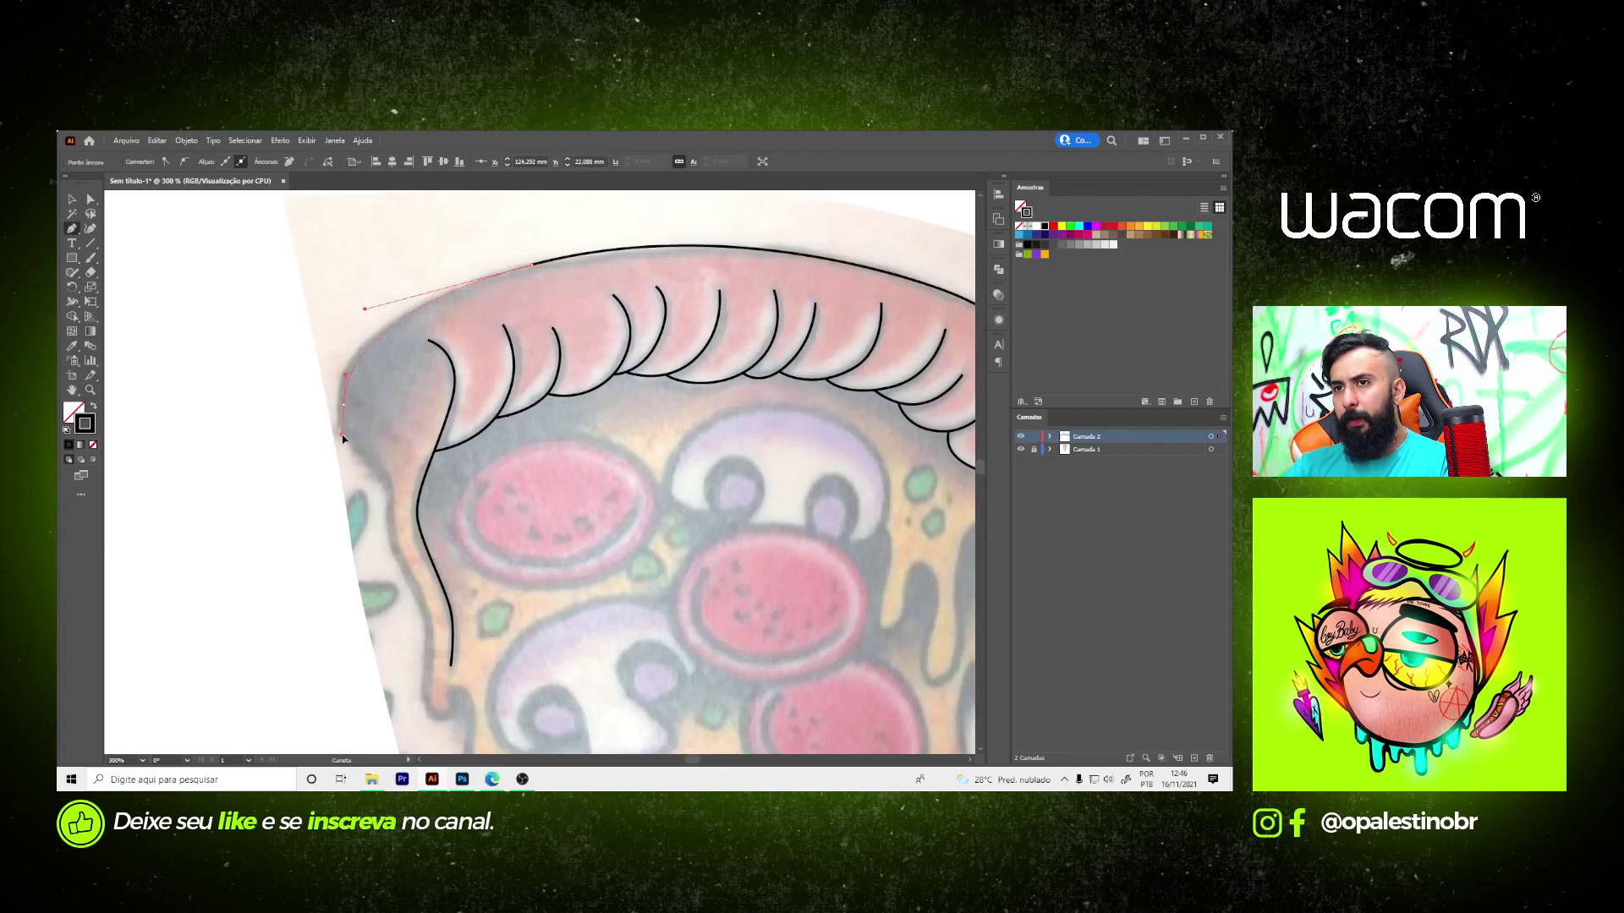
- Trace the pizza's left drip edge with curved anchors and end the path after the drip's bottom
scroll(380, 447, up, 2)
mouse_move(422, 522)
mouse_down()
mouse_move(431, 603)
mouse_move(414, 473)
mouse_up()
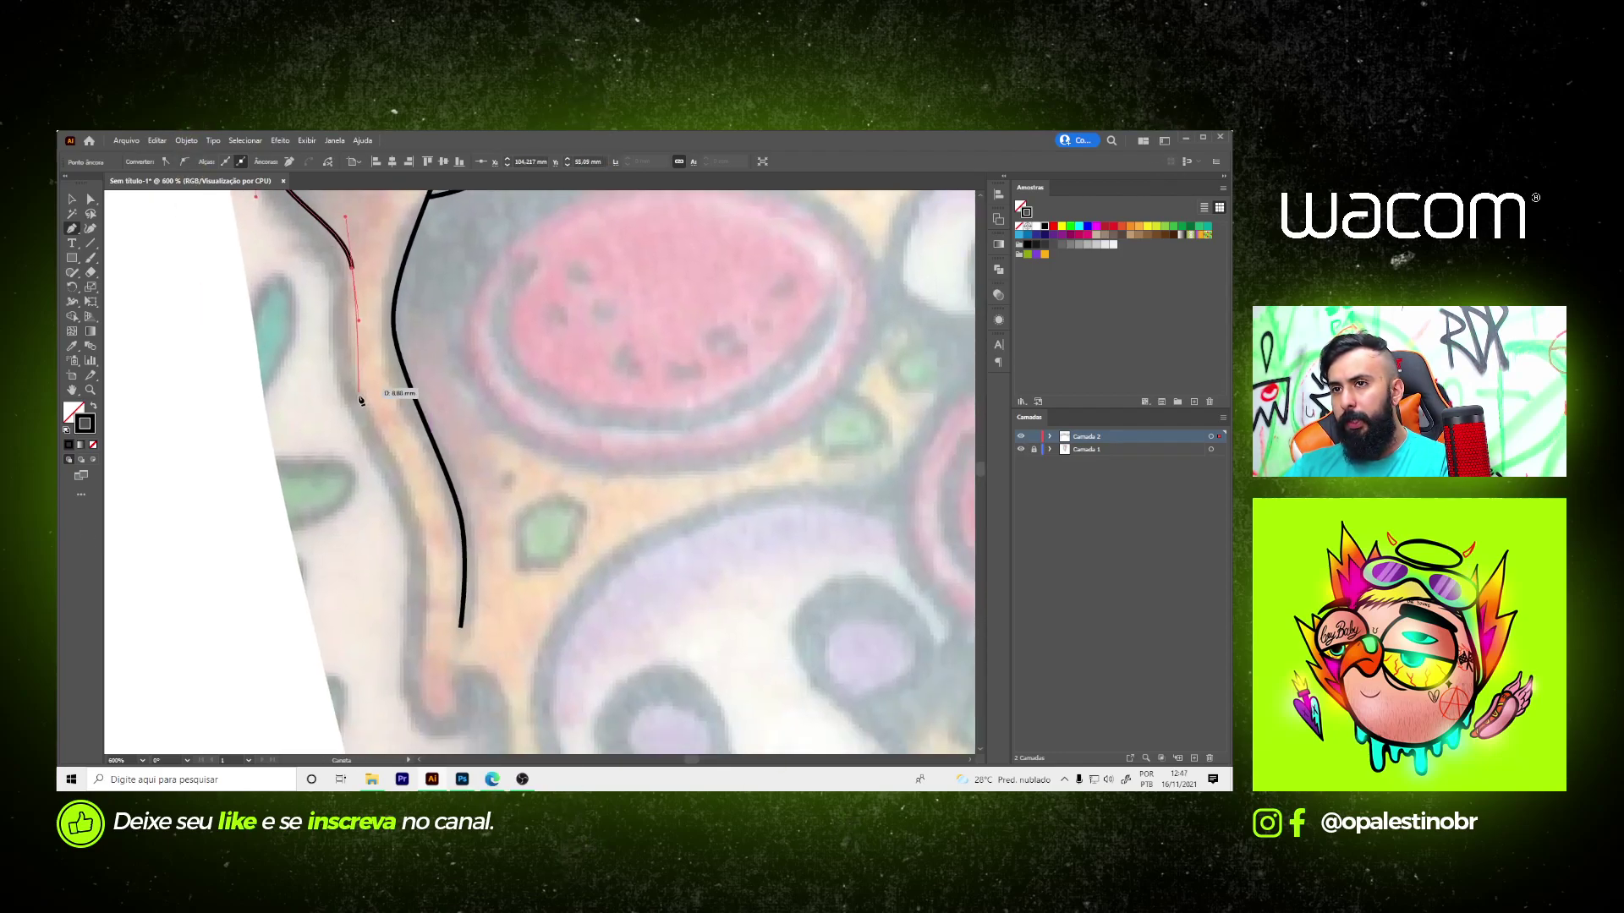
drag(423, 558, 407, 424)
click(405, 443)
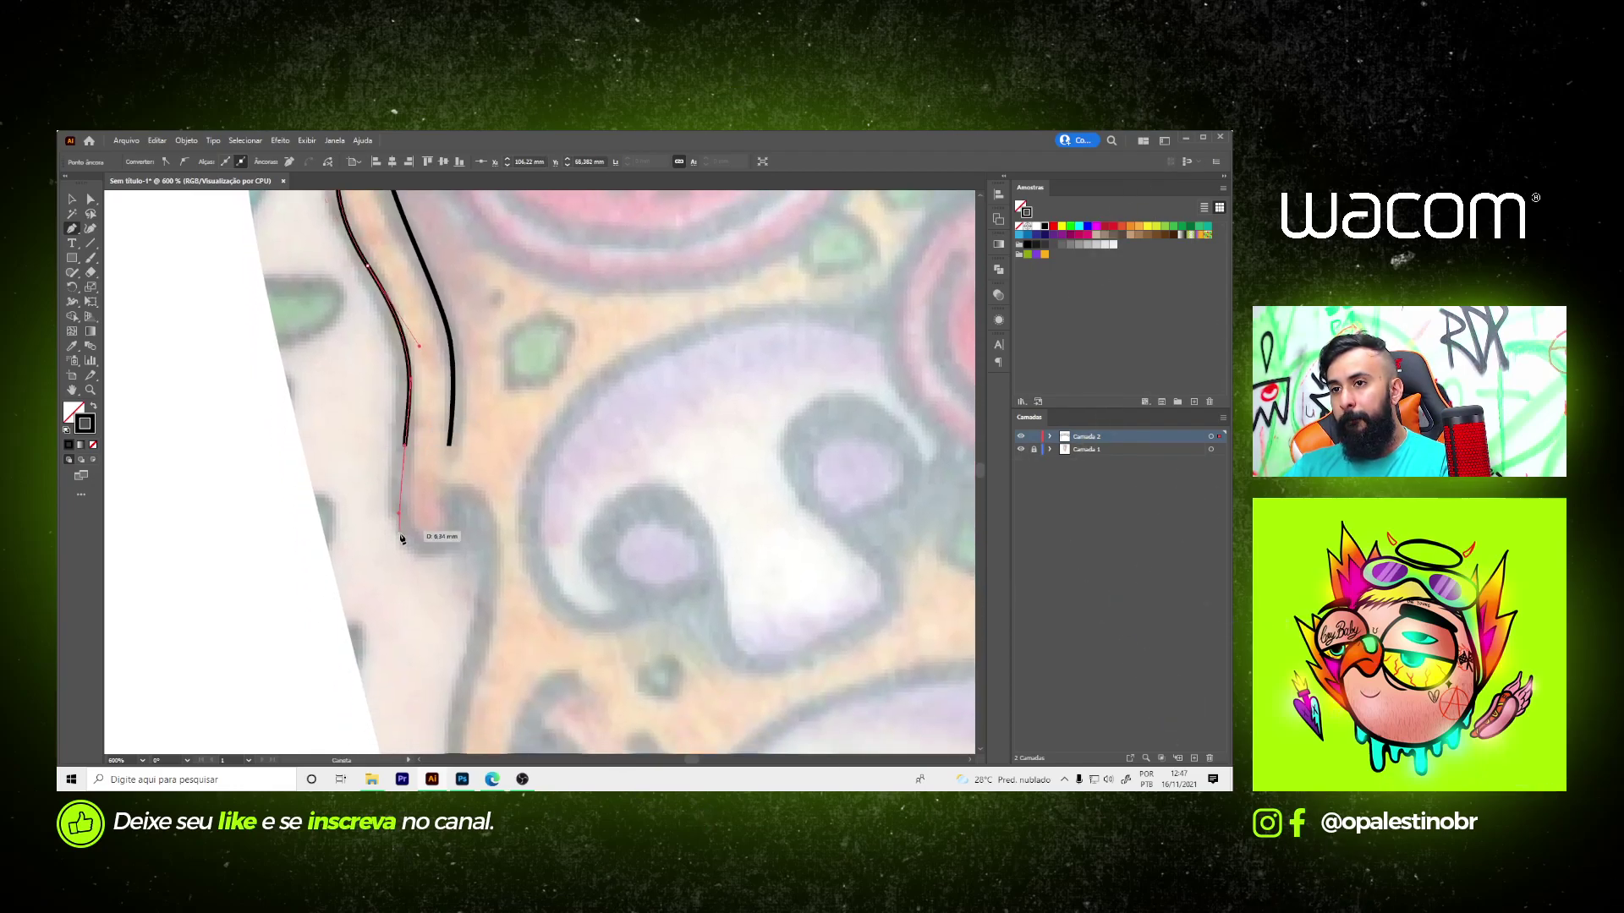
drag(431, 552, 461, 552)
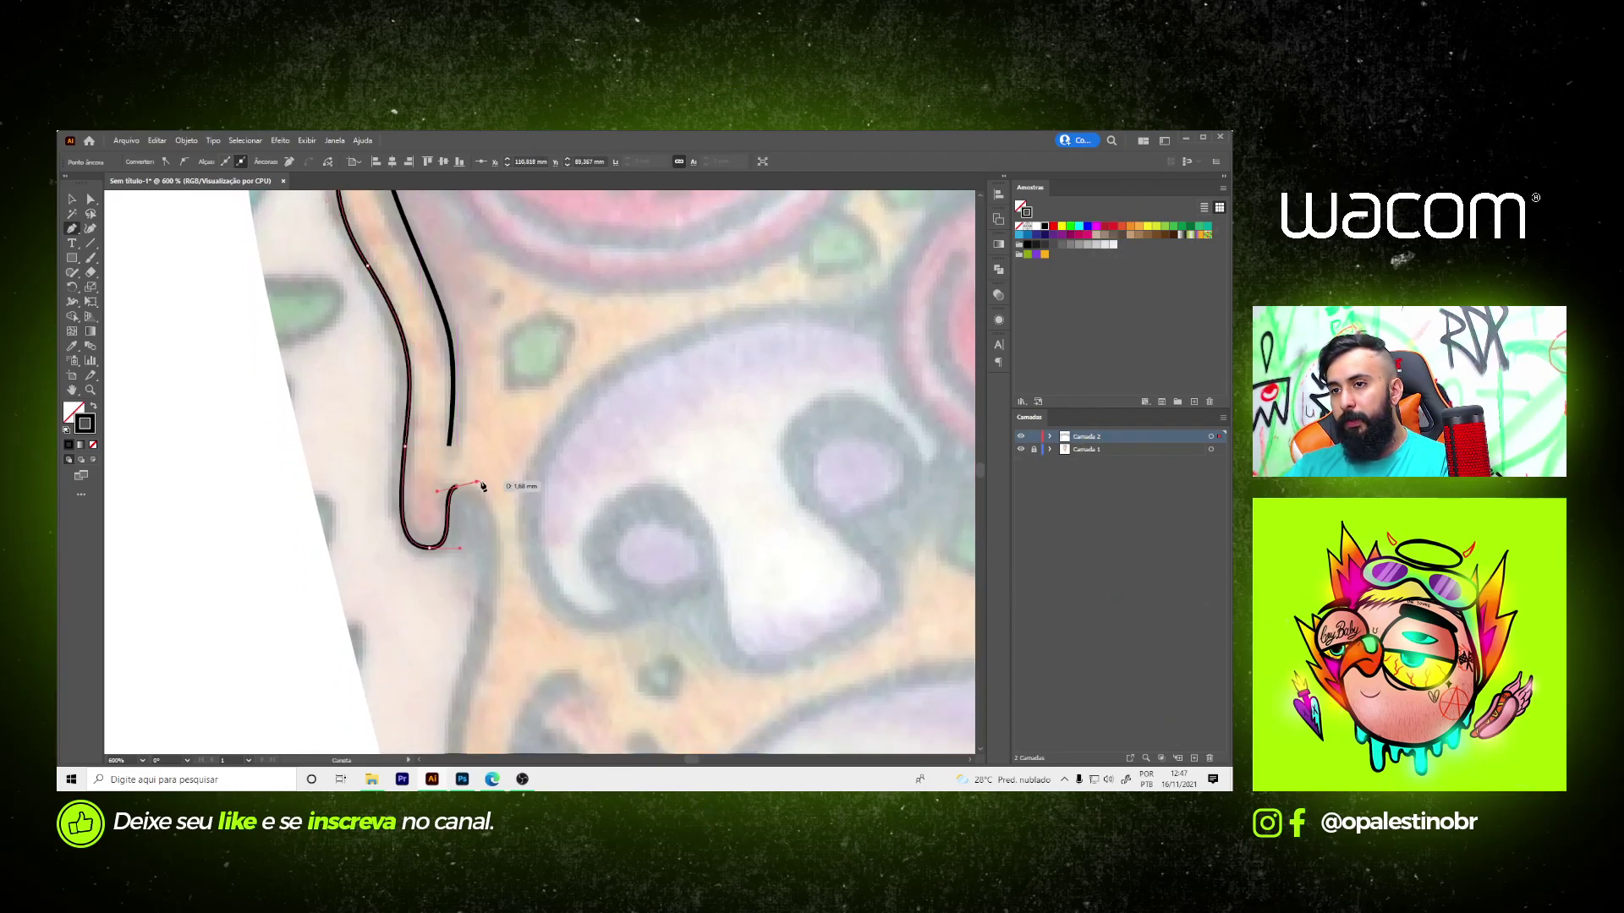
scroll(489, 617, down, 5)
scroll(489, 471, up, 5)
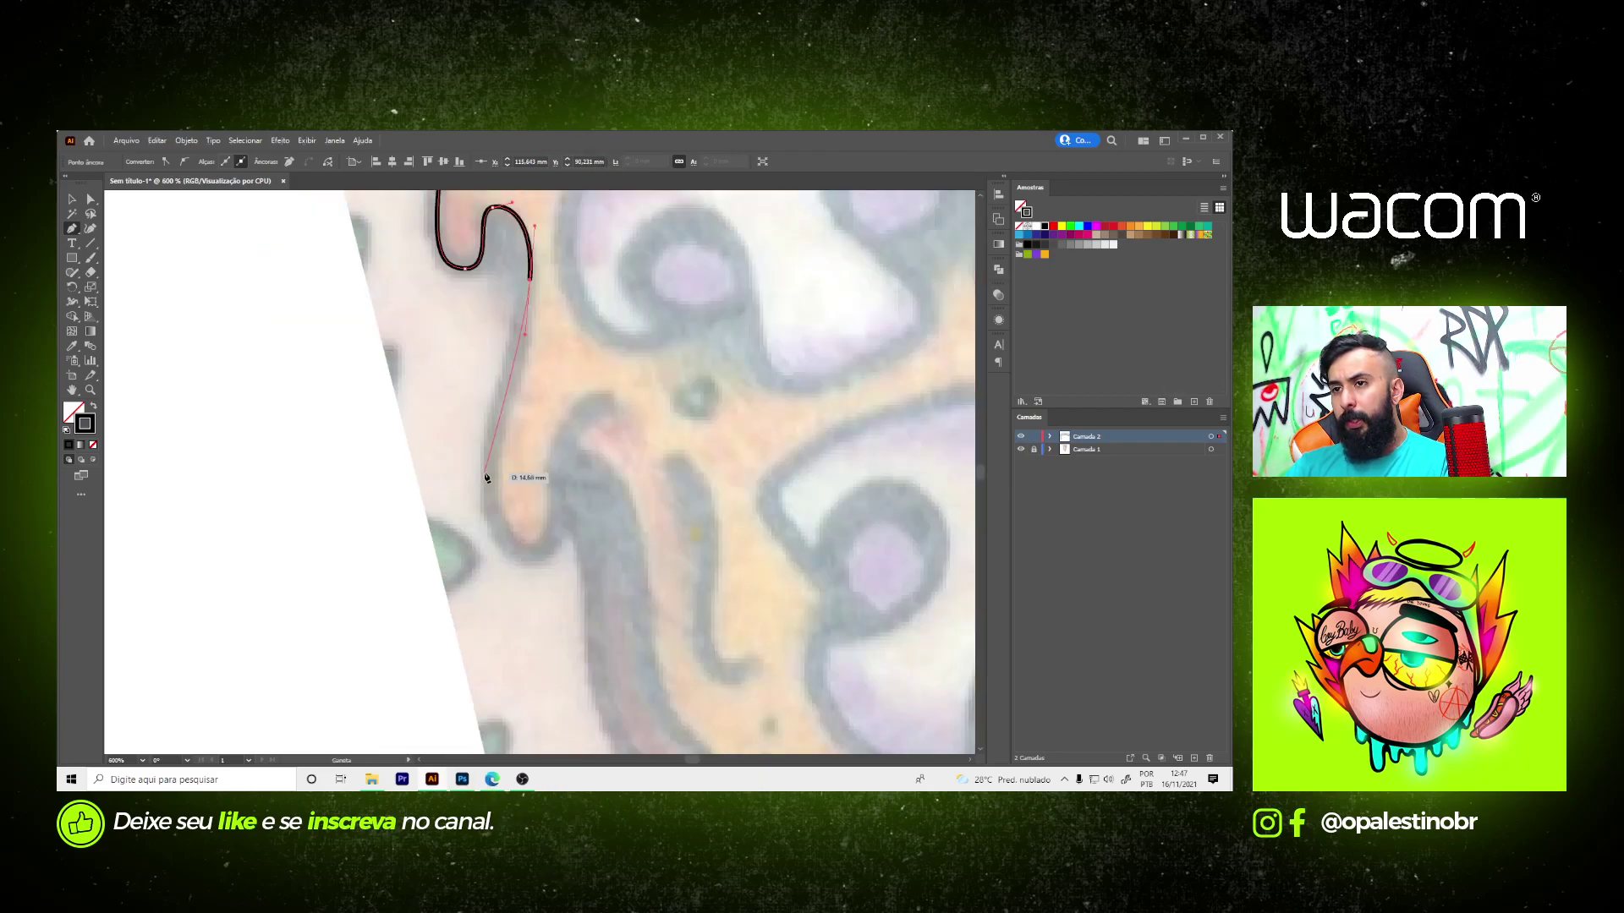
drag(492, 499, 505, 568)
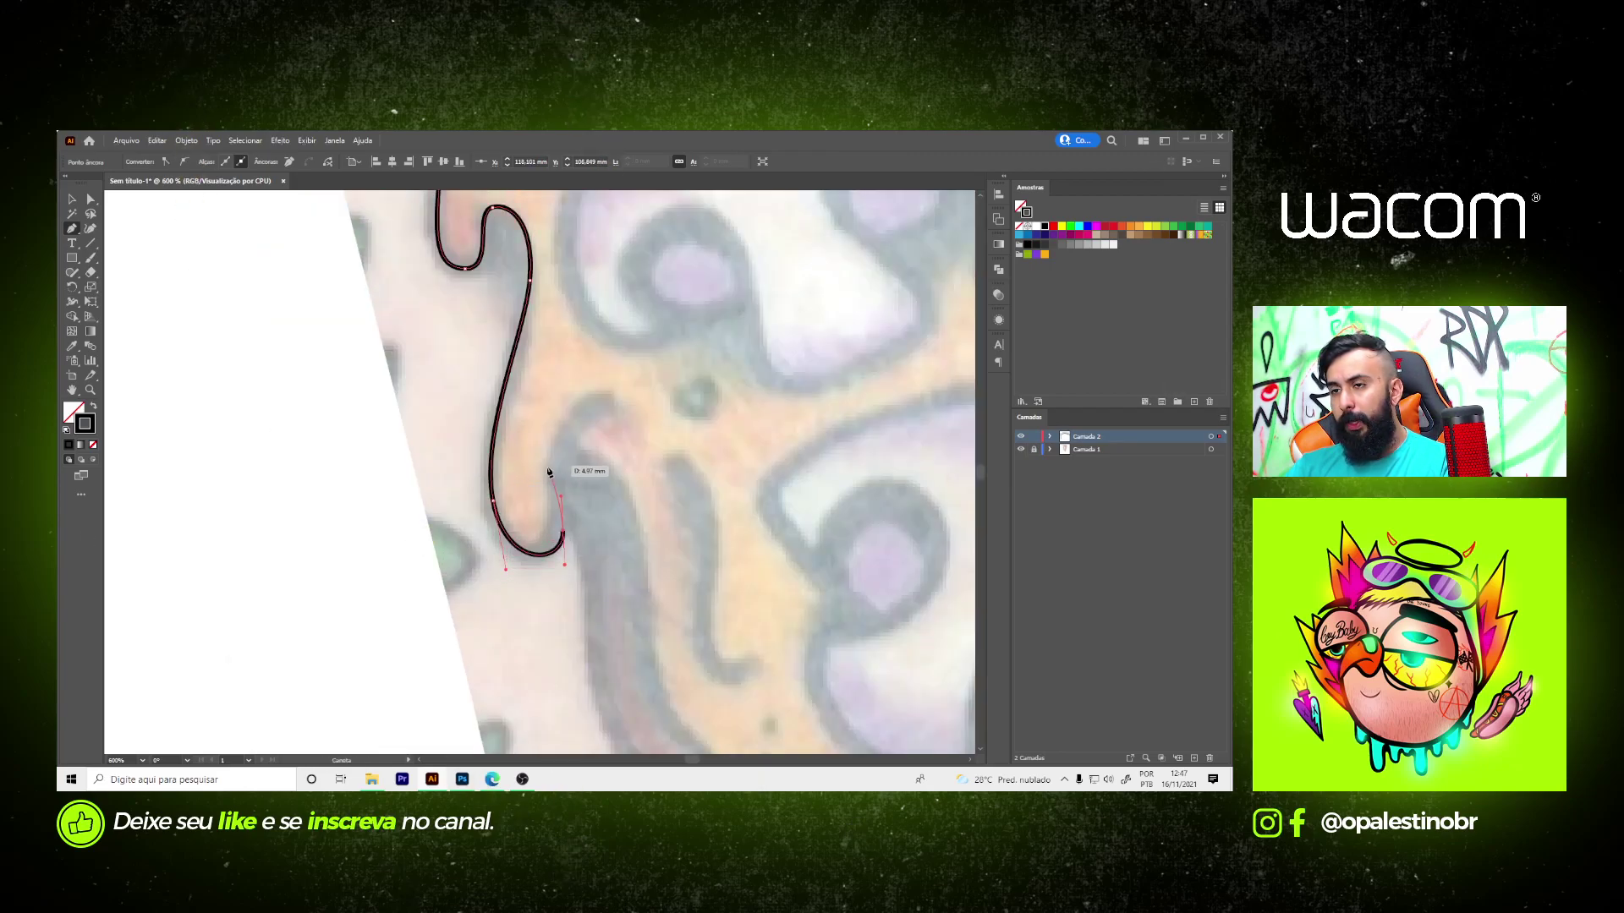
mouse_move(554, 502)
mouse_down()
mouse_move(548, 435)
mouse_move(639, 390)
mouse_up()
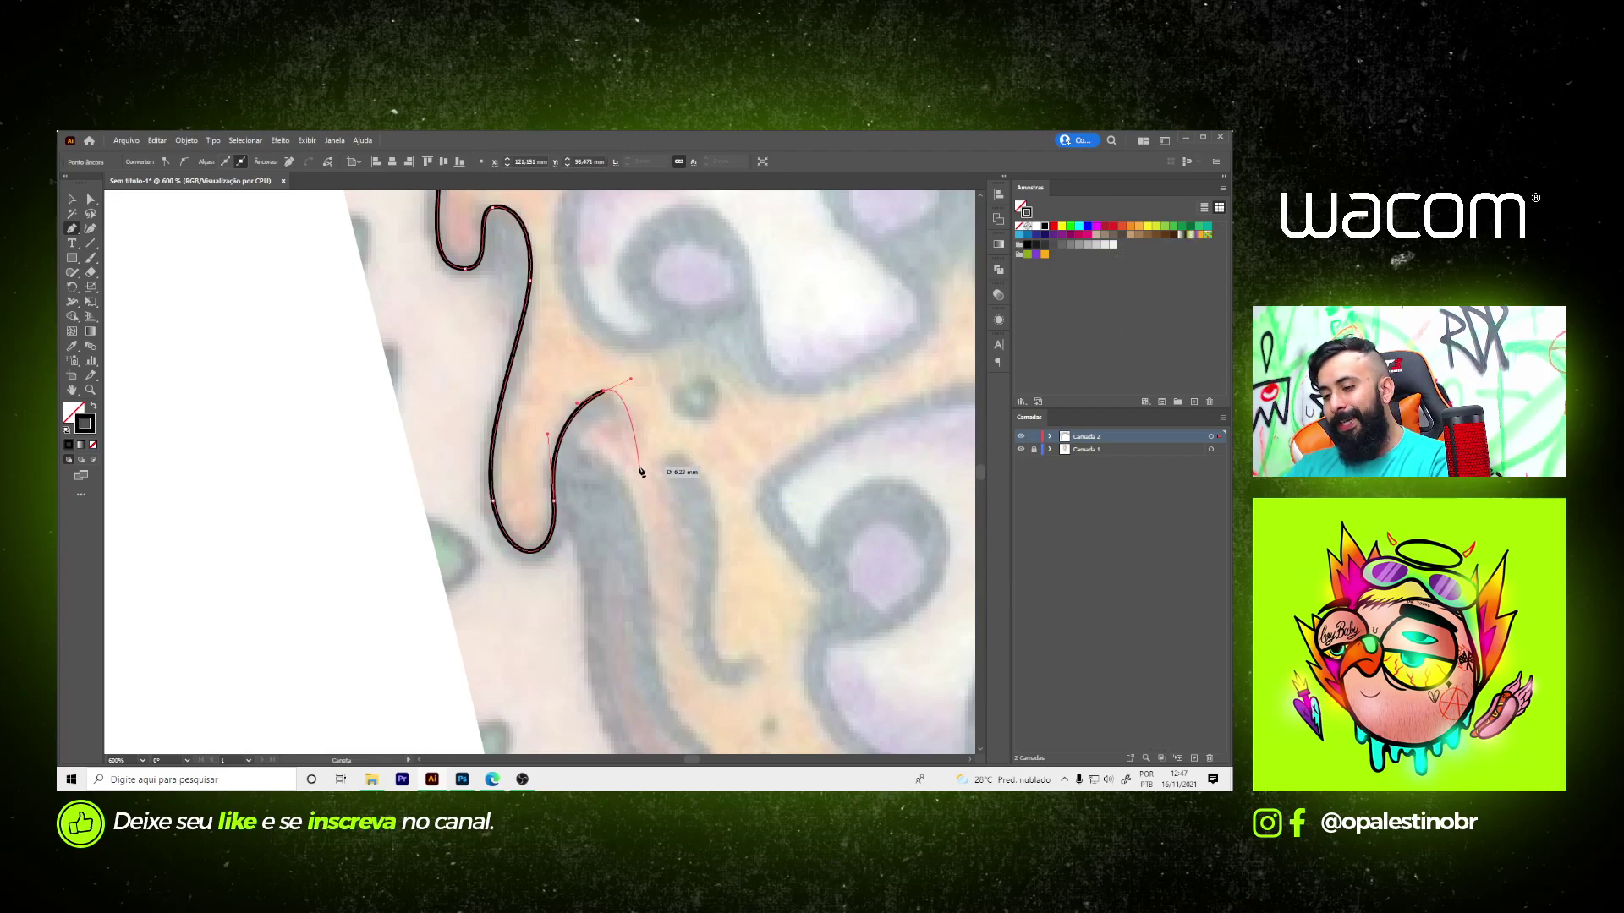
key(Escape)
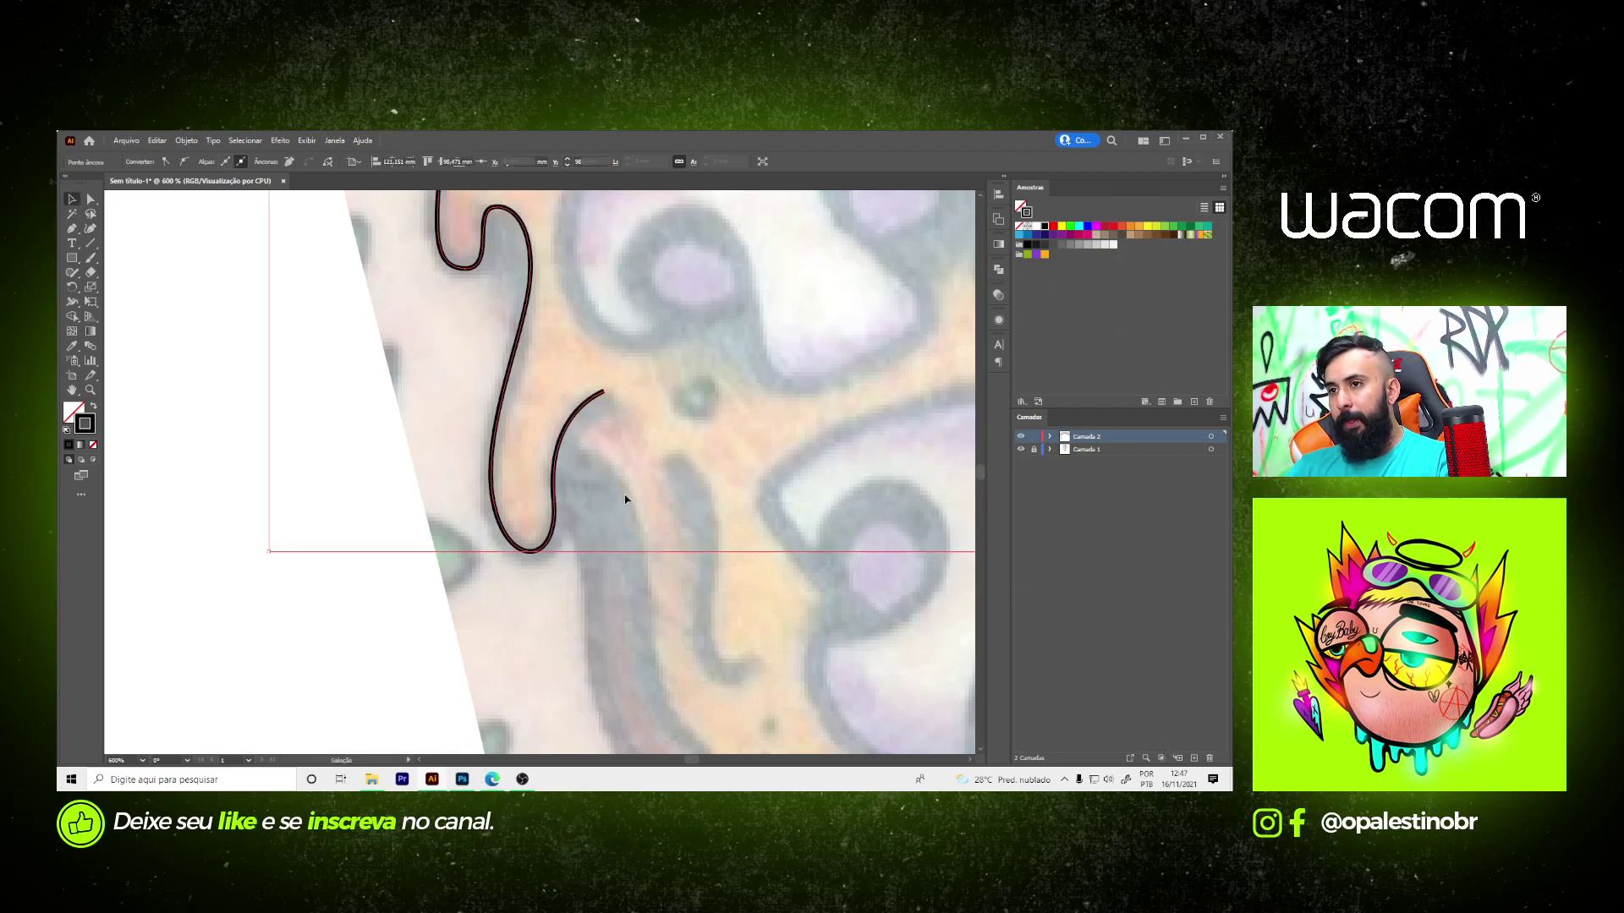
- Start a new curved line from the existing drip curve running down the inner drip
scroll(601, 465, down, 4)
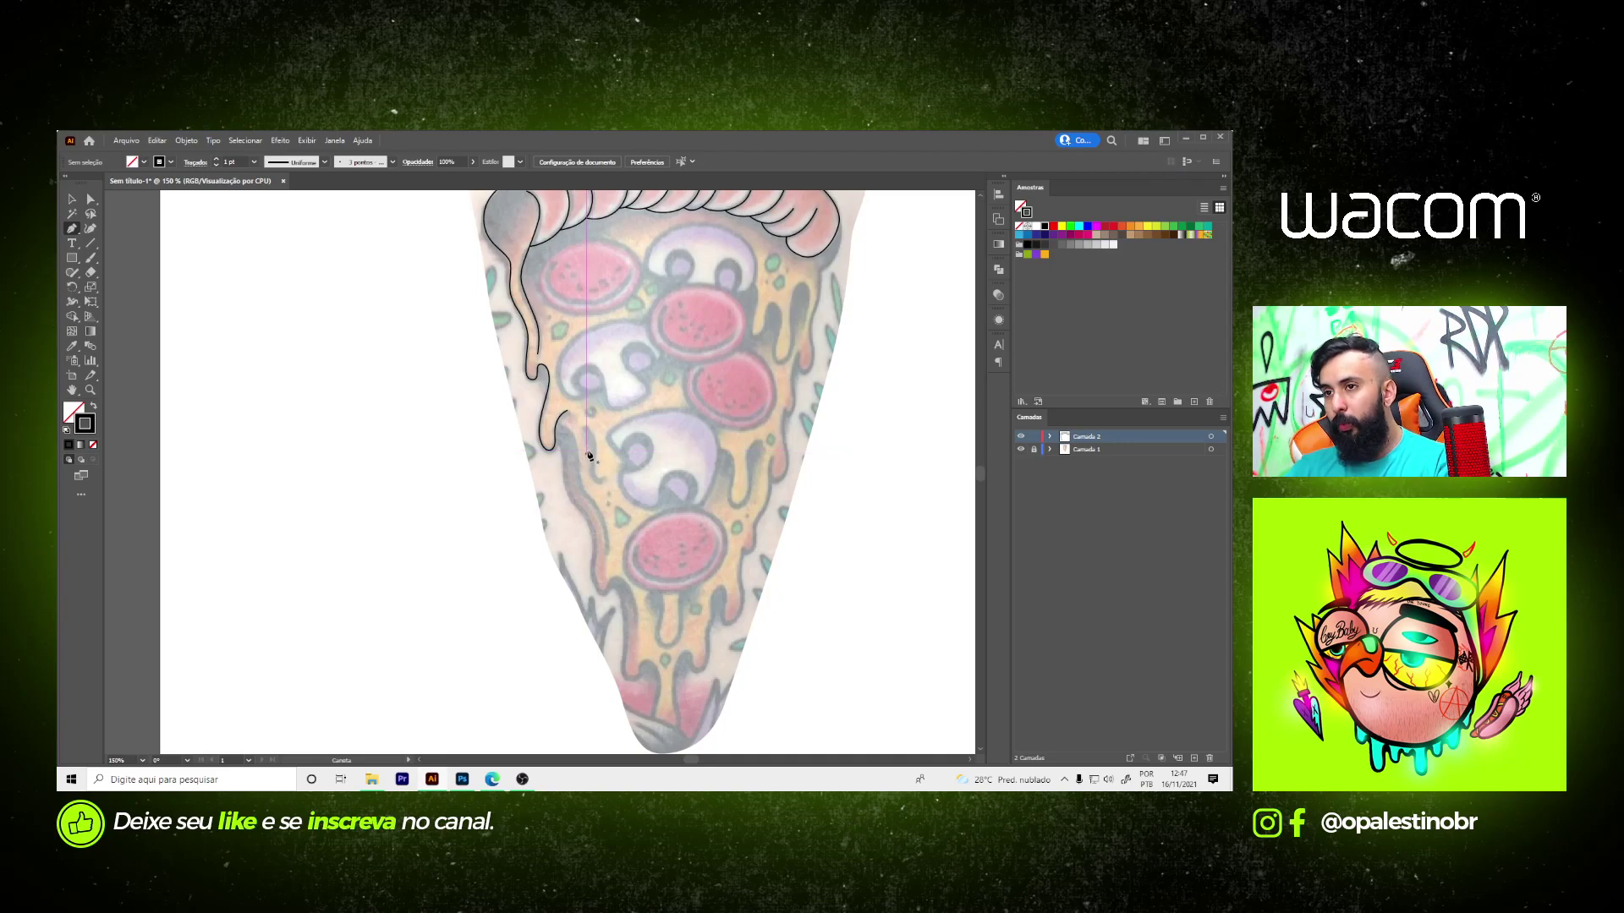
scroll(556, 405, up, 2)
scroll(556, 404, up, 1)
scroll(556, 404, up, 1)
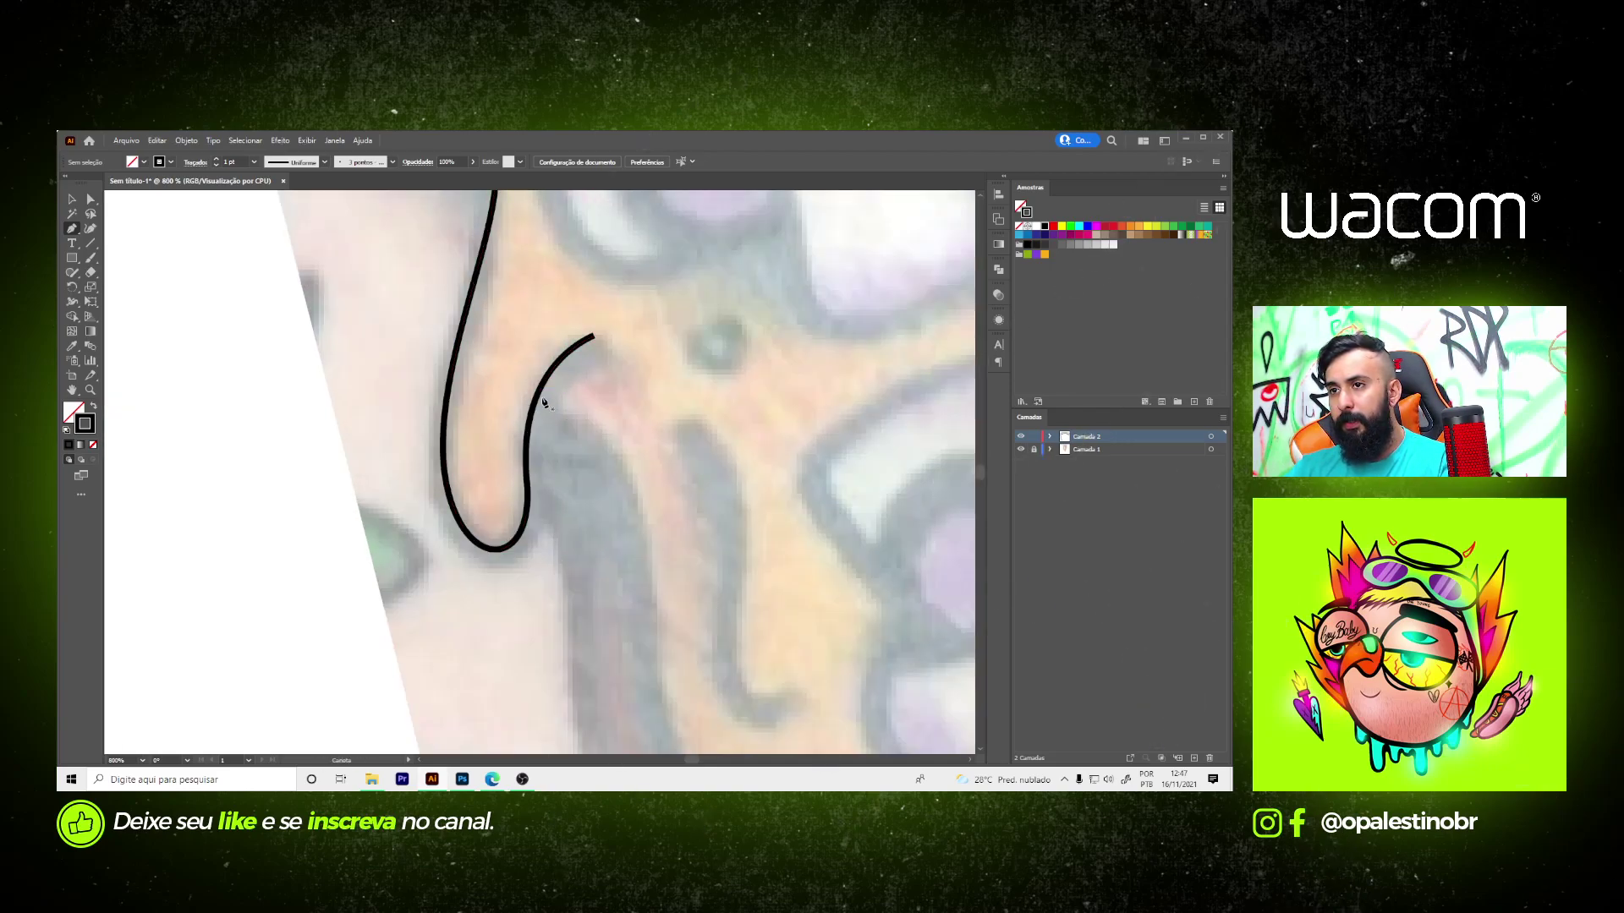
scroll(539, 399, down, 1)
click(539, 397)
drag(614, 489, 622, 522)
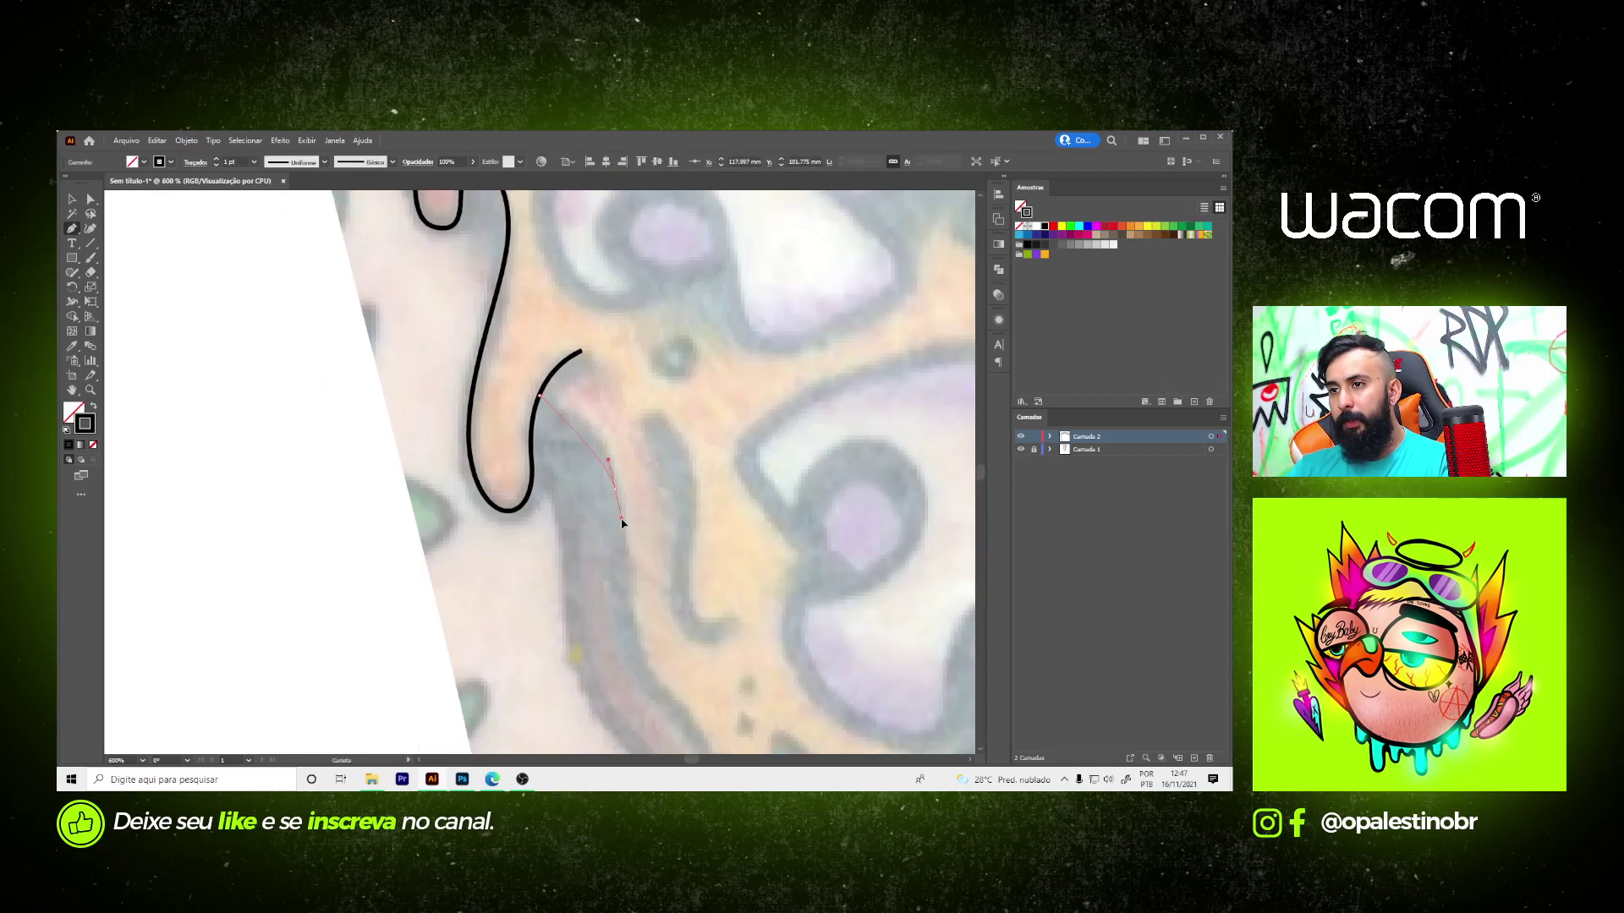
scroll(625, 568, down, 1)
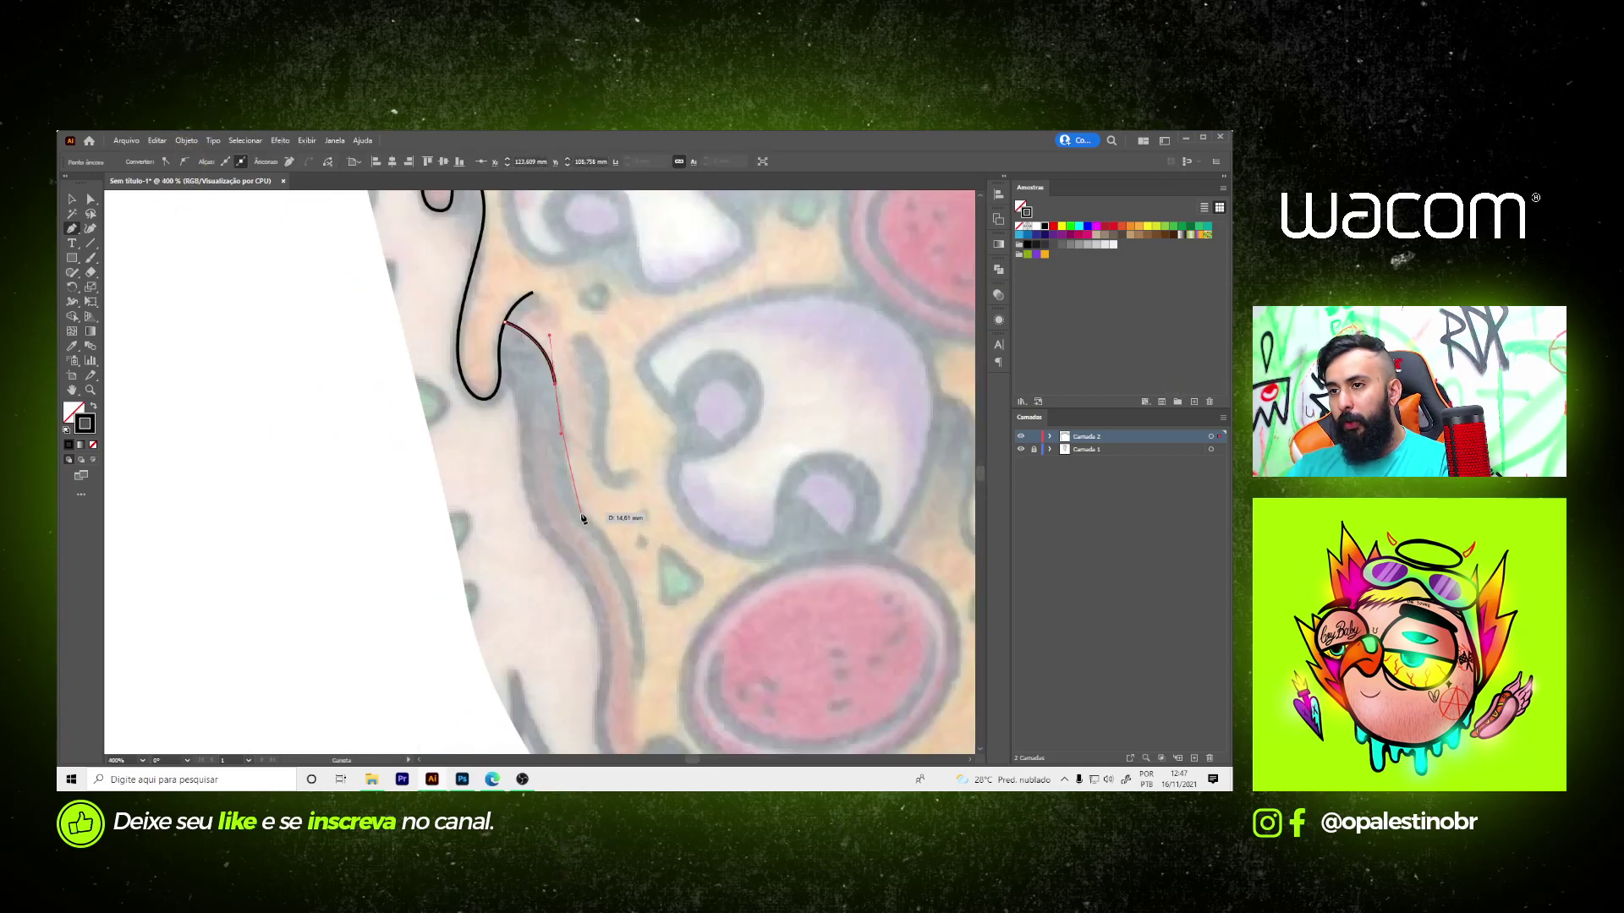
- Finish the inner drip line, then trace the next drip's edge around its rounded bottom
click(638, 667)
key(v)
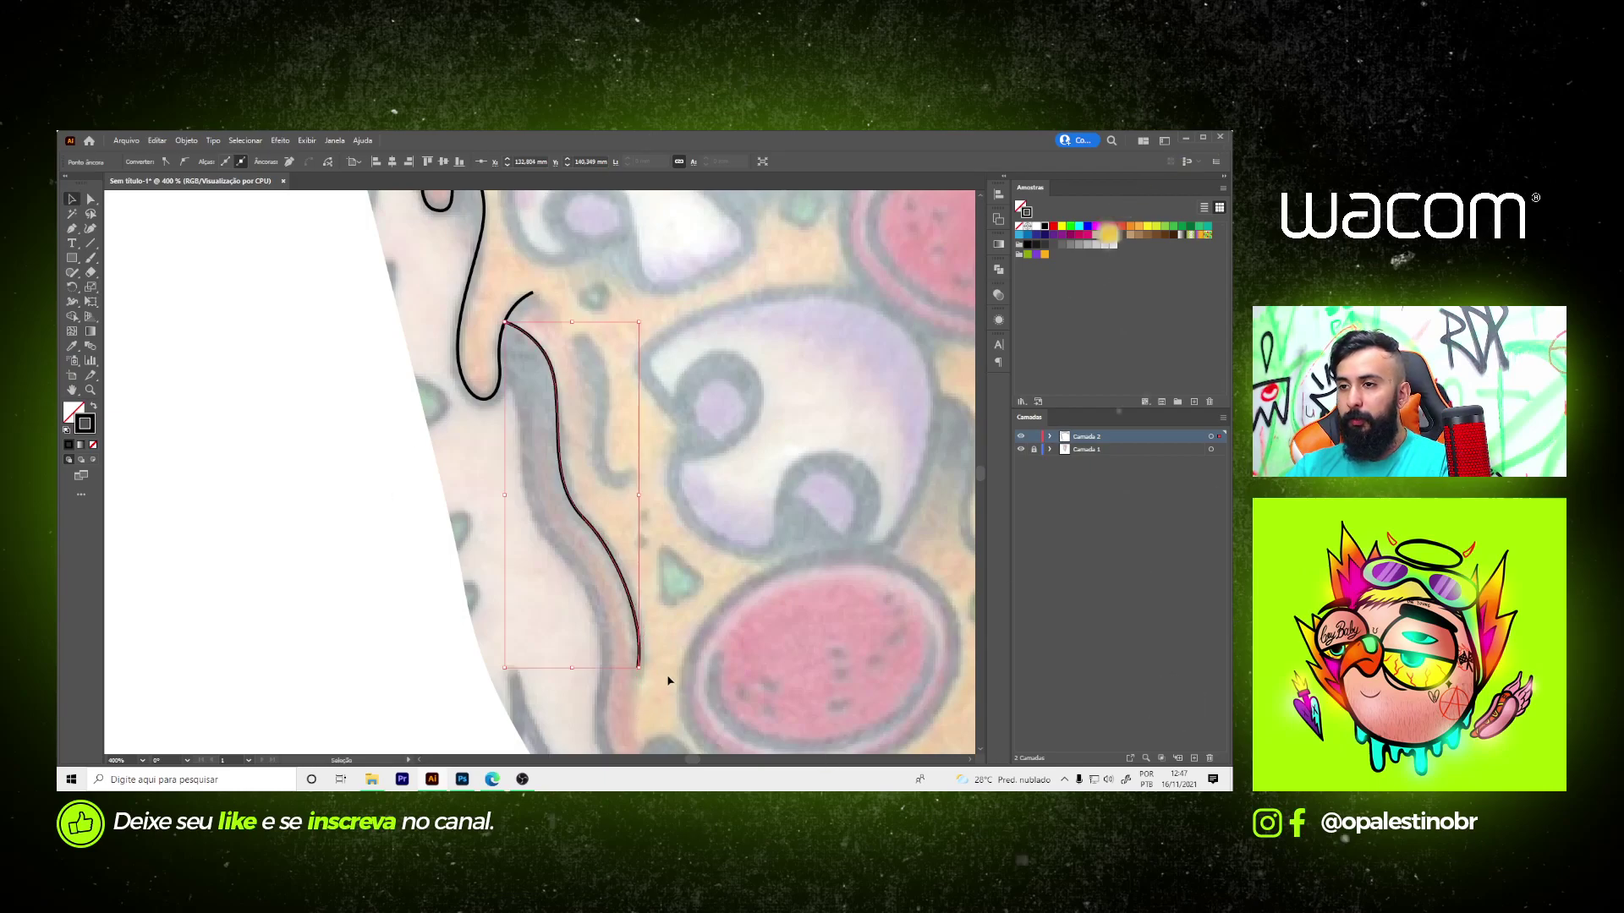
click(643, 607)
drag(499, 362, 551, 555)
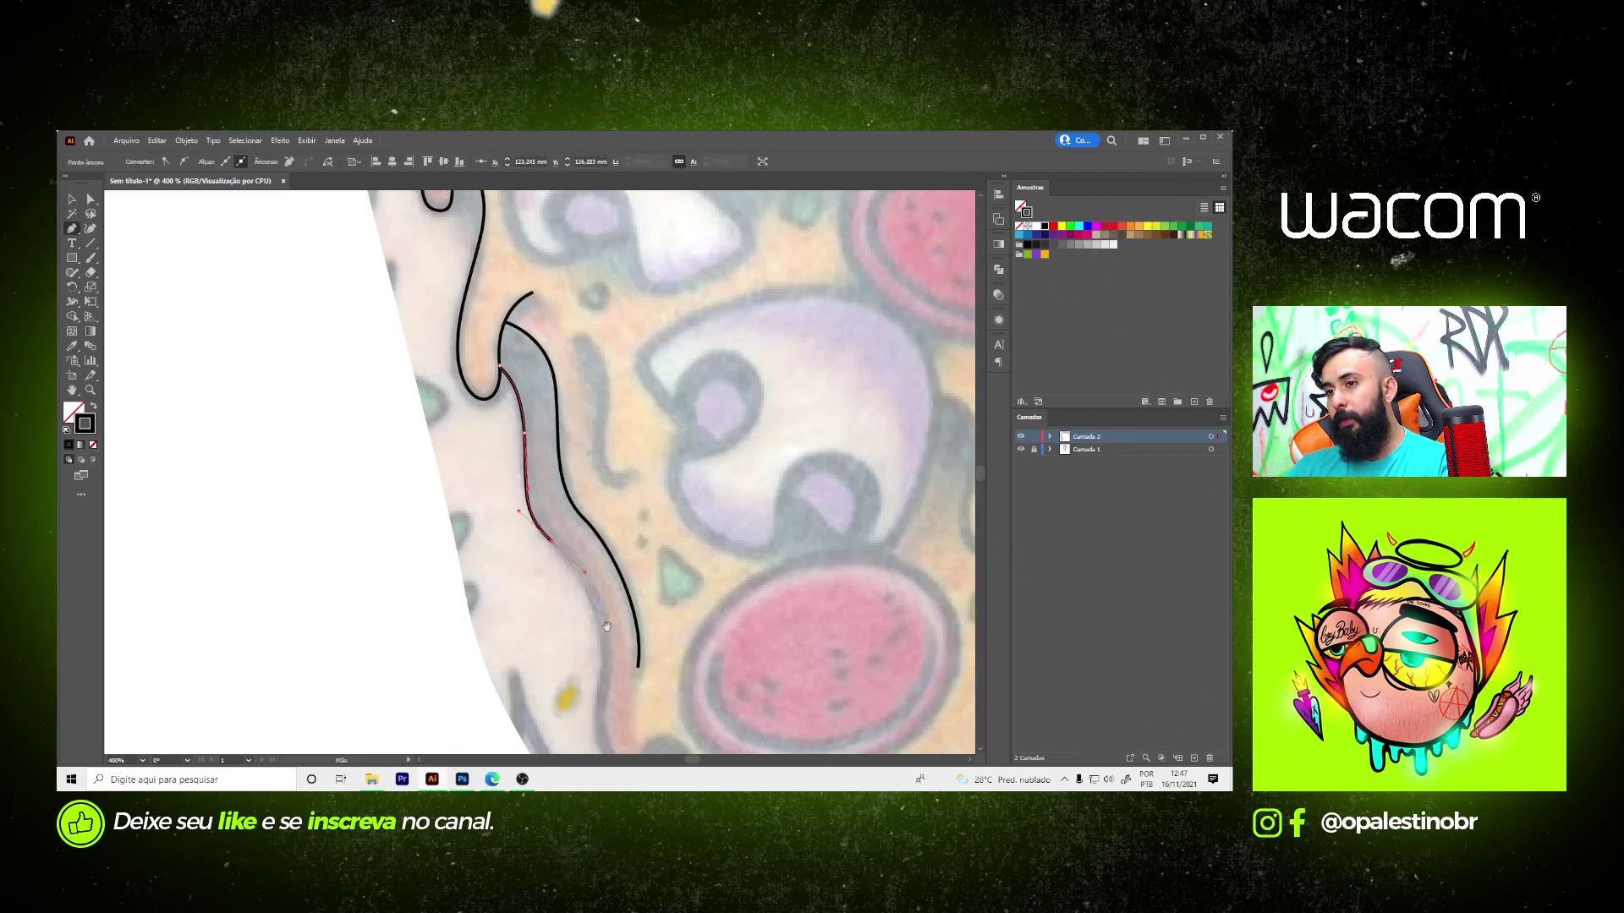
key(ctrl+minus)
drag(586, 495, 589, 533)
drag(596, 598, 617, 555)
scroll(647, 592, up, 2)
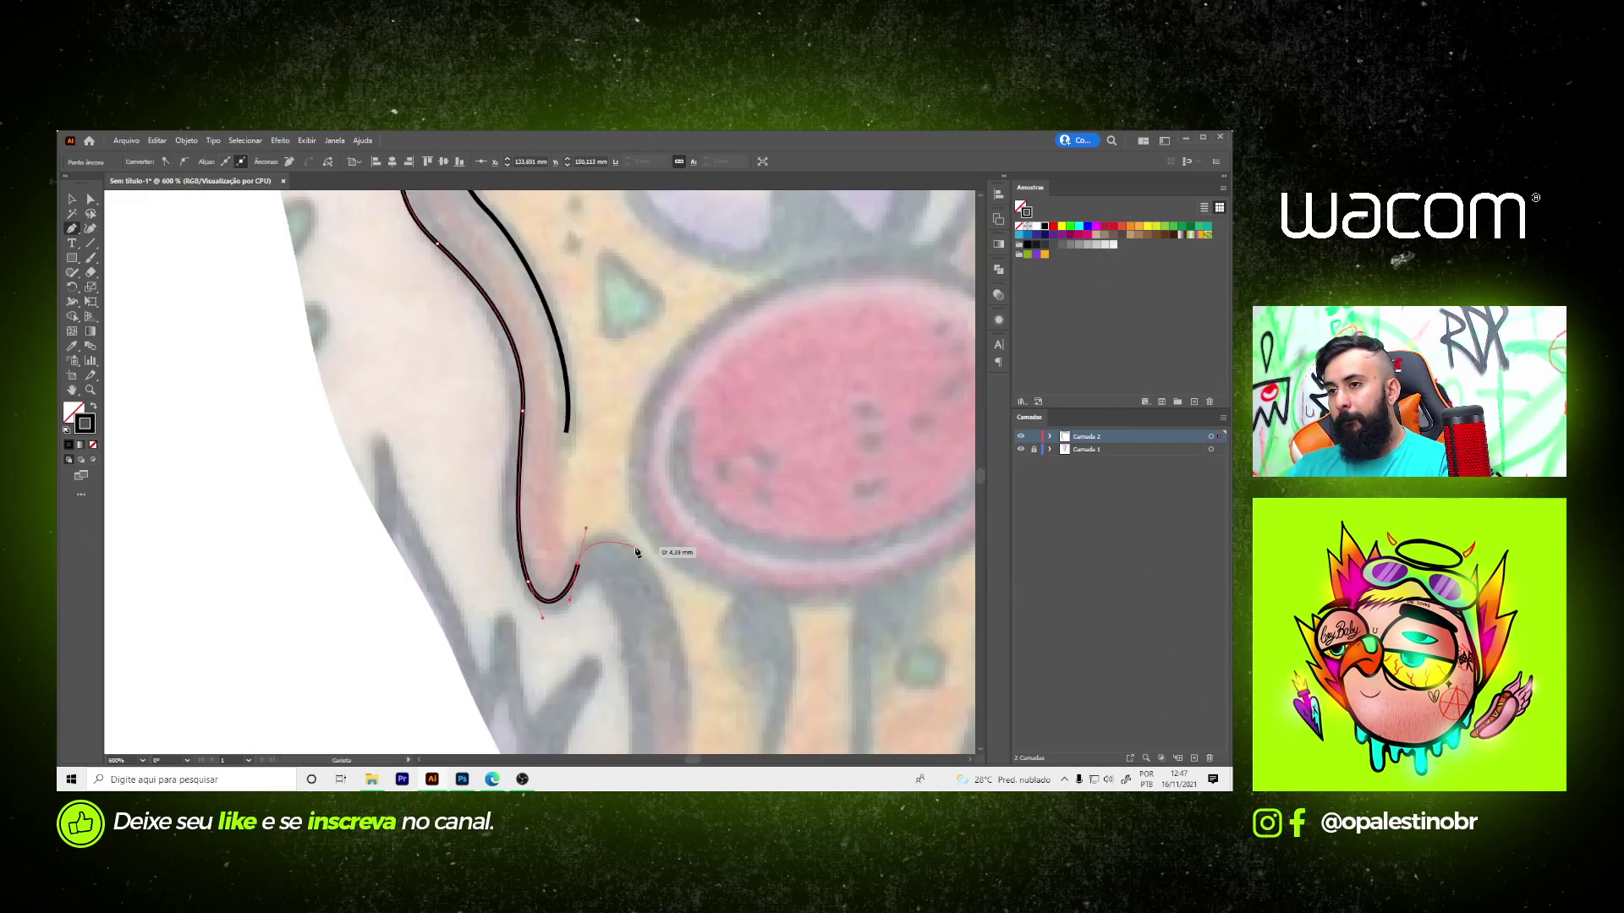
click(650, 562)
drag(674, 674, 595, 381)
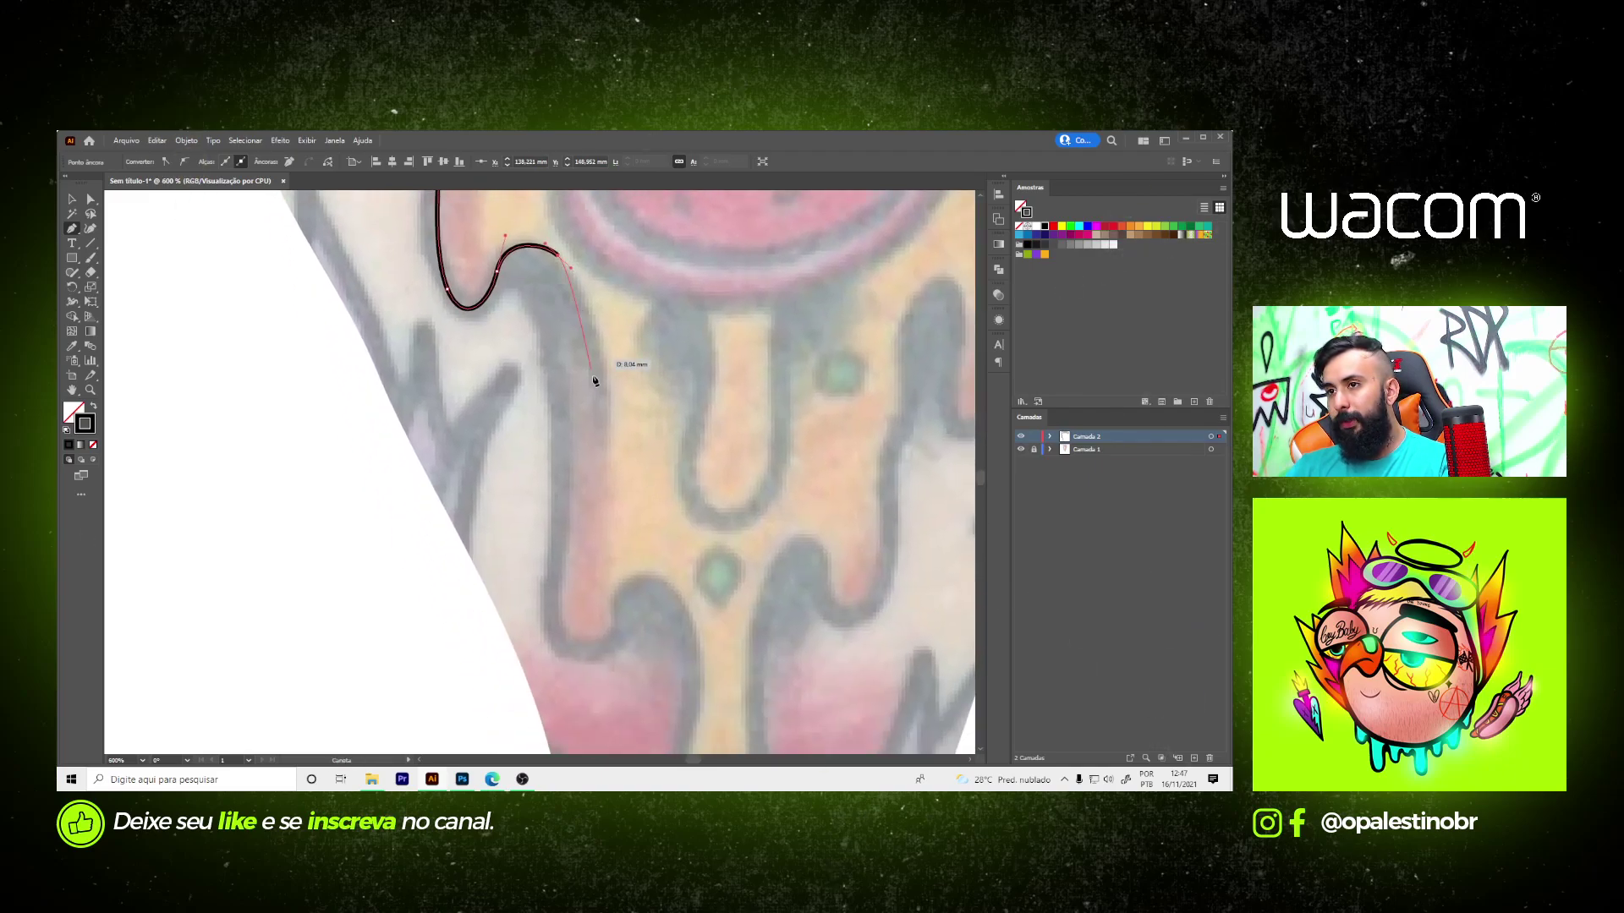
ctrl+click(603, 493)
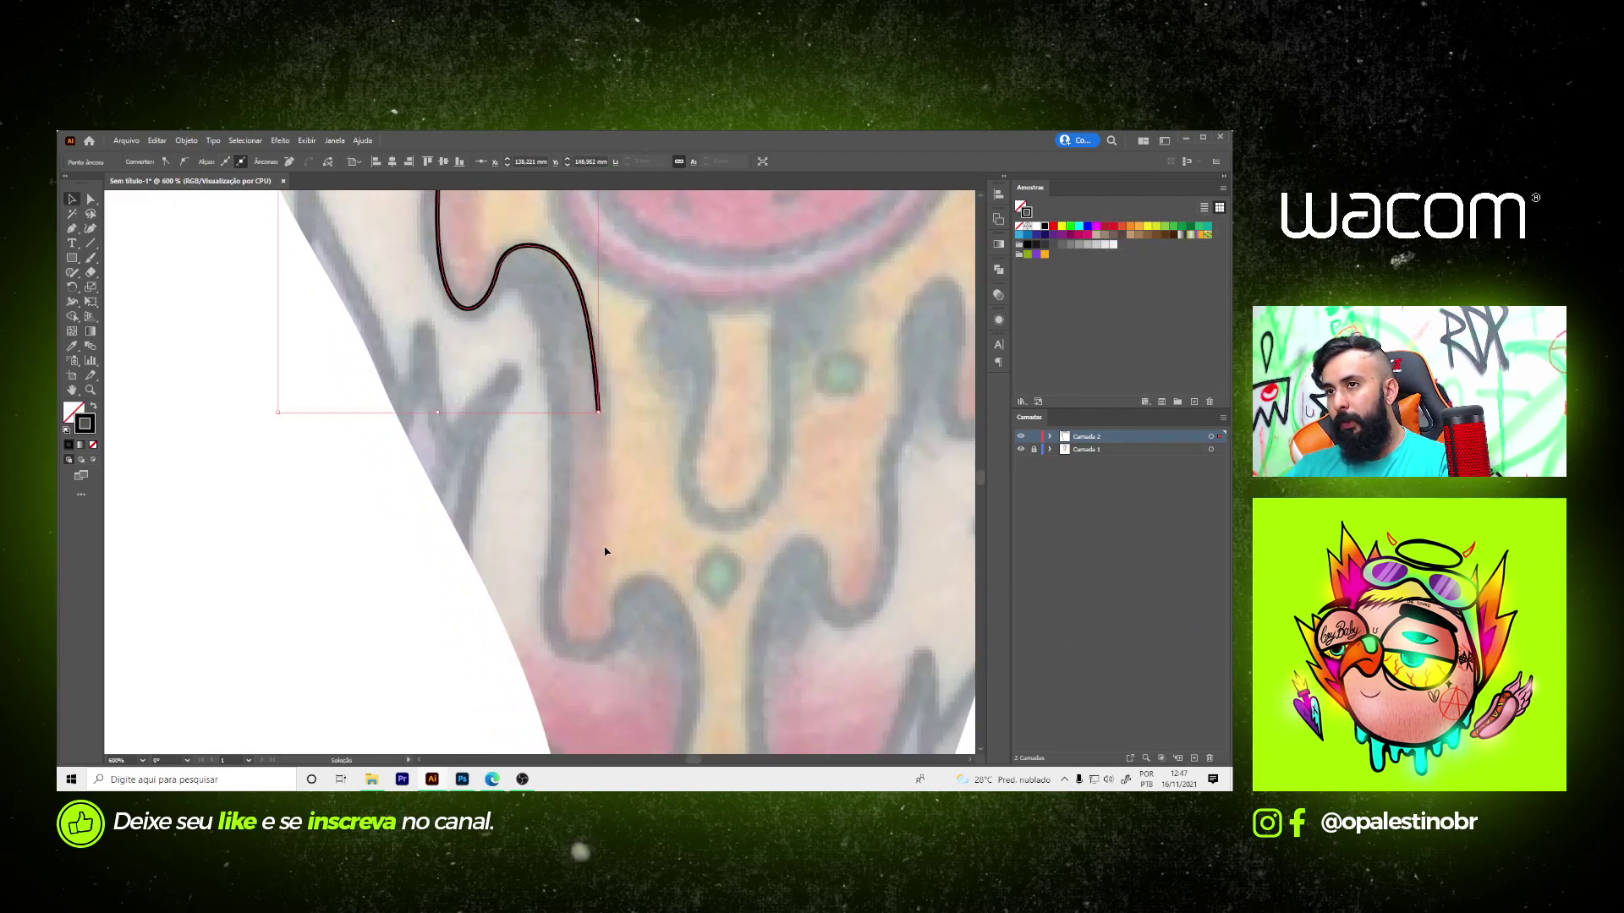
- Curve a new outline down the next drip and up the slice's right edge to the crust
click(500, 270)
drag(561, 489, 567, 596)
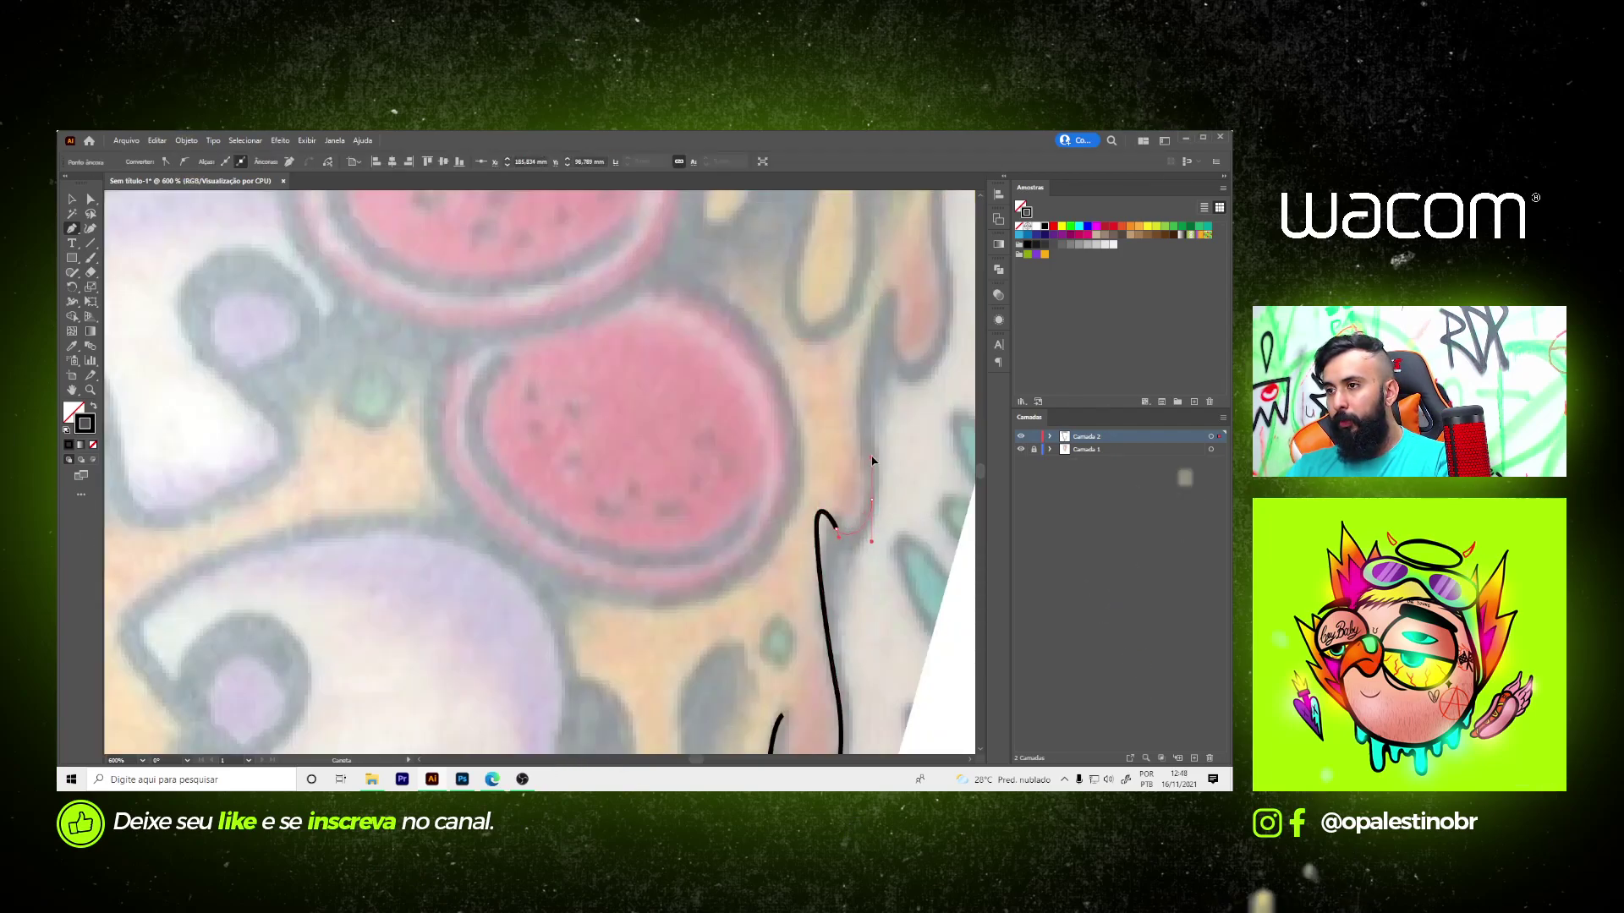
scroll(870, 465, up, 3)
click(801, 628)
click(780, 598)
click(799, 532)
click(816, 466)
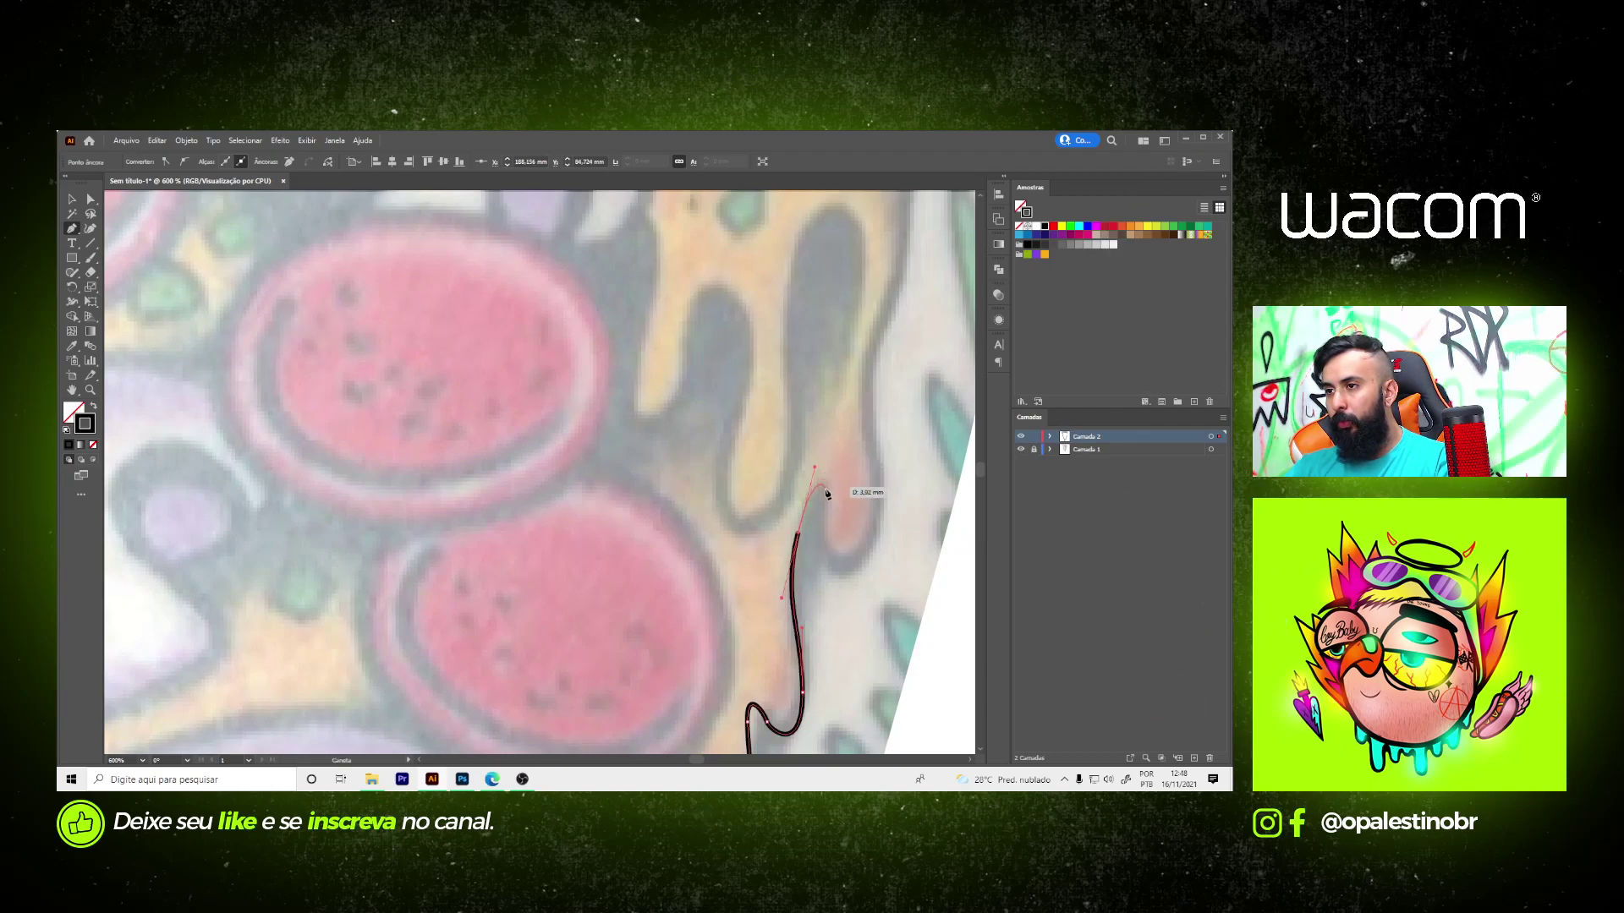
drag(824, 482, 825, 542)
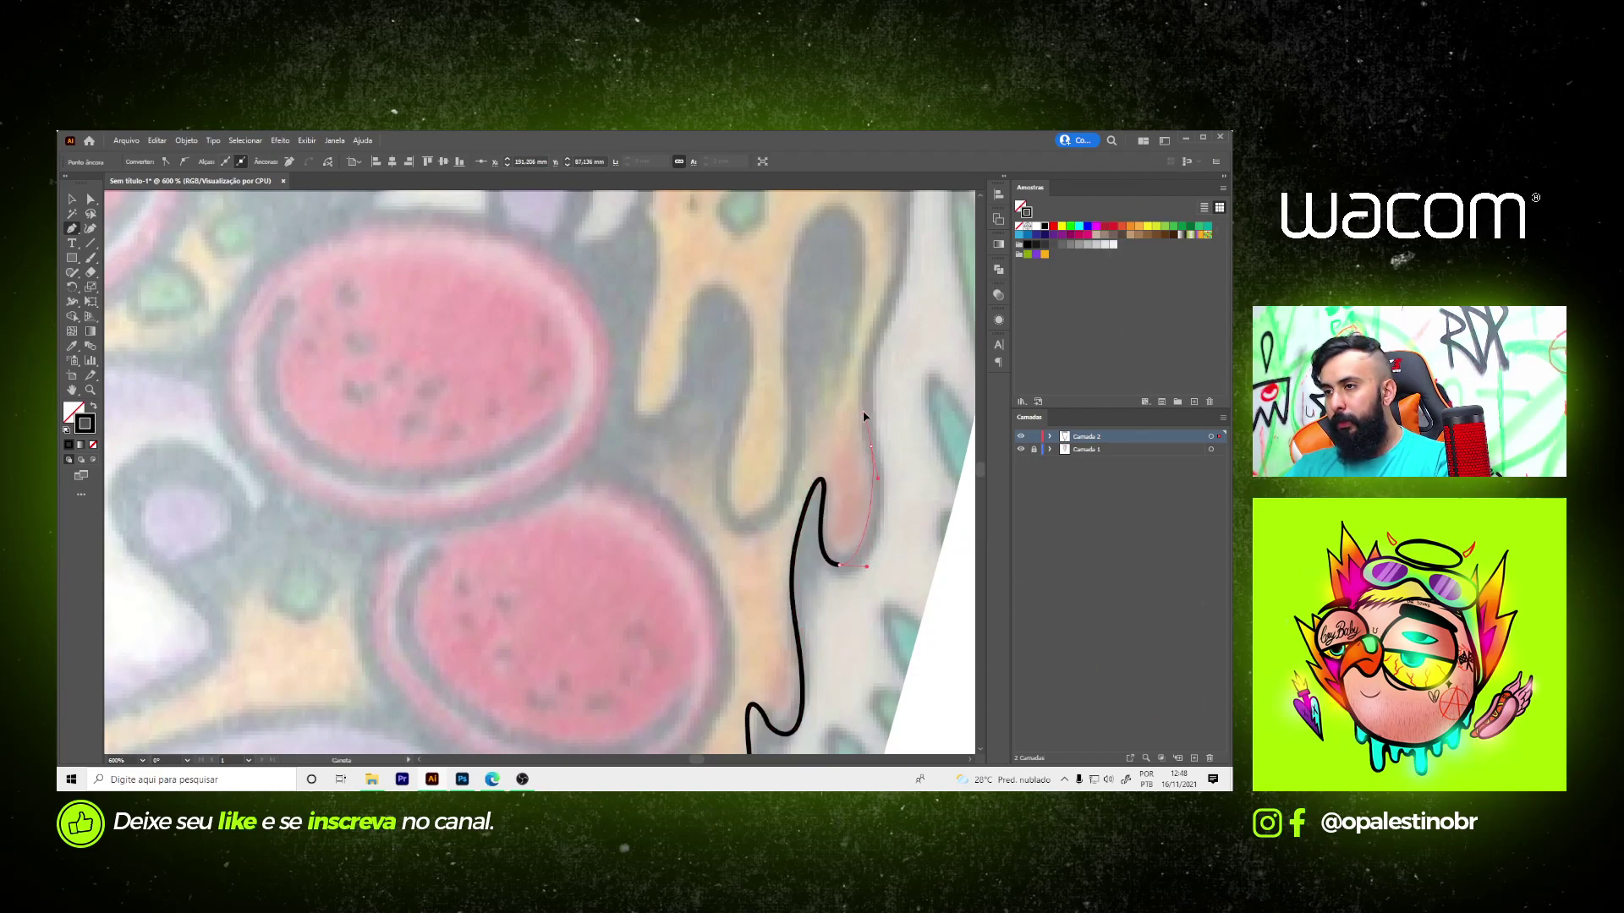
scroll(862, 415, up, 5)
drag(814, 395, 852, 351)
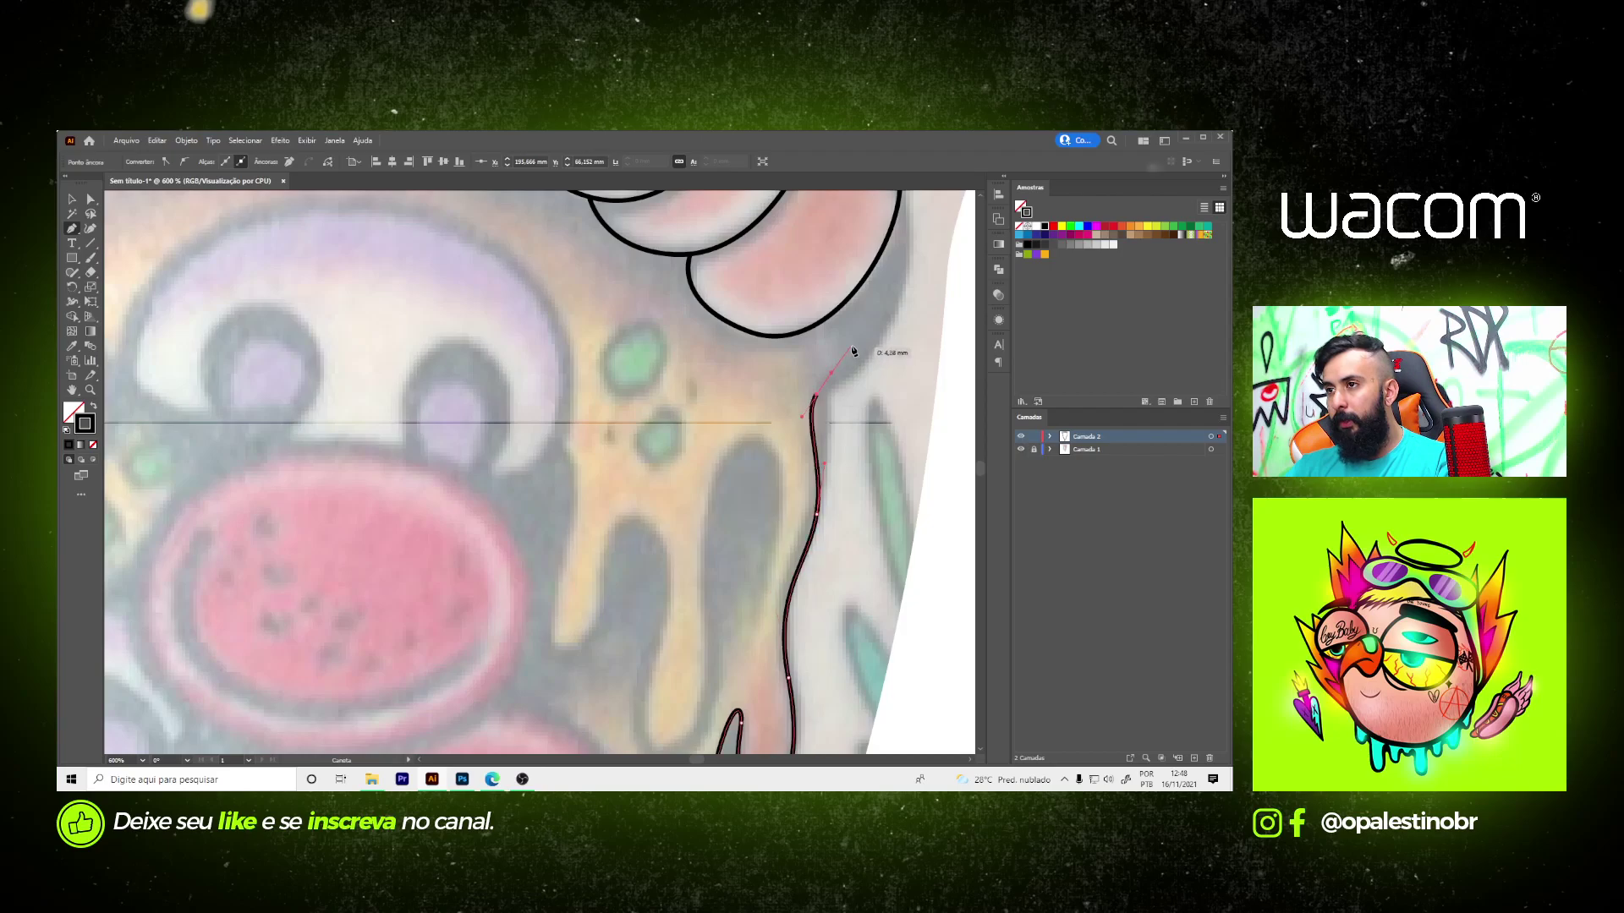
scroll(852, 364, up, 5)
- Zoom to the whole pizza and toggle the Camada 1 photo layer off and on to check the lines
key(v)
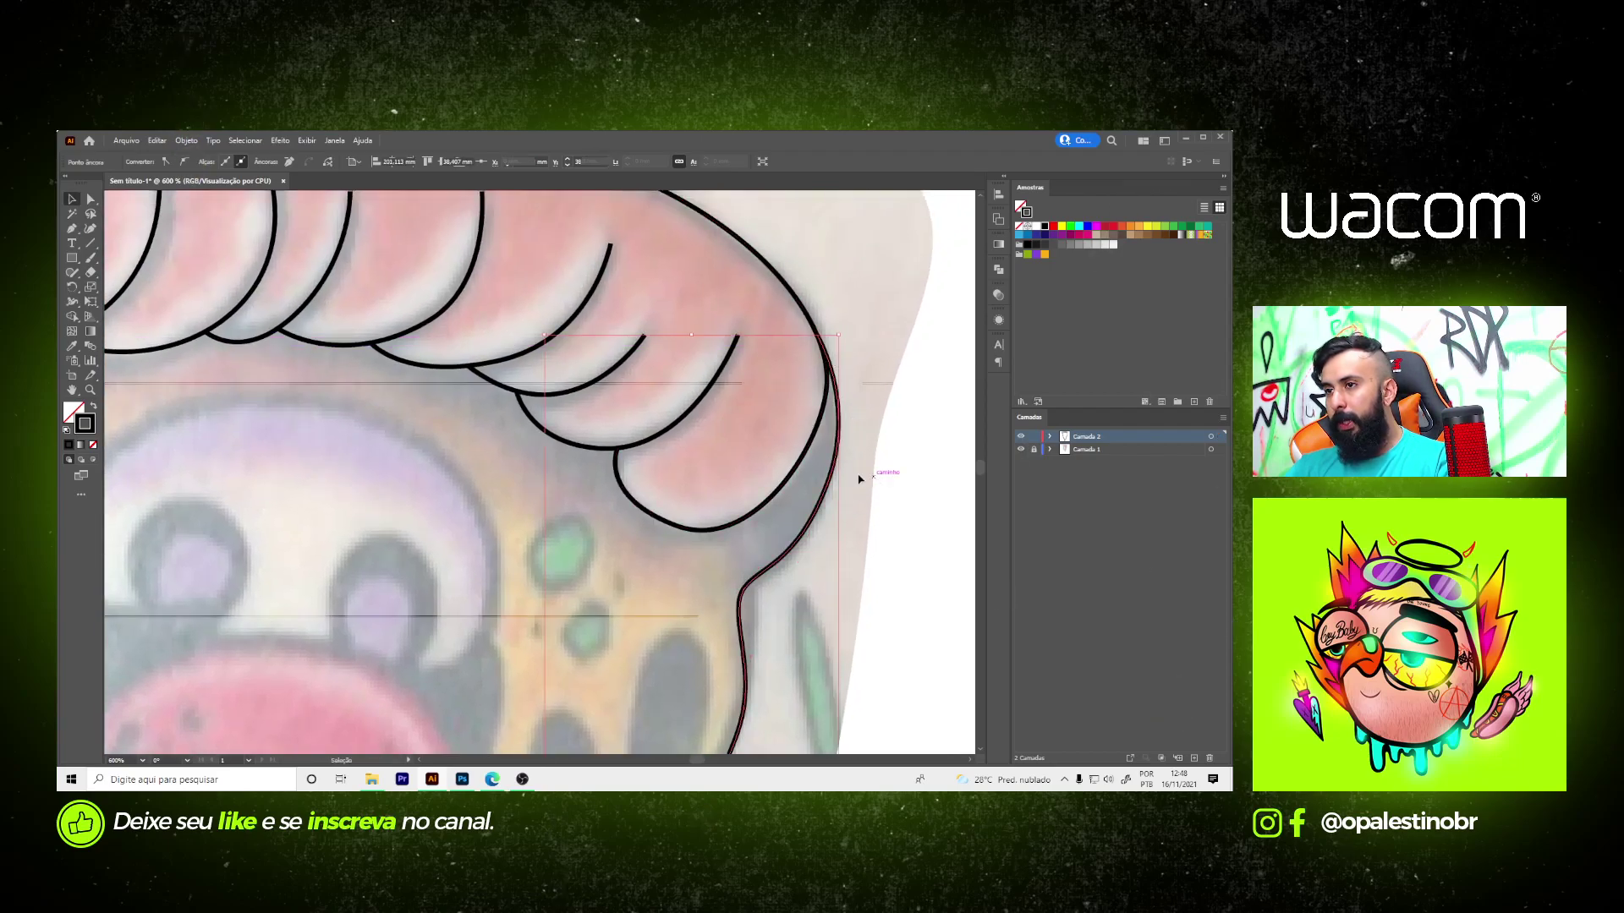
key(ctrl+1)
key(ctrl+minus)
key(ctrl+plus)
click(1019, 449)
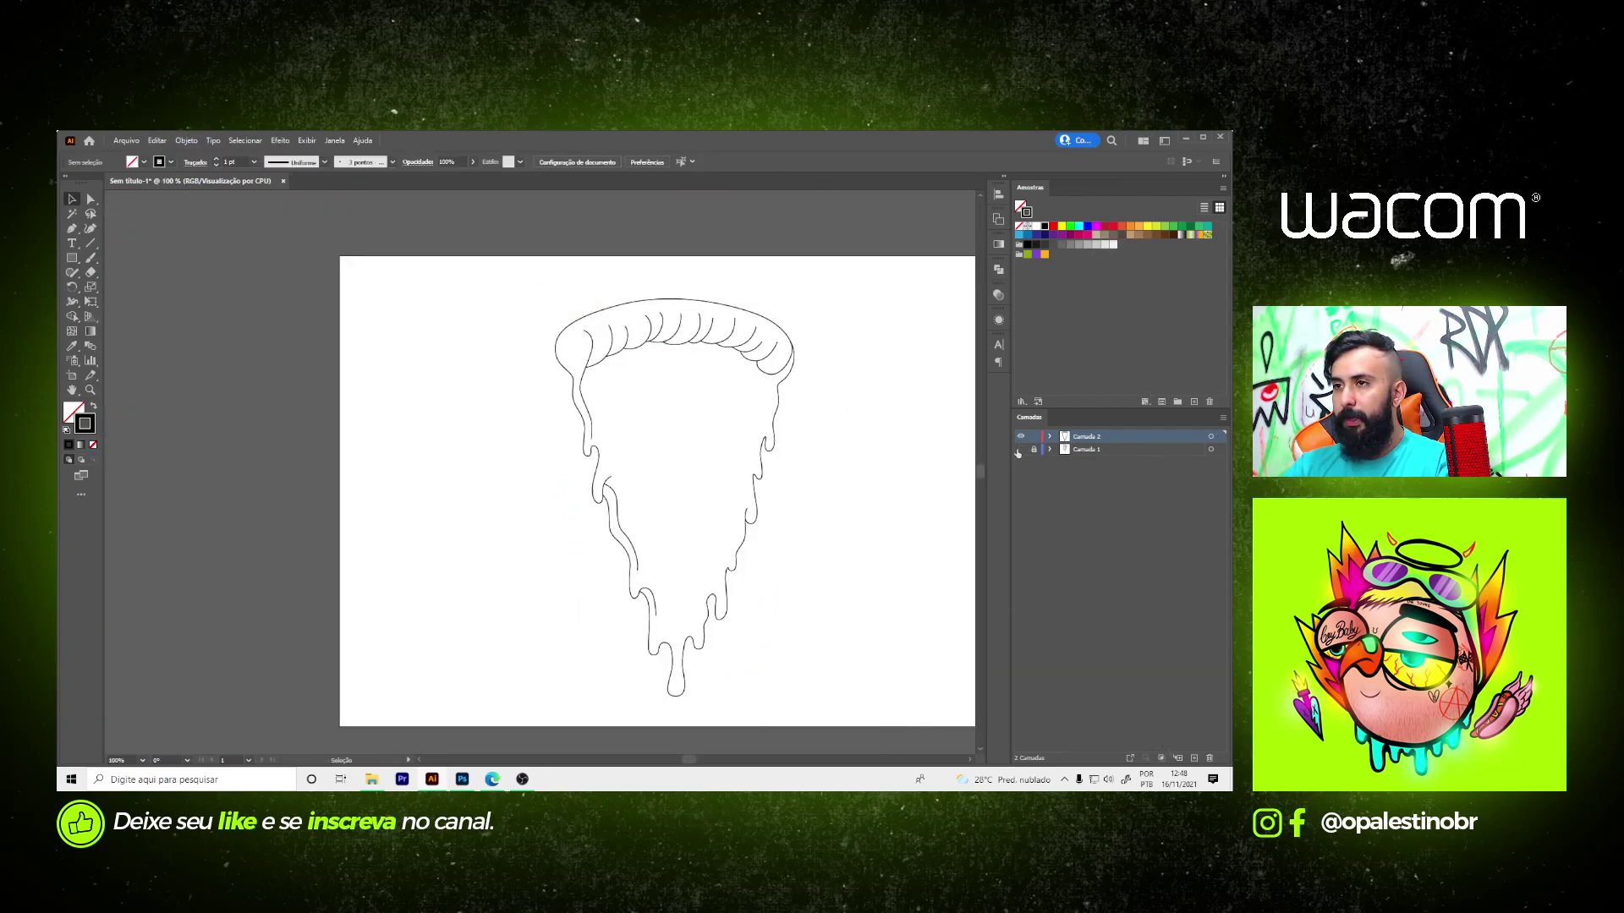
click(1019, 449)
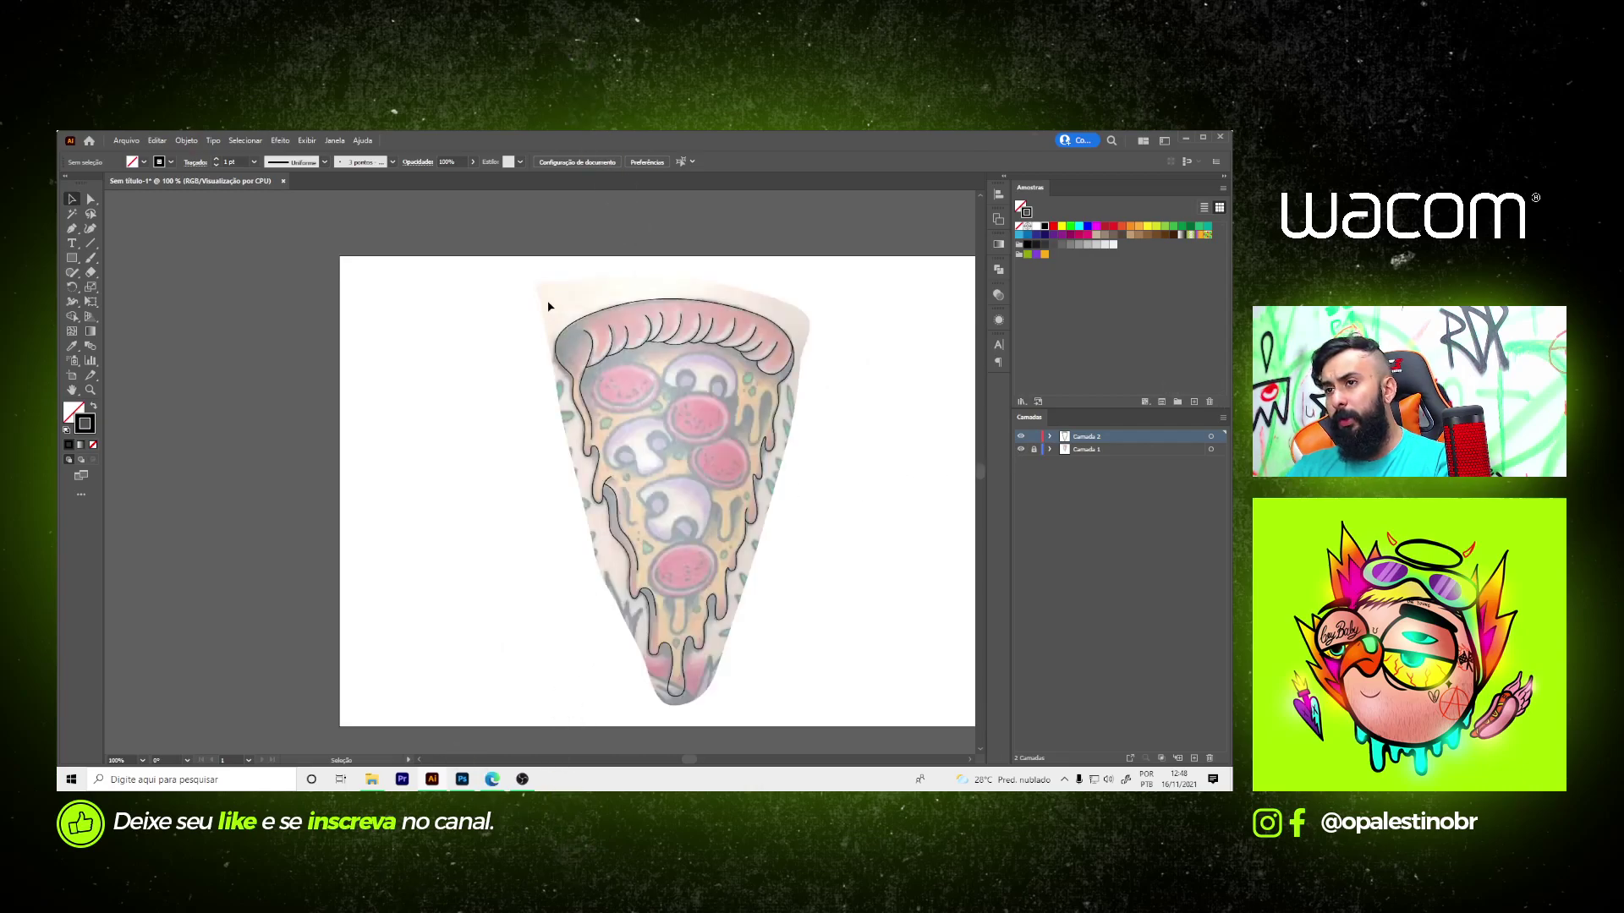
- Set all the pizza outline paths to a 3 pt stroke weight, then deselect
drag(744, 567, 826, 662)
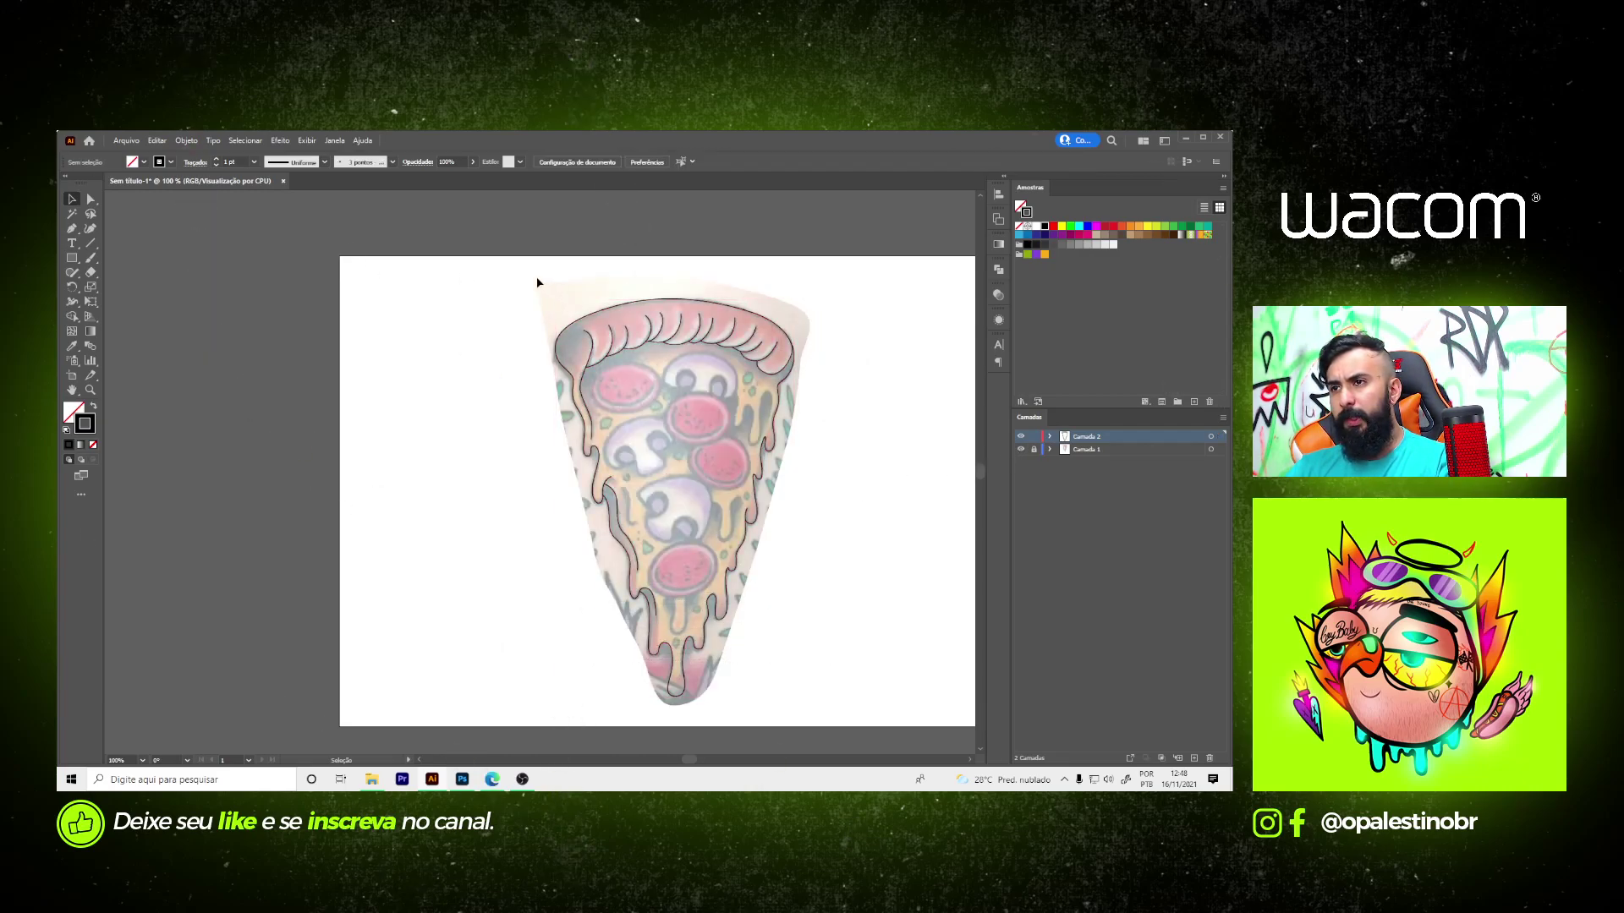
drag(537, 280, 818, 654)
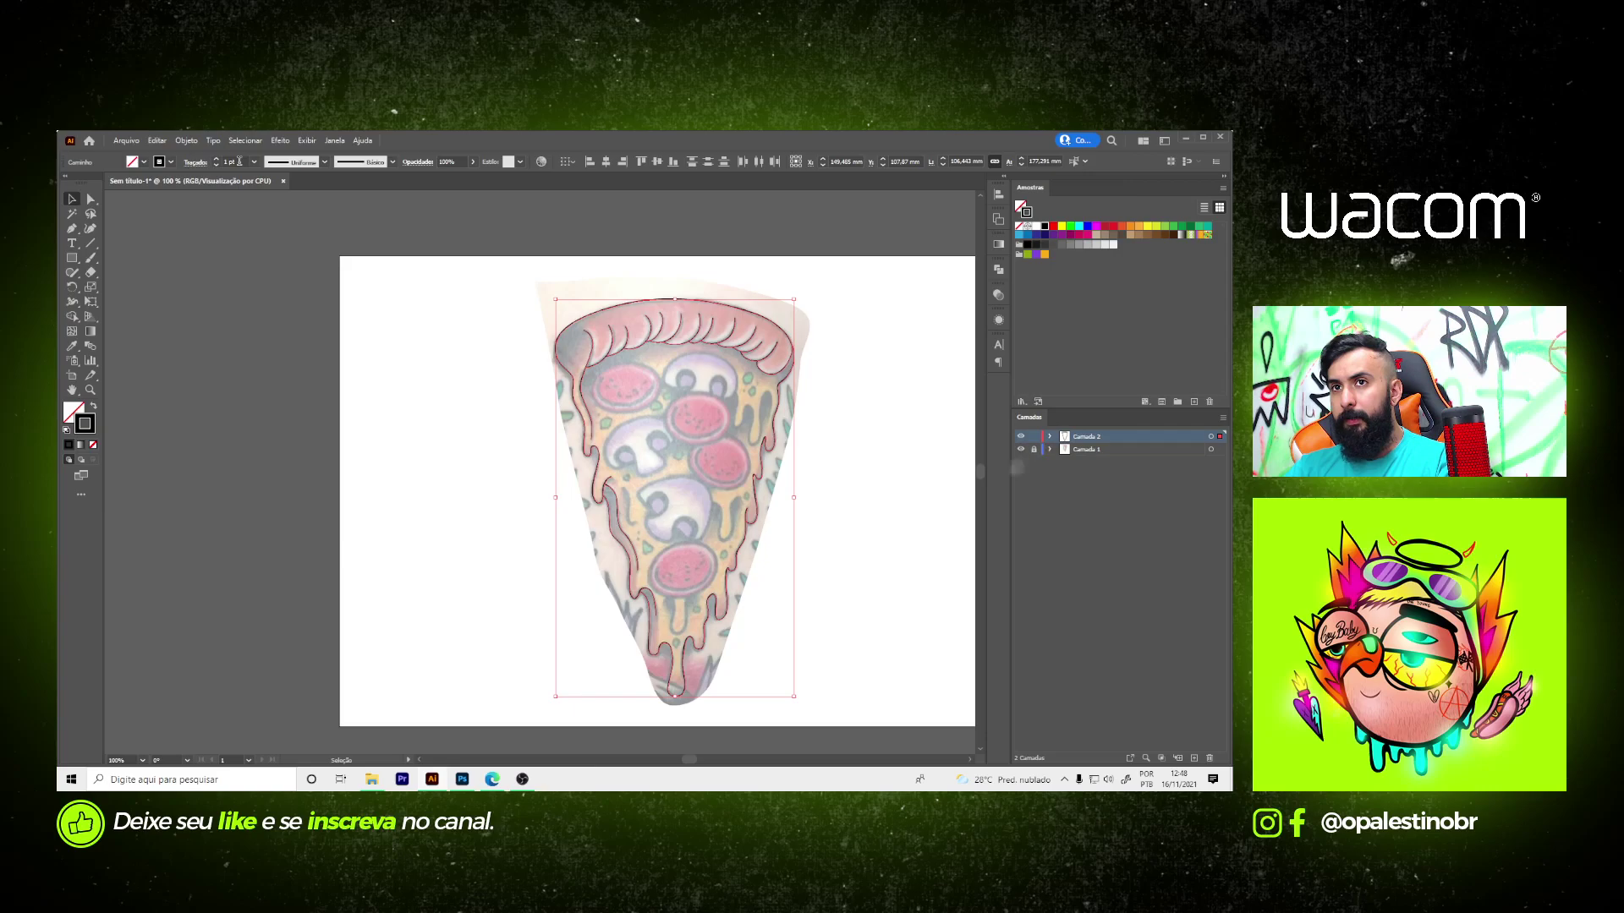
text(3)
key(Return)
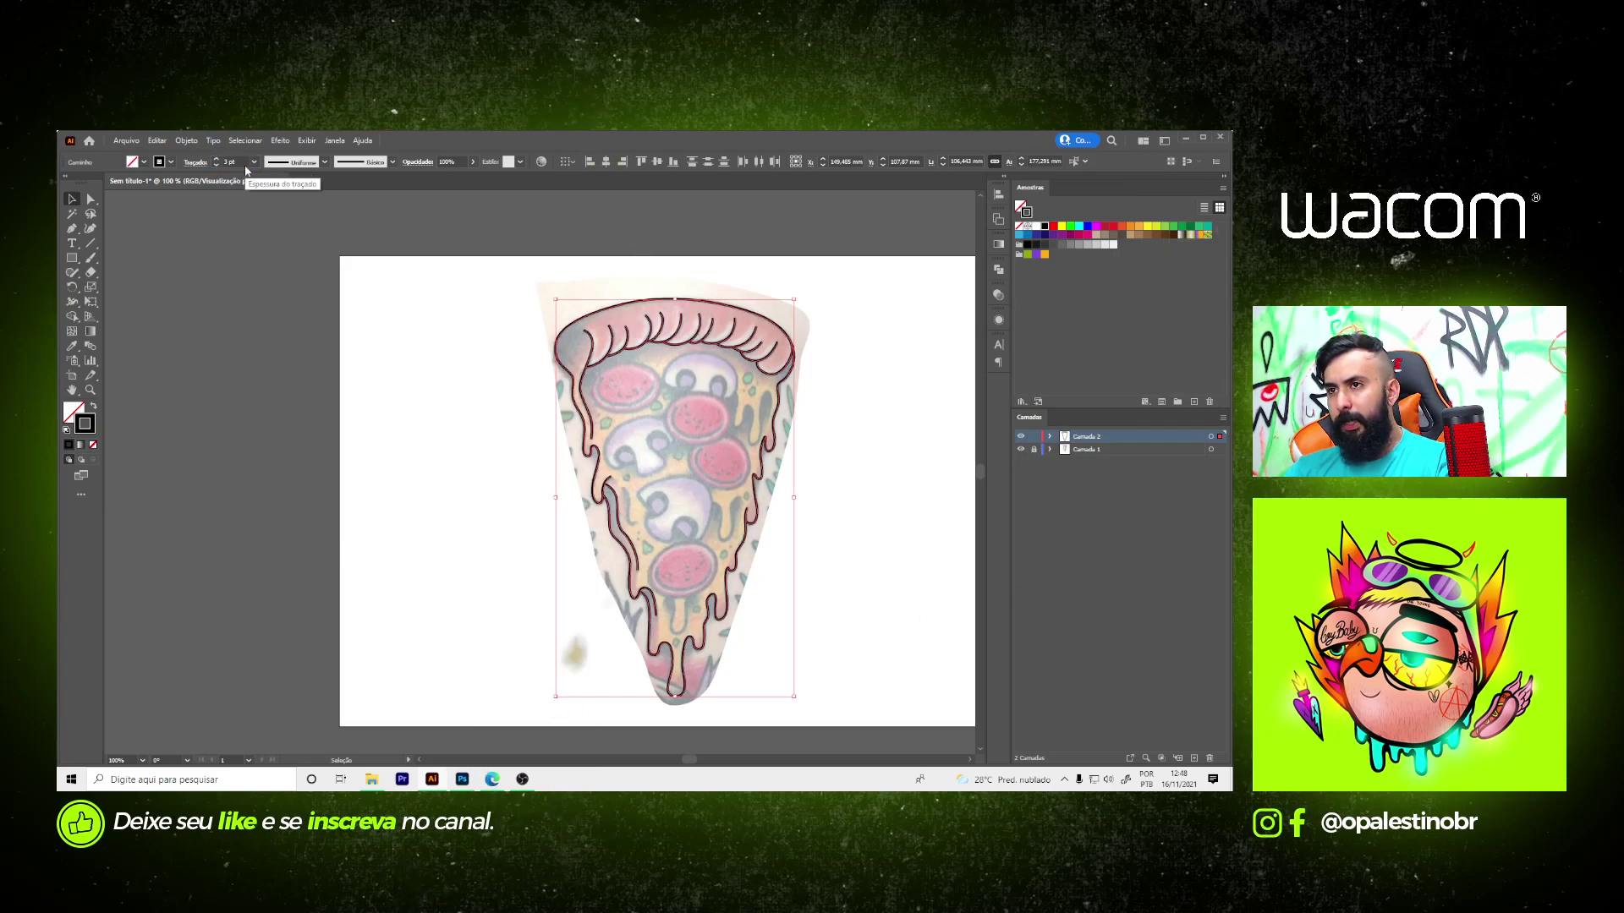
key(ctrl+minus)
click(258, 392)
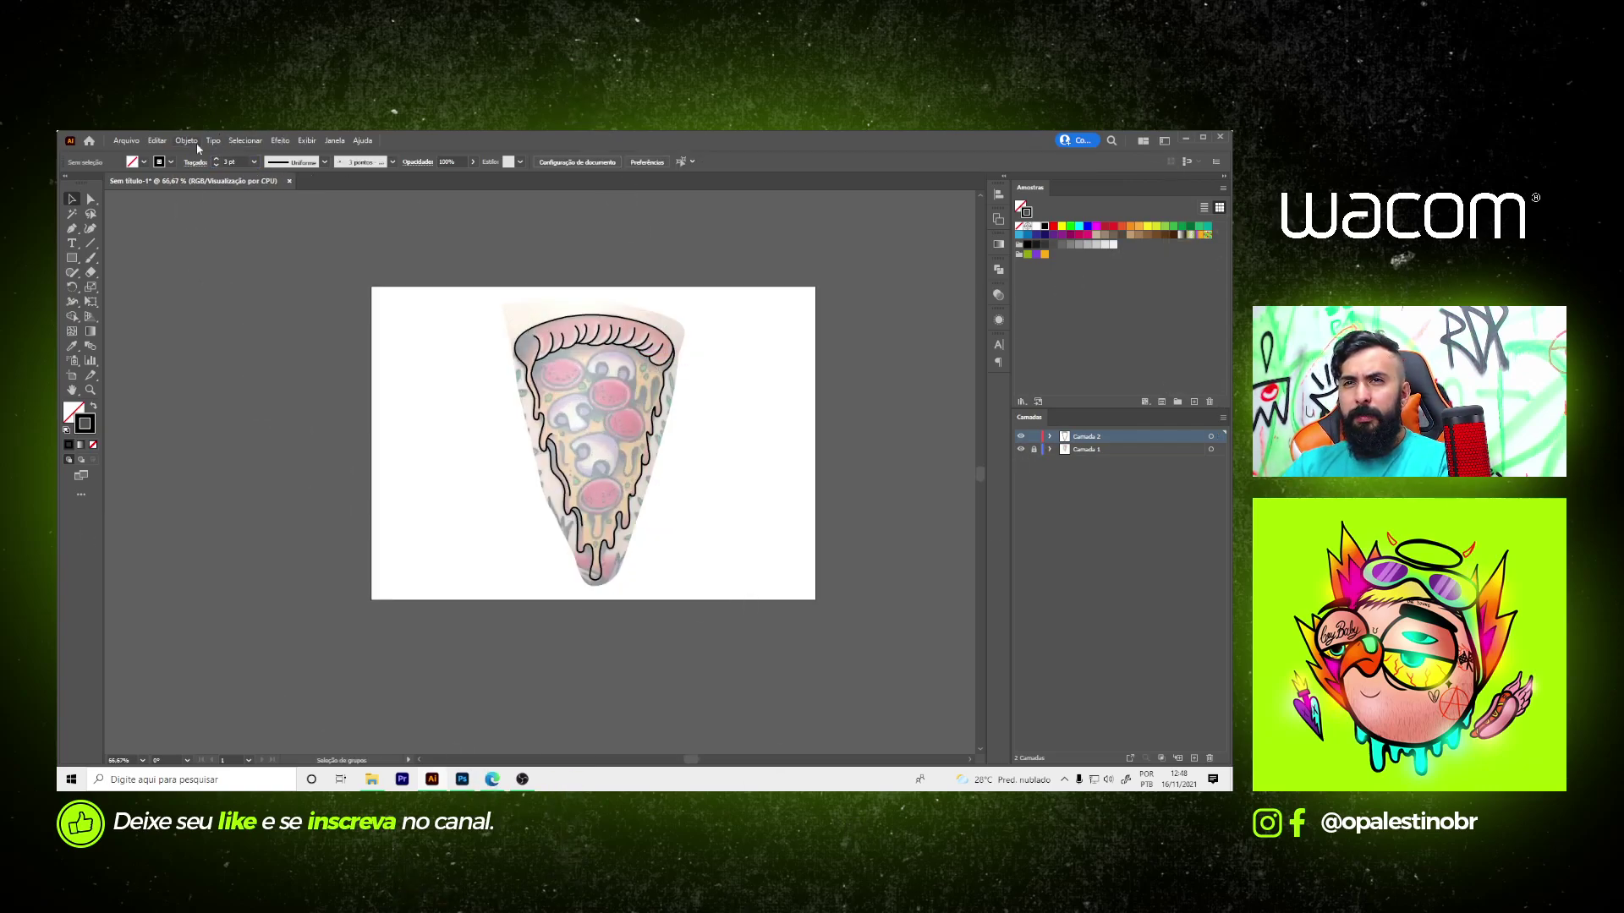
- Hide and then restore the Controle options panel from the Window menu
click(339, 144)
click(363, 243)
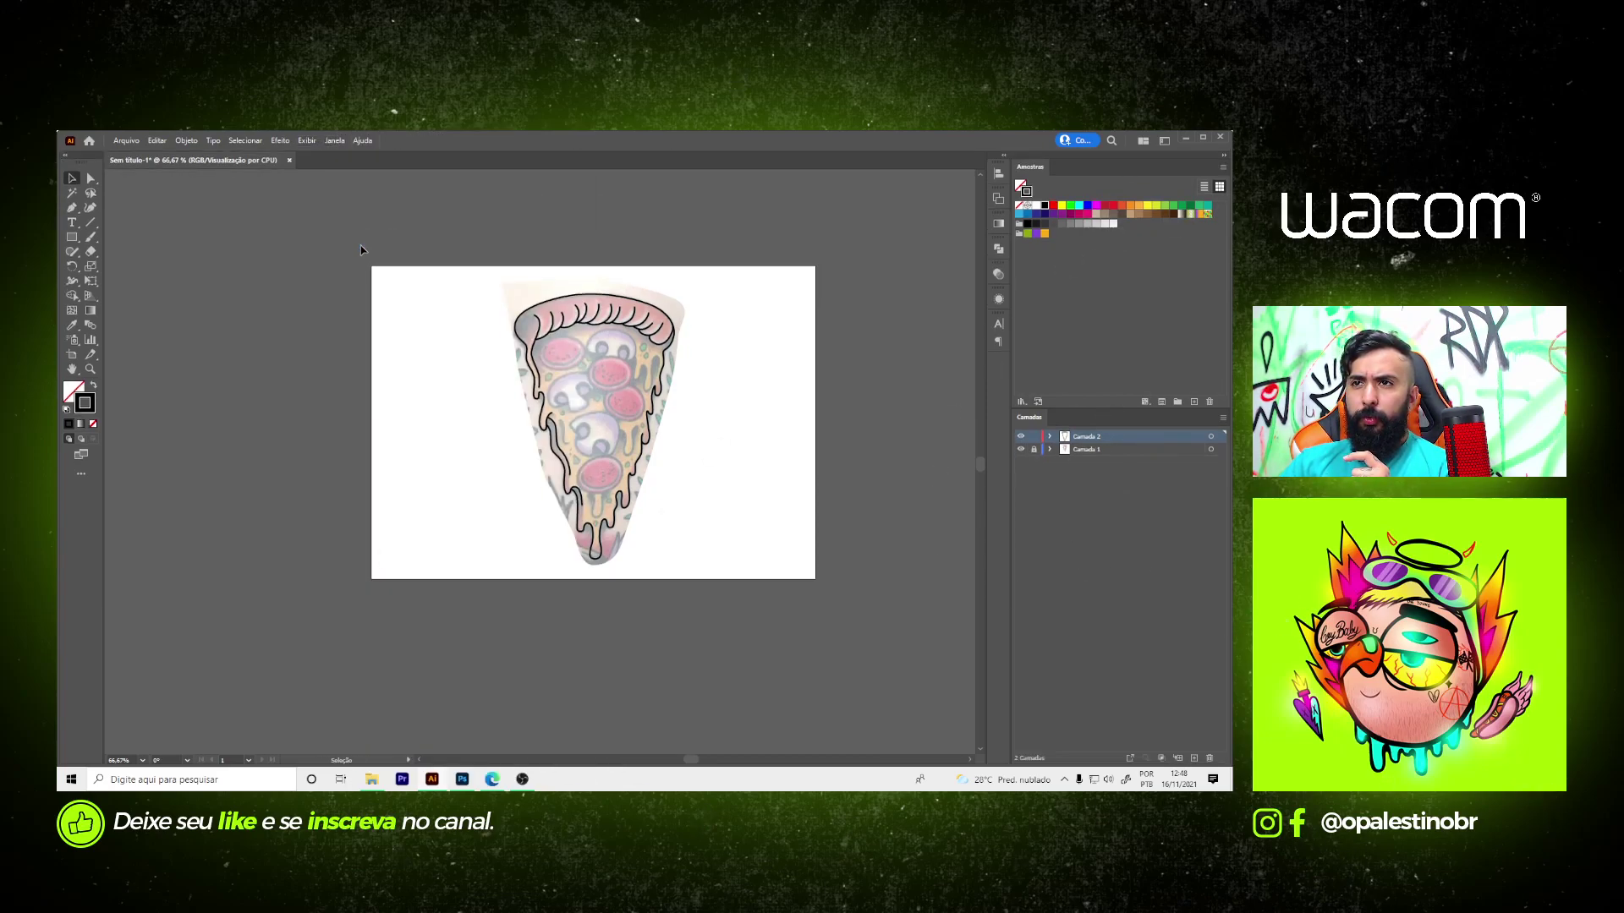
click(335, 140)
click(364, 241)
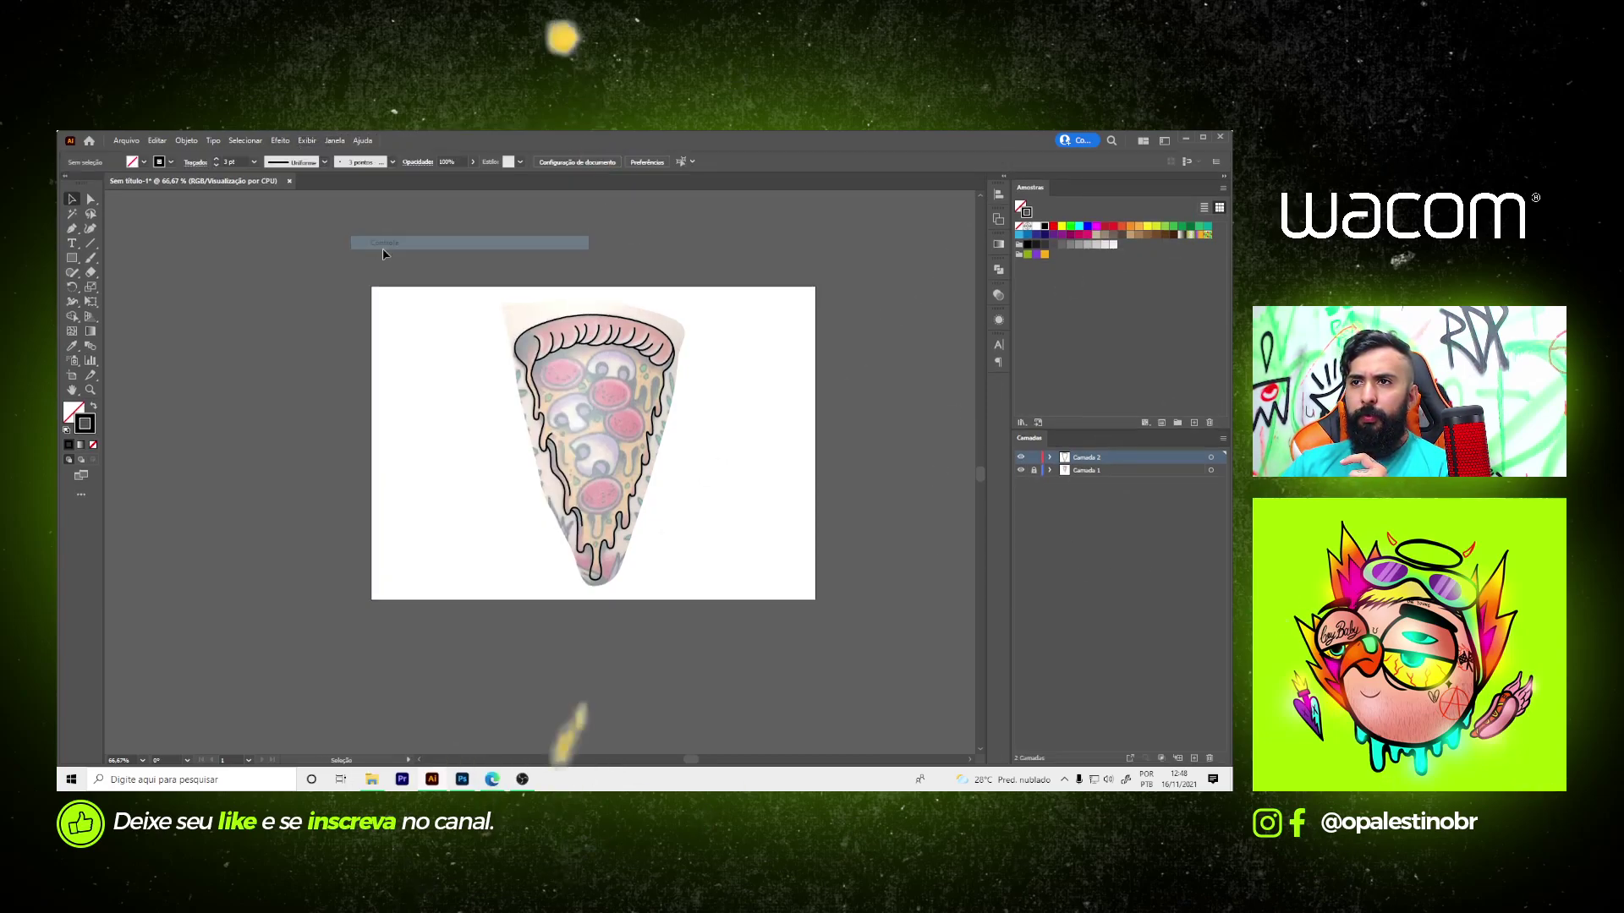
- Draw an ellipse sized to fit the top-left pepperoni slice
scroll(585, 400, up, 4)
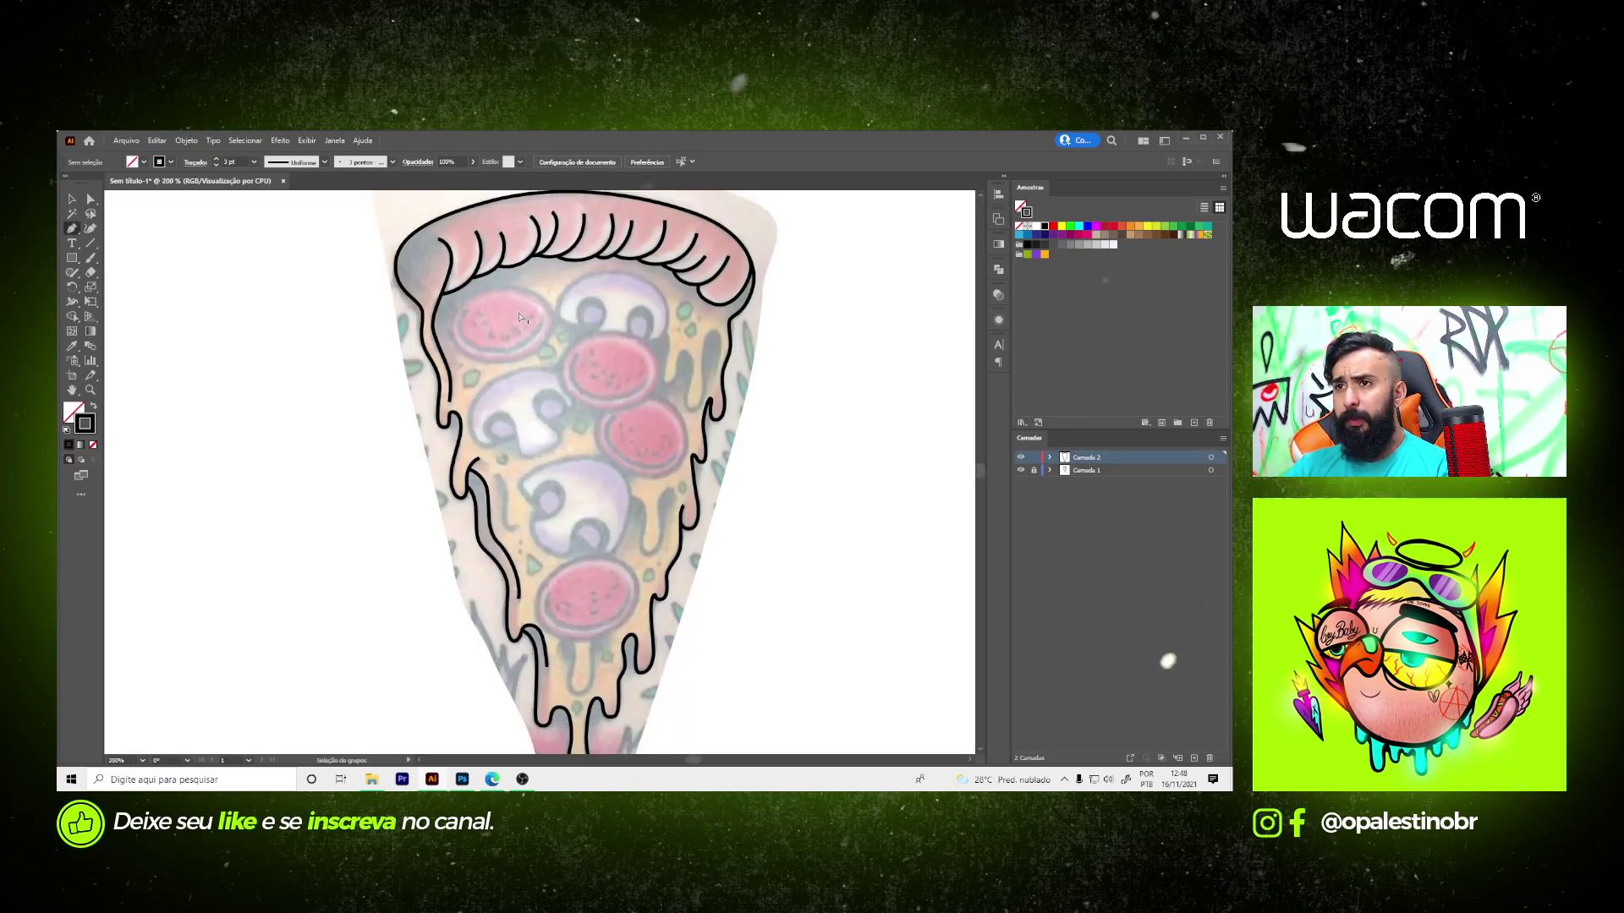
key(p)
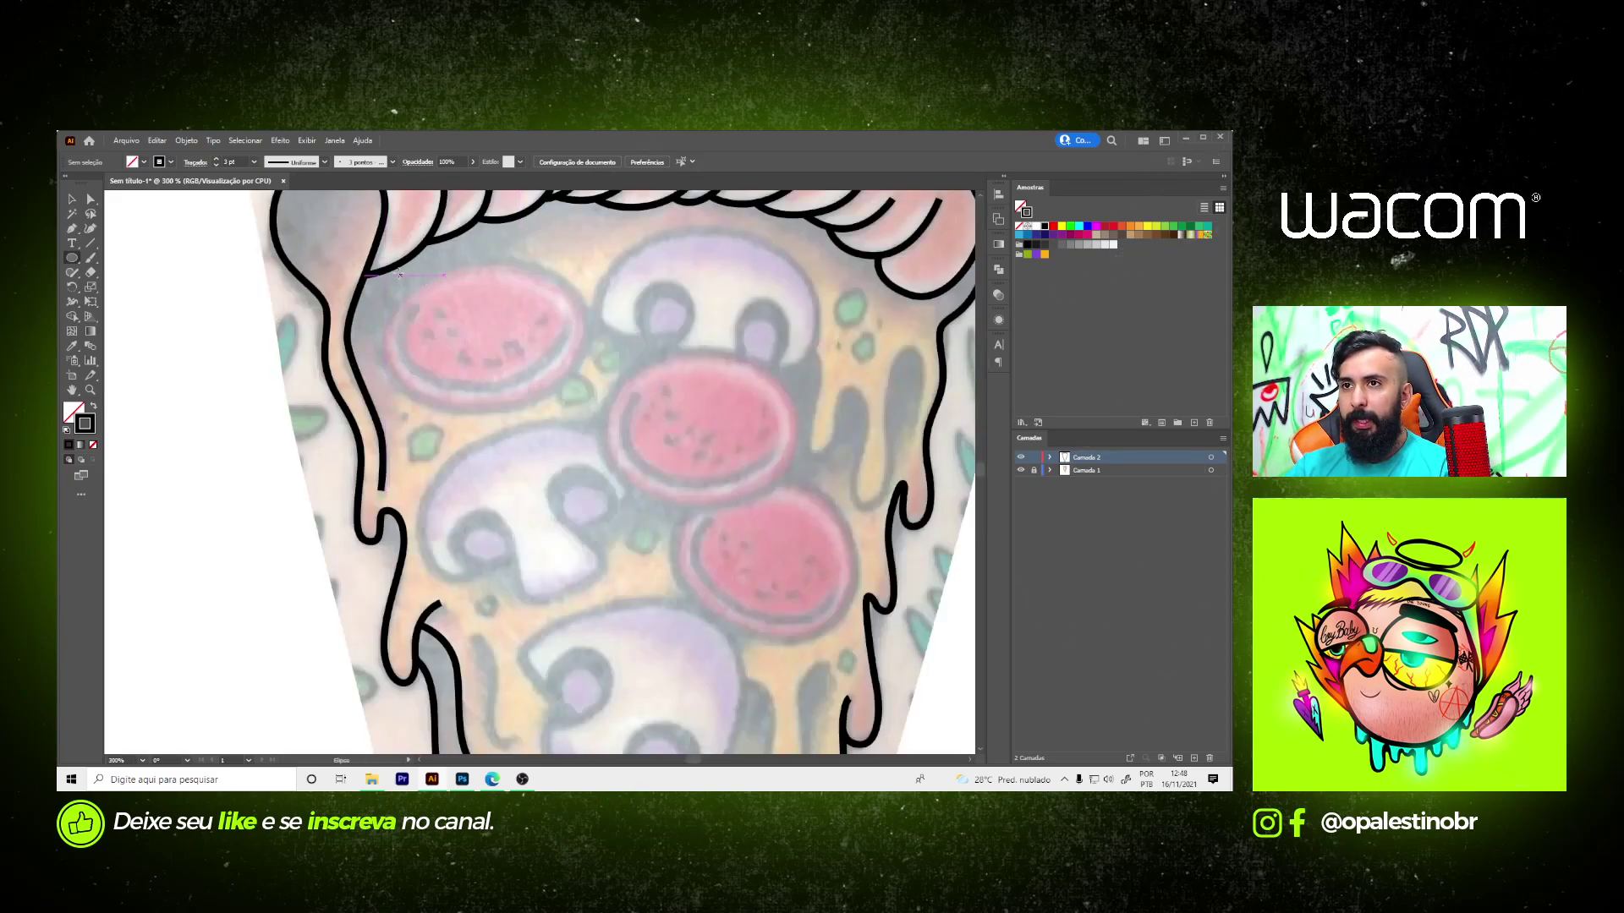
drag(584, 410, 585, 411)
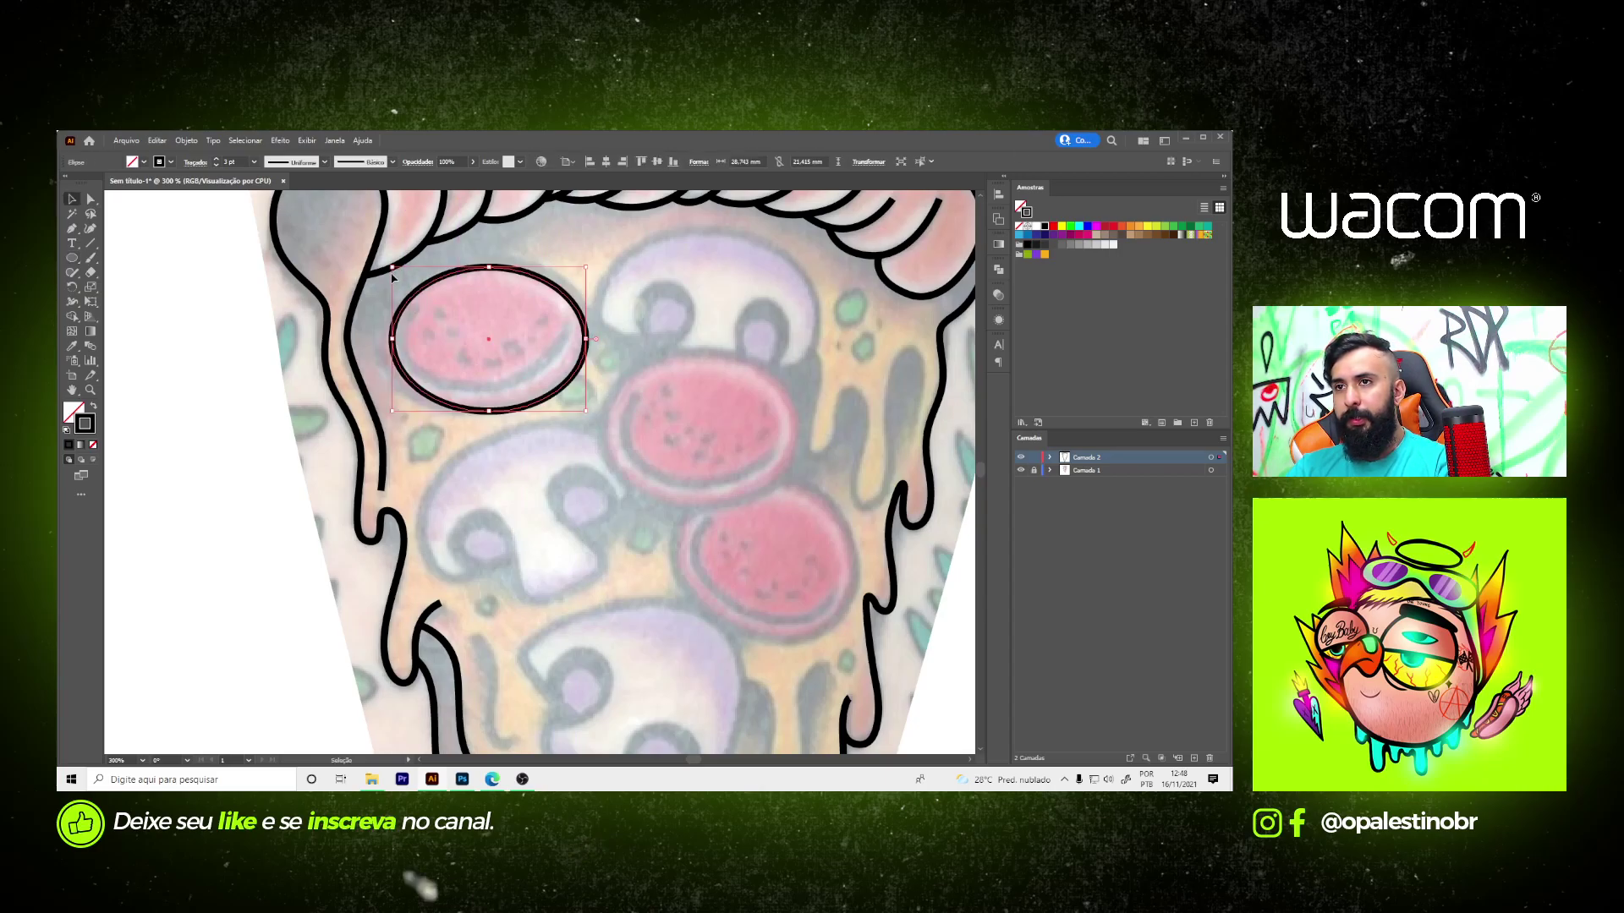
drag(392, 270, 384, 264)
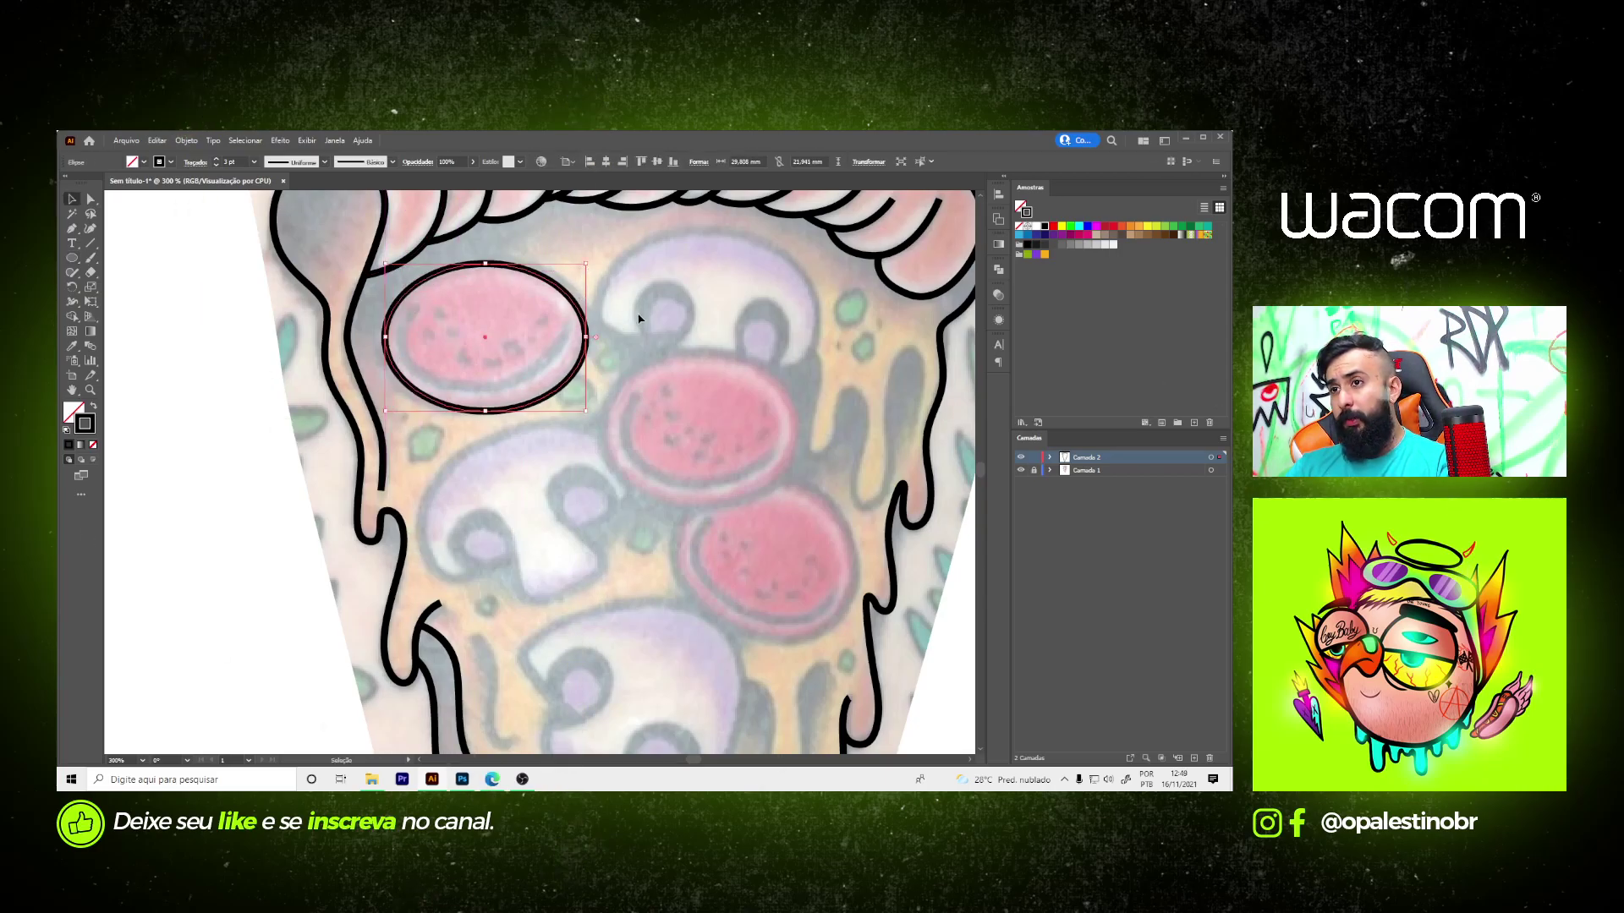
click(665, 332)
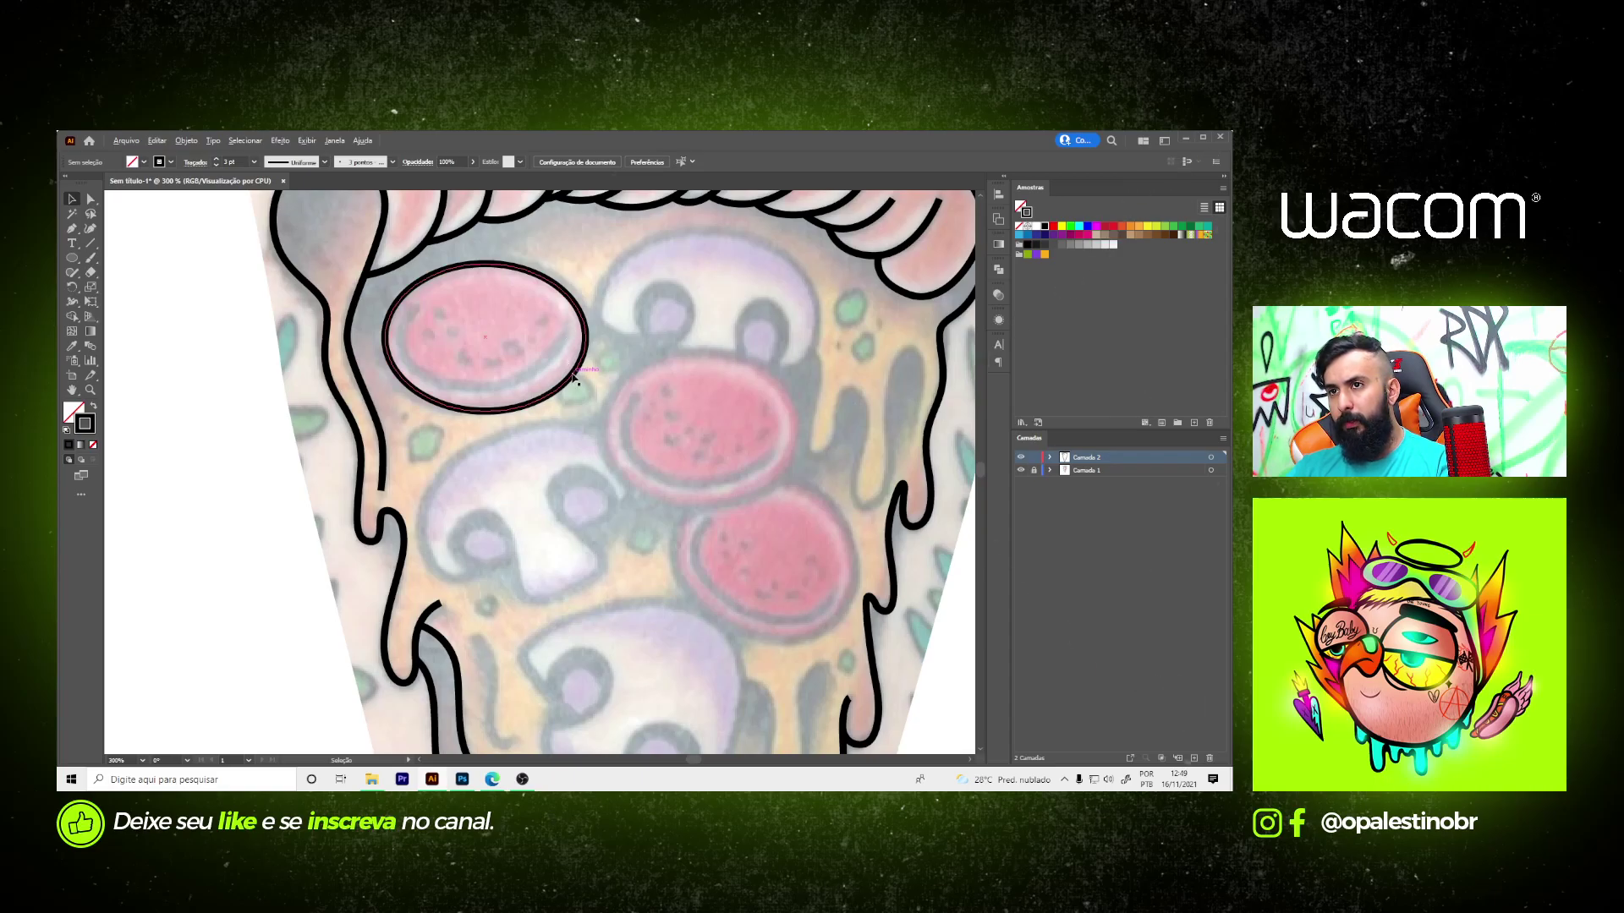
- Copy the ellipse onto the second and third pepperoni and reshape the third to fit
drag(573, 378, 787, 470)
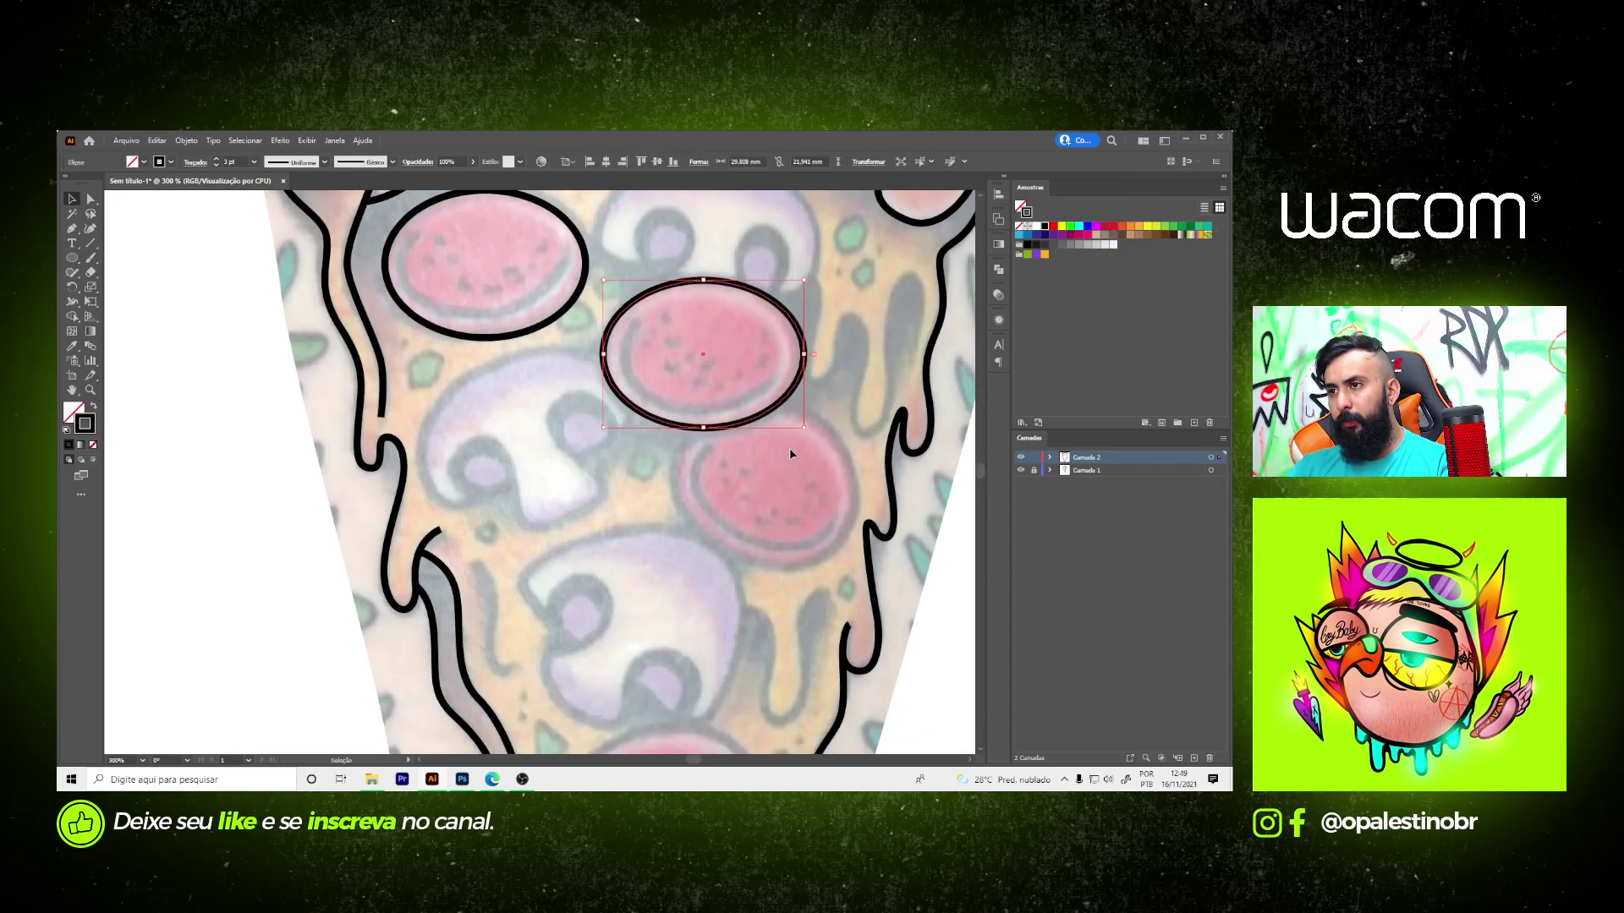
scroll(790, 457, down, 1)
mouse_move(784, 401)
mouse_down()
mouse_move(852, 539)
mouse_move(856, 492)
mouse_up()
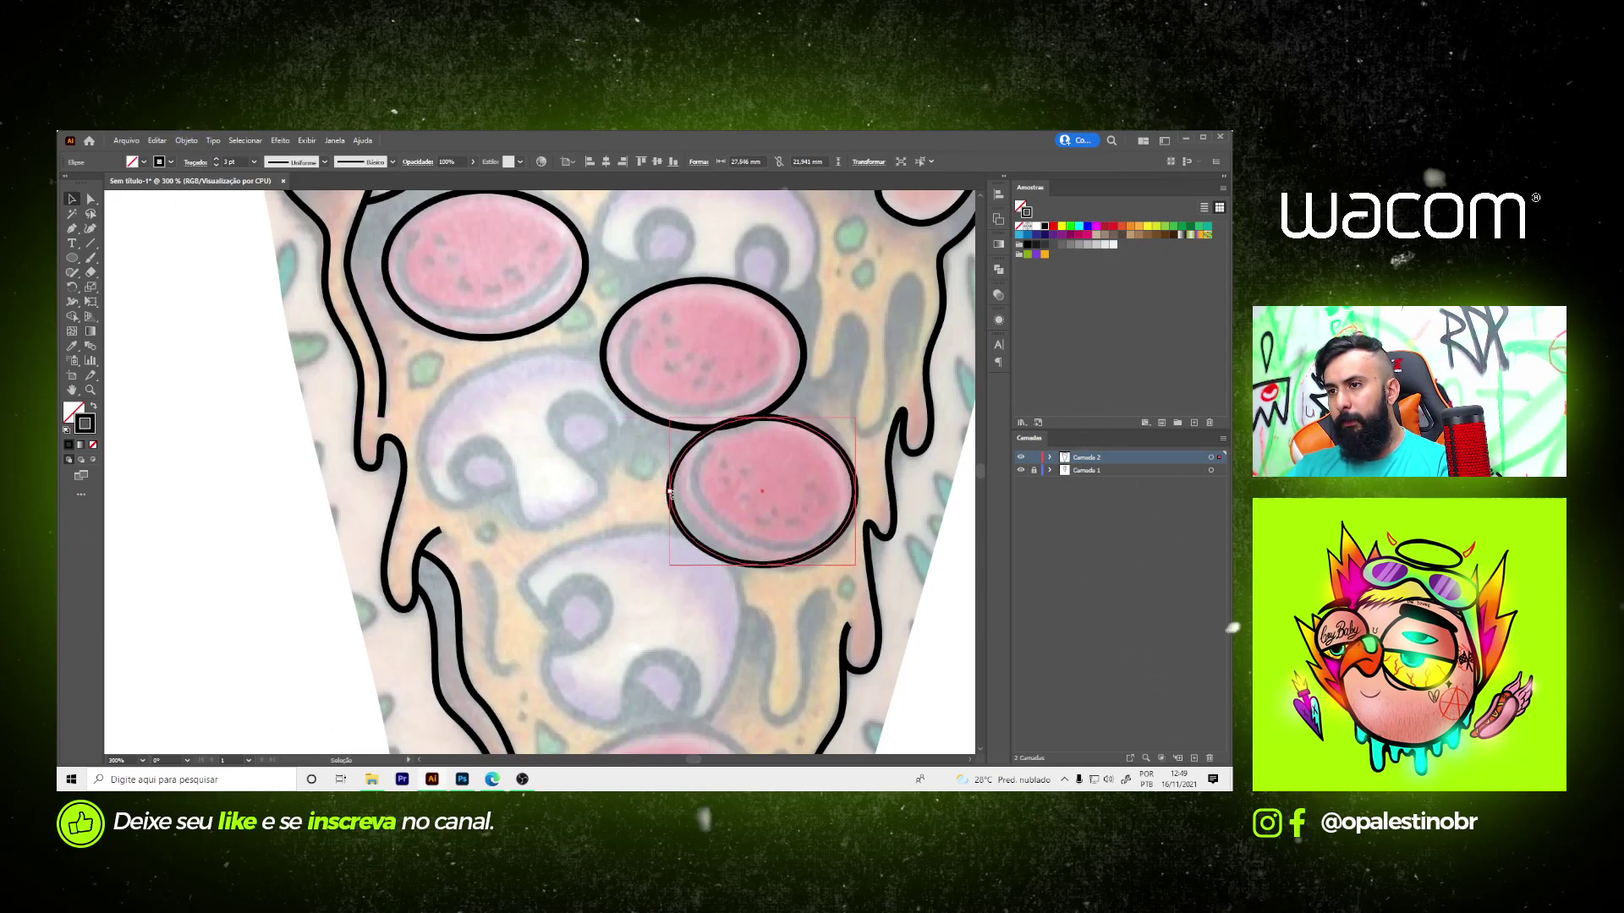
drag(671, 493, 671, 493)
scroll(812, 550, up, 2)
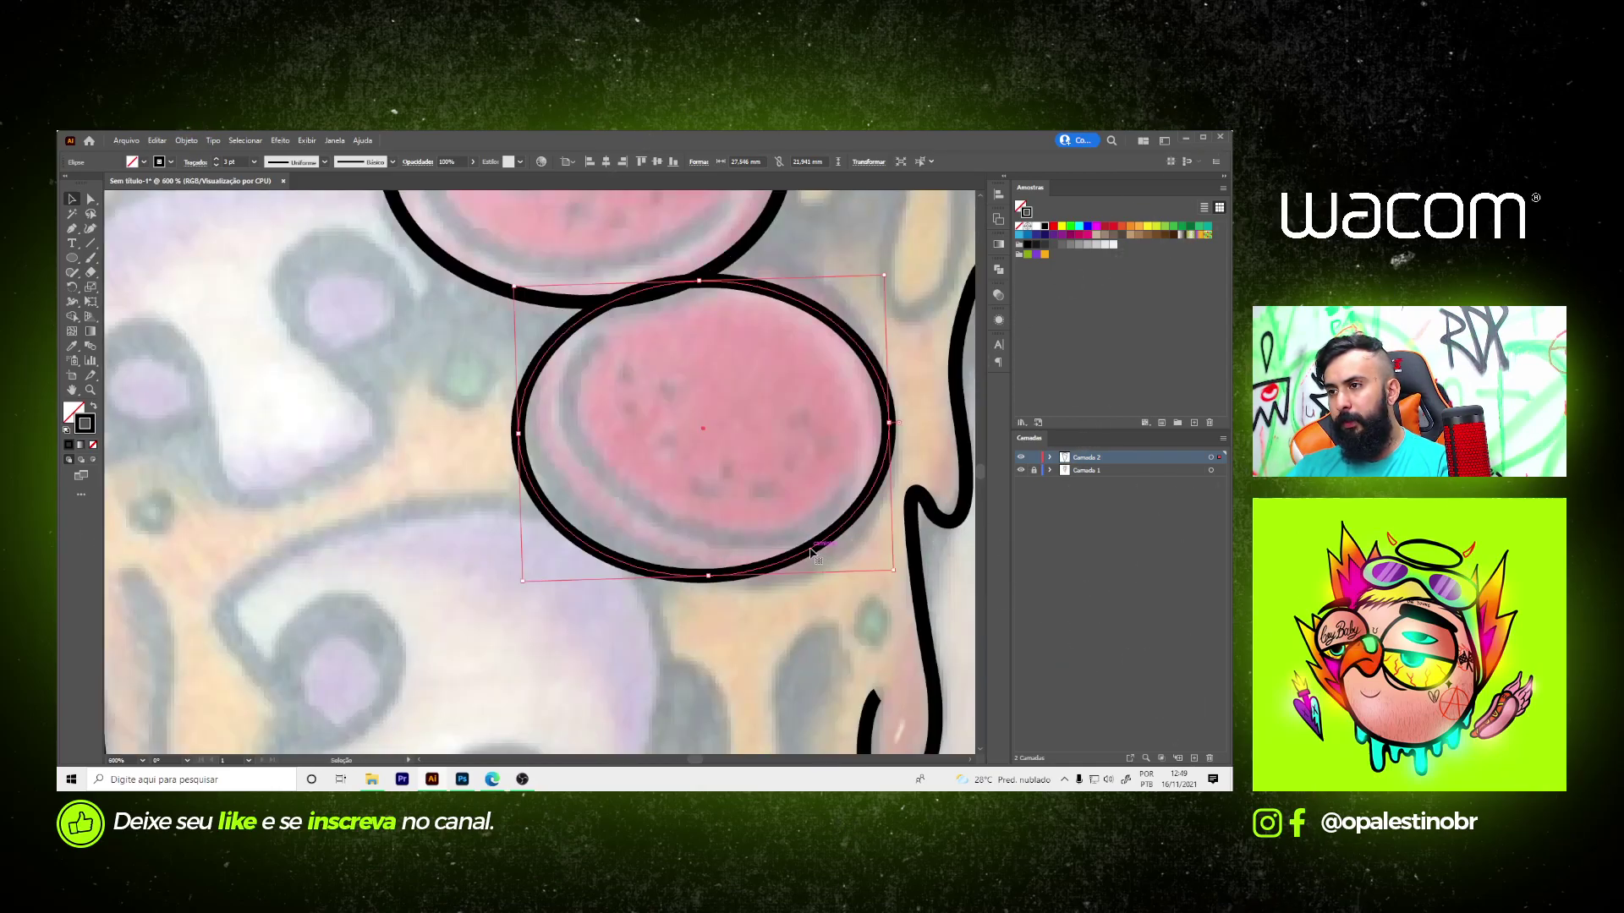
drag(826, 561, 818, 554)
scroll(693, 364, down, 3)
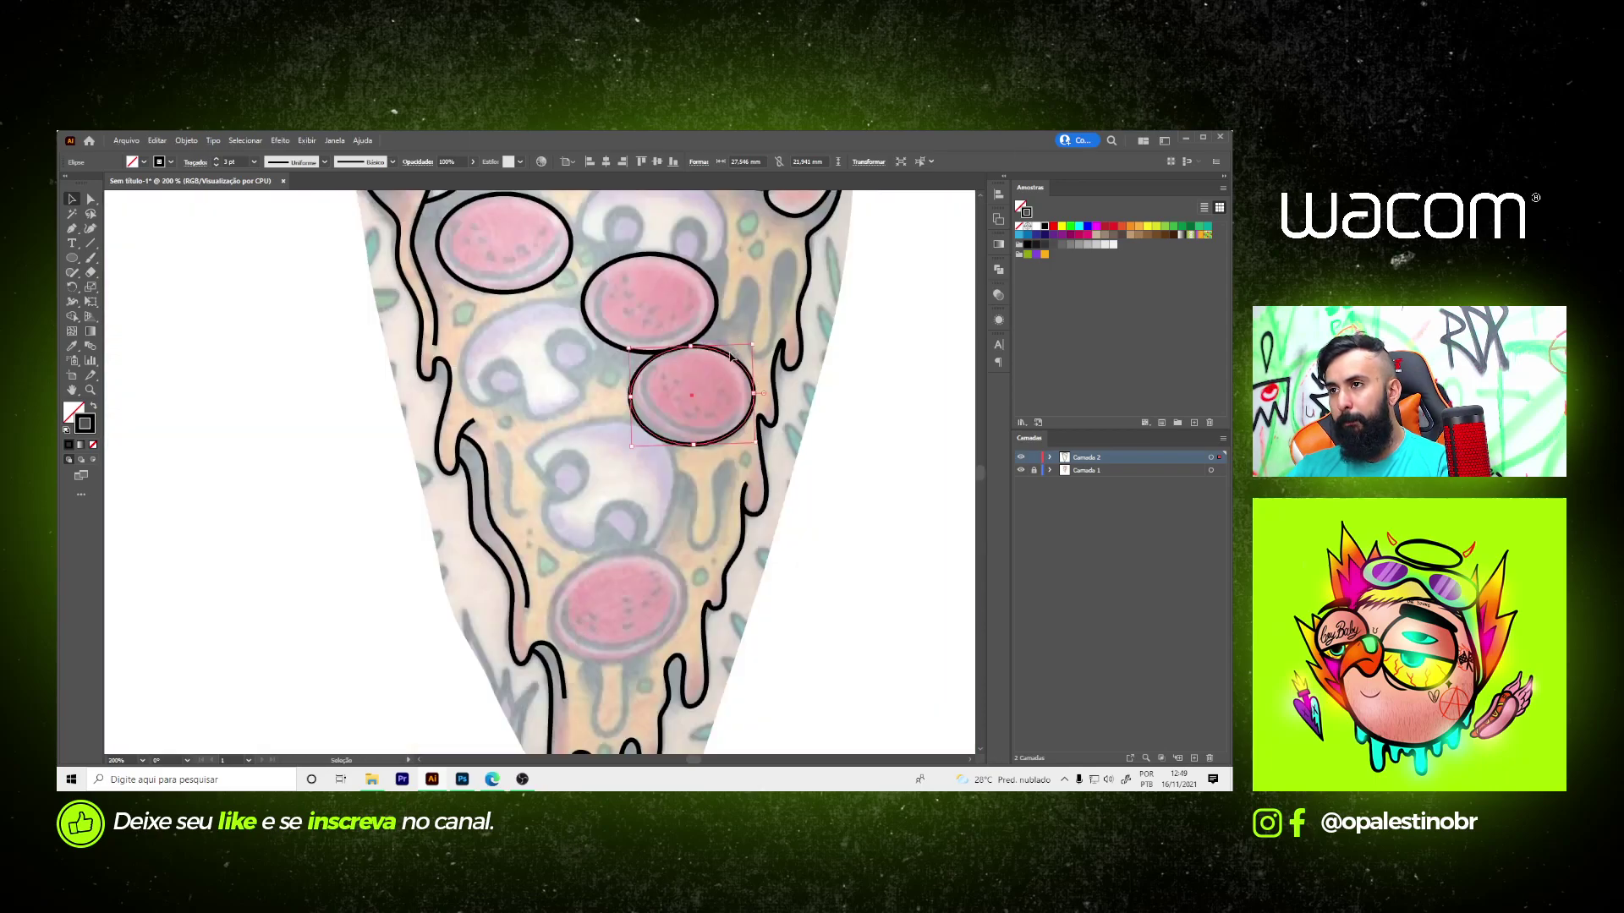
scroll(707, 383, up, 2)
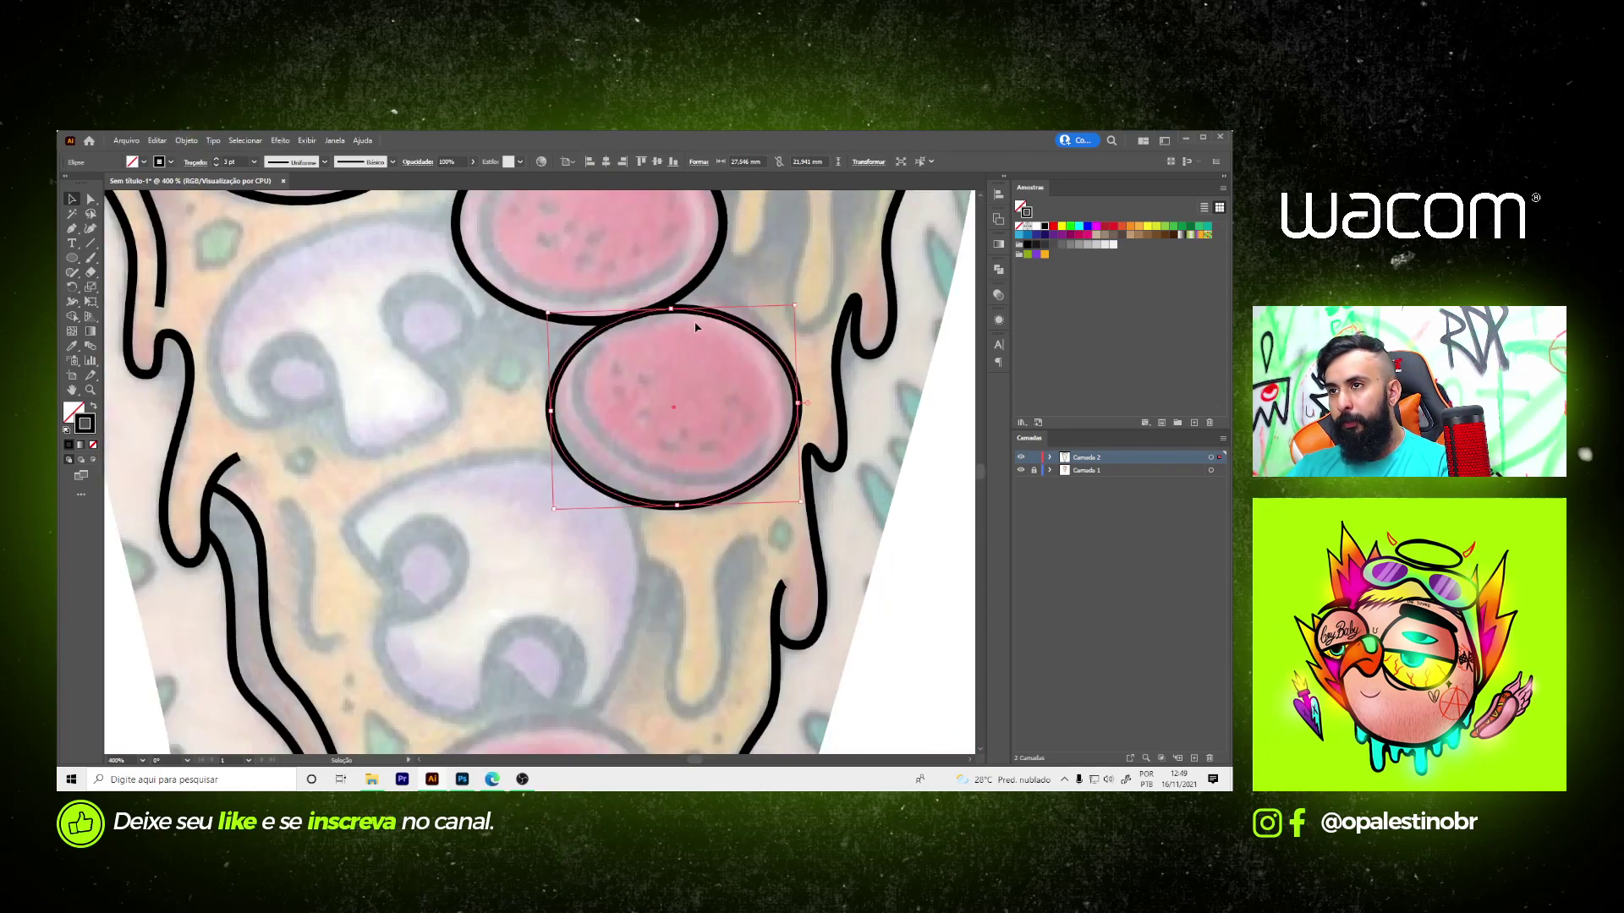
- Stretch the third ellipse taller, then cut and delete the arc where two pepperoni rings overlap
drag(673, 309, 673, 297)
scroll(677, 319, up, 3)
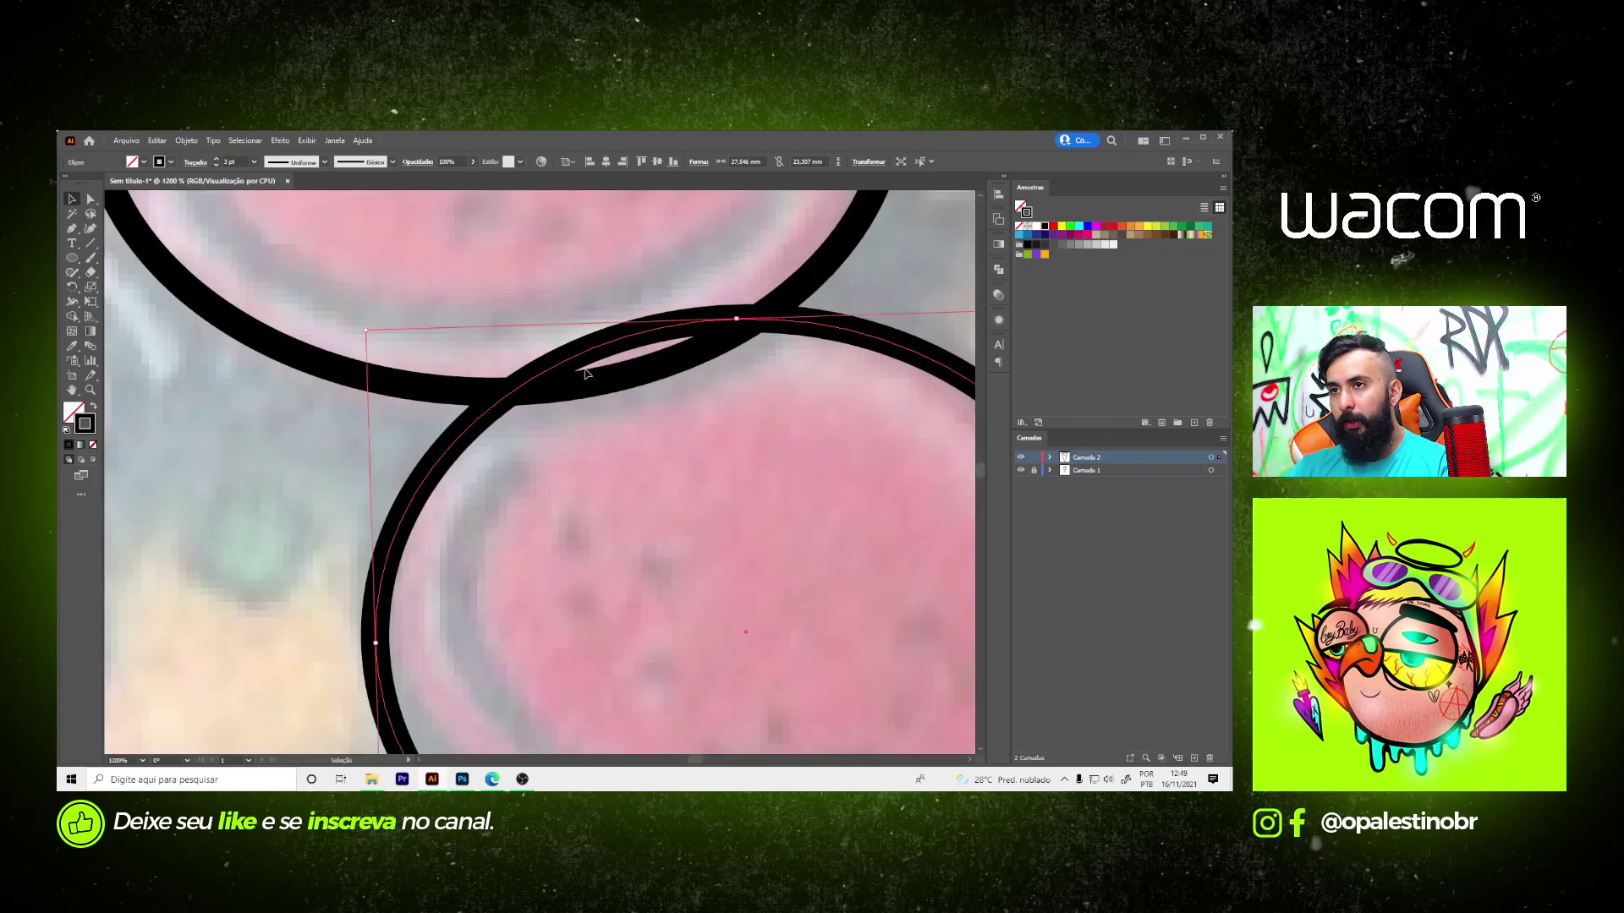
key(c)
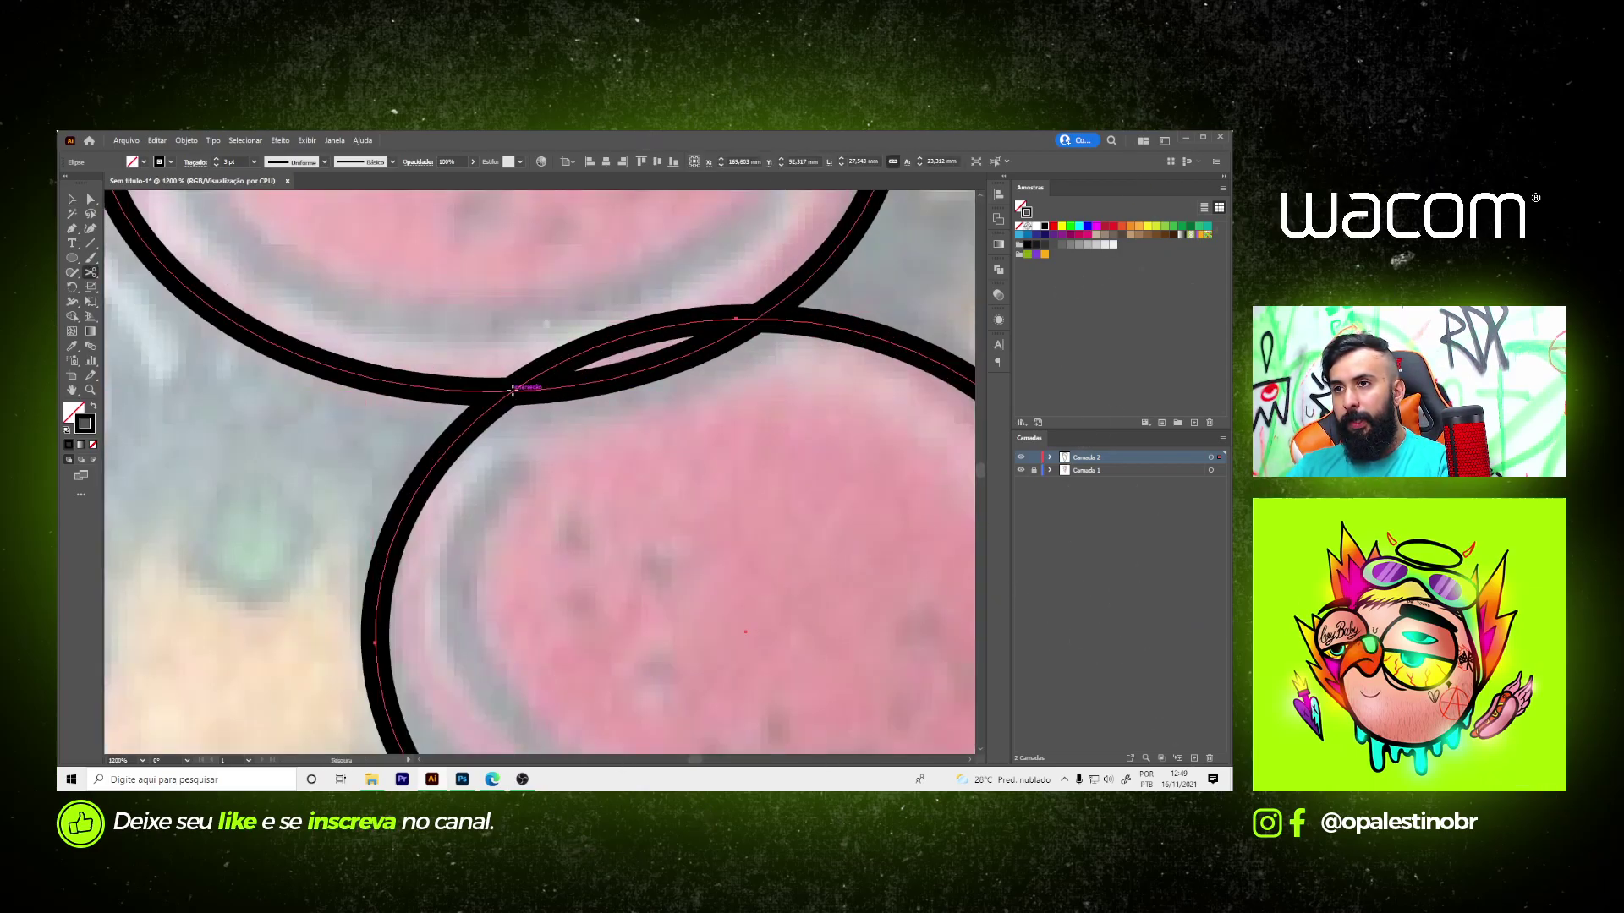
click(517, 391)
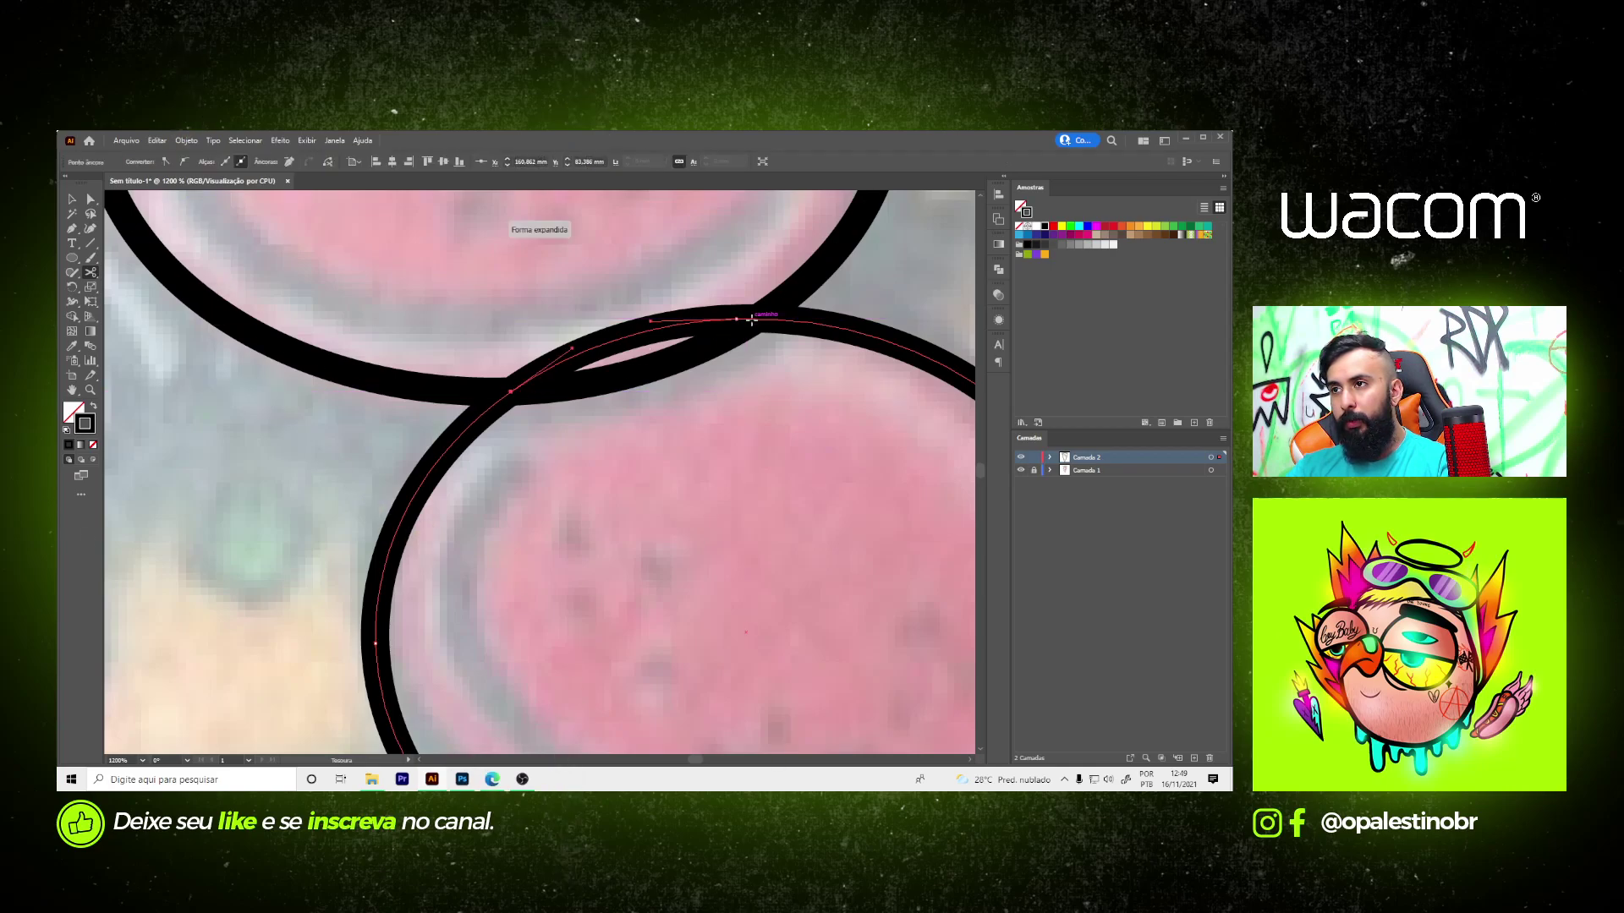
click(751, 319)
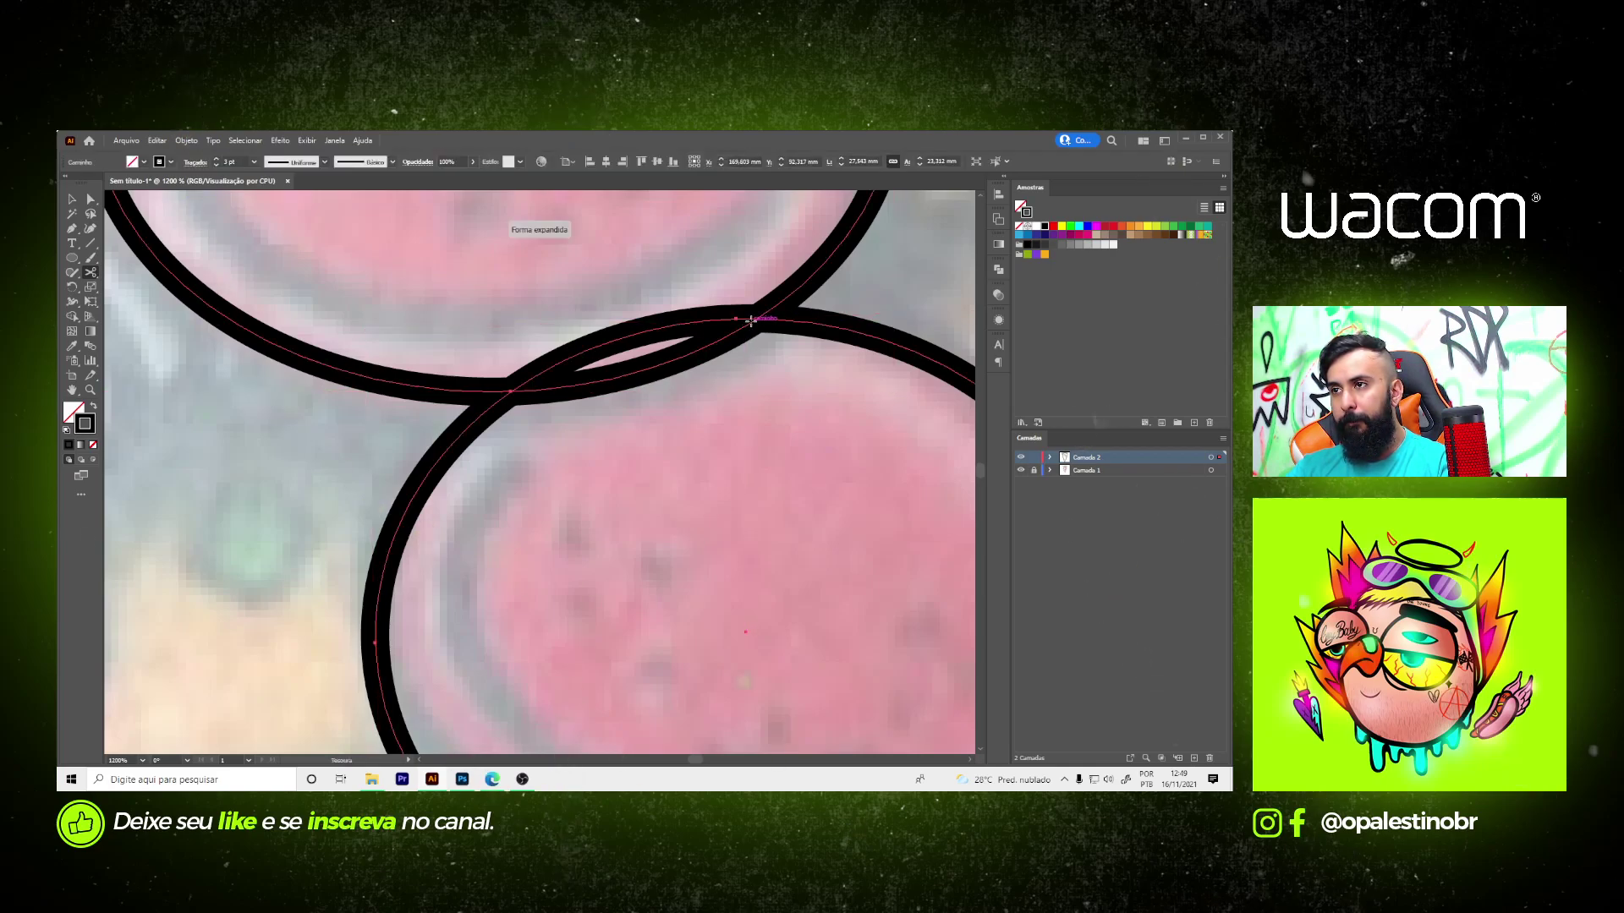
key(v)
click(650, 337)
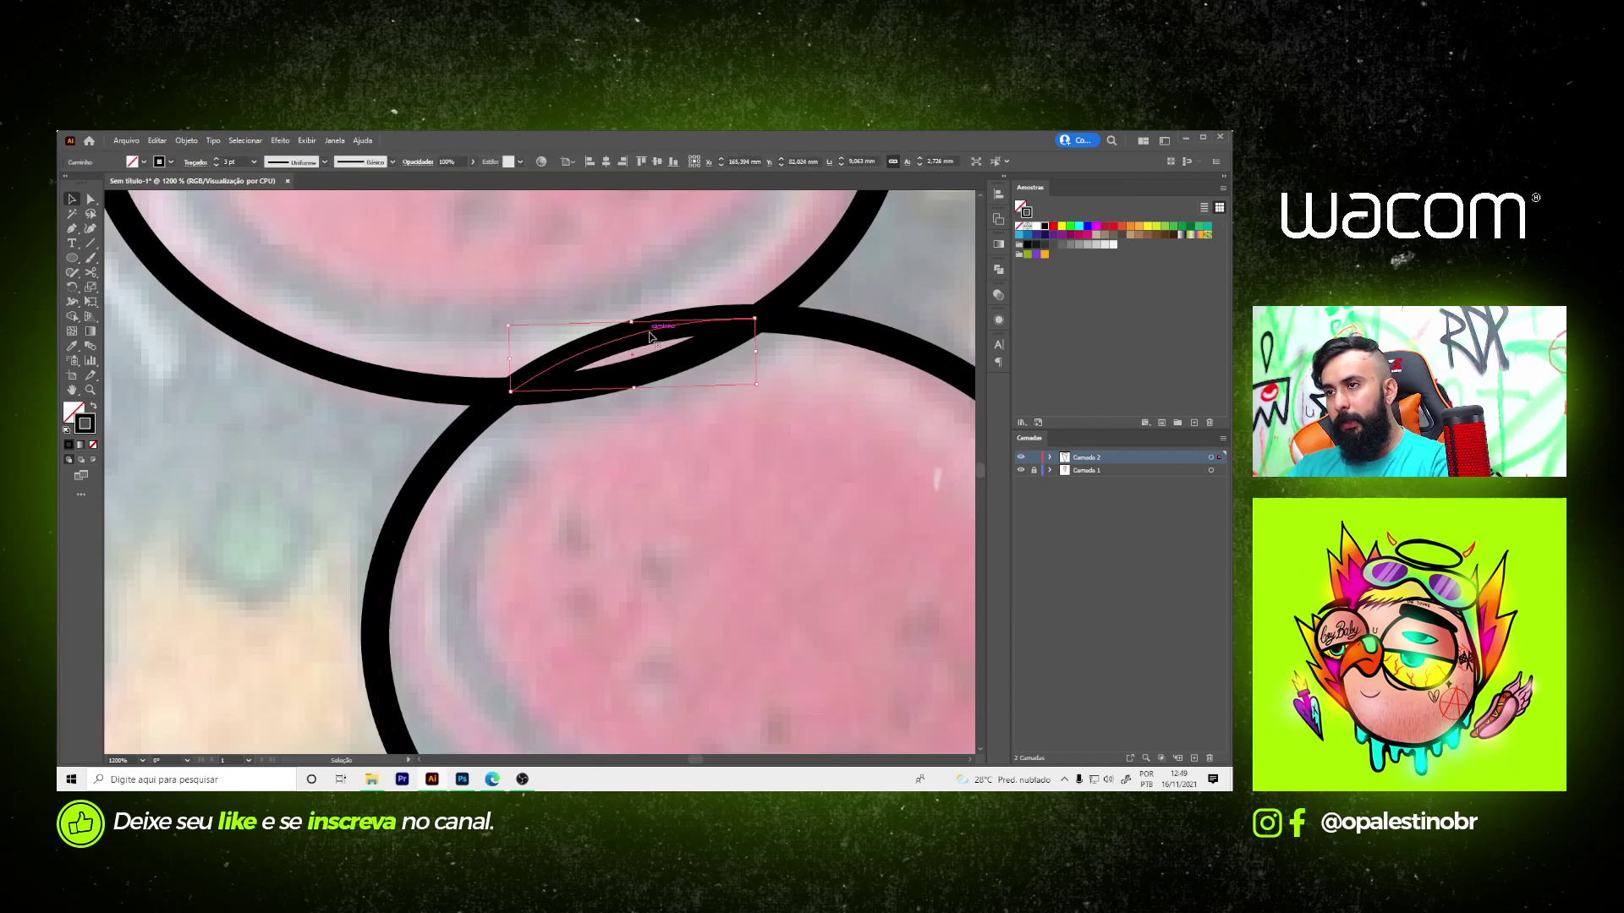
key(Delete)
- Copy the pepperoni ellipse down onto the bottom pepperoni slice
scroll(609, 436, down, 3)
scroll(592, 439, down, 2)
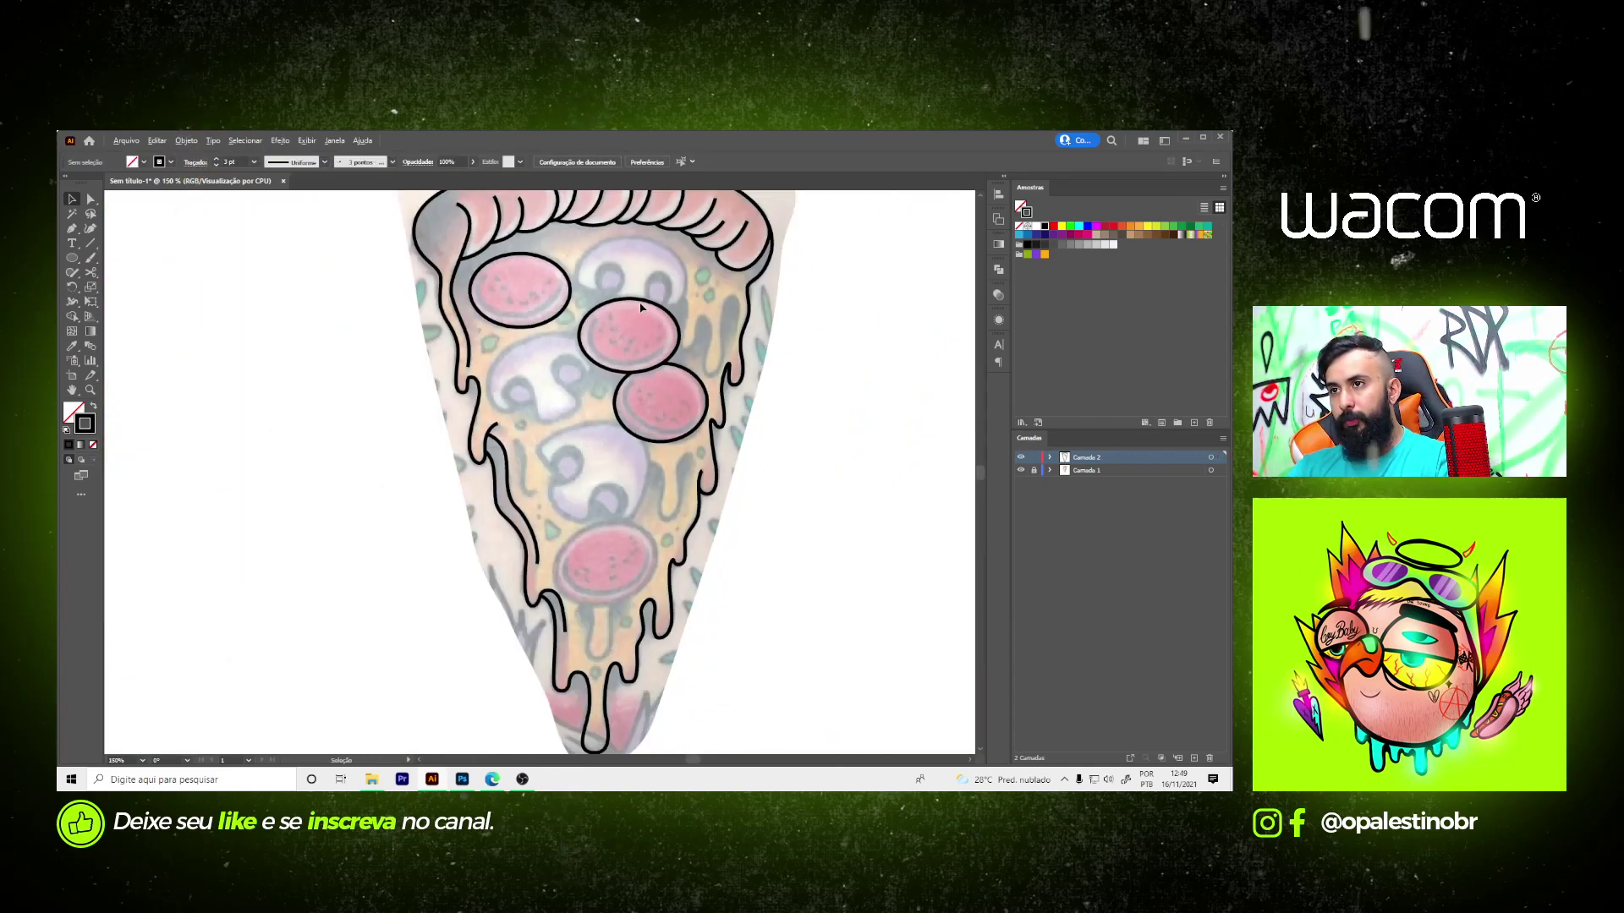
drag(603, 337, 616, 528)
scroll(617, 528, up, 2)
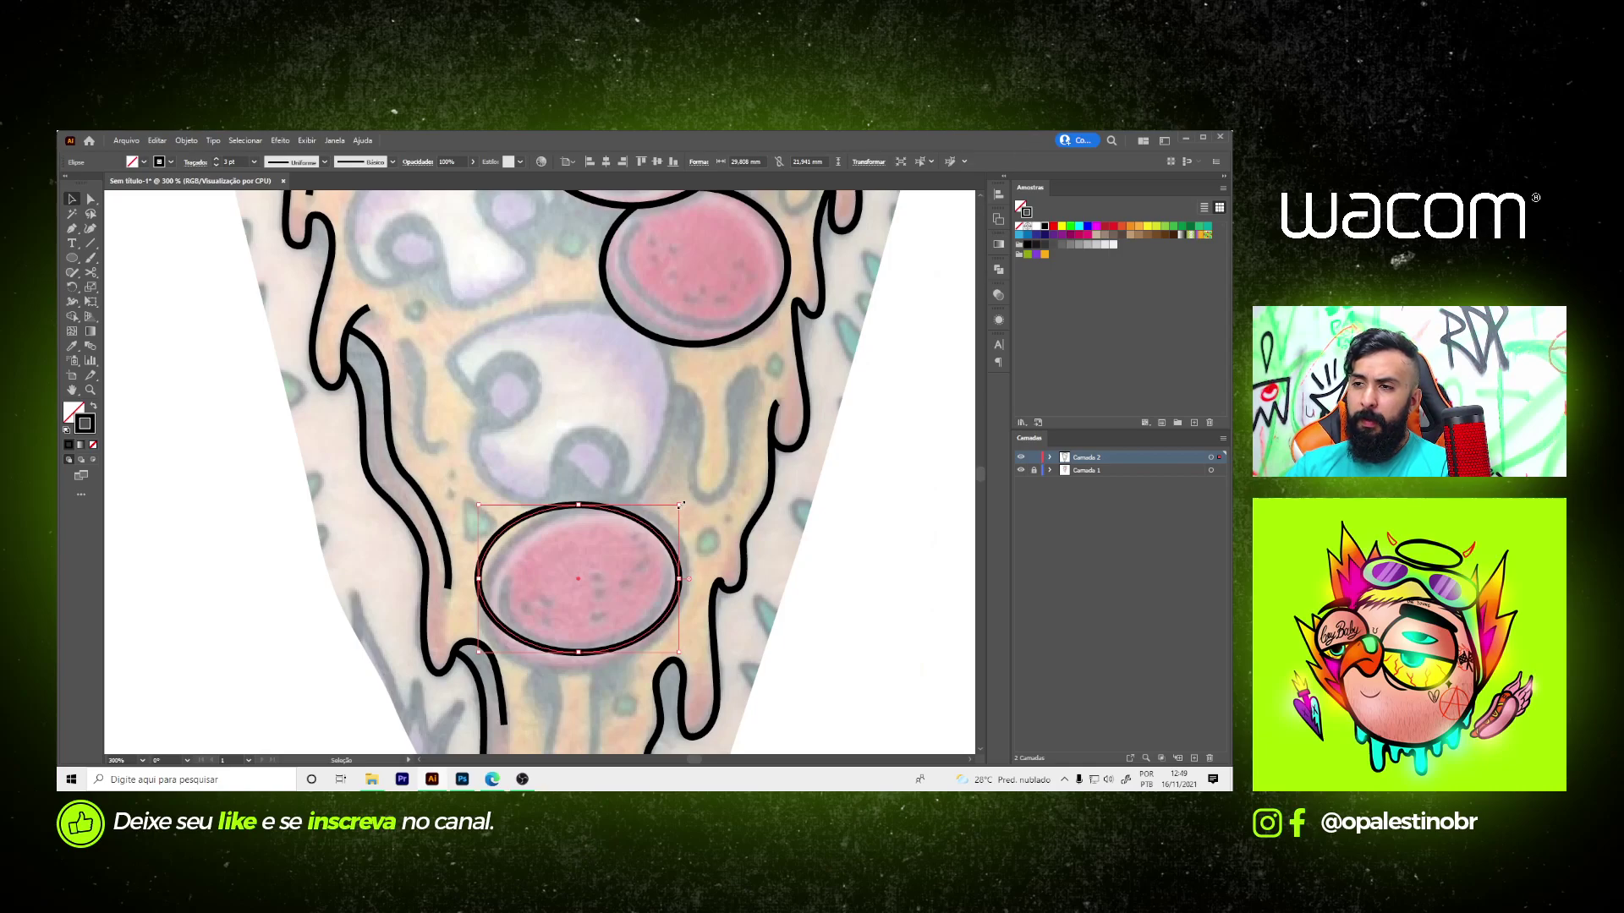
- Widen, rotate and heighten the bottom pepperoni ellipse to match its tilt, then fit the artboard in view
drag(680, 504, 681, 474)
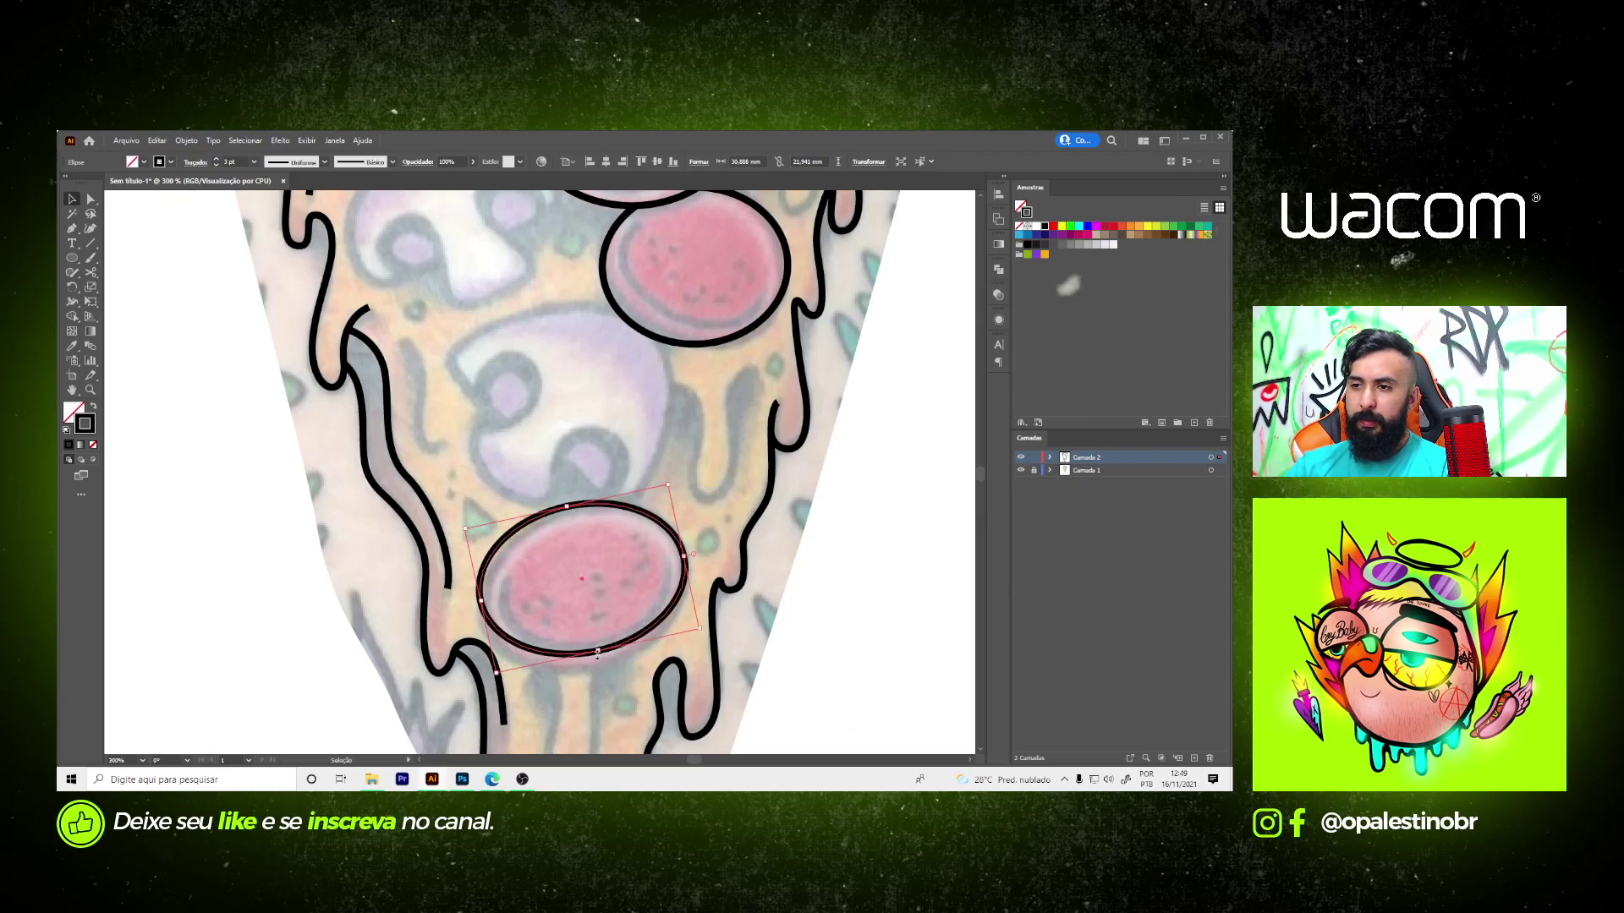
drag(601, 606, 603, 612)
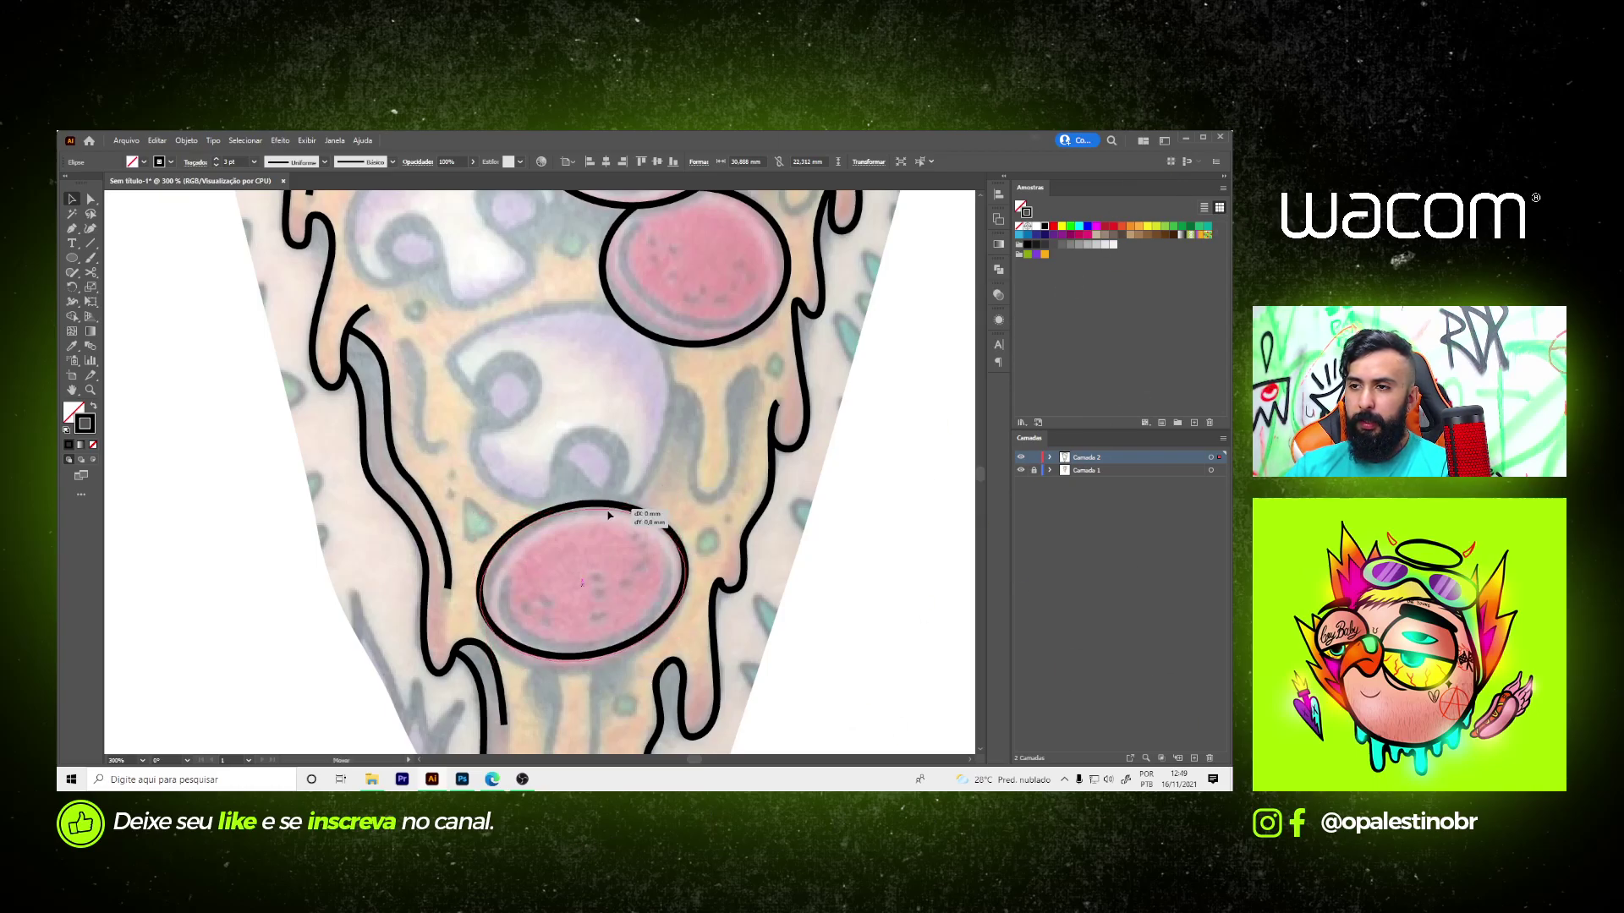
drag(568, 519, 568, 516)
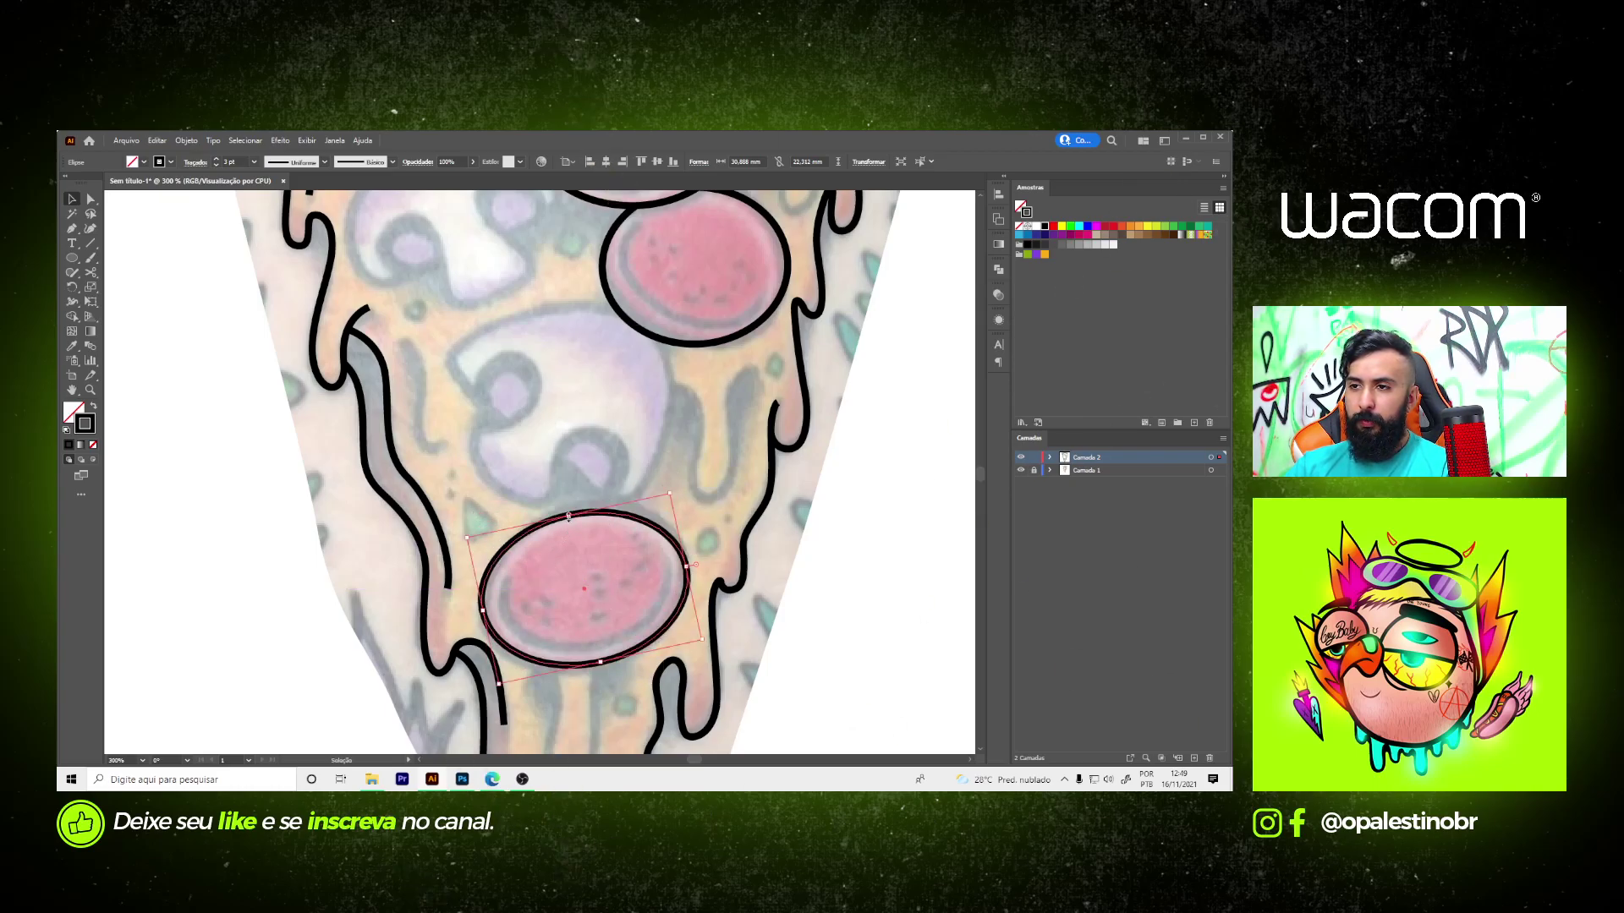
click(653, 482)
key(ctrl+0)
scroll(609, 425, up, 3)
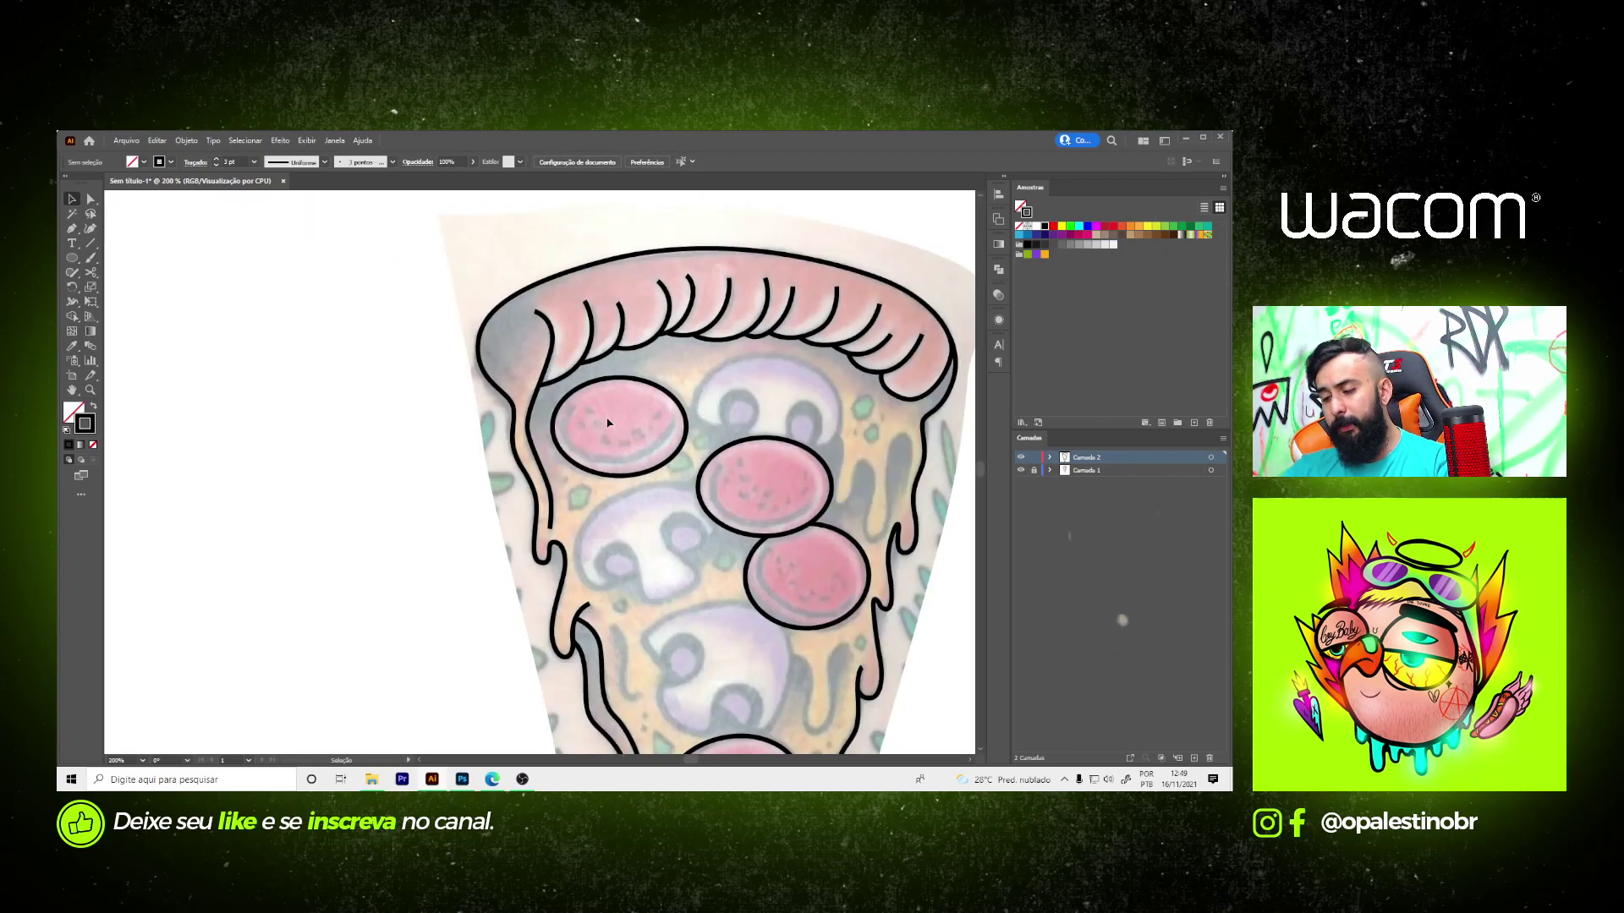
- Draw a curved inner rim line along the top-left pepperoni's lower edge
scroll(608, 412, up, 2)
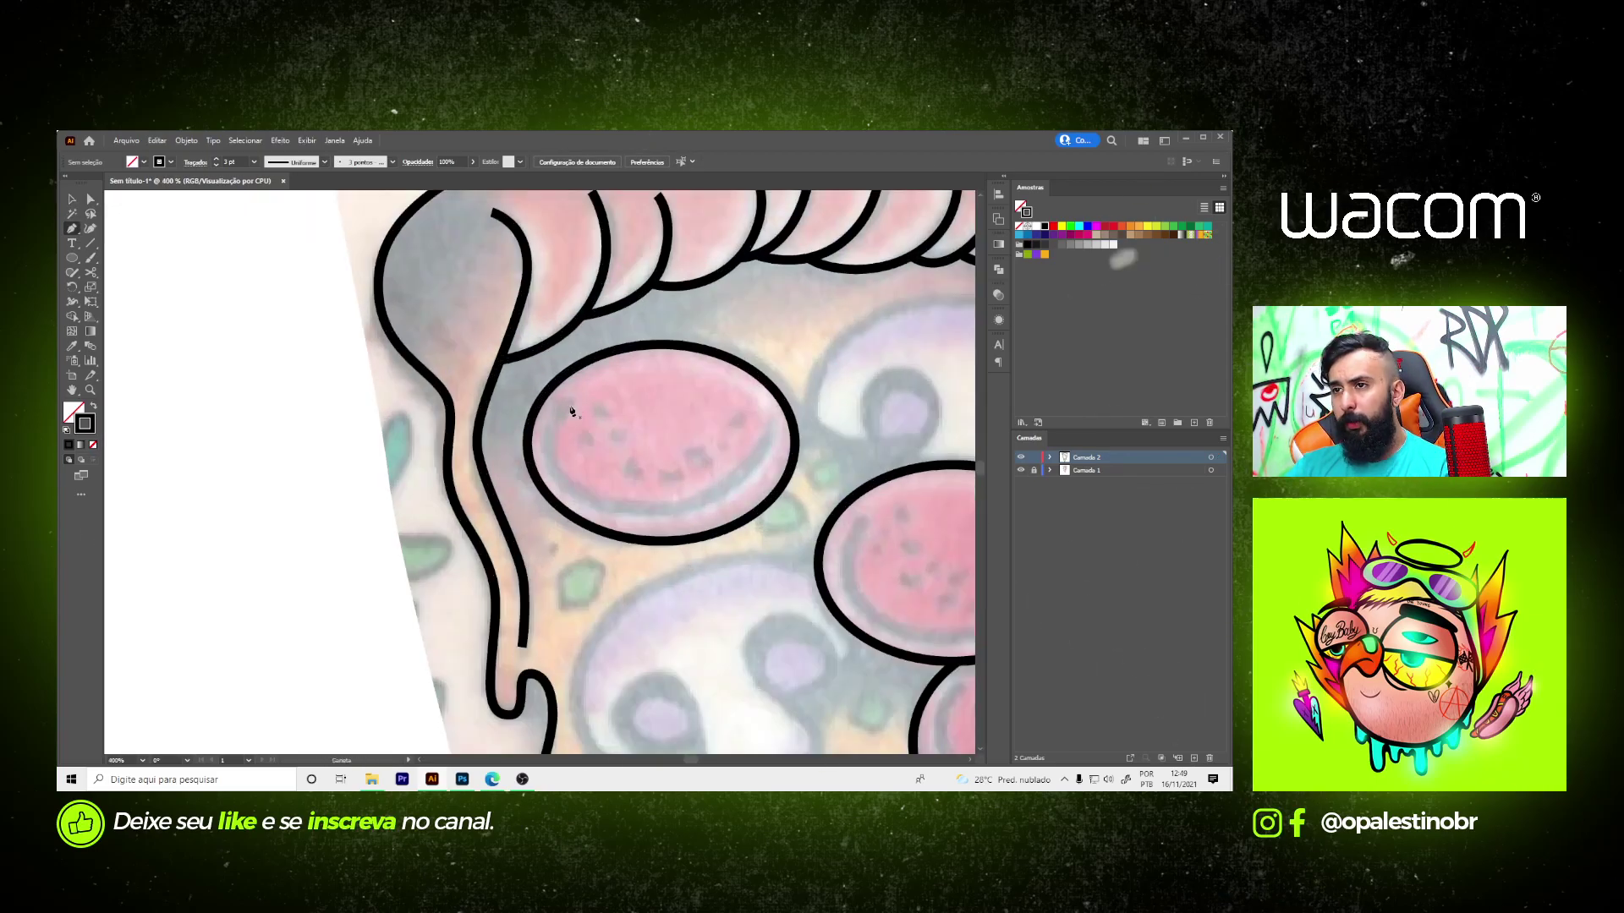
click(563, 401)
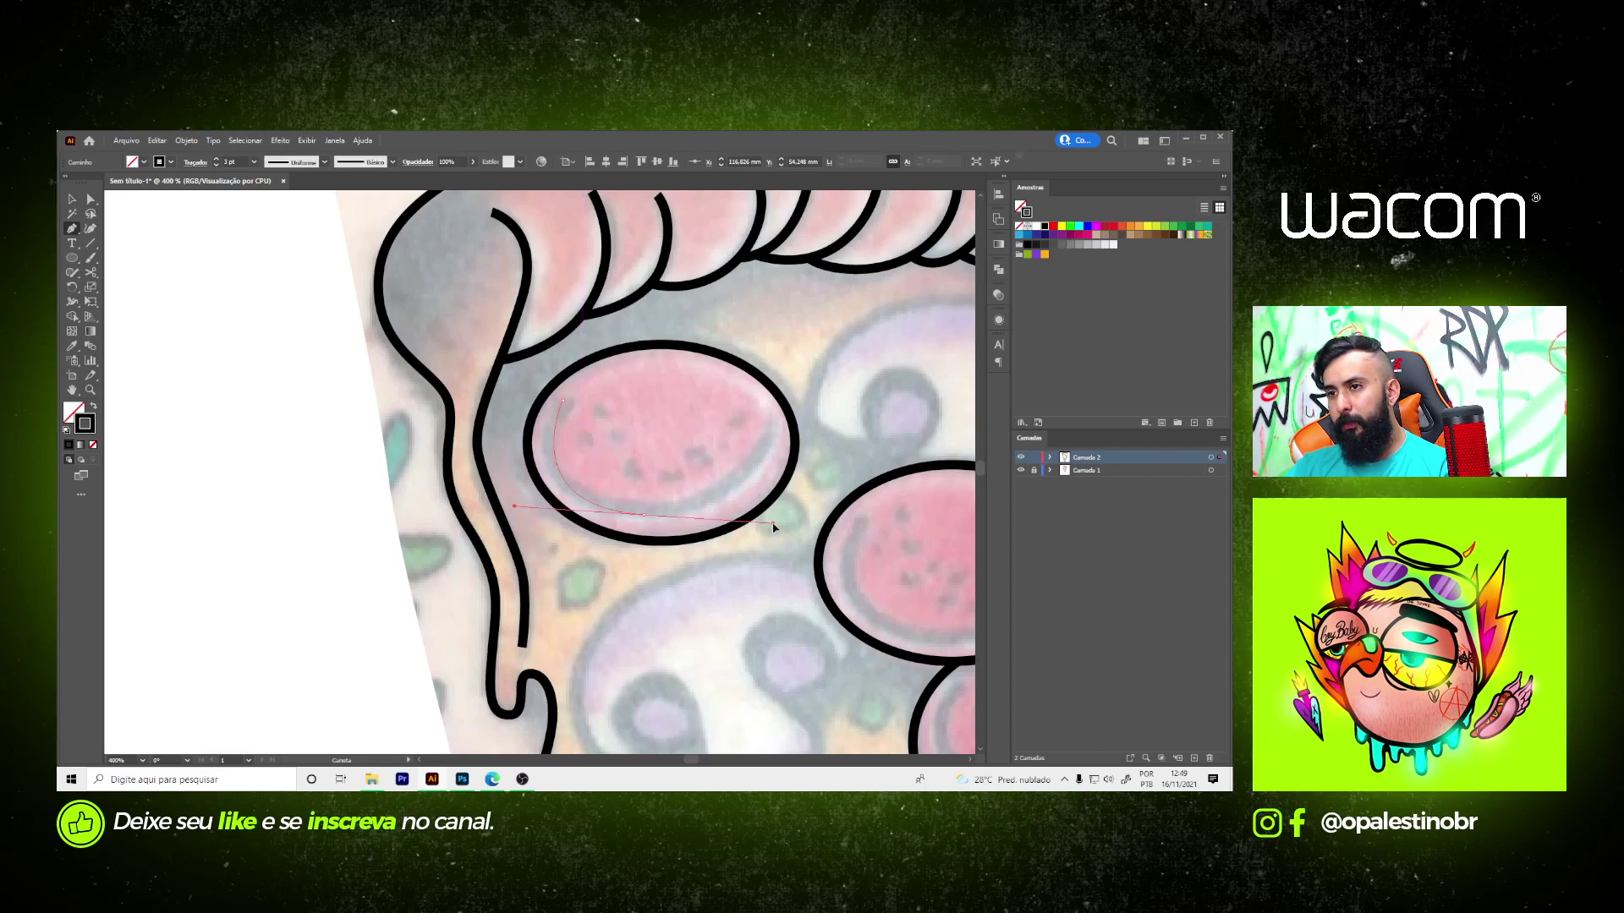
drag(776, 533, 776, 531)
click(771, 416)
ctrl+click(290, 435)
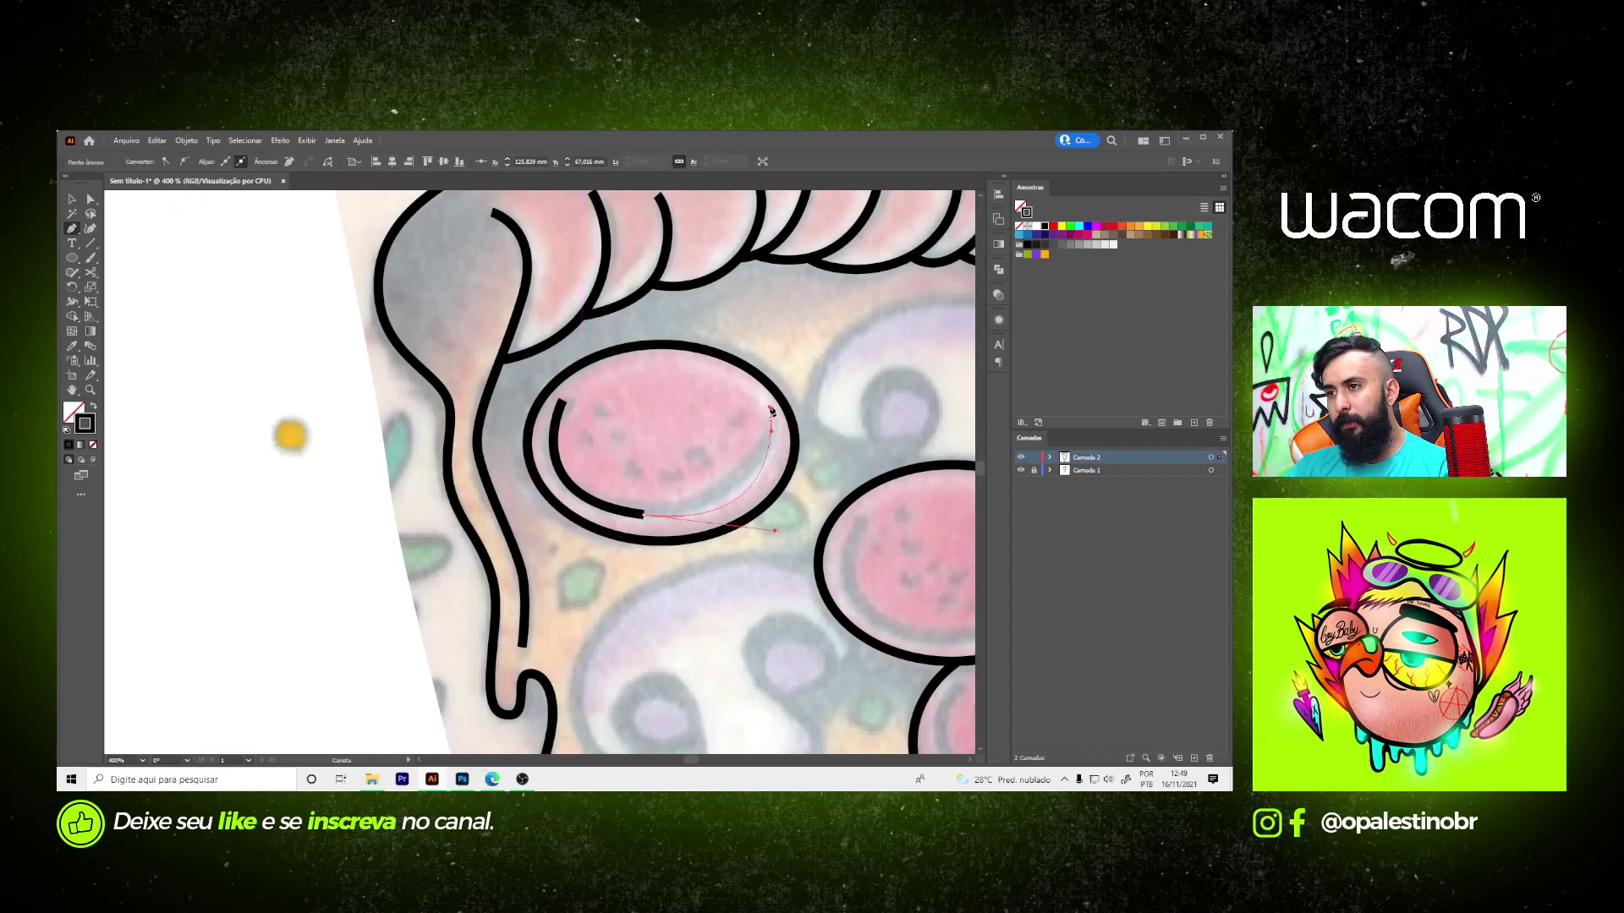
- Scroll around the pepperoni to inspect the rim lines and return to the Pen tool
scroll(635, 453, down, 3)
scroll(698, 478, up, 3)
scroll(699, 478, down, 5)
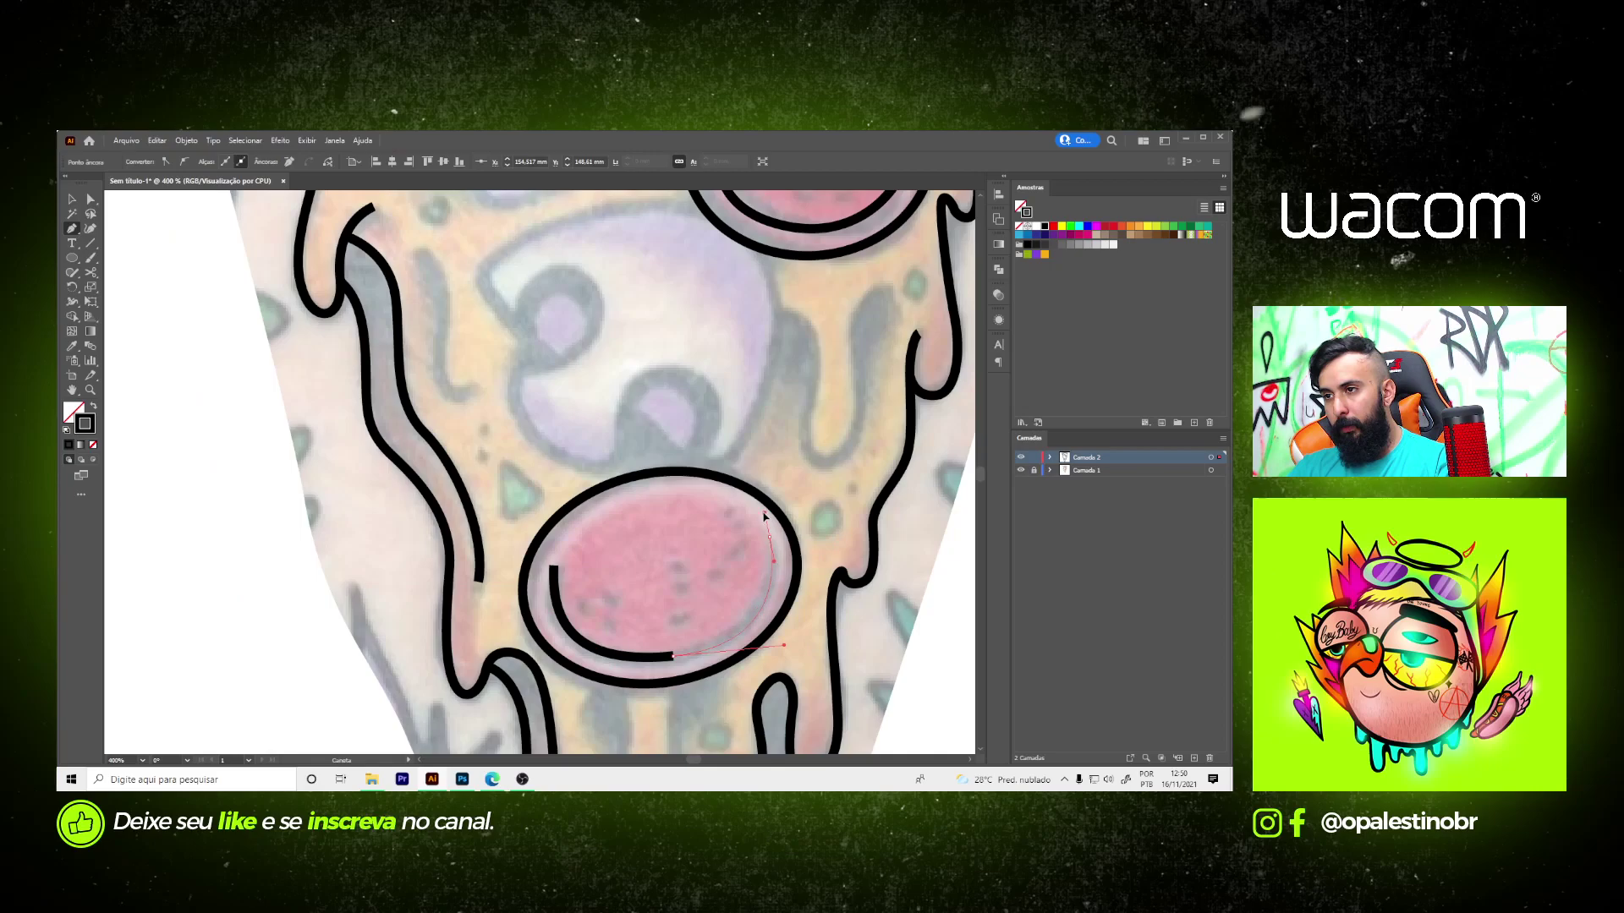
scroll(706, 568, down, 4)
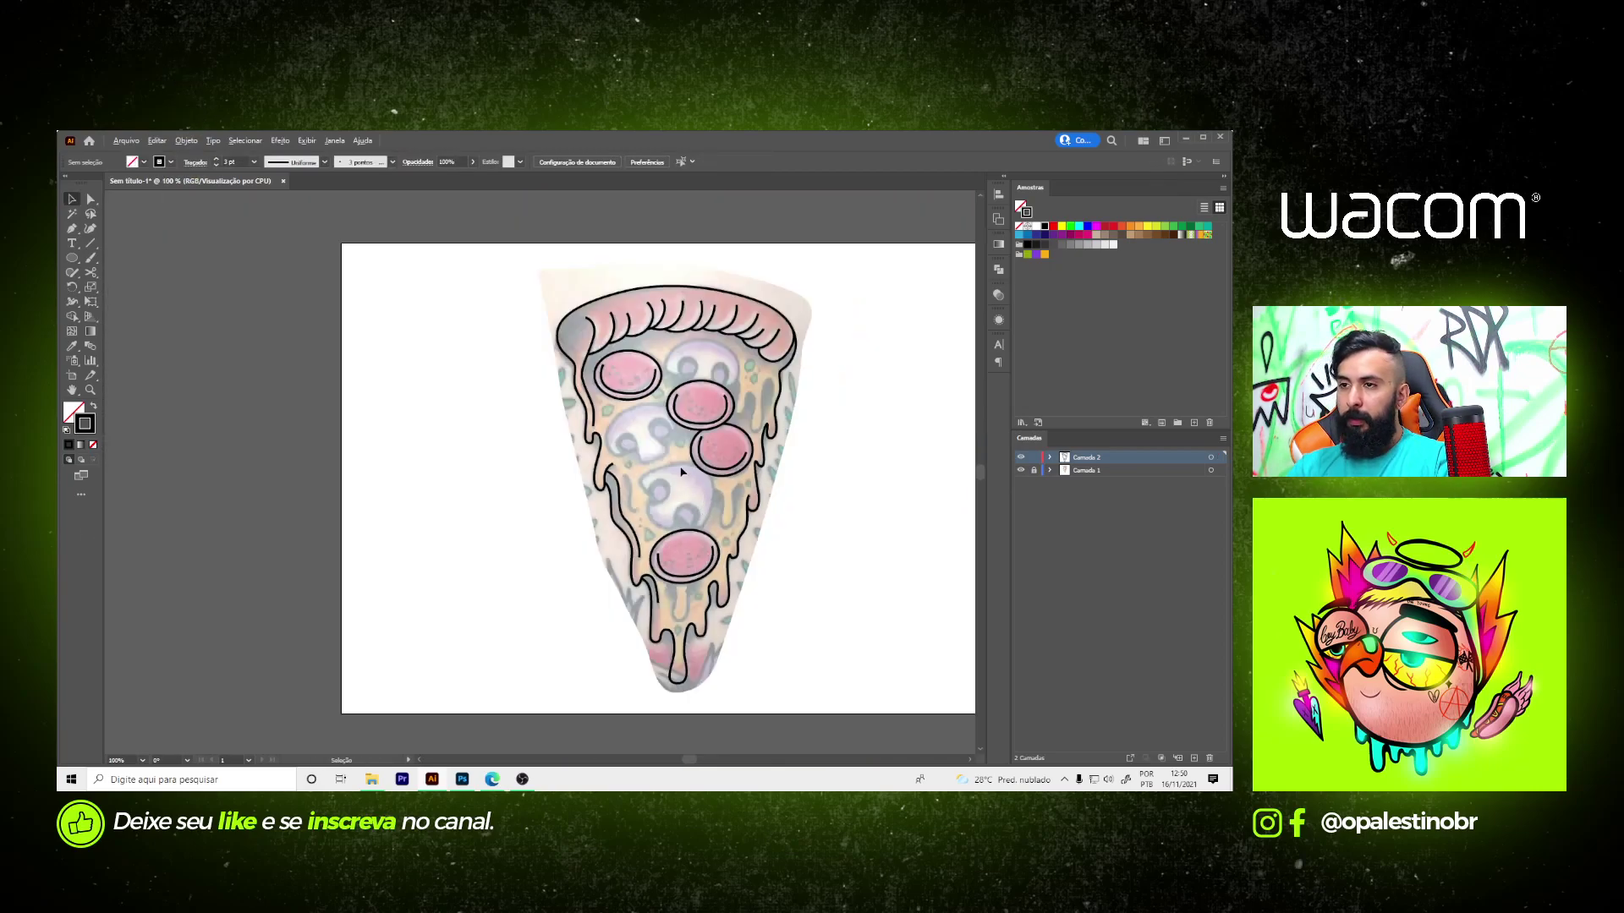
scroll(682, 472, up, 2)
scroll(671, 471, up, 1)
key(p)
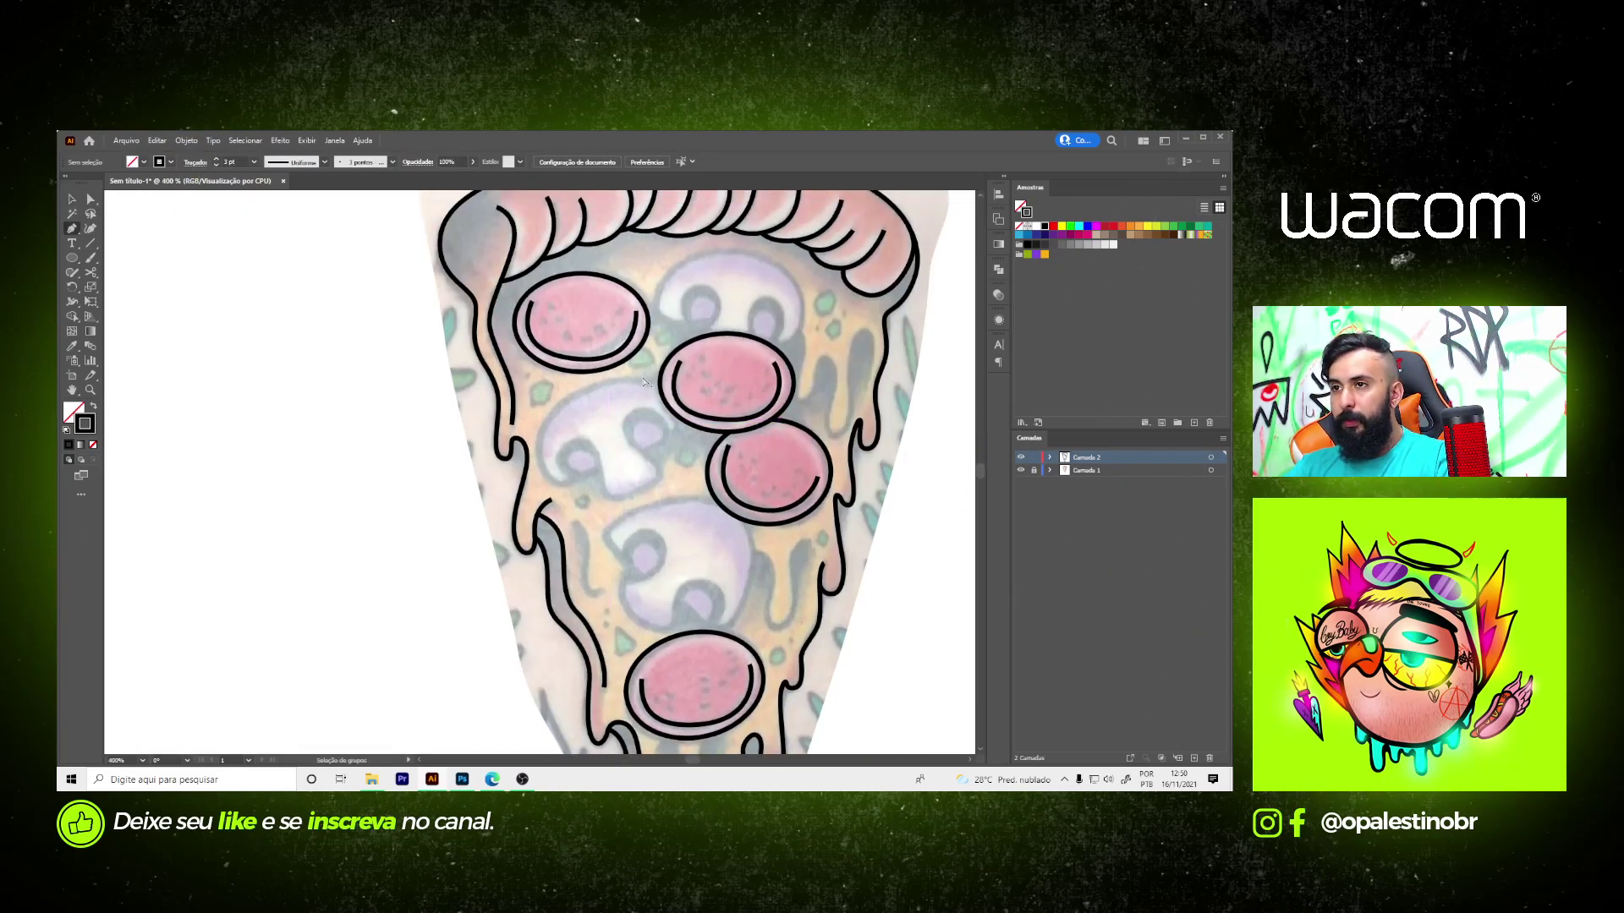
scroll(562, 598, up, 2)
scroll(558, 584, down, 2)
scroll(551, 551, up, 1)
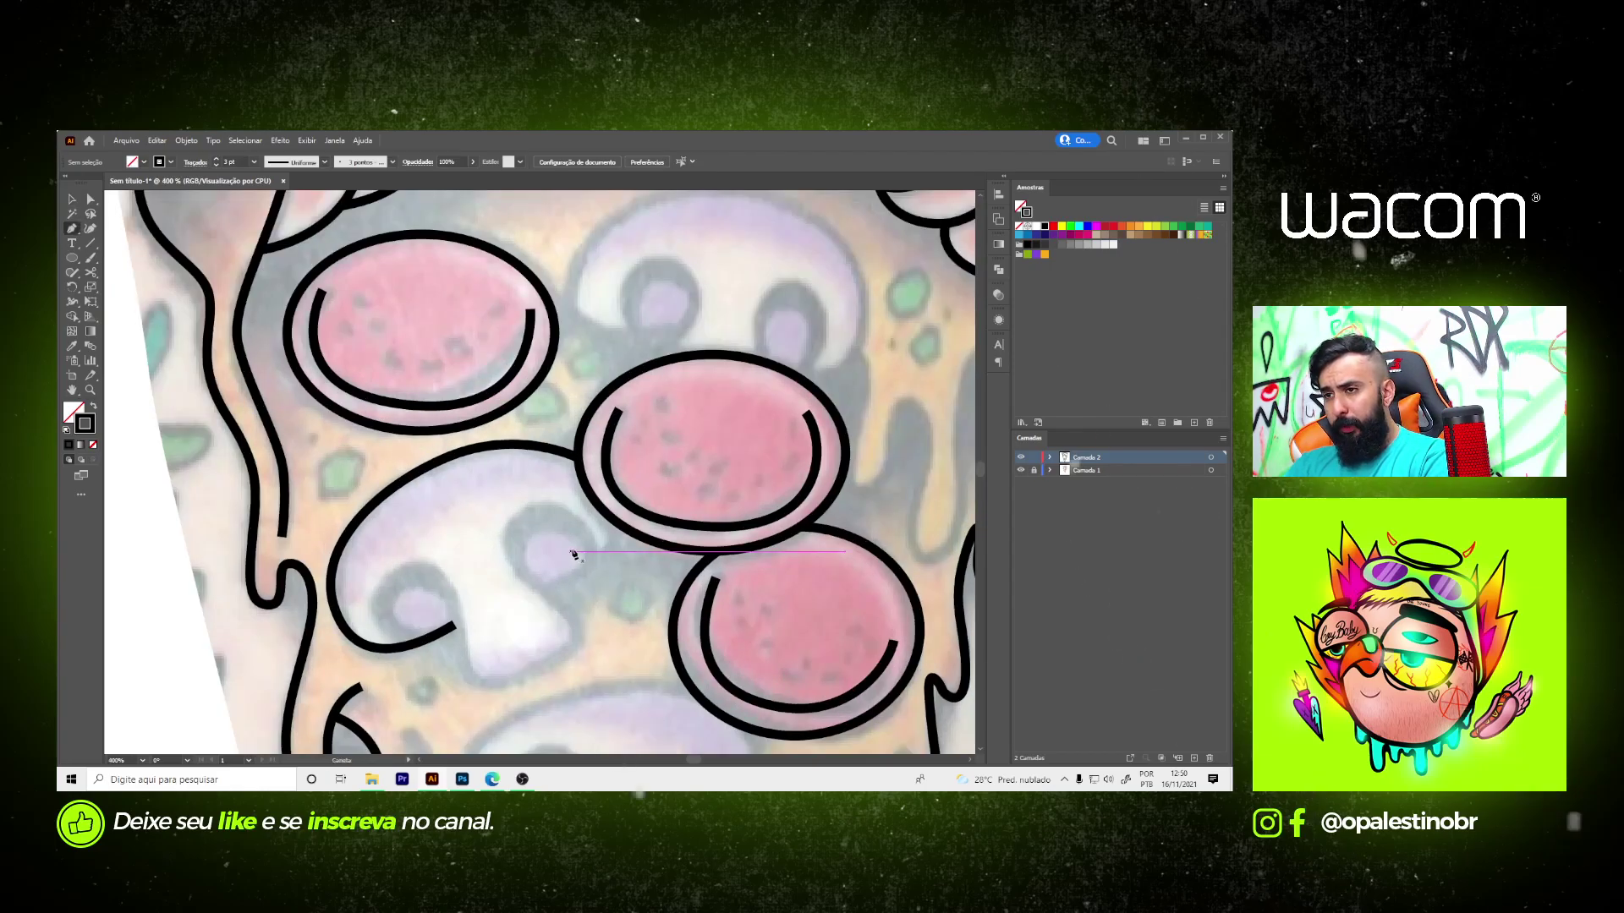
- Draw a curved line along the upper mushroom's cap
click(611, 523)
scroll(593, 545, up, 1)
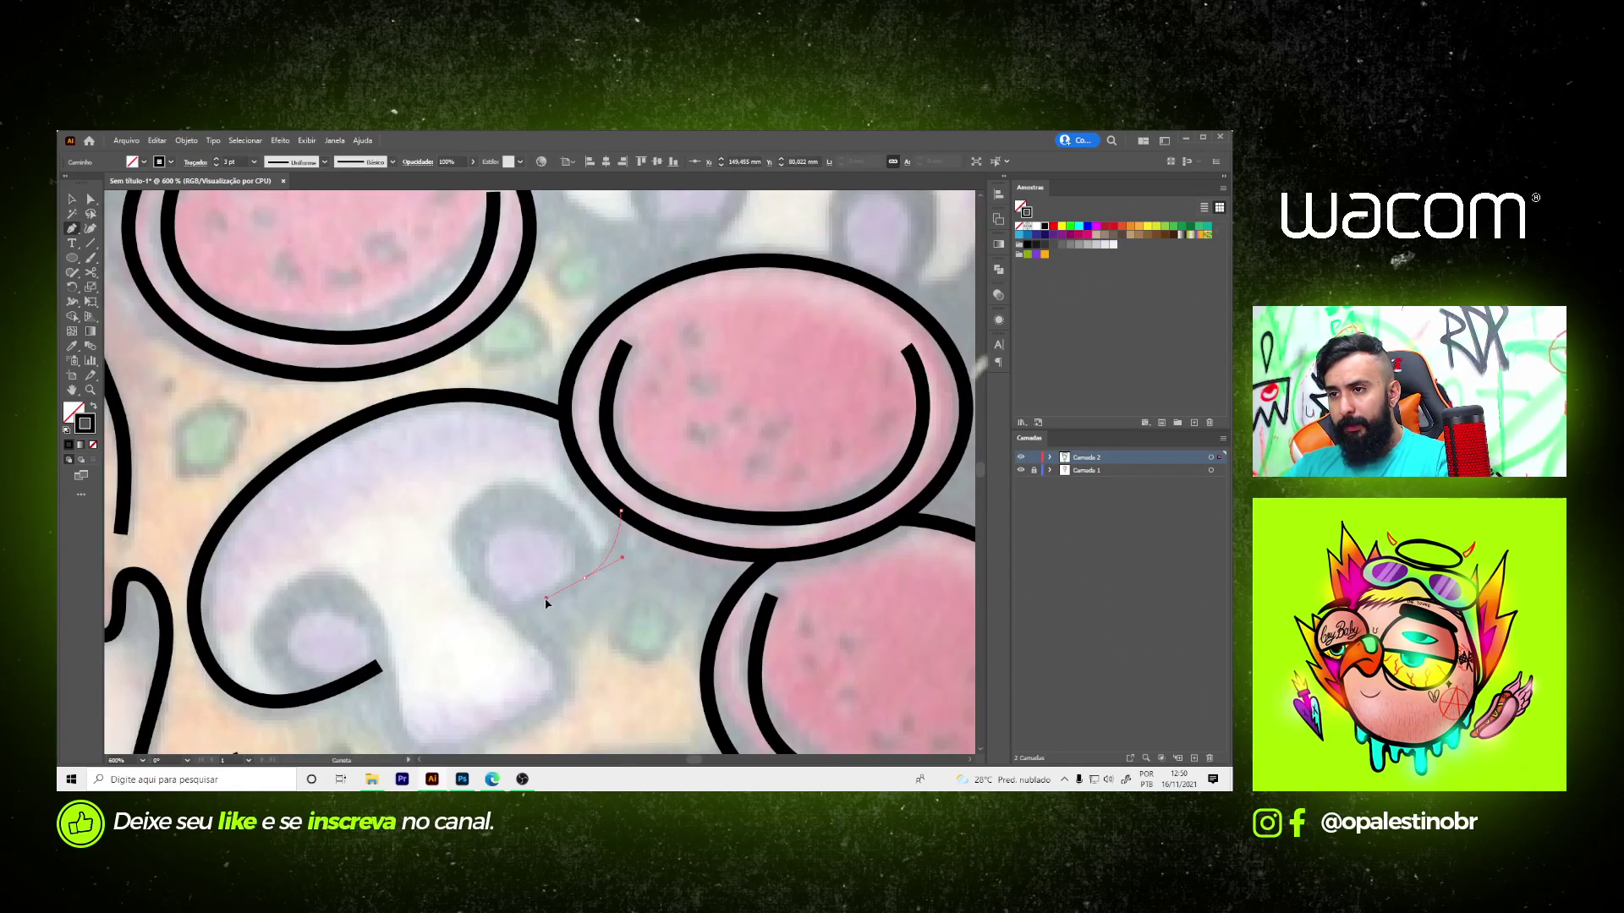
drag(547, 600, 535, 603)
click(515, 558)
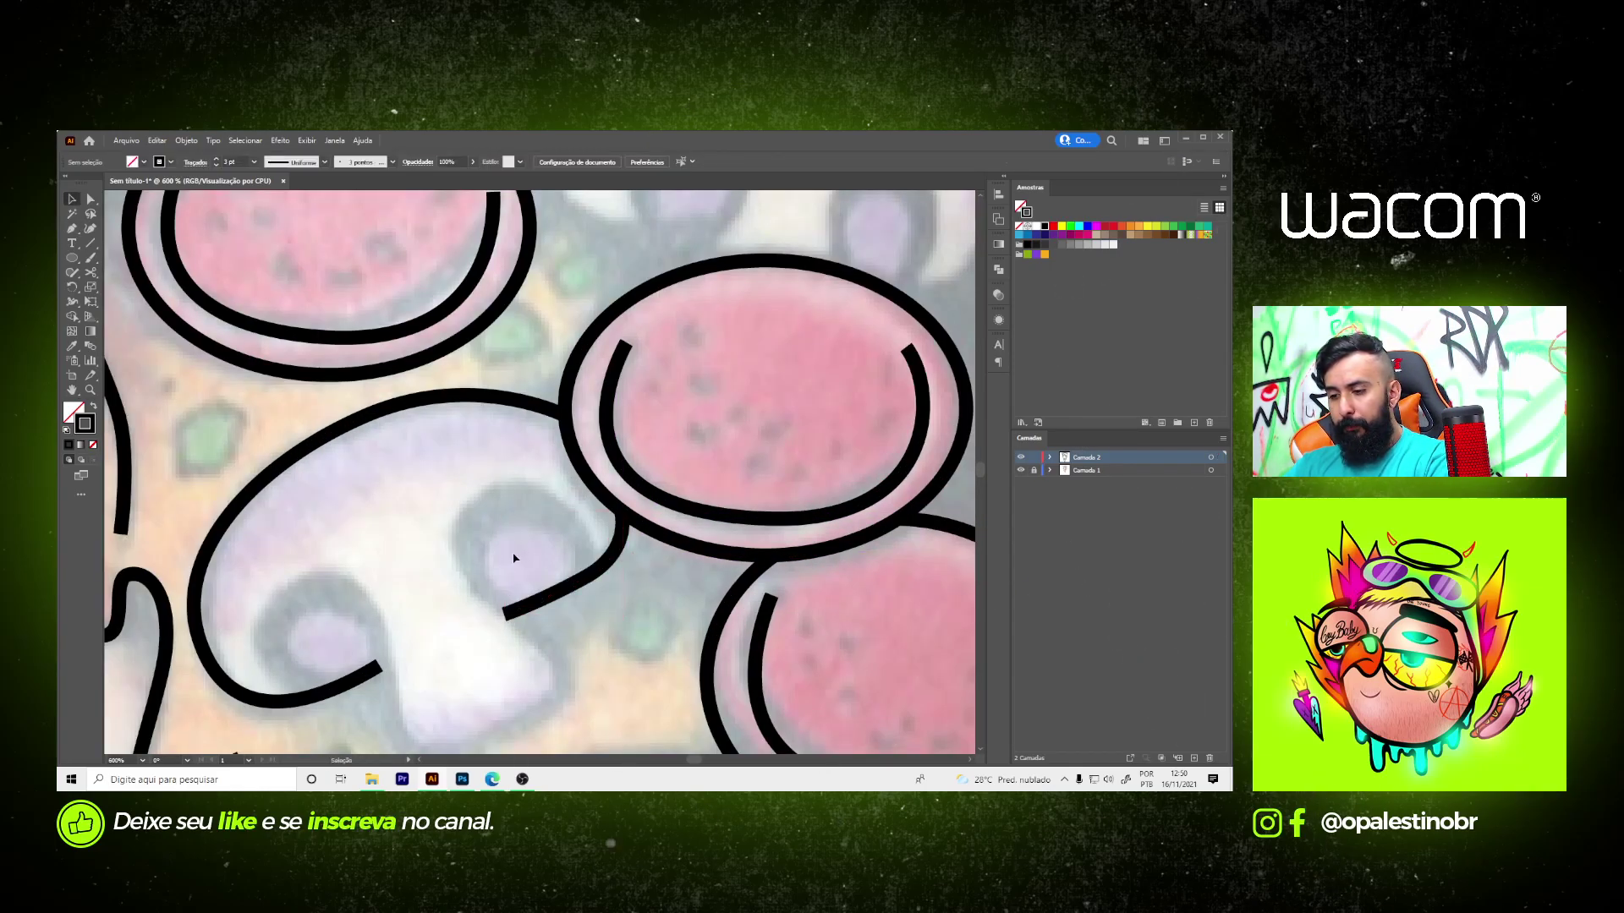
- Trace a closed curved outline beneath the mushroom cap, around the stem and back over the cap
click(332, 688)
mouse_move(257, 599)
mouse_down()
mouse_move(264, 568)
mouse_move(385, 600)
mouse_up()
drag(392, 717, 375, 548)
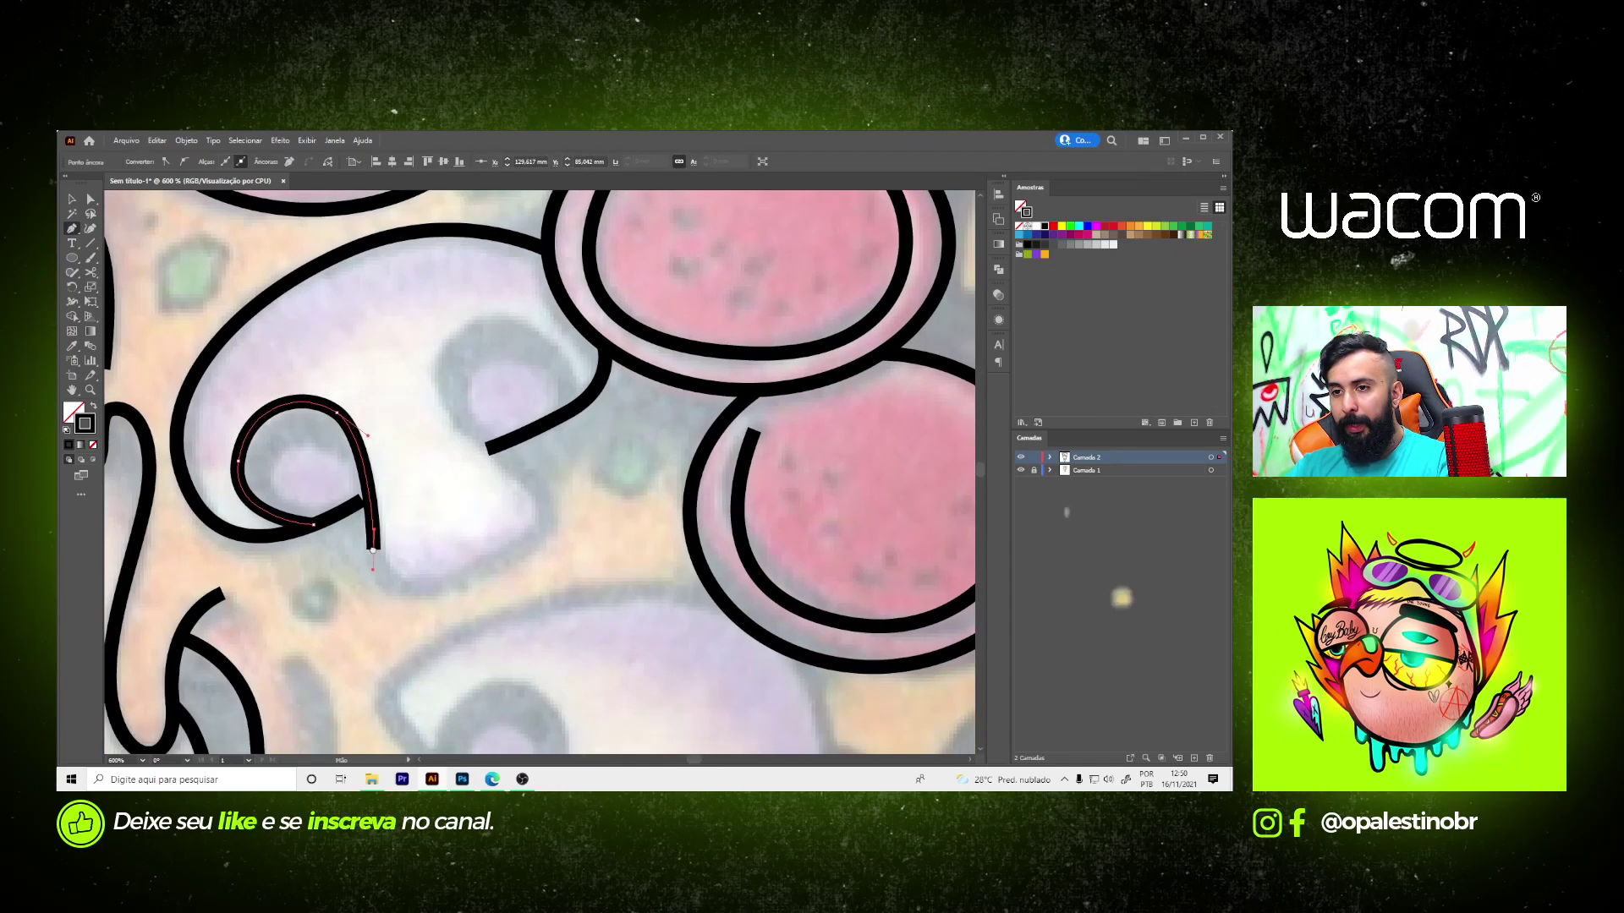
click(373, 545)
drag(451, 582, 507, 562)
click(547, 508)
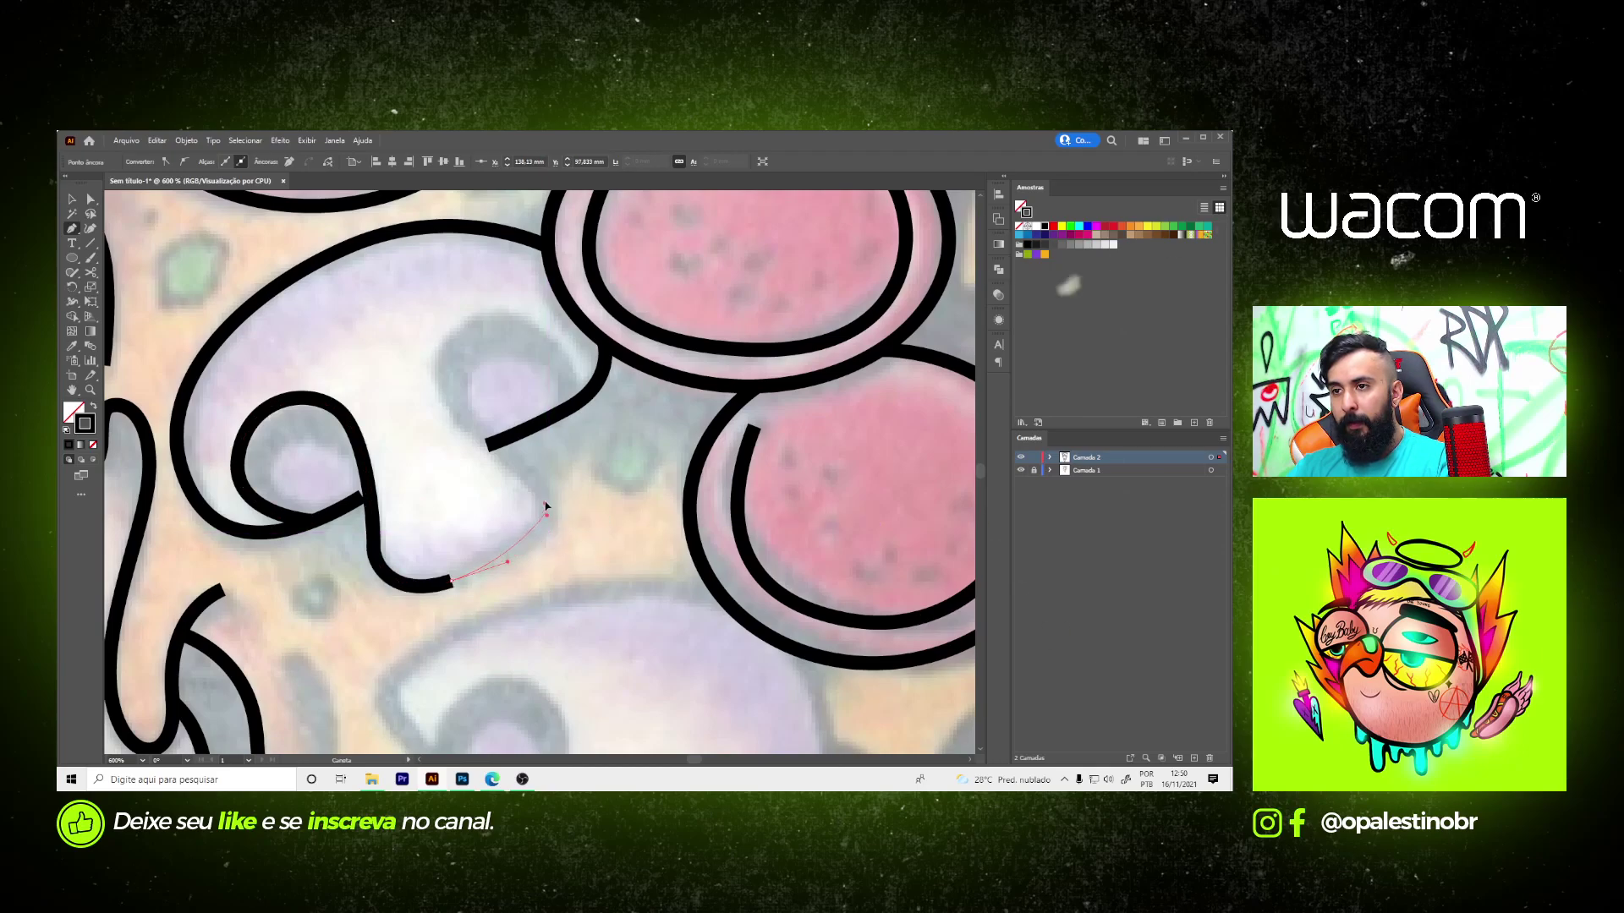
drag(454, 412, 418, 369)
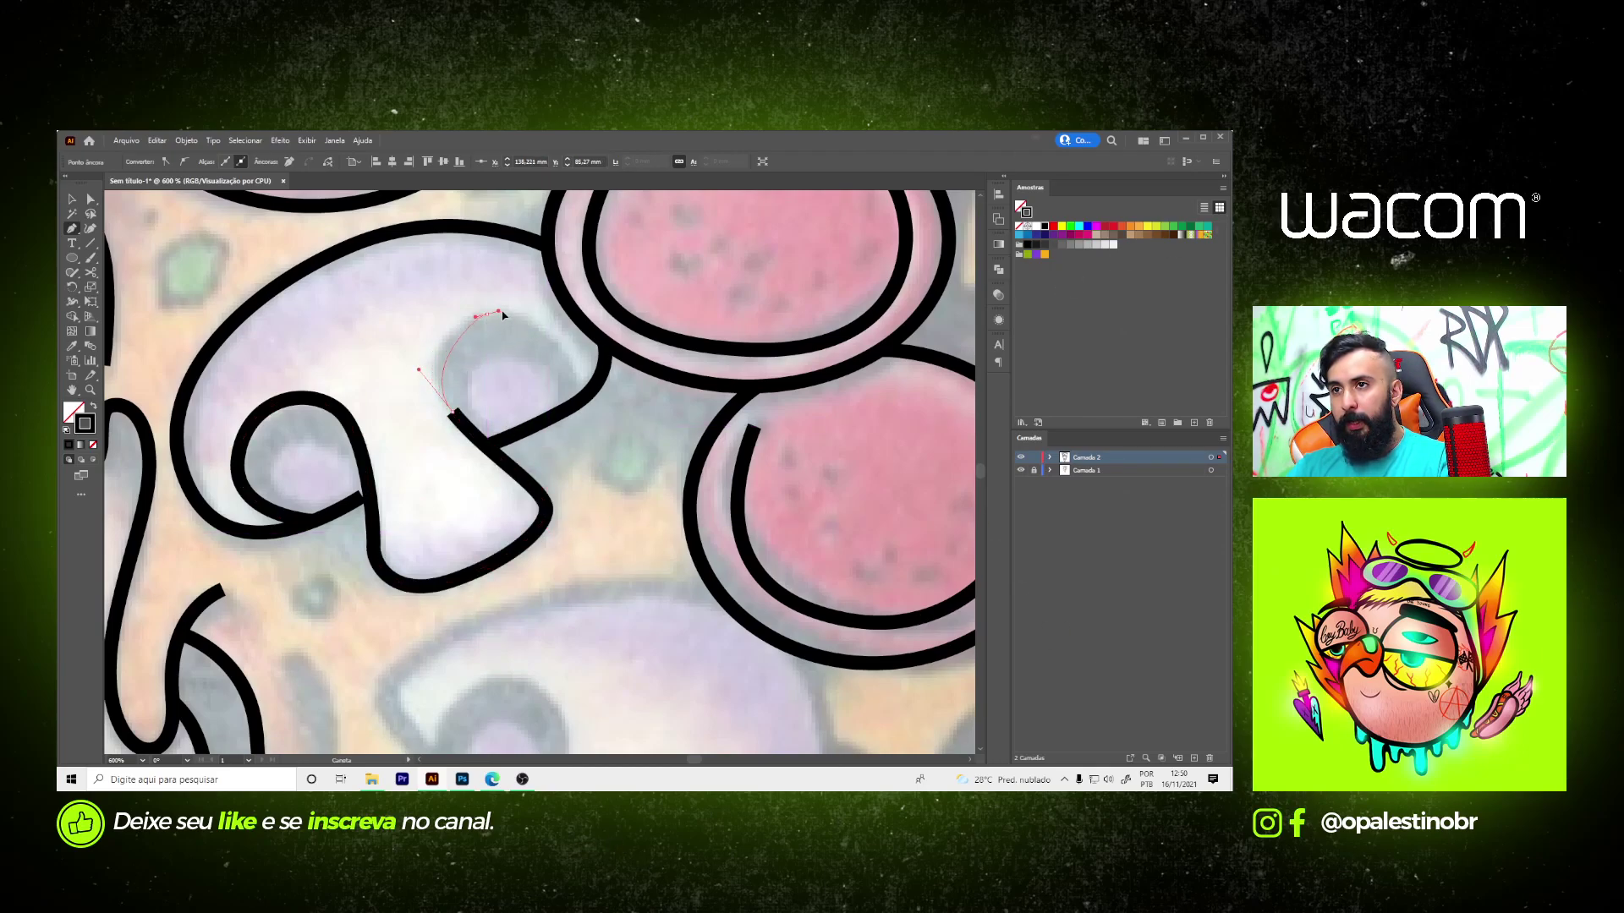
drag(486, 314, 531, 310)
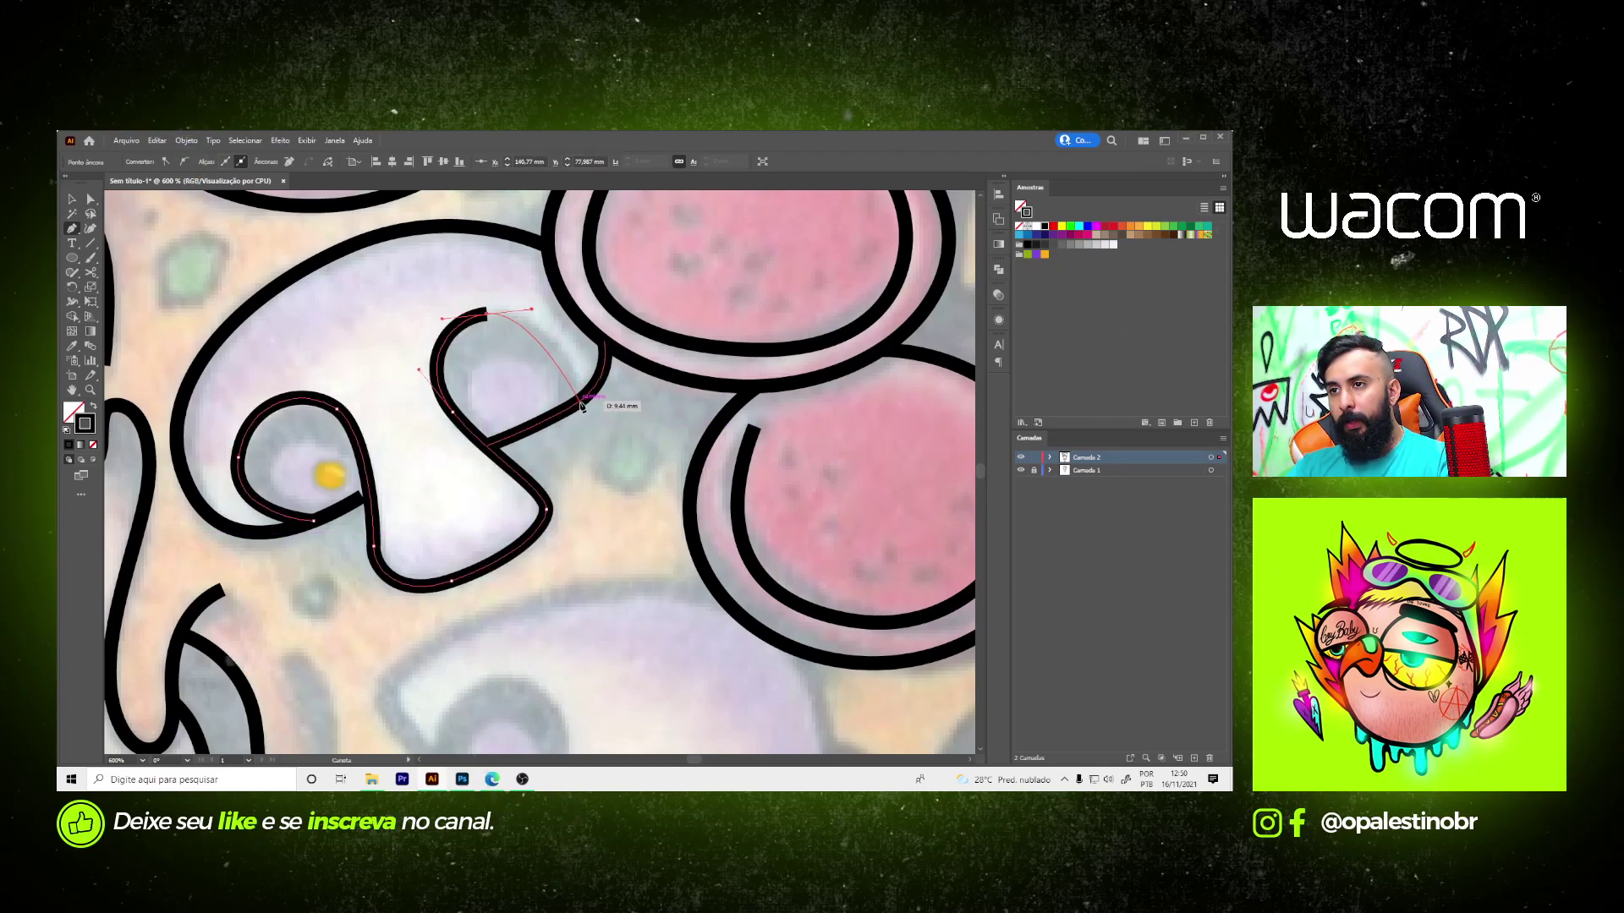
click(576, 411)
ctrl+click(523, 401)
scroll(293, 518, up, 2)
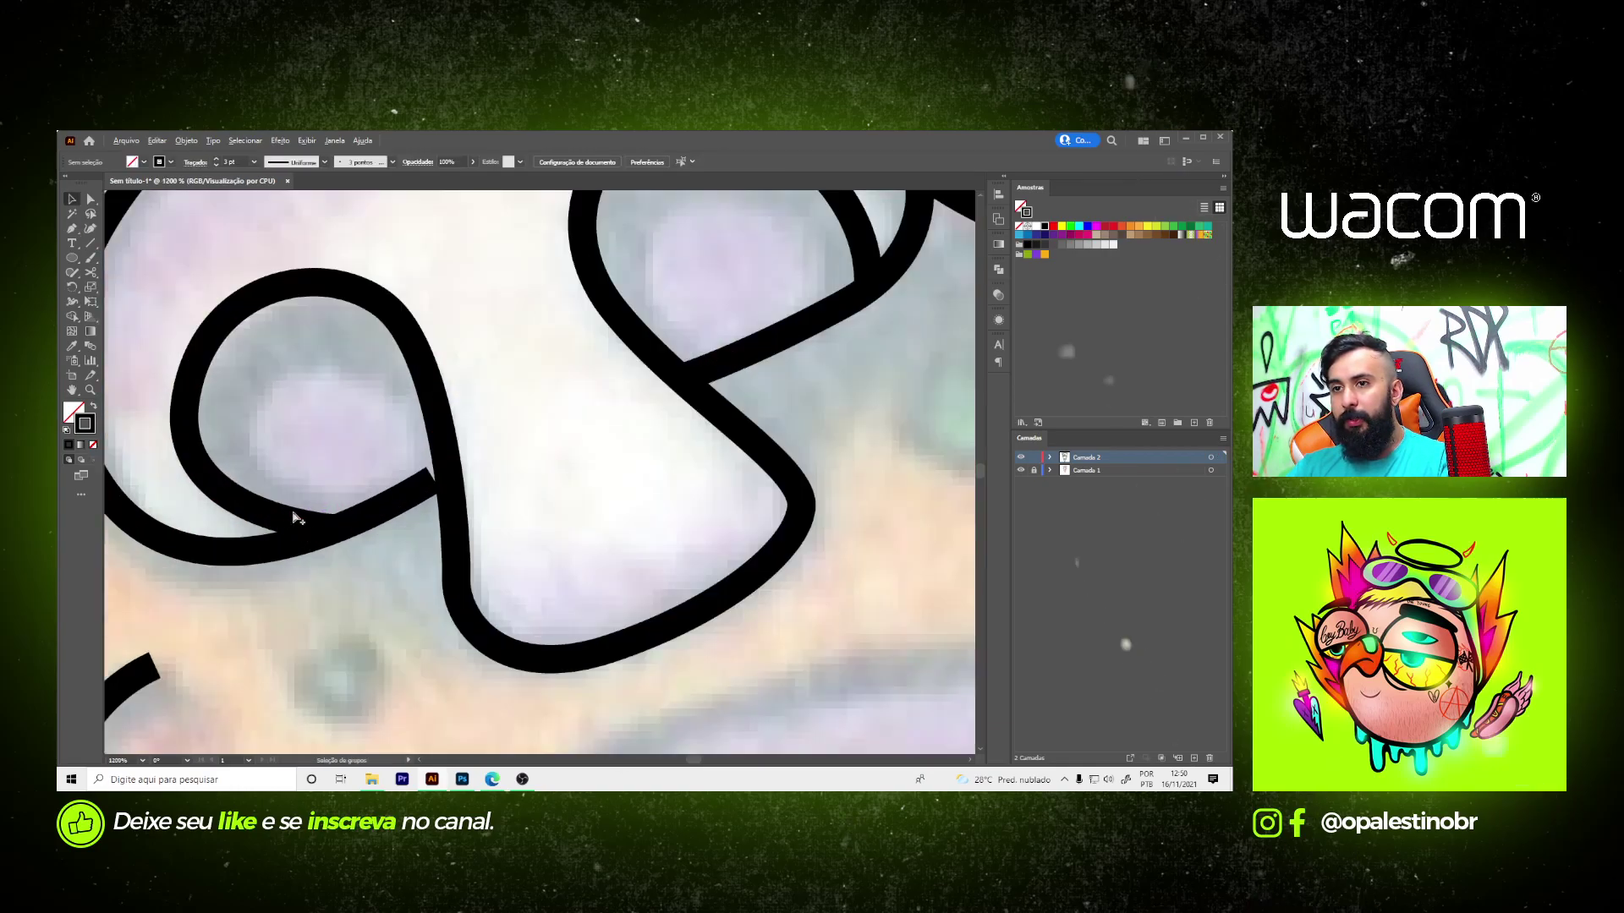
- Adjust the end anchors of the mushroom stem outline with Direct Selection
click(436, 479)
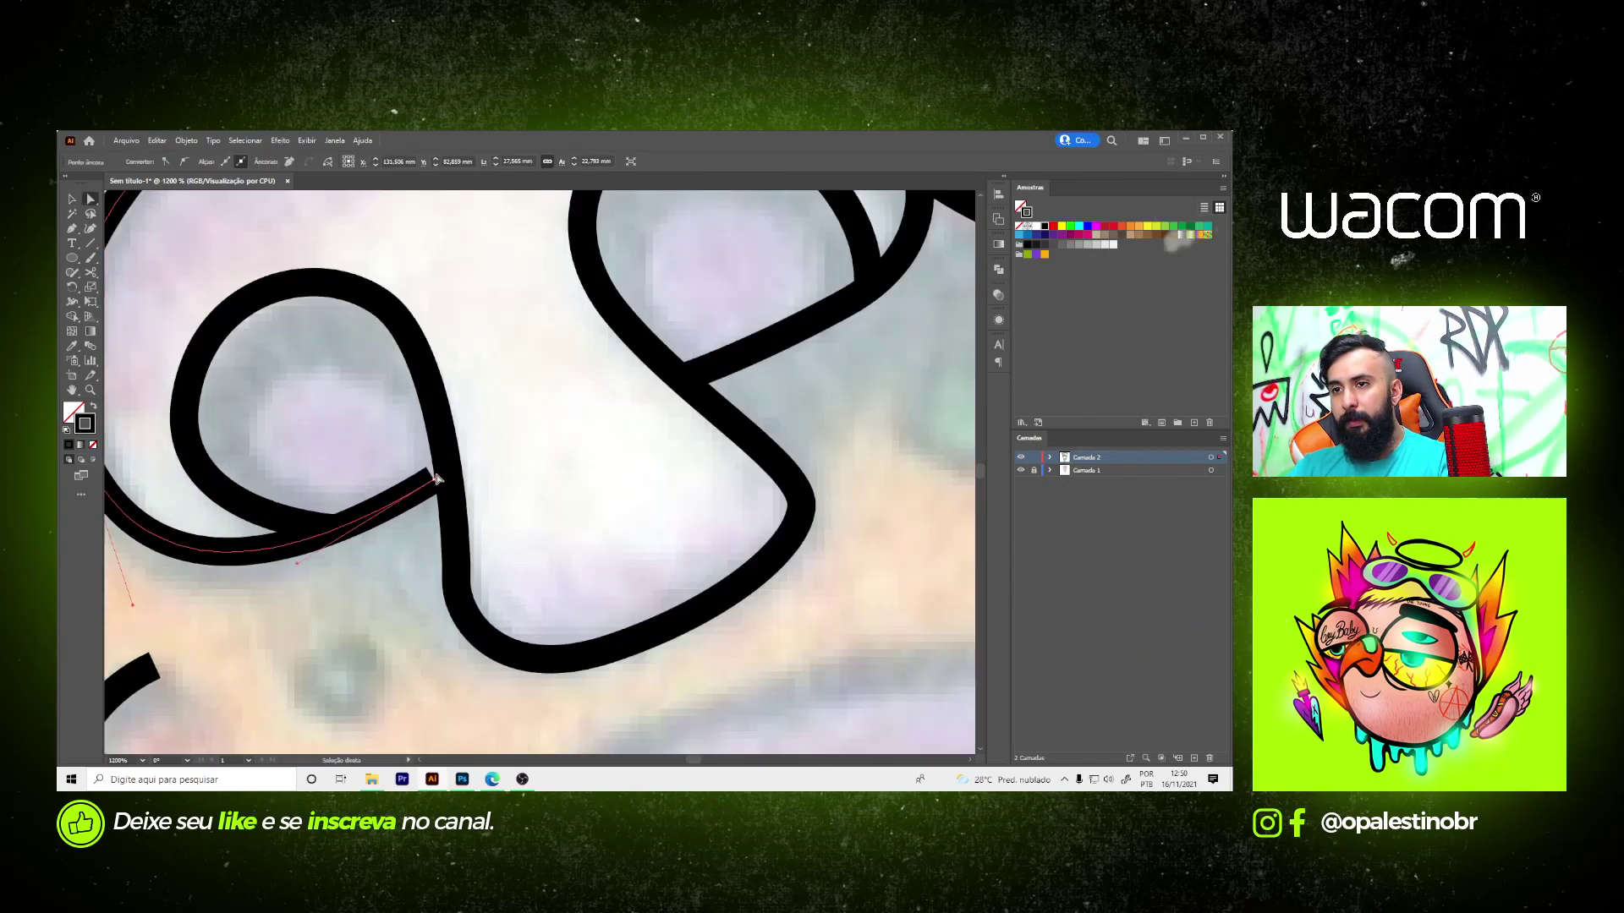
click(533, 479)
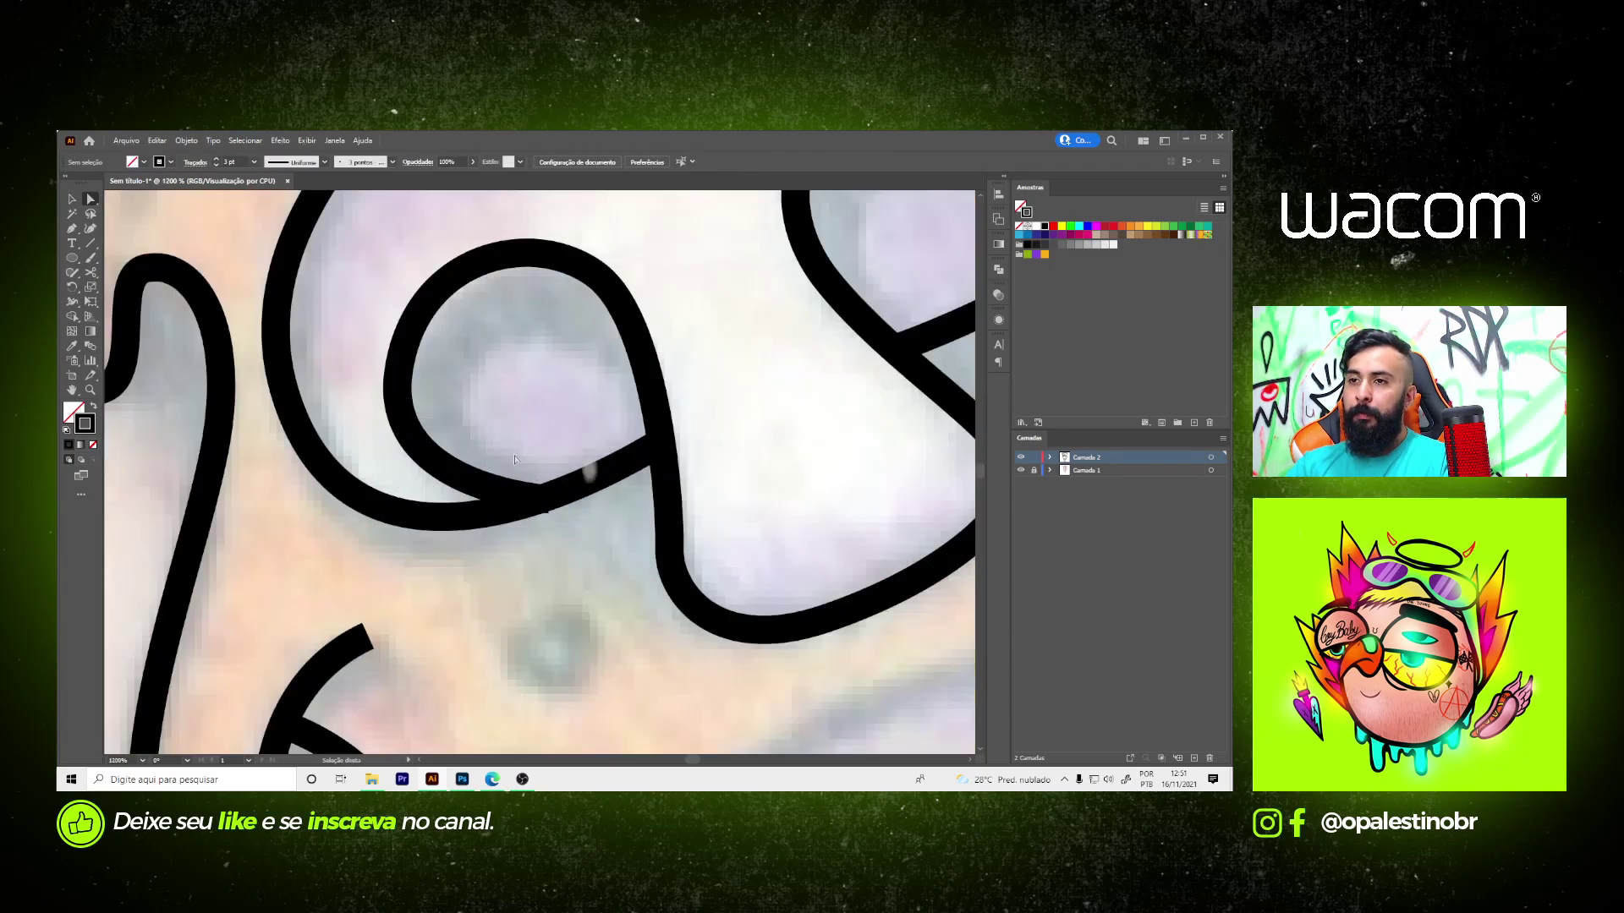
click(526, 505)
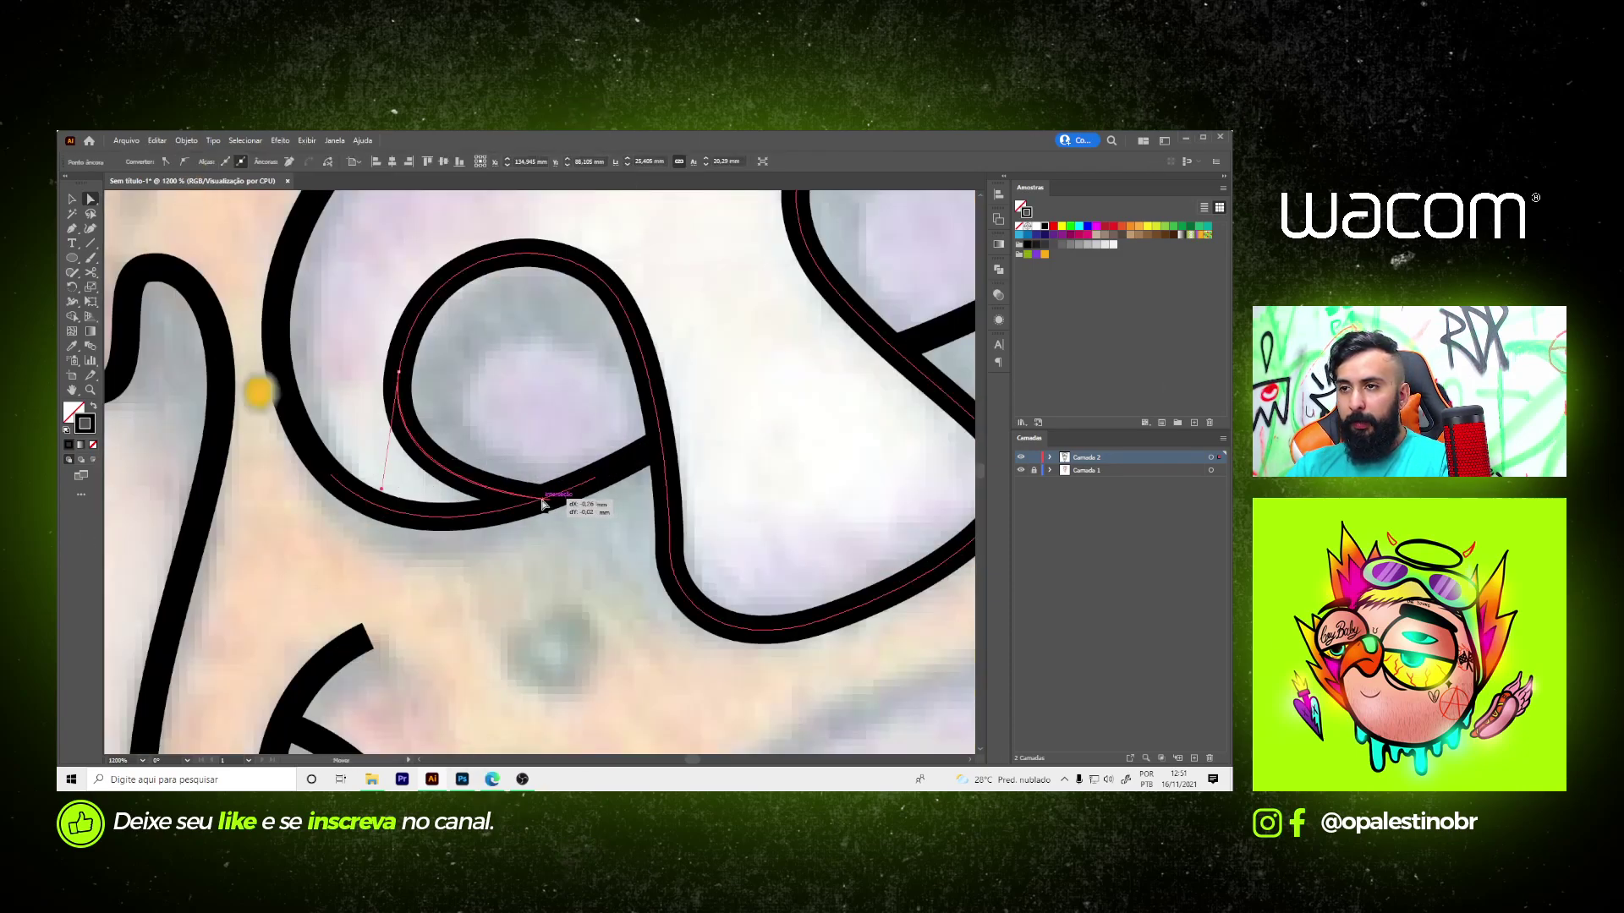
click(507, 518)
scroll(524, 499, down, 6)
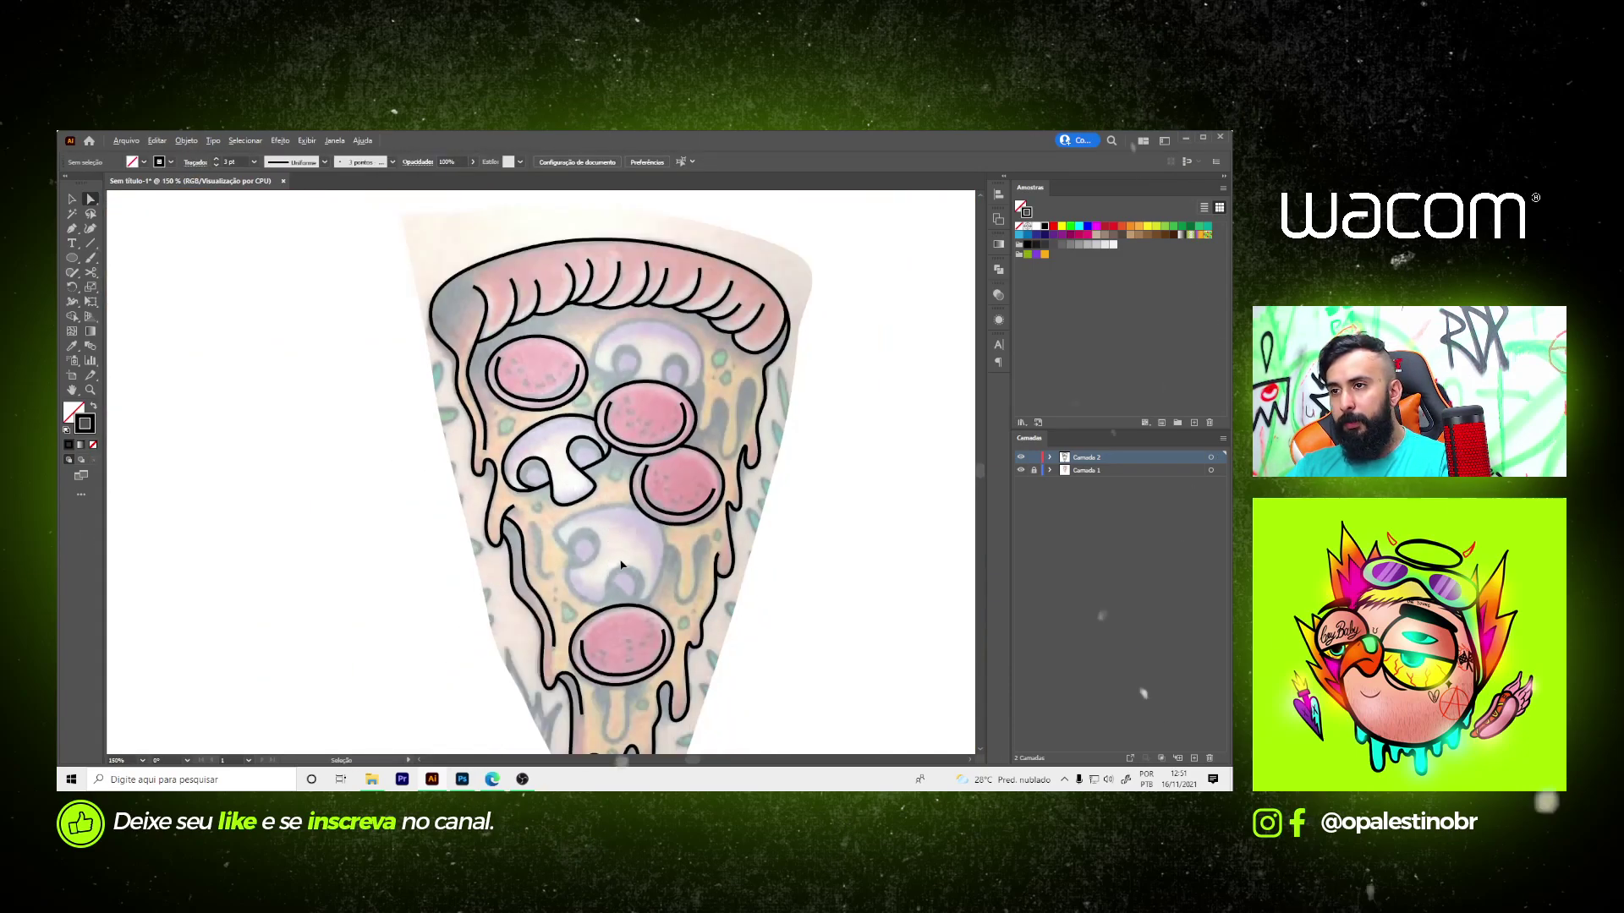
- Trace the lower mushroom's cap in black, curving across the top and around its inner loop
scroll(607, 513, up, 1)
scroll(601, 482, down, 2)
scroll(596, 456, down, 2)
key(p)
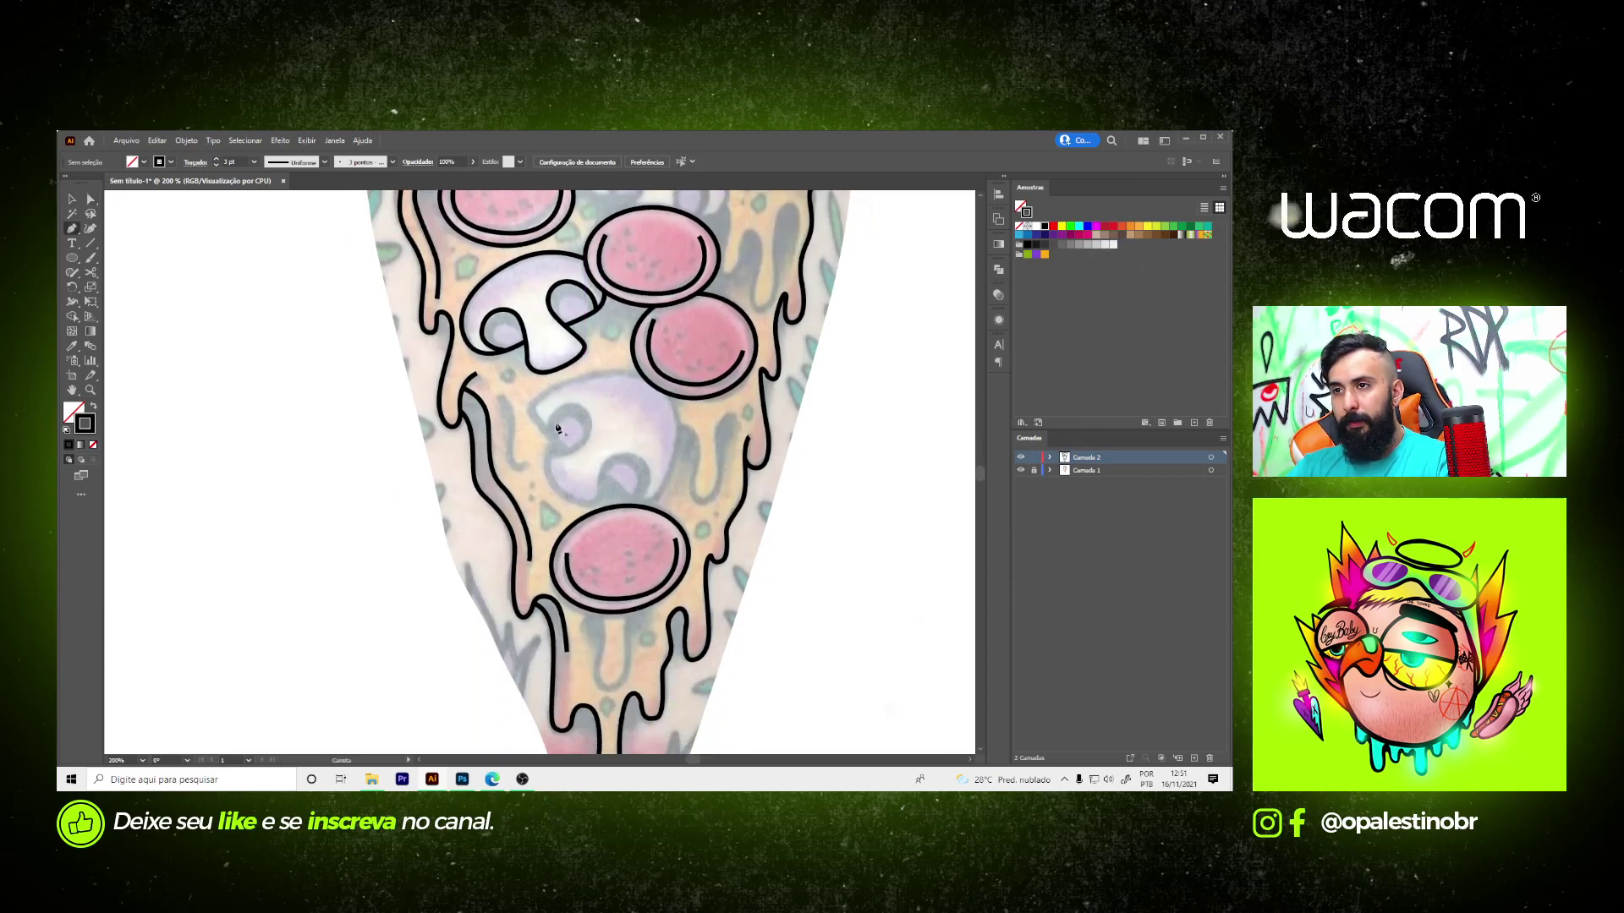
scroll(557, 428, up, 3)
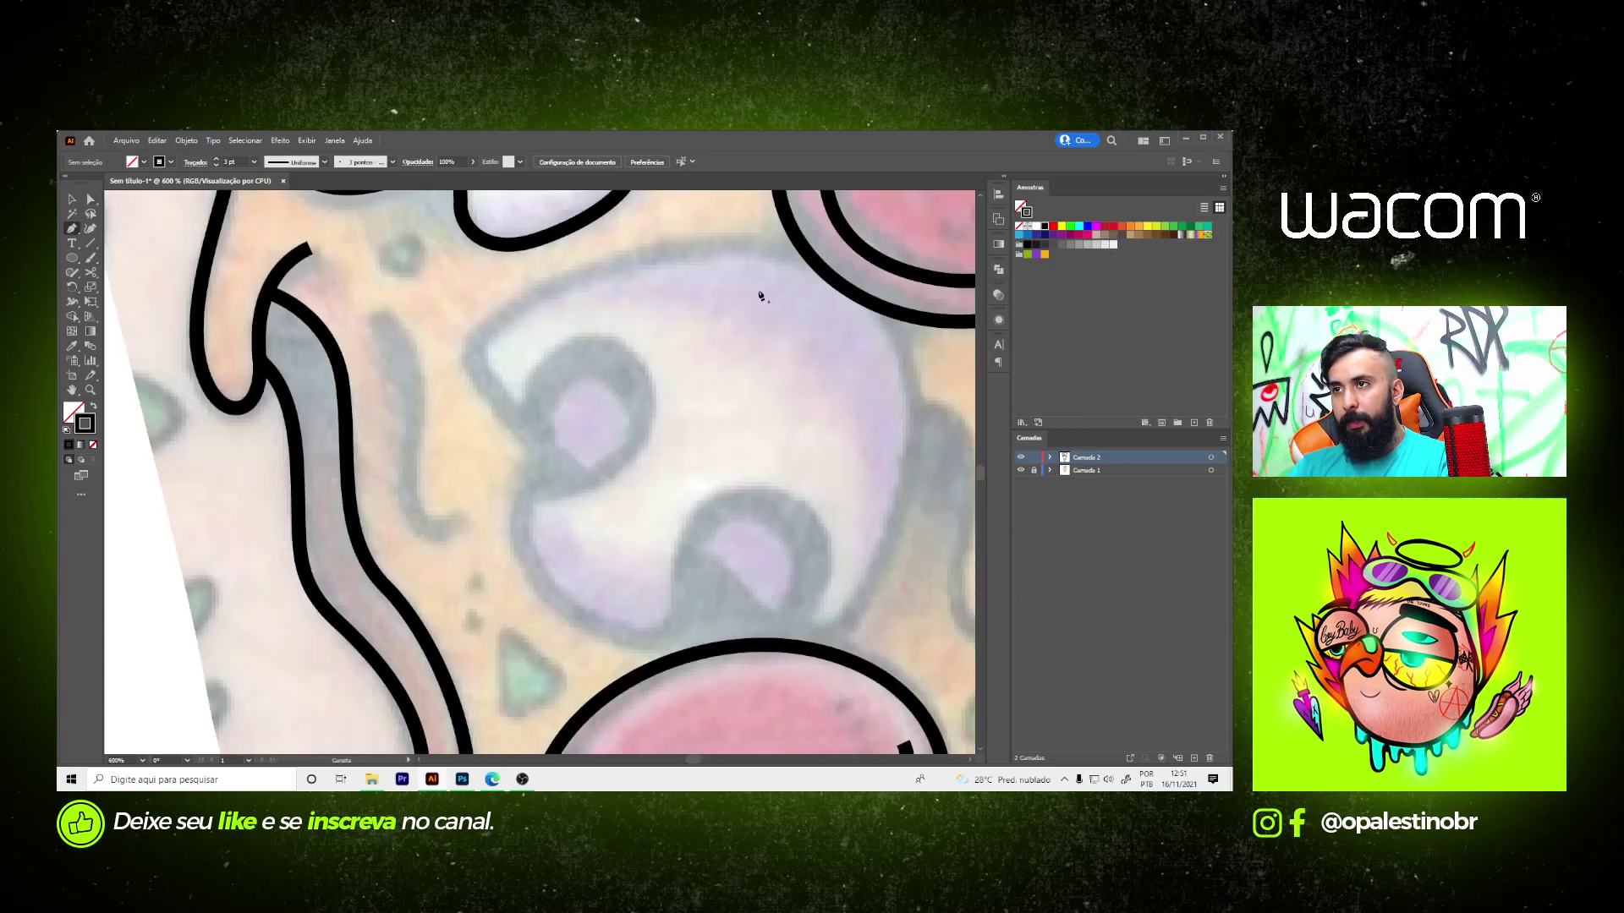
click(805, 255)
drag(592, 266, 470, 318)
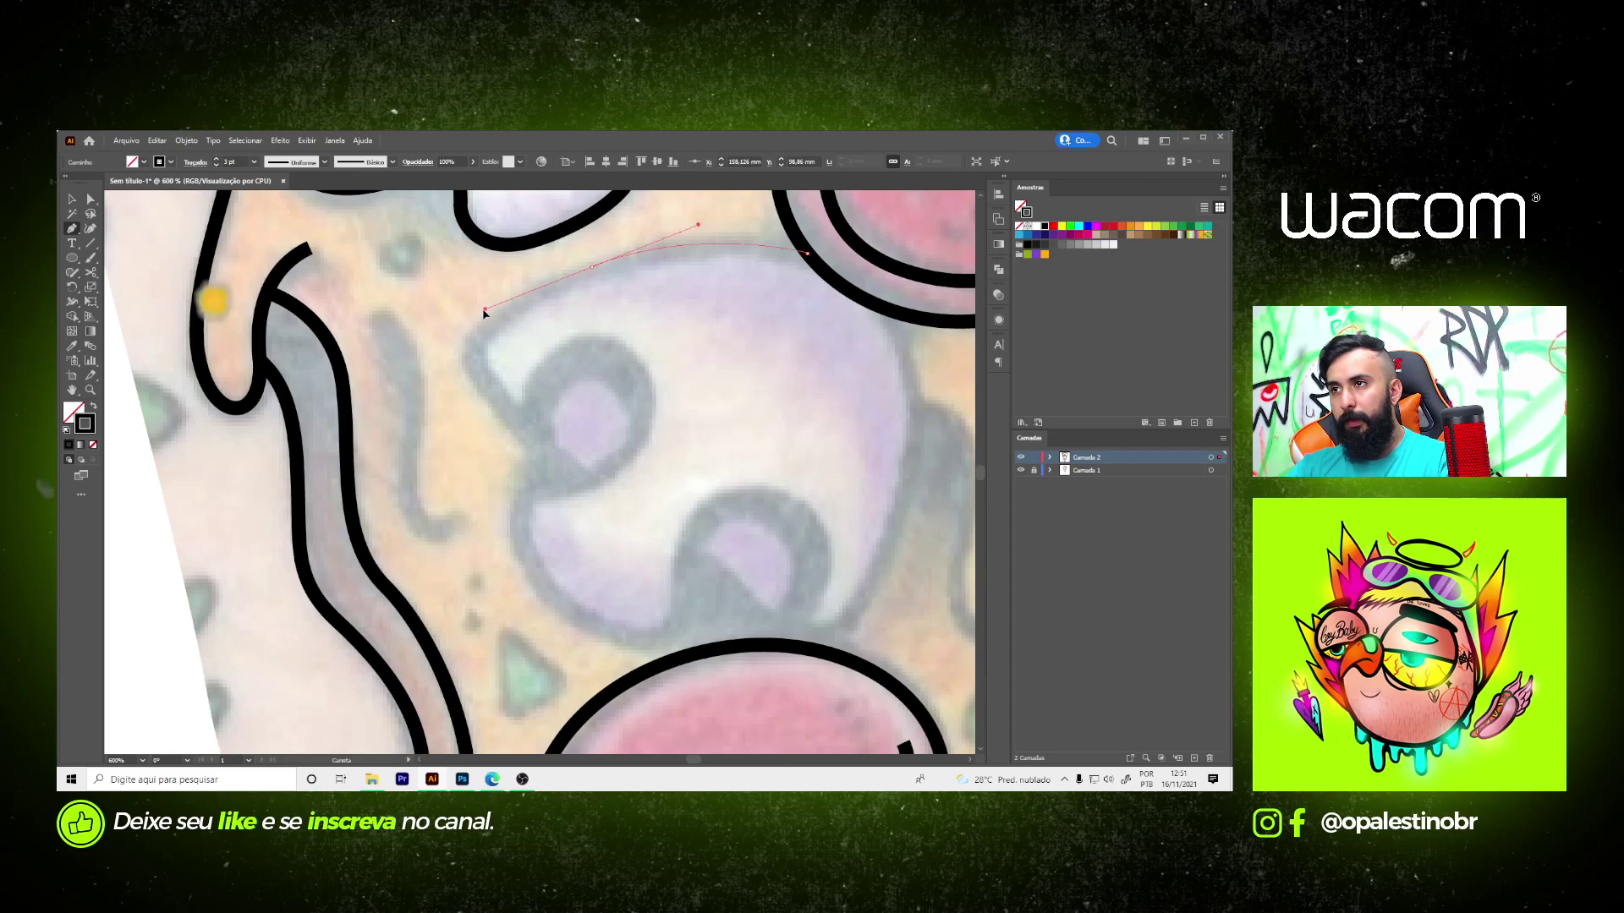
click(537, 435)
drag(592, 338, 646, 338)
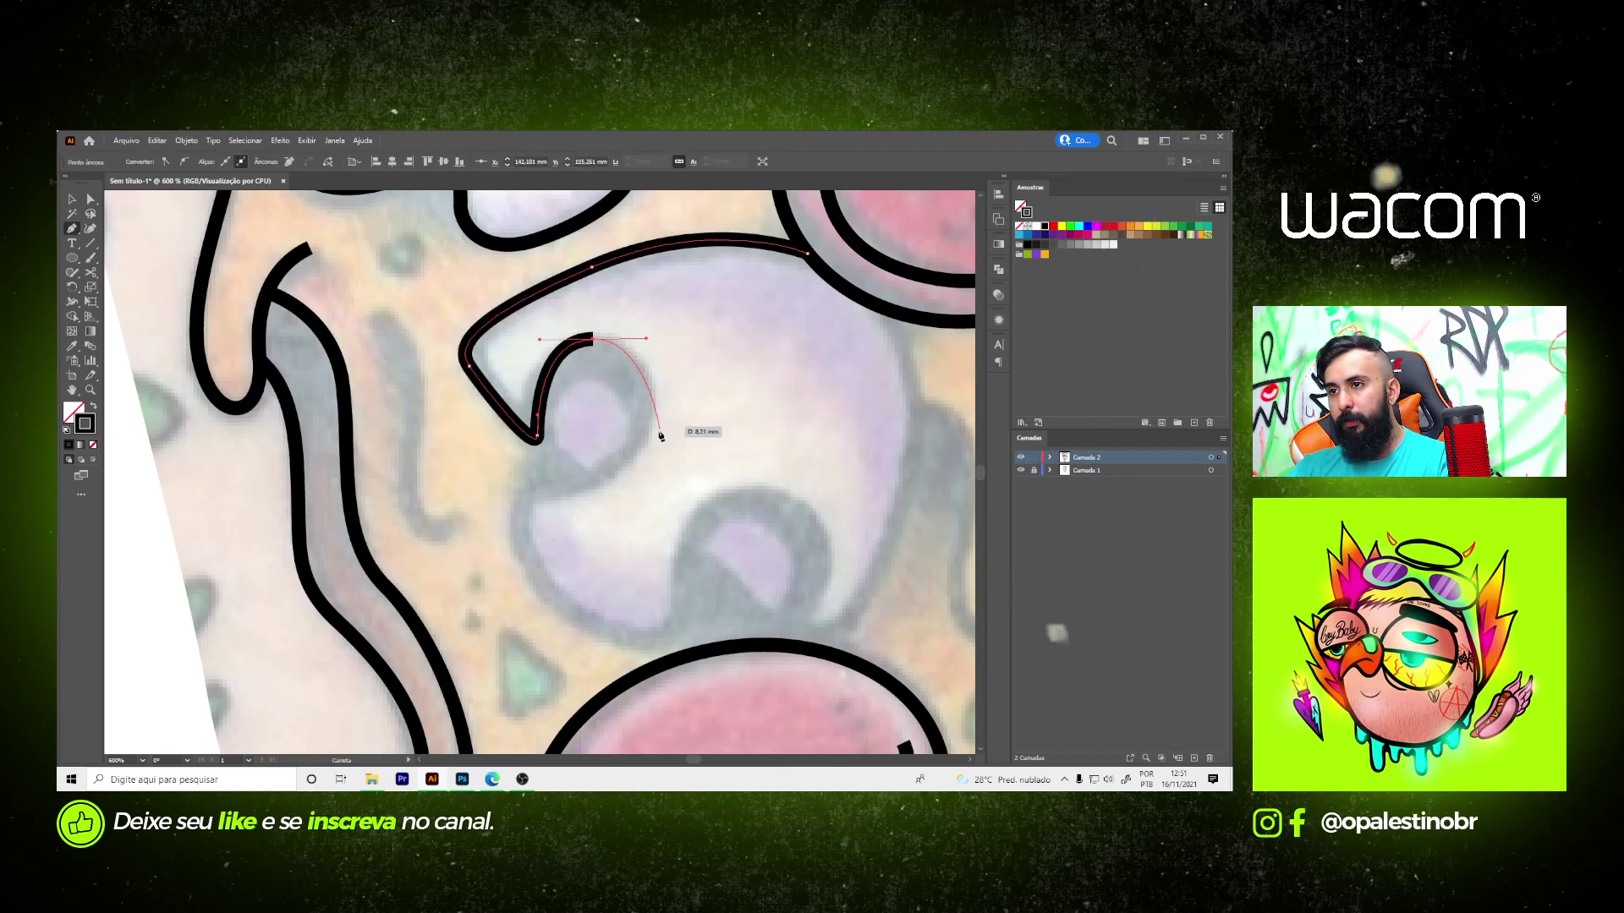
mouse_move(633, 452)
mouse_down()
mouse_move(583, 503)
mouse_move(506, 522)
mouse_up()
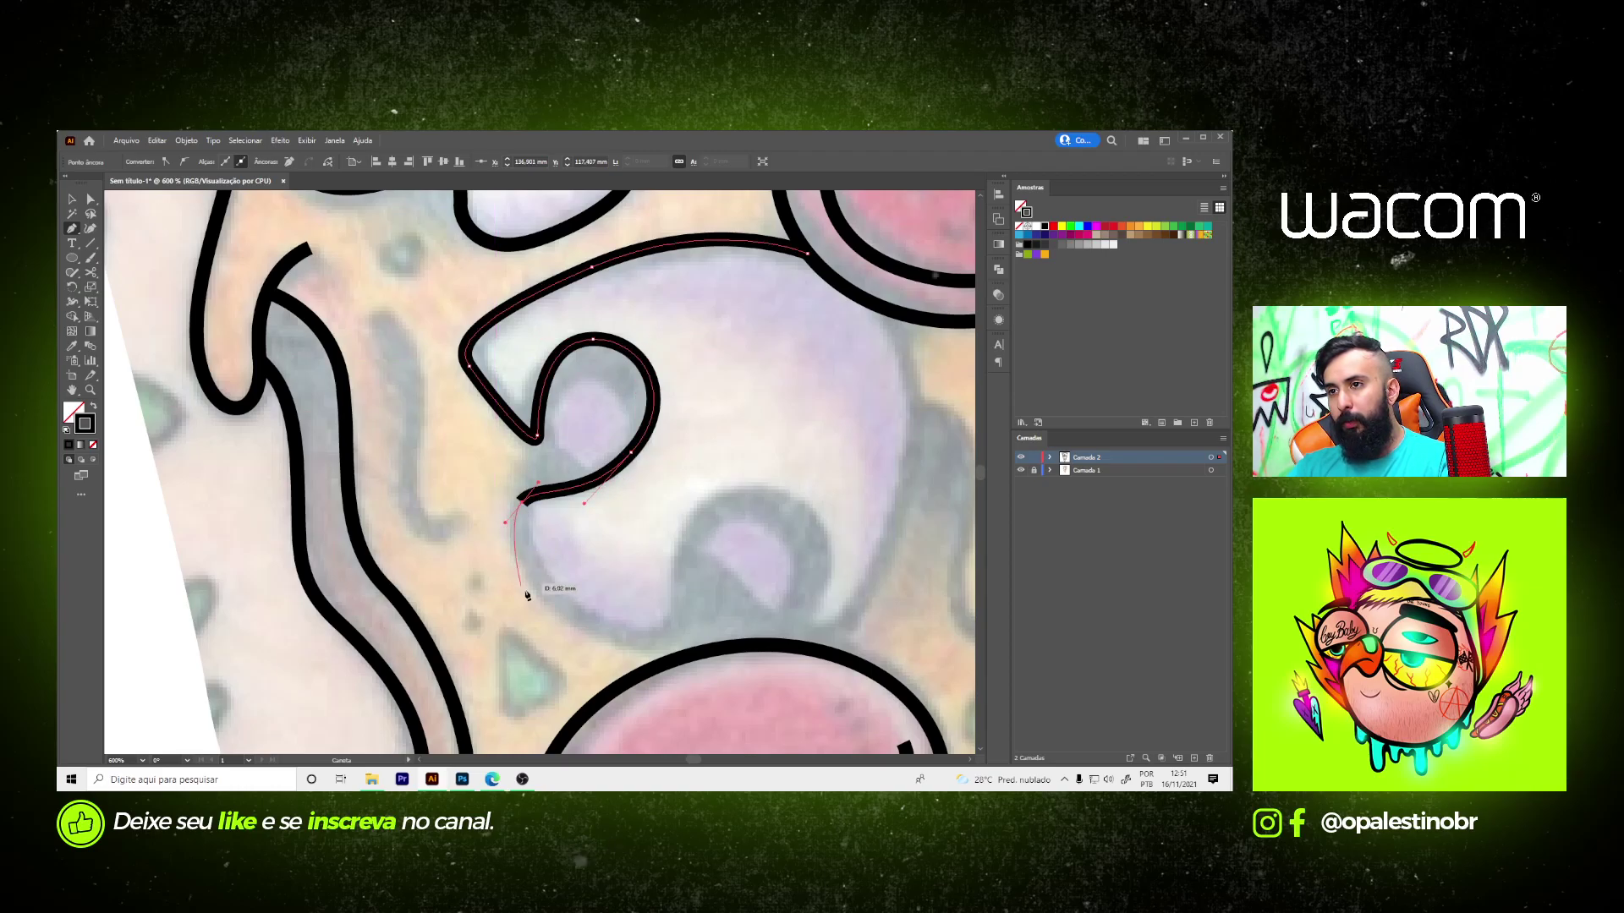
- Continue the outline down the mushroom's left side and around the stem to the pepperoni edge
click(566, 606)
click(611, 635)
drag(668, 616, 677, 556)
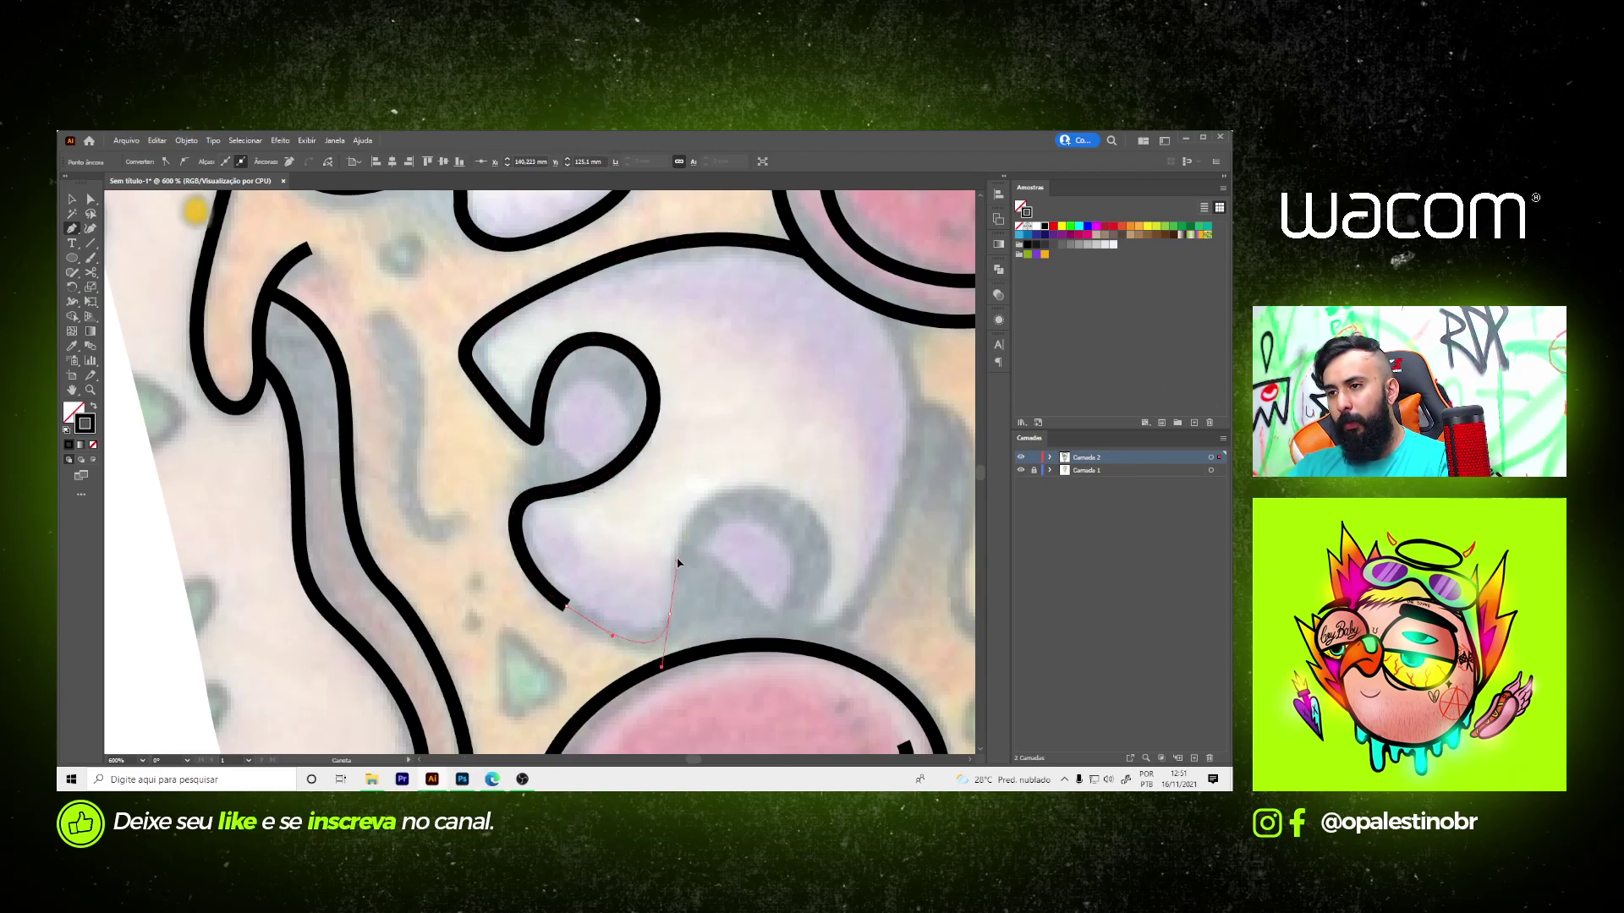
drag(747, 488, 819, 488)
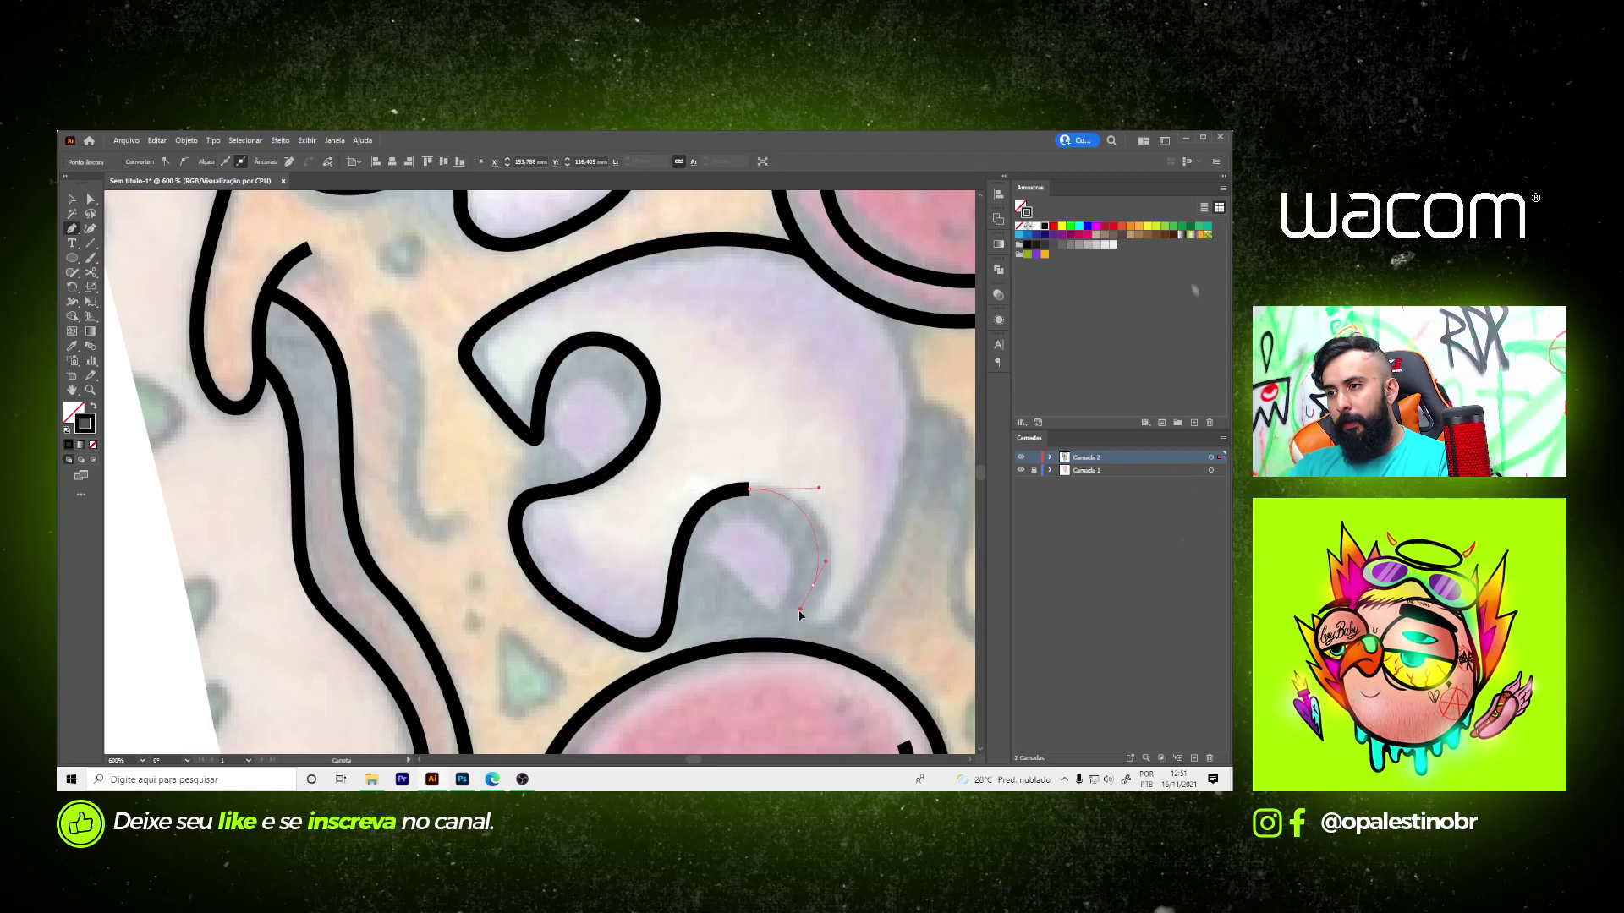
drag(811, 586, 785, 645)
click(789, 645)
key(v)
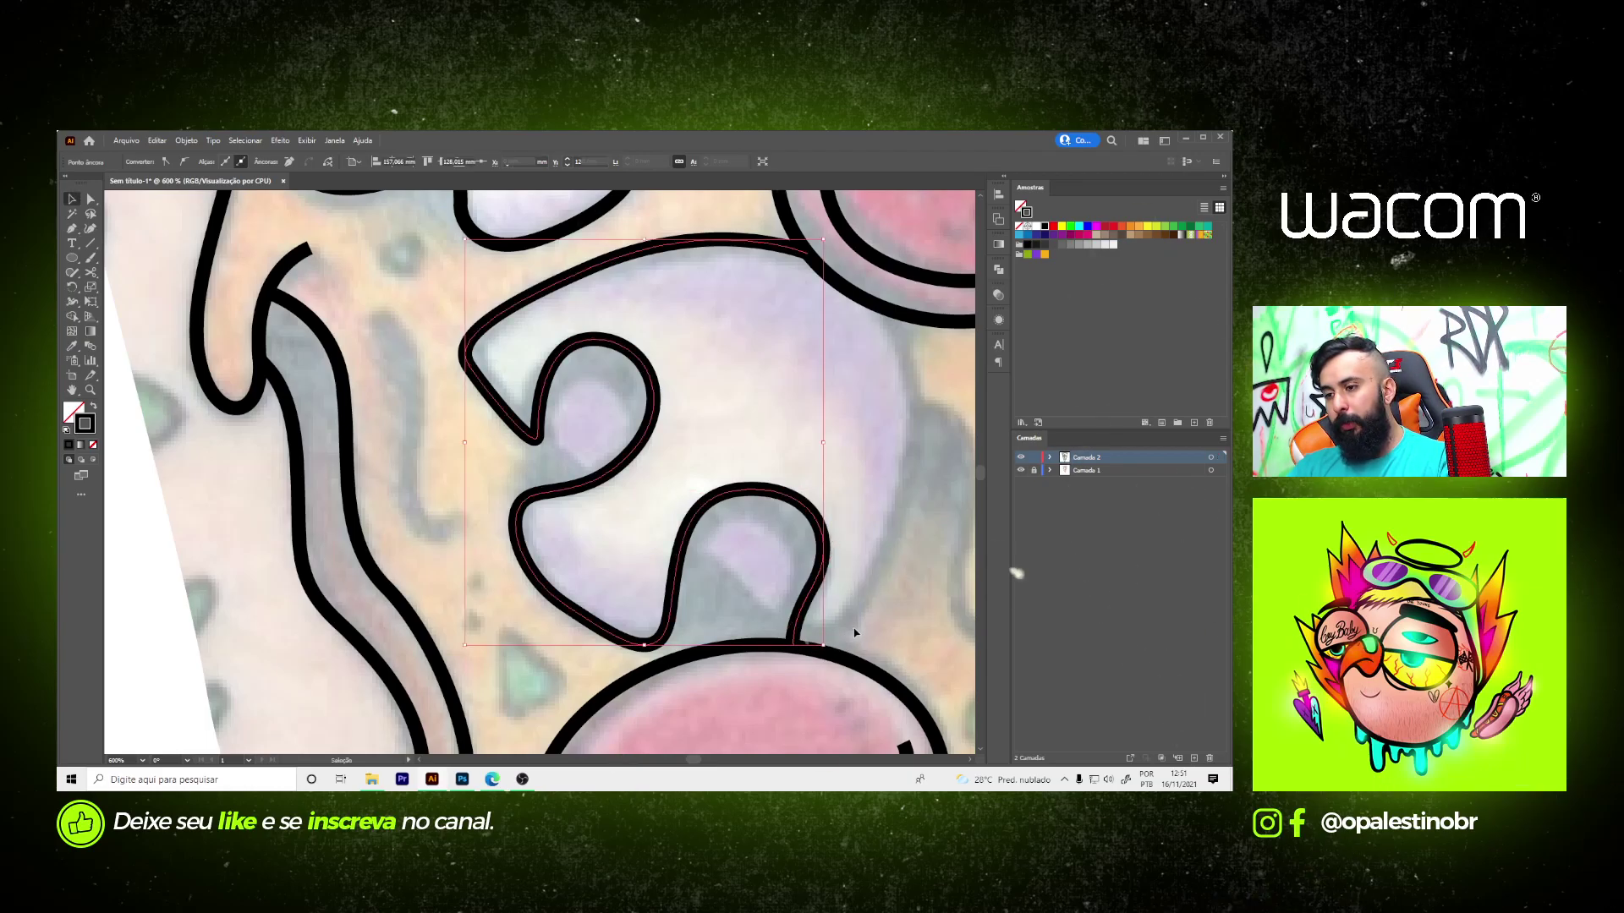
- Draw a stray line up the mushroom's right edge, then undo it
key(p)
click(825, 651)
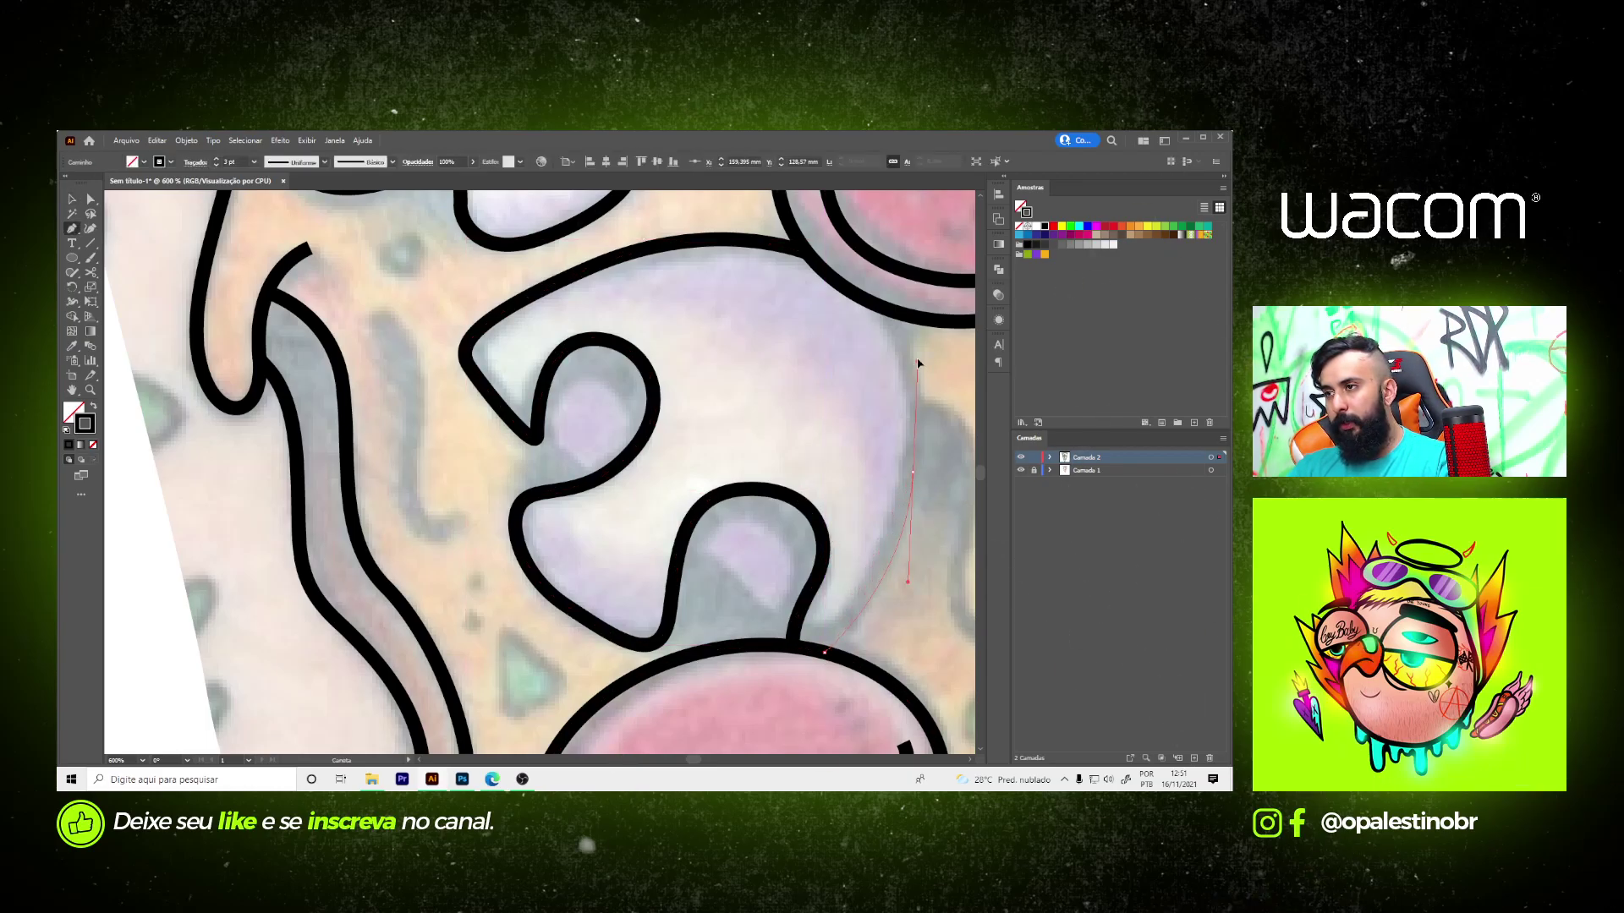
drag(918, 363, 917, 347)
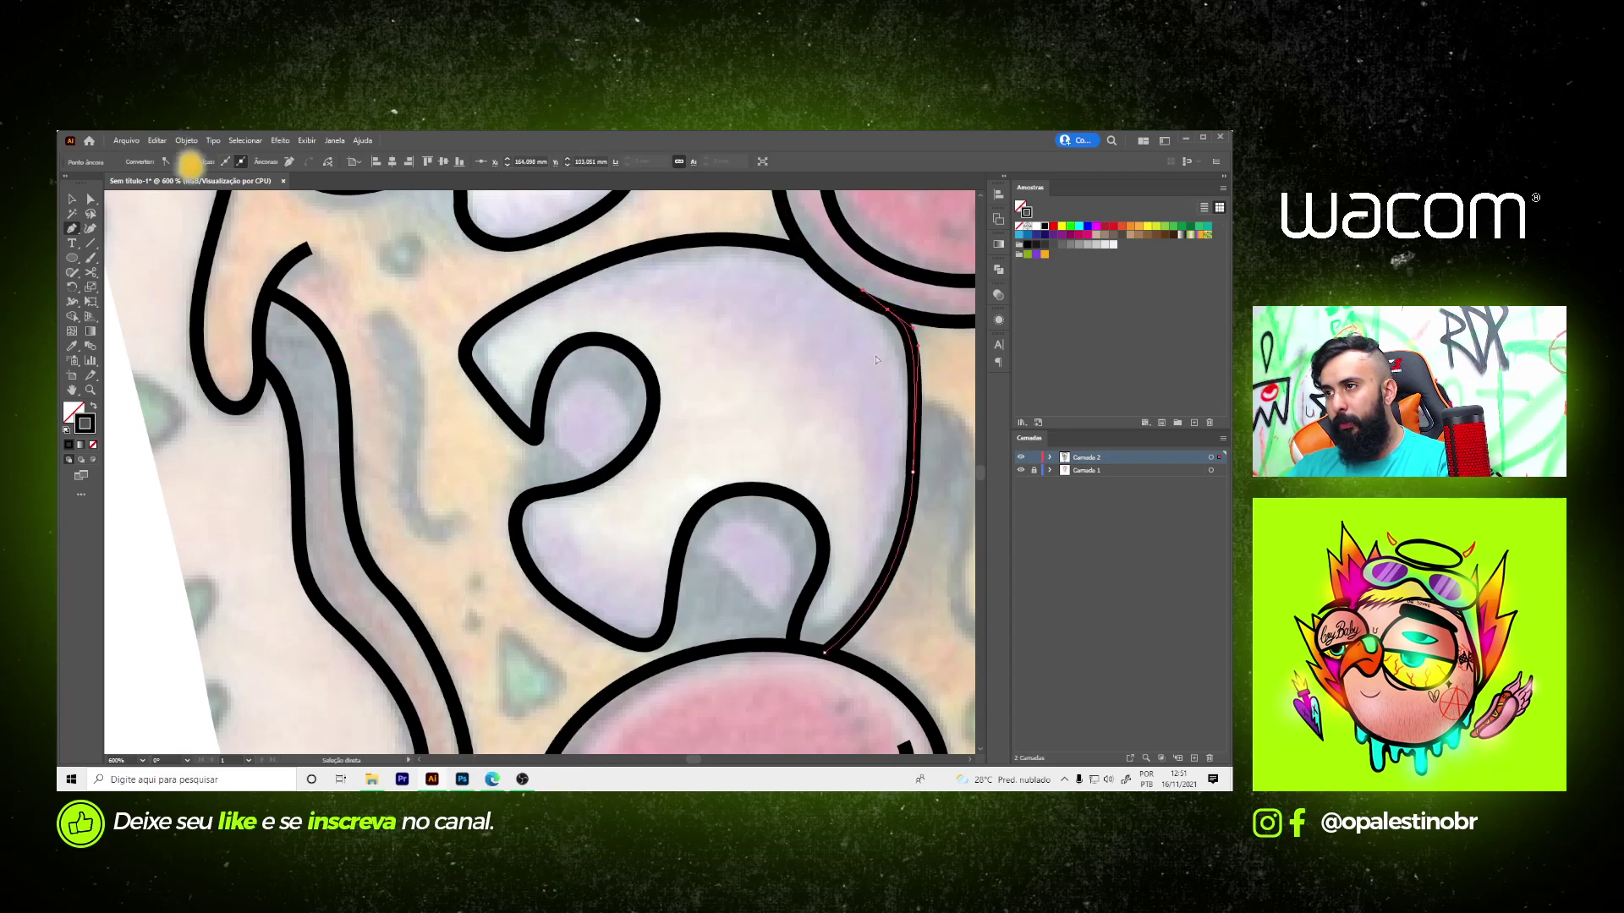
key(ctrl+z)
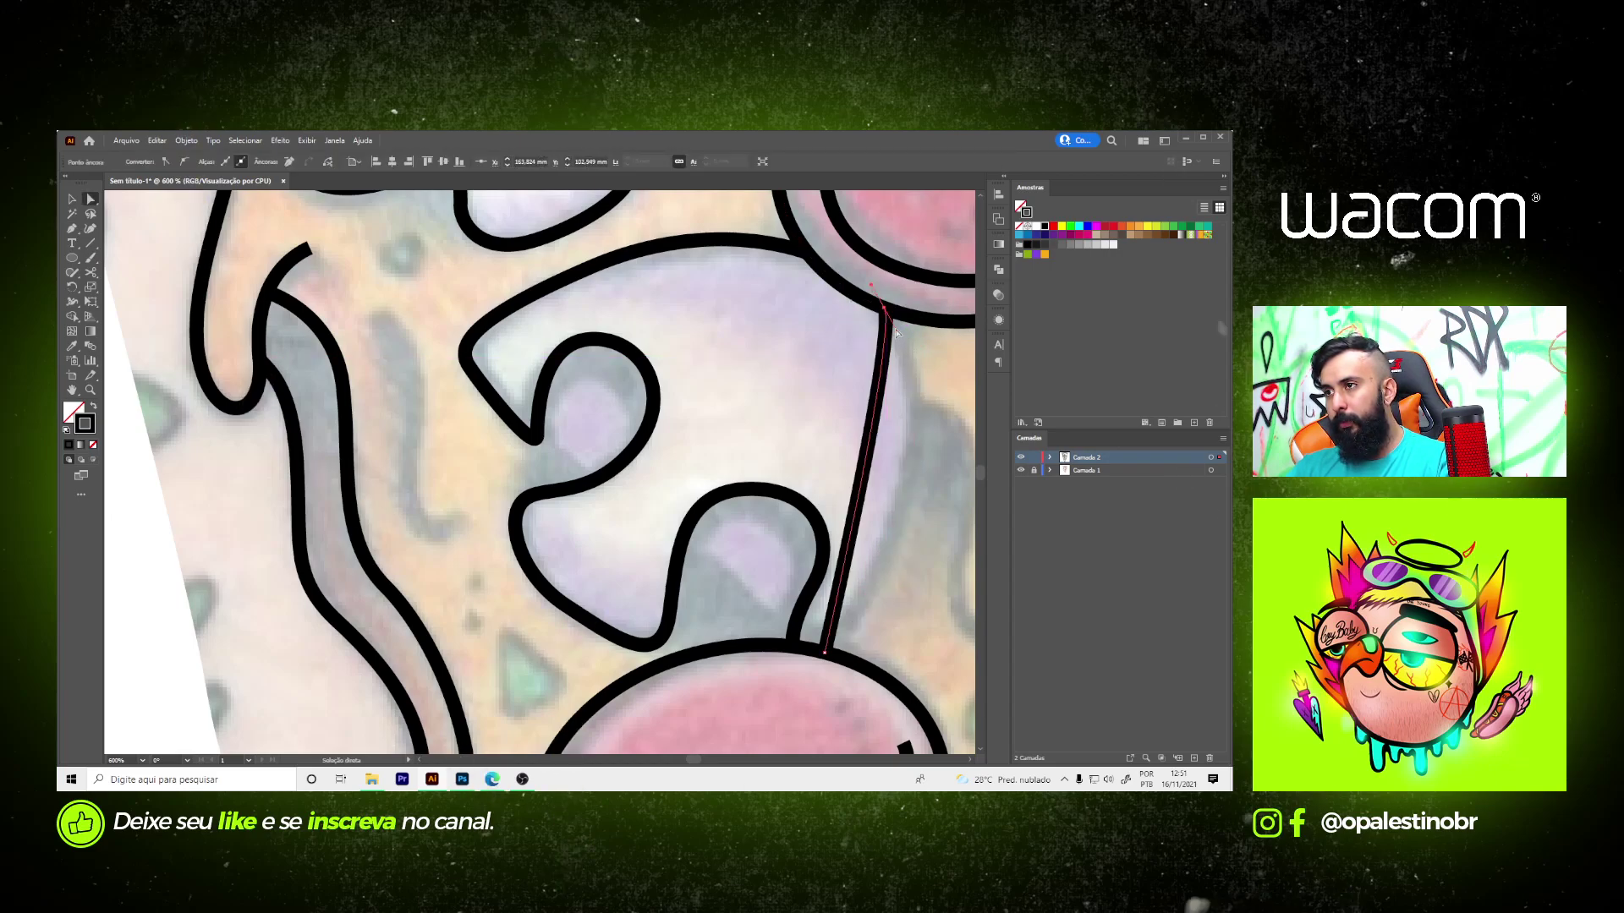
key(ctrl+z)
key(p)
key(ctrl+minus)
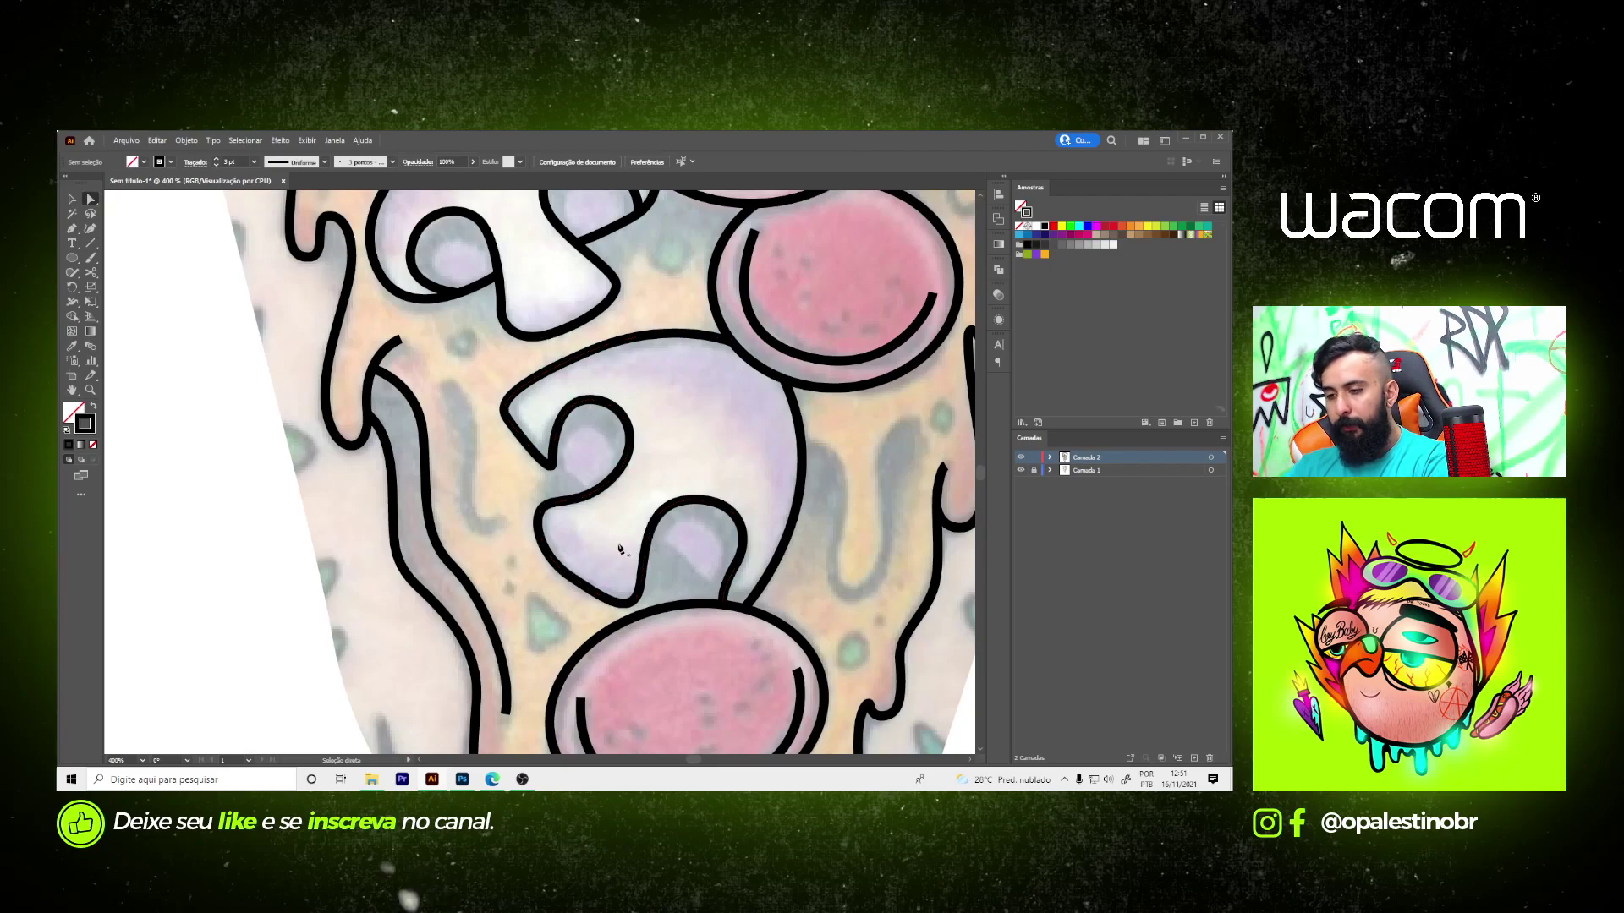
- Marquee-select the stray segment at the lower mushroom's loop corner
scroll(556, 480, up, 3)
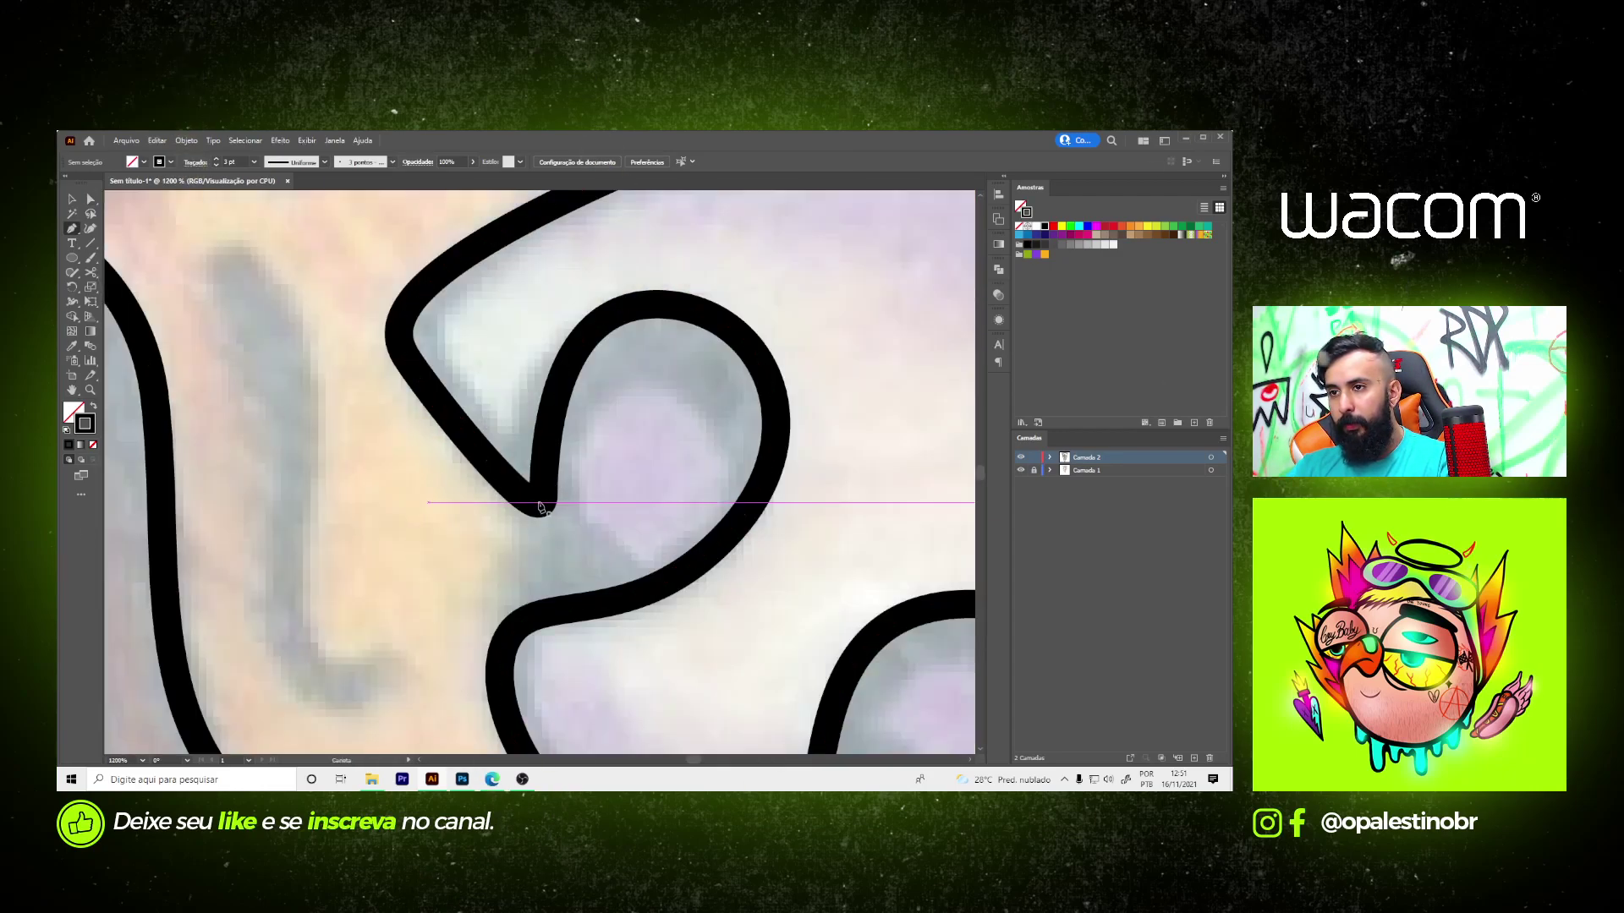
scroll(543, 507, down, 2)
key(v)
drag(544, 497, 634, 580)
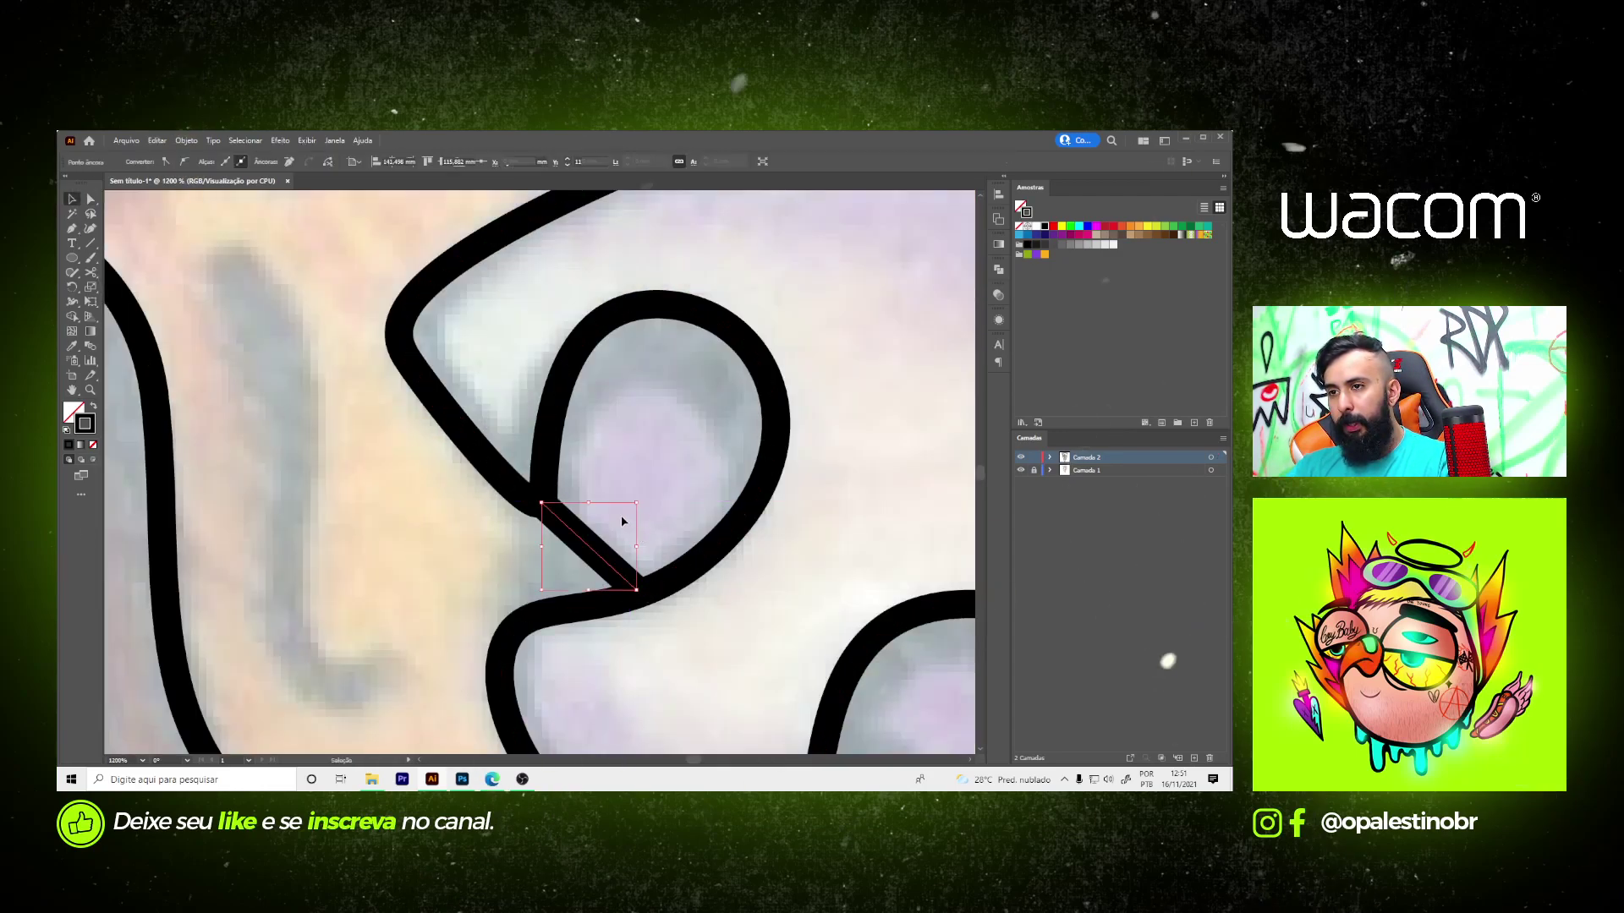
scroll(620, 515, down, 2)
scroll(598, 536, up, 4)
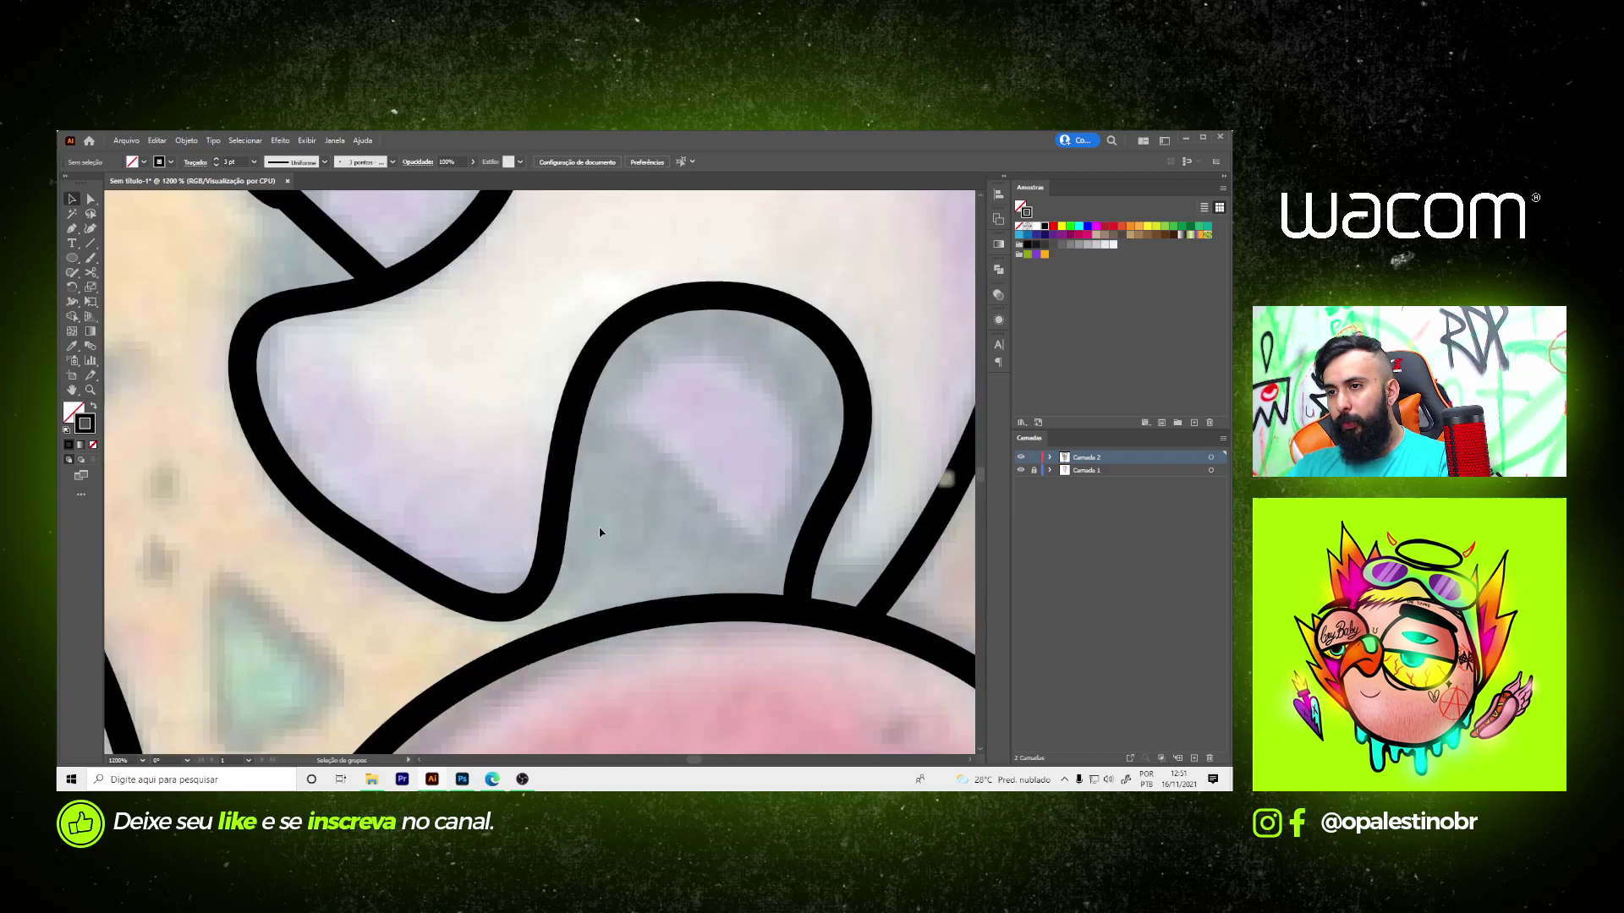
- Extend the stem outline to the pepperoni edge and tidy the loop's corner anchor
click(580, 375)
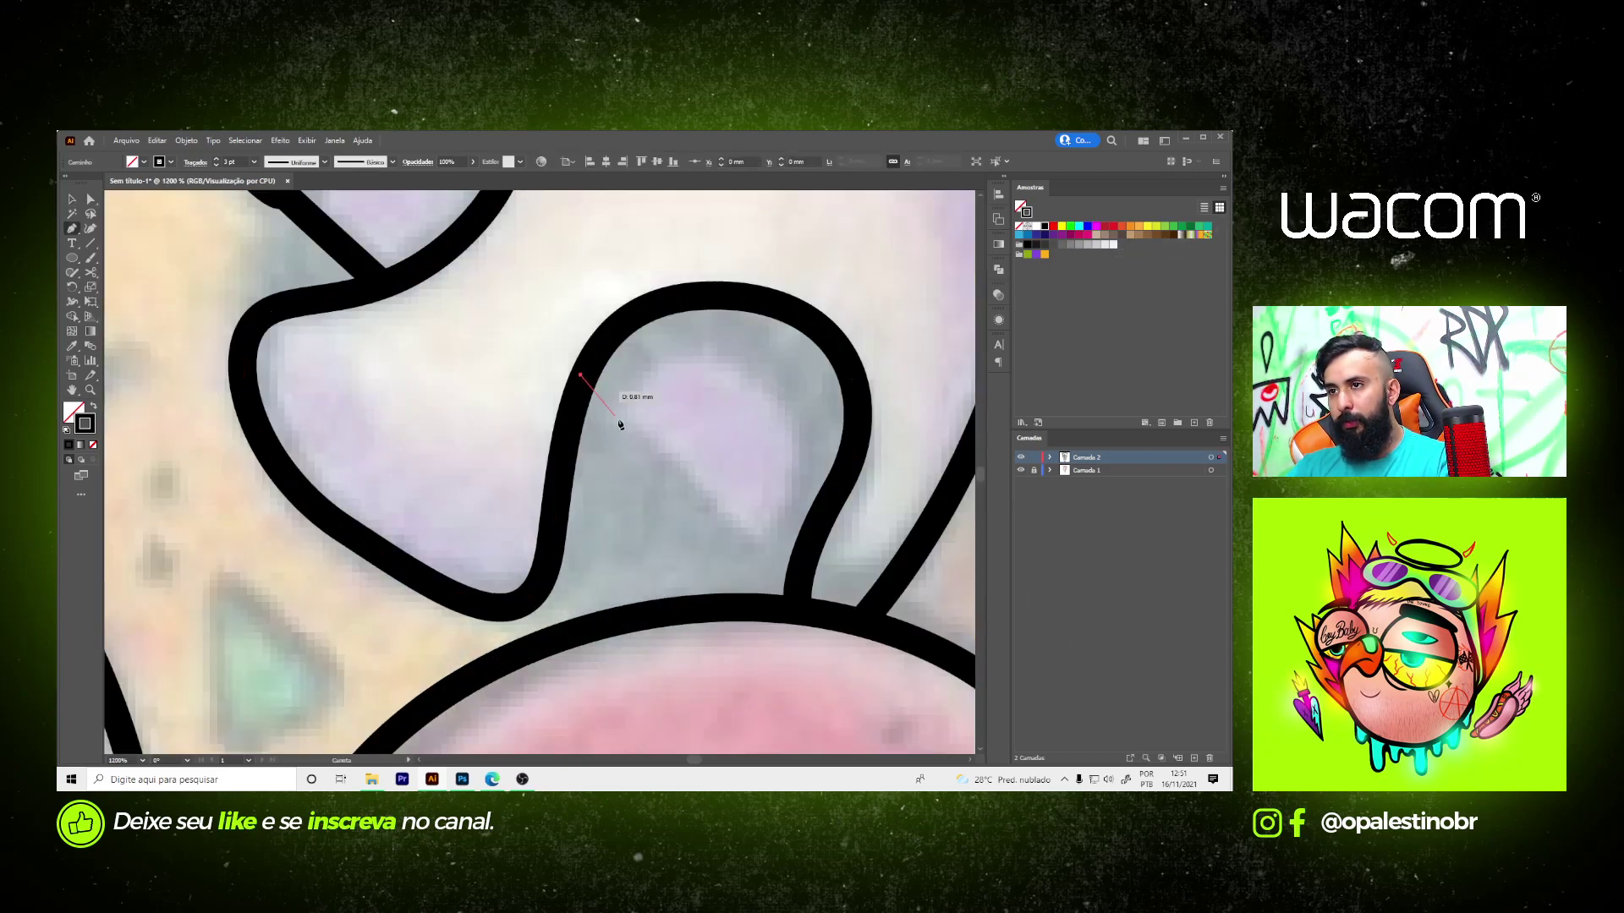
click(801, 576)
key(v)
scroll(727, 440, down, 6)
scroll(677, 399, up, 4)
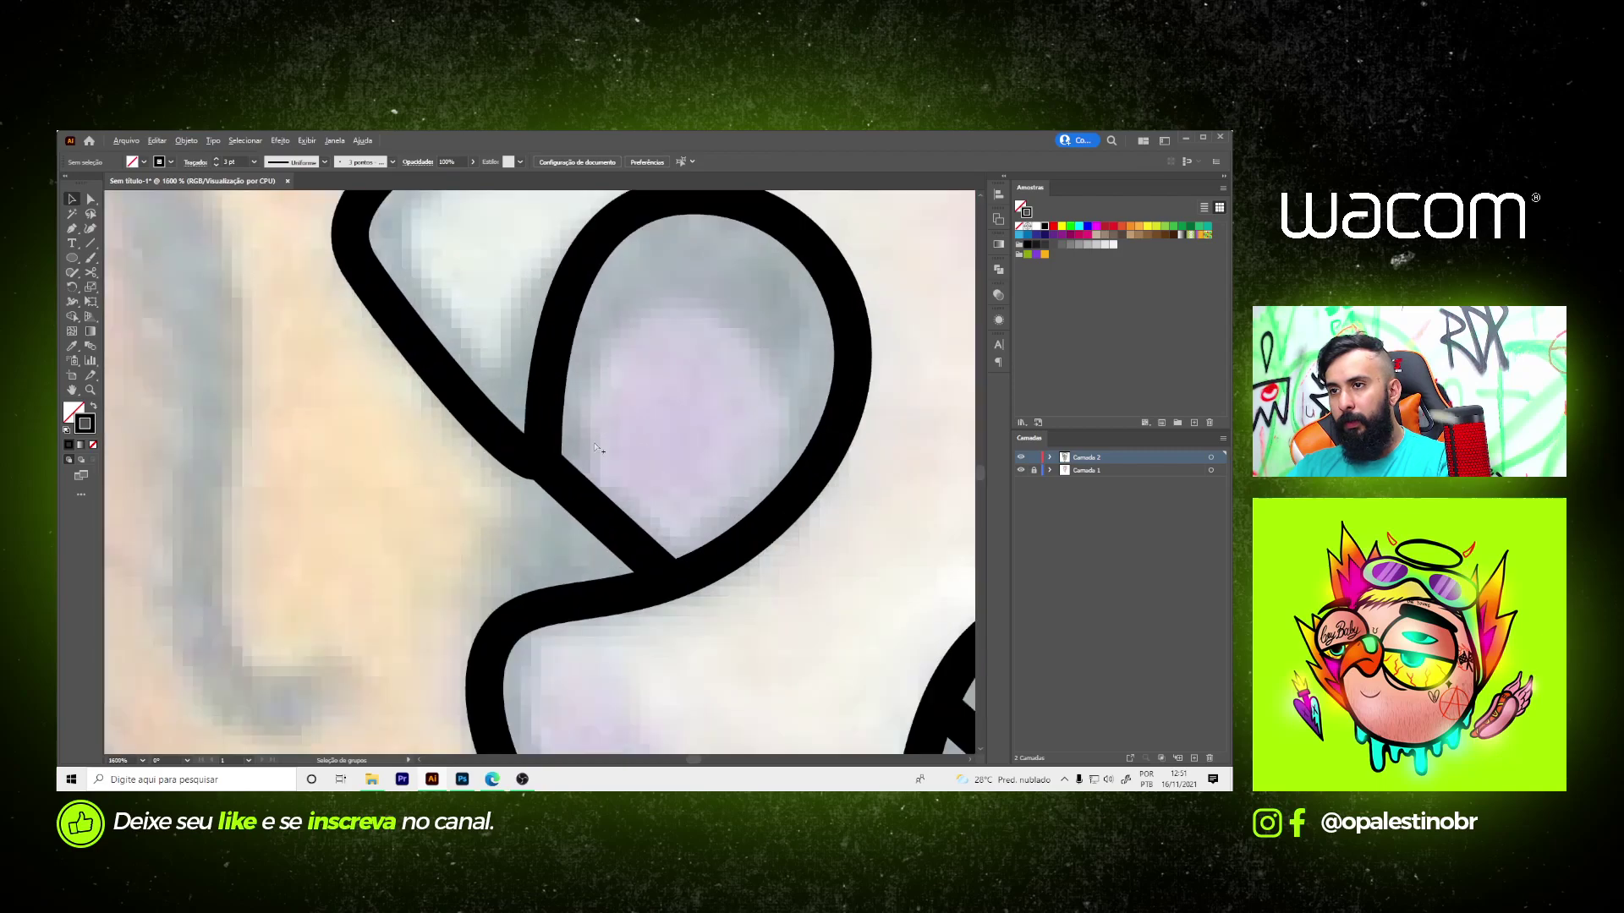
click(562, 486)
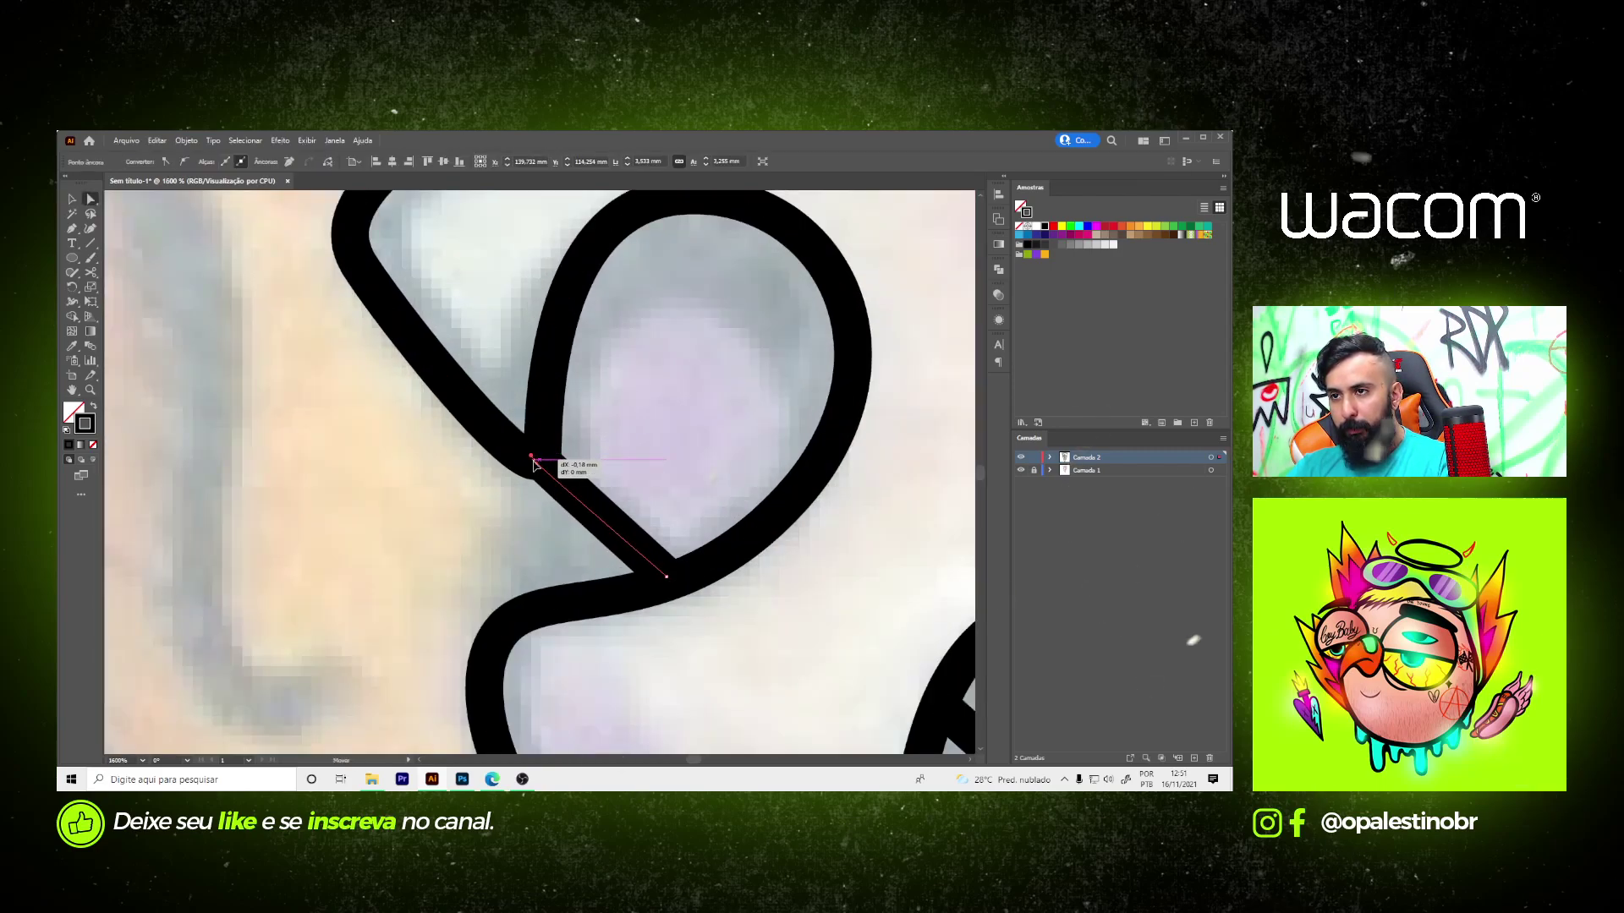
click(675, 457)
scroll(676, 482, down, 6)
scroll(669, 499, down, 2)
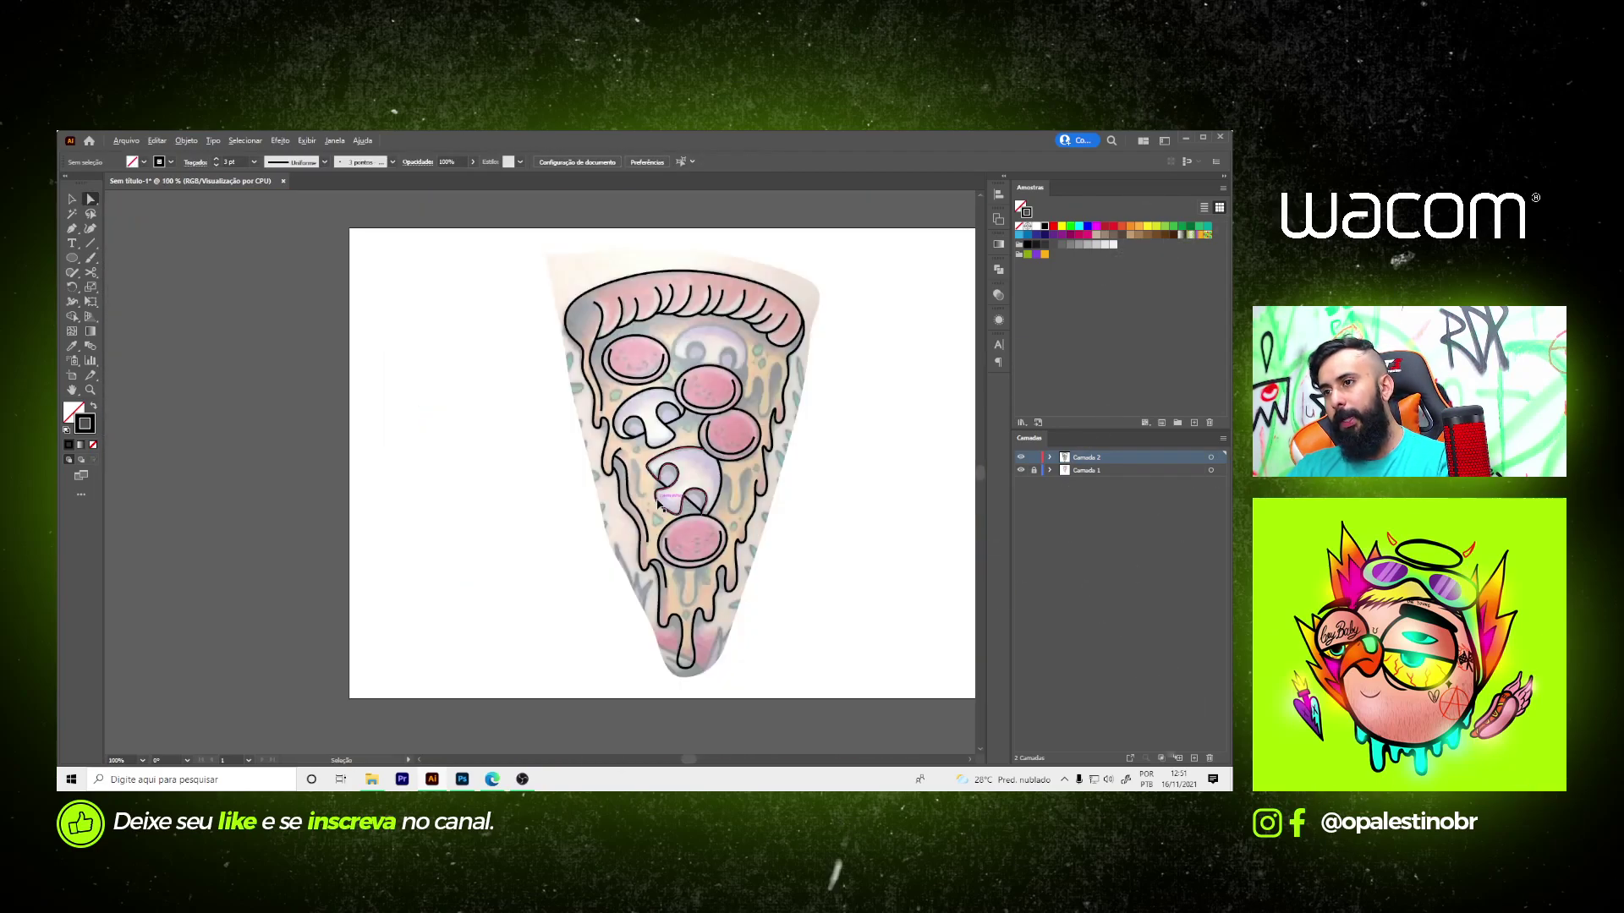
scroll(708, 354, up, 3)
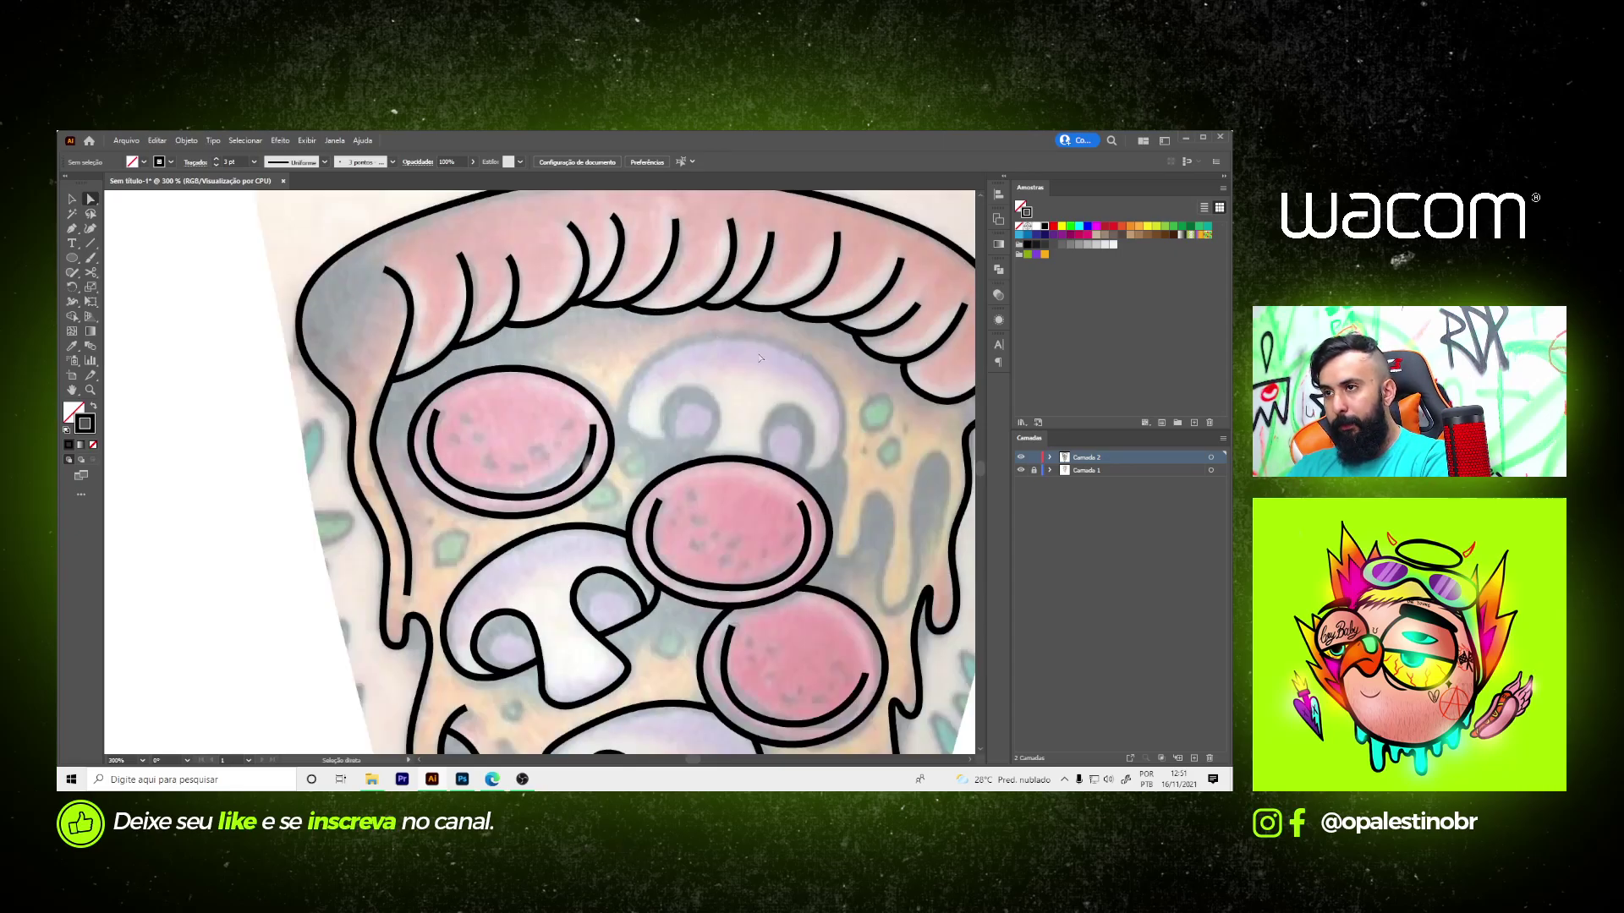
- Start the mushroom behind the pepperoni, tracing its edge, stem hook and over the cap top
scroll(736, 406, up, 1)
scroll(685, 491, up, 1)
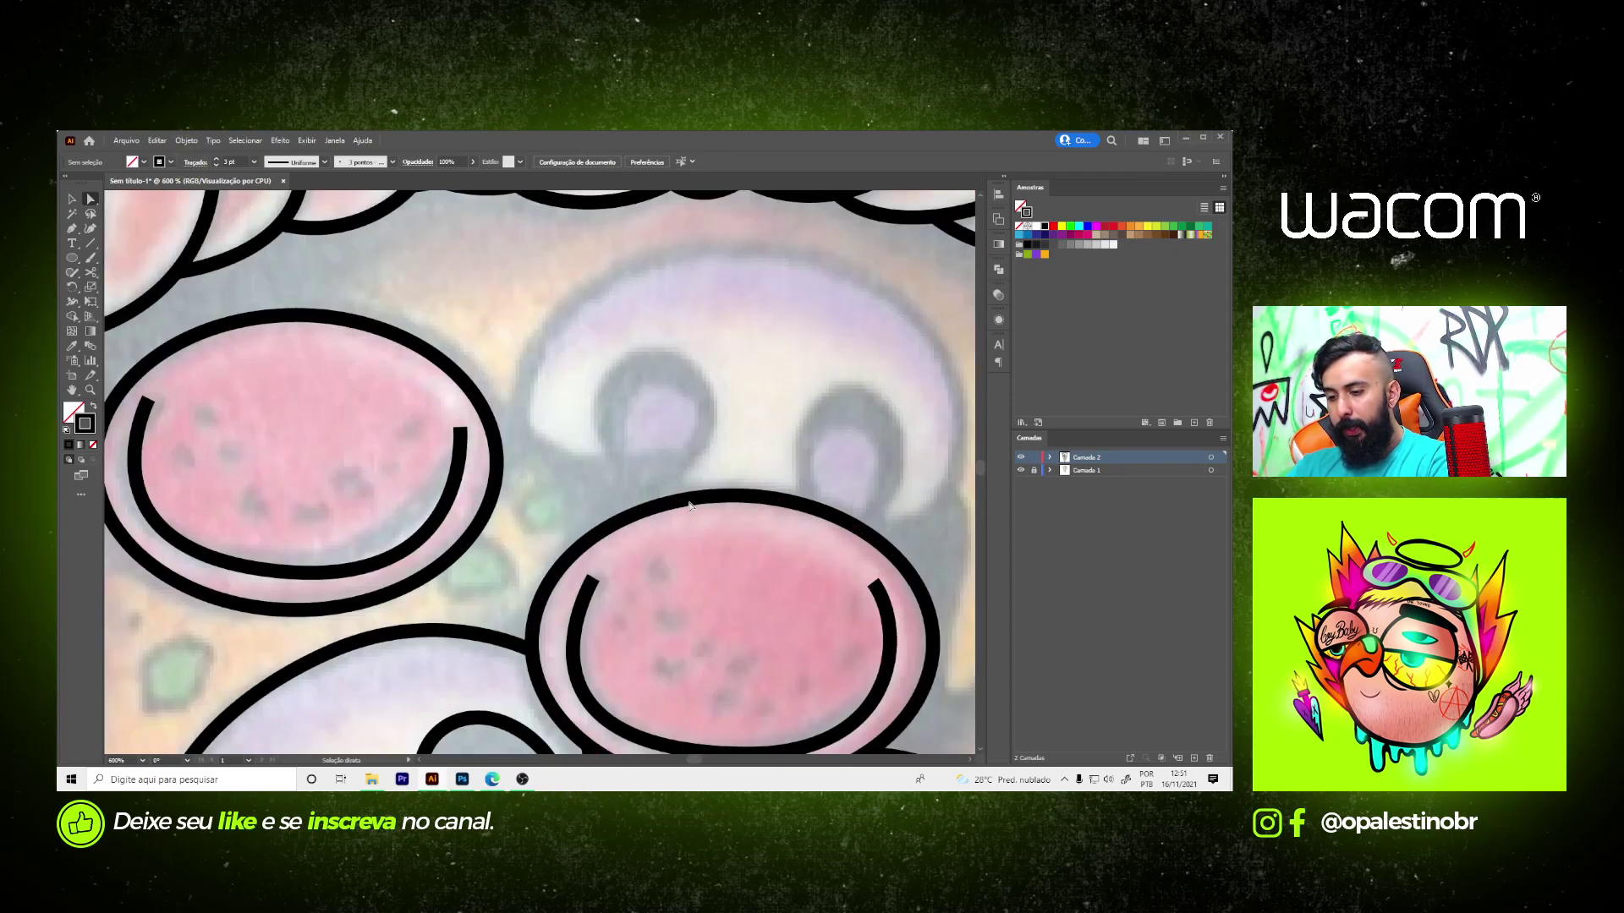
key(p)
click(687, 499)
drag(674, 480, 689, 458)
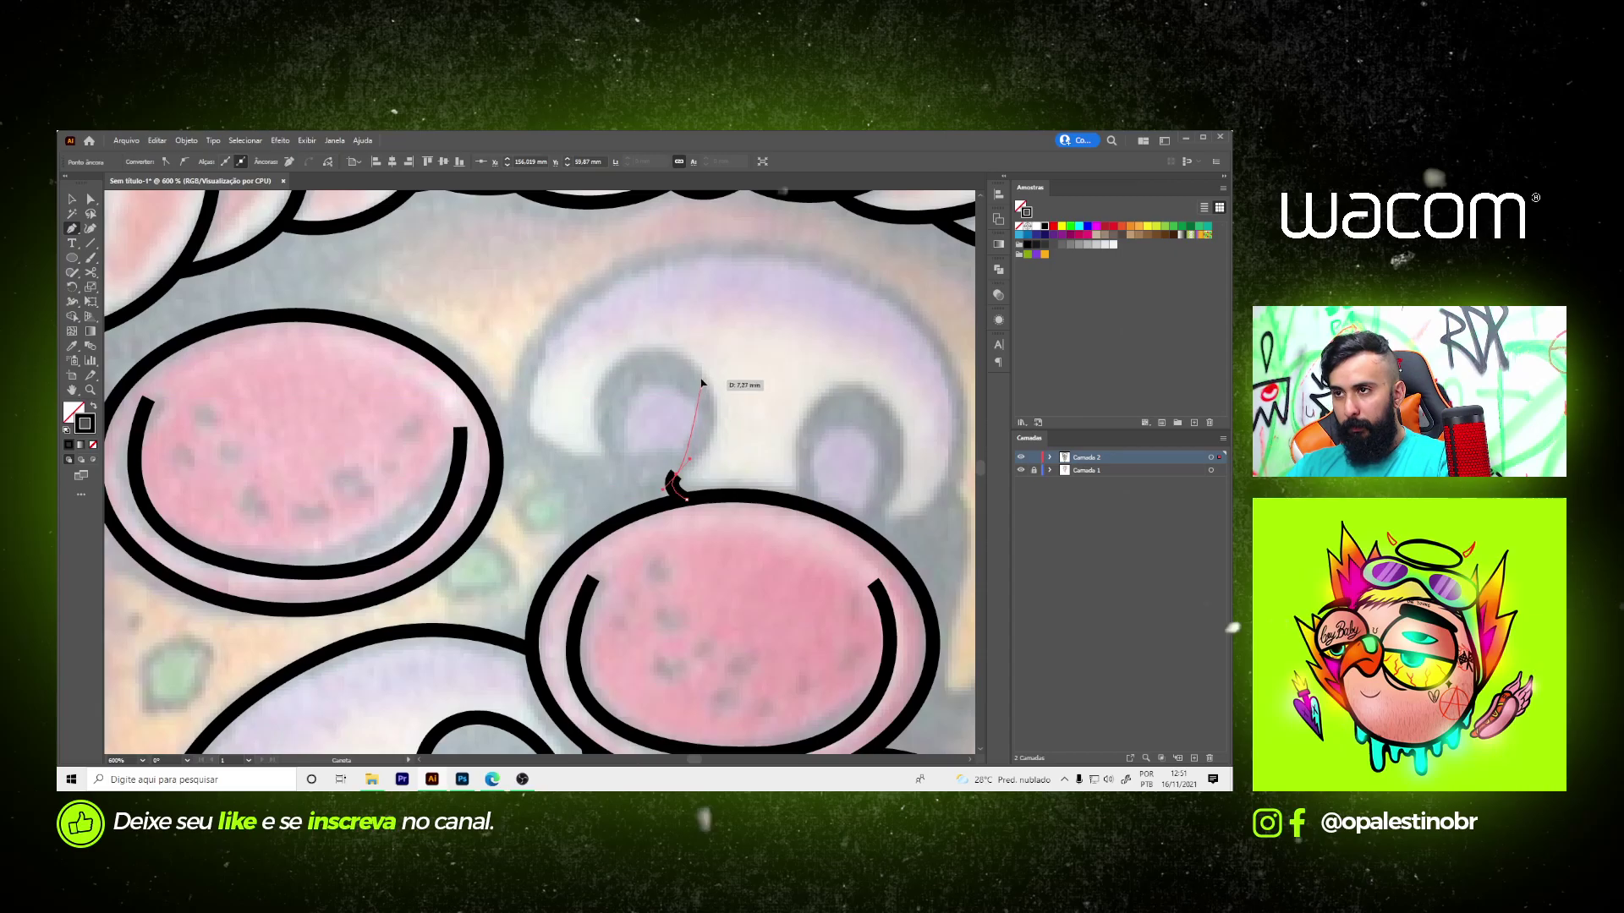
drag(701, 382, 681, 341)
drag(599, 446, 519, 437)
click(509, 374)
drag(749, 238, 930, 268)
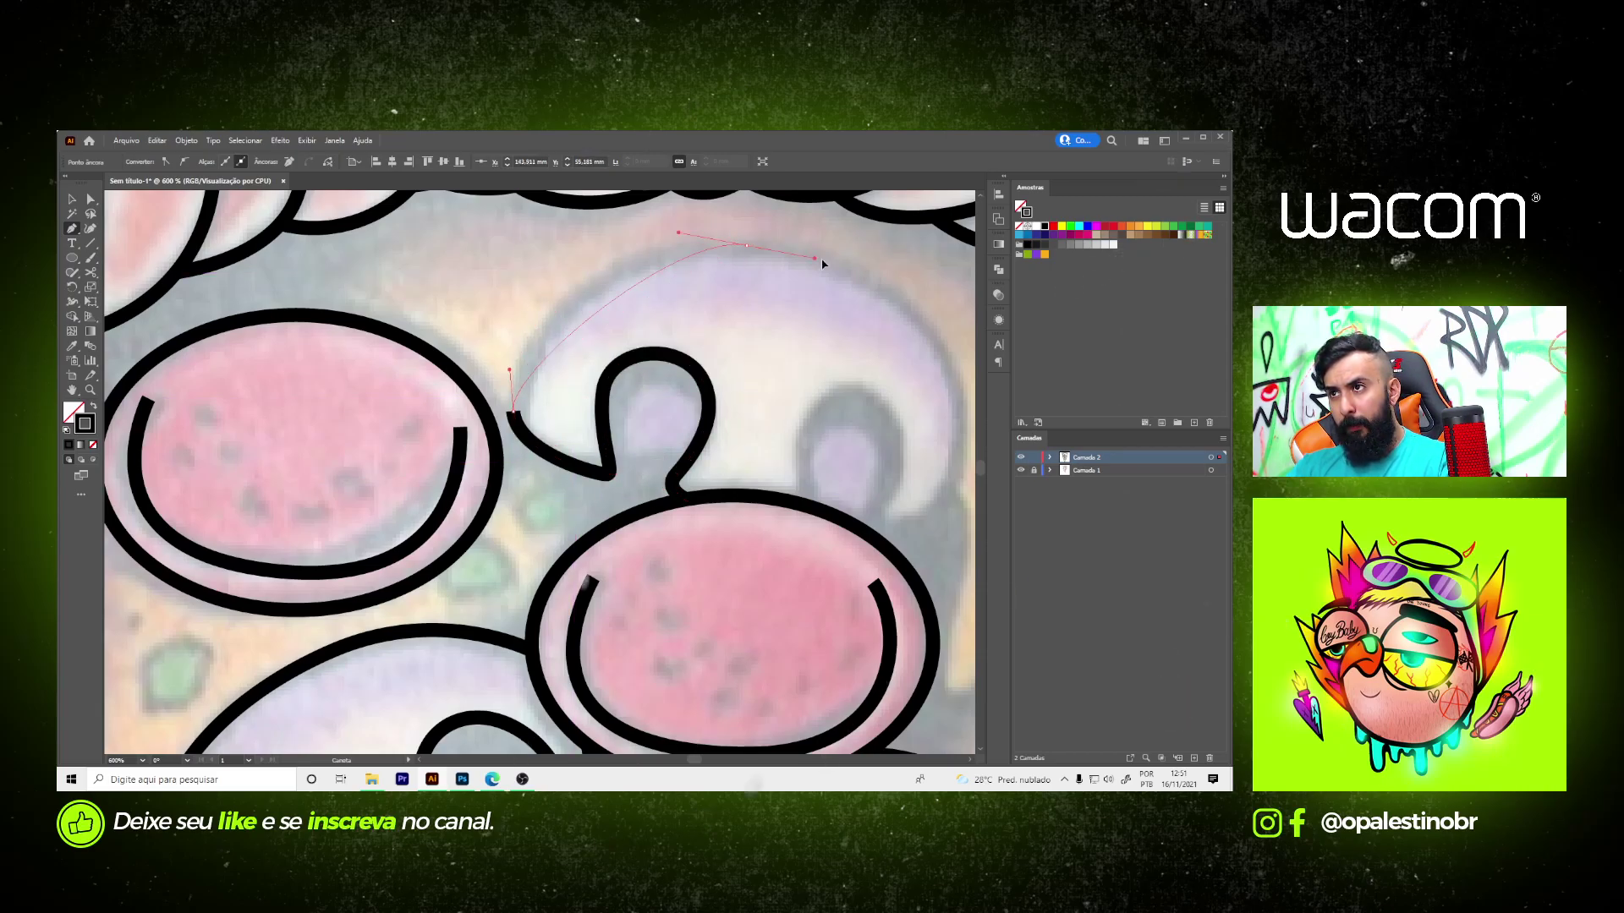
- Curve the outline down the cap's right side and round the inner stem arch
key(ctrl+minus)
scroll(833, 322, up, 2)
drag(786, 383, 776, 459)
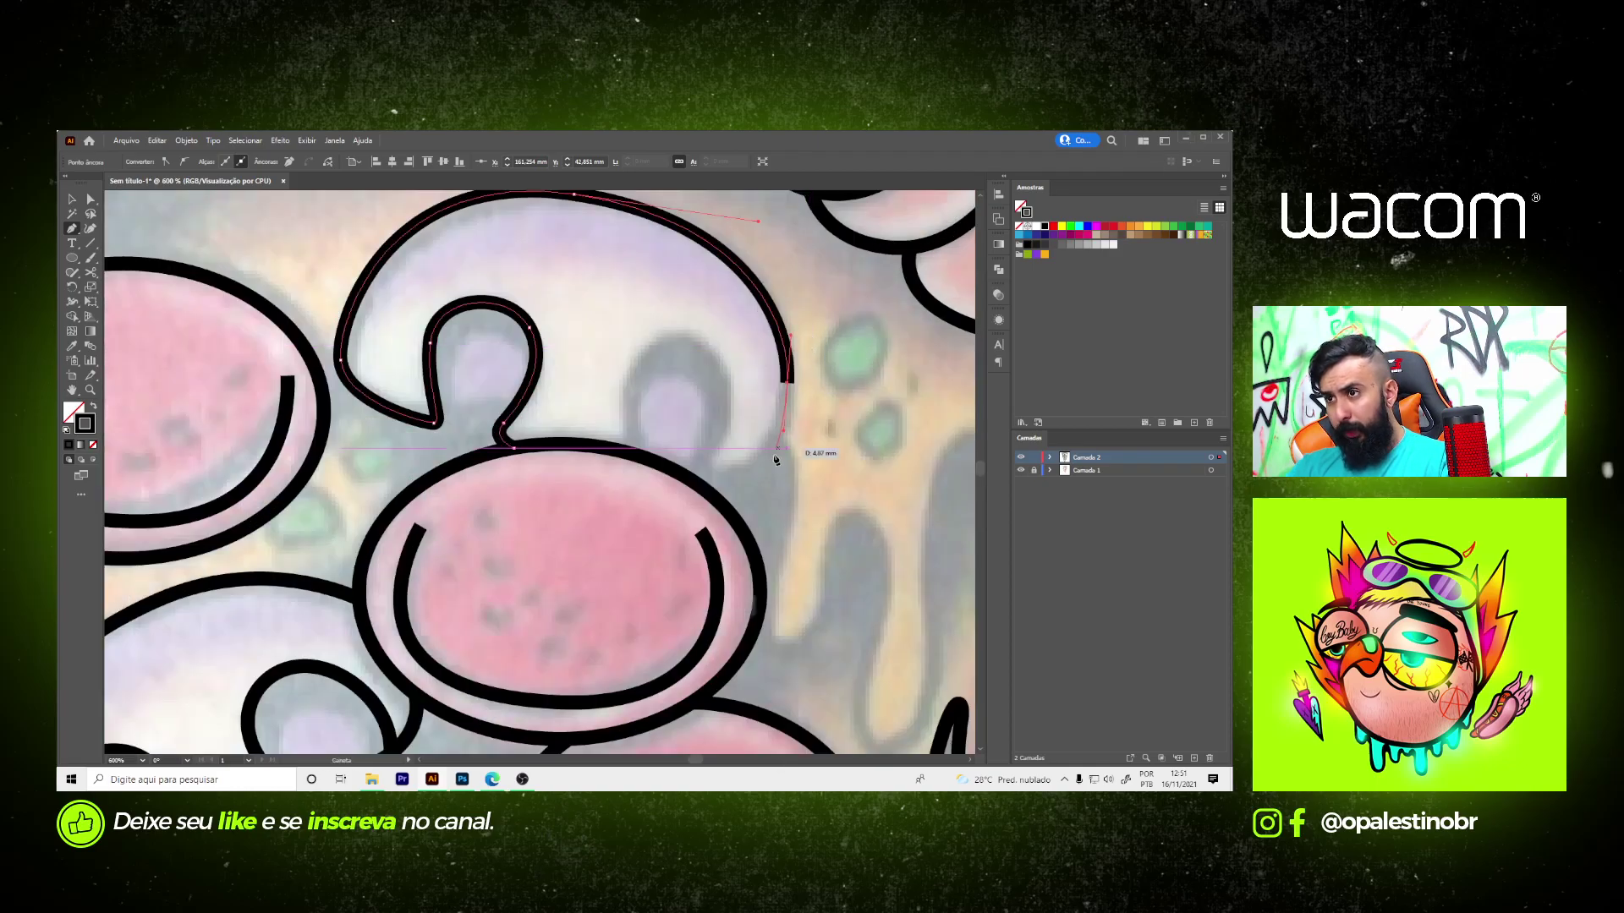
click(725, 476)
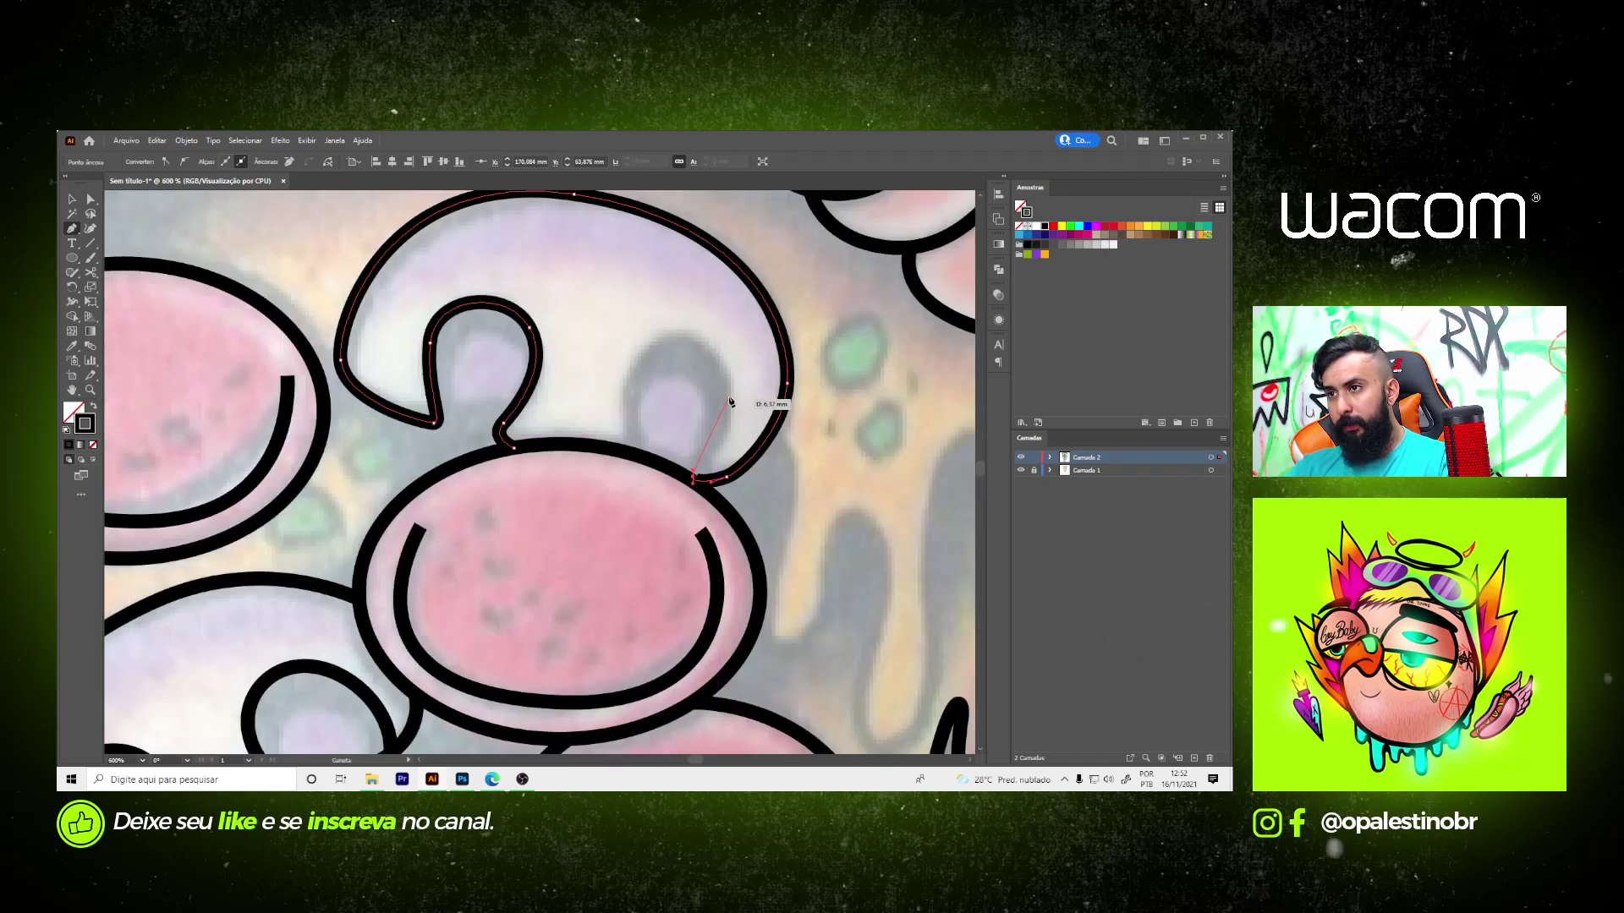
mouse_move(725, 372)
mouse_down()
mouse_move(710, 324)
mouse_move(685, 332)
mouse_up()
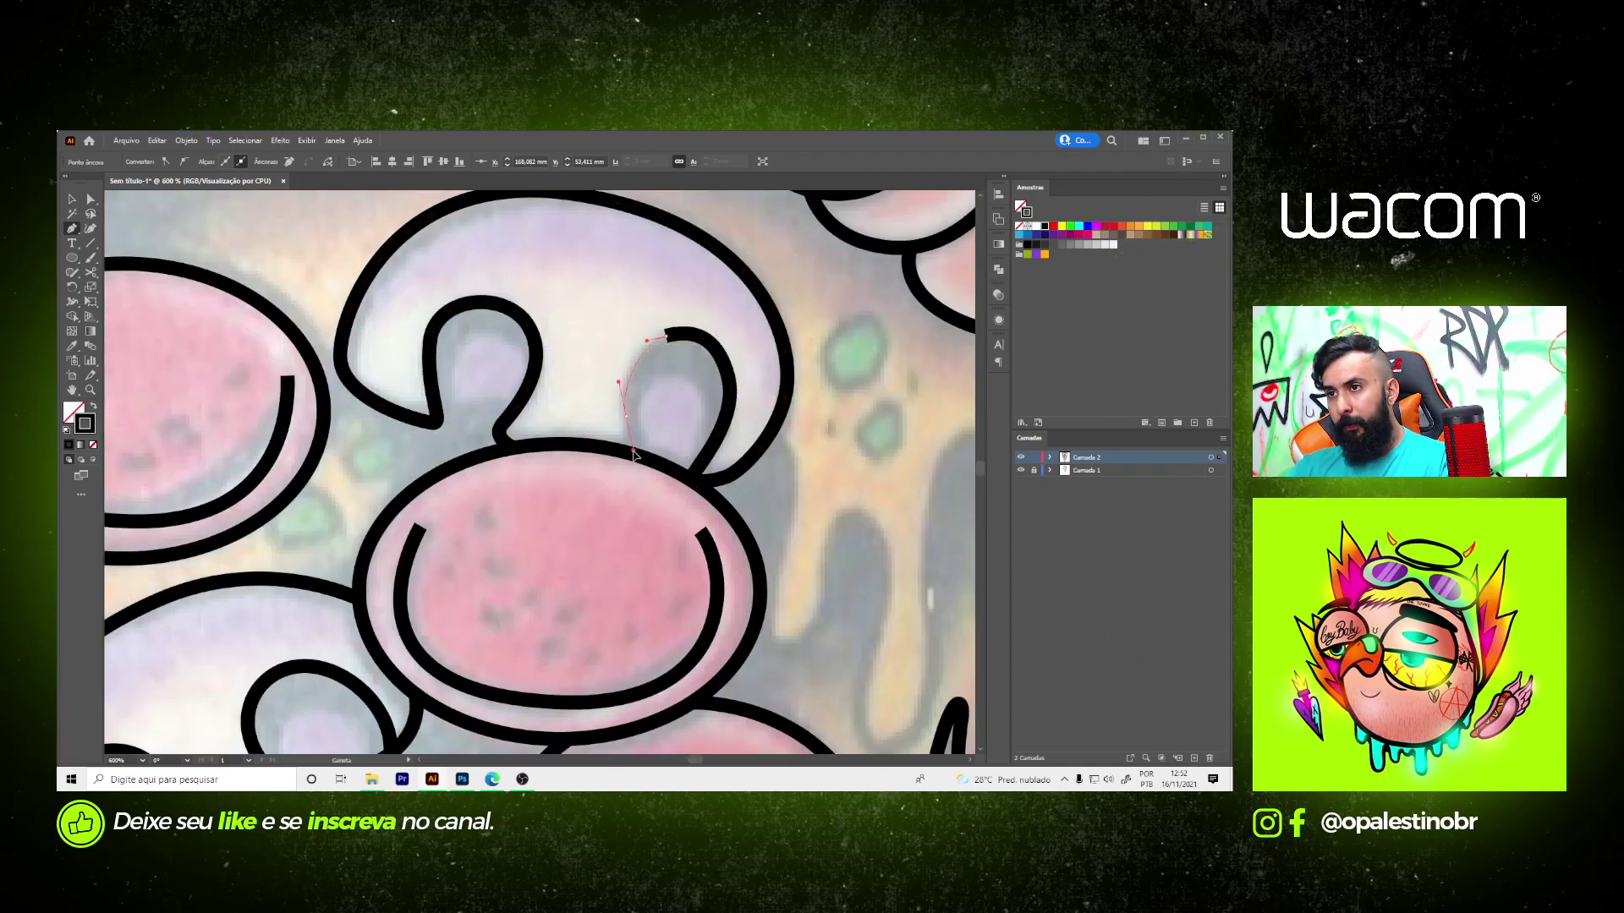
drag(626, 415, 634, 460)
ctrl+click(609, 479)
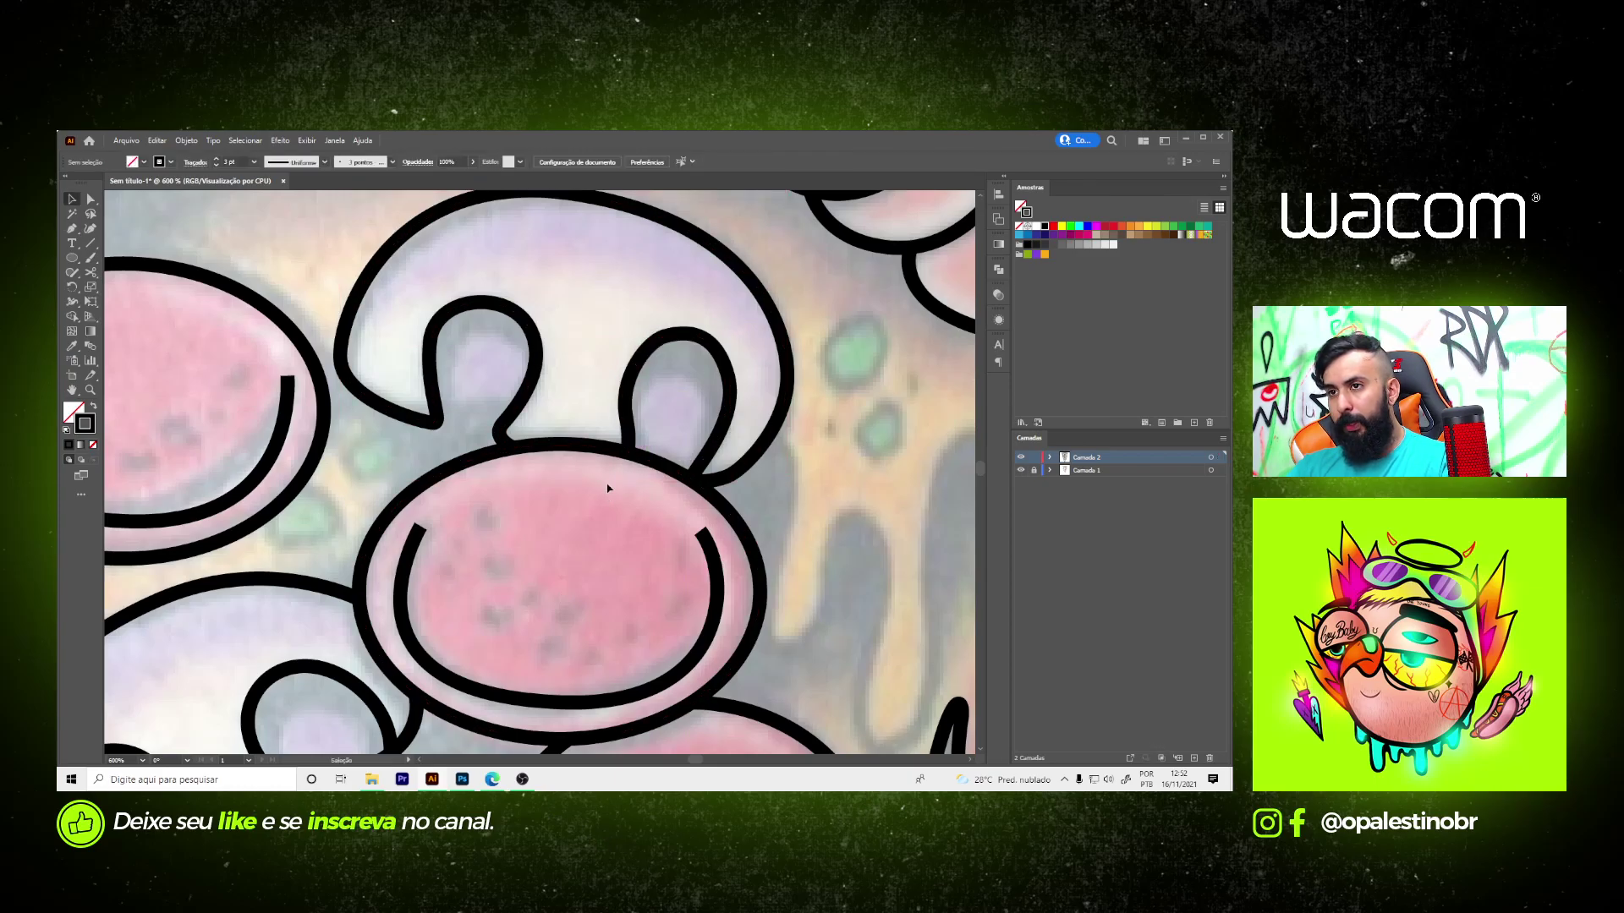
- Add a short three-point stroke joining the mushroom's stem
key(ctrl+1)
scroll(608, 433, up, 3)
scroll(597, 433, up, 3)
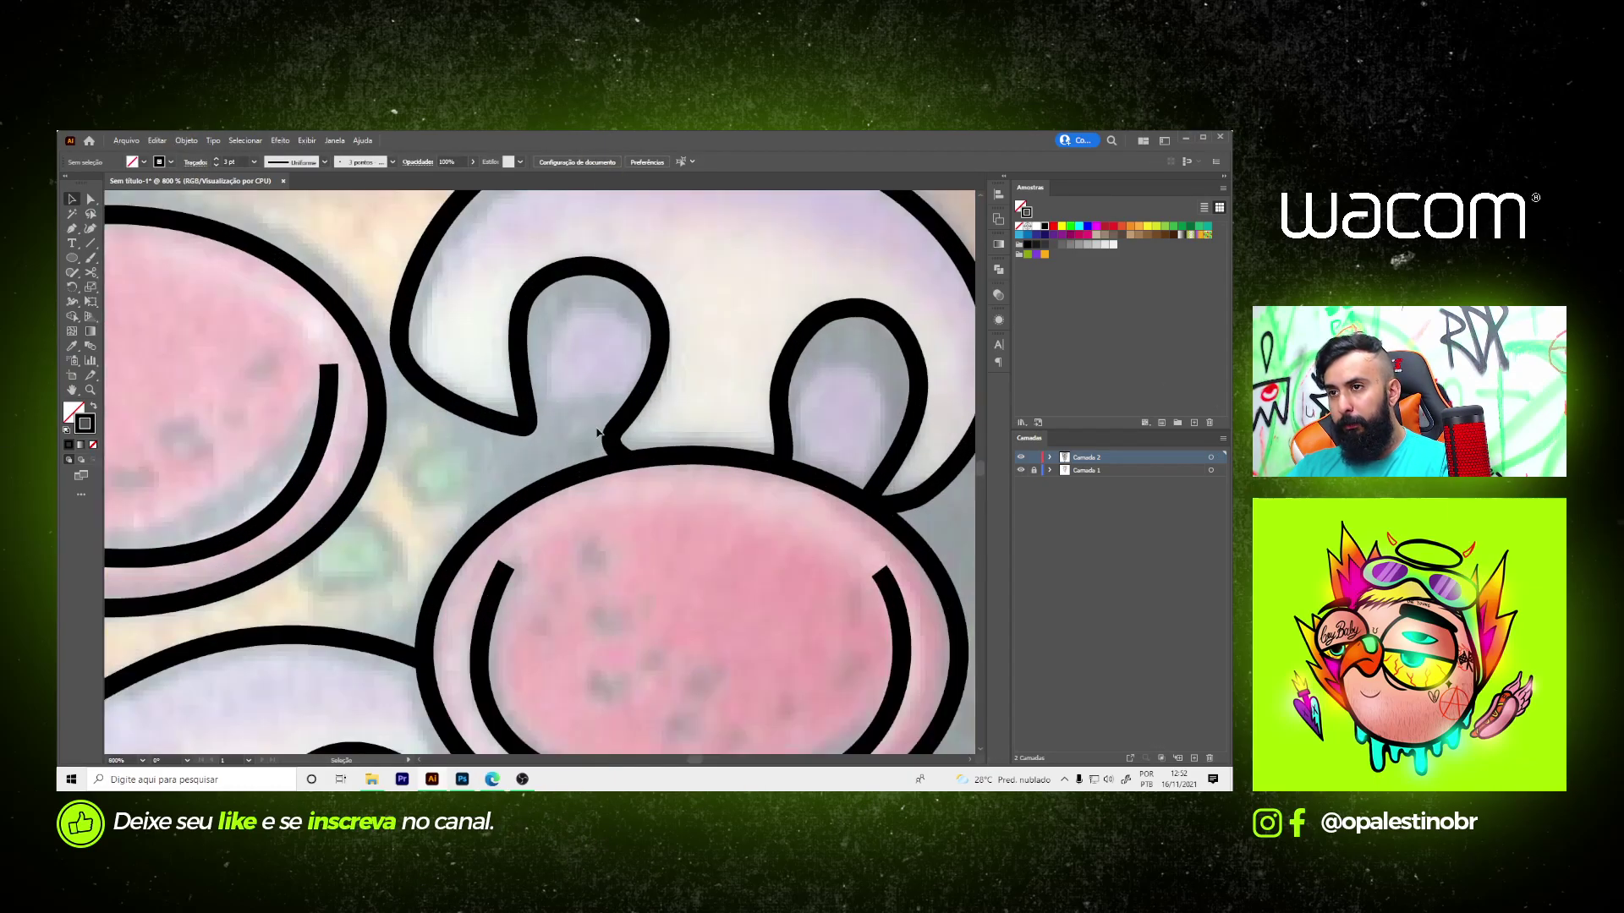
click(525, 389)
click(624, 412)
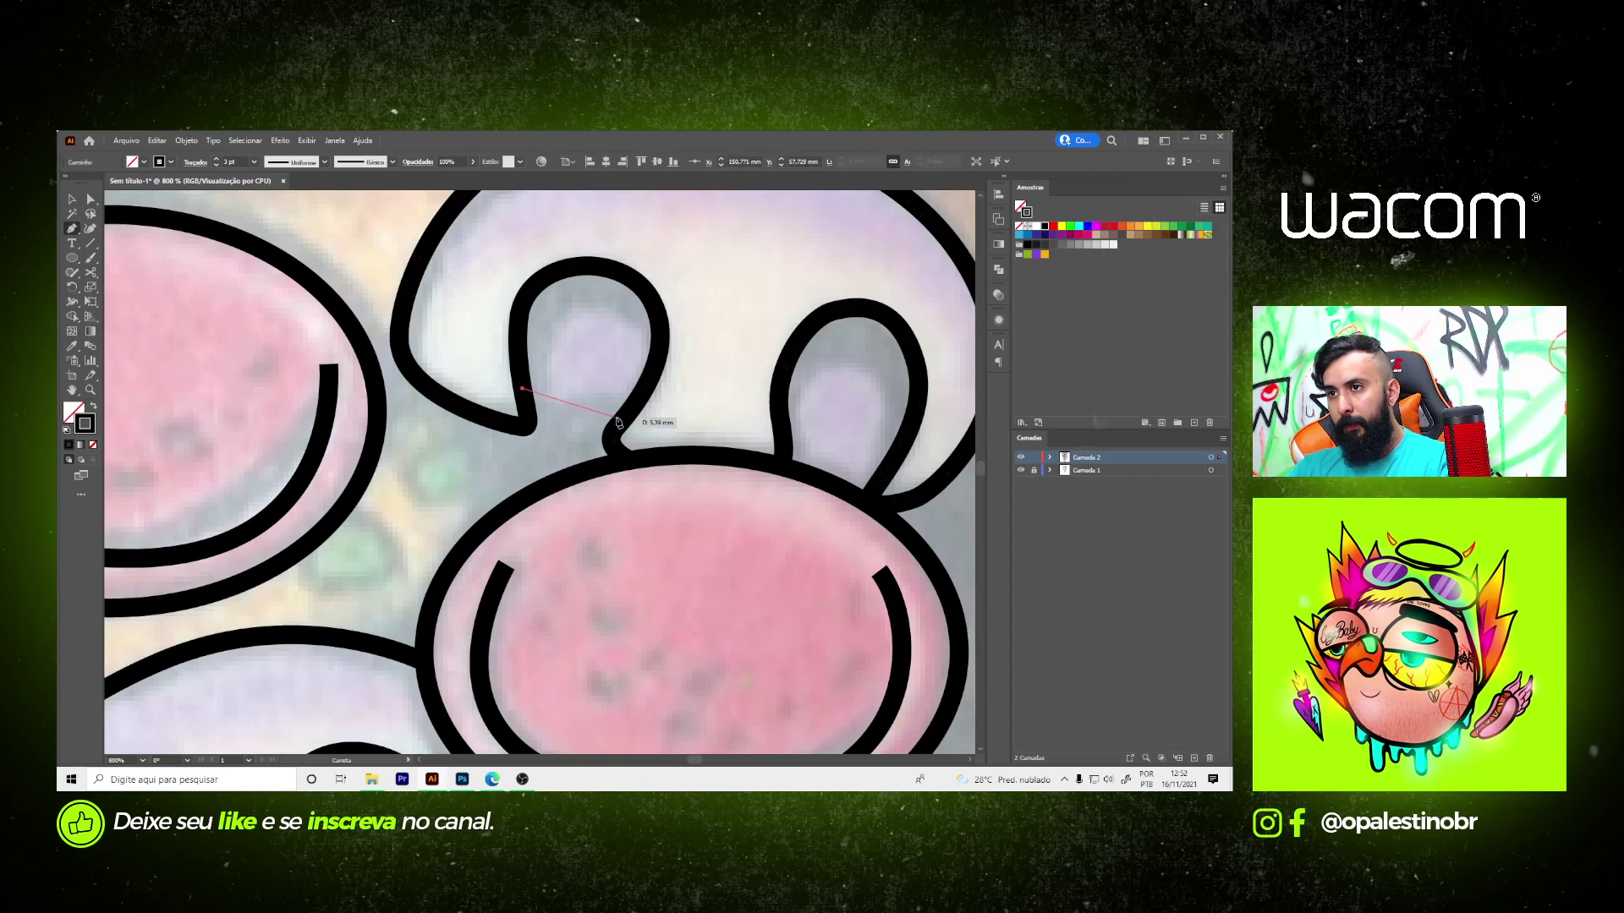
ctrl+click(687, 425)
scroll(687, 425, down, 3)
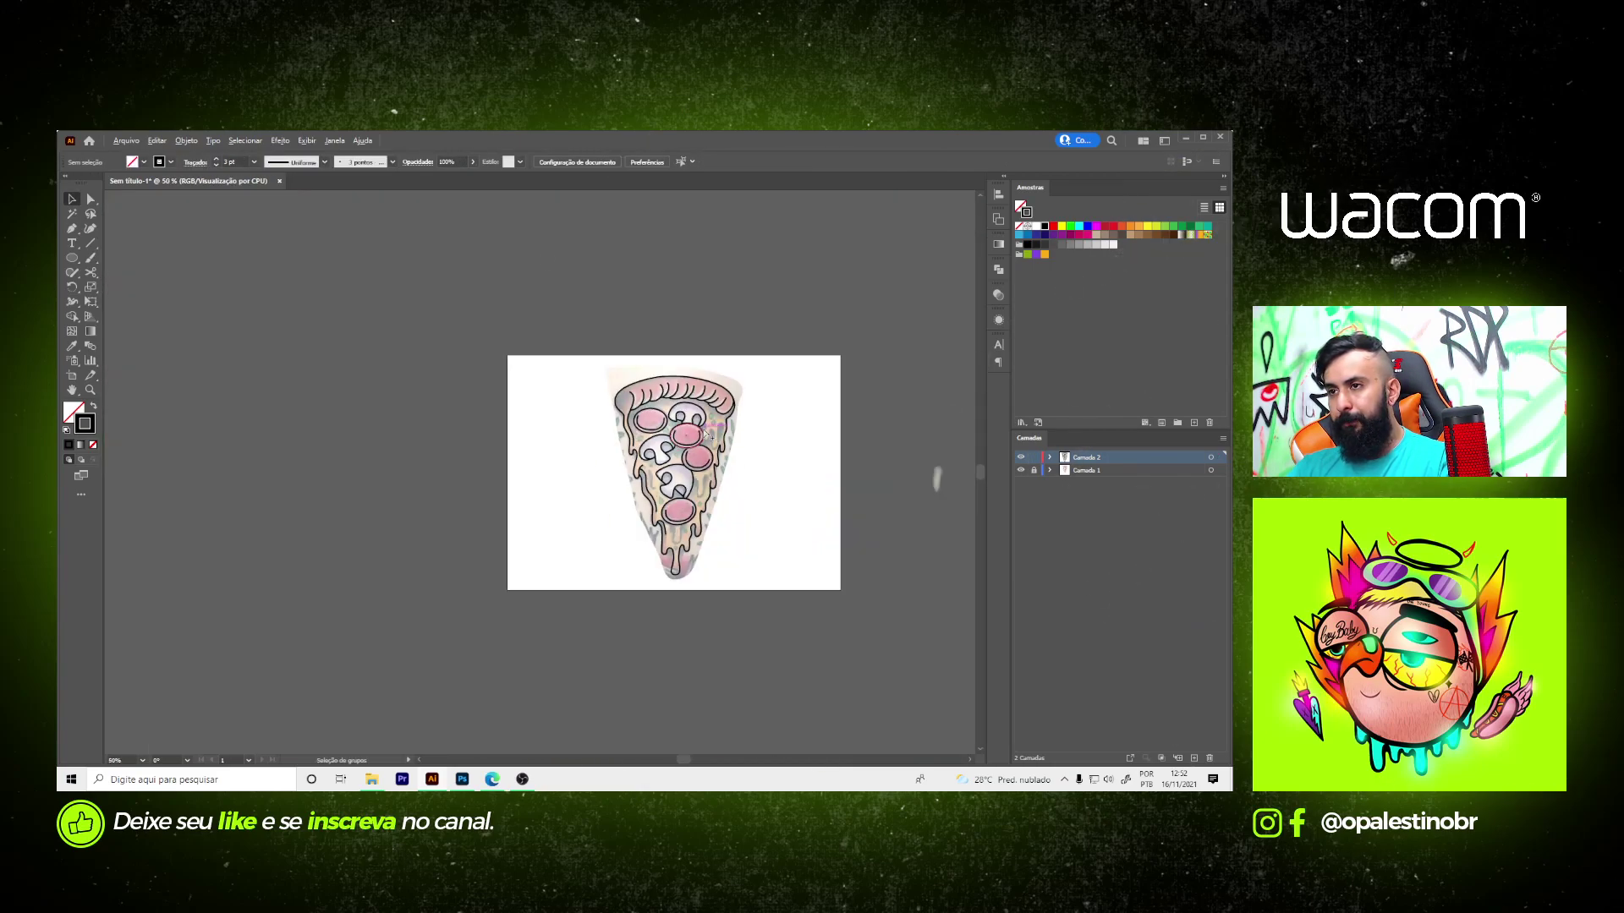
- Hide and reshow the Camada 1 reference photo layer to check the line art
click(1020, 470)
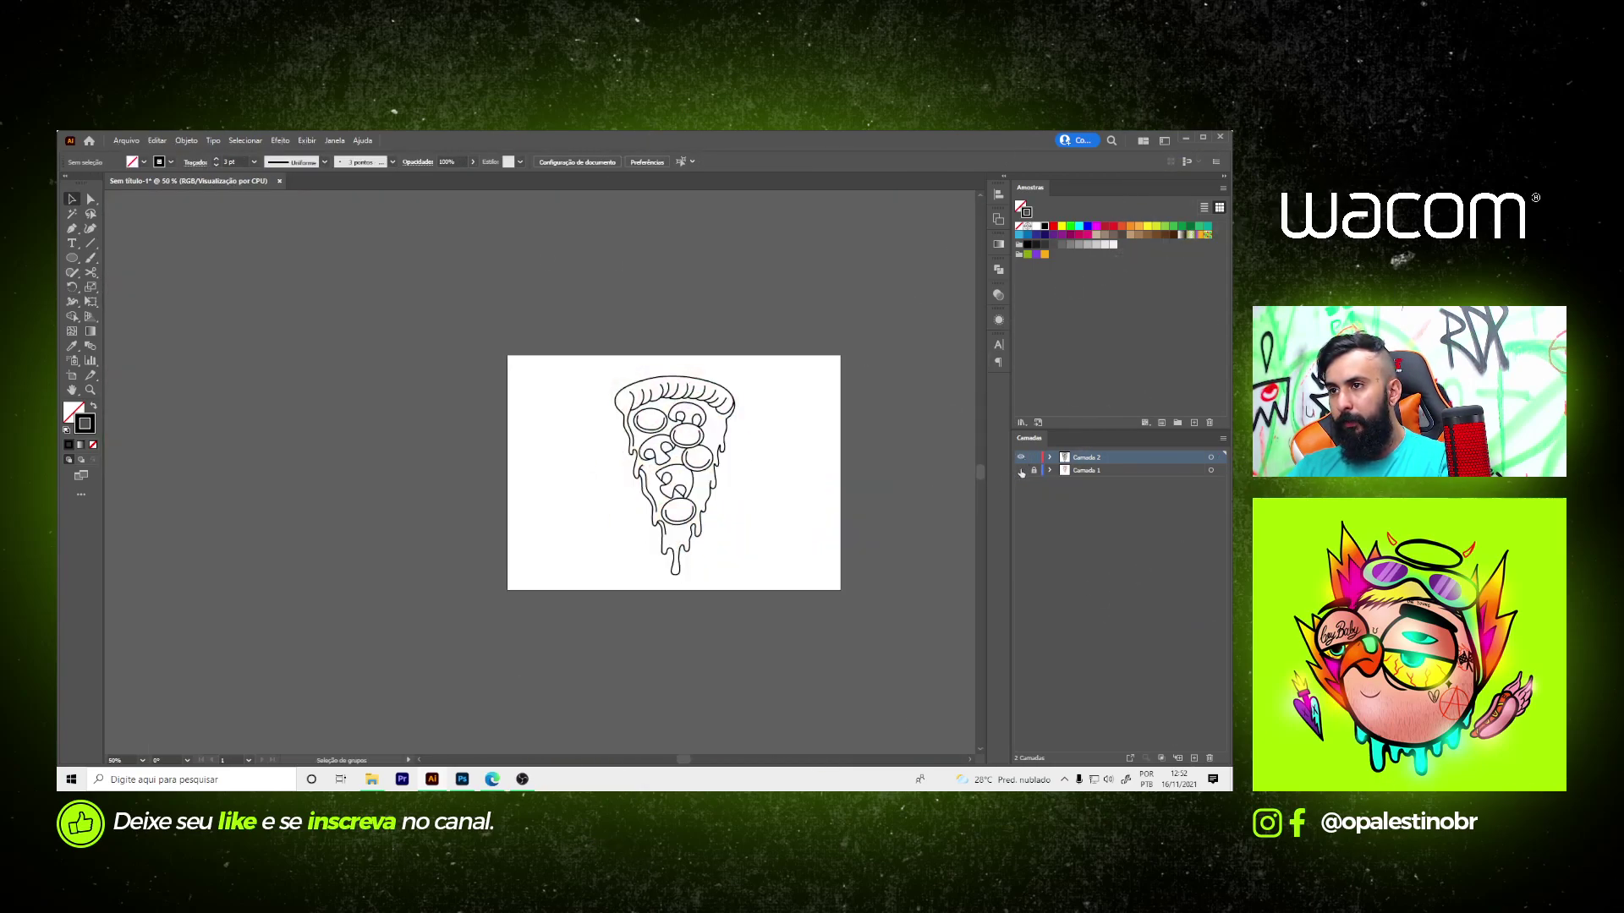
click(1021, 470)
scroll(721, 444, up, 5)
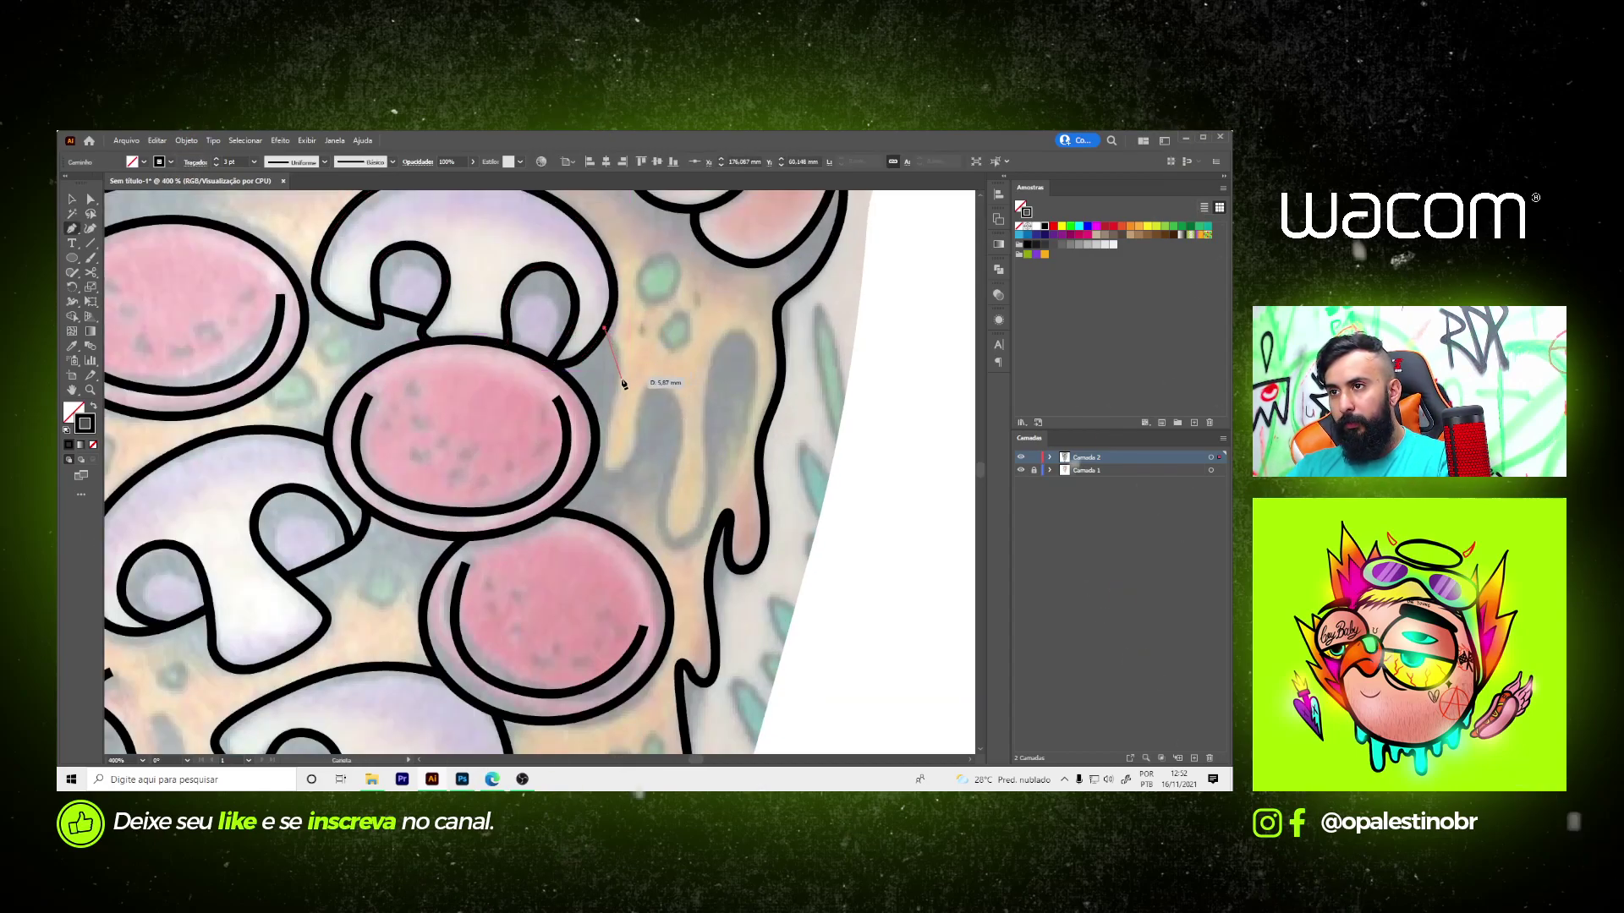
mouse_move(612, 336)
mouse_down()
mouse_move(615, 471)
mouse_move(616, 376)
mouse_up()
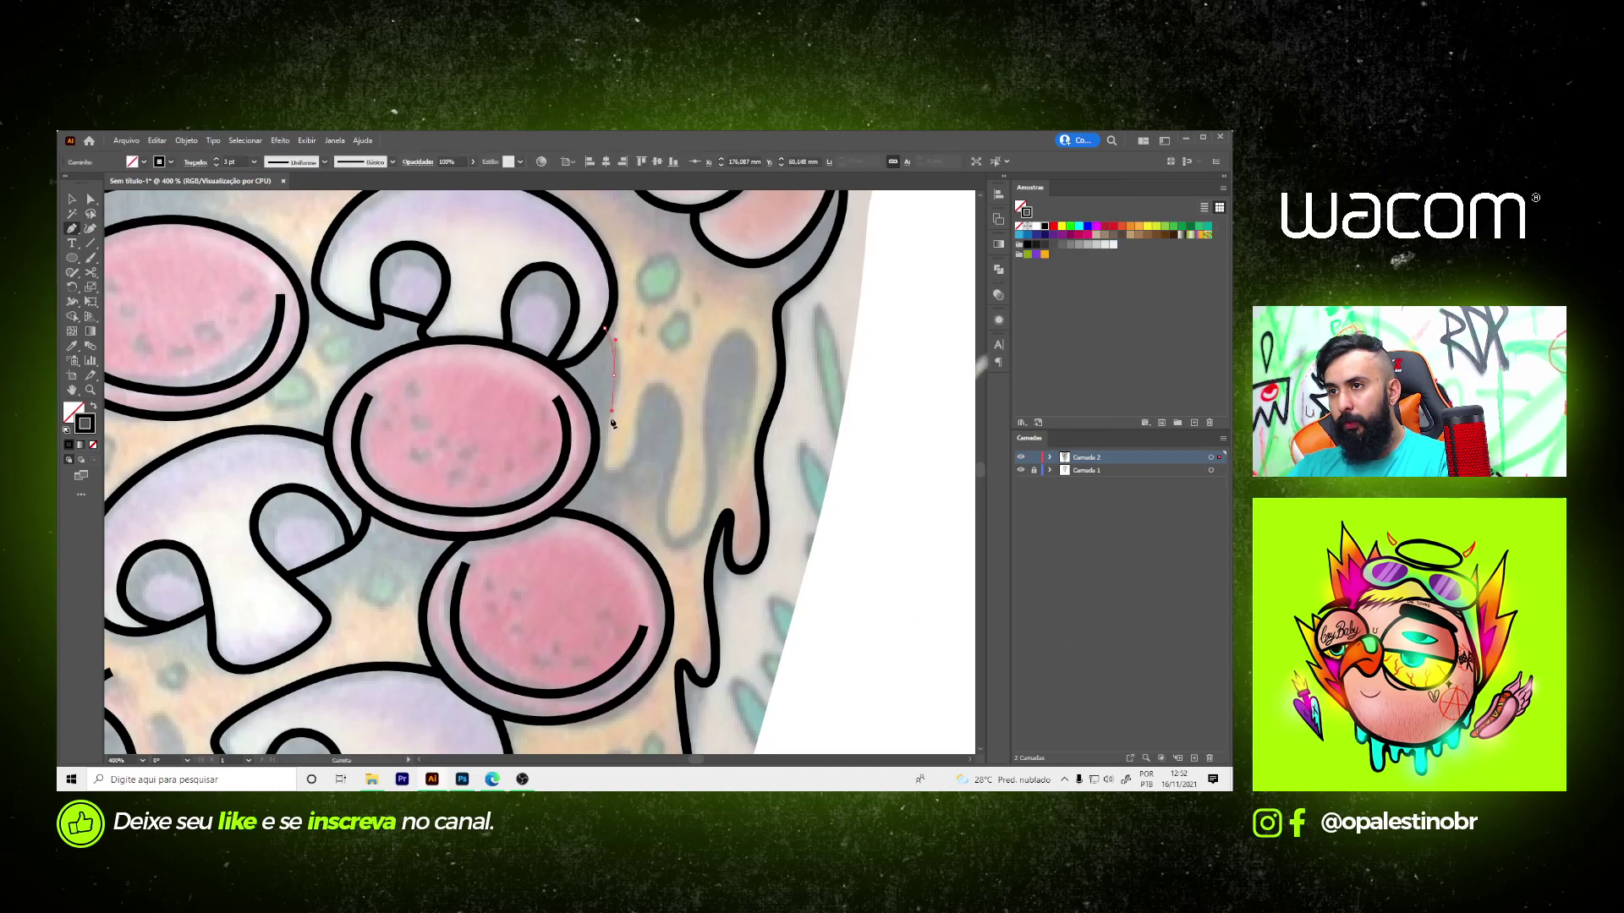
key(ctrl+1)
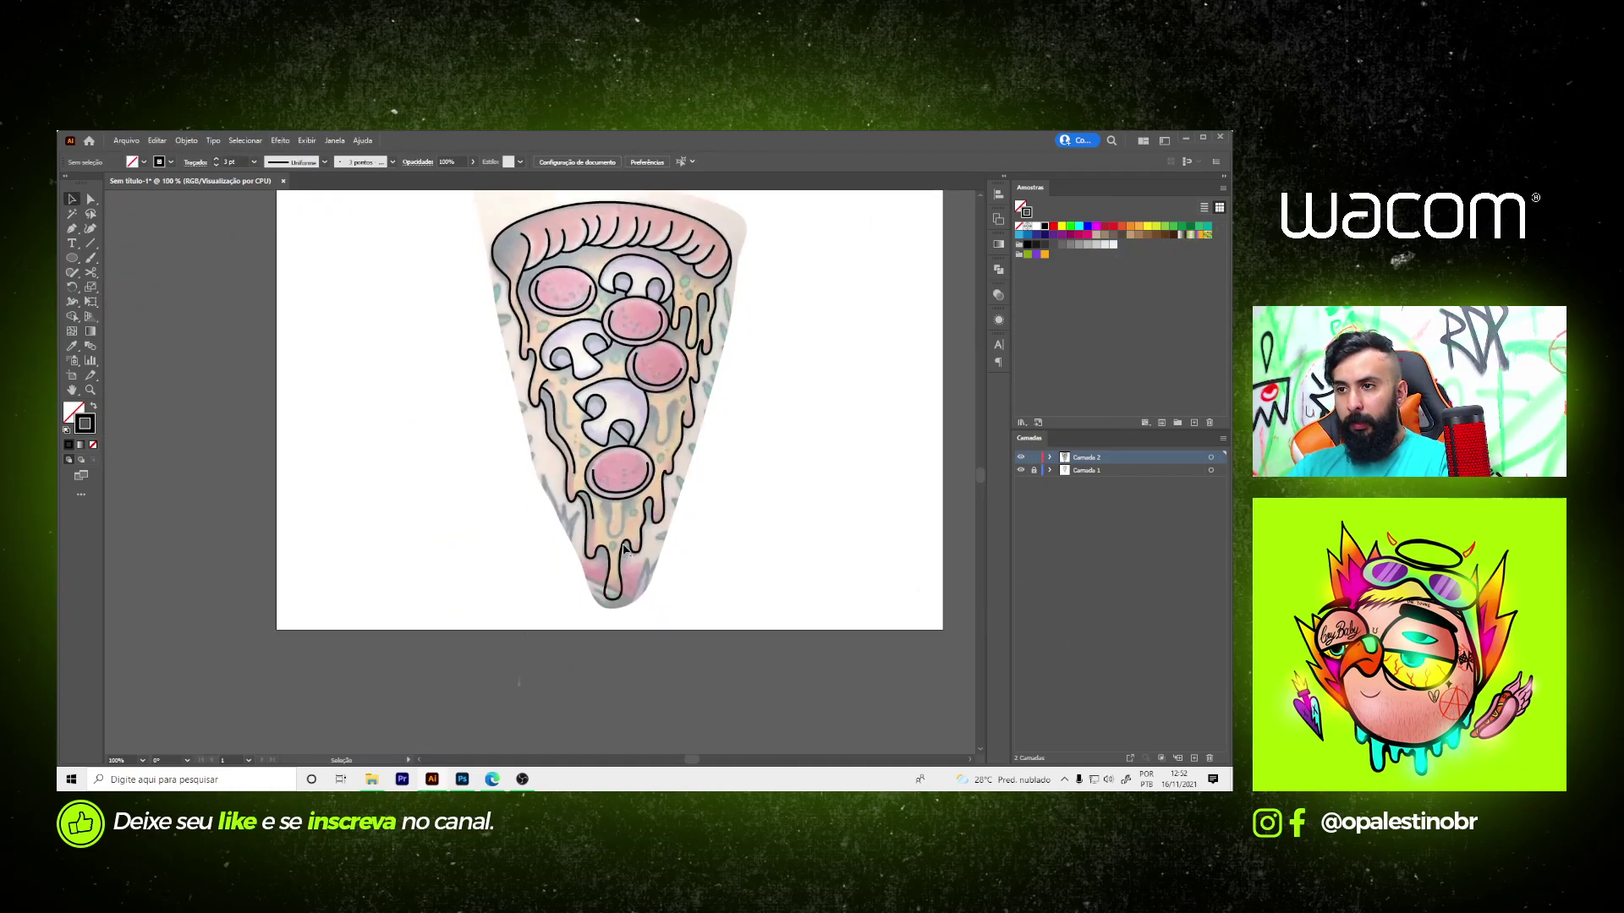
- Draw a rounded drip line beneath the bottom pepperoni, then begin outlining a green speck
key(ctrl+plus)
key(ctrl+plus)
key(ctrl+plus)
key(ctrl+plus)
key(p)
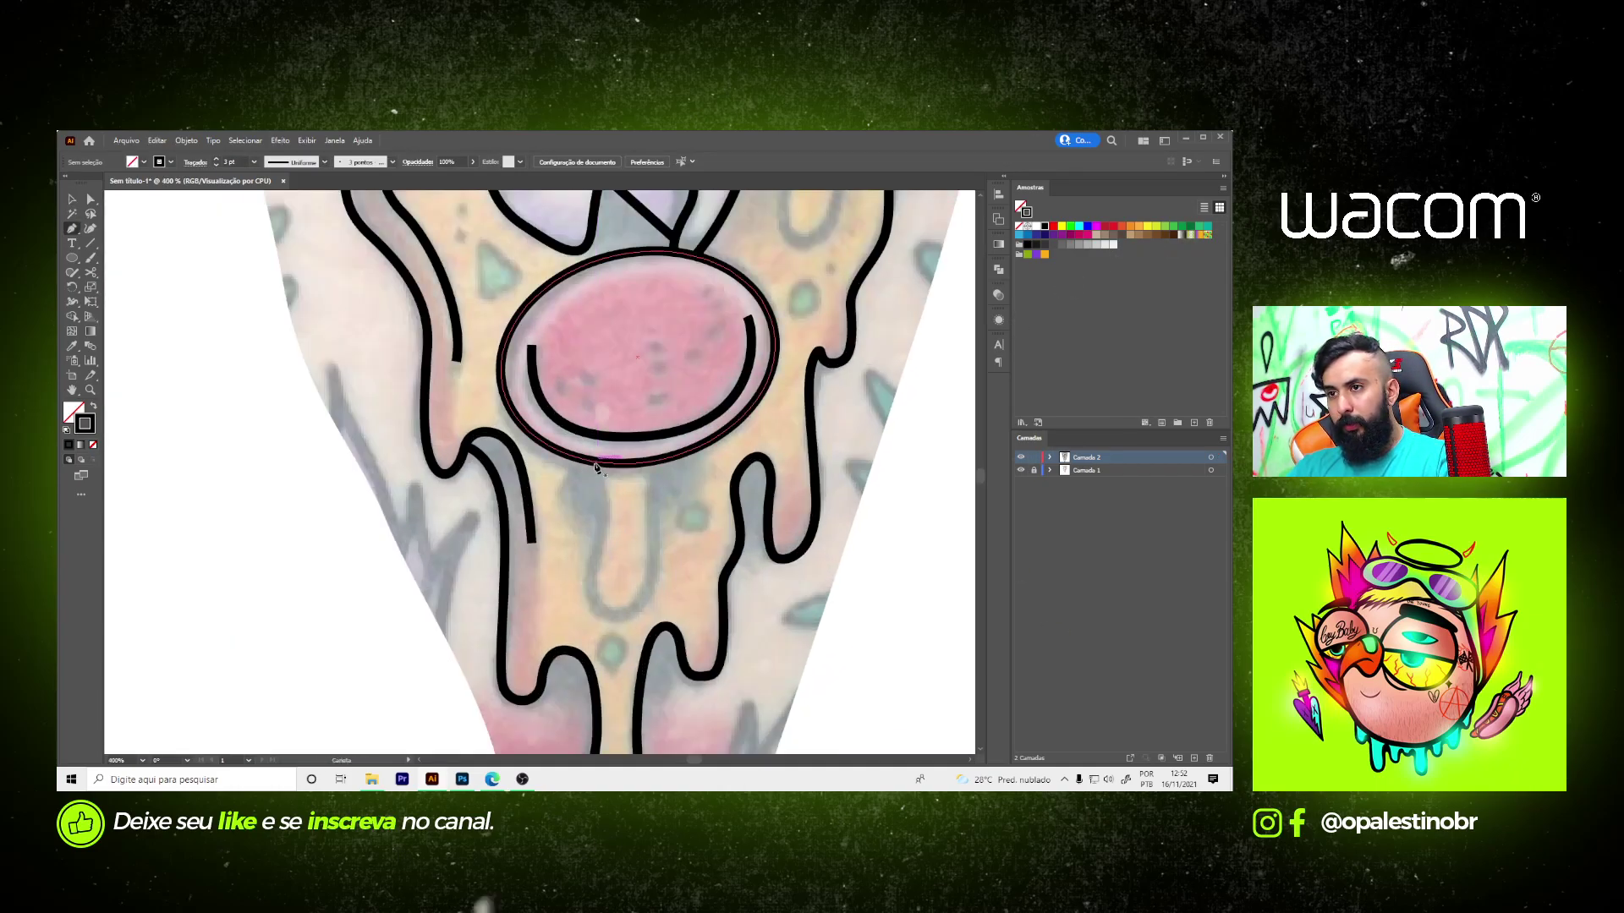
click(595, 463)
click(598, 531)
drag(627, 611, 668, 606)
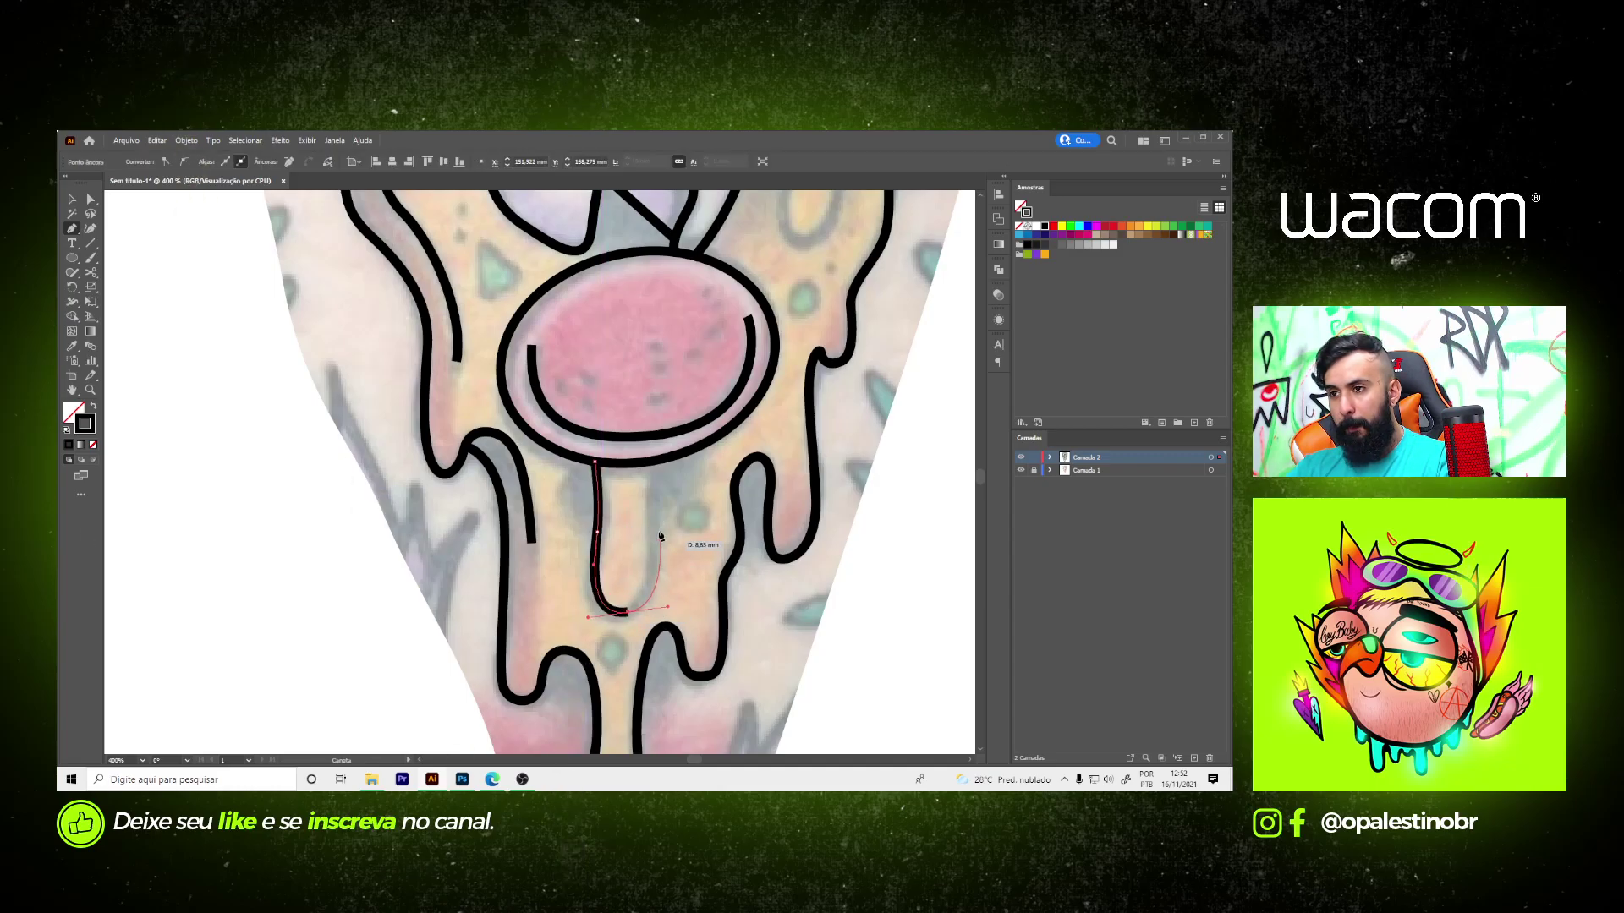
key(ctrl+1)
key(ctrl+plus)
key(ctrl+plus)
key(ctrl+plus)
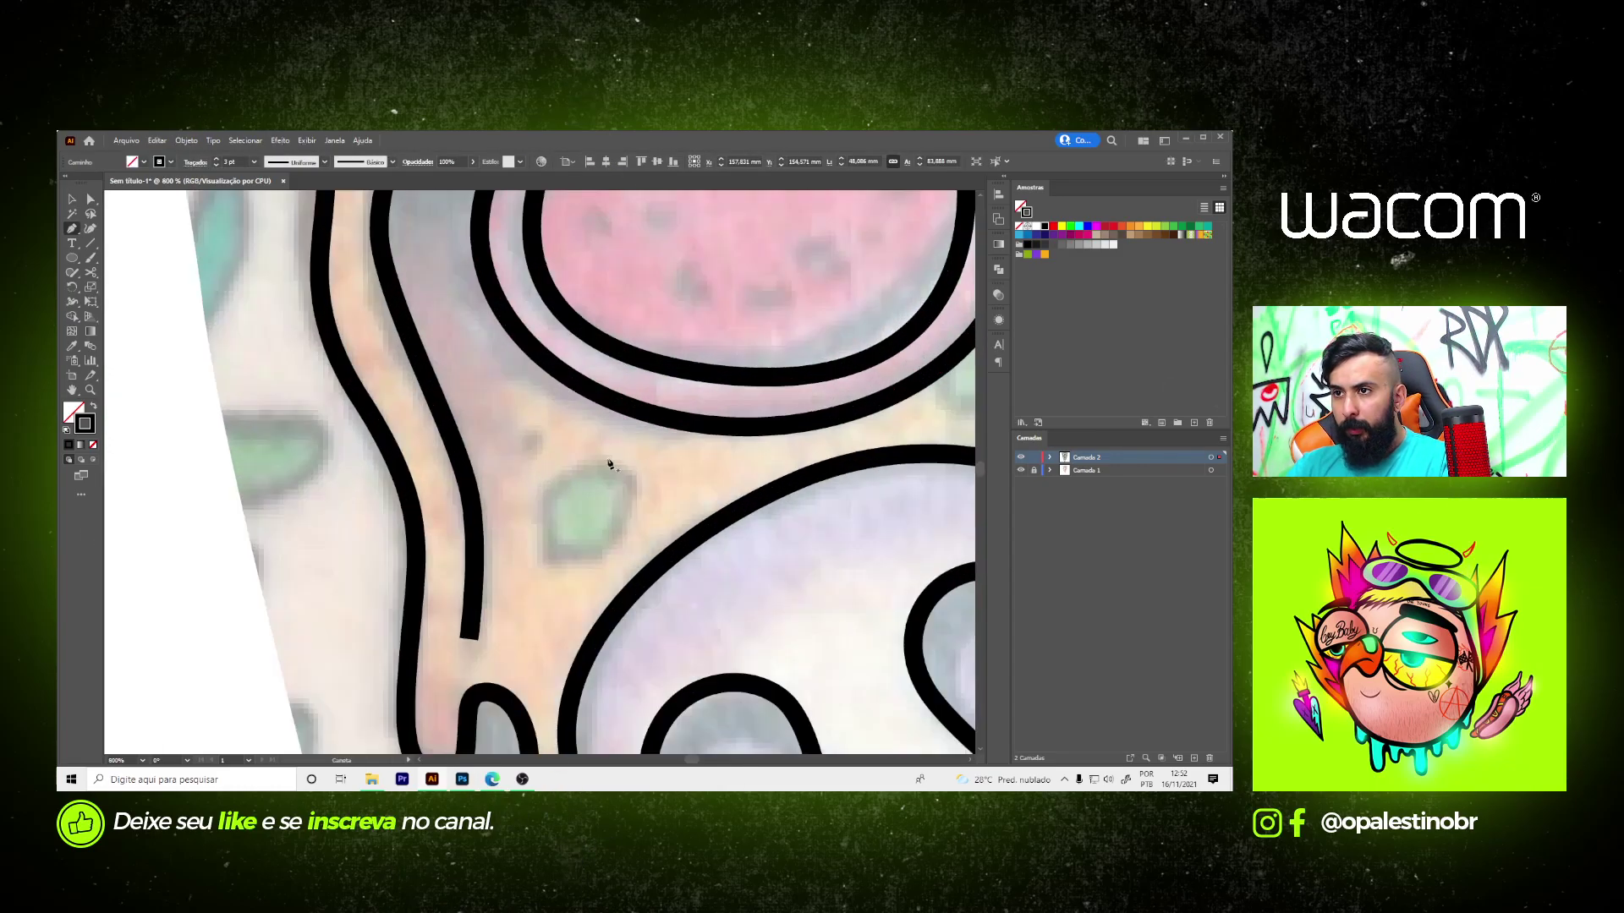
click(598, 467)
- Close the loop around the first green speck and give it a thinner stroke
mouse_move(548, 513)
mouse_down()
mouse_move(552, 534)
mouse_move(607, 548)
mouse_up()
drag(630, 503, 639, 480)
click(598, 468)
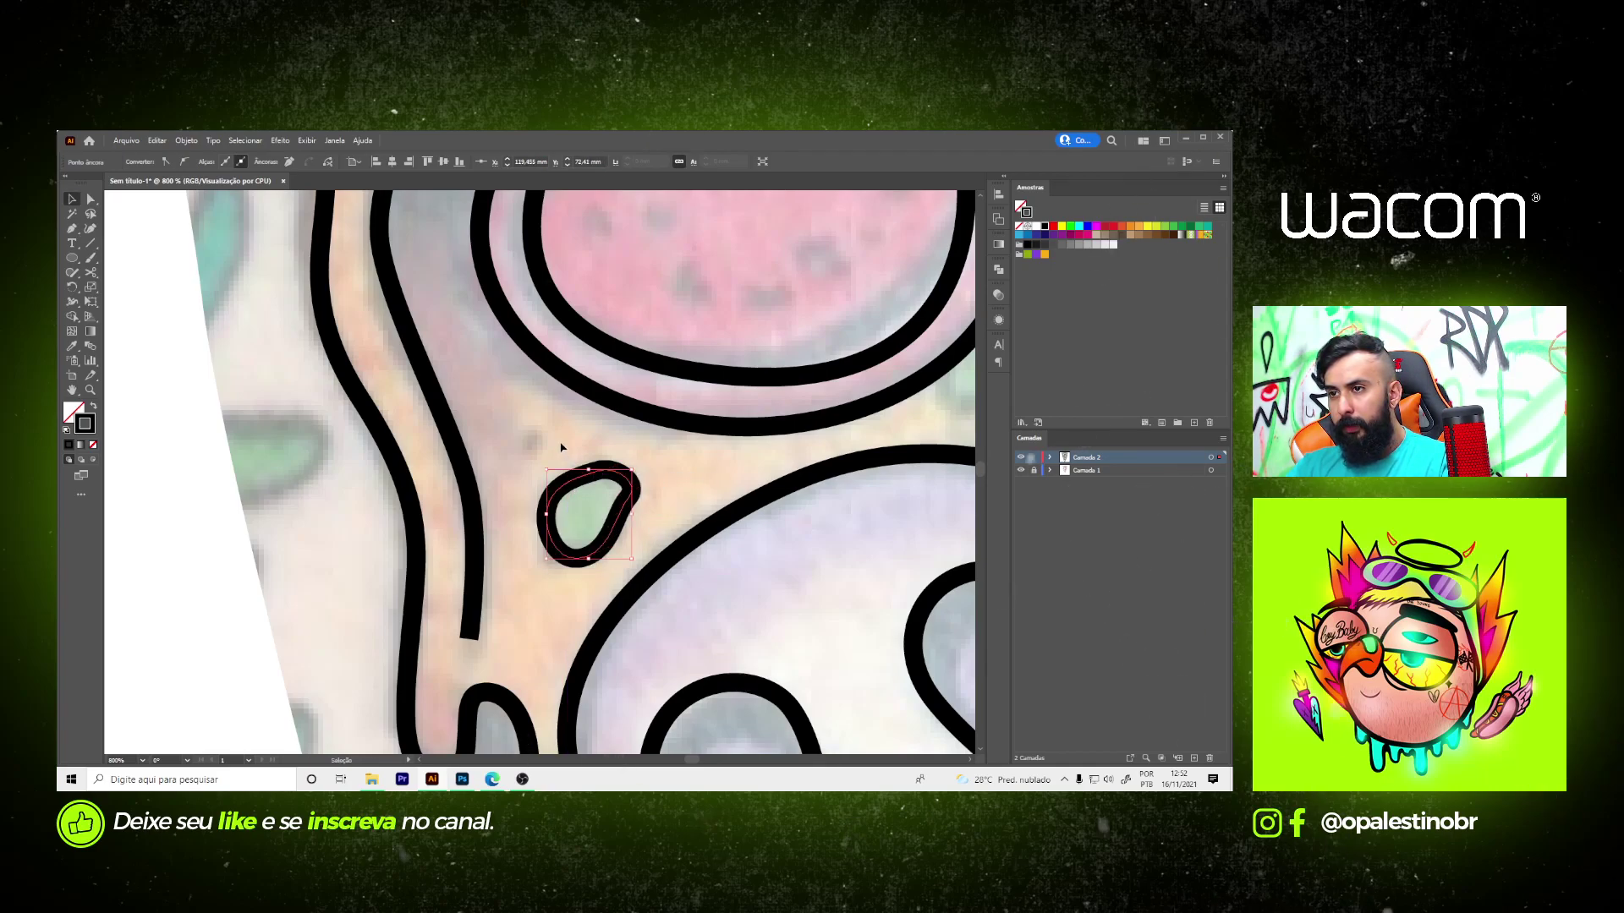
key(v)
click(216, 165)
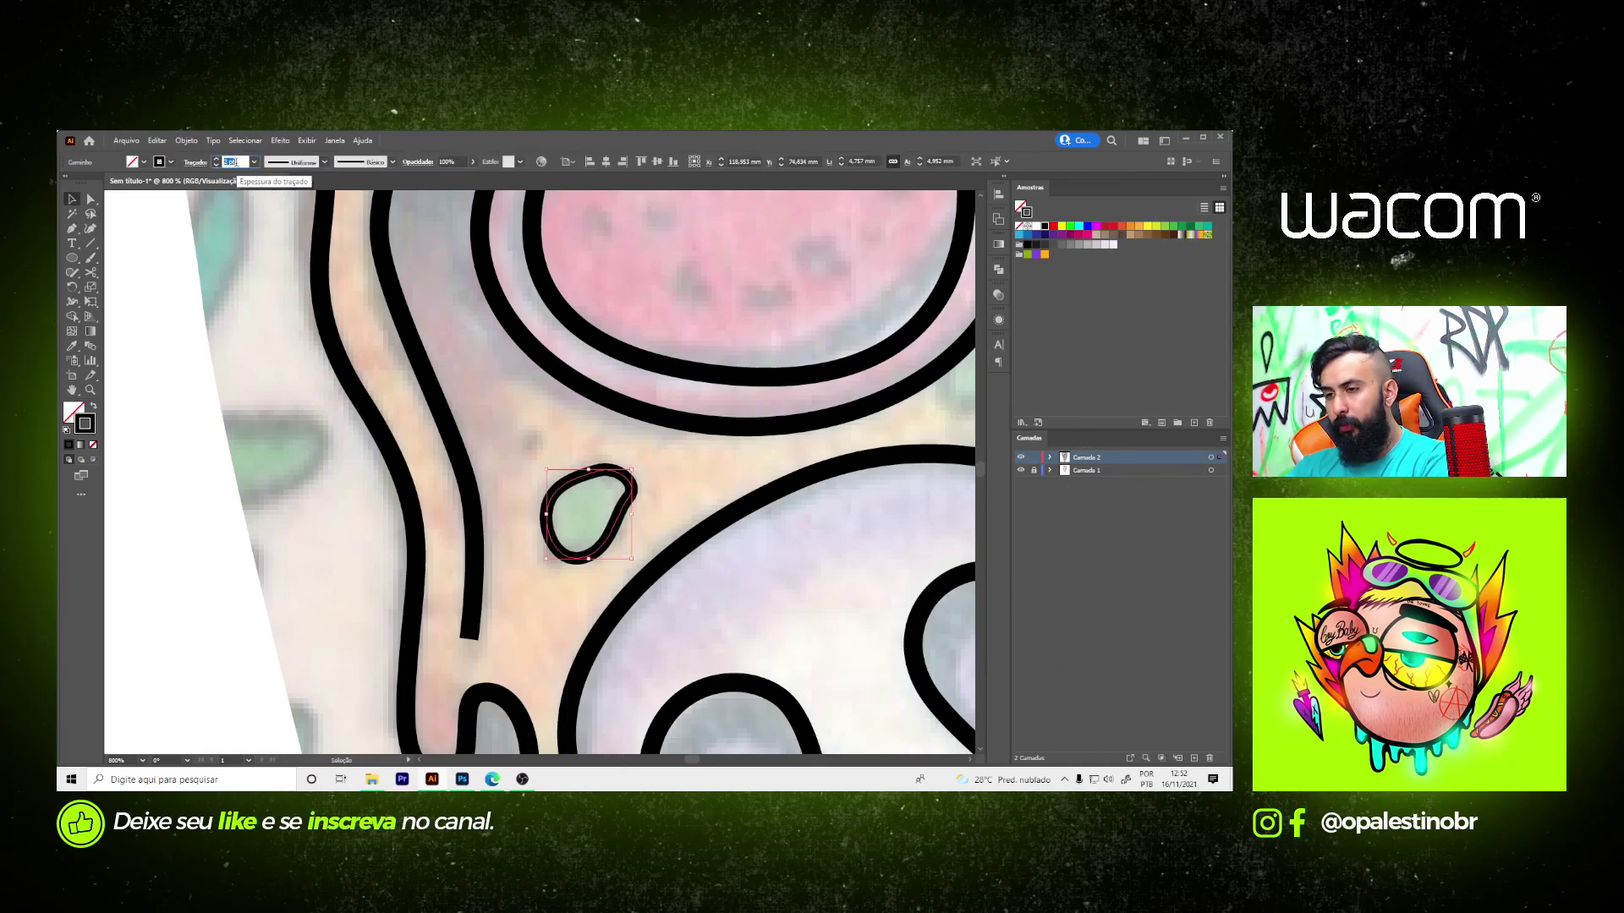
click(697, 490)
scroll(696, 489, down, 5)
scroll(624, 452, up, 8)
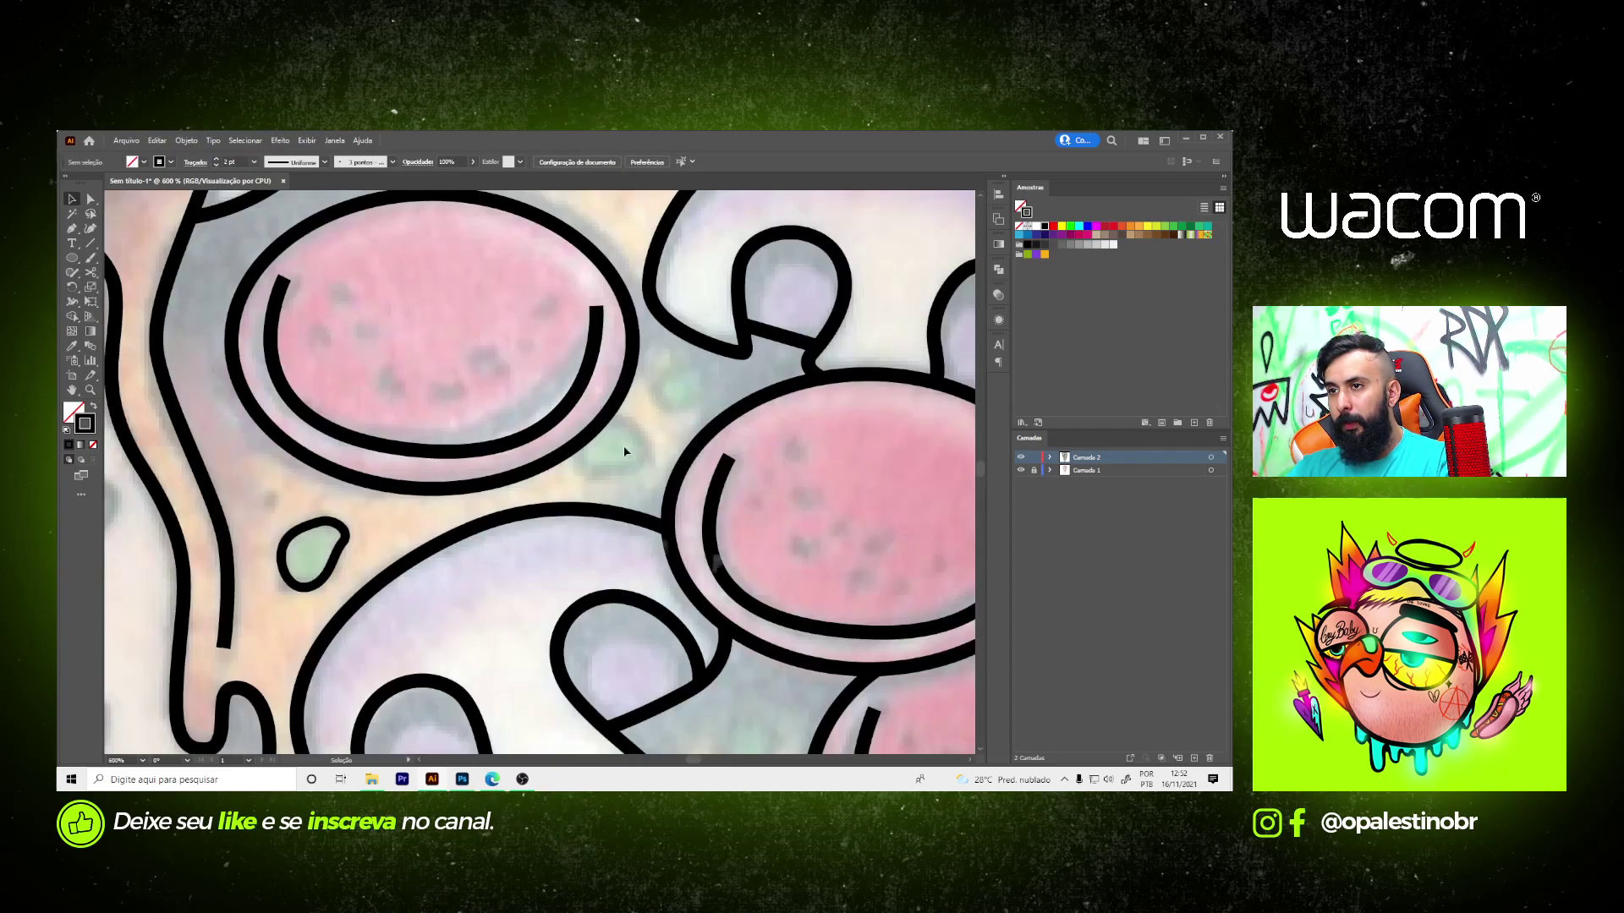
- Outline another green speck with a closed oval path
key(p)
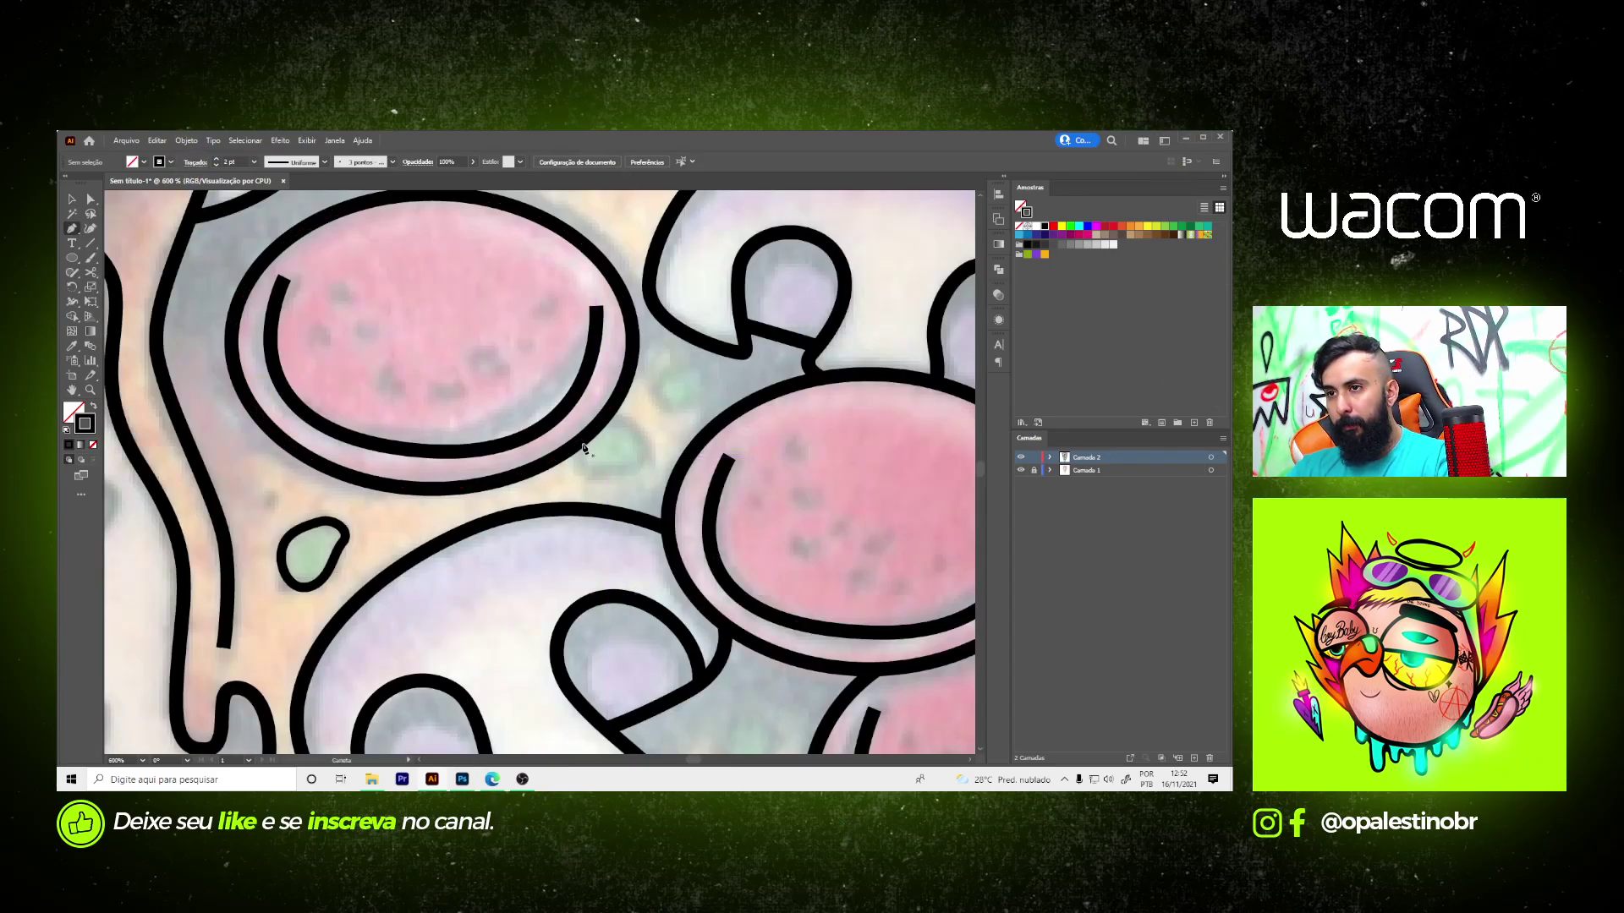
scroll(582, 448, up, 2)
click(581, 433)
drag(592, 484, 654, 473)
drag(673, 463, 686, 427)
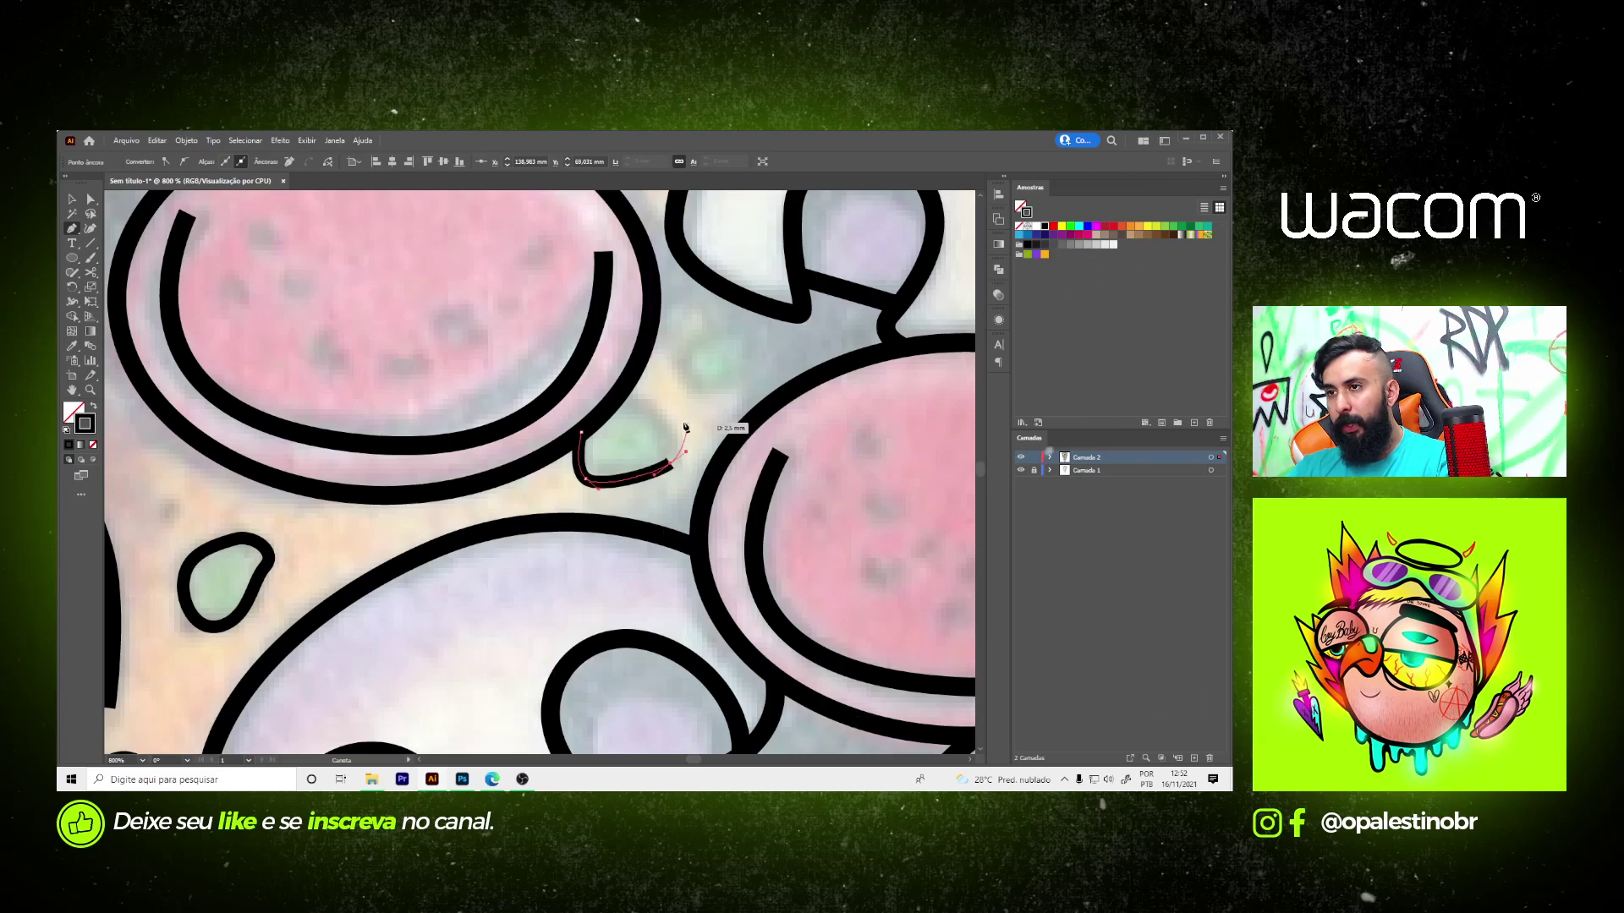
click(619, 392)
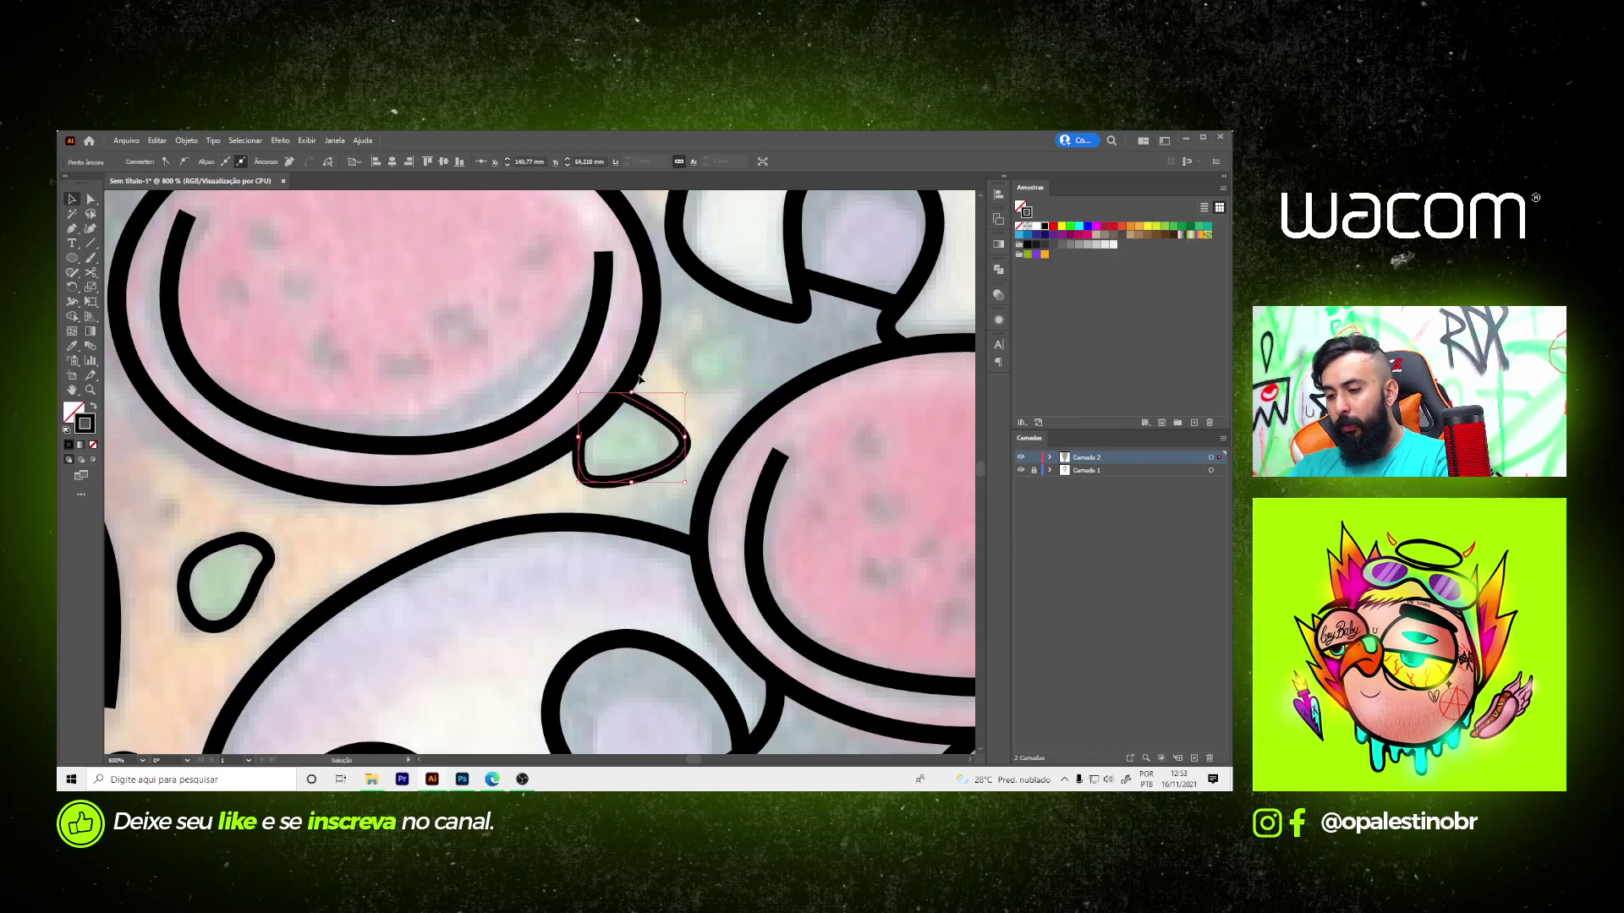
mouse_move(719, 330)
mouse_down()
mouse_move(689, 345)
mouse_move(727, 394)
mouse_move(744, 338)
mouse_up()
click(715, 330)
click(783, 353)
scroll(580, 387, down, 3)
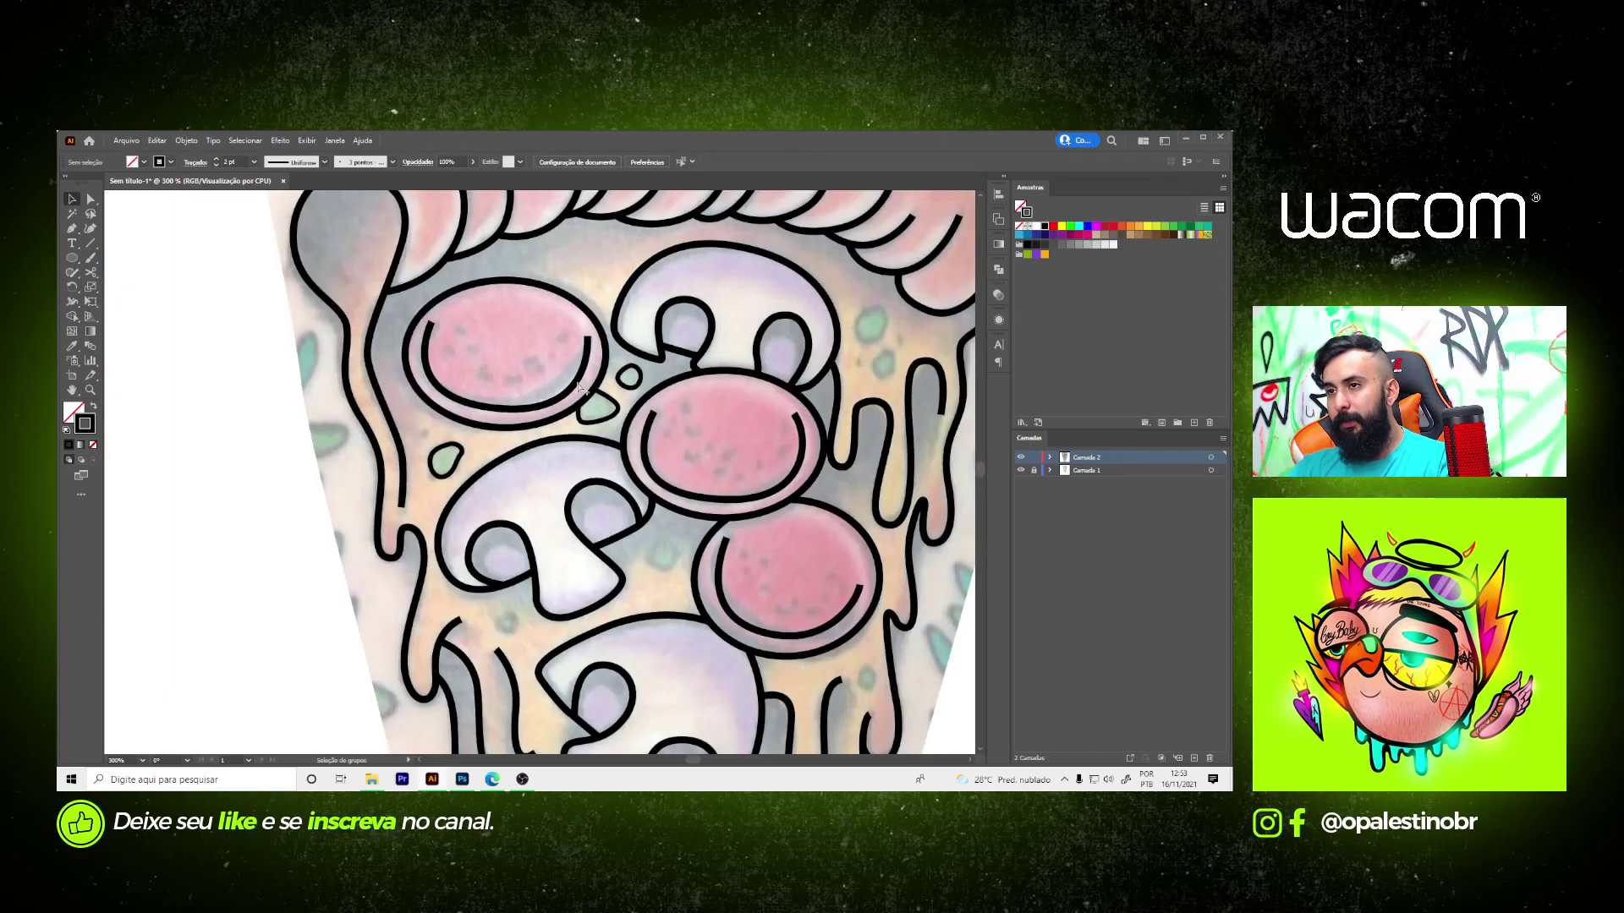
scroll(559, 392, down, 2)
scroll(782, 330, up, 5)
- Draw closed outlines around two more green specks, including a small blob
key(p)
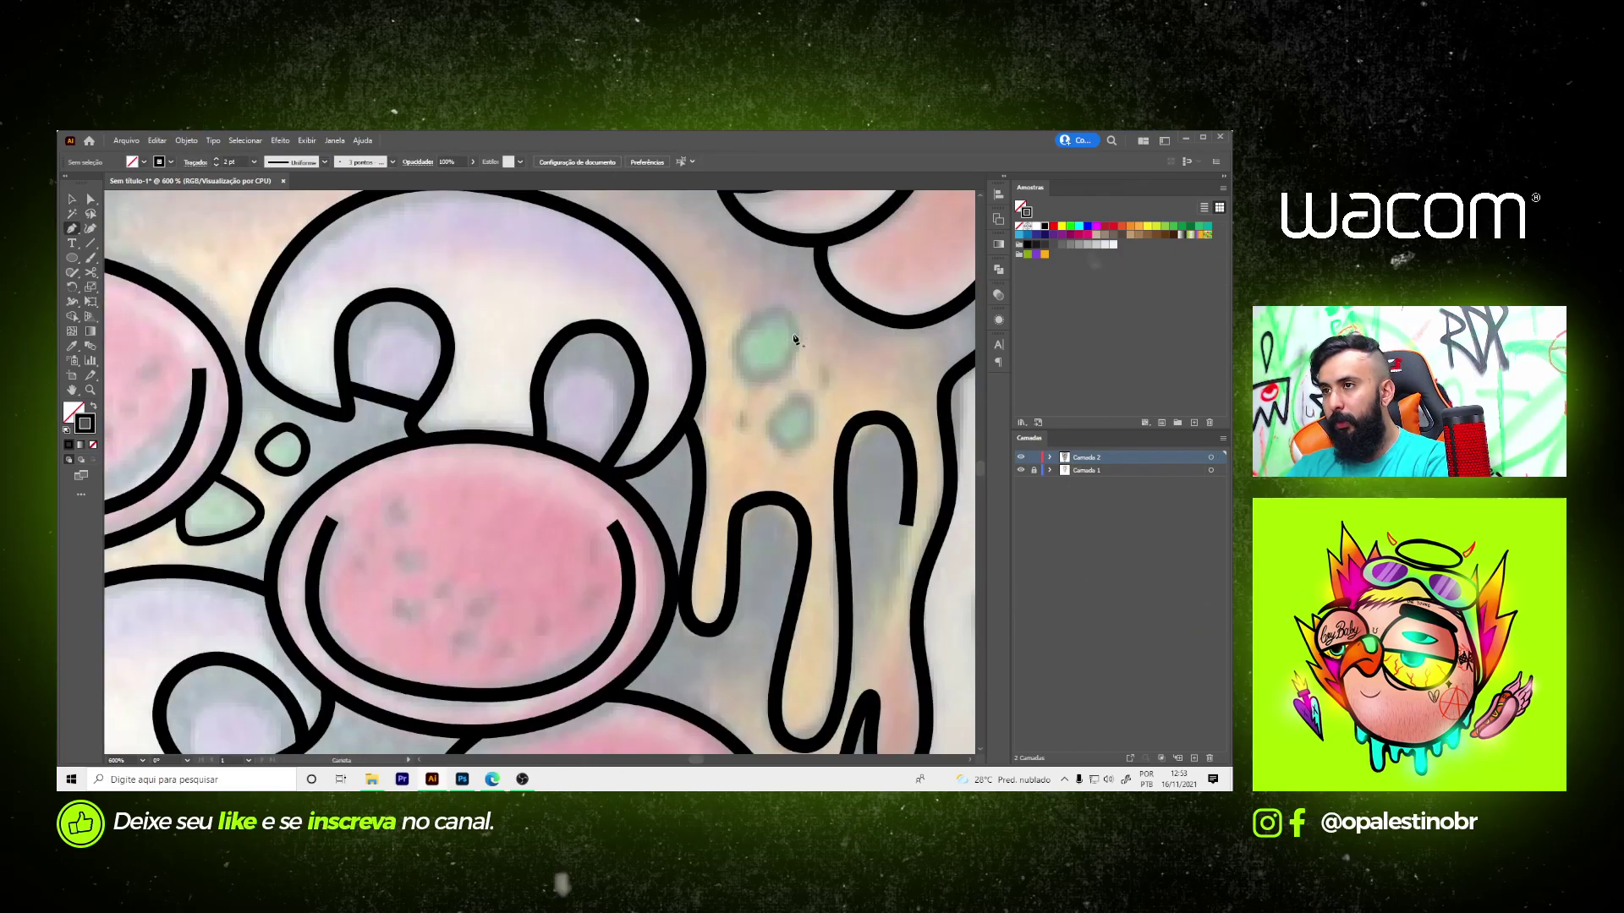
drag(772, 301, 751, 322)
drag(735, 390, 766, 403)
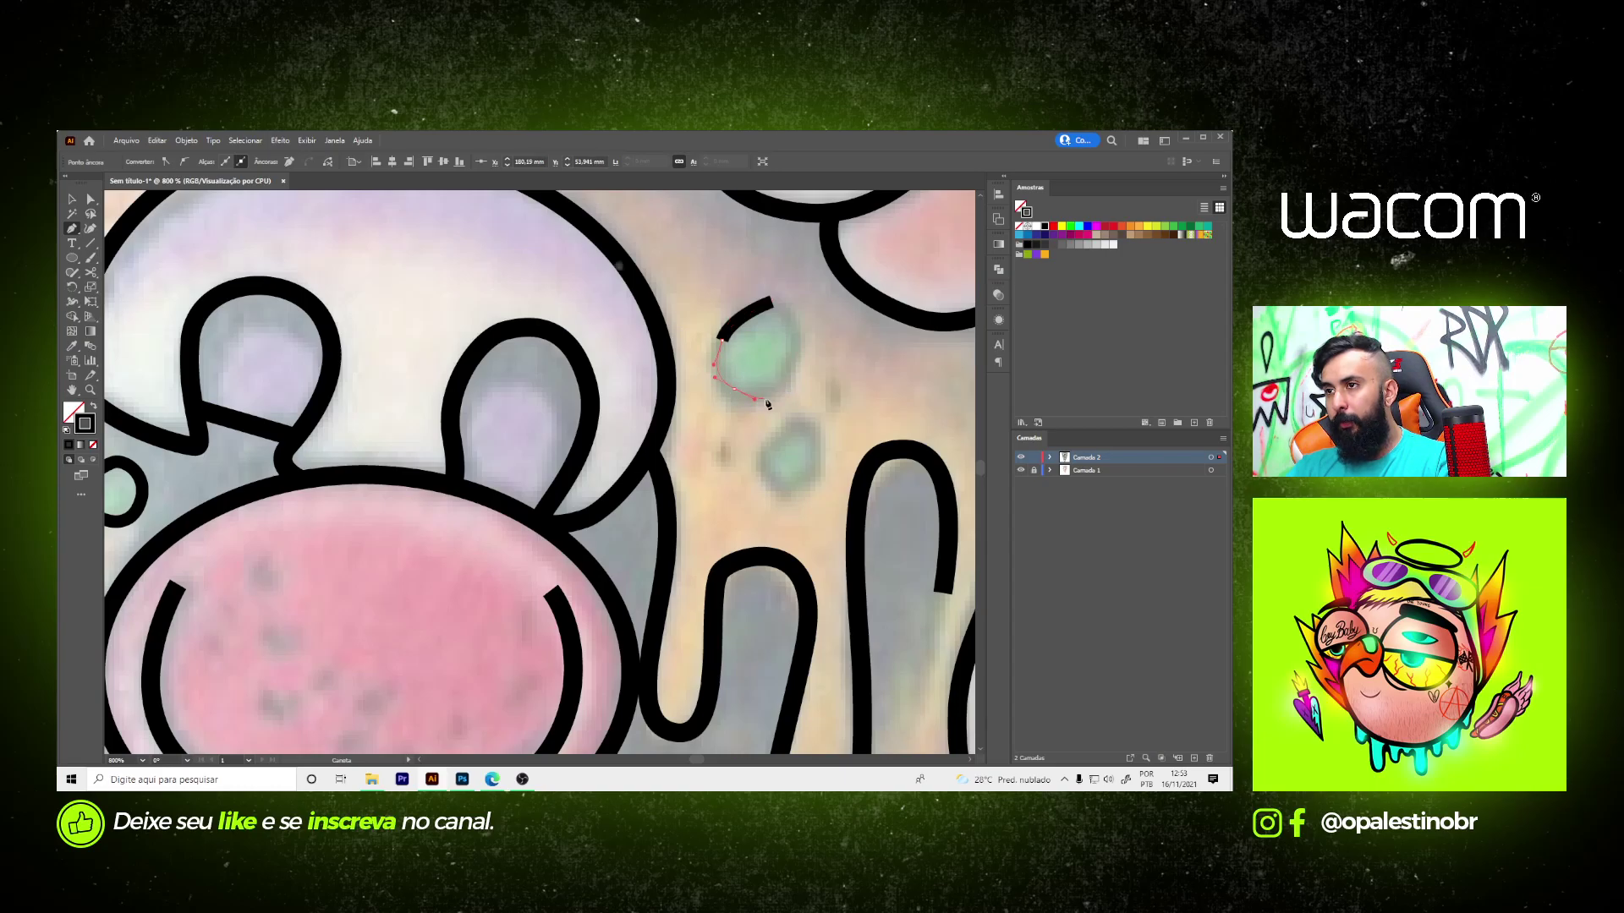
click(772, 304)
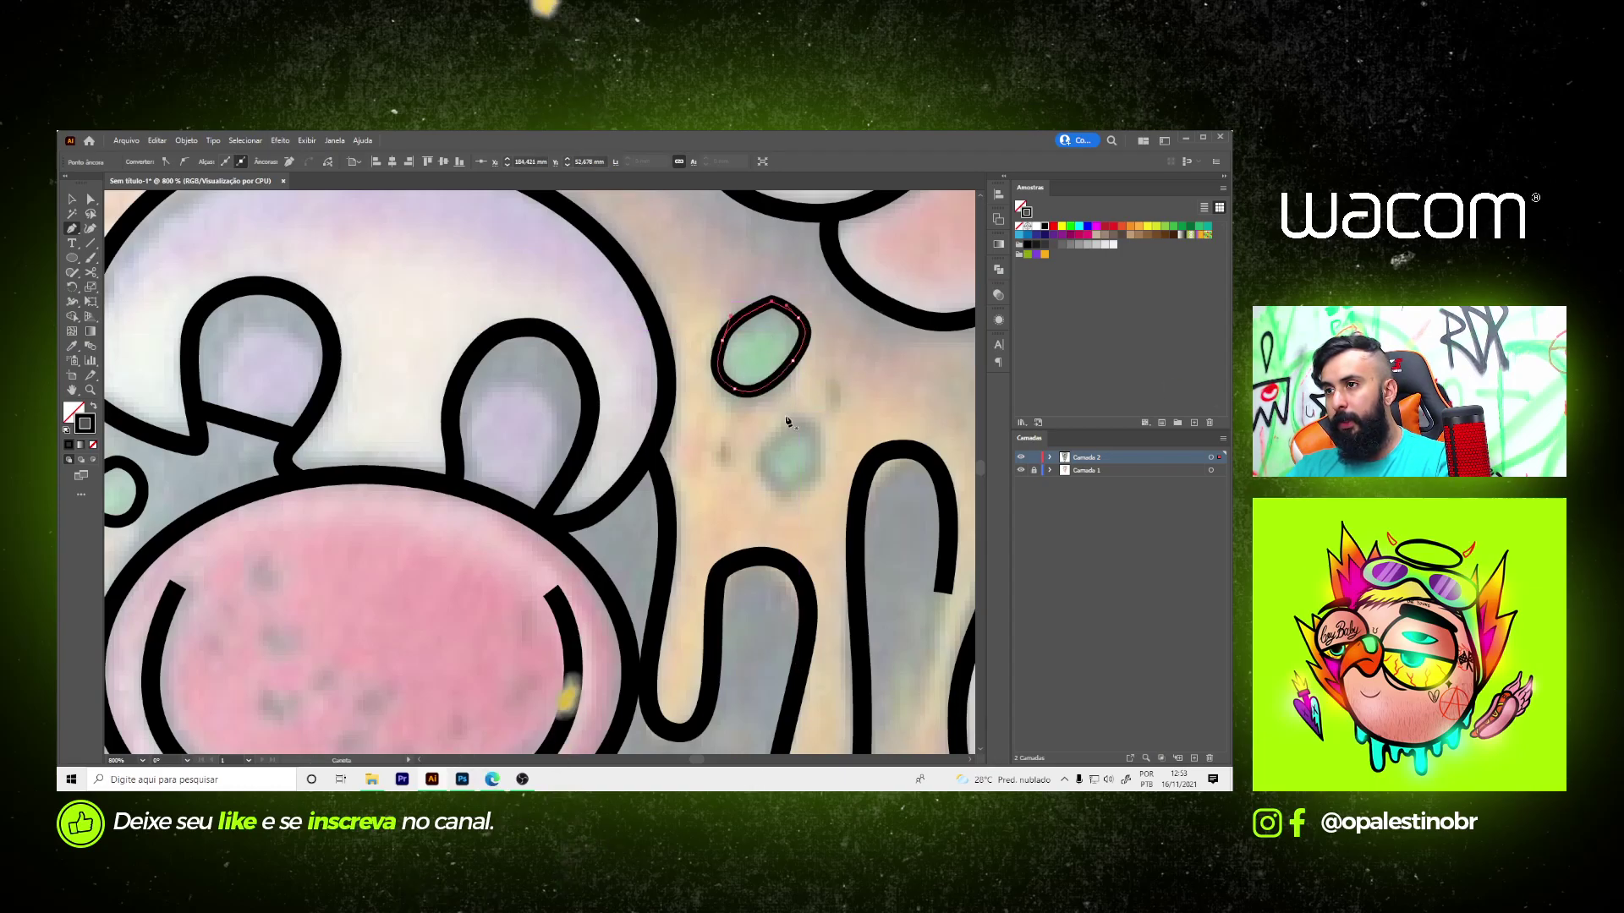
mouse_move(764, 477)
mouse_down()
mouse_move(765, 494)
mouse_move(829, 478)
mouse_move(837, 441)
mouse_up()
drag(786, 431, 785, 435)
key(ctrl+minus)
key(ctrl+minus)
key(ctrl+minus)
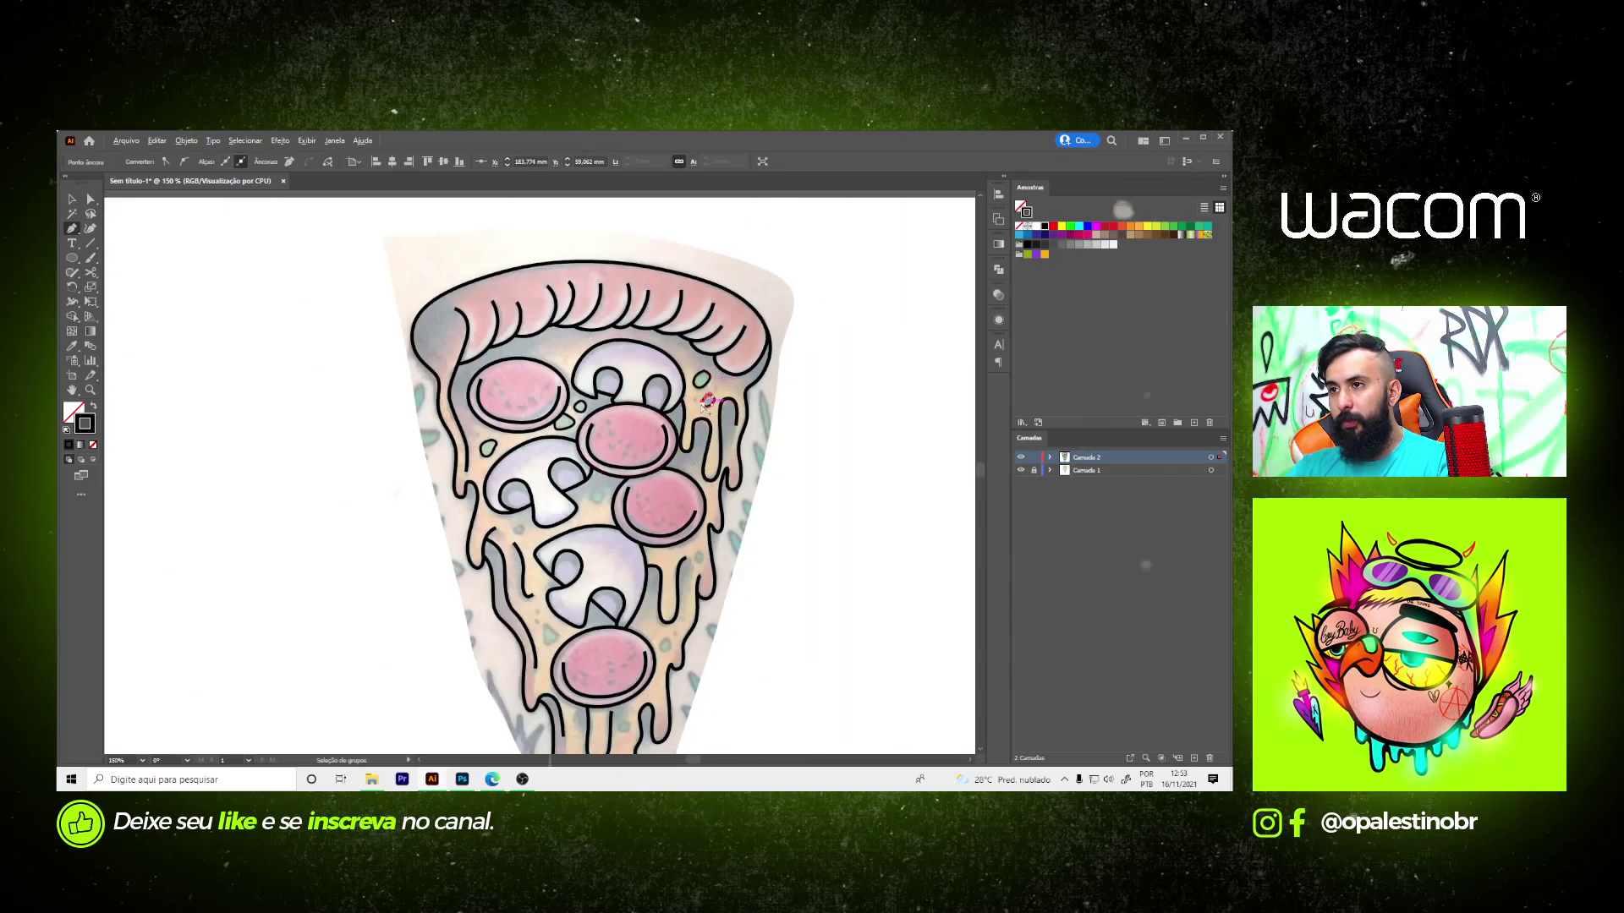
scroll(643, 571, down, 1)
scroll(668, 525, up, 5)
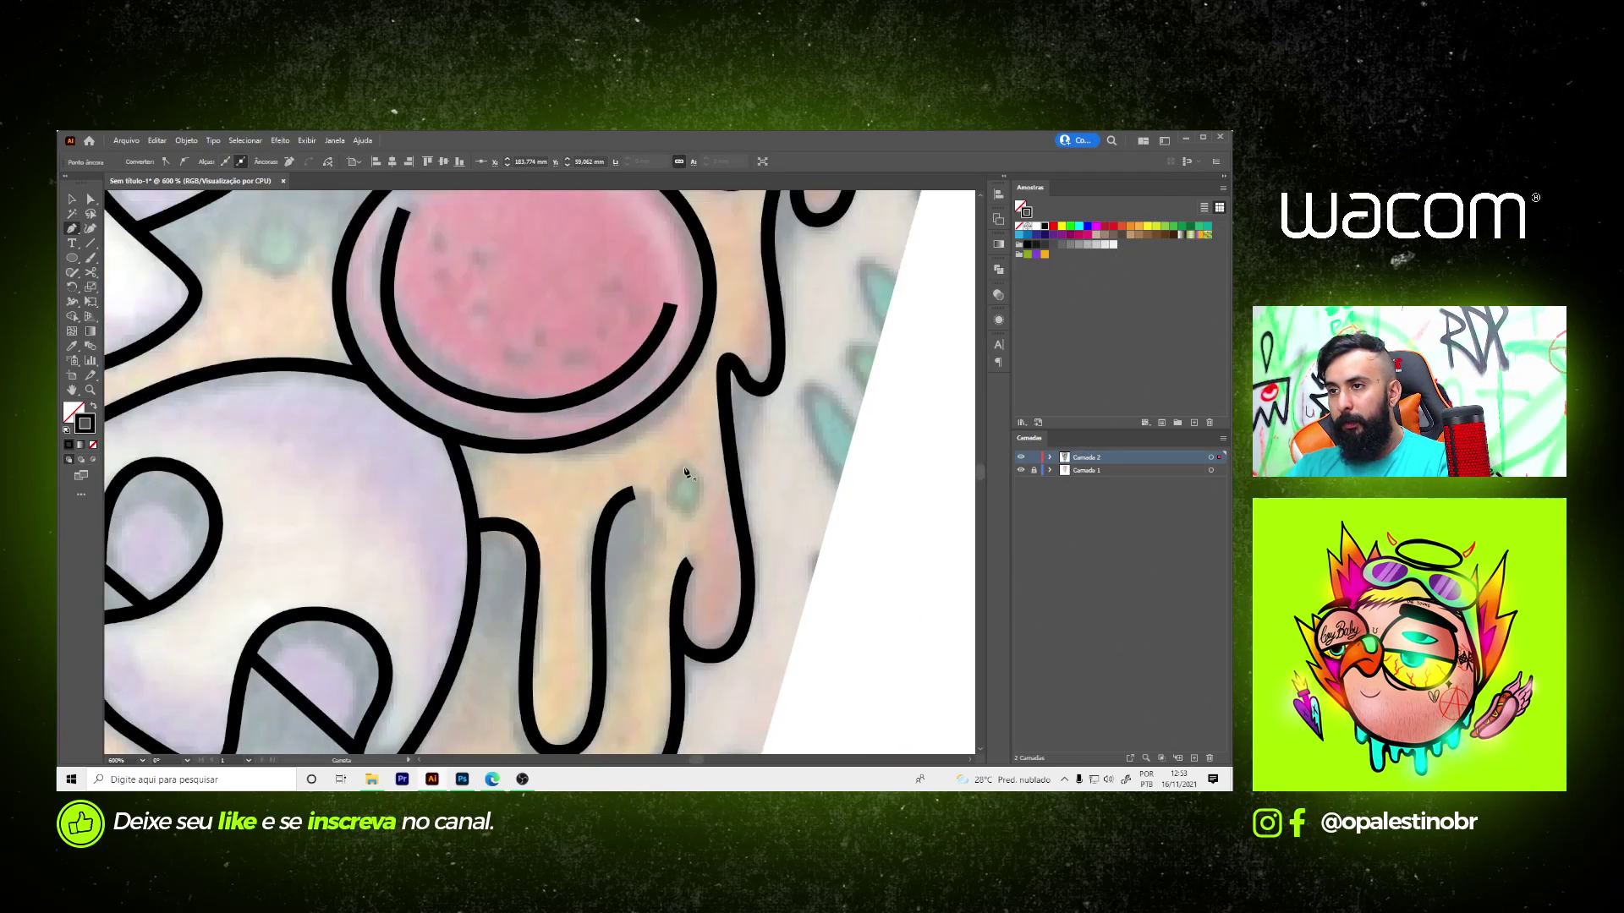
- Outline the green blob beside the drips with a closed loop
click(679, 466)
mouse_move(678, 513)
mouse_down()
mouse_move(692, 520)
mouse_move(701, 479)
mouse_up()
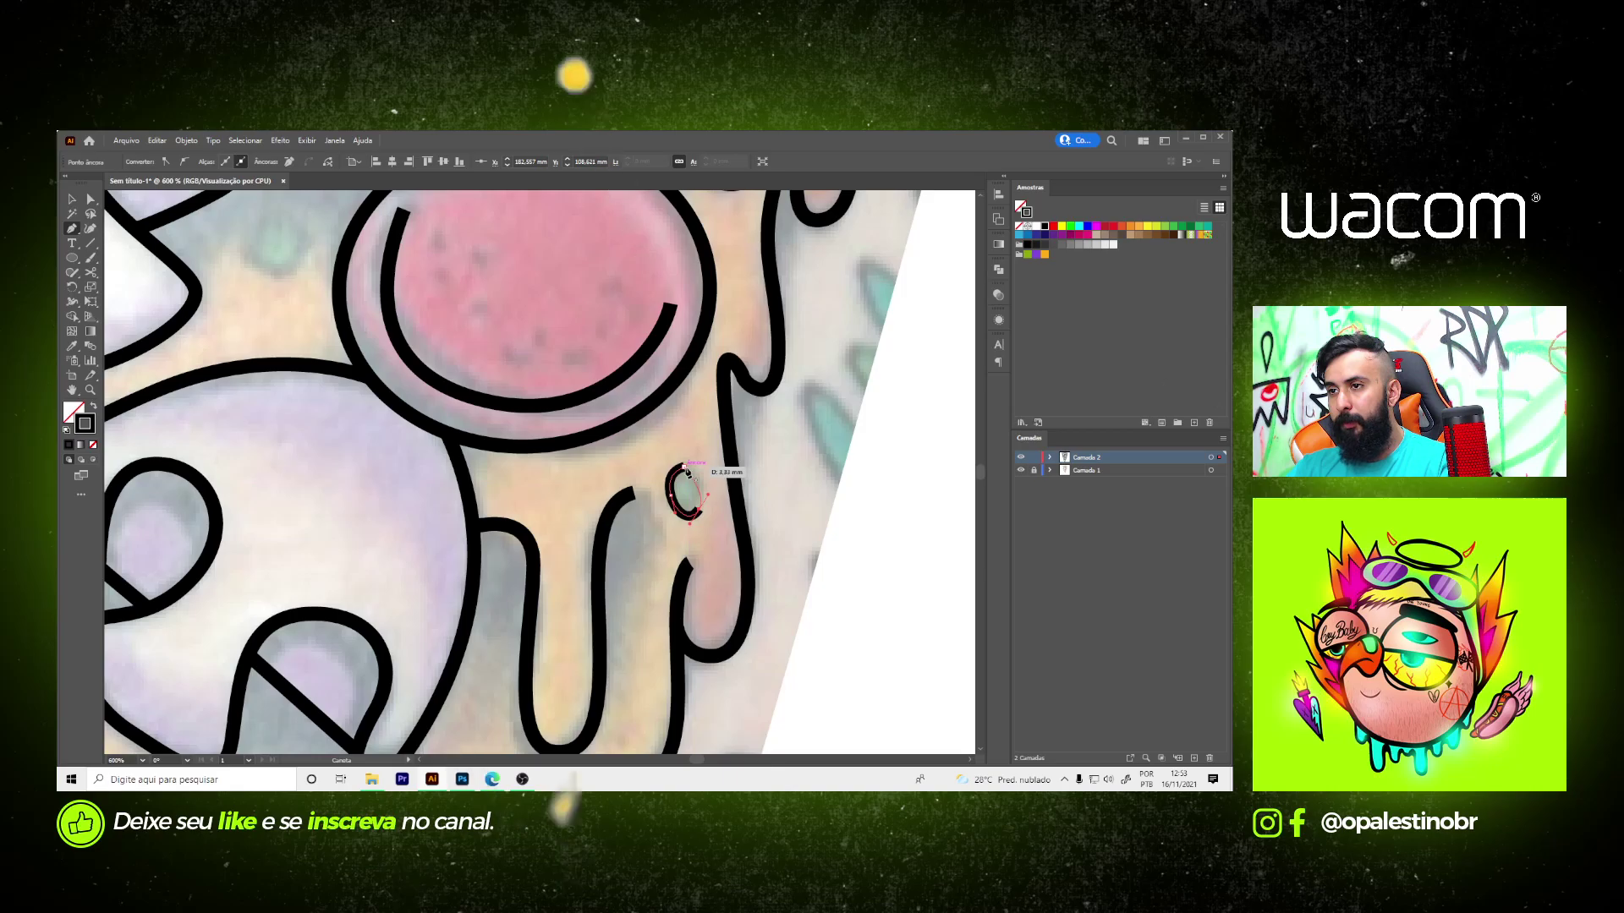
key(ctrl+minus)
key(ctrl+minus)
key(ctrl+minus)
scroll(597, 345, up, 5)
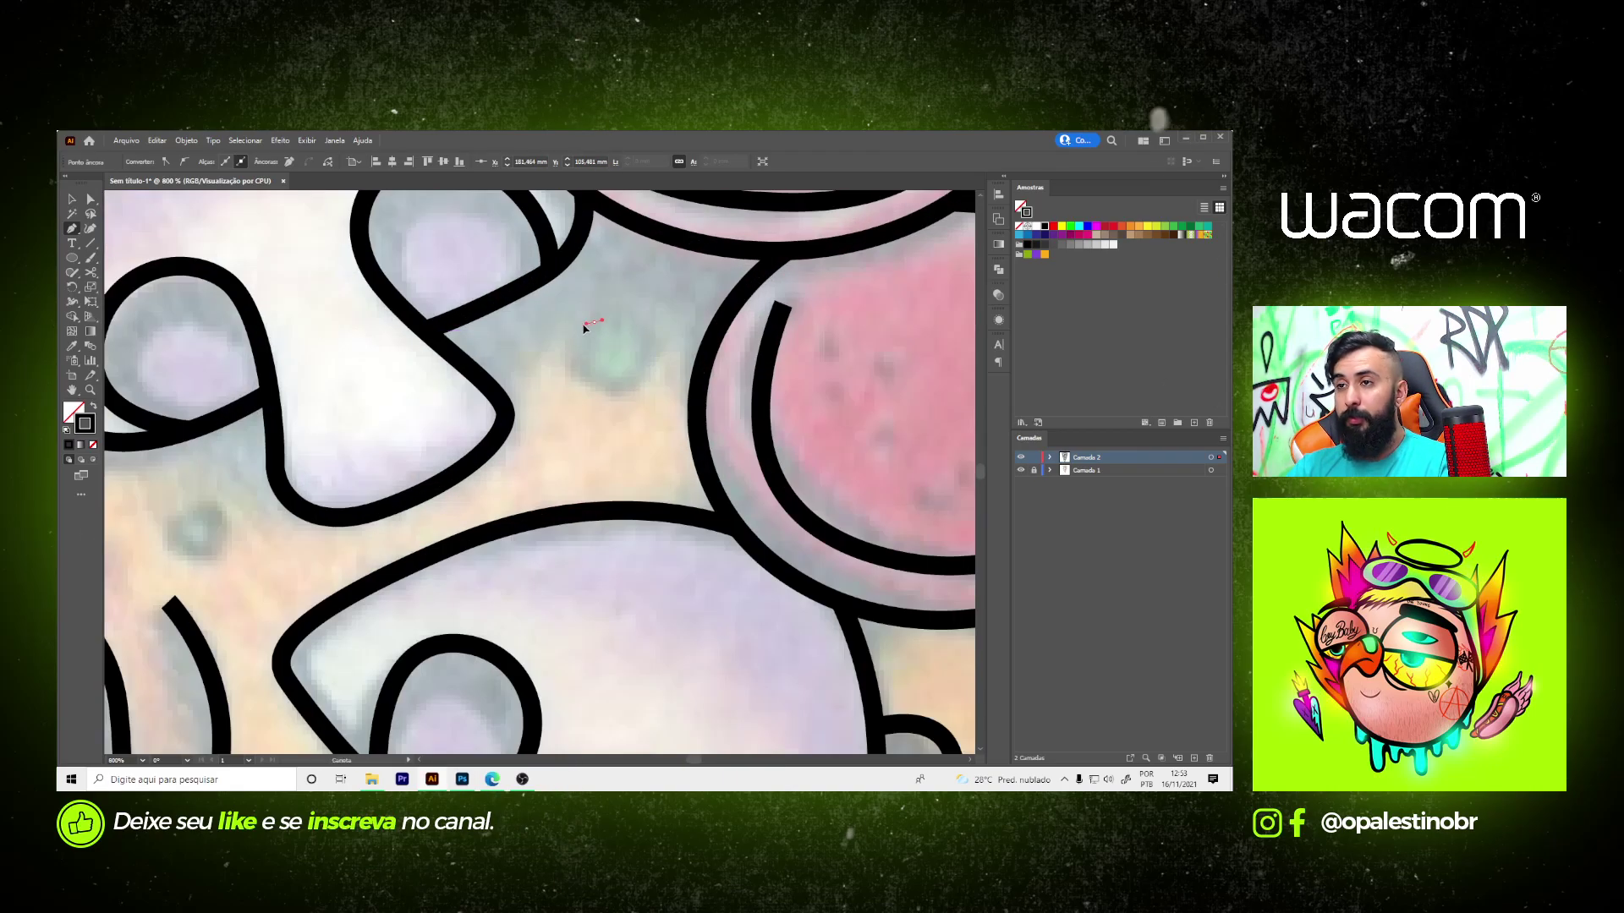
mouse_move(564, 367)
mouse_down()
mouse_move(569, 385)
mouse_move(643, 385)
mouse_move(656, 339)
mouse_up()
click(594, 322)
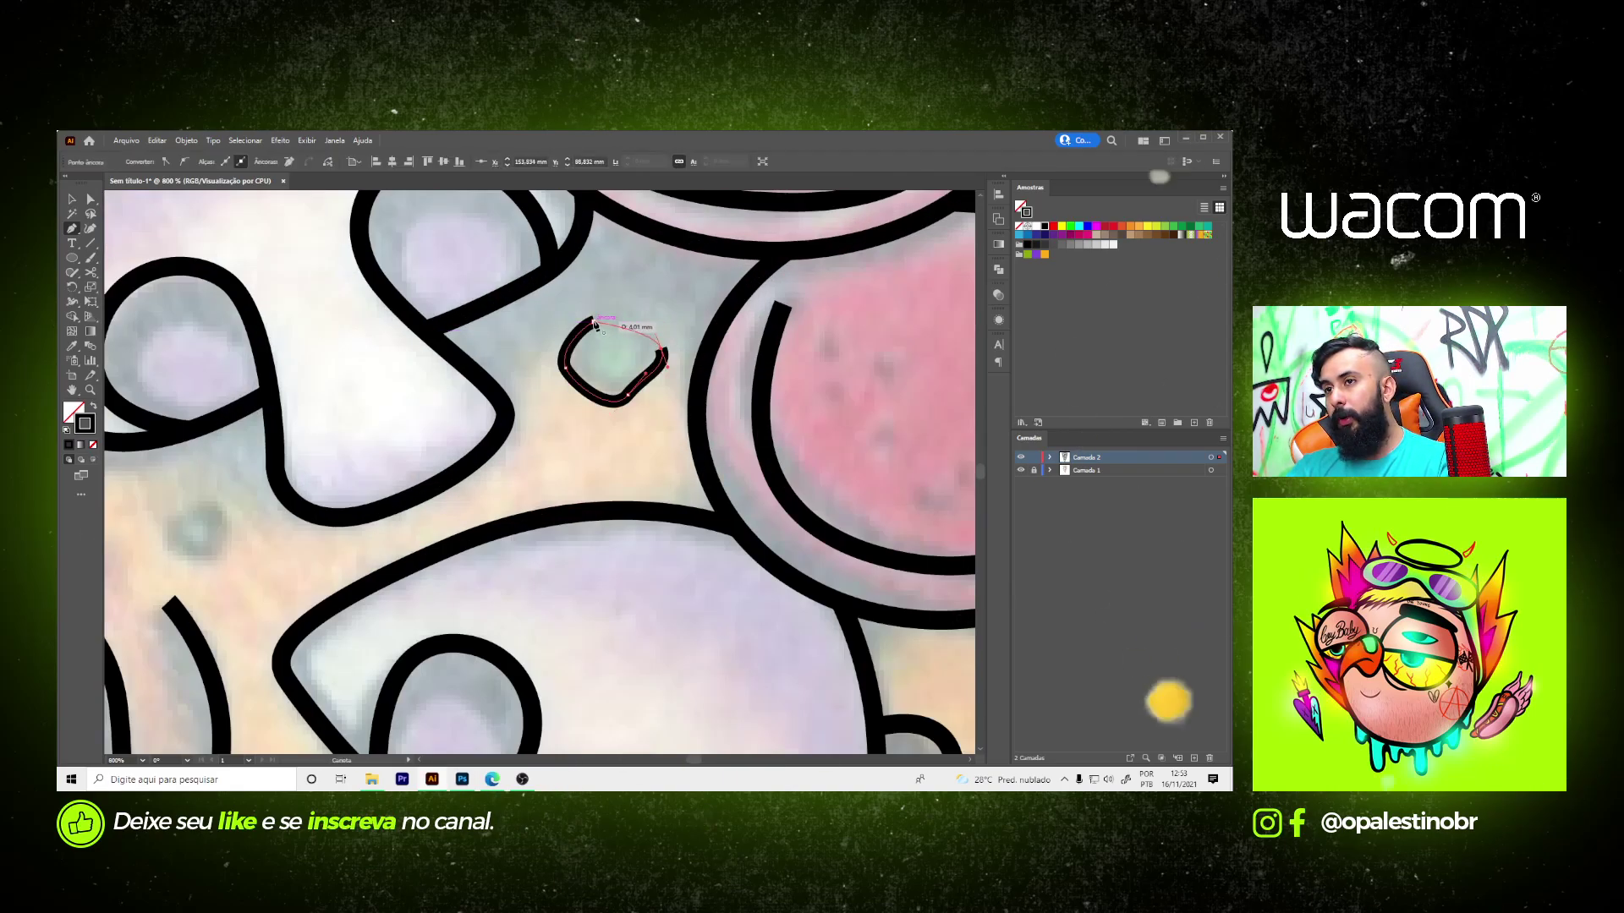
key(ctrl+minus)
key(ctrl+minus)
key(ctrl+minus)
scroll(564, 386, up, 3)
scroll(565, 386, up, 2)
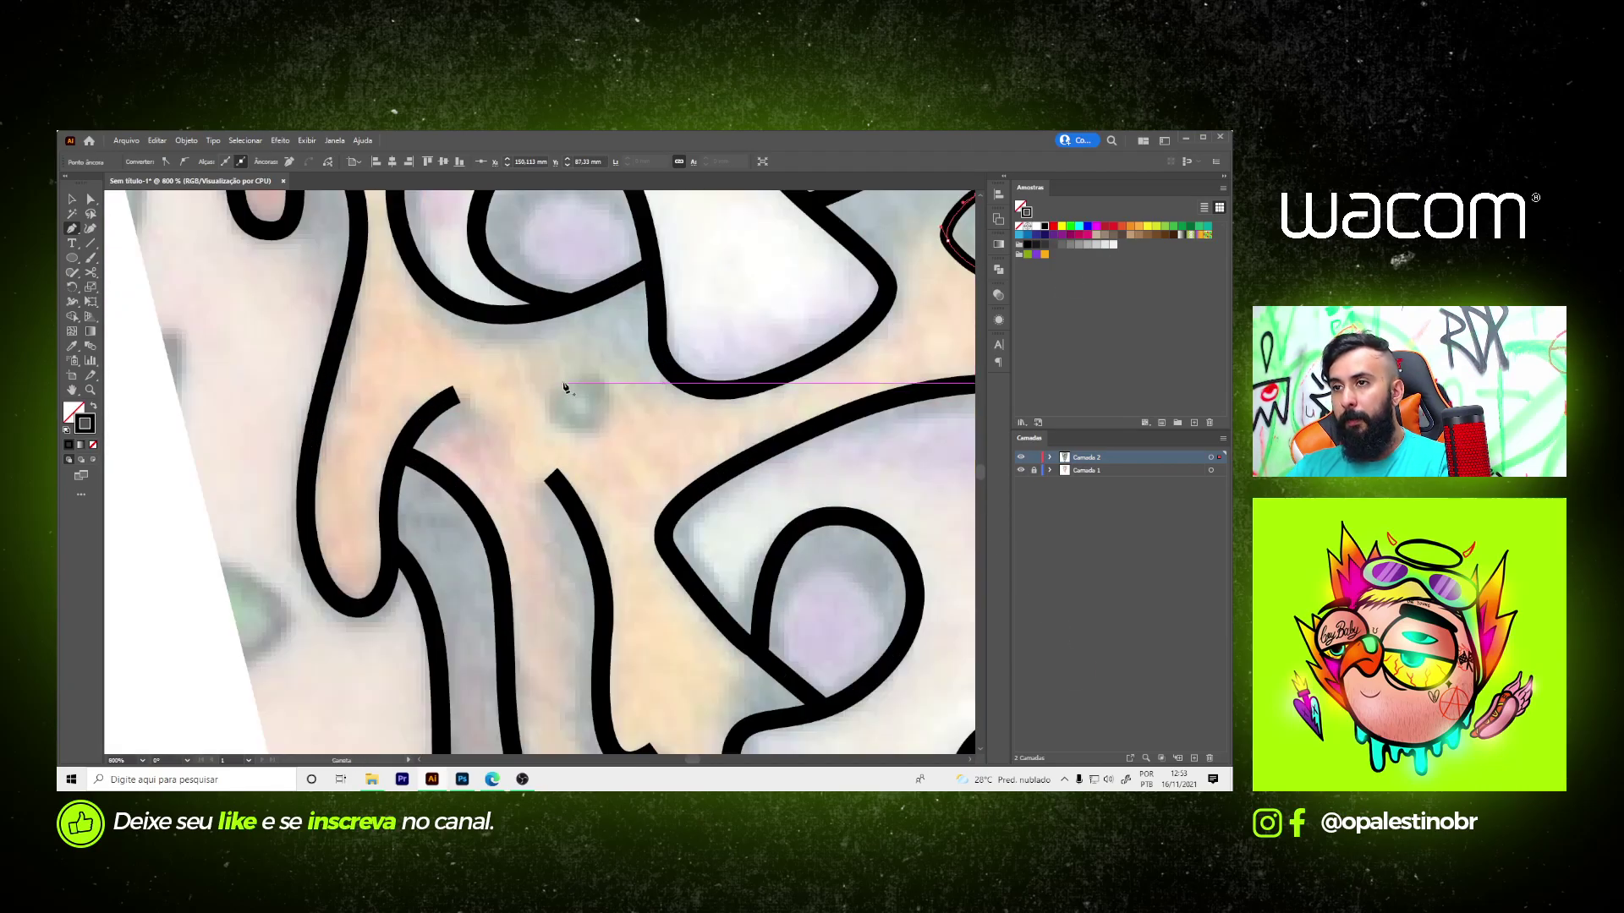
- Close a small outline around another tiny green speck
click(559, 381)
drag(551, 436, 606, 433)
drag(586, 377, 592, 381)
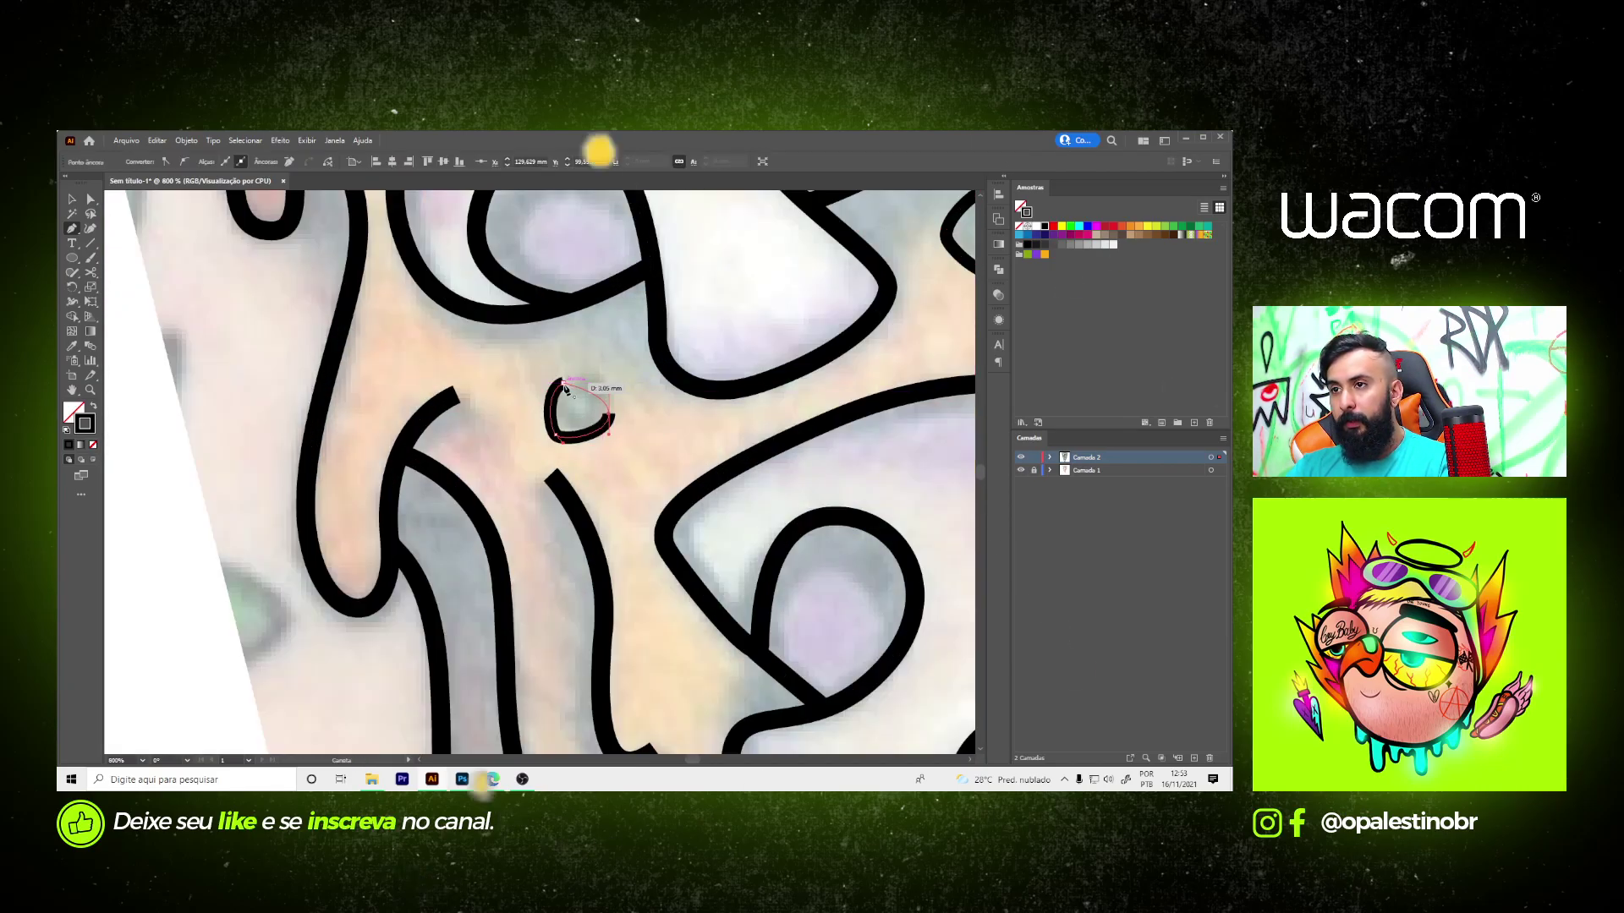
click(559, 381)
key(ctrl+minus)
key(ctrl+minus)
key(ctrl+minus)
key(ctrl+minus)
key(ctrl+minus)
scroll(642, 575, up, 3)
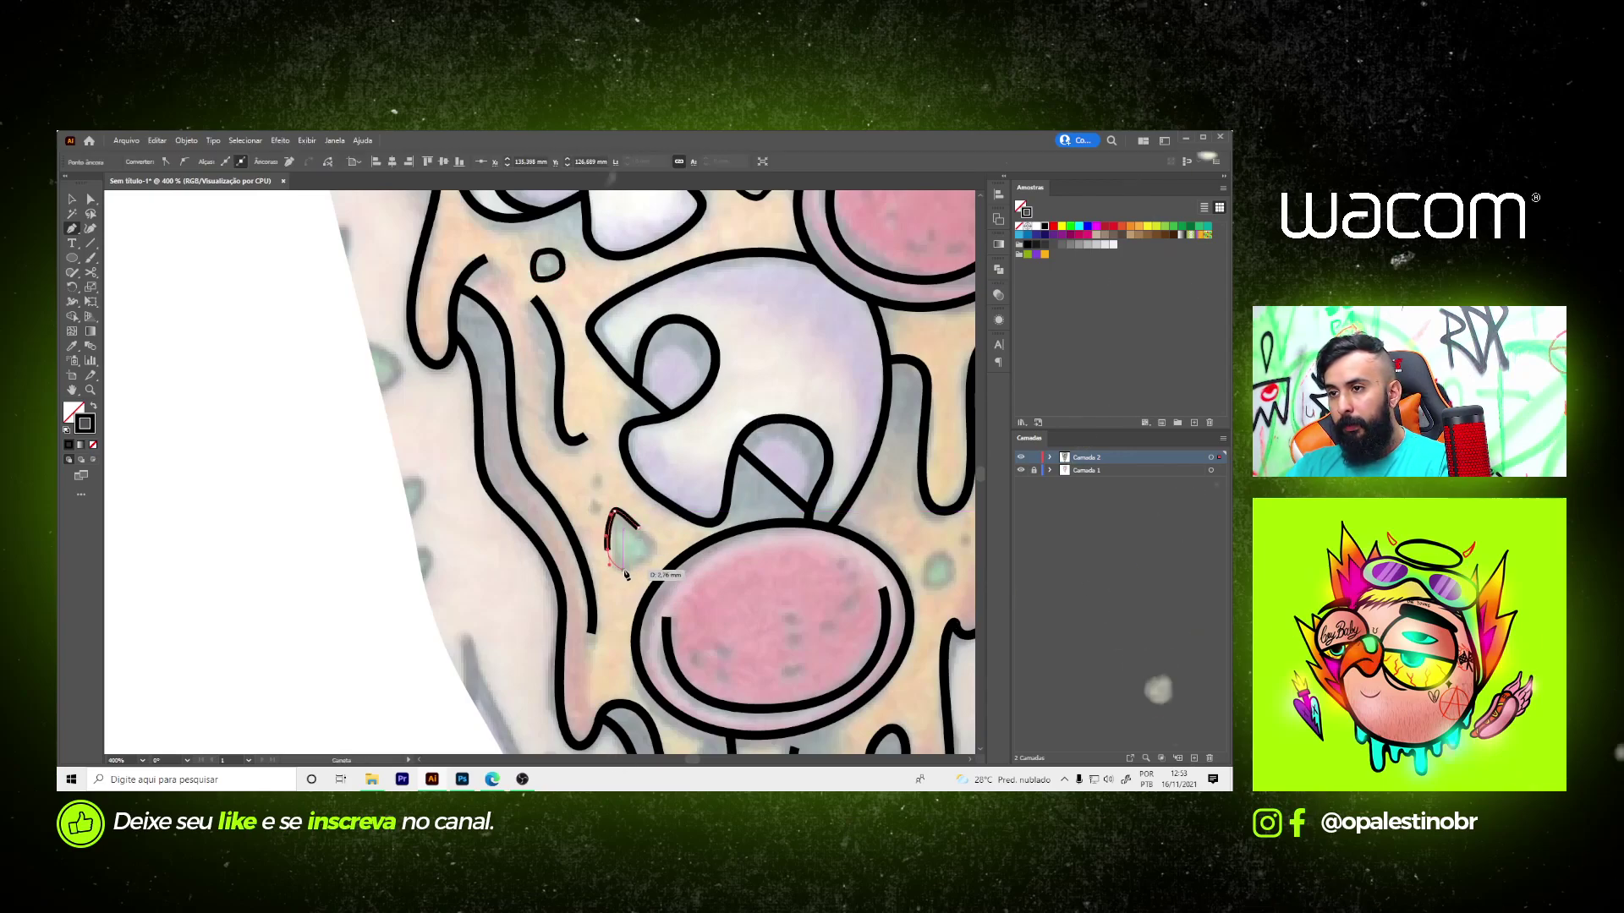
- Outline the triangular green spot with a closed path and deselect it
click(612, 567)
drag(615, 511, 630, 518)
drag(651, 552, 656, 554)
key(ctrl+minus)
key(ctrl+minus)
key(ctrl+minus)
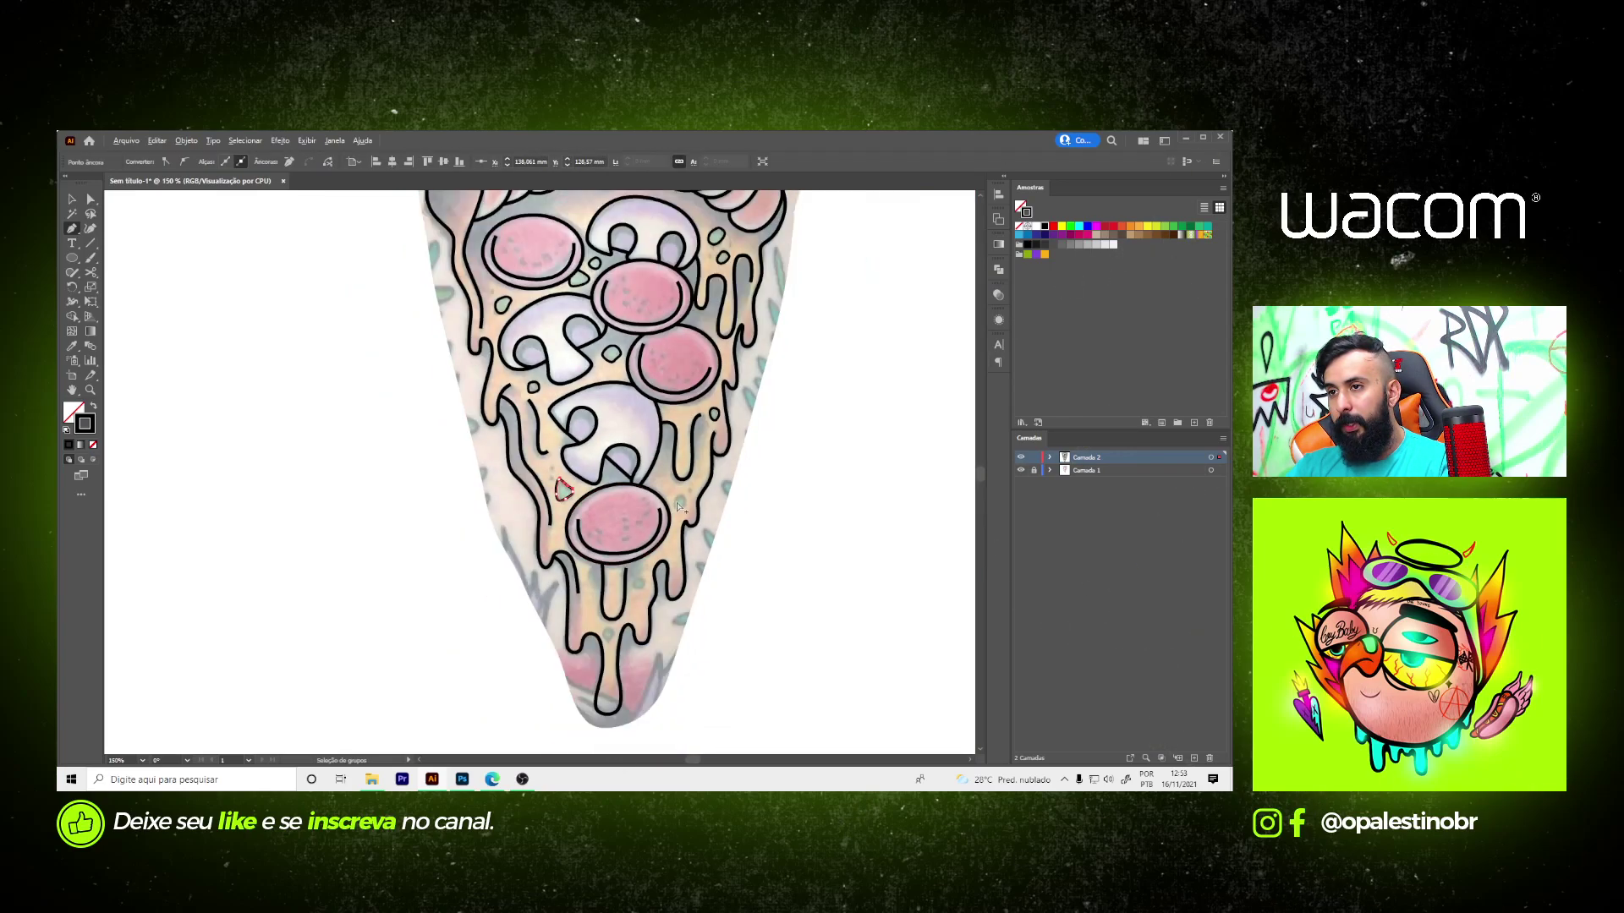
scroll(691, 502, up, 4)
drag(674, 526, 702, 519)
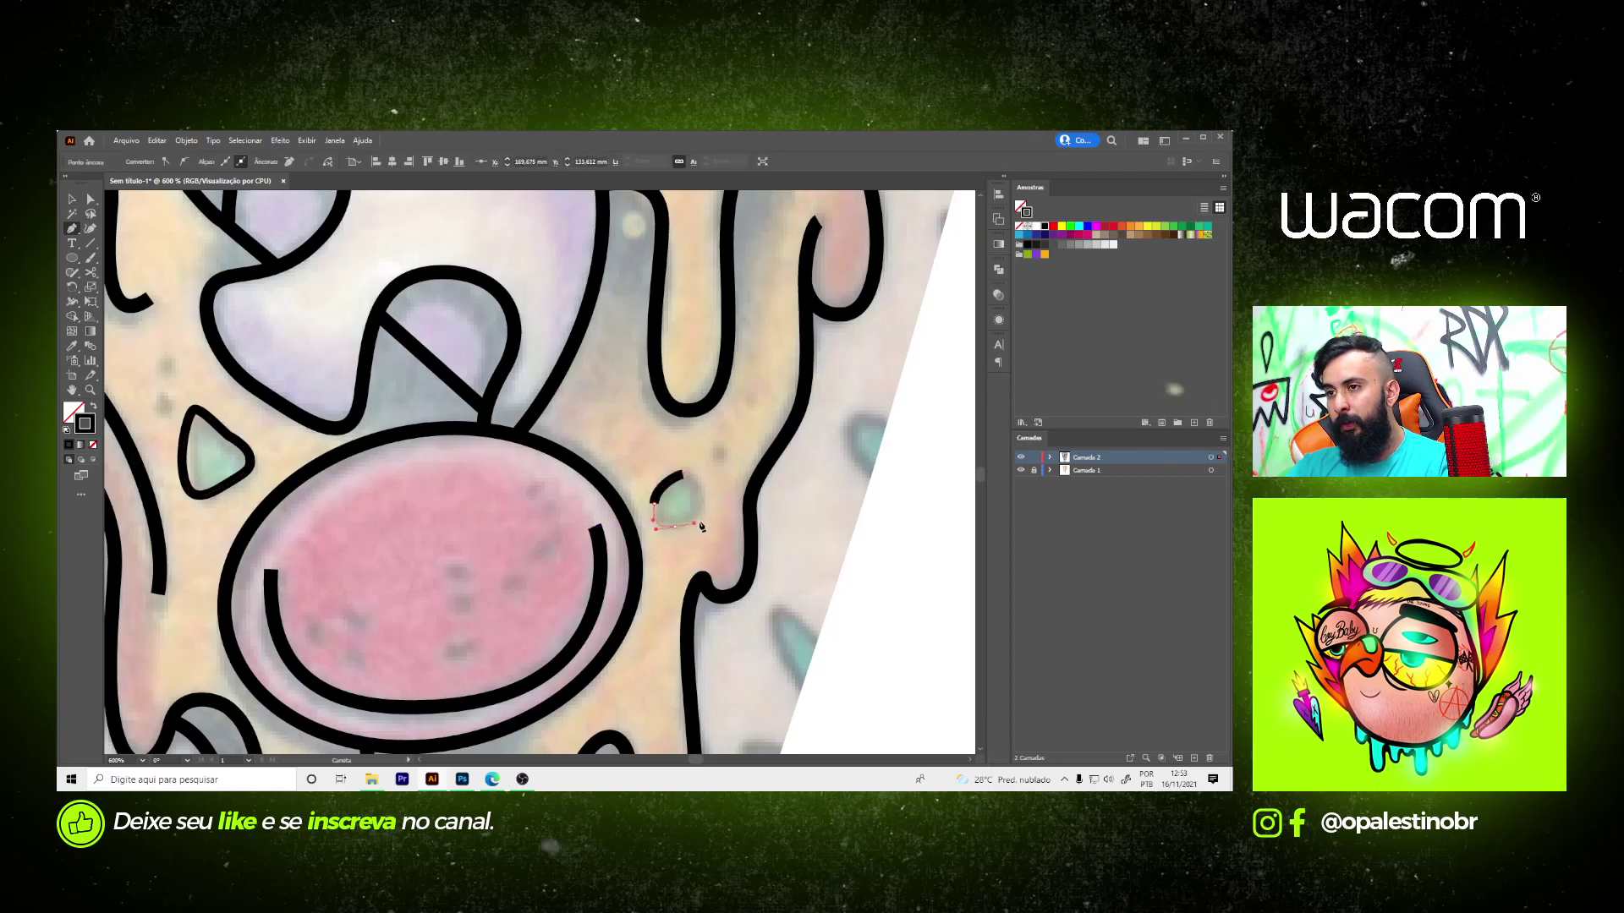
click(686, 480)
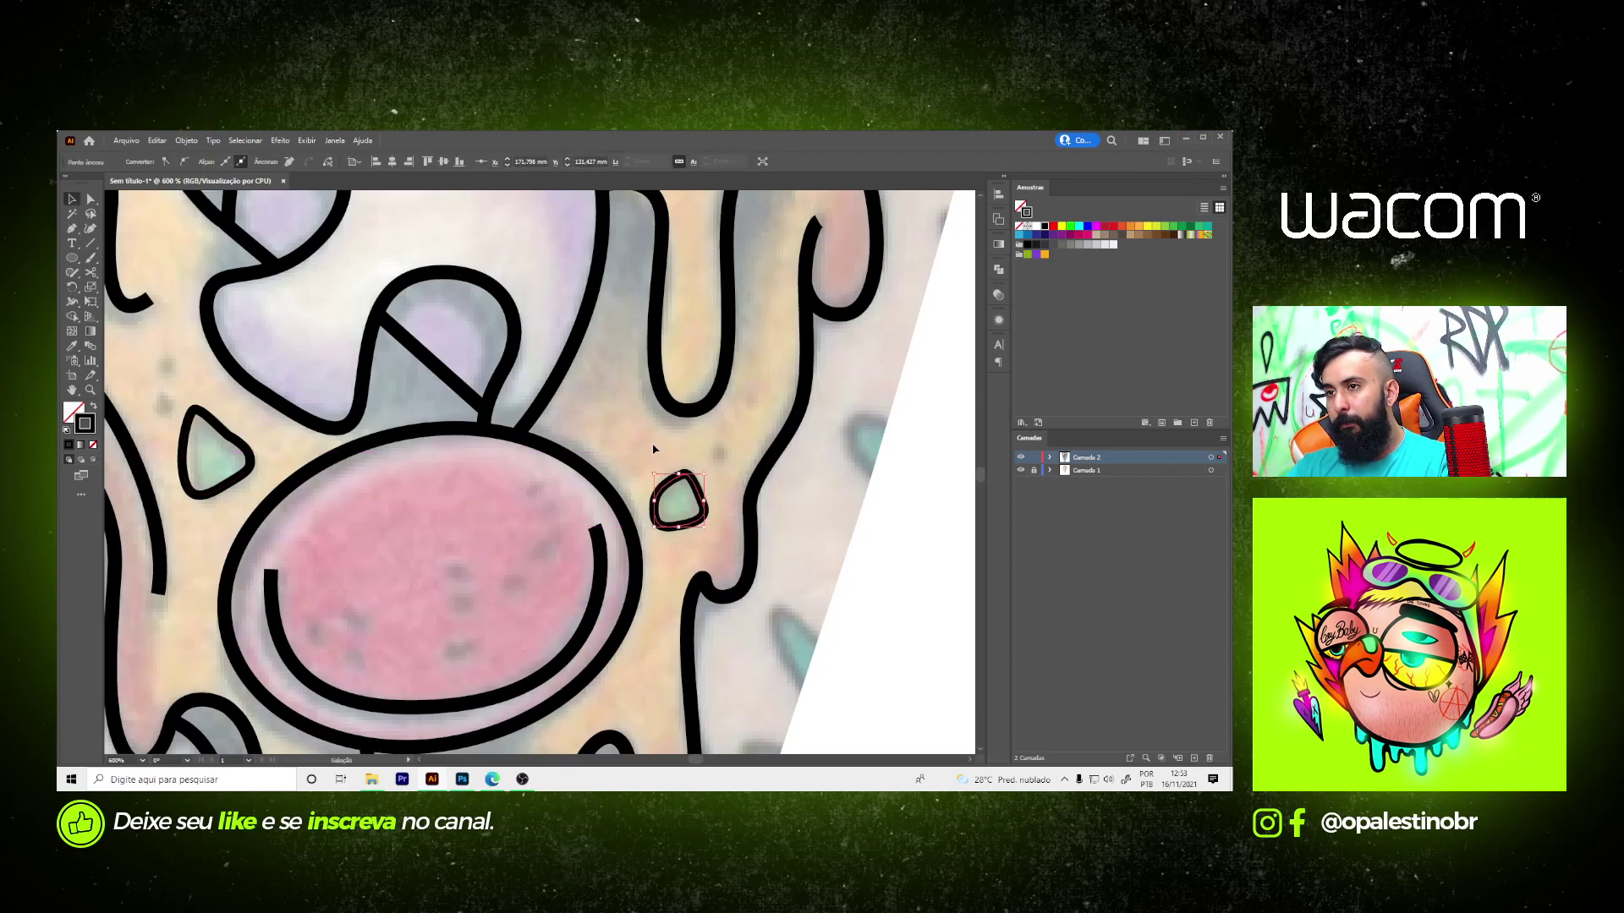
click(653, 449)
scroll(654, 449, down, 3)
scroll(663, 466, down, 2)
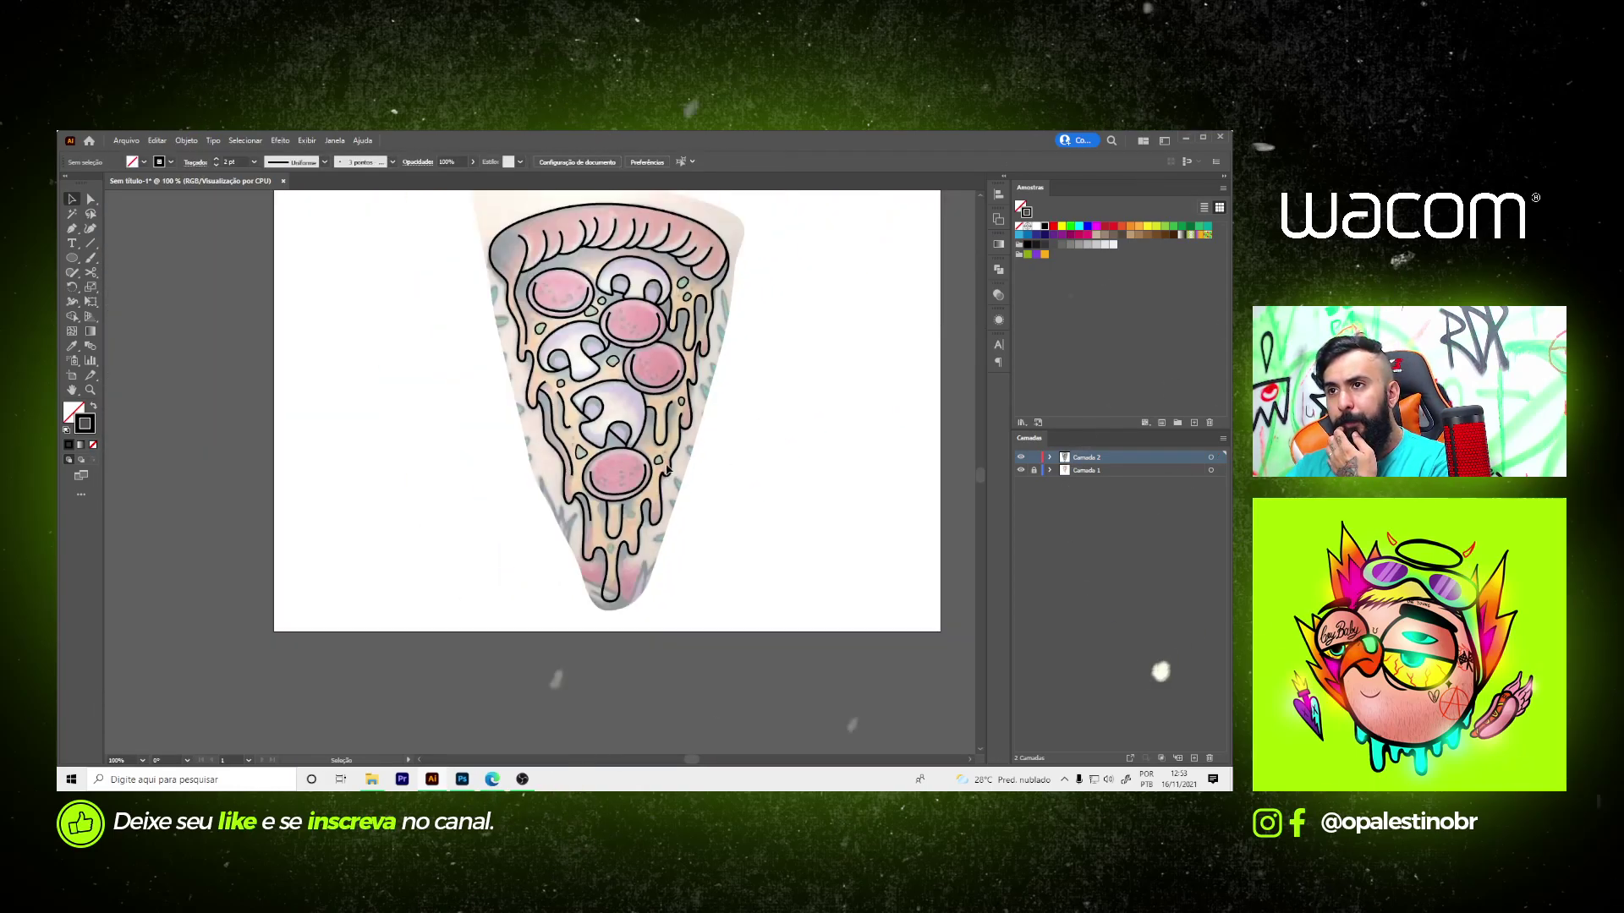
- Paint small black Paintbrush dots onto the upper and middle pepperoni slices
scroll(563, 275, up, 3)
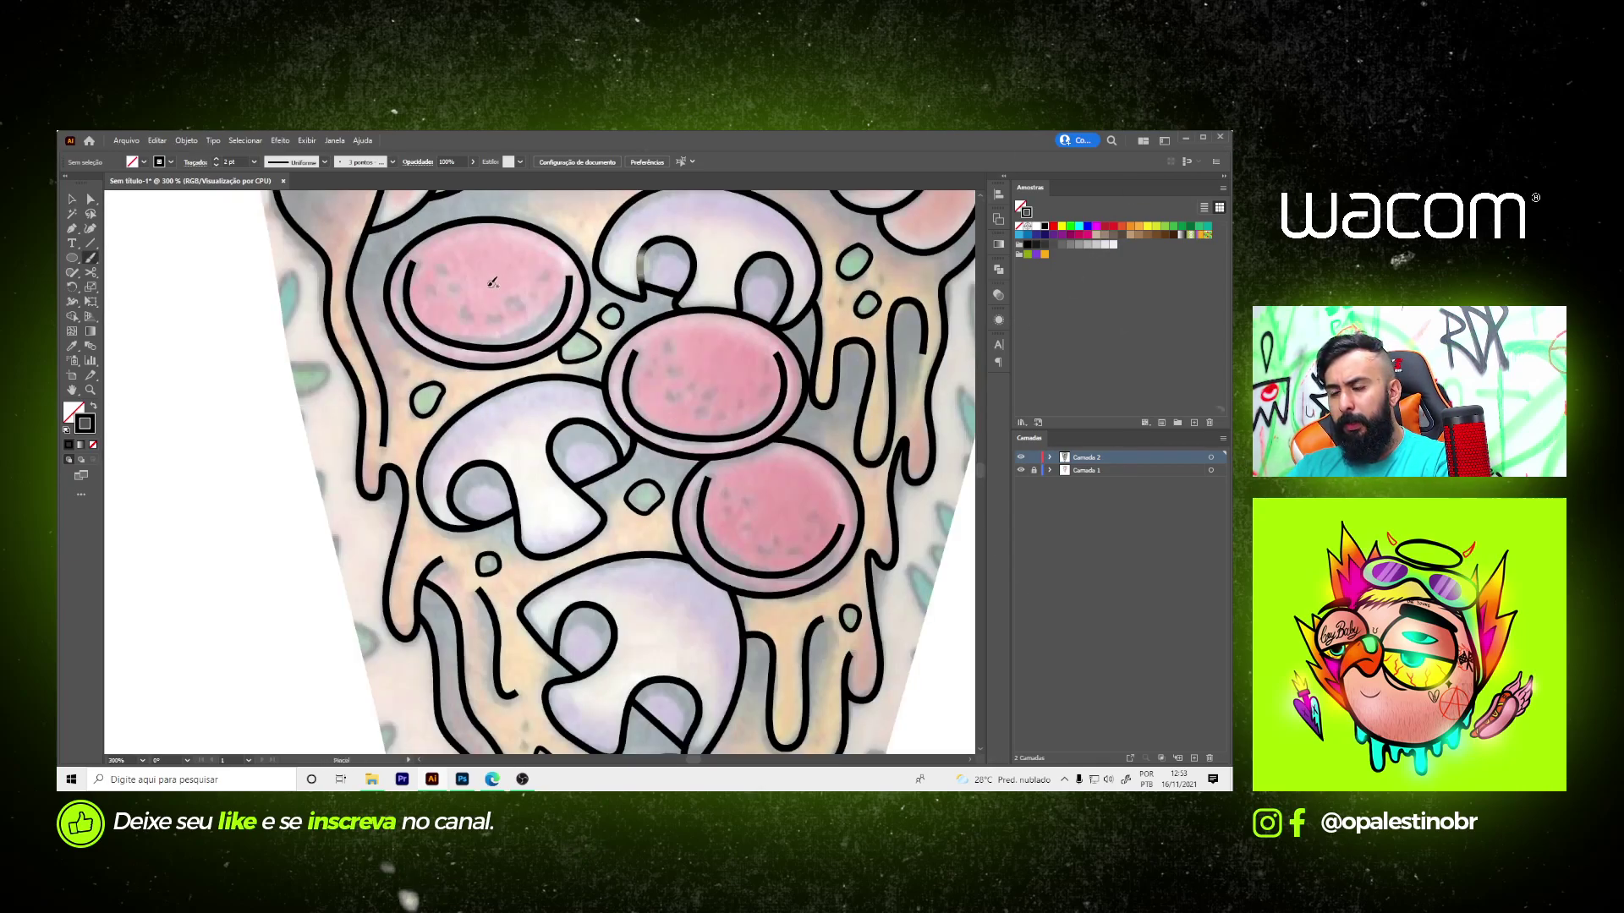
scroll(438, 271, up, 2)
scroll(448, 271, up, 1)
key(b)
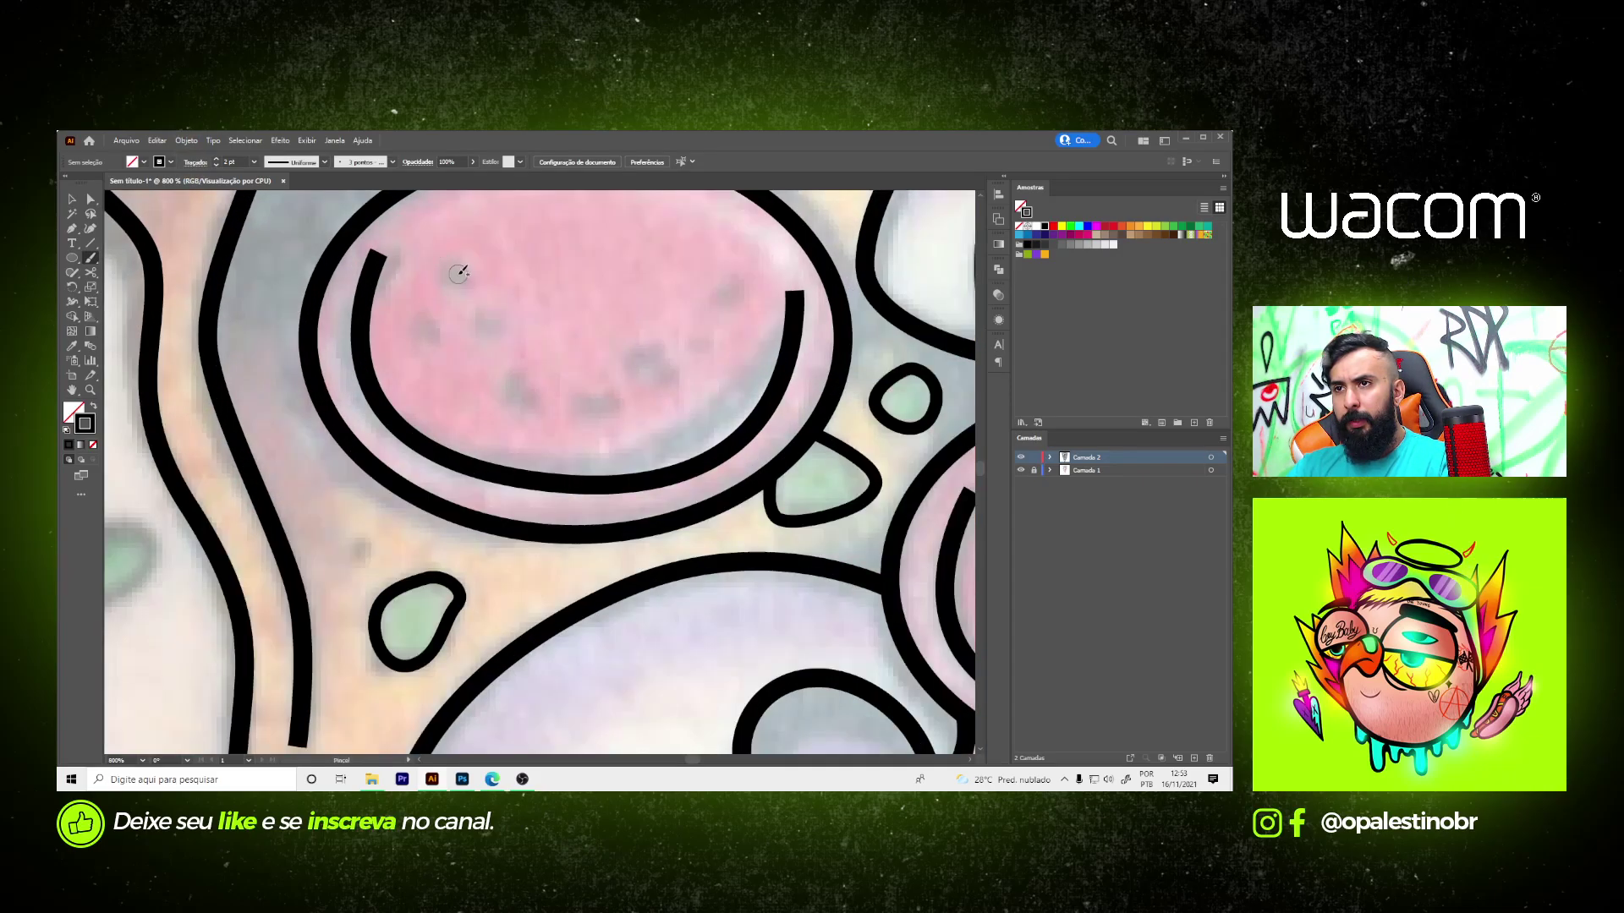
click(487, 317)
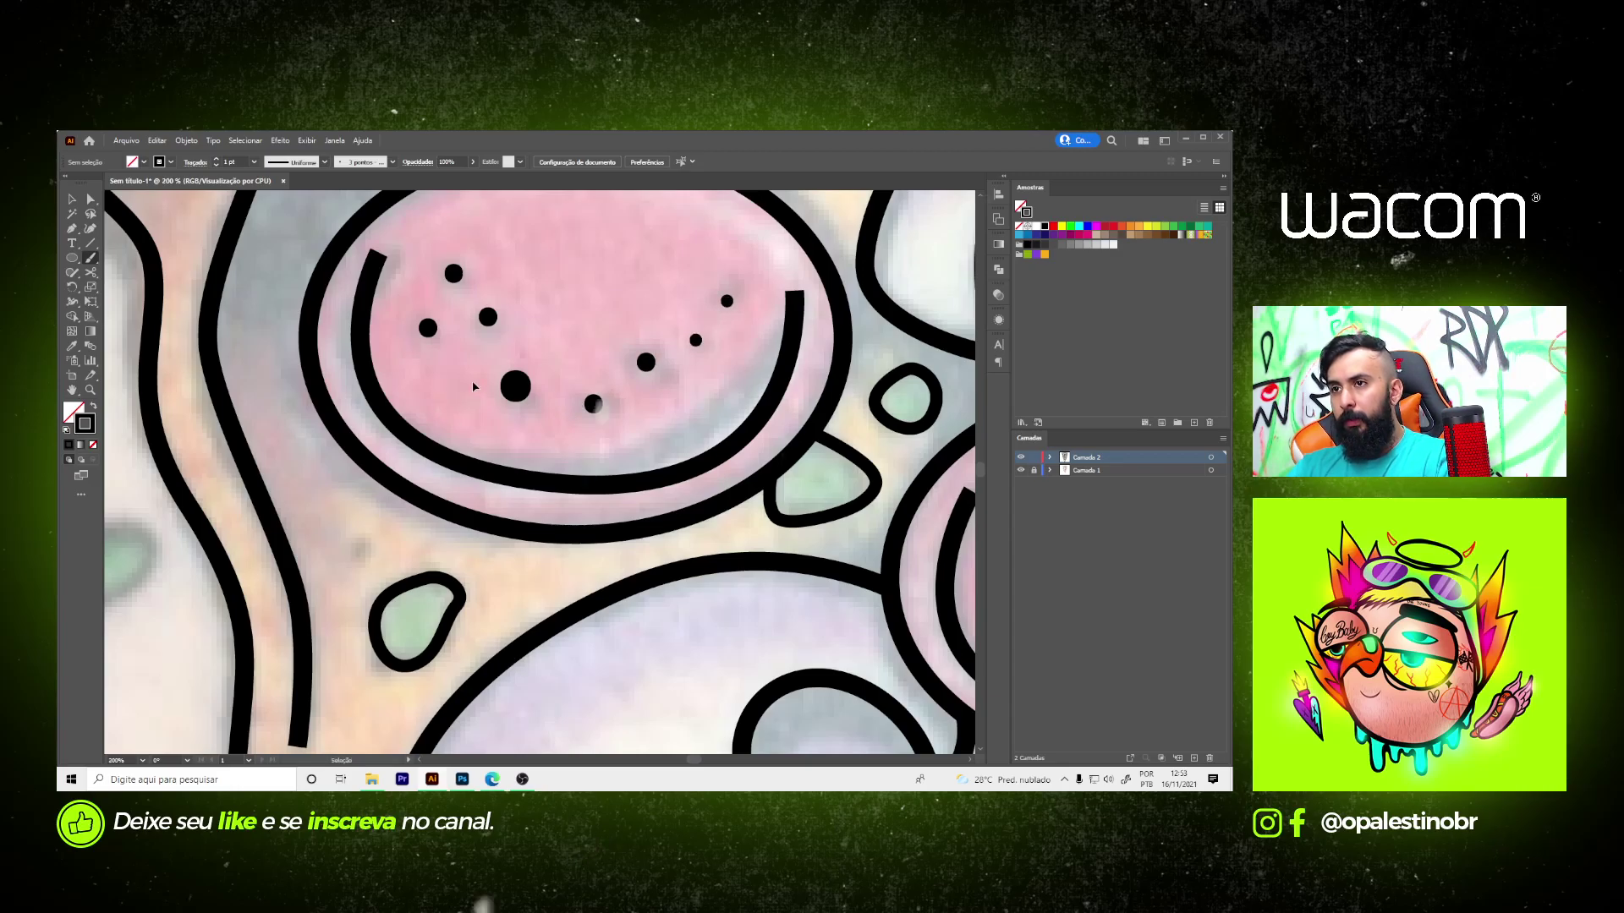
scroll(473, 386, down, 3)
scroll(563, 431, up, 3)
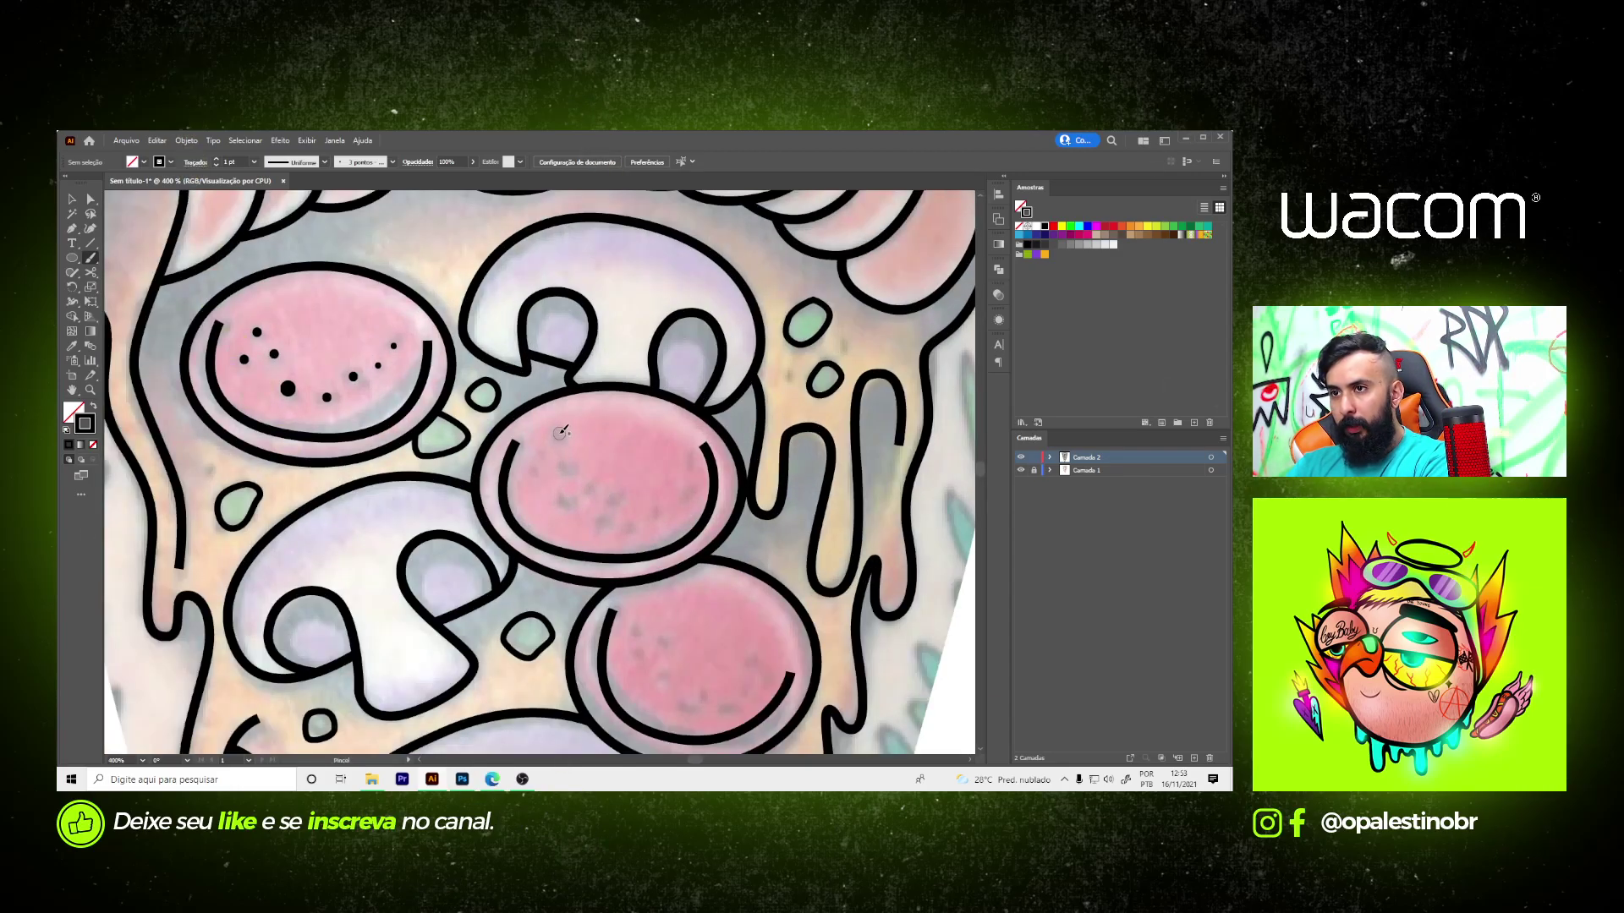
click(566, 499)
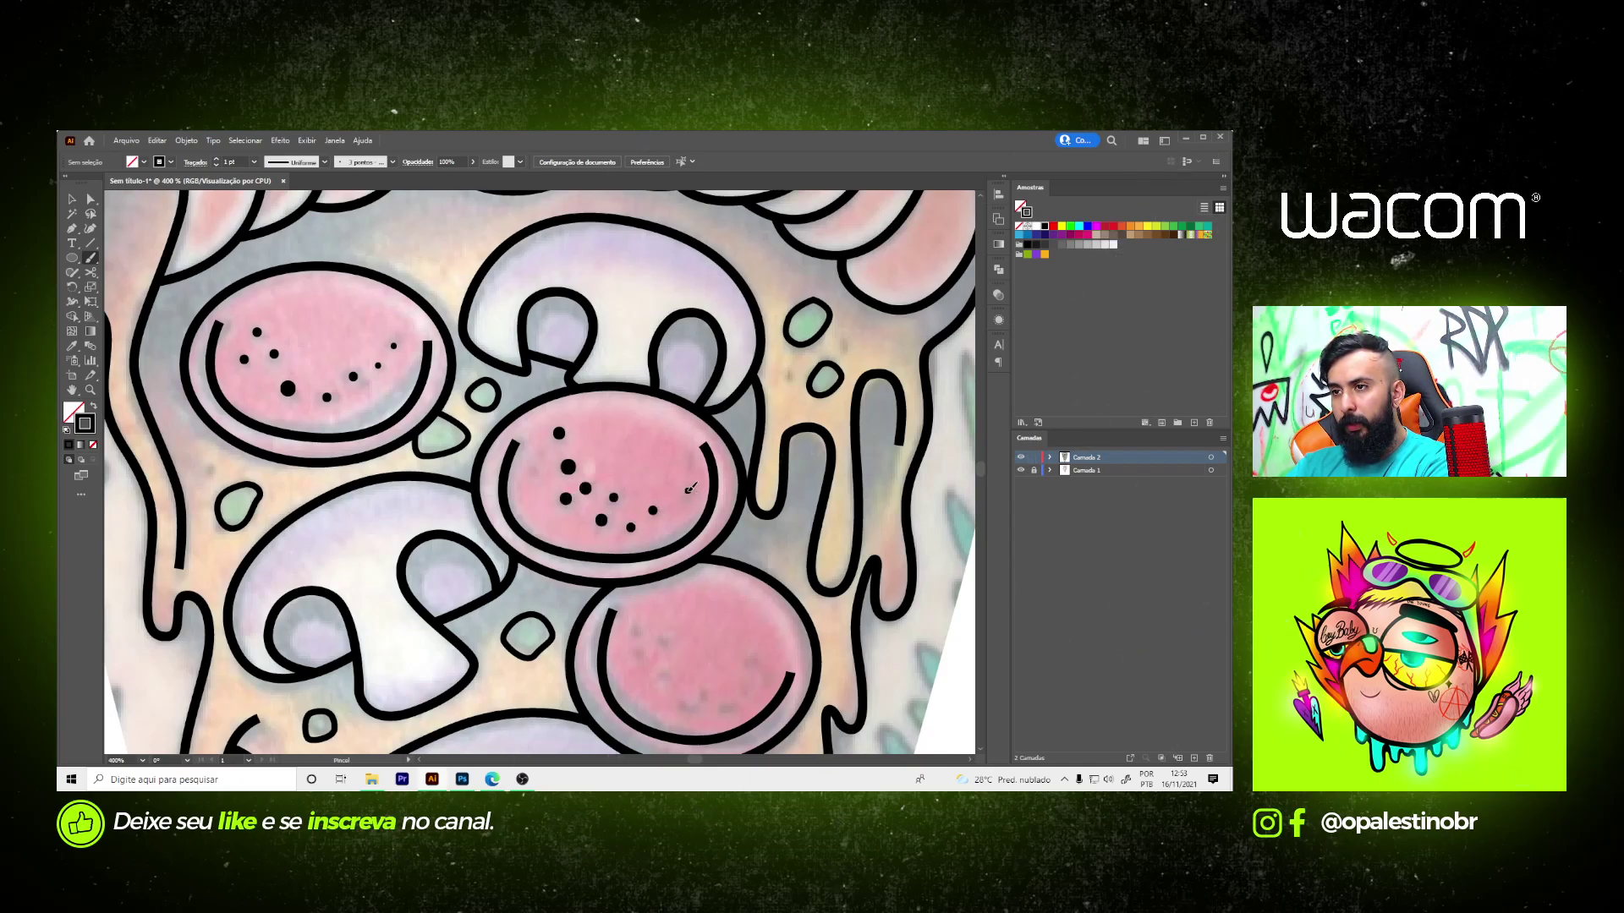
- Speckle the lower and bottom pepperoni slices with several more black dots
key(ctrl+minus)
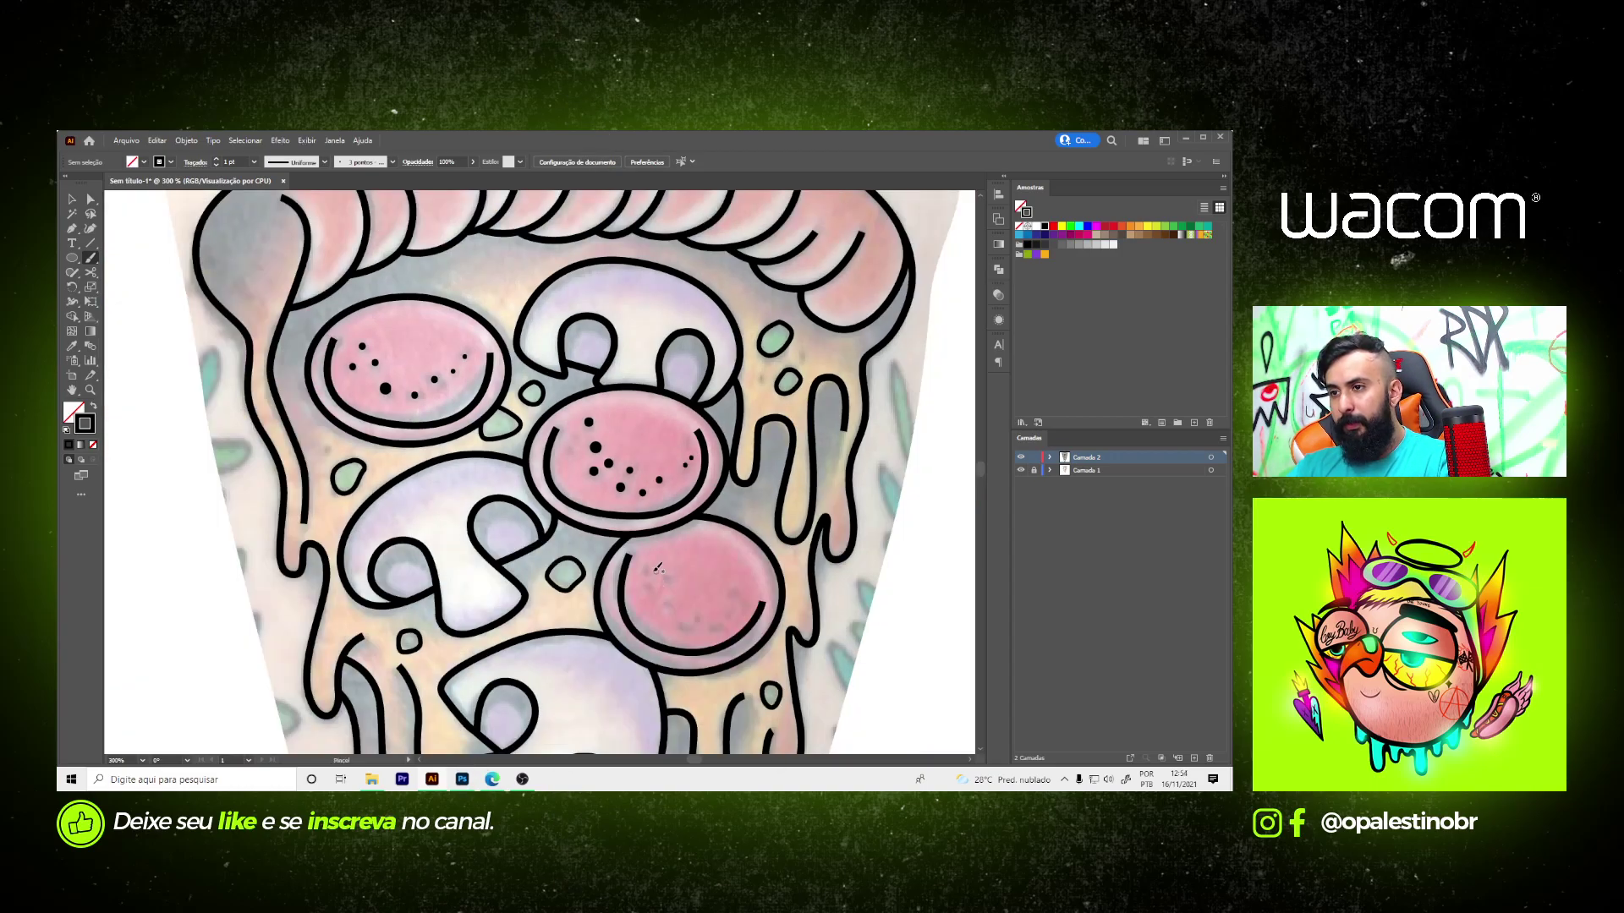
click(664, 582)
key(ctrl+plus)
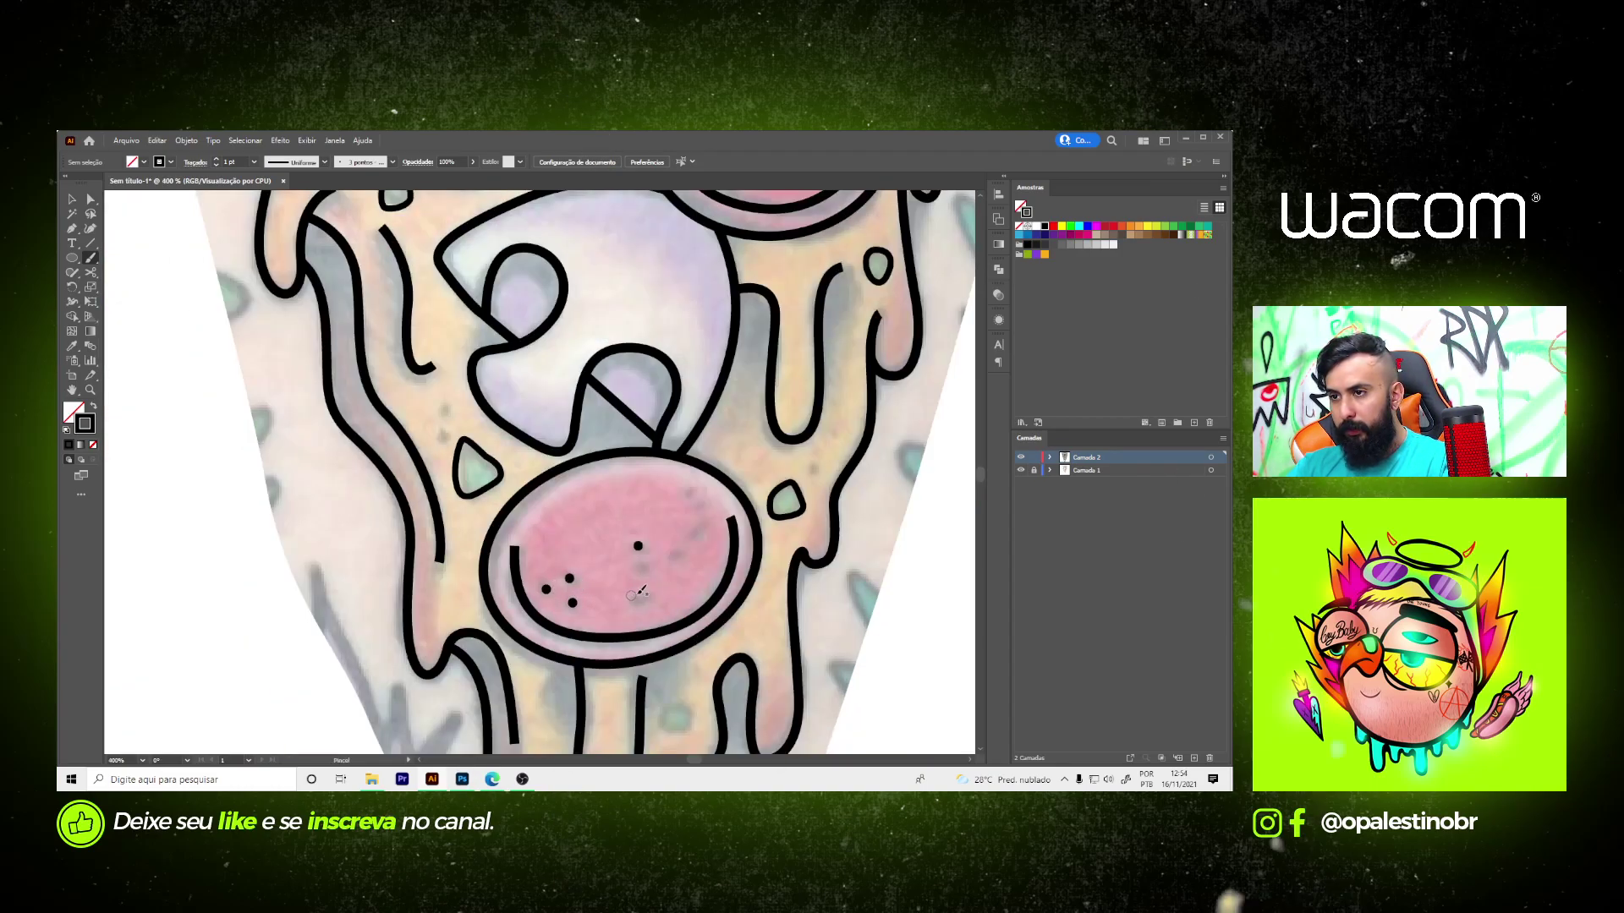
click(641, 592)
click(638, 566)
click(687, 555)
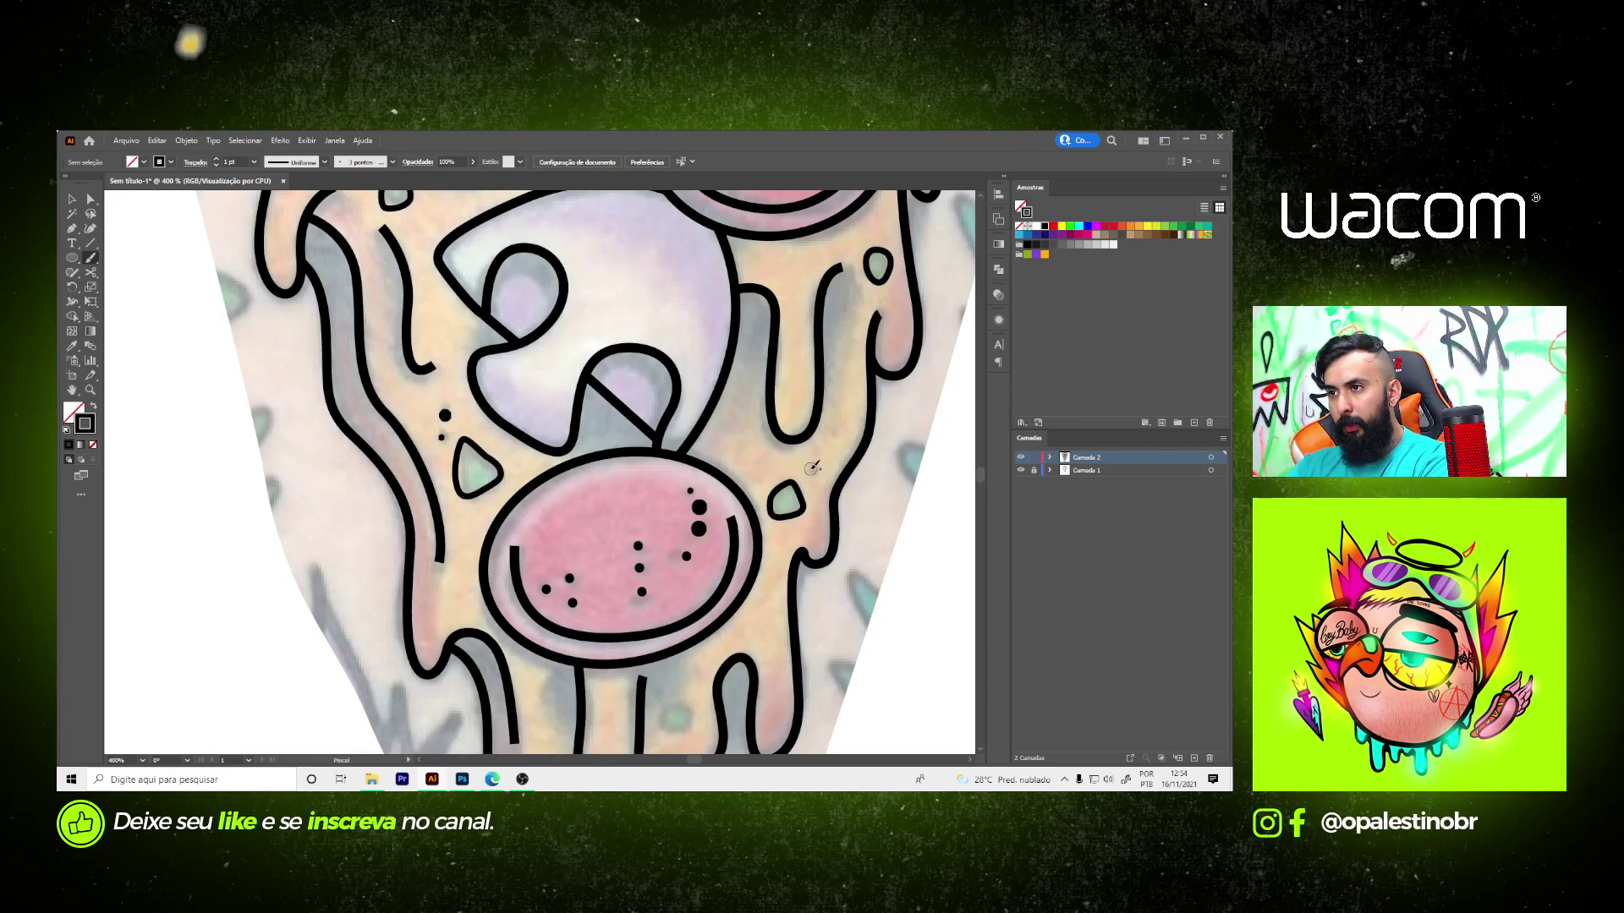
scroll(744, 507, down, 2)
scroll(677, 549, down, 3)
scroll(651, 560, down, 2)
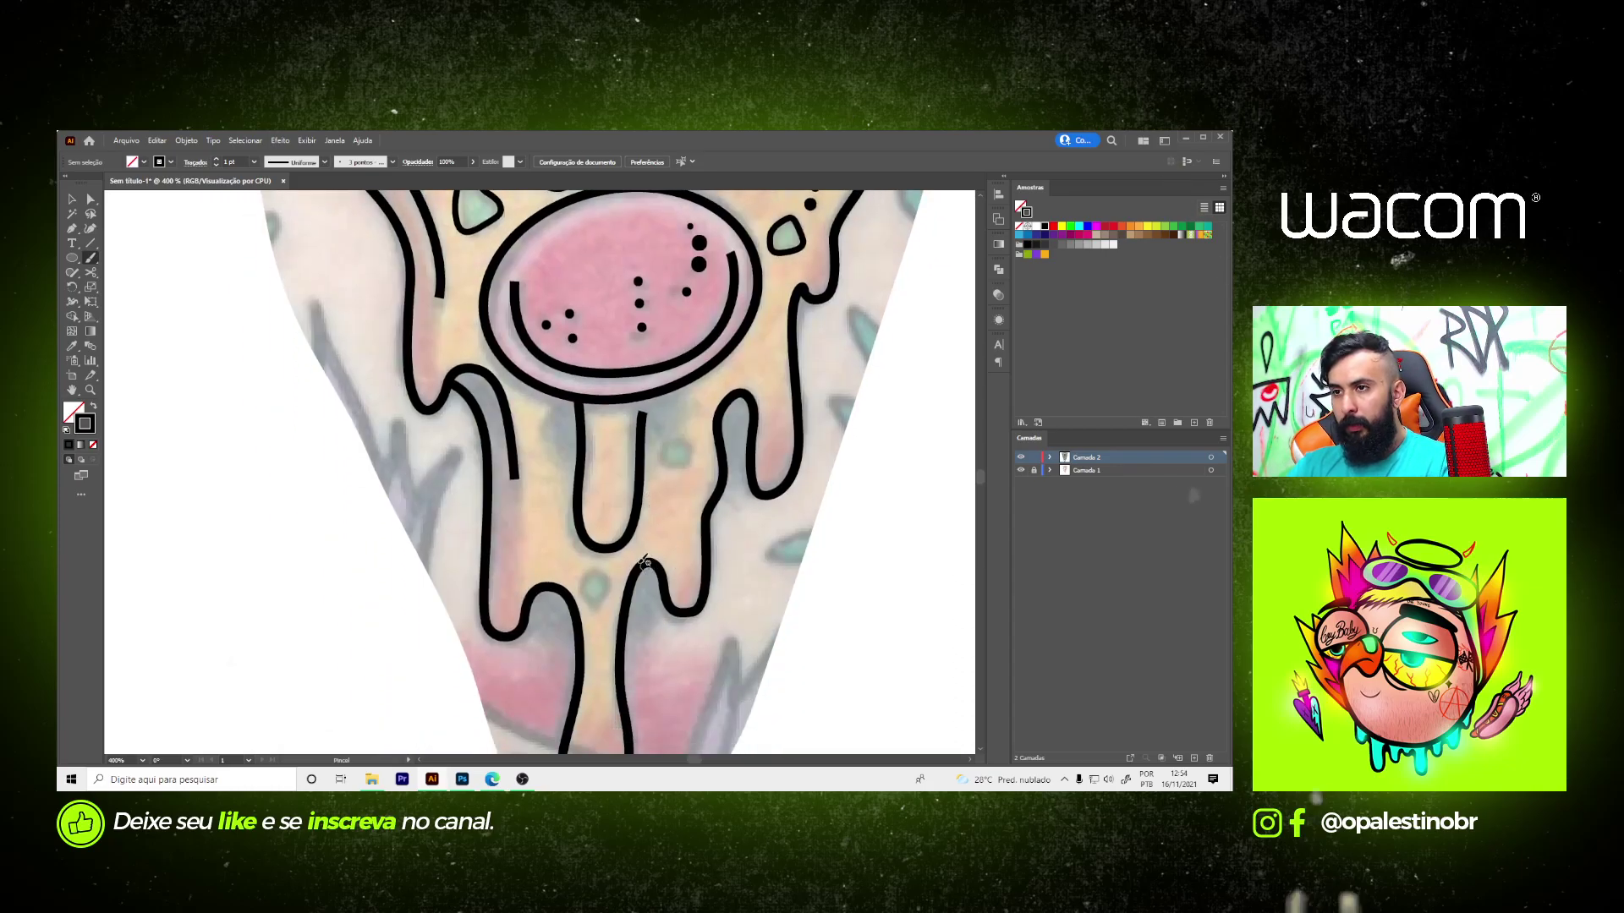
key(ctrl+minus)
key(ctrl+minus)
key(ctrl+minus)
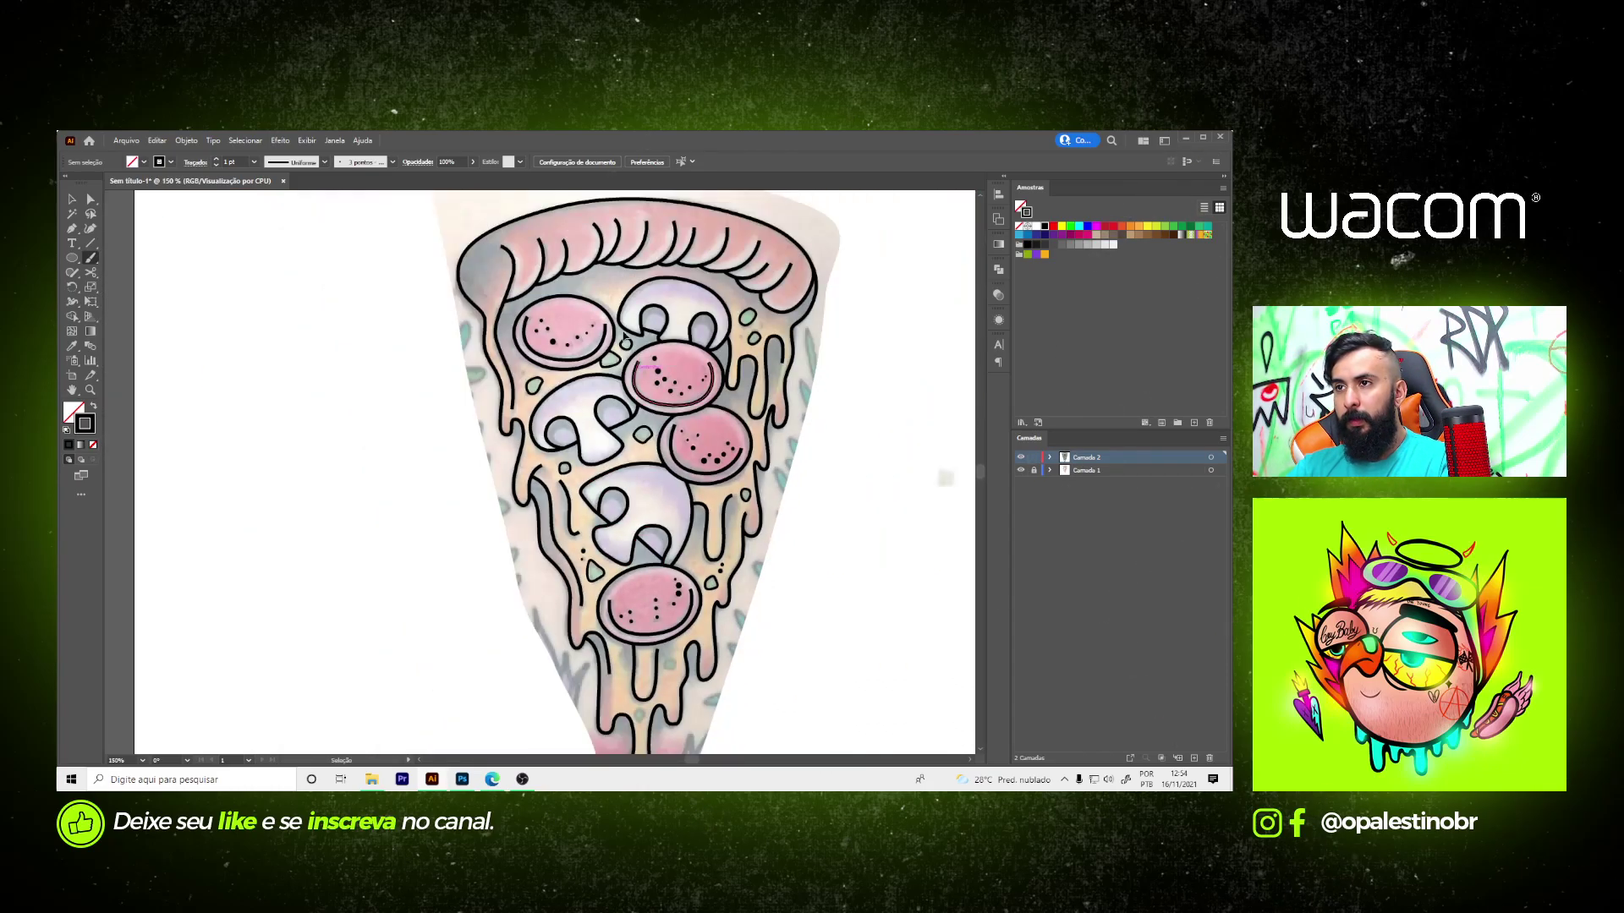
- Outline a green speck below the pepperoni with a closed curved path
scroll(624, 337, up, 2)
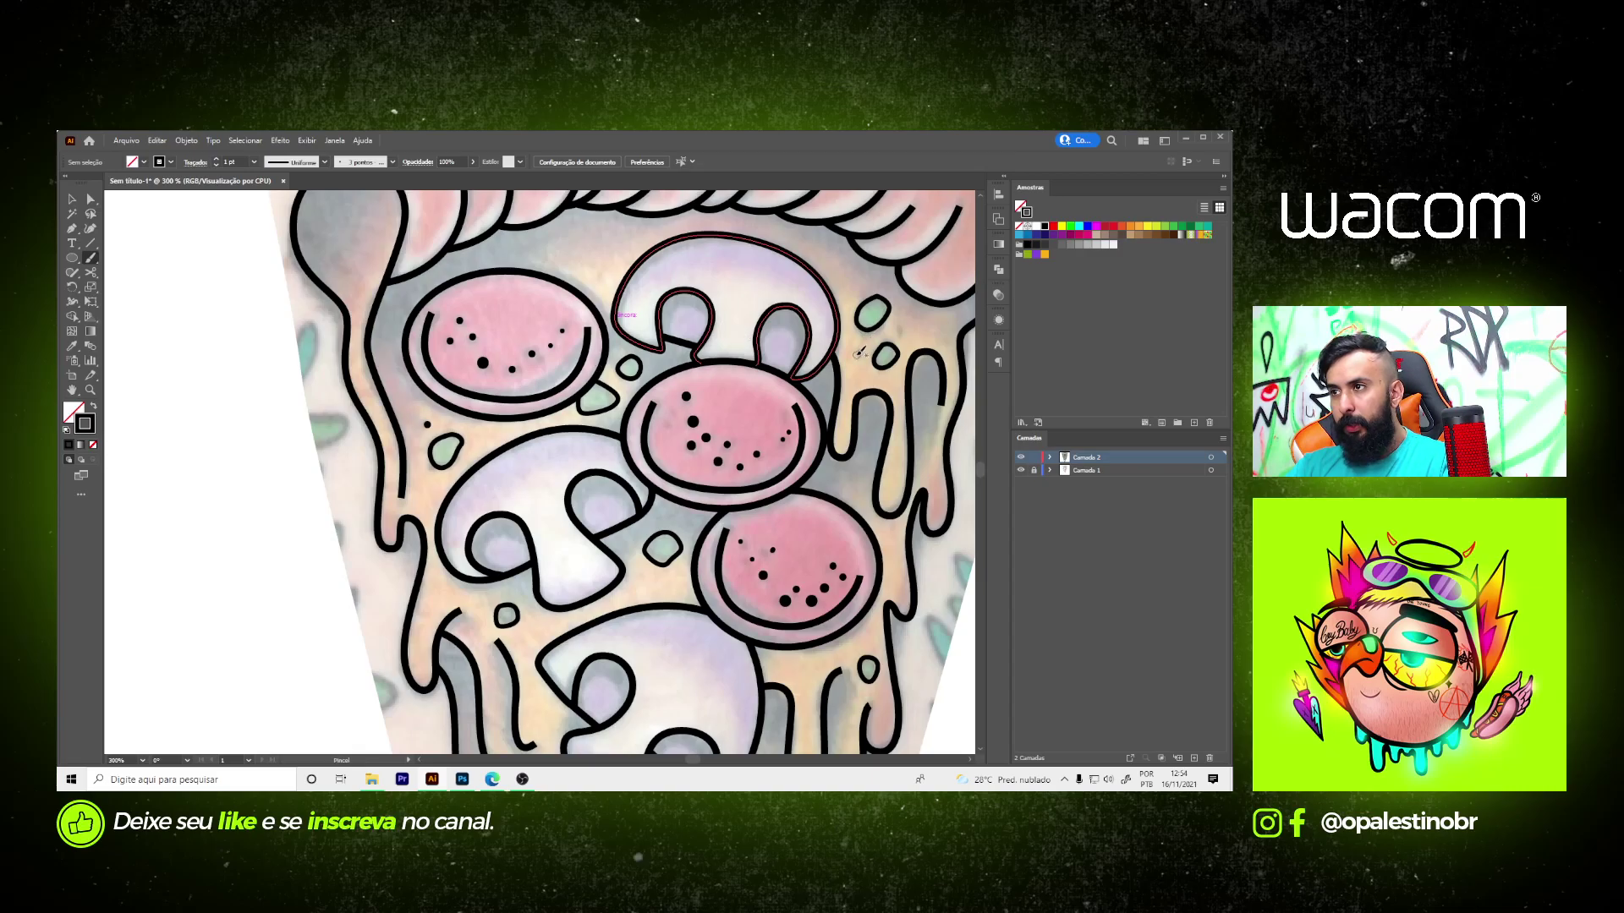
key(a)
key(ctrl+0)
scroll(736, 592, up, 5)
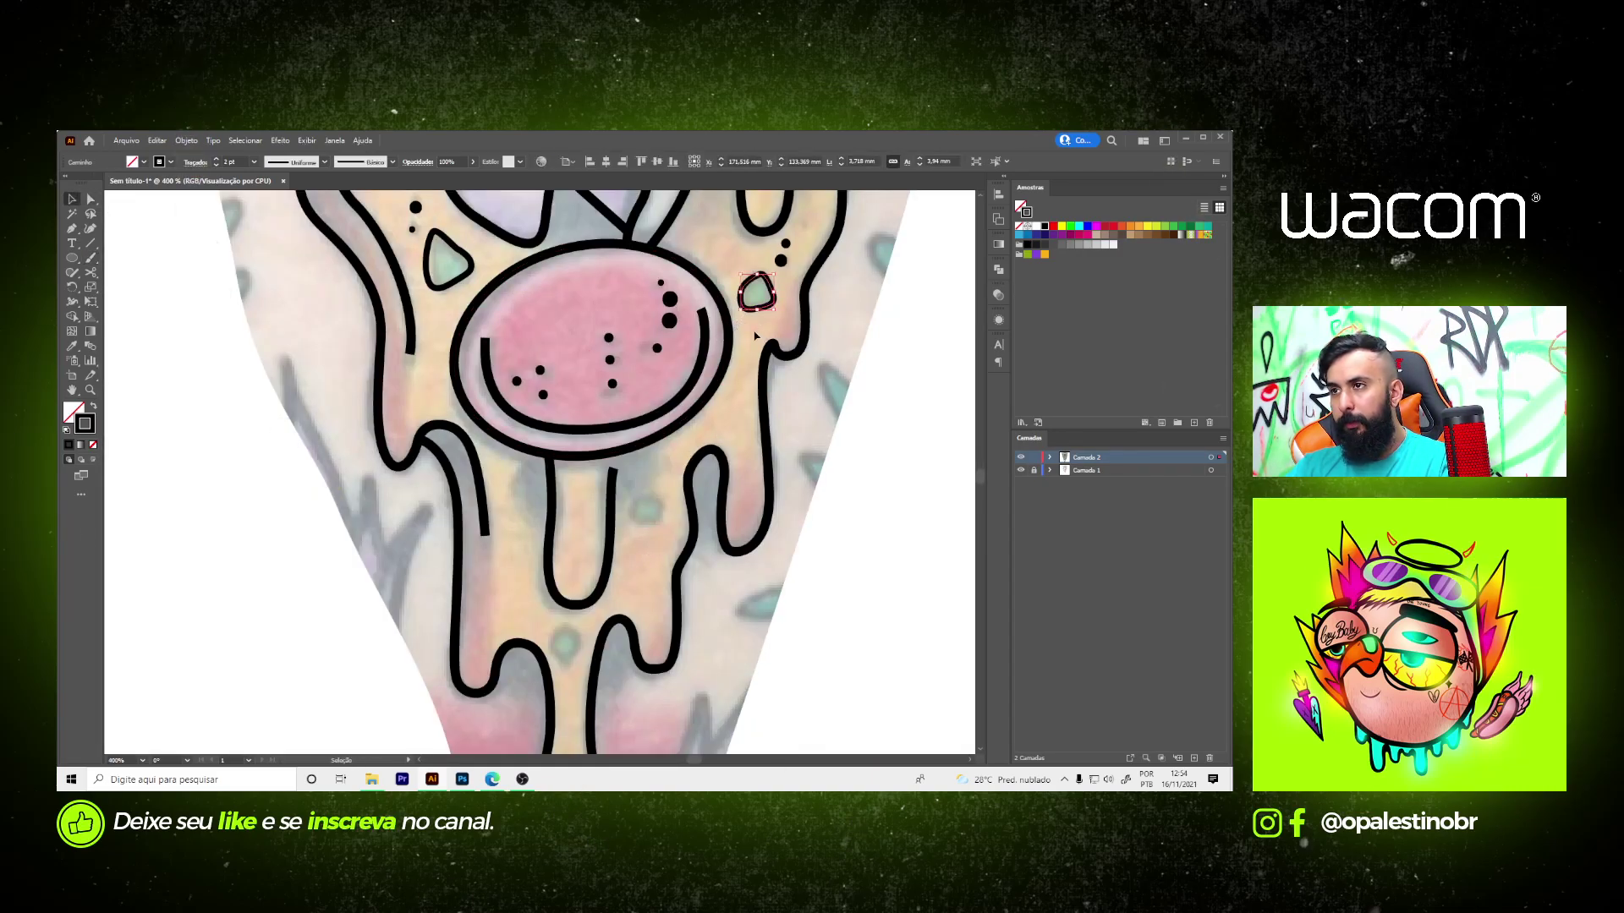
scroll(650, 507, down, 2)
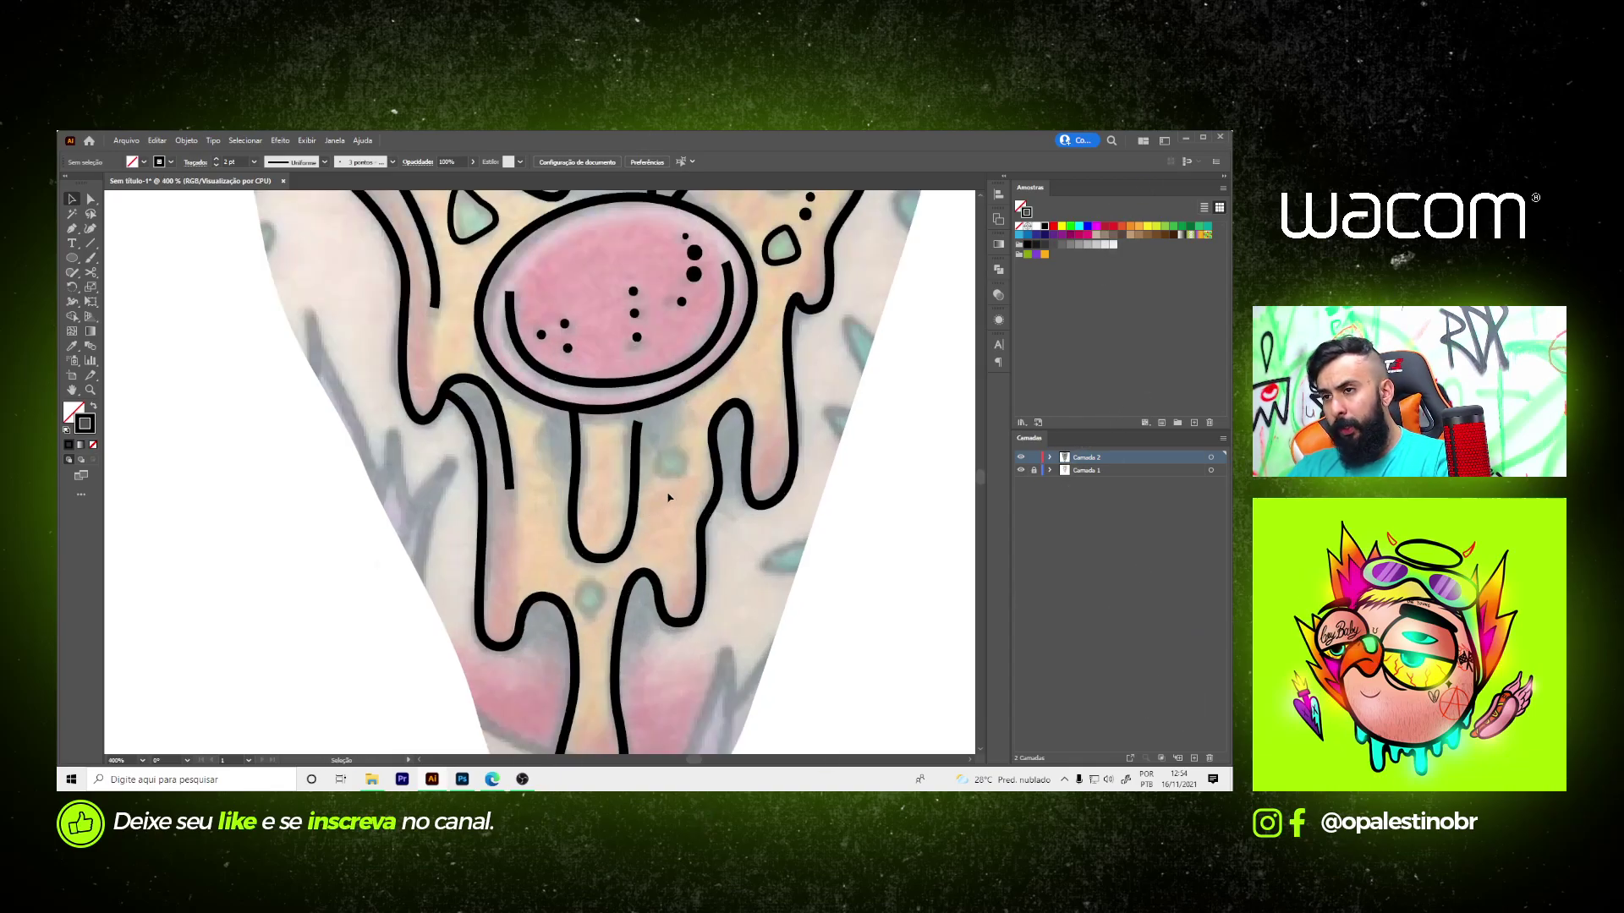
scroll(678, 462, up, 3)
click(653, 436)
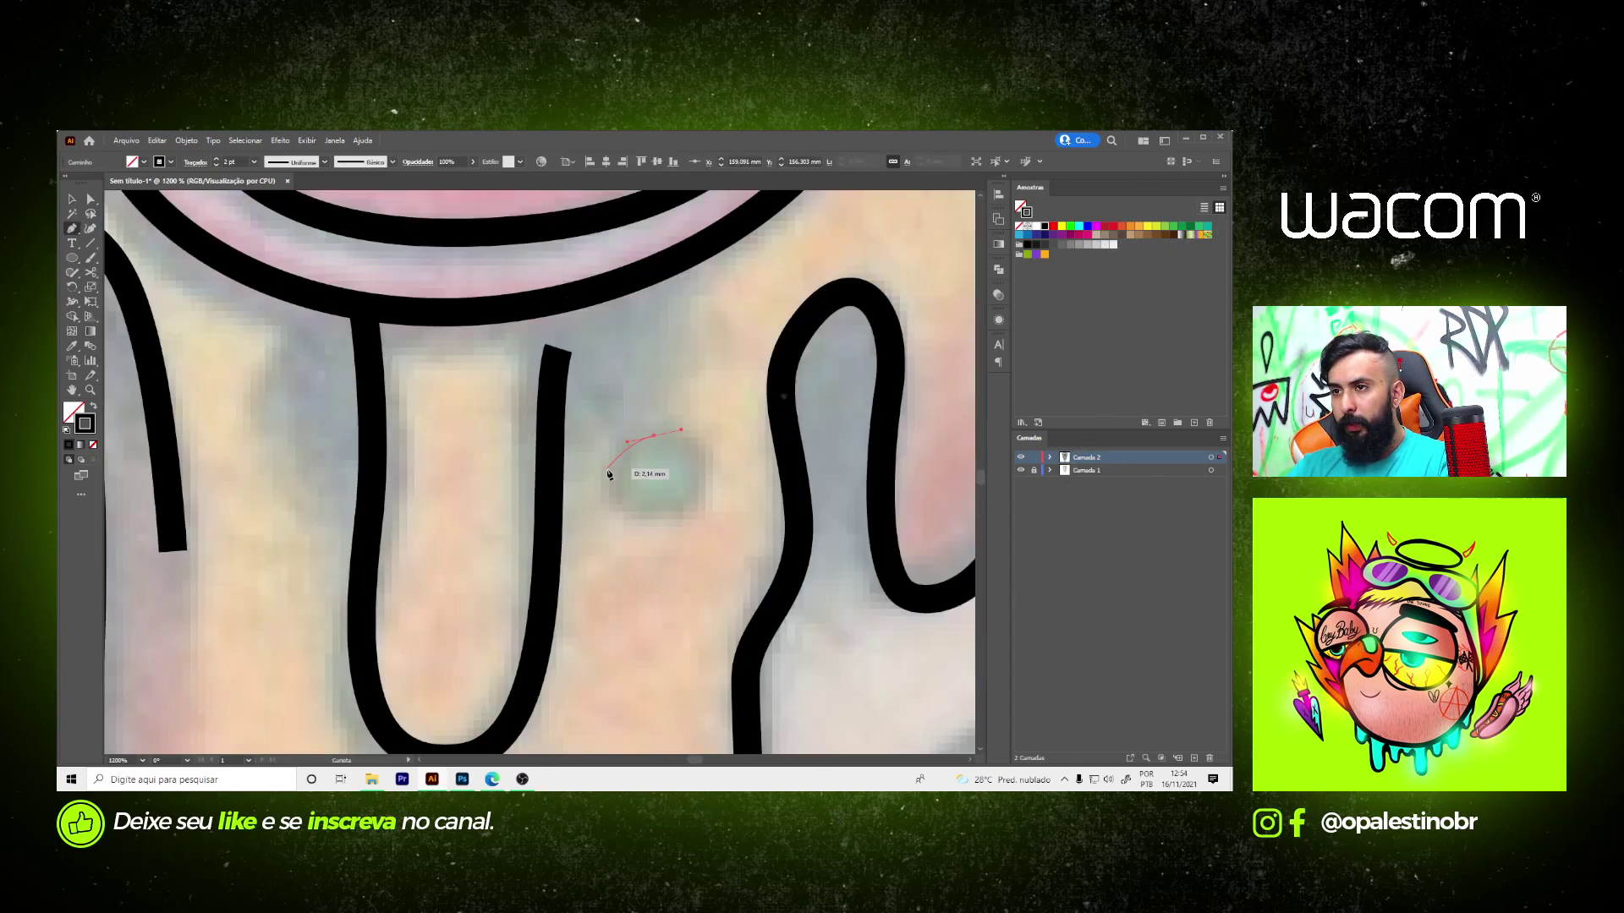
mouse_move(622, 521)
mouse_down()
mouse_move(674, 516)
mouse_move(706, 453)
mouse_up()
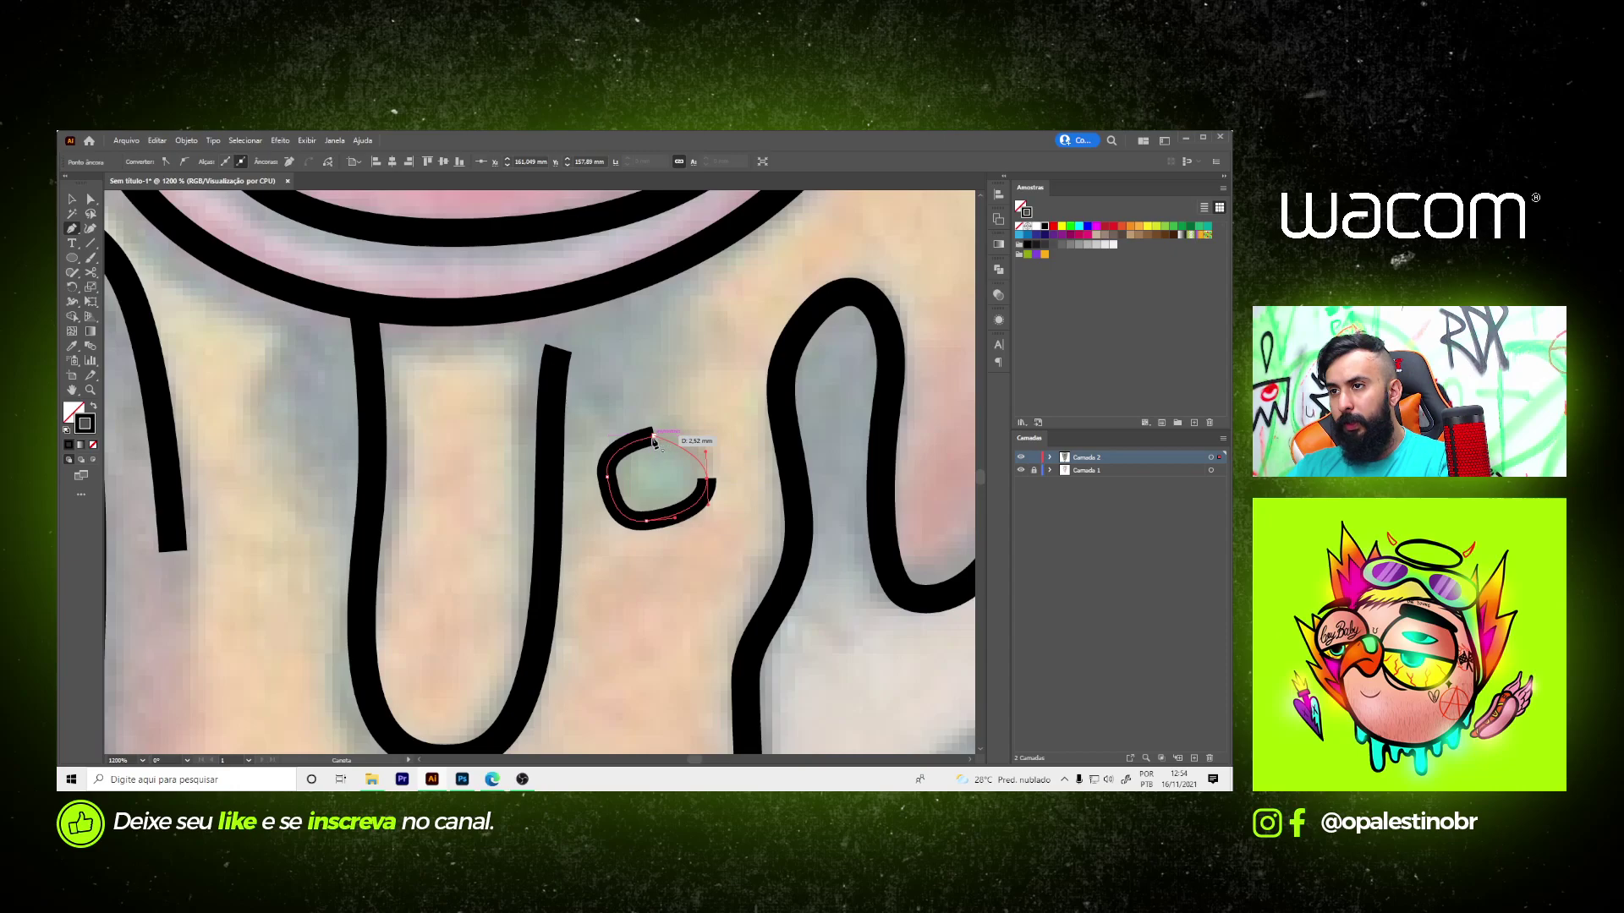
click(653, 435)
- Outline the next green speck with a closed five-point path
scroll(676, 449, down, 3)
scroll(741, 436, up, 3)
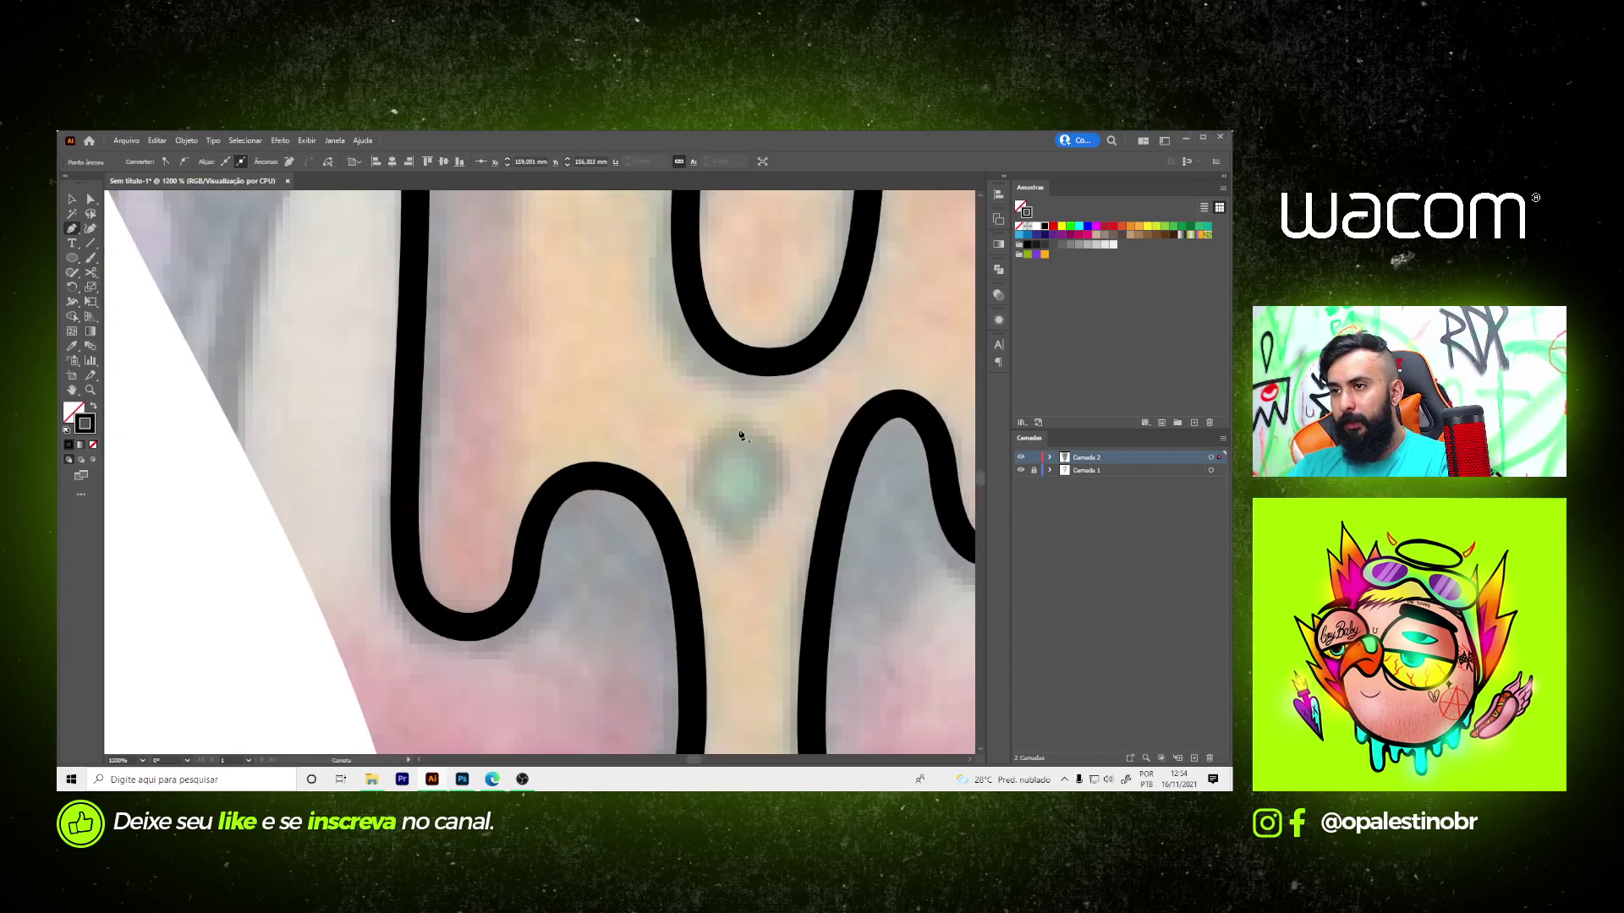
click(729, 423)
click(692, 452)
click(735, 523)
click(783, 489)
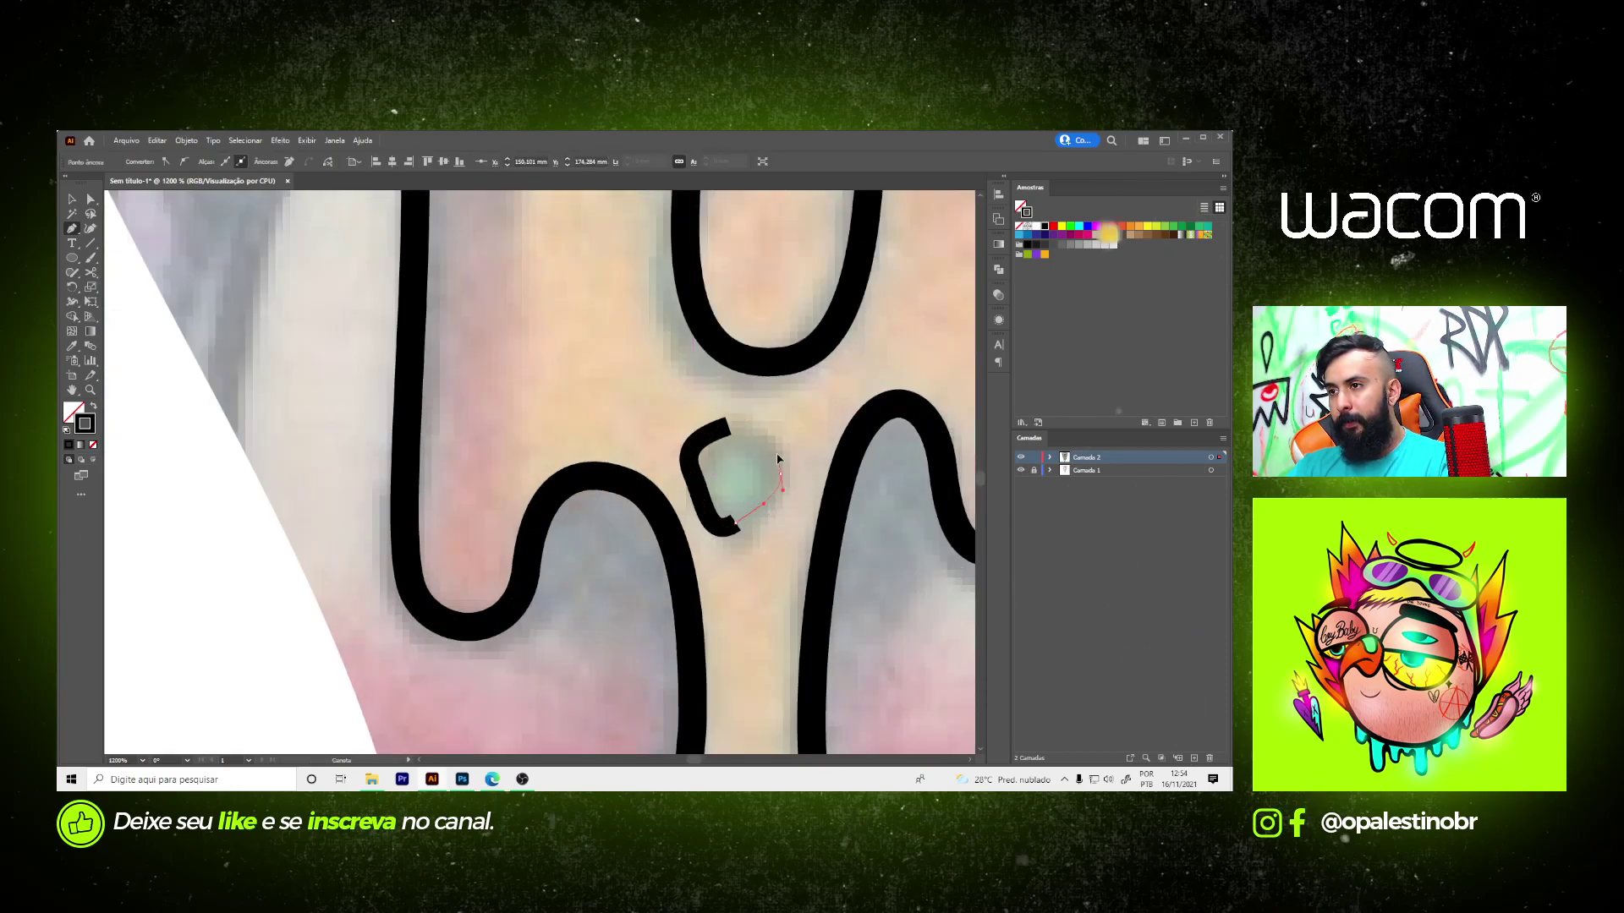
click(725, 429)
scroll(693, 448, down, 3)
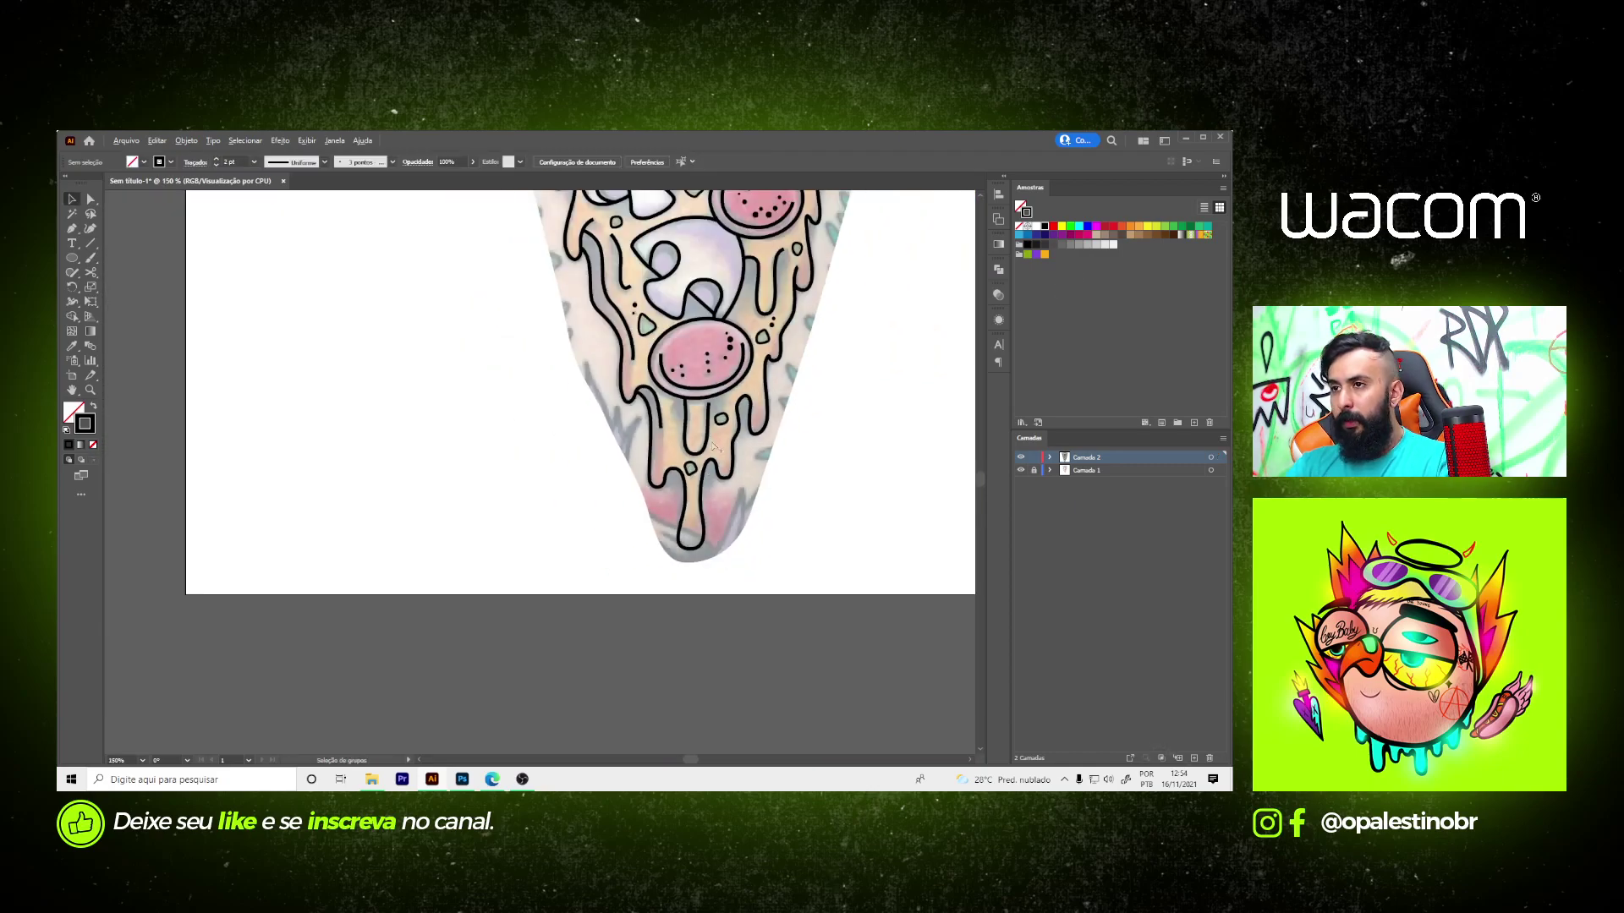
scroll(668, 464, up, 3)
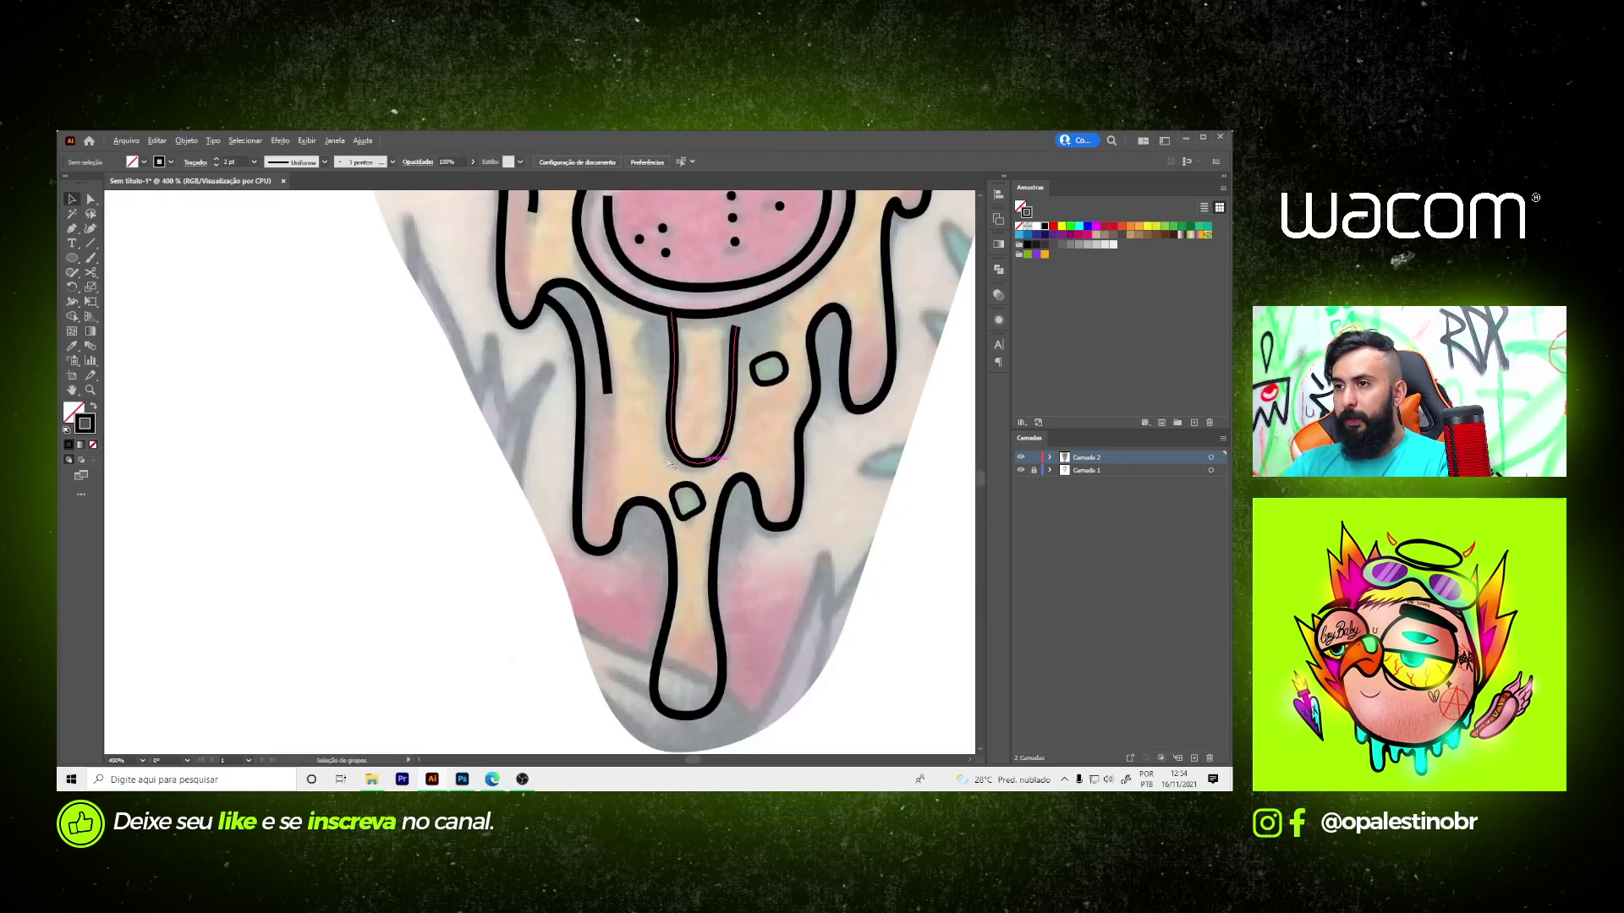
- Try a curved stroke beside the slice edge, undo it, and finish the current path
click(585, 440)
click(500, 430)
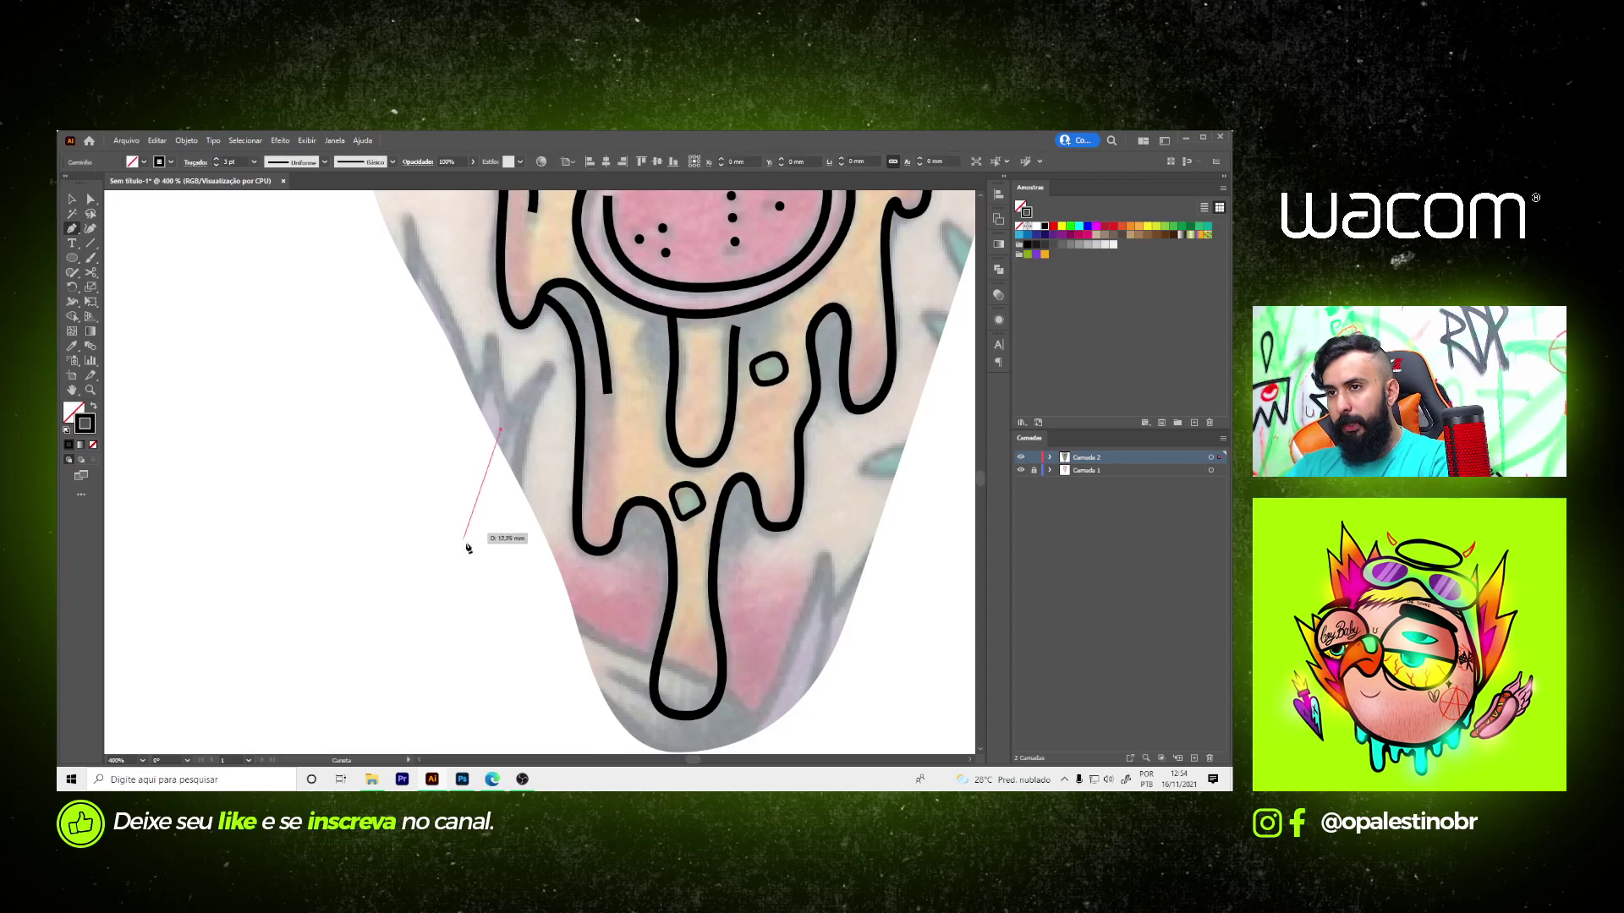
drag(468, 552, 497, 617)
ctrl+click(446, 435)
key(ctrl+z)
key(ctrl+z)
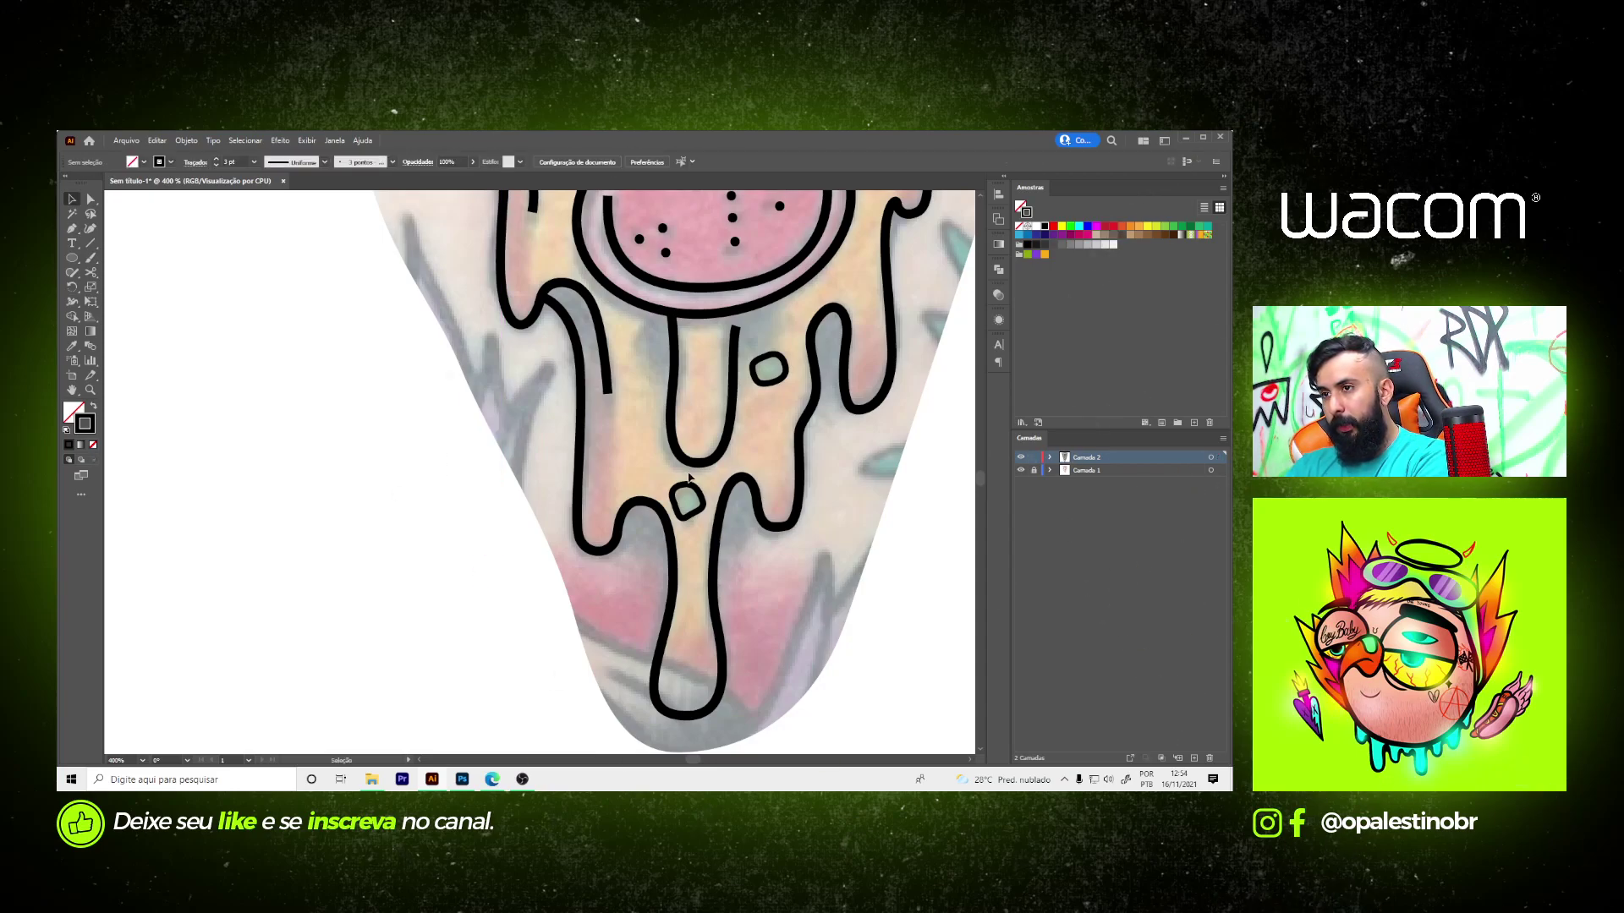
click(680, 493)
drag(448, 614, 474, 633)
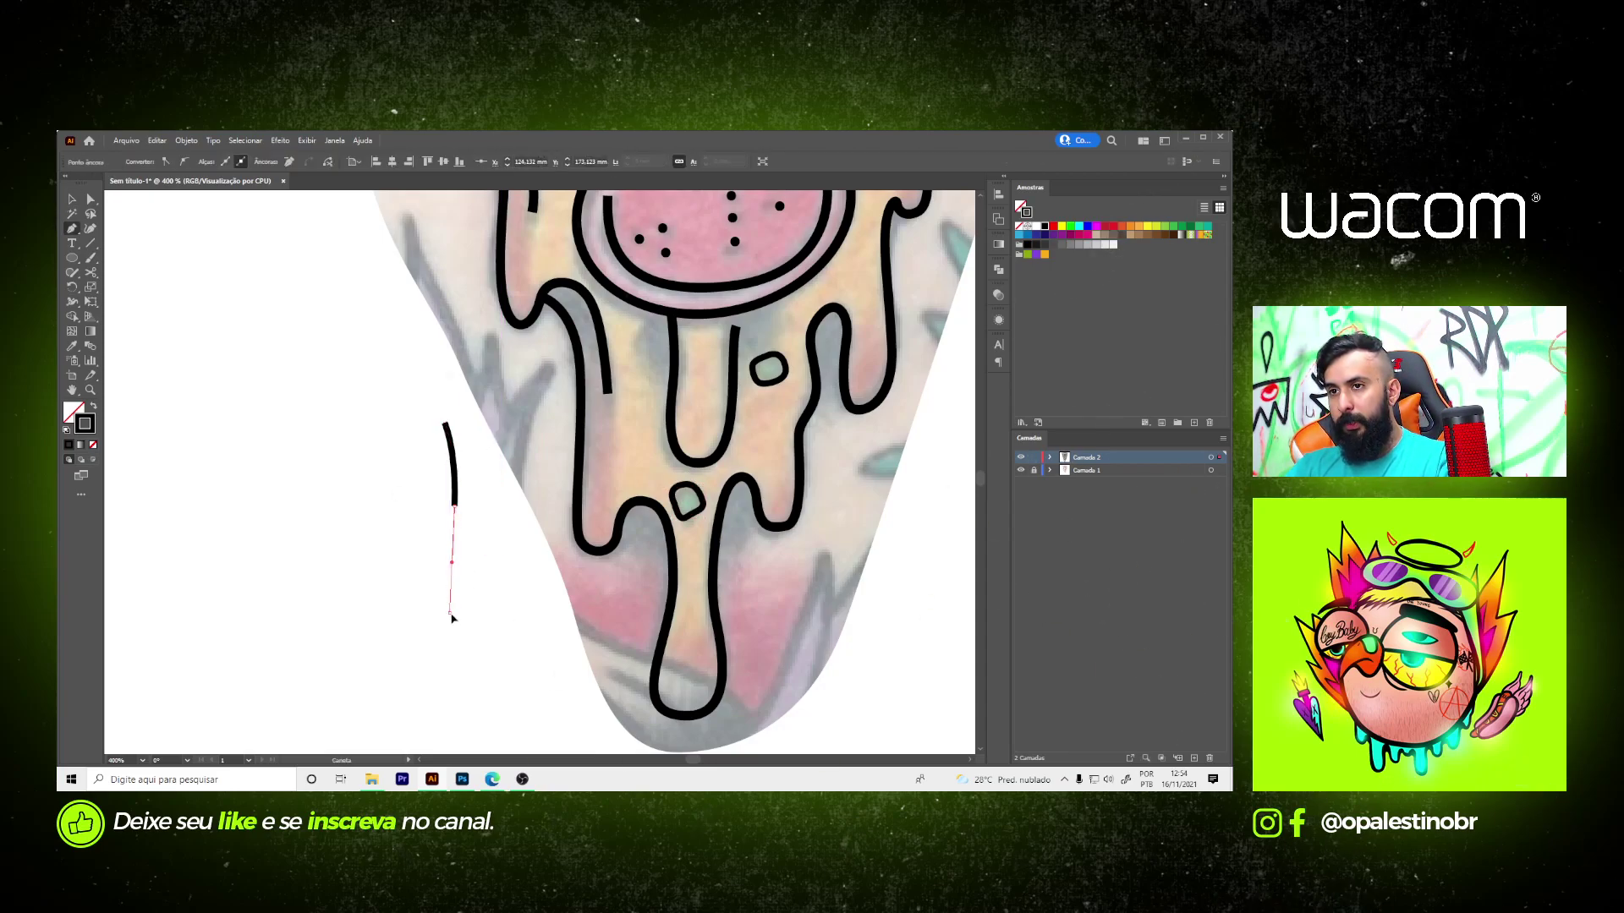
key(v)
scroll(533, 520, up, 2)
scroll(533, 520, down, 2)
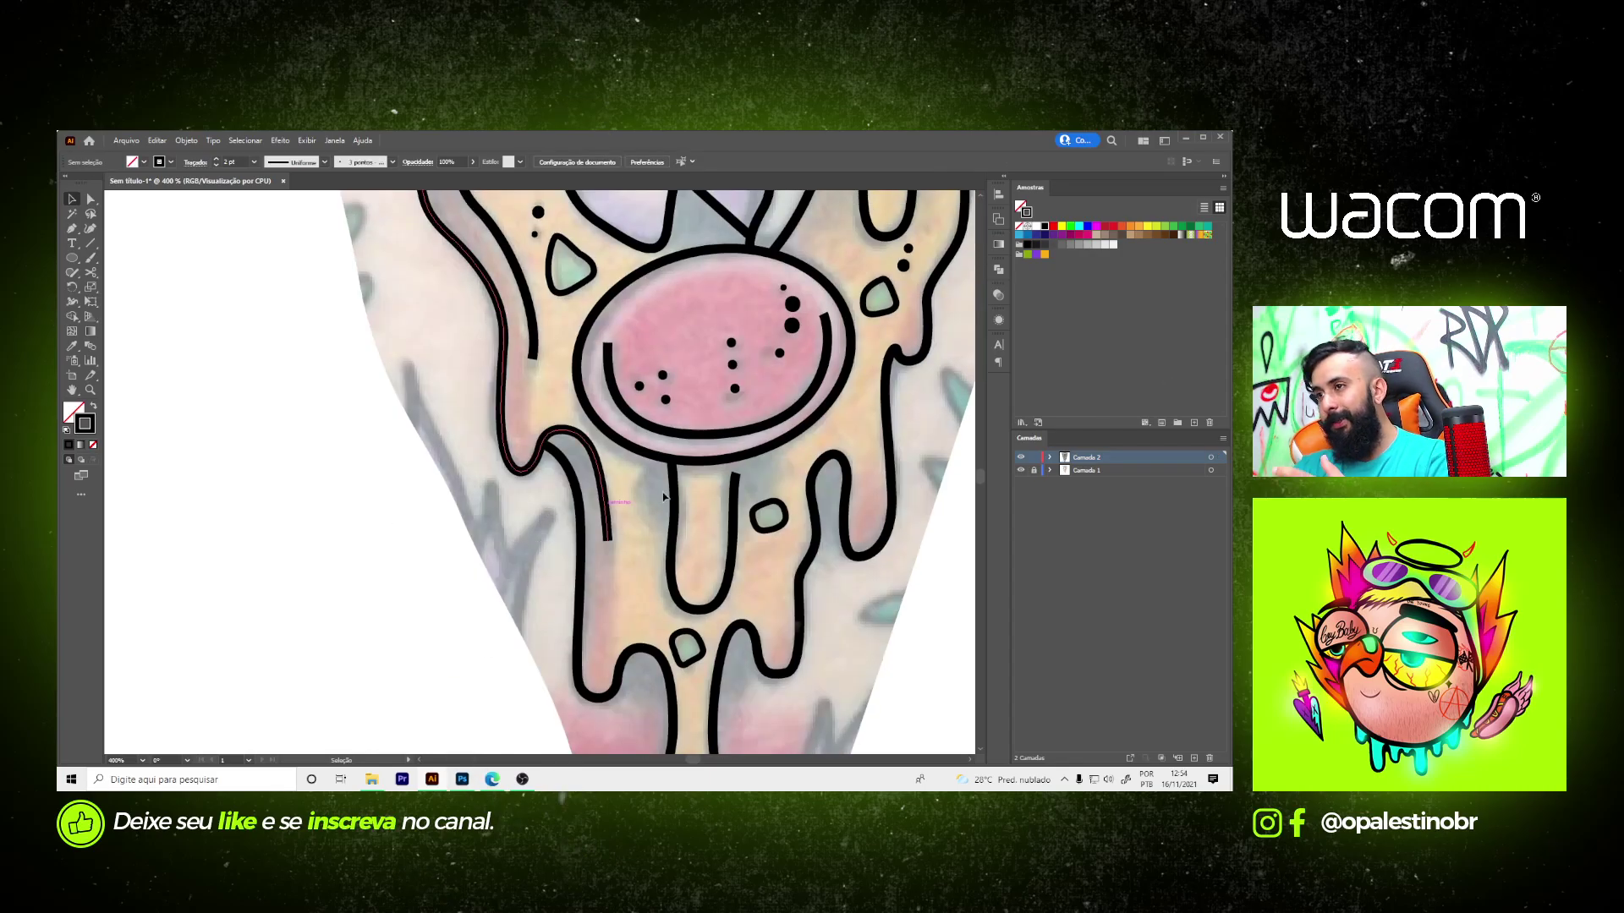
scroll(702, 464, down, 2)
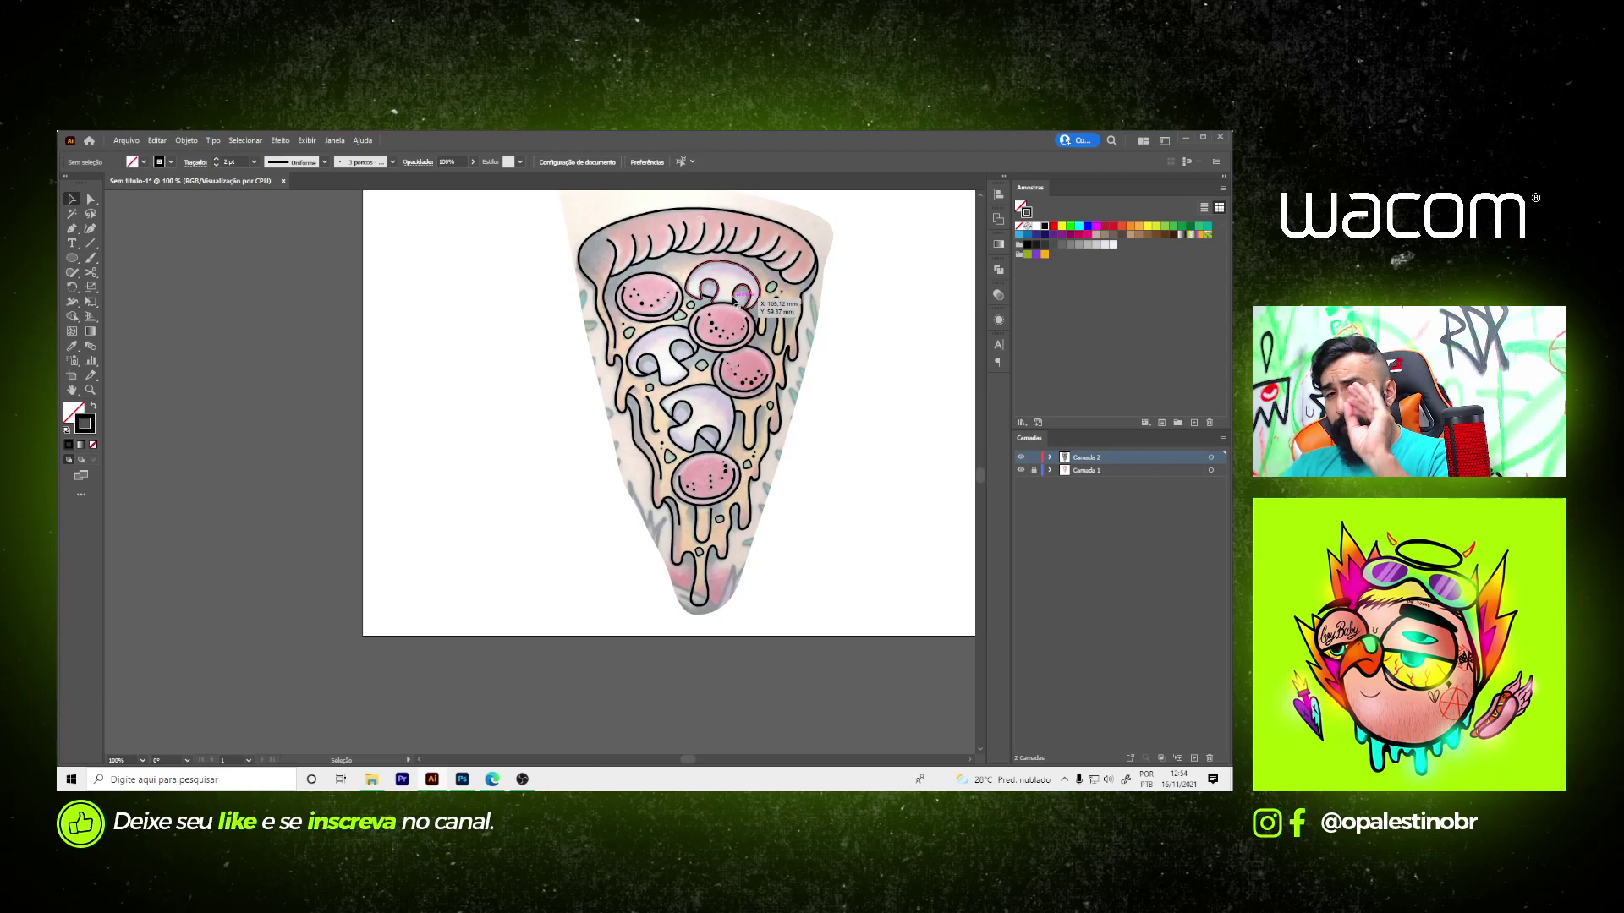
- Use the Width tool to change the width of the left crust stroke
scroll(667, 297, up, 2)
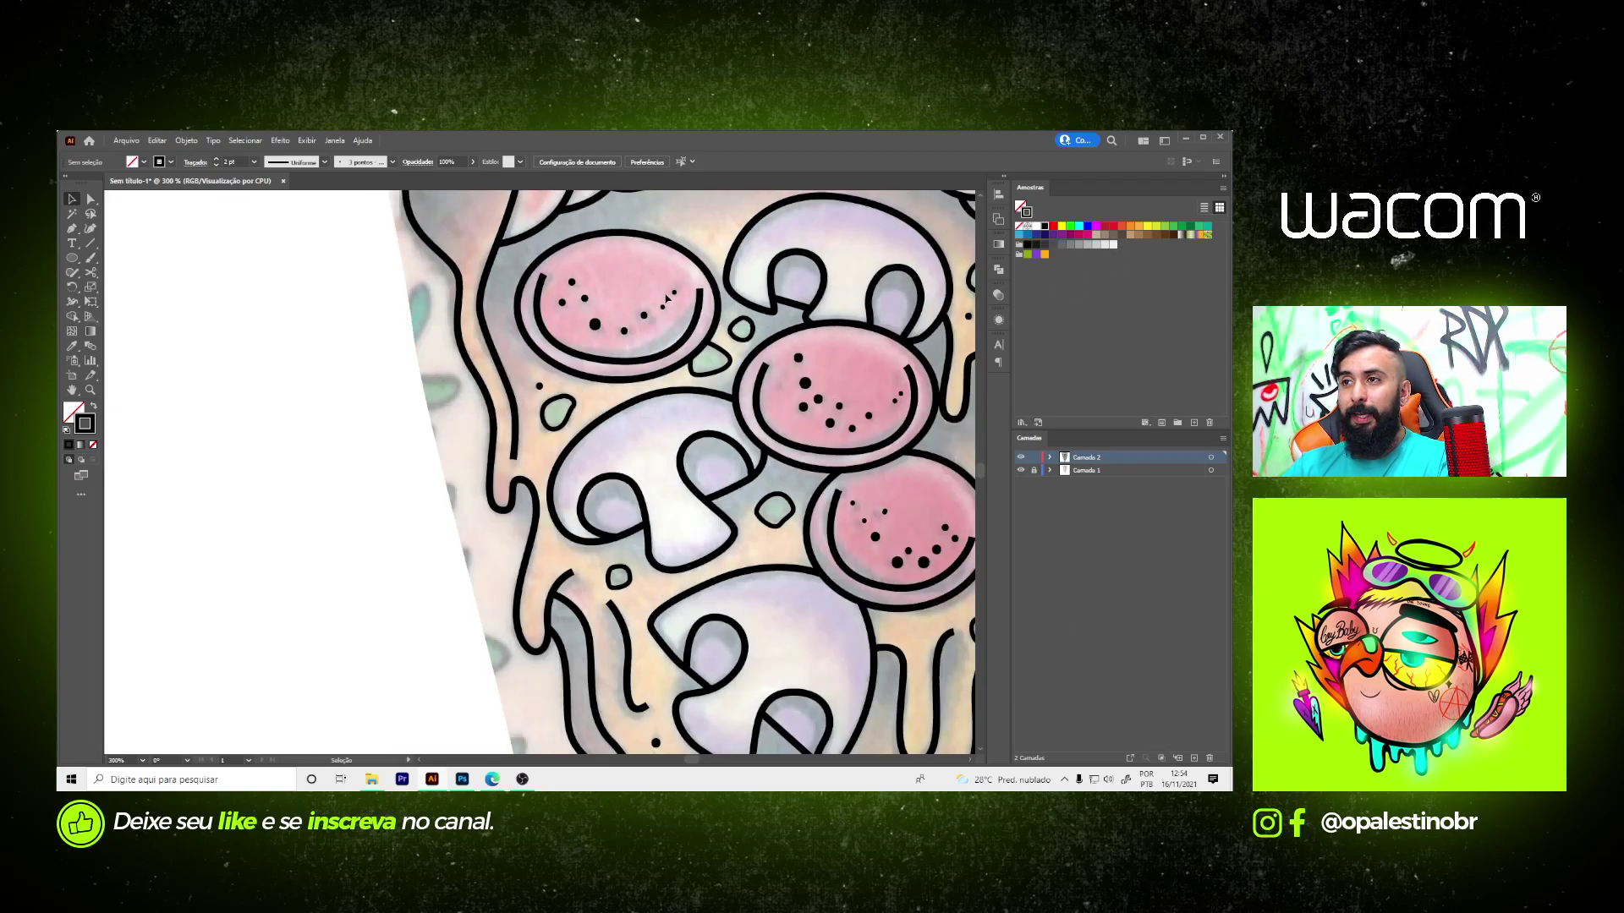
scroll(658, 373, down, 3)
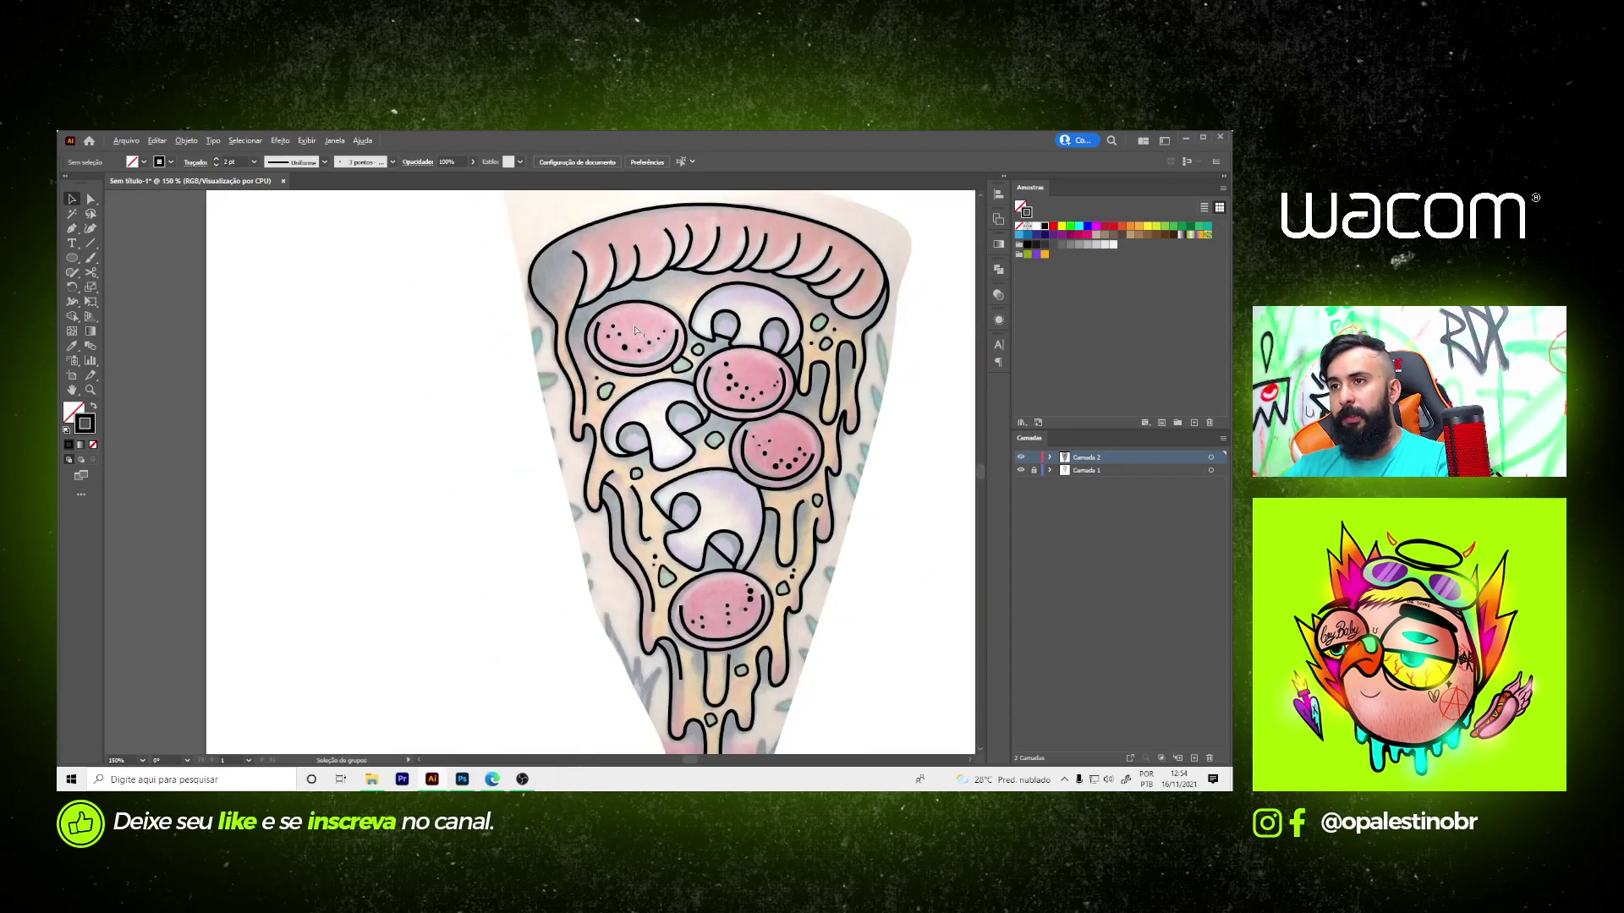
scroll(643, 338, up, 1)
scroll(634, 329, up, 1)
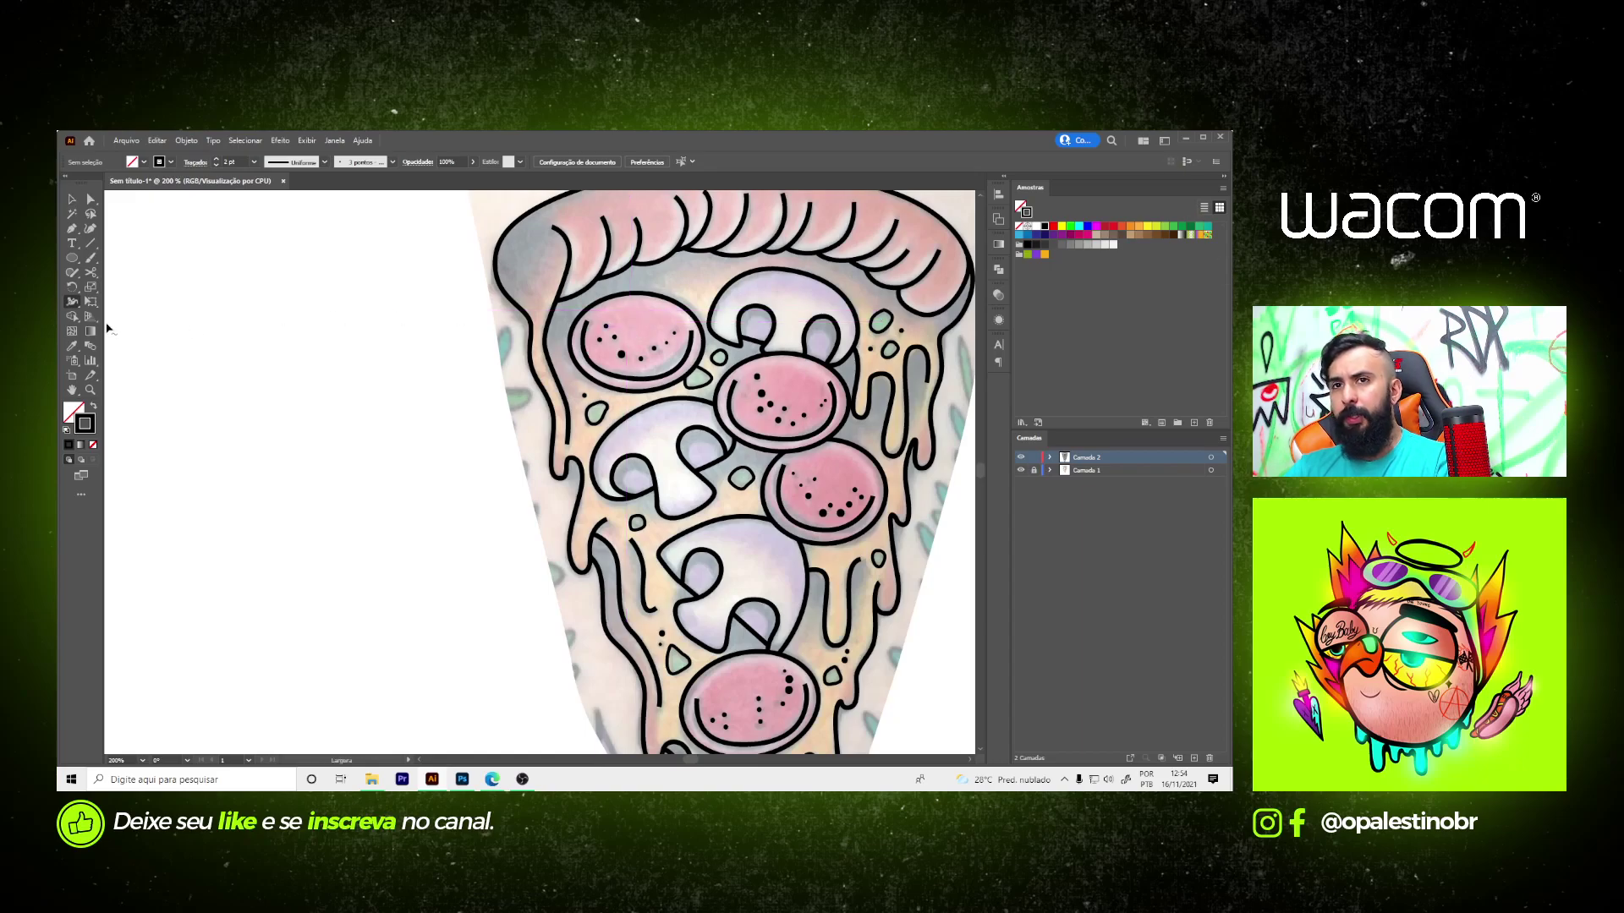
click(71, 305)
scroll(564, 310, up, 1)
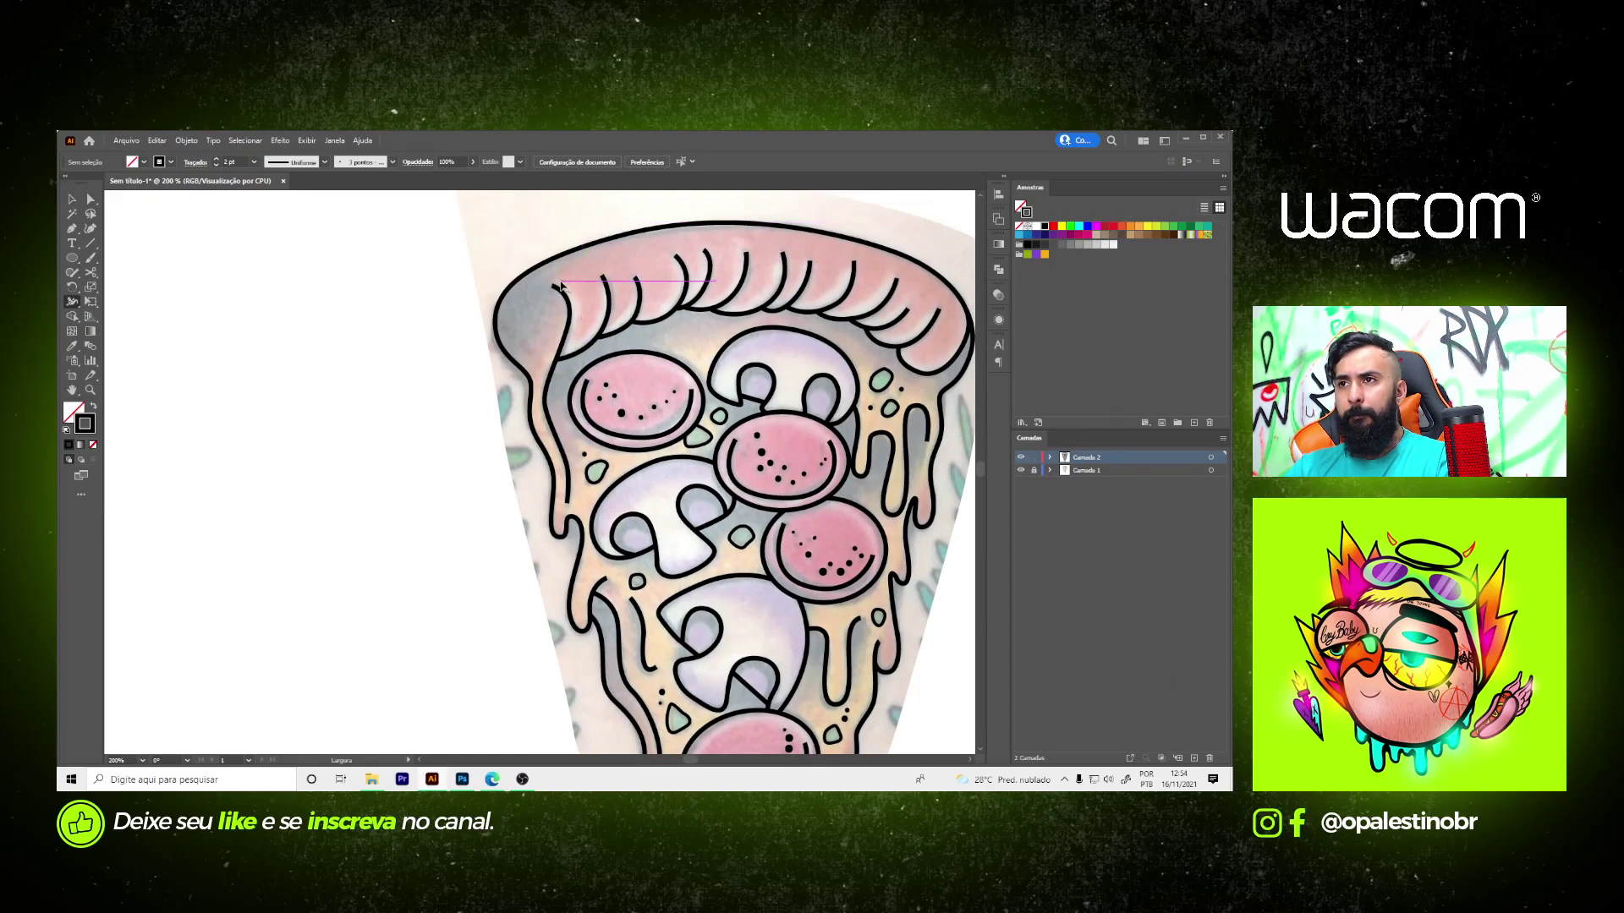
scroll(564, 310, up, 1)
mouse_move(564, 311)
mouse_down()
mouse_move(556, 335)
mouse_move(666, 372)
mouse_up()
scroll(561, 335, up, 1)
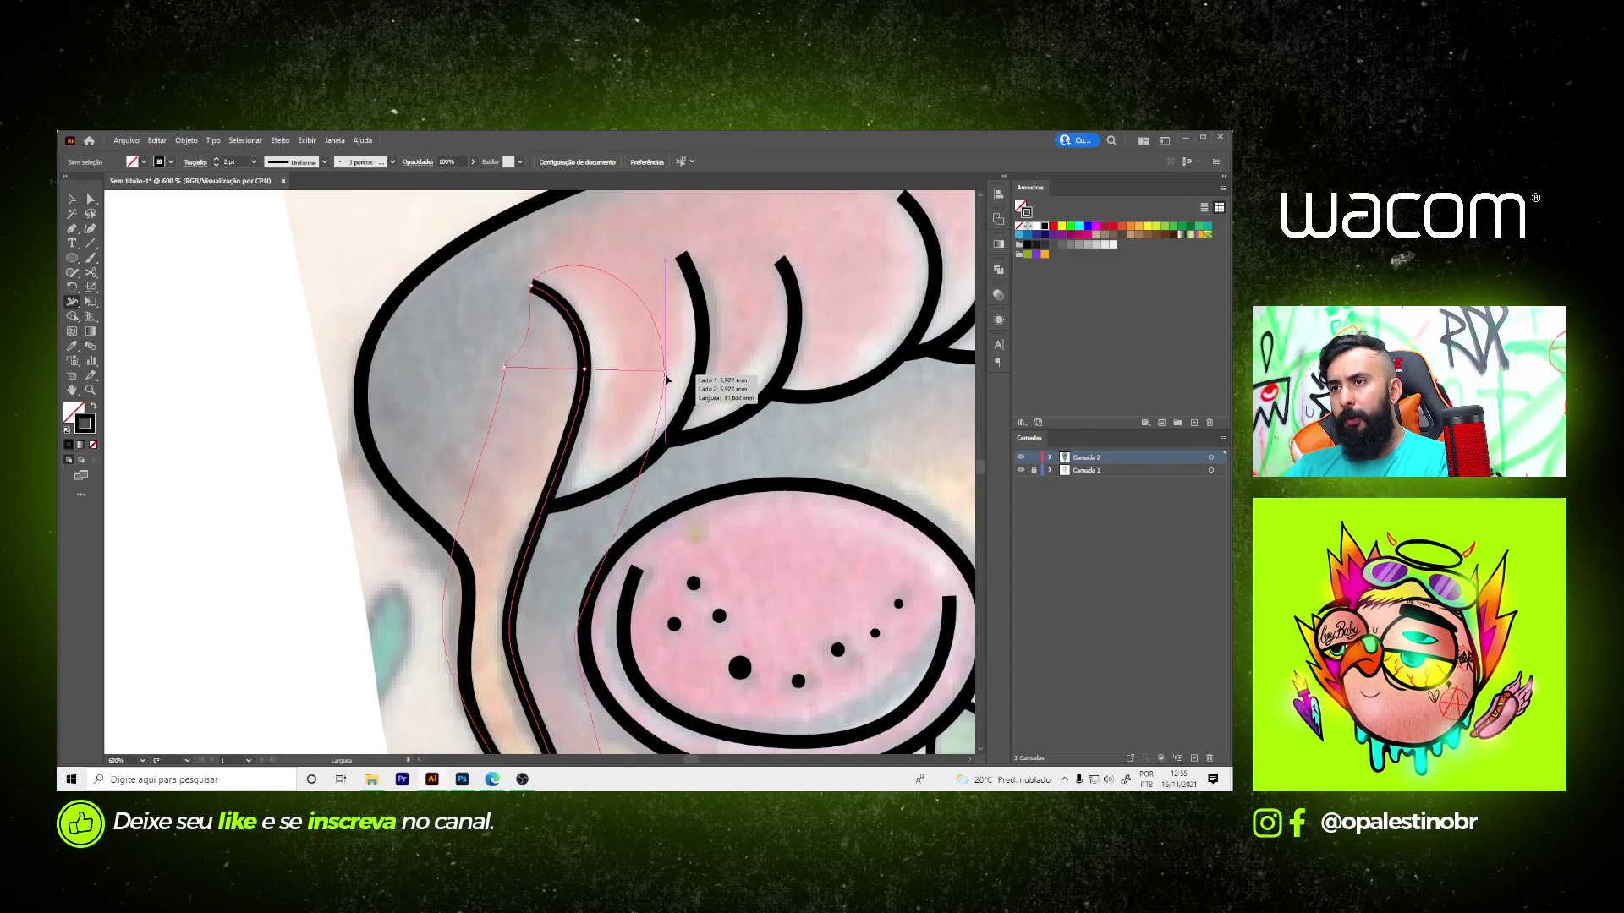
key(ctrl+z)
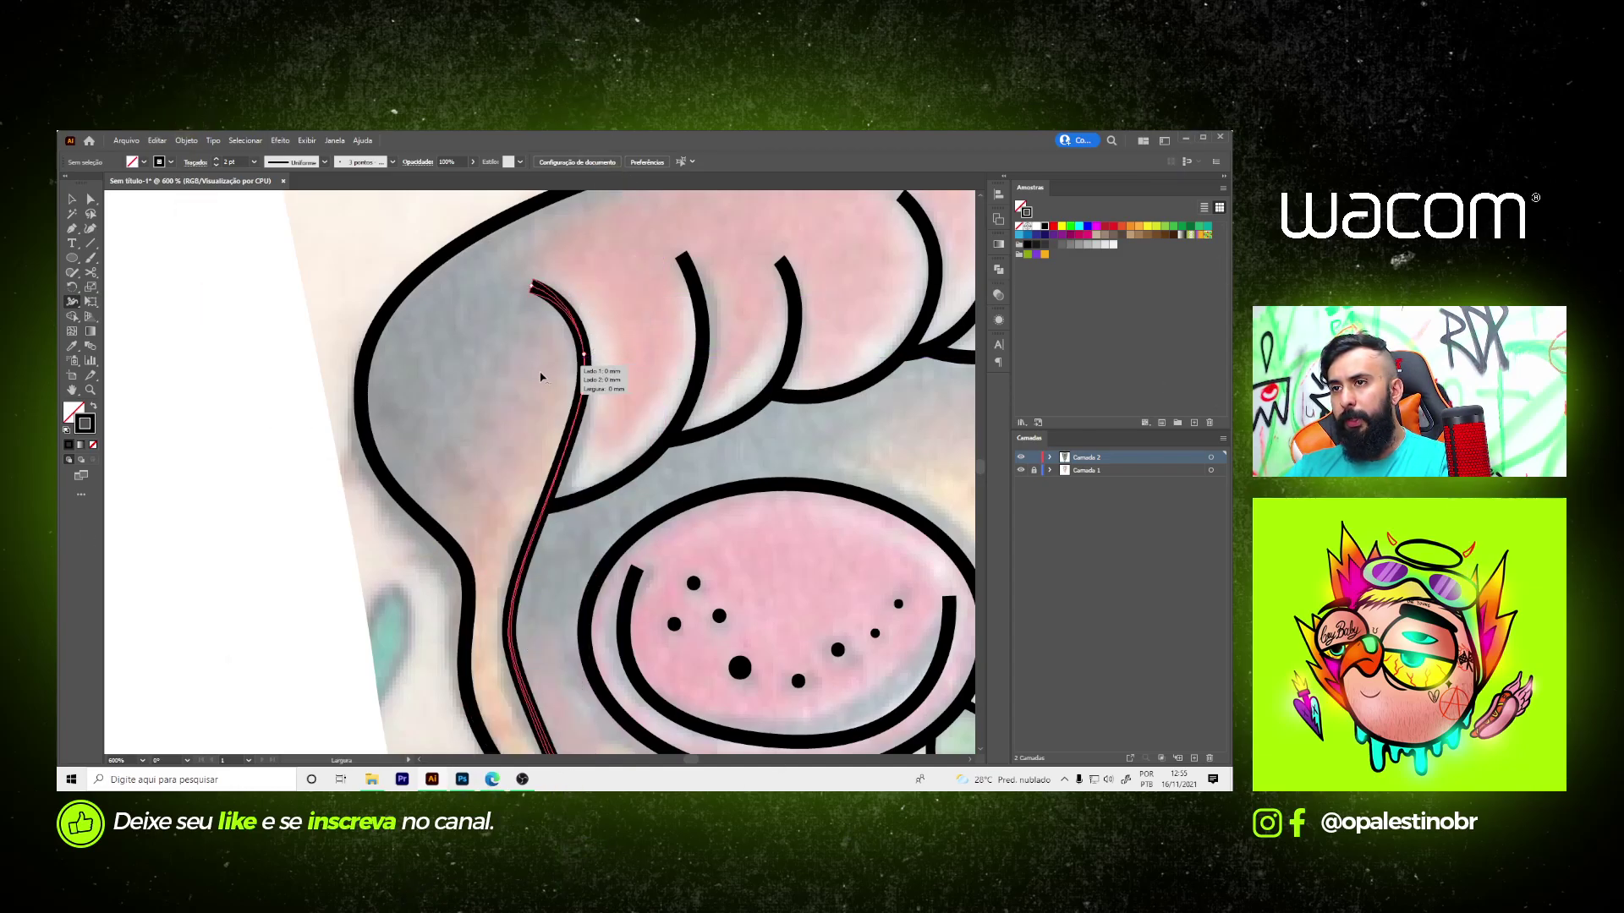
key(ctrl+shift+z)
- Taper the left crust stroke's top end to 0 mm width
scroll(581, 329, up, 1)
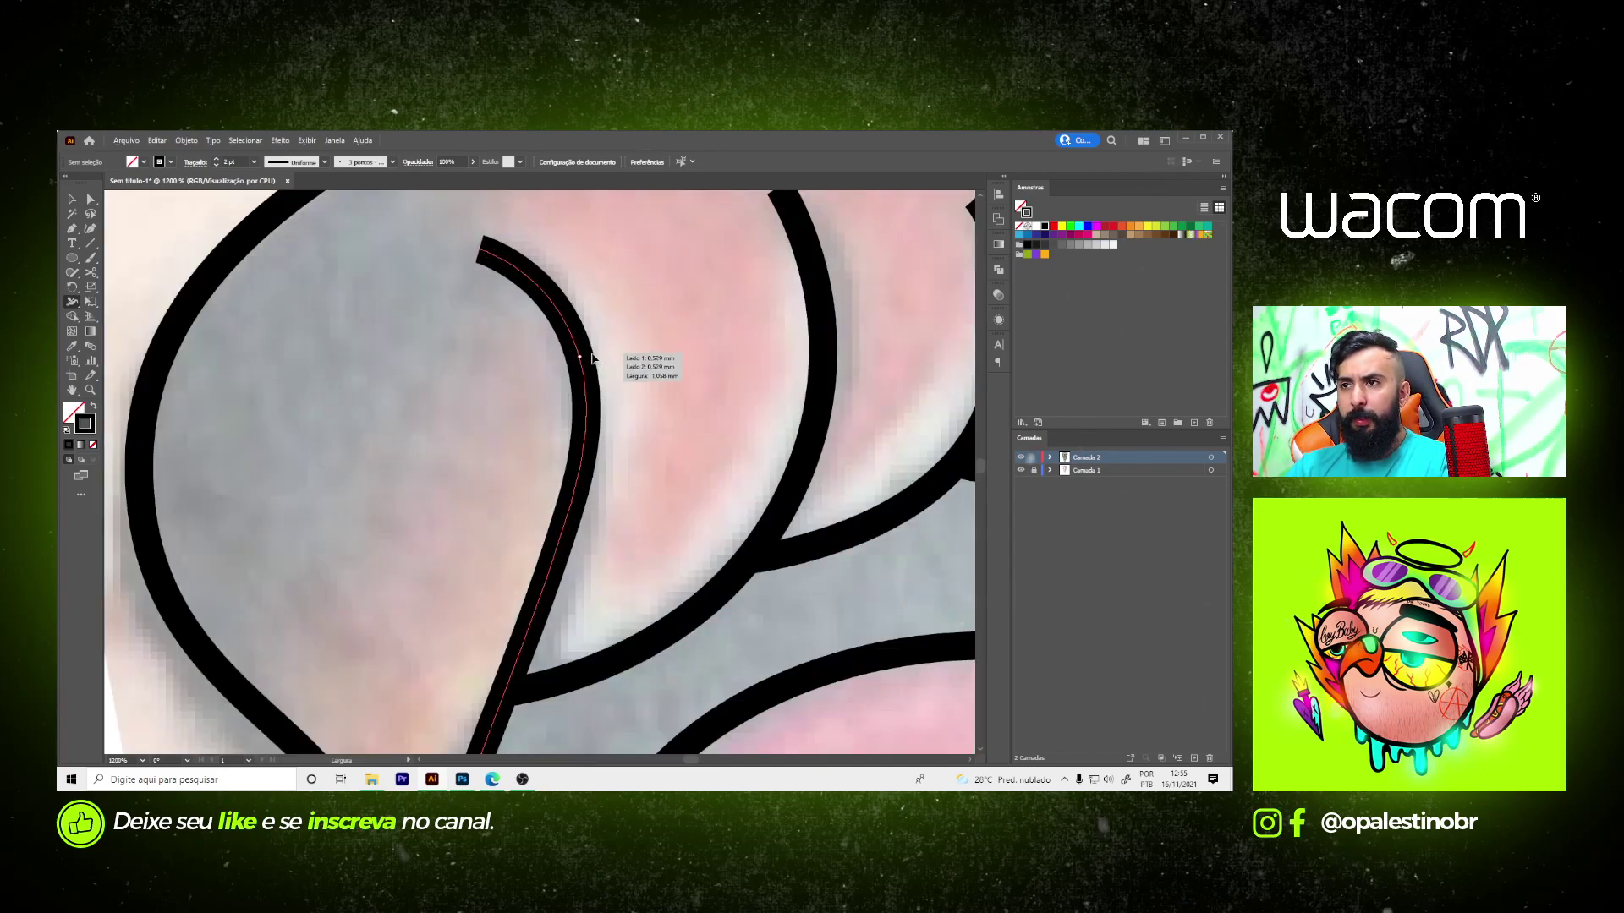
drag(596, 381, 601, 383)
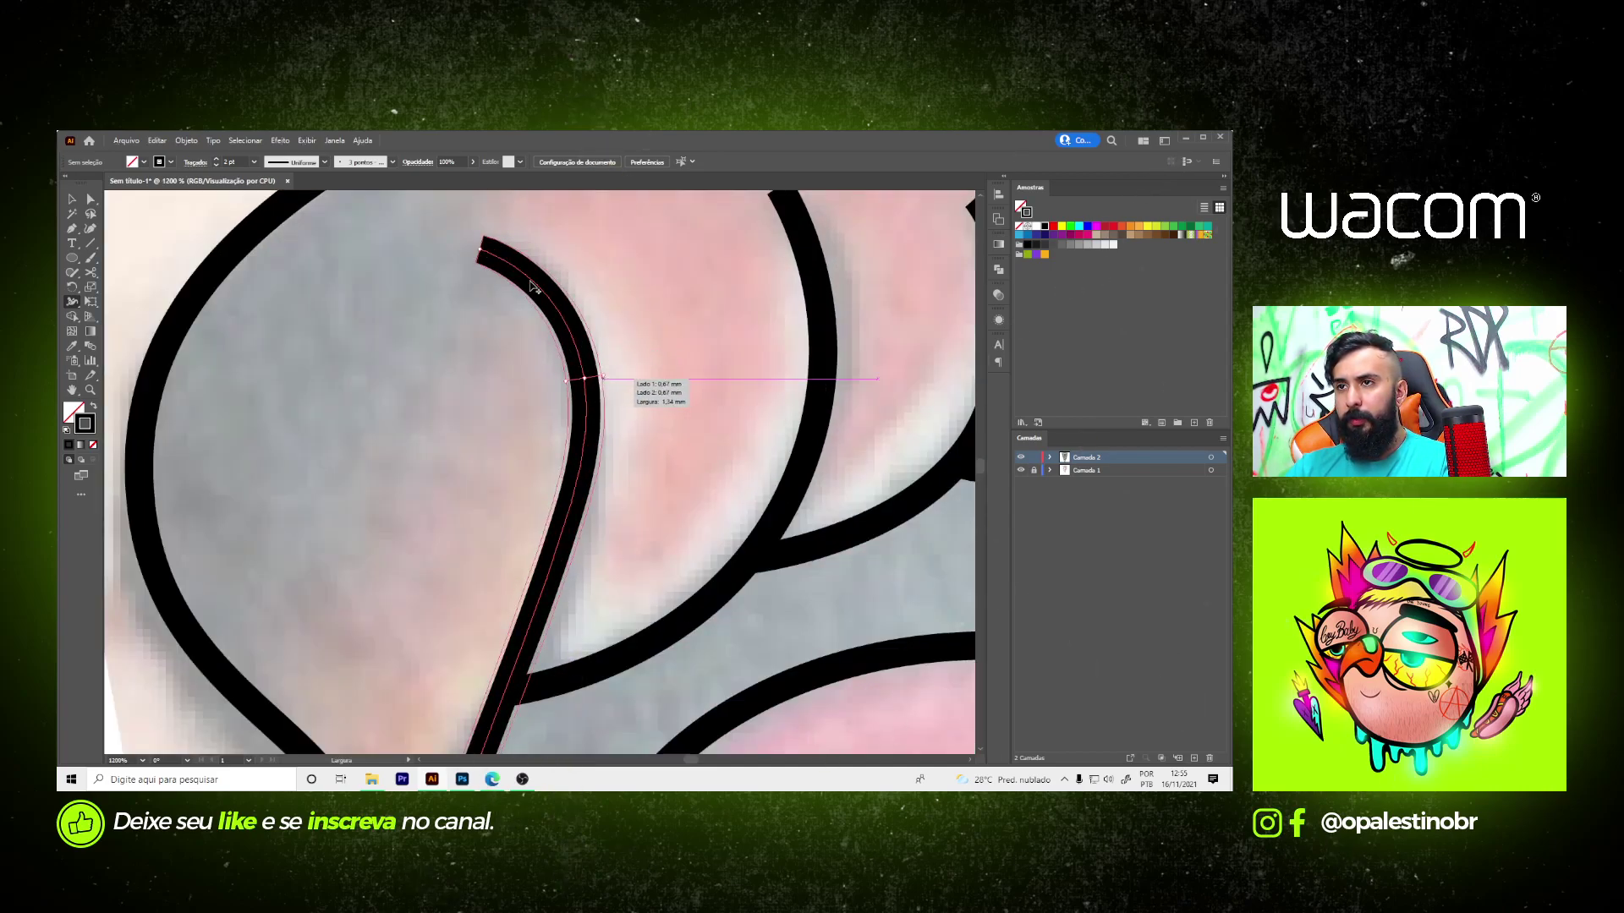
drag(482, 248, 437, 349)
scroll(549, 389, down, 2)
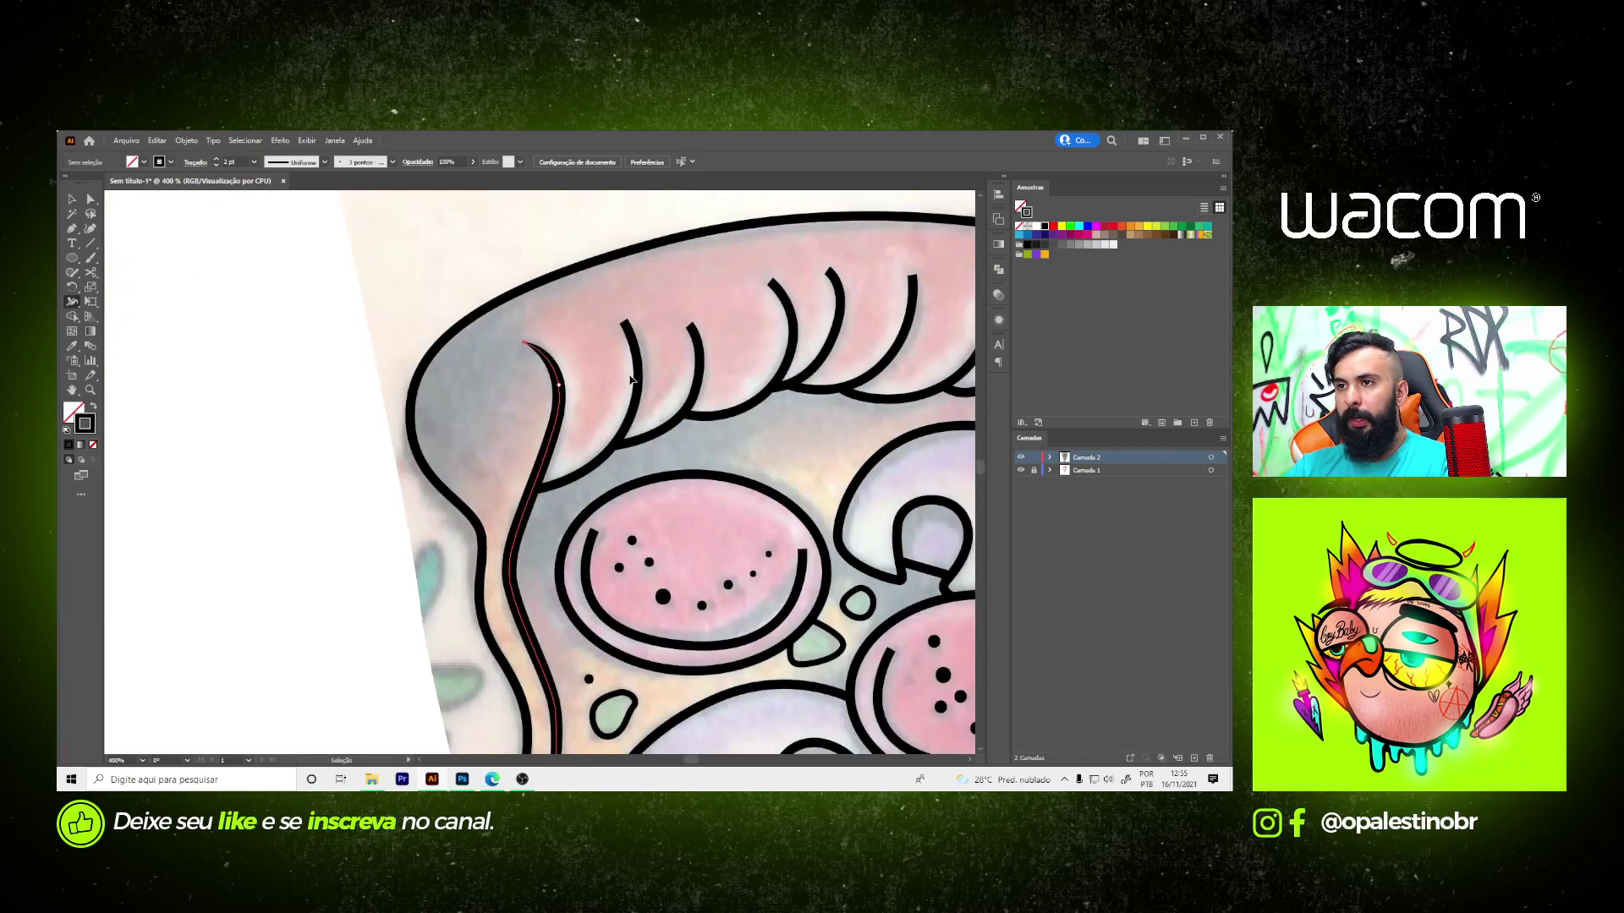
scroll(550, 389, up, 1)
- Taper the top ends of the first crust scallop curves to points
drag(634, 448, 643, 456)
drag(614, 273, 630, 272)
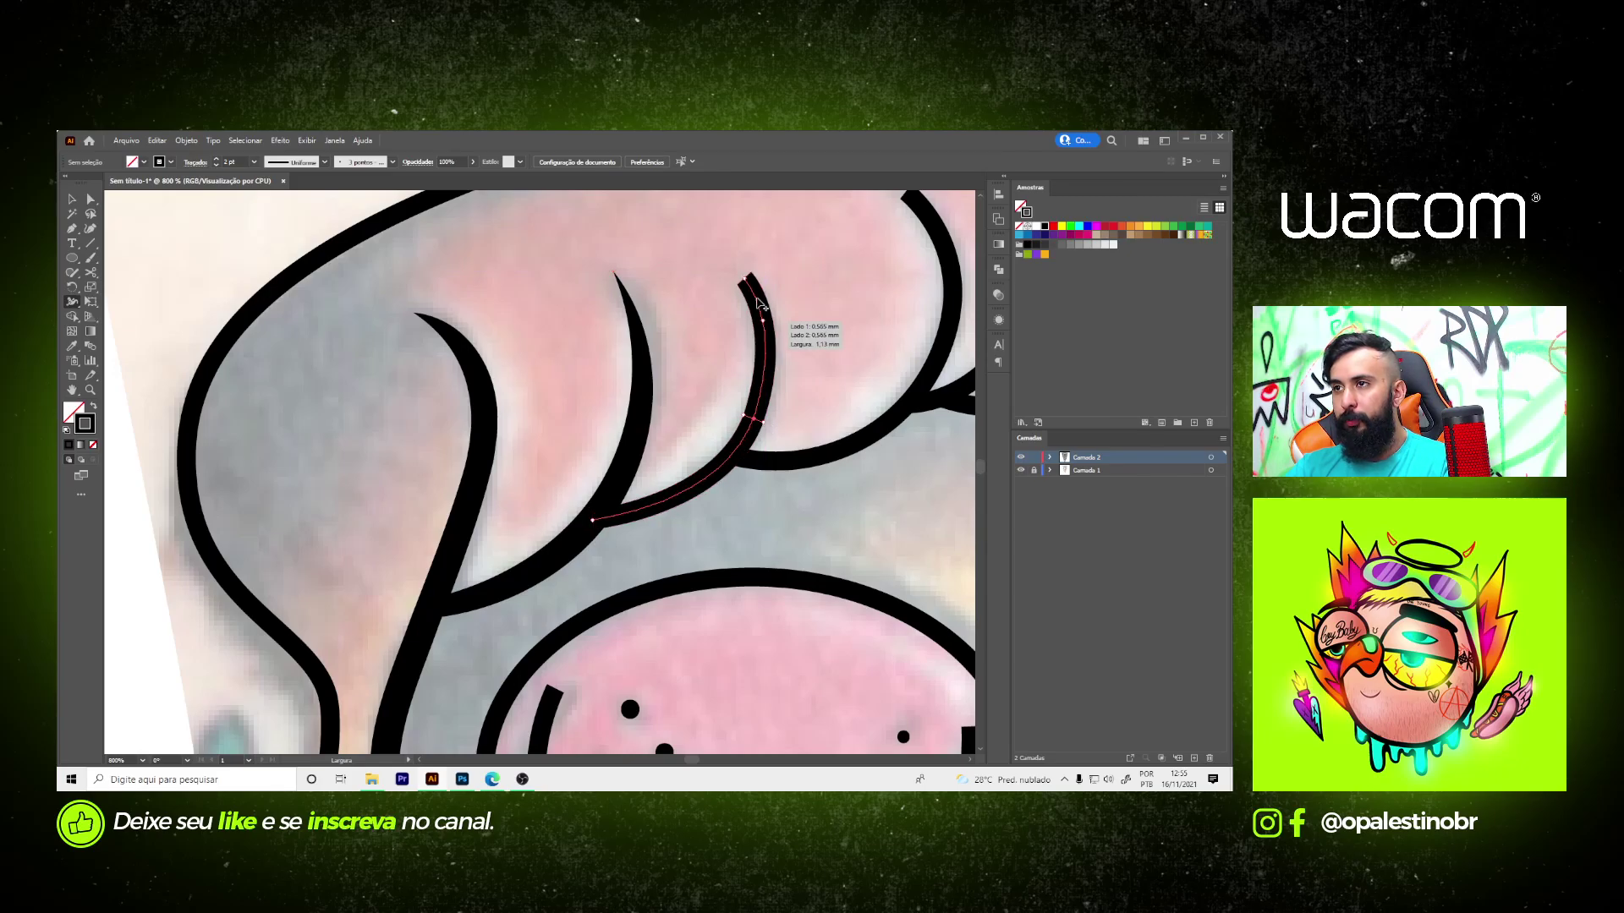
drag(767, 273, 780, 273)
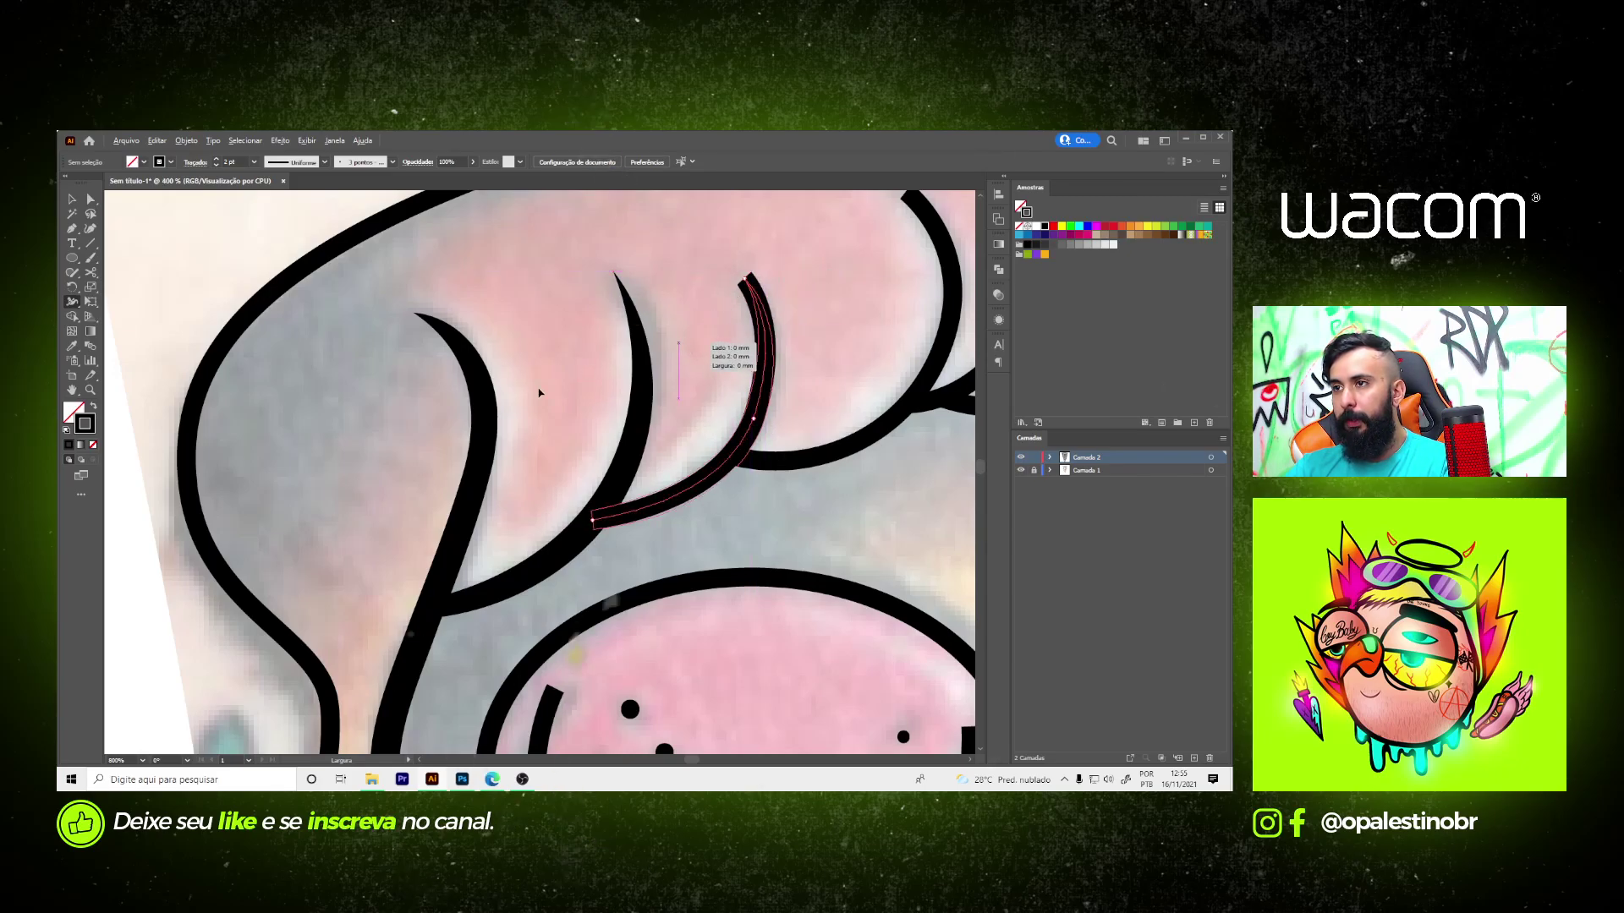
scroll(592, 380, down, 3)
scroll(659, 380, up, 2)
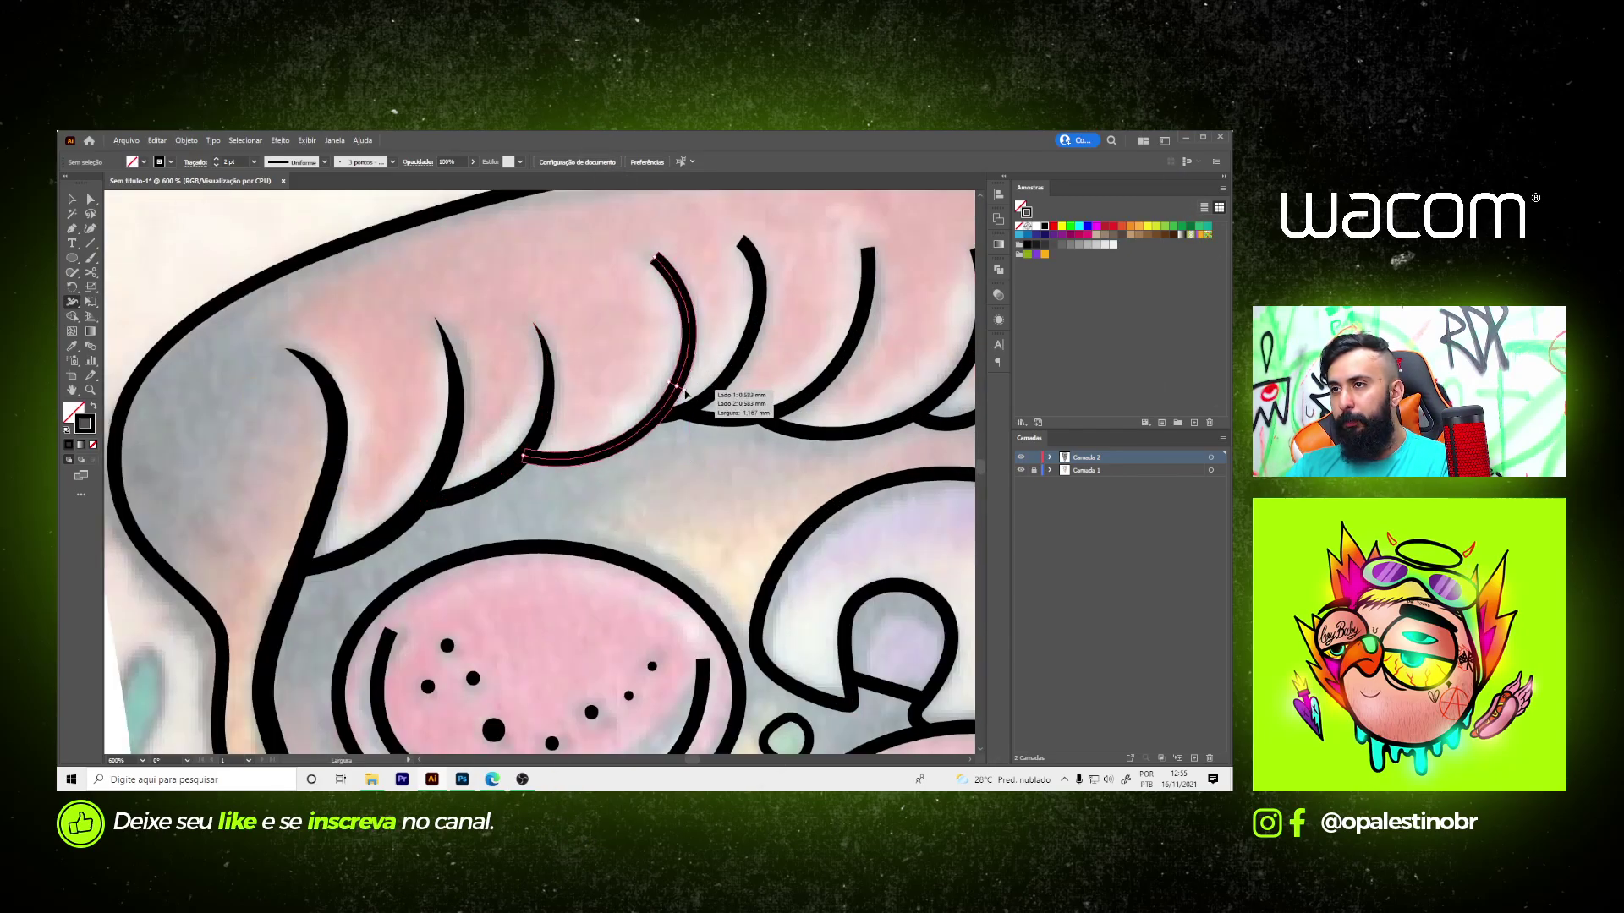
drag(657, 256, 755, 242)
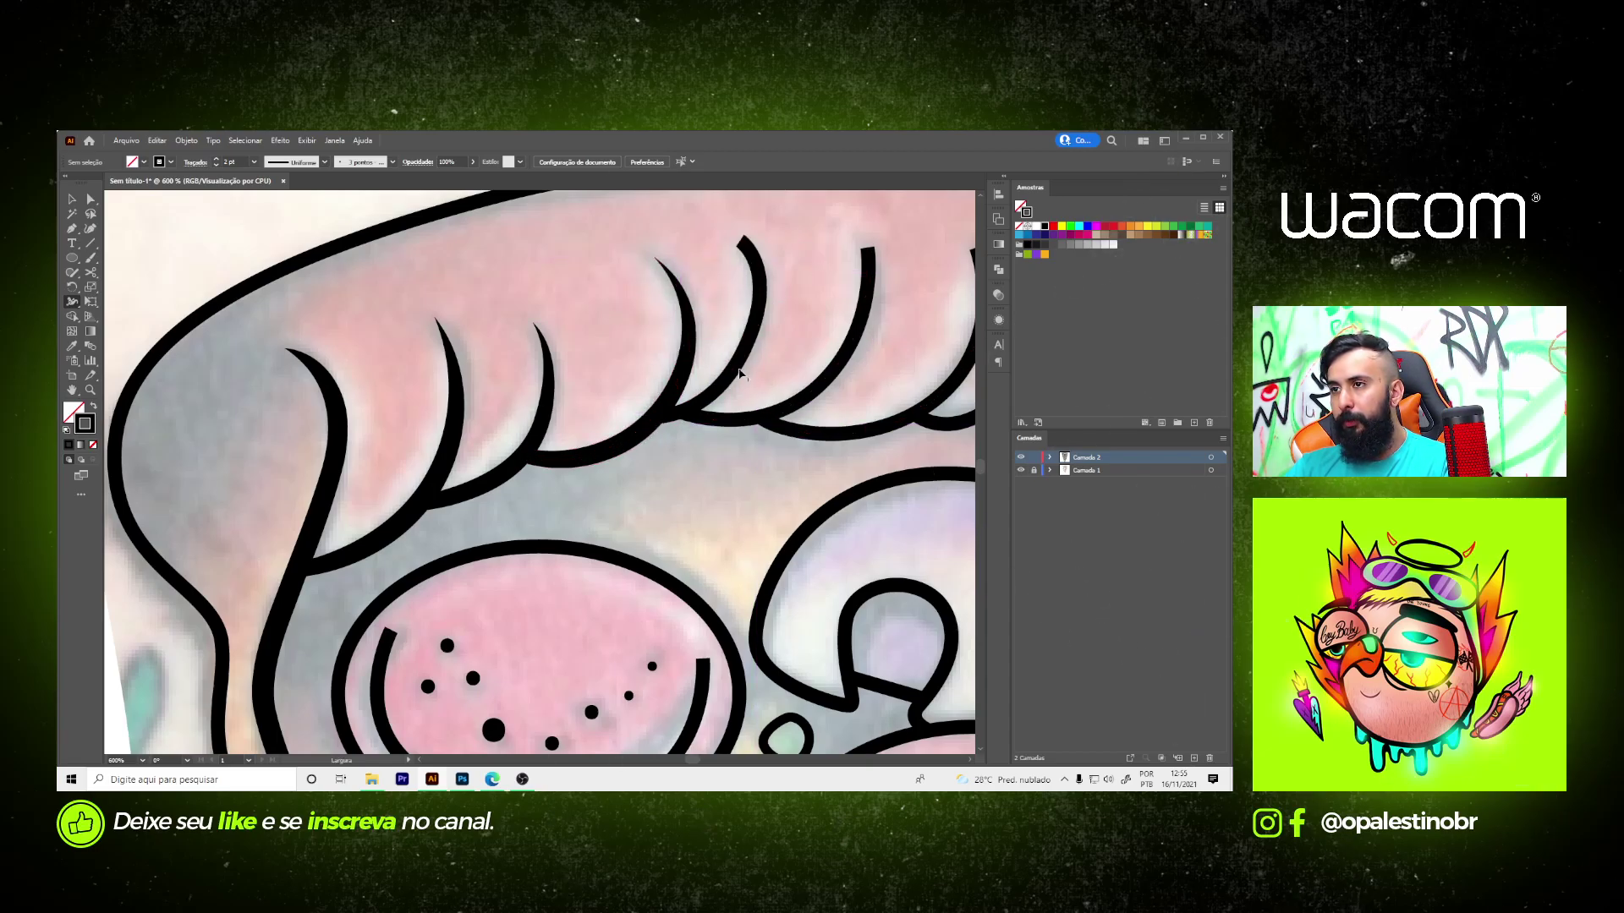
scroll(744, 381, up, 2)
- Narrow a crust curl's lower part and thin its top tip and the next curl's tip
drag(741, 372, 734, 372)
scroll(742, 372, down, 2)
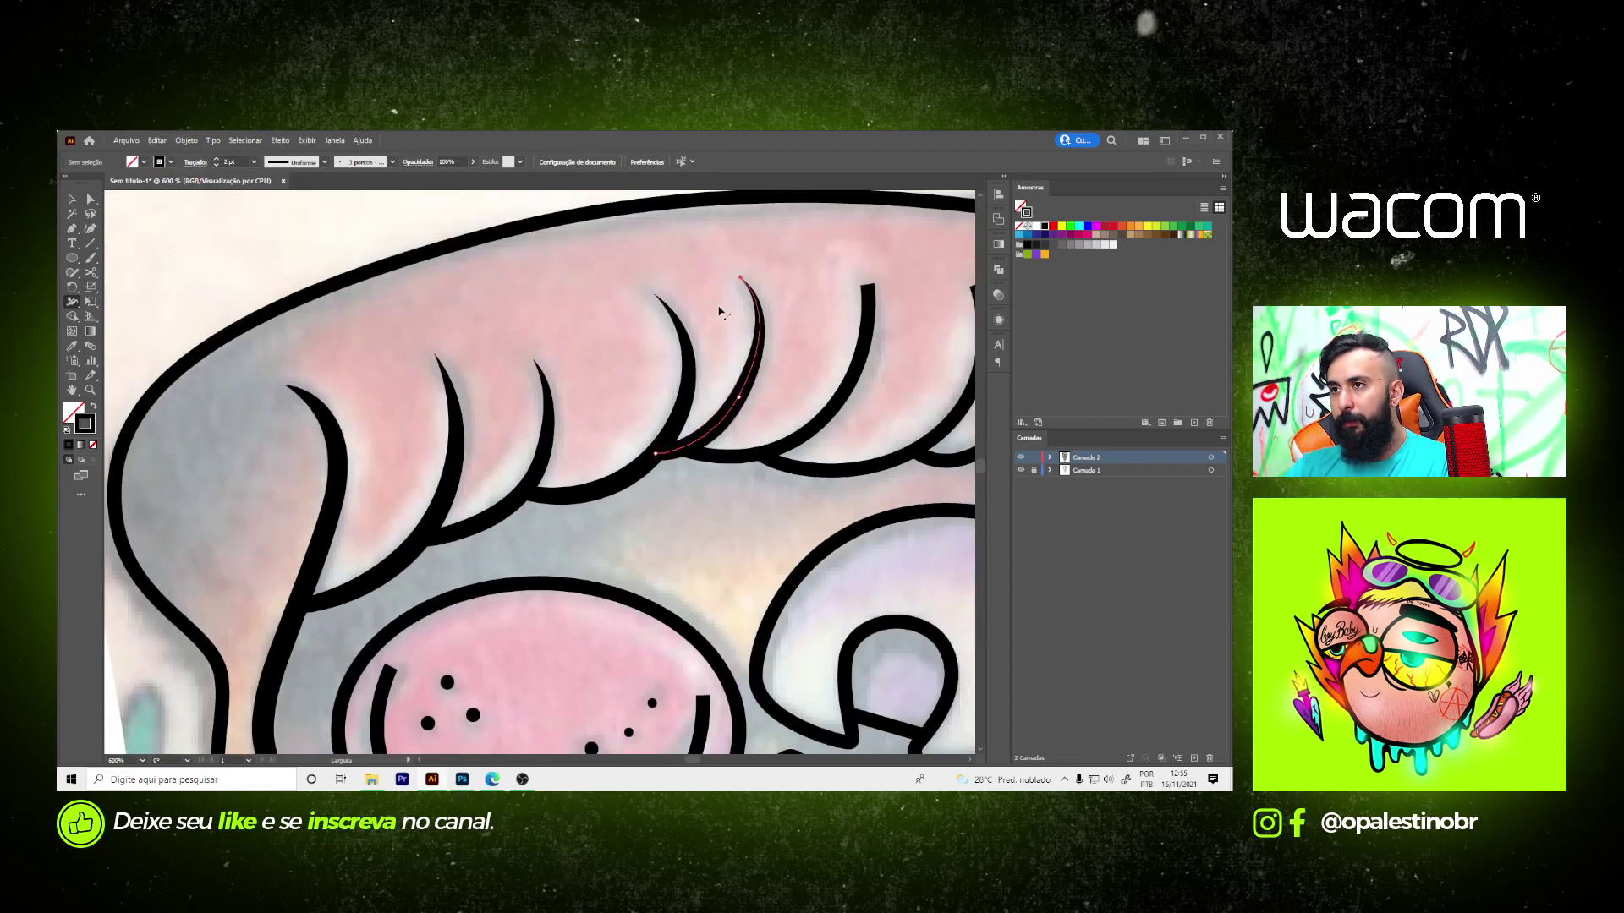
scroll(718, 308, down, 5)
scroll(651, 425, up, 6)
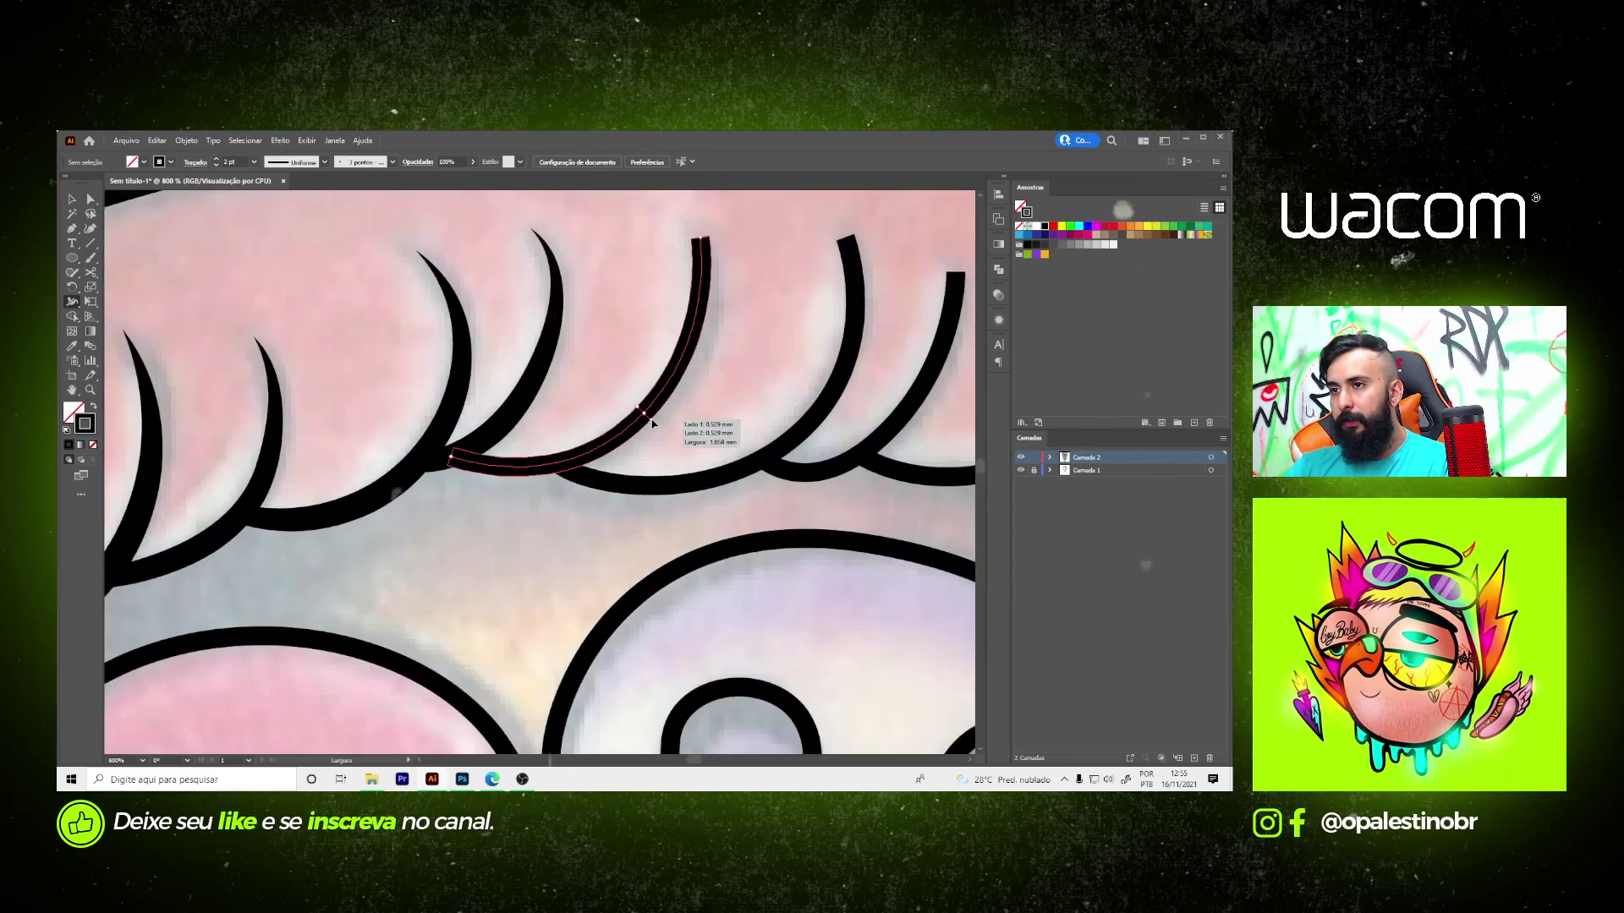
drag(651, 425, 645, 417)
drag(710, 239, 704, 241)
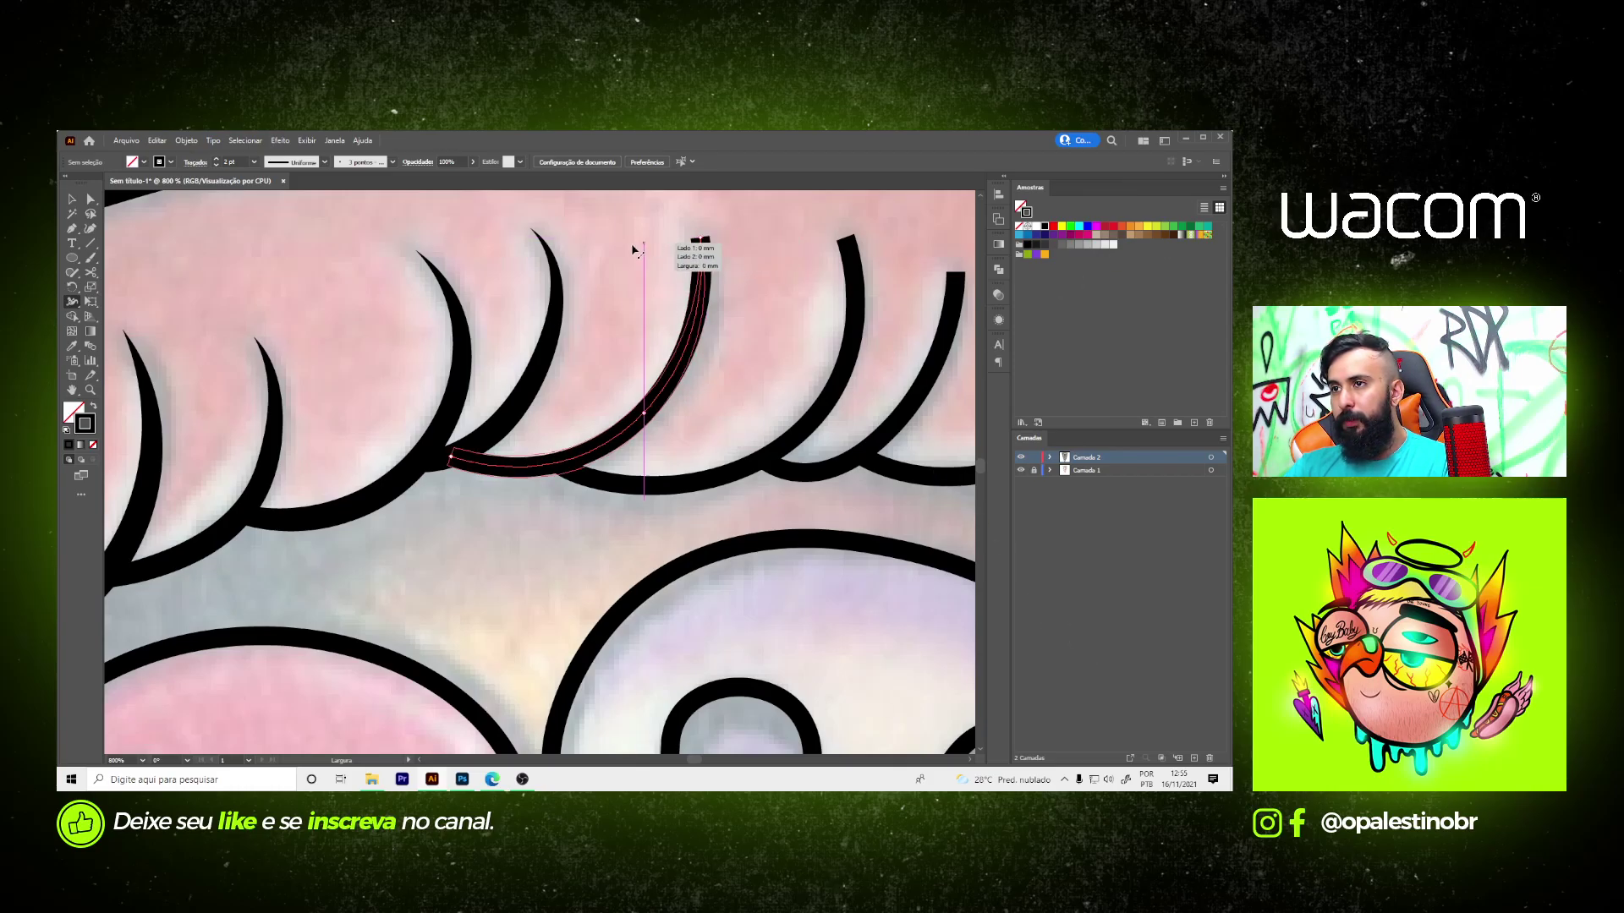
drag(848, 242, 839, 244)
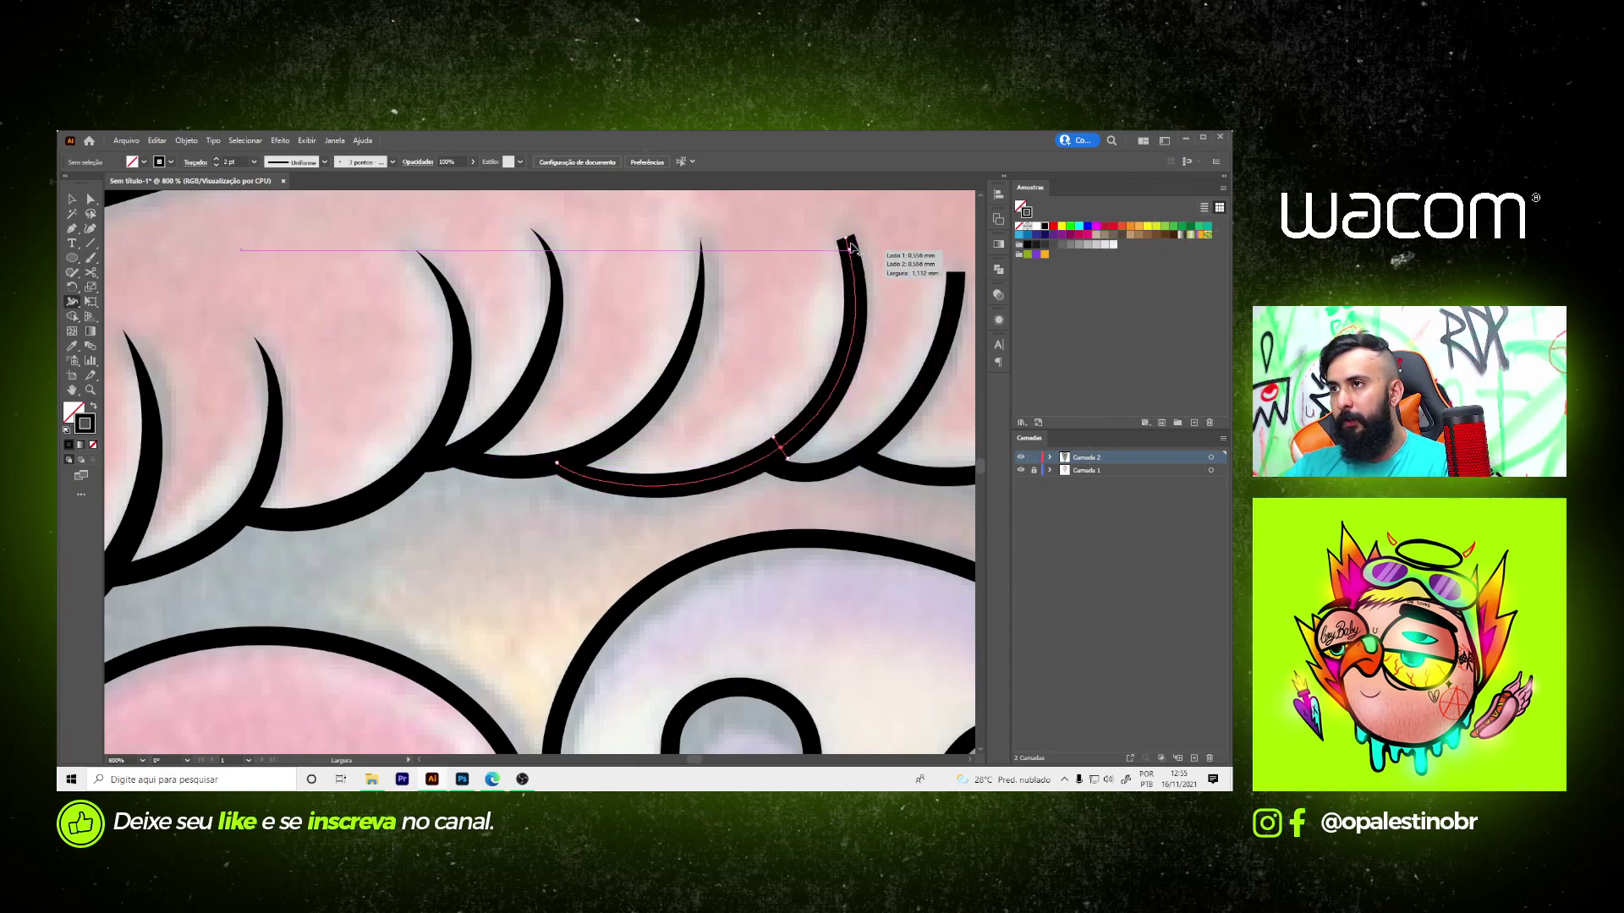
drag(850, 247, 844, 251)
- Thicken the next crust curl's lower part and taper its tips to thin points
key(ctrl+minus)
key(ctrl+plus)
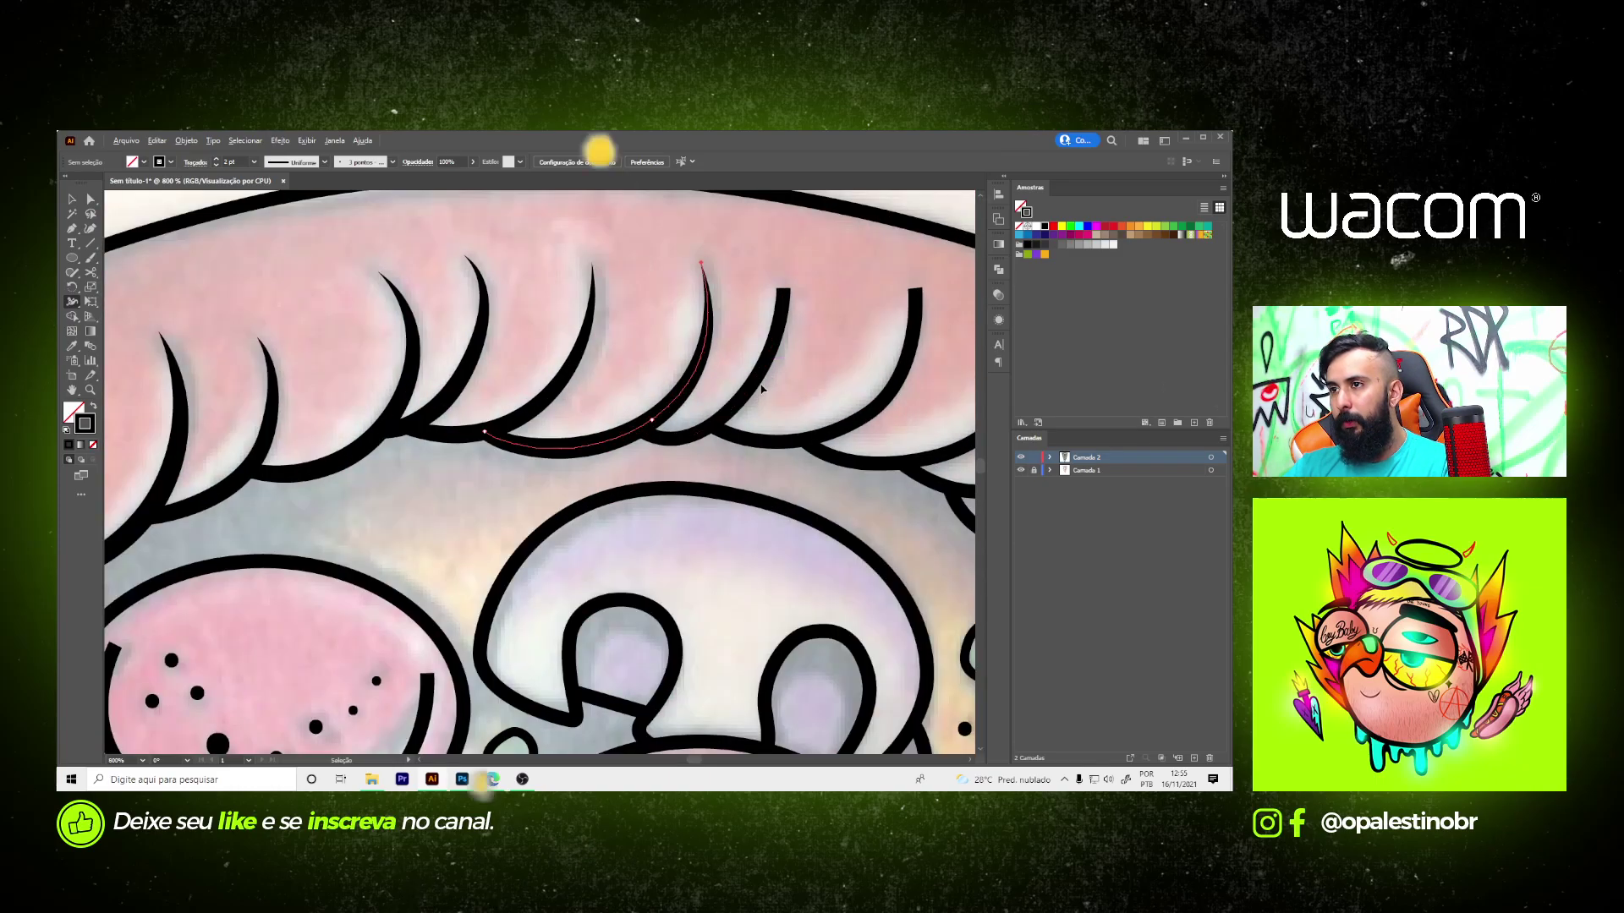
key(ctrl+plus)
drag(734, 428, 740, 435)
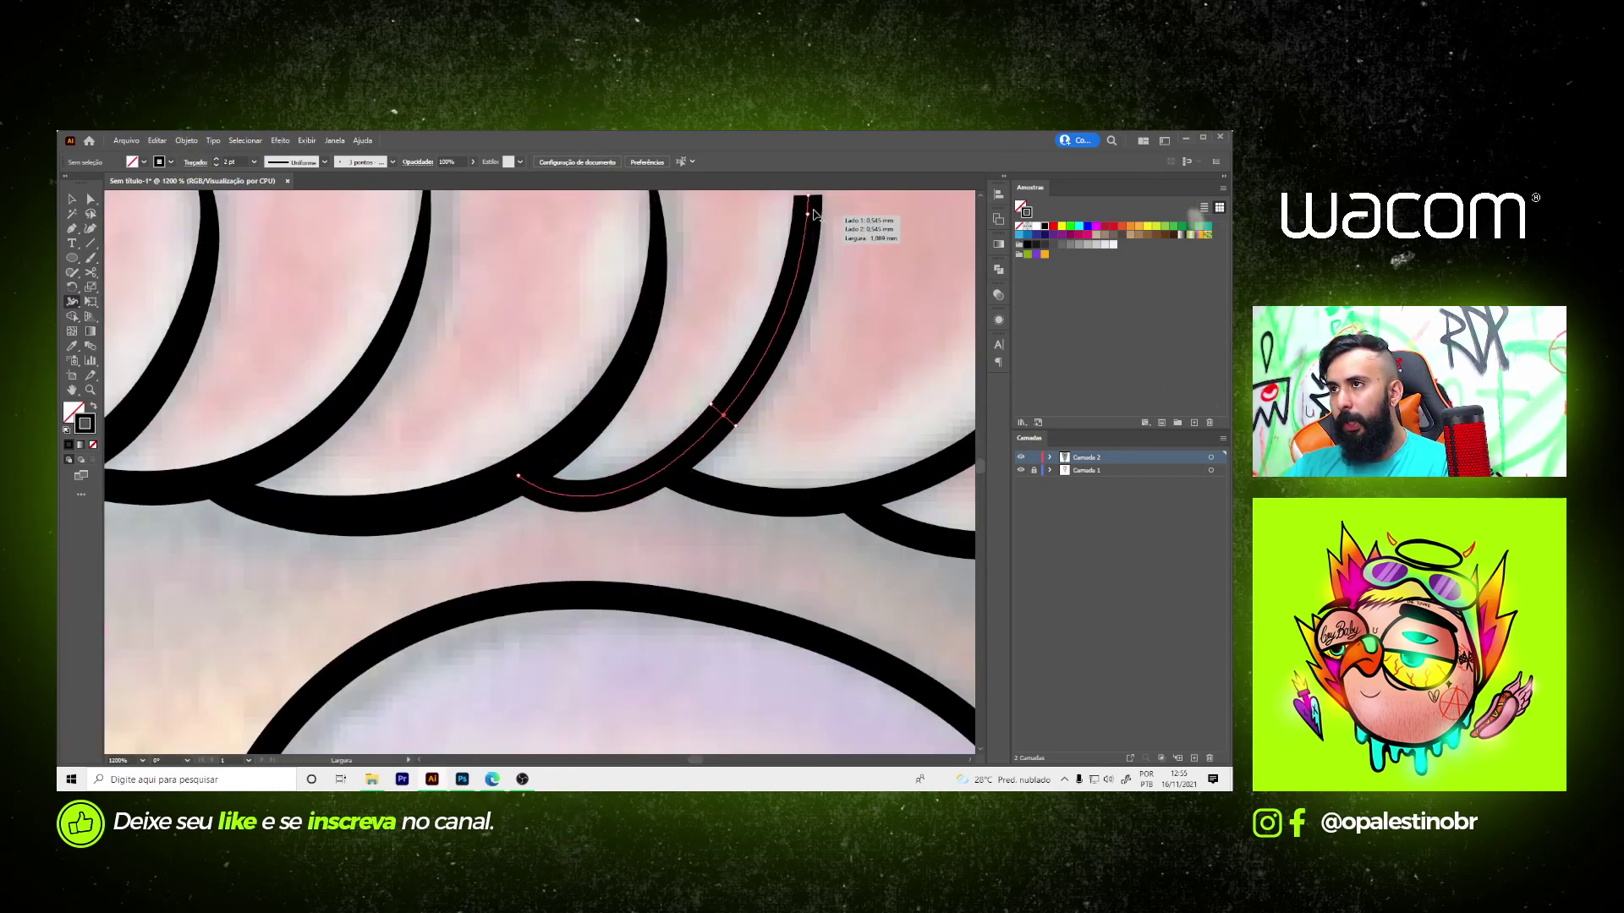
drag(822, 201, 813, 203)
key(ctrl+minus)
key(ctrl+minus)
key(ctrl+minus)
key(ctrl+plus)
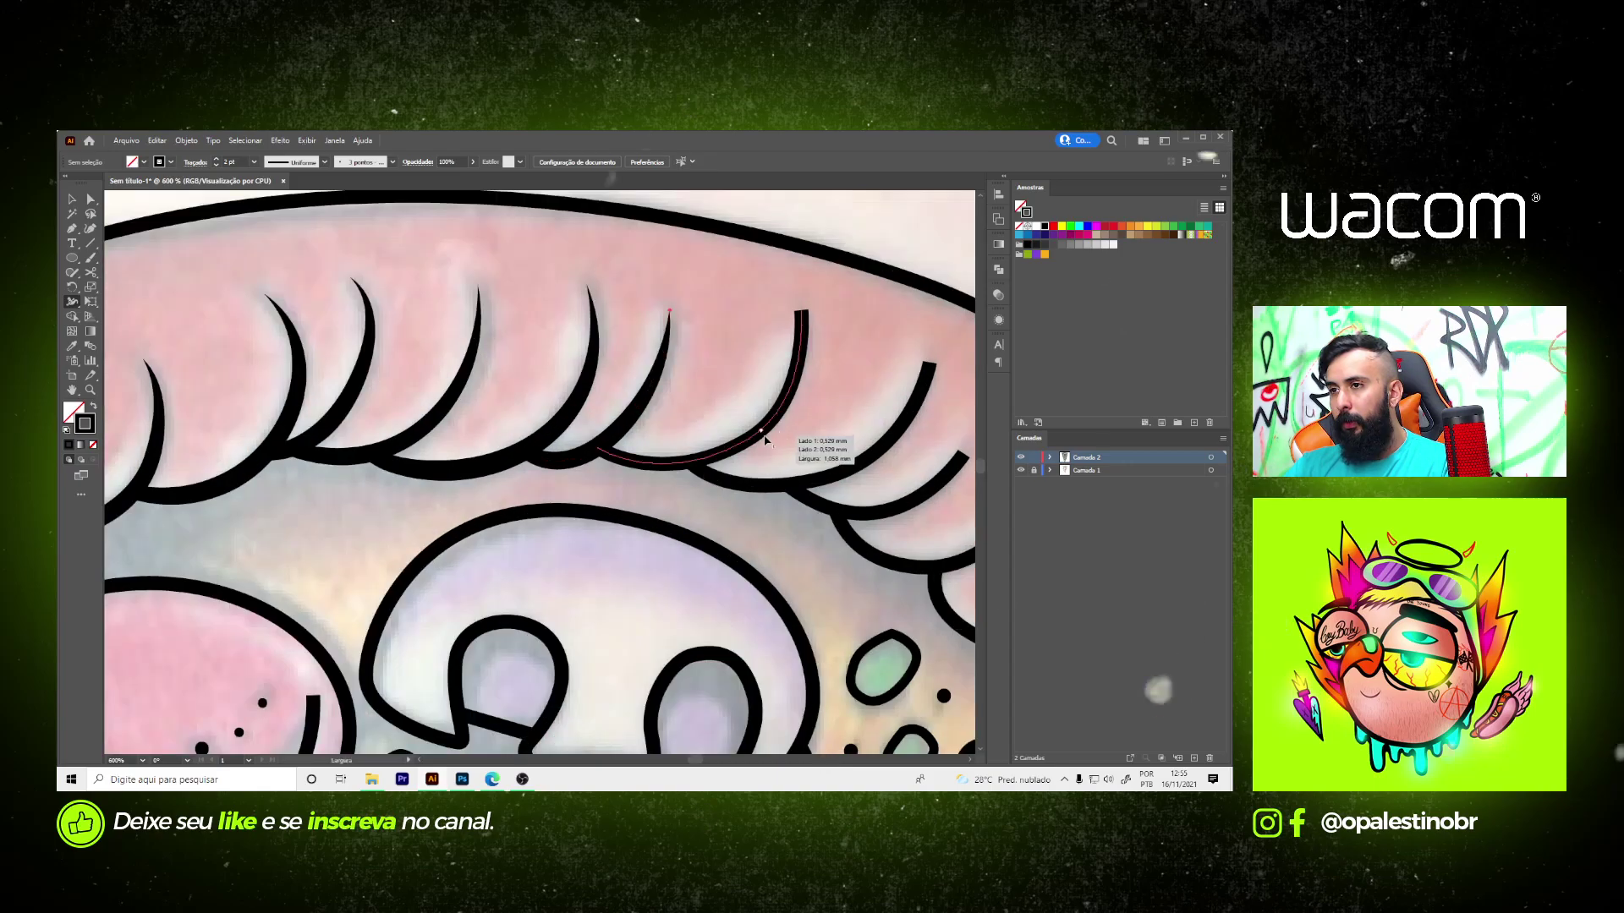
key(ctrl+plus)
scroll(752, 450, up, 1)
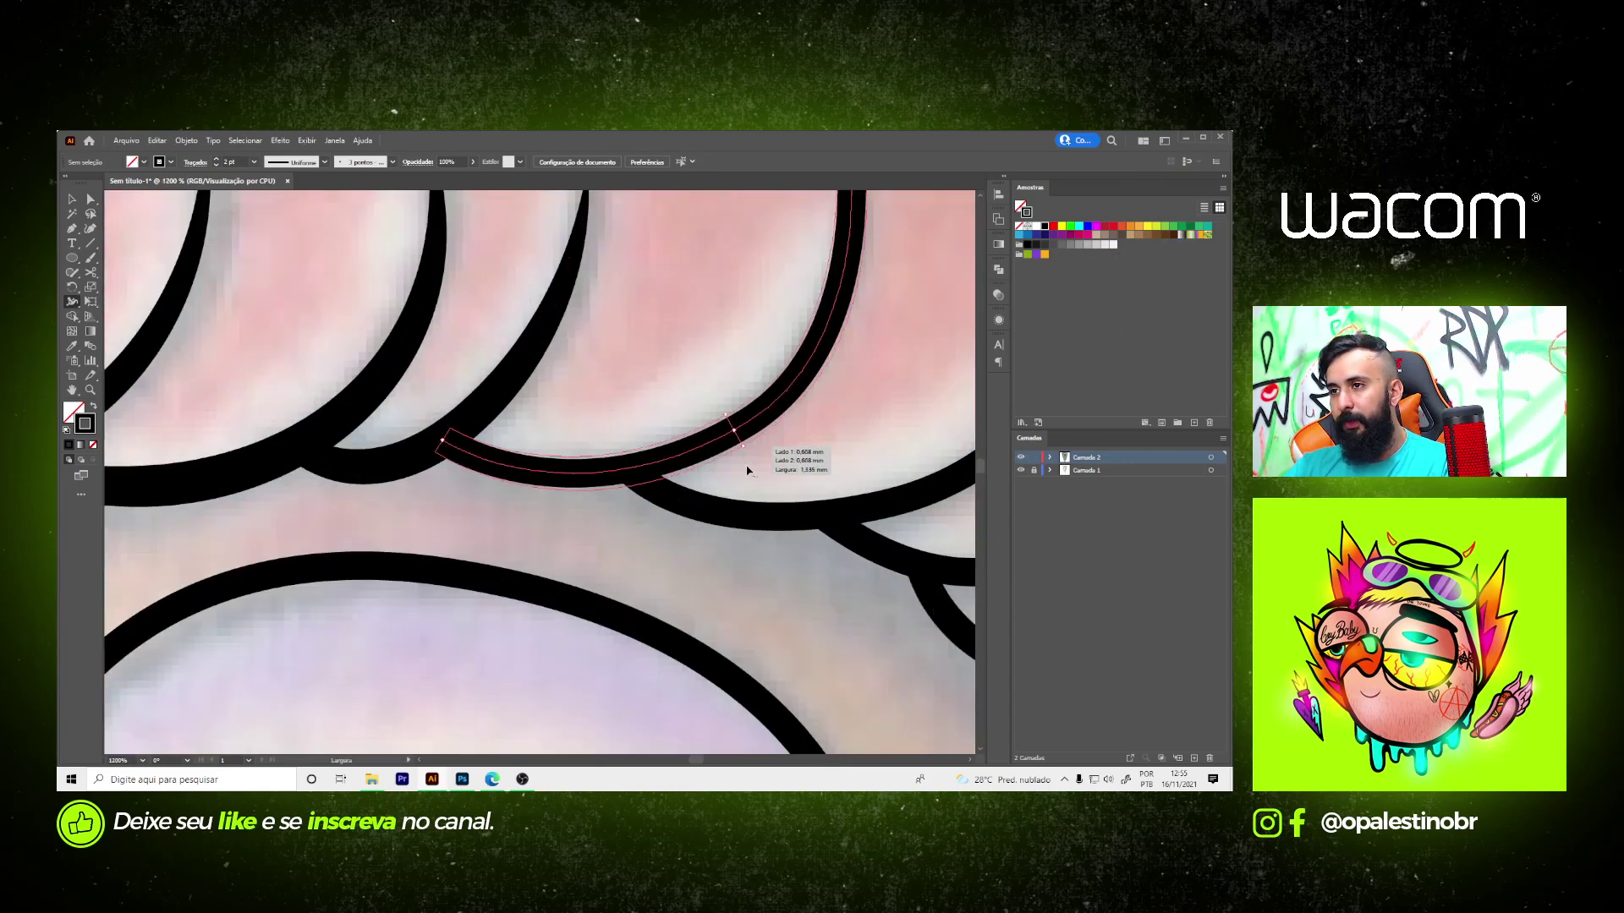
scroll(748, 470, down, 2)
drag(802, 336, 797, 336)
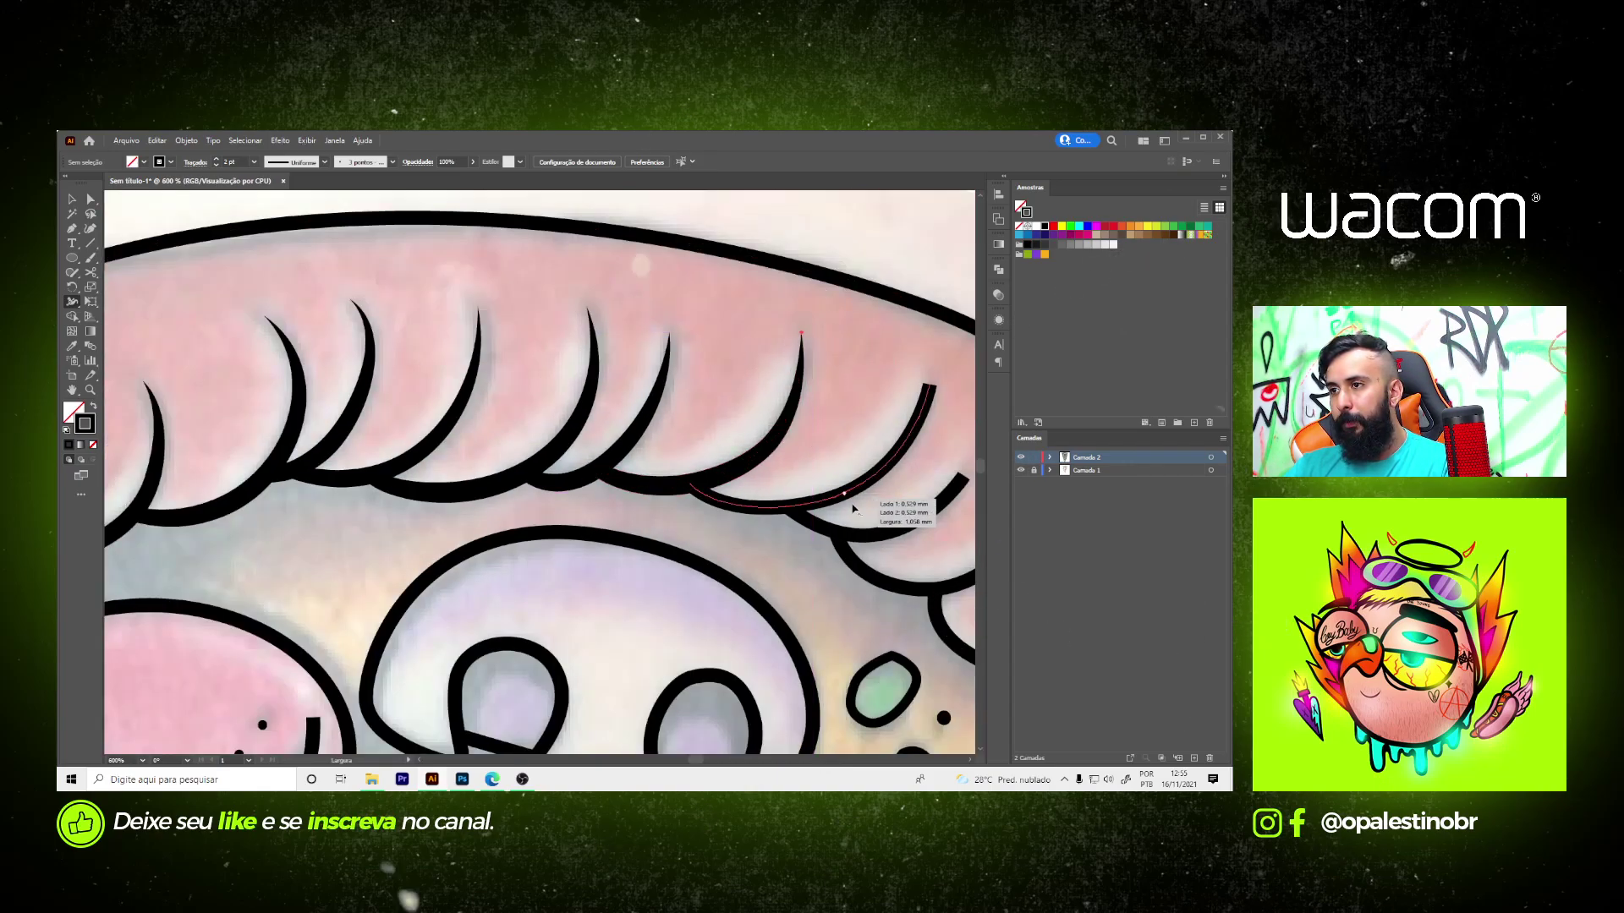
- Narrow a lower crust curl's middle and taper the last curl's upper-right end
drag(852, 502, 670, 515)
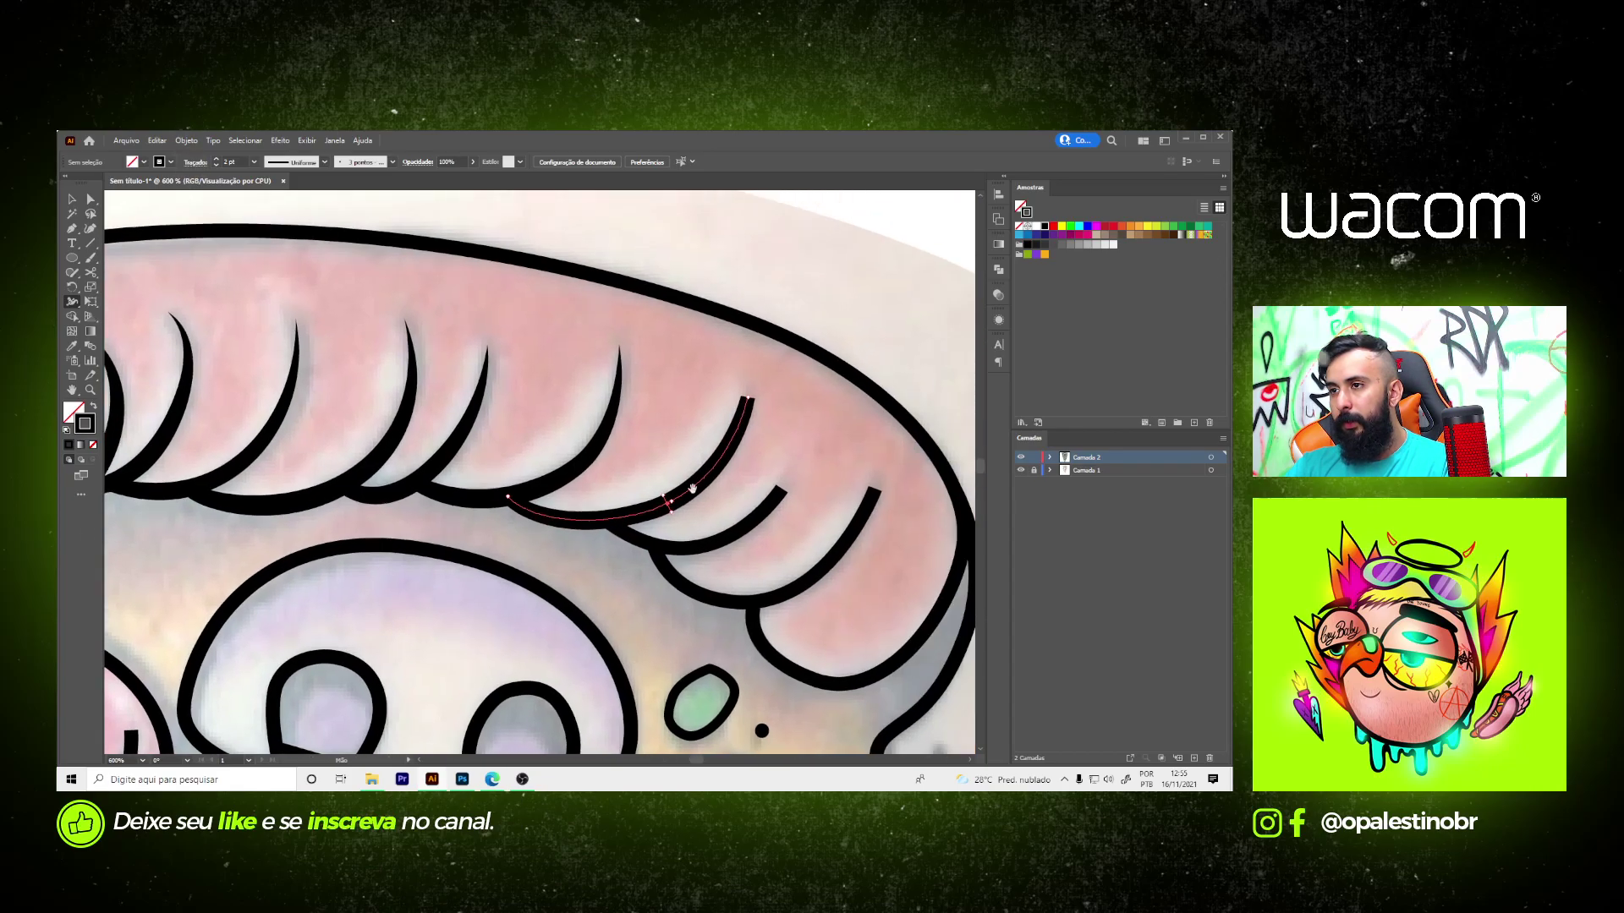
scroll(764, 406, down, 2)
scroll(676, 524, up, 4)
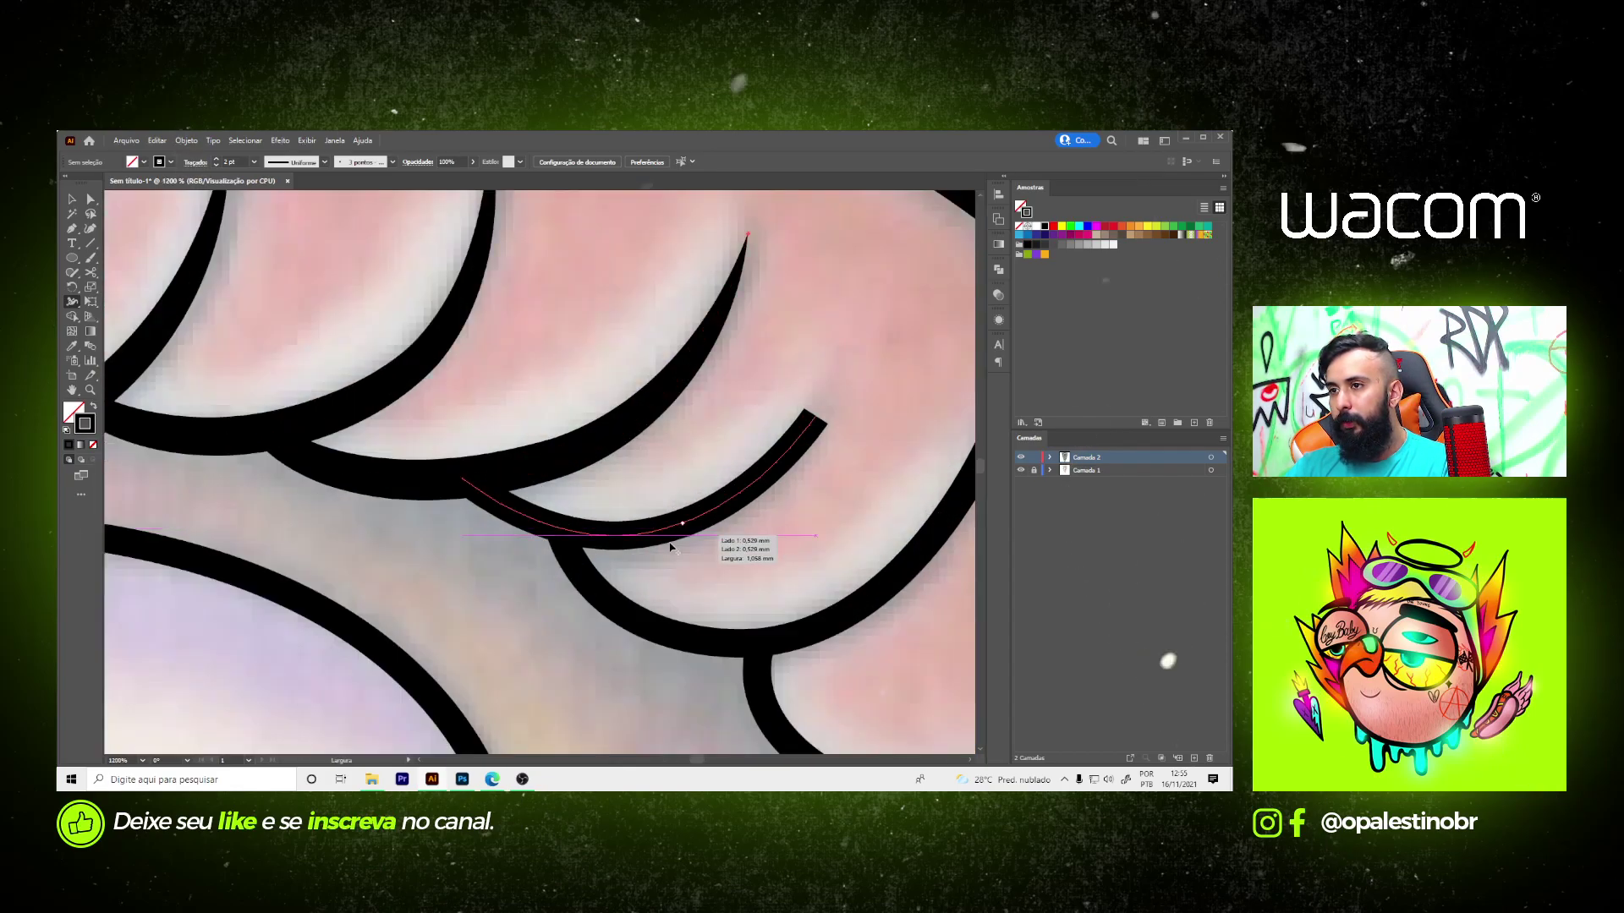
drag(651, 552, 651, 548)
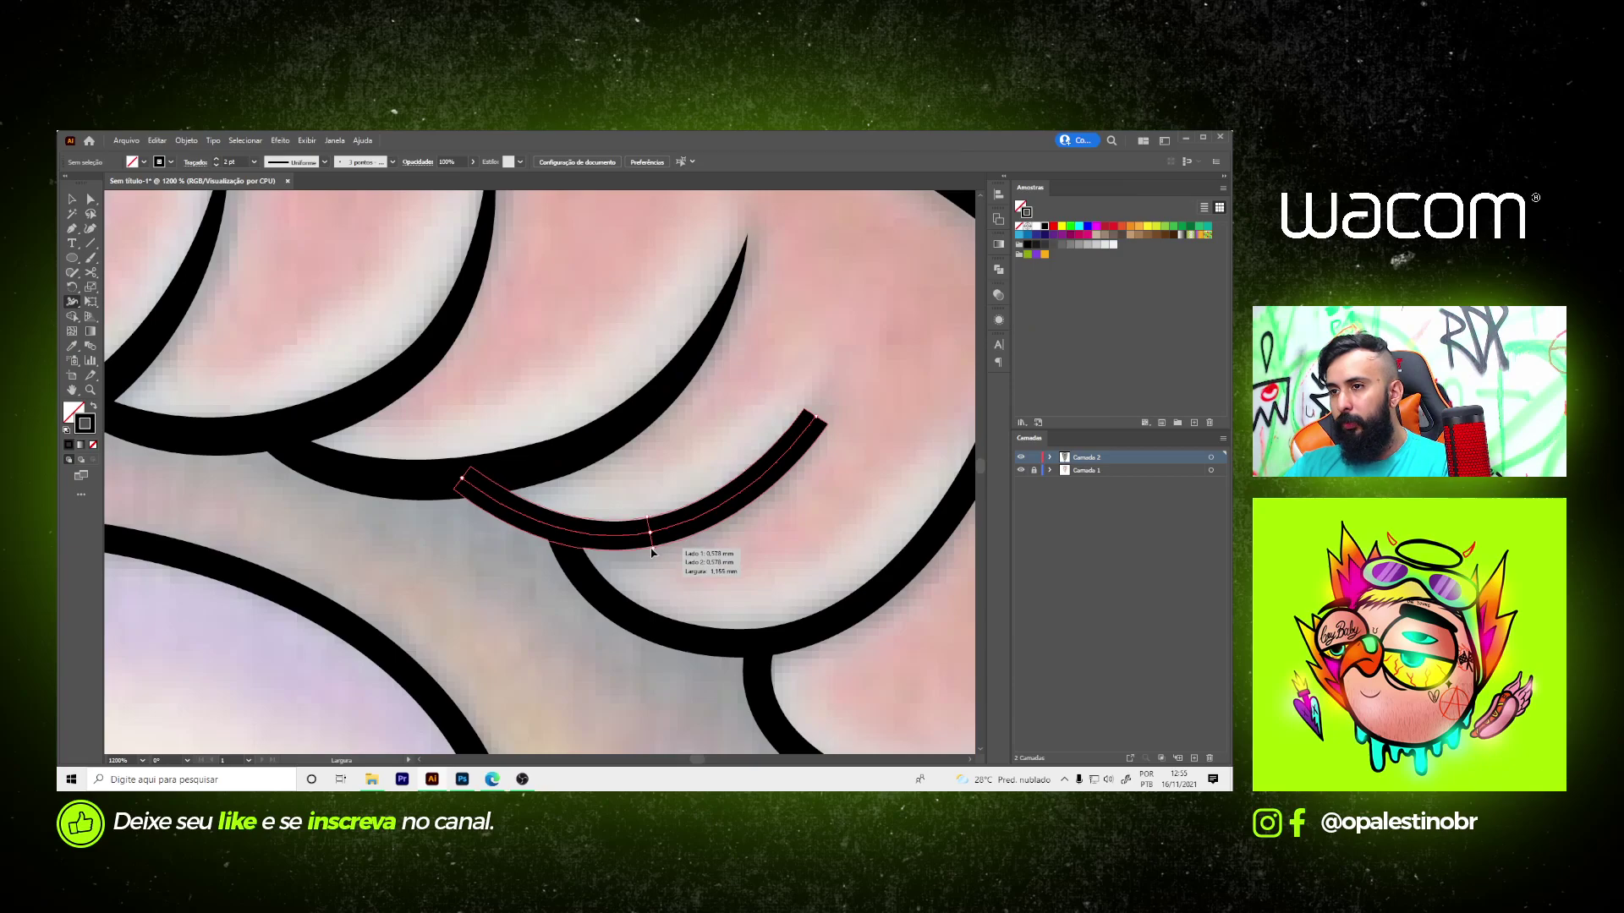
scroll(805, 414, down, 3)
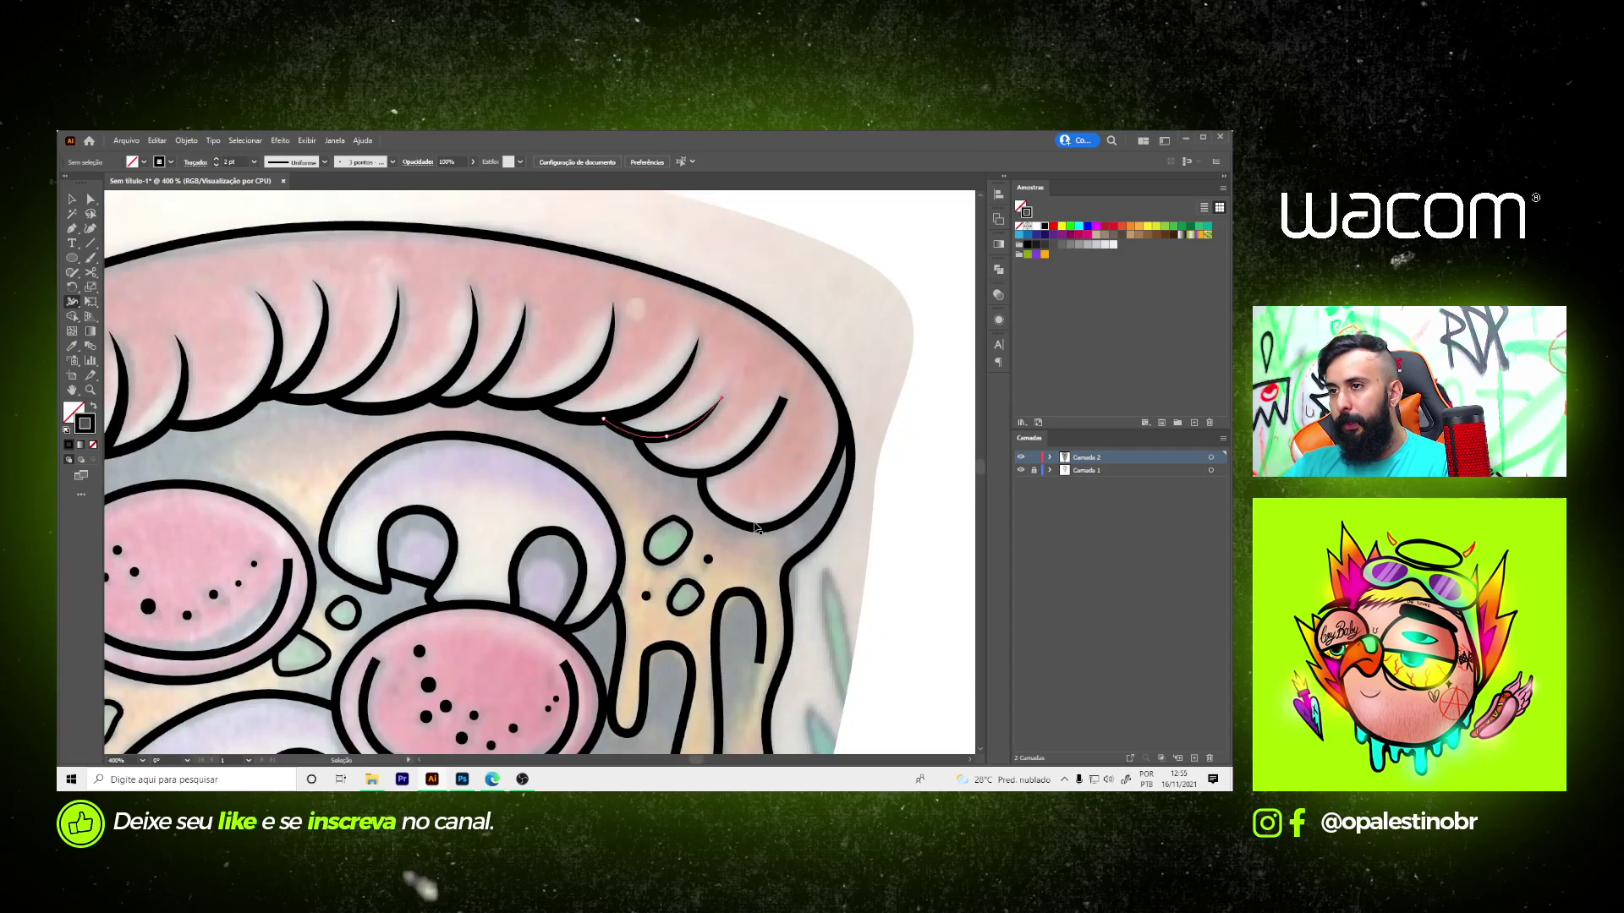
scroll(677, 429, up, 2)
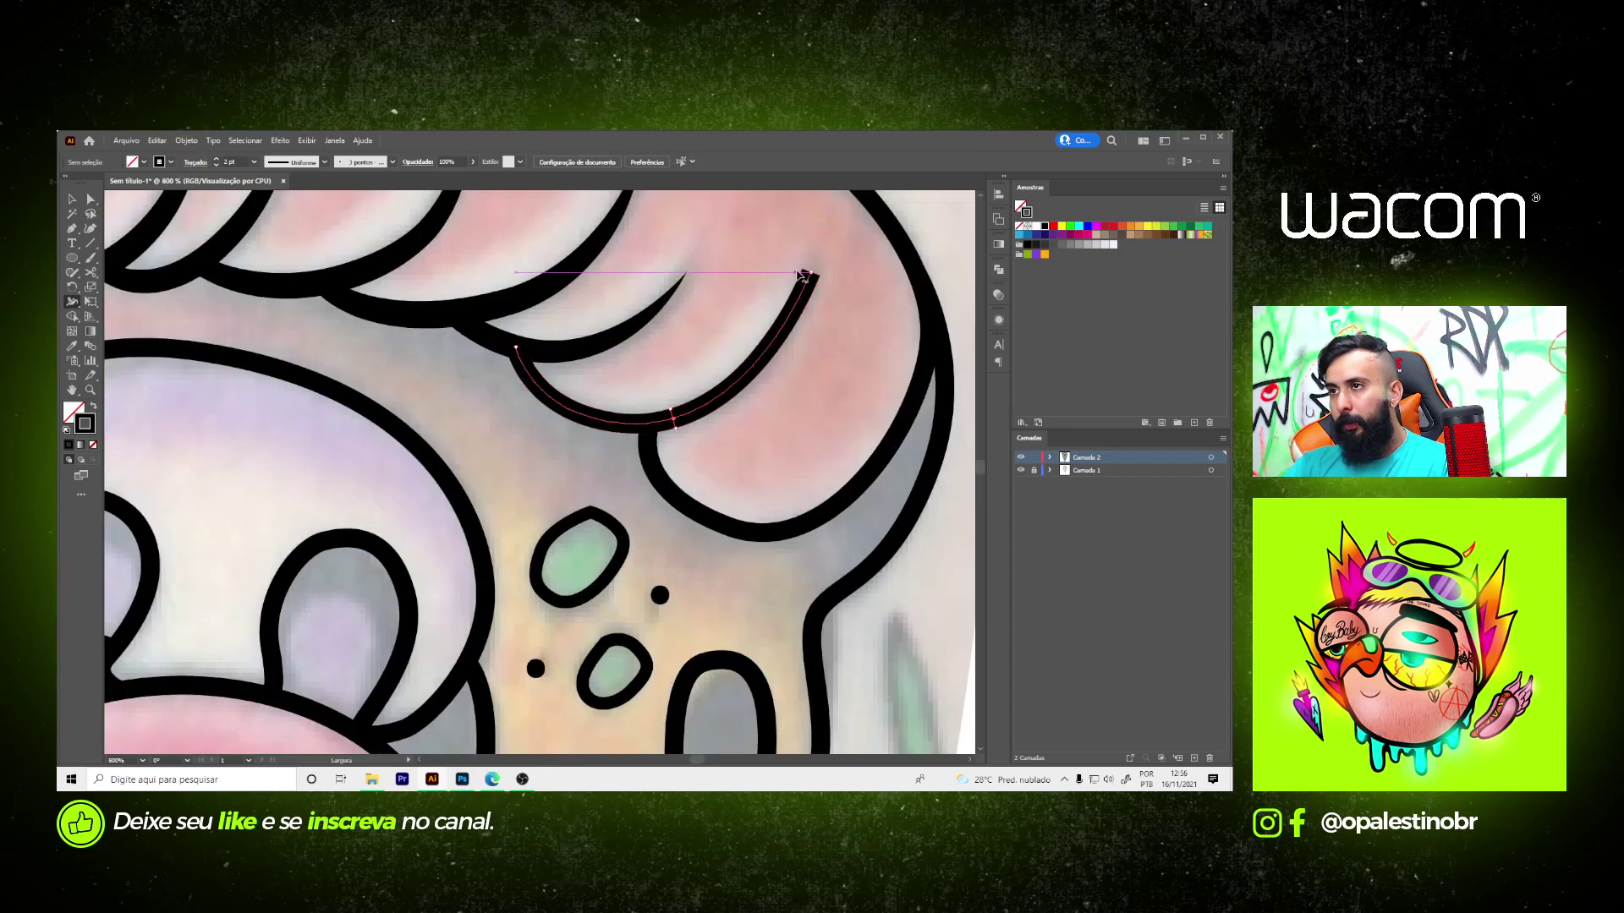
drag(836, 282, 813, 275)
scroll(748, 444, down, 2)
scroll(749, 444, down, 2)
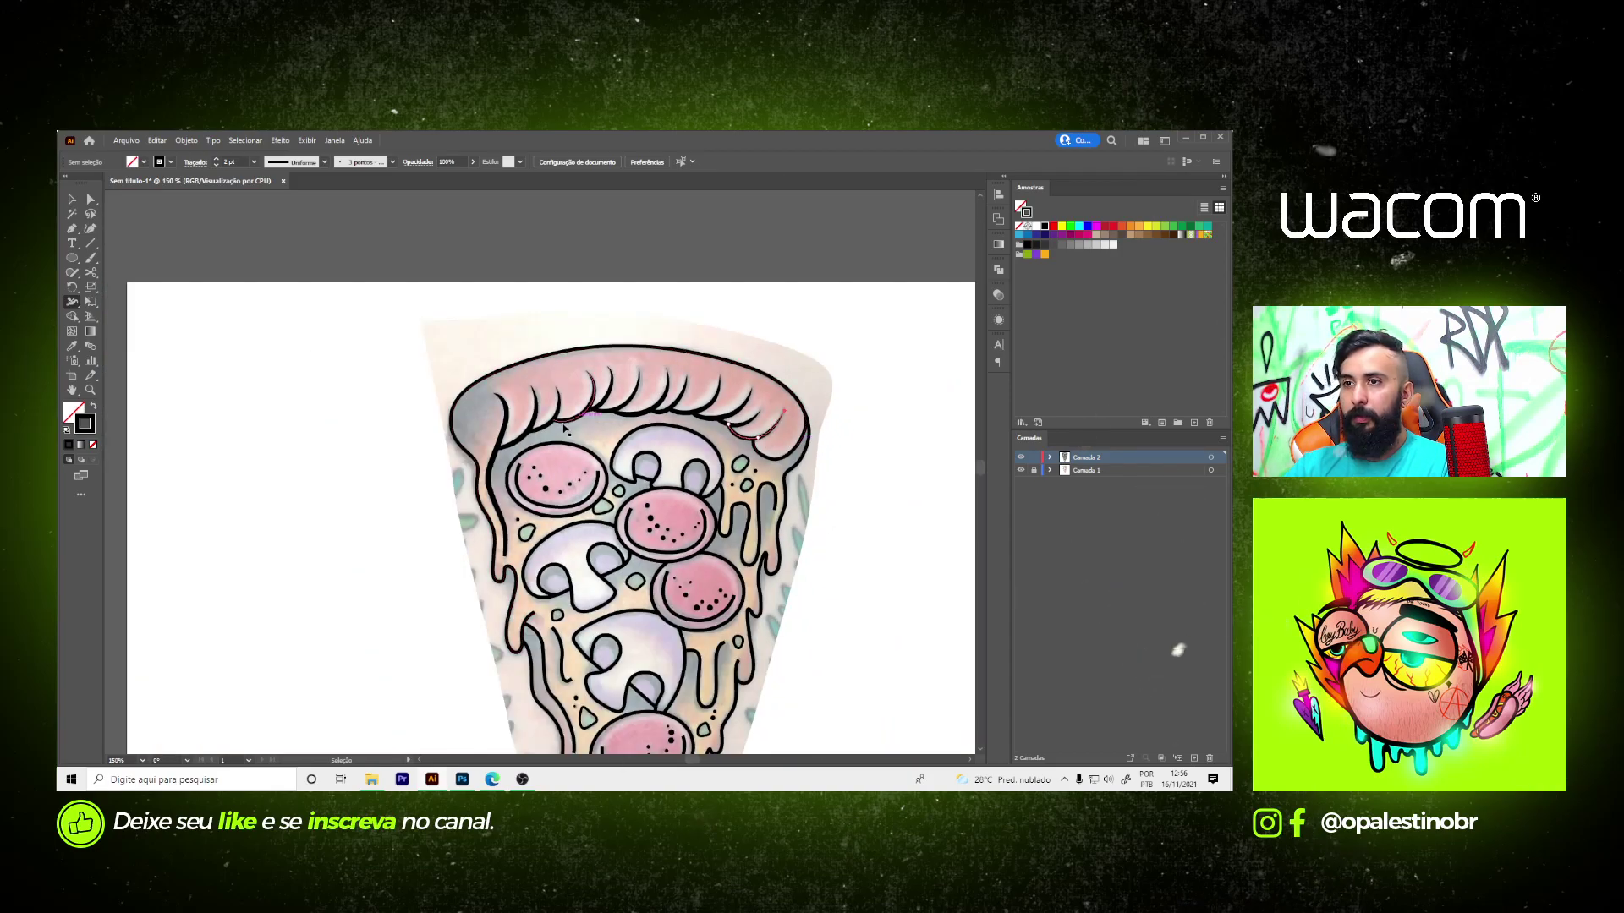
scroll(497, 548, up, 3)
- Taper both ends of the short i-shaped cheese-drip stroke to fine points
scroll(516, 507, up, 2)
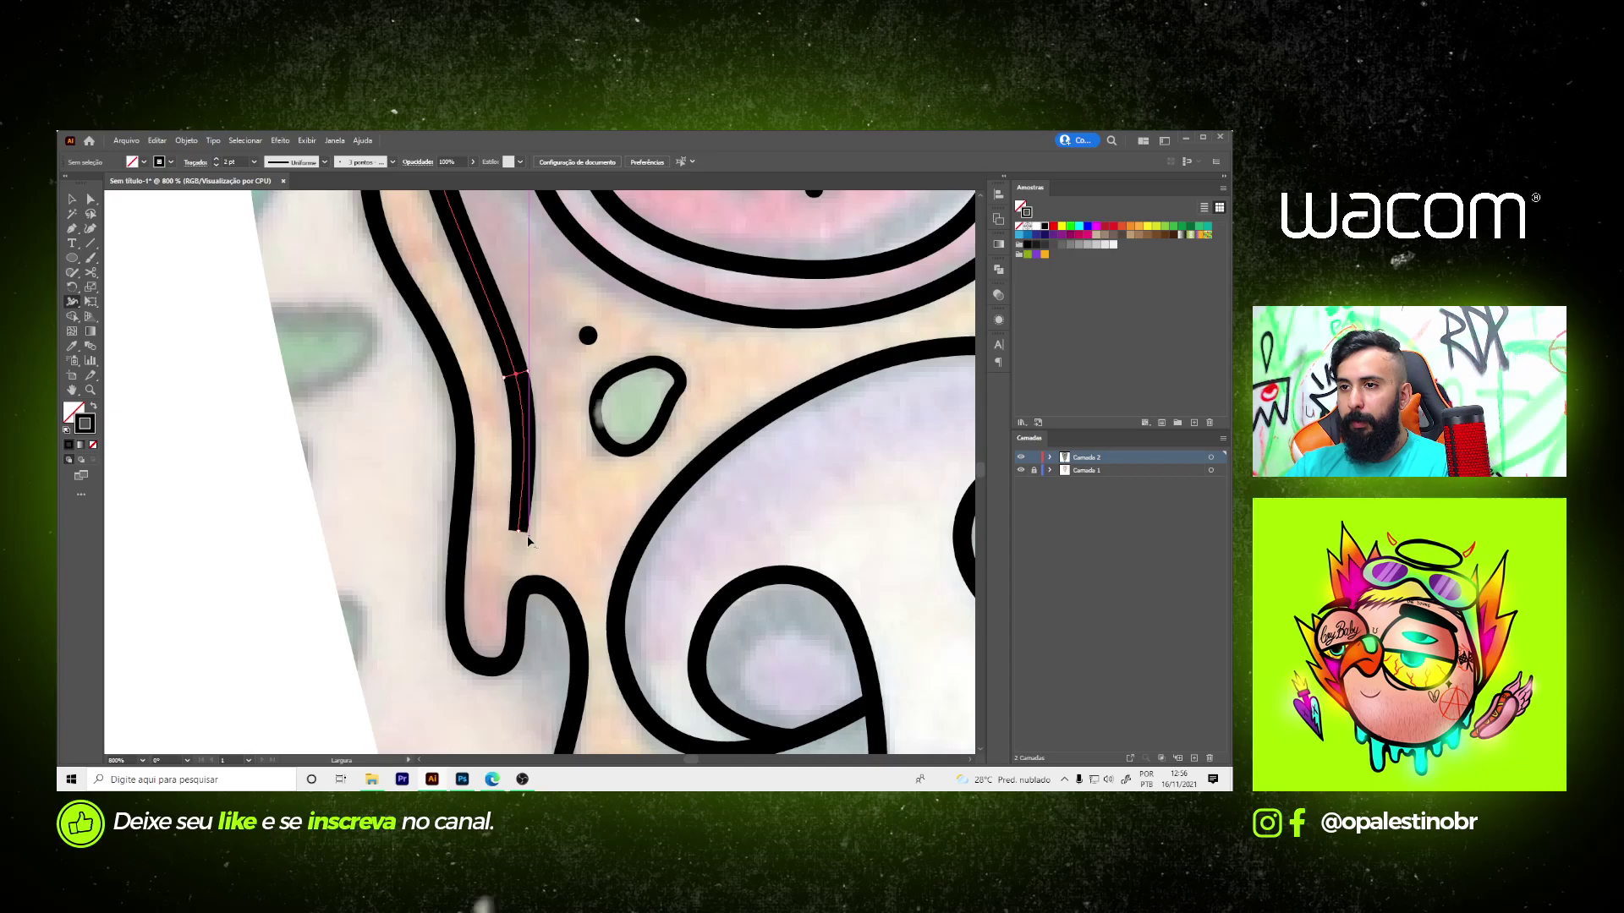
scroll(290, 435, down, 3)
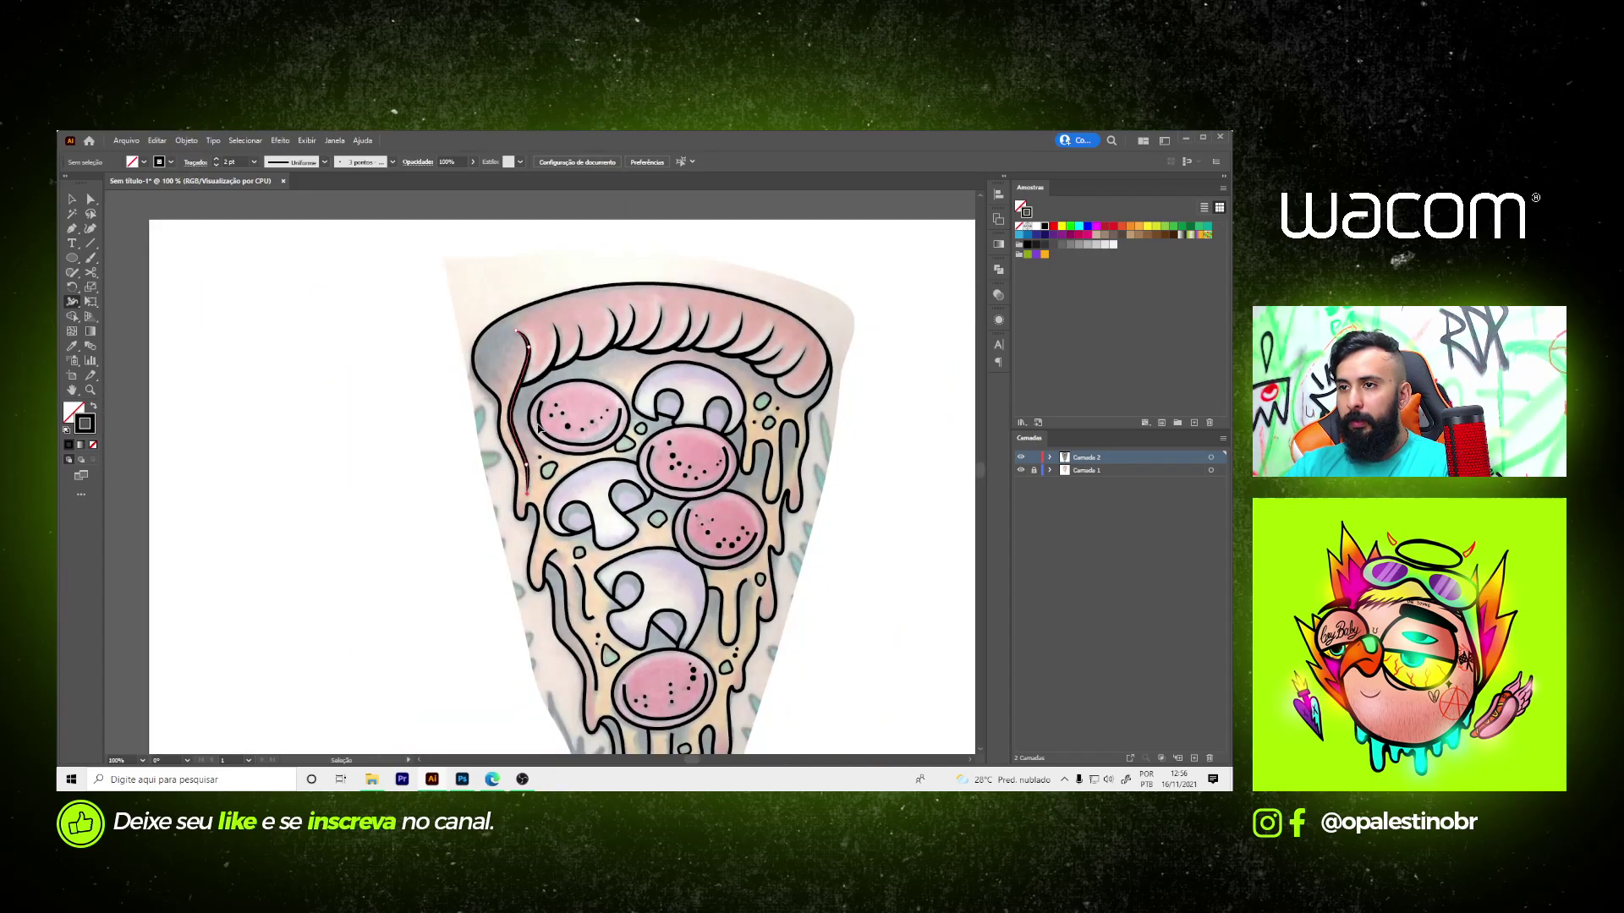
scroll(290, 434, down, 1)
scroll(518, 396, up, 4)
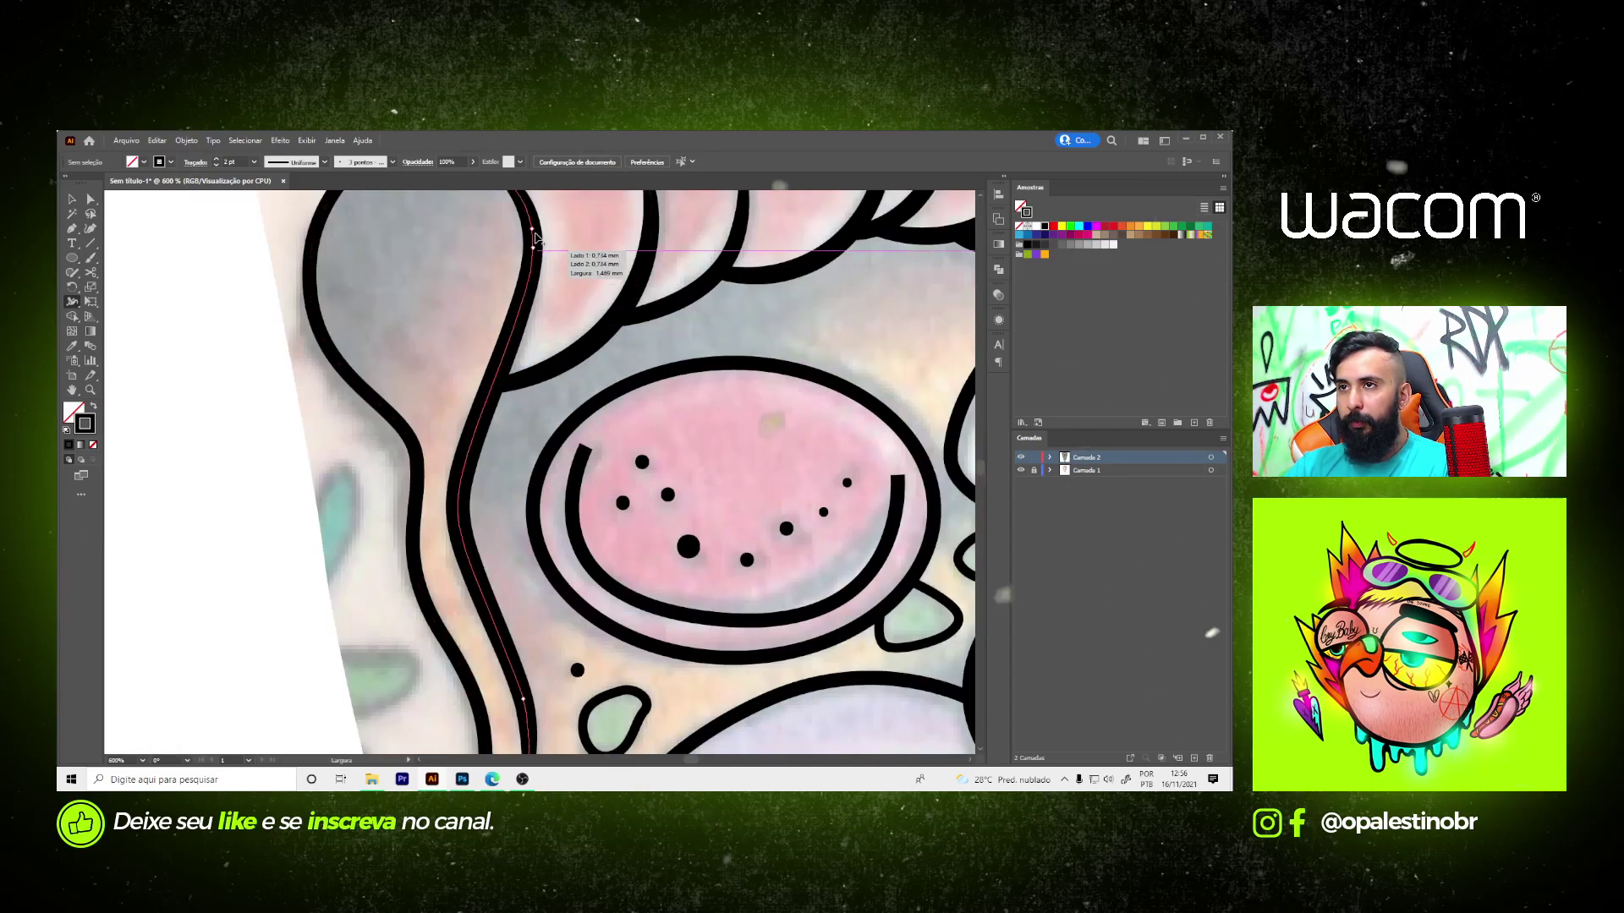
scroll(493, 436, up, 1)
scroll(493, 437, up, 1)
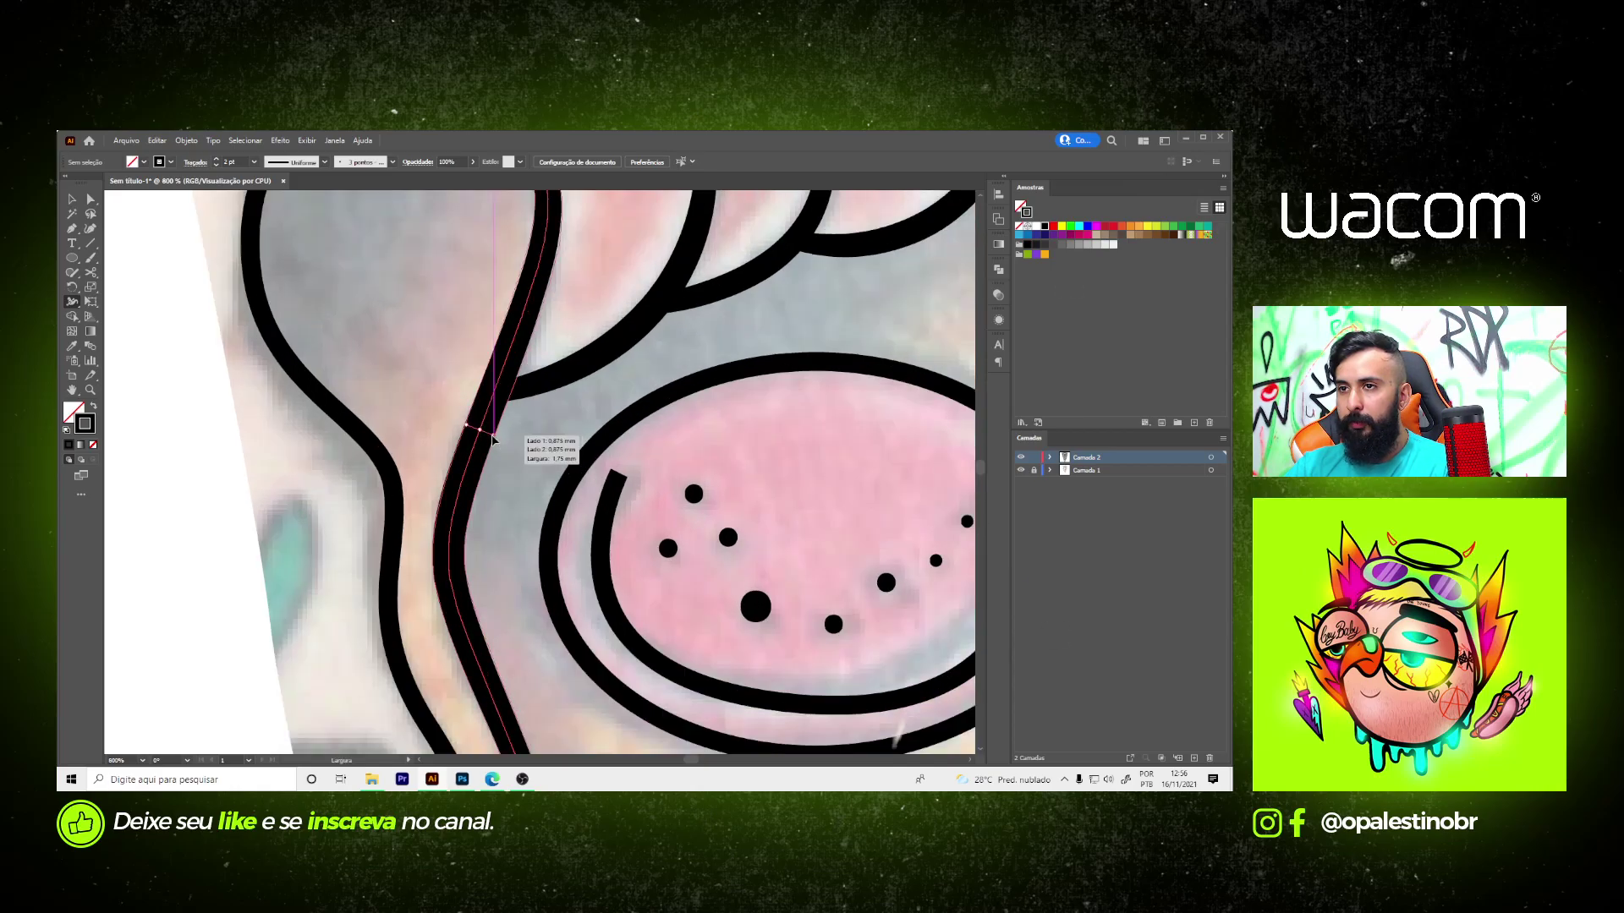
scroll(493, 436, down, 1)
scroll(482, 423, down, 2)
scroll(465, 397, down, 1)
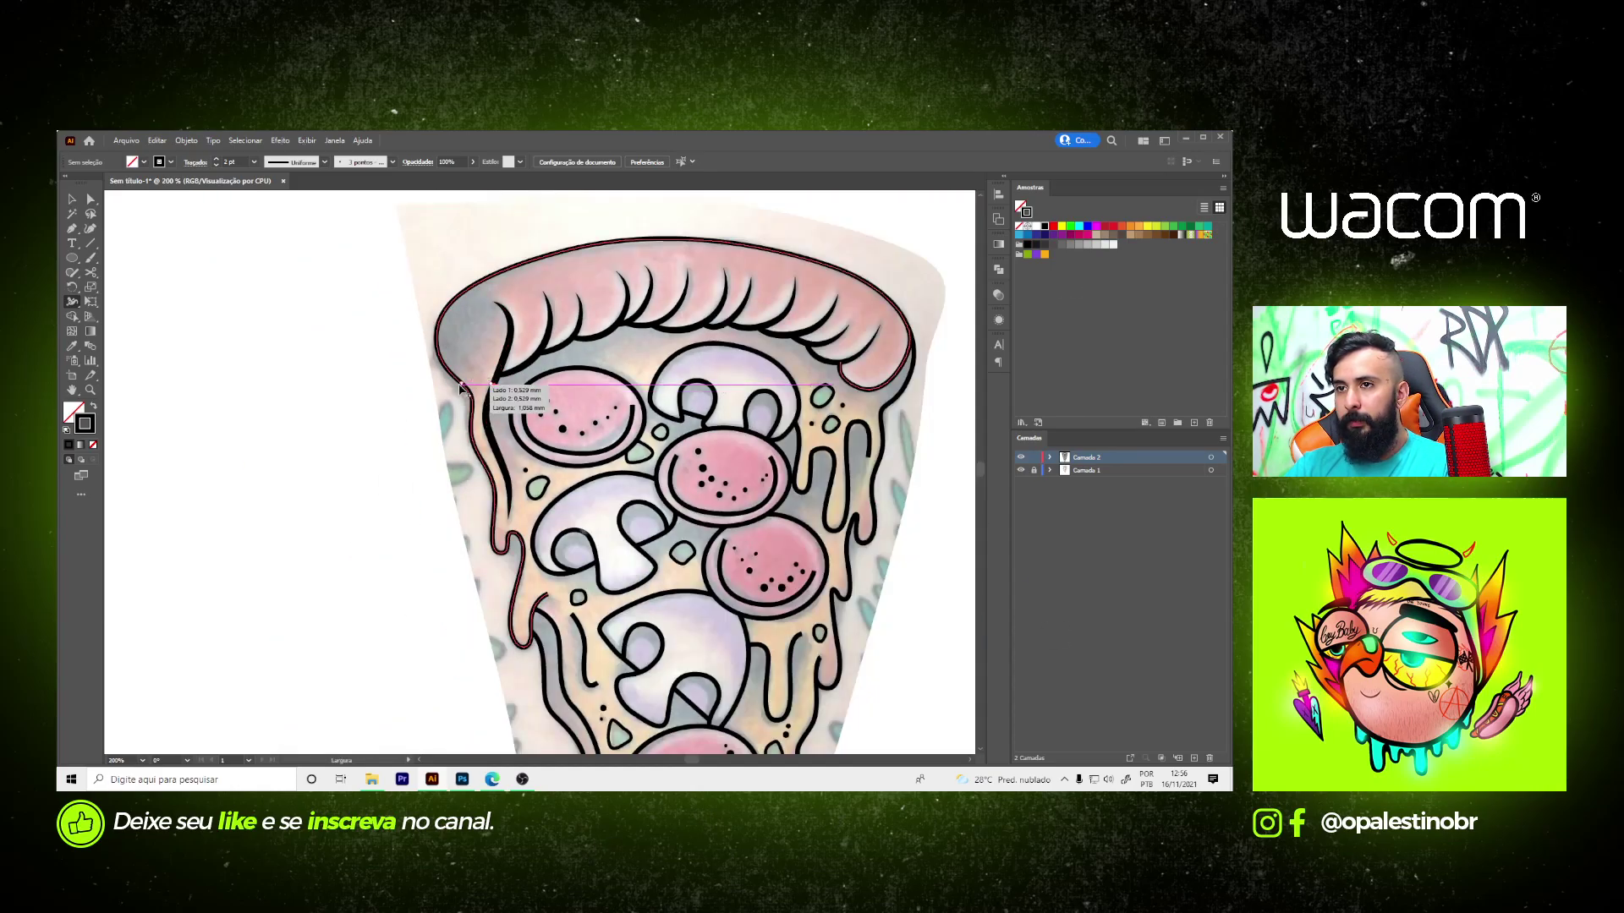
scroll(676, 270, down, 1)
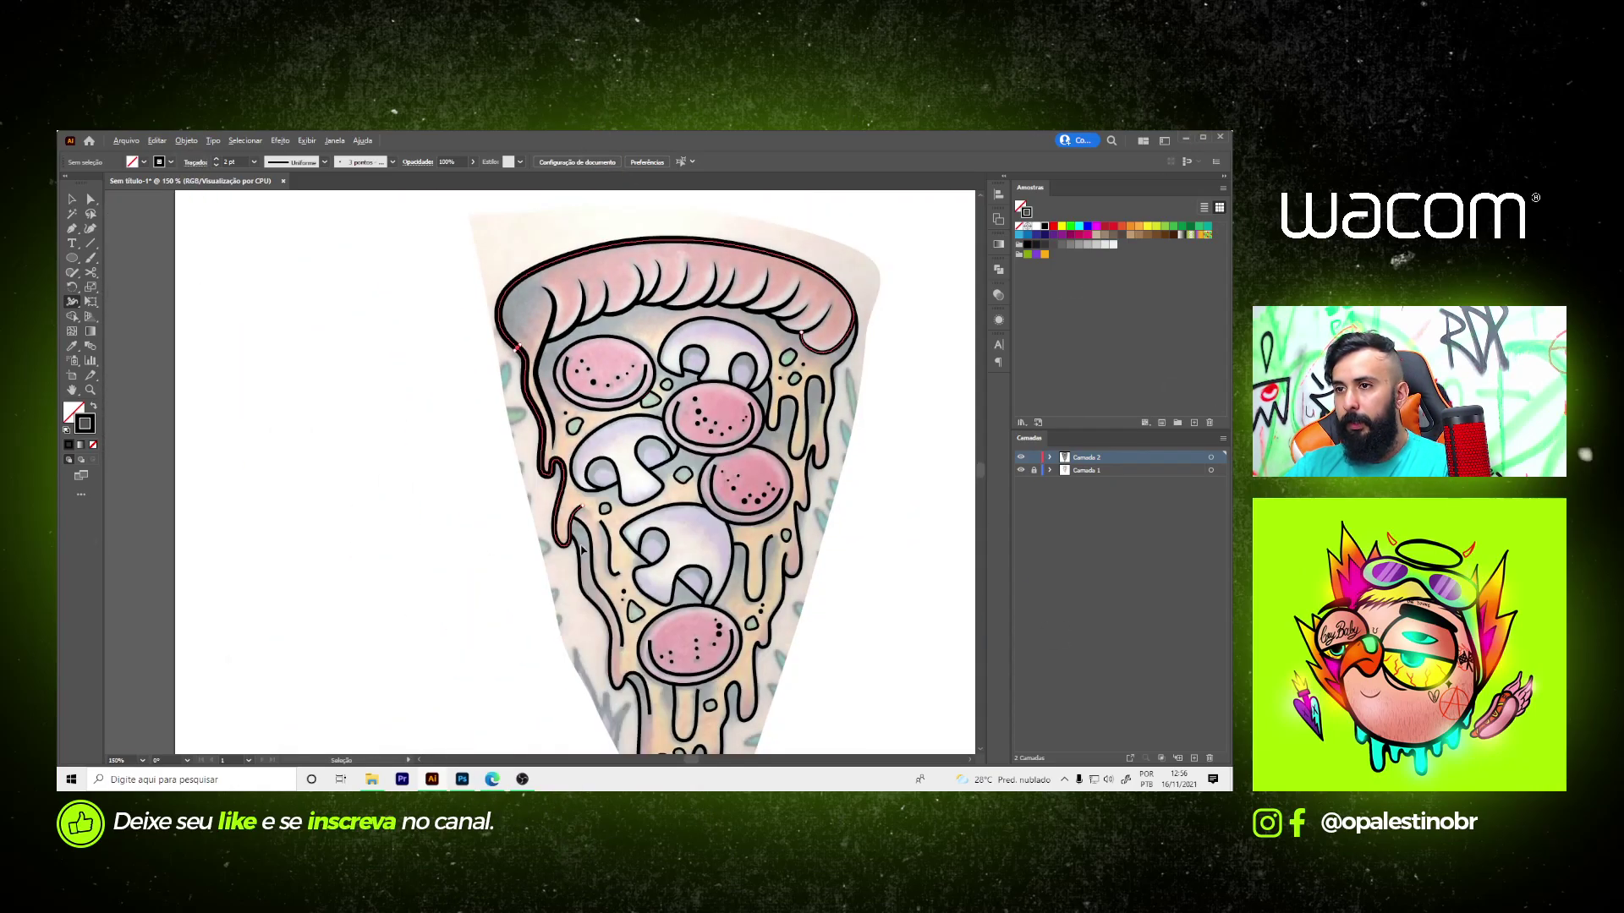
scroll(582, 548, up, 3)
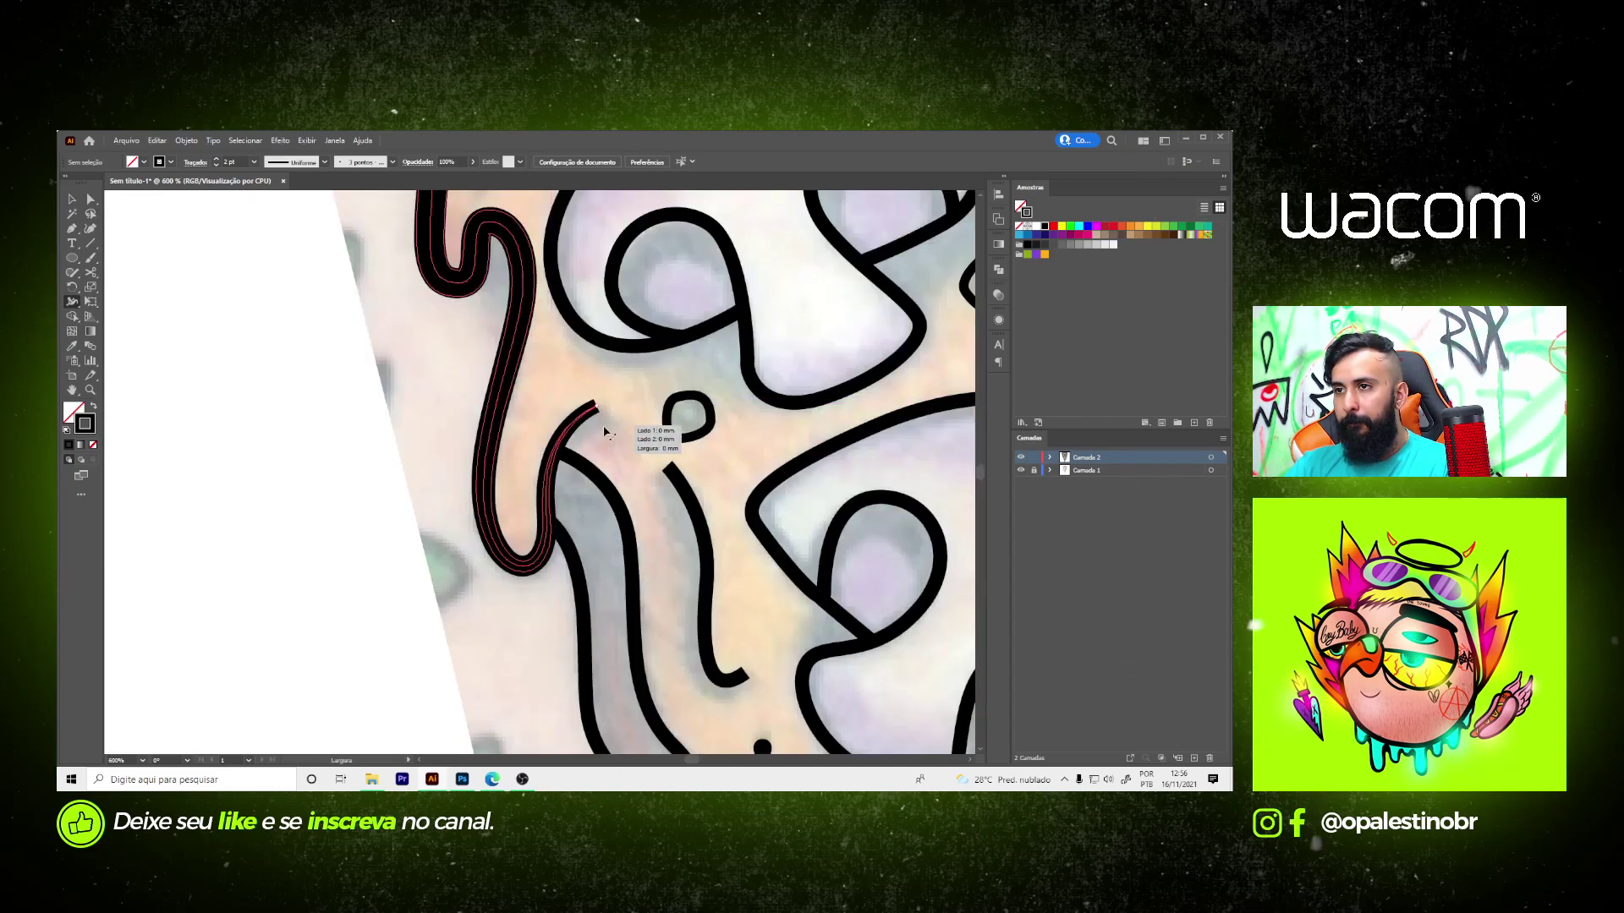
scroll(560, 436, up, 2)
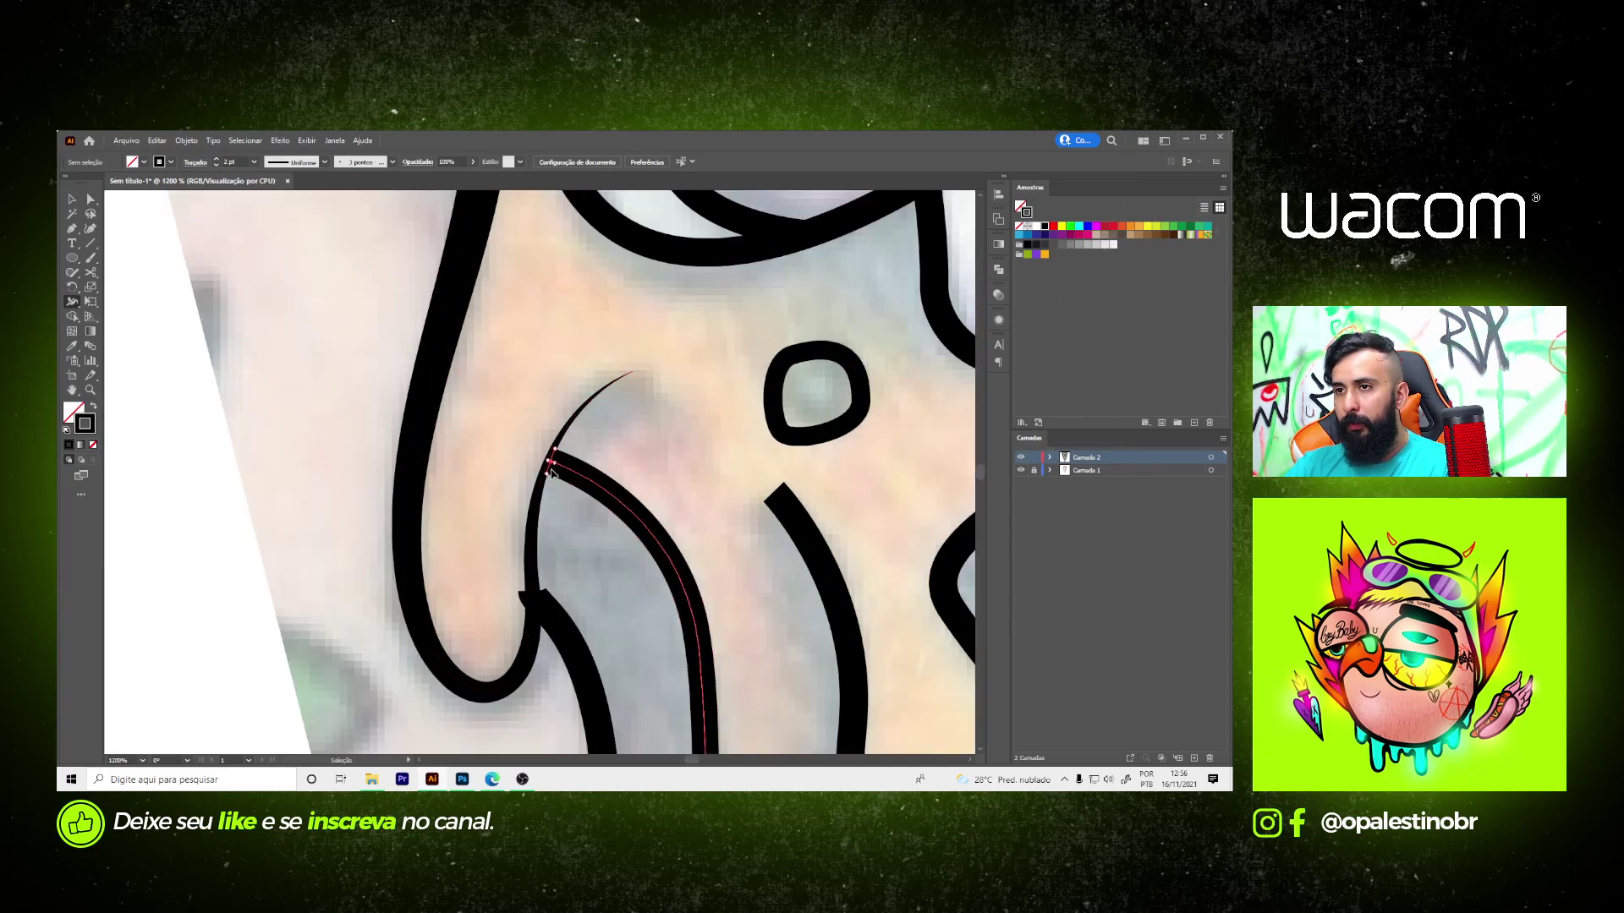
scroll(545, 499, down, 2)
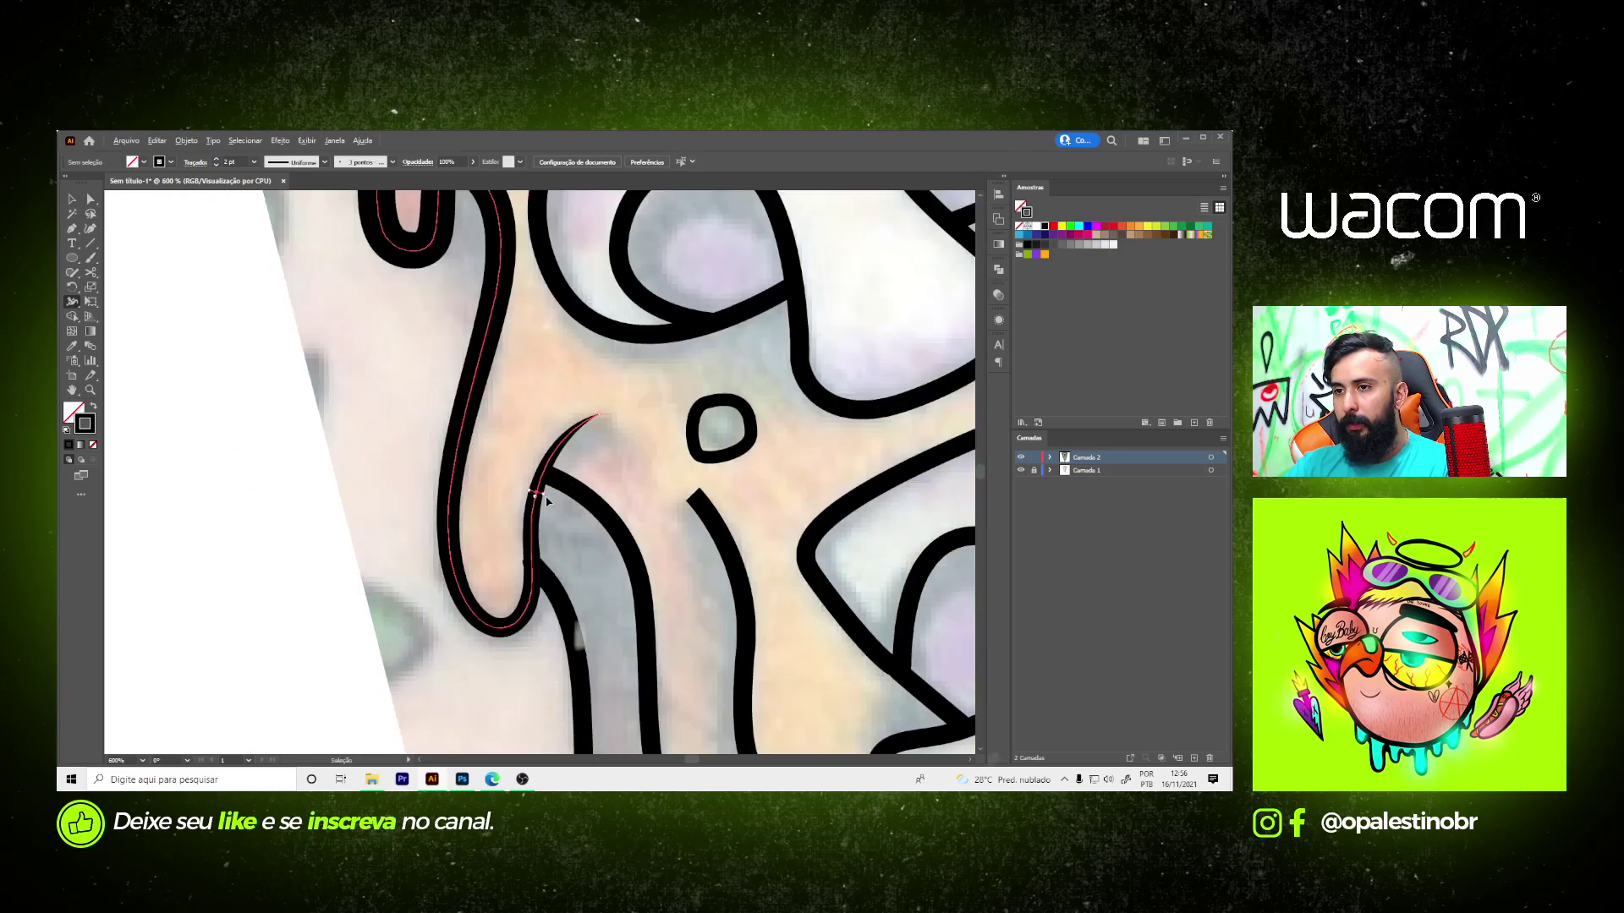
scroll(545, 500, up, 2)
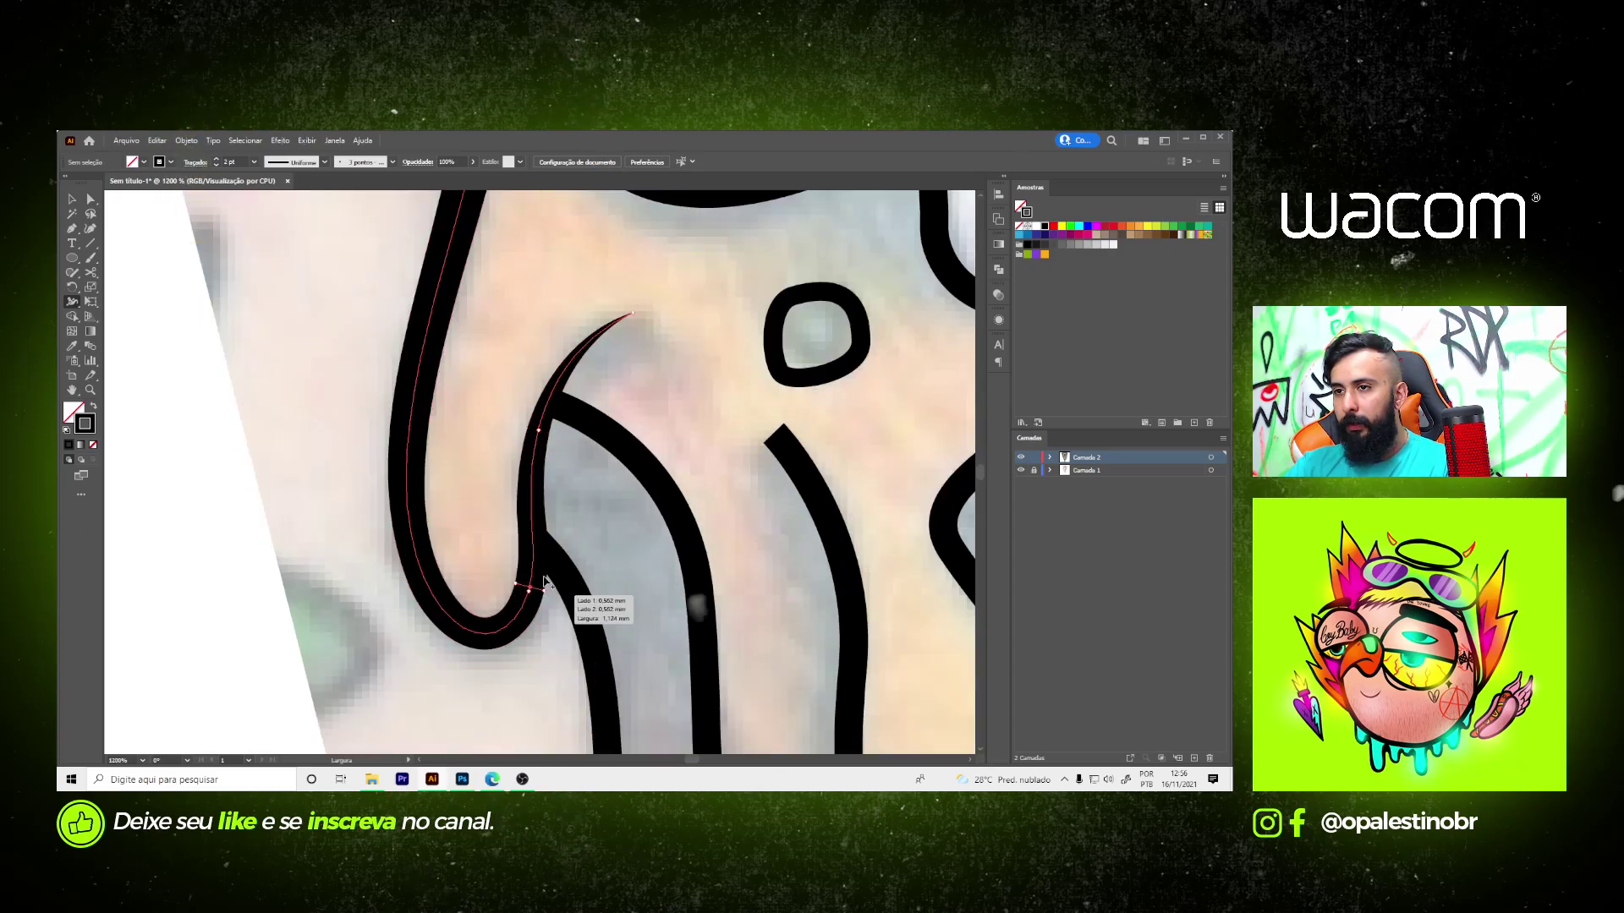
scroll(544, 582, down, 3)
scroll(575, 539, down, 2)
scroll(592, 503, up, 3)
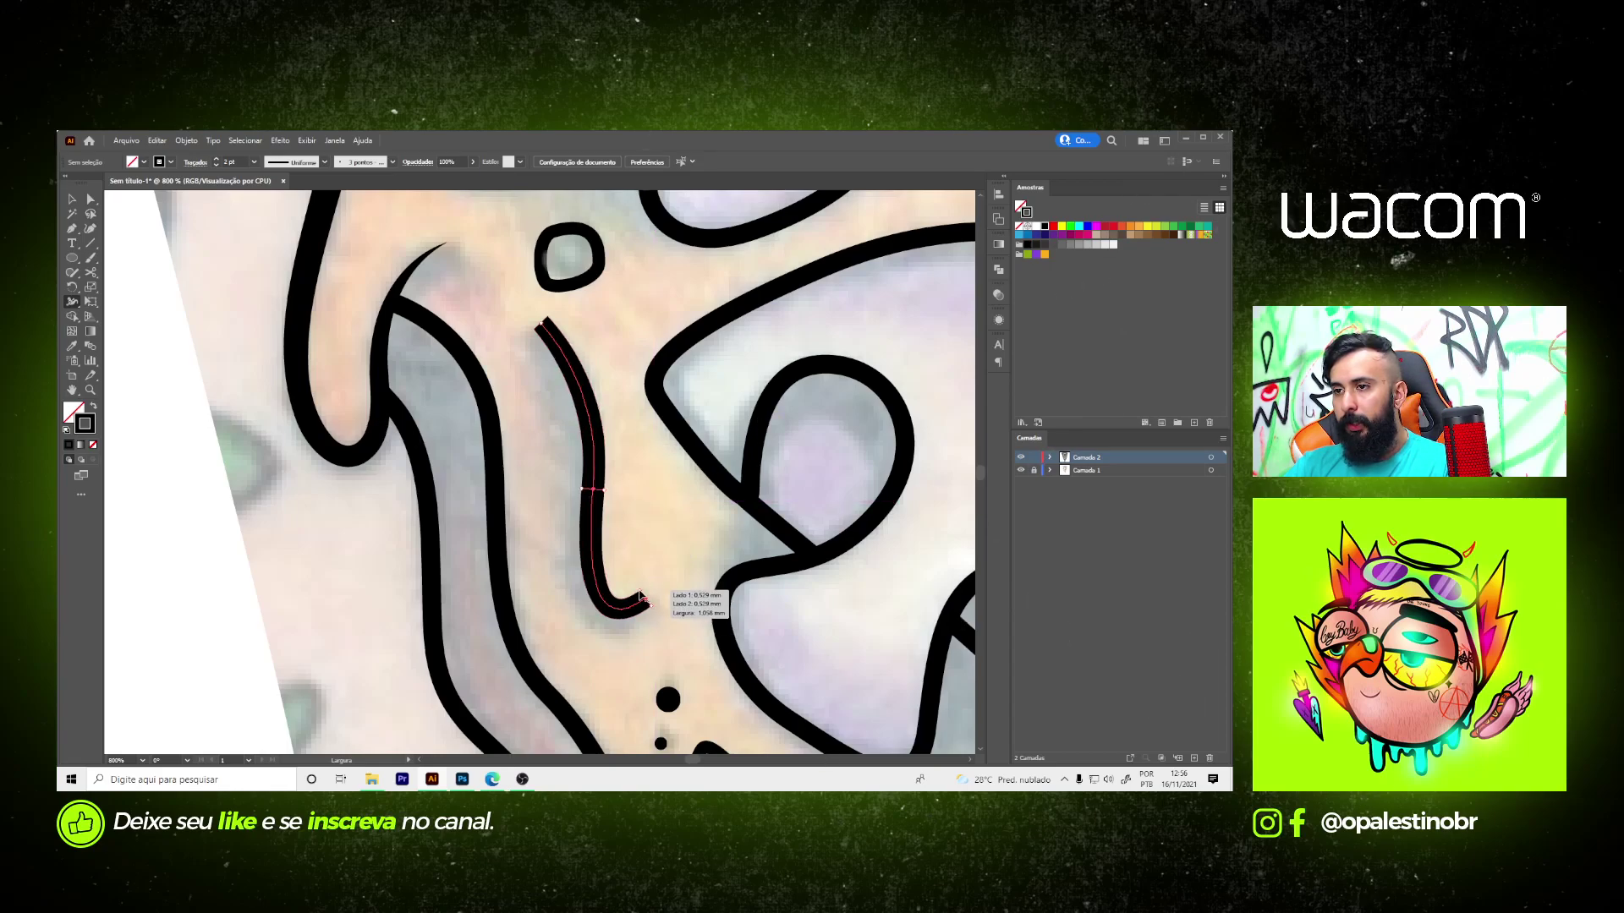
drag(644, 602, 653, 627)
drag(545, 325, 549, 332)
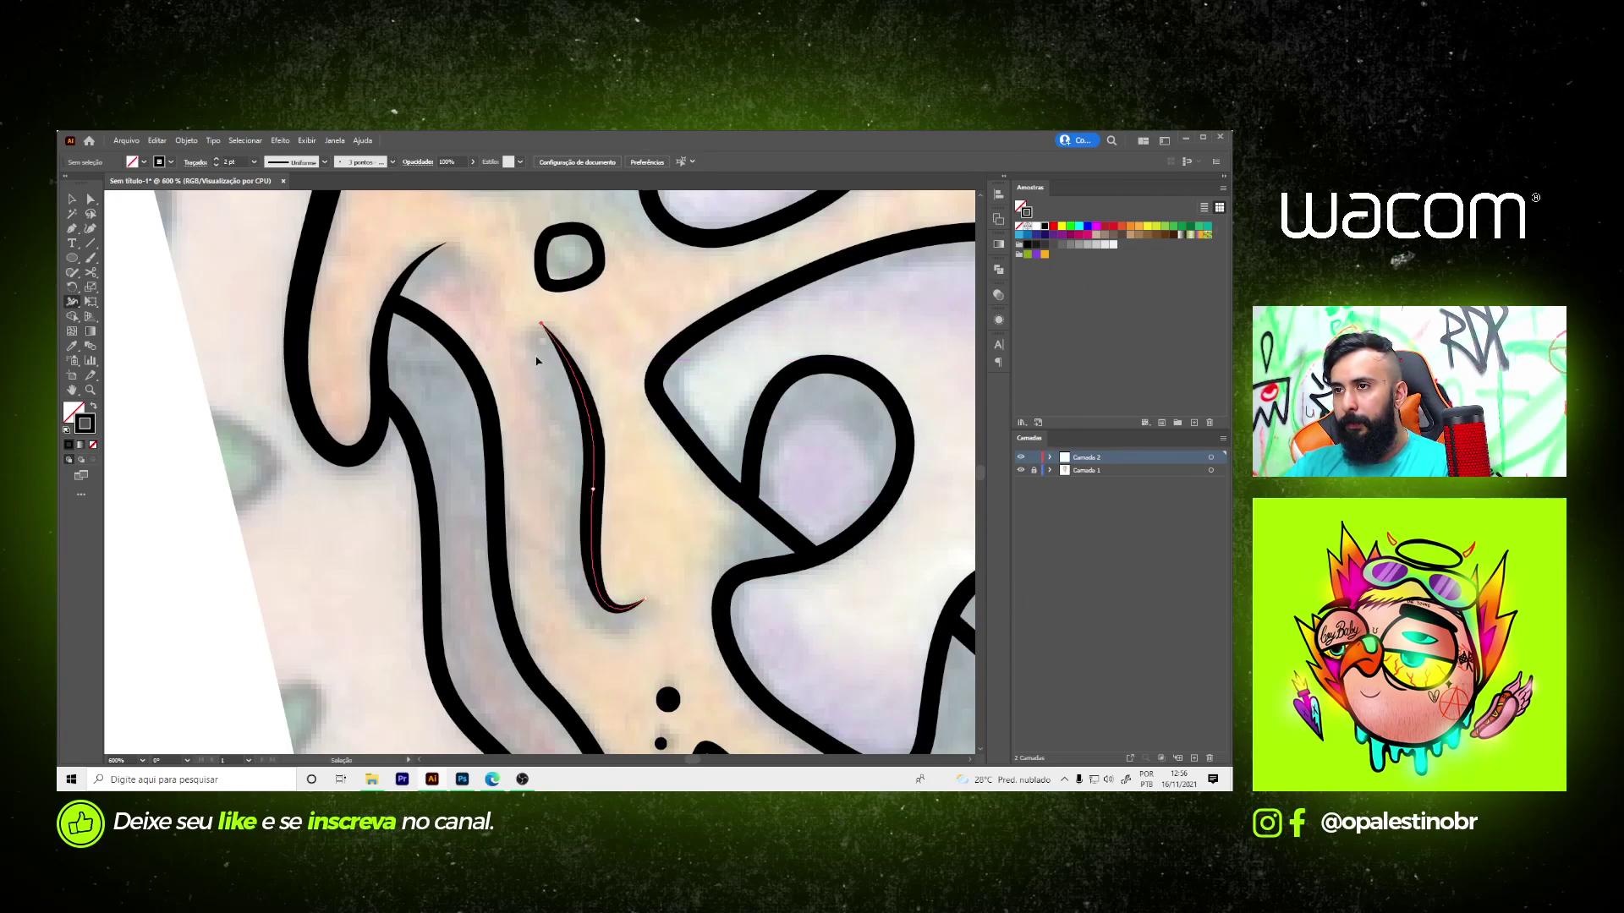
- Narrow the end of a neighbouring cheese-drip stroke with the Width tool
scroll(558, 474, down, 3)
scroll(554, 516, up, 2)
scroll(554, 516, up, 2)
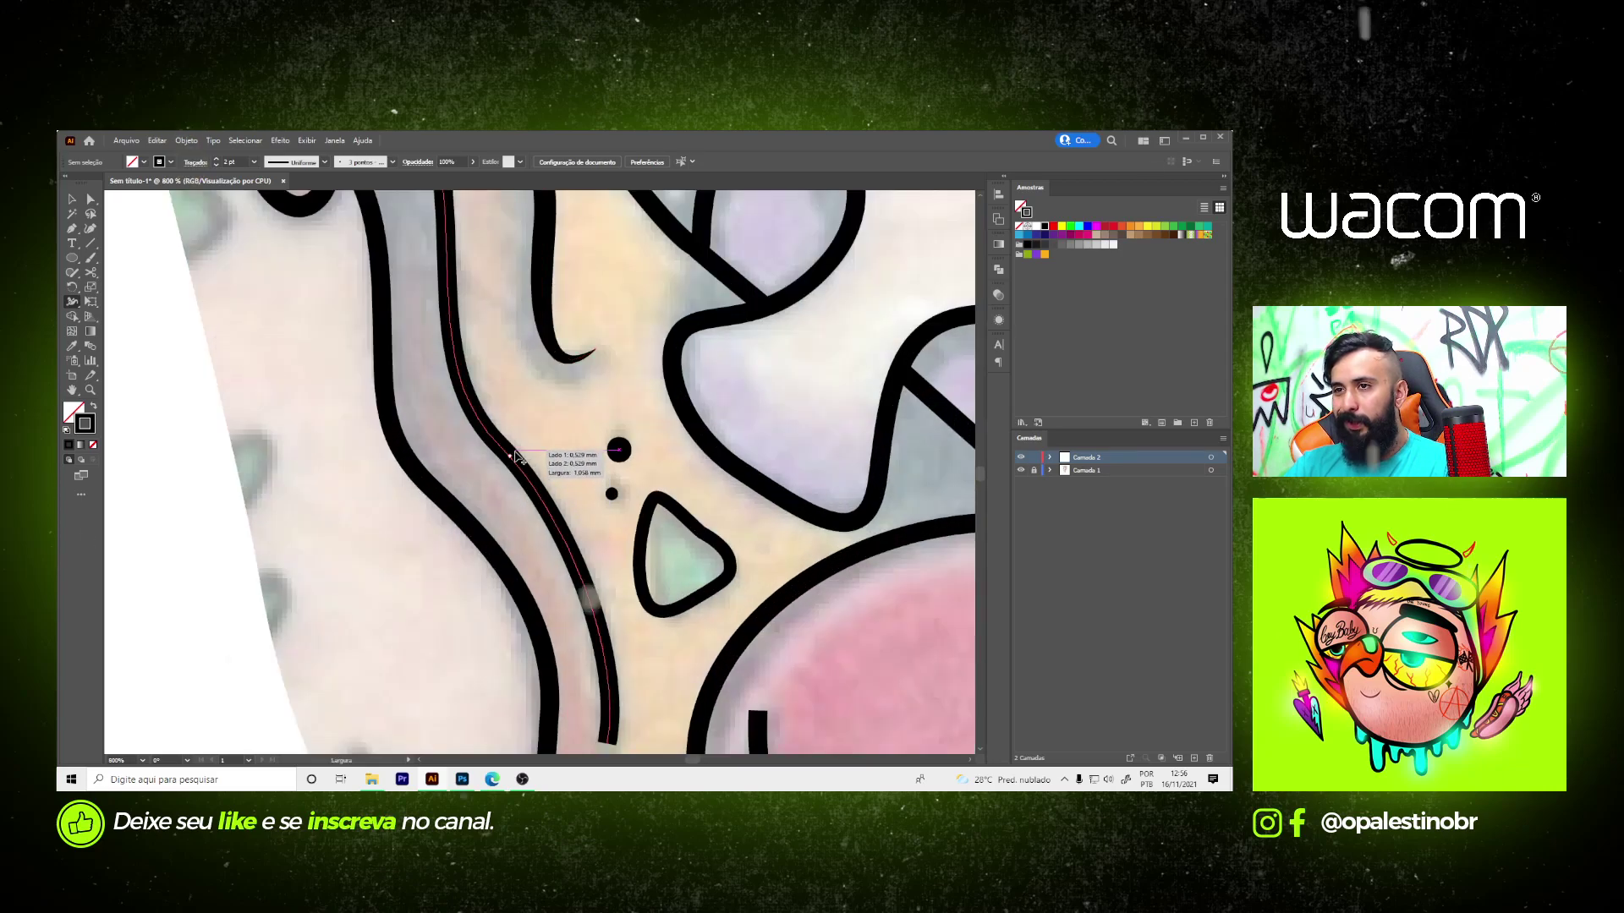
scroll(519, 454, down, 2)
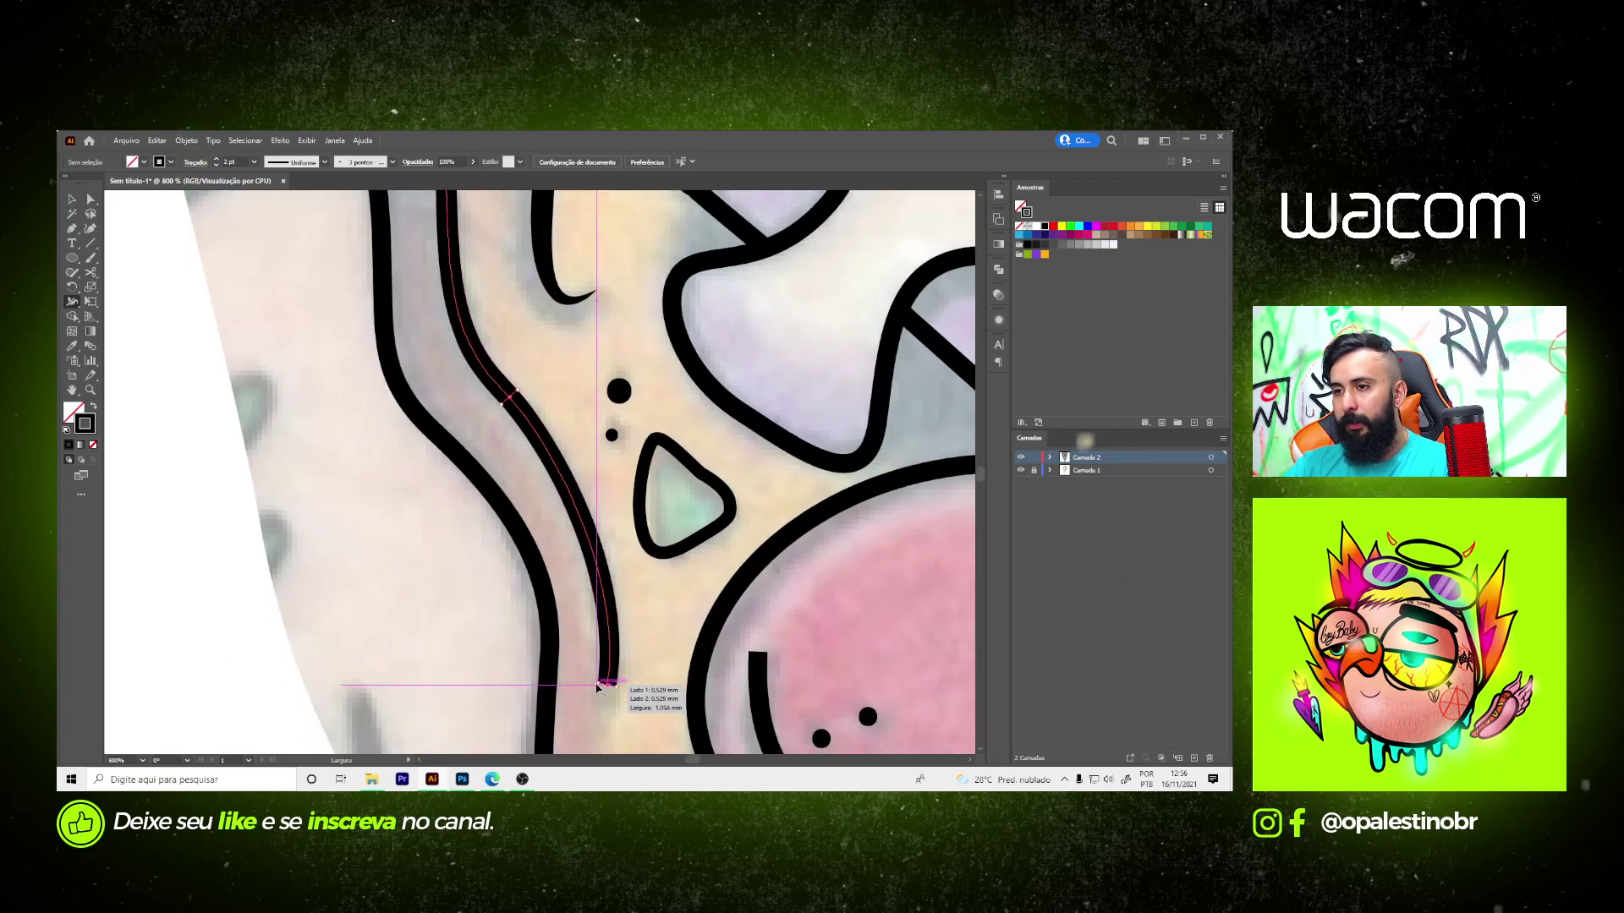
drag(612, 681, 604, 682)
scroll(603, 425, down, 3)
scroll(643, 595, up, 4)
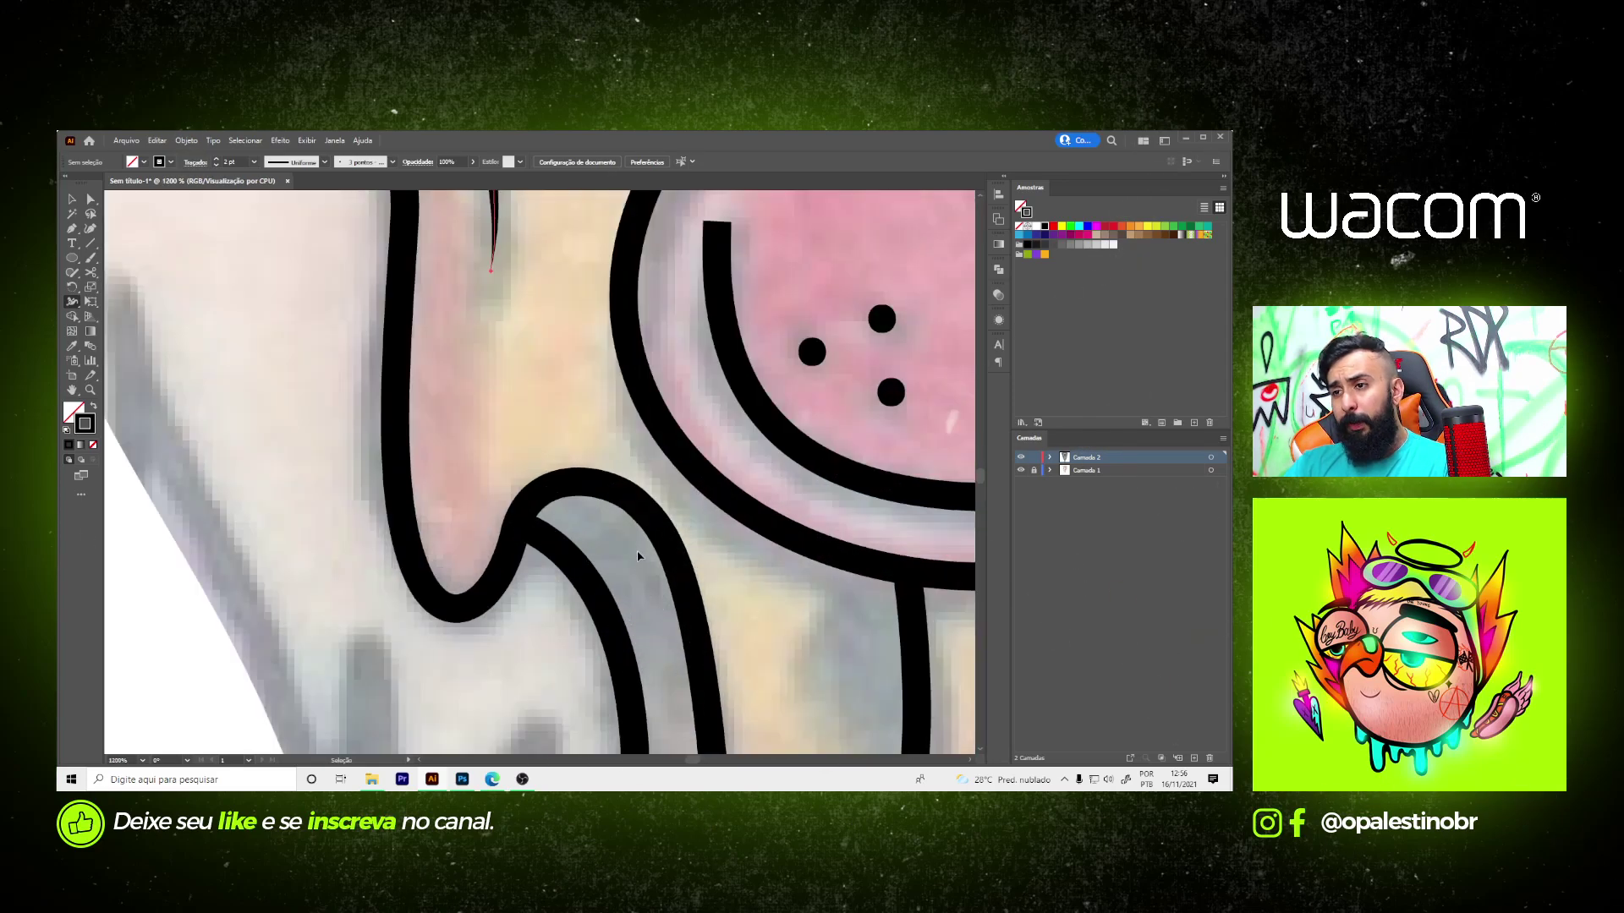
scroll(558, 449, down, 3)
scroll(588, 569, down, 2)
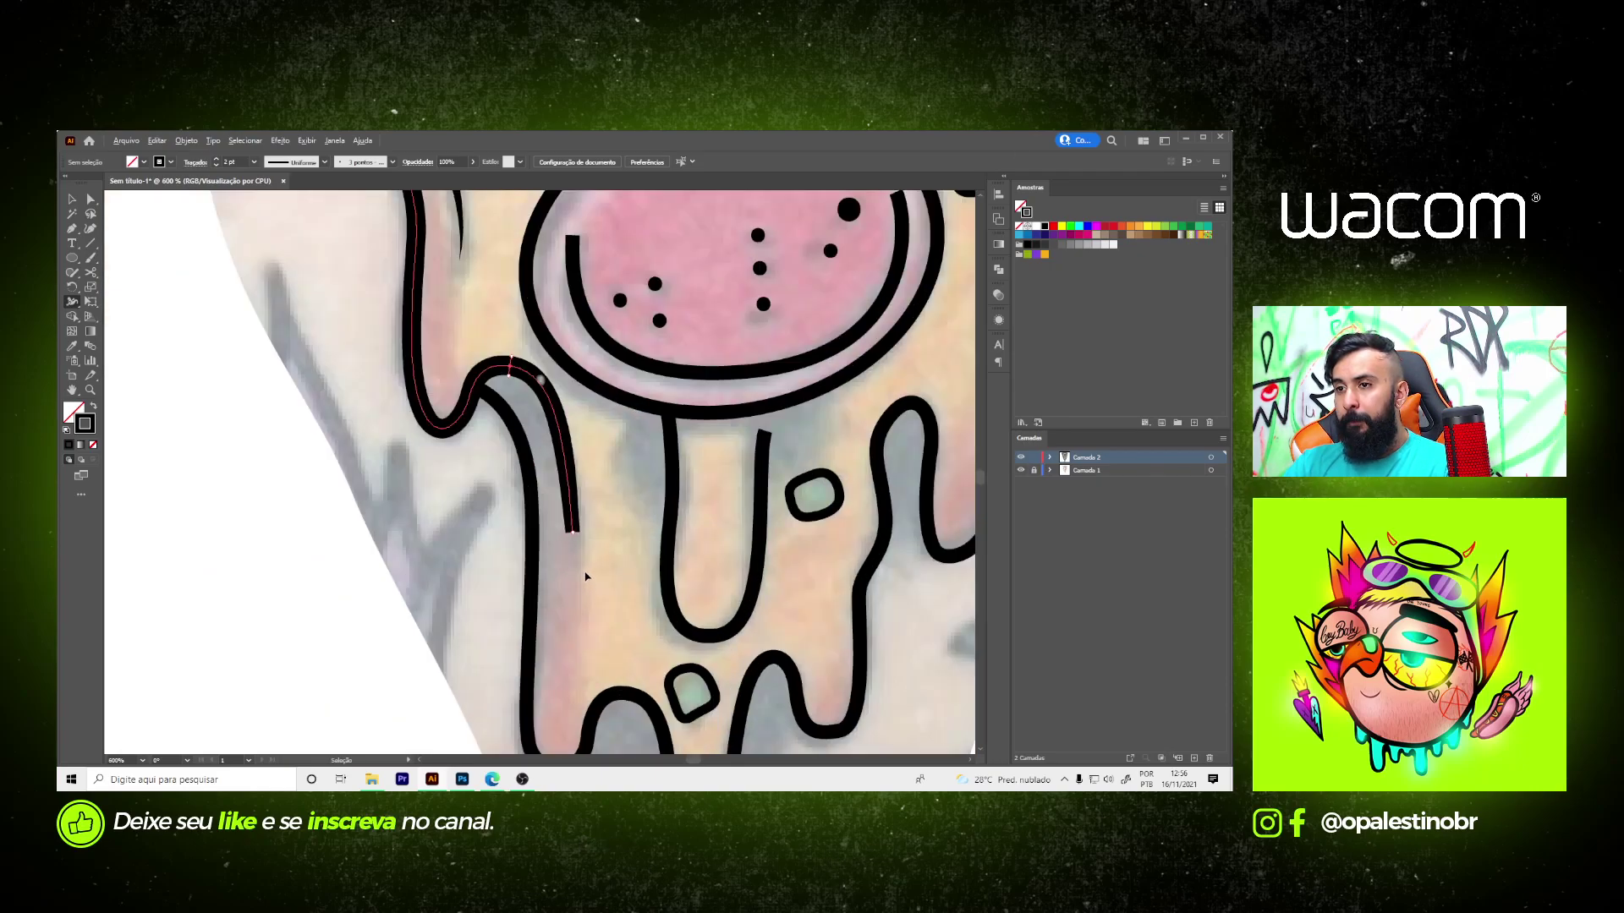
scroll(569, 497, up, 3)
- Widen the lower drip outline at its arch top with the Width tool
scroll(568, 497, down, 4)
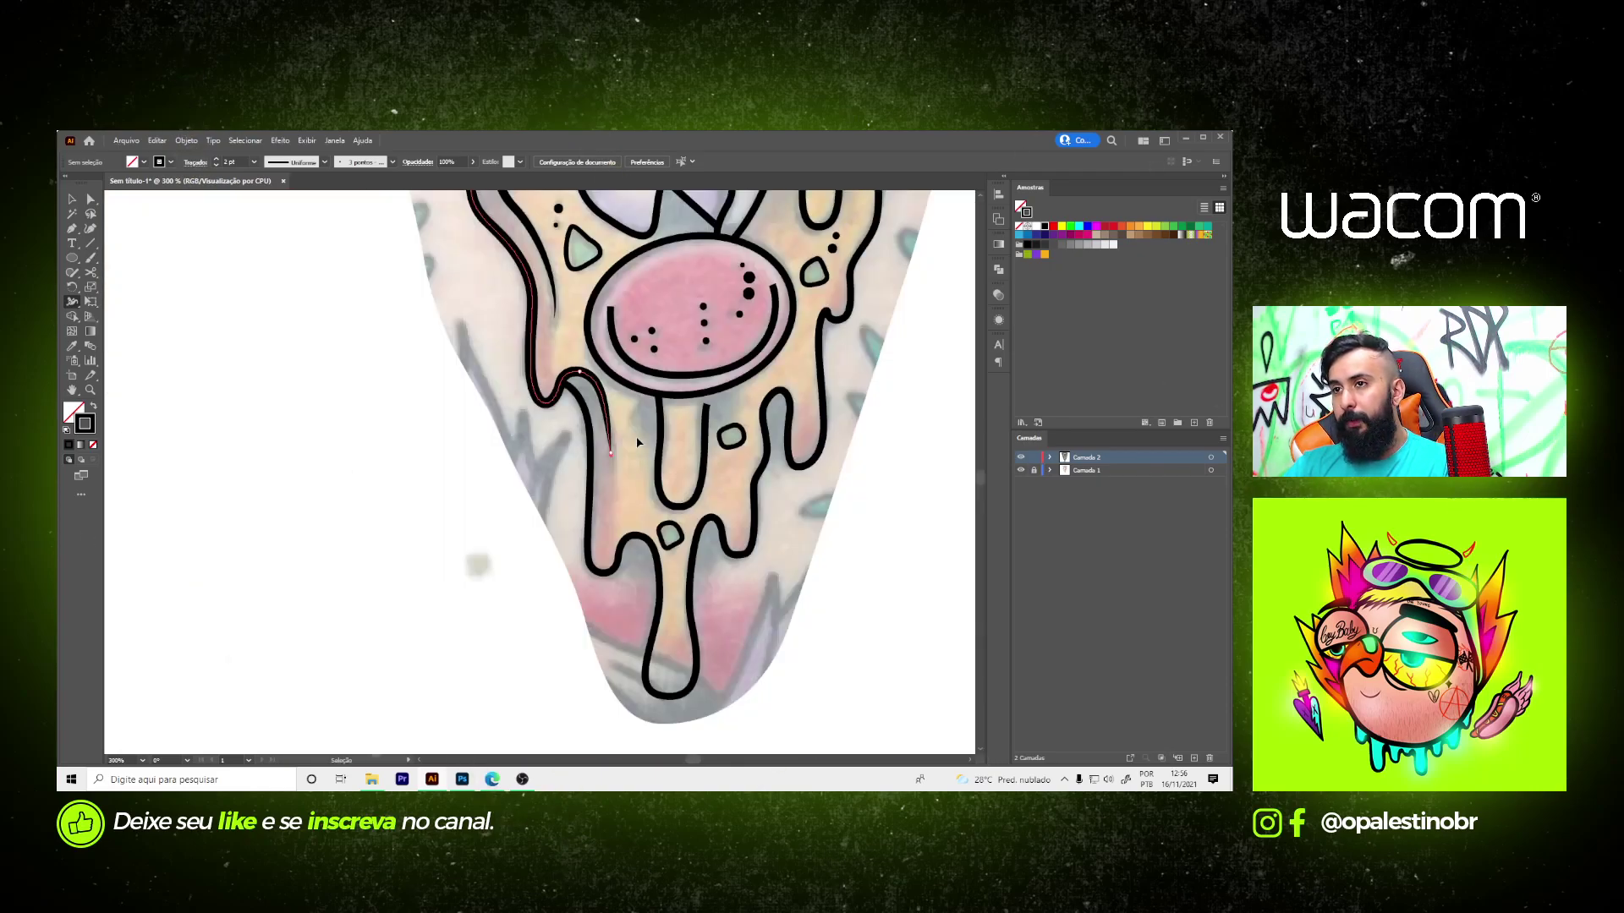
scroll(620, 458, down, 2)
scroll(558, 286, up, 2)
scroll(591, 508, down, 1)
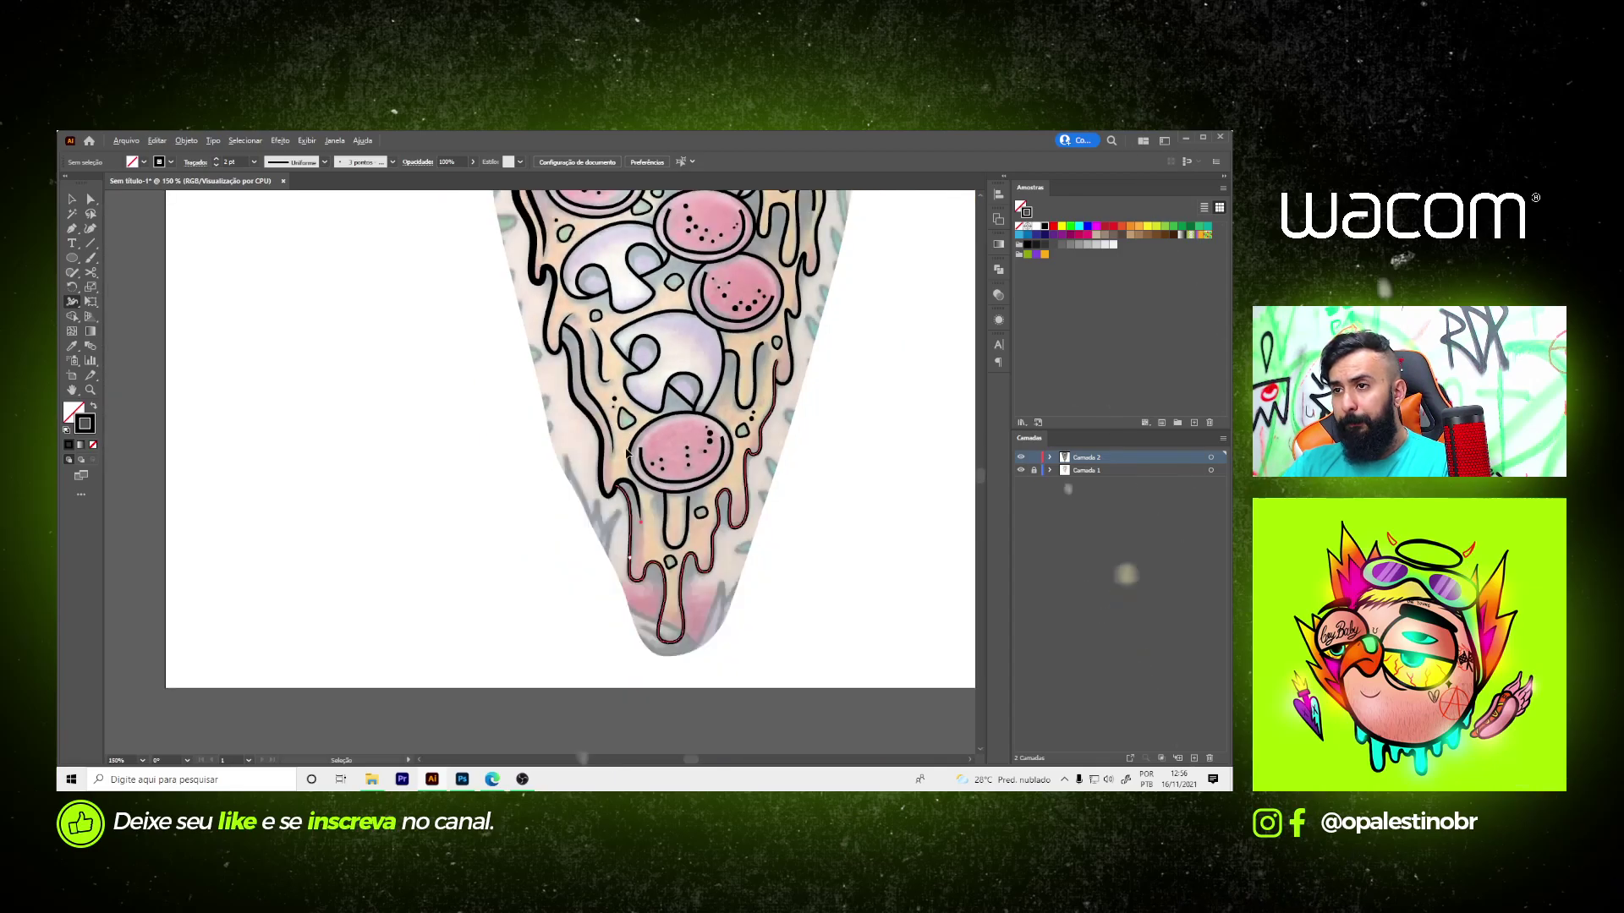
scroll(641, 583, up, 2)
scroll(646, 575, up, 2)
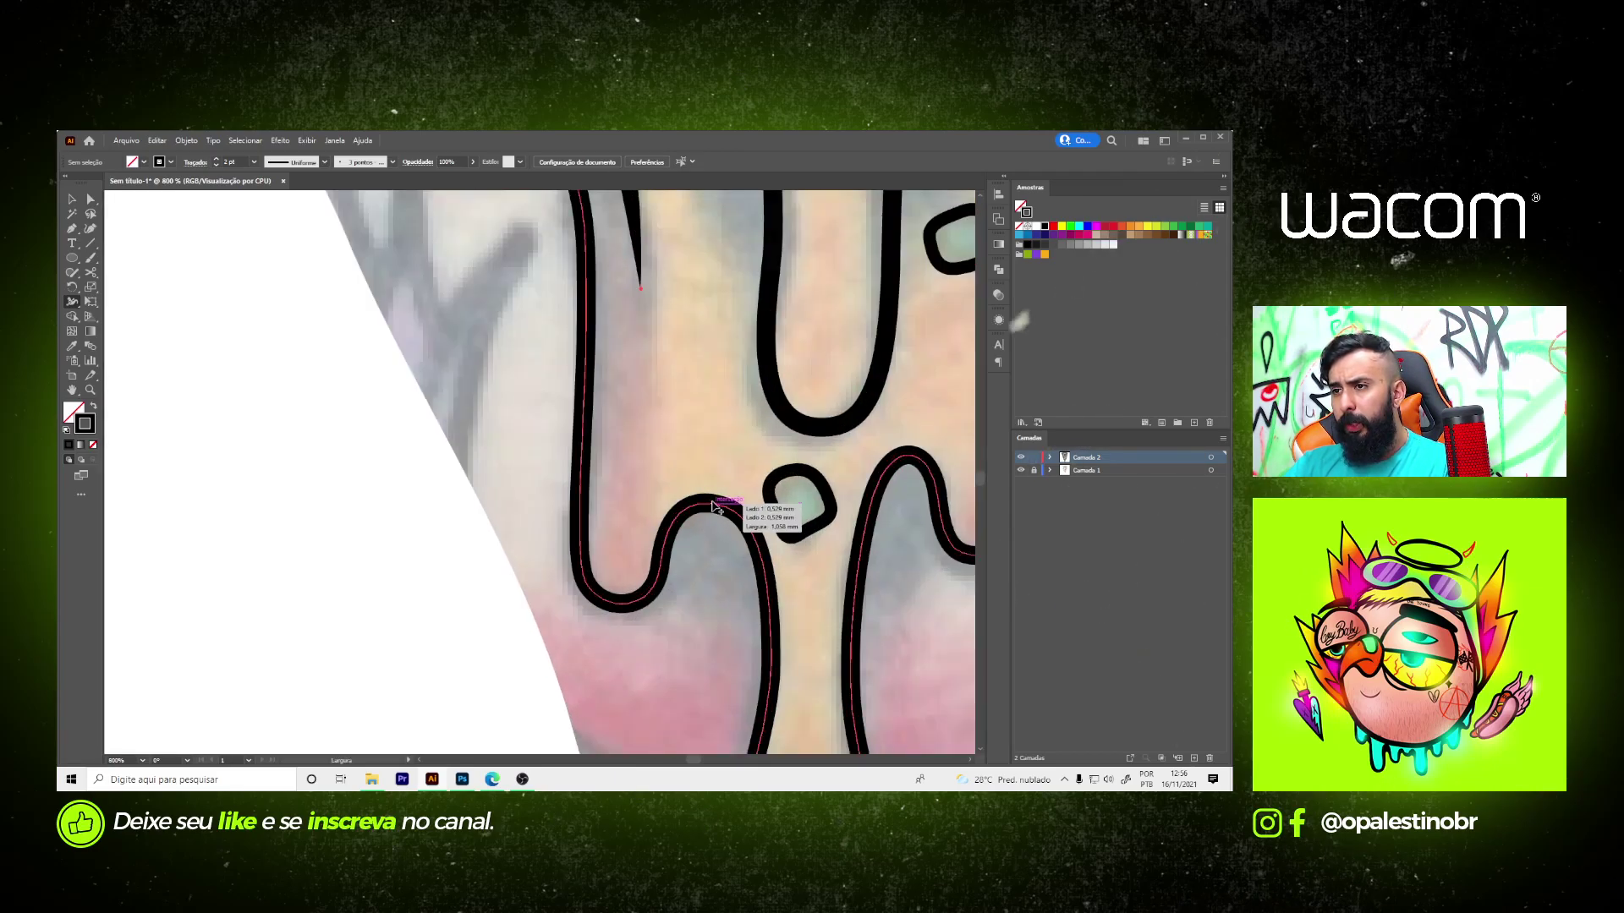
drag(715, 497, 717, 493)
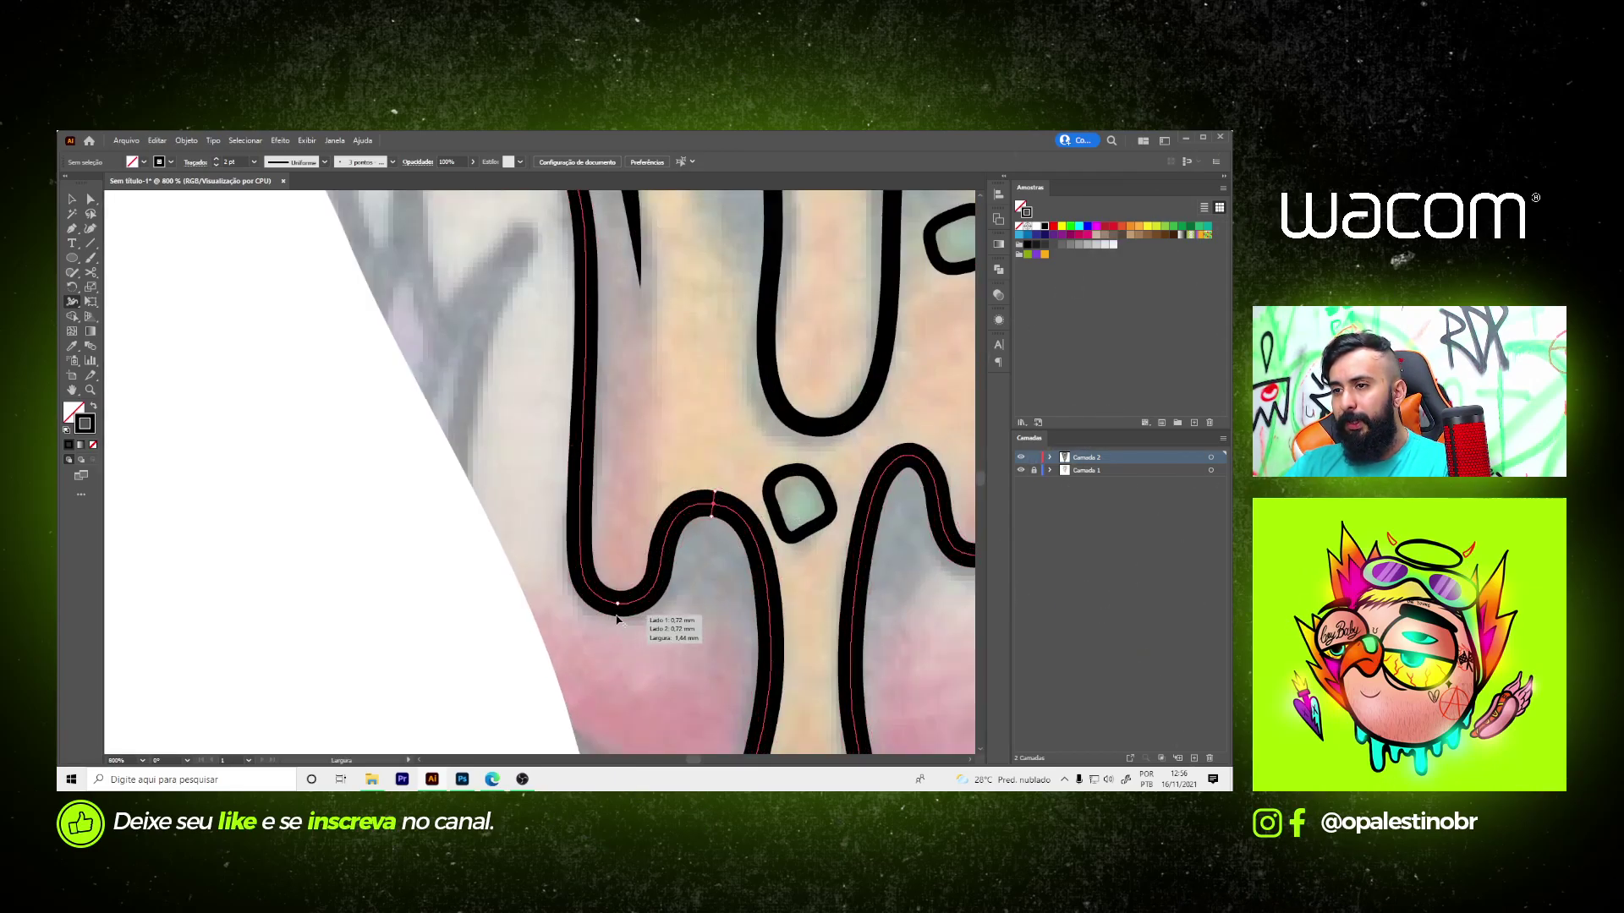
- Thin the right drip stroke beneath the central pepperoni
scroll(620, 583, down, 2)
scroll(621, 584, down, 3)
scroll(670, 655, up, 1)
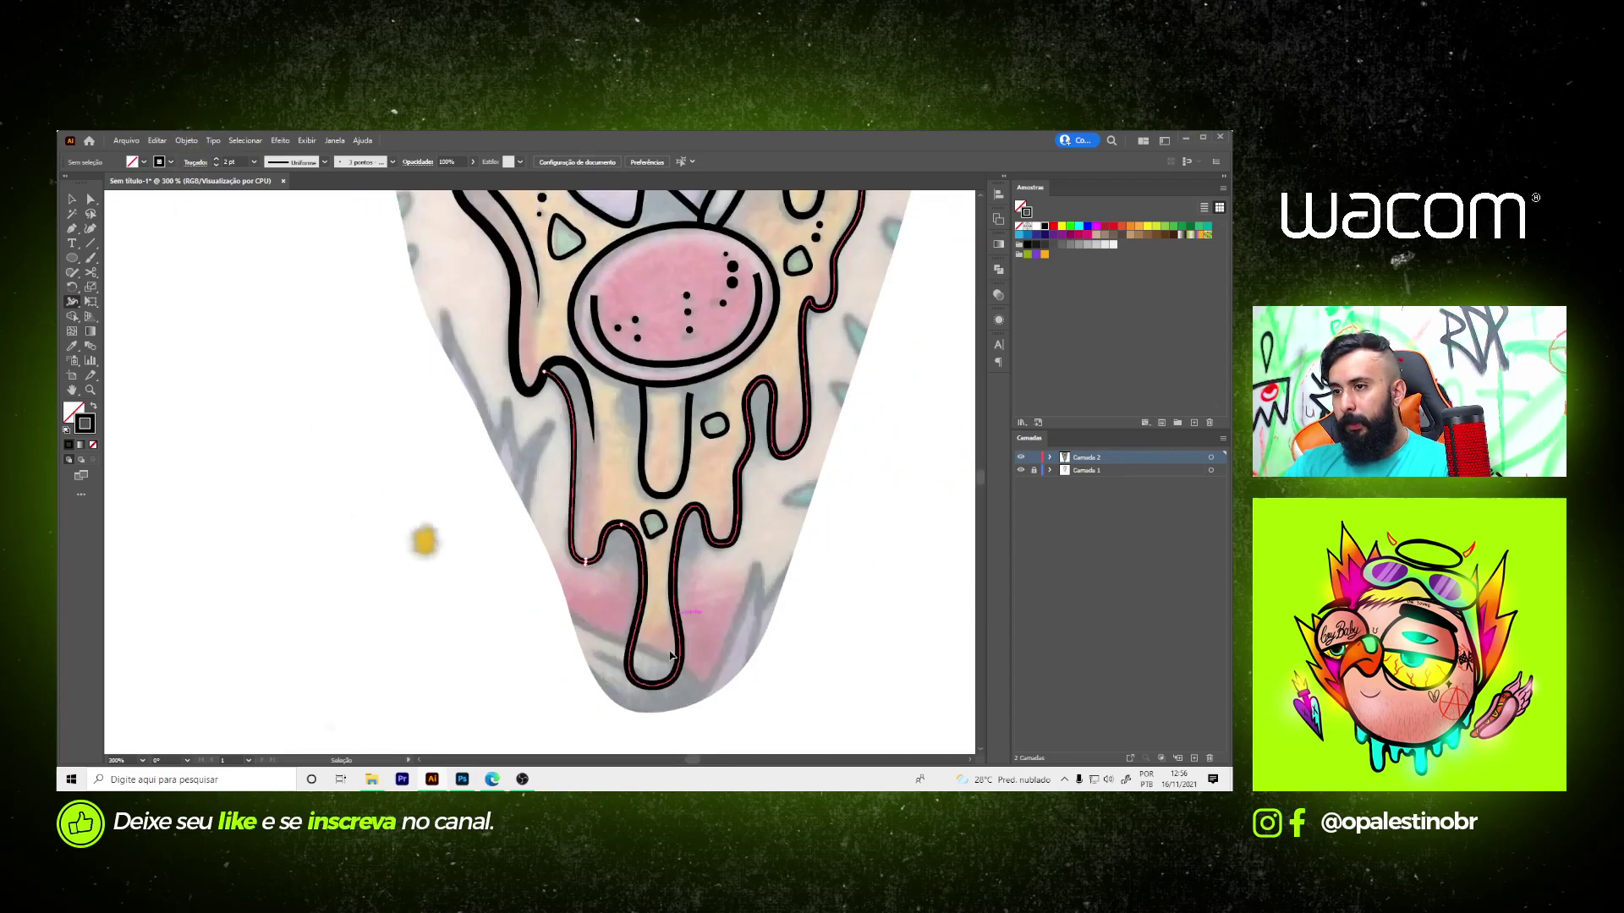
scroll(671, 655, up, 1)
scroll(659, 623, up, 1)
scroll(714, 453, up, 1)
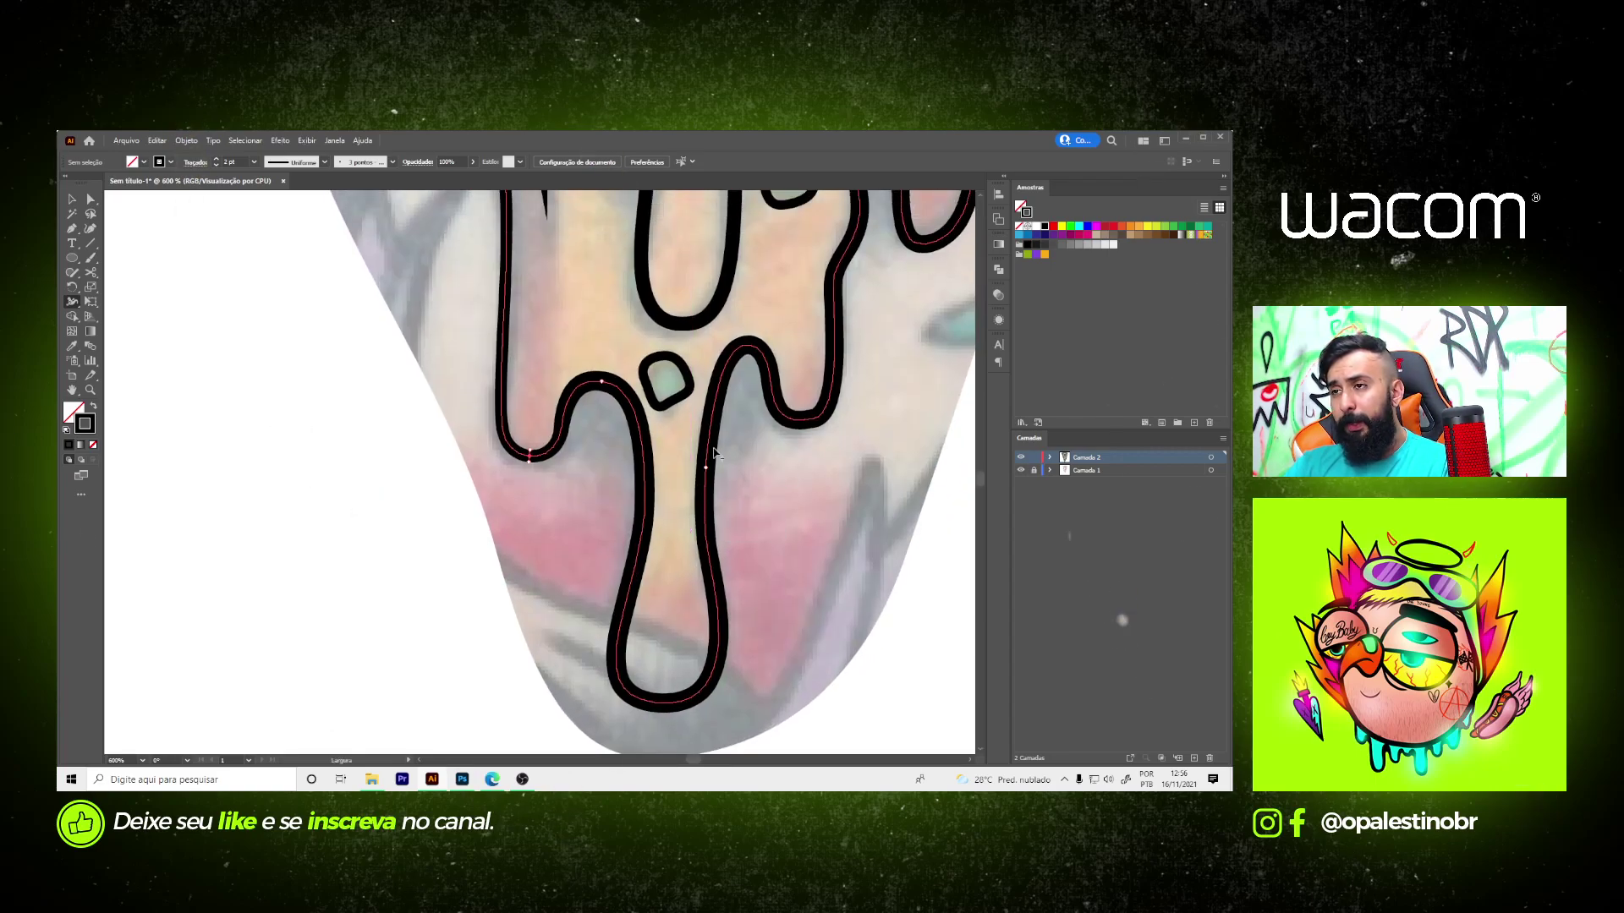
scroll(790, 423, down, 2)
scroll(736, 457, up, 1)
scroll(710, 473, up, 1)
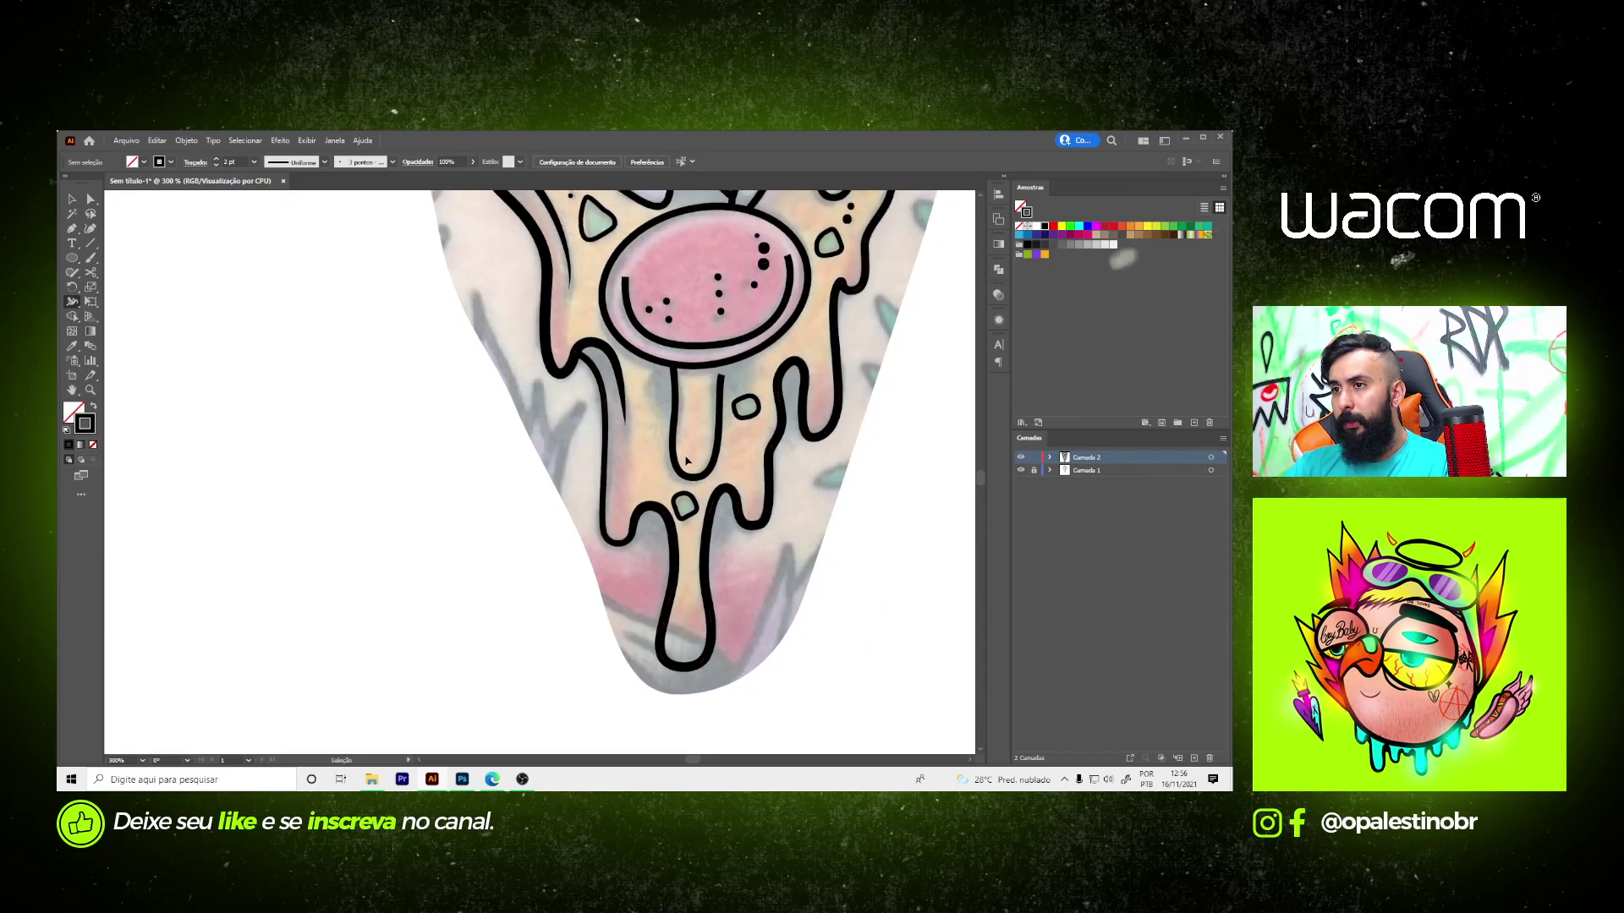
scroll(690, 489, up, 1)
scroll(733, 365, up, 3)
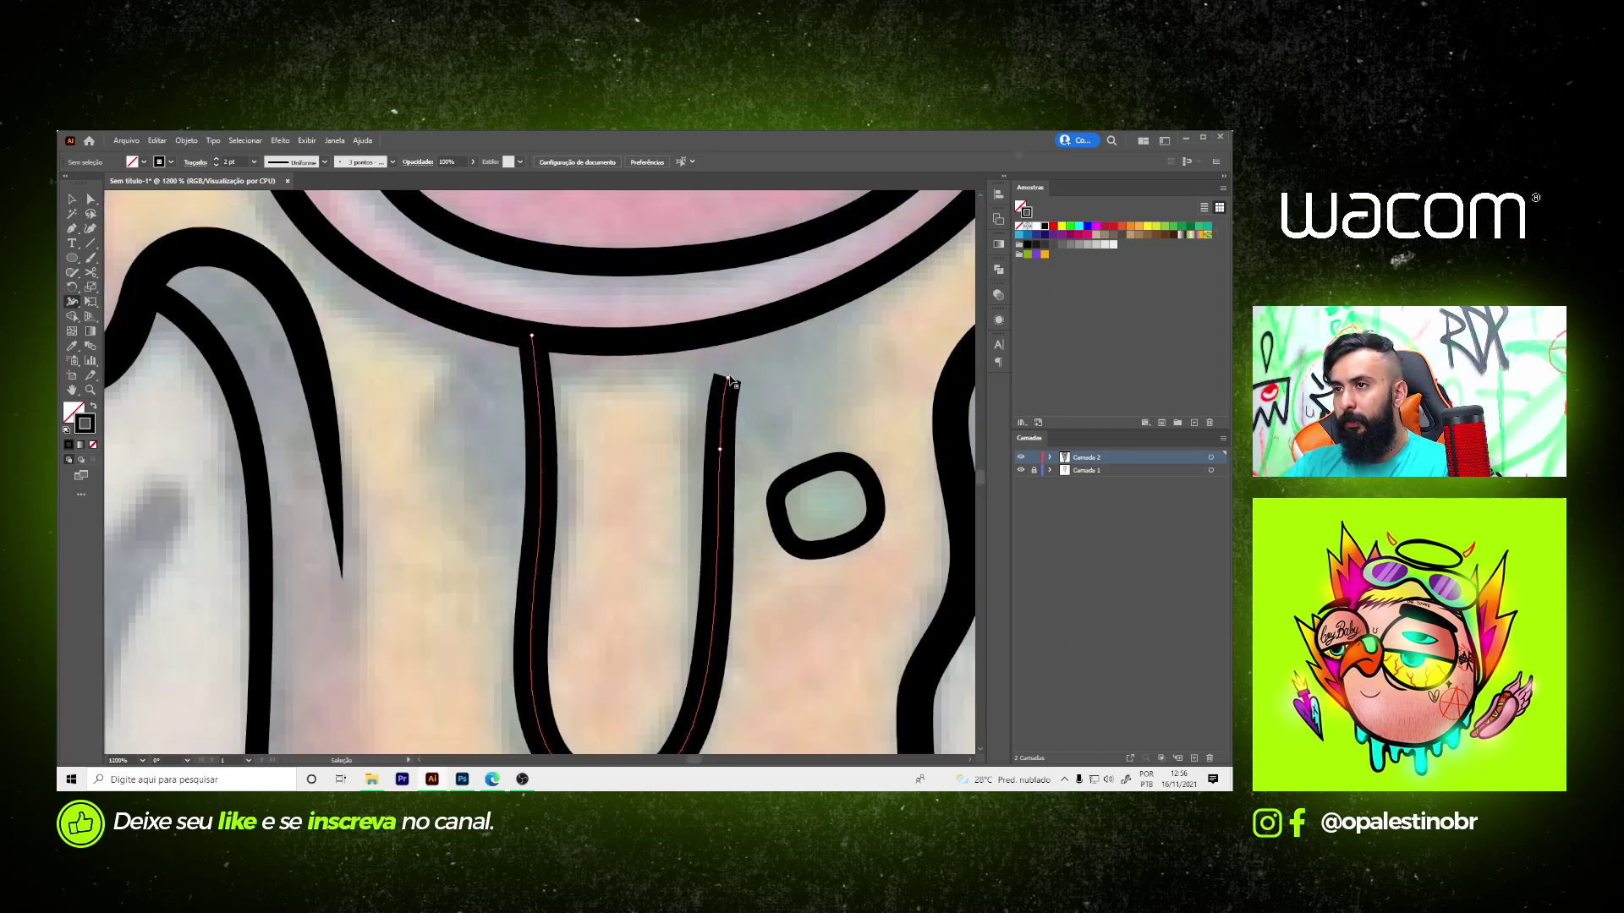
drag(714, 380, 721, 384)
scroll(648, 423, down, 3)
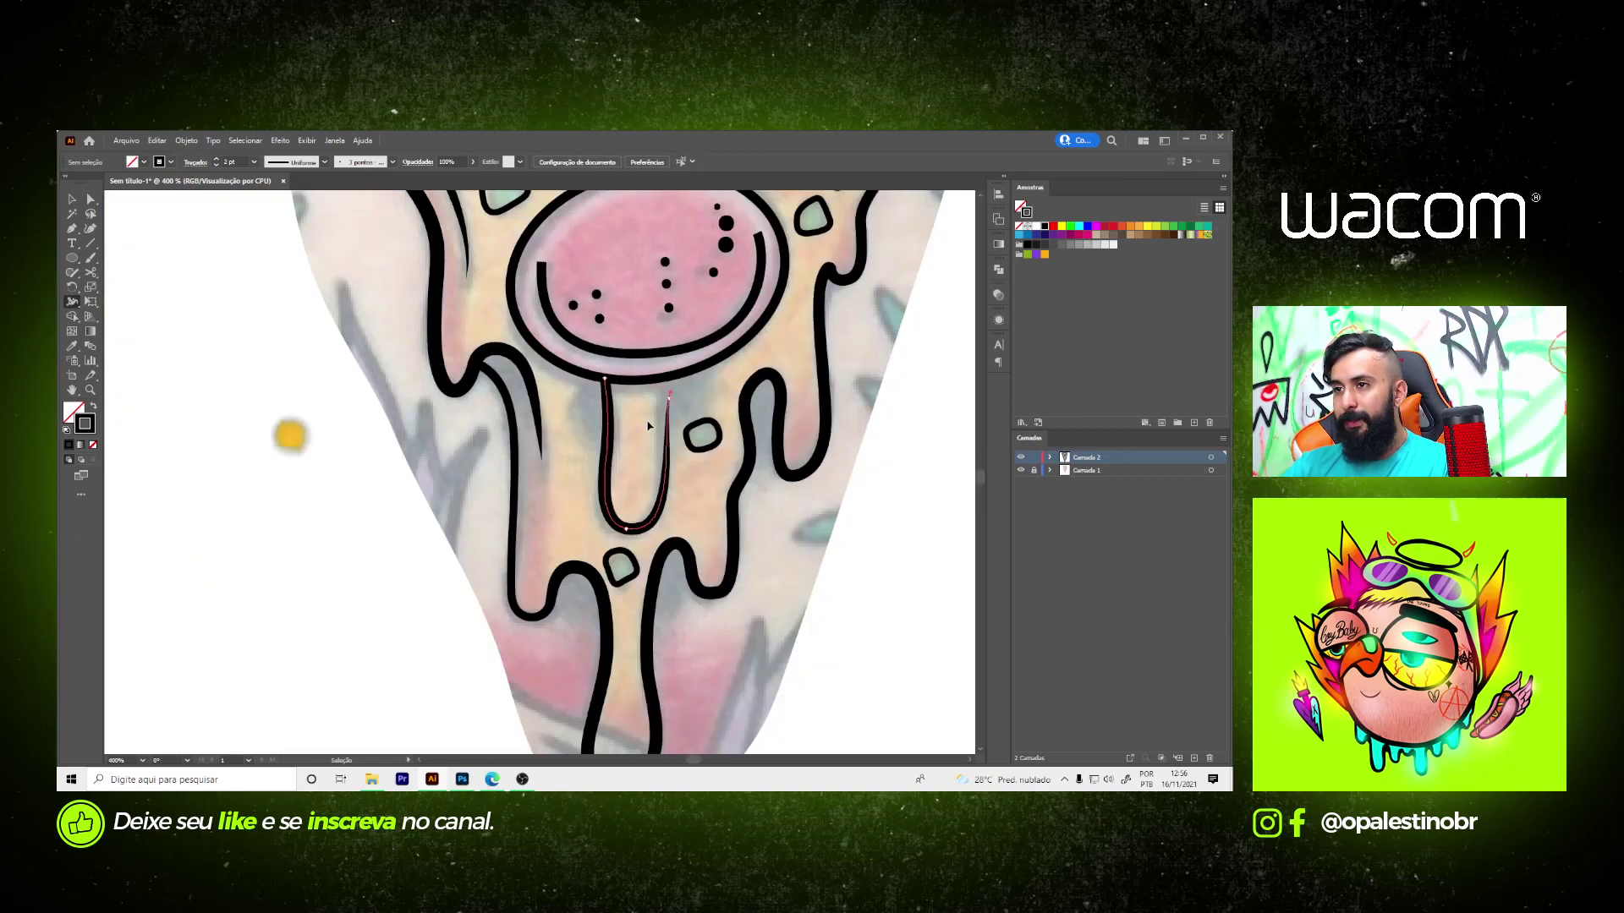
scroll(719, 381, up, 3)
scroll(761, 355, up, 1)
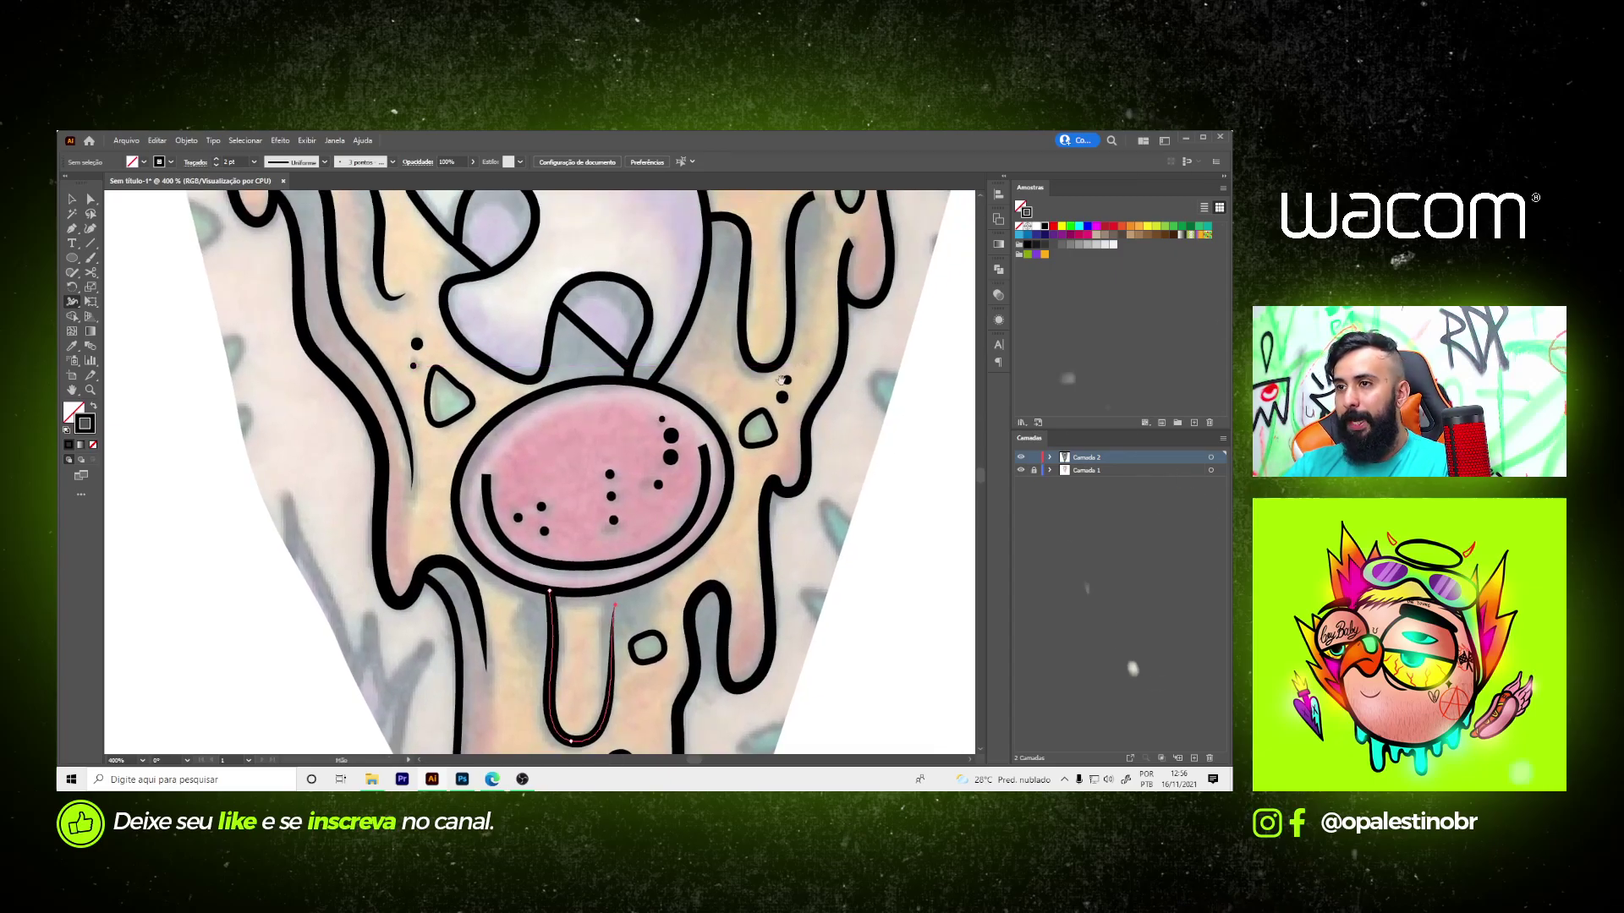
scroll(829, 323, up, 2)
scroll(773, 510, up, 2)
- Widen a right-side drip stroke at its bottom curve and near its tip
scroll(773, 510, up, 1)
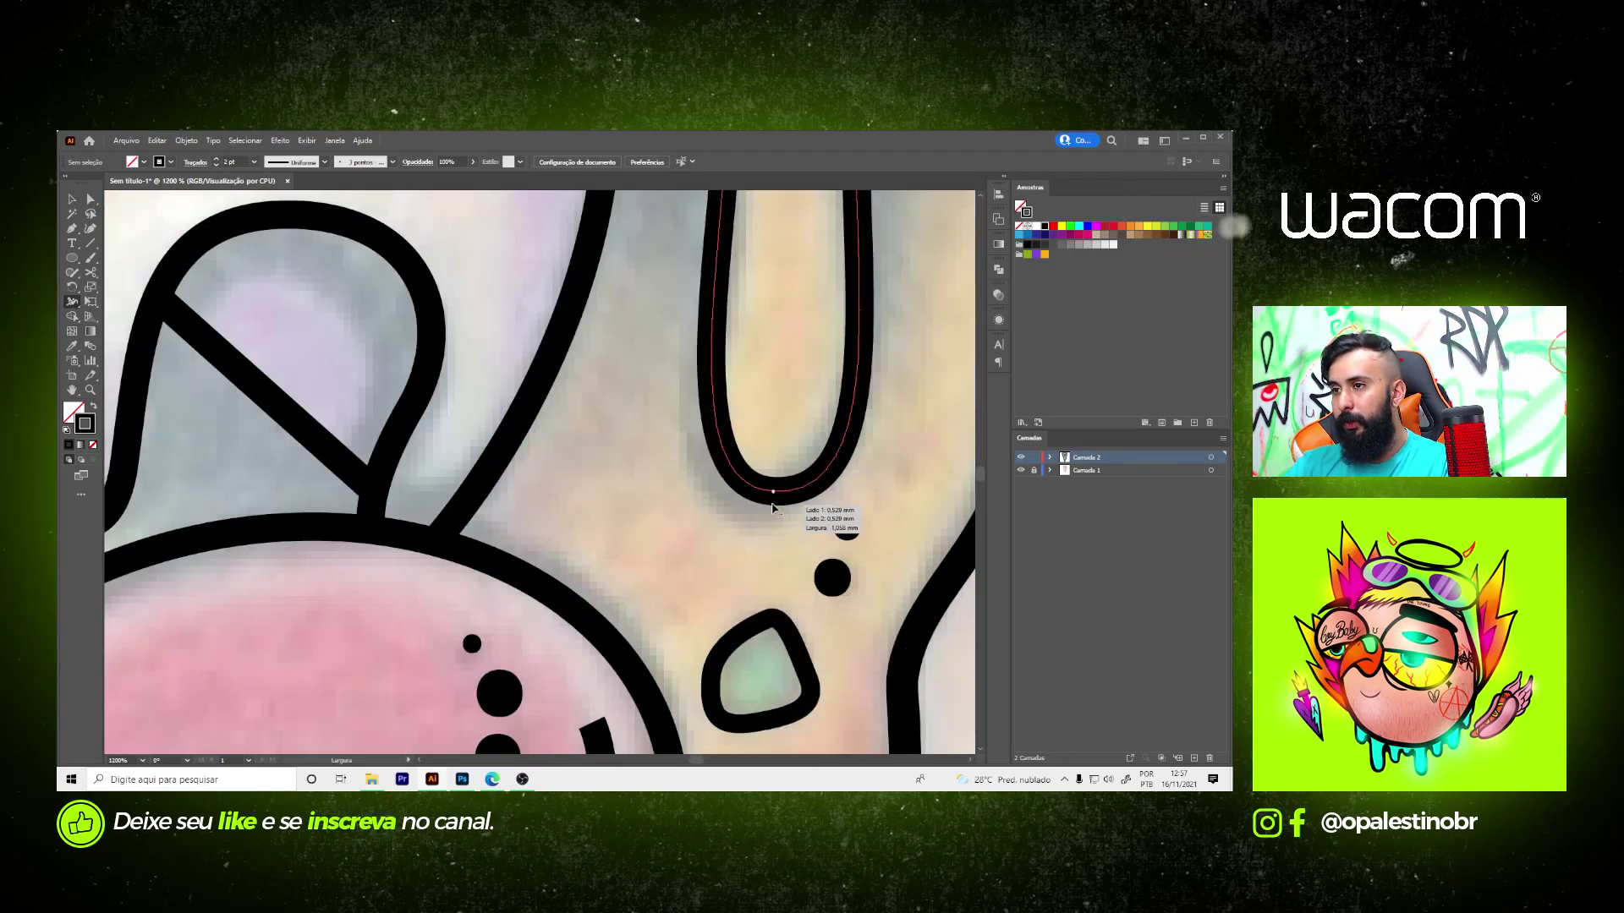
drag(773, 510, 786, 512)
scroll(773, 510, down, 3)
scroll(797, 372, up, 3)
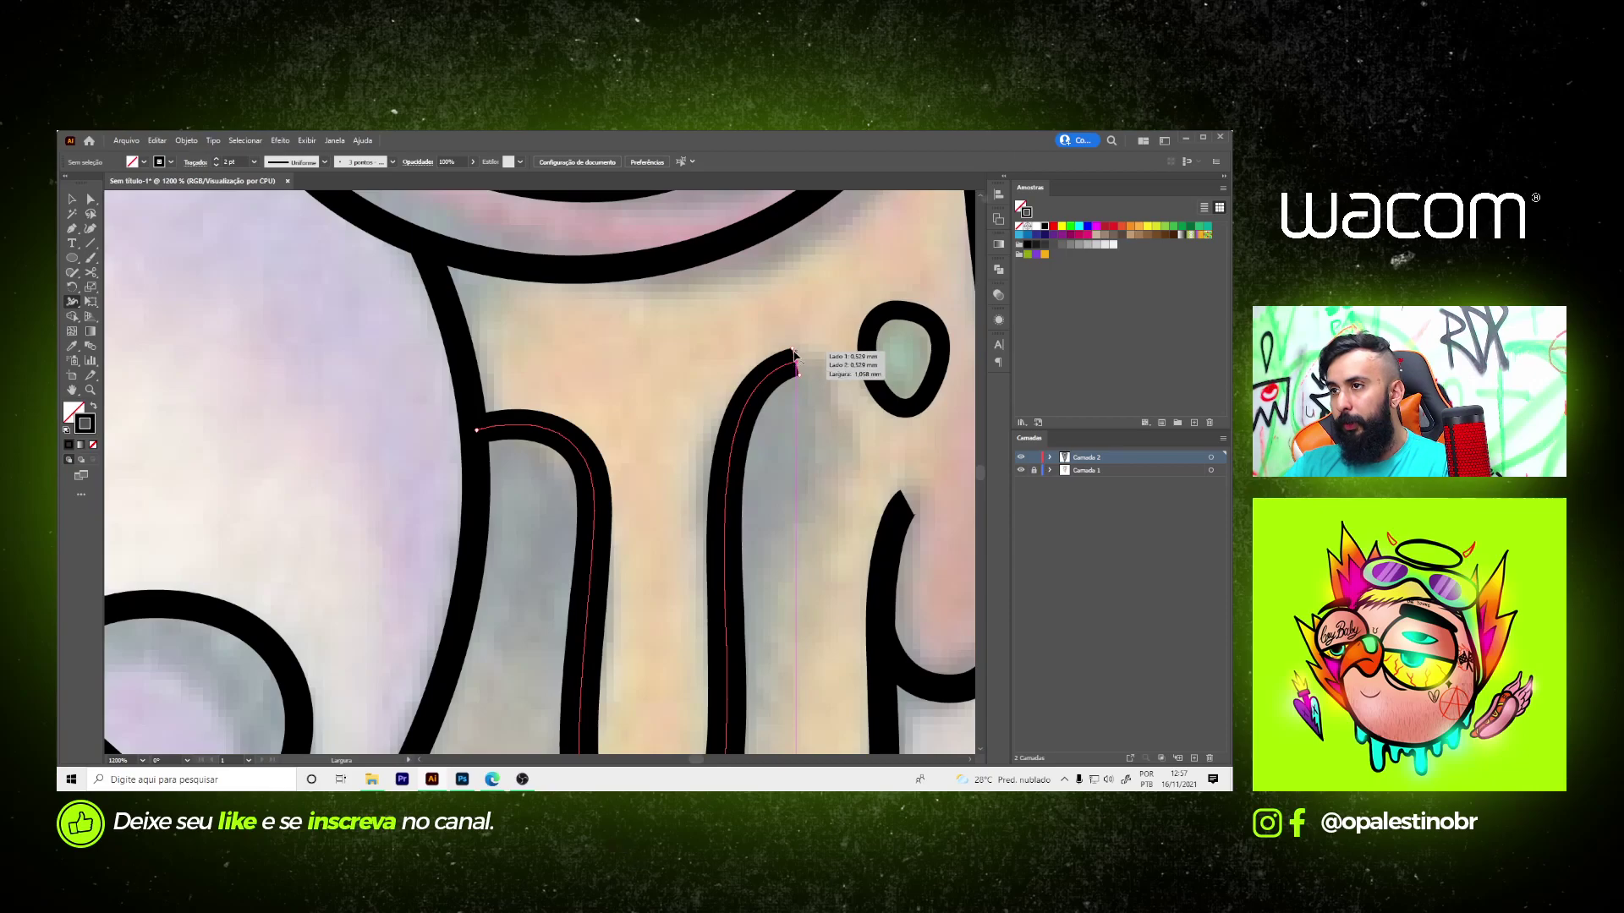
drag(794, 360, 792, 361)
scroll(792, 362, down, 3)
scroll(684, 436, up, 3)
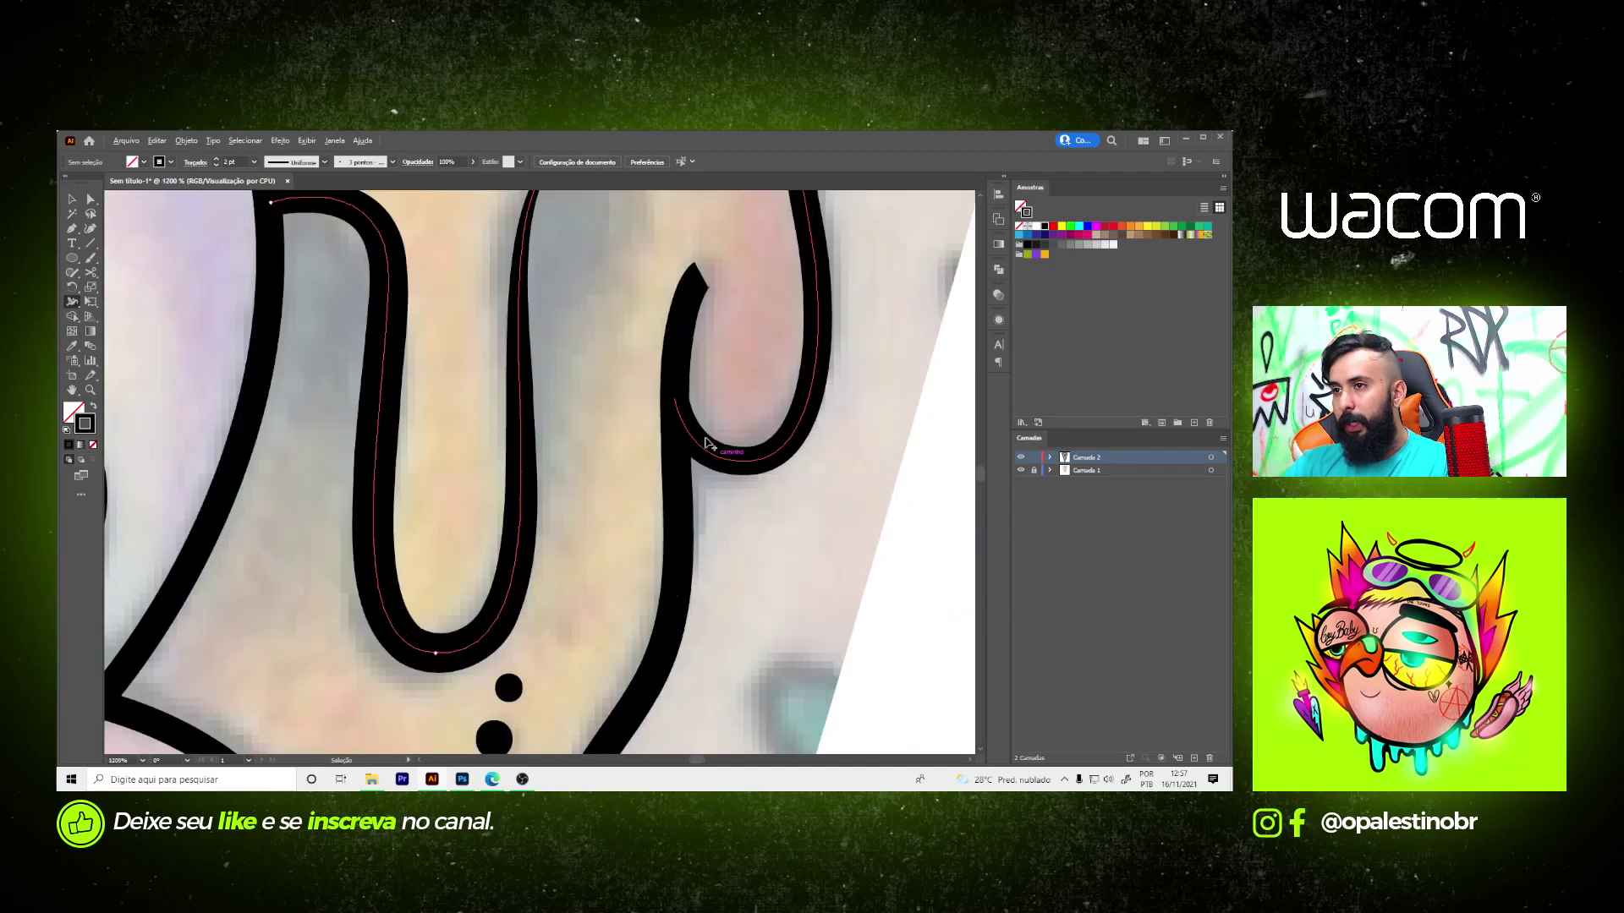
- Add a width point along a drip stroke and select the drip path for reshaping
click(668, 371)
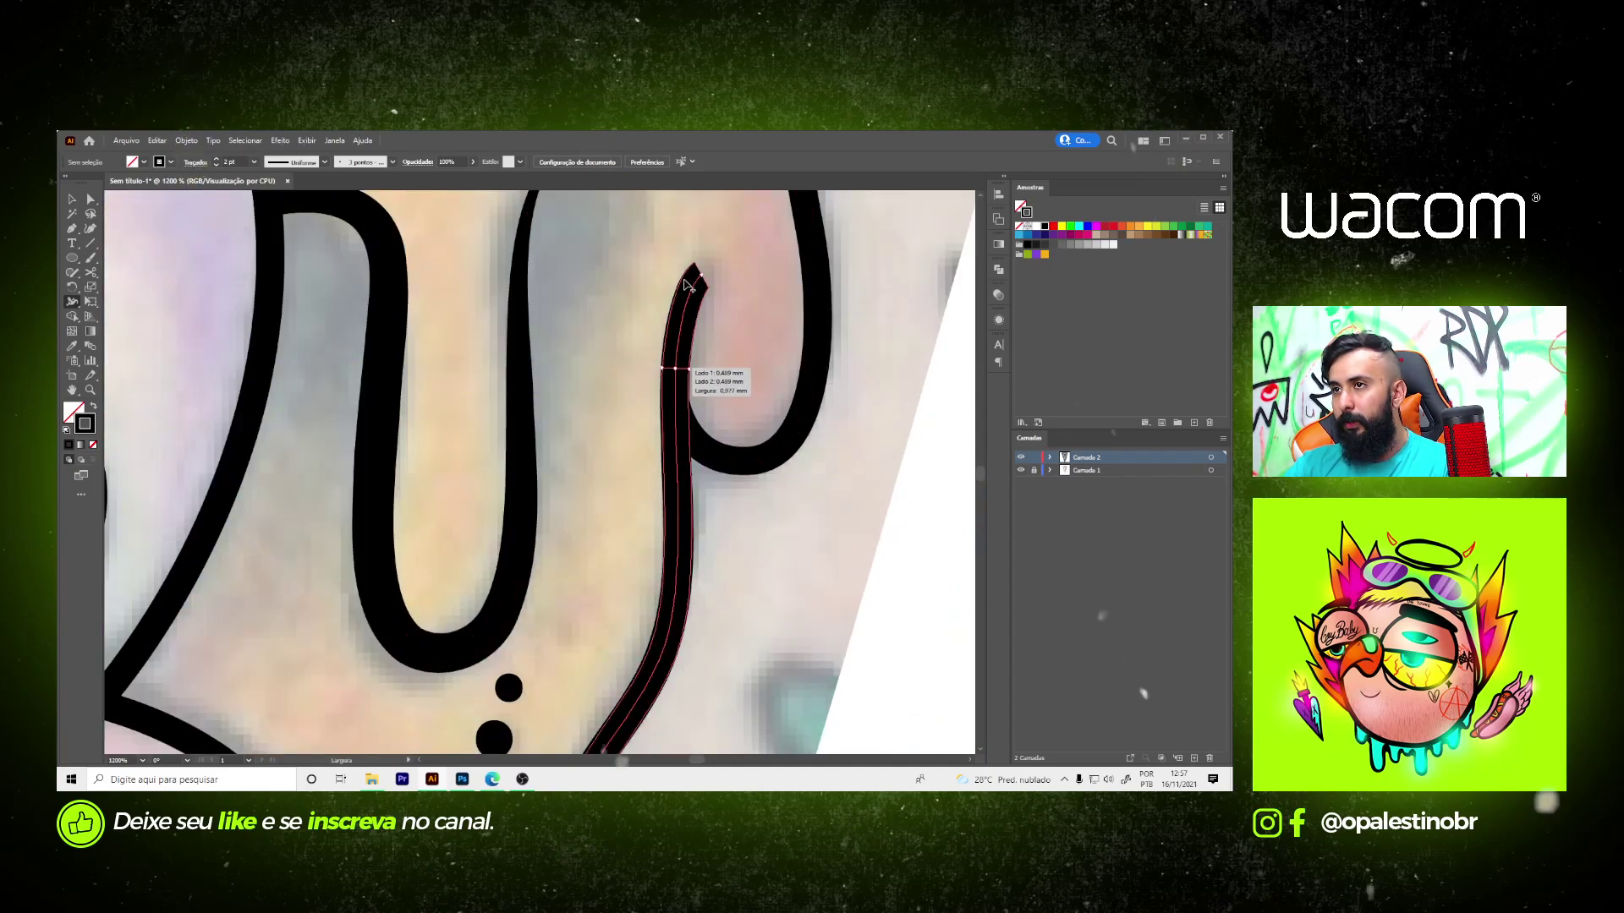
scroll(693, 269, down, 3)
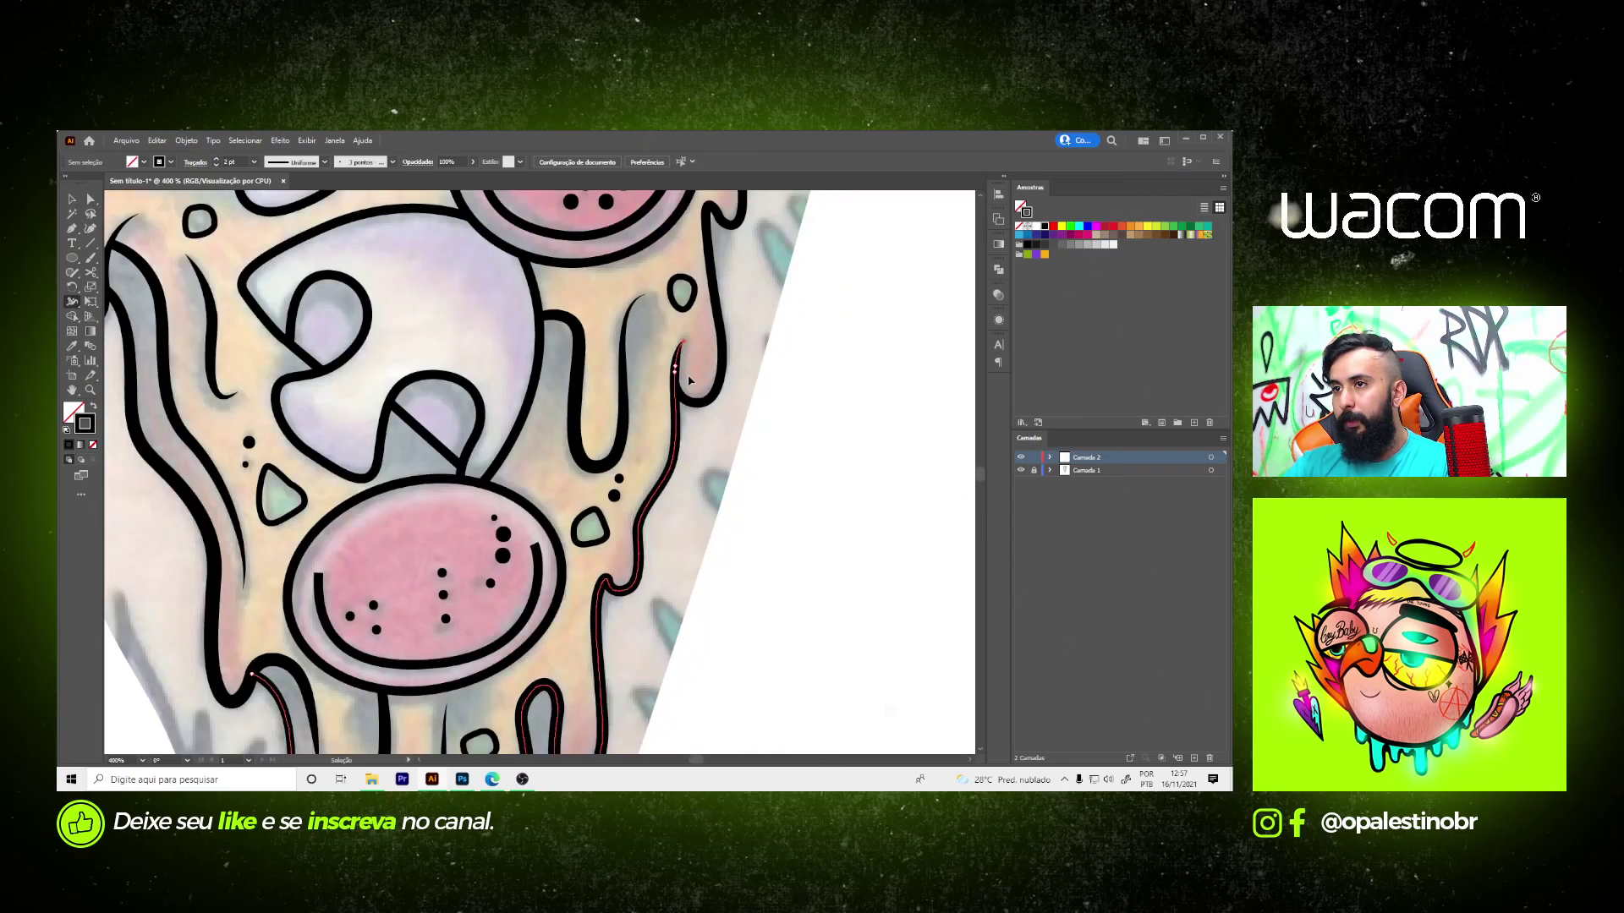
scroll(696, 477, up, 4)
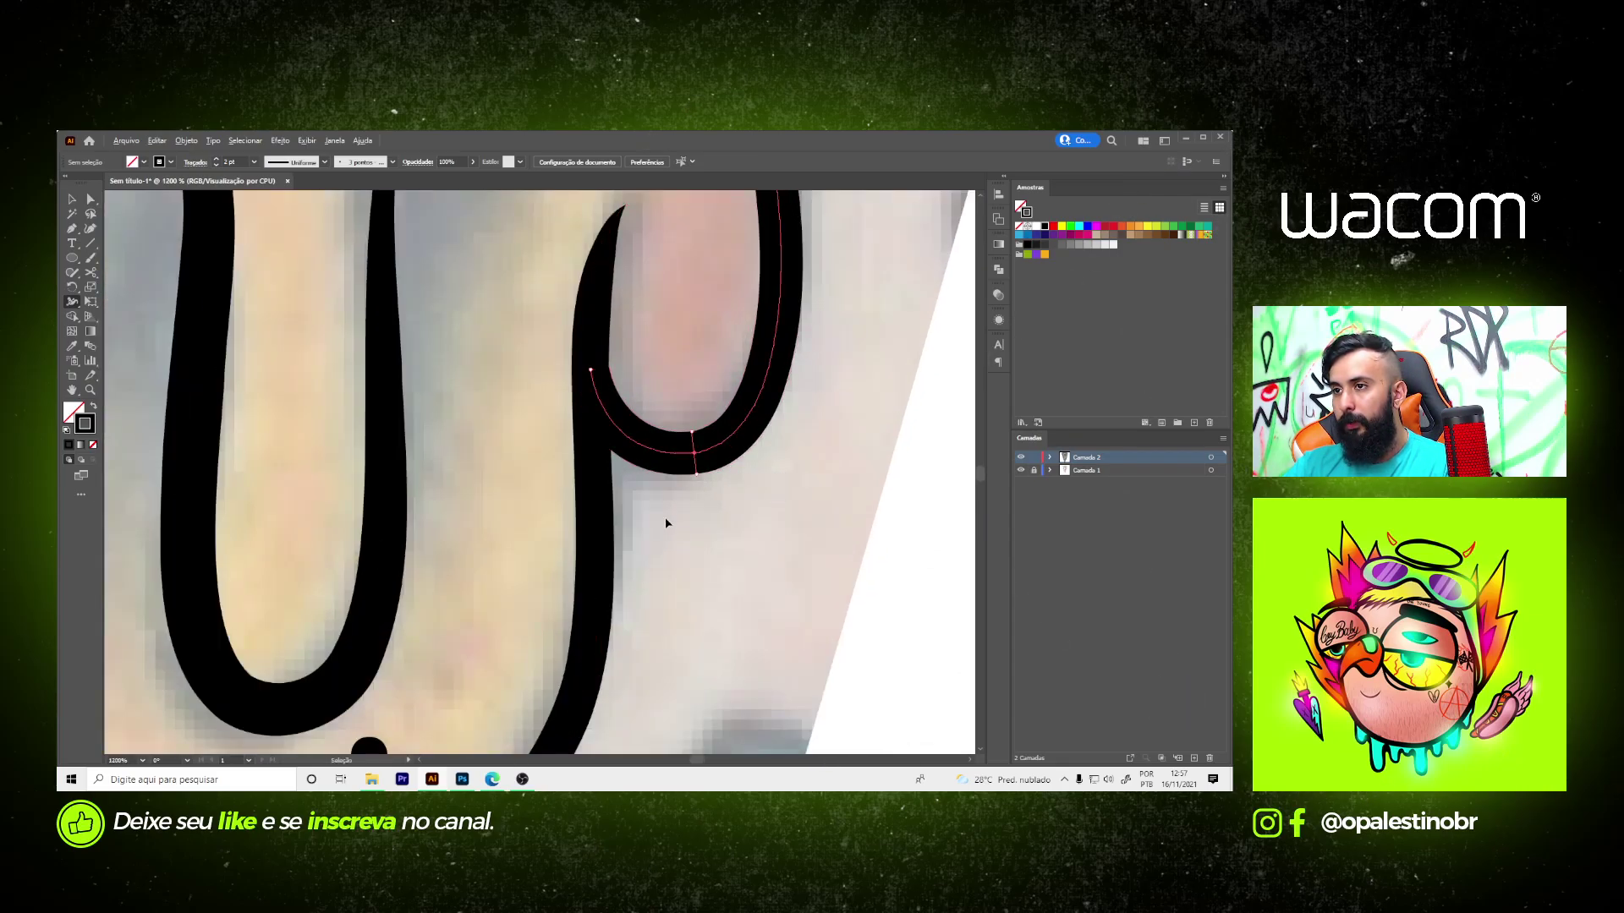
scroll(665, 516, down, 3)
scroll(710, 363, up, 2)
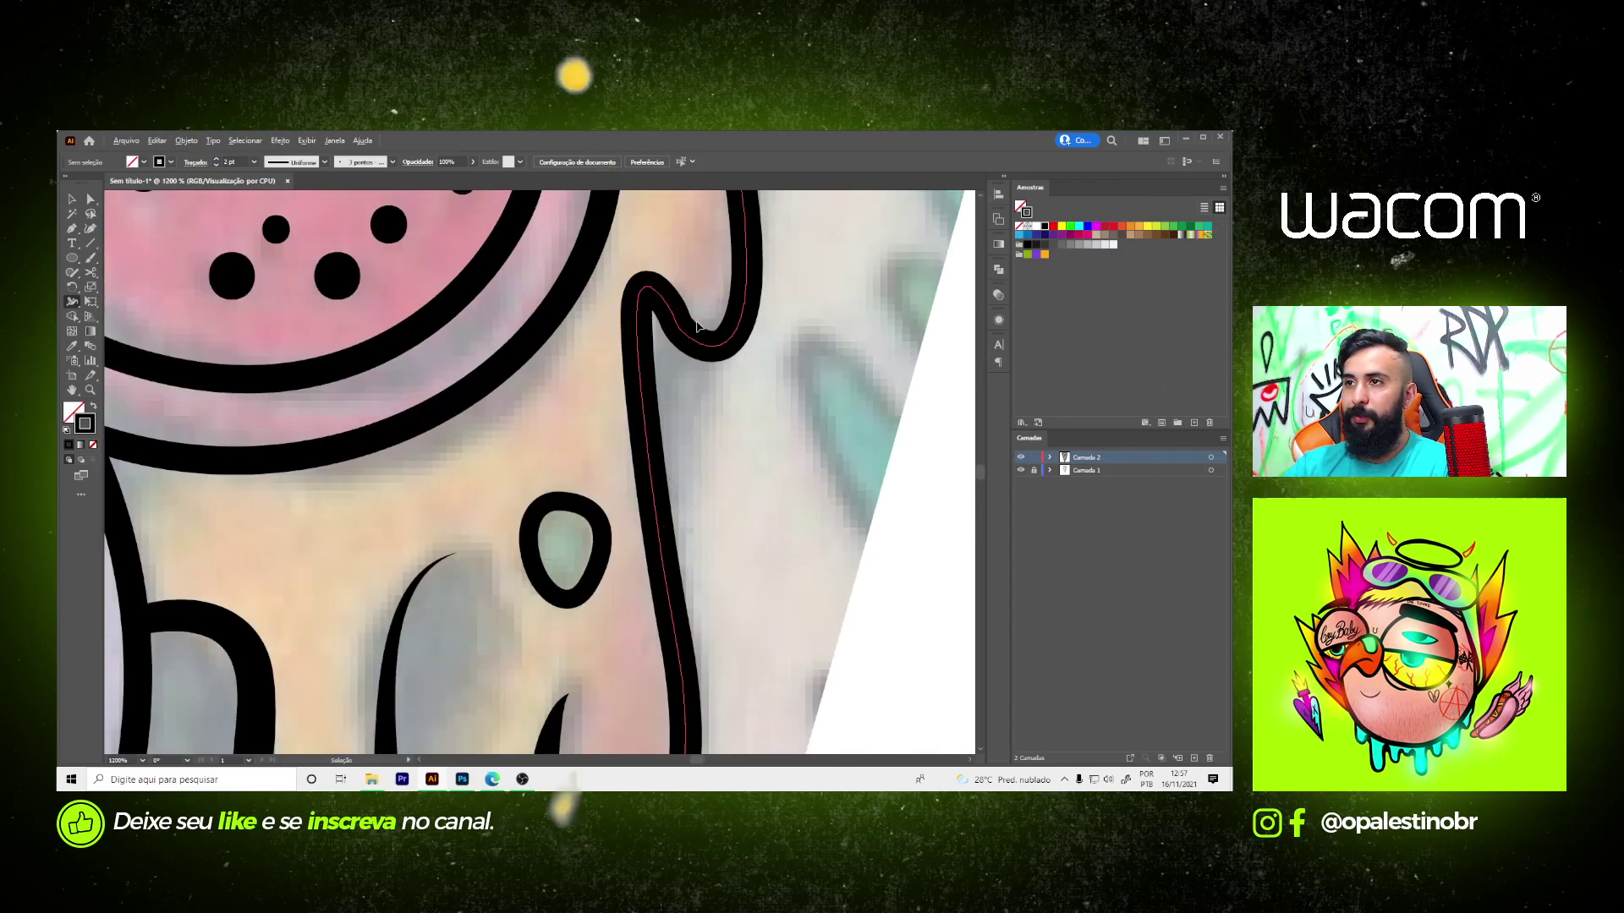
click(647, 282)
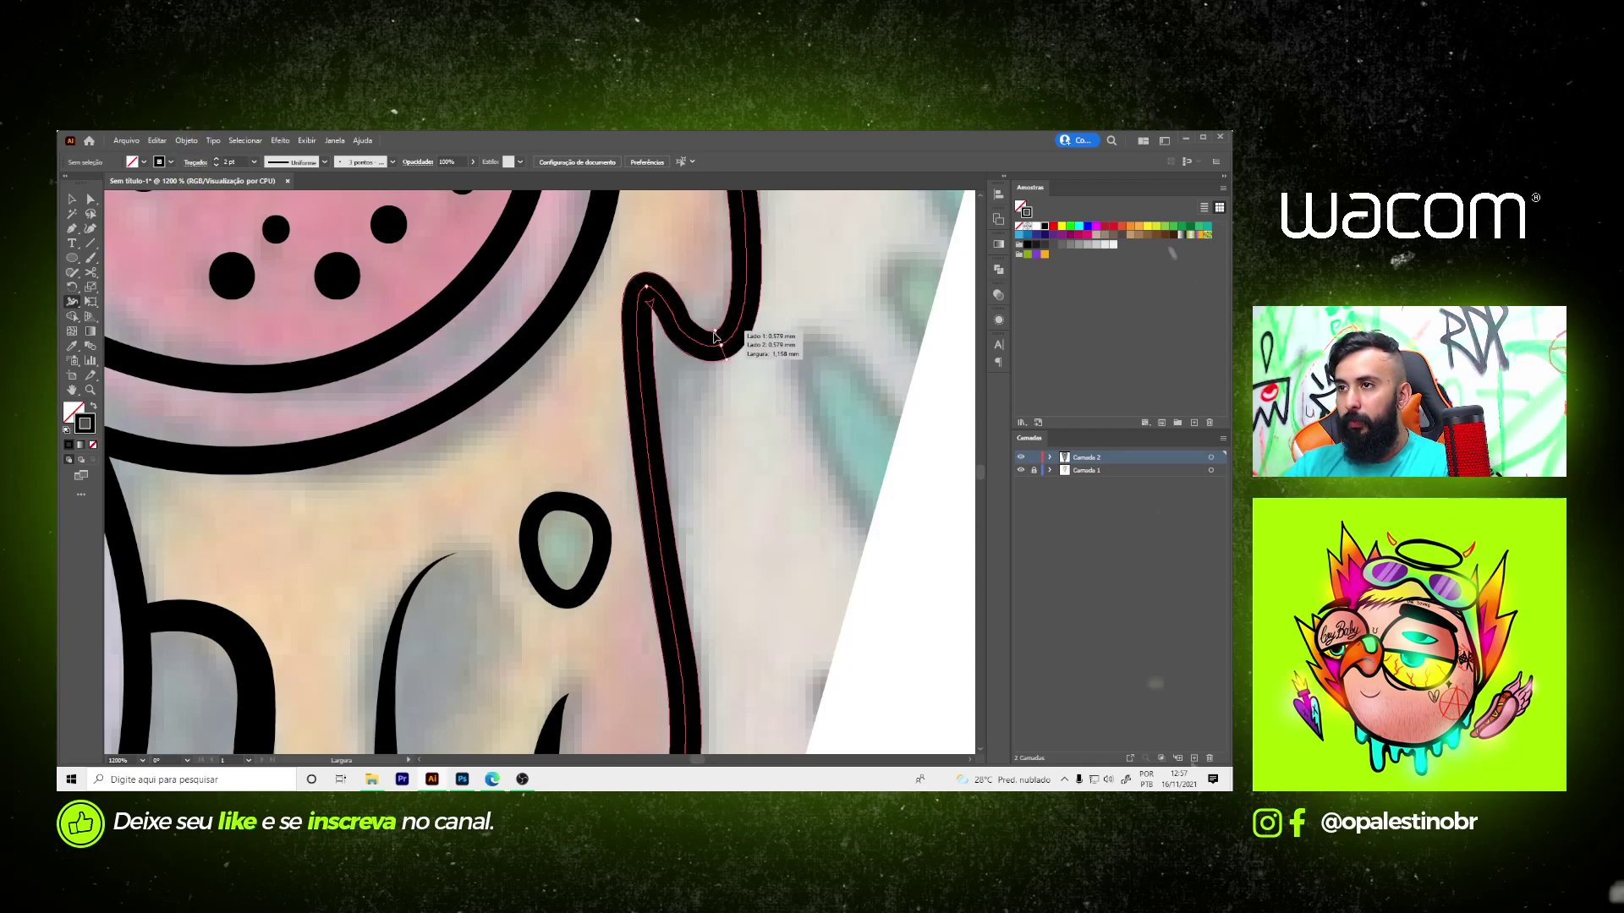
scroll(683, 432, down, 3)
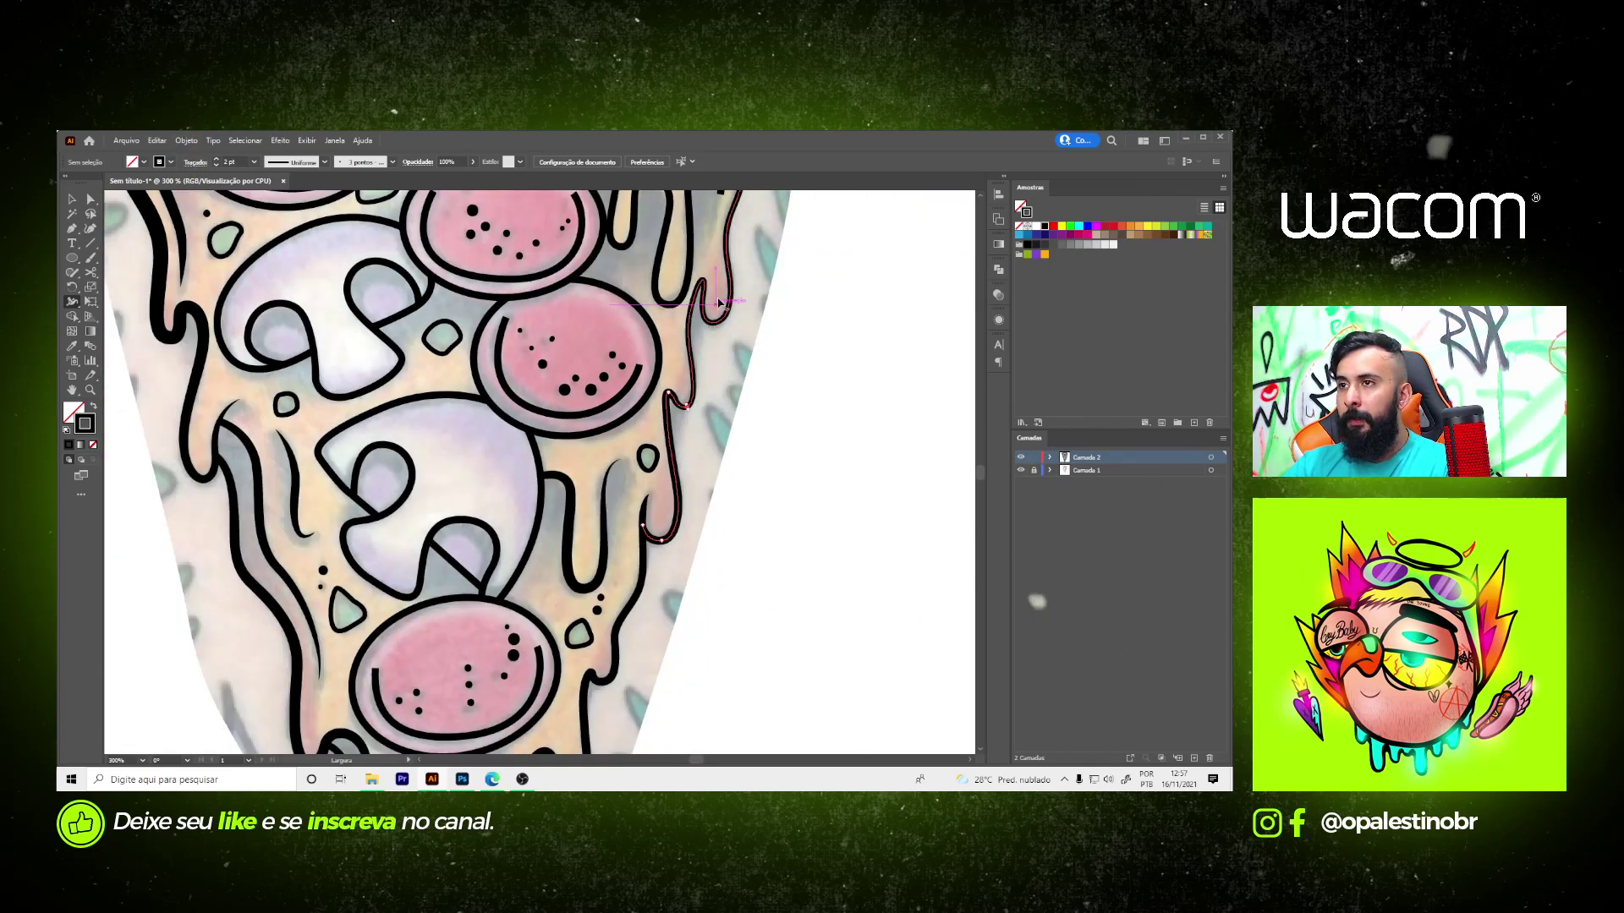
scroll(718, 303, up, 2)
scroll(723, 339, up, 1)
scroll(735, 395, up, 2)
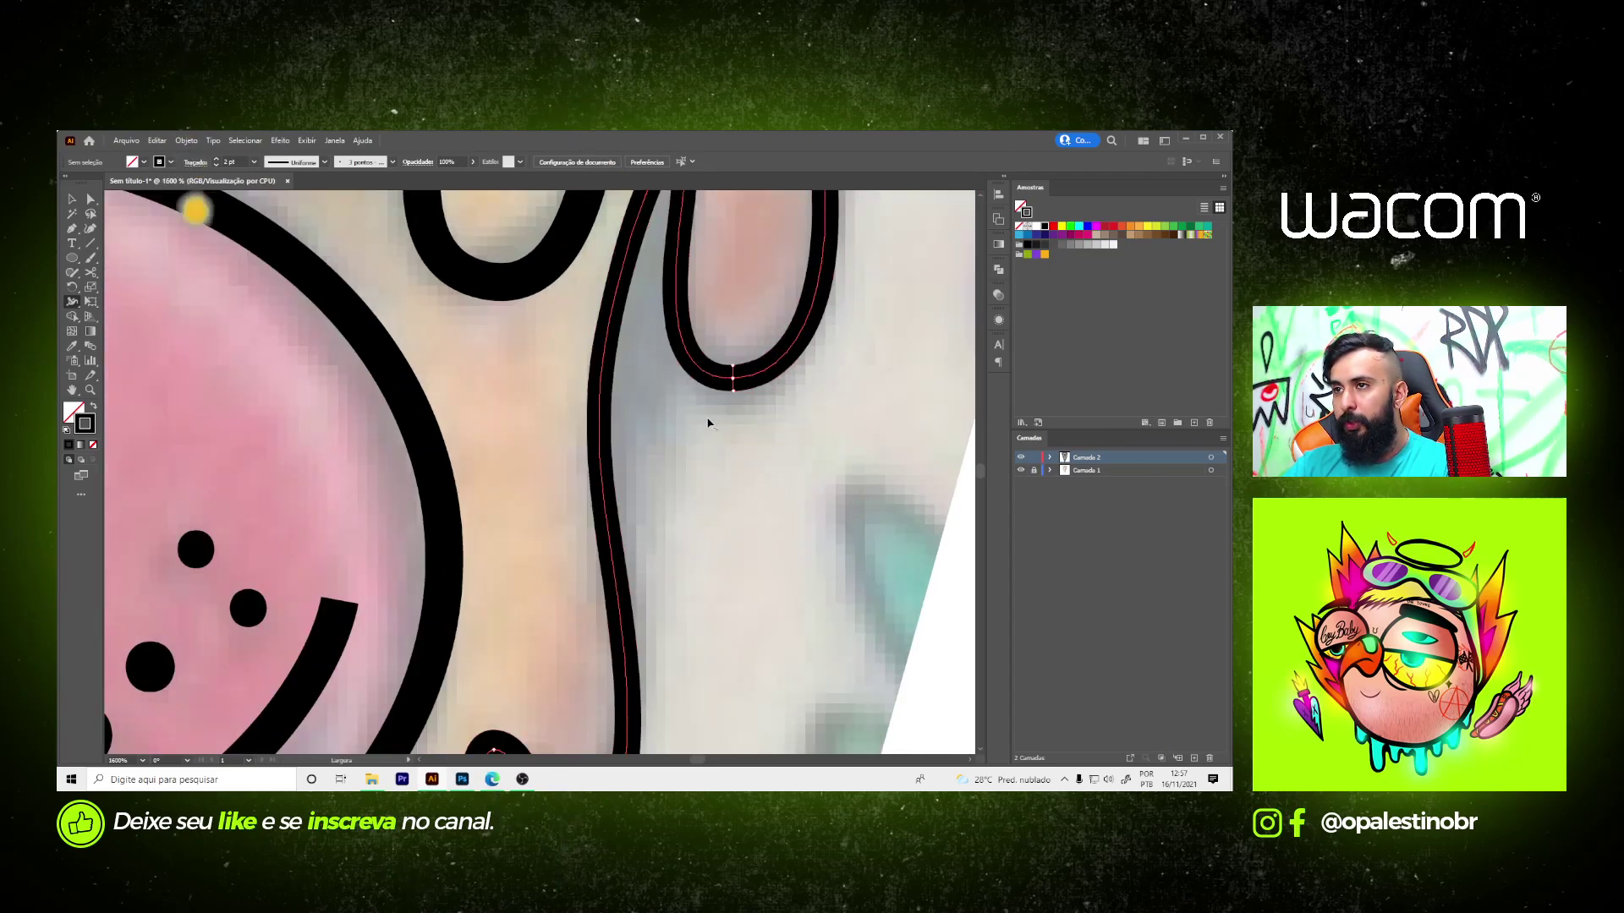
scroll(707, 422, down, 1)
scroll(676, 320, up, 1)
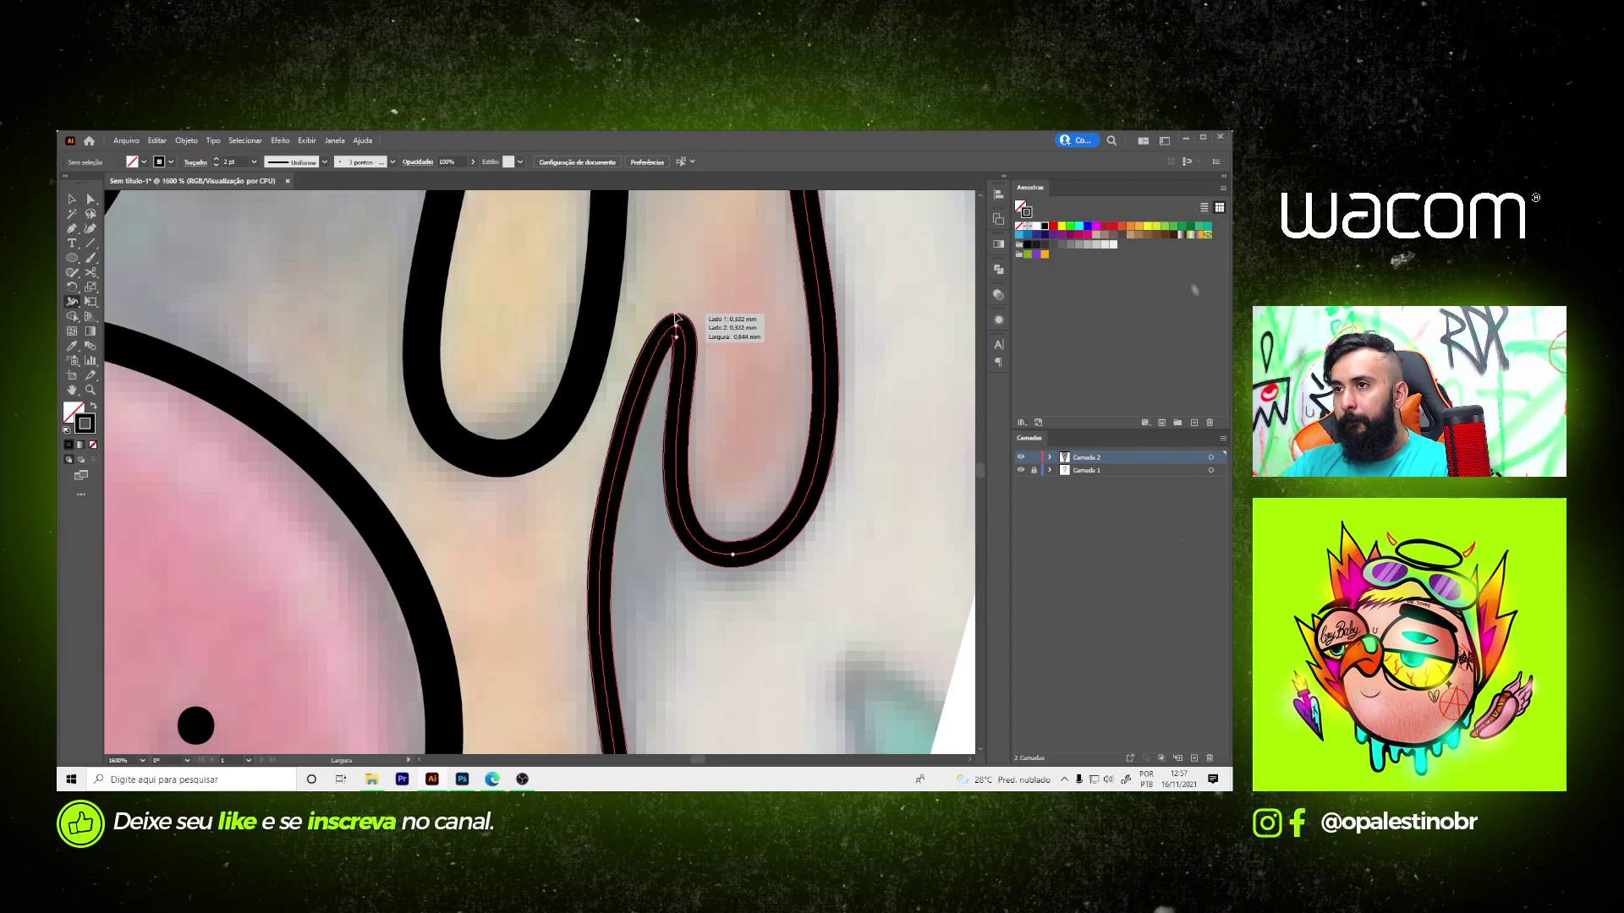
scroll(689, 381, down, 3)
scroll(698, 412, down, 2)
scroll(698, 413, up, 2)
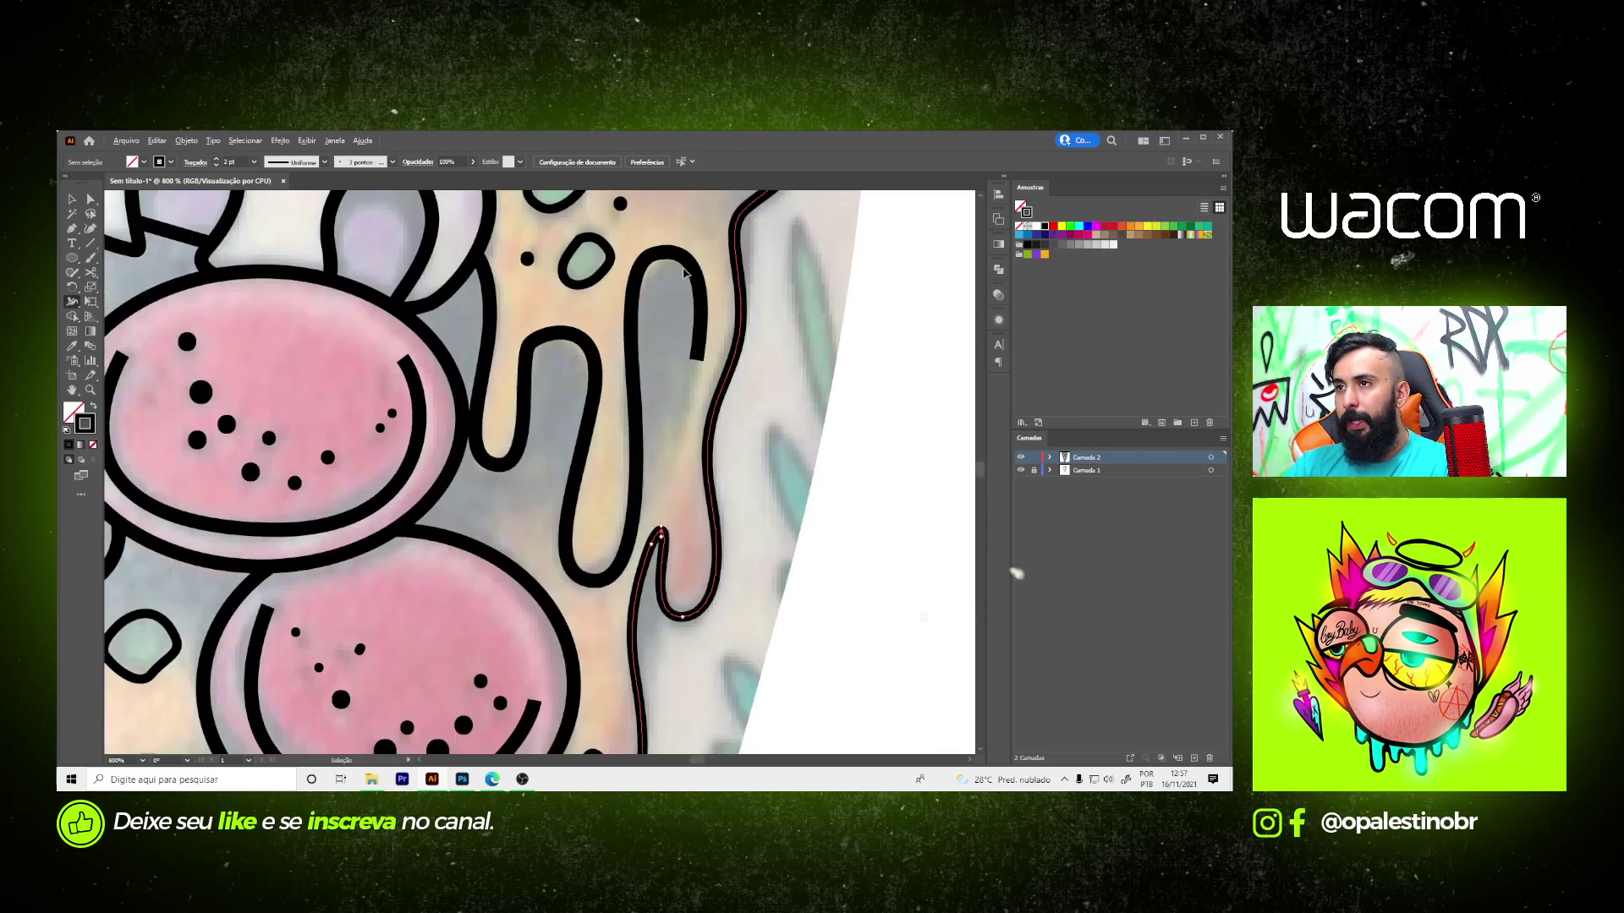
scroll(698, 412, up, 2)
- Taper the end of the right drip inward with the Width tool (Shift+W)
key(shift+w)
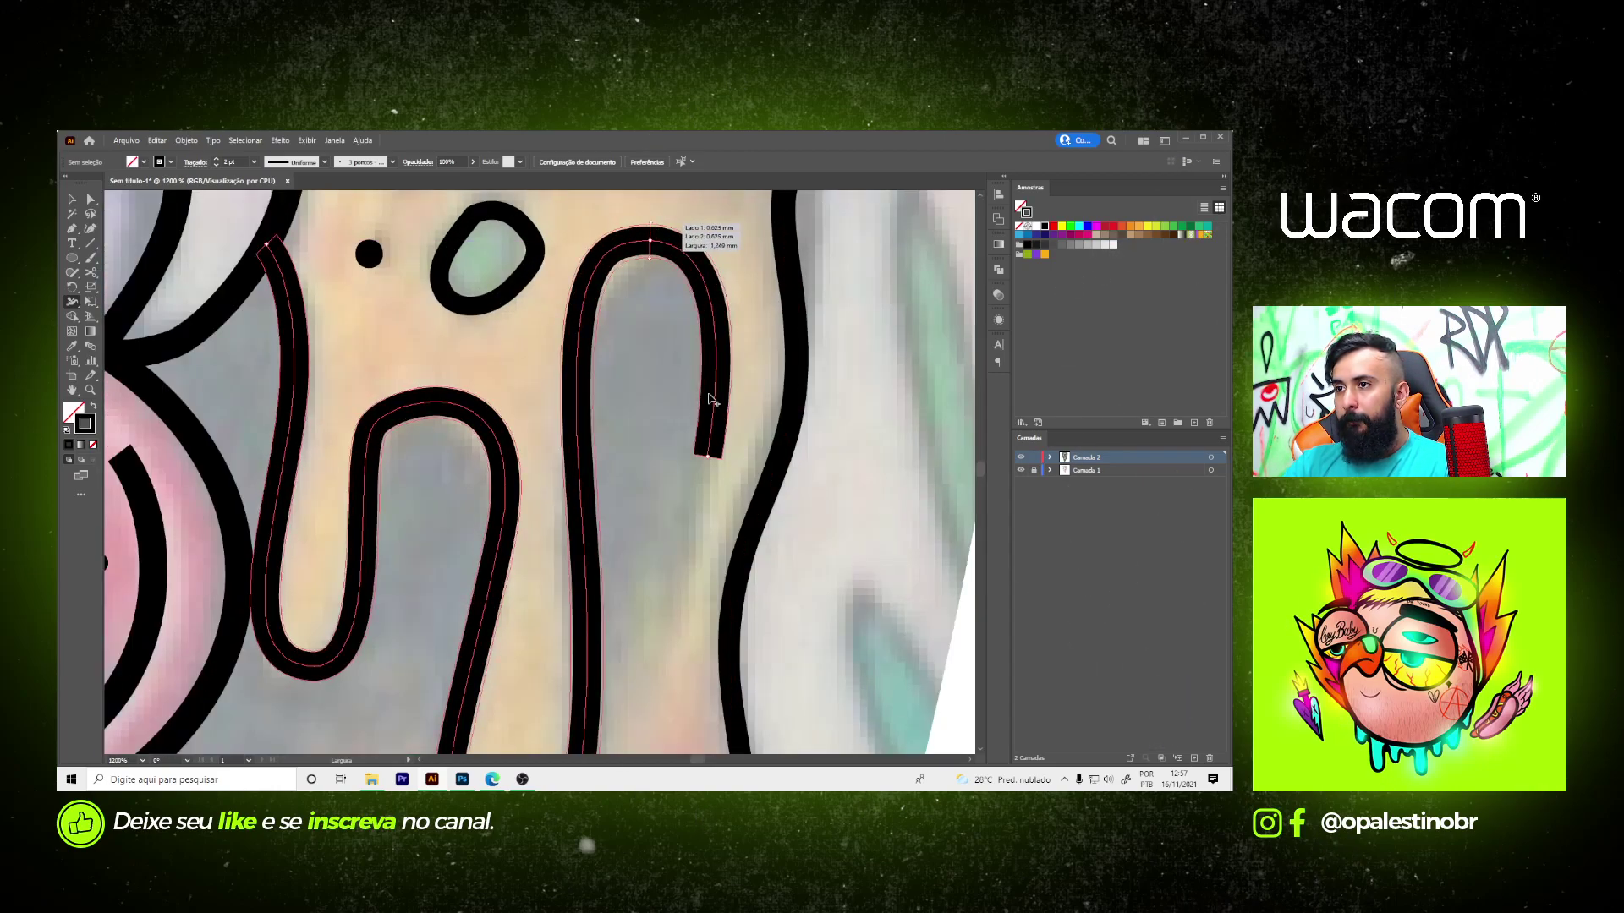
drag(709, 450, 638, 456)
scroll(638, 457, down, 2)
scroll(639, 425, up, 1)
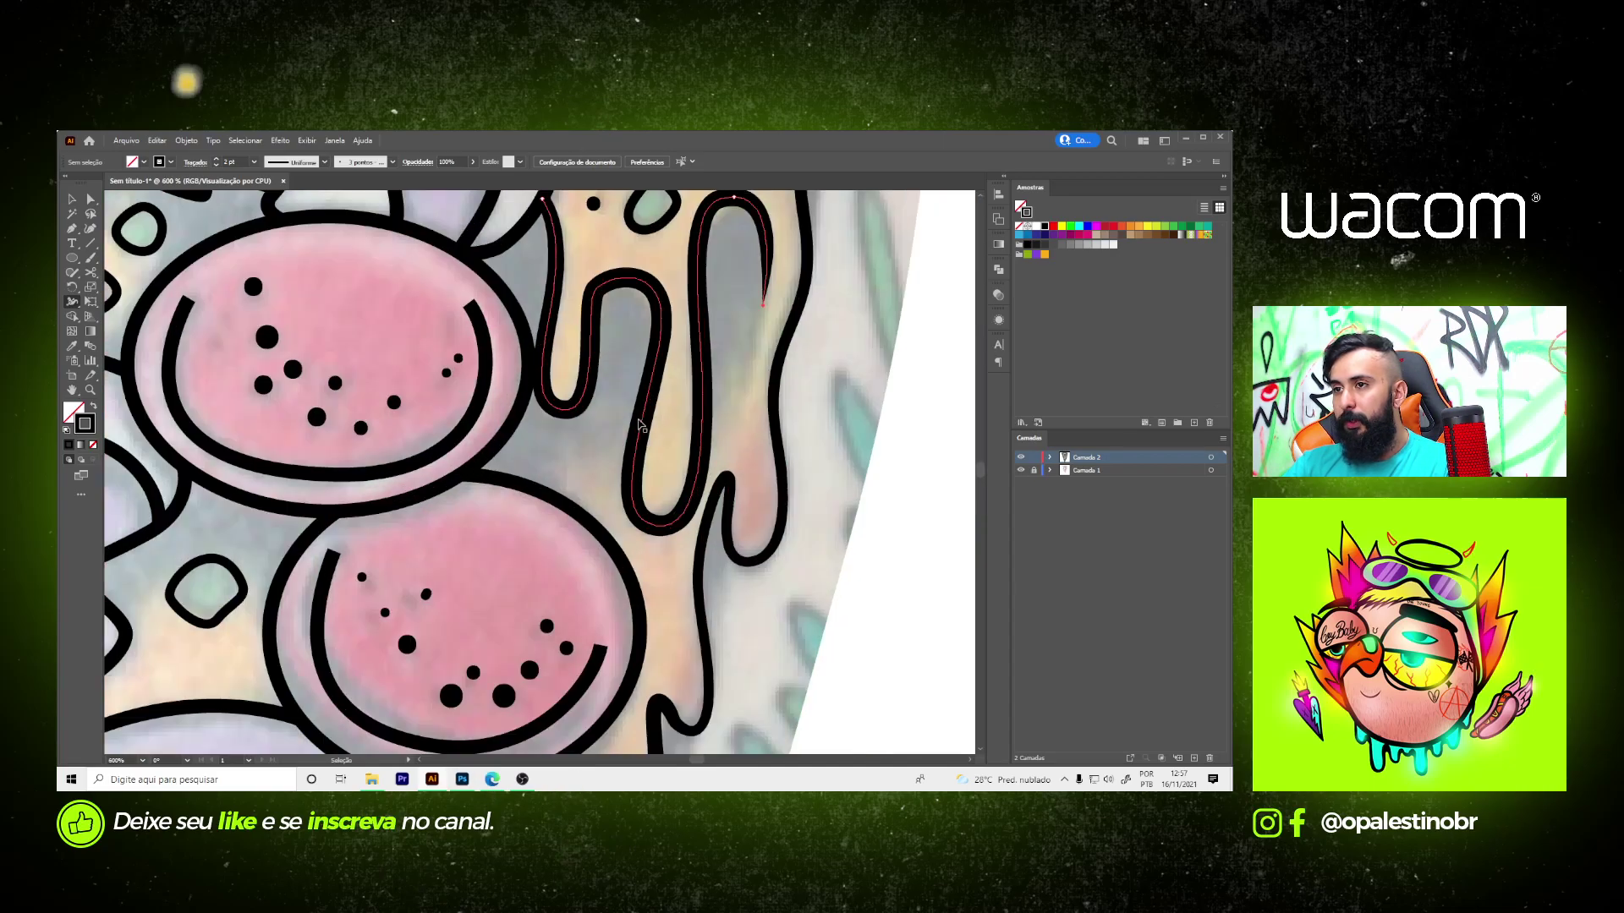
scroll(638, 338, up, 1)
- Narrow two more right-edge drip strokes toward their ends
key(shift+w)
scroll(677, 592, down, 1)
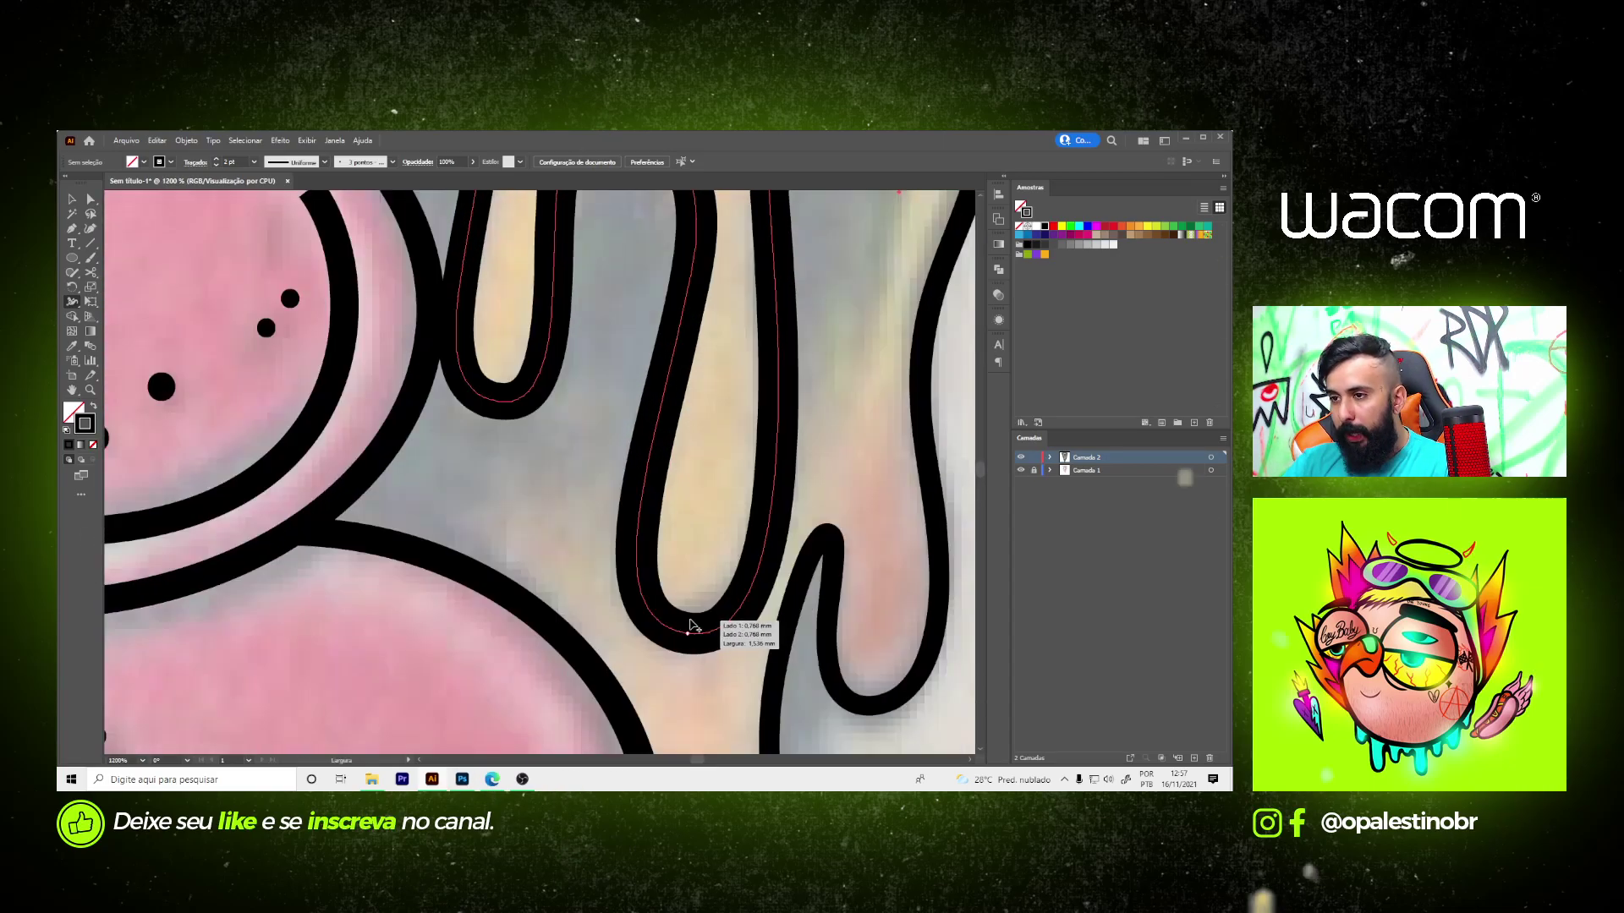
drag(691, 626, 695, 635)
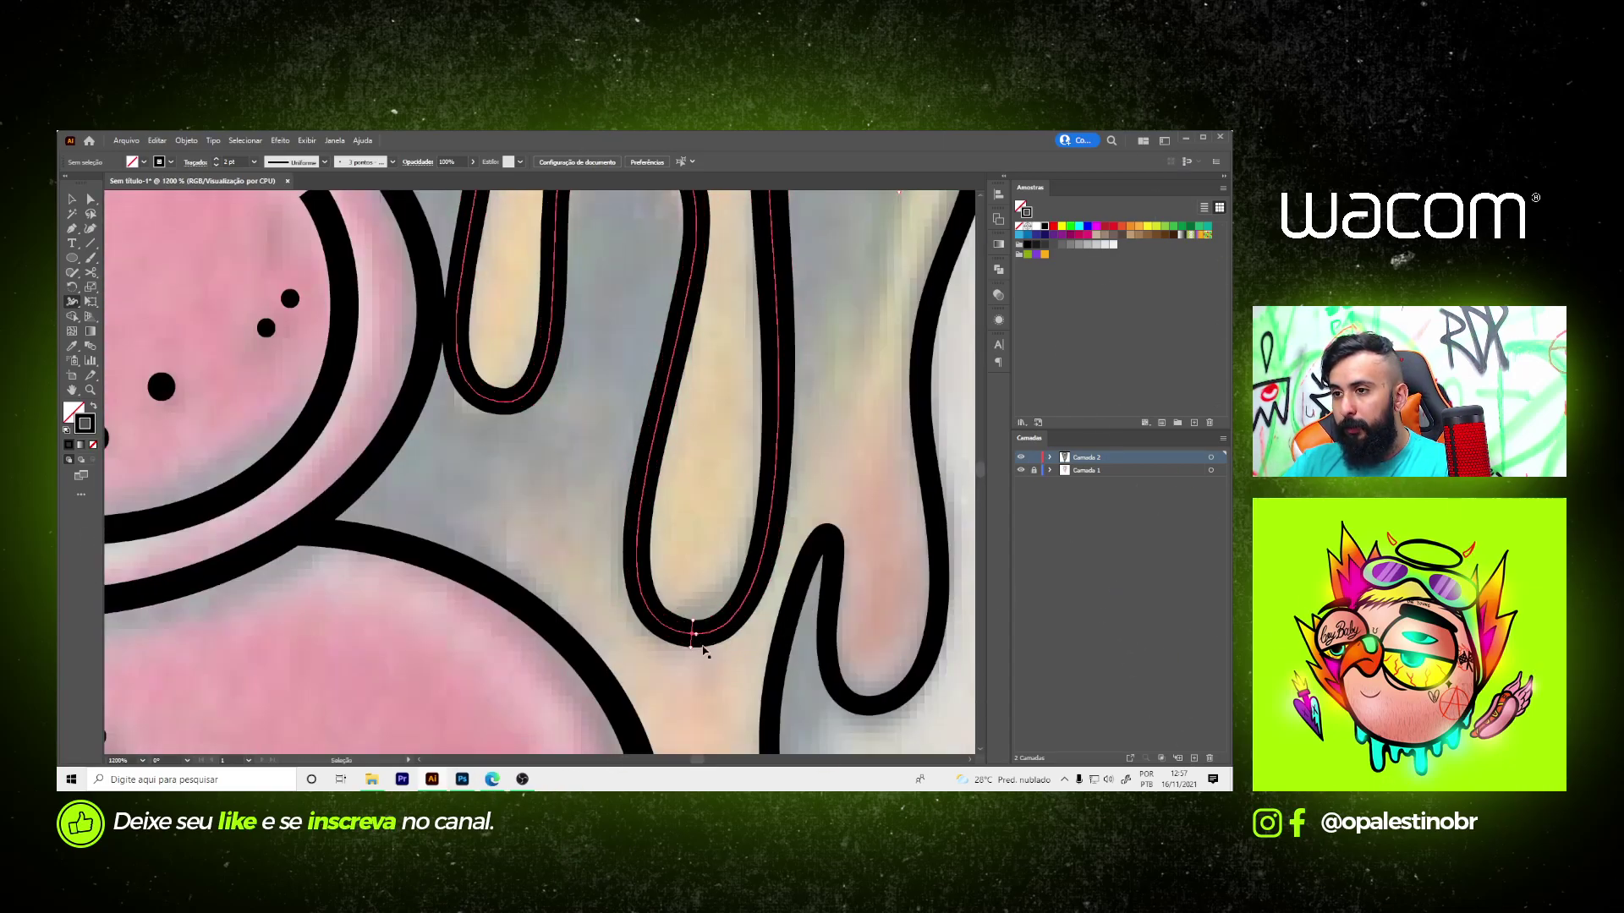
scroll(703, 650, down, 2)
scroll(719, 490, up, 2)
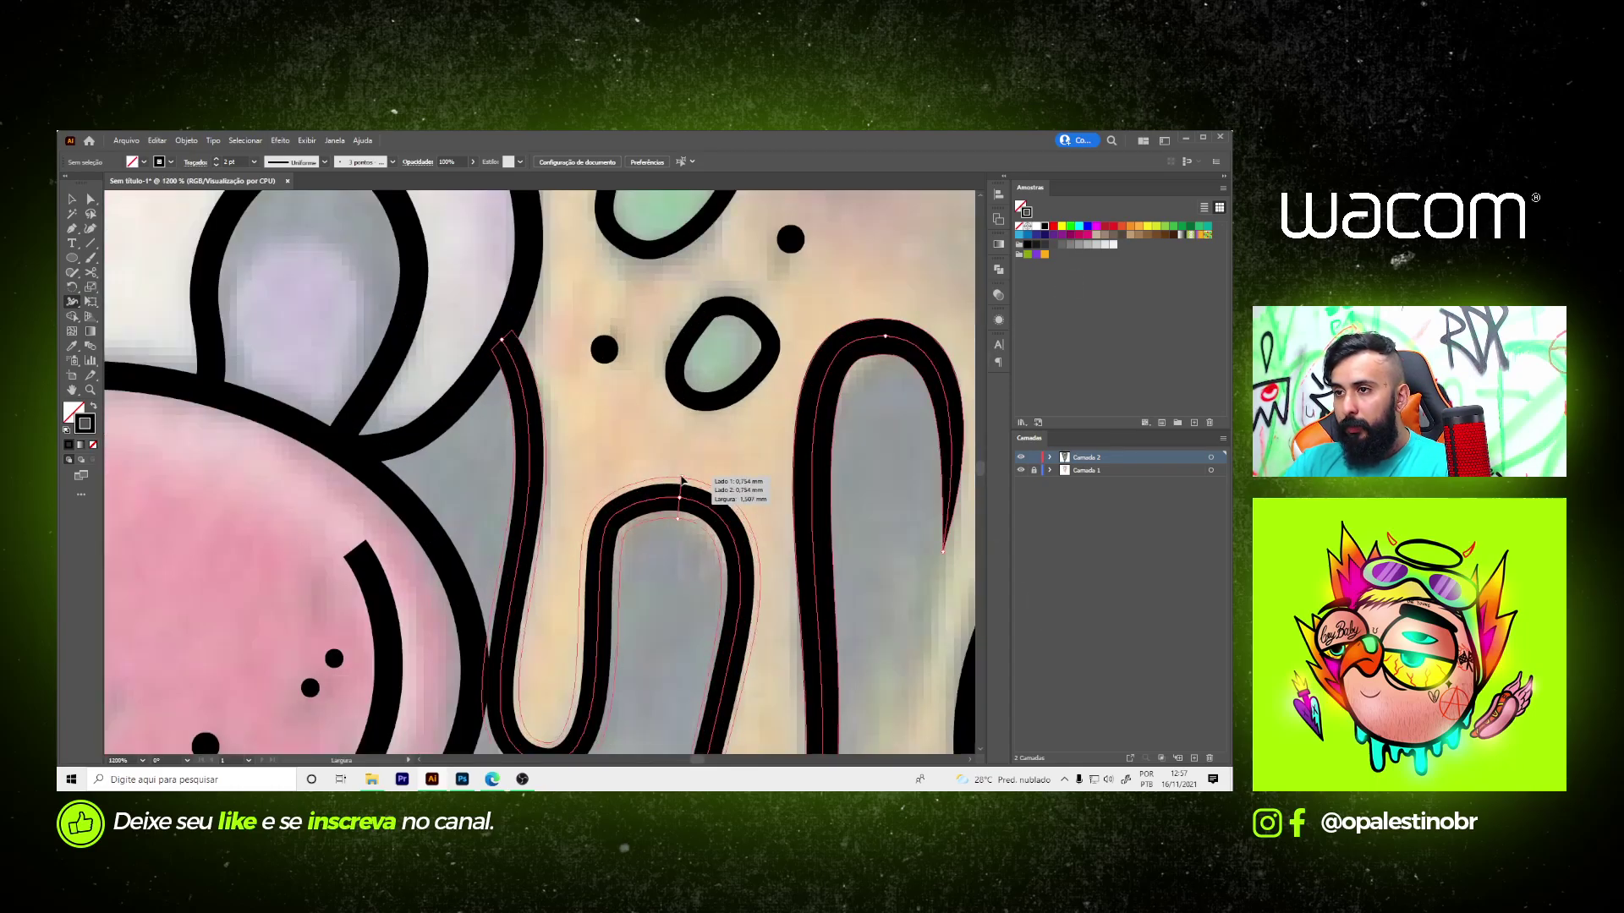
scroll(682, 480, down, 2)
scroll(685, 520, up, 2)
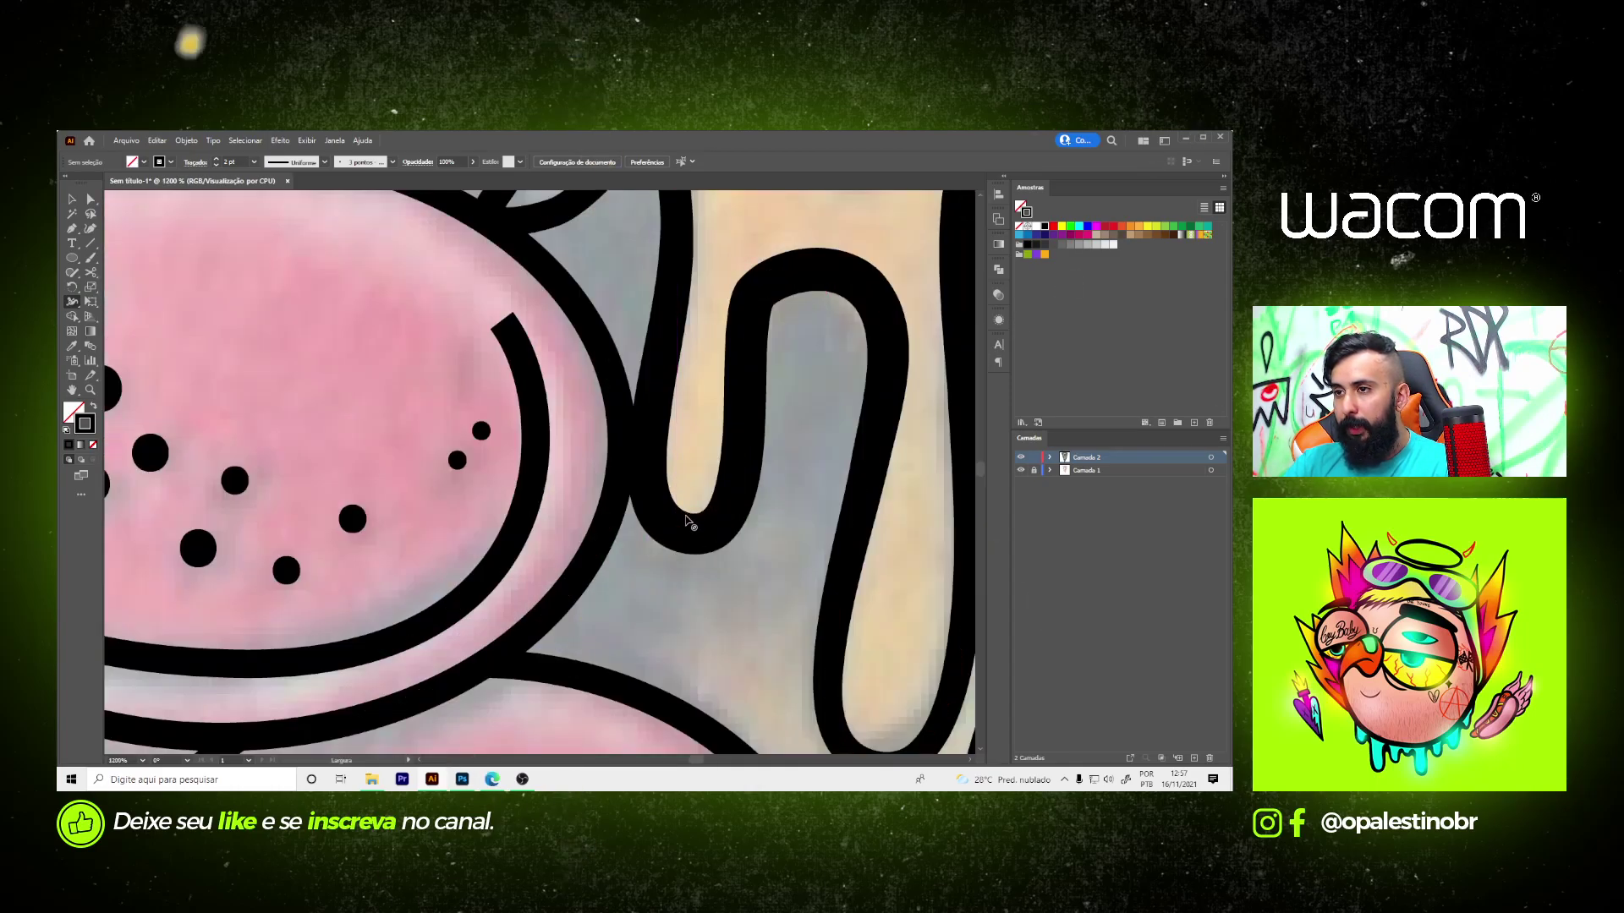
drag(686, 521, 706, 521)
scroll(702, 491, down, 5)
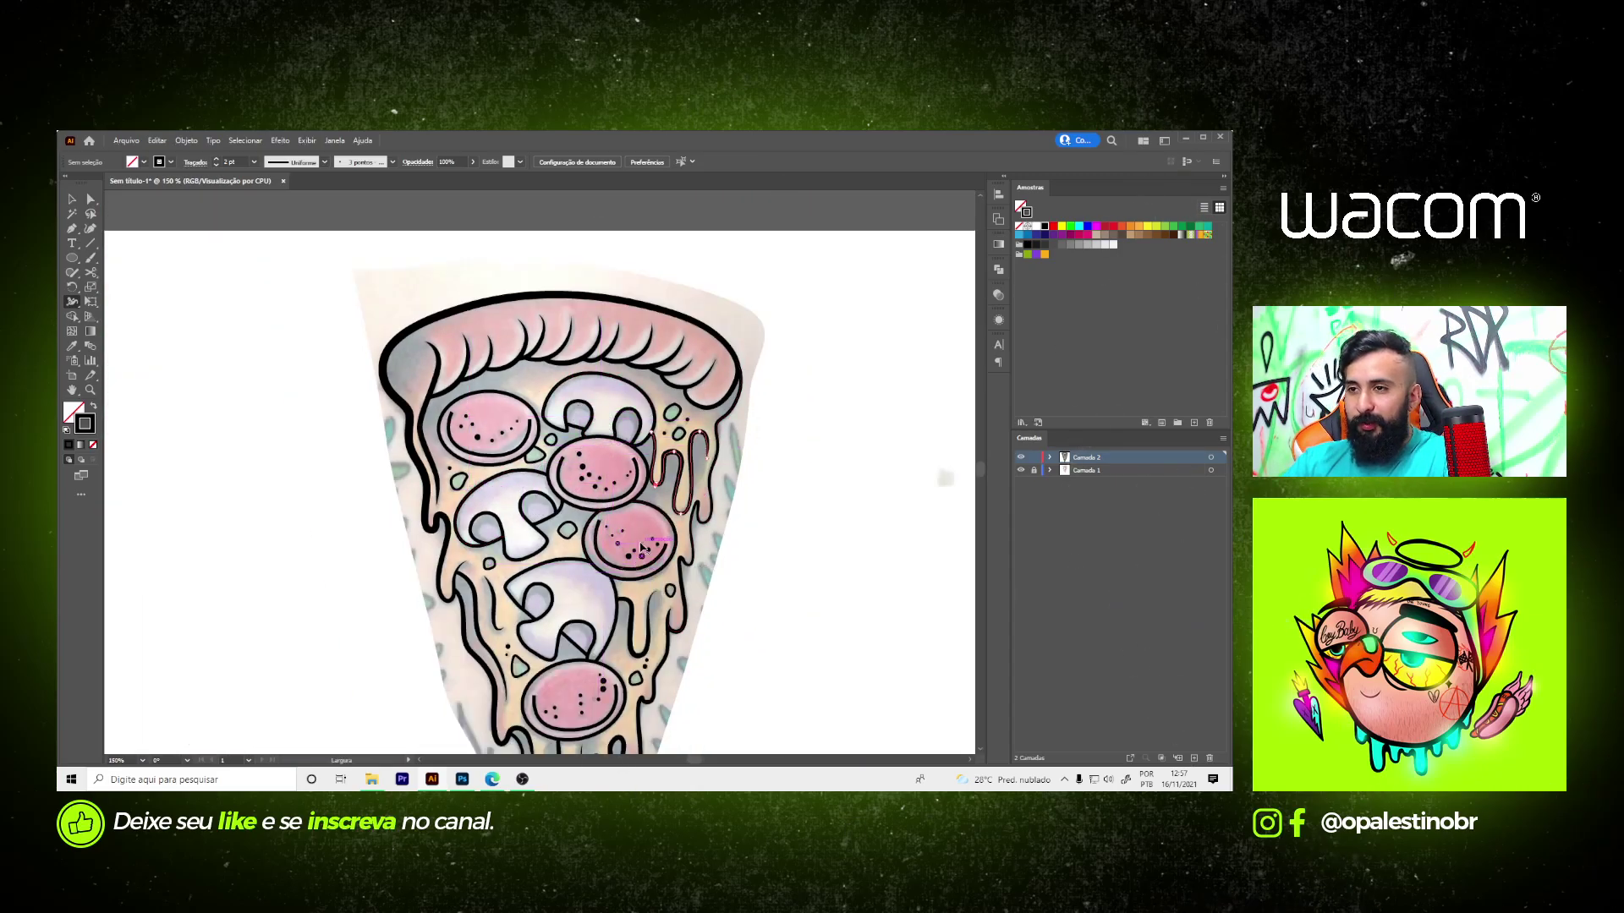
scroll(651, 554, down, 2)
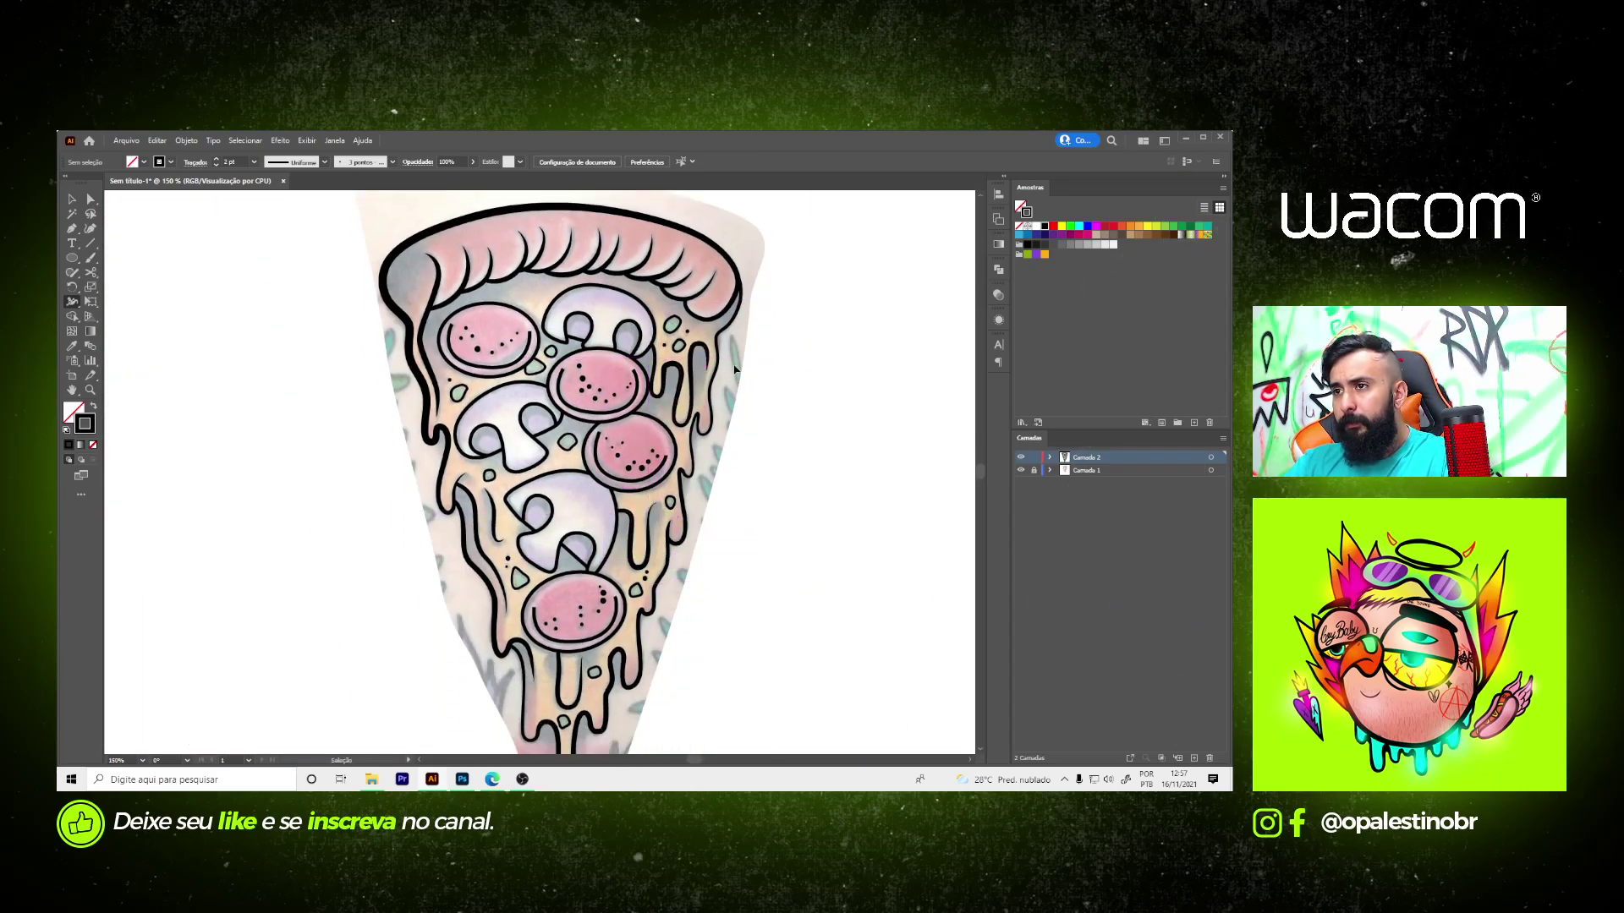
scroll(734, 369, up, 3)
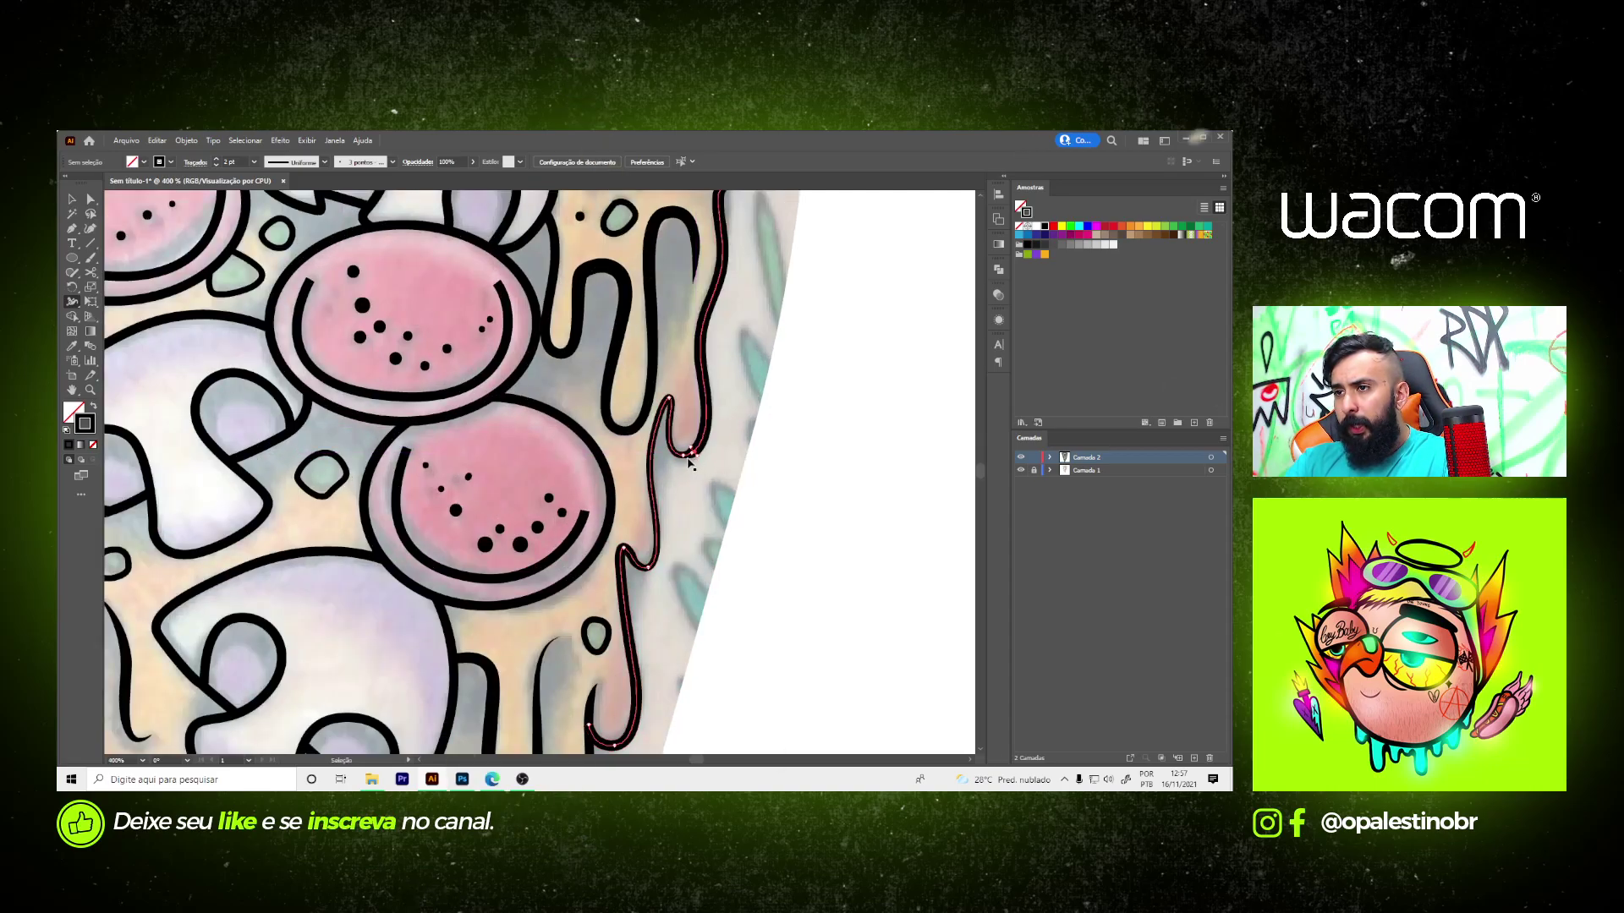
scroll(685, 465, down, 3)
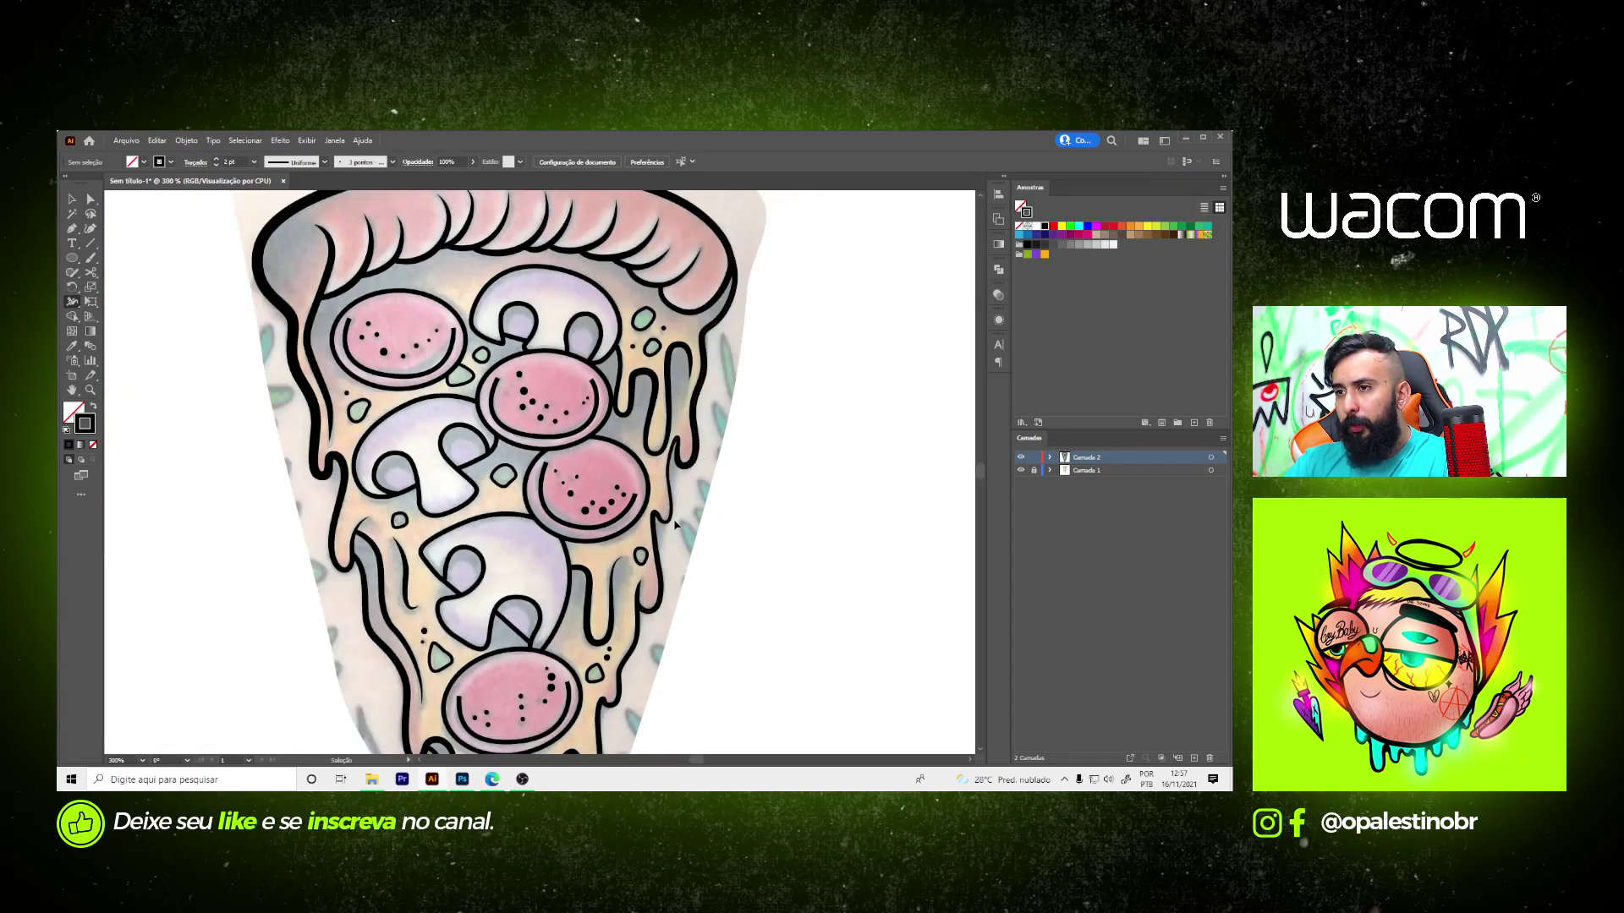
scroll(675, 524, up, 2)
scroll(698, 482, down, 3)
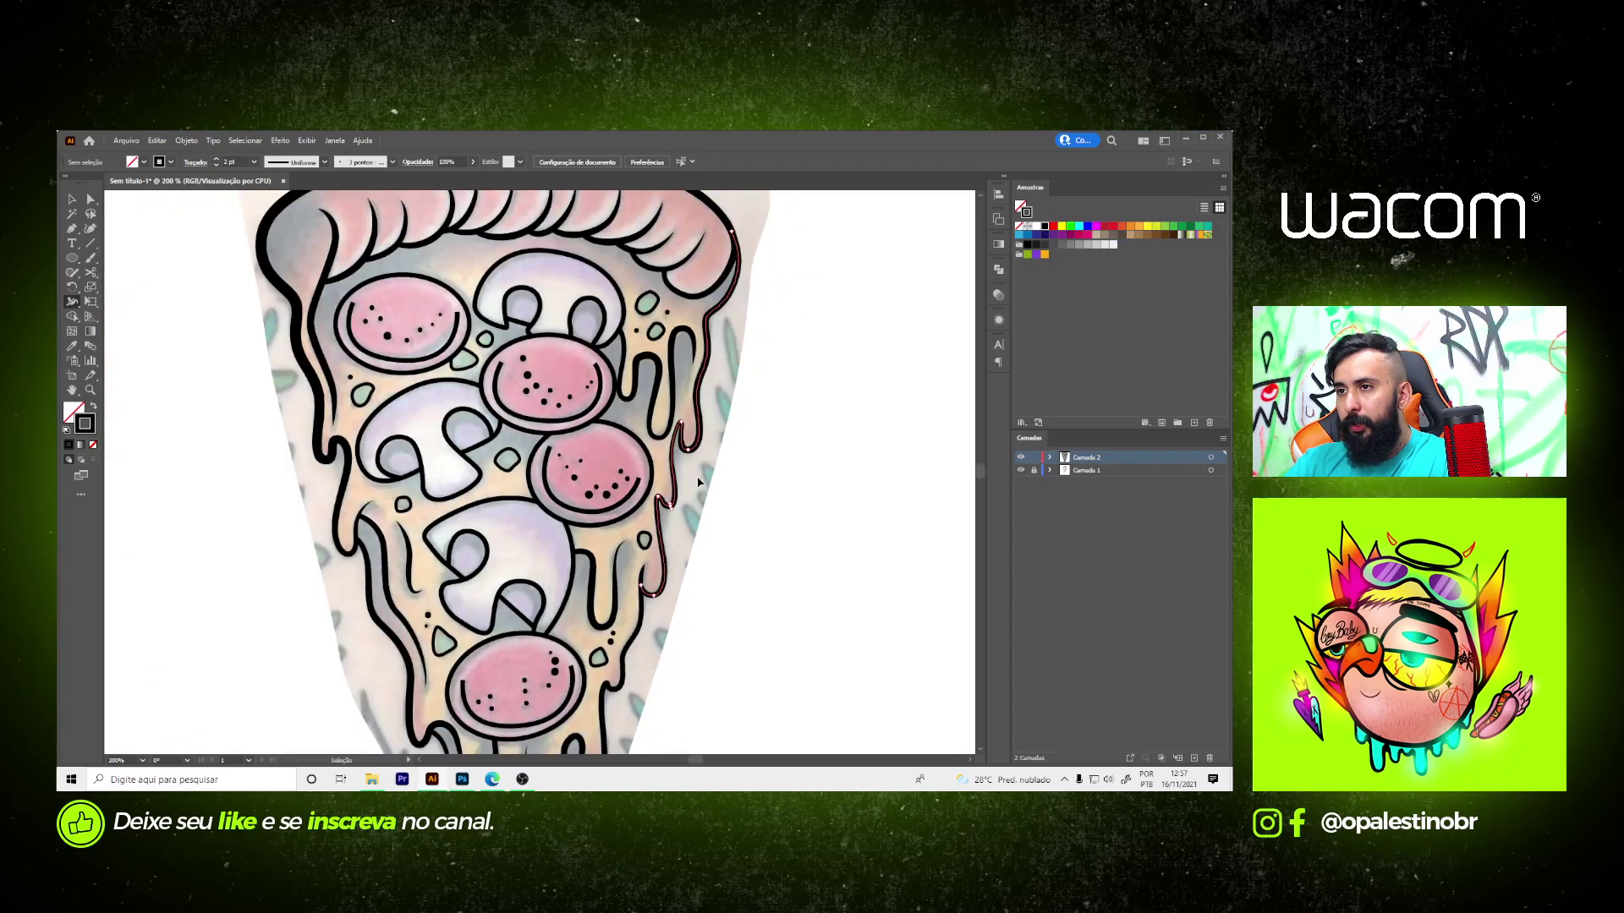
scroll(651, 474, up, 1)
- Thicken the first pepperoni arc's bottom and taper both its ends to points
scroll(393, 523, up, 3)
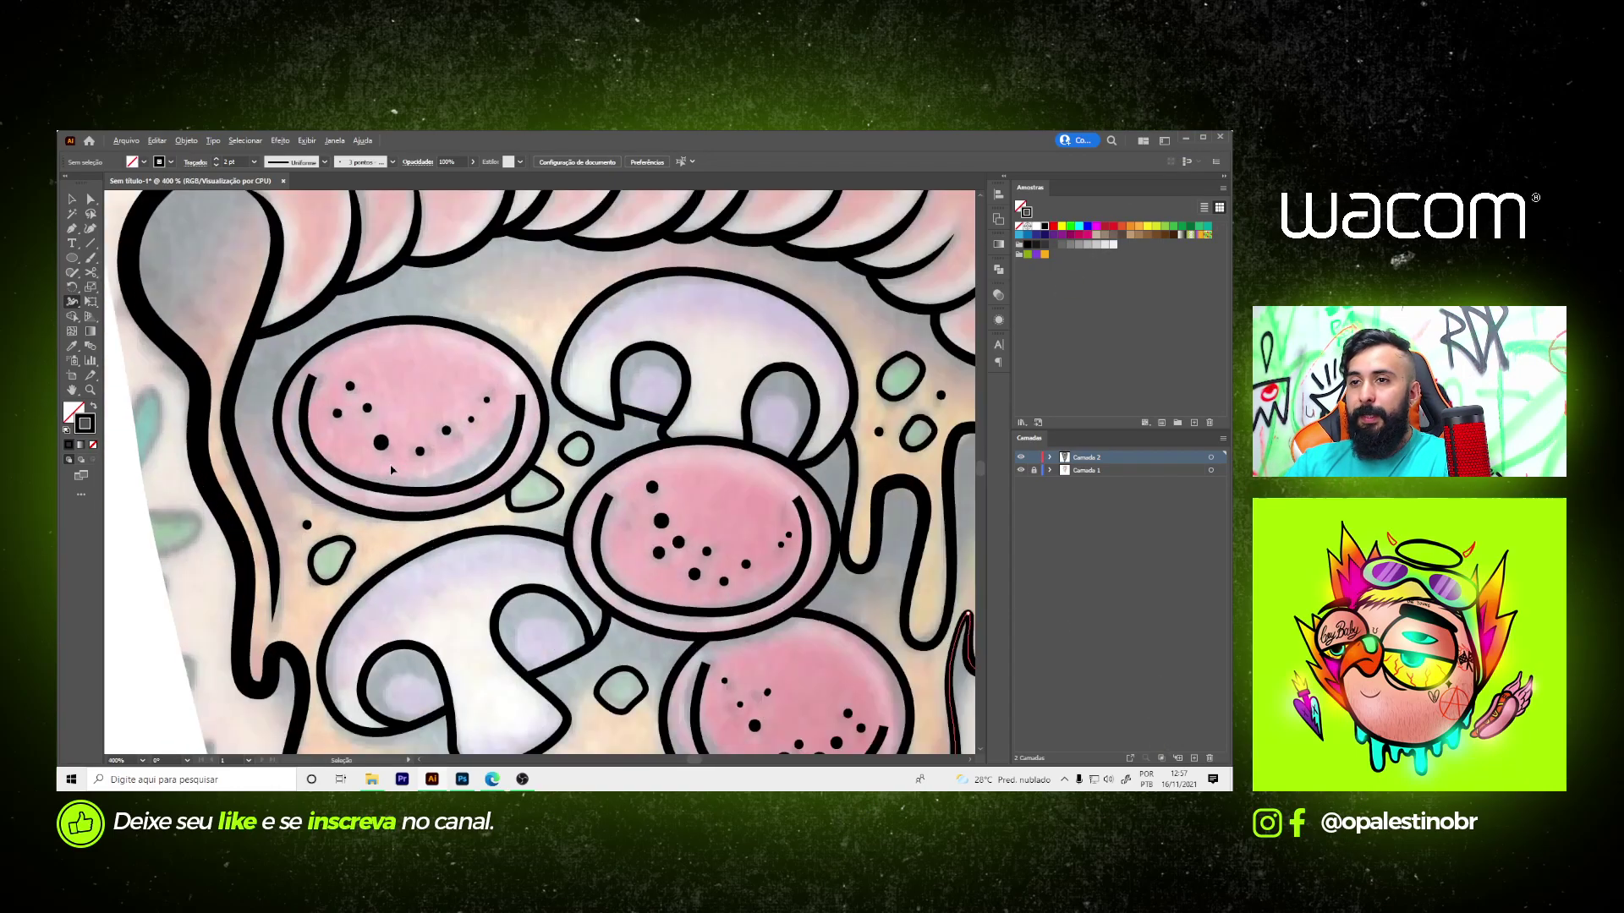
scroll(393, 523, up, 1)
drag(393, 523, 393, 533)
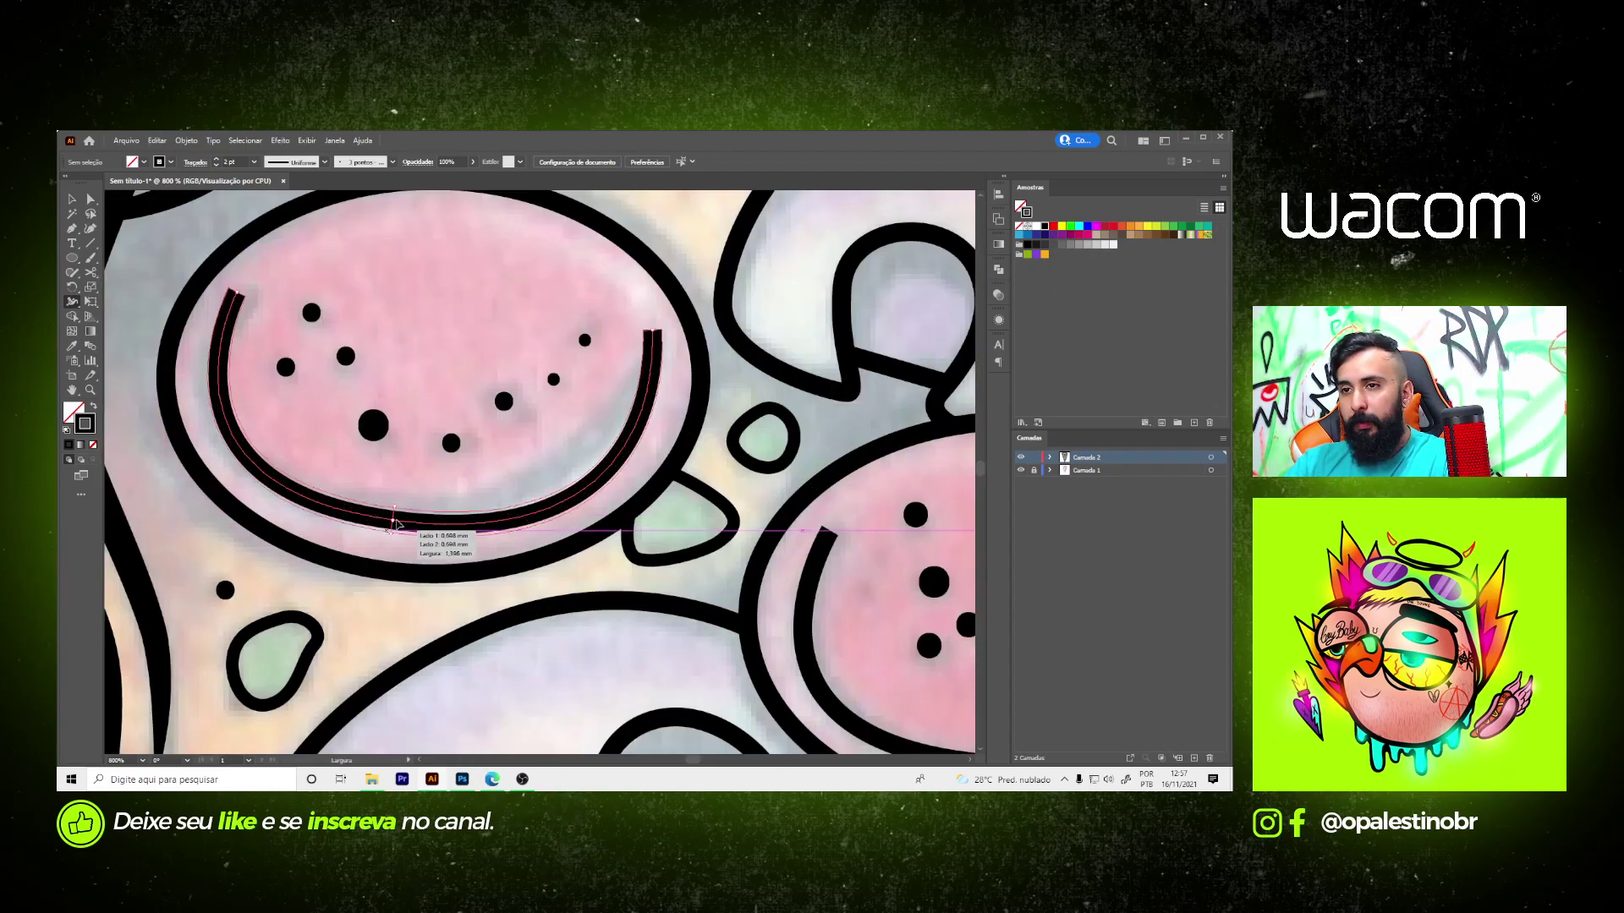
drag(648, 336, 653, 331)
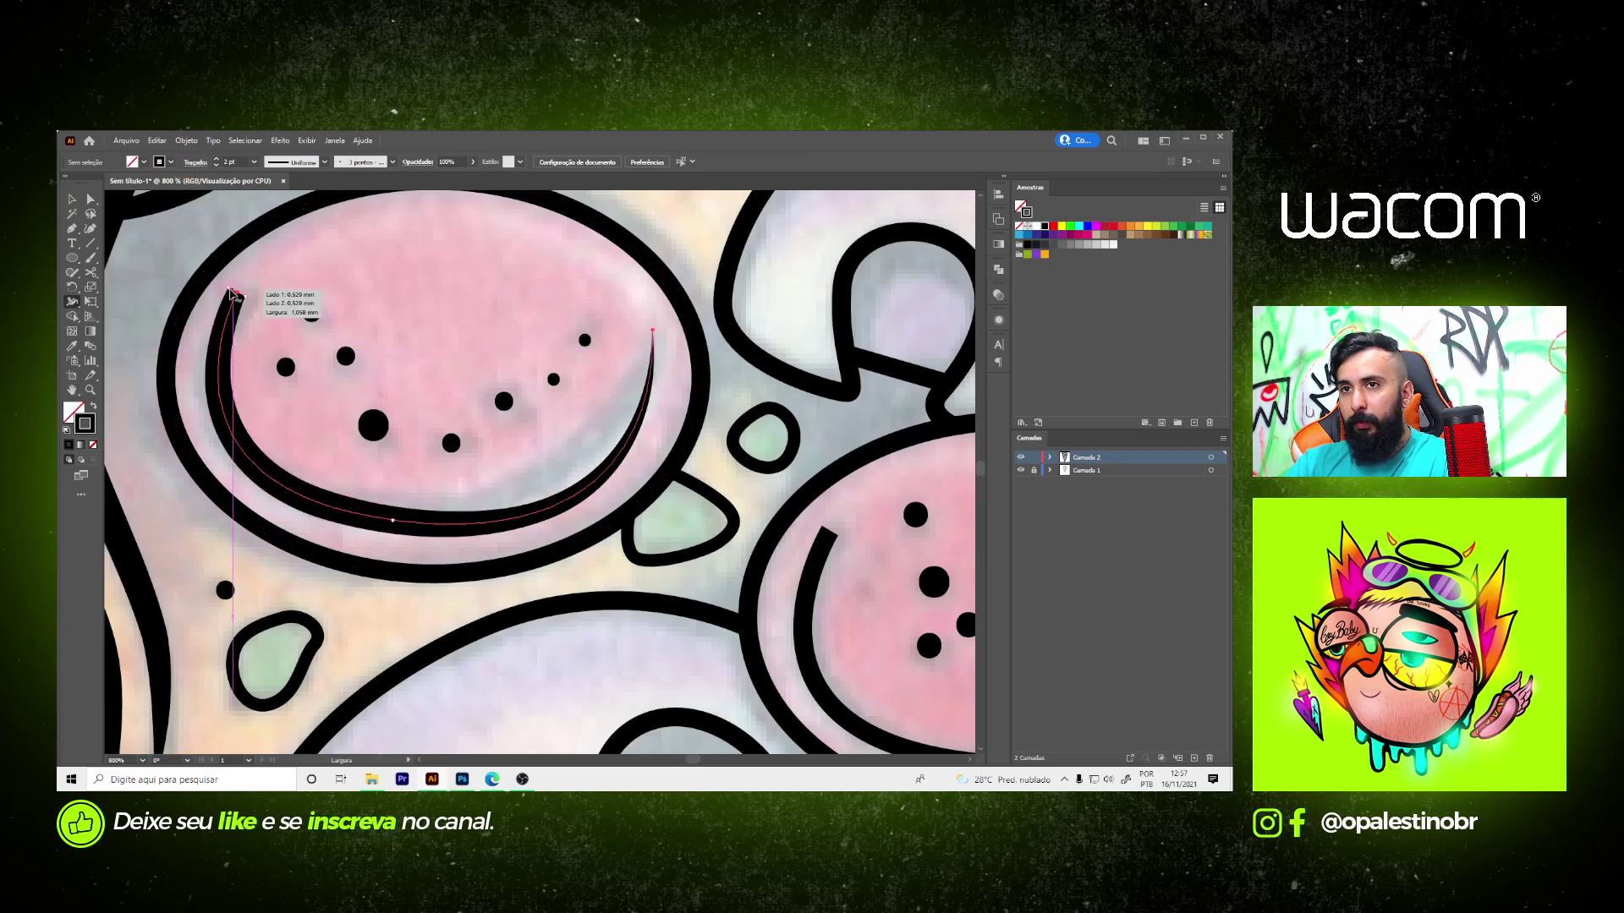
drag(240, 298, 247, 305)
scroll(247, 305, down, 3)
scroll(247, 304, down, 1)
scroll(470, 499, up, 2)
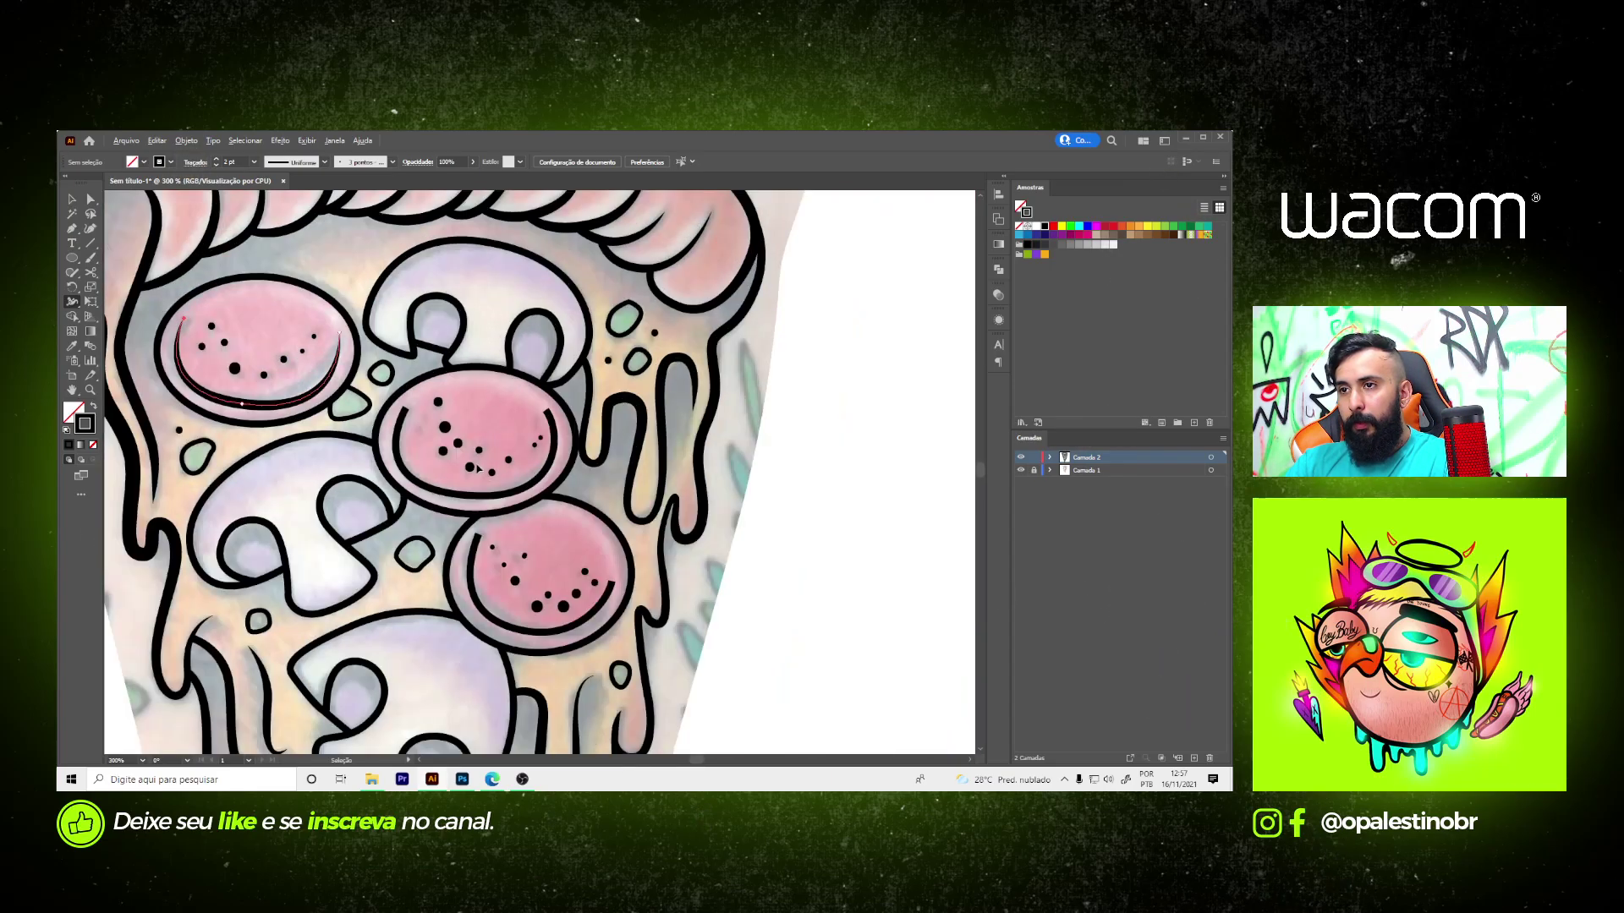
scroll(469, 499, up, 2)
- Thicken the next pepperoni arc's bottom and taper its left and right ends
drag(476, 500, 478, 513)
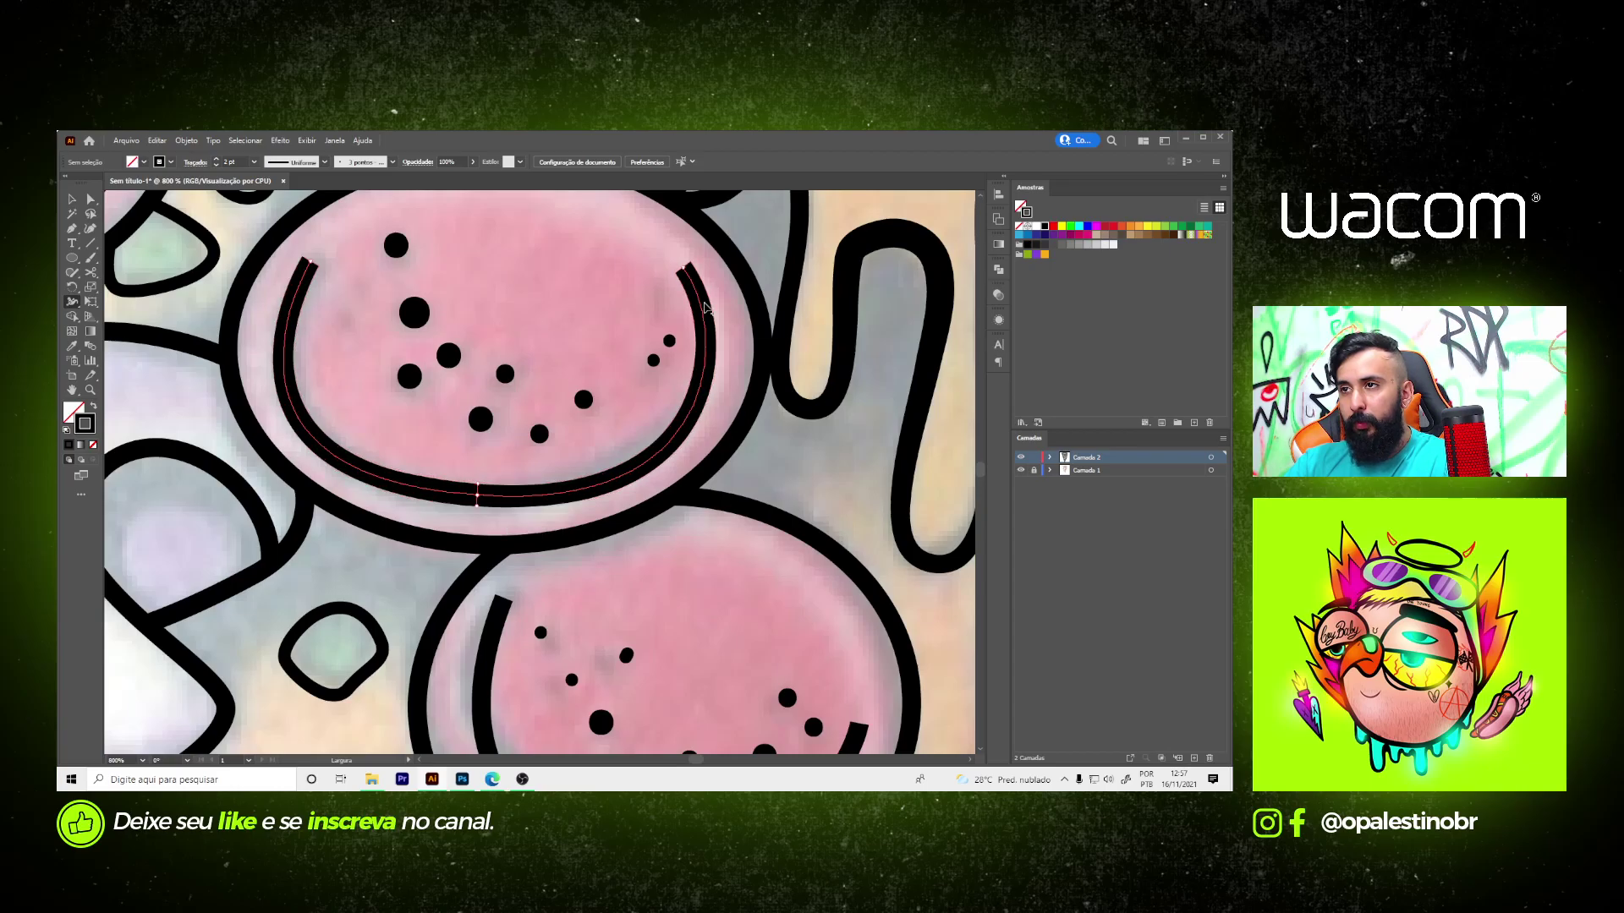
drag(691, 268, 688, 270)
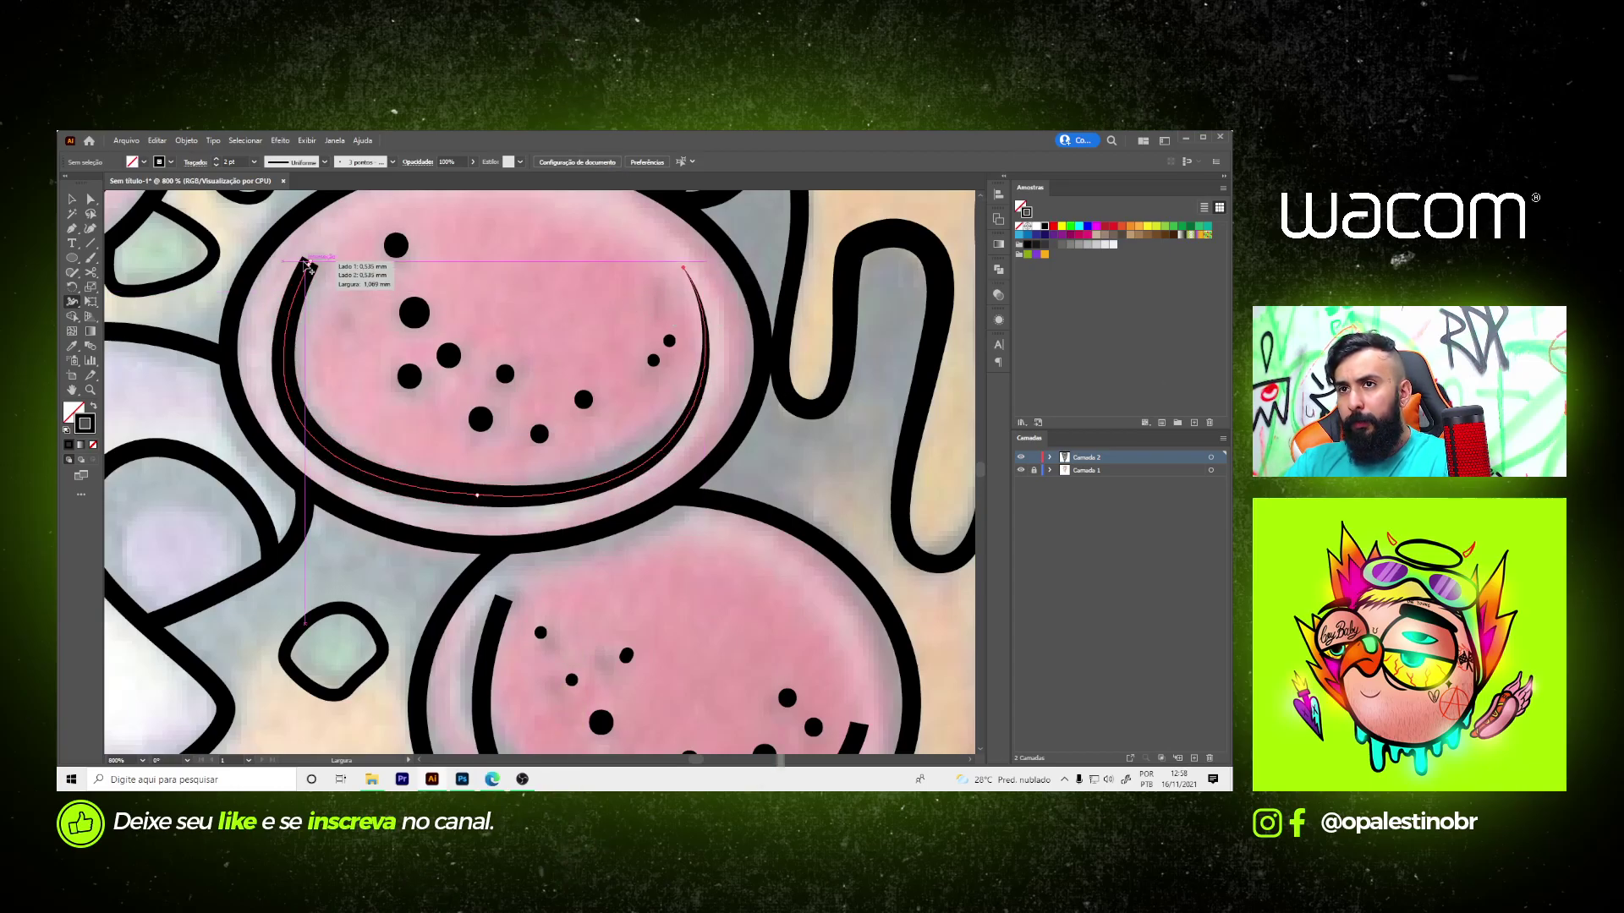
drag(301, 259, 302, 263)
scroll(304, 262, down, 3)
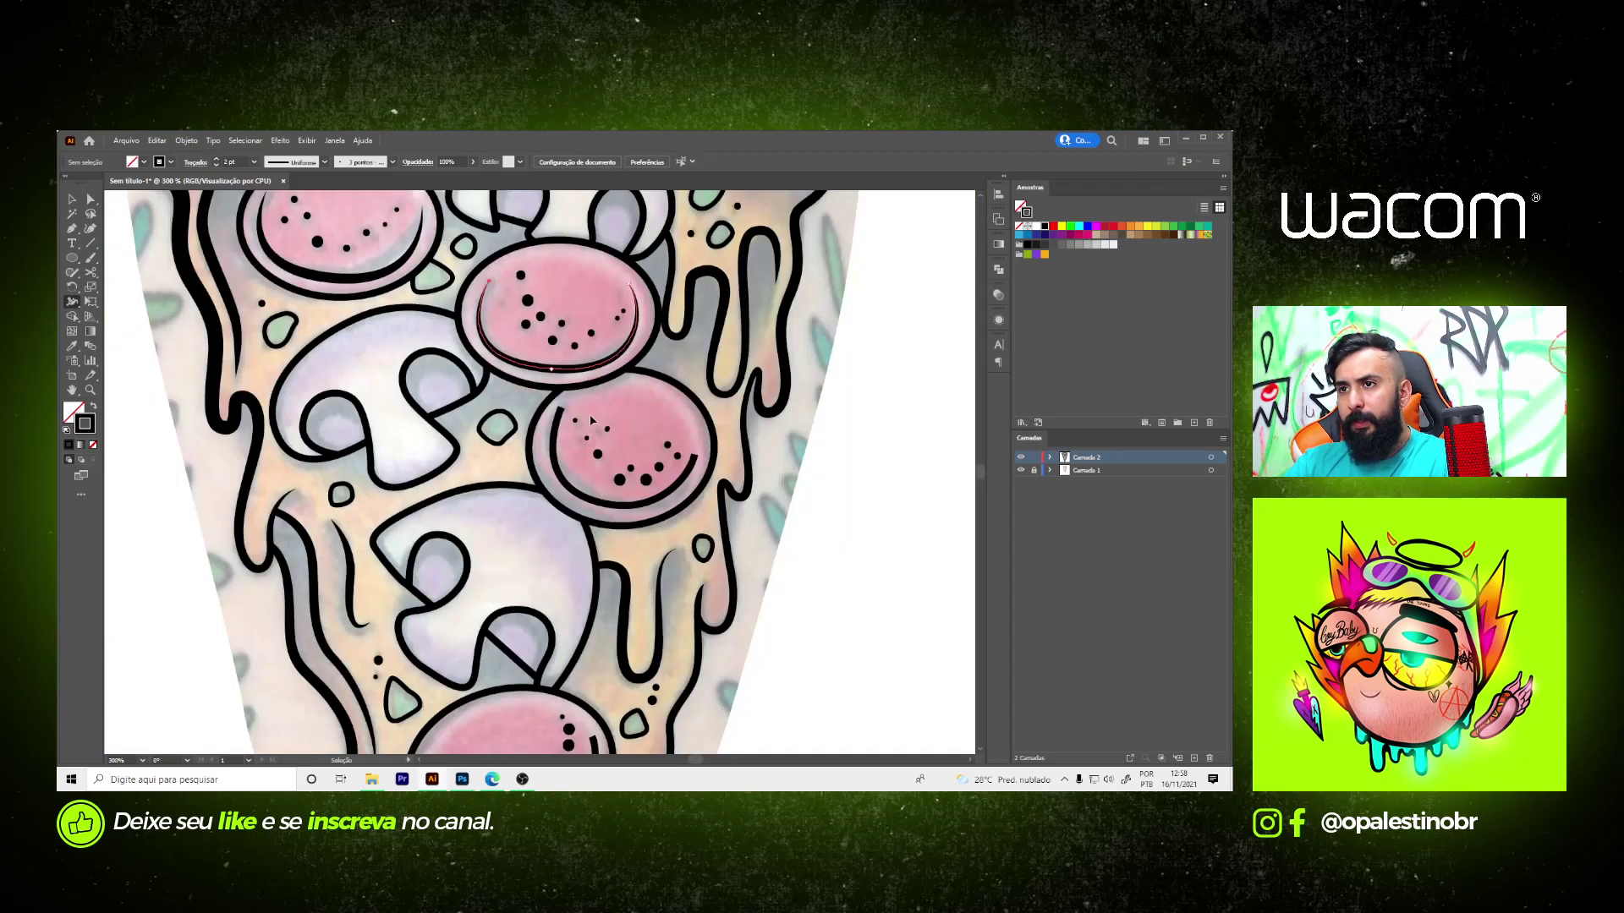
scroll(643, 634, up, 3)
- Thicken another pepperoni arc's bottom and taper its ends to fine points
drag(643, 636, 644, 651)
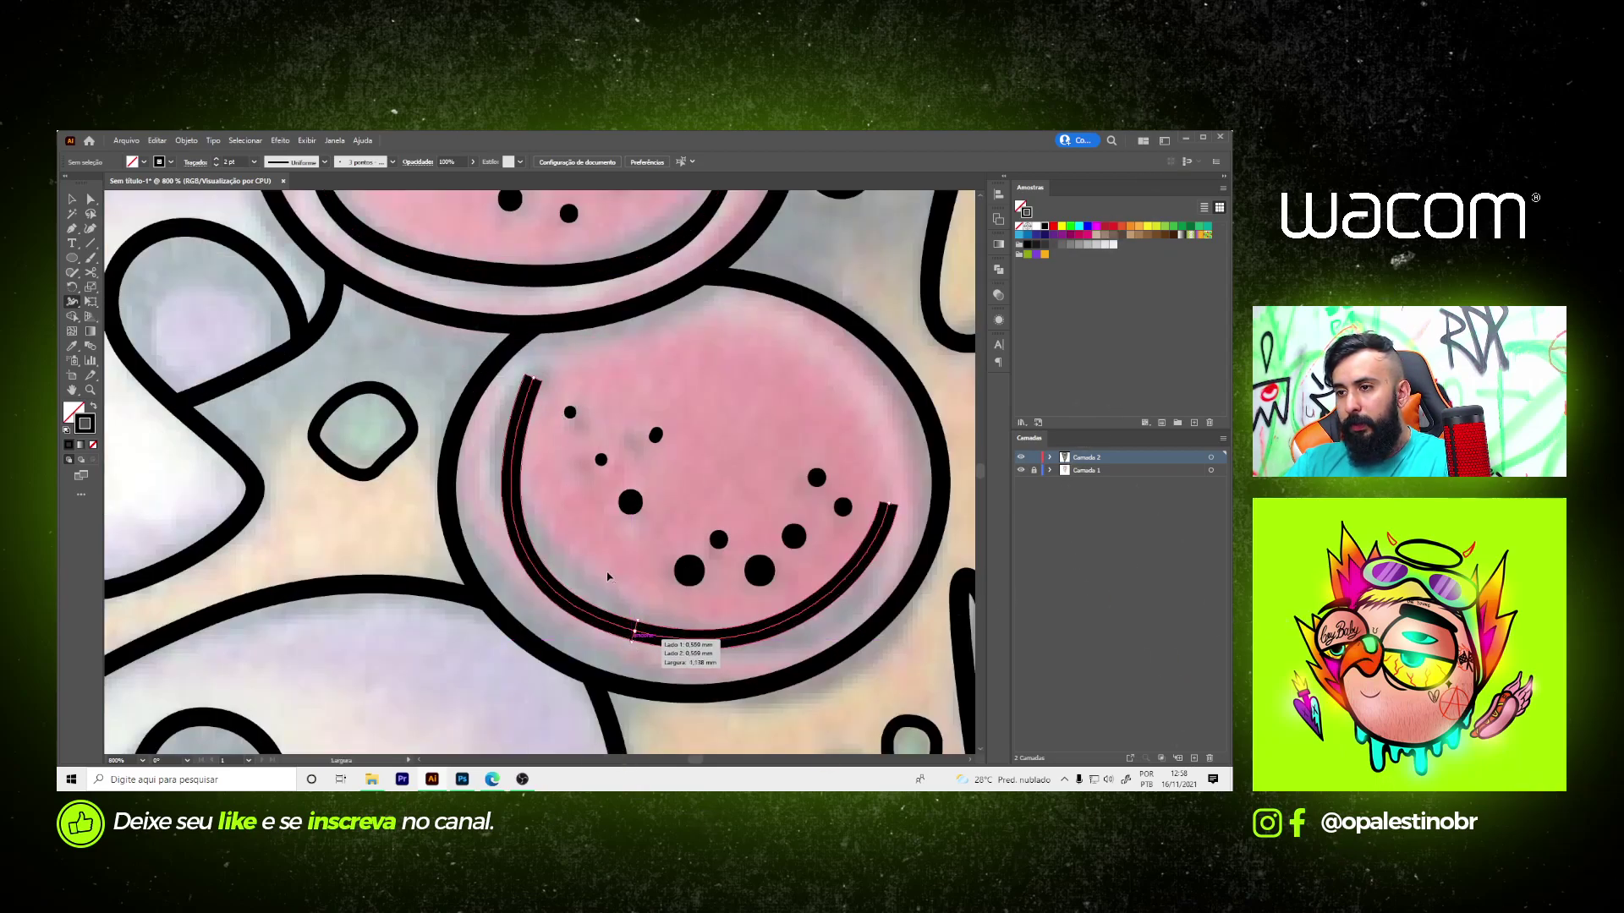
drag(532, 391, 532, 391)
drag(886, 504, 887, 505)
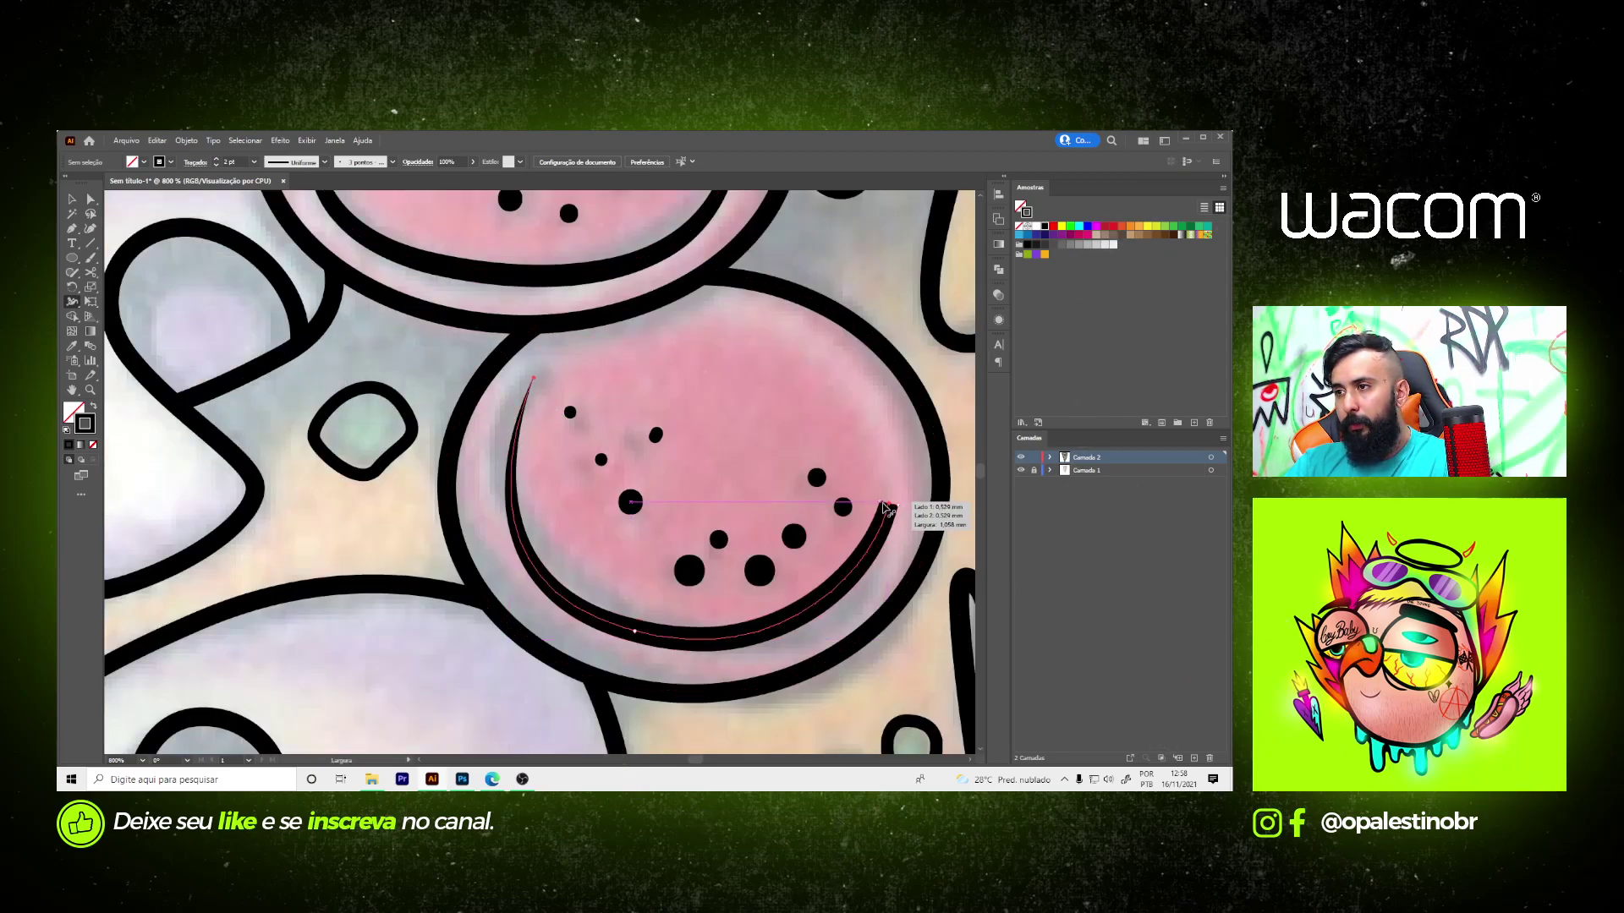
scroll(651, 634, down, 3)
scroll(651, 635, down, 2)
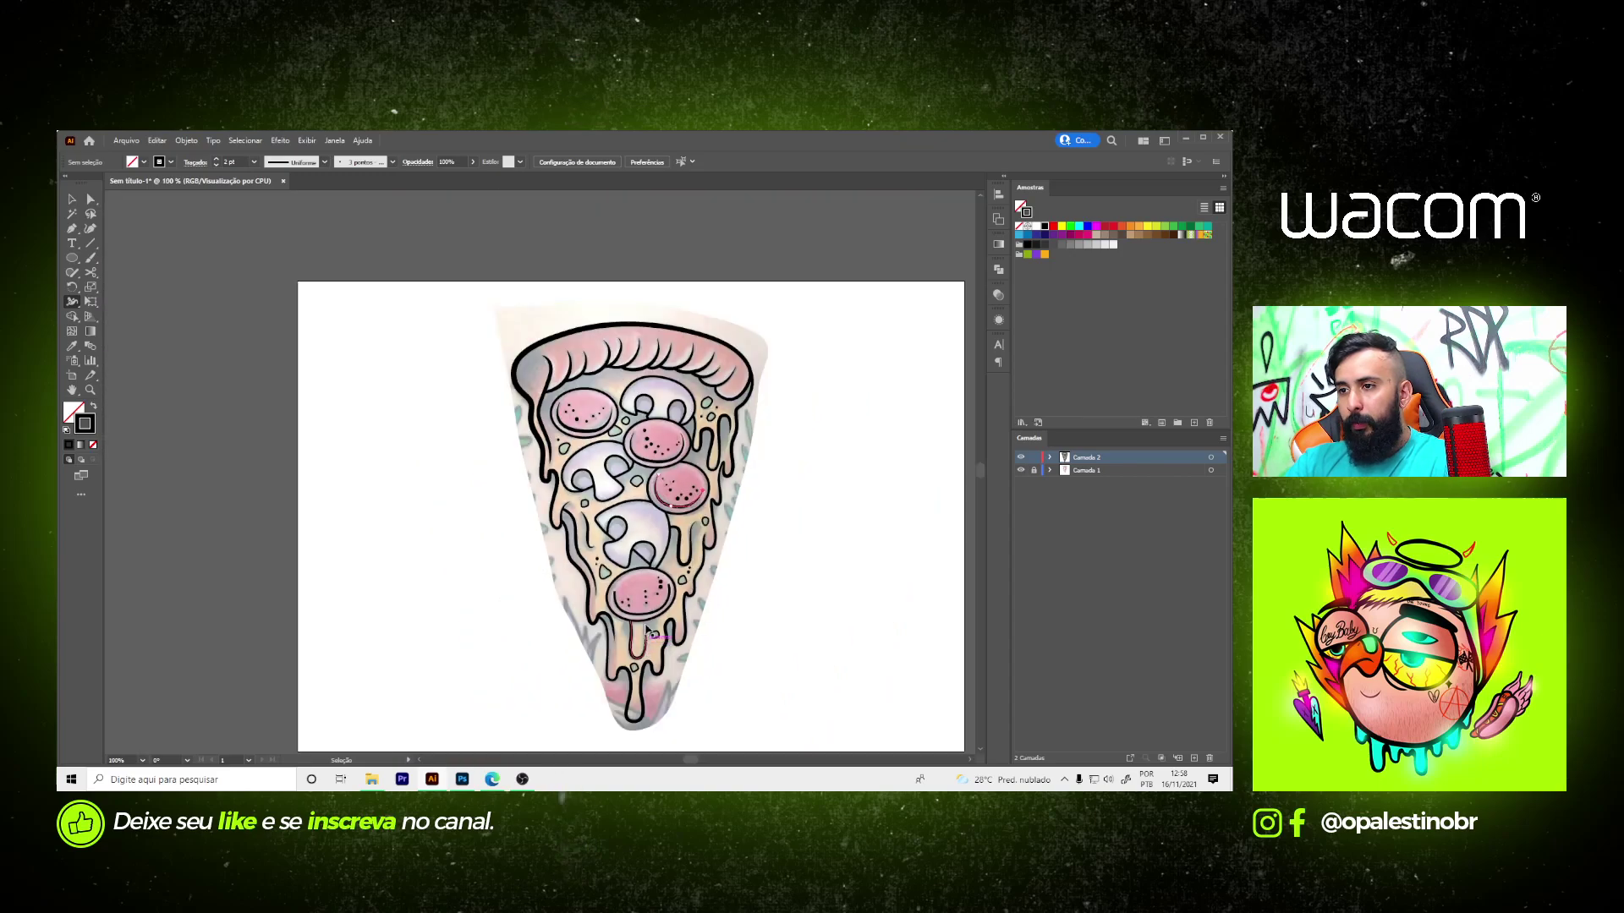
scroll(650, 633, up, 5)
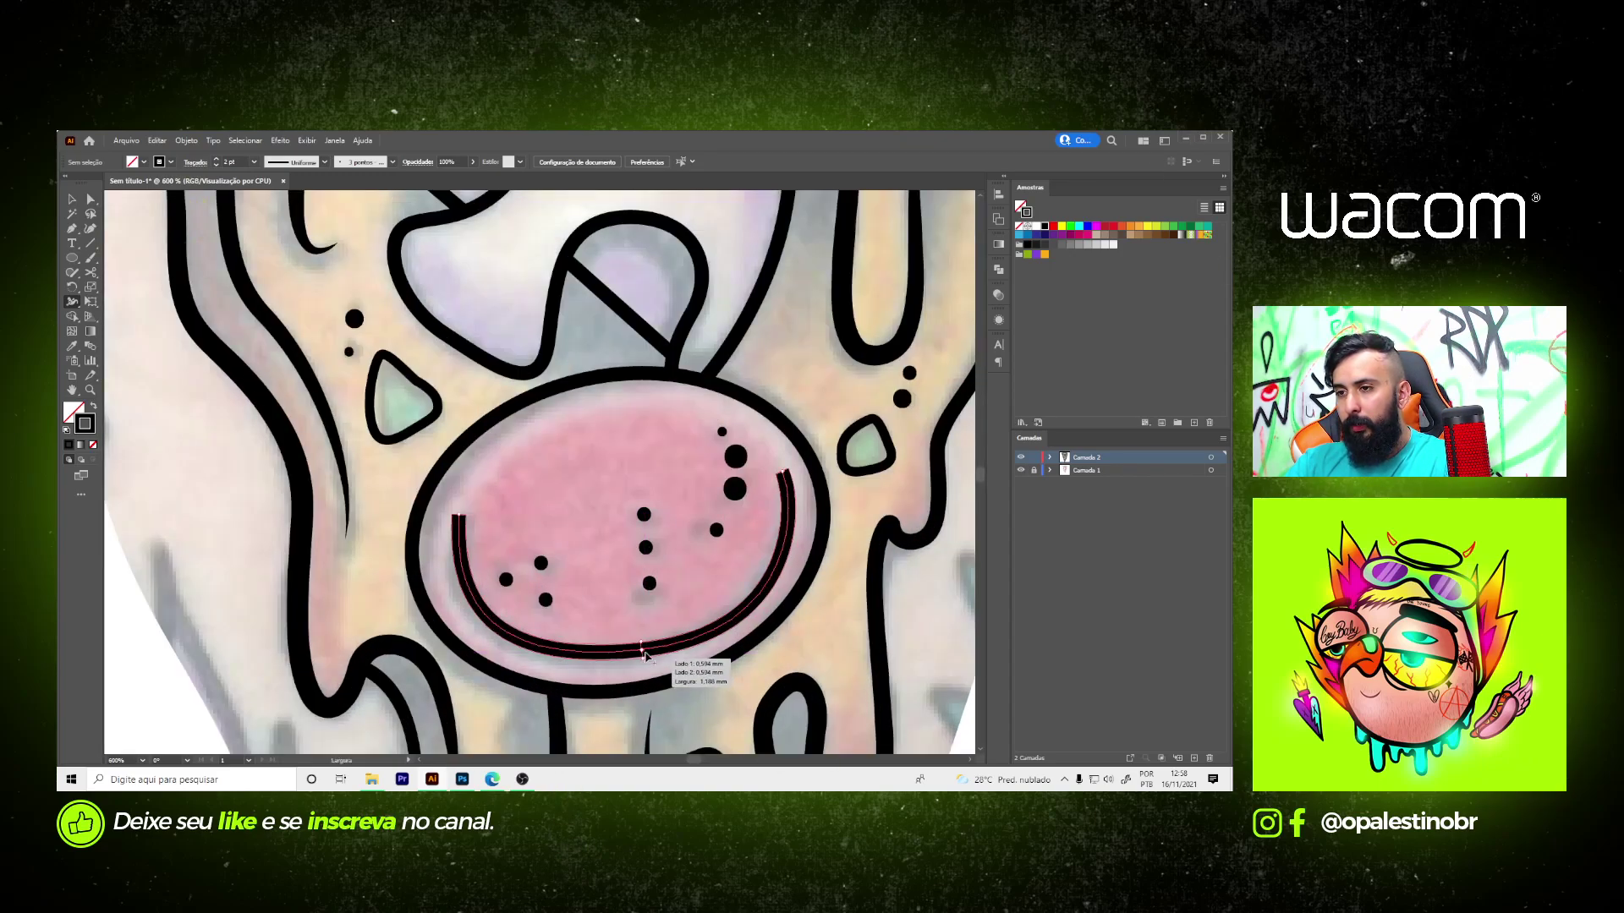
drag(786, 474, 781, 472)
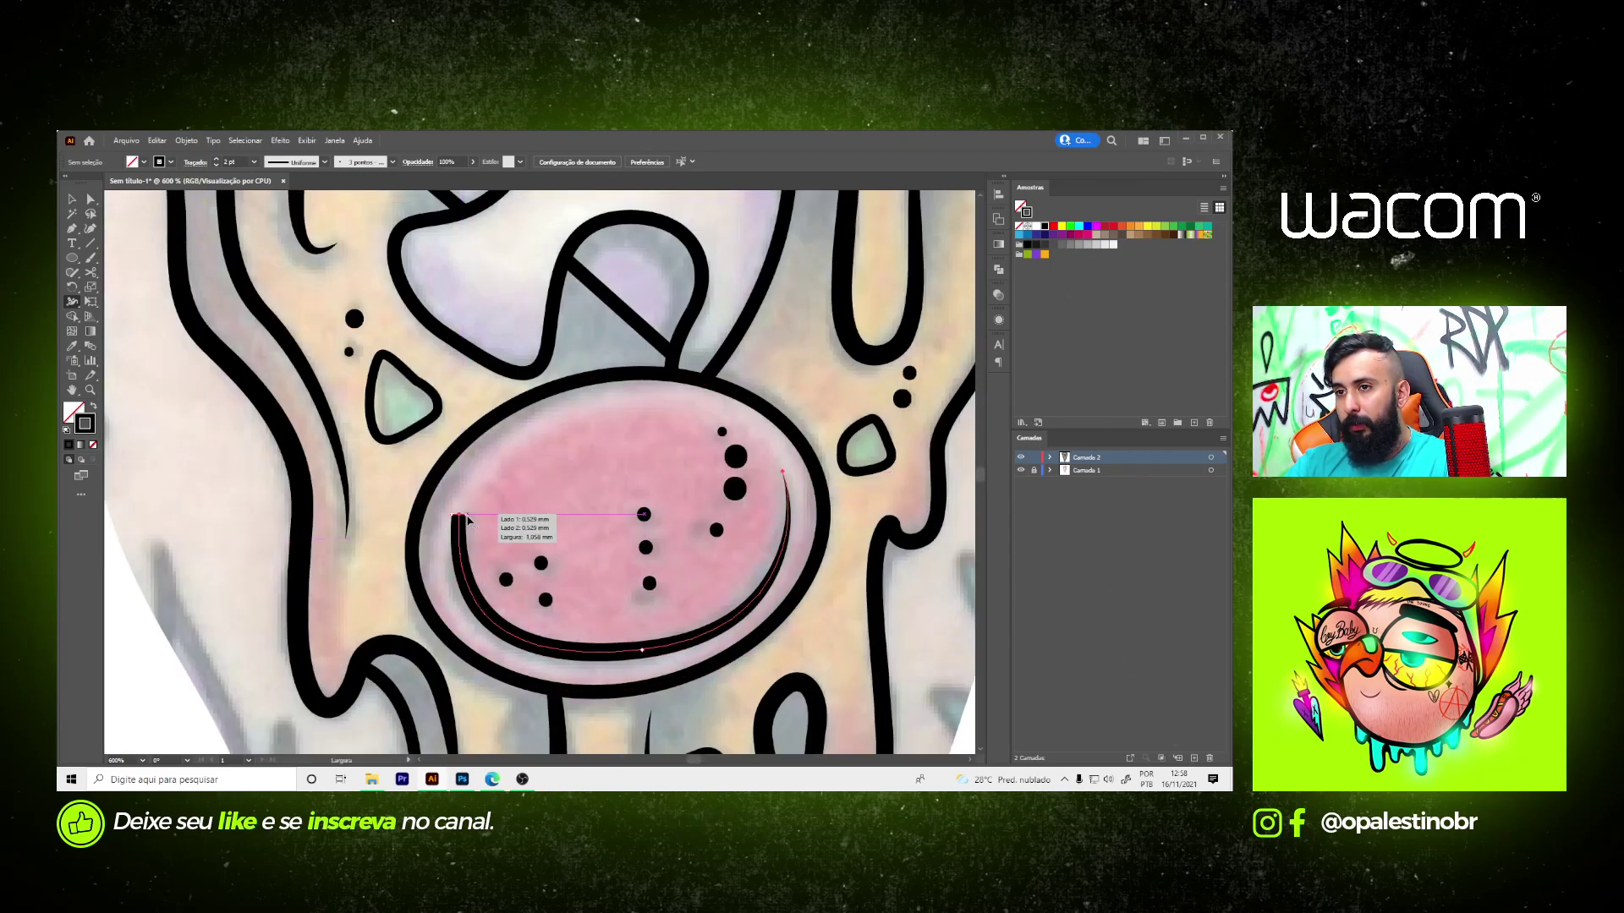
scroll(507, 575, down, 4)
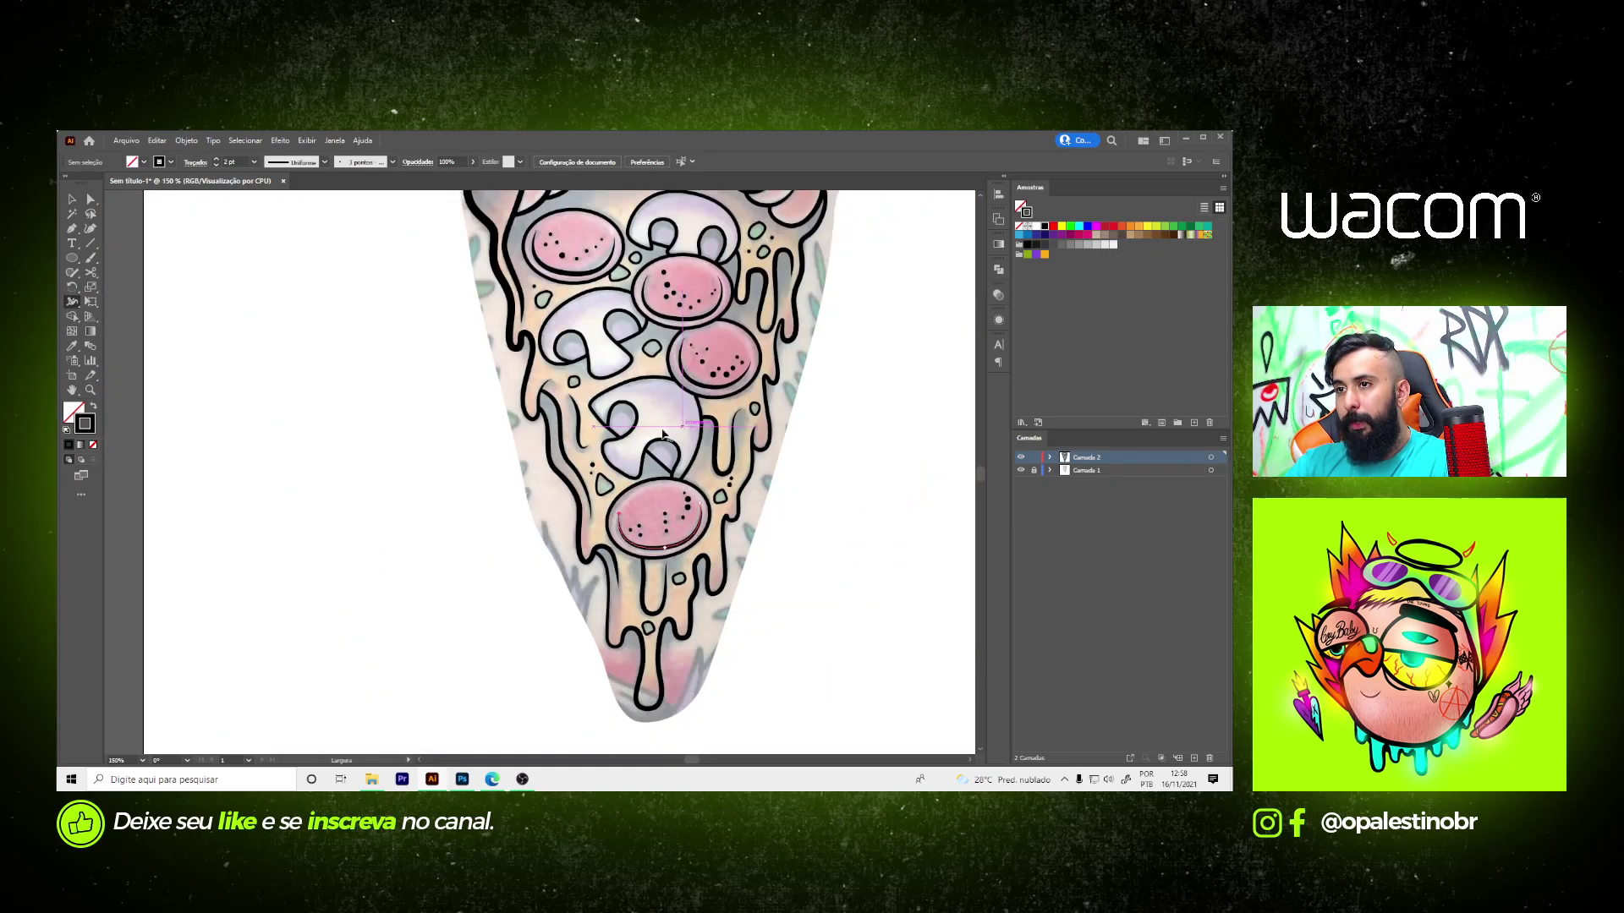
scroll(702, 458, down, 1)
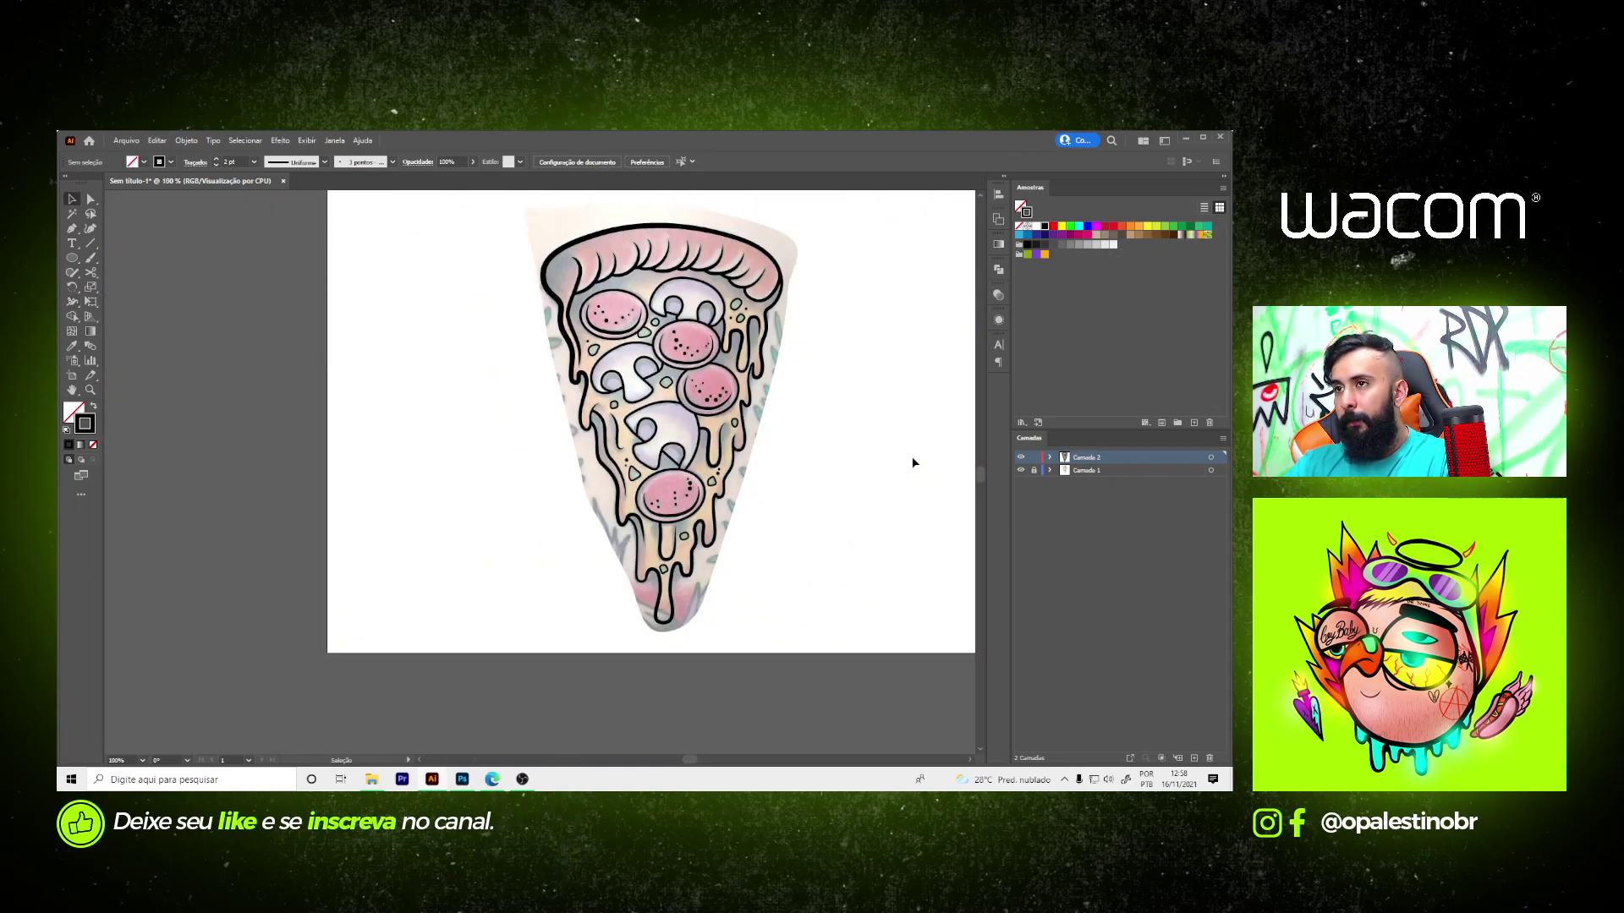
- Hide the painted reference layer Camada 1 and select the lower drip path
click(1021, 471)
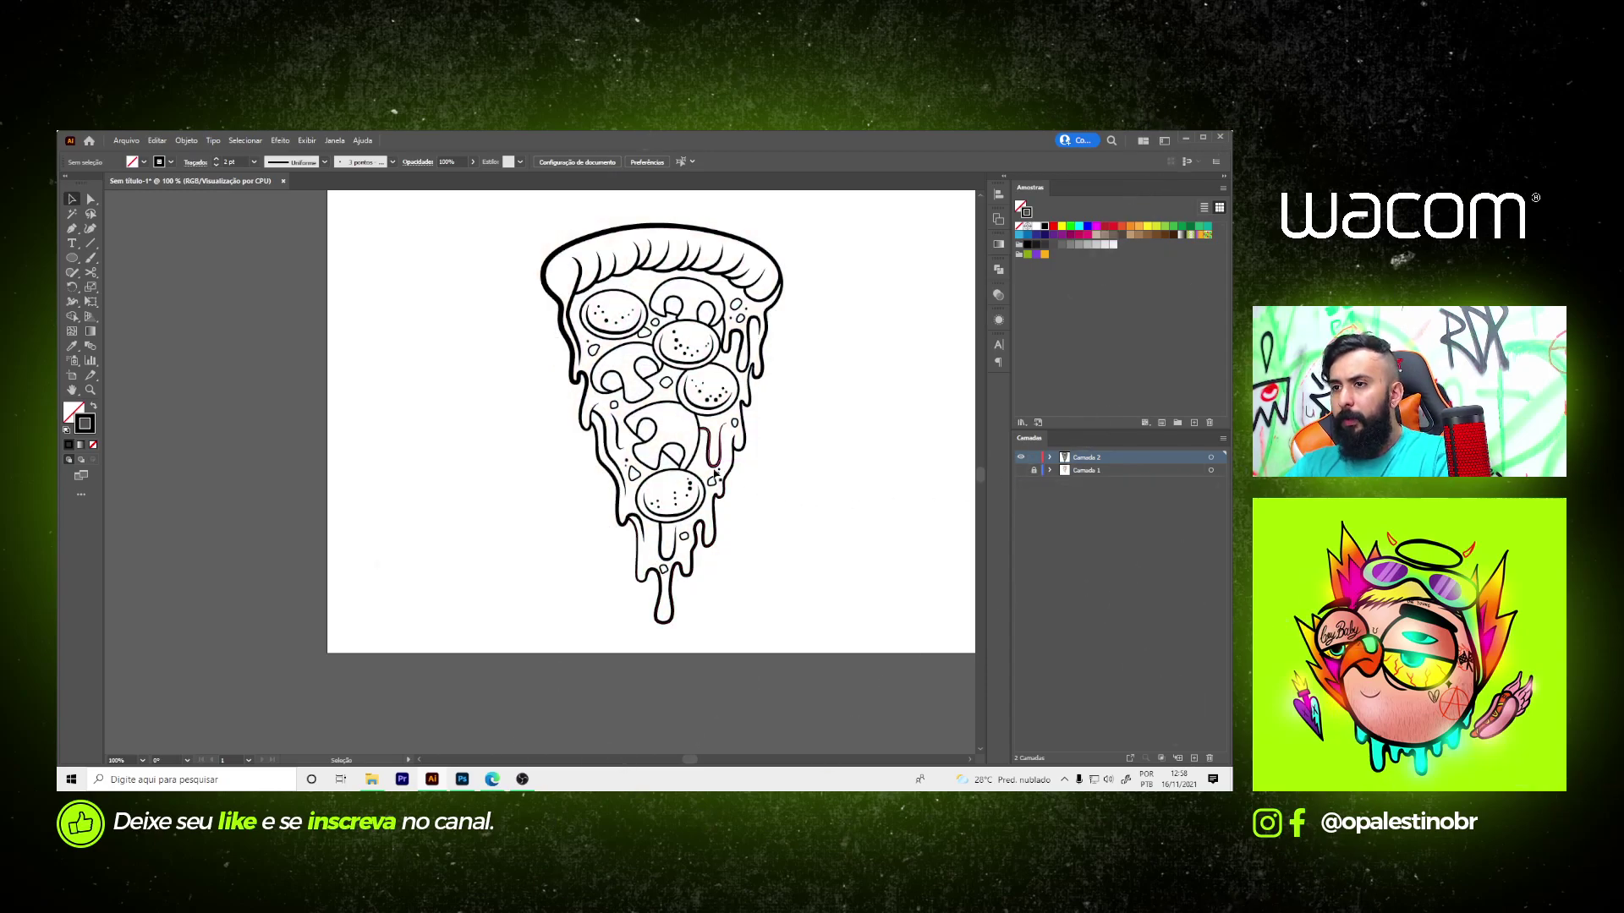
scroll(714, 472, up, 2)
scroll(702, 448, up, 2)
scroll(677, 415, up, 2)
key(shift+w)
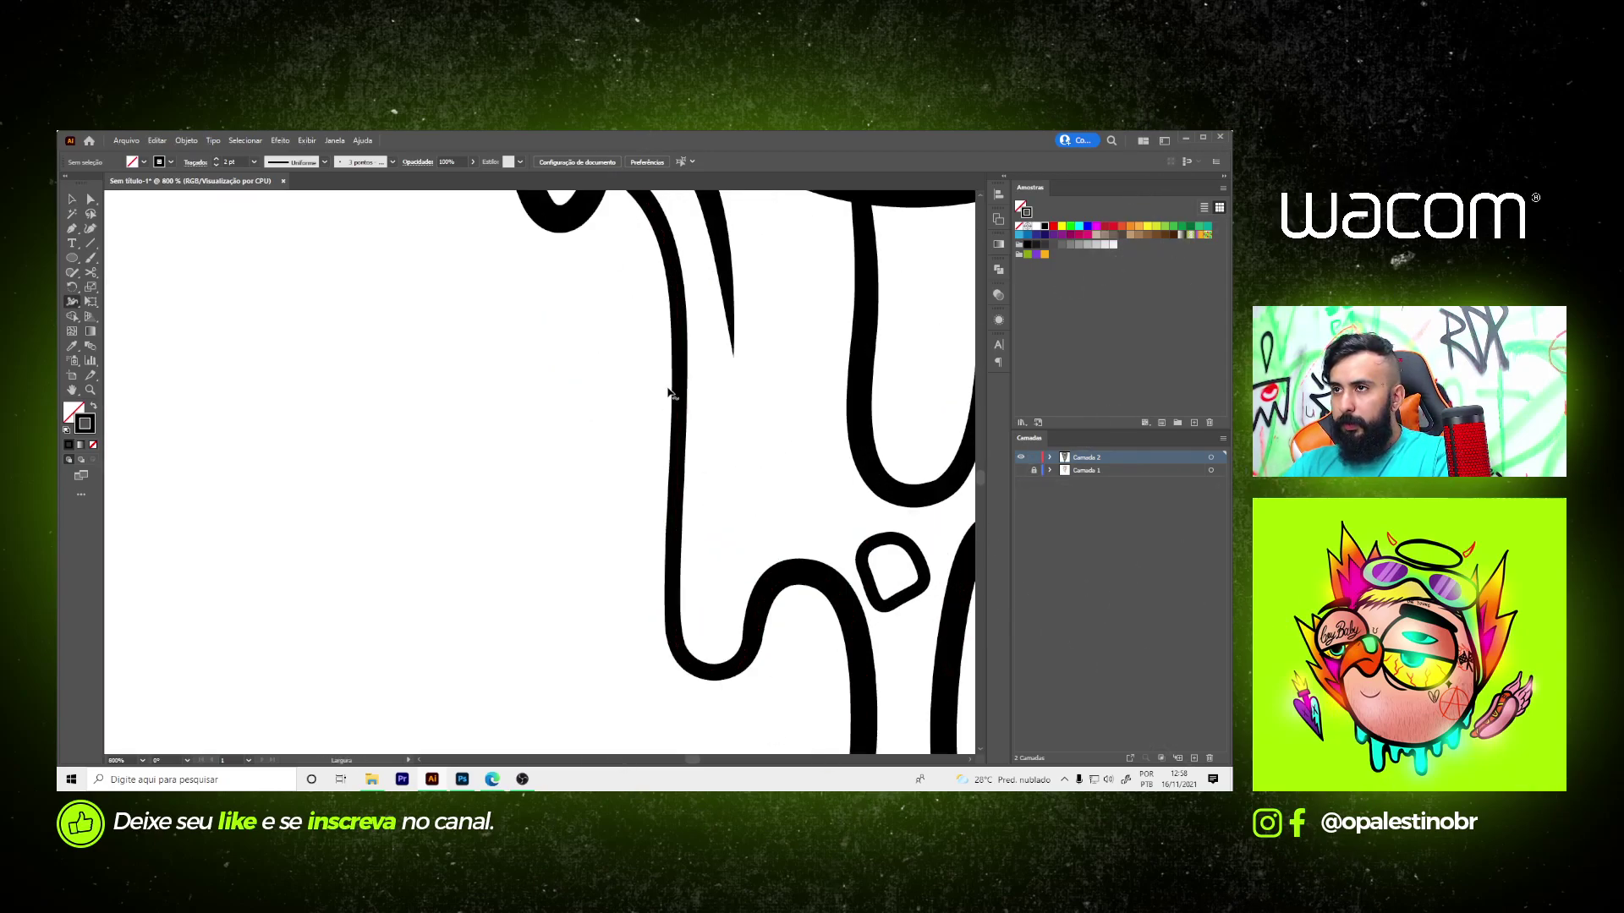
scroll(668, 394, down, 3)
key(v)
click(670, 364)
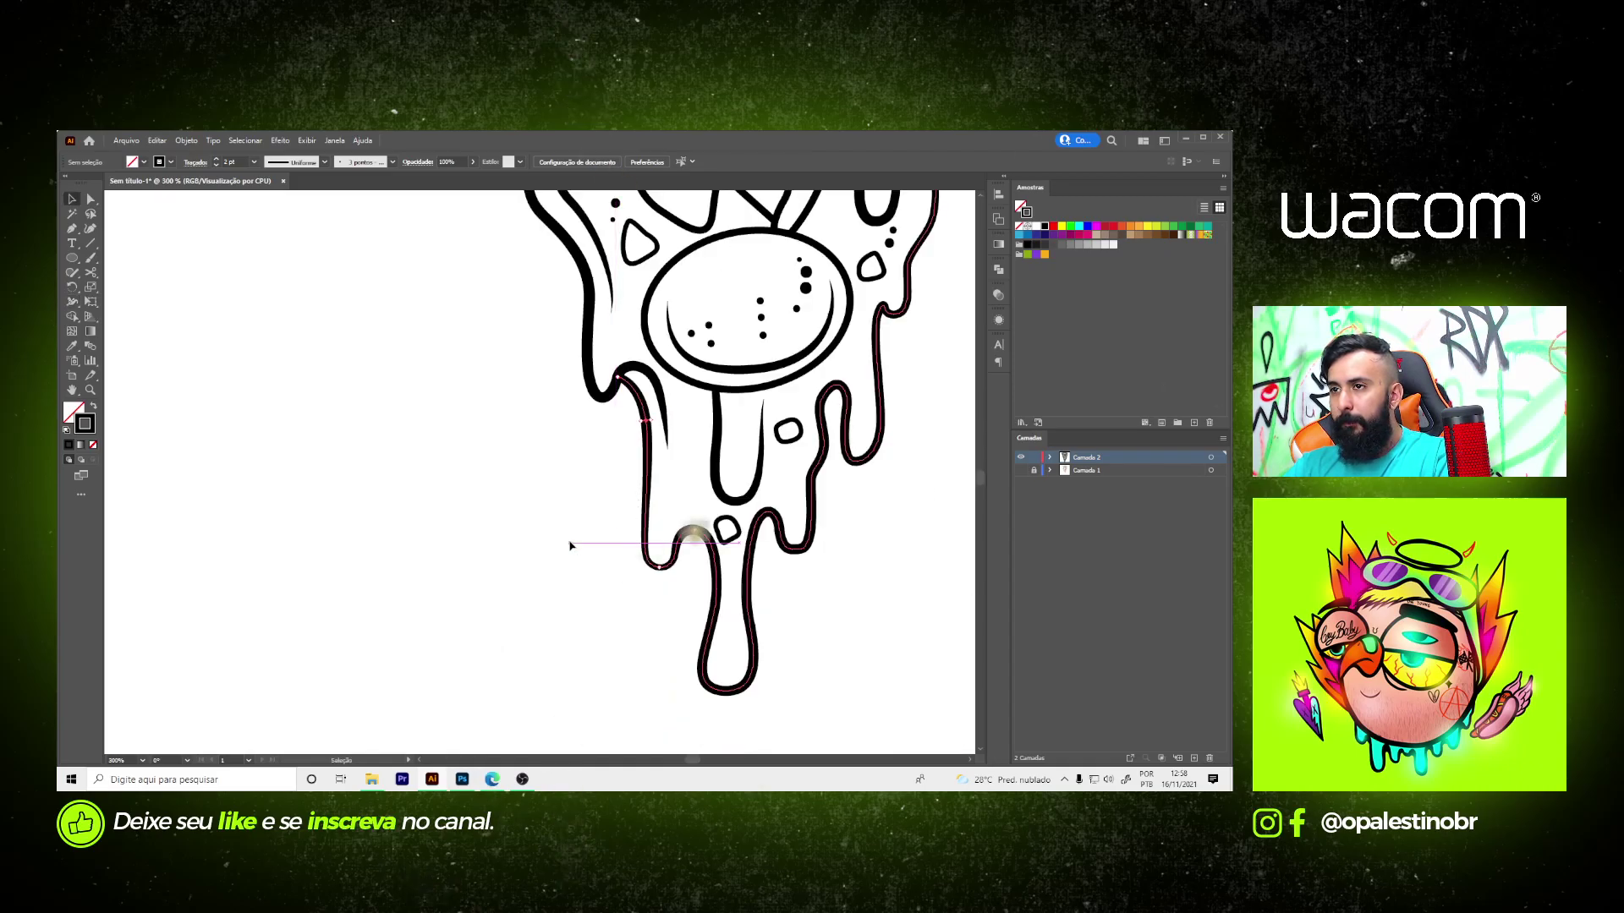
- Fit the artboard in view and zoom around to inspect the line art strokes
key(ctrl+0)
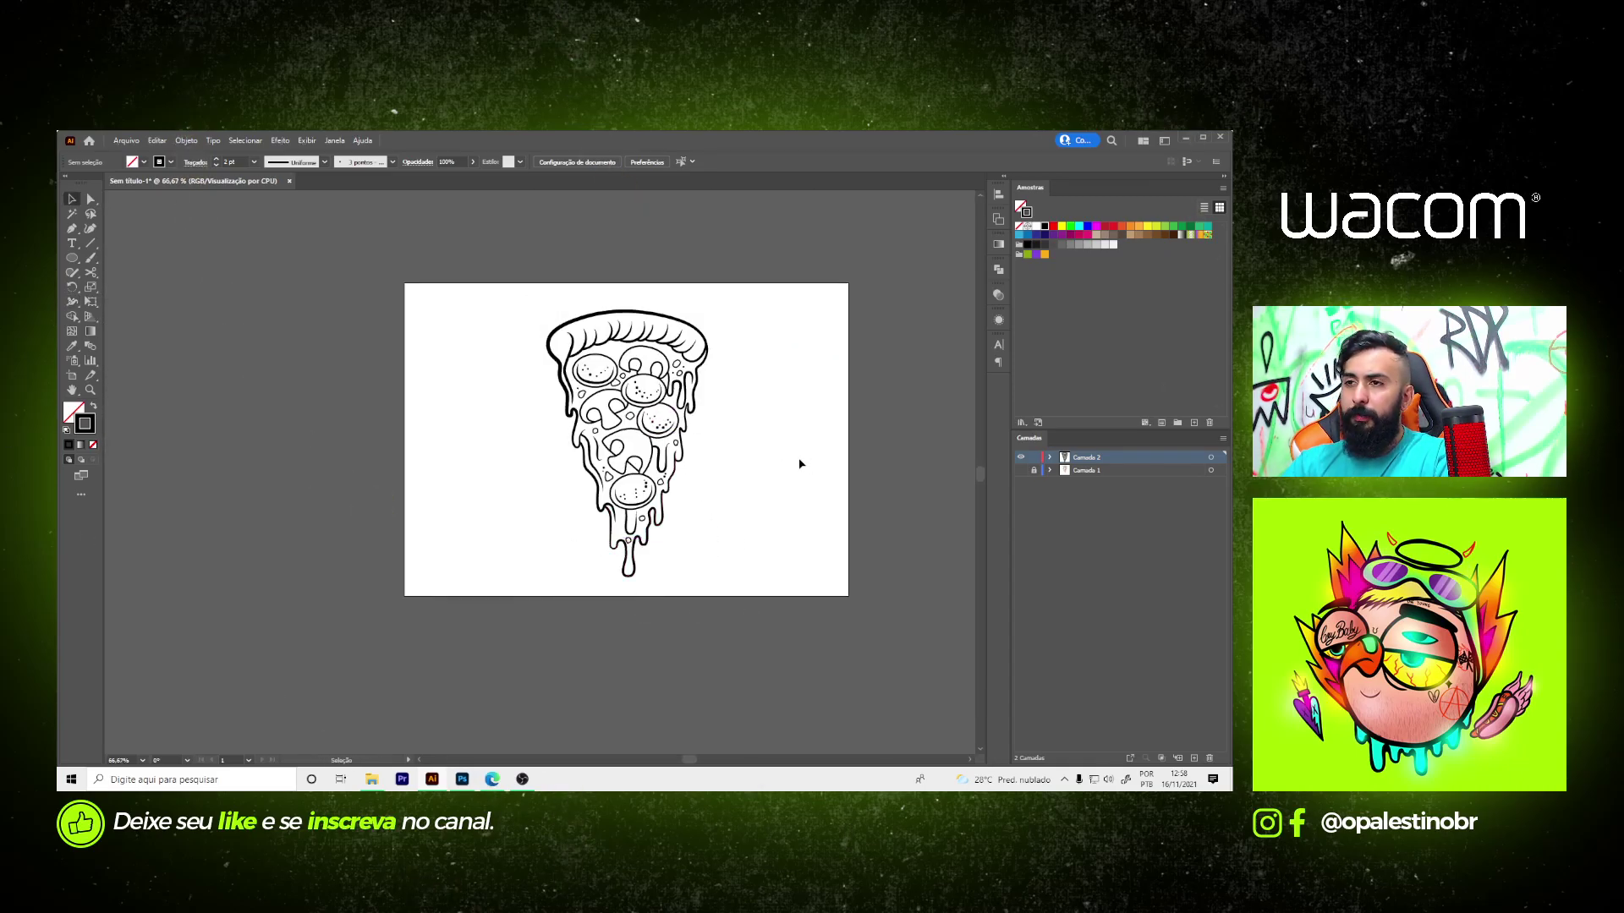
scroll(562, 331, up, 1)
scroll(557, 274, up, 2)
scroll(671, 228, up, 1)
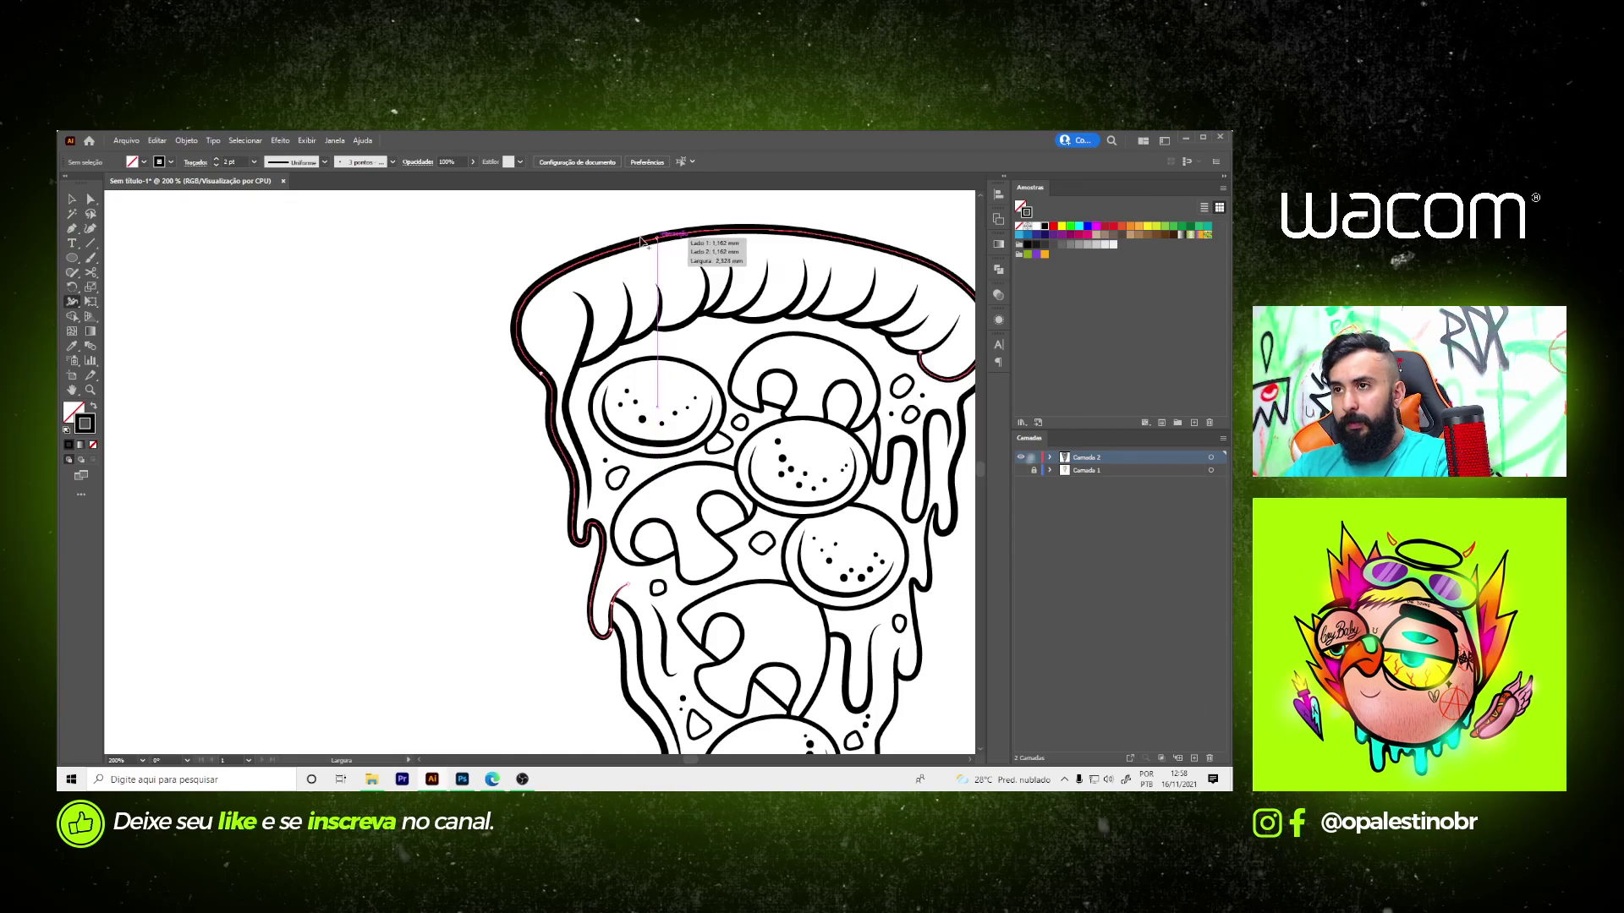
scroll(528, 368, up, 2)
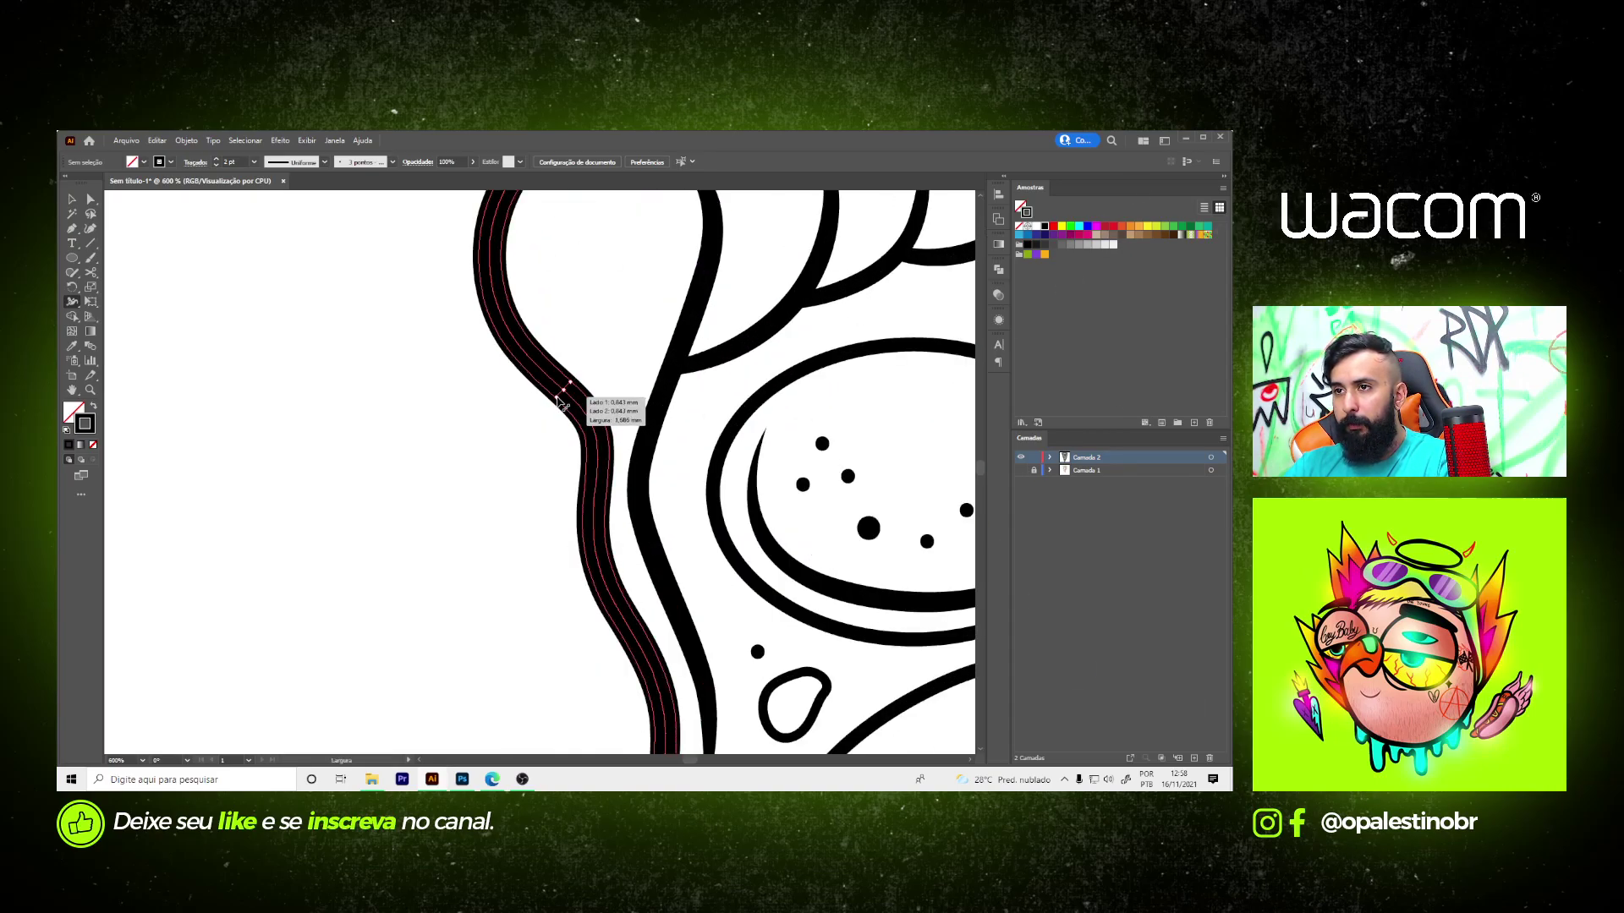
scroll(507, 410, down, 5)
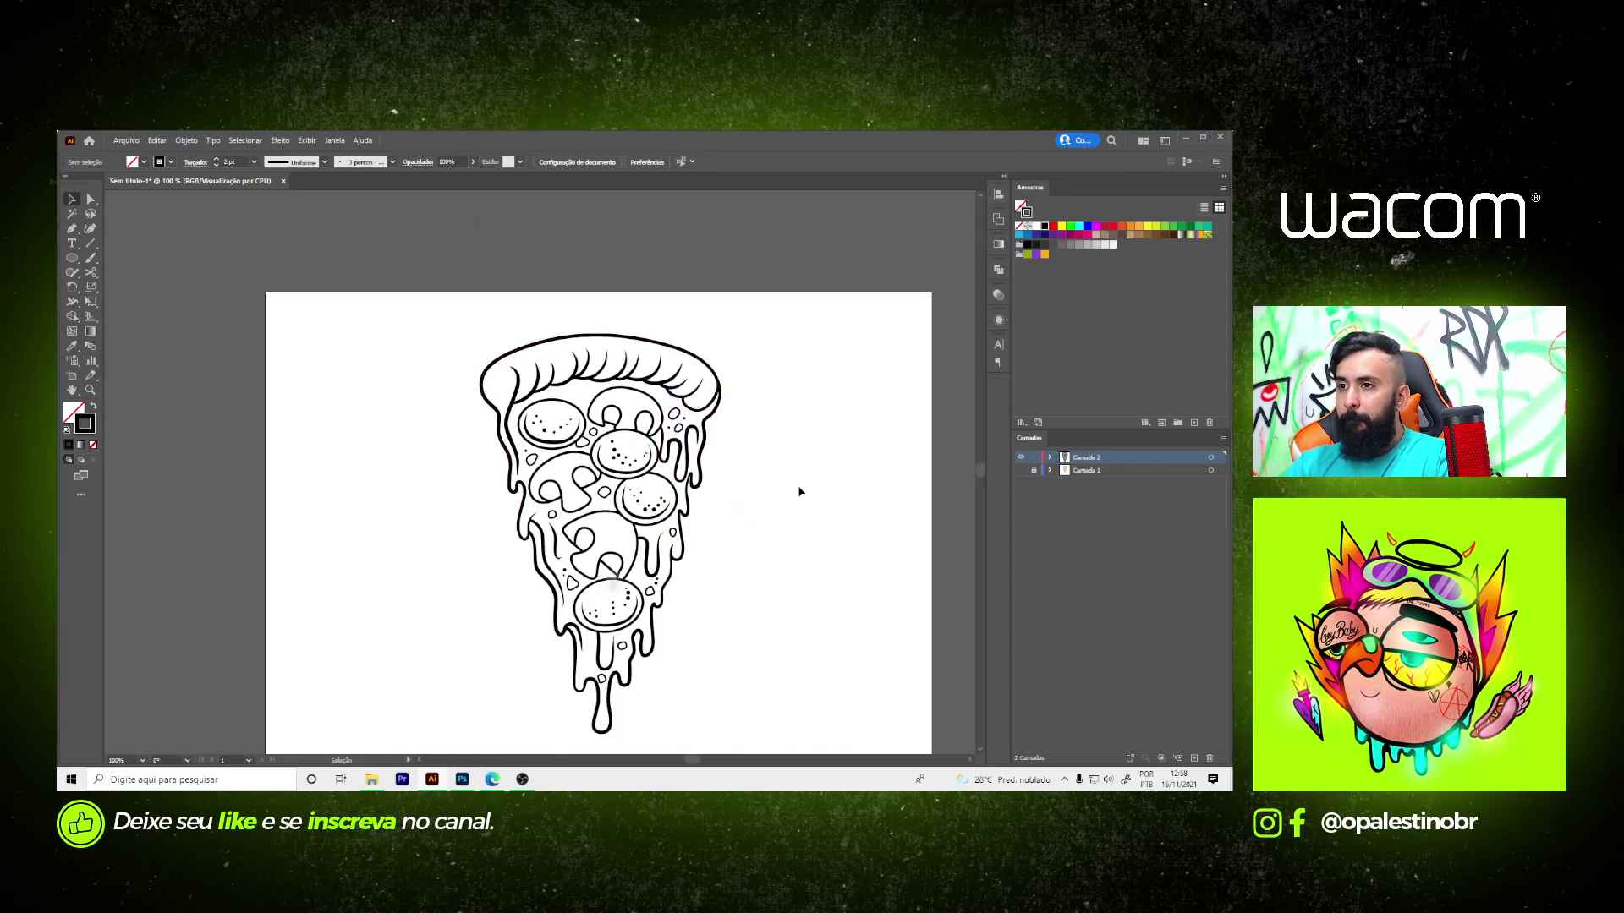
scroll(794, 490, down, 2)
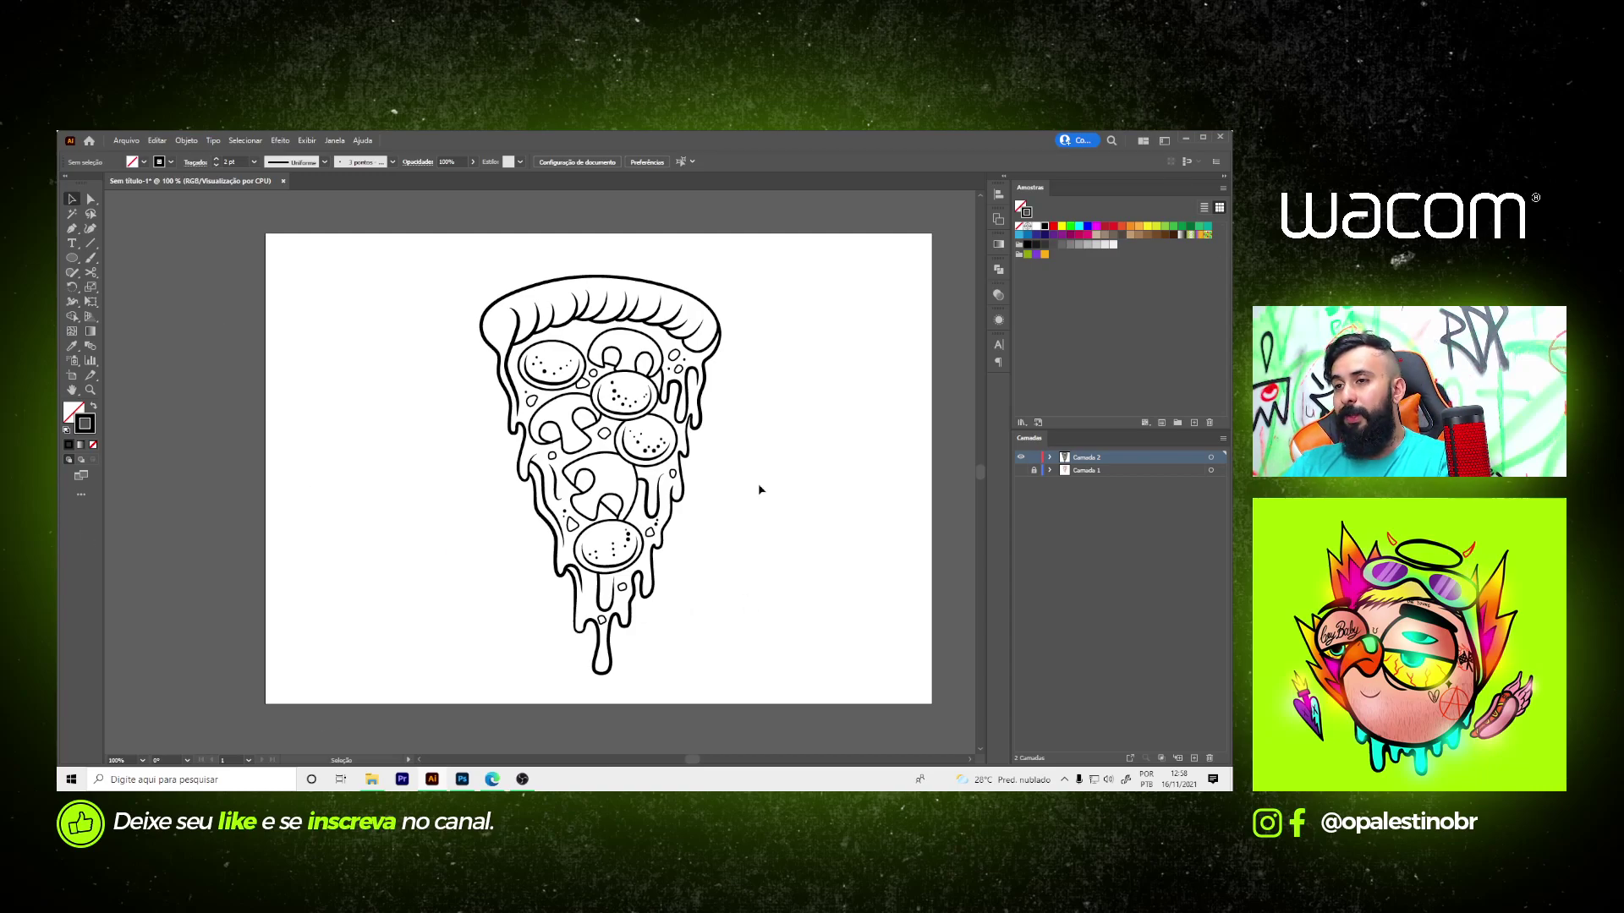
- Show Camada 1 again, toggling it to compare the photo with the line art
click(1020, 470)
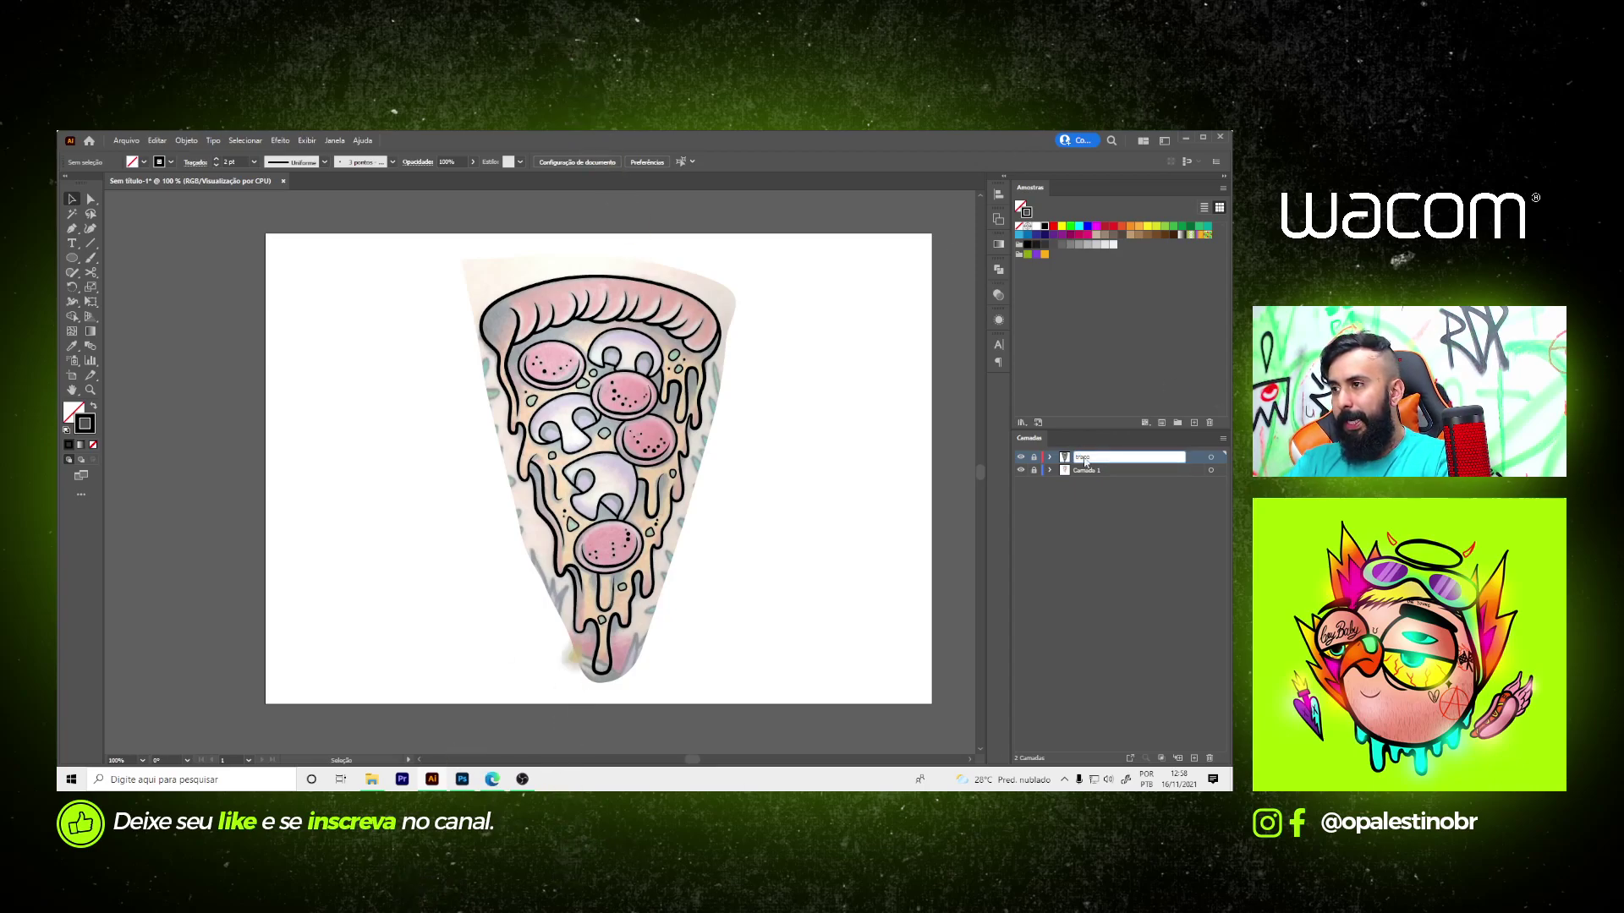
click(1021, 471)
click(1021, 470)
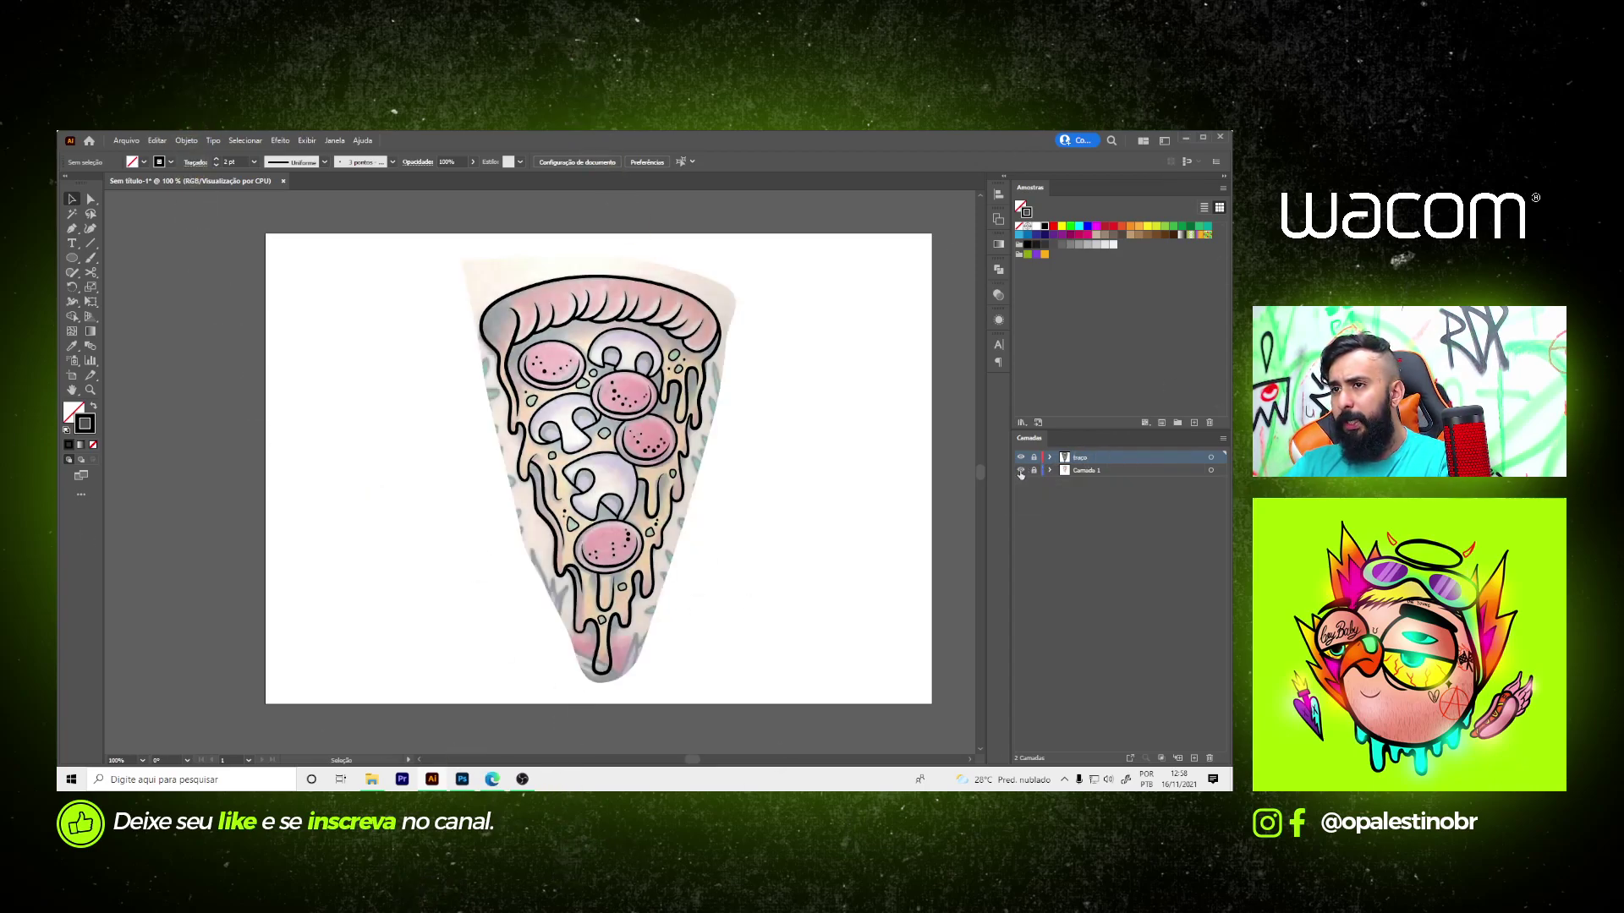
click(1021, 470)
click(1021, 470)
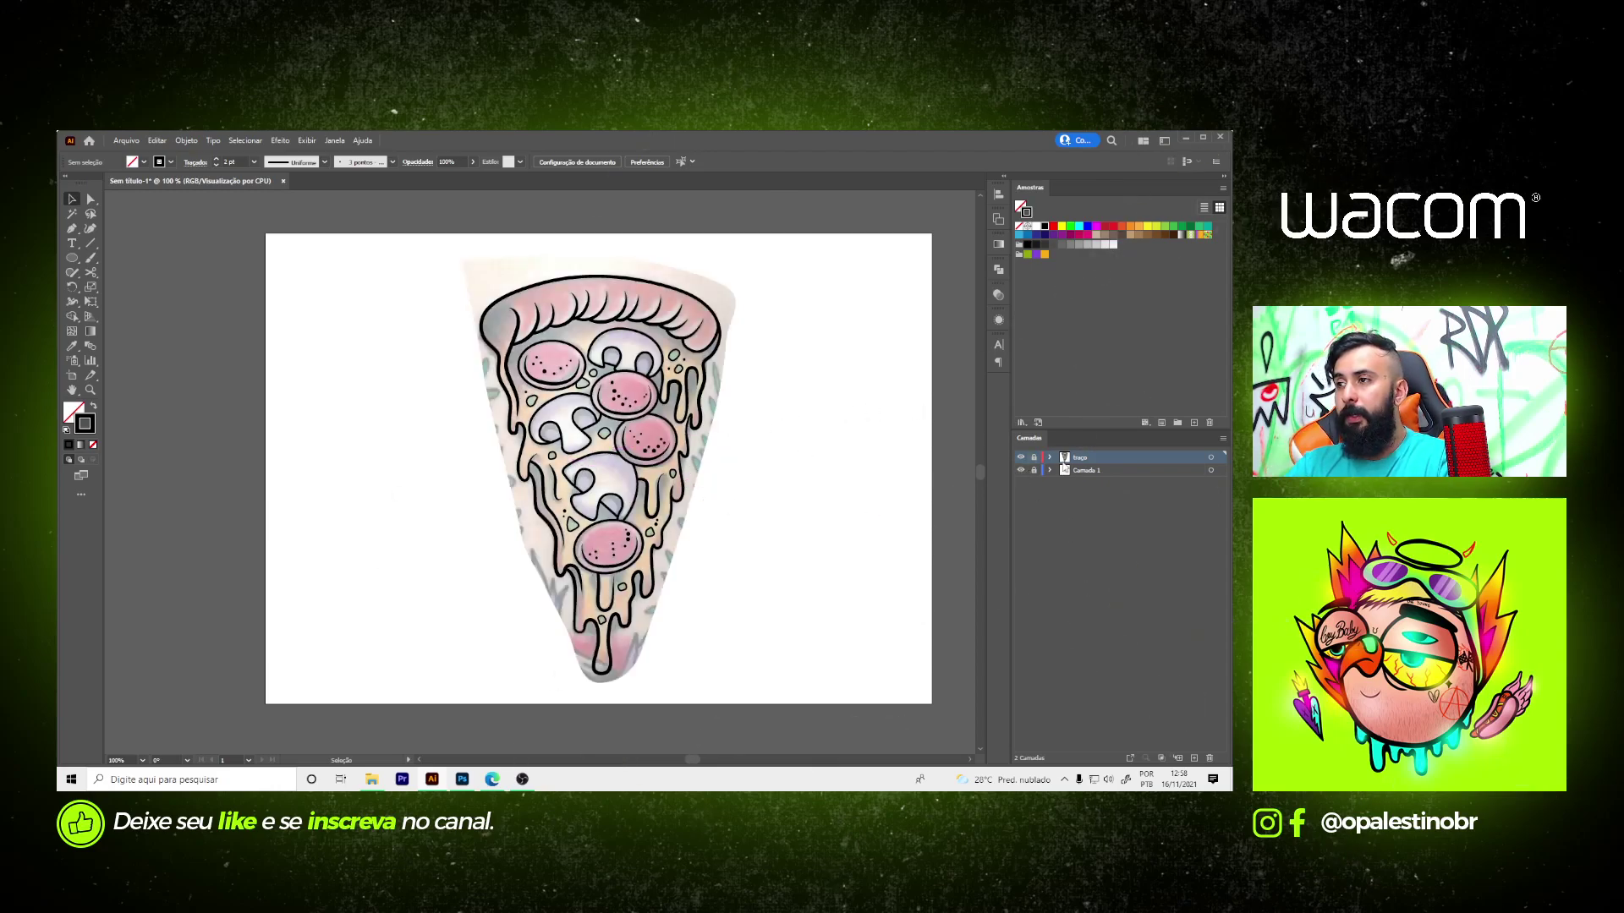
- Unlock Camada 1, select the pizza photo group and bring up its Opacity setting
click(1033, 470)
click(630, 458)
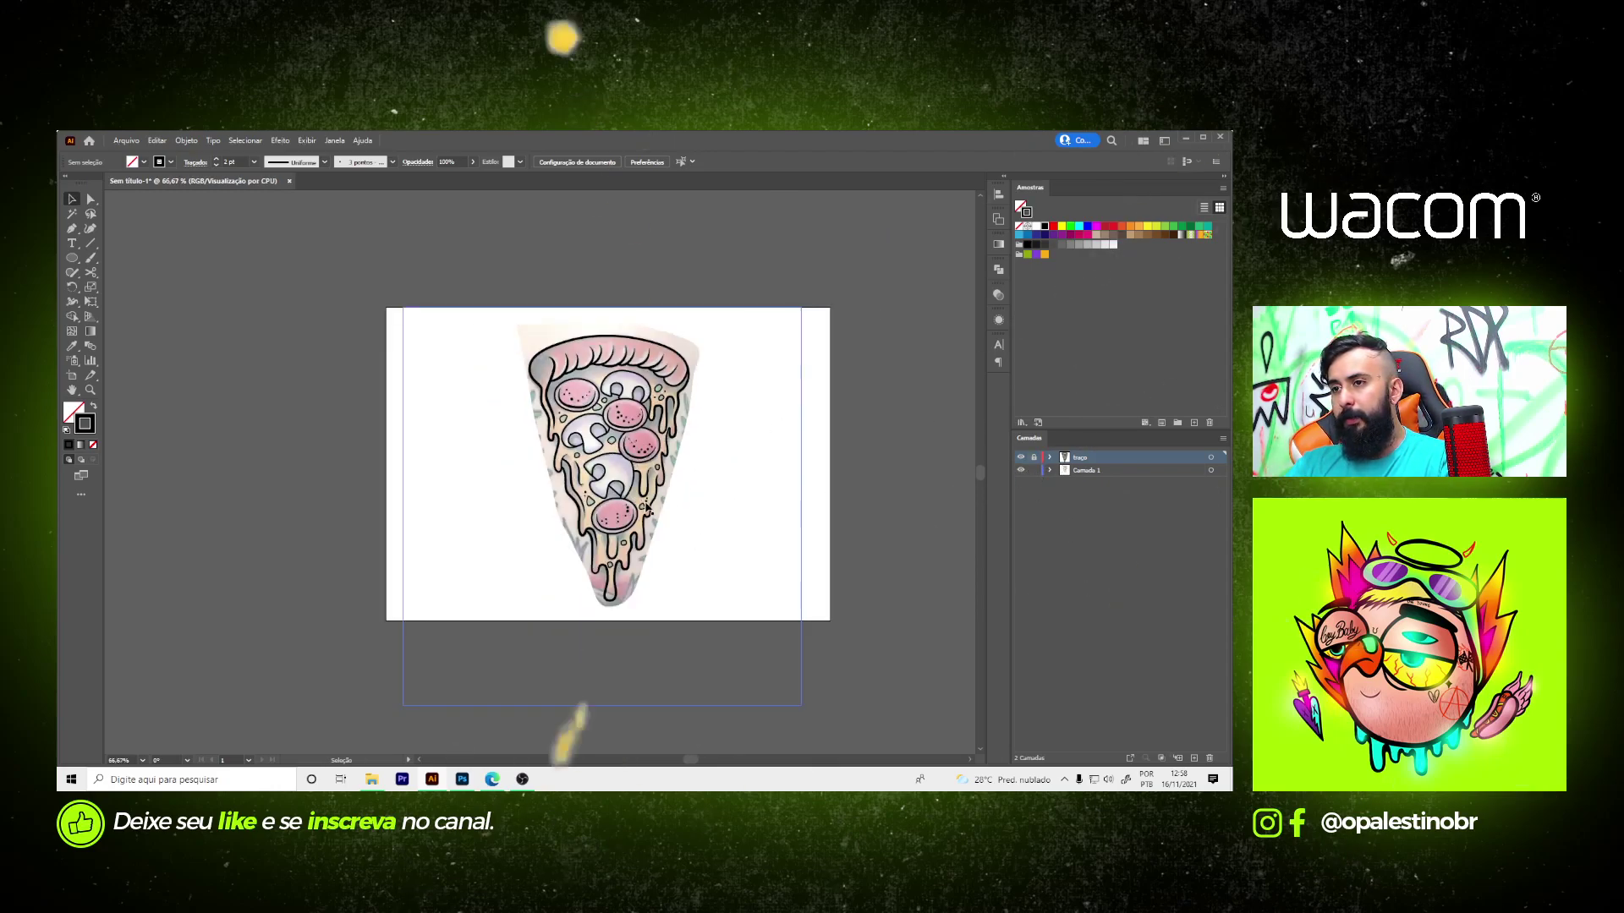
click(642, 505)
click(230, 162)
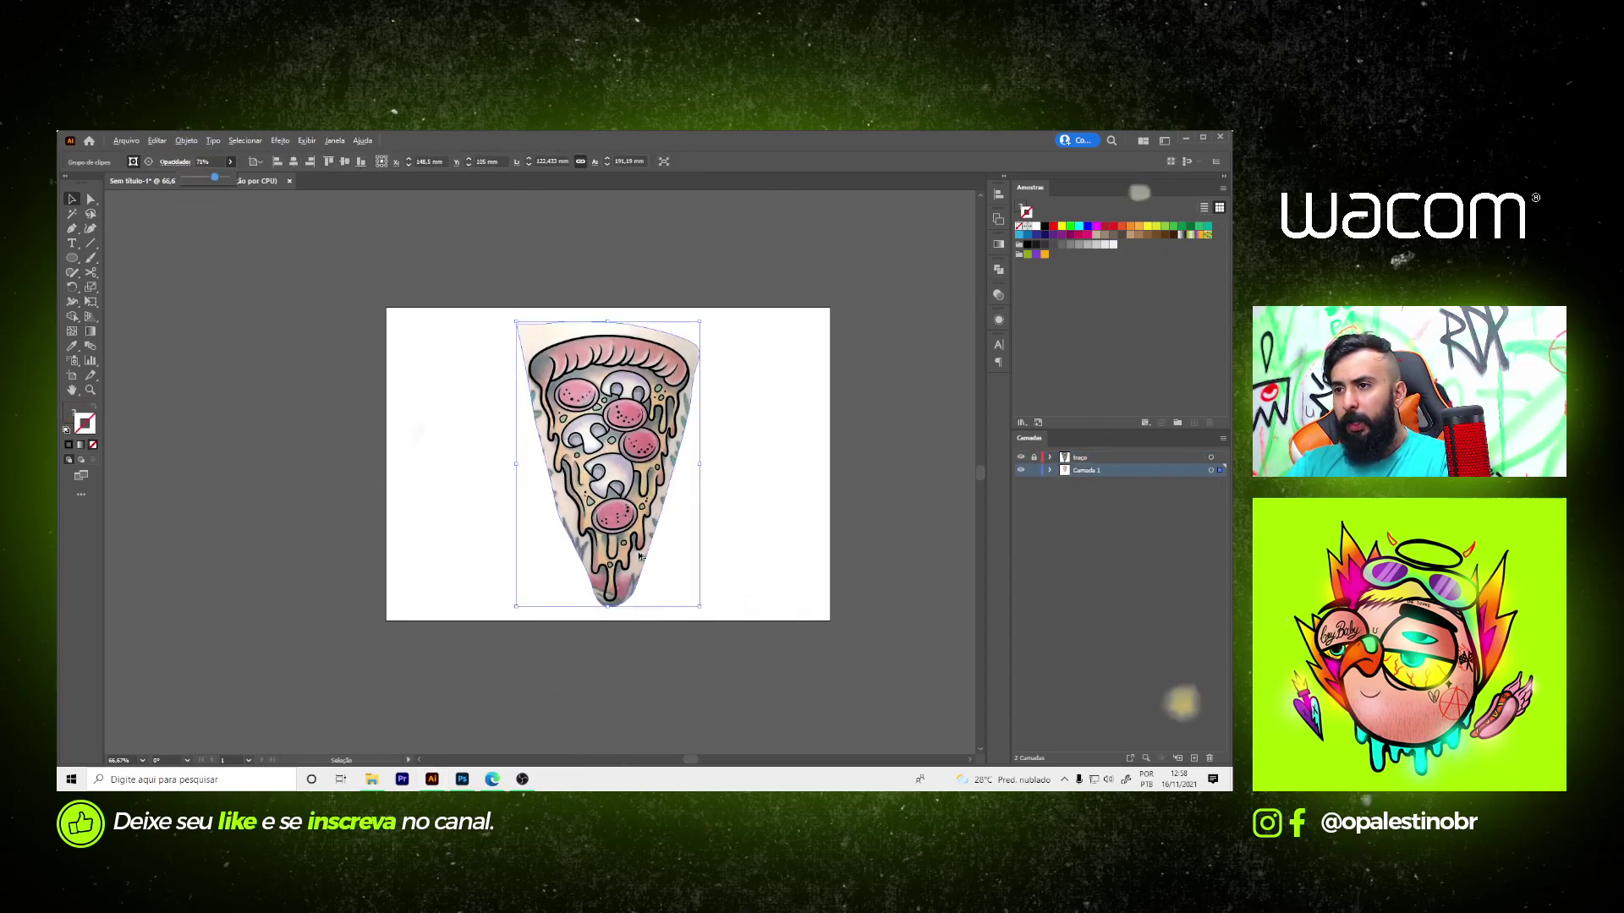
- Duplicate the pizza photo and place the copy to the right of the original
drag(636, 562, 787, 569)
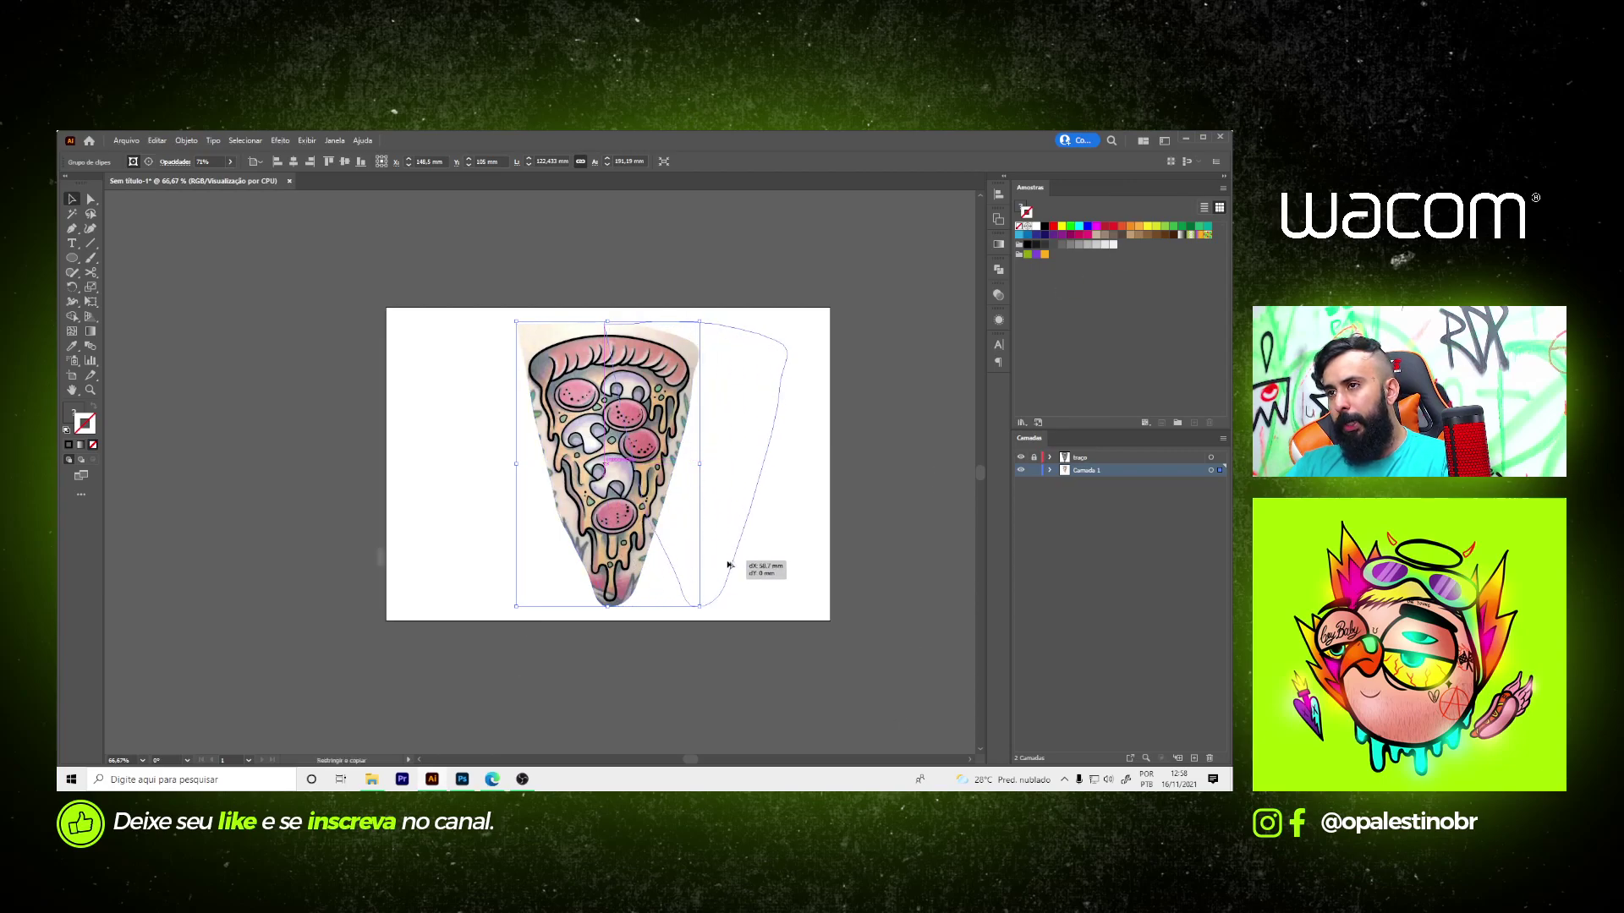
drag(786, 569, 798, 569)
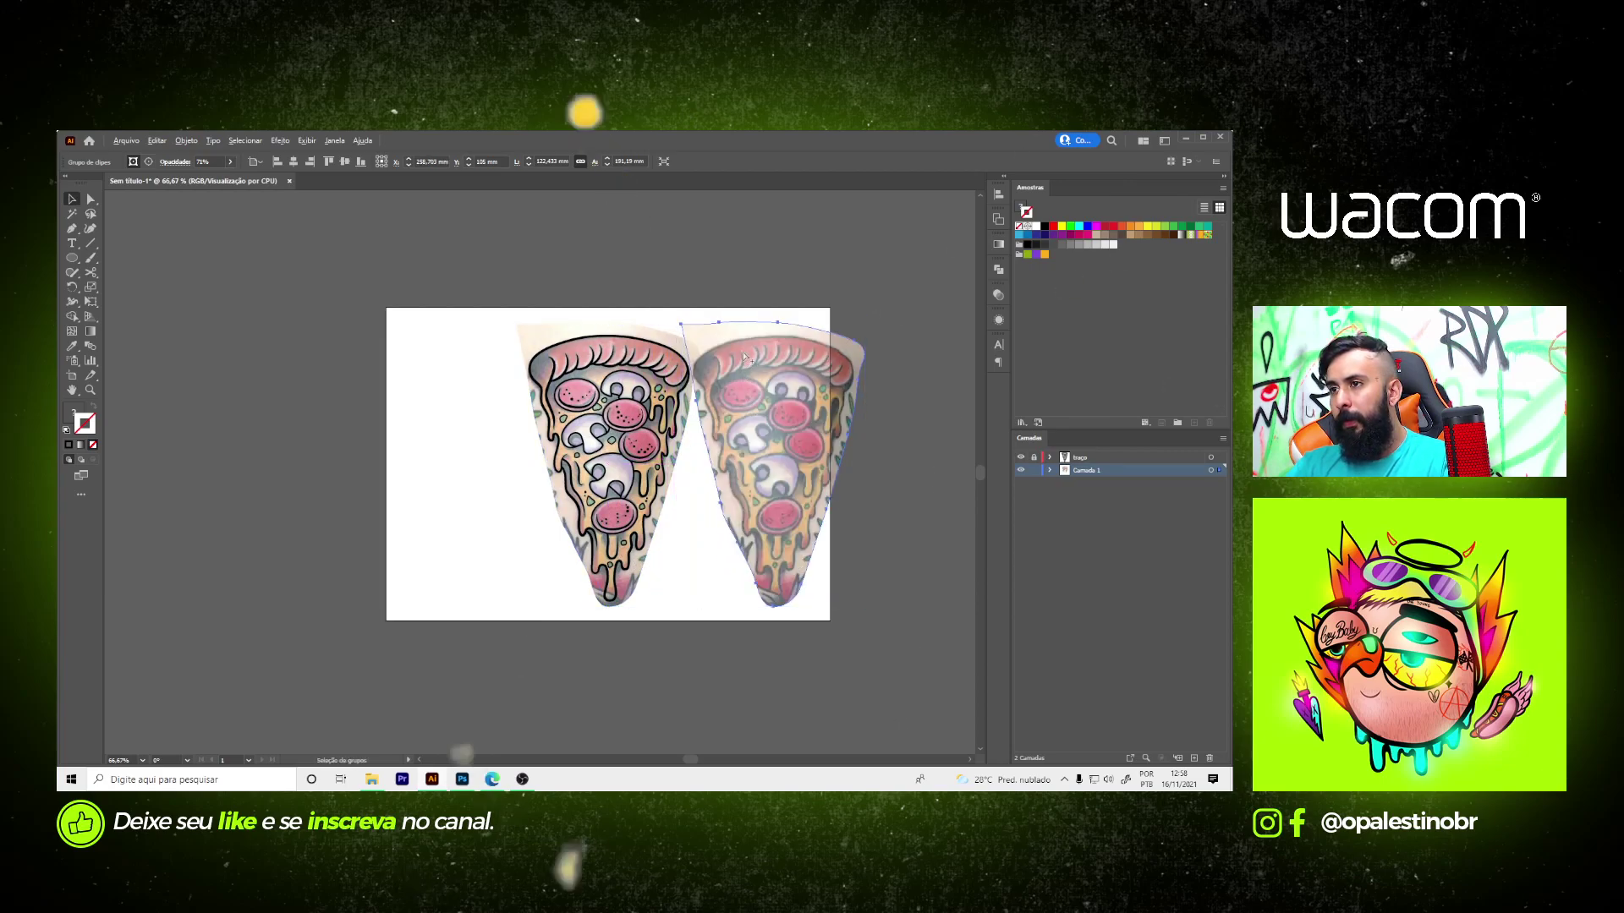
key(ctrl+plus)
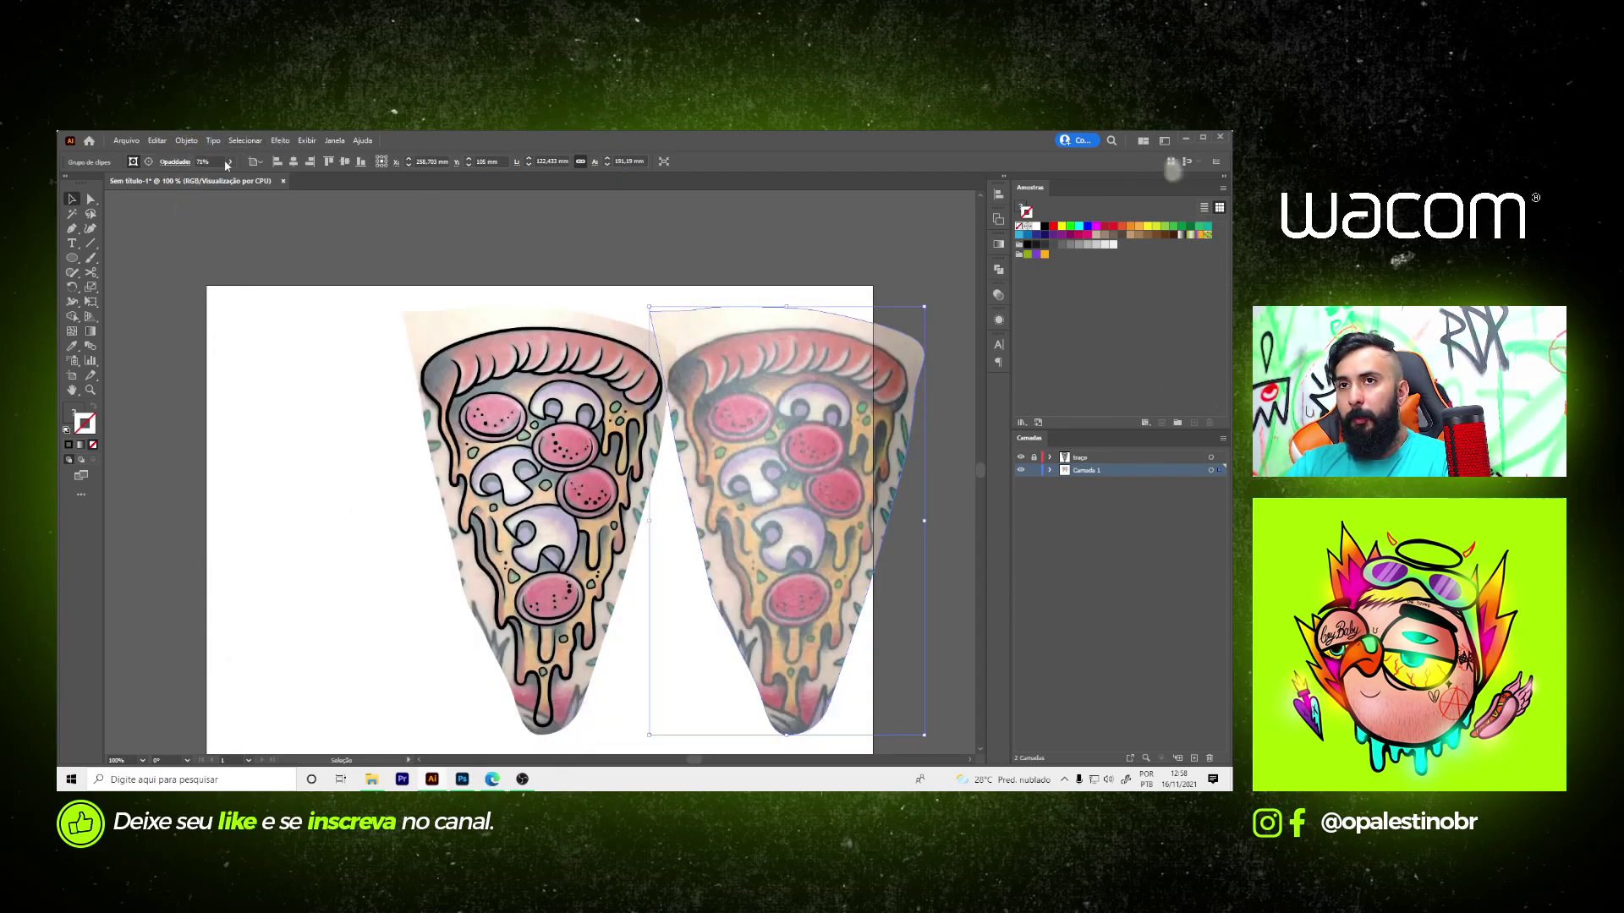
- Set the copy's opacity to 100% and relock Camada 1
click(230, 162)
drag(214, 178, 1035, 481)
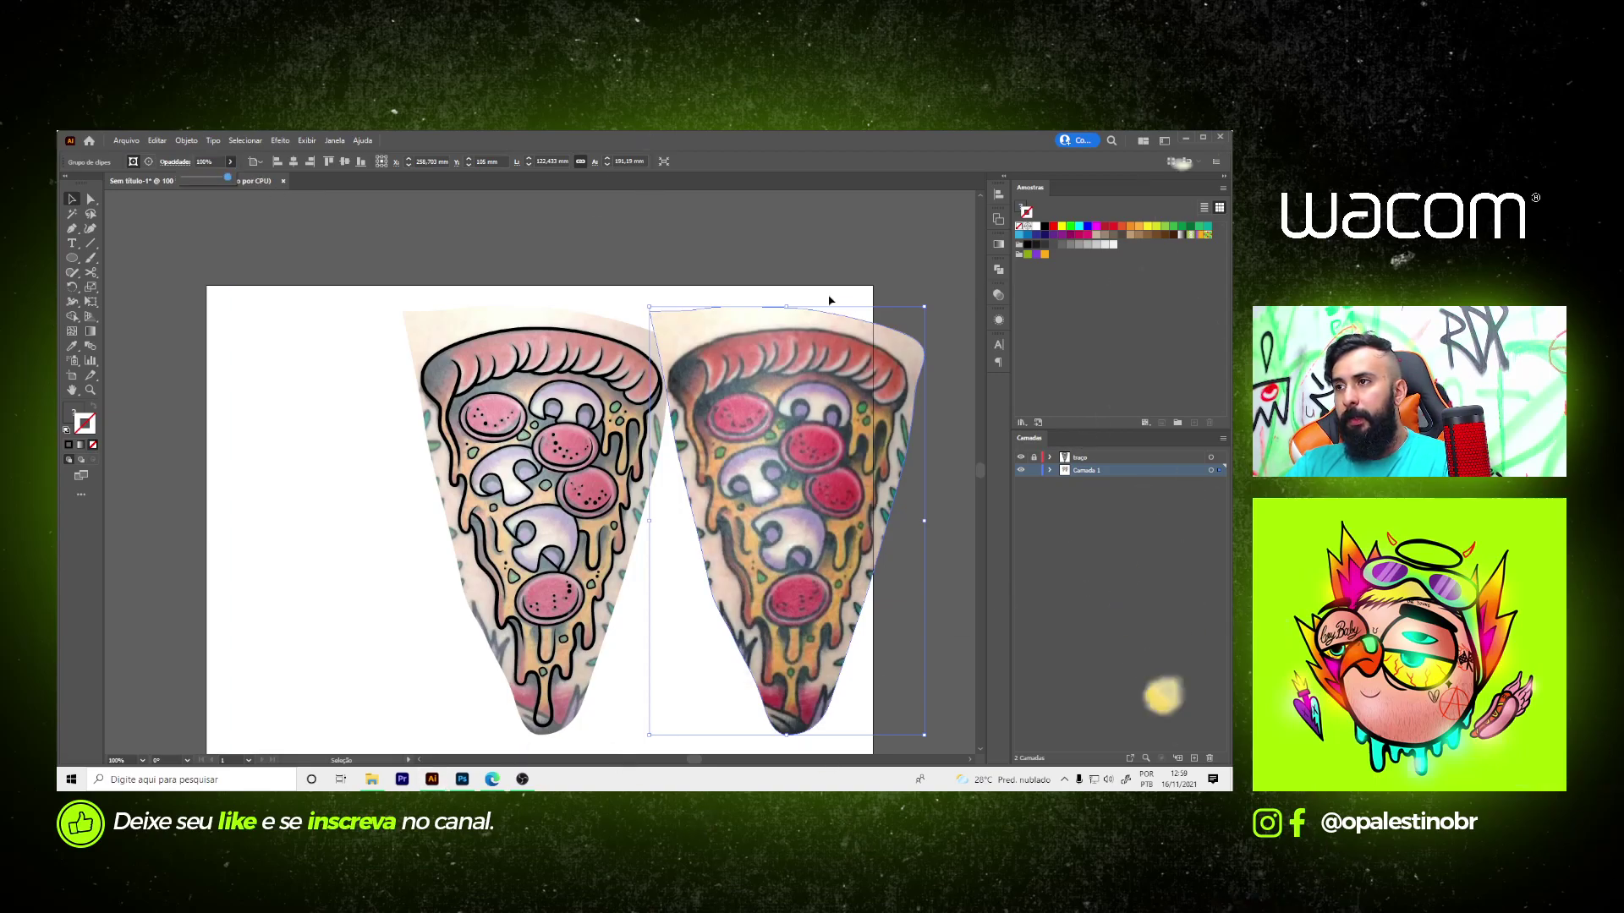
click(1033, 471)
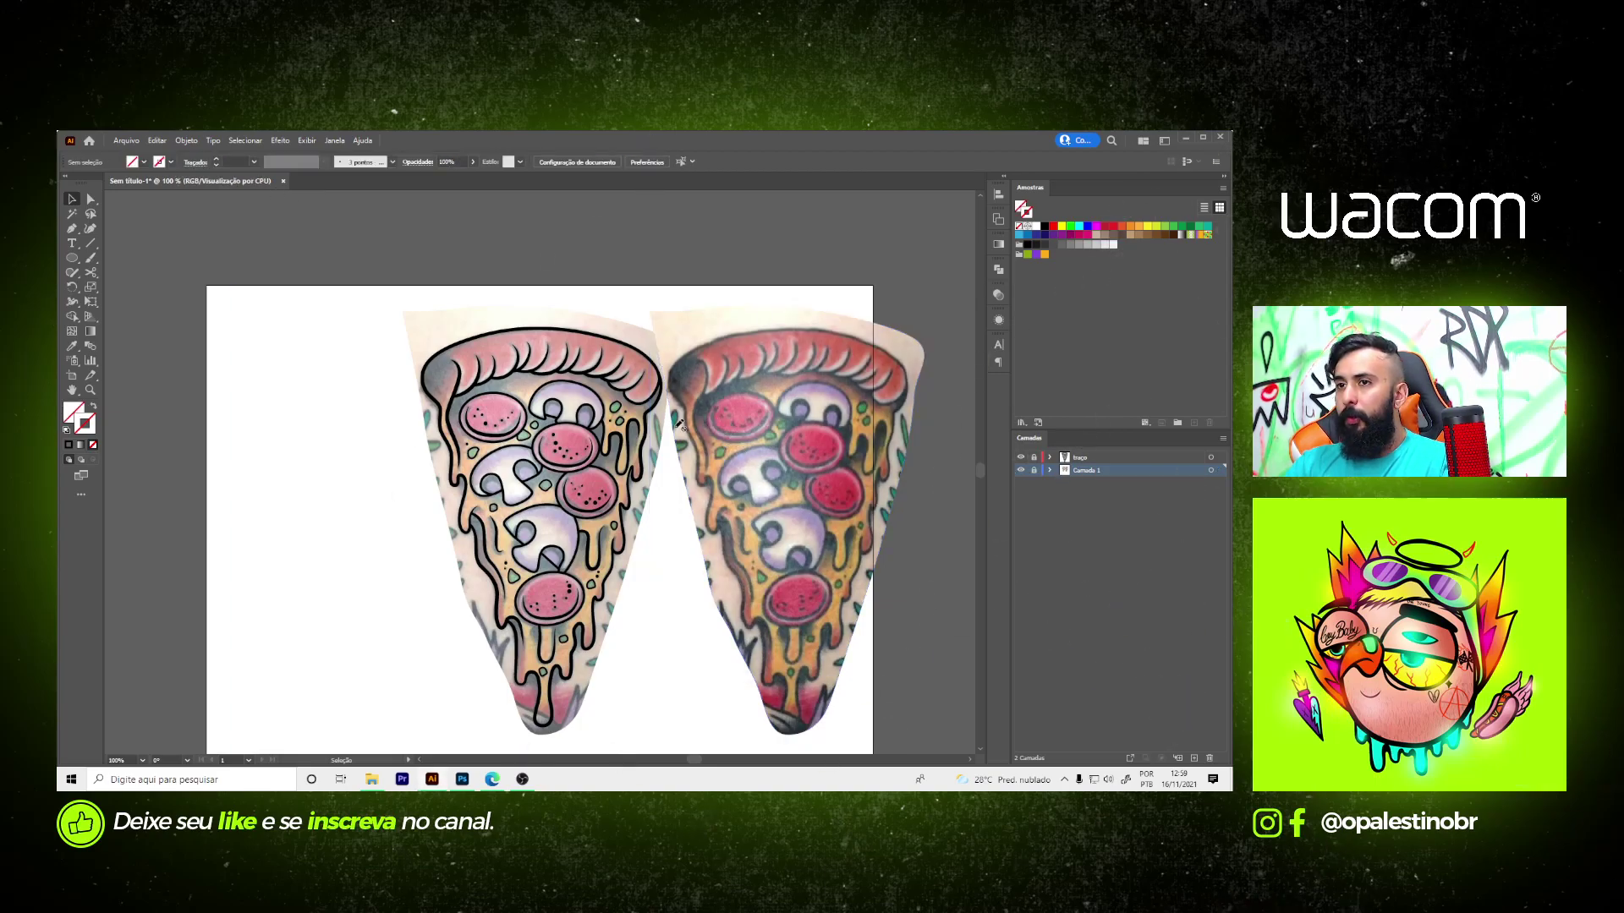
scroll(592, 465, down, 1)
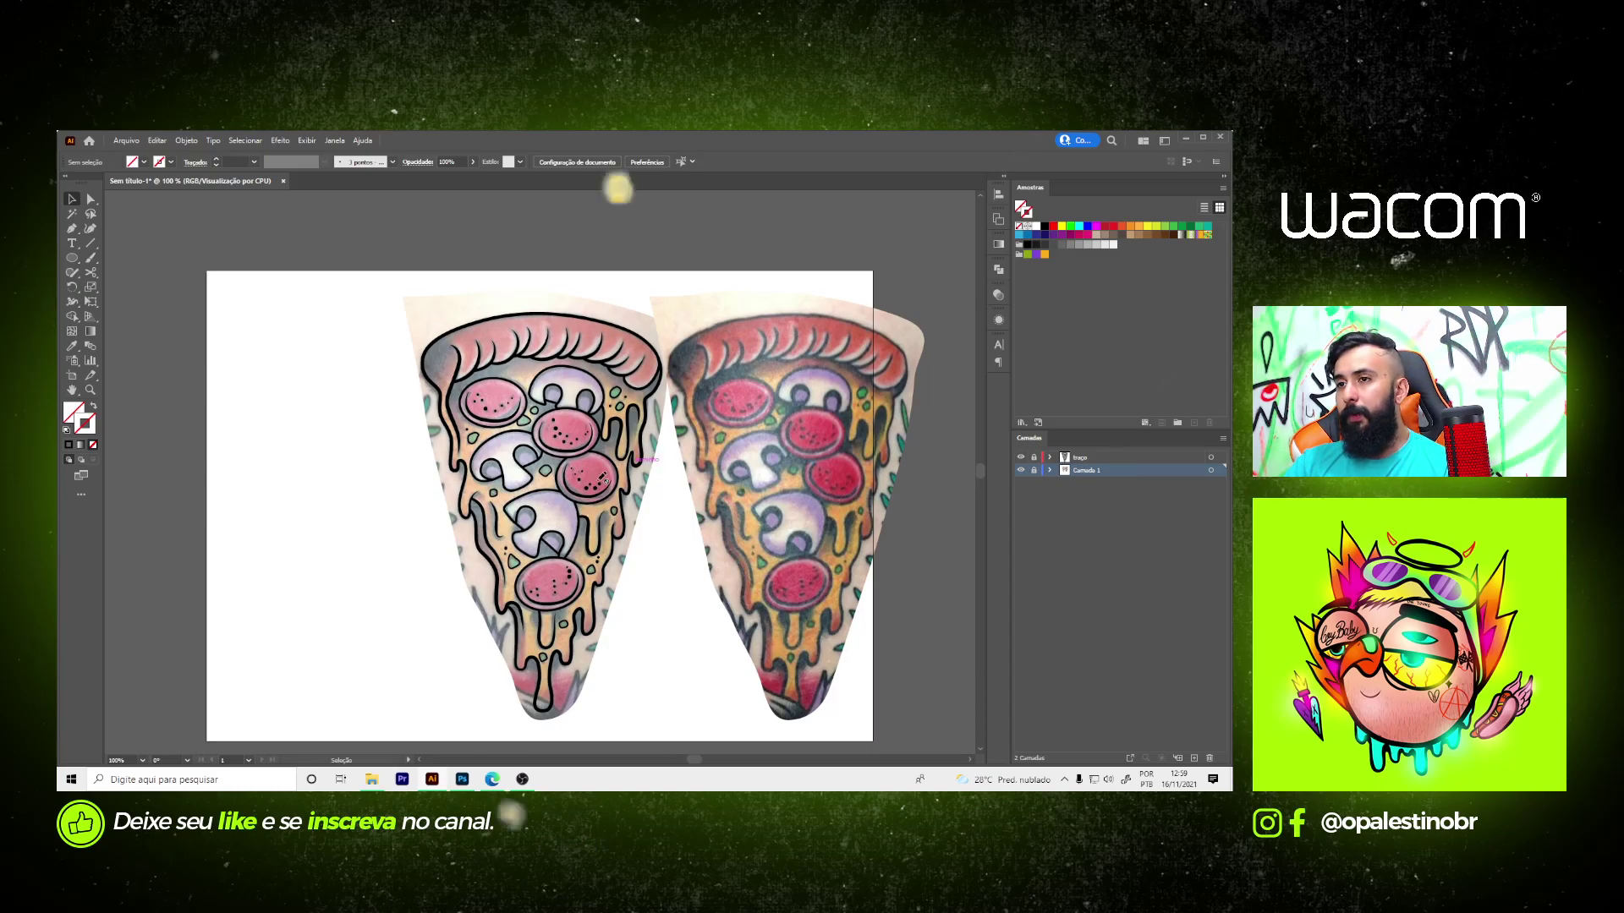
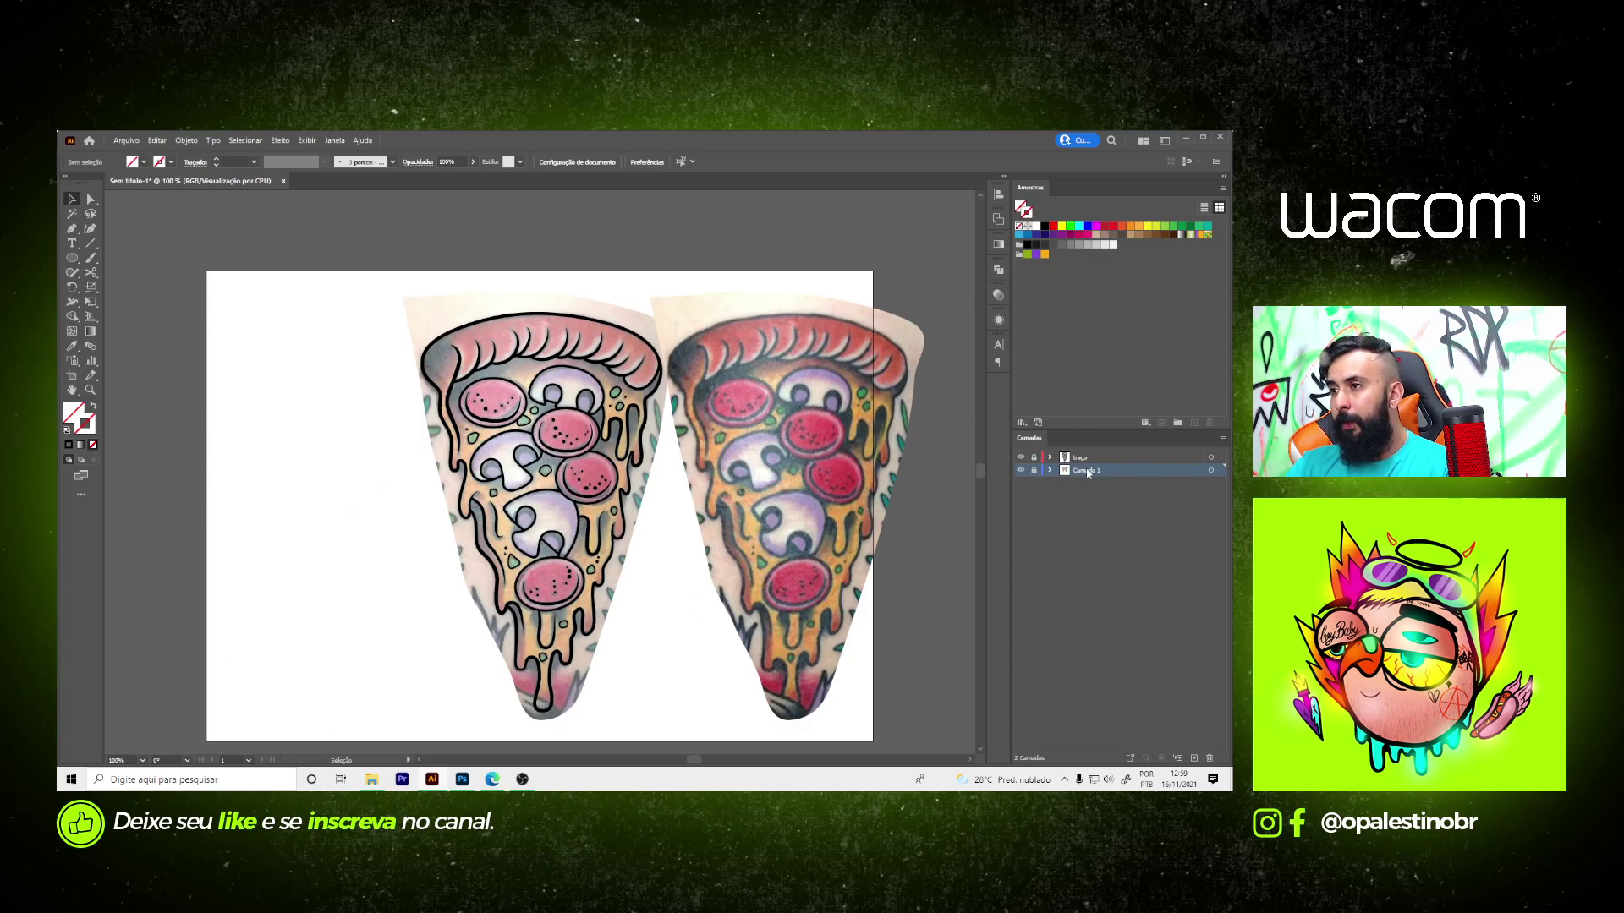
- Add a new layer, Camada 3, and pick the Pencil tool for freehand drawing
key(ctrl+l)
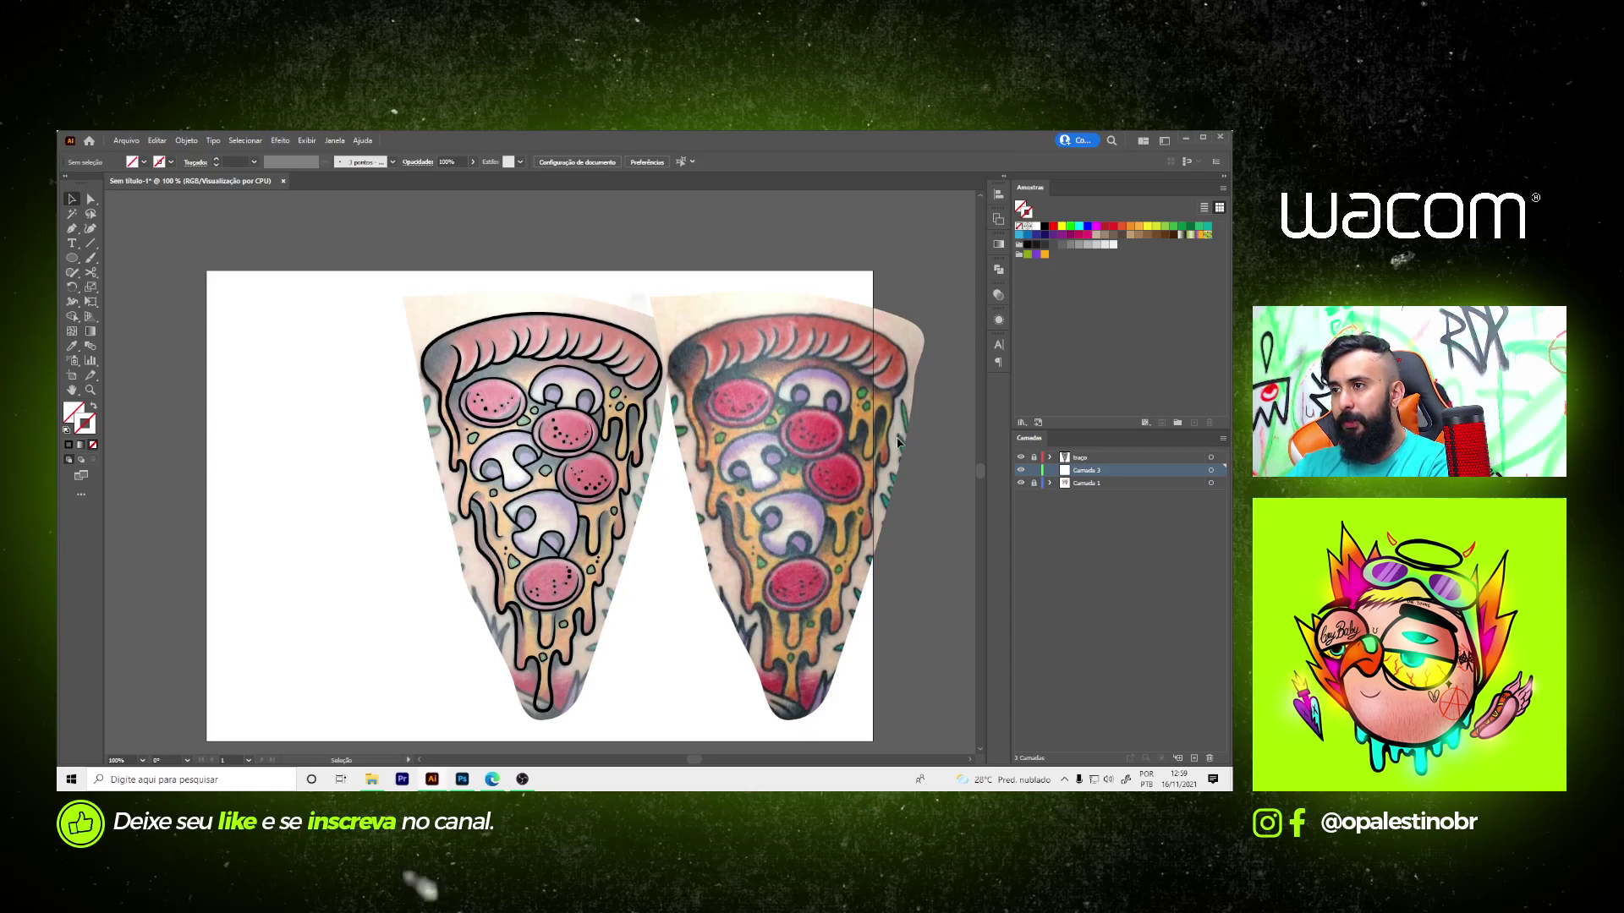
key(p)
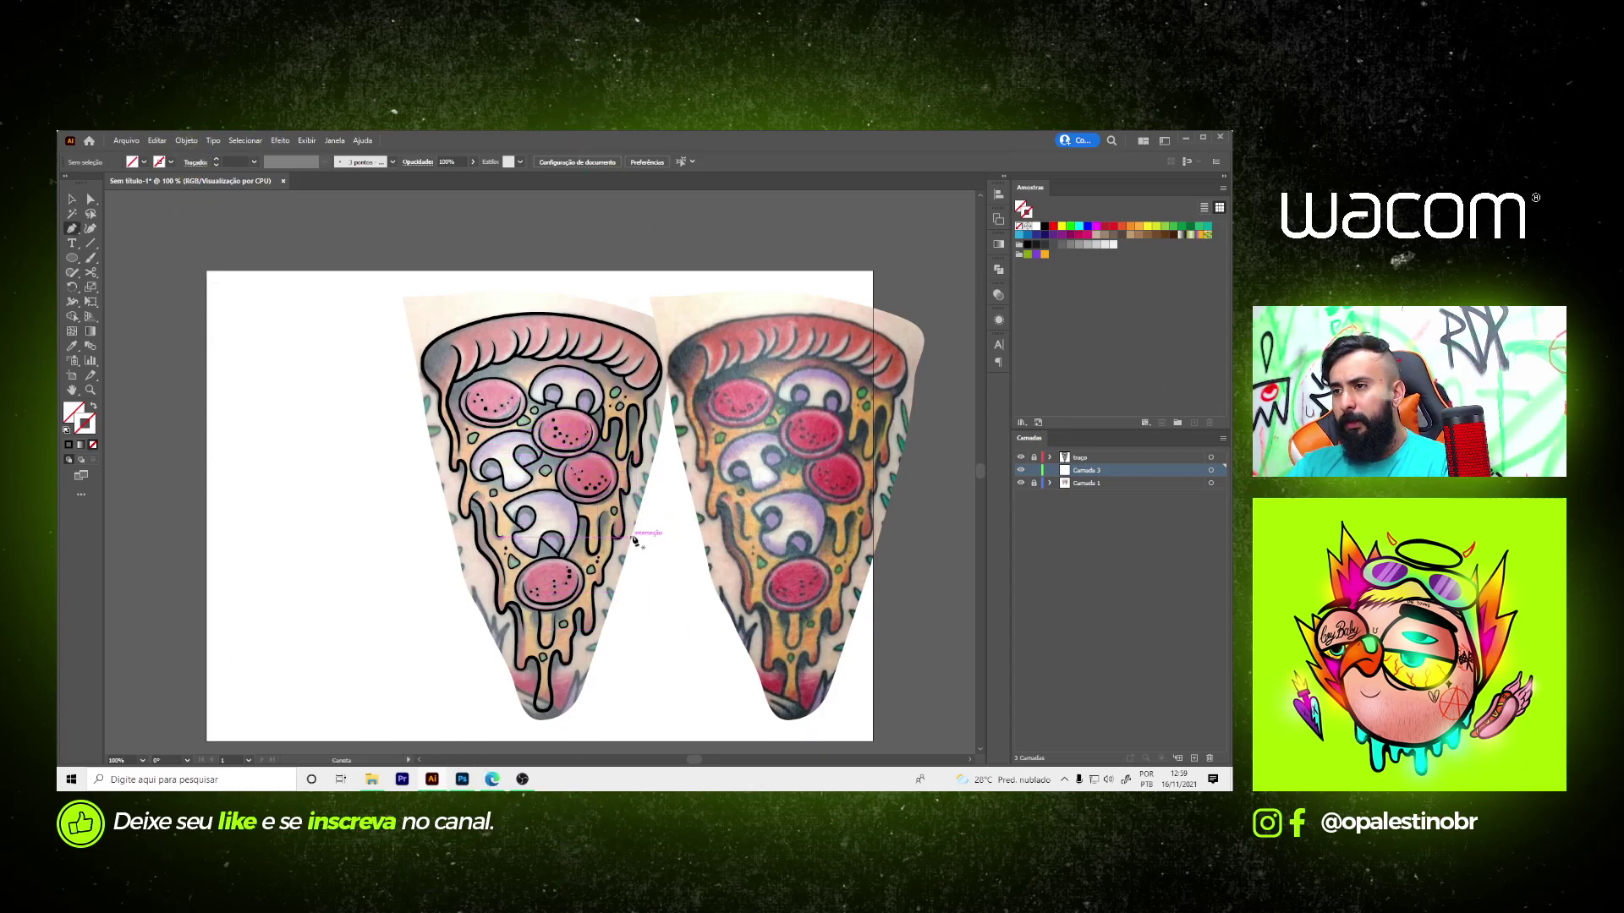
scroll(451, 358, up, 2)
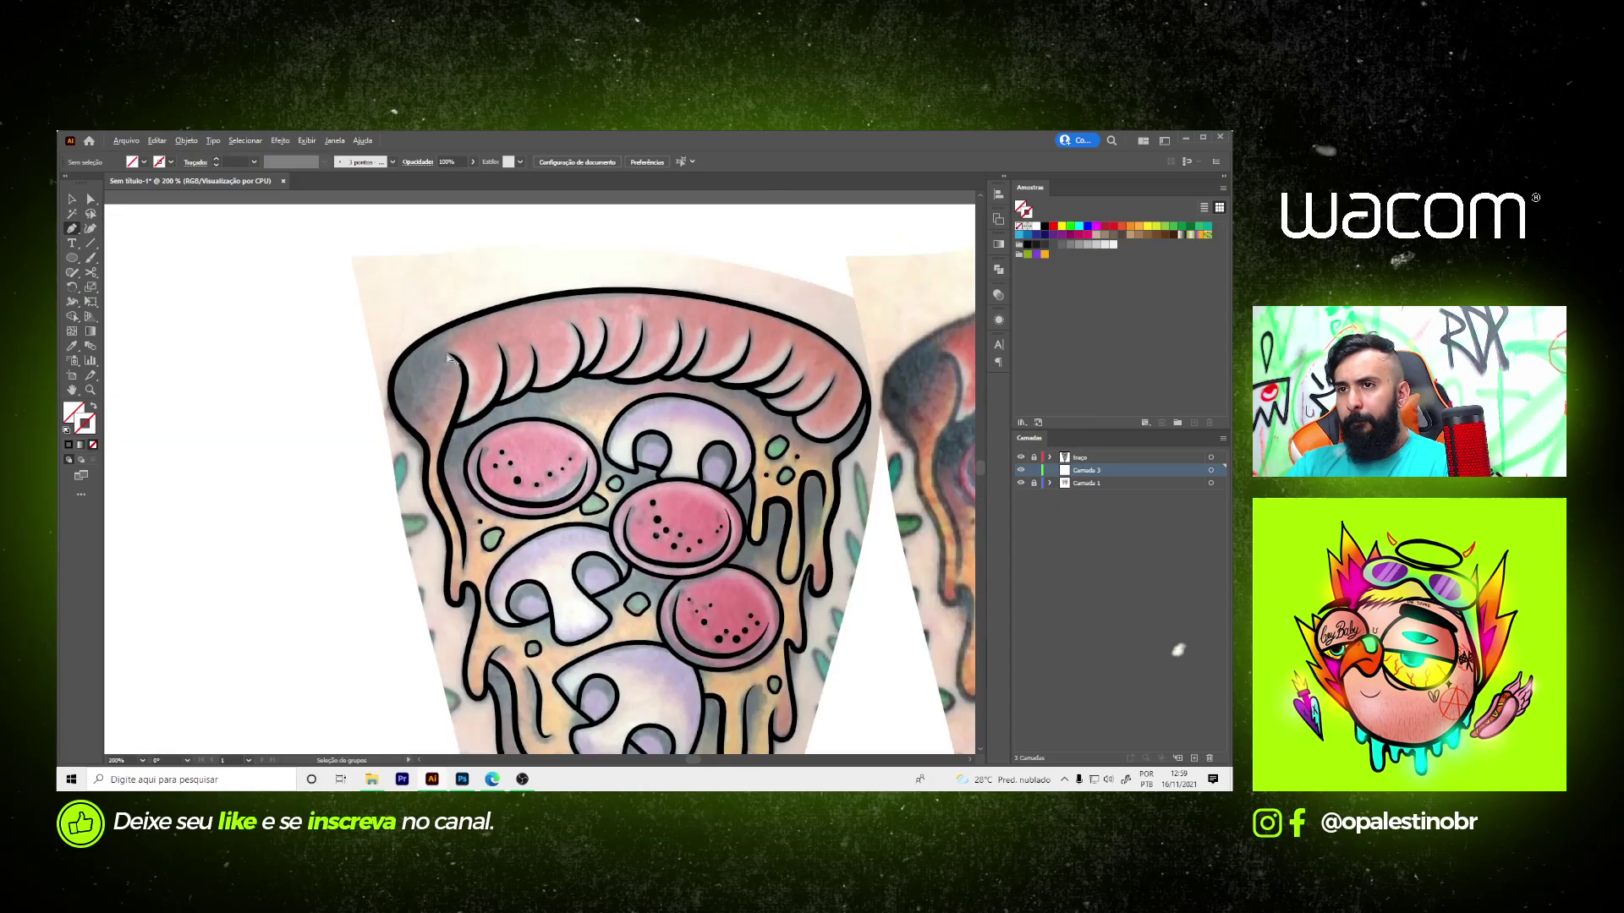
scroll(451, 357, up, 2)
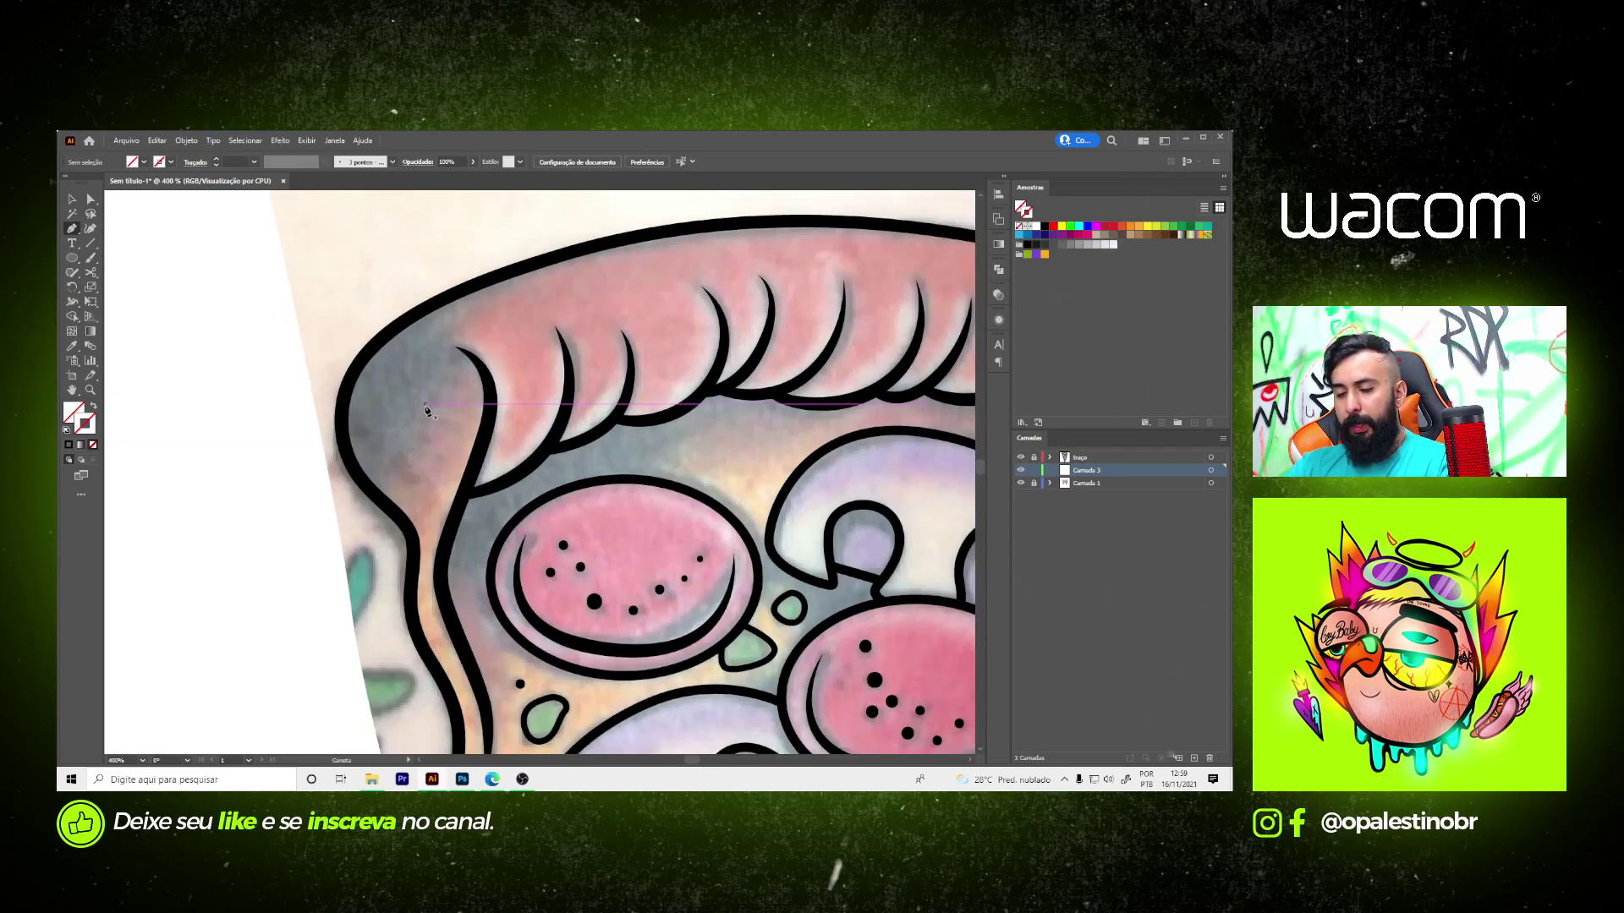
click(72, 272)
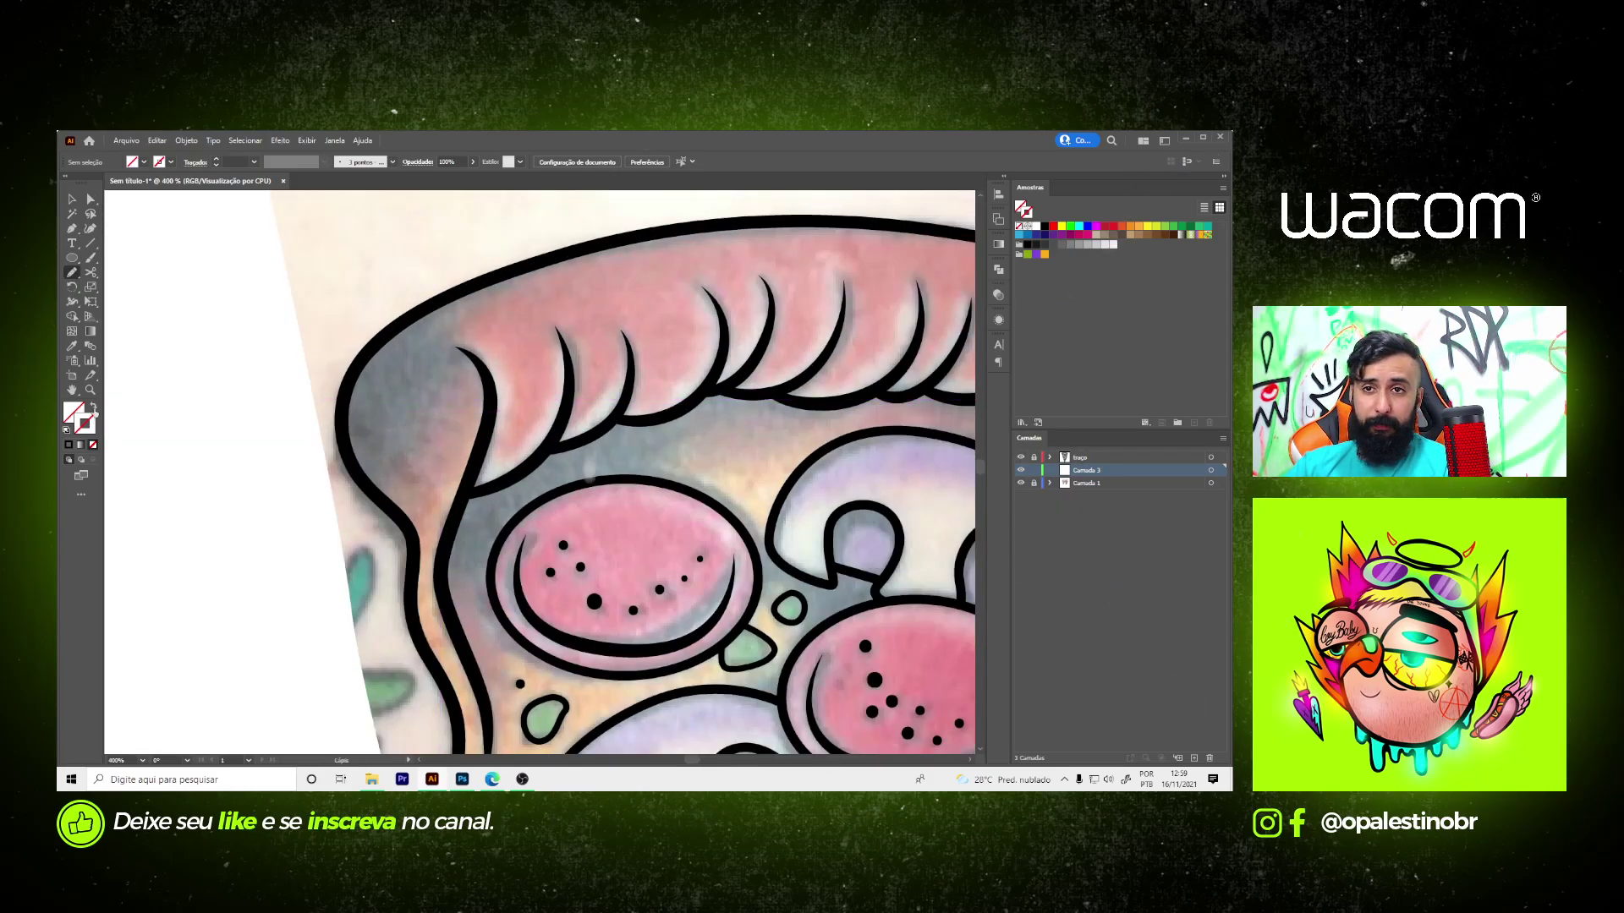
- Reset the default colours and swap them so the fill is solid black
key(d)
key(s)
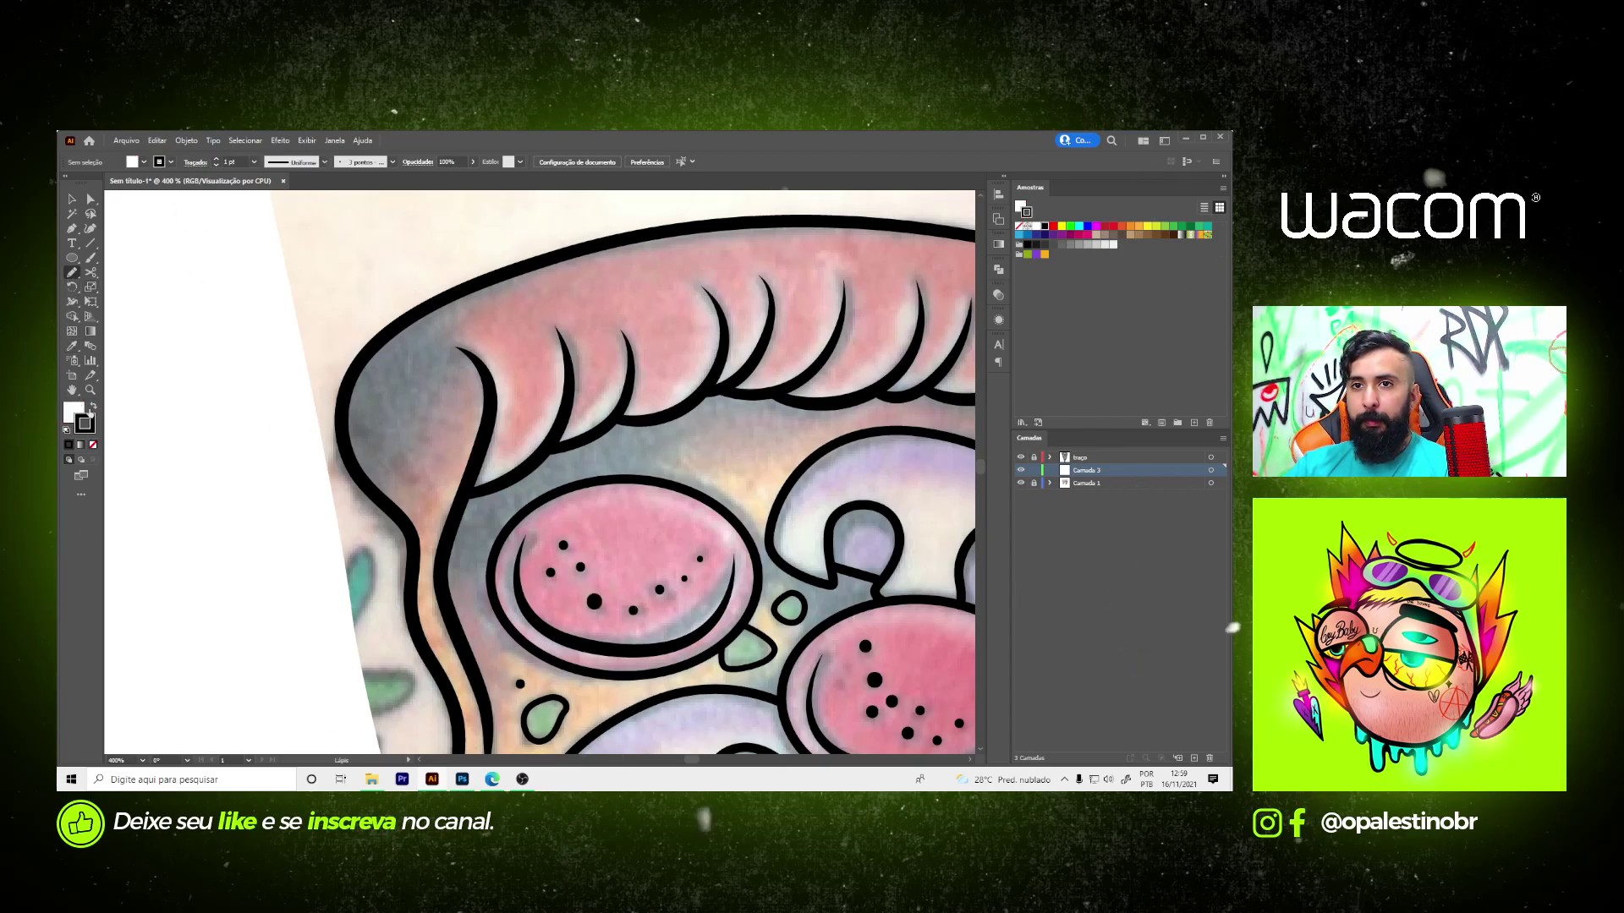
key(shift+x)
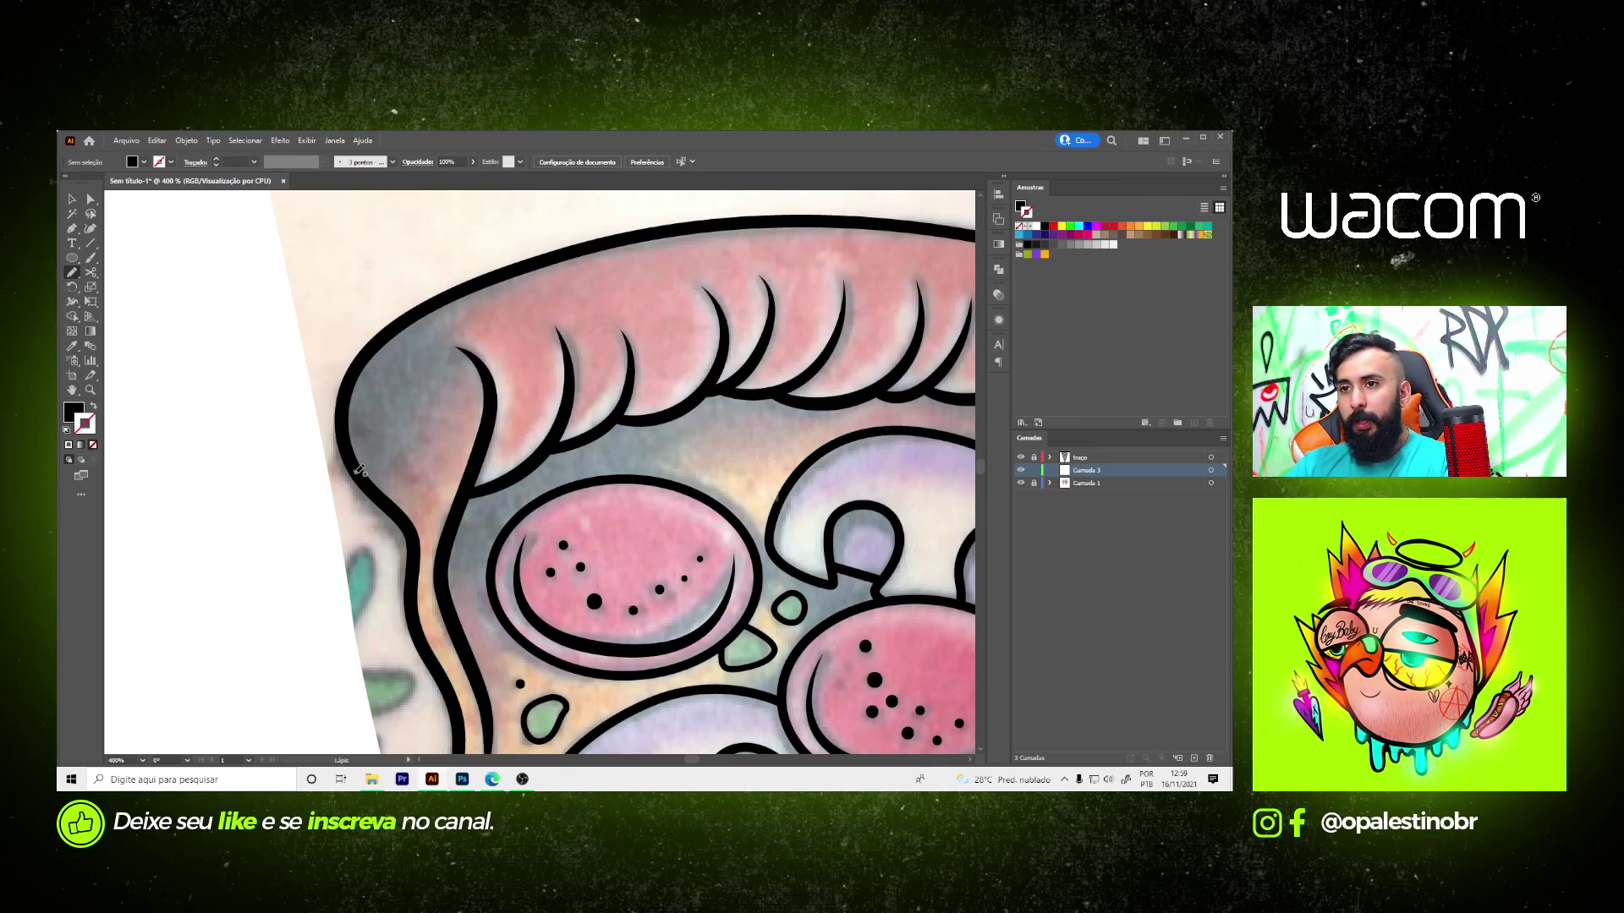
- Draw a closed black freehand shape filling the crust's top-left corner
drag(359, 470, 421, 466)
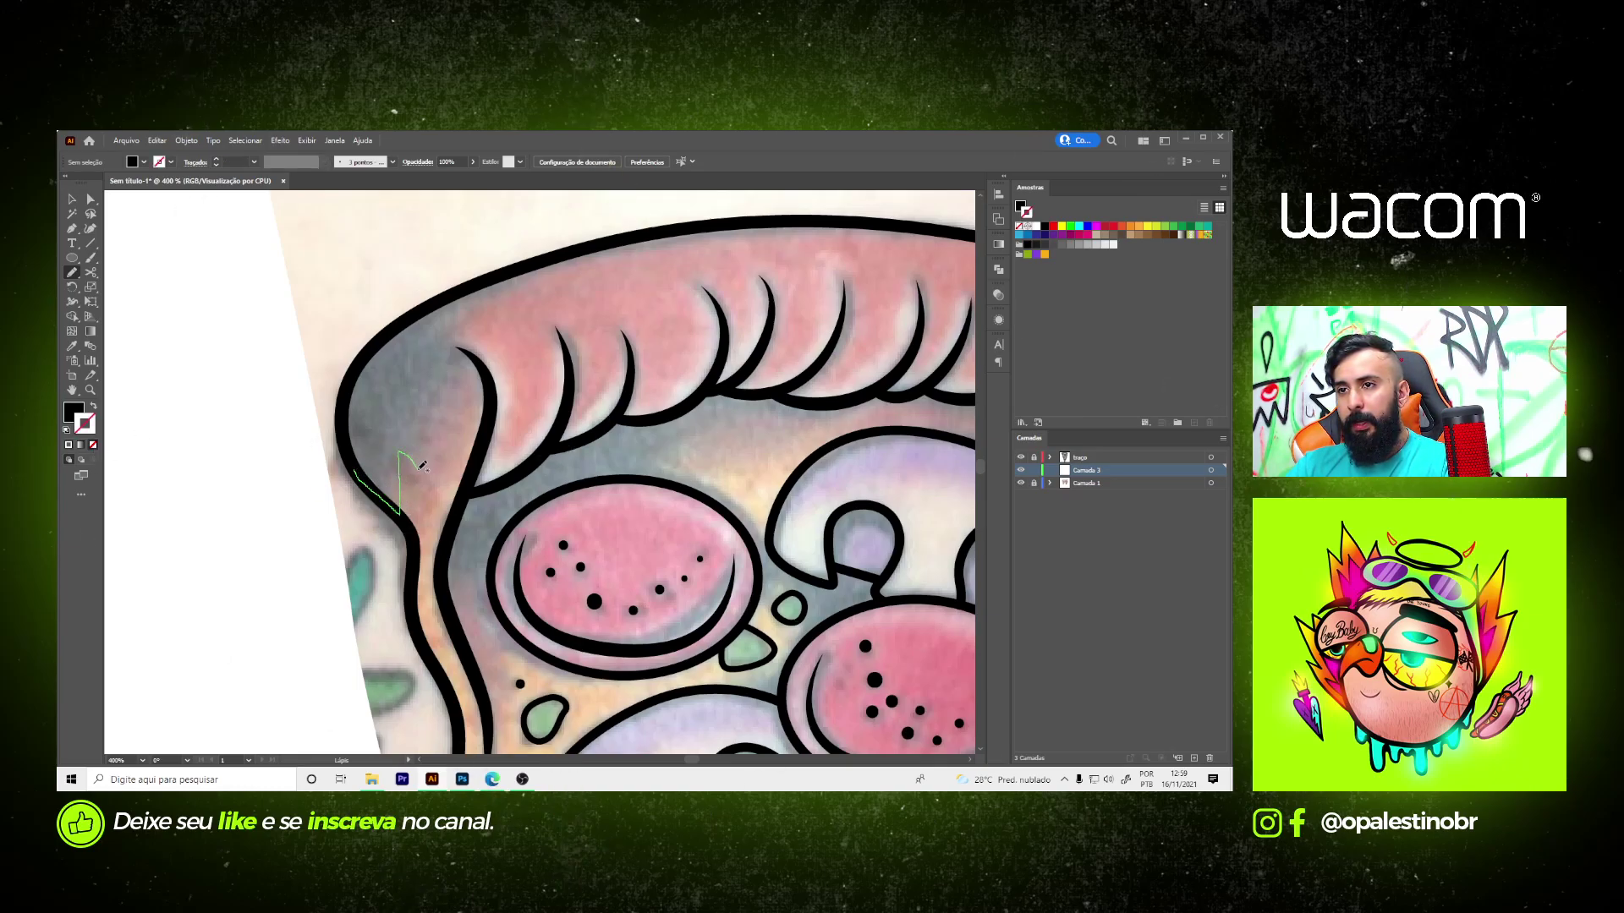
mouse_move(448, 380)
mouse_down()
mouse_move(474, 353)
mouse_move(430, 340)
mouse_up()
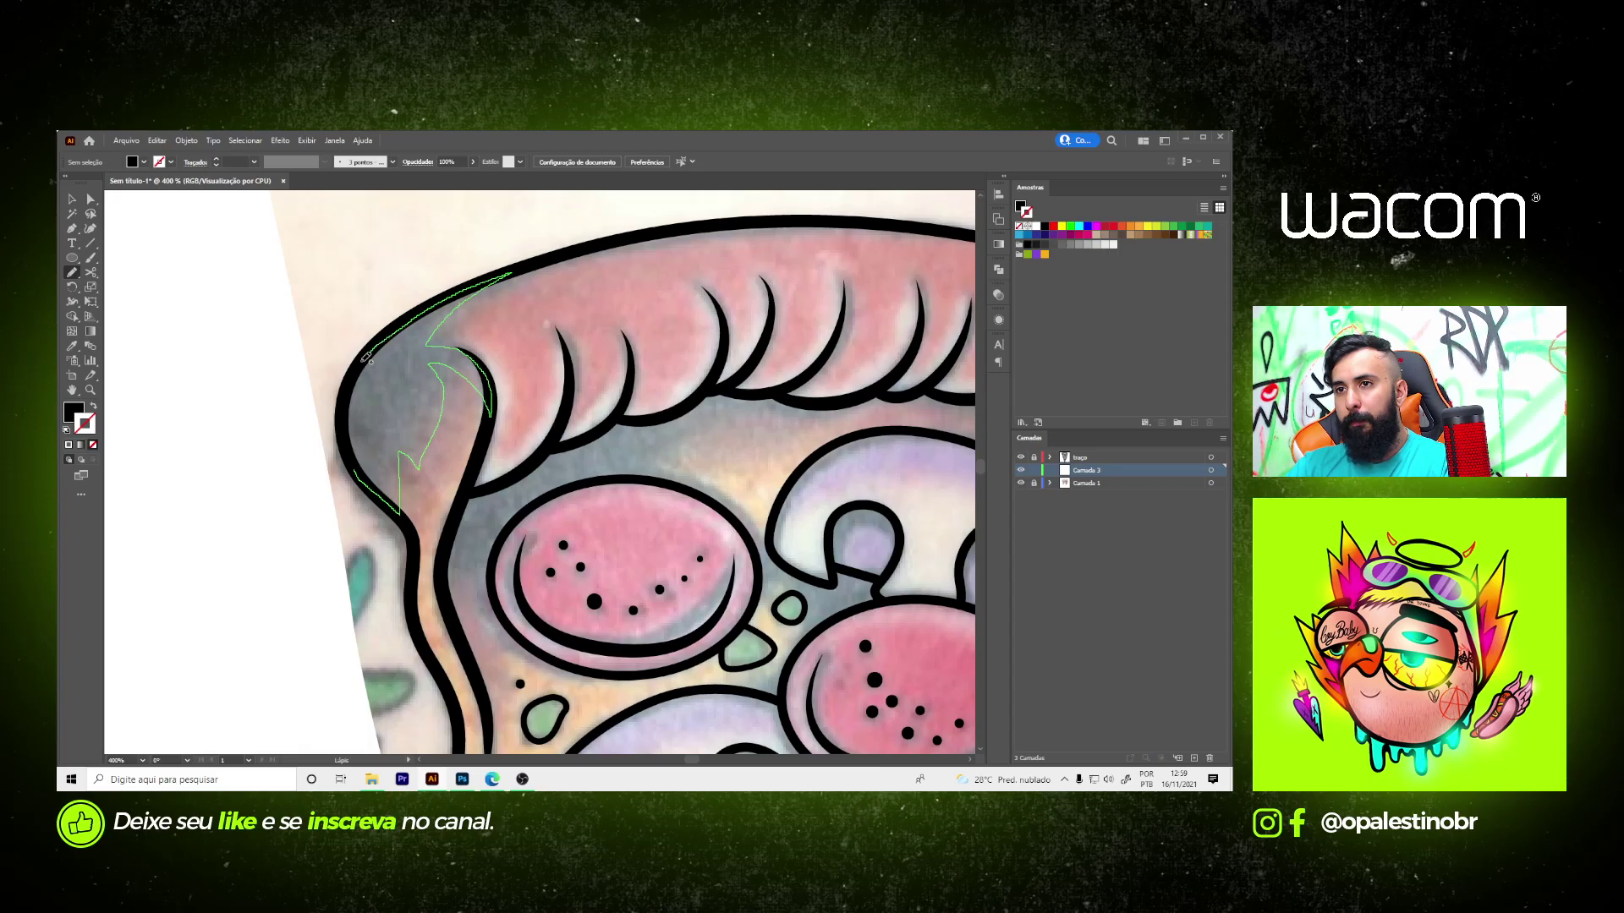
drag(366, 357, 346, 464)
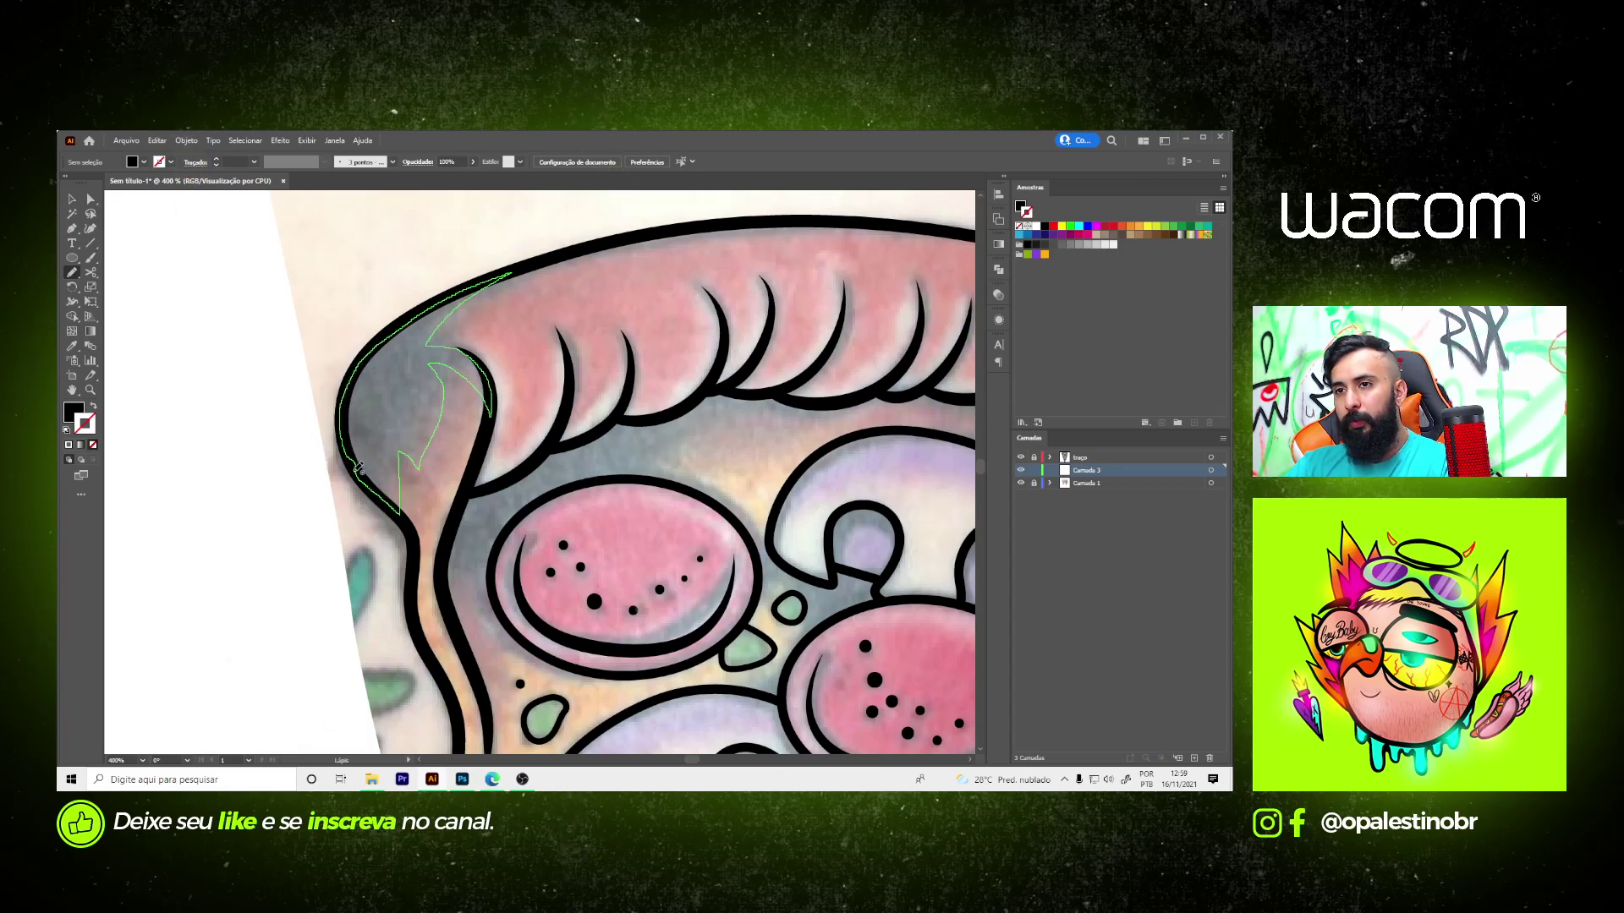
scroll(357, 468, down, 4)
scroll(382, 358, up, 8)
- Drag two anchors of the corner shape with Direct Selection to smooth its curve
key(a)
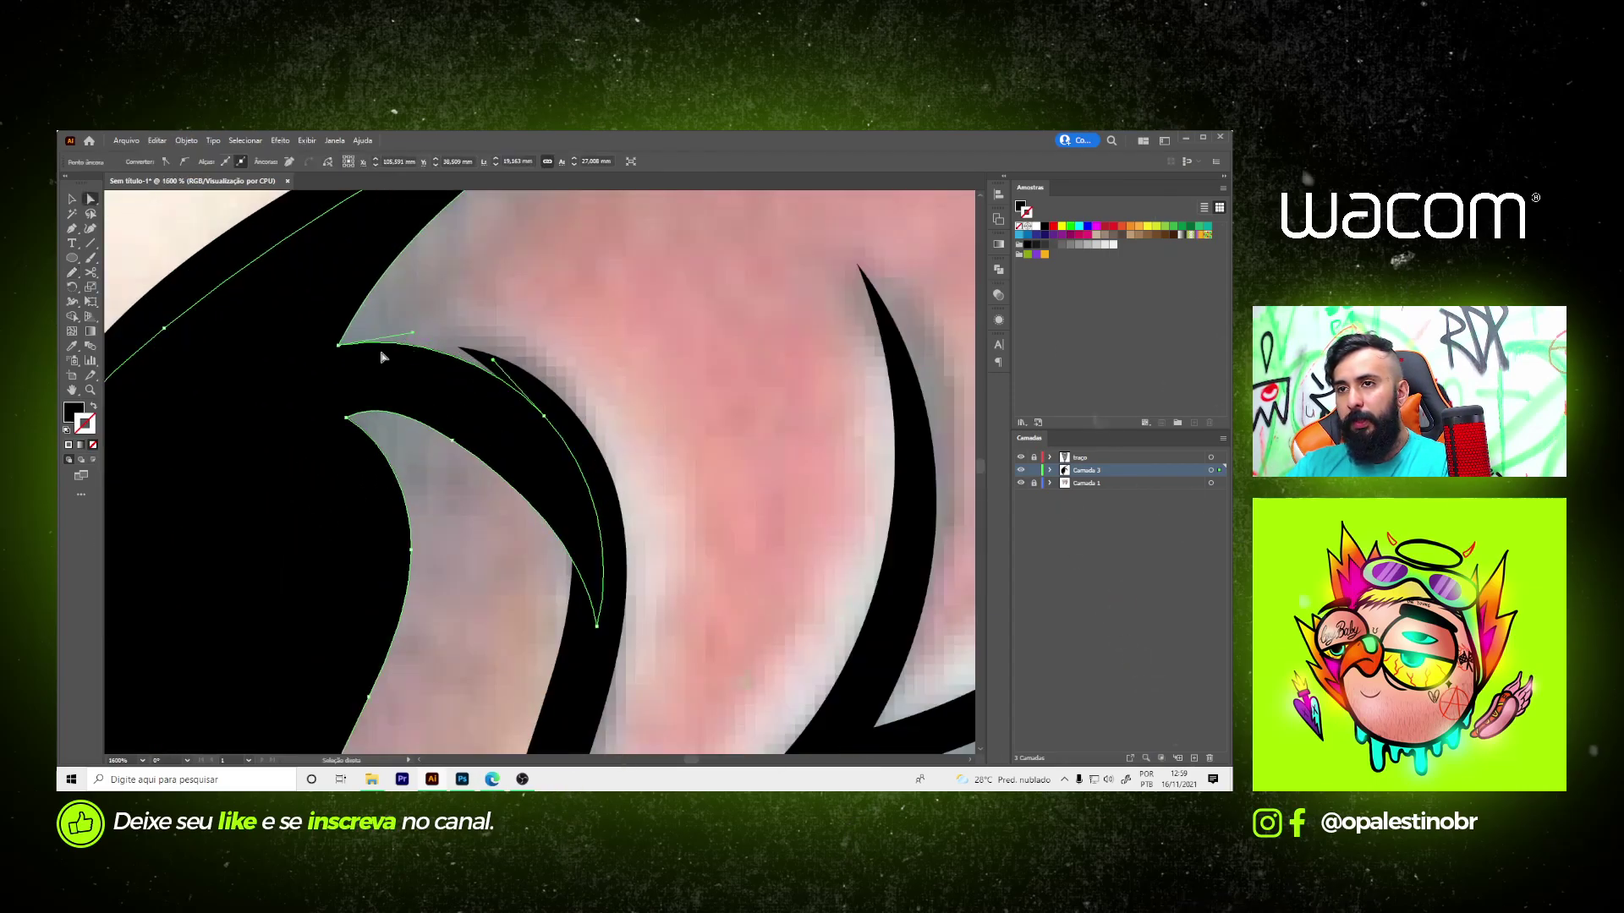
click(338, 346)
drag(338, 346, 355, 328)
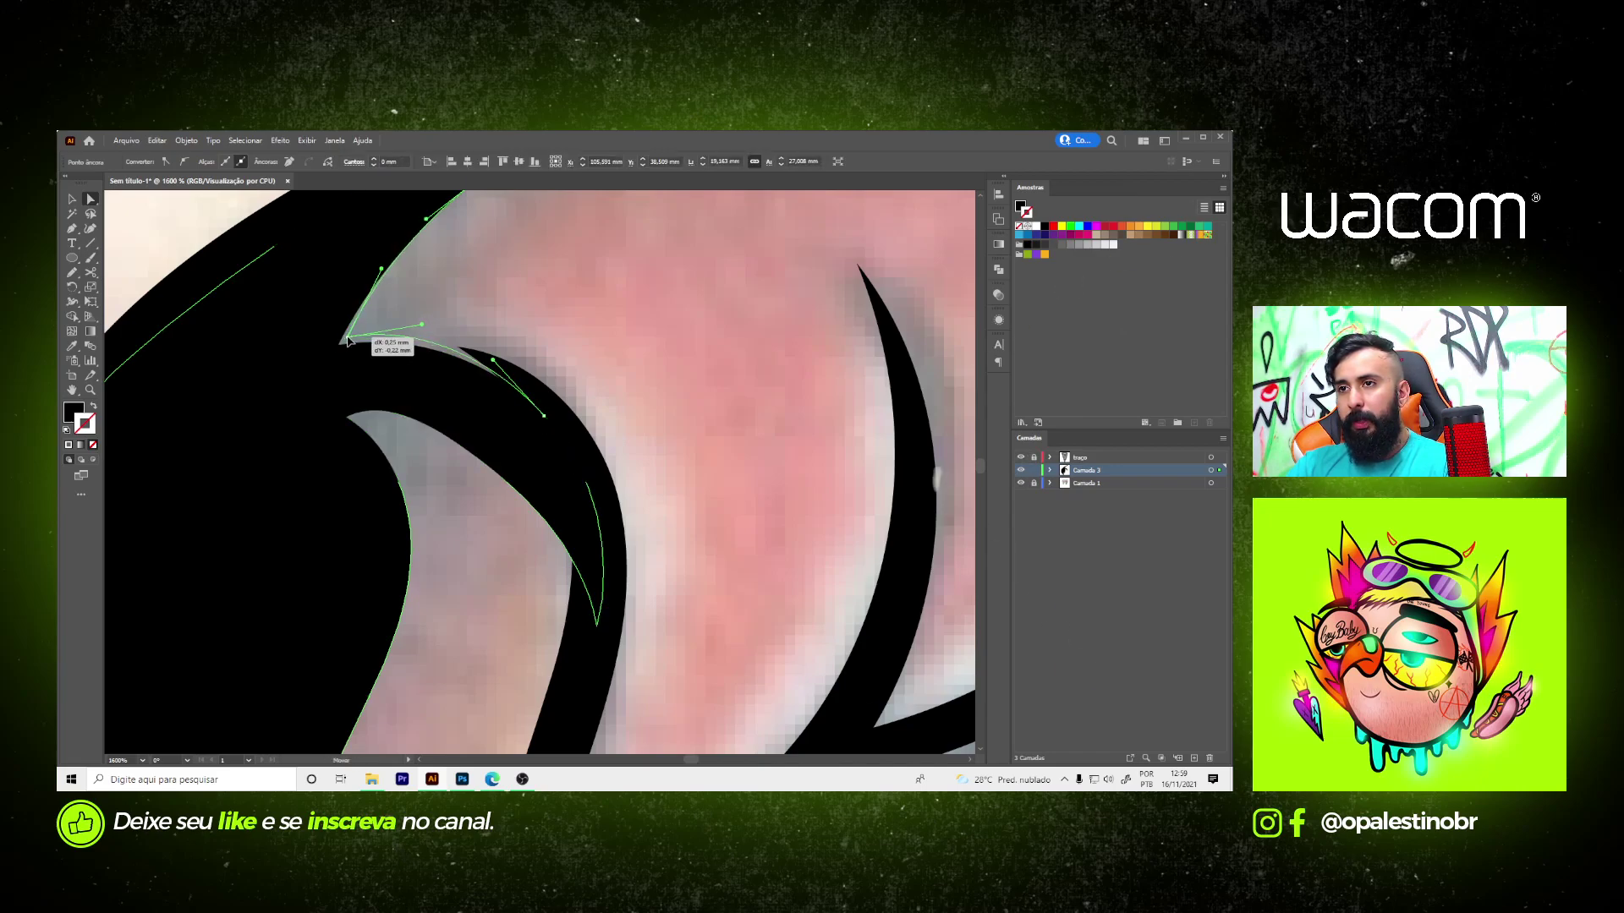
click(586, 409)
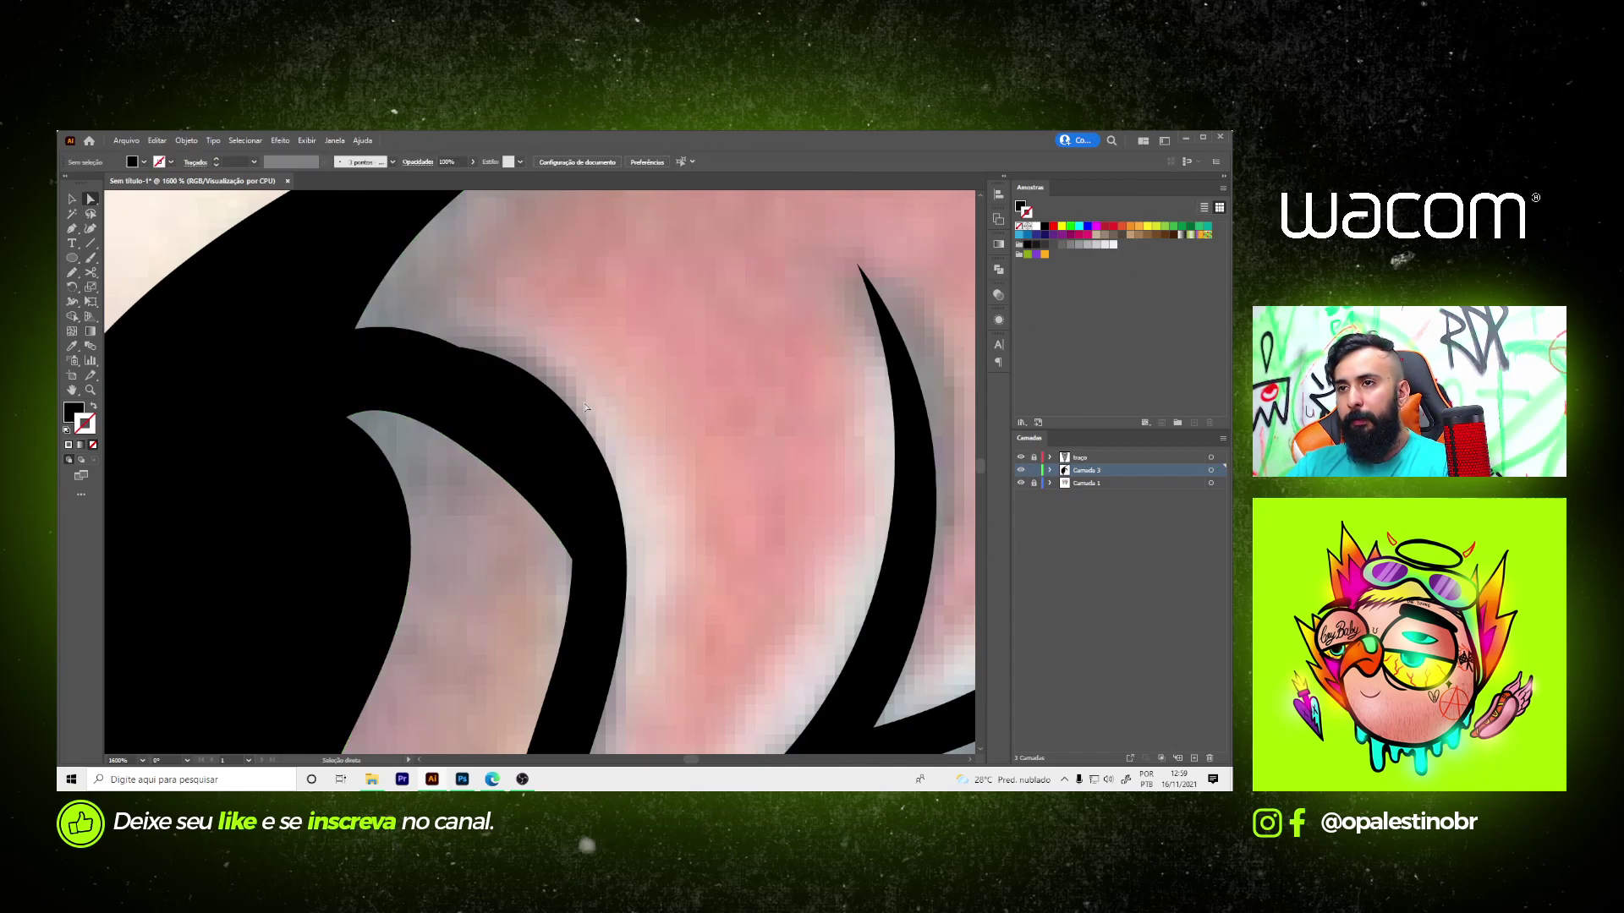
click(544, 416)
drag(544, 416, 562, 408)
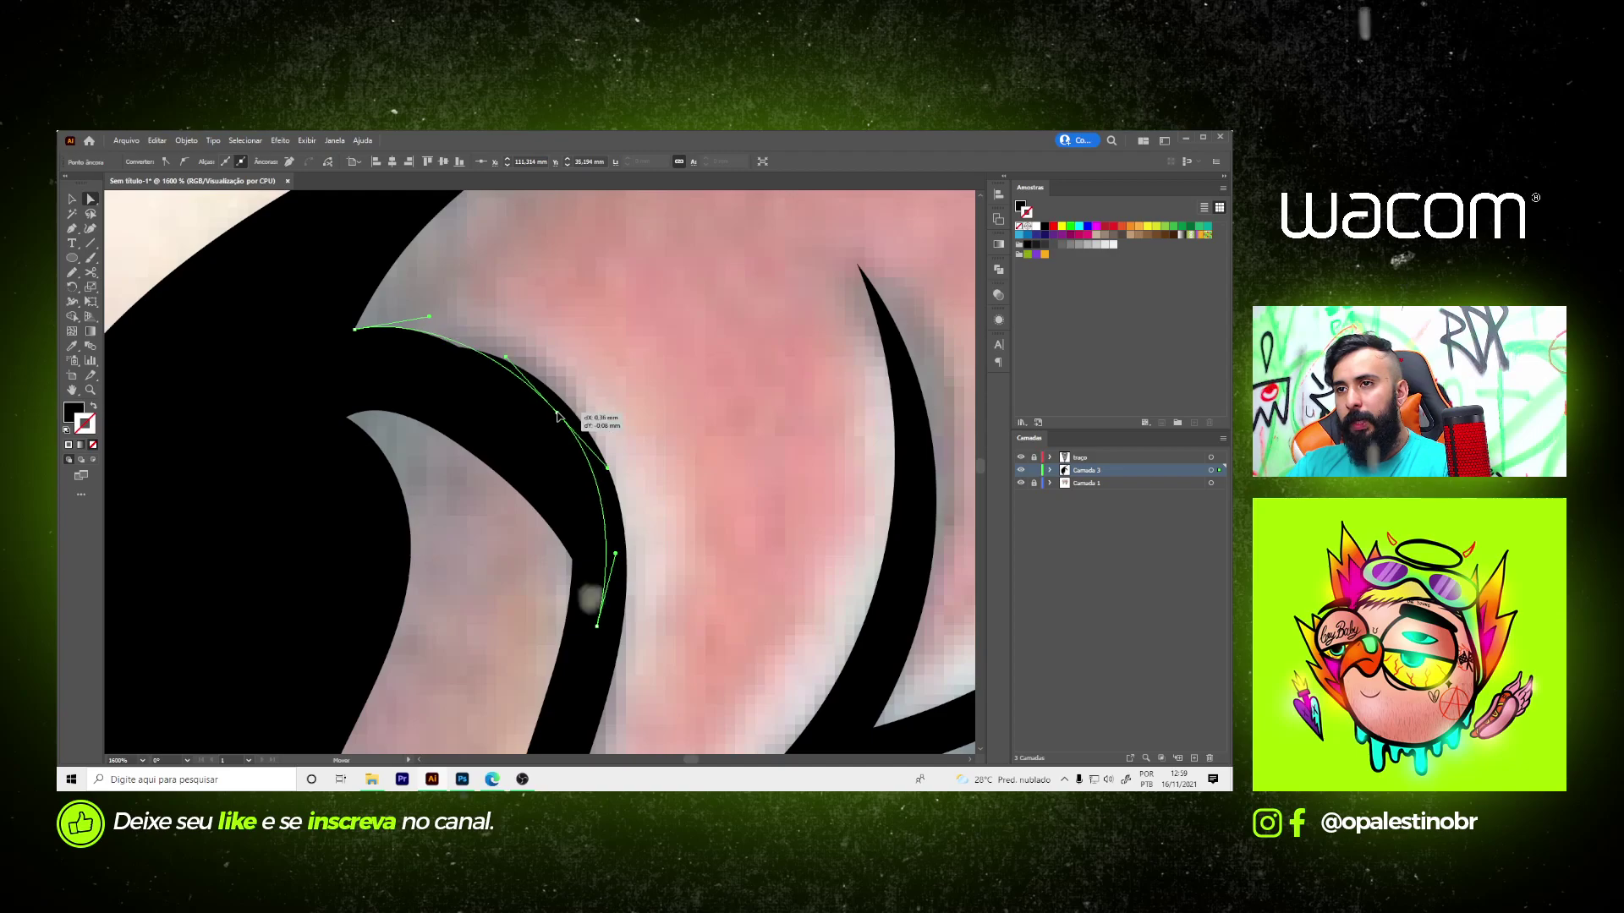
scroll(624, 387, down, 6)
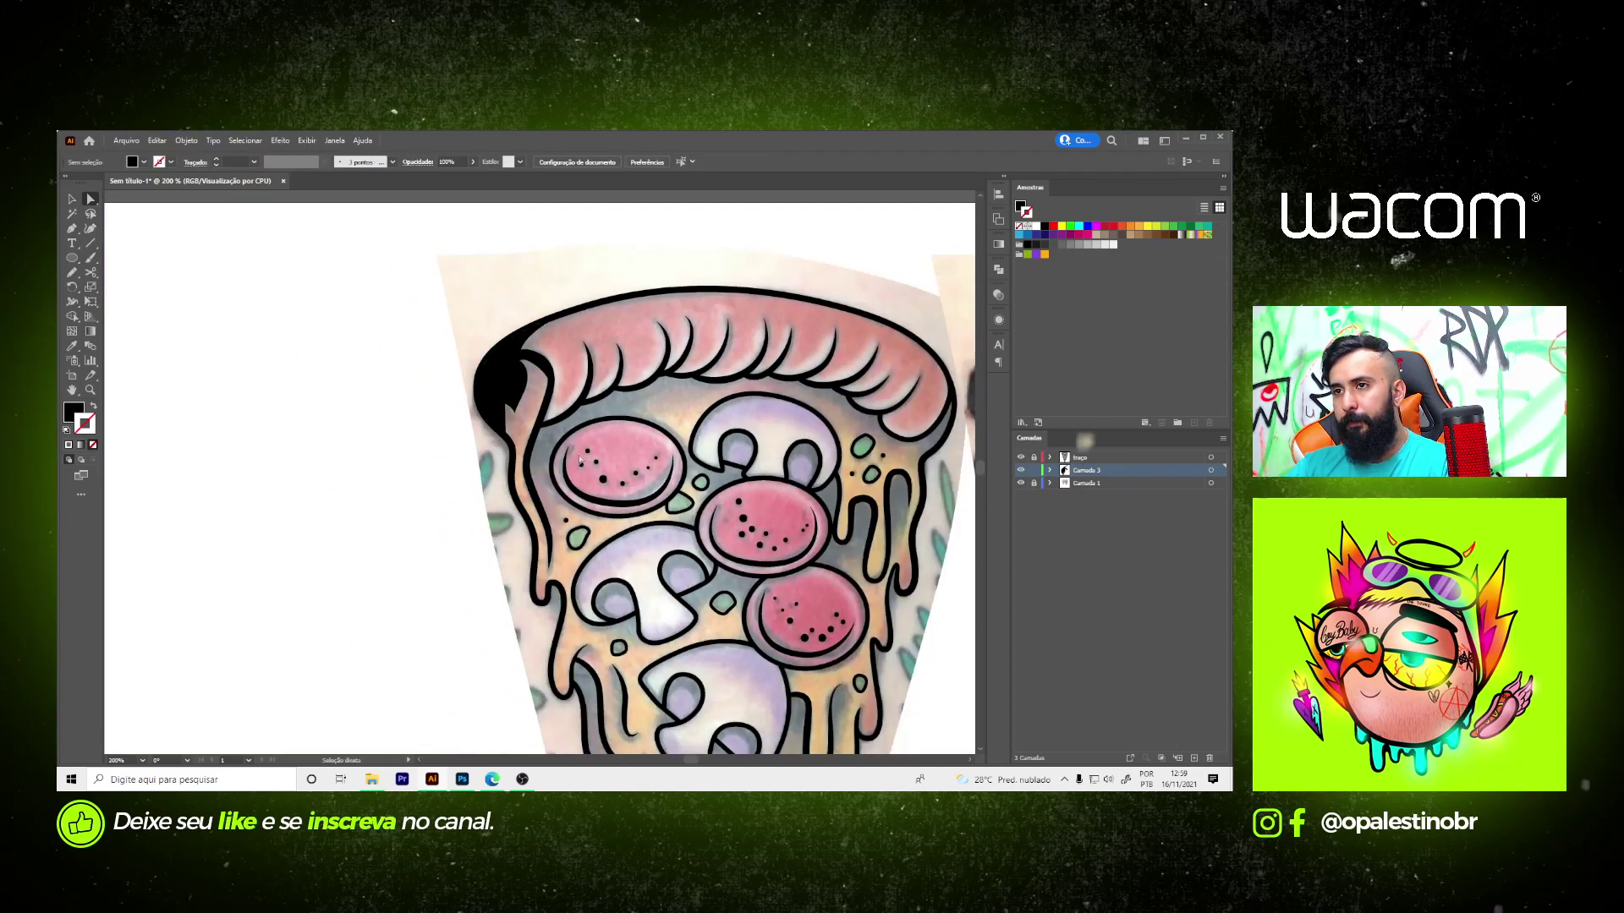
- Trace a black shadow along the slice's left outline and top-left pepperoni, under the crust
key(m)
scroll(592, 473, up, 2)
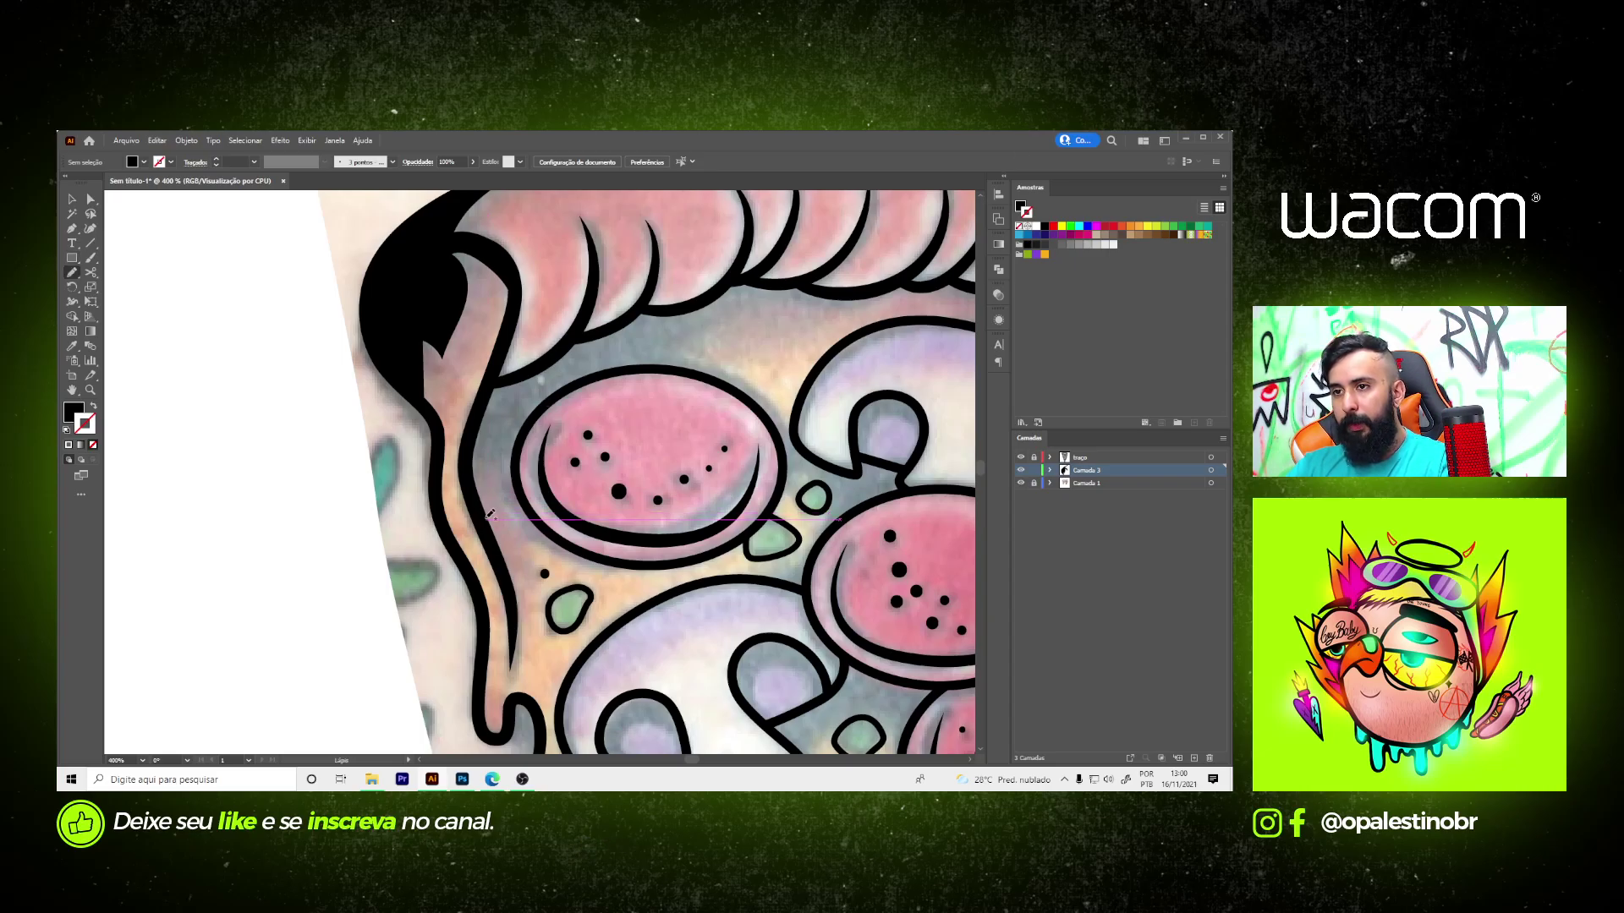
drag(489, 541, 480, 483)
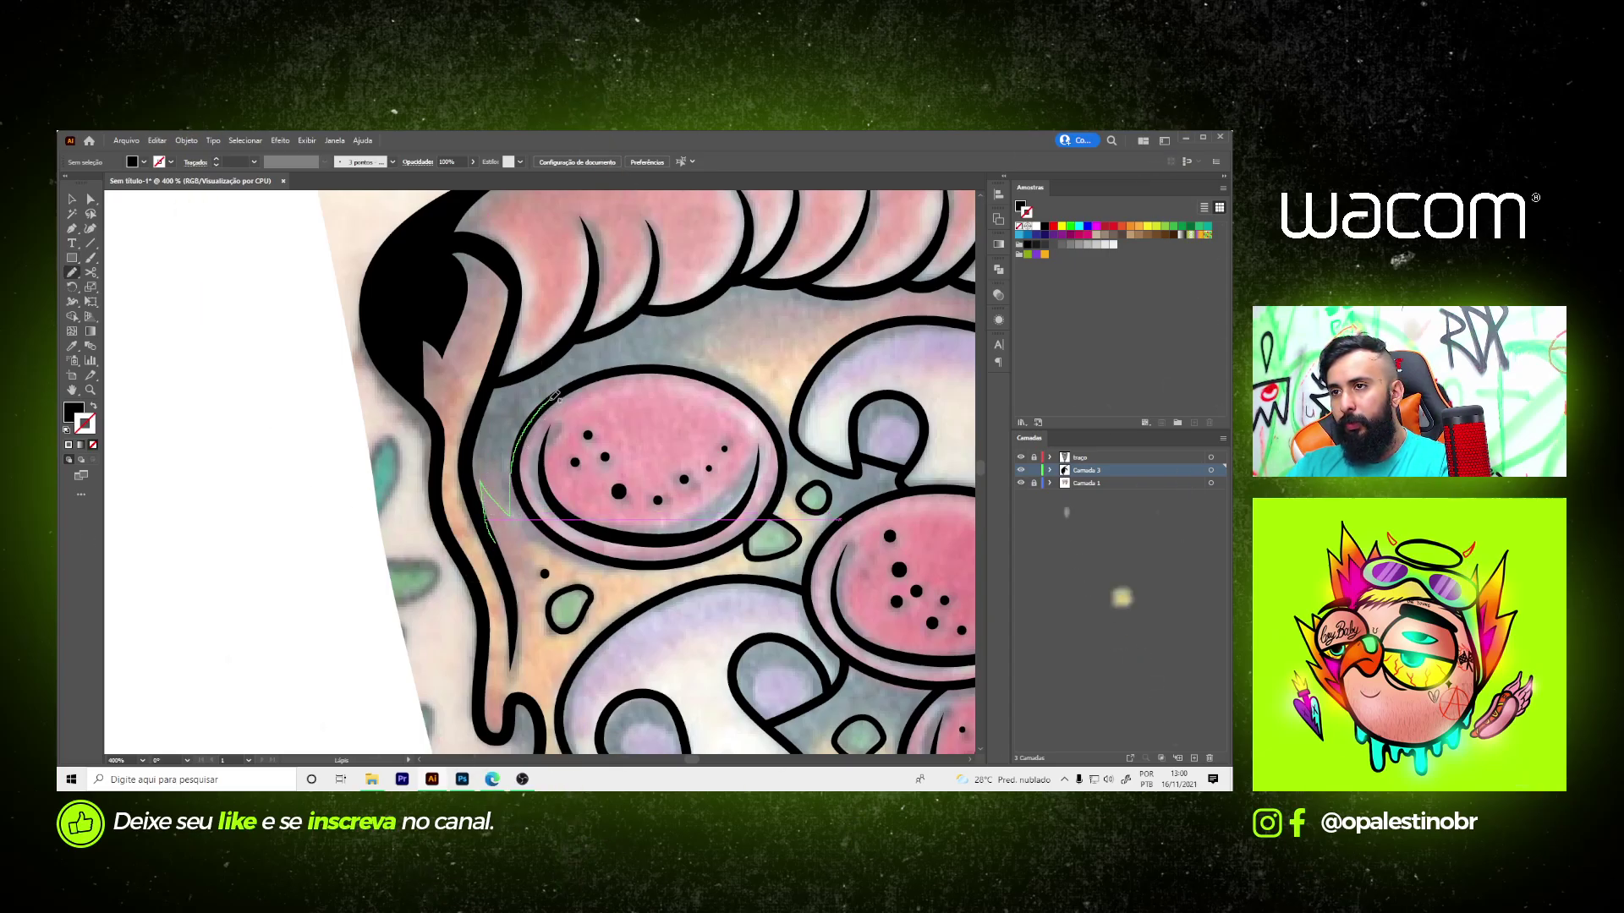
mouse_move(513, 478)
mouse_down()
mouse_move(626, 369)
mouse_move(738, 383)
mouse_up()
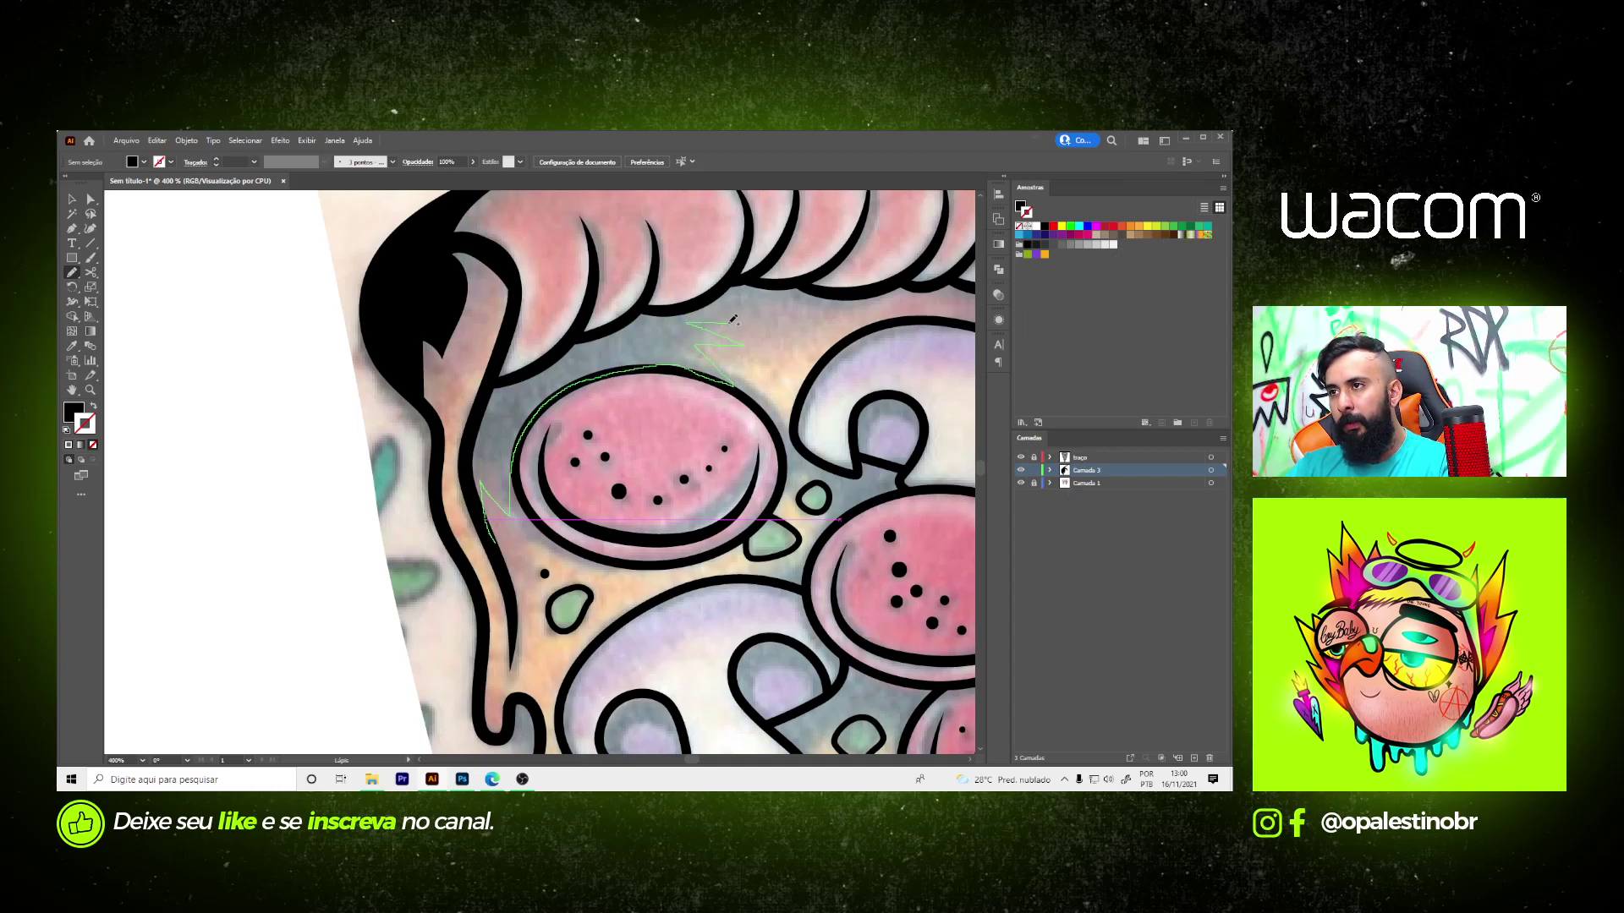
mouse_move(880, 294)
mouse_down()
mouse_move(747, 275)
mouse_move(510, 378)
mouse_up()
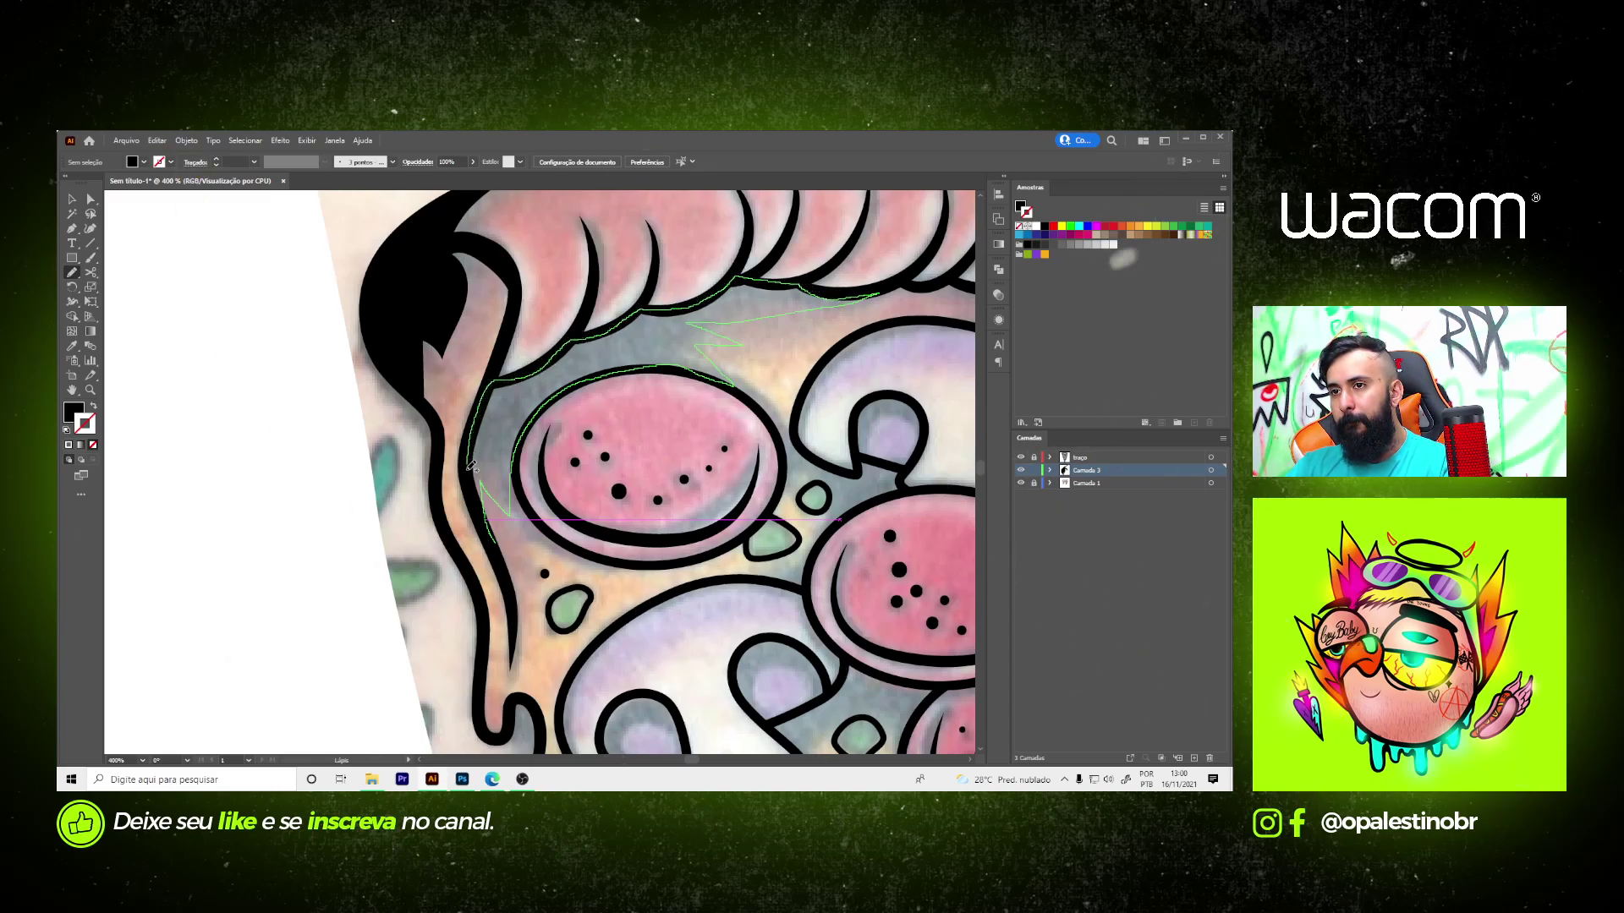
key(ctrl+plus)
key(ctrl+plus)
key(ctrl+plus)
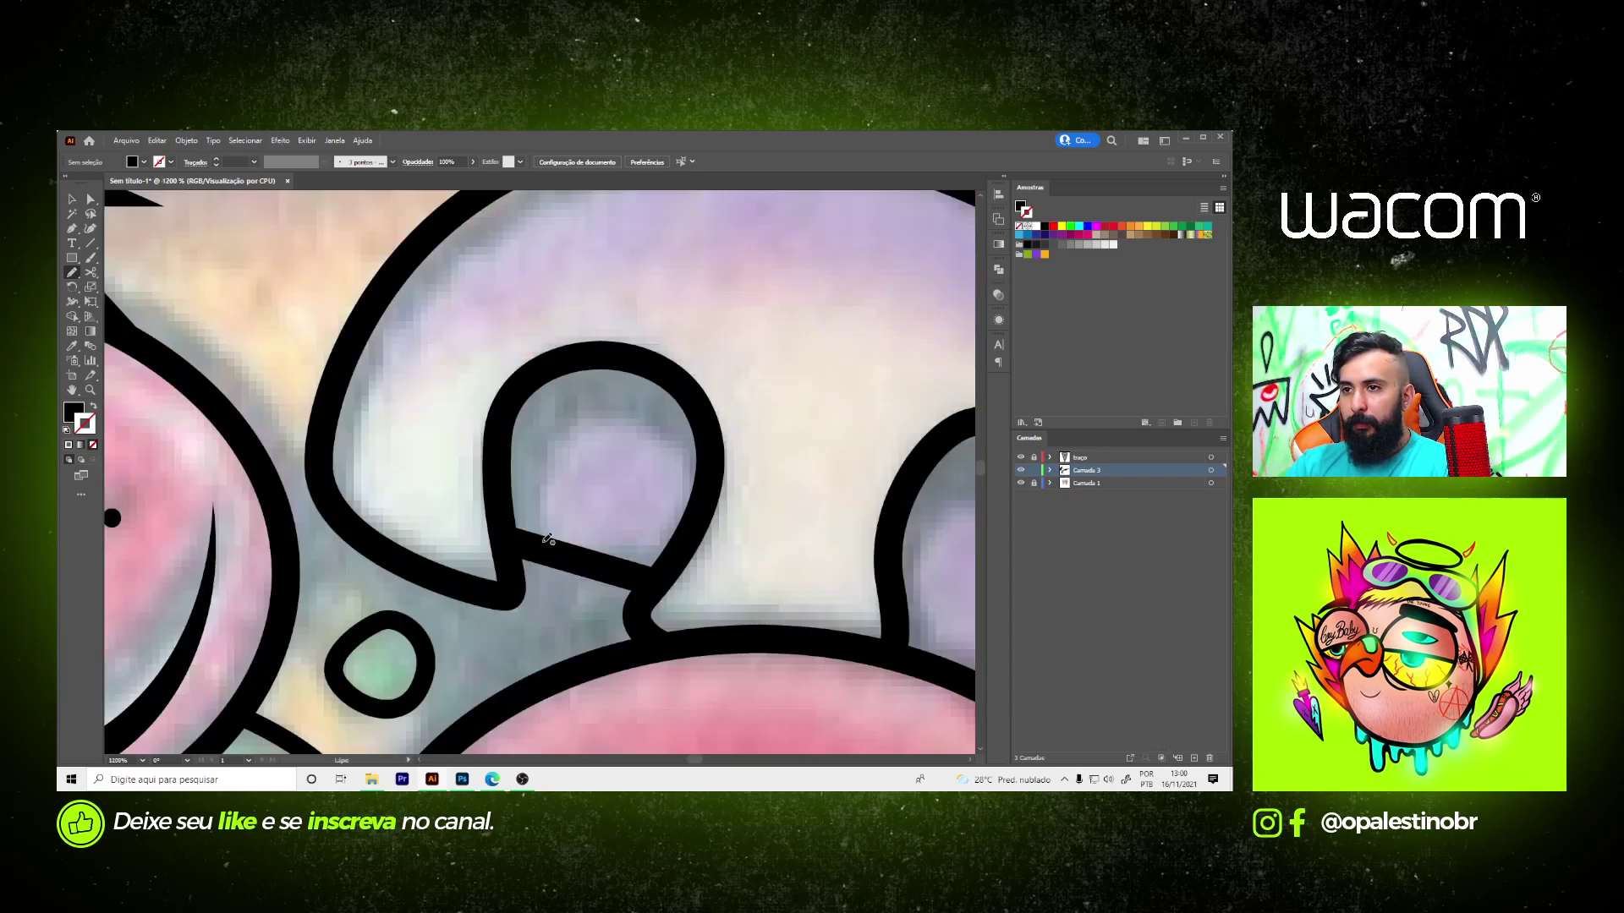
- Fill the insides of the left and right mushroom loops with black shapes
mouse_move(600, 420)
mouse_down()
mouse_move(695, 463)
mouse_move(710, 444)
mouse_move(617, 355)
mouse_up()
mouse_move(521, 391)
mouse_down()
mouse_move(499, 507)
mouse_move(553, 547)
mouse_up()
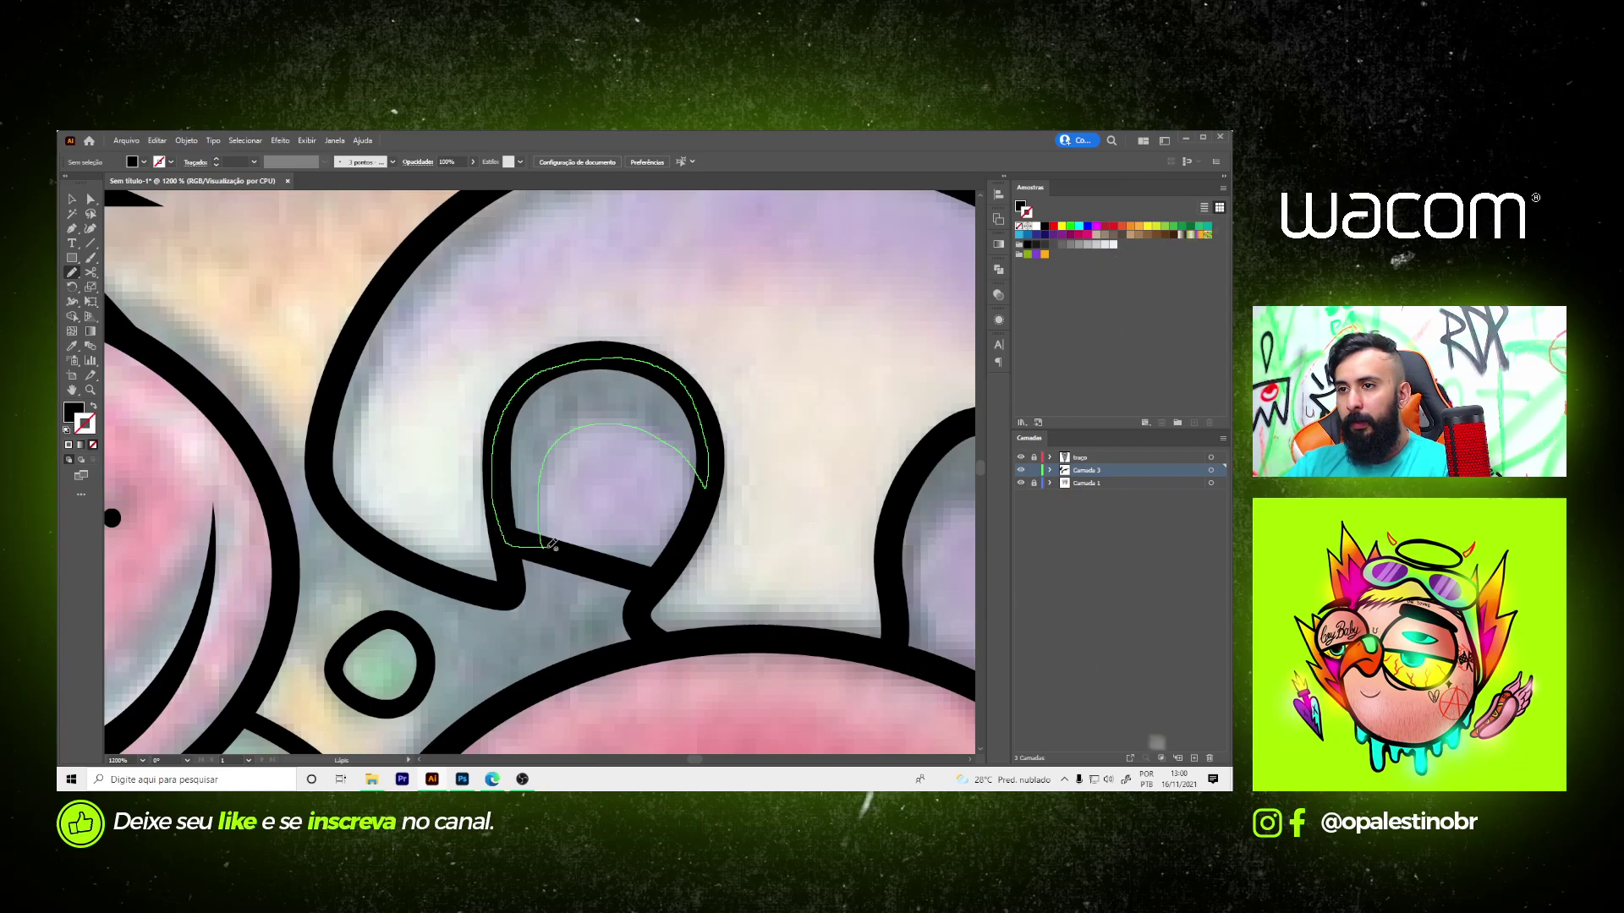
key(ctrl+minus)
mouse_move(647, 526)
mouse_down()
mouse_move(771, 491)
mouse_move(676, 396)
mouse_move(636, 470)
mouse_up()
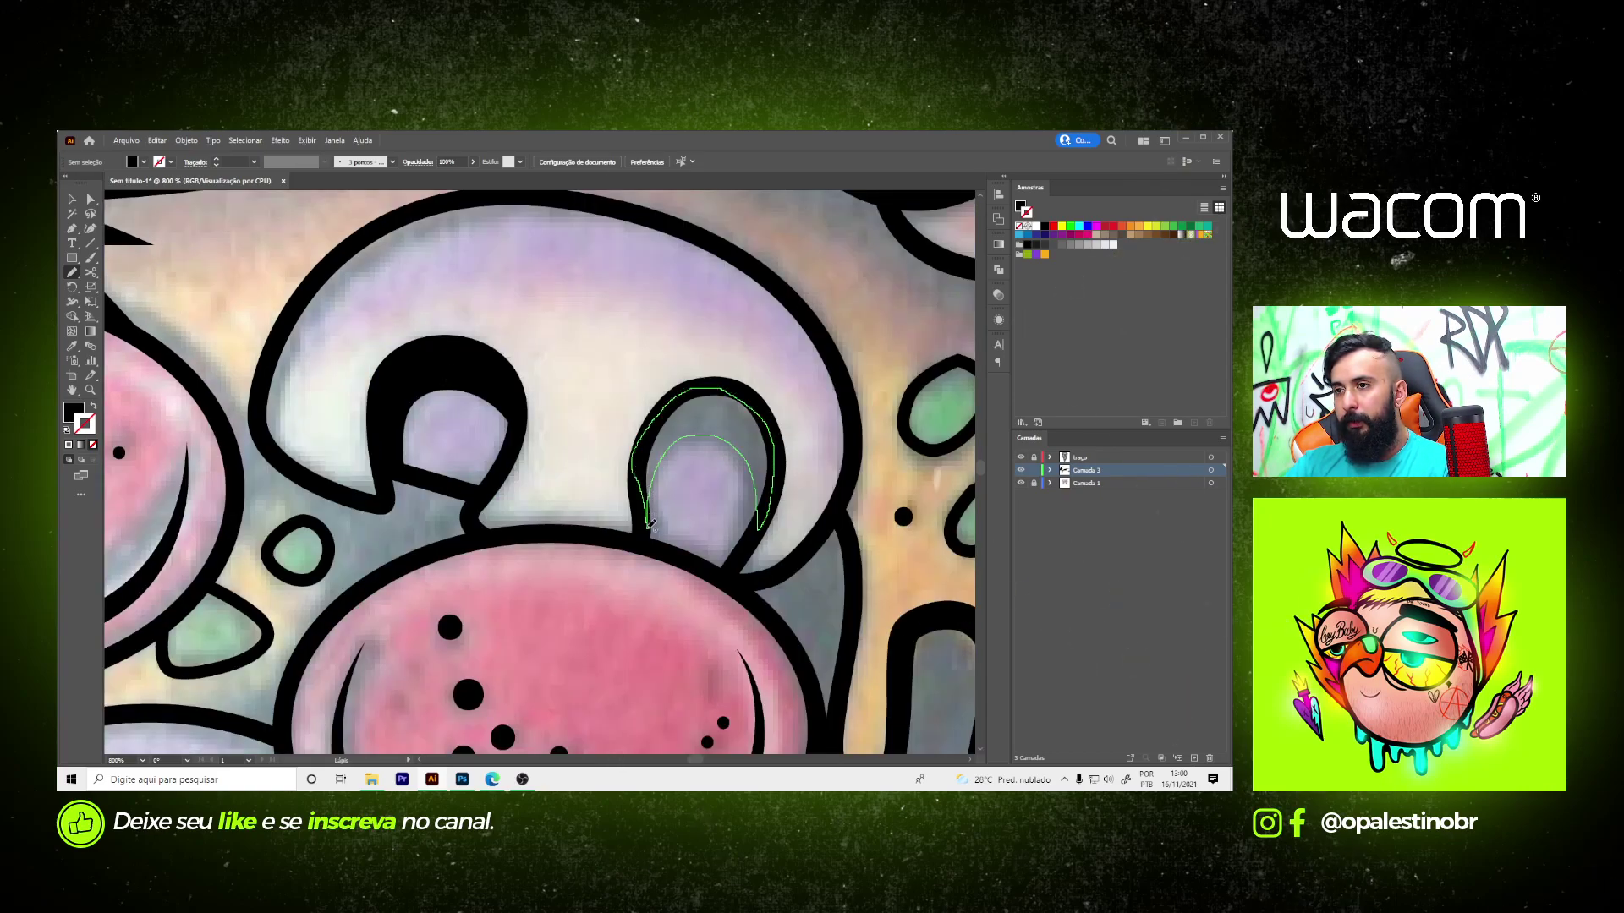
drag(650, 525, 651, 526)
key(ctrl+minus)
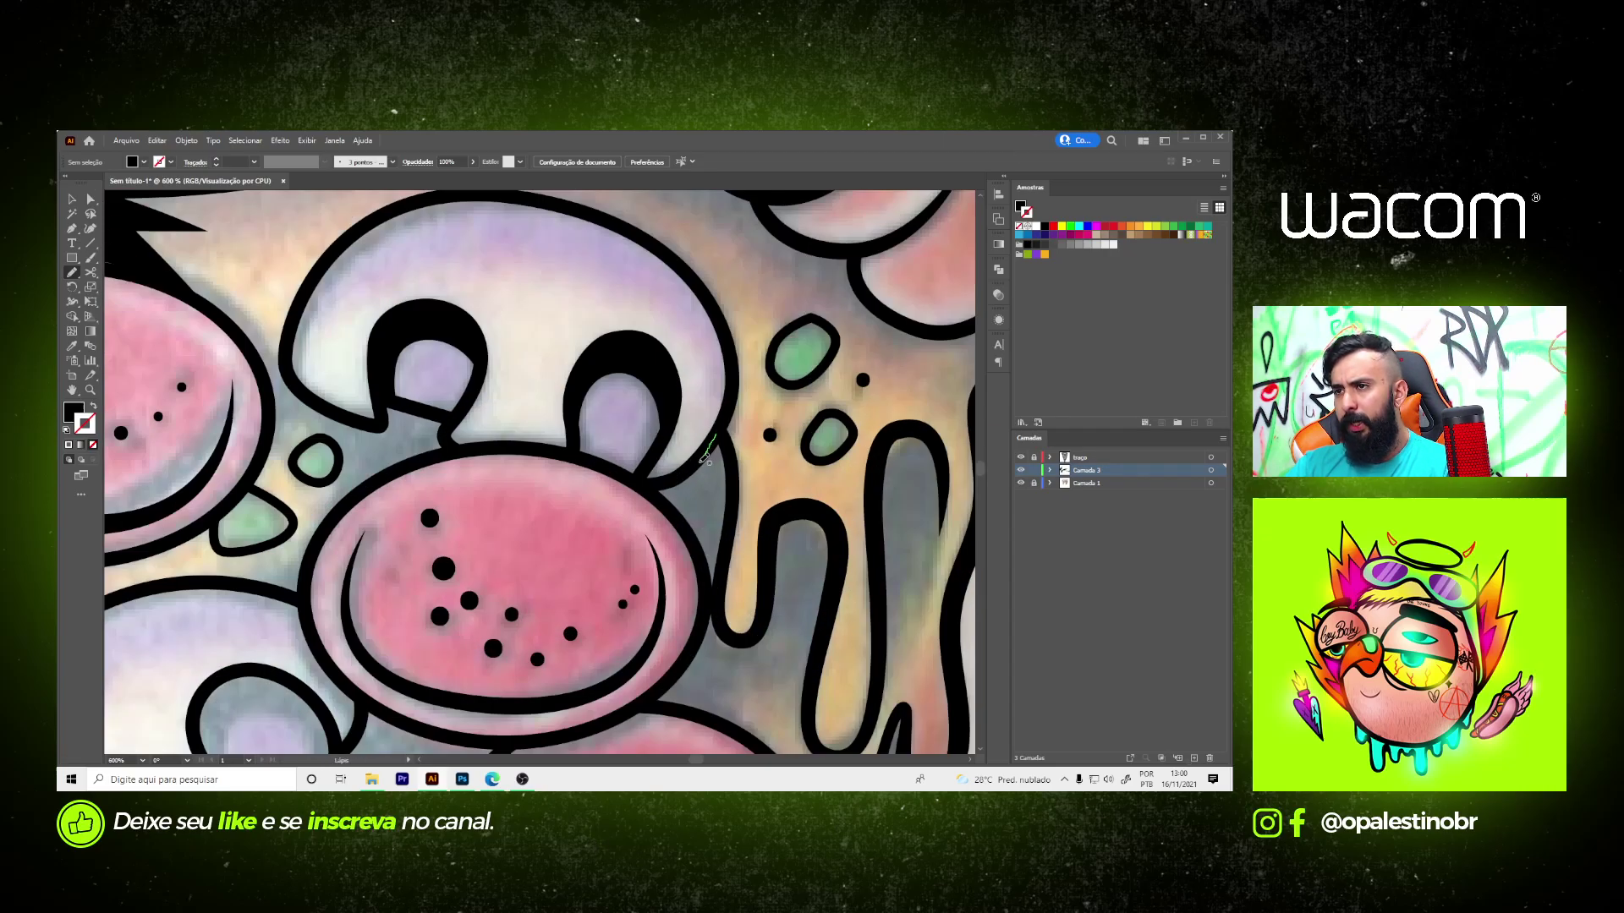
- Trace a closed black shadow along the middle pepperoni's right edge
drag(706, 457, 701, 556)
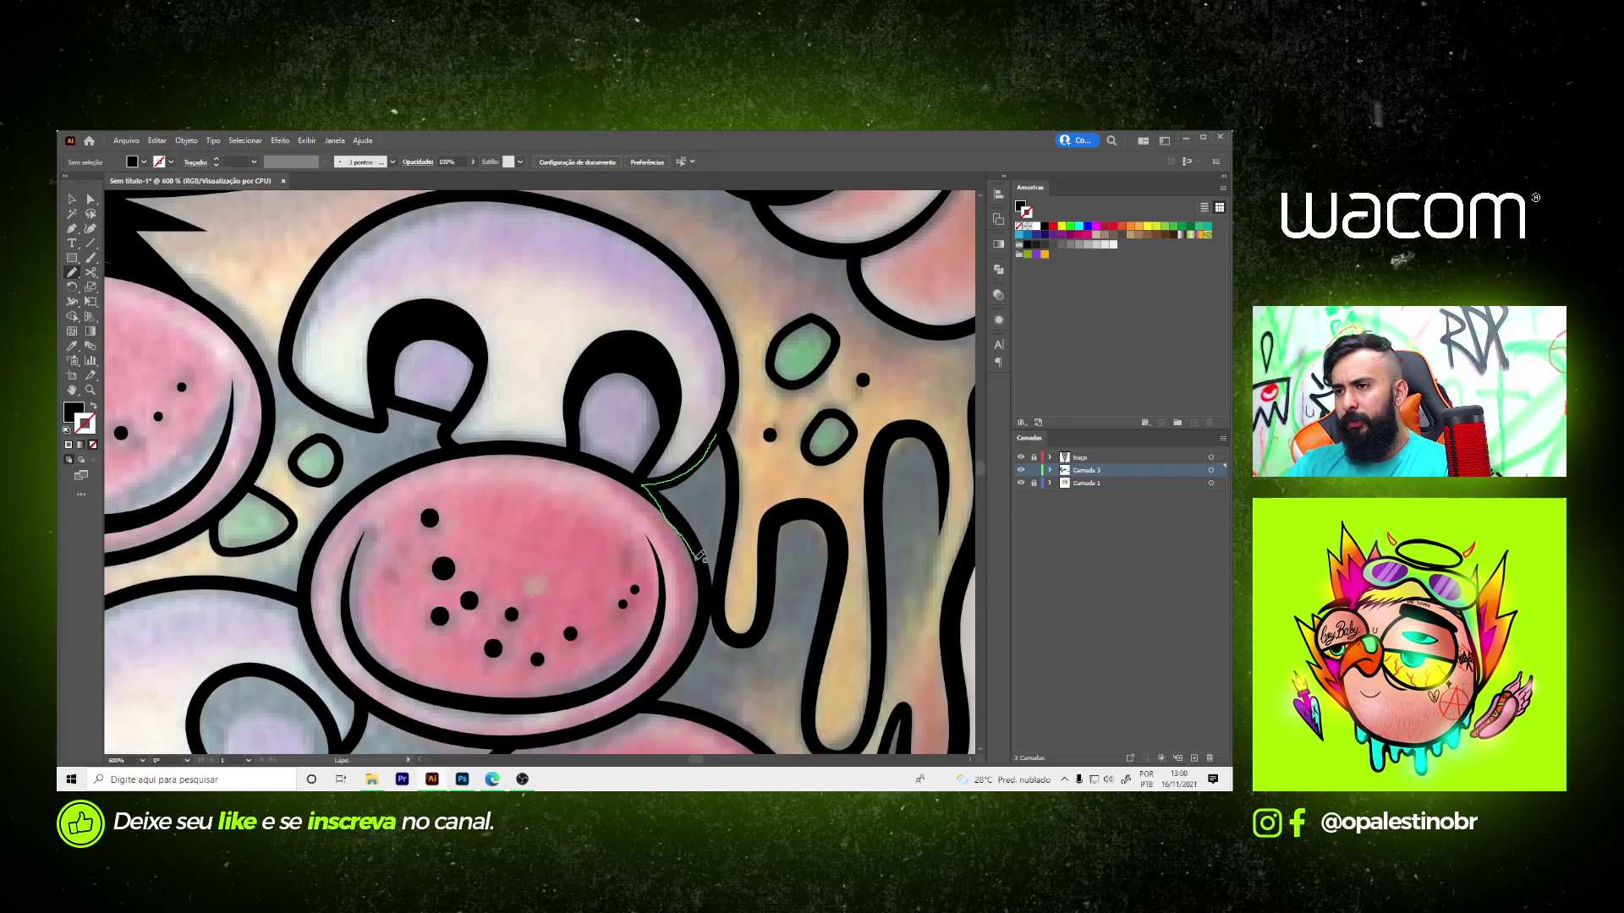
scroll(715, 513, up, 2)
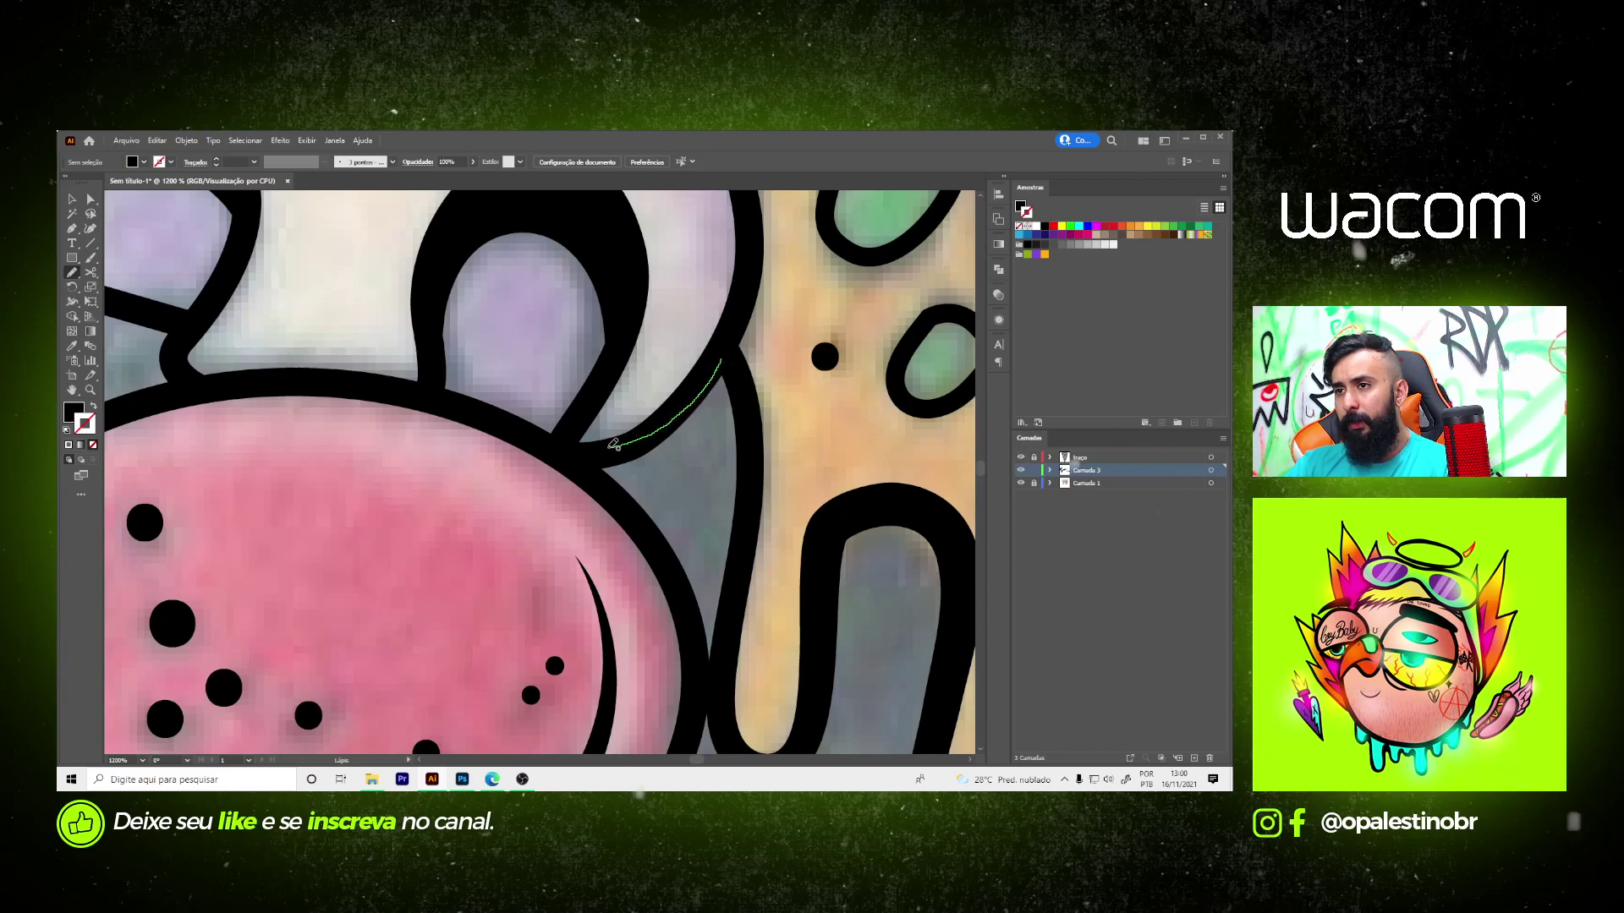
drag(614, 444, 675, 585)
drag(709, 687, 729, 599)
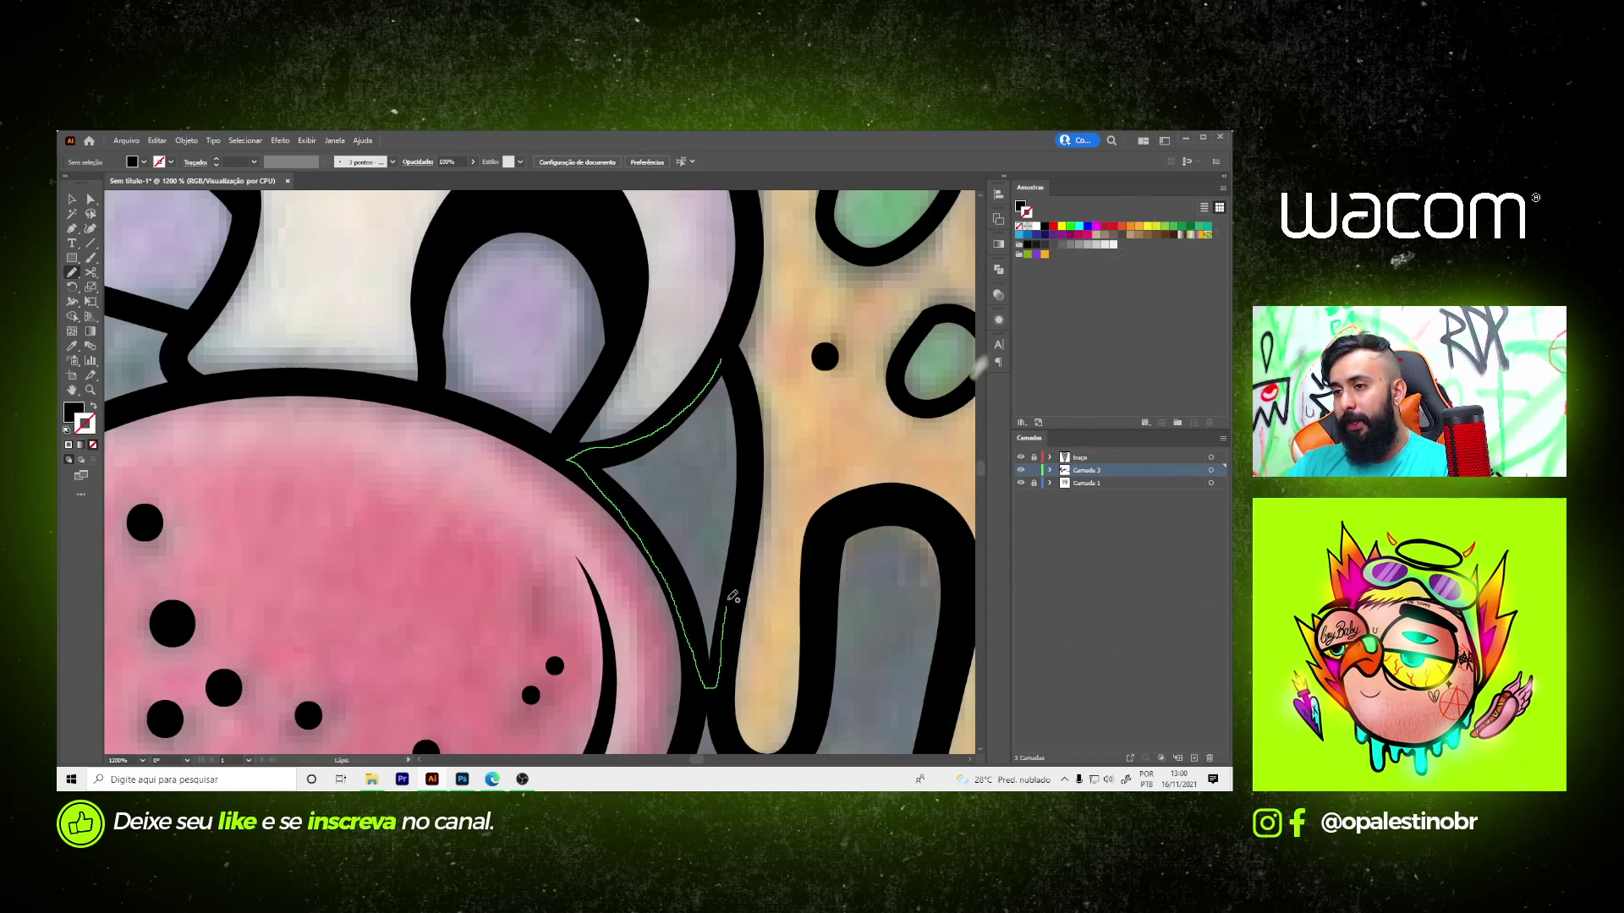
- Trace a closed black sliver along the inner left side of the cheese drip beside the pepperoni
scroll(727, 355, down, 3)
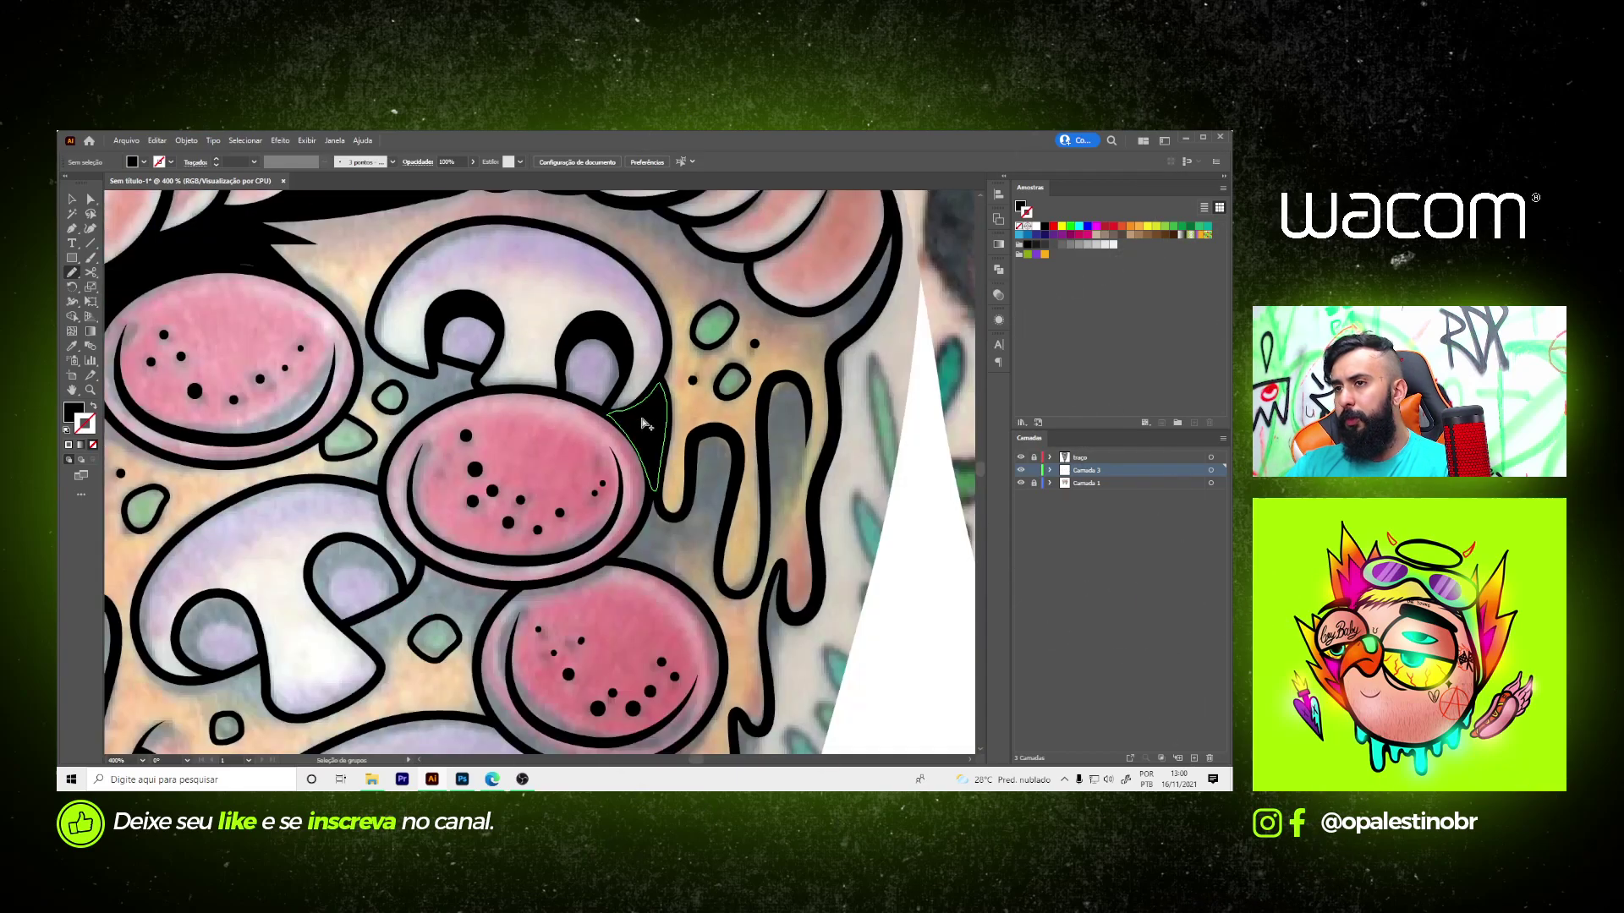
scroll(554, 585, up, 1)
scroll(553, 585, up, 1)
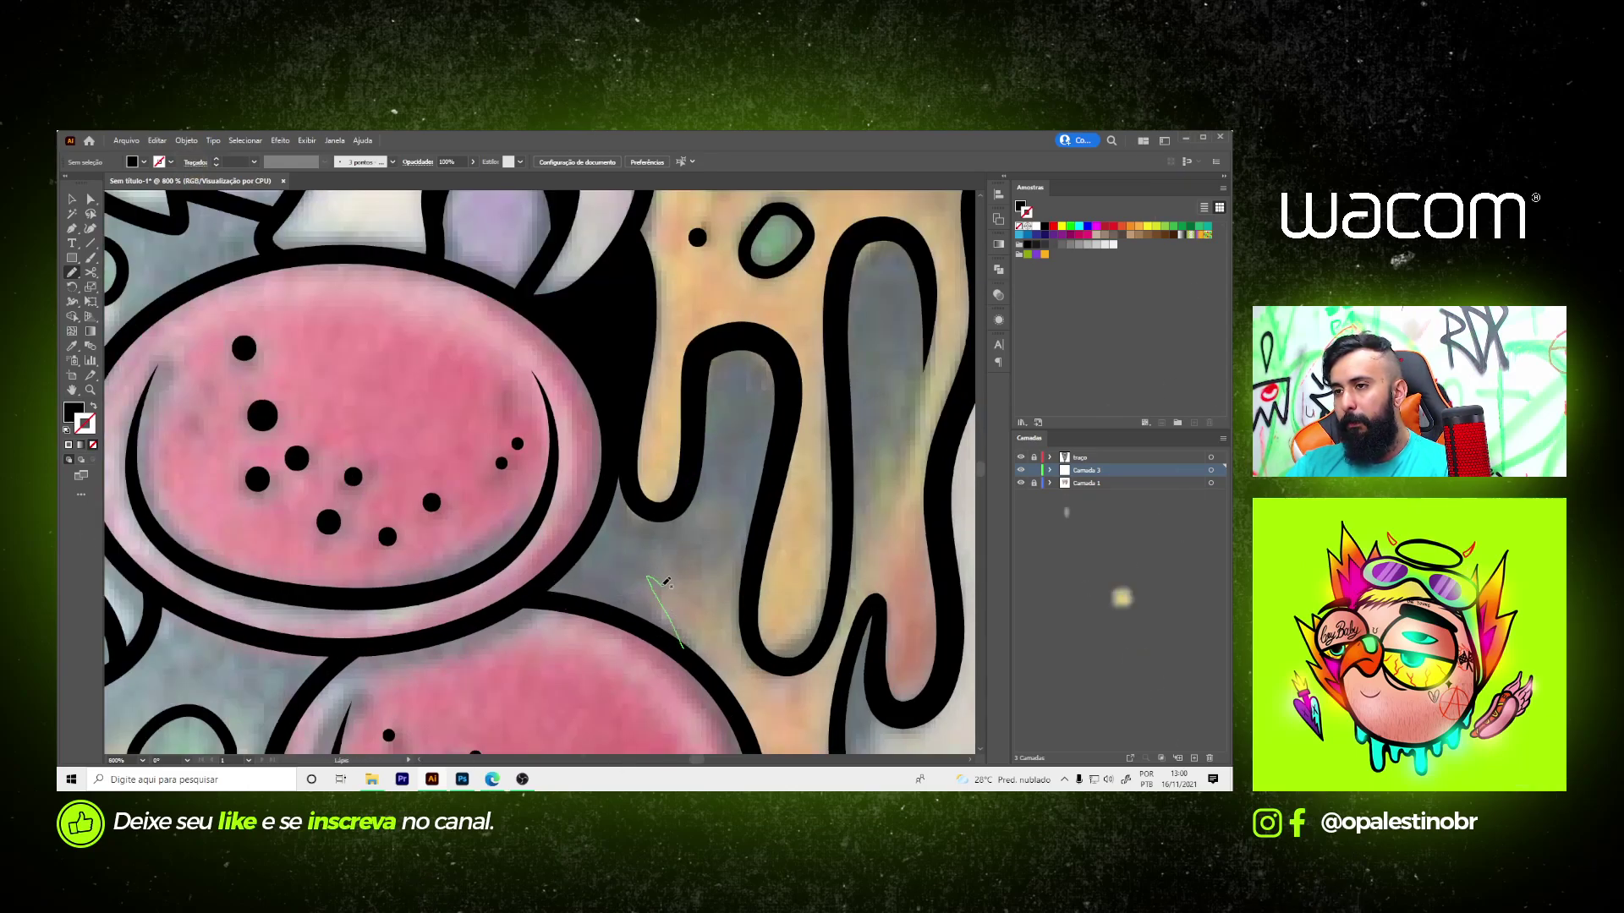
mouse_move(681, 648)
mouse_down()
mouse_move(686, 530)
mouse_move(707, 521)
mouse_up()
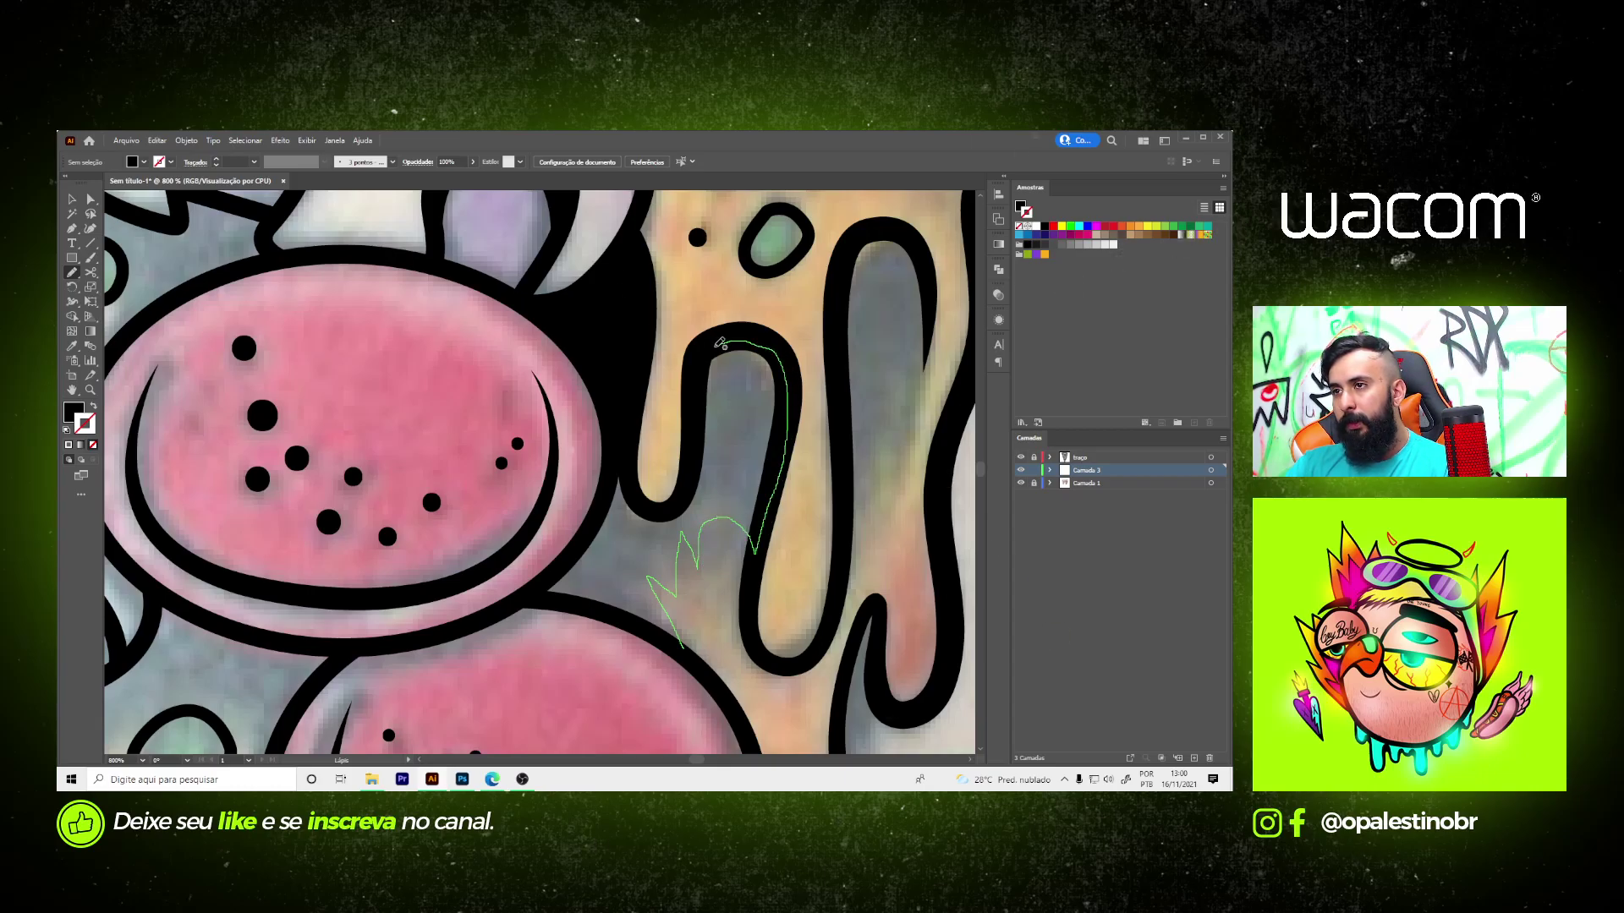
mouse_move(719, 343)
mouse_down()
mouse_move(682, 506)
mouse_move(555, 576)
mouse_move(681, 645)
mouse_up()
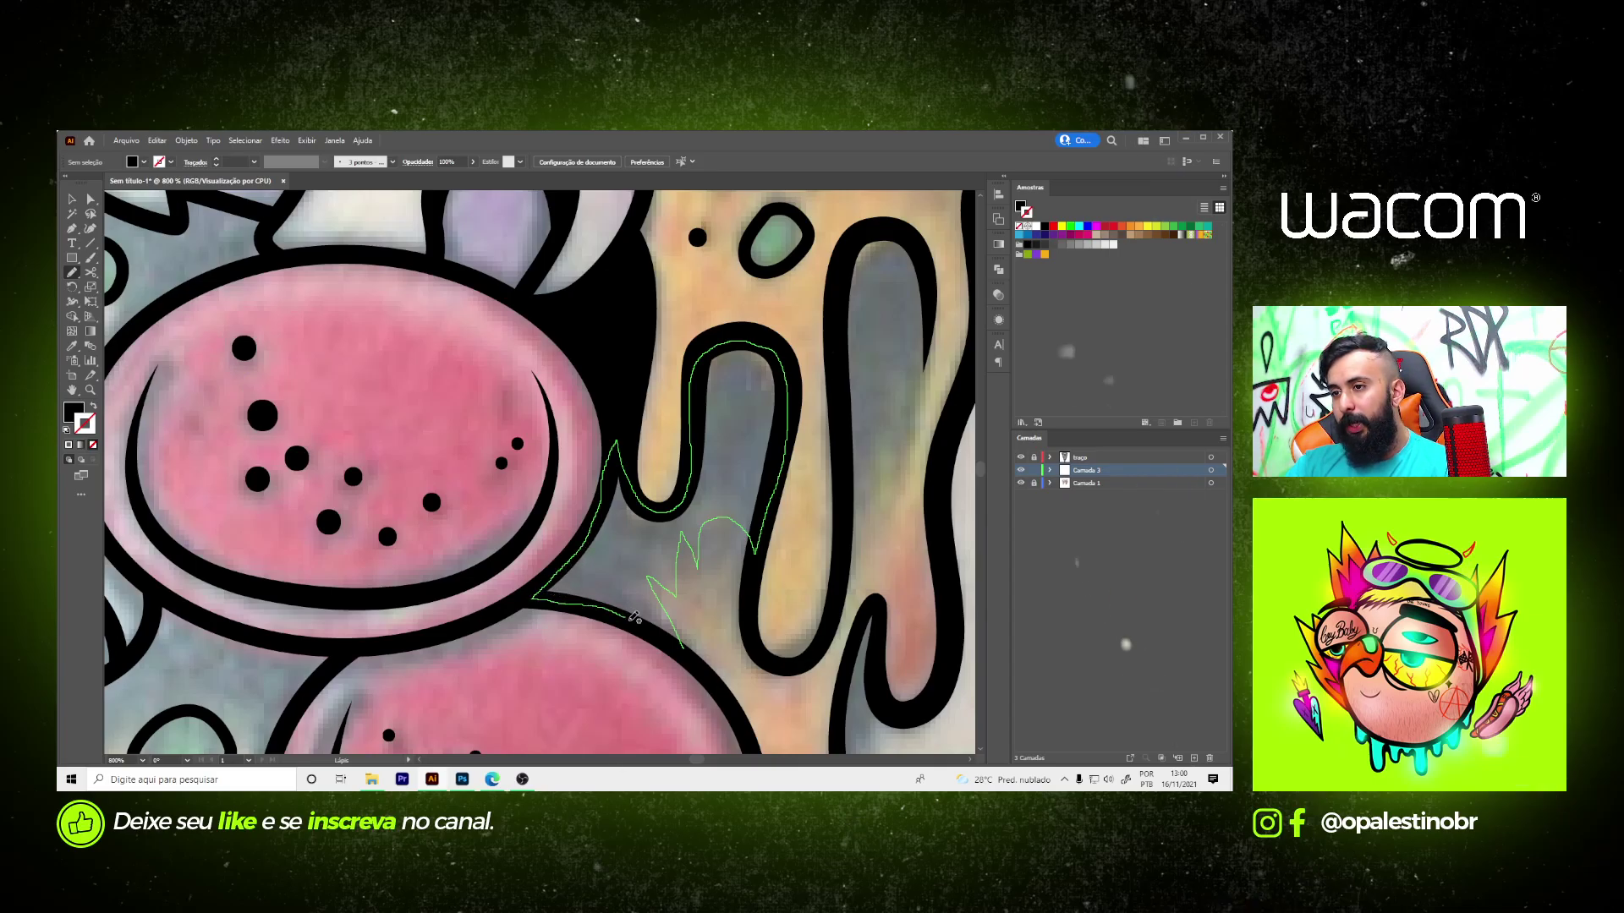
scroll(601, 537, down, 2)
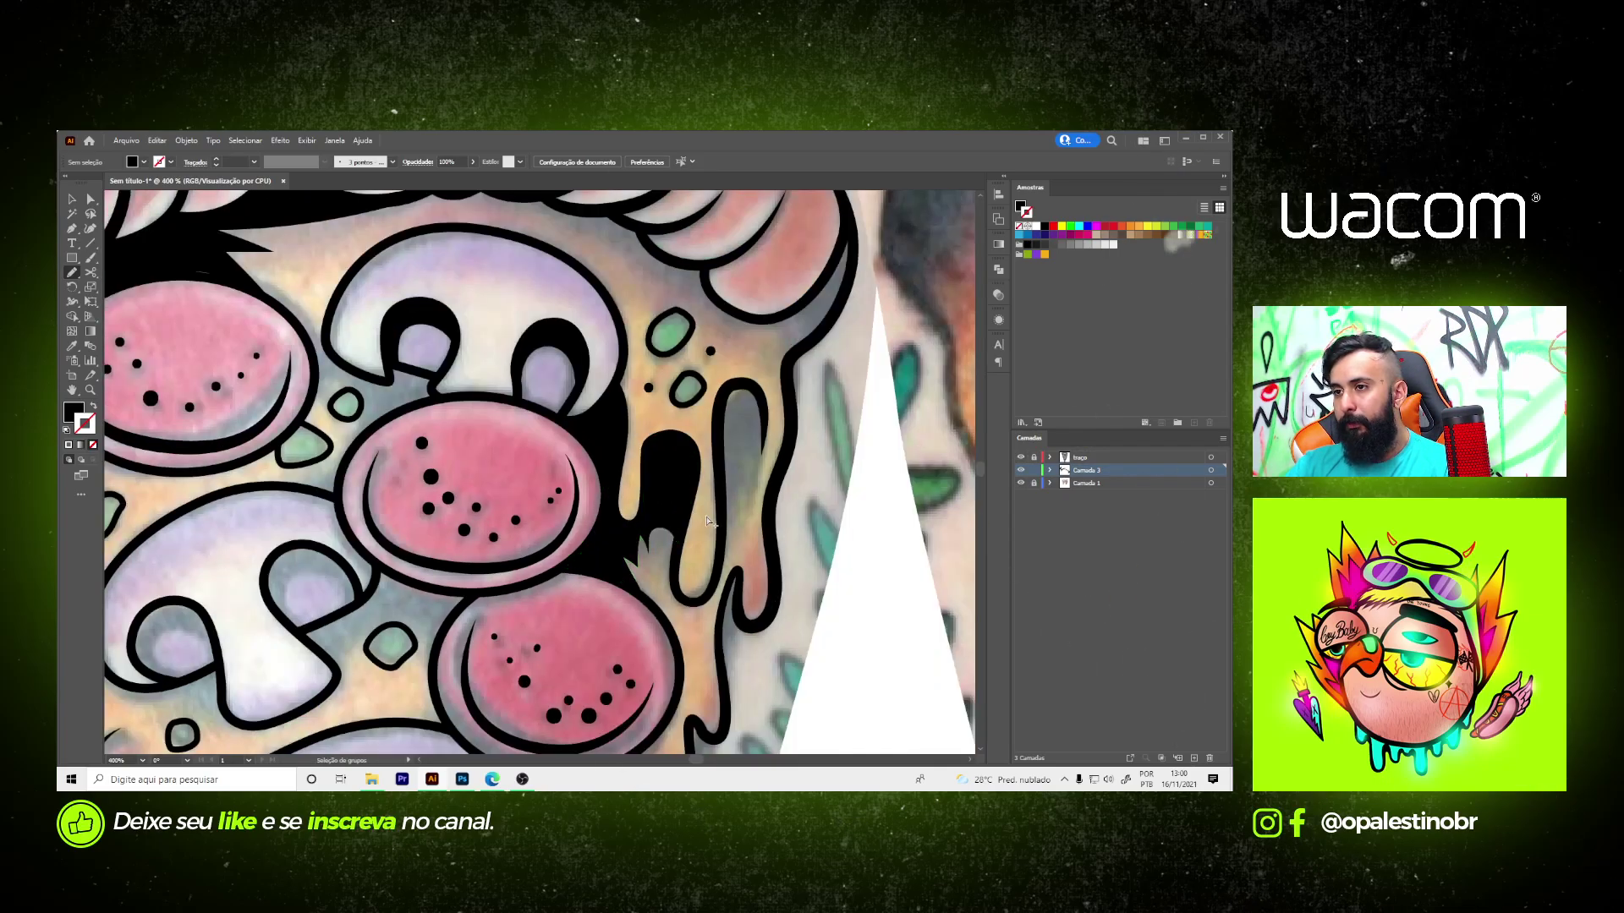
scroll(736, 525, up, 1)
scroll(742, 539, up, 1)
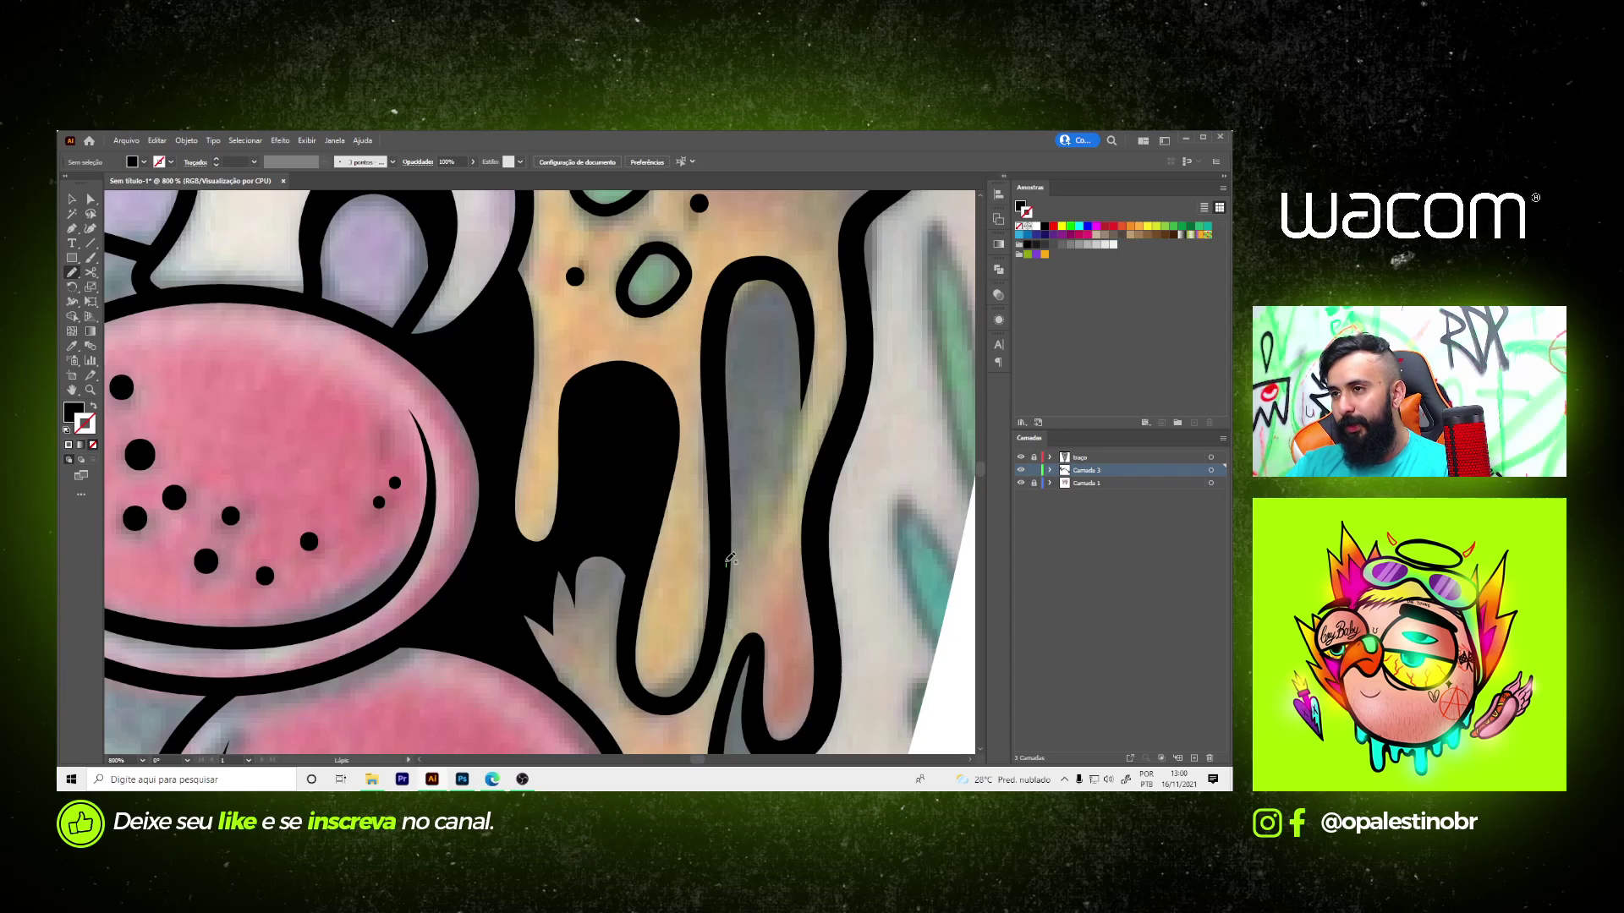
mouse_move(736, 443)
mouse_down()
mouse_move(762, 410)
mouse_move(783, 449)
mouse_move(715, 302)
mouse_move(731, 566)
mouse_up()
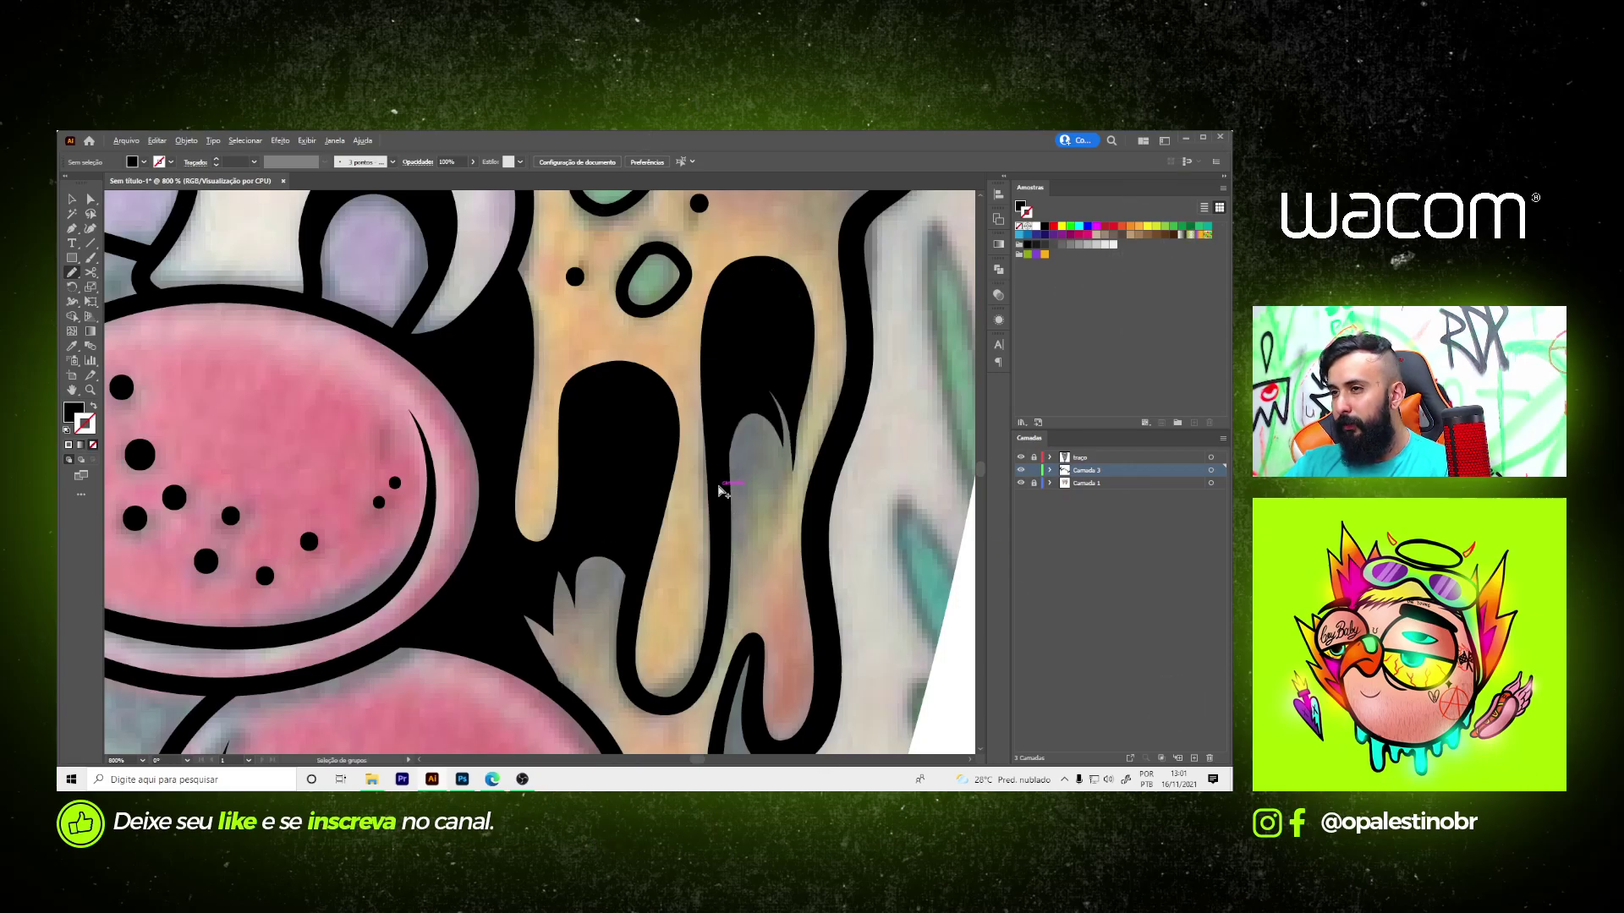
key(ctrl+minus)
key(ctrl+minus)
key(ctrl+minus)
- Trace a closed black shape along the crust edge above the top mushroom
key(ctrl+plus)
key(ctrl+plus)
key(ctrl+plus)
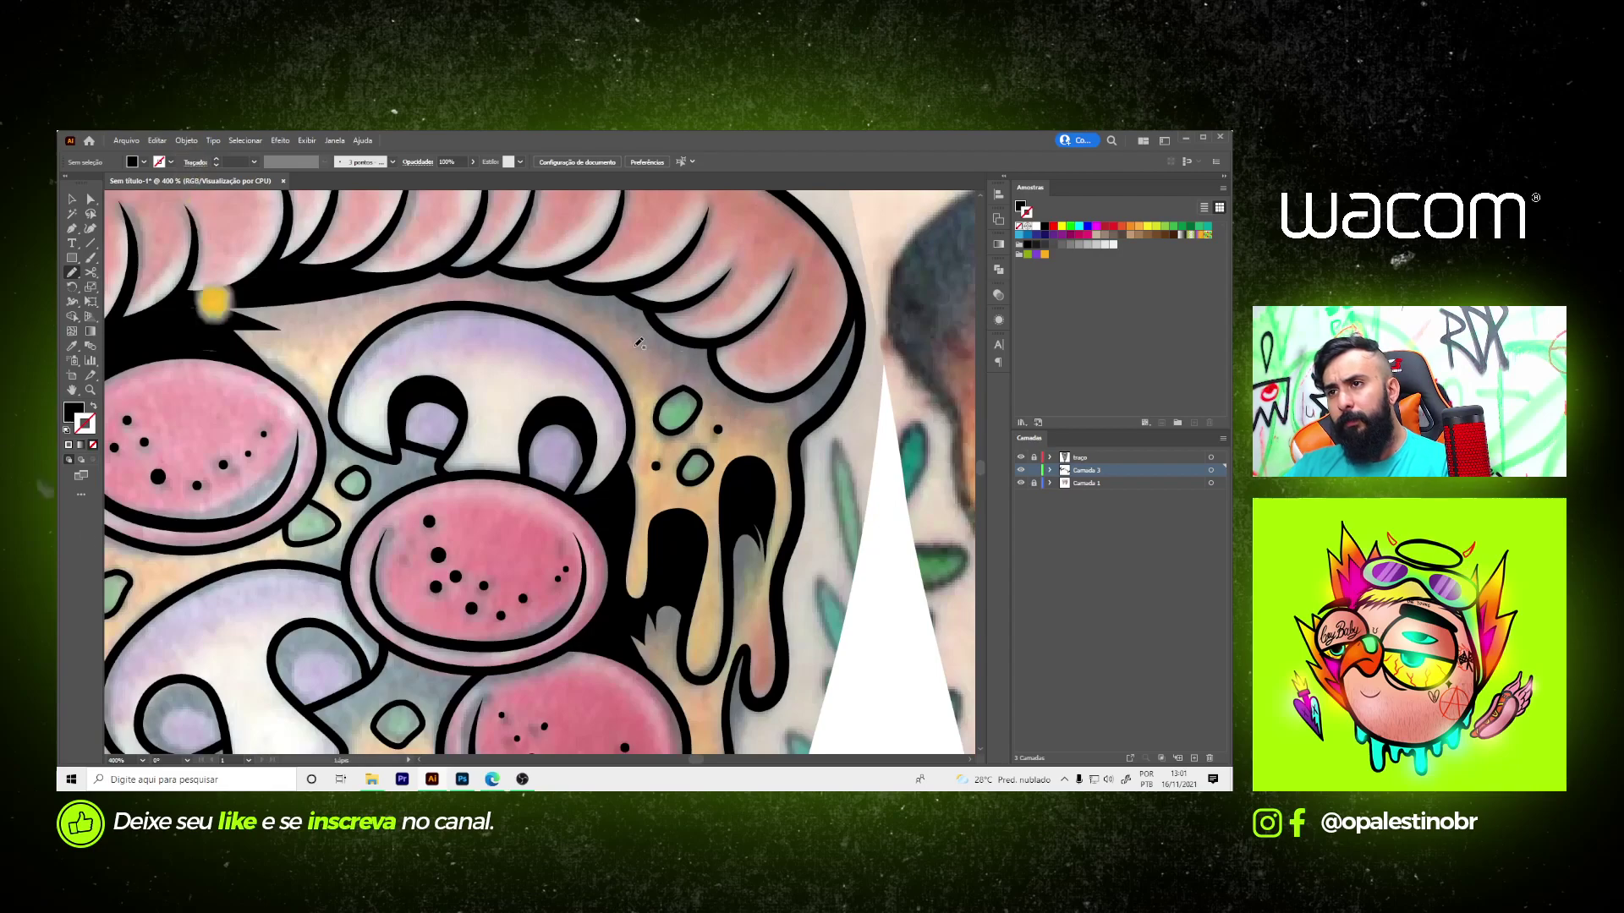
scroll(556, 279, up, 2)
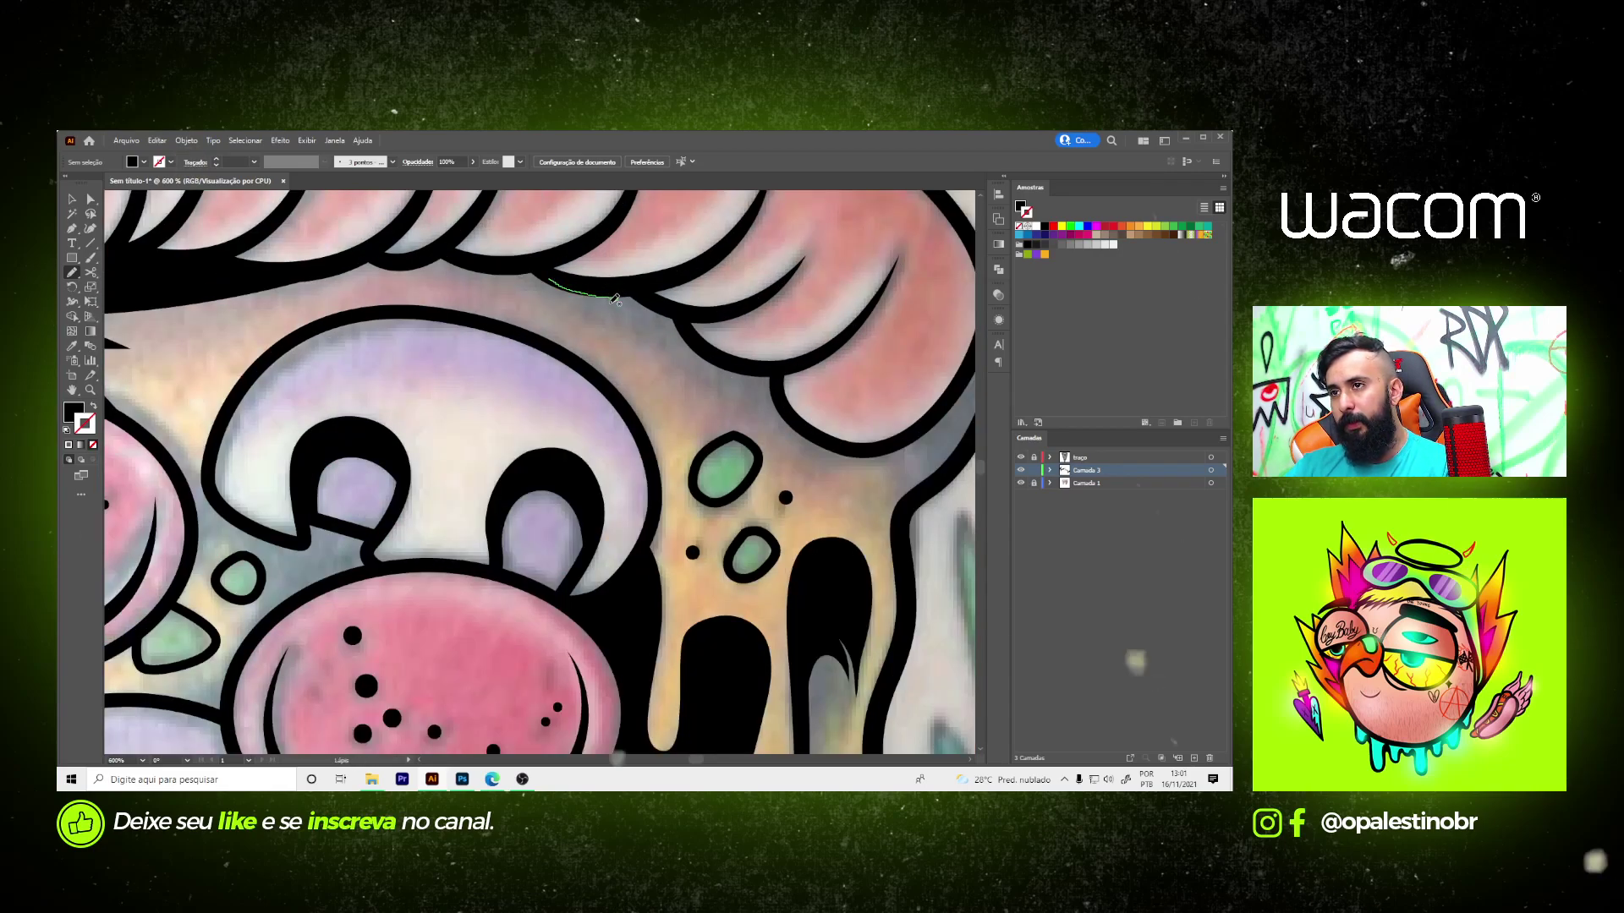
mouse_move(583, 289)
mouse_down()
mouse_move(740, 403)
mouse_move(715, 410)
mouse_move(833, 450)
mouse_up()
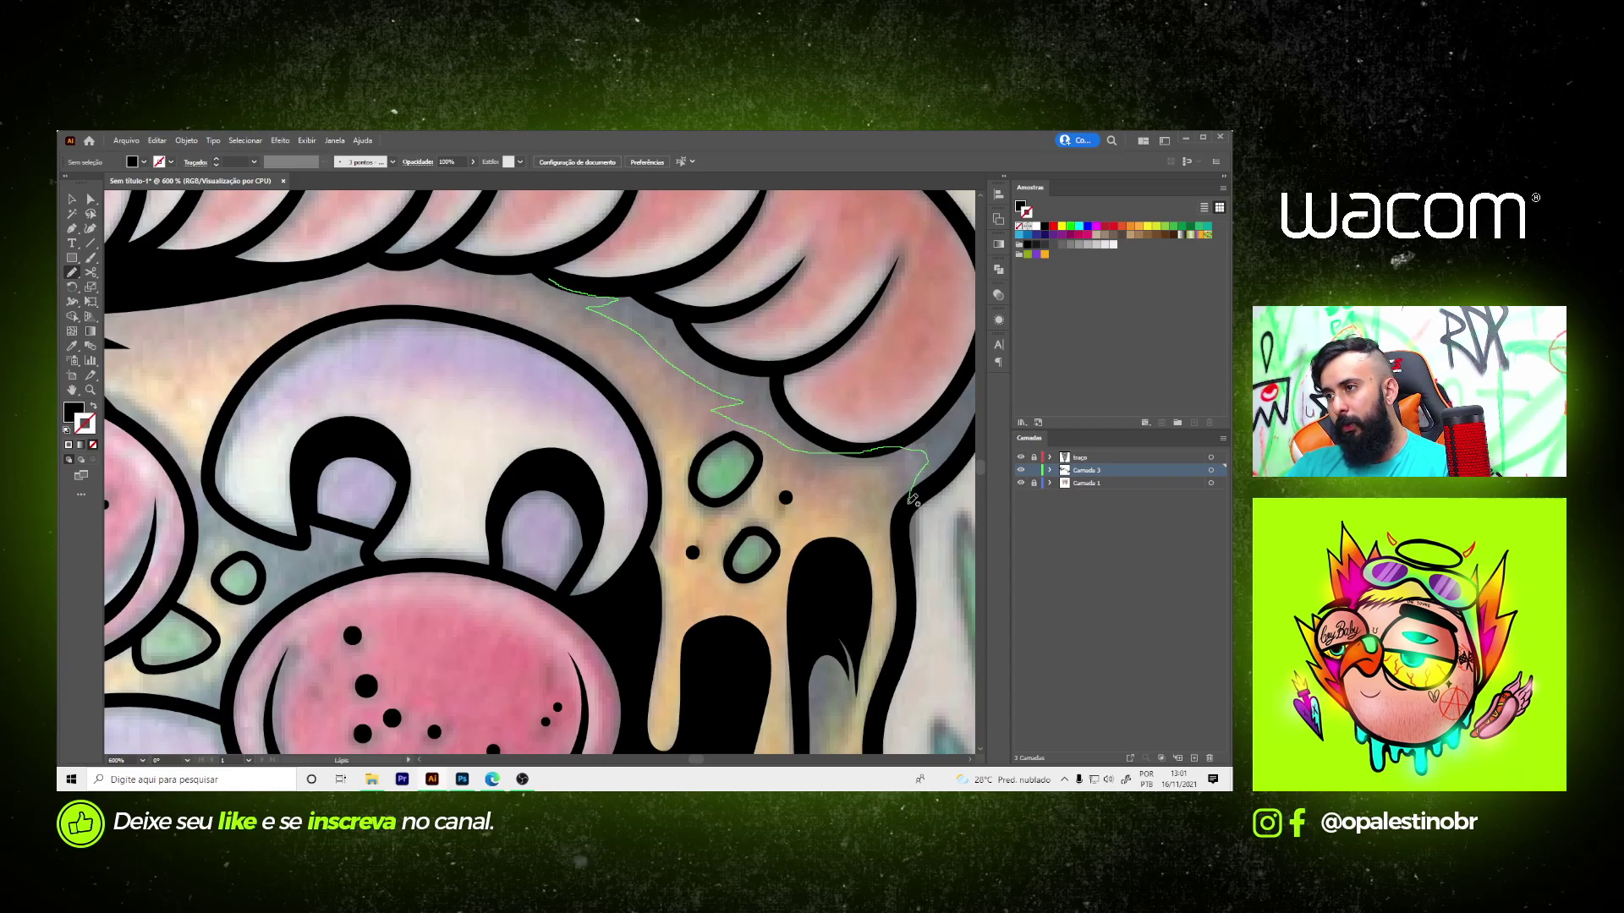
mouse_move(941, 457)
mouse_down()
mouse_move(854, 447)
mouse_move(765, 366)
mouse_move(699, 335)
mouse_up()
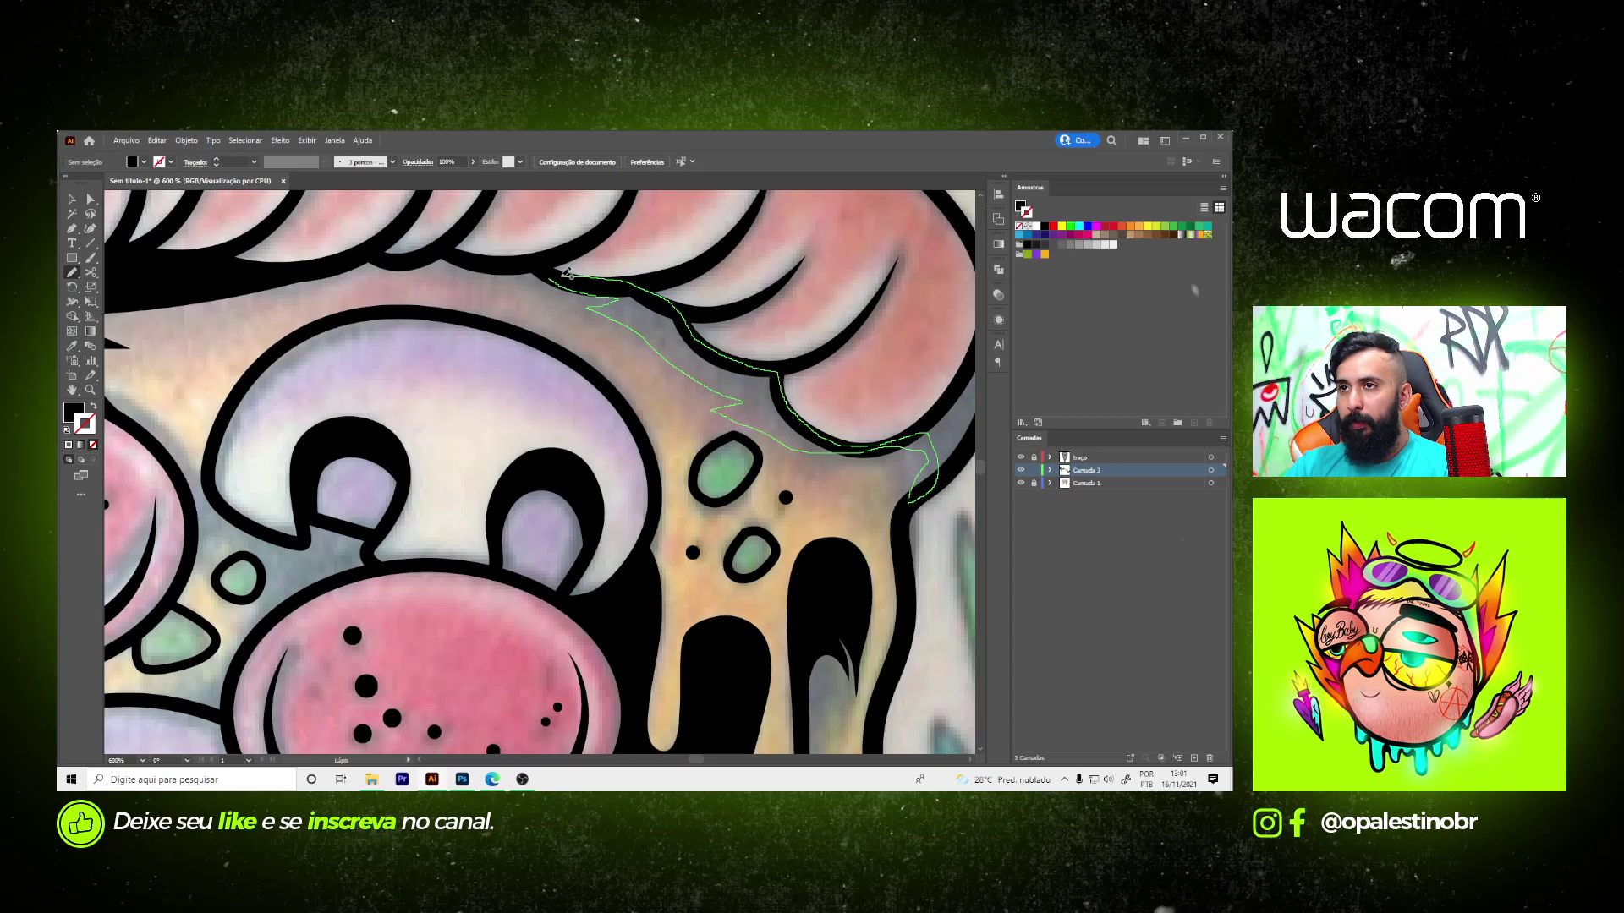
key(ctrl+0)
scroll(681, 278, up, 5)
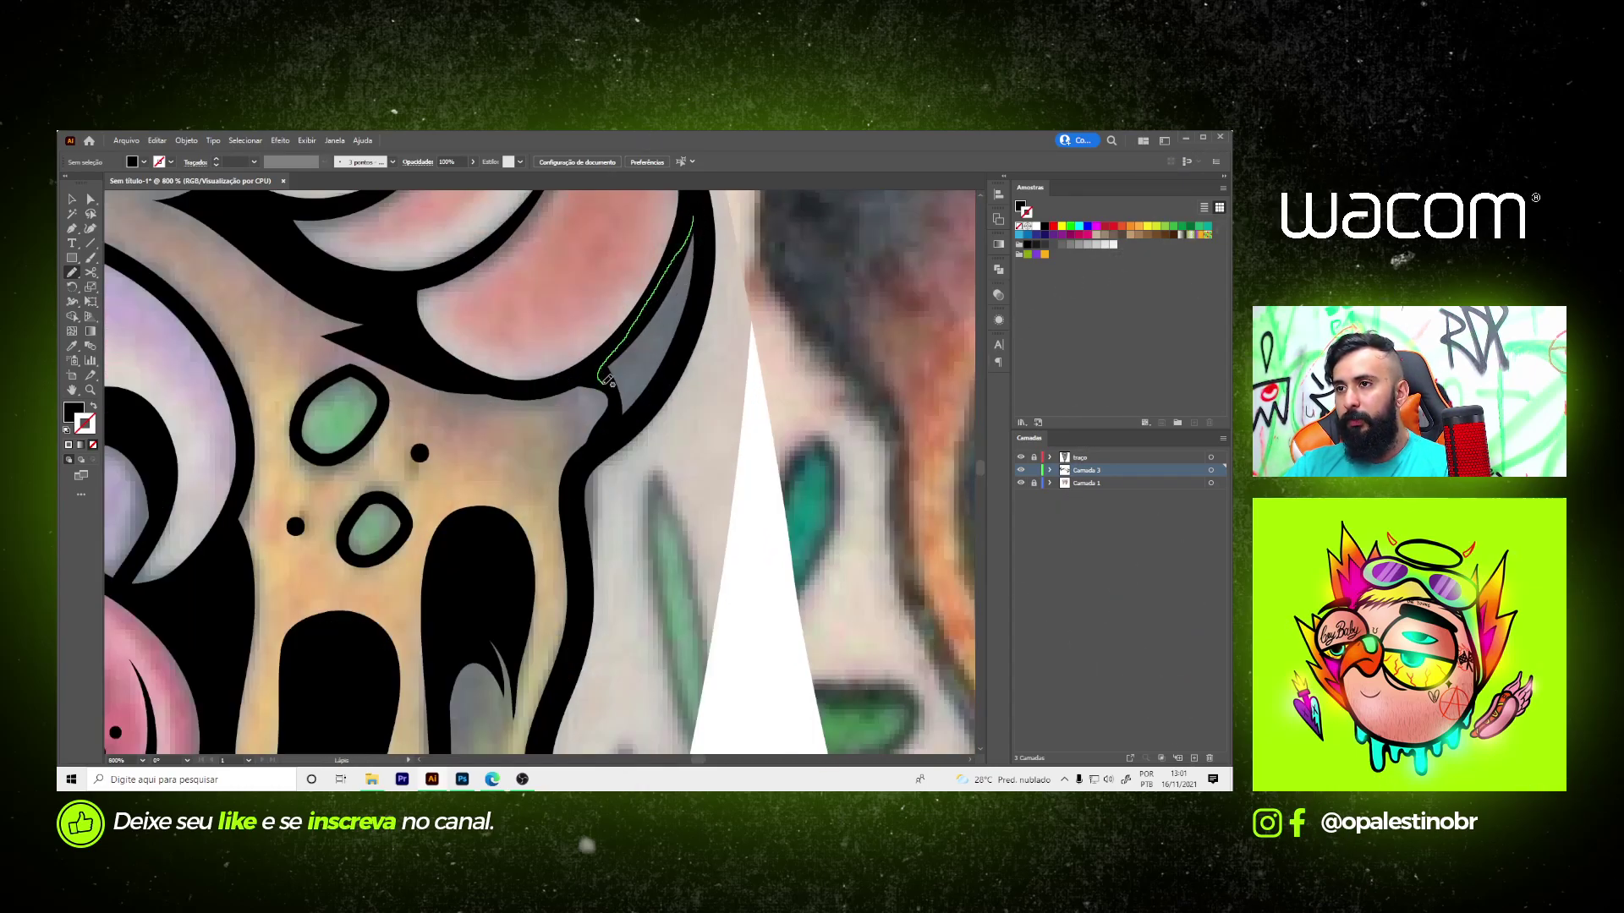
drag(622, 418, 694, 221)
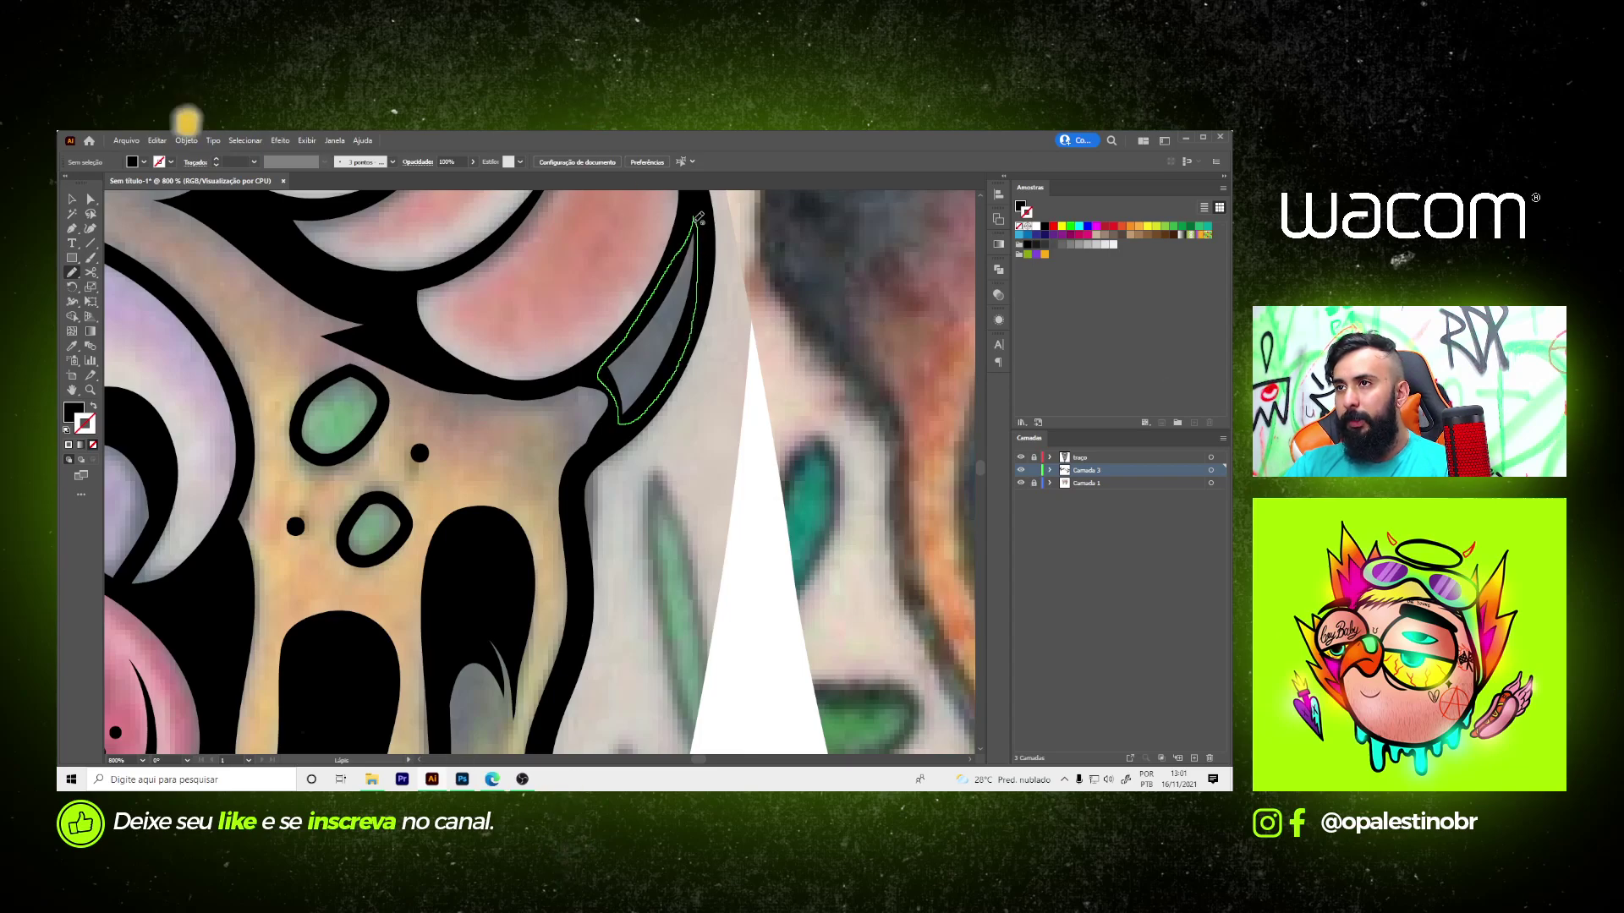
- Add a second black shape along the inner edge of the outline under the crust
scroll(488, 428, up, 2)
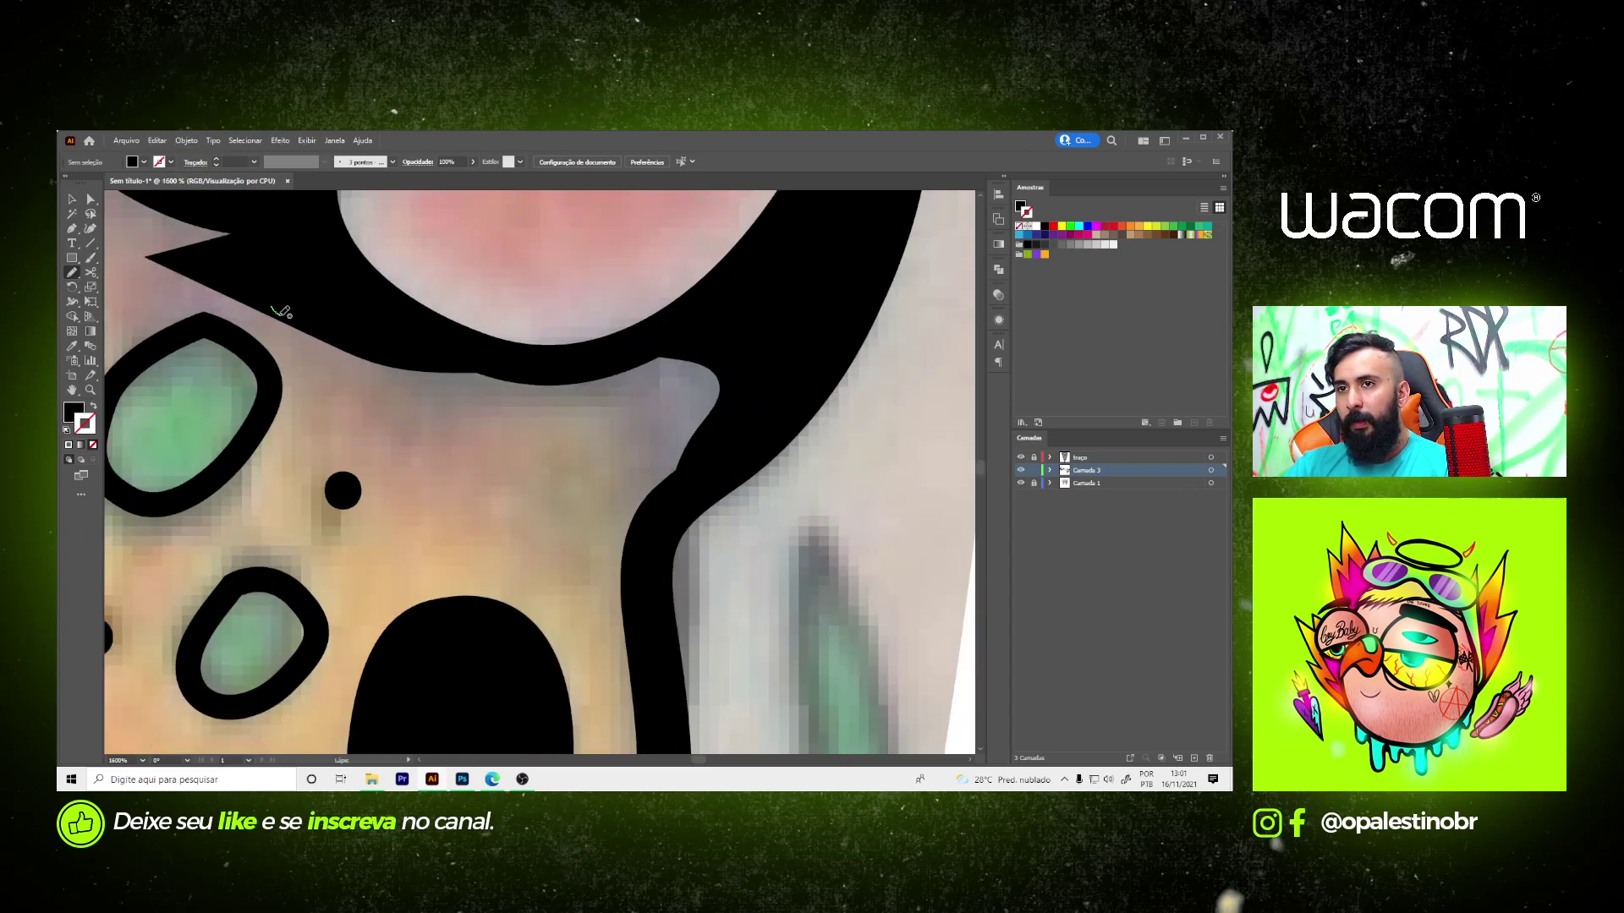
mouse_move(270, 307)
mouse_down()
mouse_move(596, 397)
mouse_move(674, 443)
mouse_up()
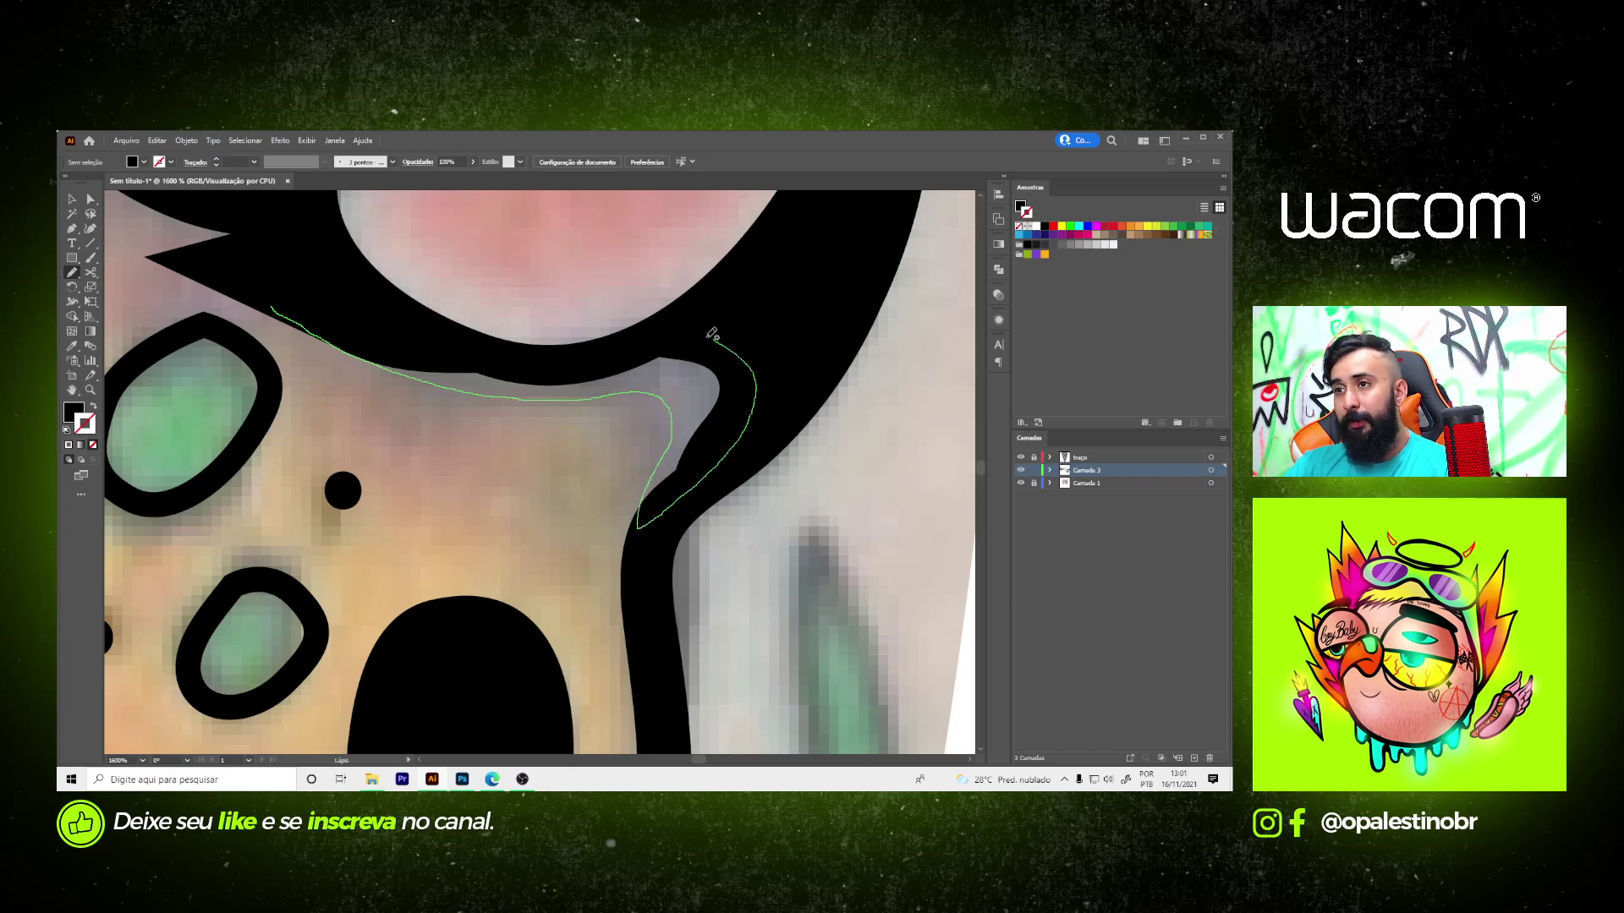
drag(571, 356, 575, 355)
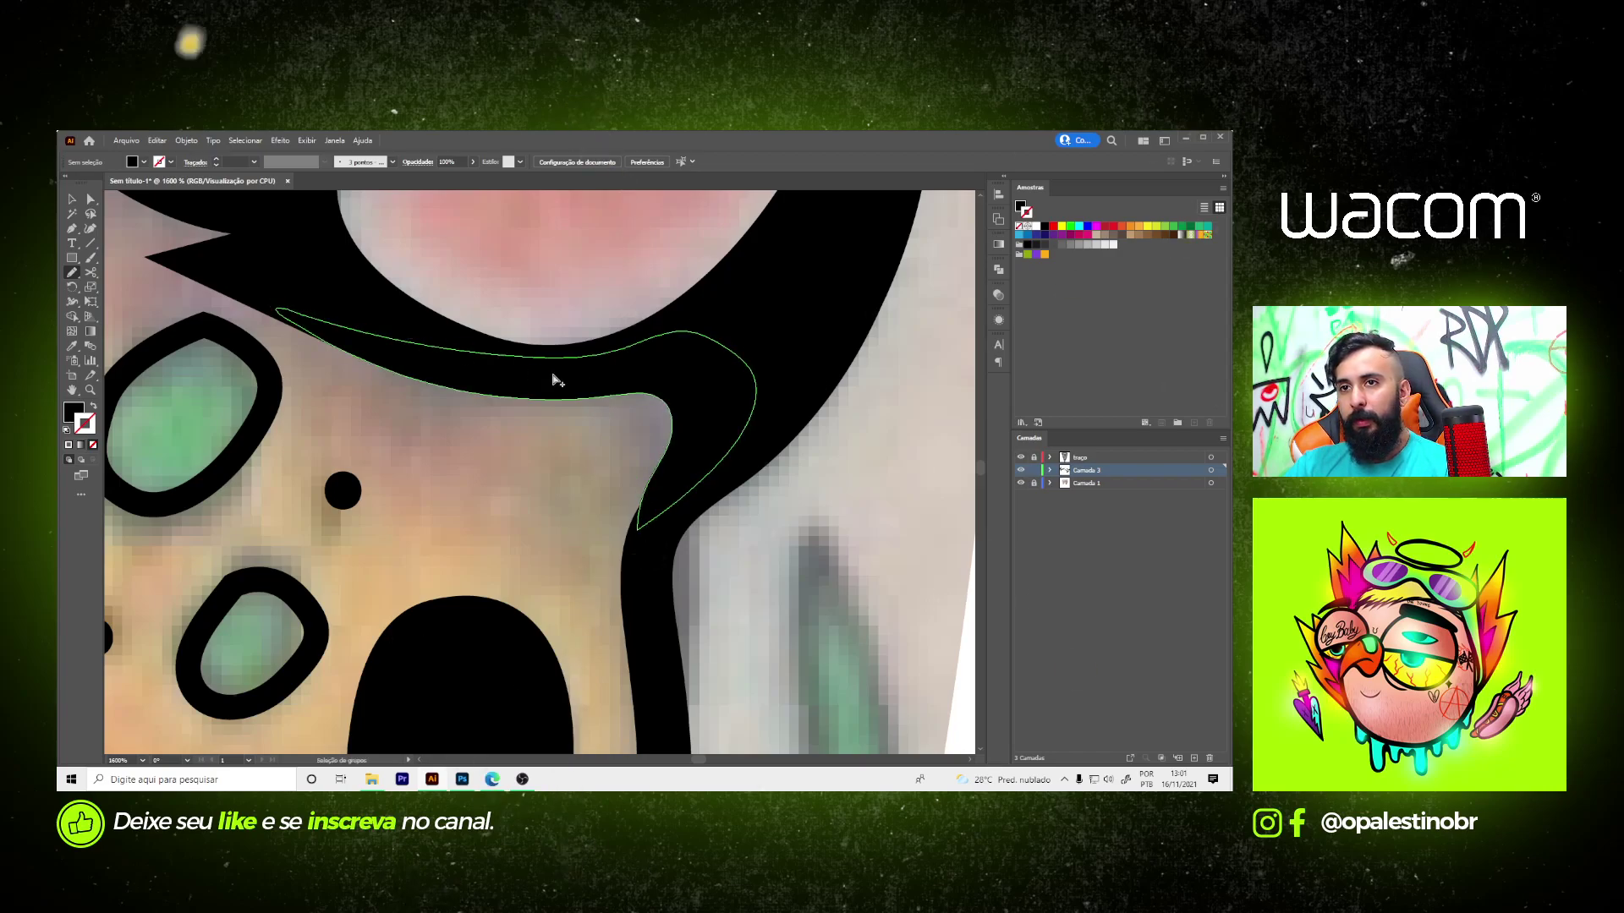
- Thicken the mushroom outline junction with a closed black traced shape
scroll(637, 443, down, 5)
scroll(637, 443, down, 5)
scroll(592, 444, down, 2)
scroll(559, 445, up, 1)
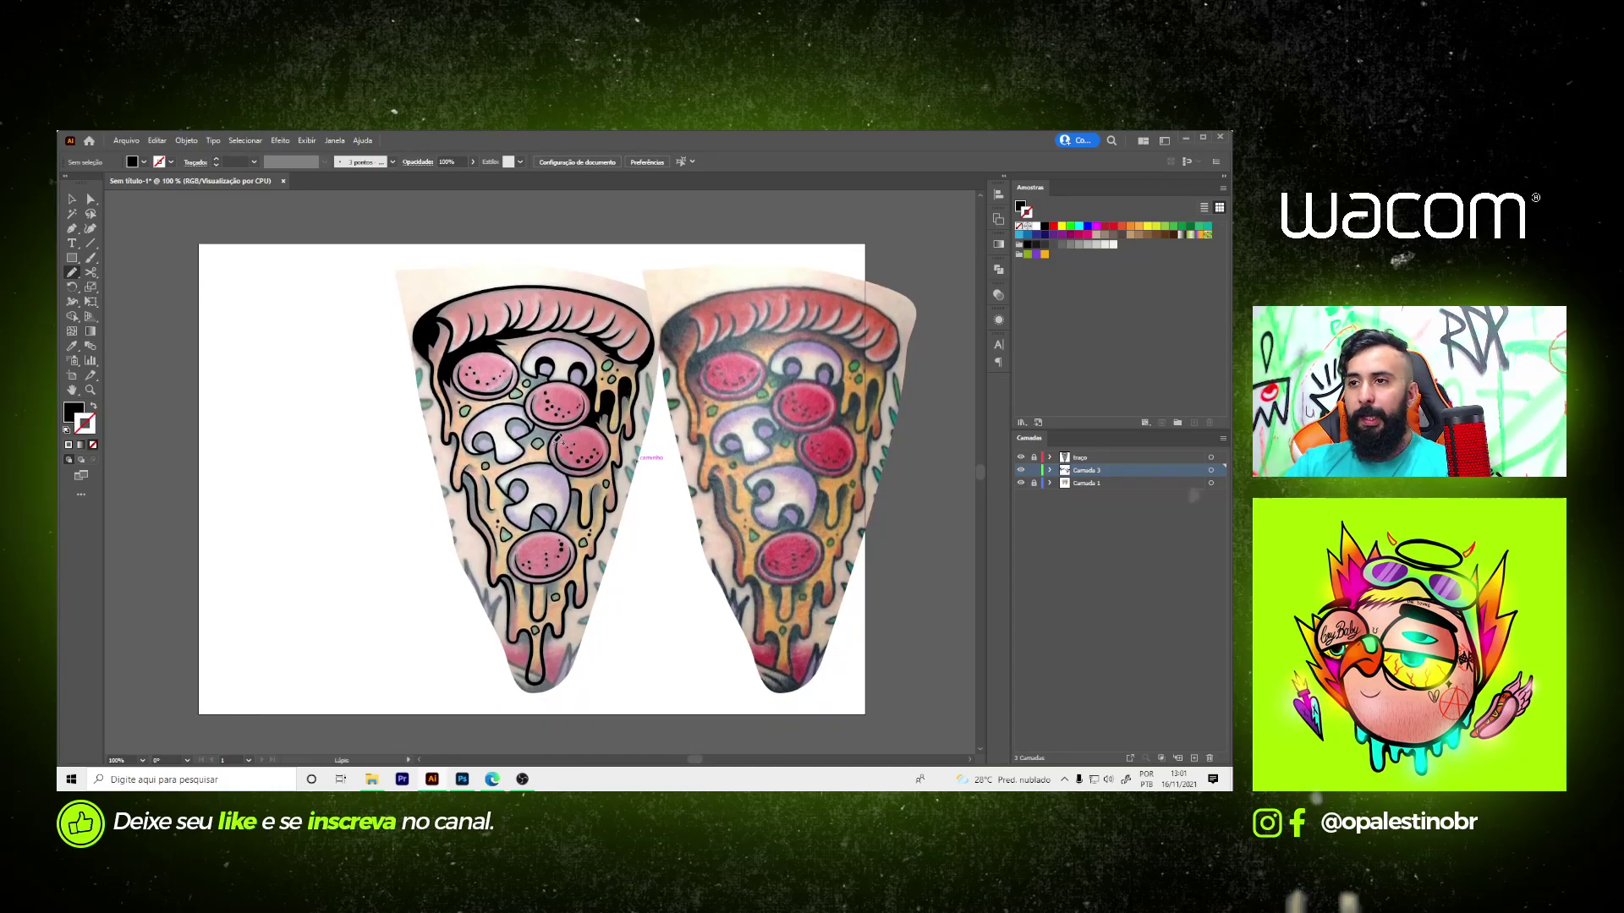
scroll(529, 446, up, 6)
scroll(529, 444, up, 3)
scroll(268, 435, up, 3)
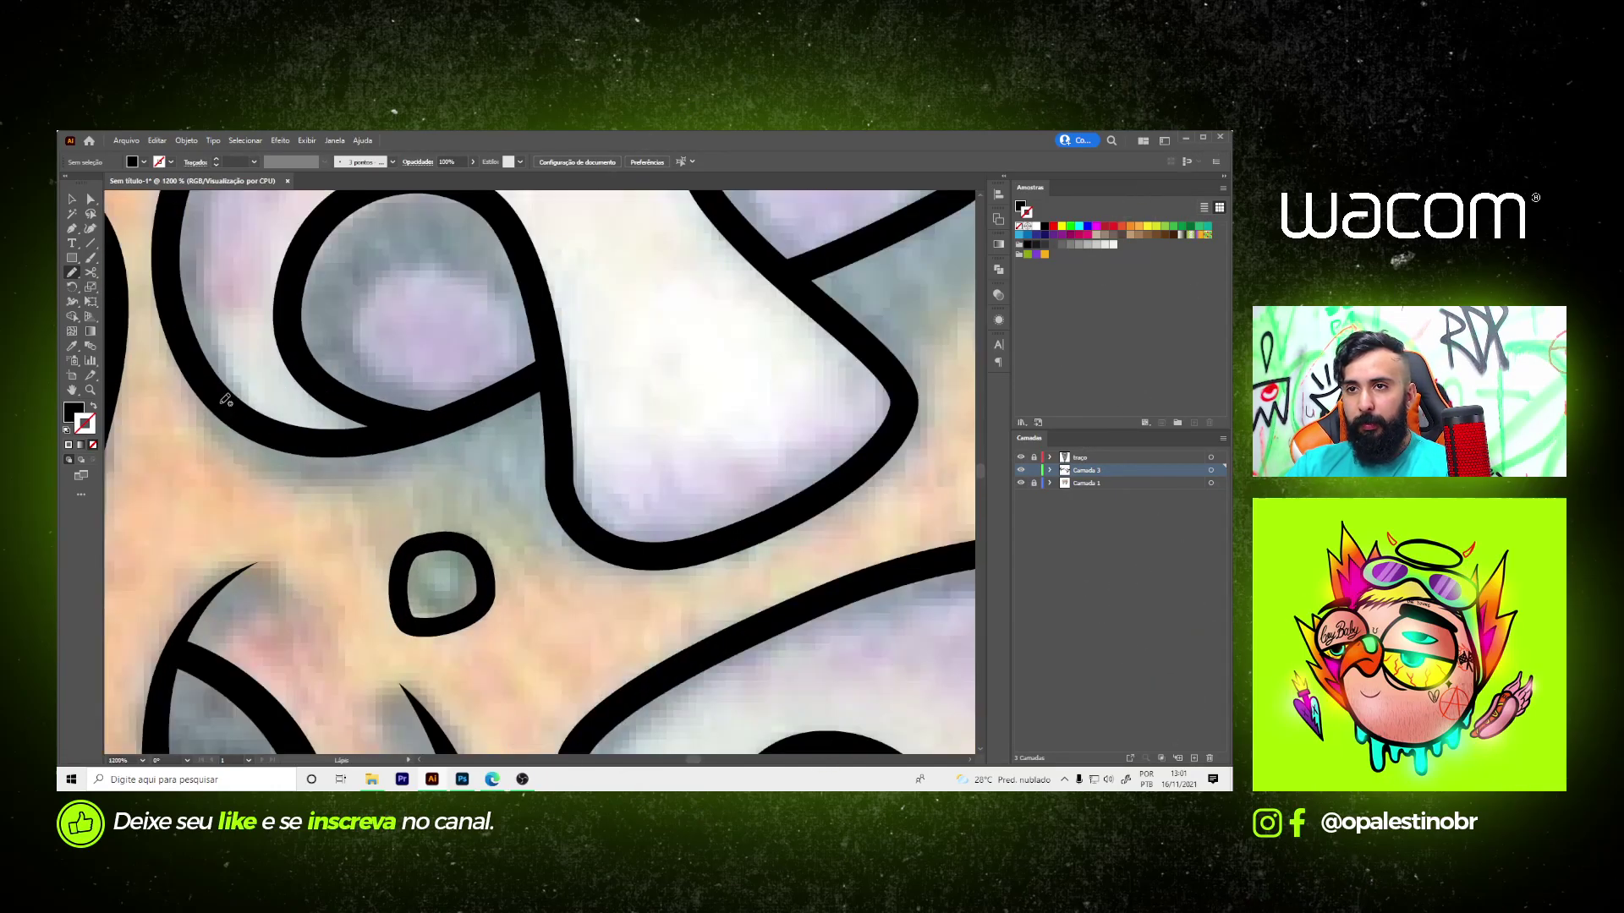
drag(225, 400, 315, 464)
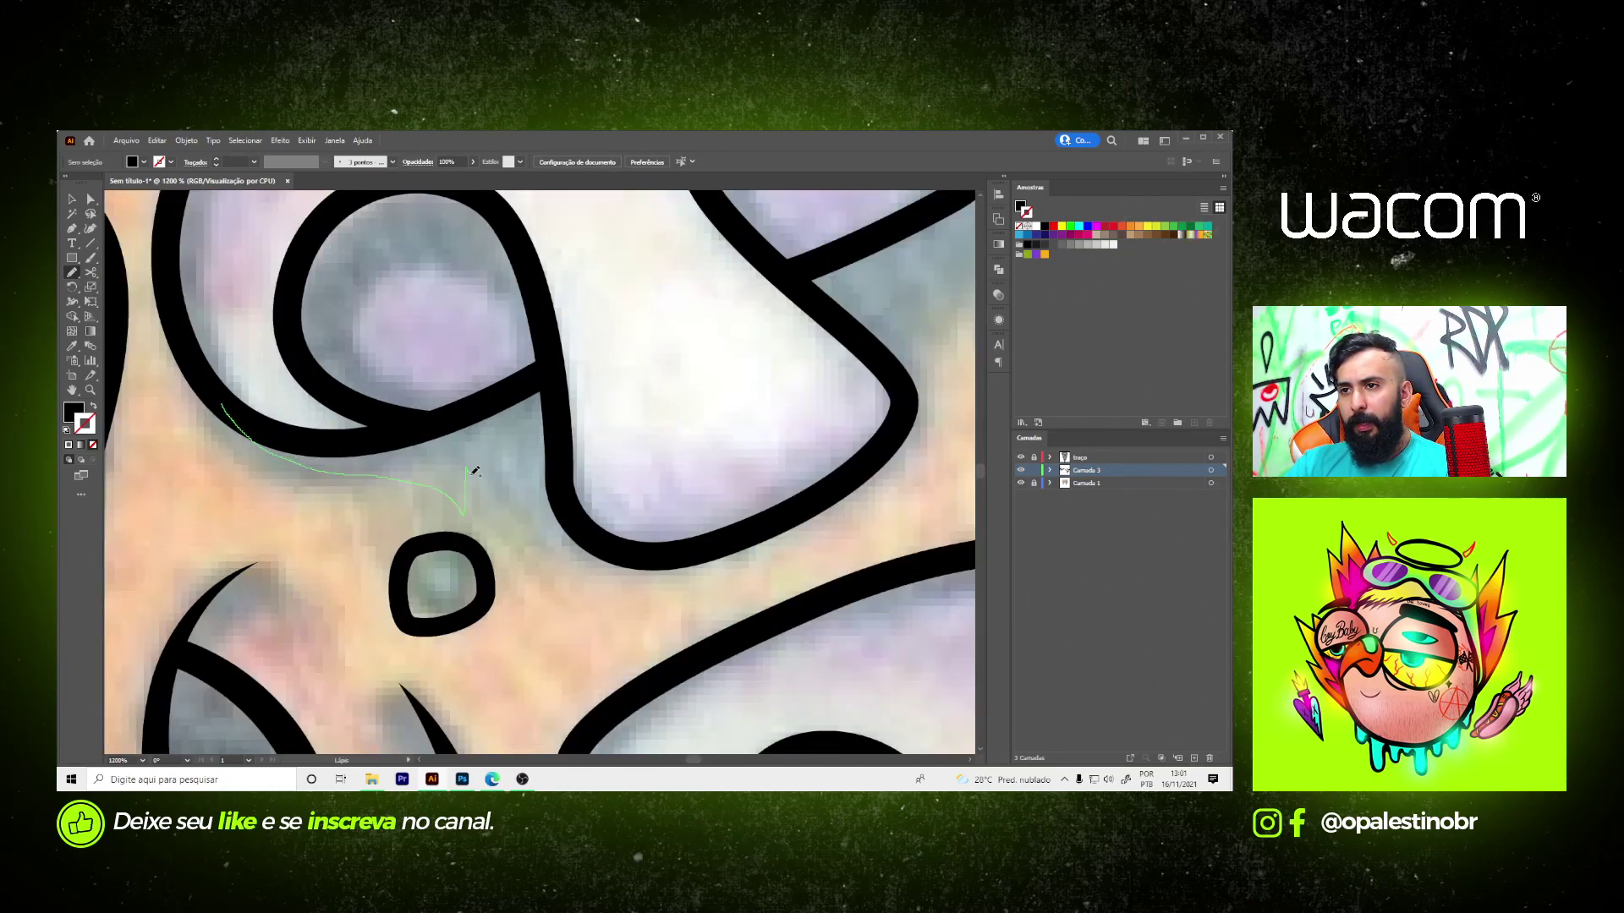
mouse_move(589, 539)
mouse_down()
mouse_move(554, 372)
mouse_move(427, 416)
mouse_move(270, 427)
mouse_up()
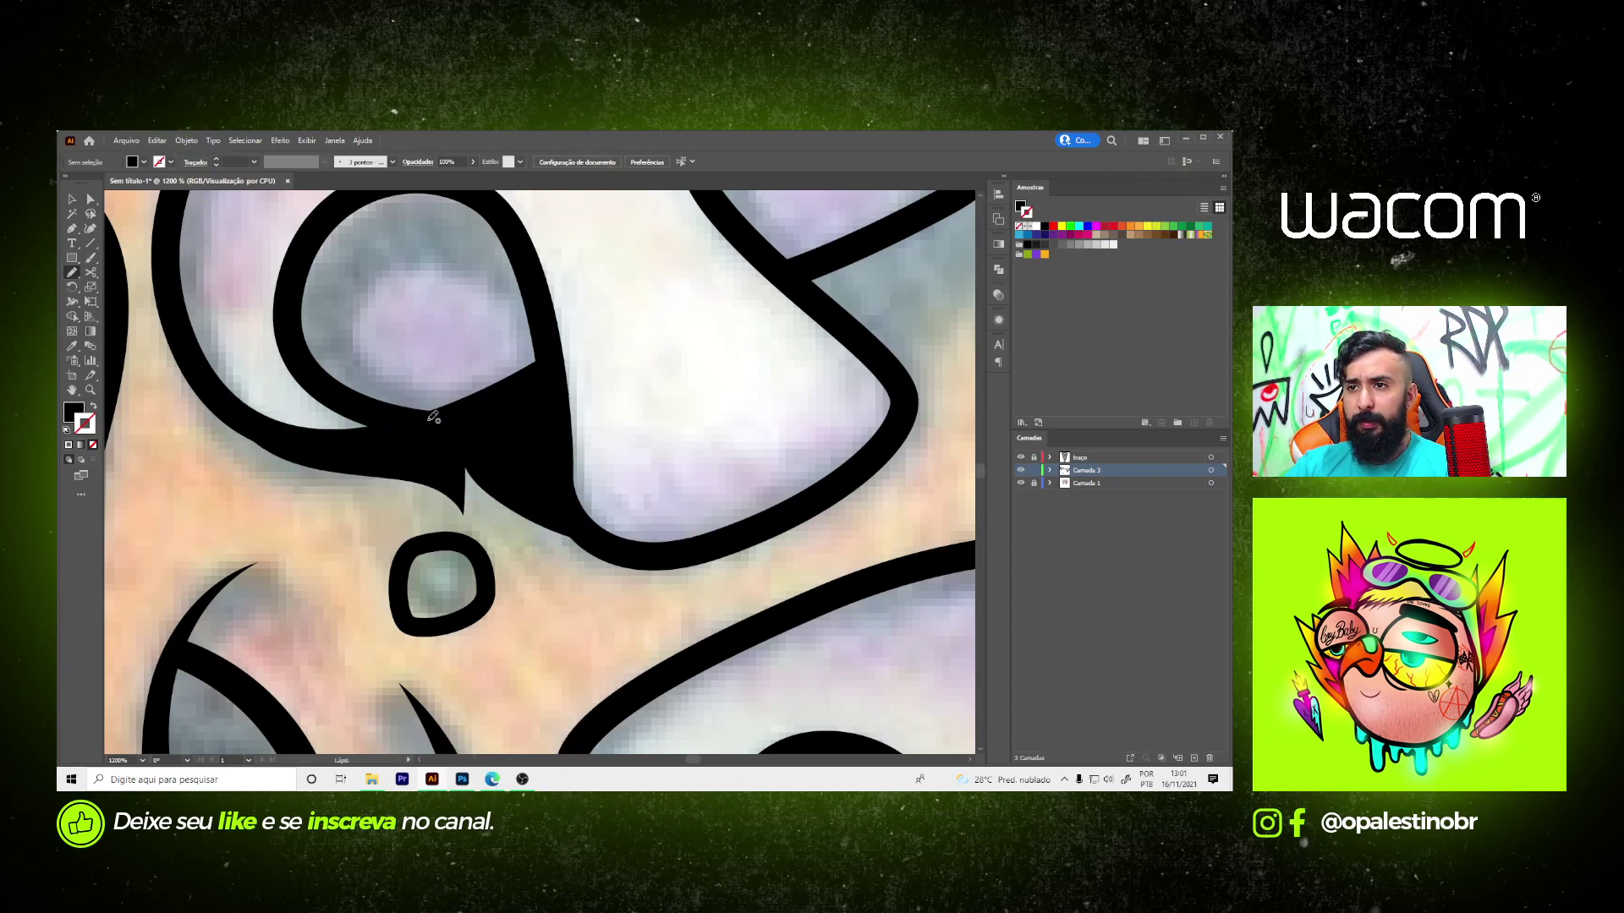
scroll(428, 410, up, 3)
- Fill black shapes along the inner edges of the left and right gill loops
drag(436, 531, 384, 495)
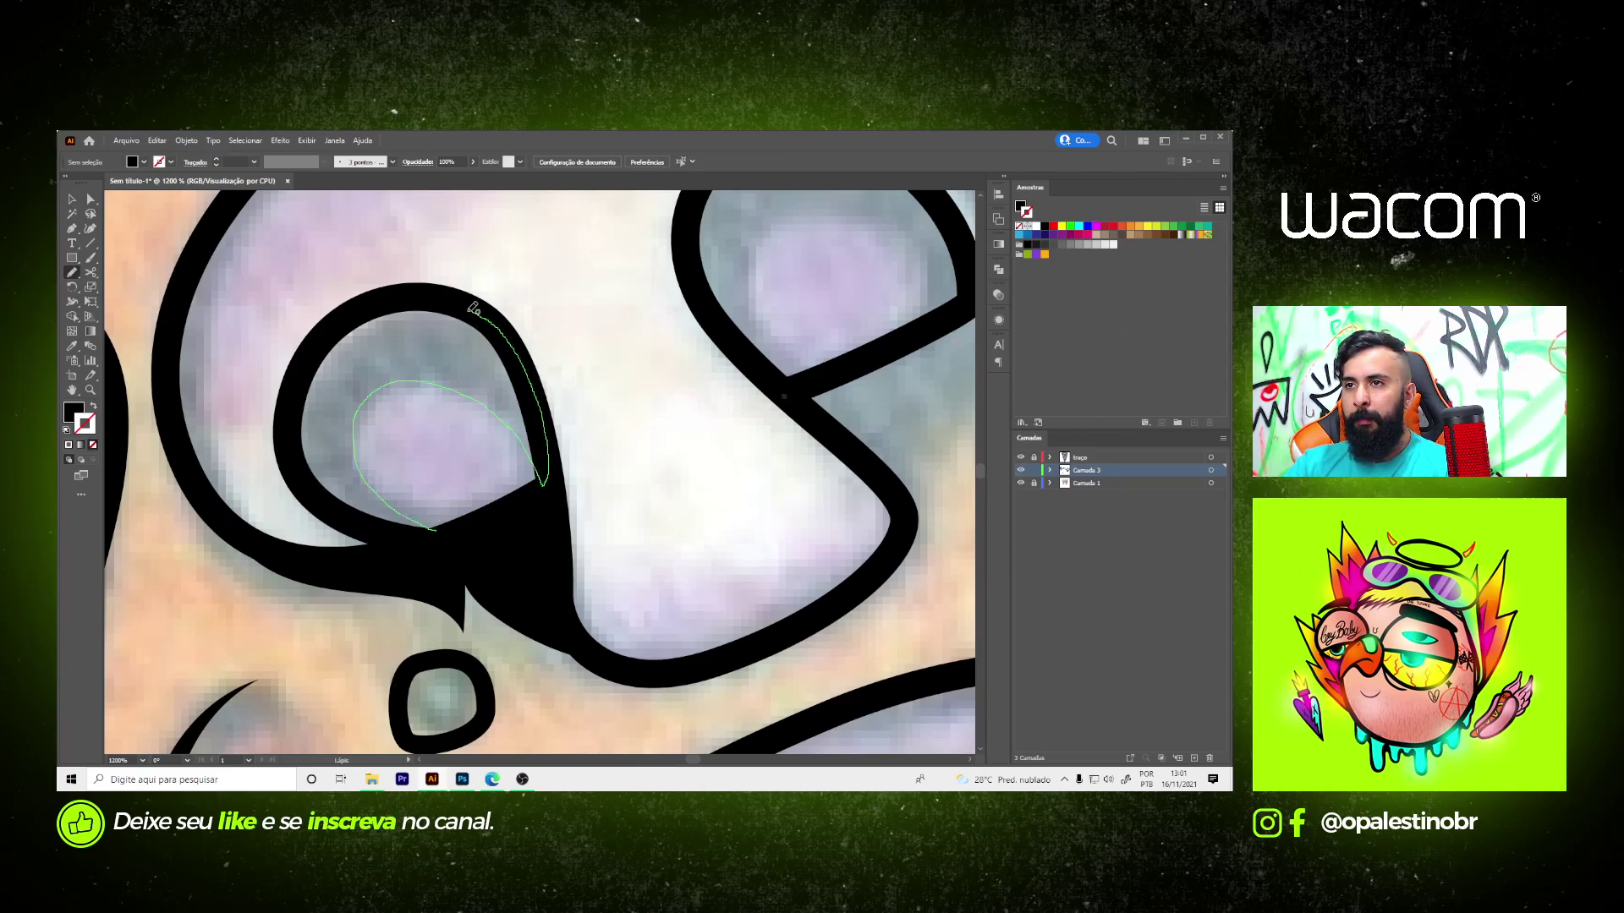
drag(309, 366, 293, 432)
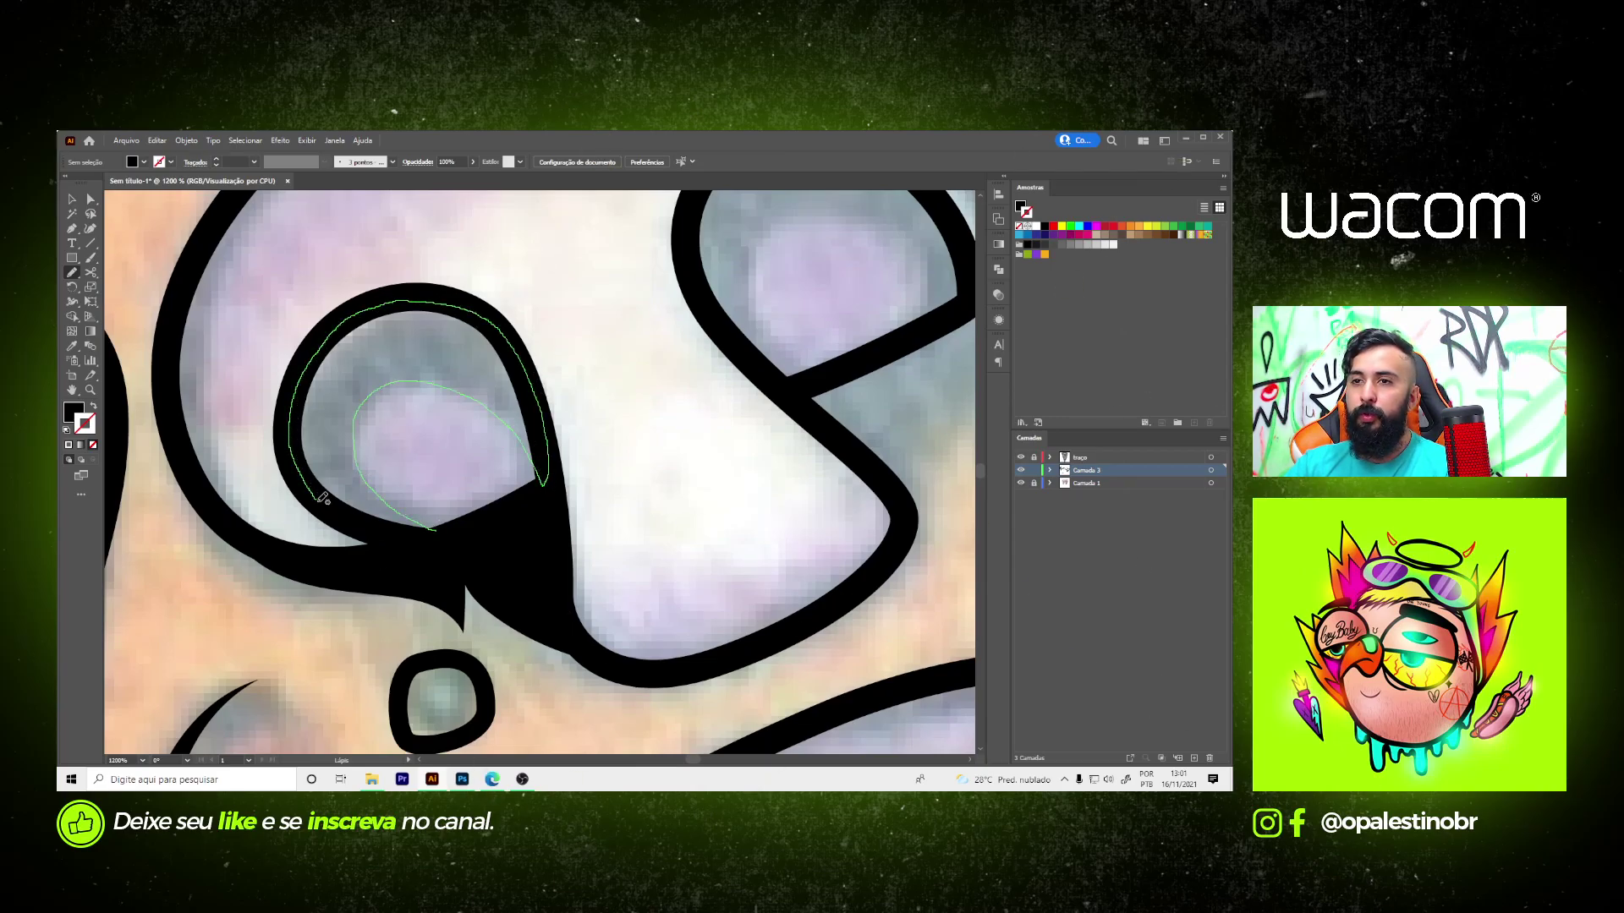
drag(323, 499, 438, 532)
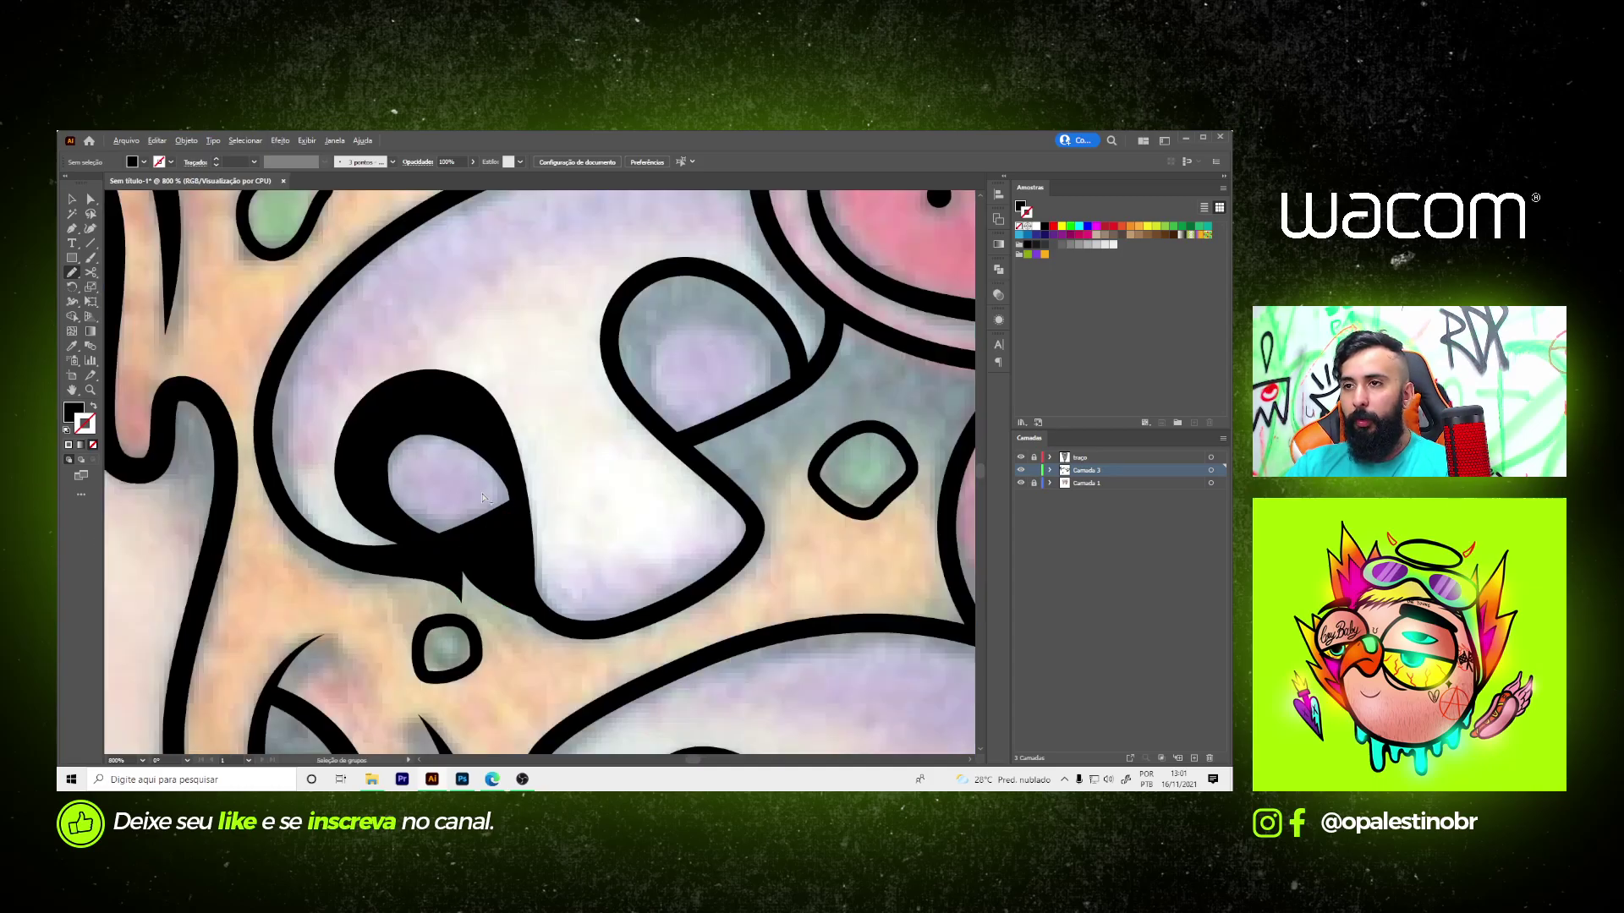
scroll(575, 491, up, 2)
scroll(643, 465, right, 2)
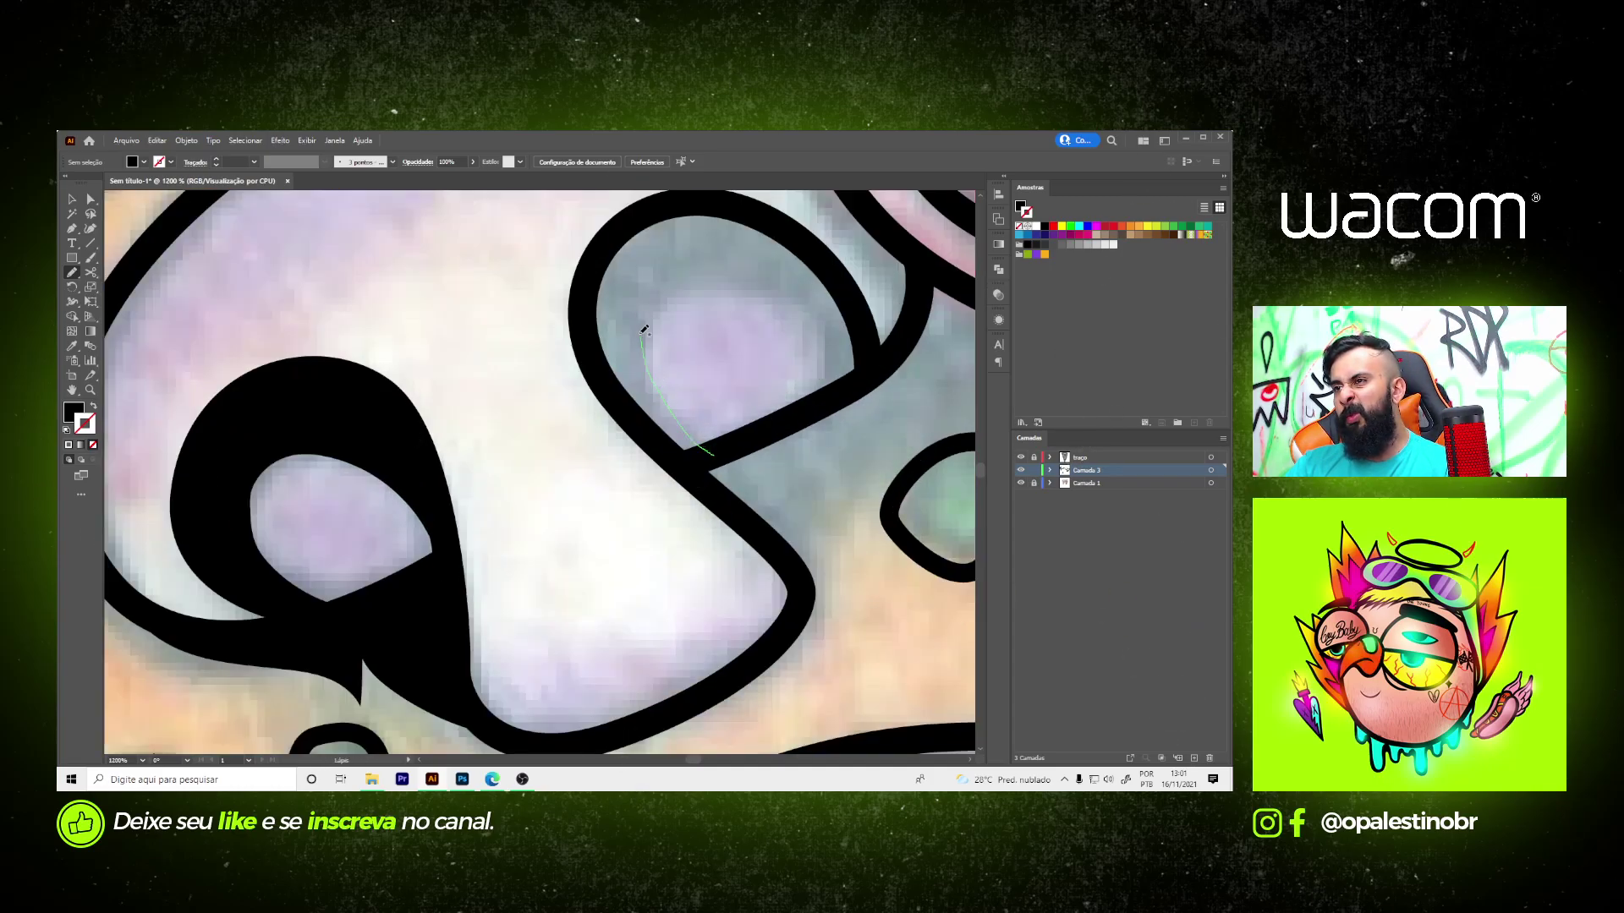
drag(696, 258, 803, 300)
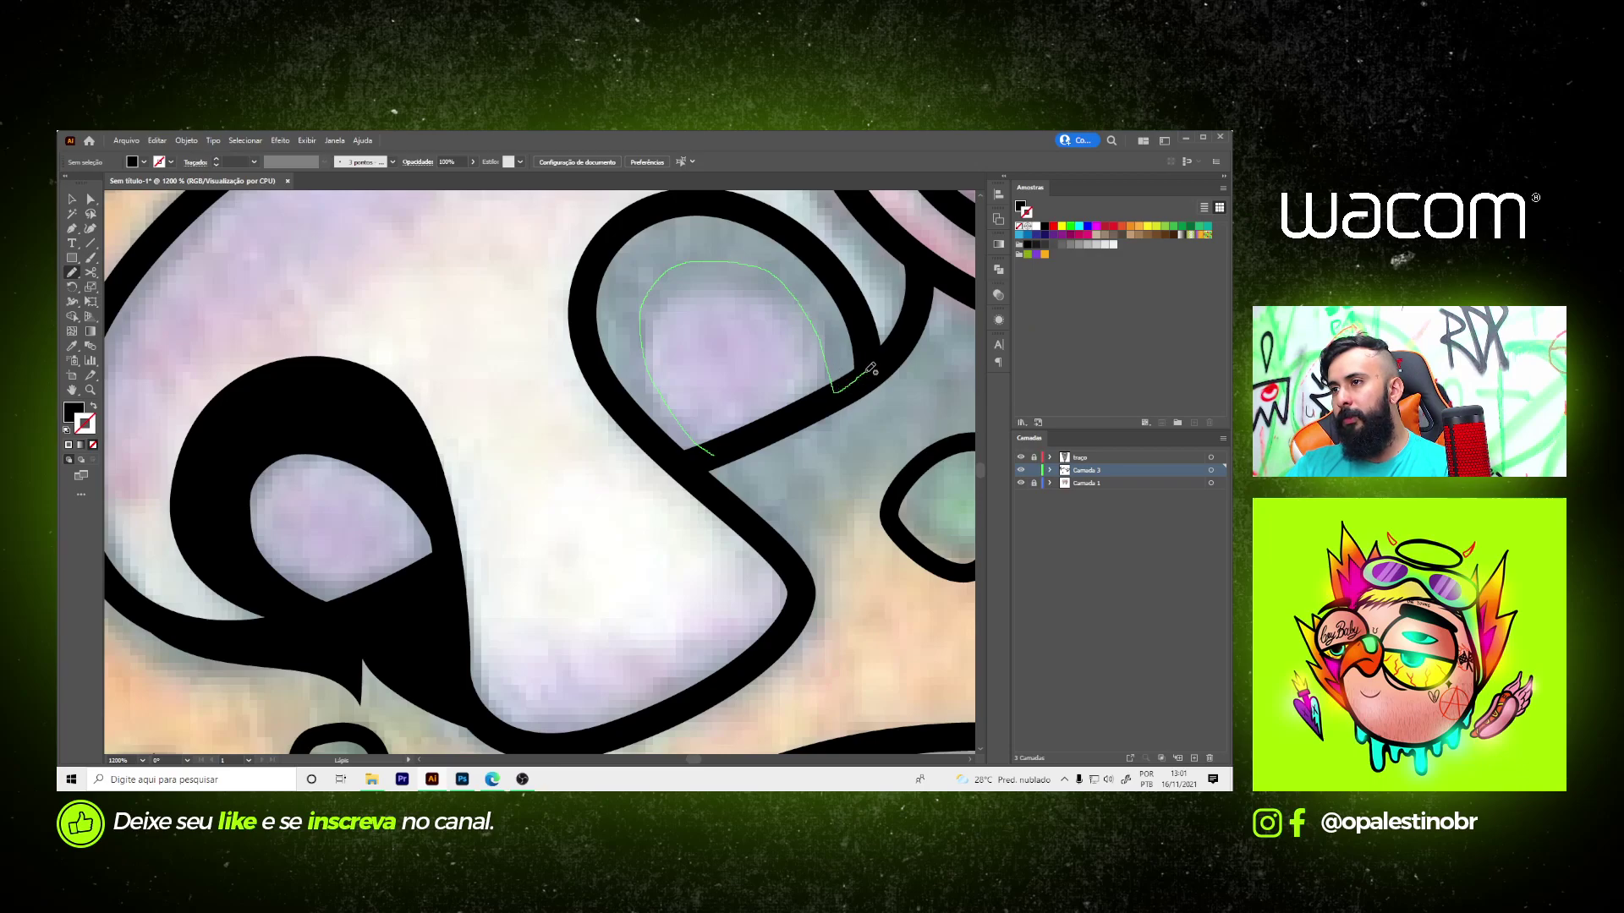
mouse_move(720, 206)
mouse_down()
mouse_move(626, 216)
mouse_move(580, 319)
mouse_move(645, 428)
mouse_move(709, 454)
mouse_up()
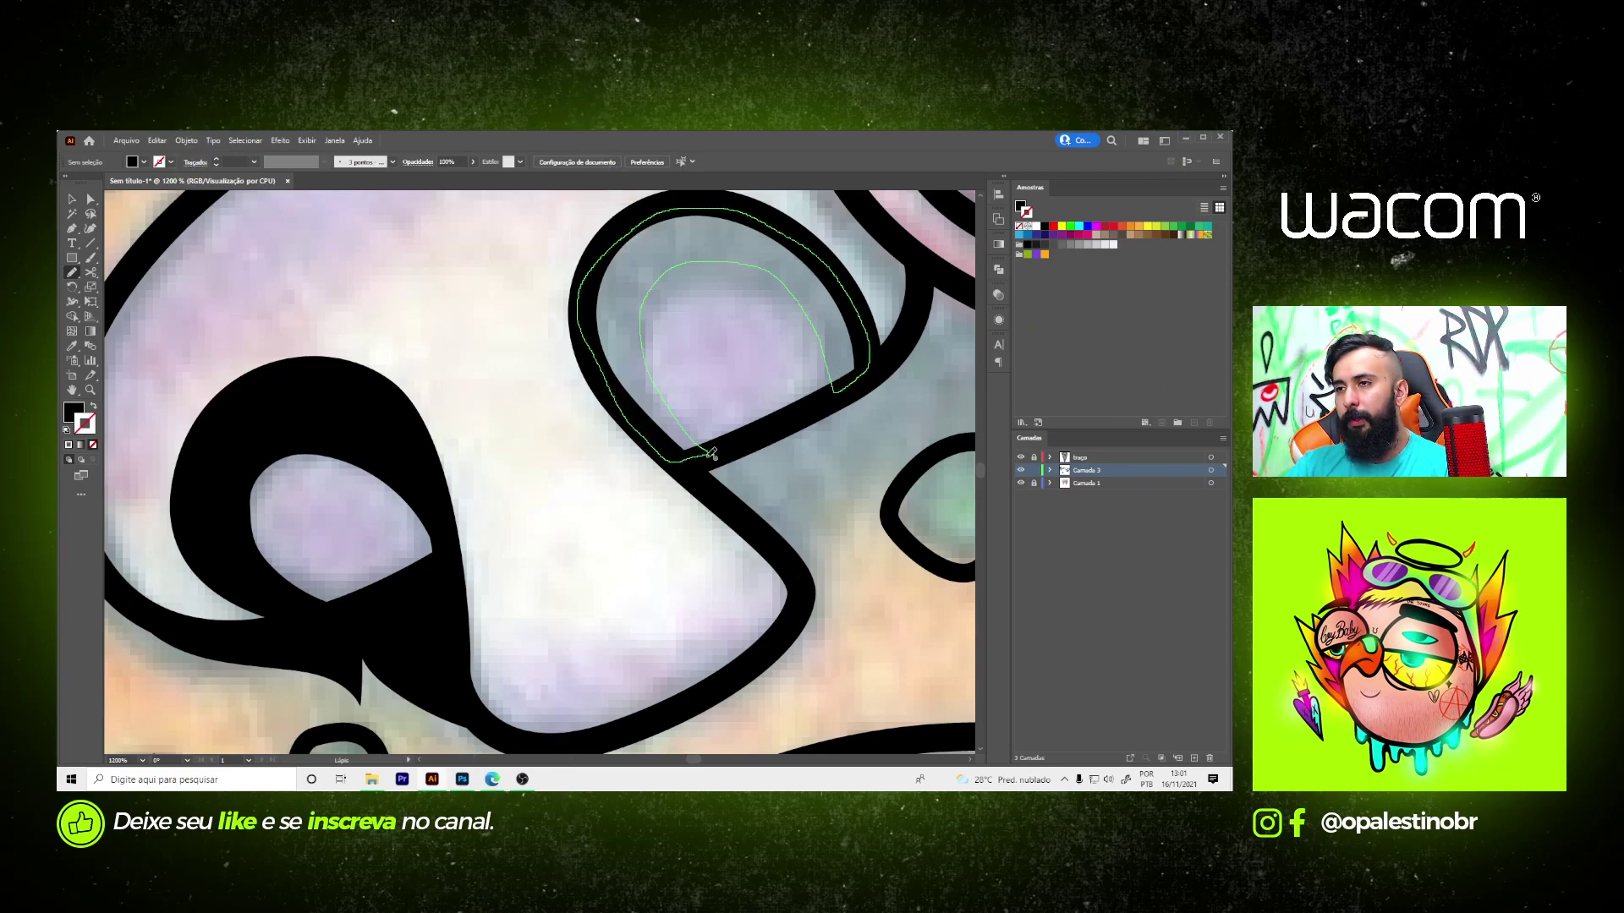
scroll(711, 454, down, 3)
scroll(677, 456, down, 2)
- Trace a black shape around the small green oval's right side and the pepperoni edge
scroll(637, 457, up, 3)
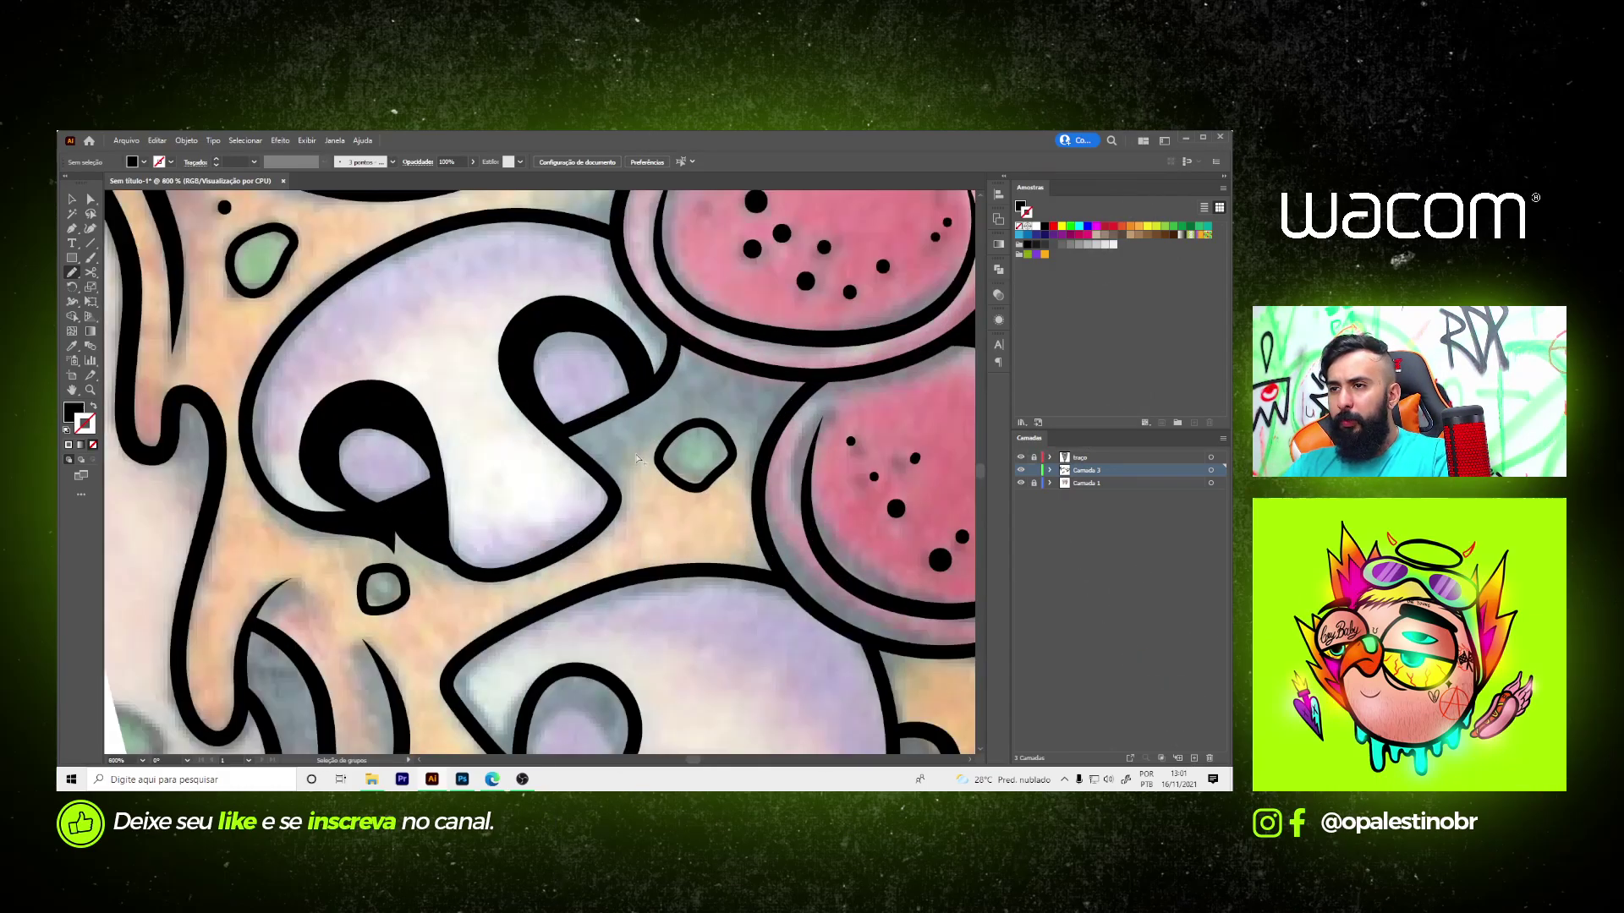
scroll(637, 457, up, 1)
drag(615, 507, 628, 475)
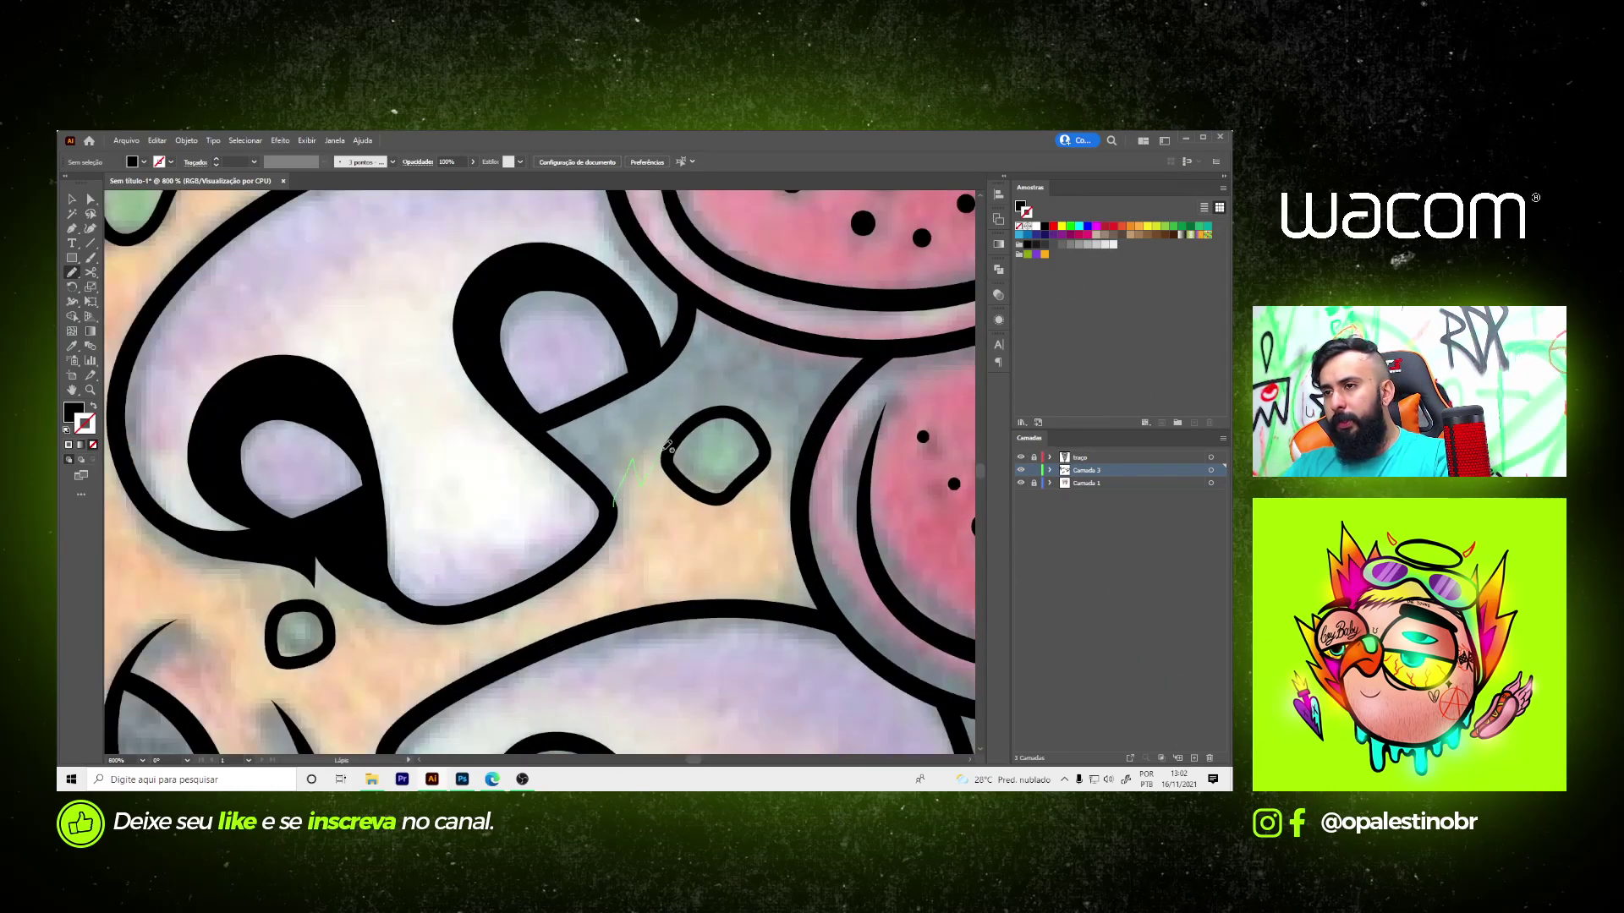
drag(755, 416, 797, 512)
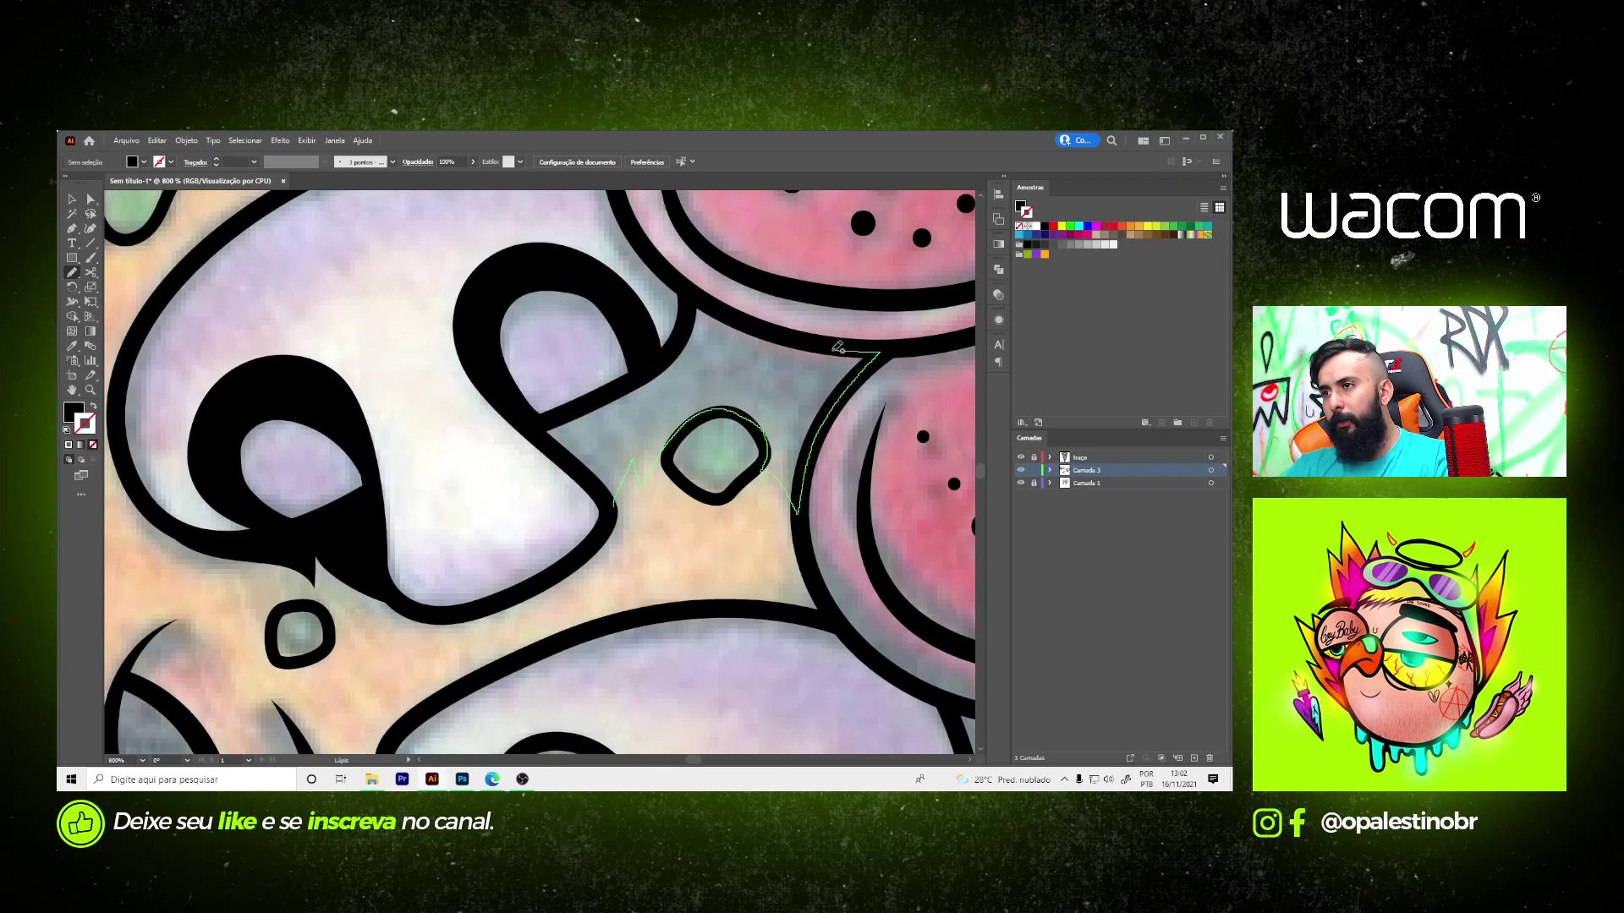
mouse_move(837, 347)
mouse_down()
mouse_move(693, 302)
mouse_move(646, 372)
mouse_move(562, 408)
mouse_move(594, 479)
mouse_up()
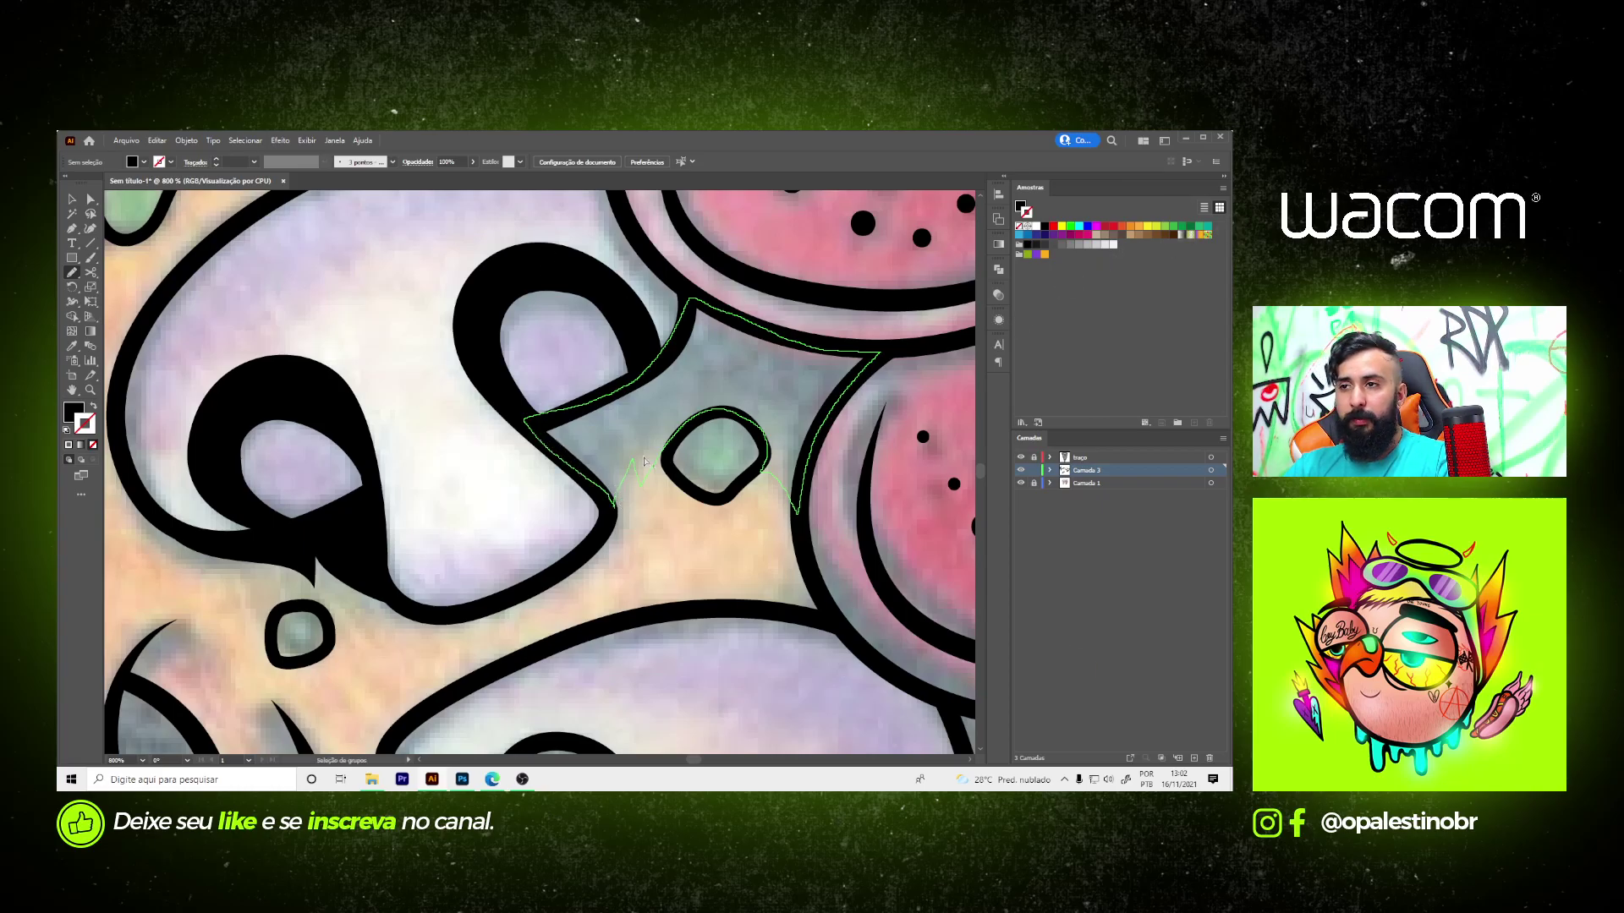
- Fill a closed black shape along the first cheese drip's outline
scroll(645, 461, down, 2)
scroll(644, 462, down, 2)
scroll(693, 424, up, 2)
scroll(694, 424, up, 1)
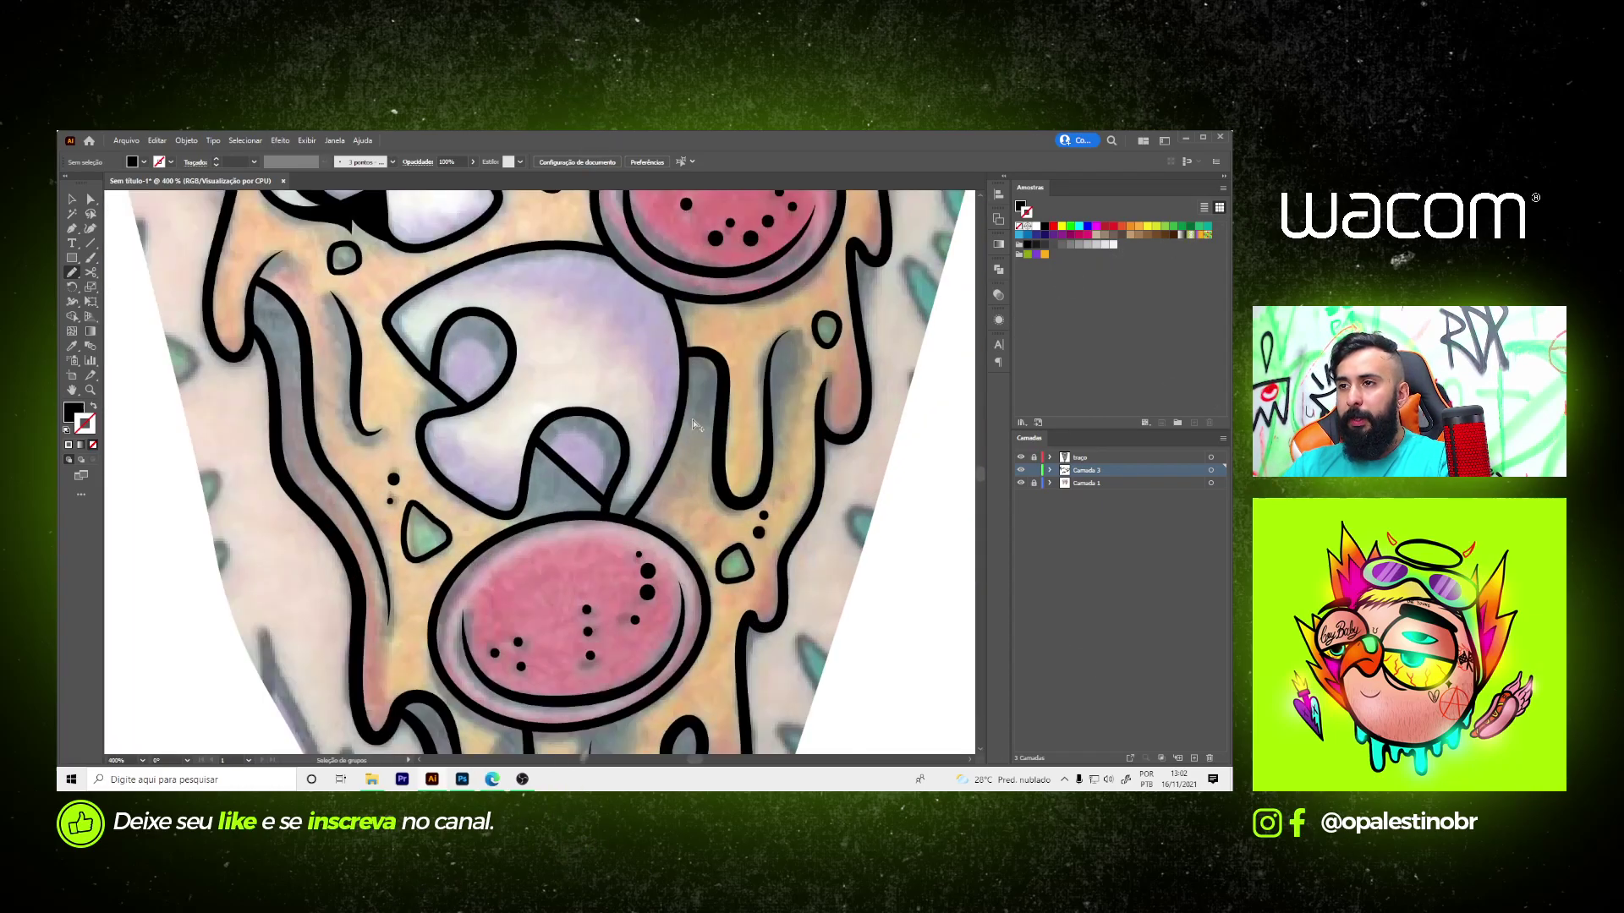
scroll(693, 425, up, 1)
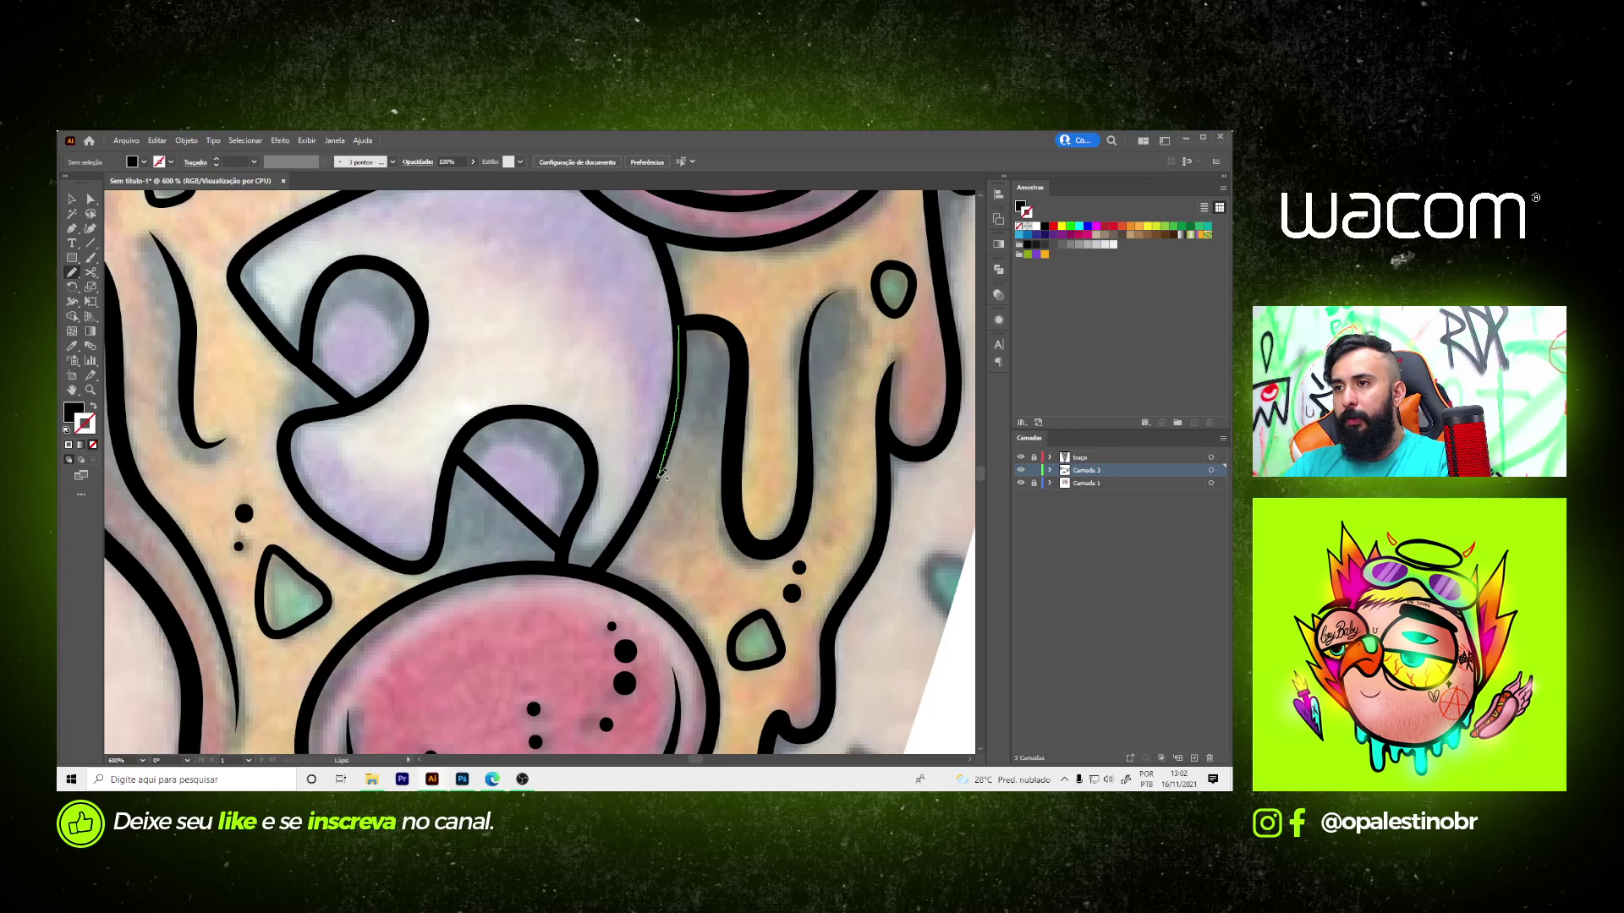
drag(668, 461, 700, 435)
drag(725, 461, 733, 495)
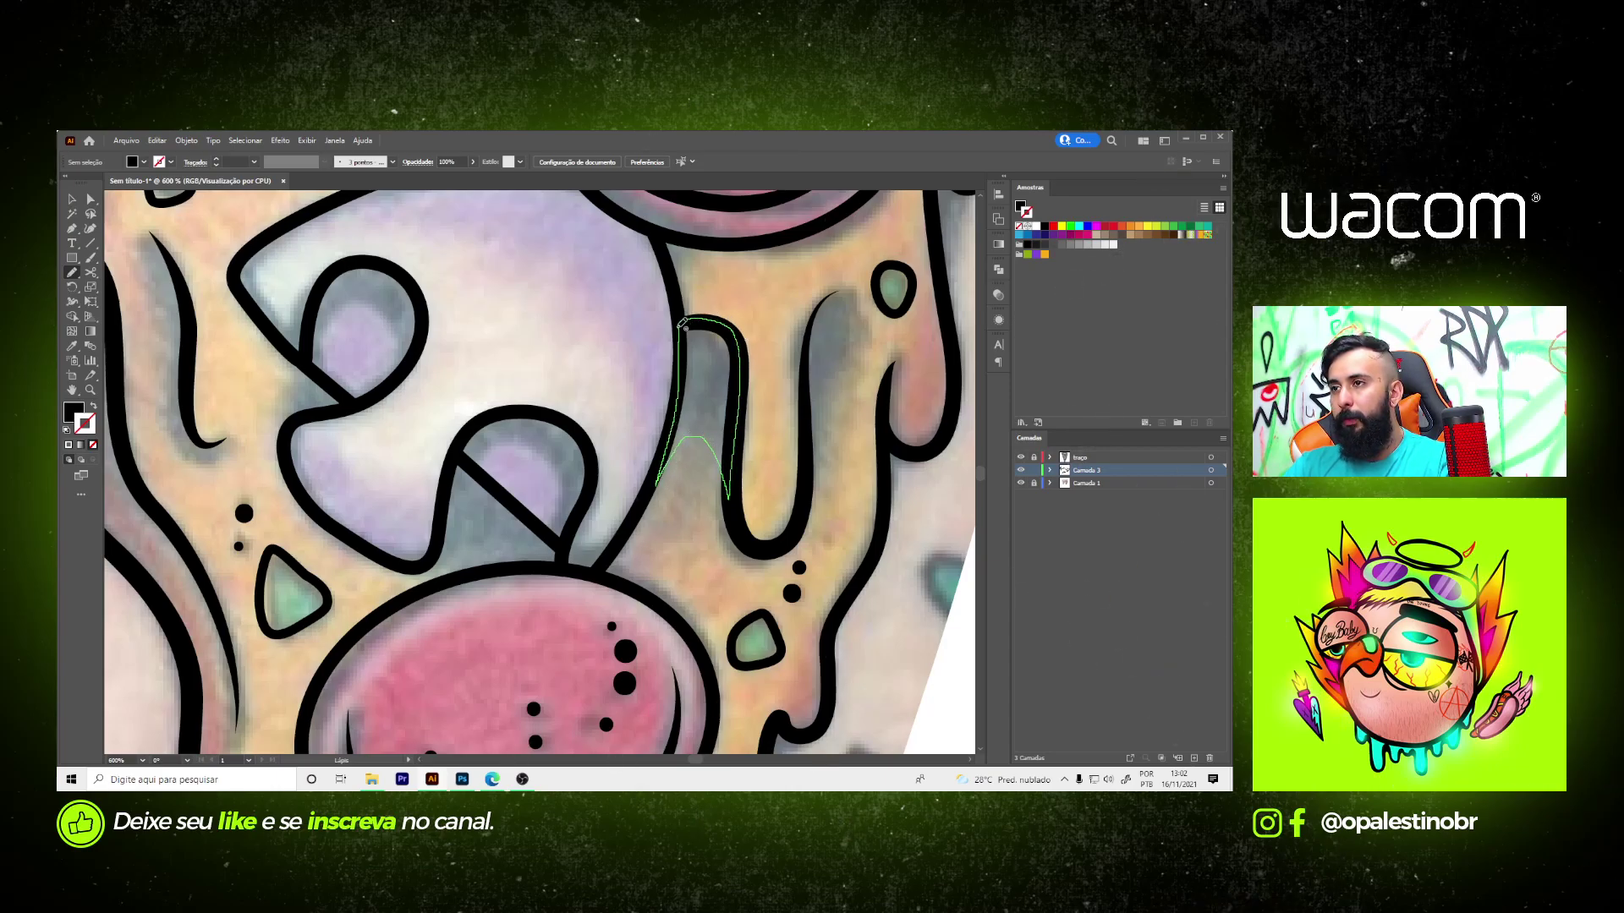
drag(681, 322, 683, 320)
- Trace the next drip's outline into a black-filled shape
scroll(816, 346, up, 1)
drag(803, 438, 803, 363)
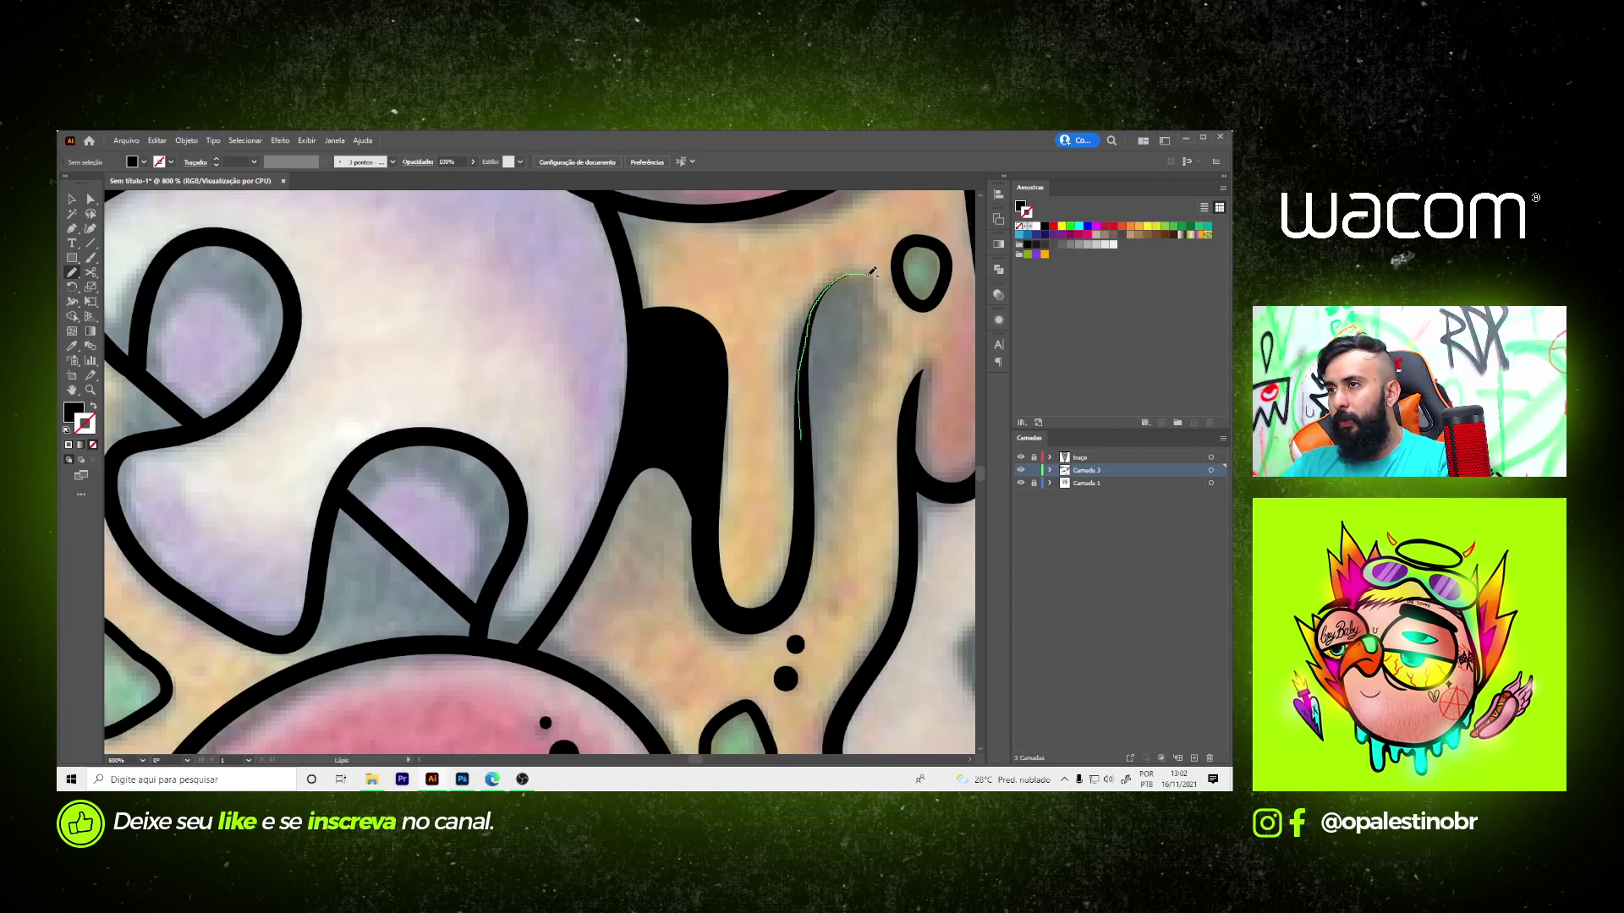
mouse_move(899, 302)
mouse_down()
mouse_move(907, 348)
mouse_move(878, 337)
mouse_up()
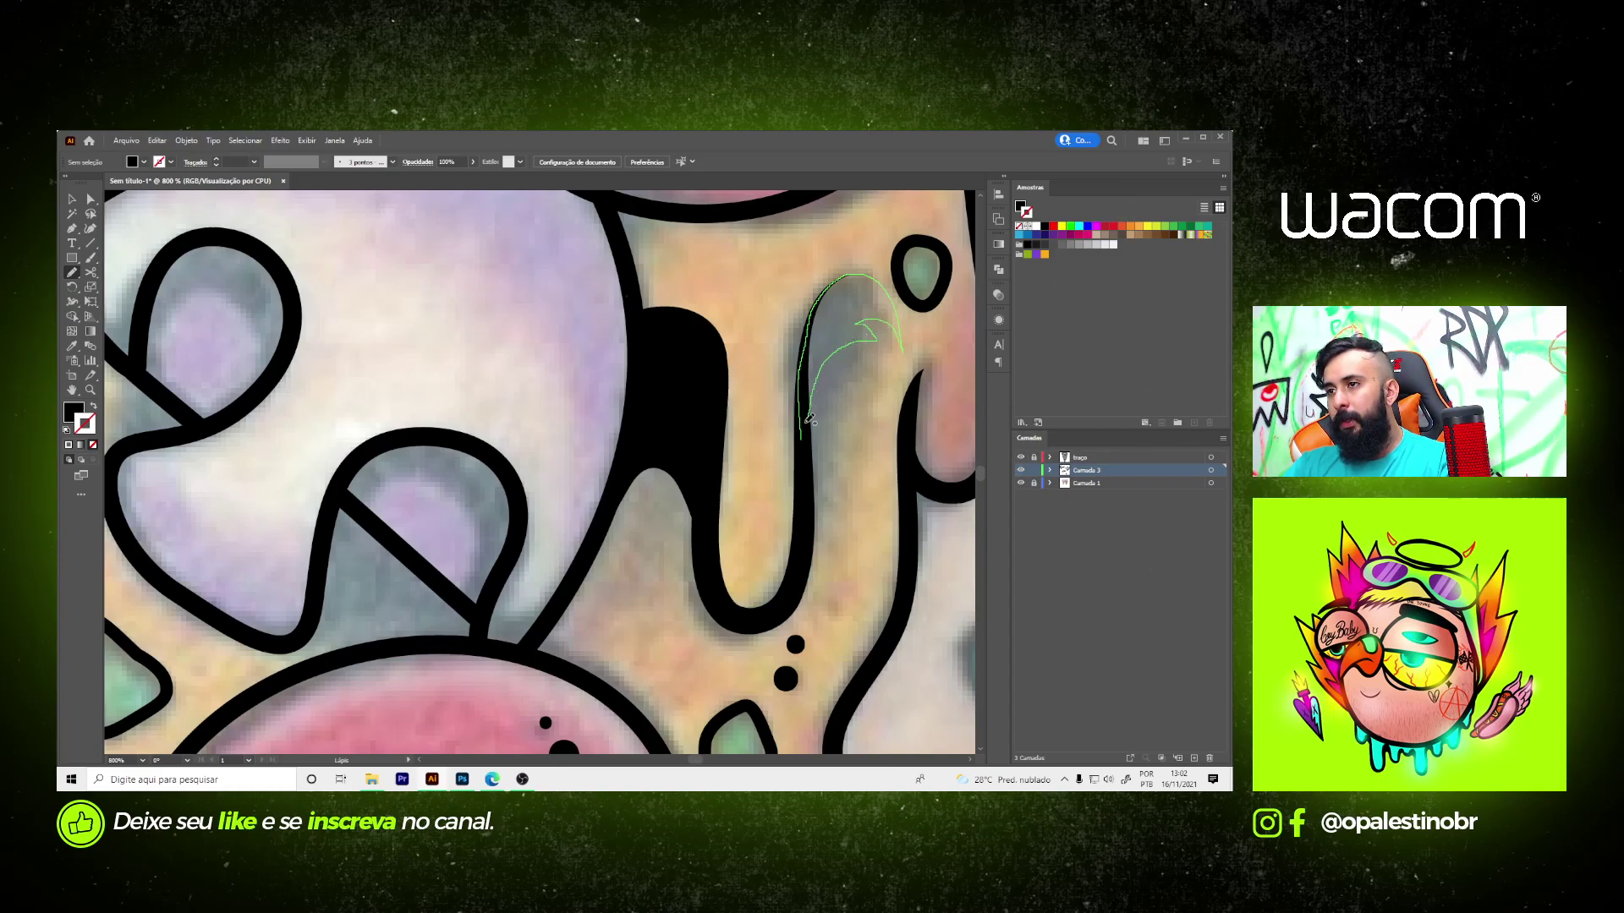
drag(790, 414, 800, 436)
key(ctrl+minus)
key(ctrl+minus)
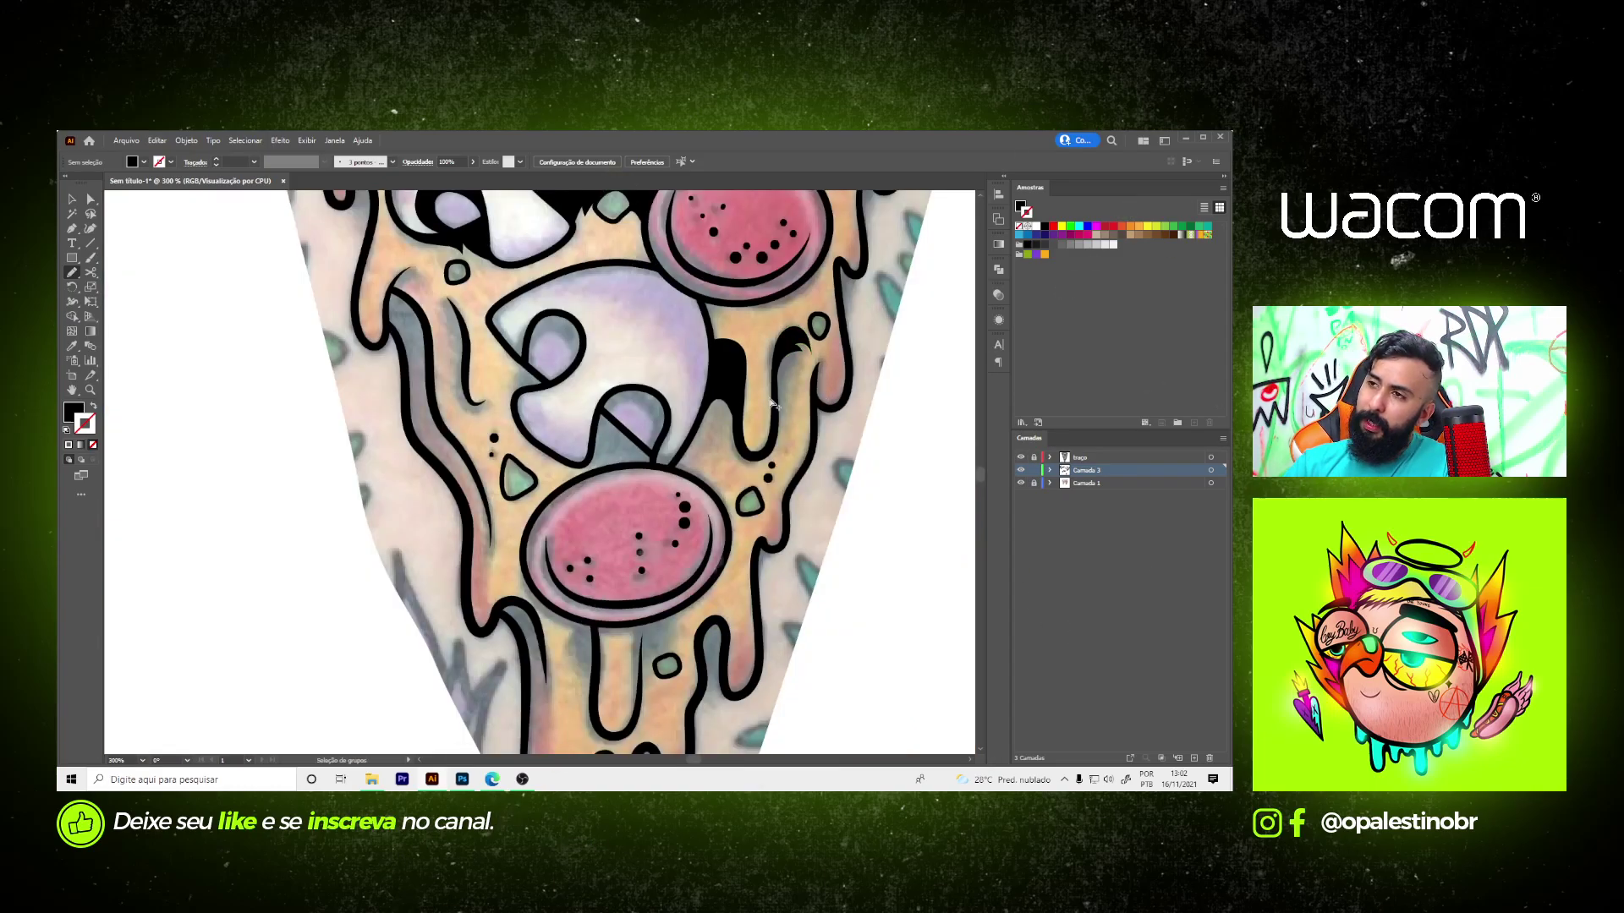
- Fill the inner edge of the mushroom curl with a black traced shape
key(ctrl+plus)
key(ctrl+plus)
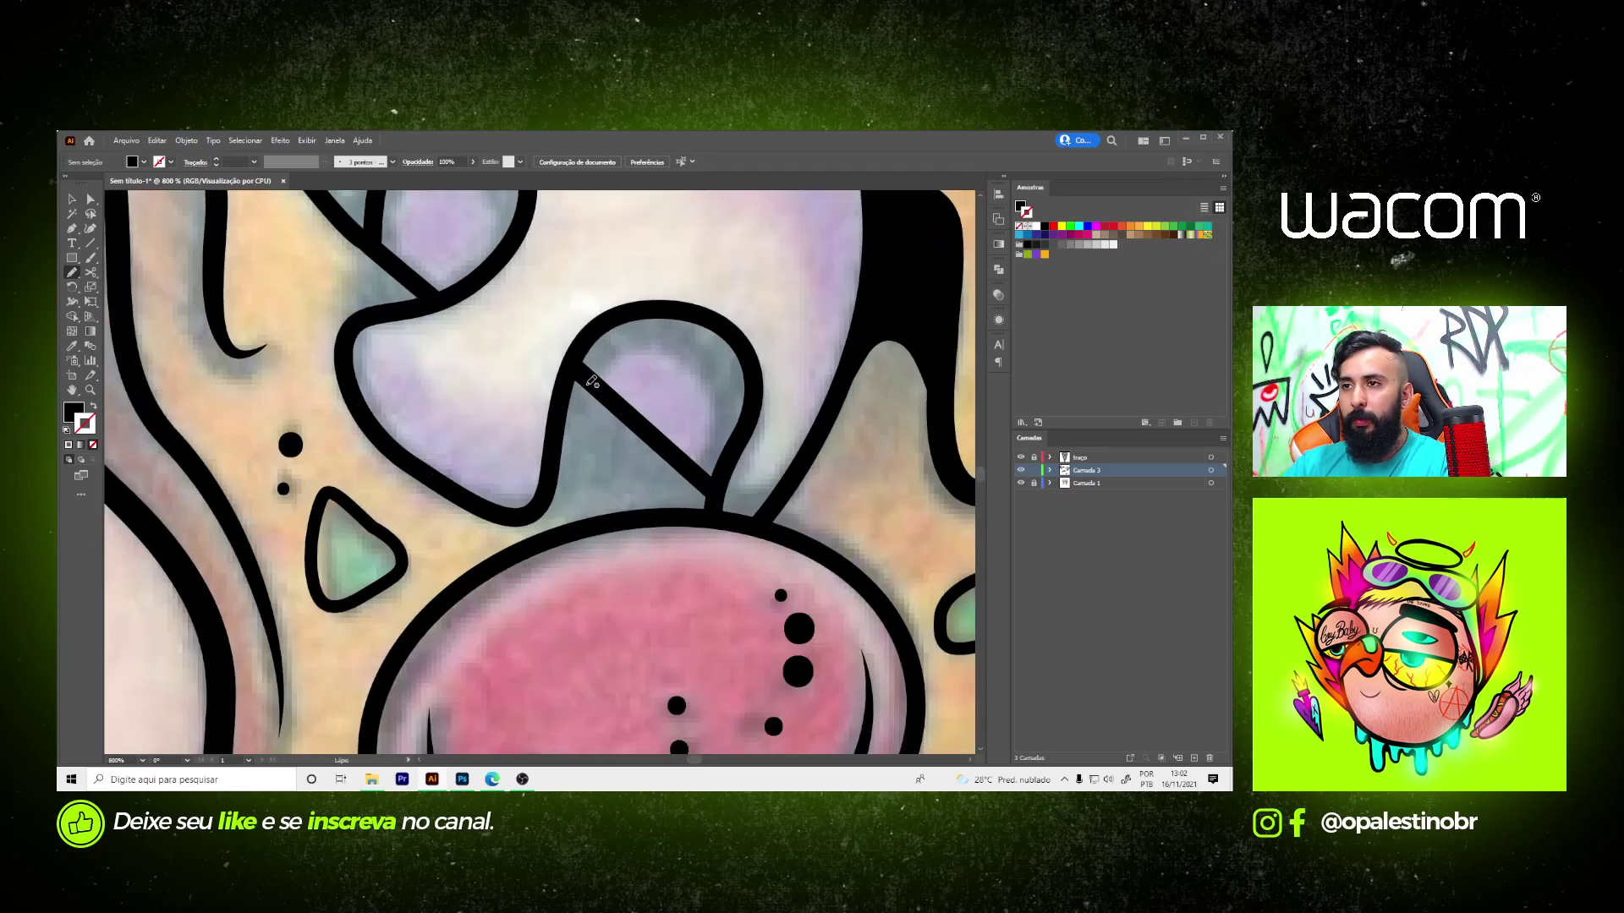
key(ctrl+plus)
drag(724, 347, 761, 441)
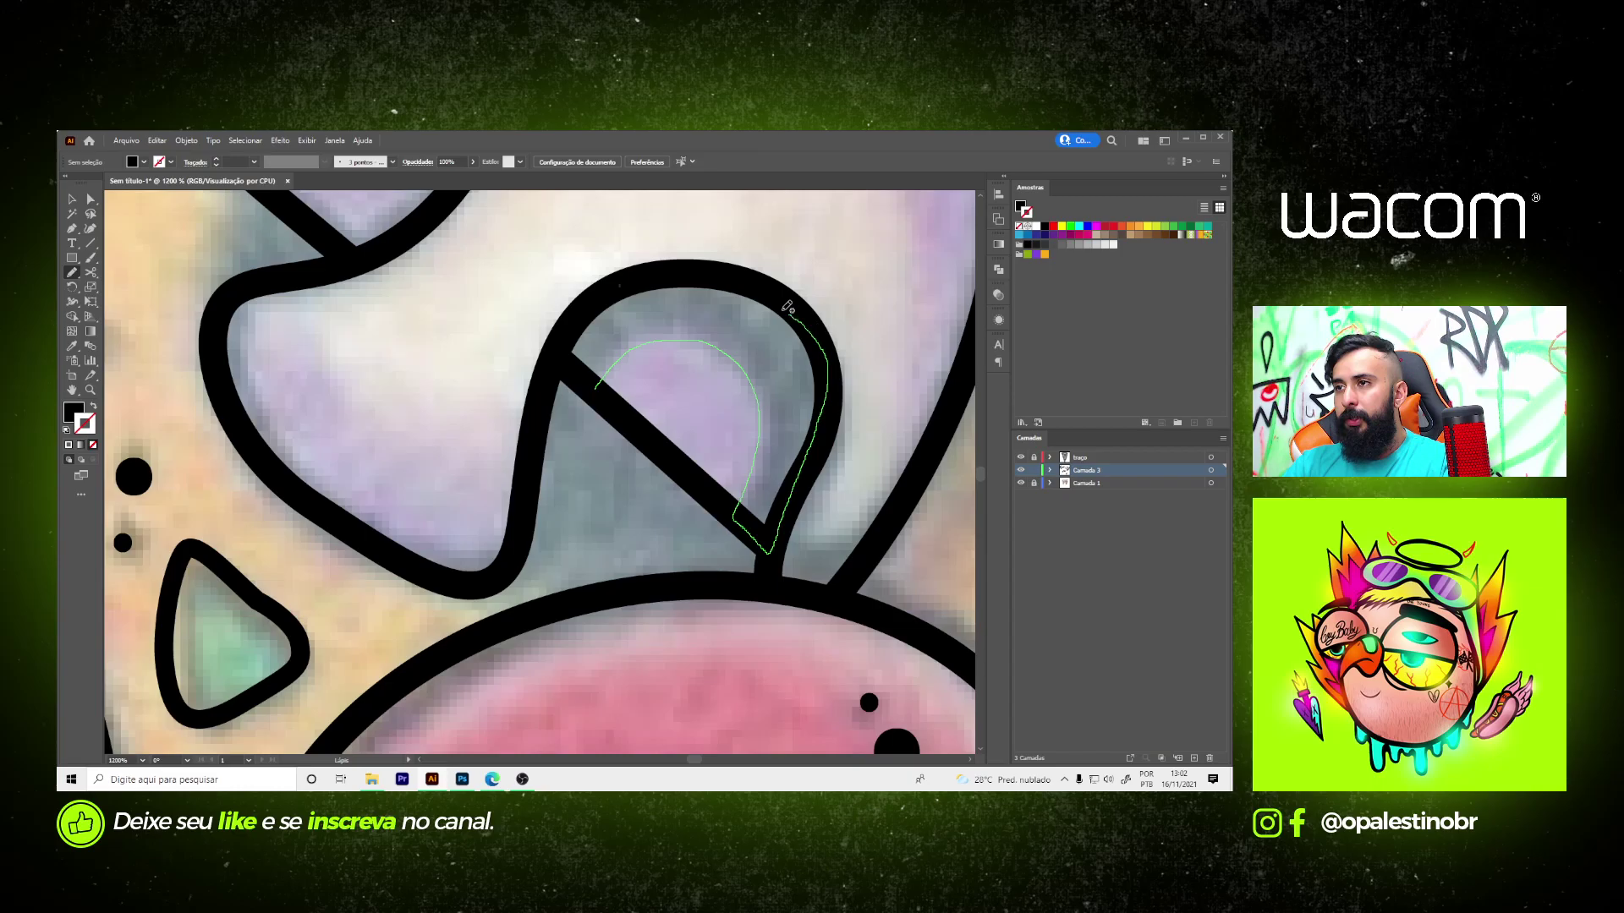
drag(579, 370, 600, 390)
key(ctrl+minus)
- Add a black shadow shape along the mushroom's edge inside the curl
key(ctrl+plus)
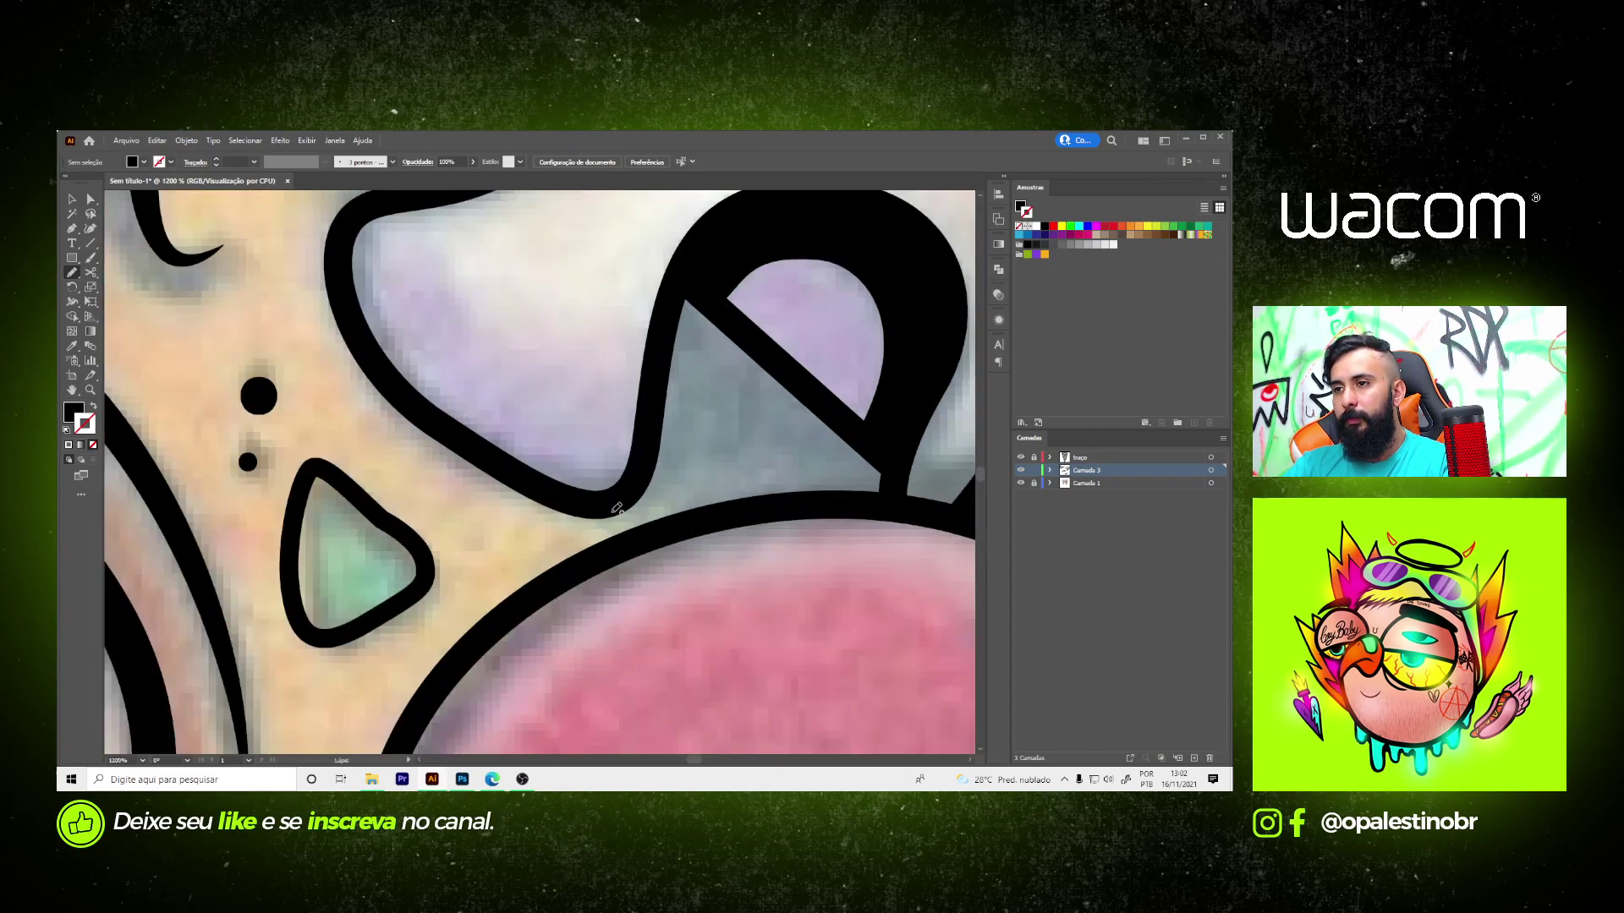
mouse_move(627, 490)
mouse_down()
mouse_move(584, 513)
mouse_move(880, 509)
mouse_up()
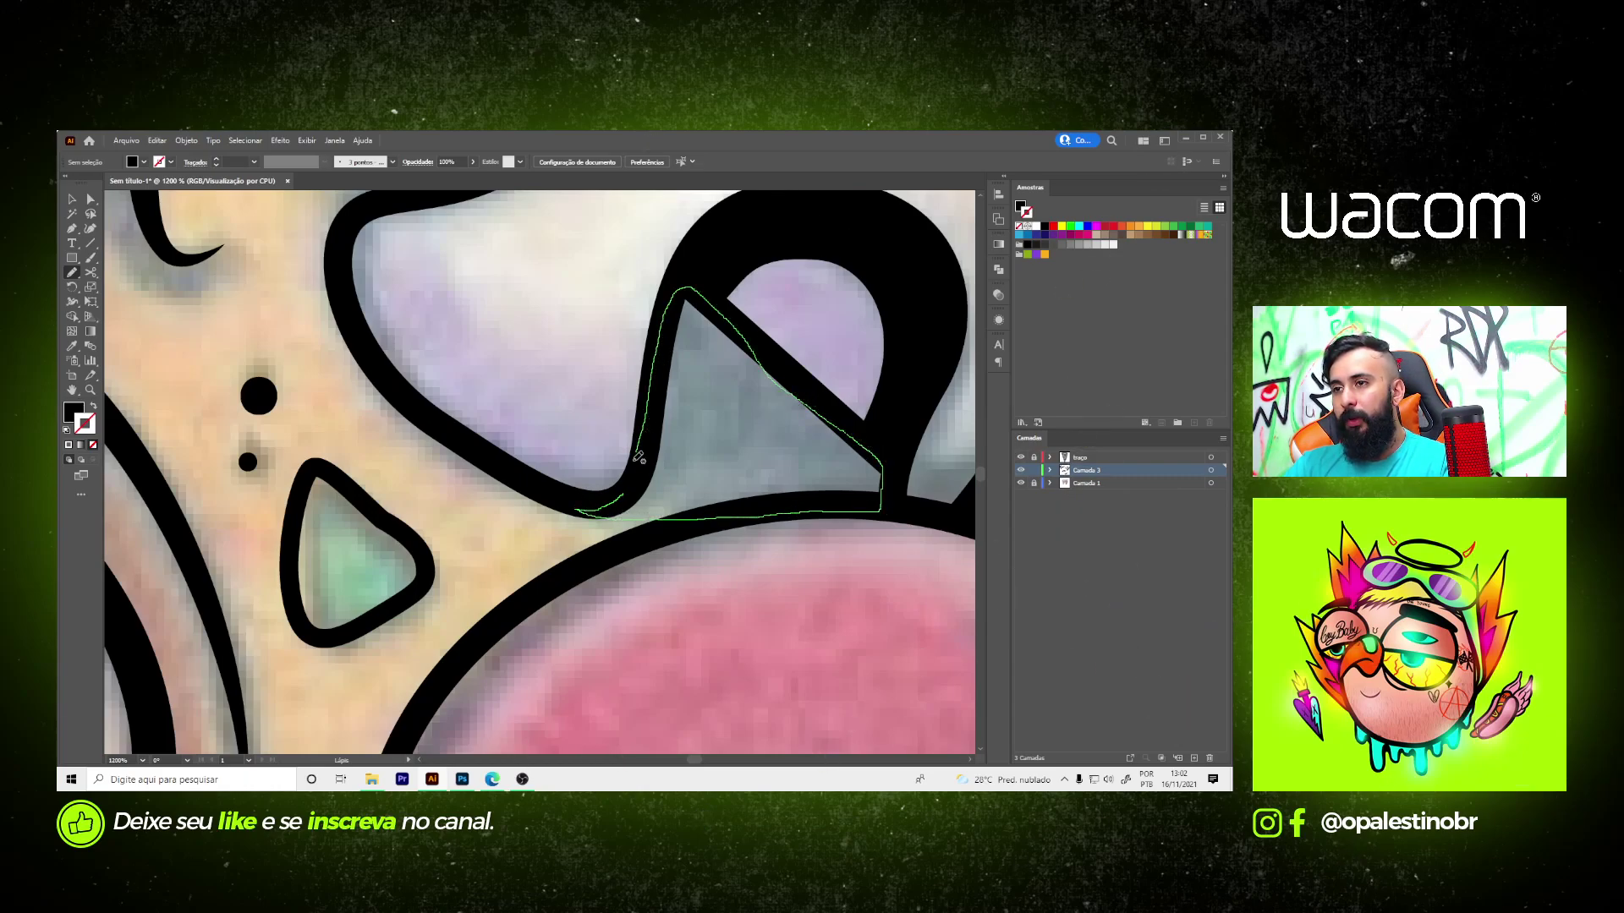
drag(627, 489, 630, 492)
key(ctrl+minus)
key(ctrl+plus)
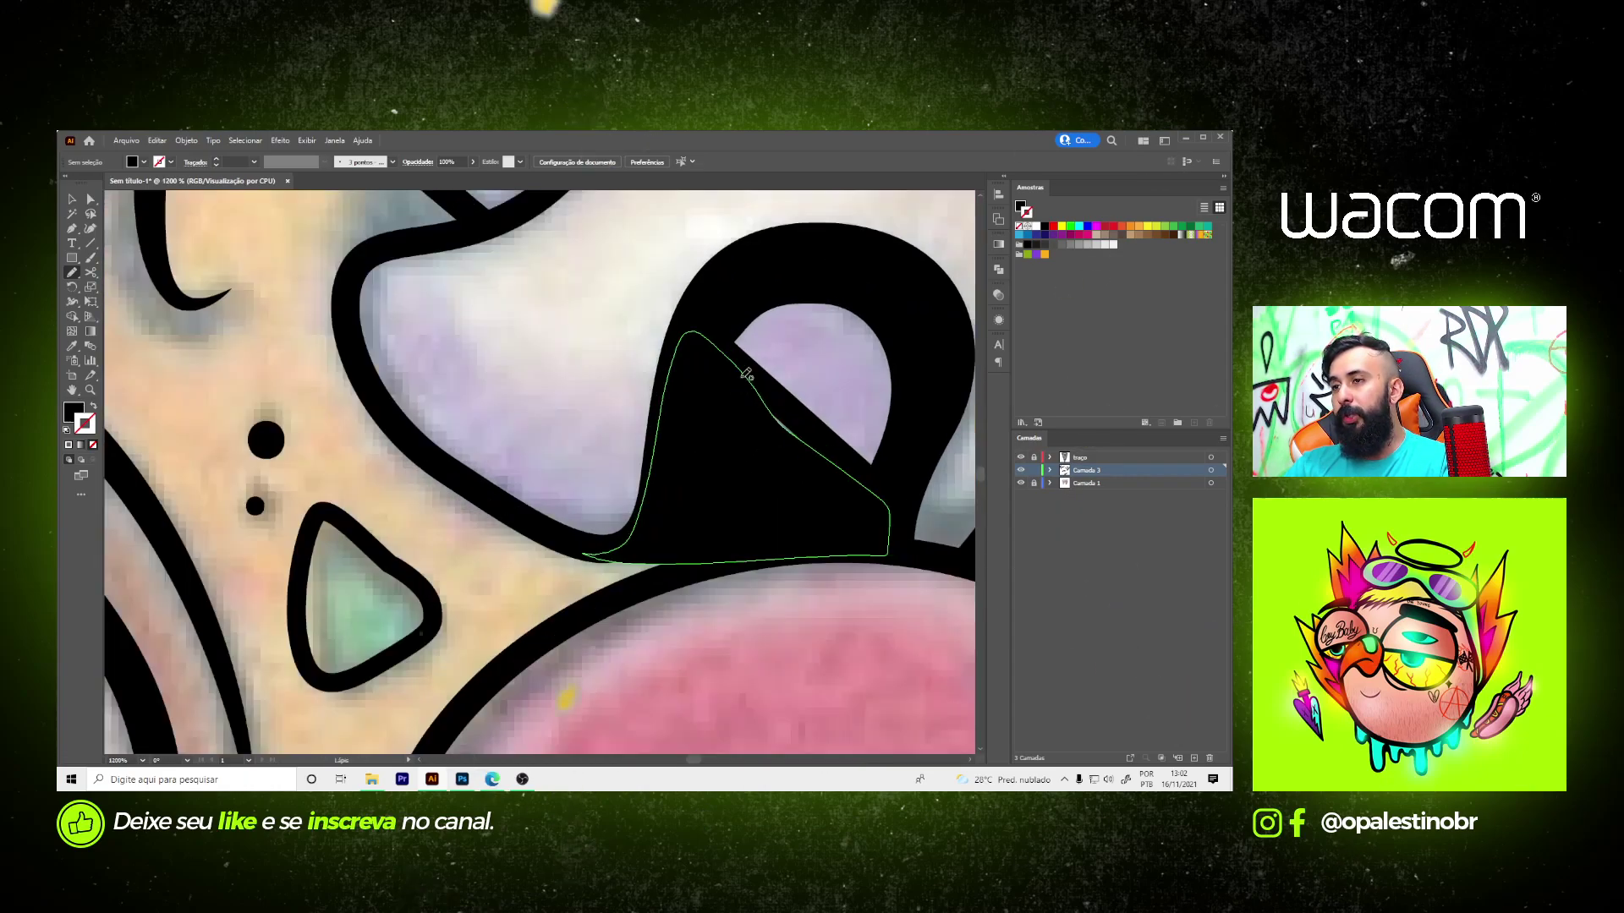
drag(819, 431, 813, 455)
- Fill black wedges beside the next mushroom and along its loop's outer curve
scroll(808, 438, down, 2)
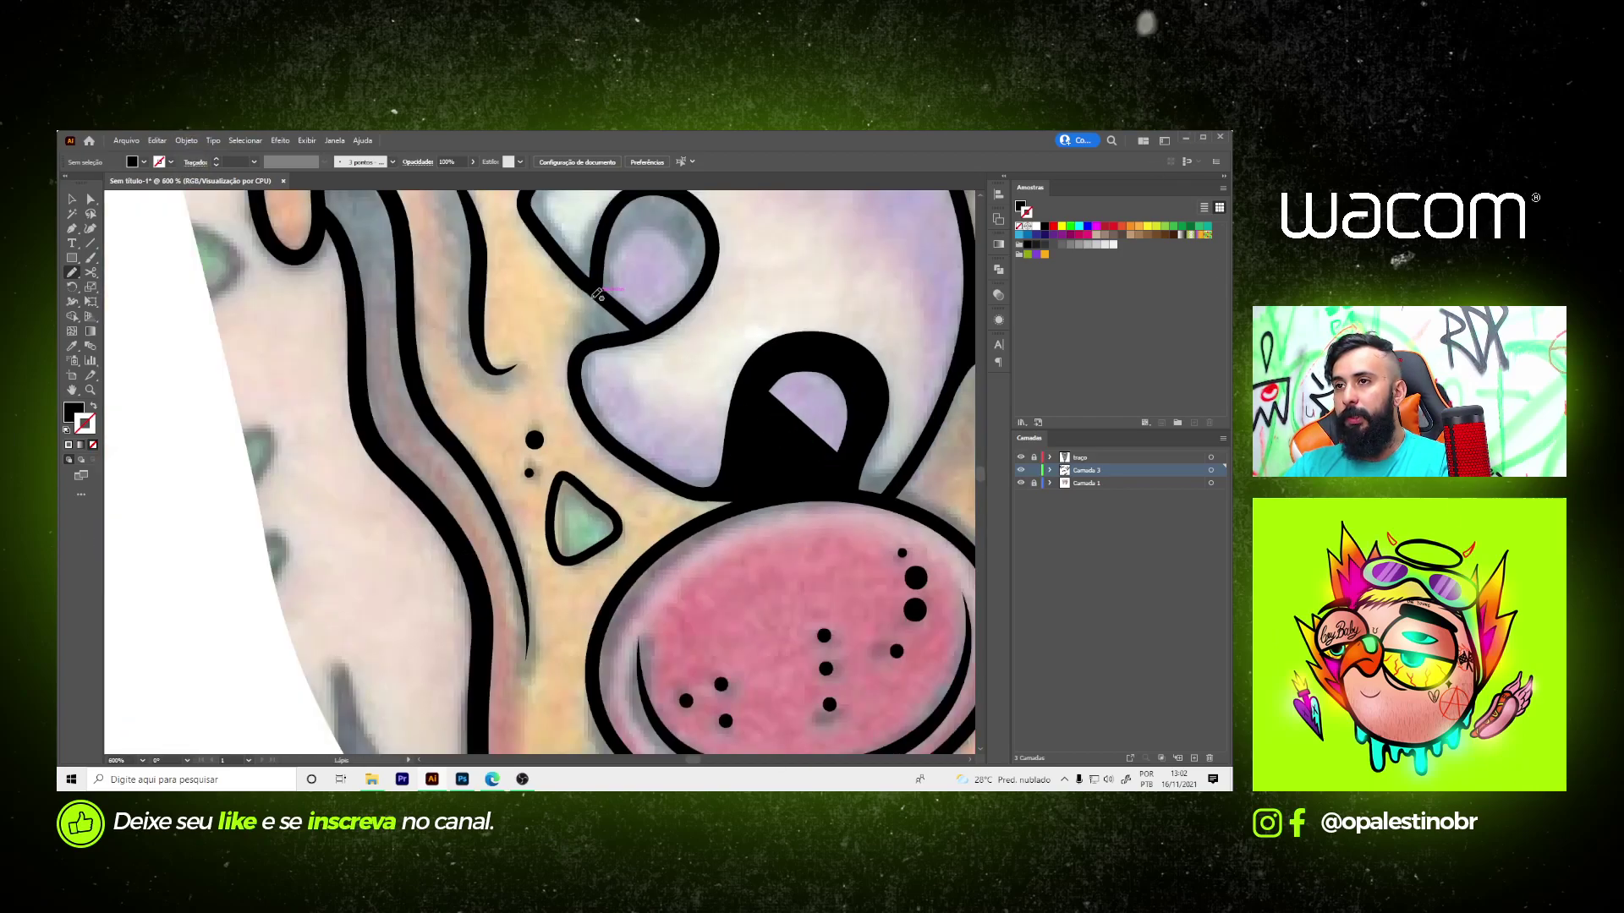
scroll(597, 294, up, 3)
mouse_move(632, 414)
mouse_down()
mouse_move(558, 337)
mouse_move(626, 295)
mouse_up()
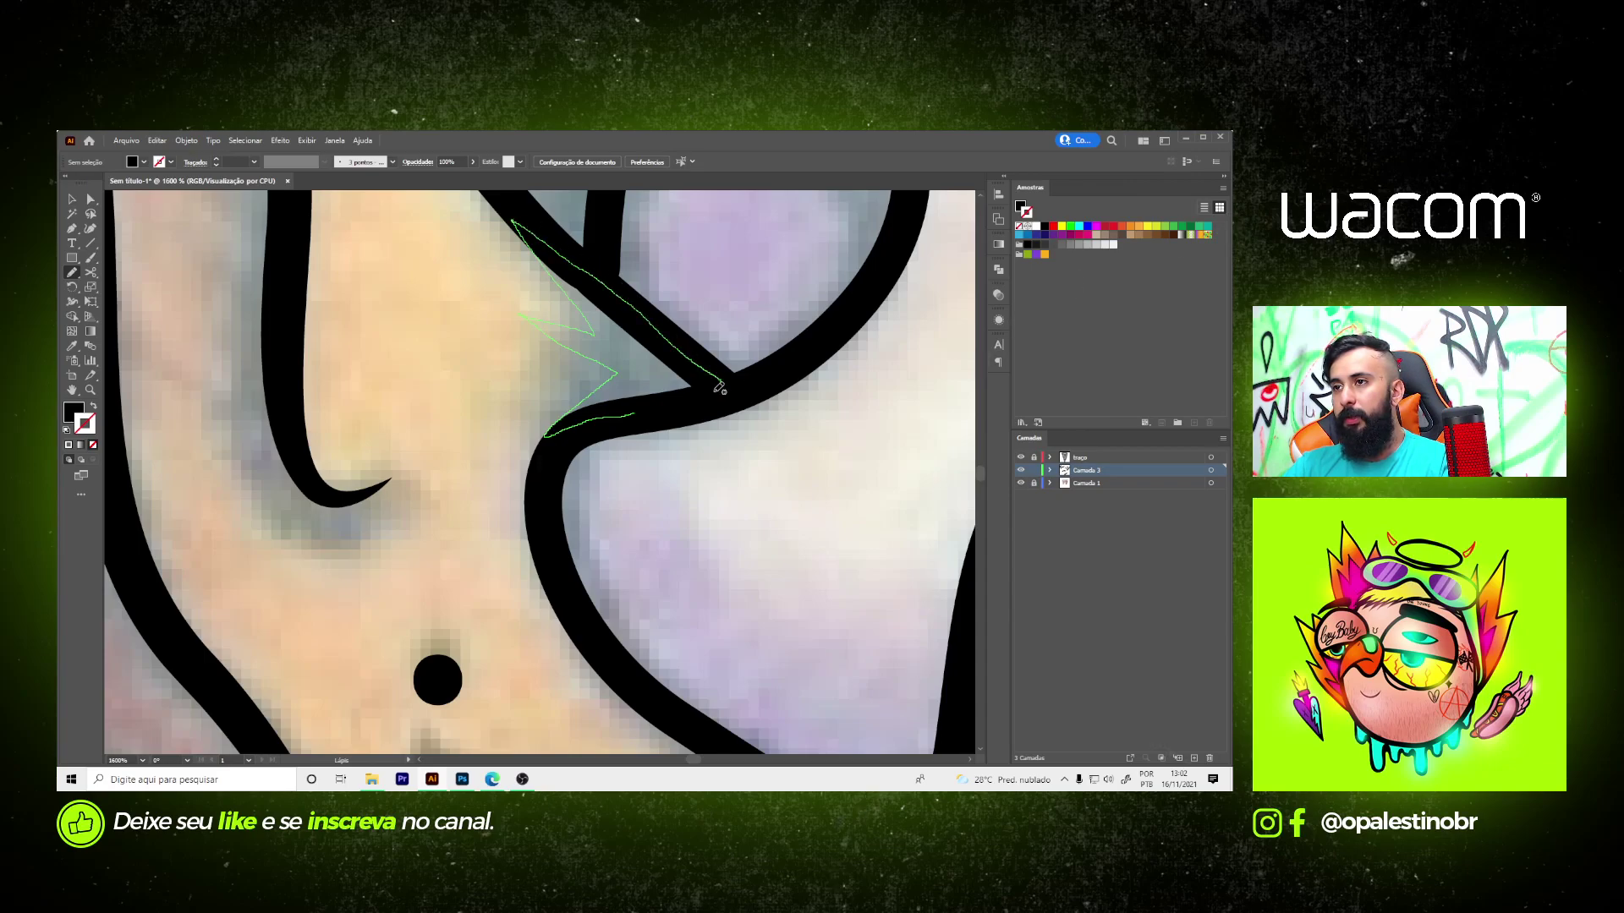
scroll(642, 416, down, 2)
drag(642, 415, 674, 304)
scroll(624, 459, up, 2)
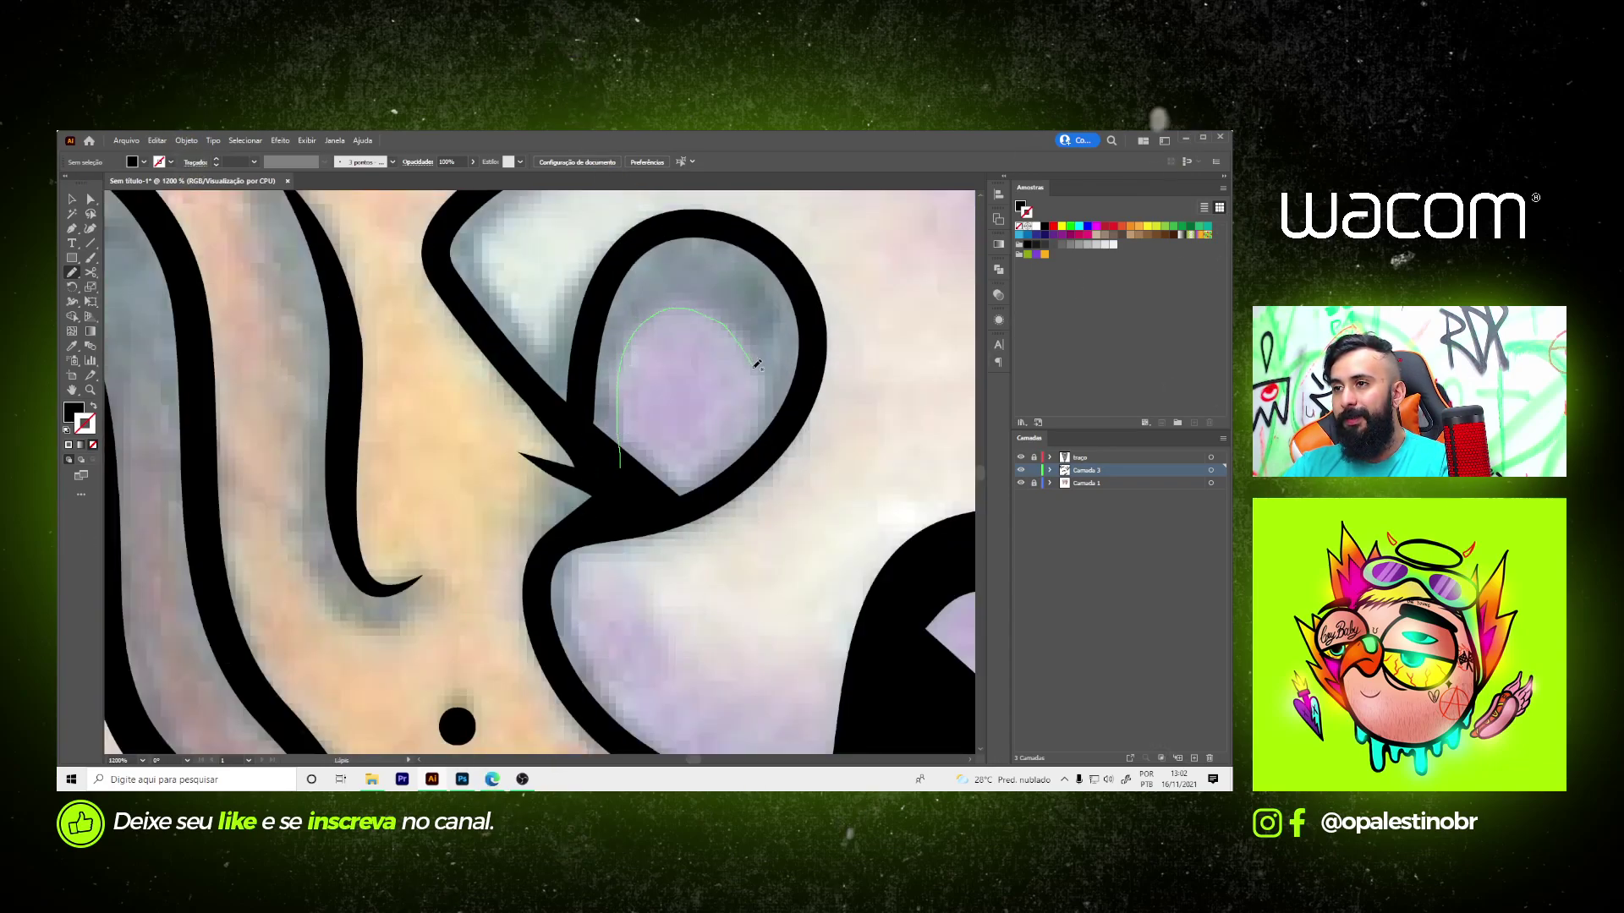
drag(745, 456, 692, 498)
mouse_move(775, 448)
mouse_down()
mouse_move(804, 326)
mouse_move(741, 236)
mouse_up()
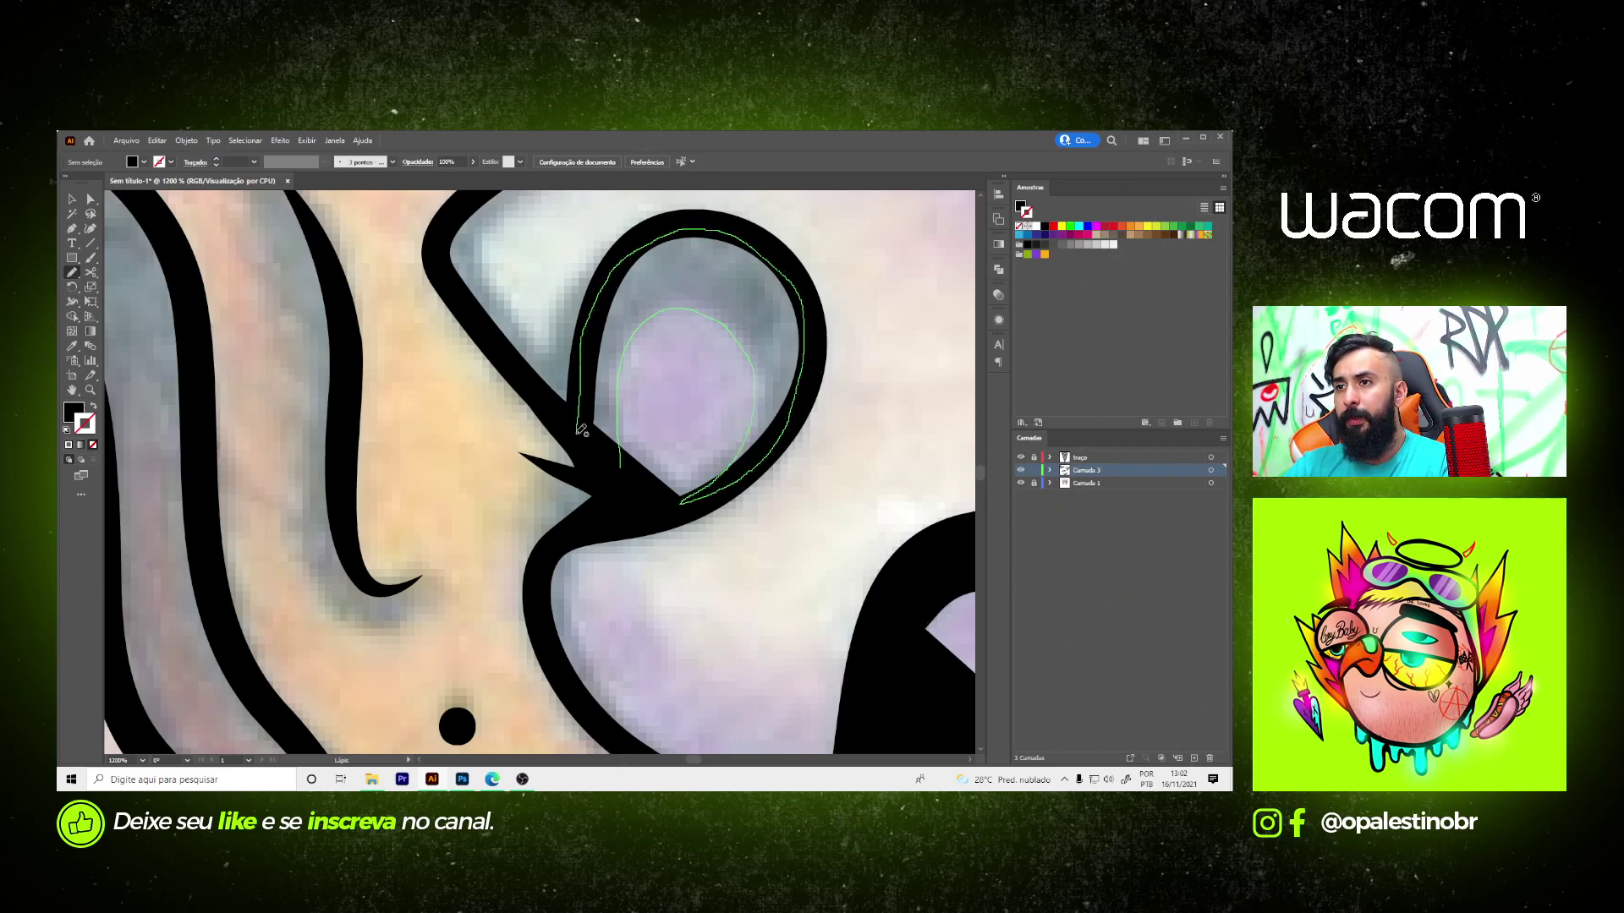
key(ctrl+minus)
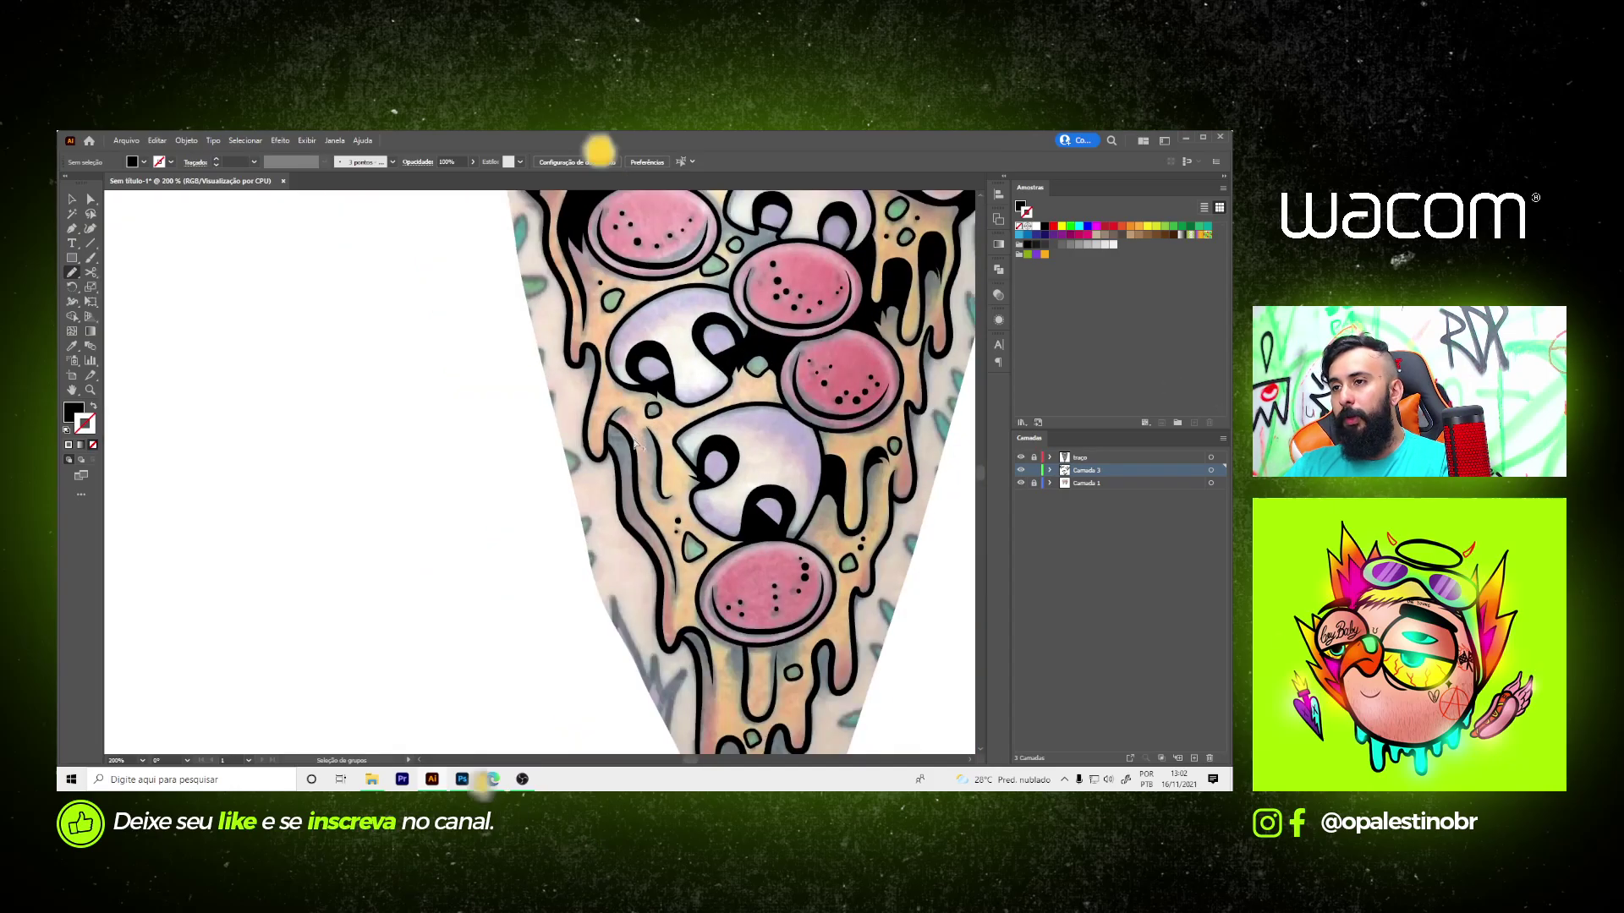
- Pencil black shadows down the left cheese drip, closing one into a filled black wedge
scroll(620, 450, down, 2)
scroll(620, 451, down, 2)
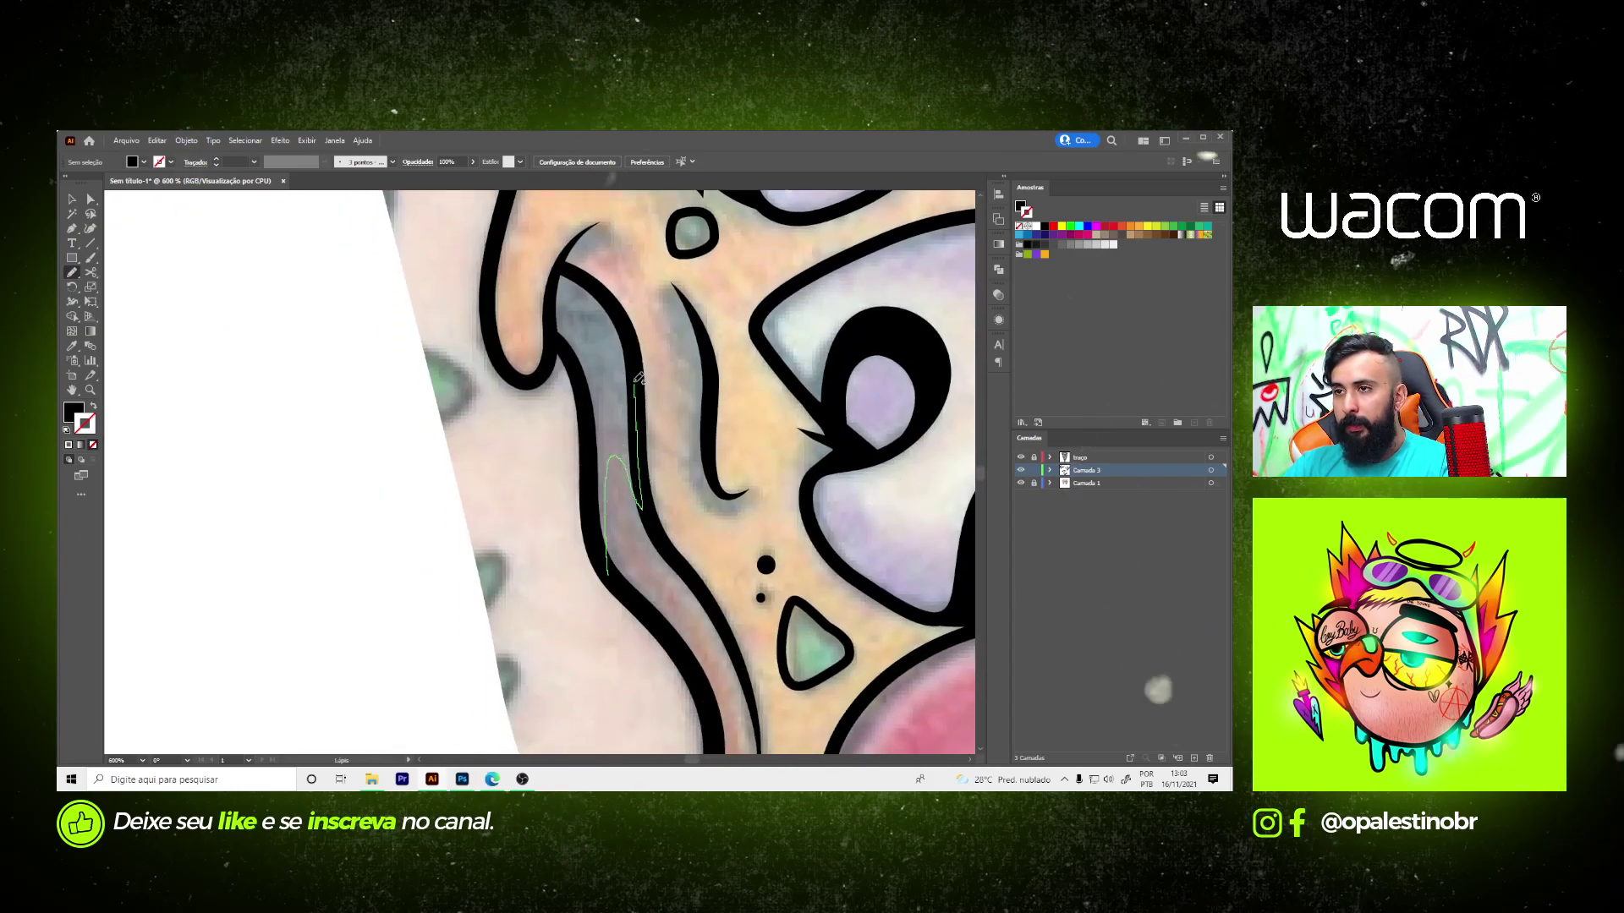
drag(641, 507, 618, 300)
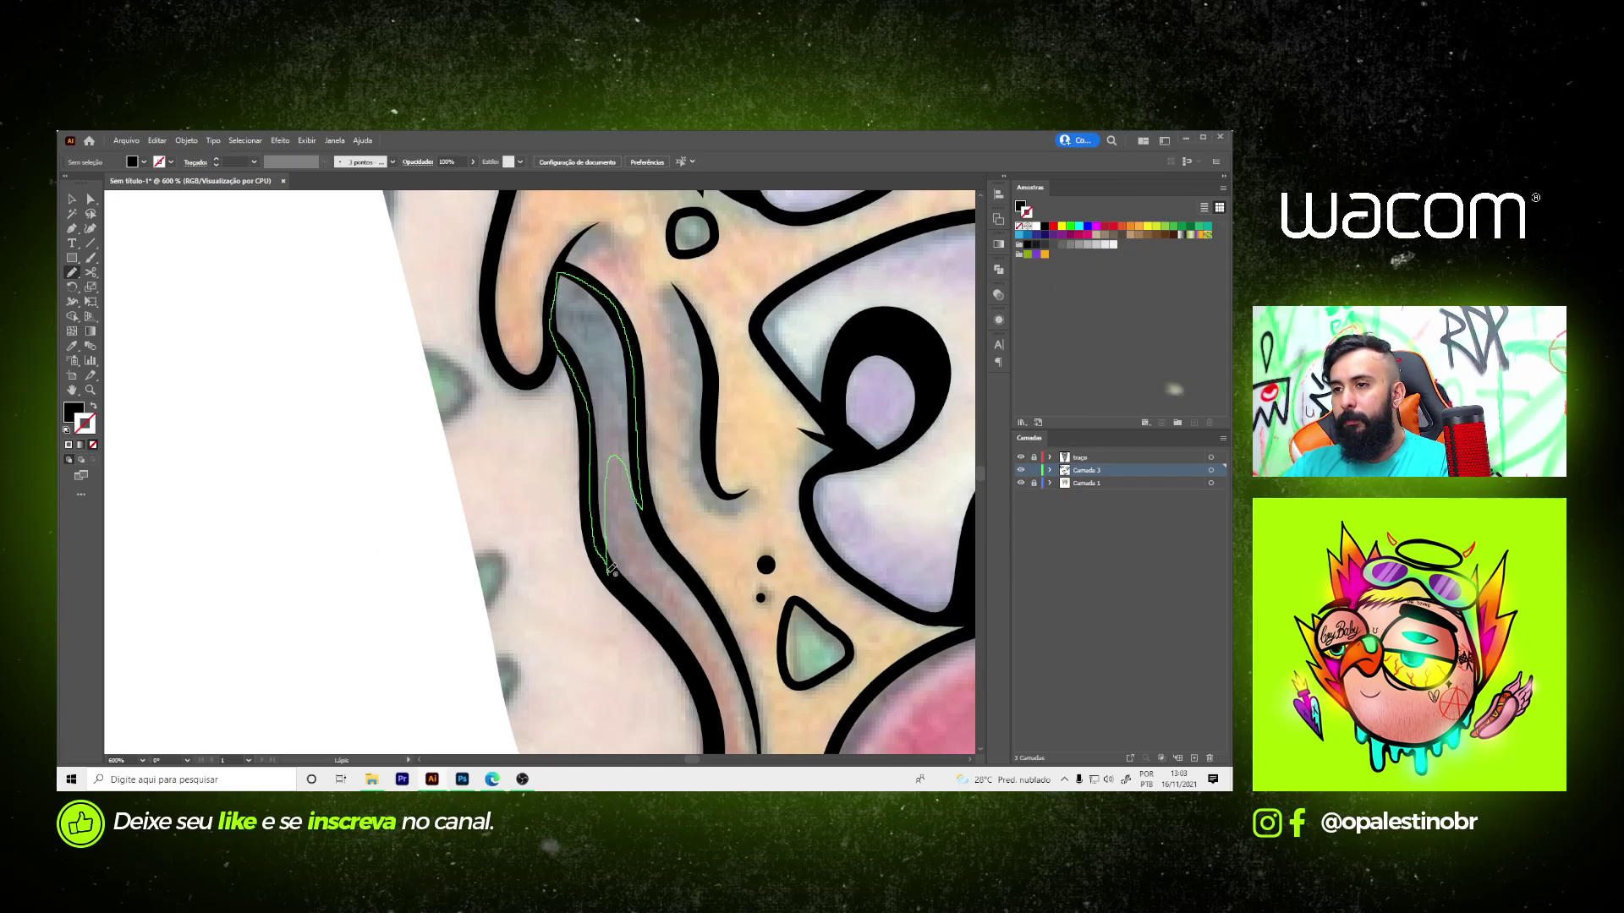
key(ctrl+minus)
key(ctrl+minus)
key(ctrl+minus)
key(ctrl+minus)
key(ctrl+minus)
key(ctrl+minus)
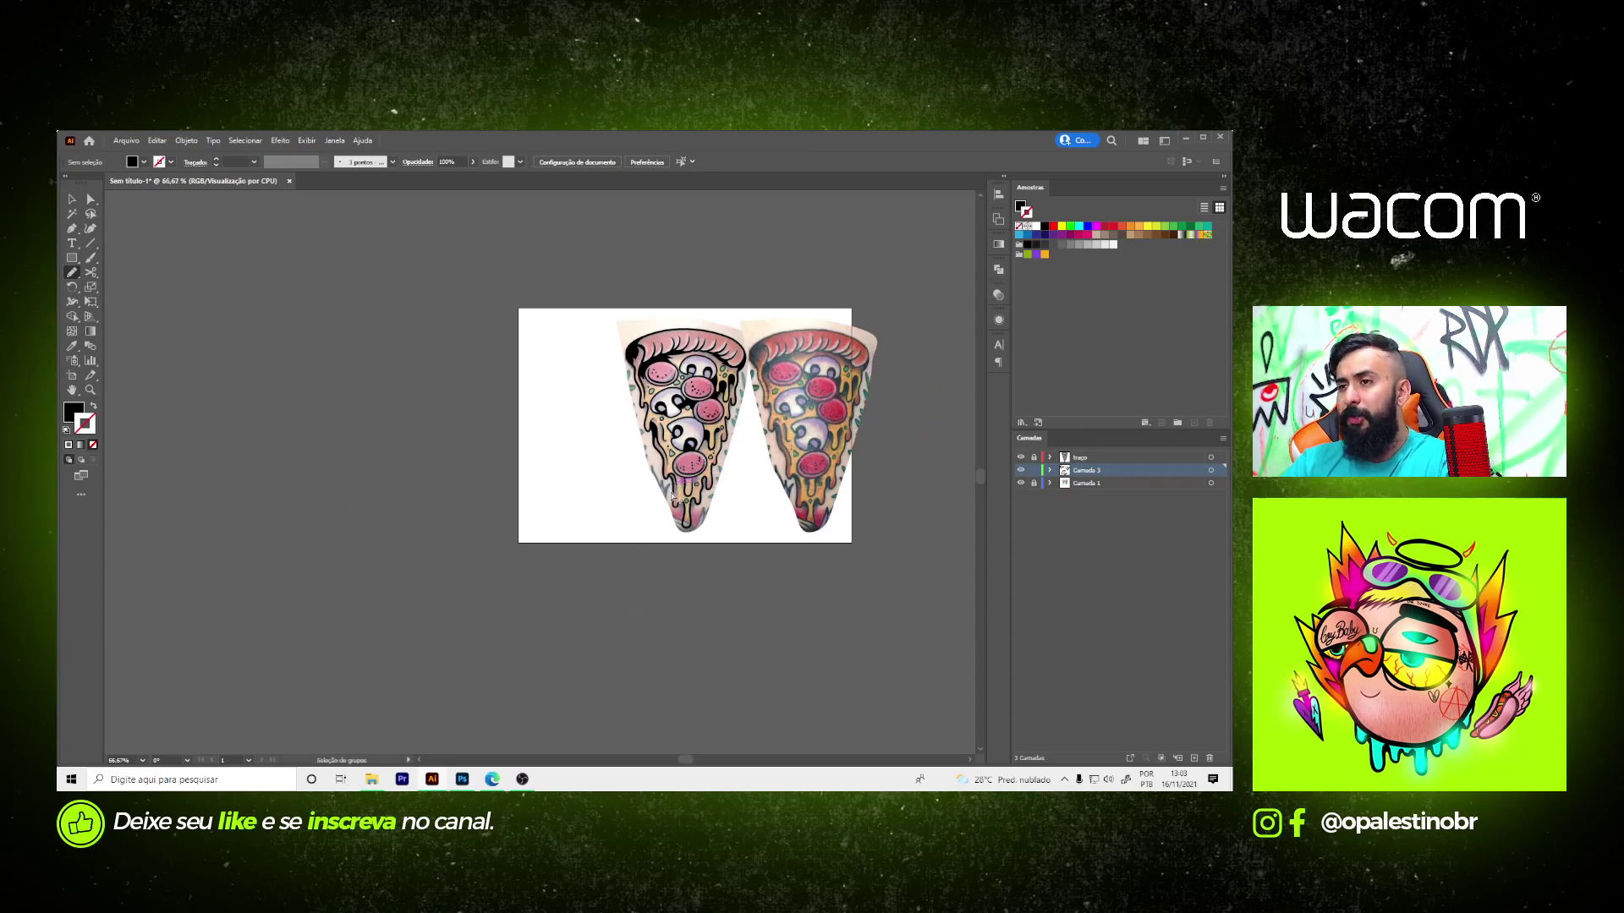
scroll(672, 497, up, 5)
scroll(673, 498, up, 3)
mouse_move(592, 340)
mouse_down()
mouse_move(666, 455)
mouse_move(676, 535)
mouse_up()
drag(677, 468, 700, 446)
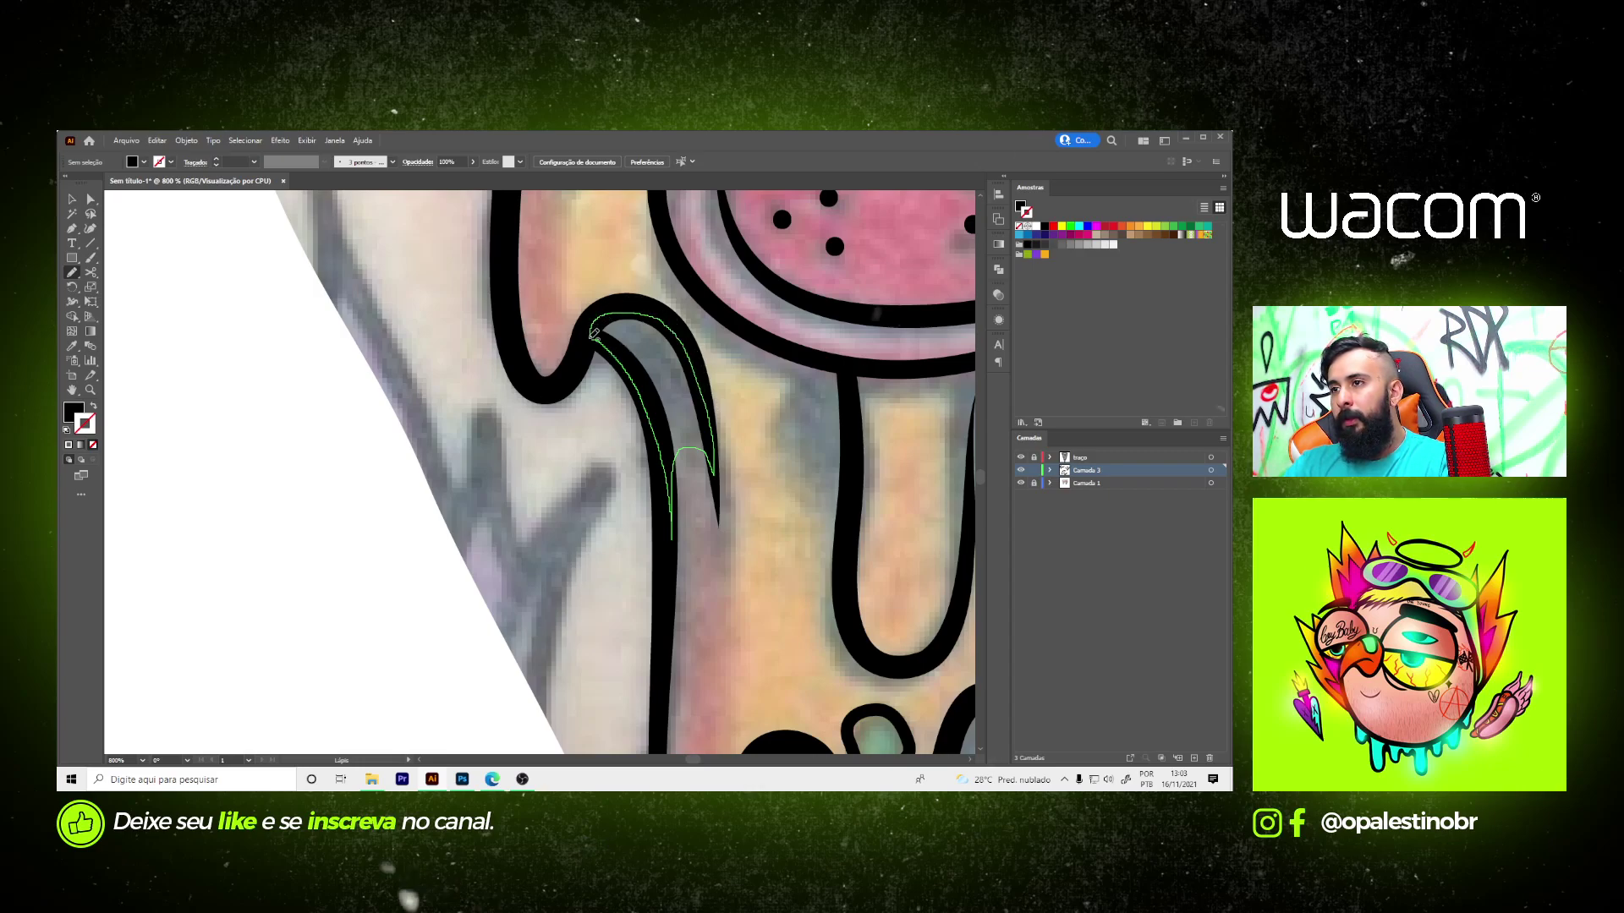
drag(594, 332, 593, 329)
- Trace another drip shadow along the outline, running down and back up
drag(719, 306, 793, 379)
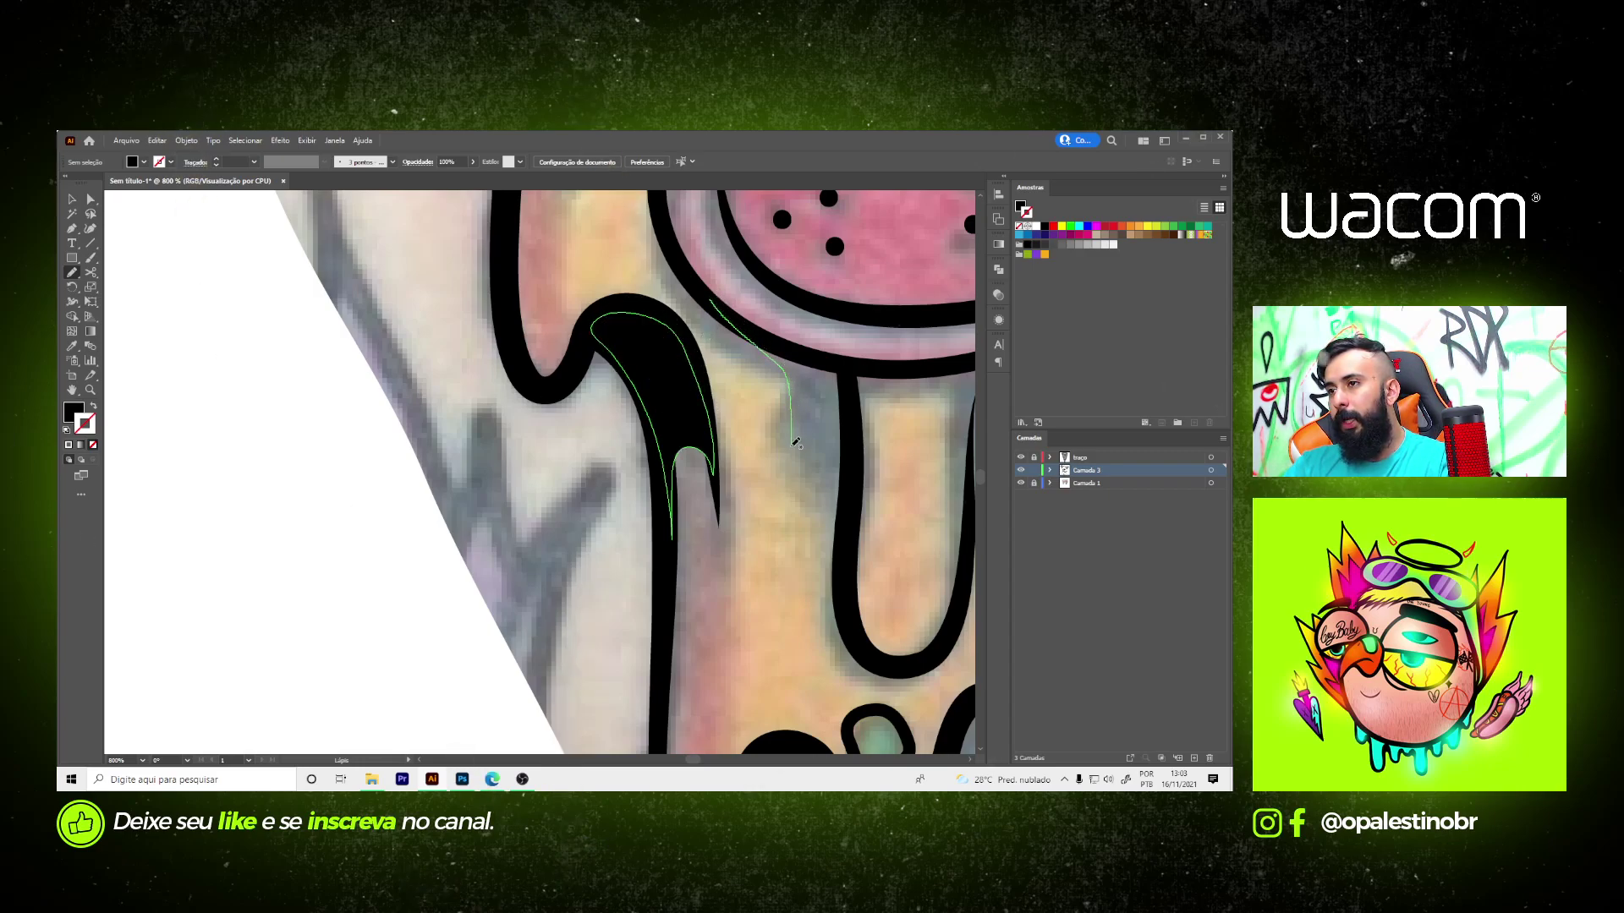
drag(818, 491, 851, 366)
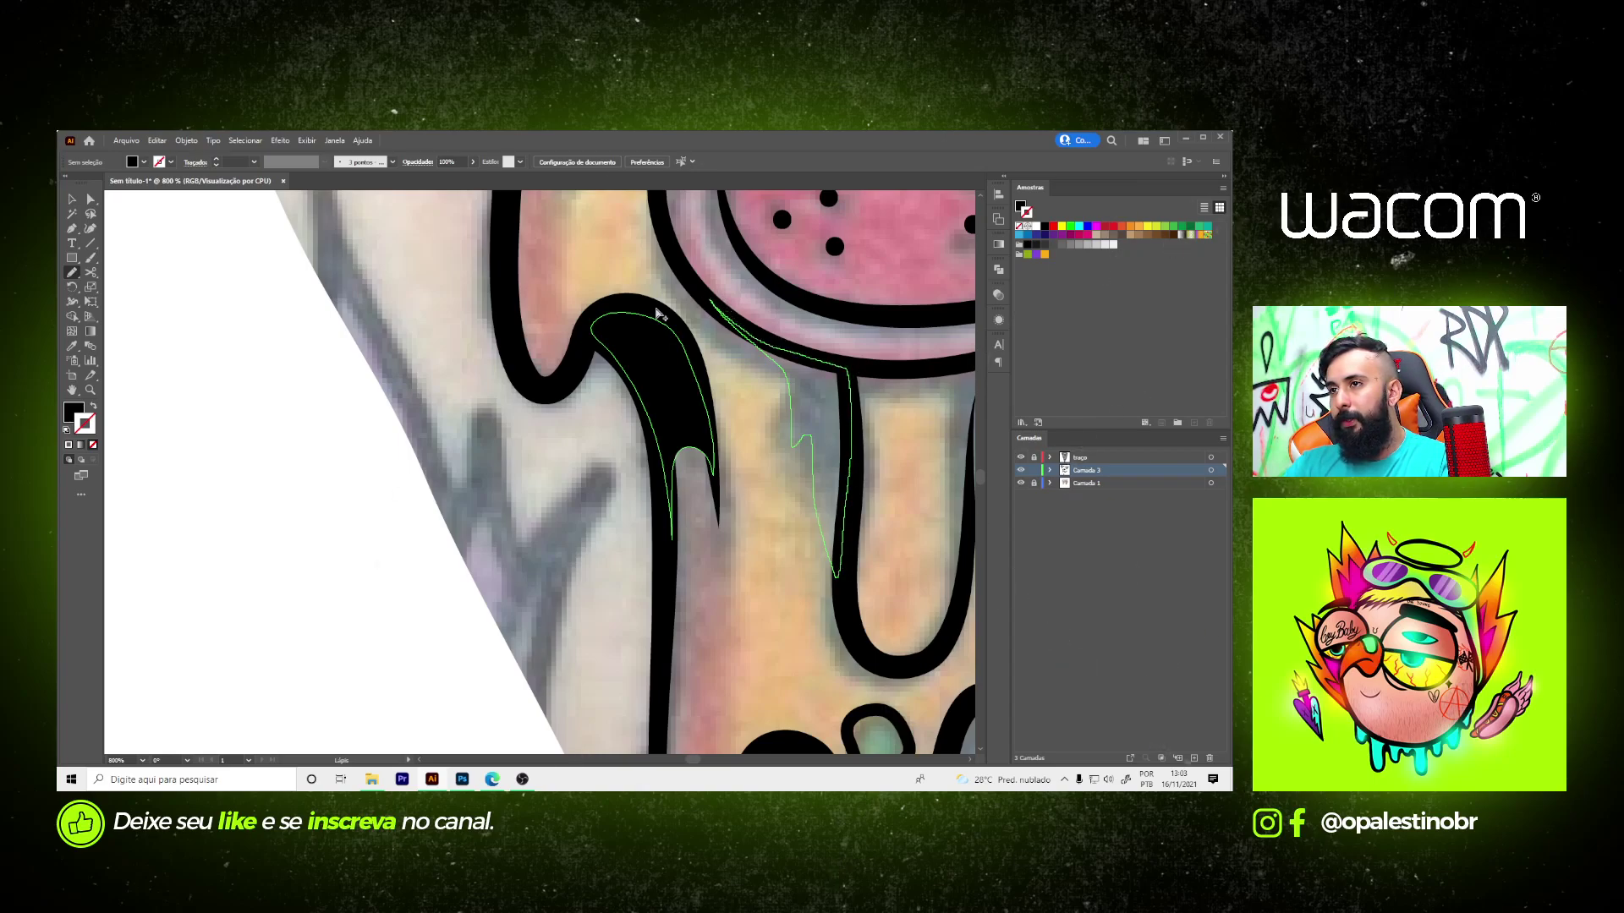
scroll(658, 312, down, 3)
scroll(718, 357, up, 3)
- Smooth the jagged drip edge by adjusting its anchors with Direct Selection and Pen
key(a)
click(636, 539)
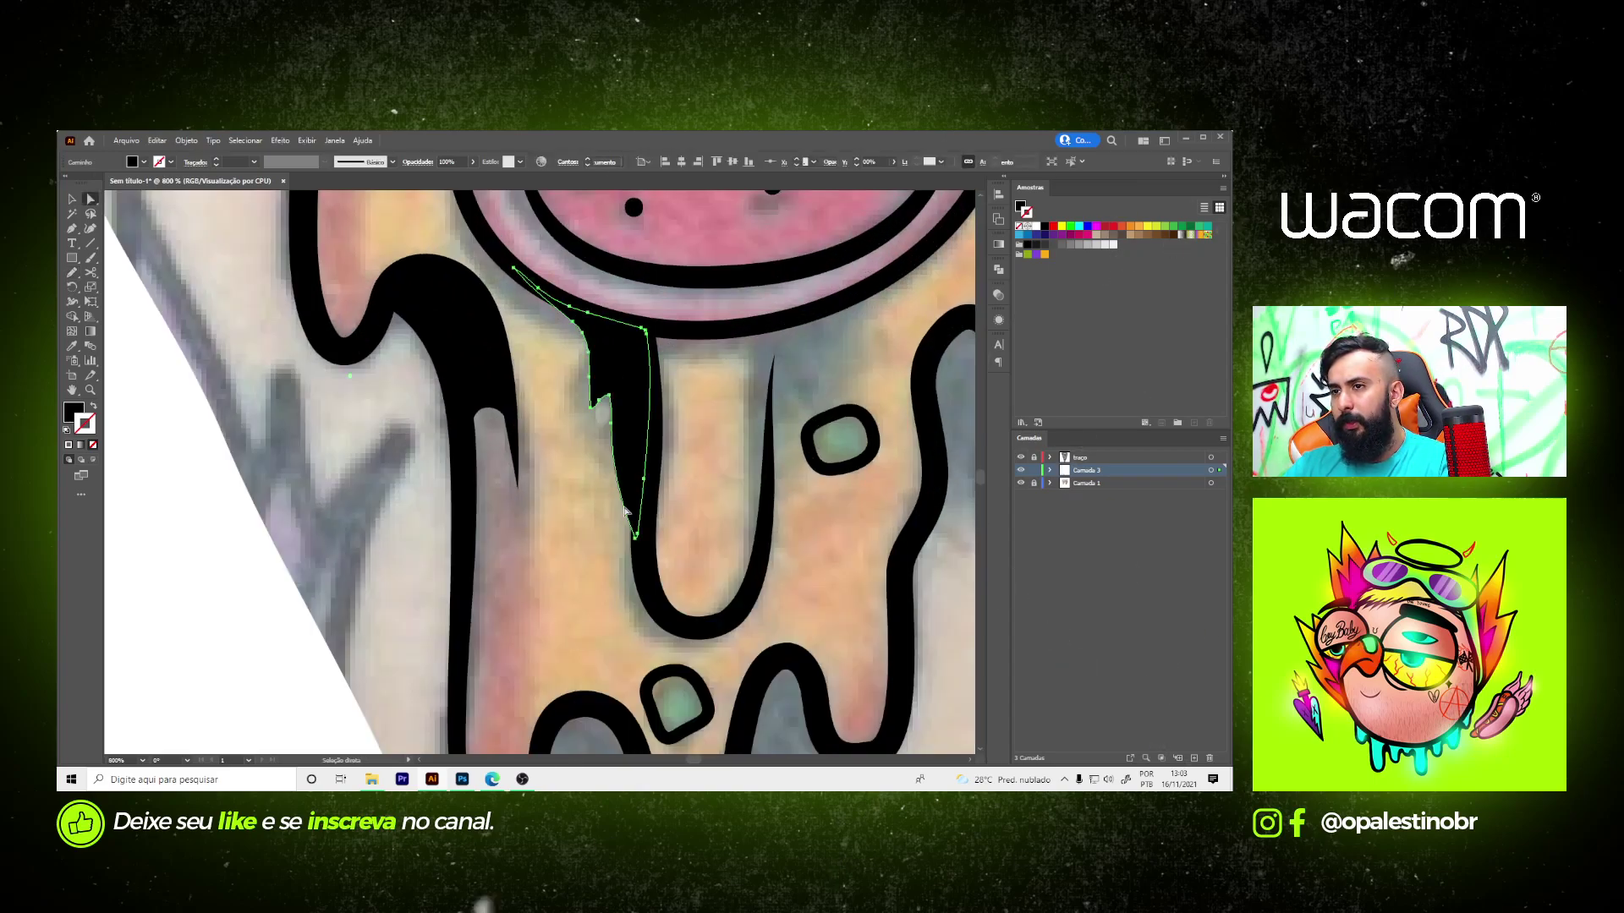
key(p)
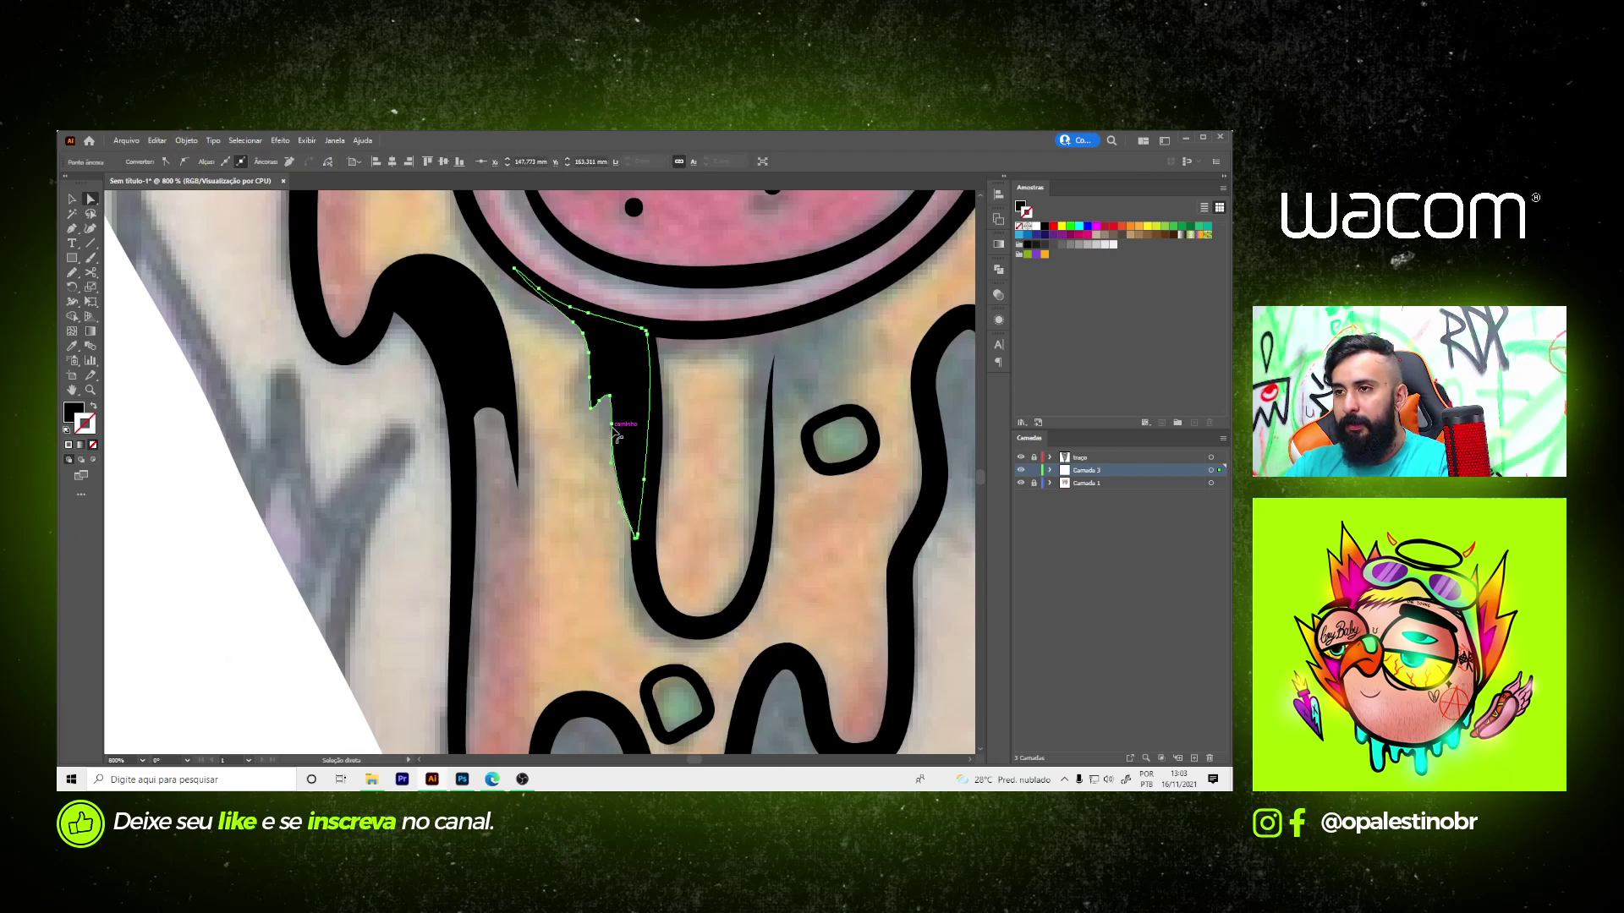
click(610, 423)
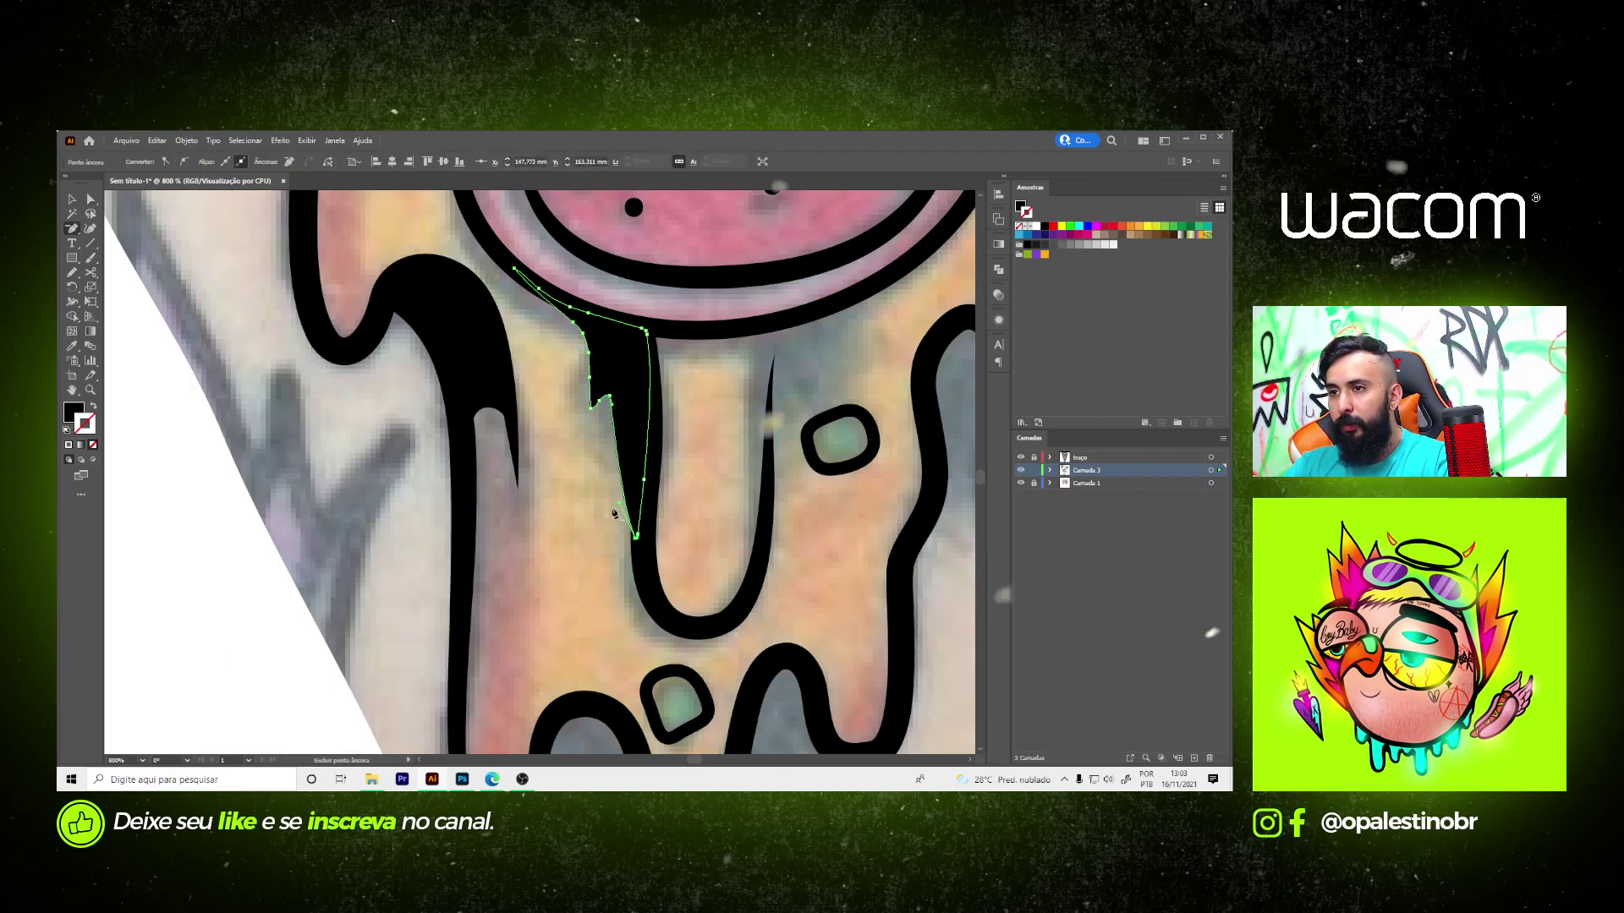
key(a)
click(636, 438)
drag(636, 438, 634, 436)
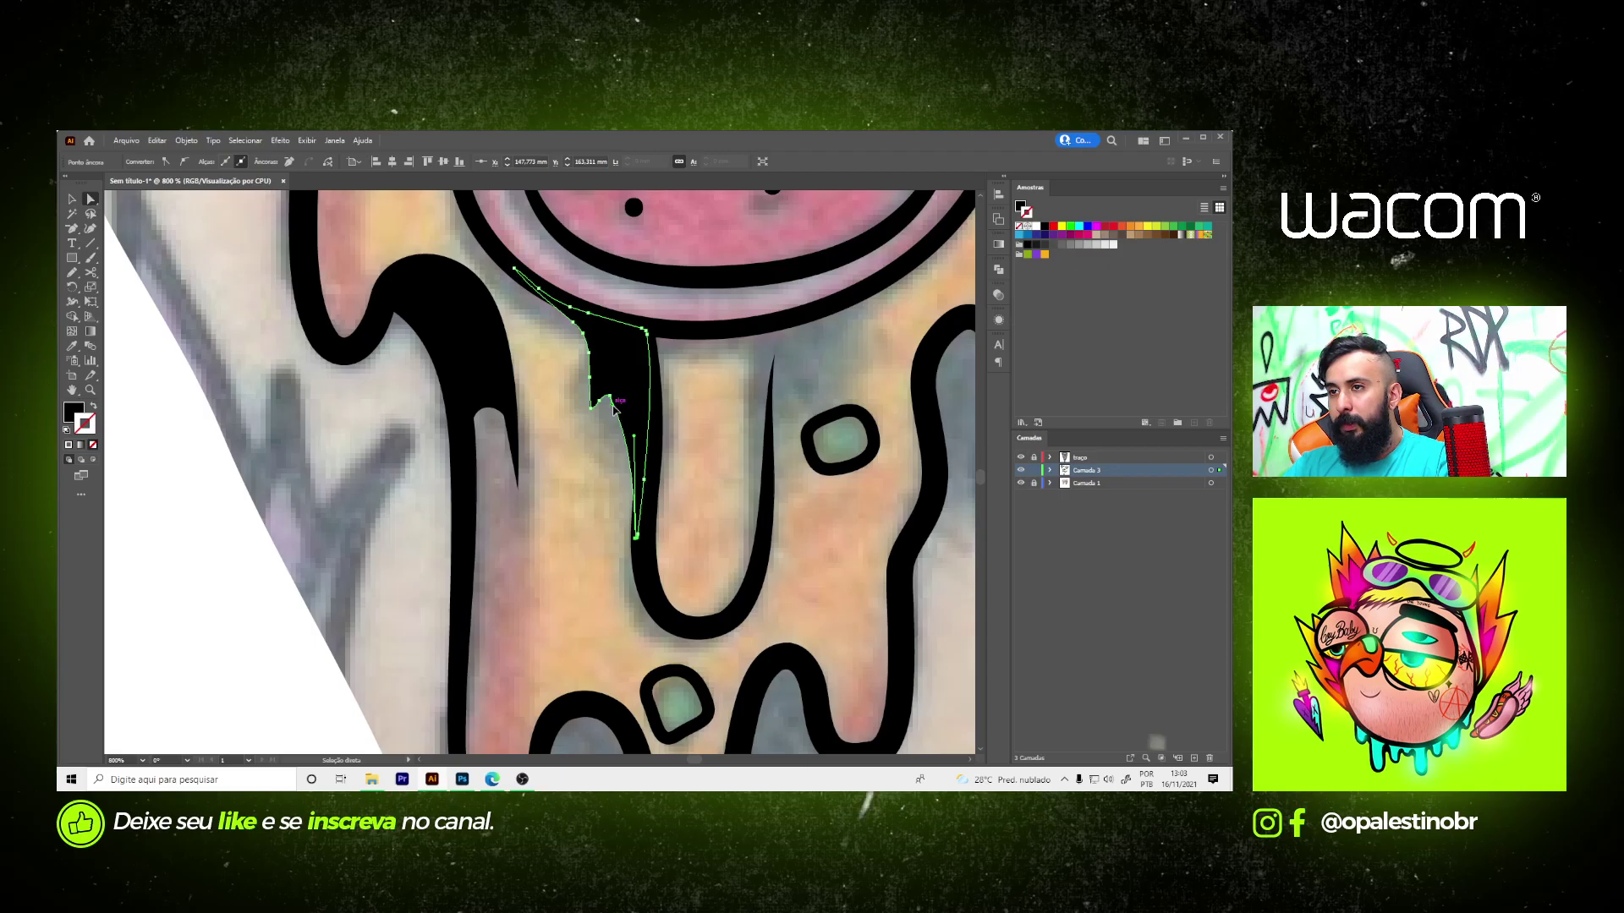
key(ctrl+shift+a)
- Trace a thin shadow up the central drip and a zigzag one beside the small cheese blob
scroll(618, 419, down, 3)
scroll(660, 414, down, 2)
scroll(705, 407, up, 3)
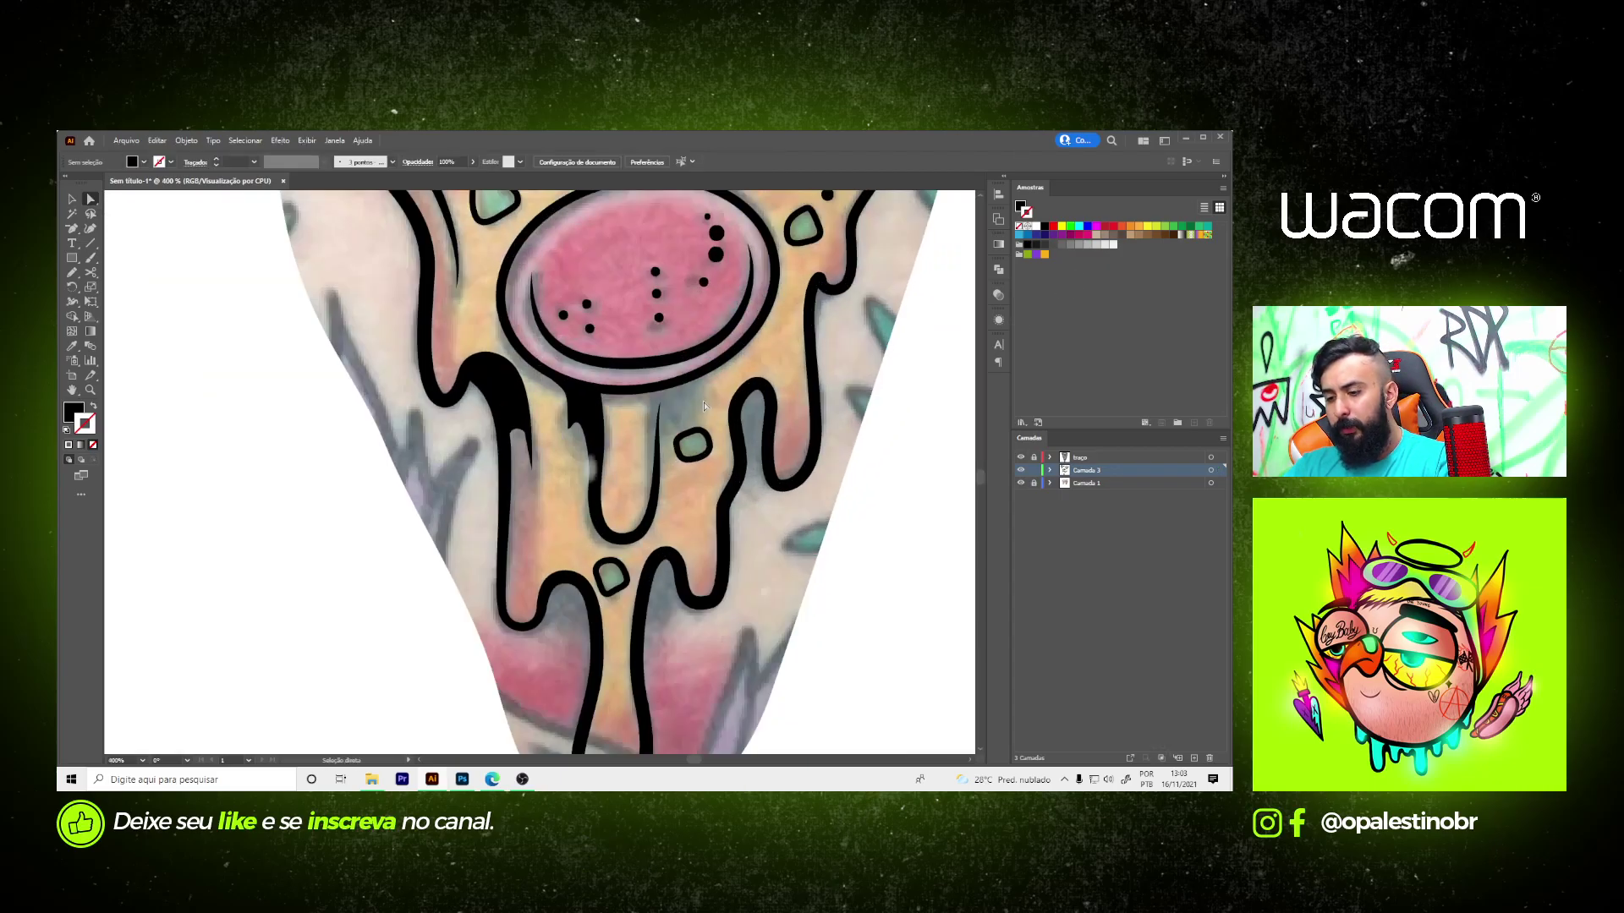
scroll(689, 412, up, 2)
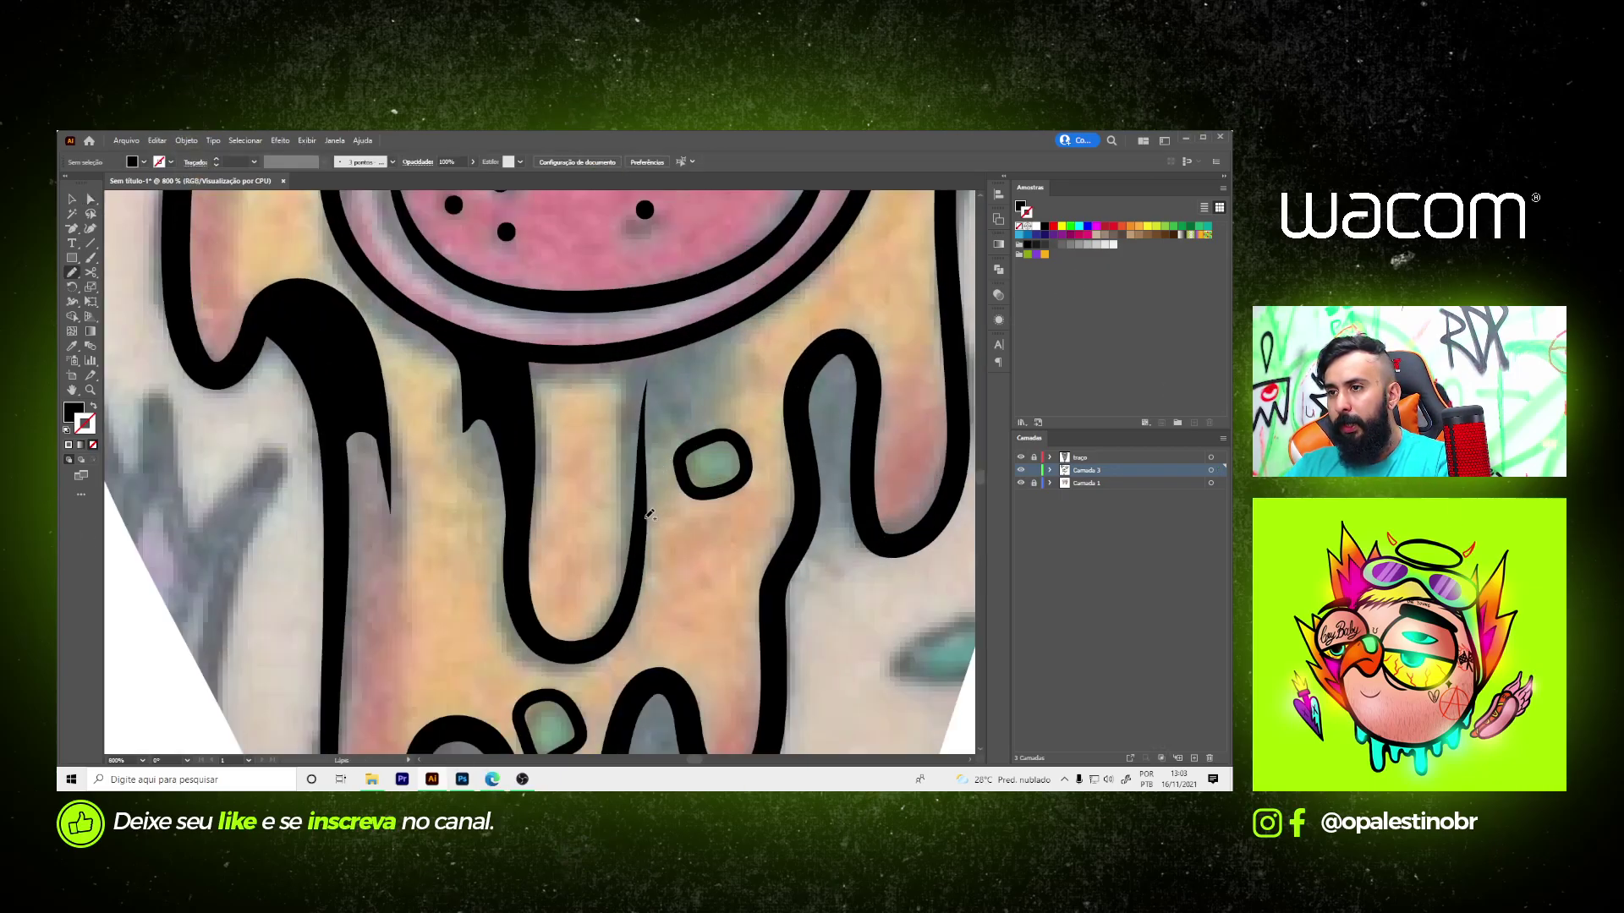
drag(648, 437, 677, 331)
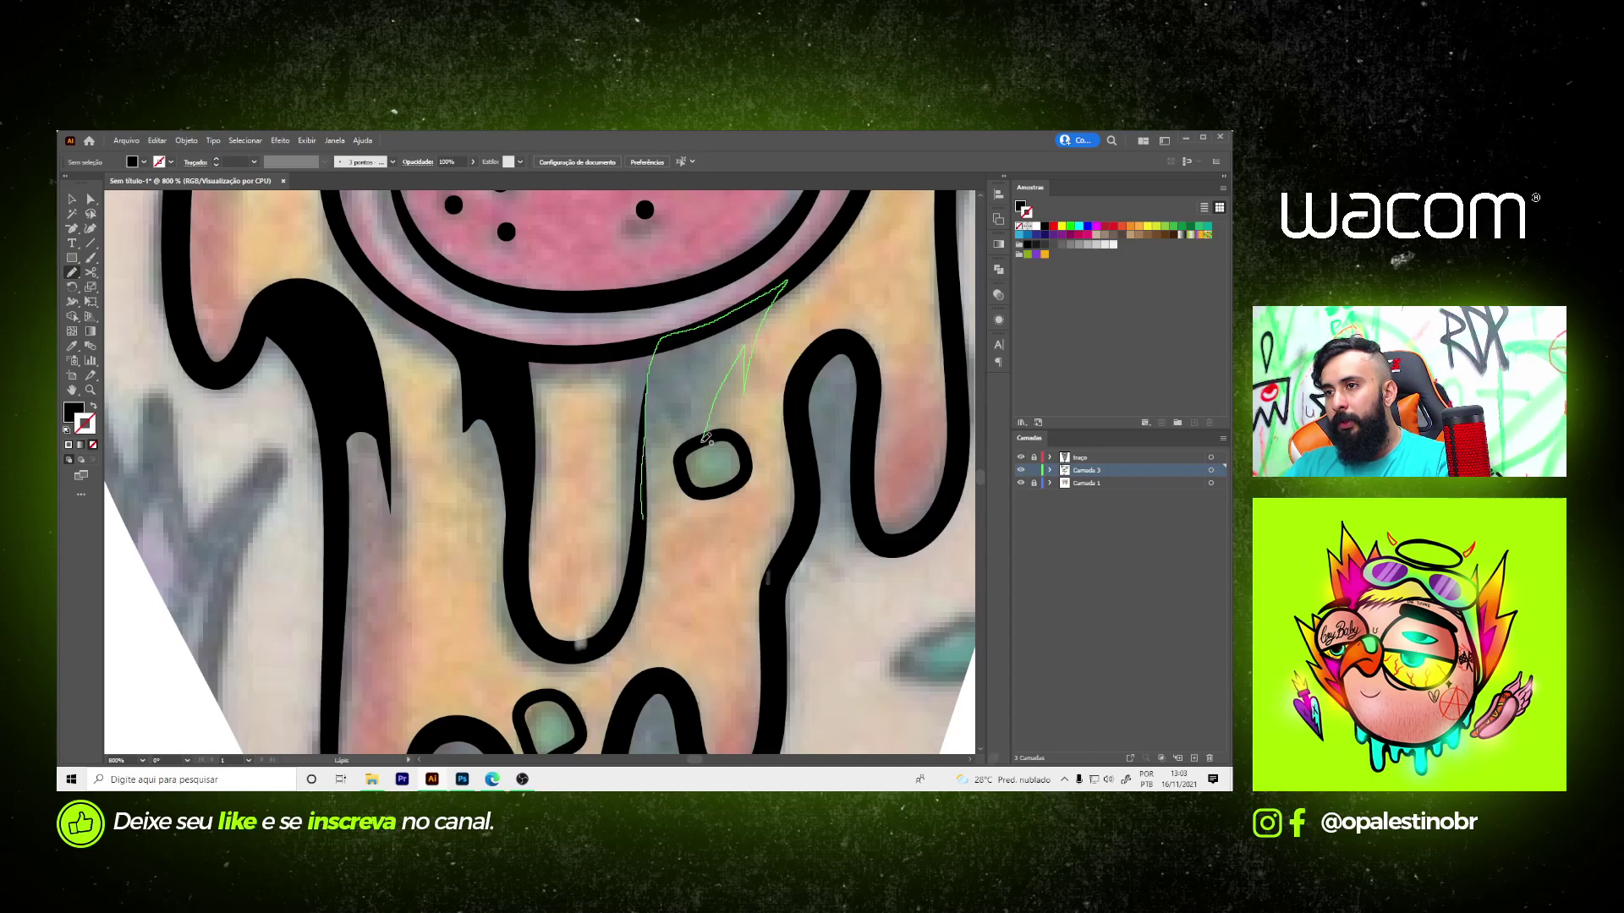
drag(704, 438, 644, 512)
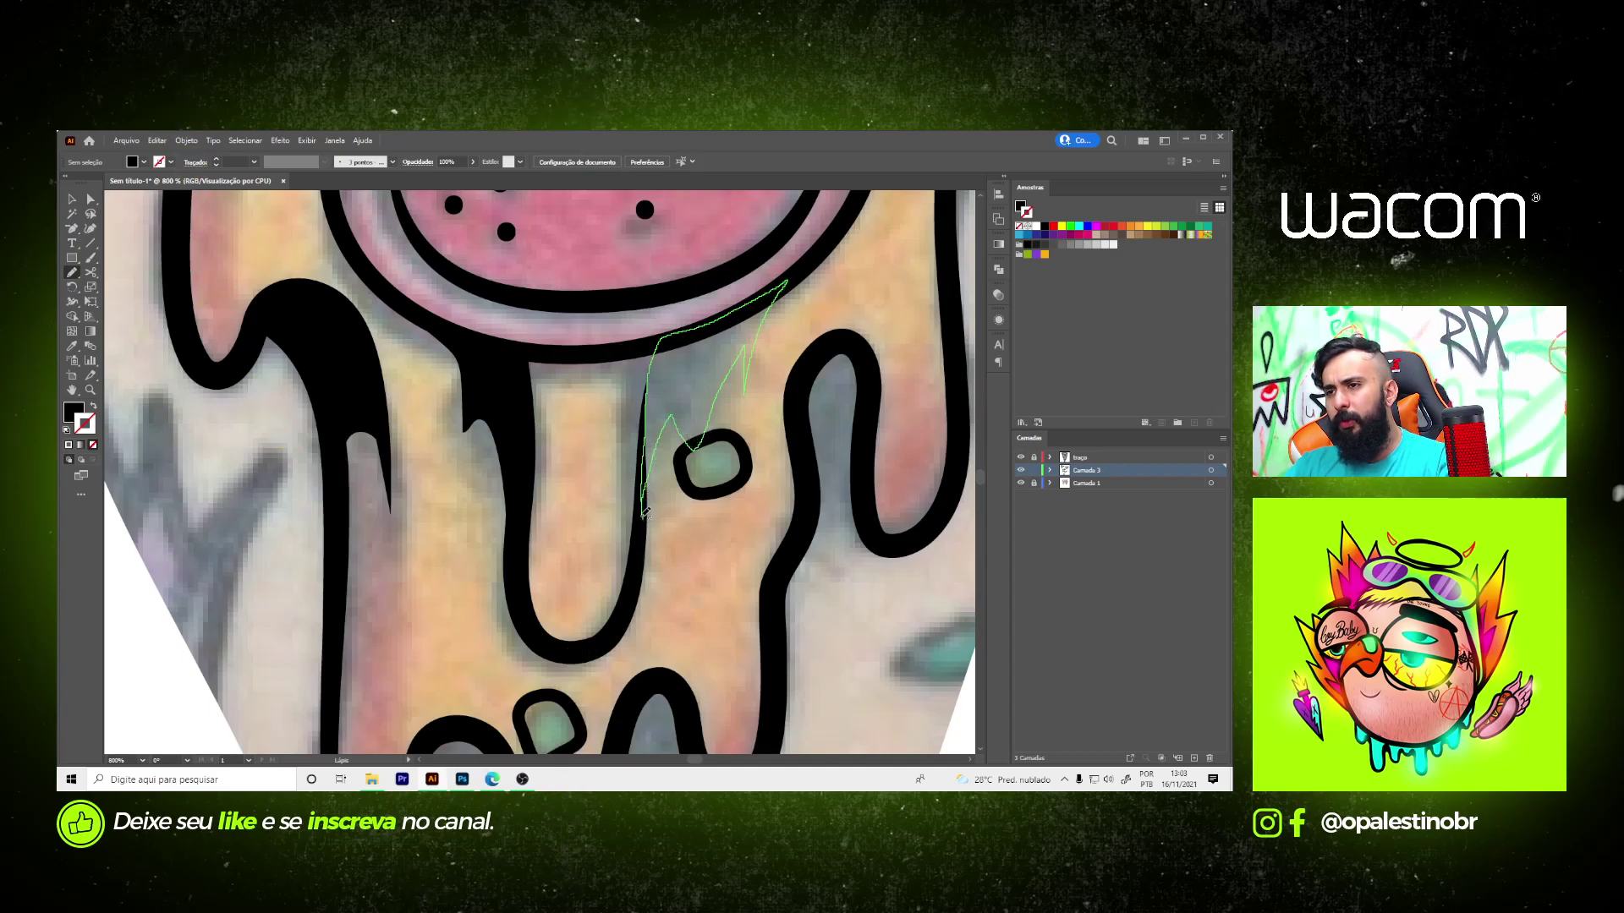
key(ctrl+0)
scroll(675, 439, up, 5)
key(a)
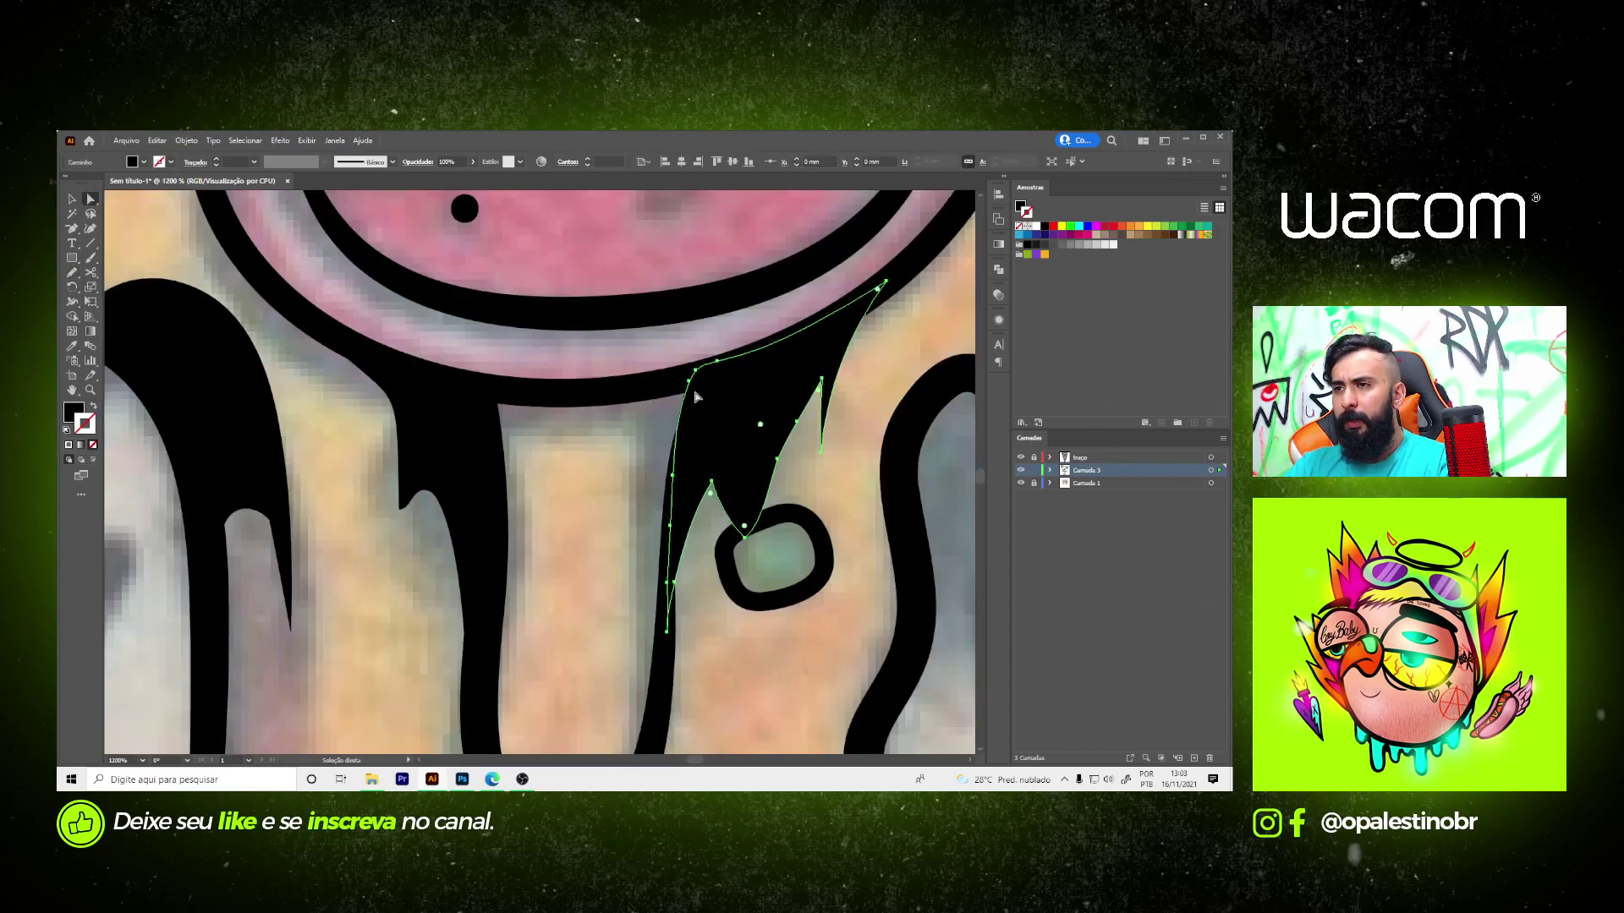
key(ctrl+shift+a)
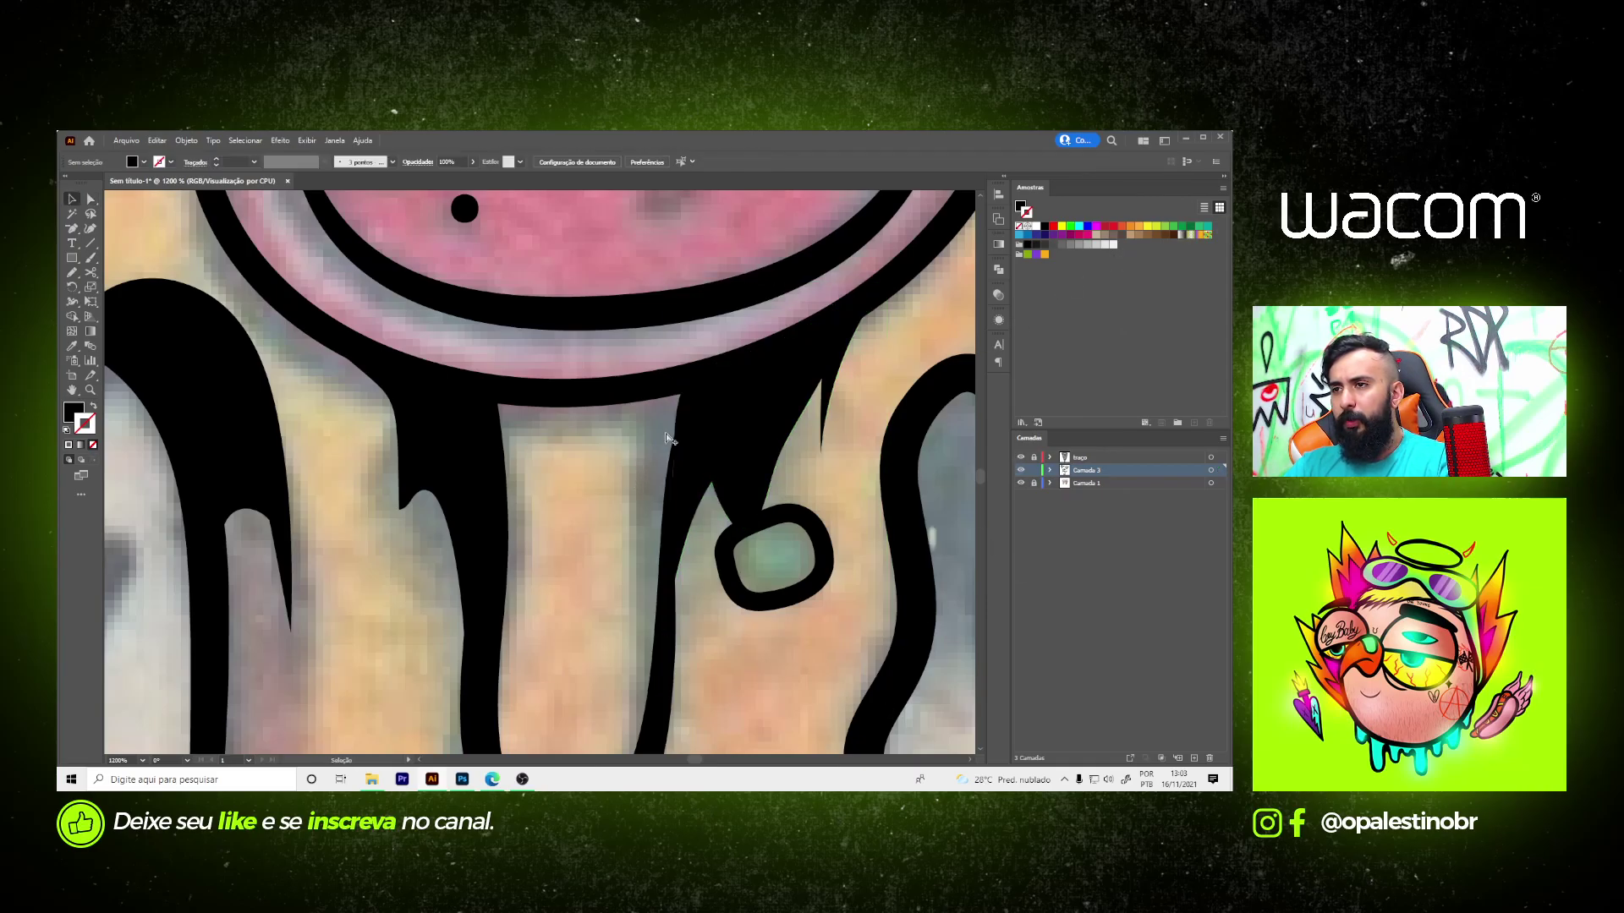
- Trace a black shadow between the pepperoni and the mushroom
scroll(692, 457, down, 4)
scroll(692, 458, down, 3)
scroll(701, 447, up, 2)
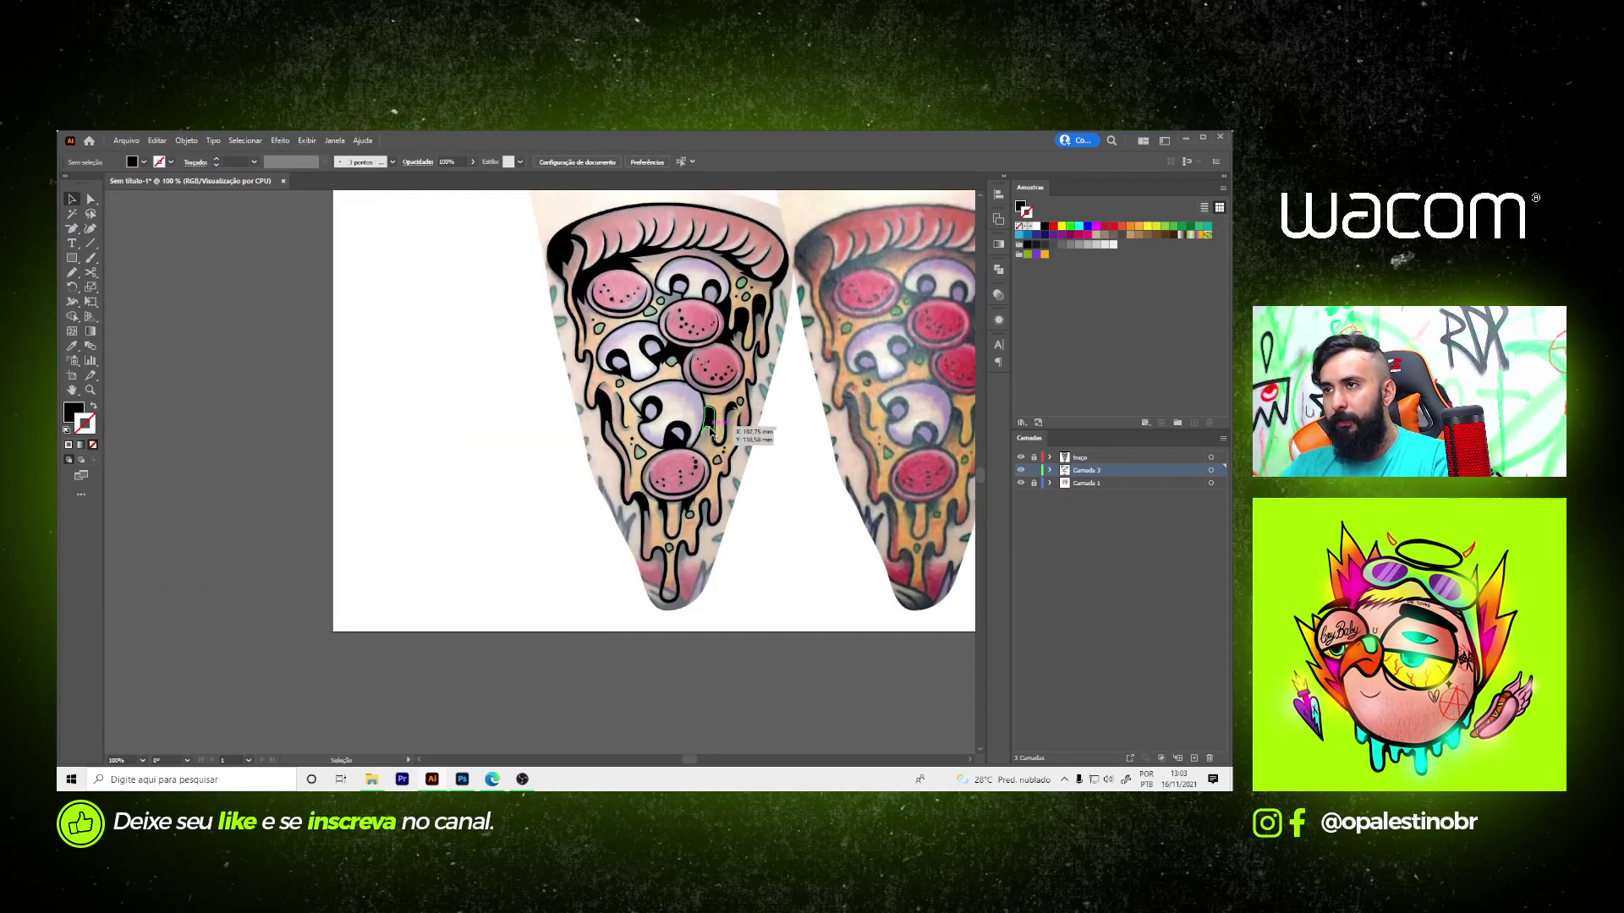
scroll(689, 428, up, 1)
scroll(677, 410, up, 1)
scroll(669, 396, up, 4)
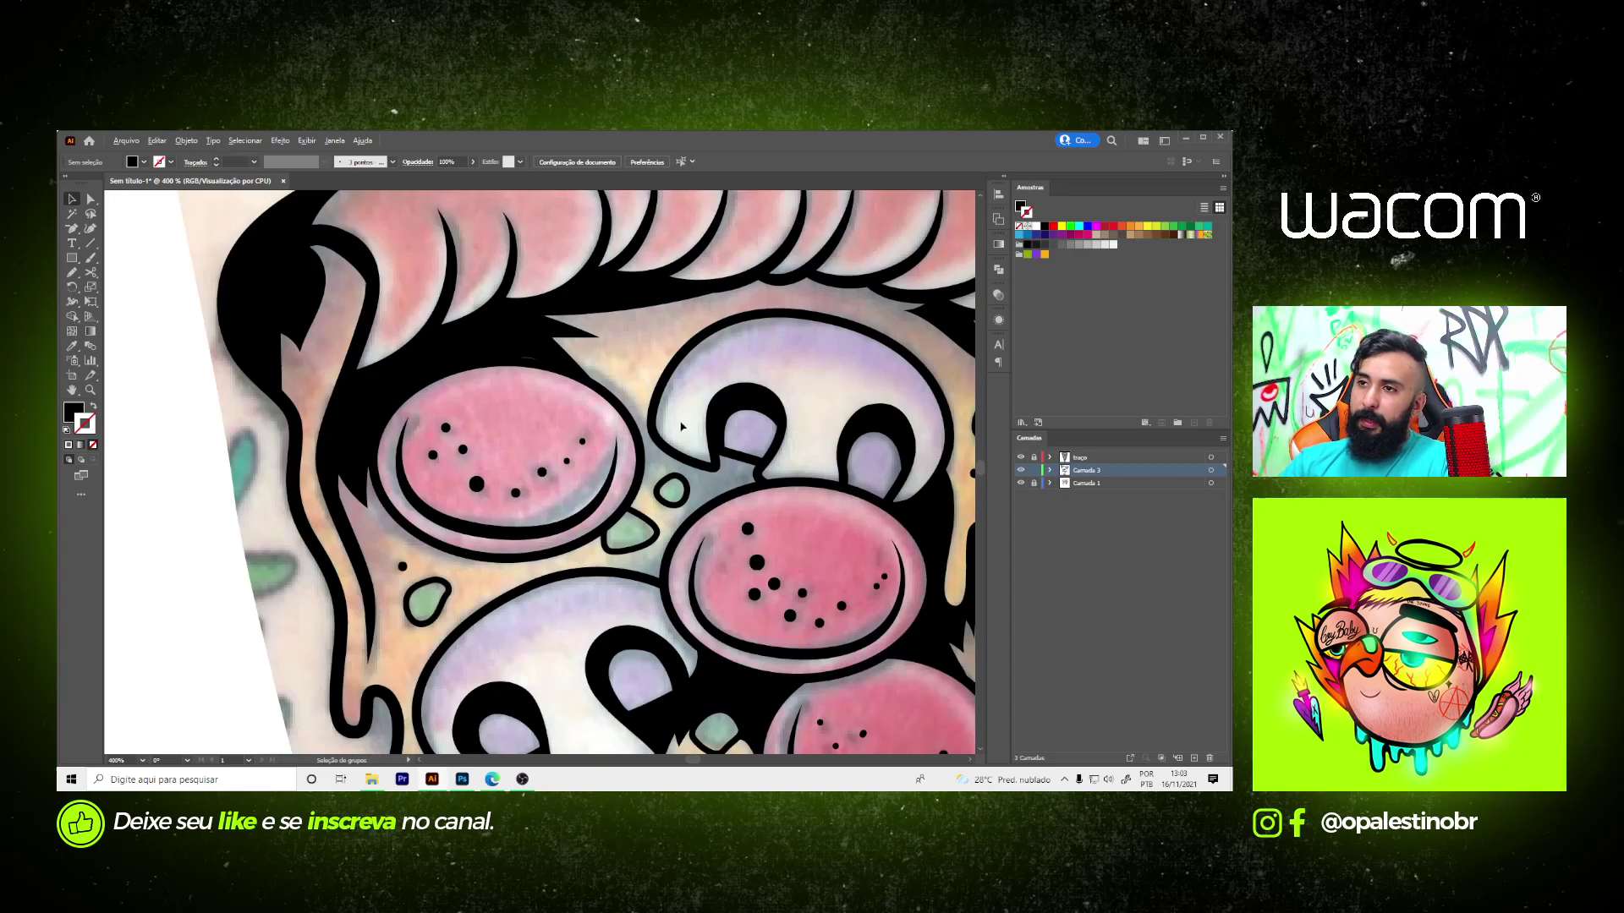
scroll(654, 474, up, 1)
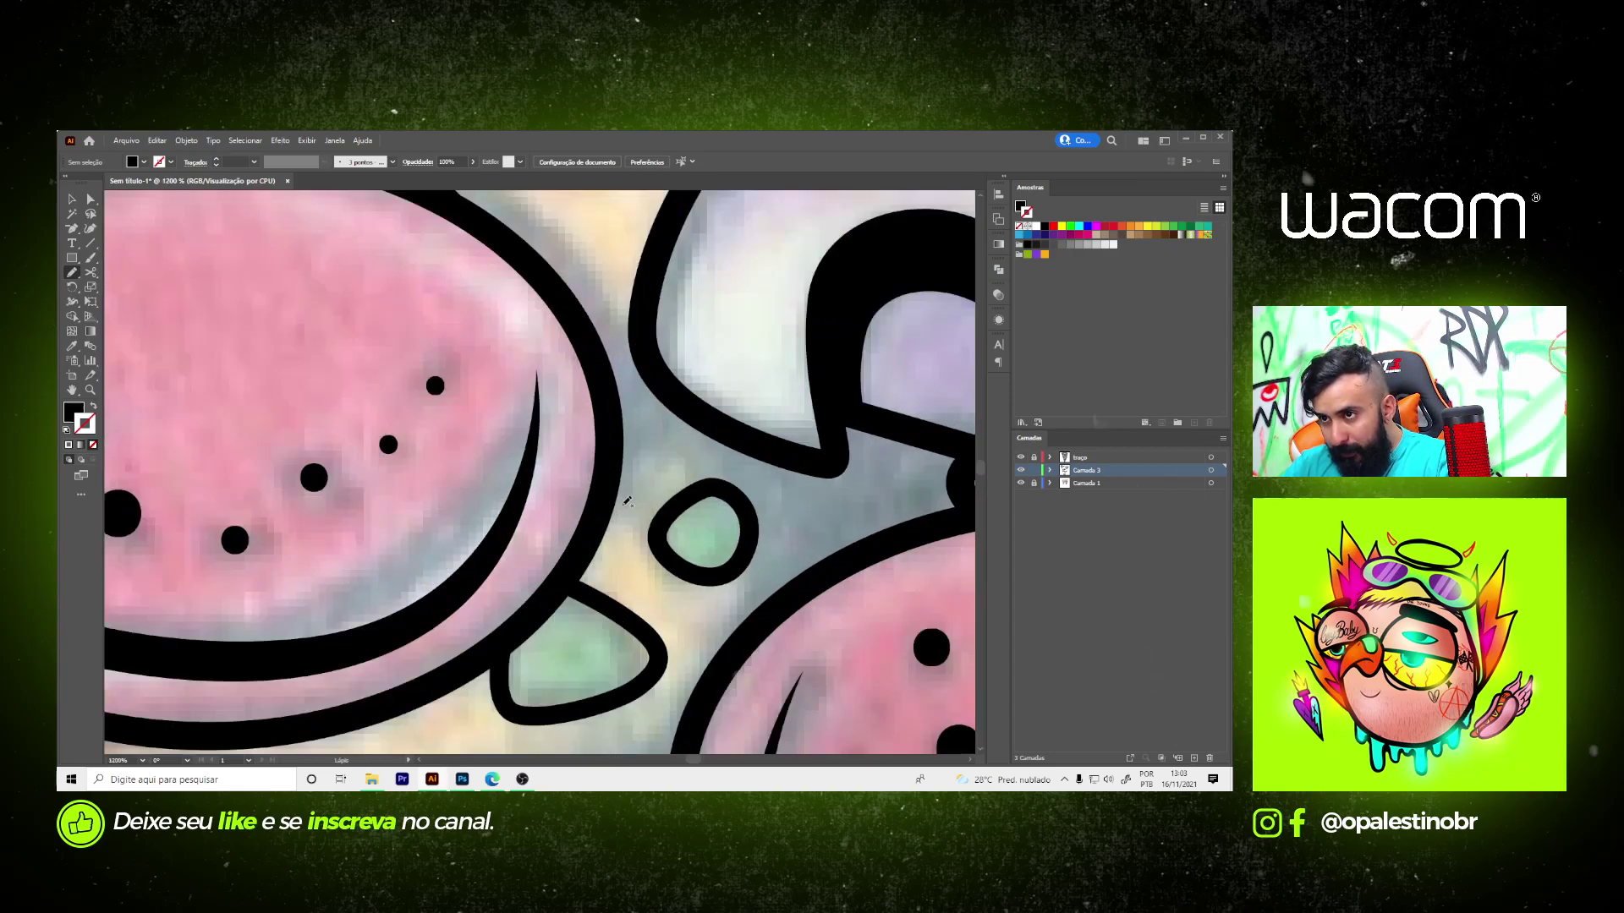
drag(643, 331, 599, 343)
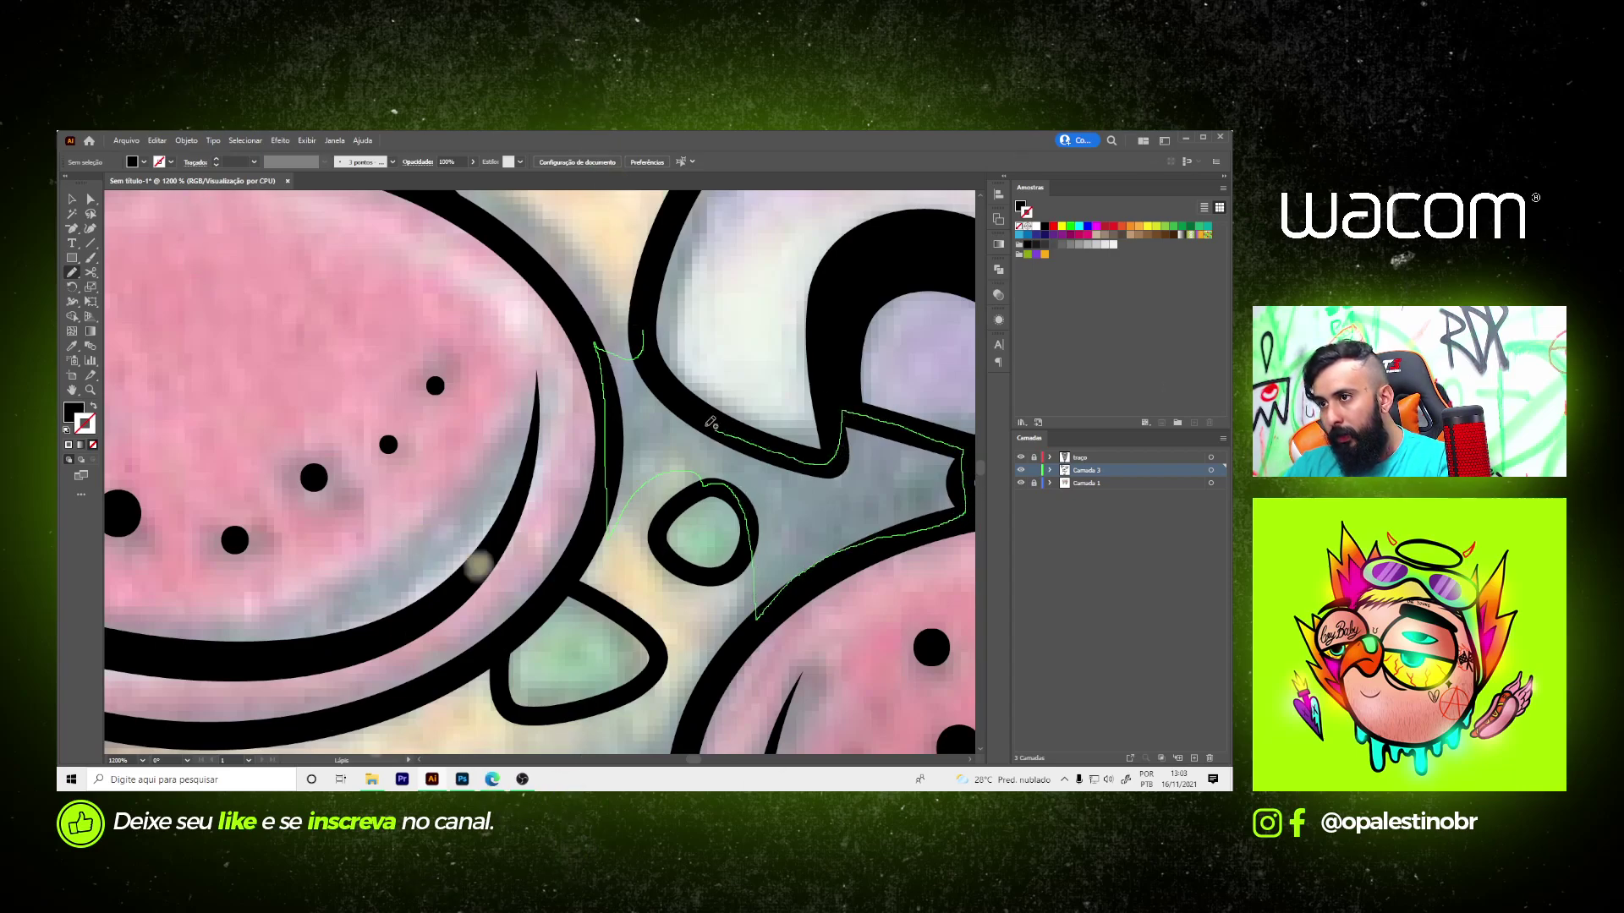
- Zoom out, toggle the tattoo photo layer, and make Camada 1 the active layer
key(ctrl+0)
key(v)
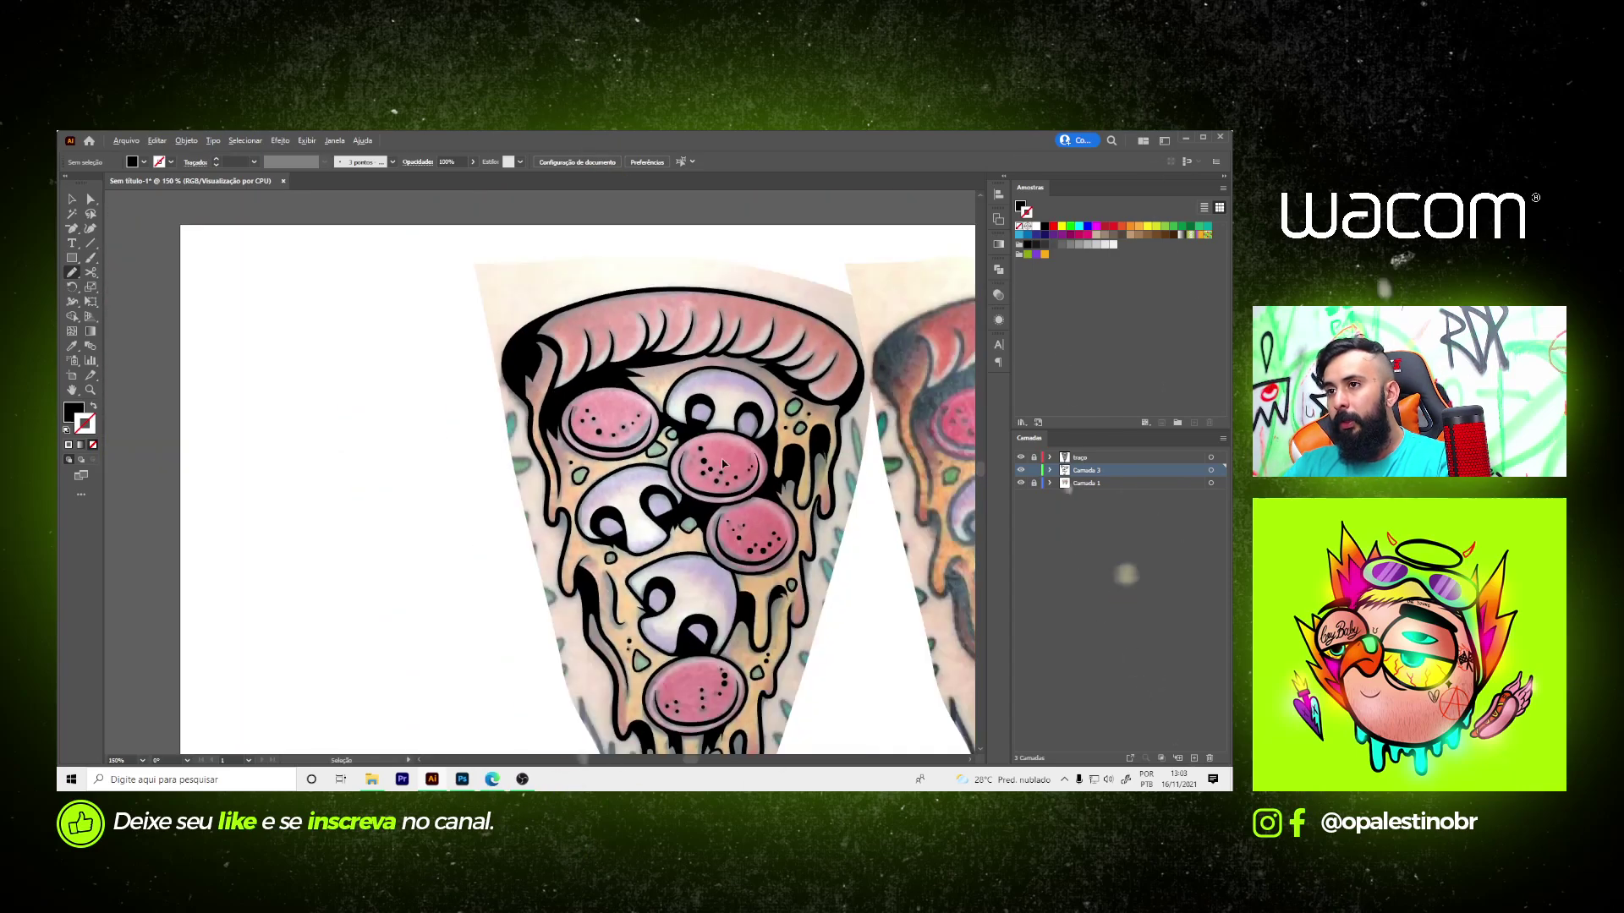
key(ctrl+minus)
key(ctrl+minus)
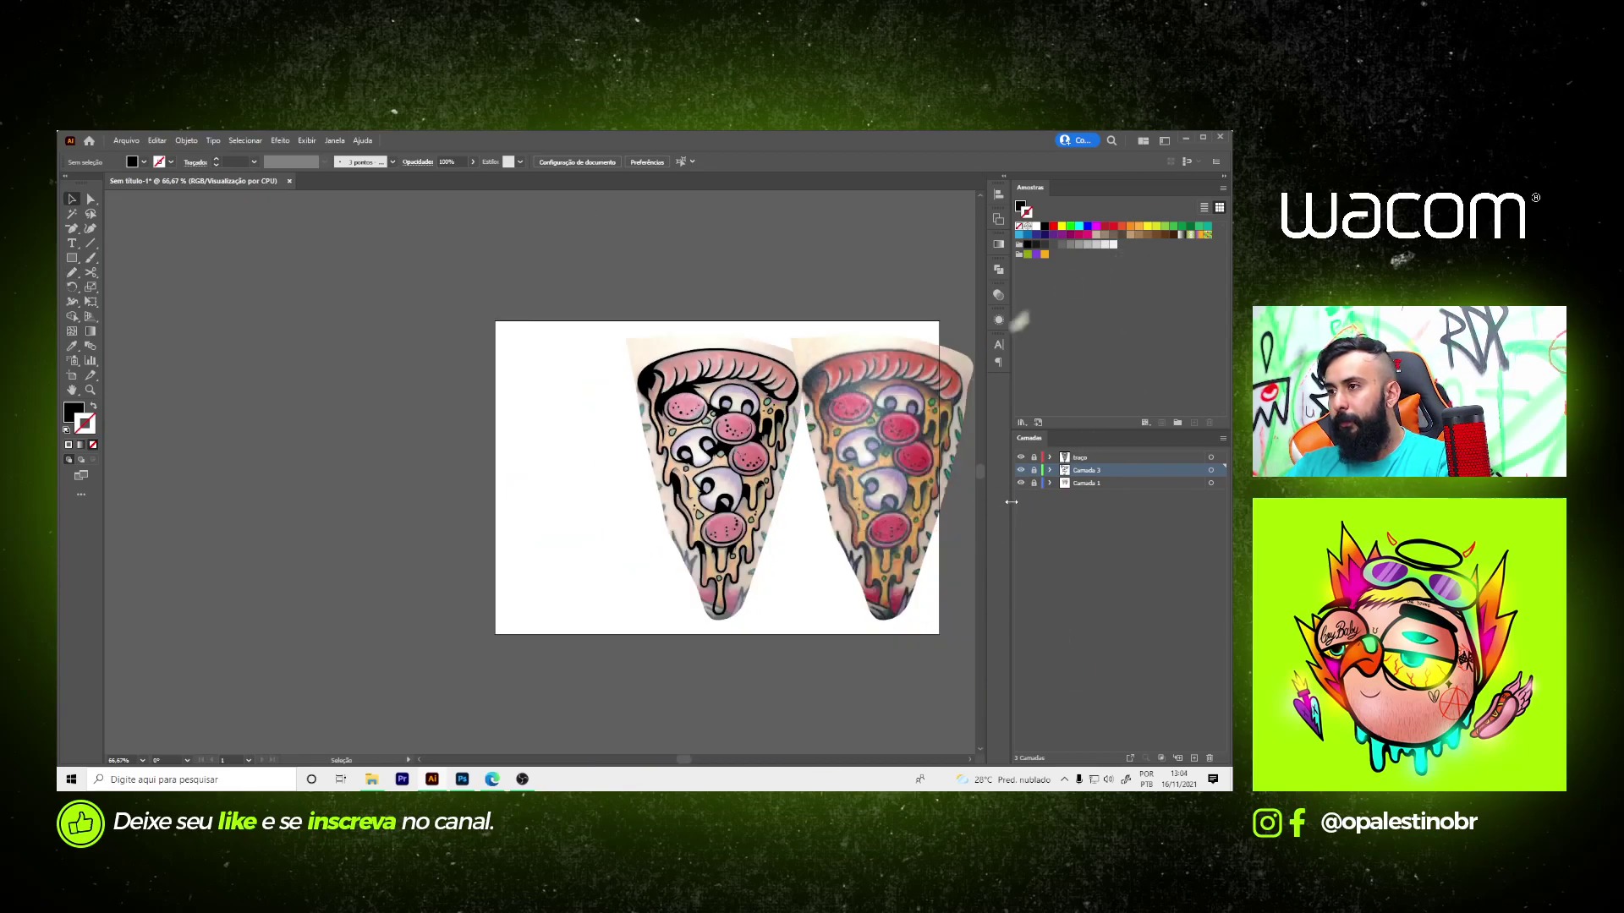
click(1020, 483)
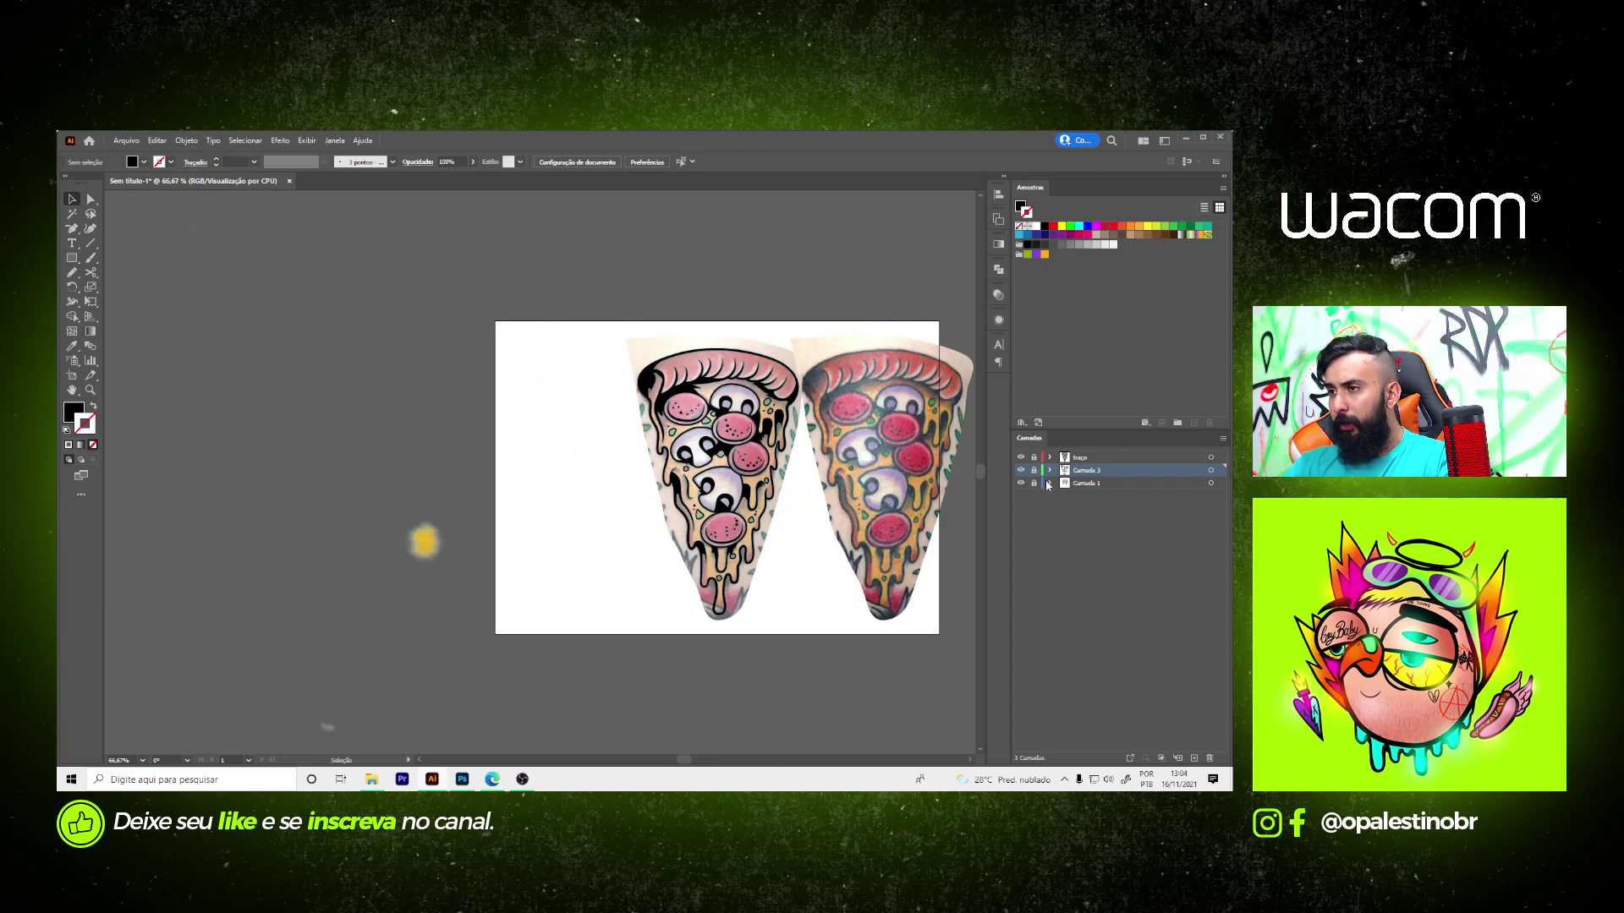
click(1085, 483)
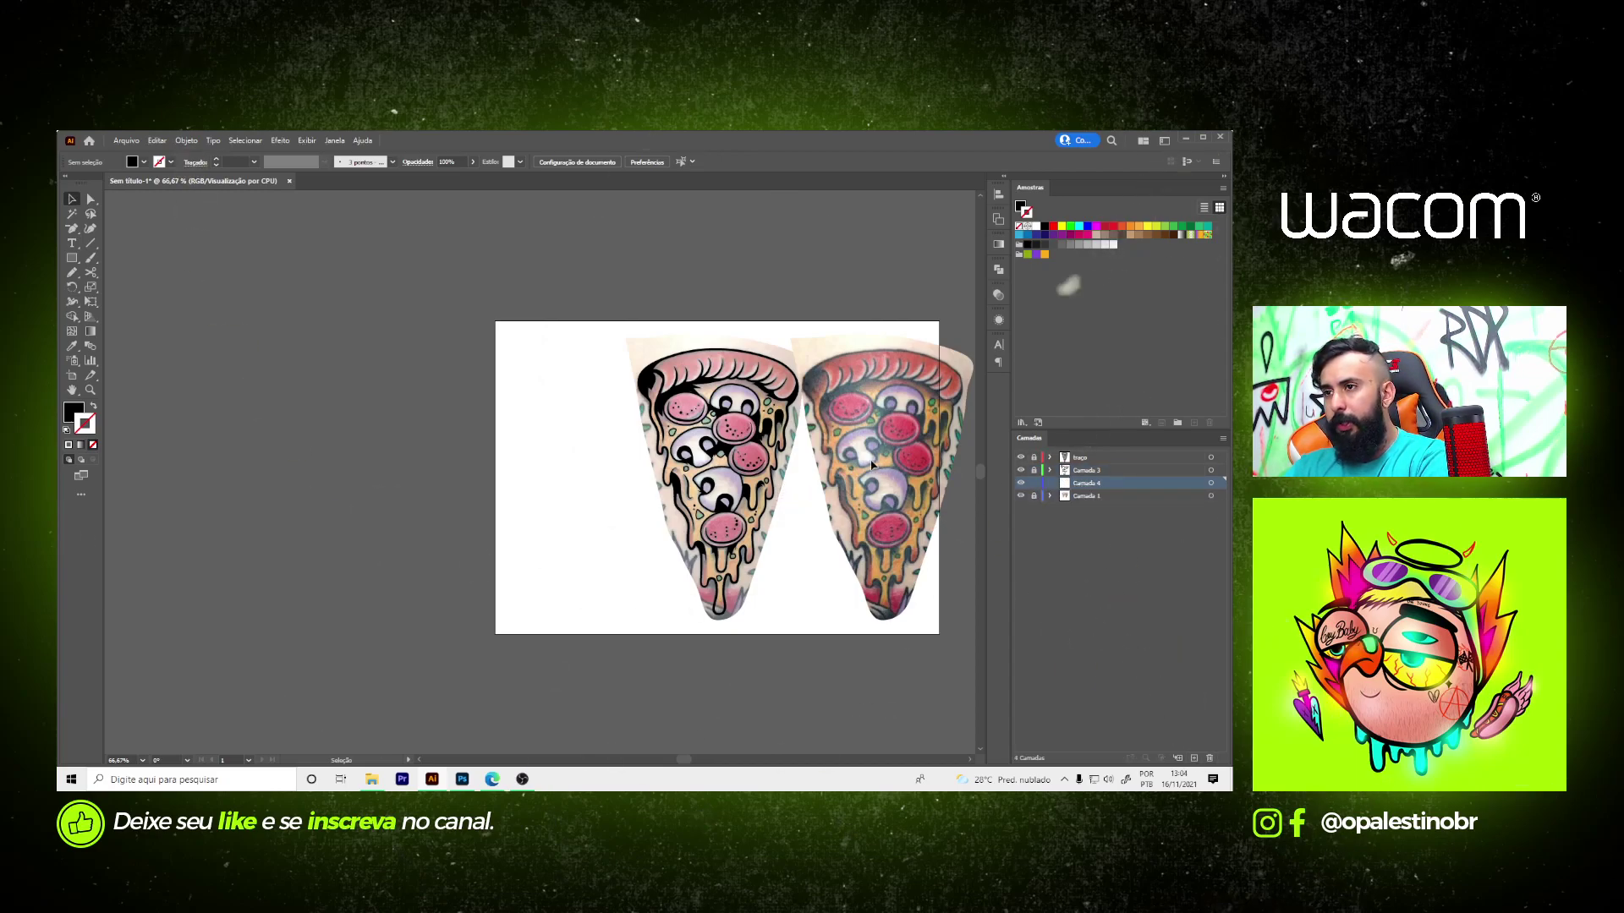
scroll(716, 409, up, 2)
scroll(716, 409, up, 2)
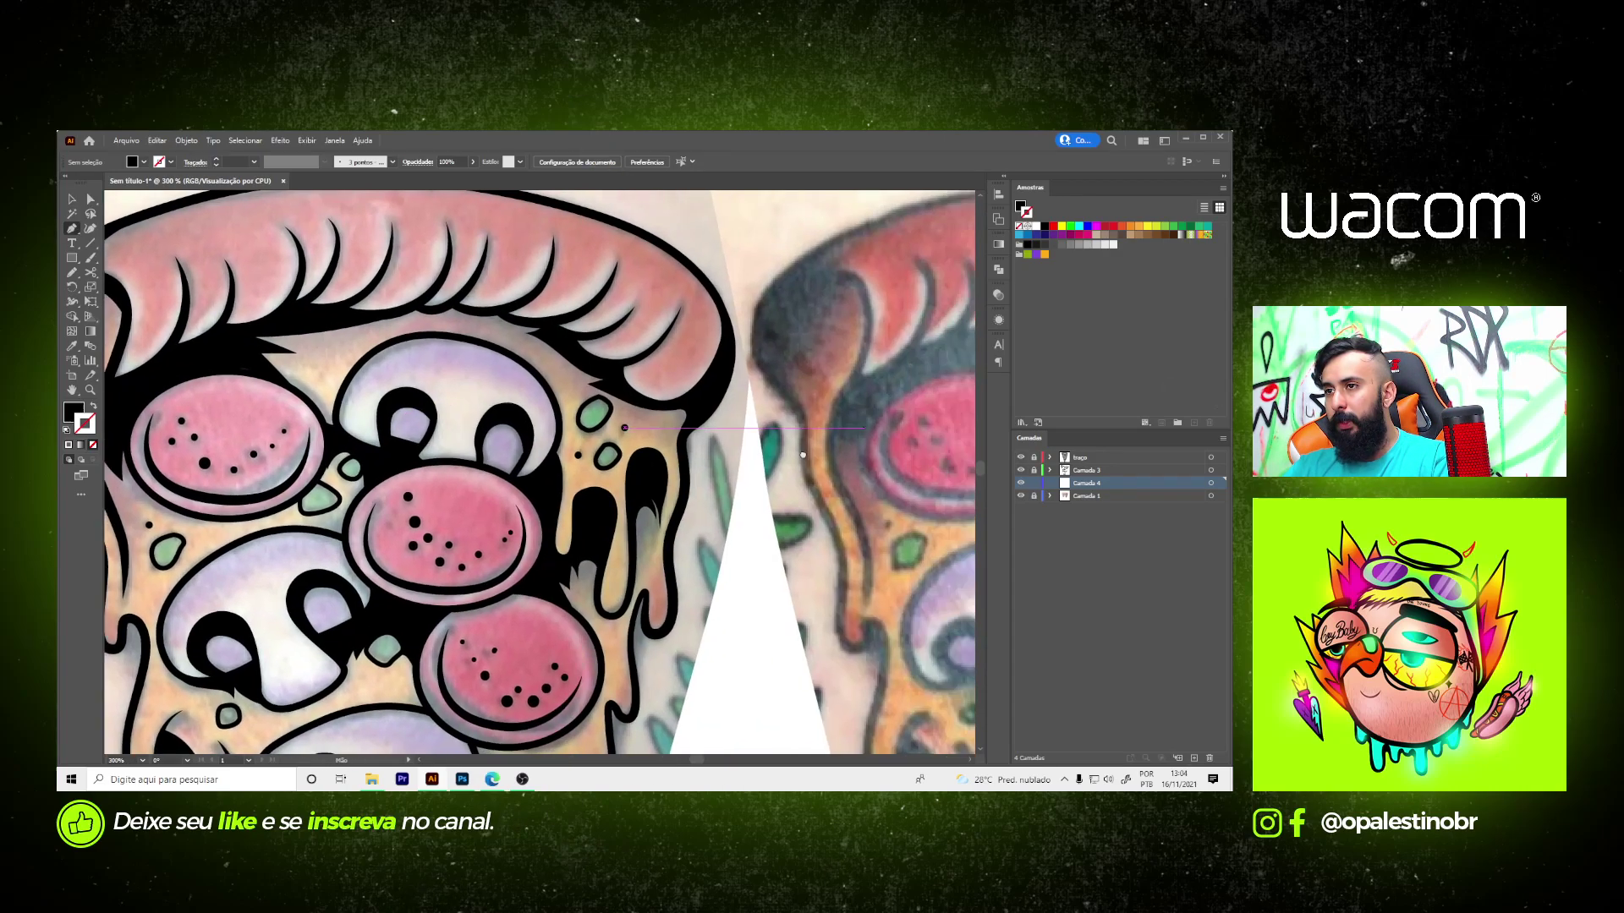
drag(863, 428, 809, 437)
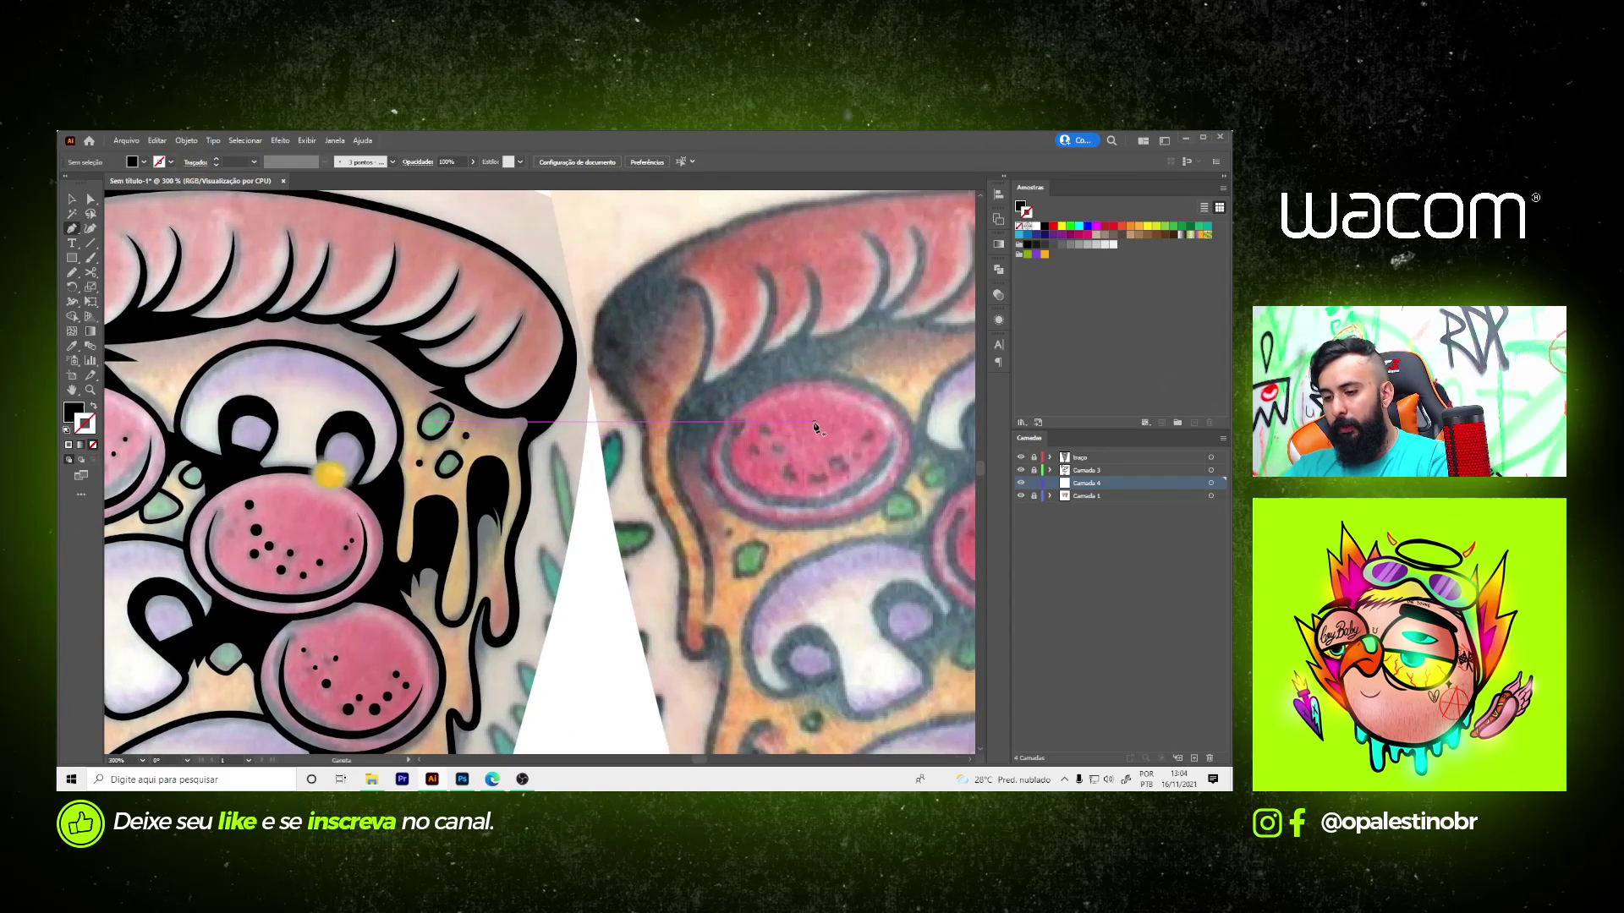
scroll(817, 418, down, 3)
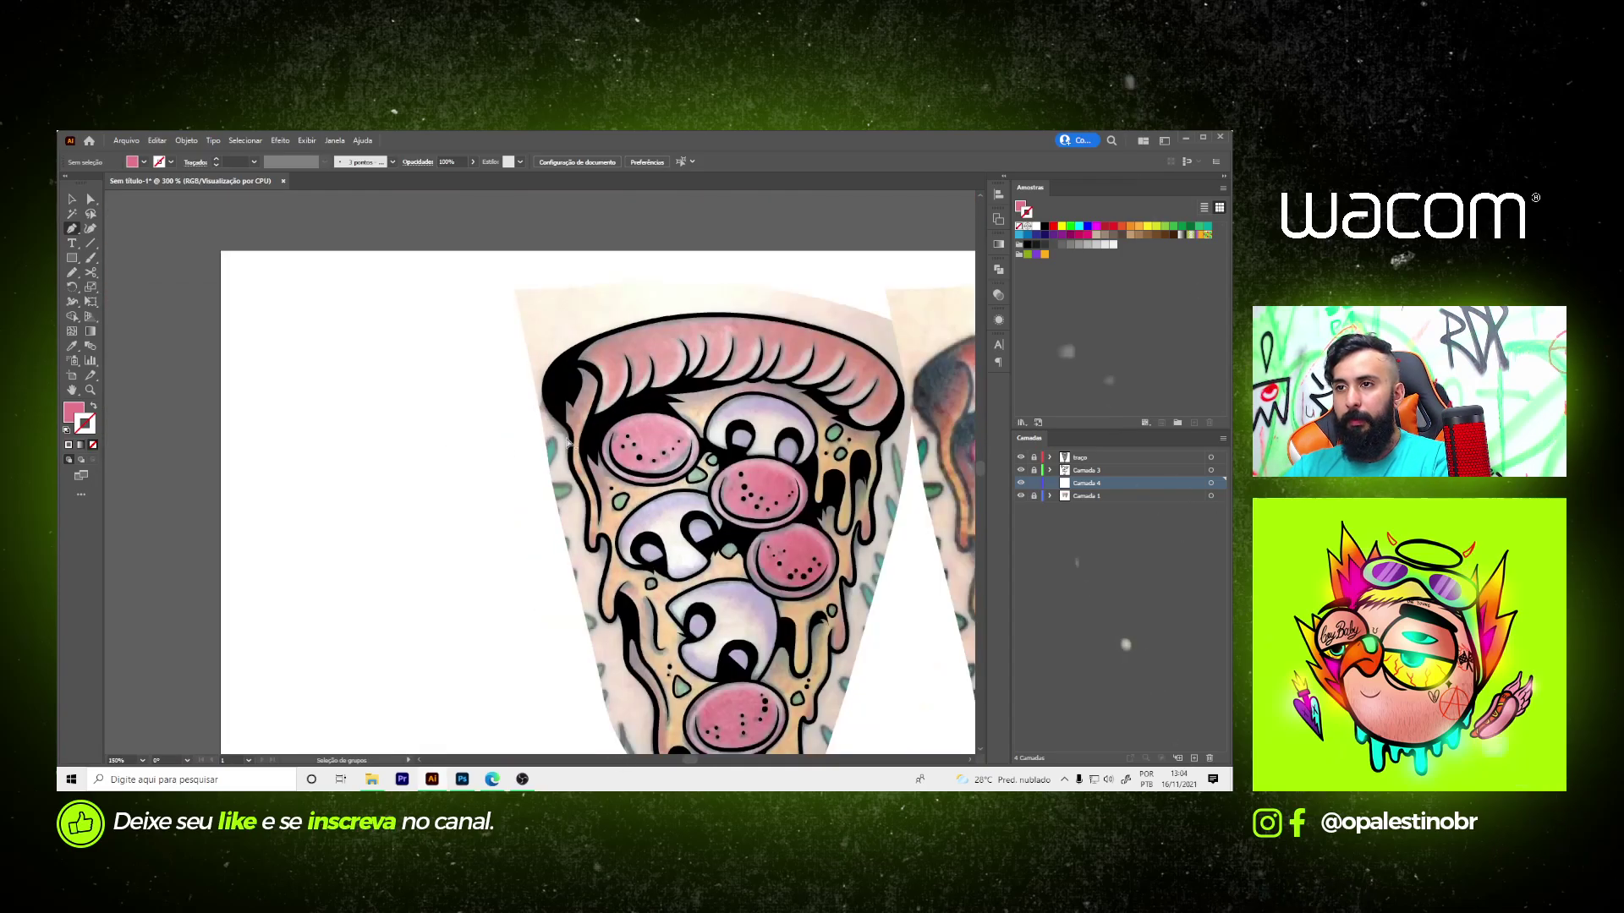
scroll(461, 335, up, 4)
- Trace a pink filled shape around the upper-left pepperoni with curved Pen points
click(480, 312)
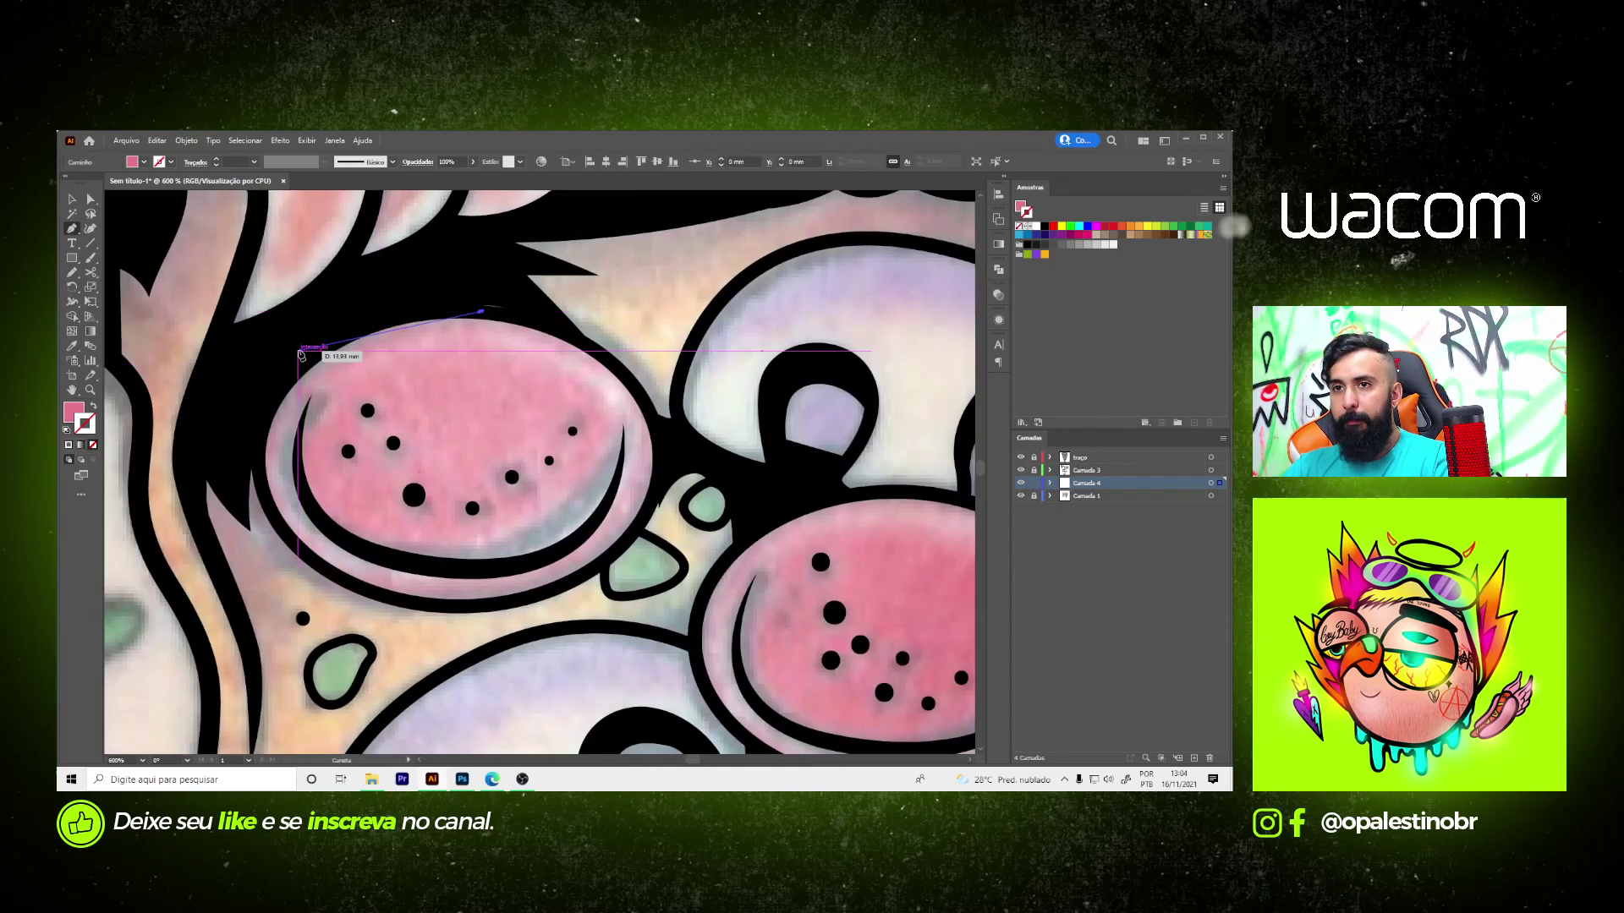
mouse_move(290, 363)
mouse_down()
mouse_move(218, 428)
mouse_move(254, 505)
mouse_up()
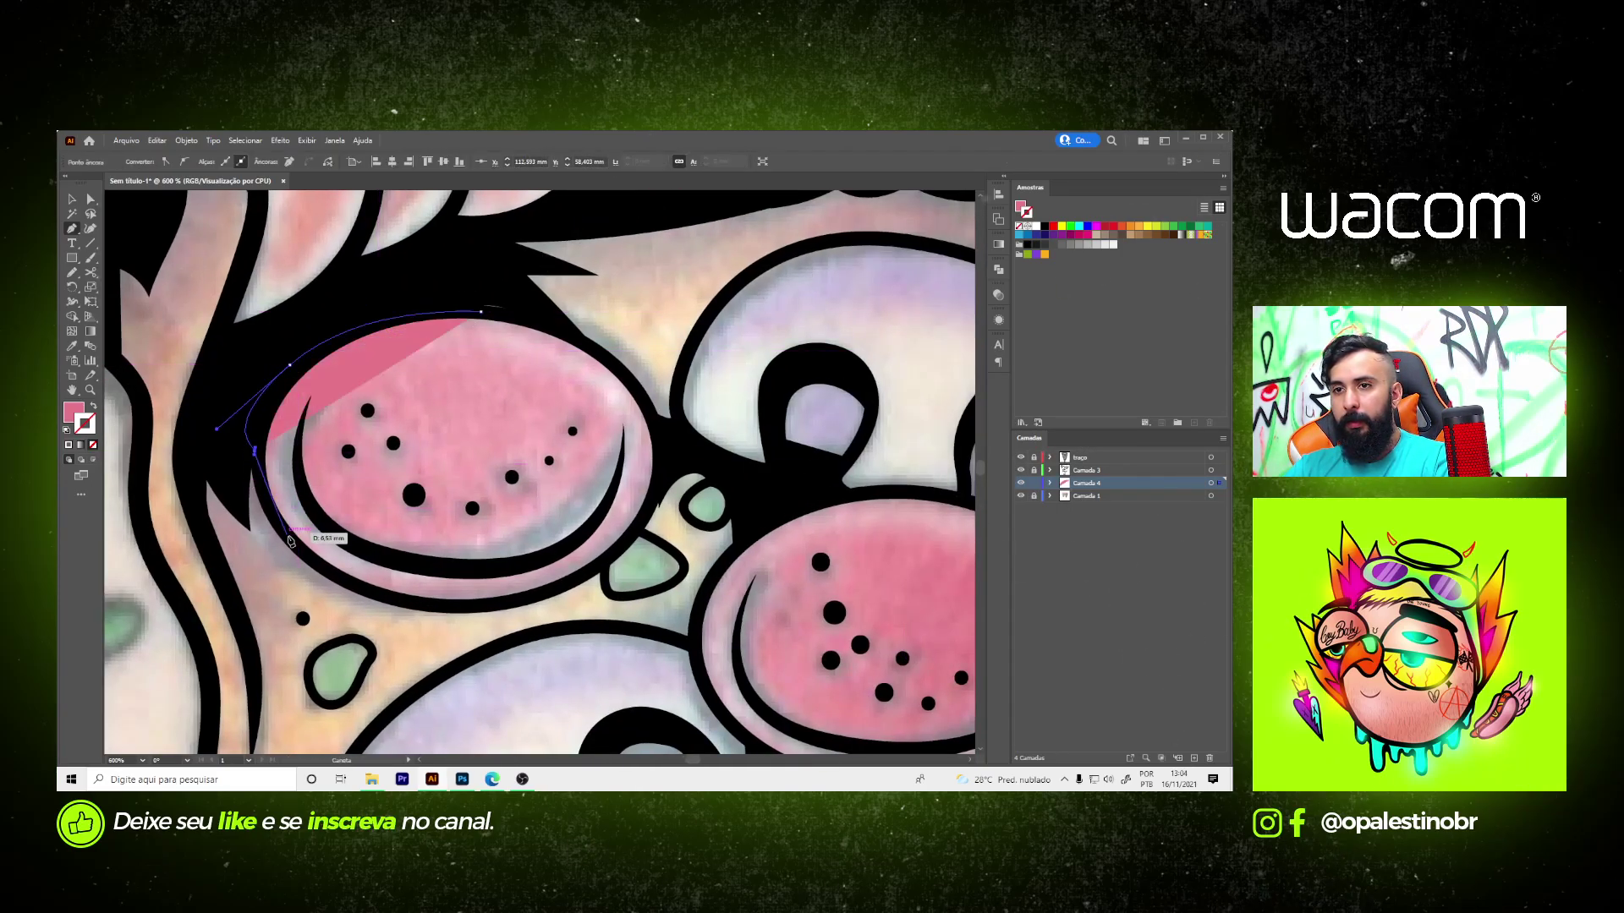
drag(498, 607, 589, 572)
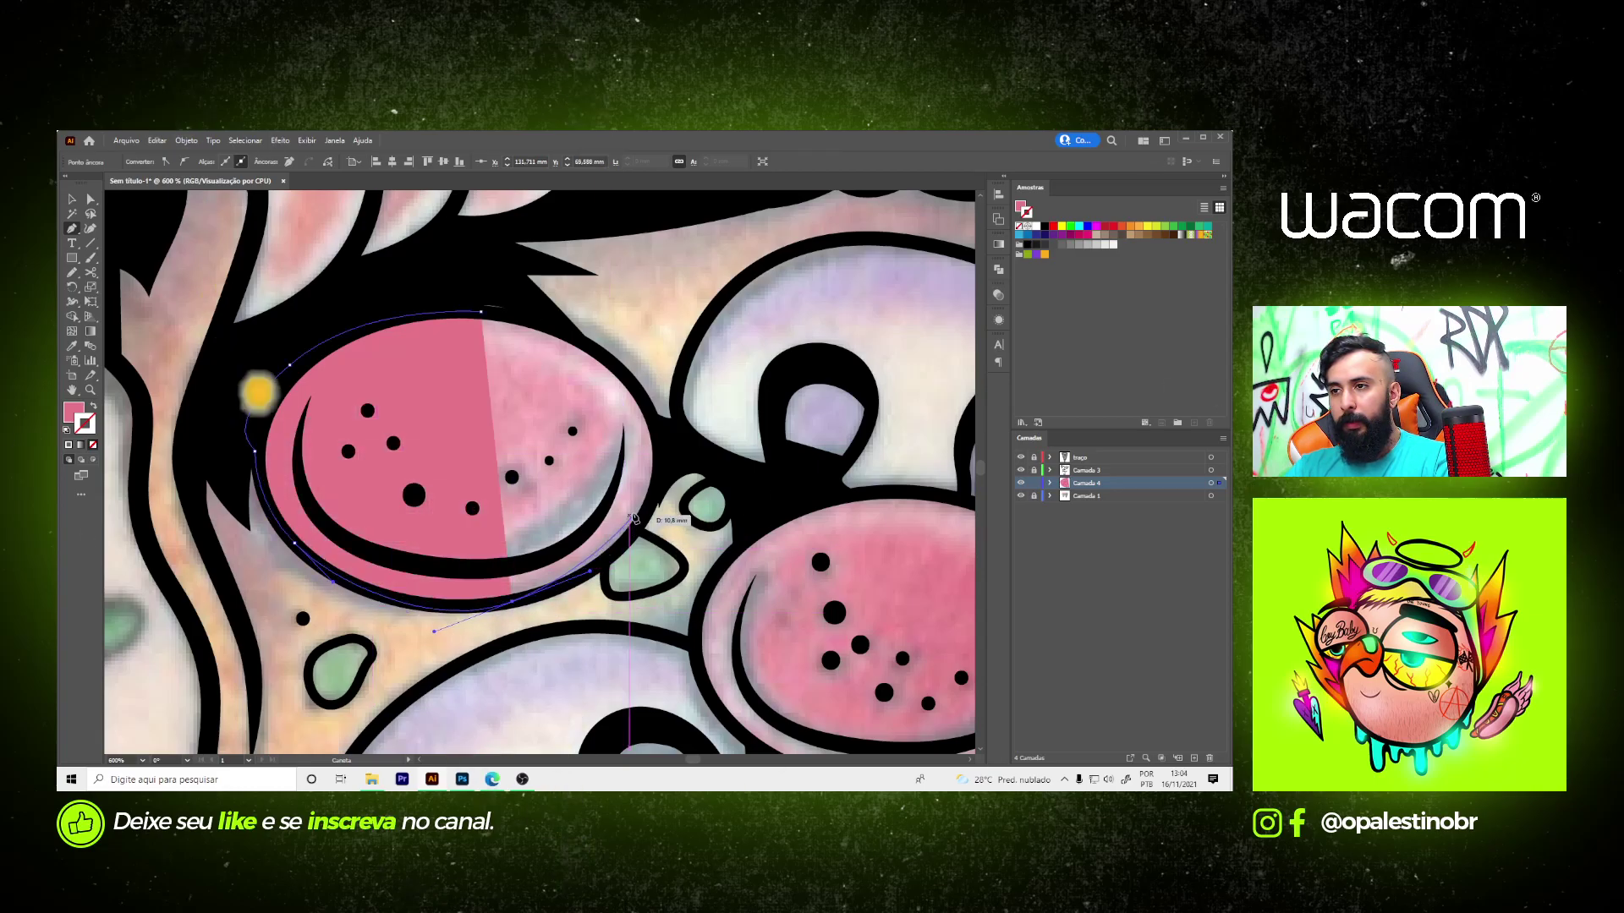
drag(653, 494, 669, 423)
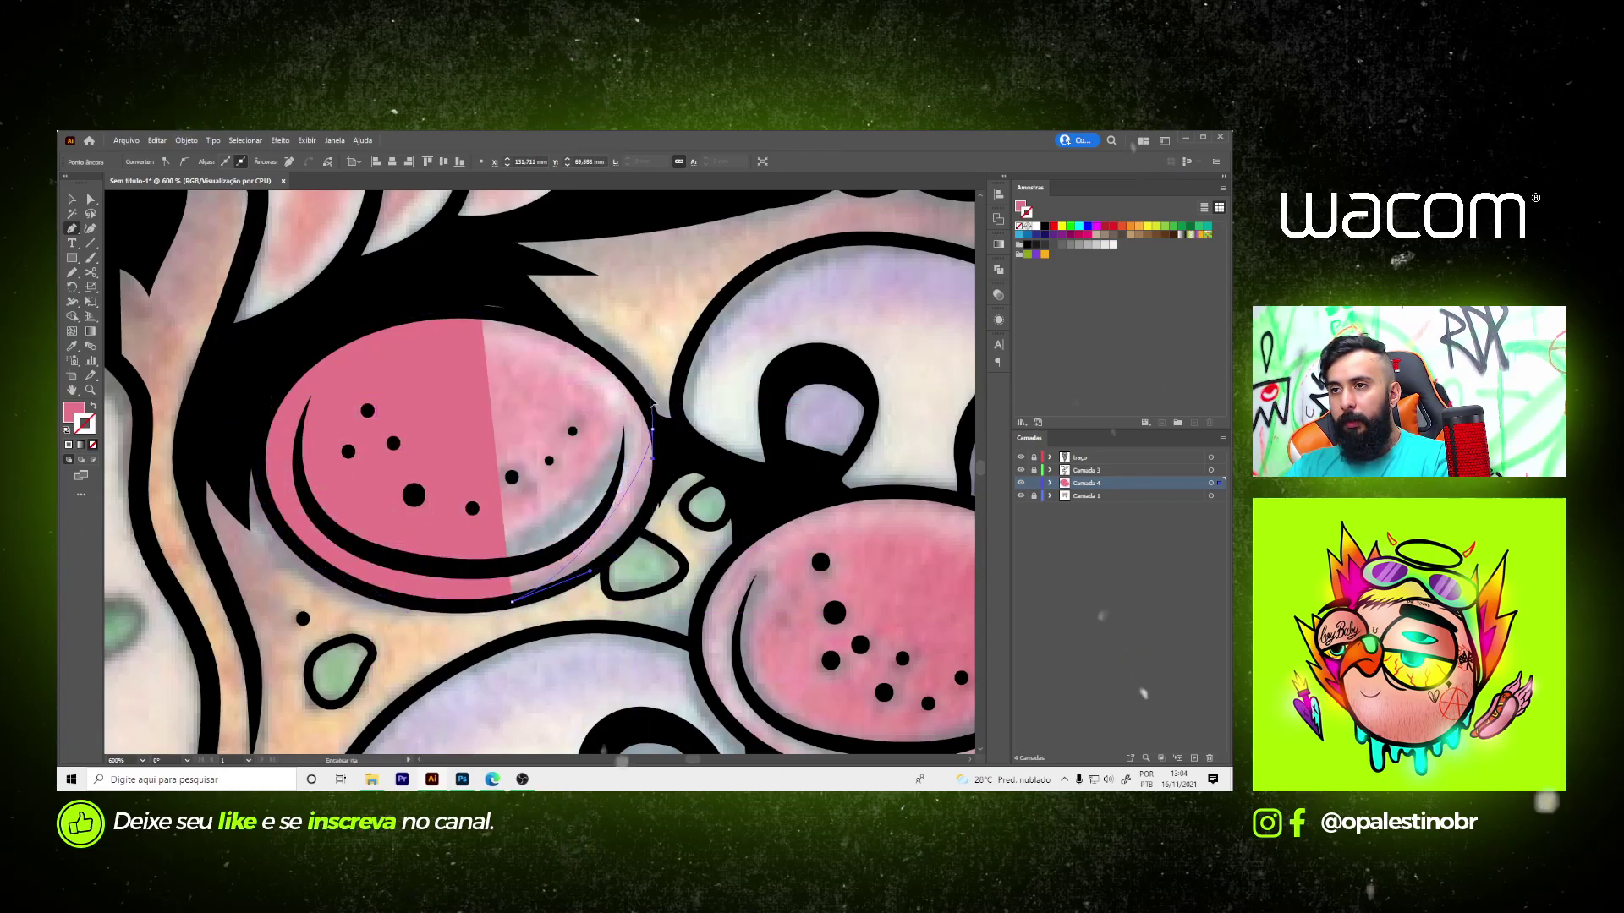
mouse_move(652, 429)
mouse_down()
mouse_move(615, 333)
mouse_move(361, 301)
mouse_up()
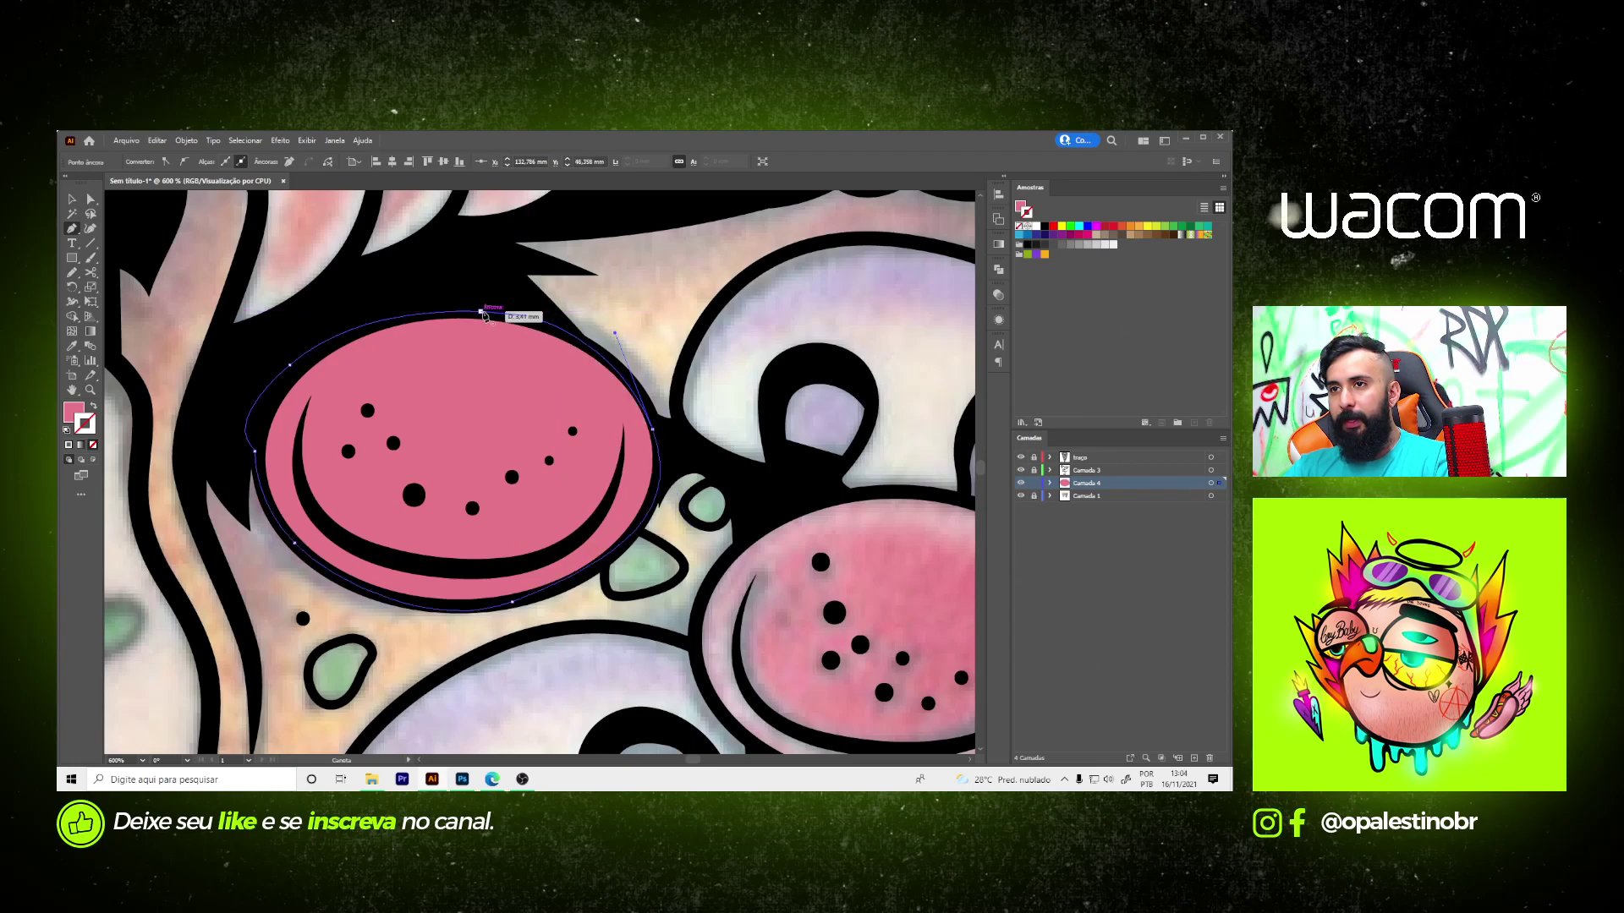
- Change the pepperoni's fill from pink to a brighter red in the Color Picker
double_click(73, 411)
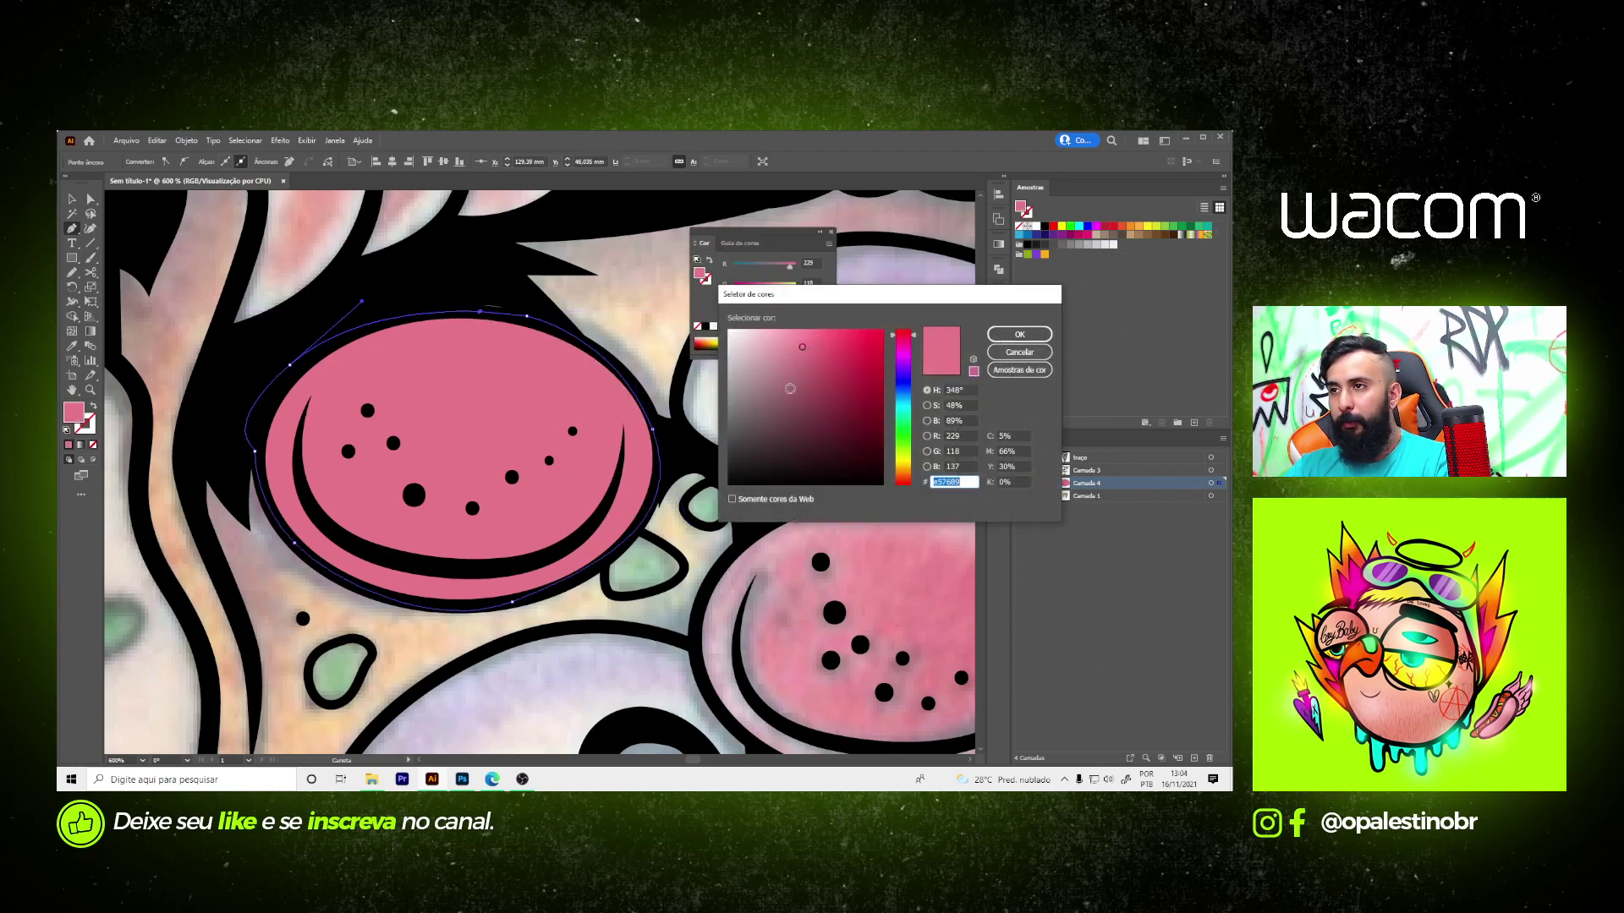
drag(791, 389, 833, 364)
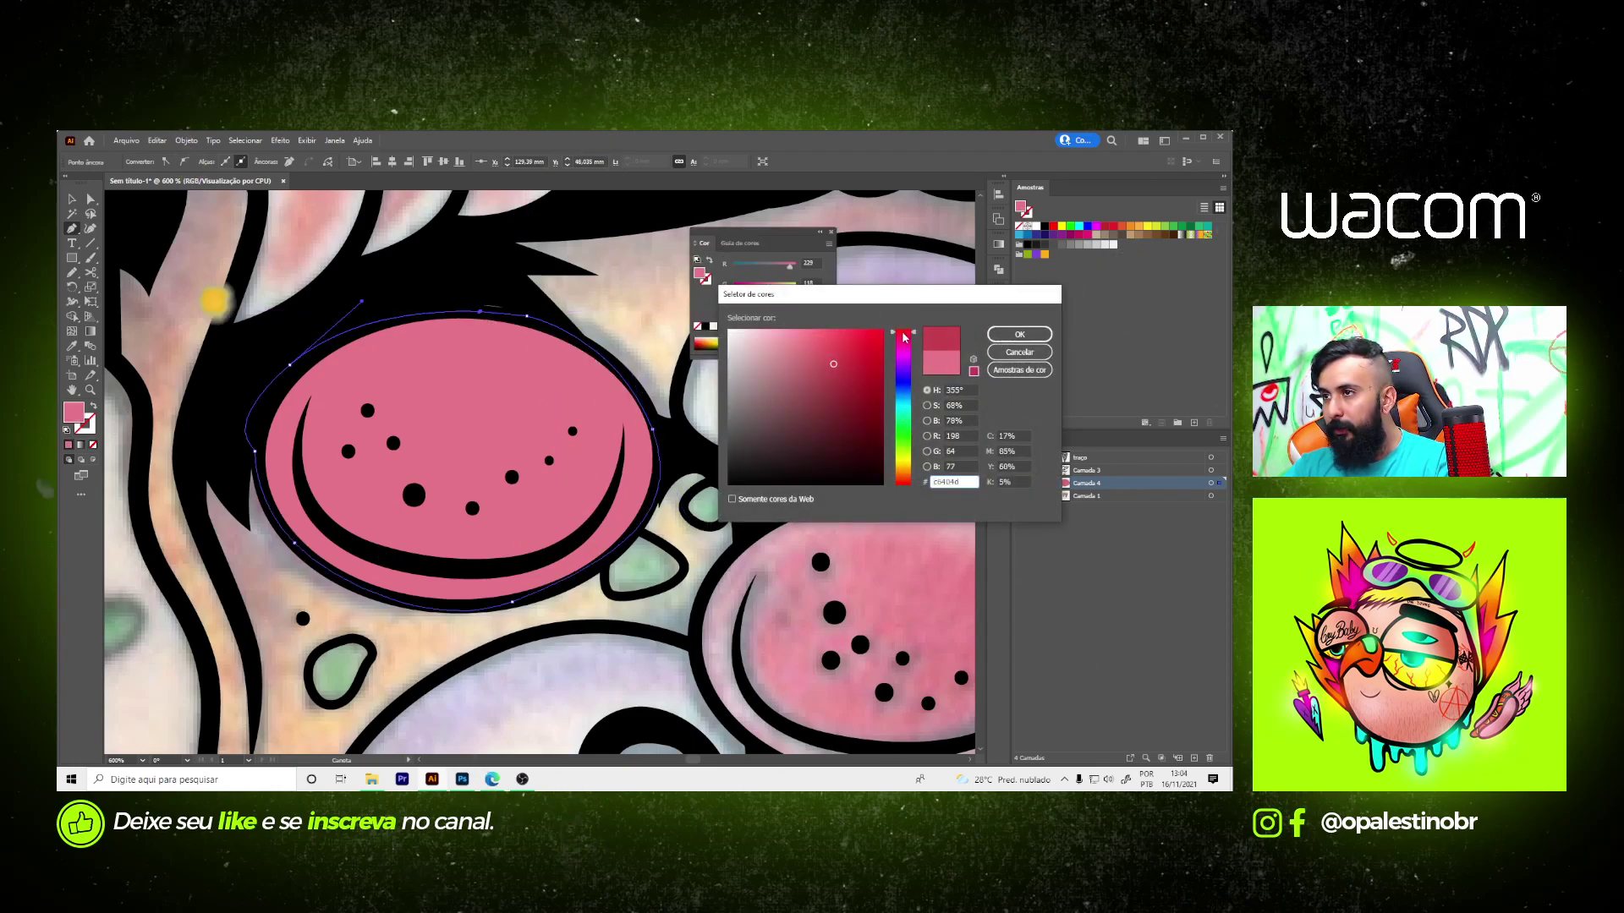
click(852, 353)
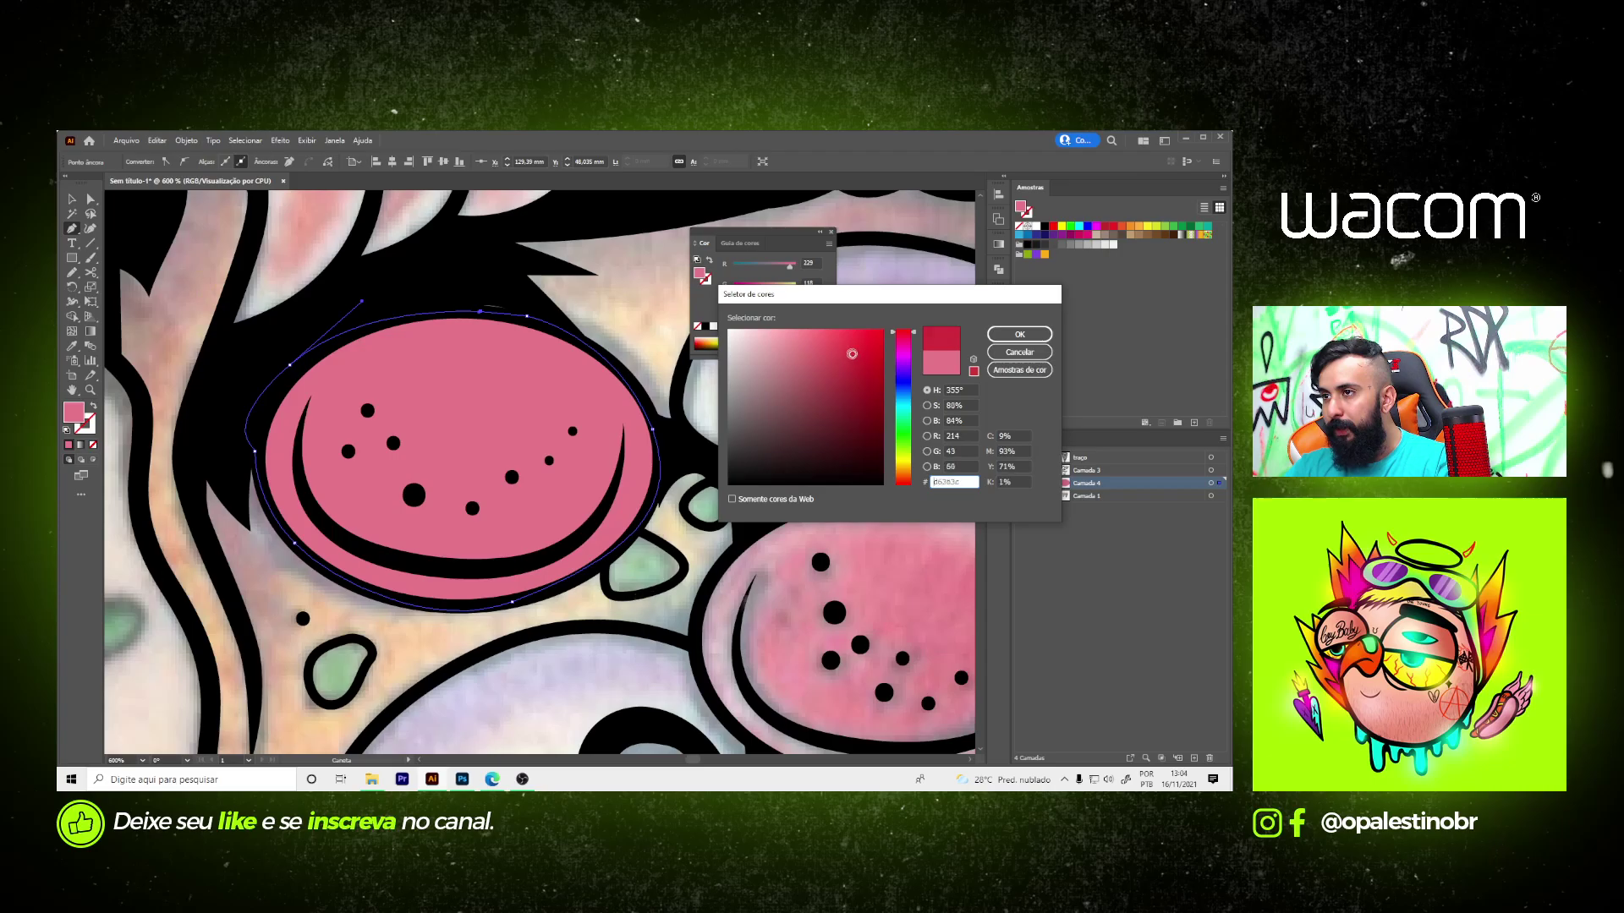
click(1019, 334)
- Nudge an anchor on the black outline beside the pepperoni, then make Camada 4 active
key(v)
scroll(508, 300, up, 4)
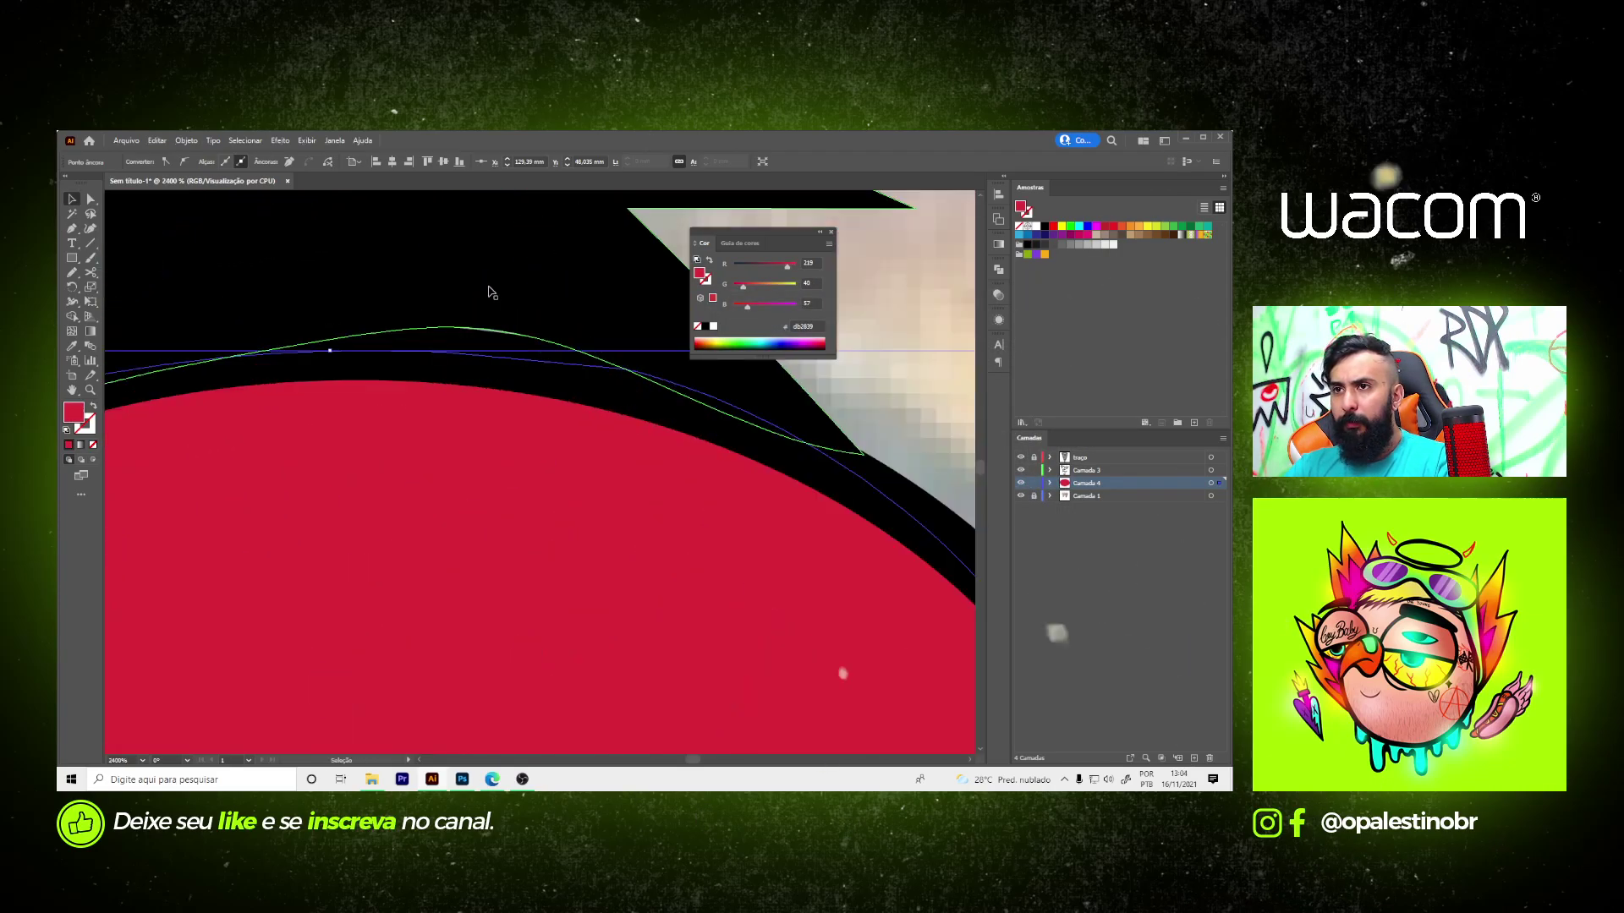
key(a)
click(473, 337)
drag(488, 331, 498, 340)
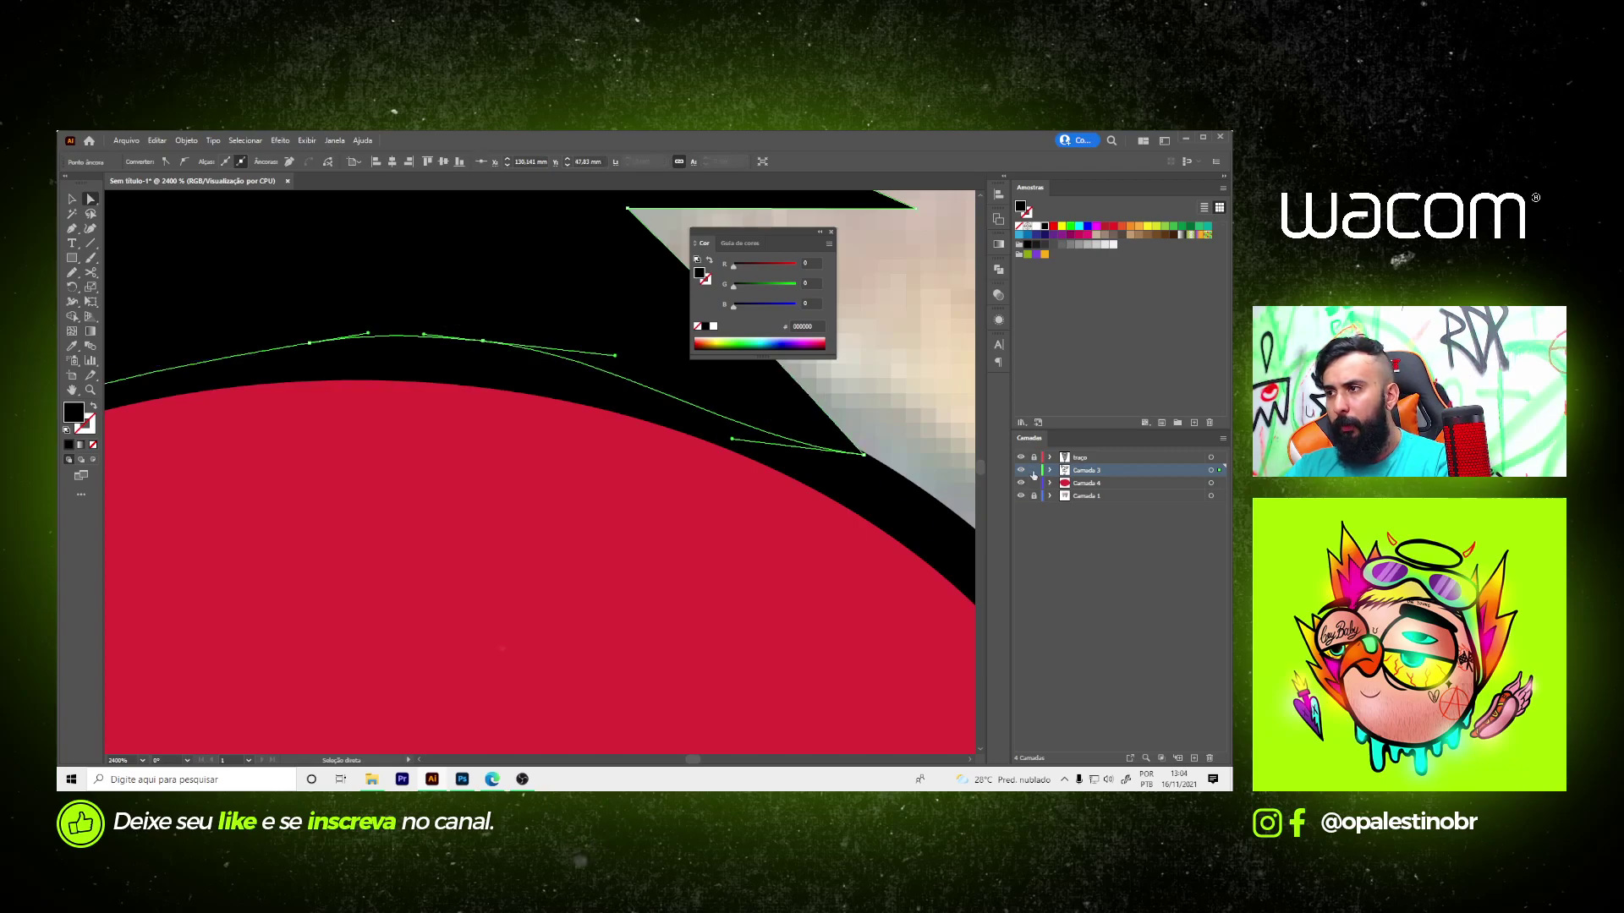
click(543, 319)
alt+scroll(557, 506, down, 8)
click(557, 505)
- Set the fill back to red and trace the next pepperoni's left outline
alt+scroll(557, 505, down, 6)
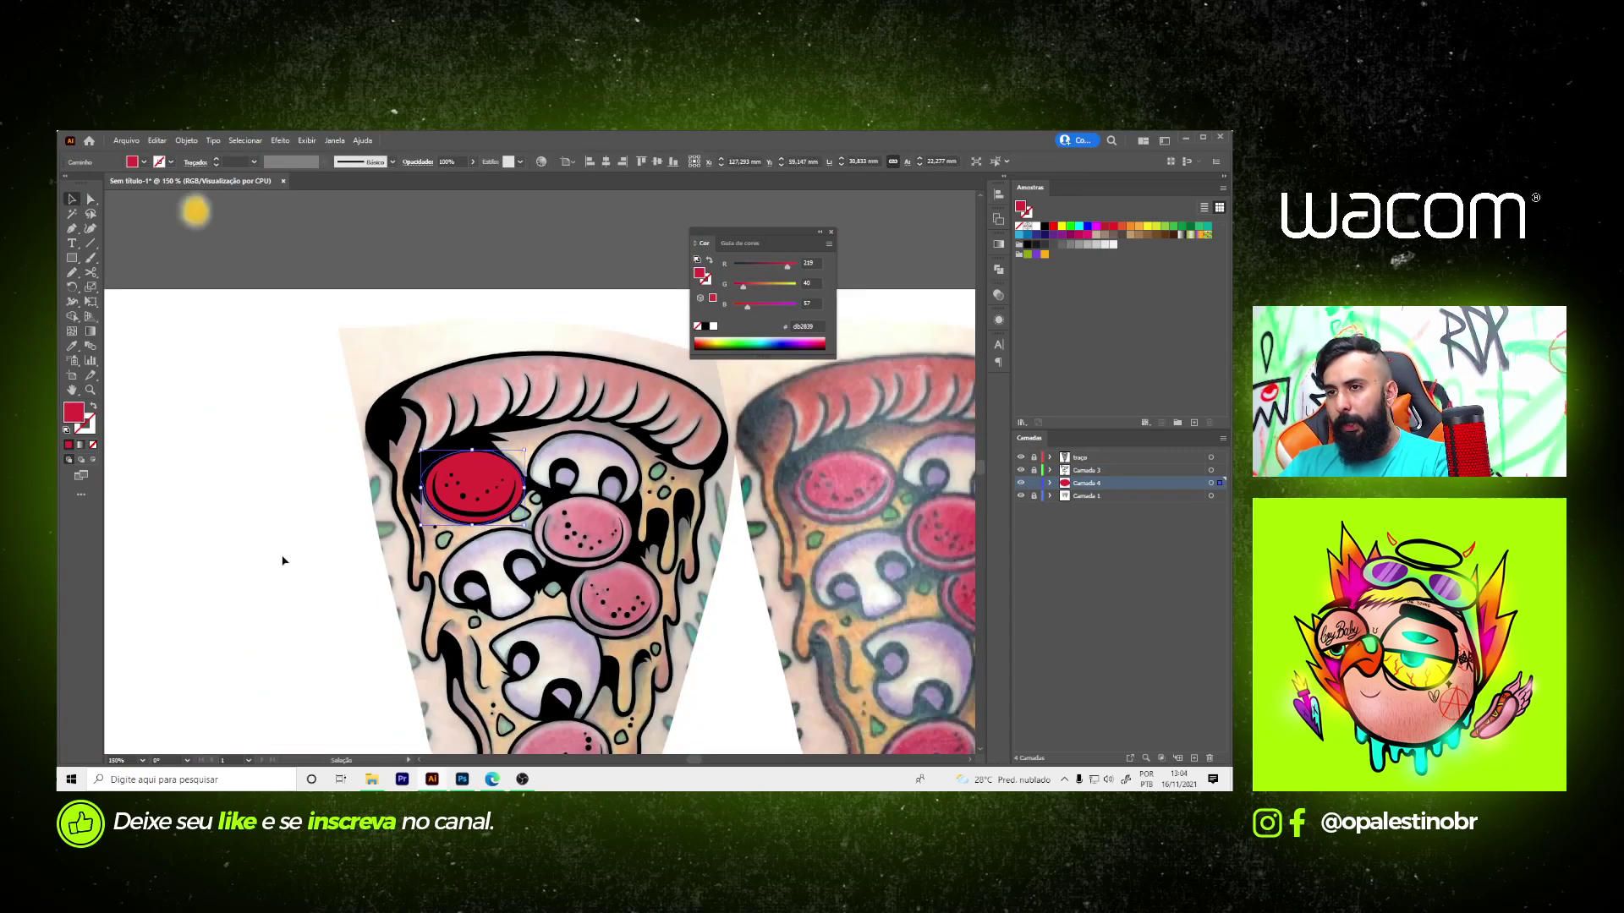
click(283, 554)
key(p)
alt+scroll(603, 538, up, 2)
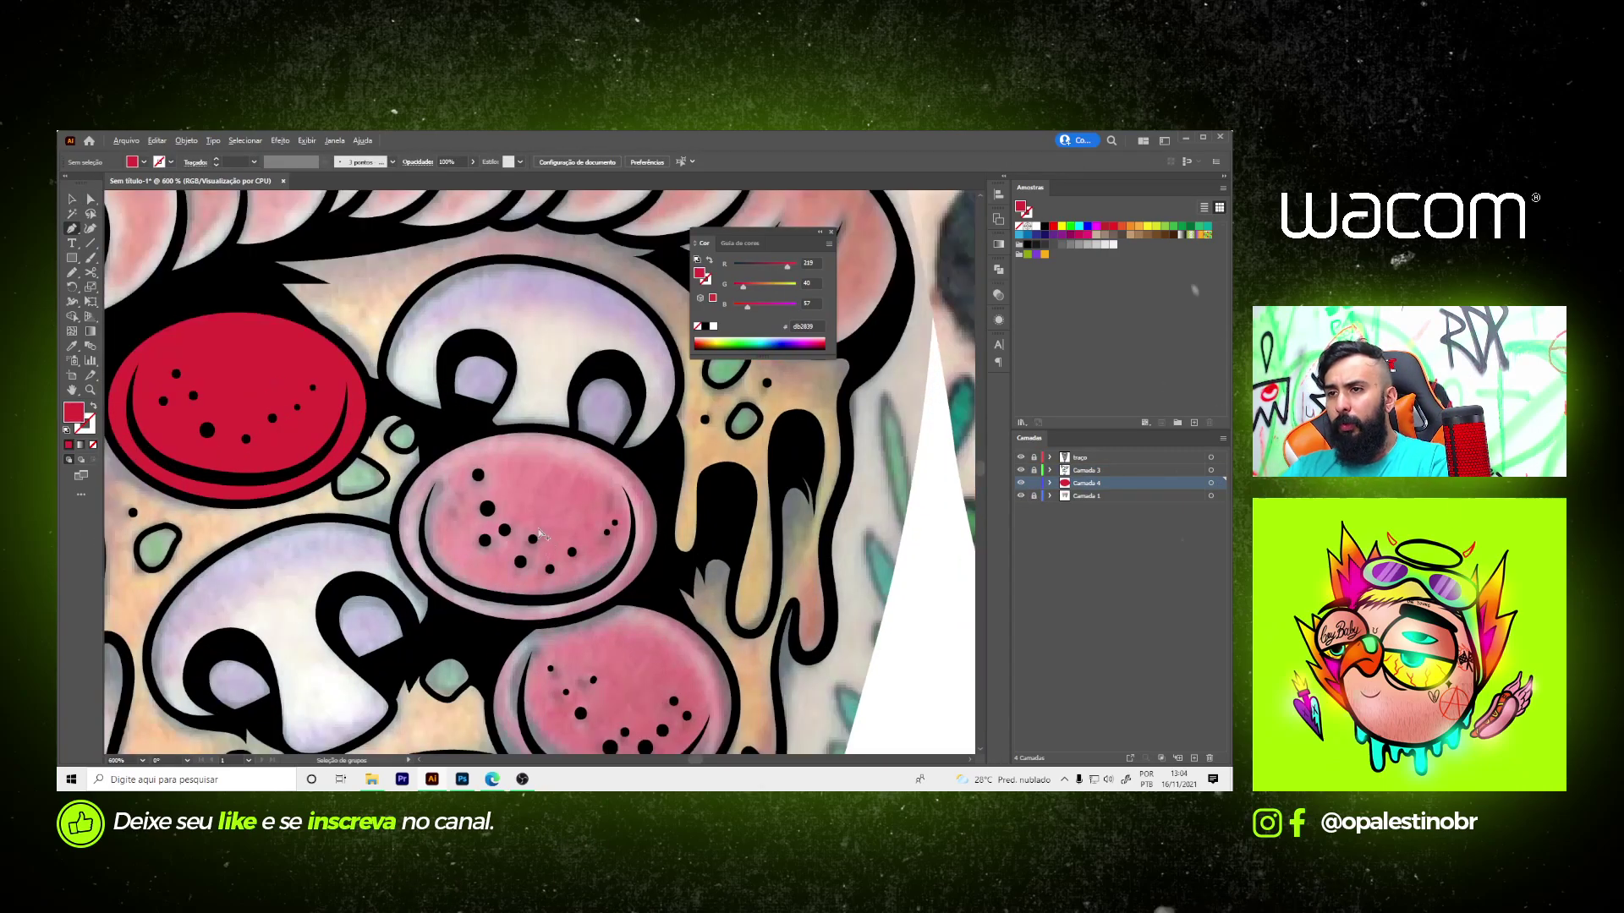
alt+scroll(602, 539, up, 2)
click(548, 370)
click(409, 394)
click(368, 420)
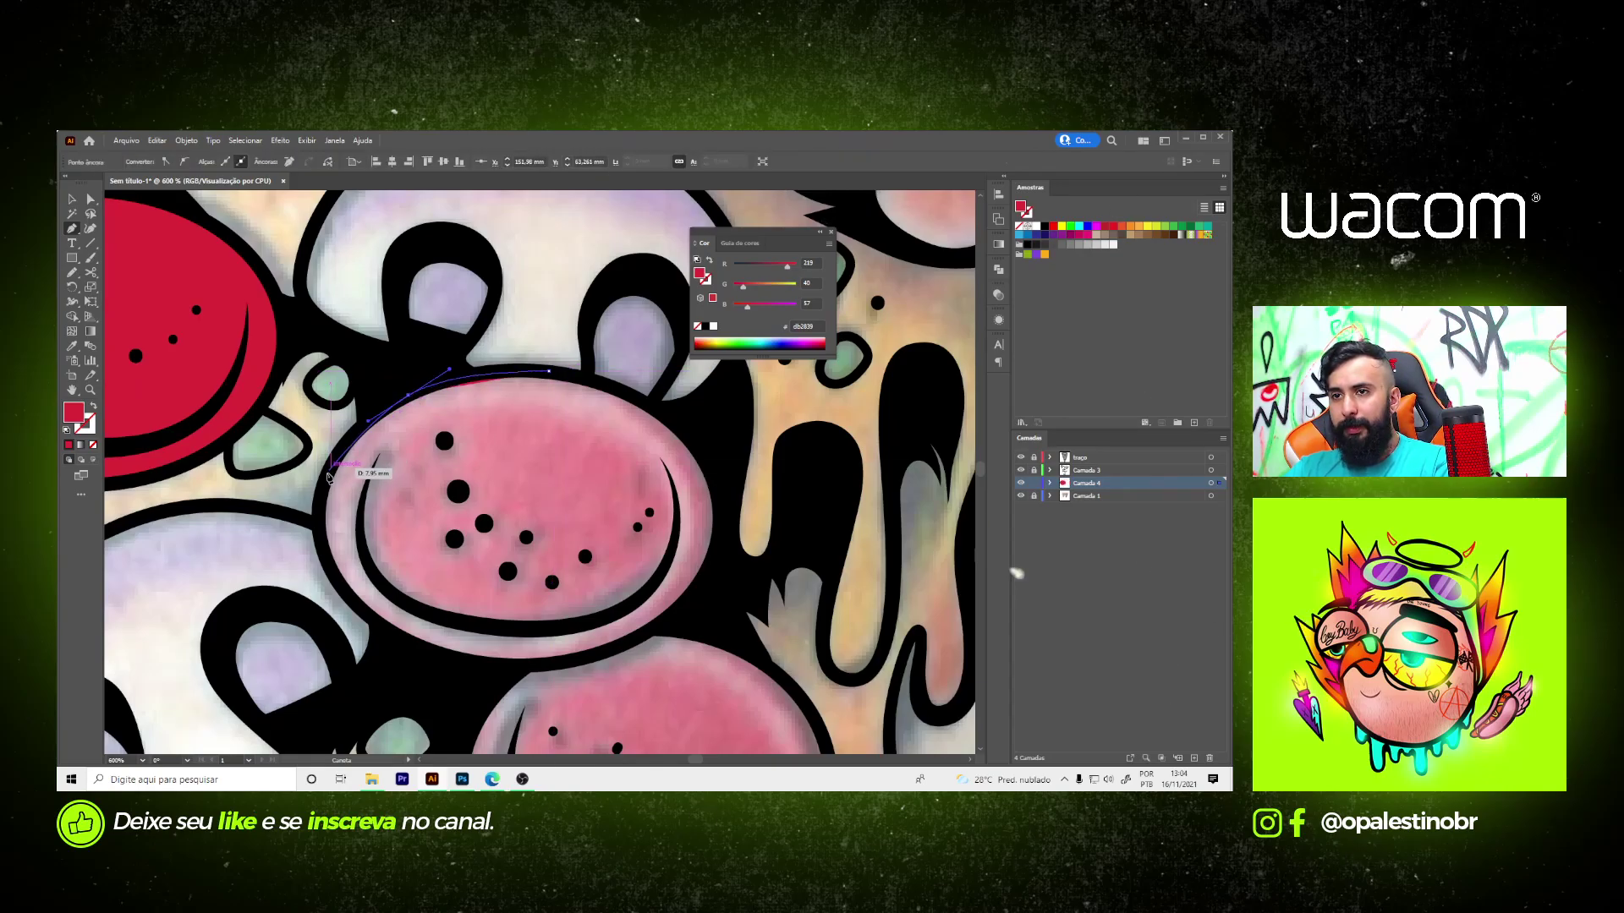
click(326, 479)
click(312, 515)
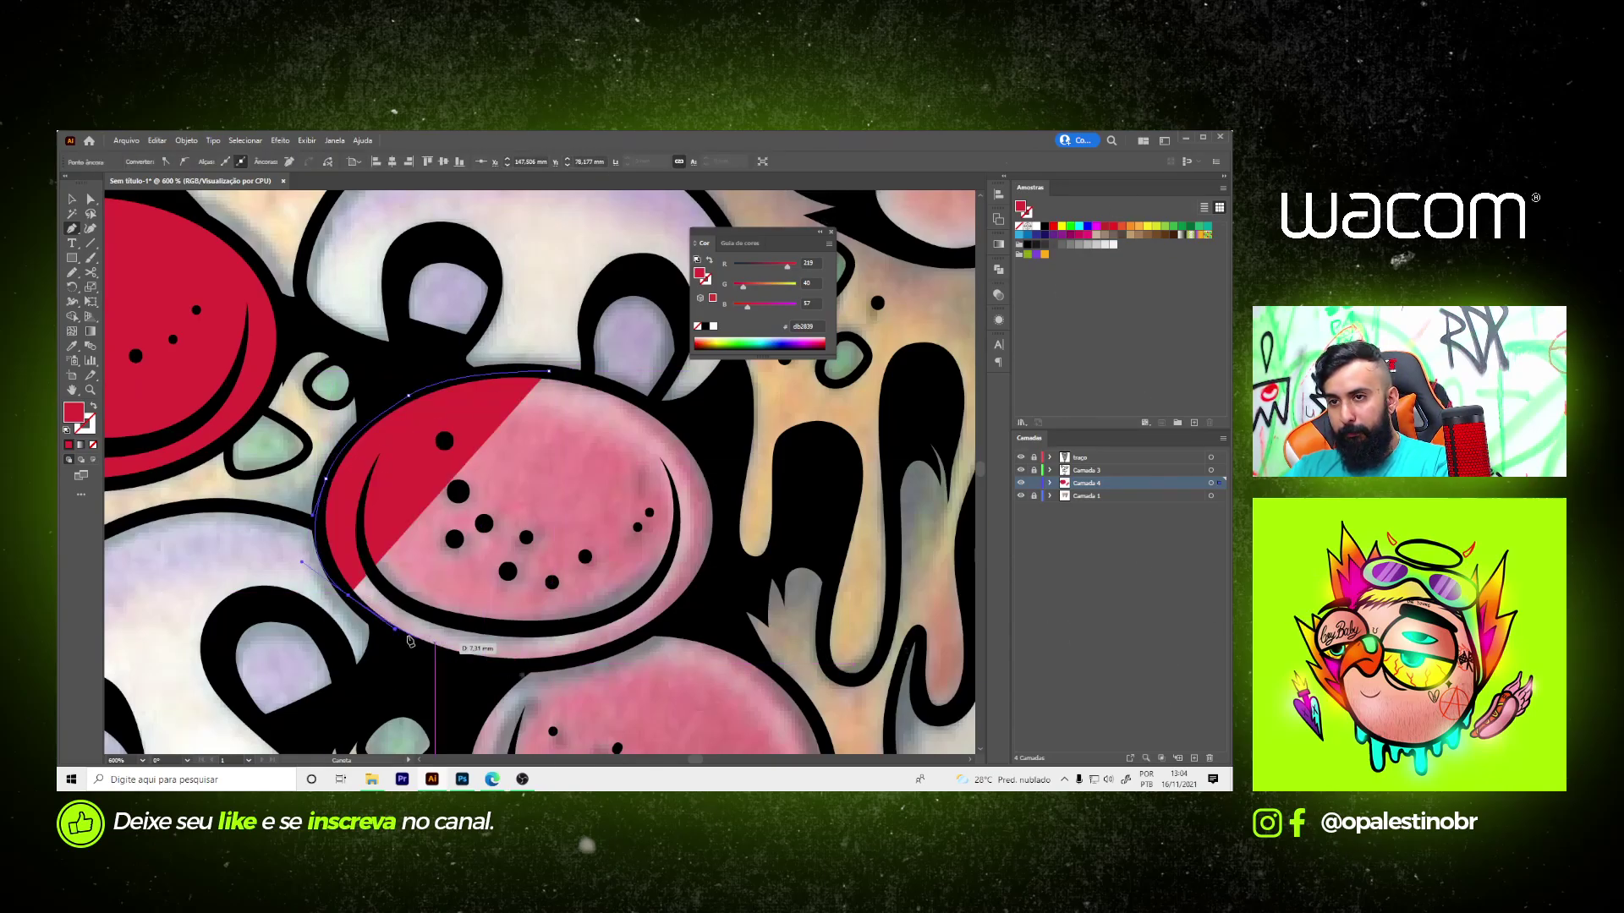
- Curve the path around that pepperoni's bottom and right edge and close it
alt+scroll(370, 601, up, 1)
drag(392, 640, 478, 696)
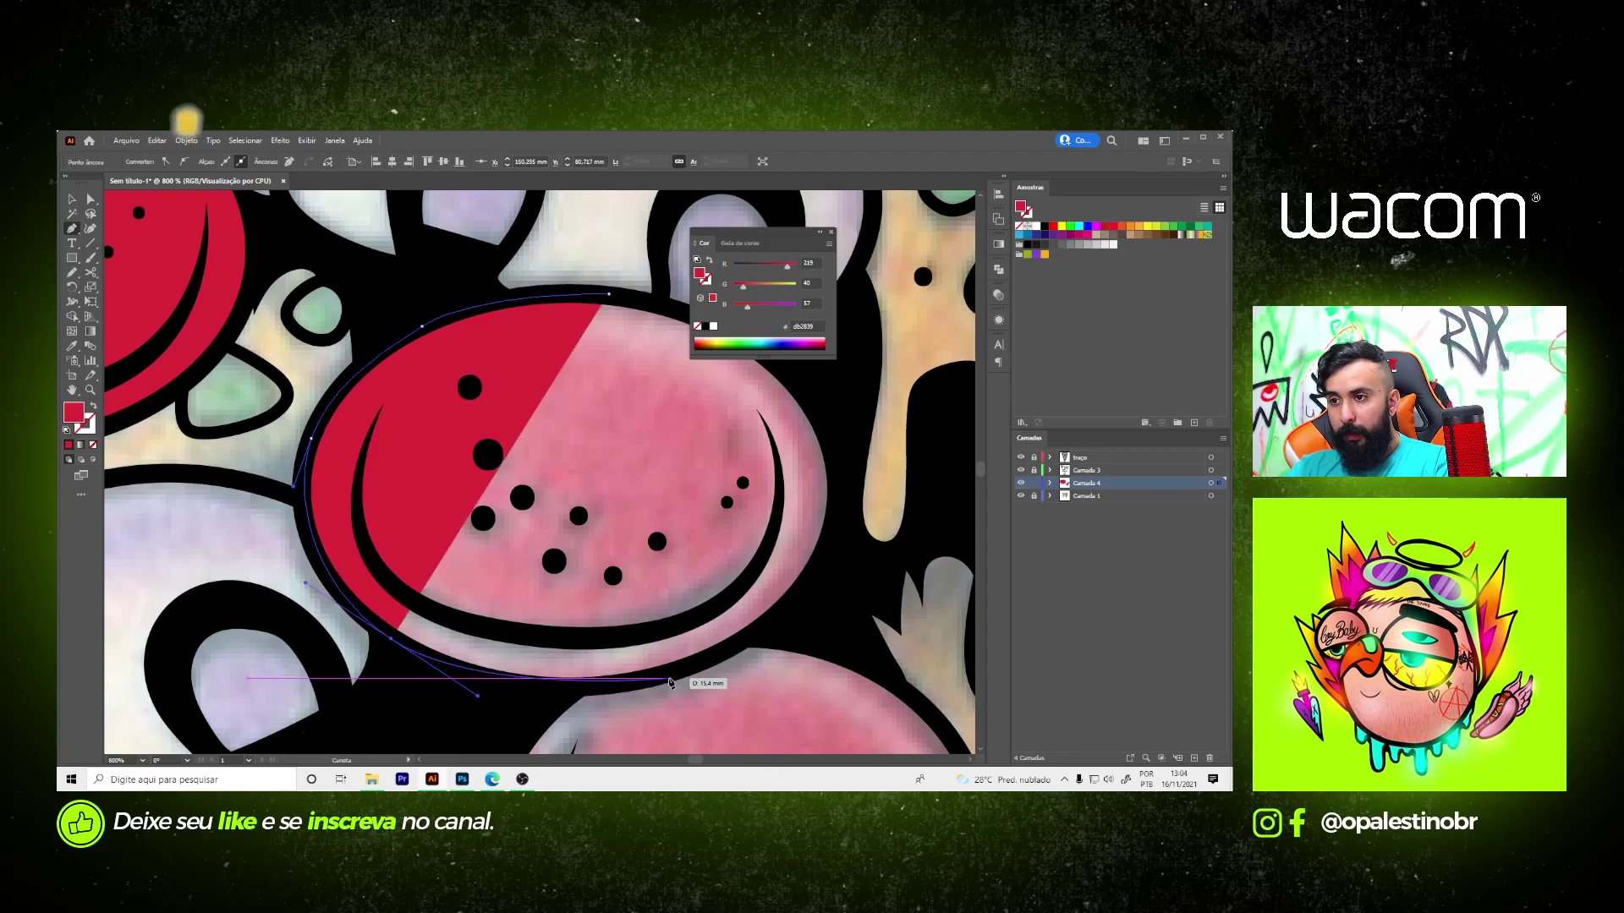
drag(678, 669, 755, 641)
drag(810, 567, 833, 499)
scroll(820, 423, up, 1)
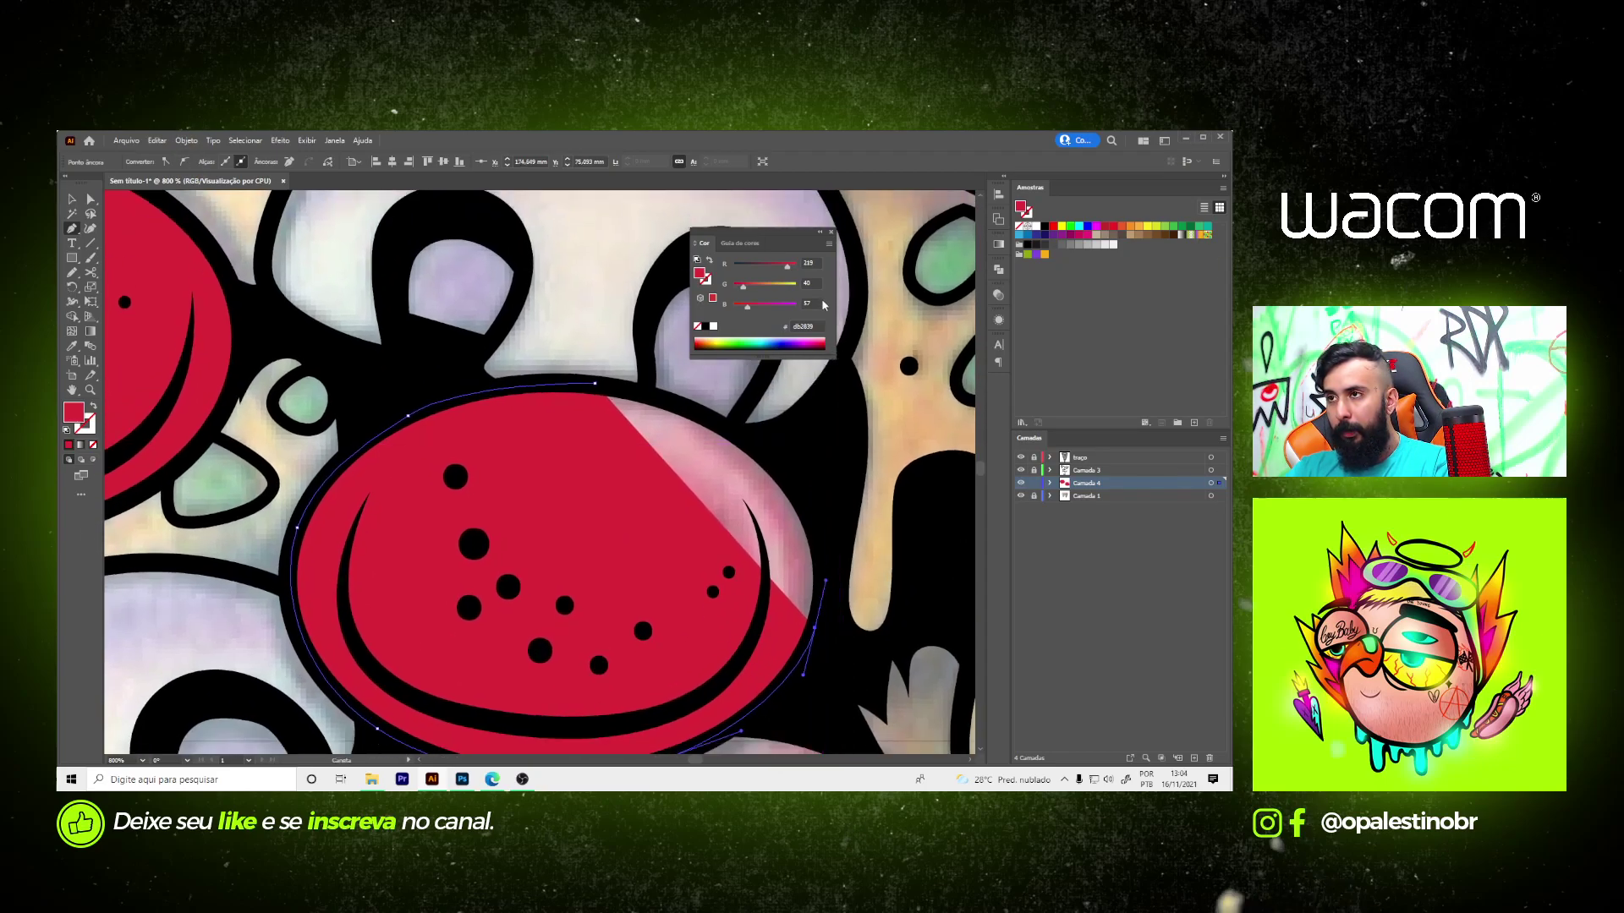
click(831, 235)
mouse_move(757, 452)
mouse_down()
mouse_move(678, 397)
mouse_move(547, 392)
mouse_up()
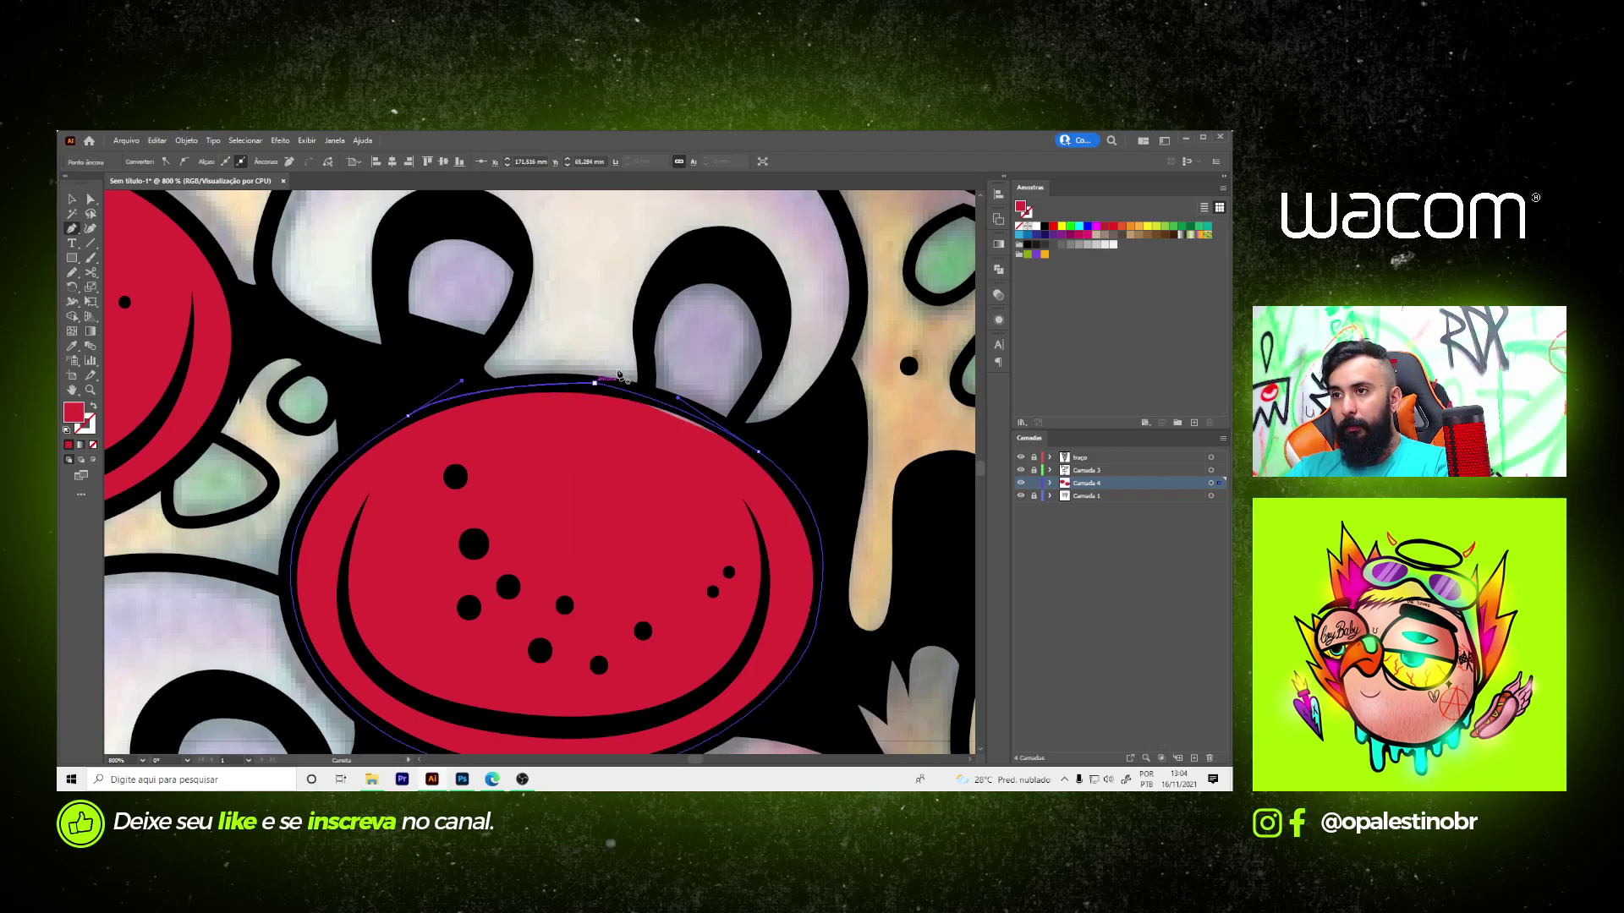
- Trace the lower pink pepperoni as a closed red shape
scroll(620, 375, down, 3)
scroll(541, 423, up, 3)
click(650, 491)
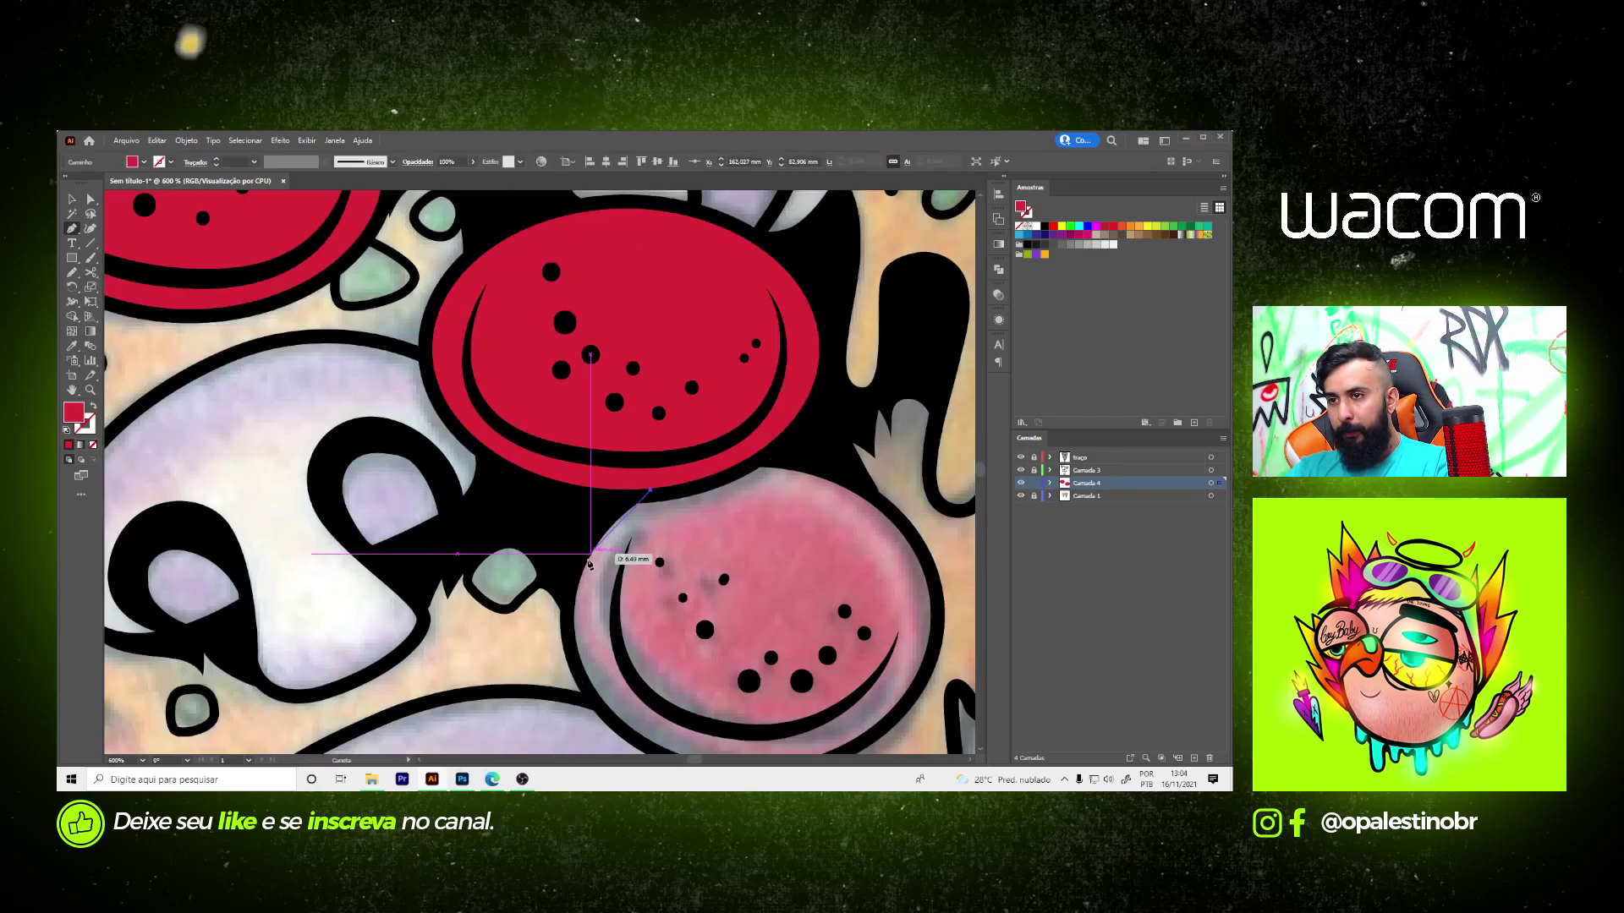
drag(563, 565, 541, 632)
drag(602, 730, 602, 532)
drag(602, 729, 501, 468)
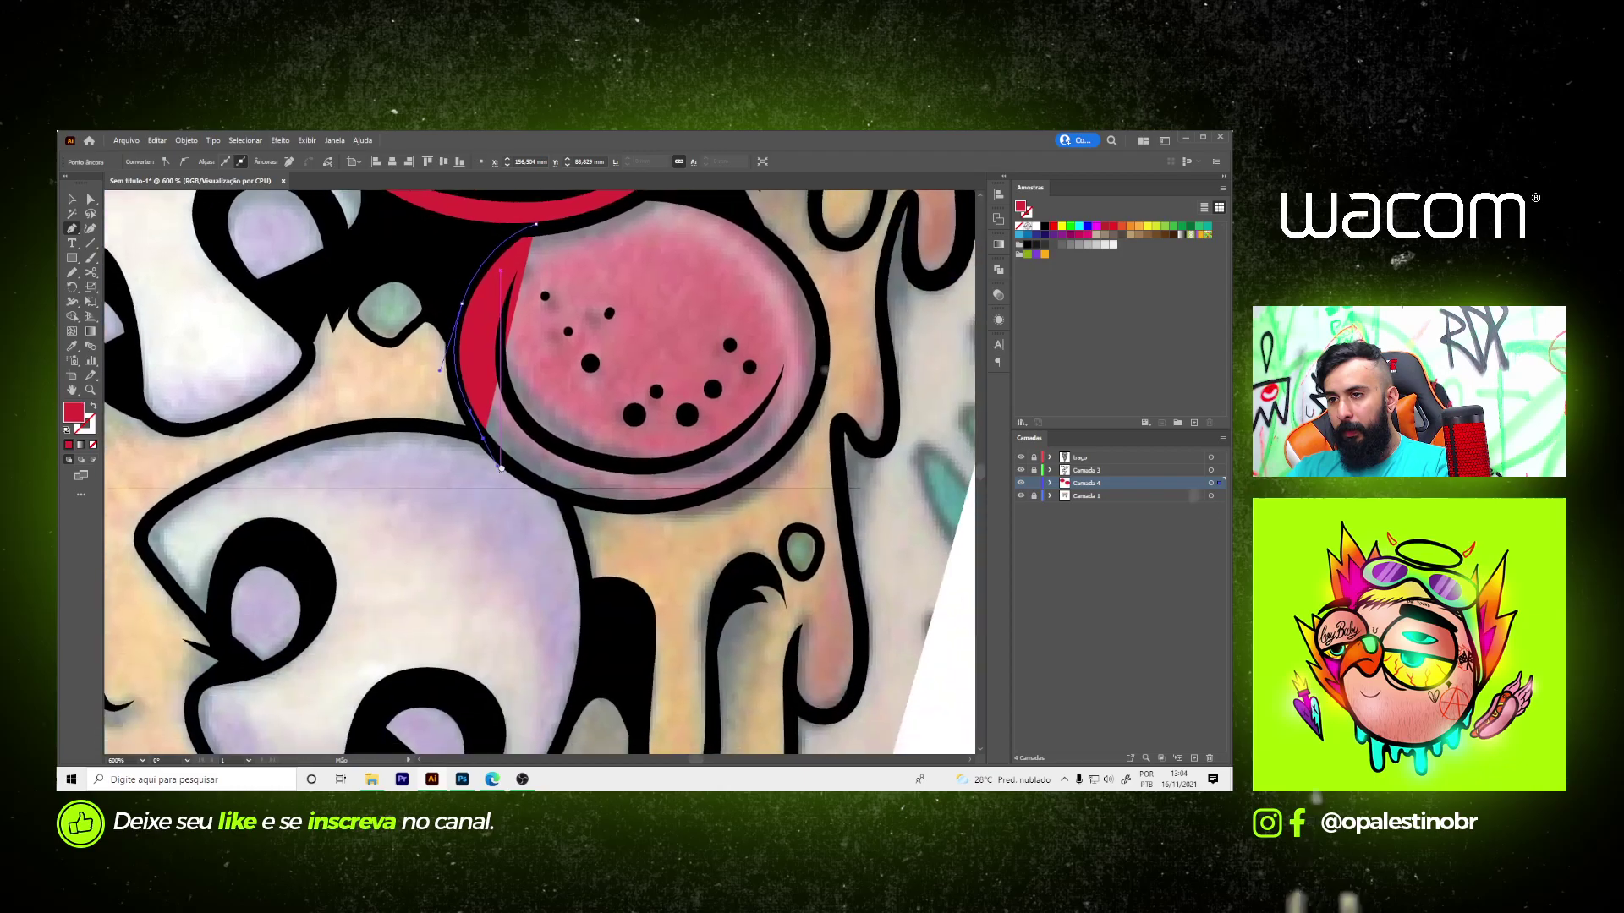
drag(691, 501, 771, 471)
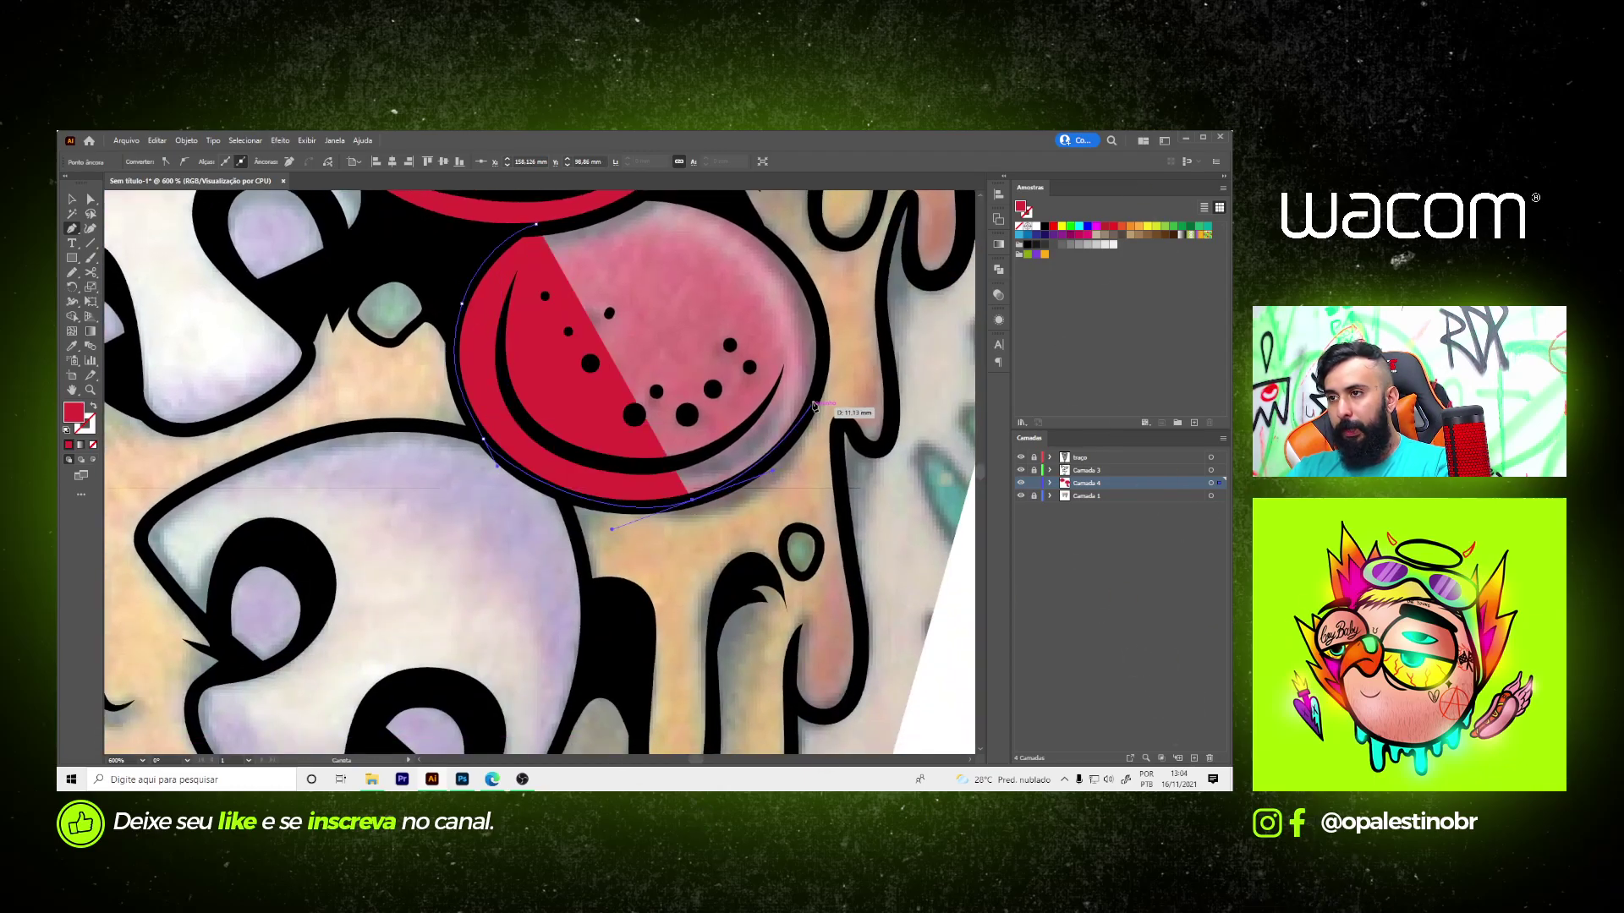
drag(814, 406, 807, 356)
scroll(808, 355, up, 2)
scroll(767, 345, down, 2)
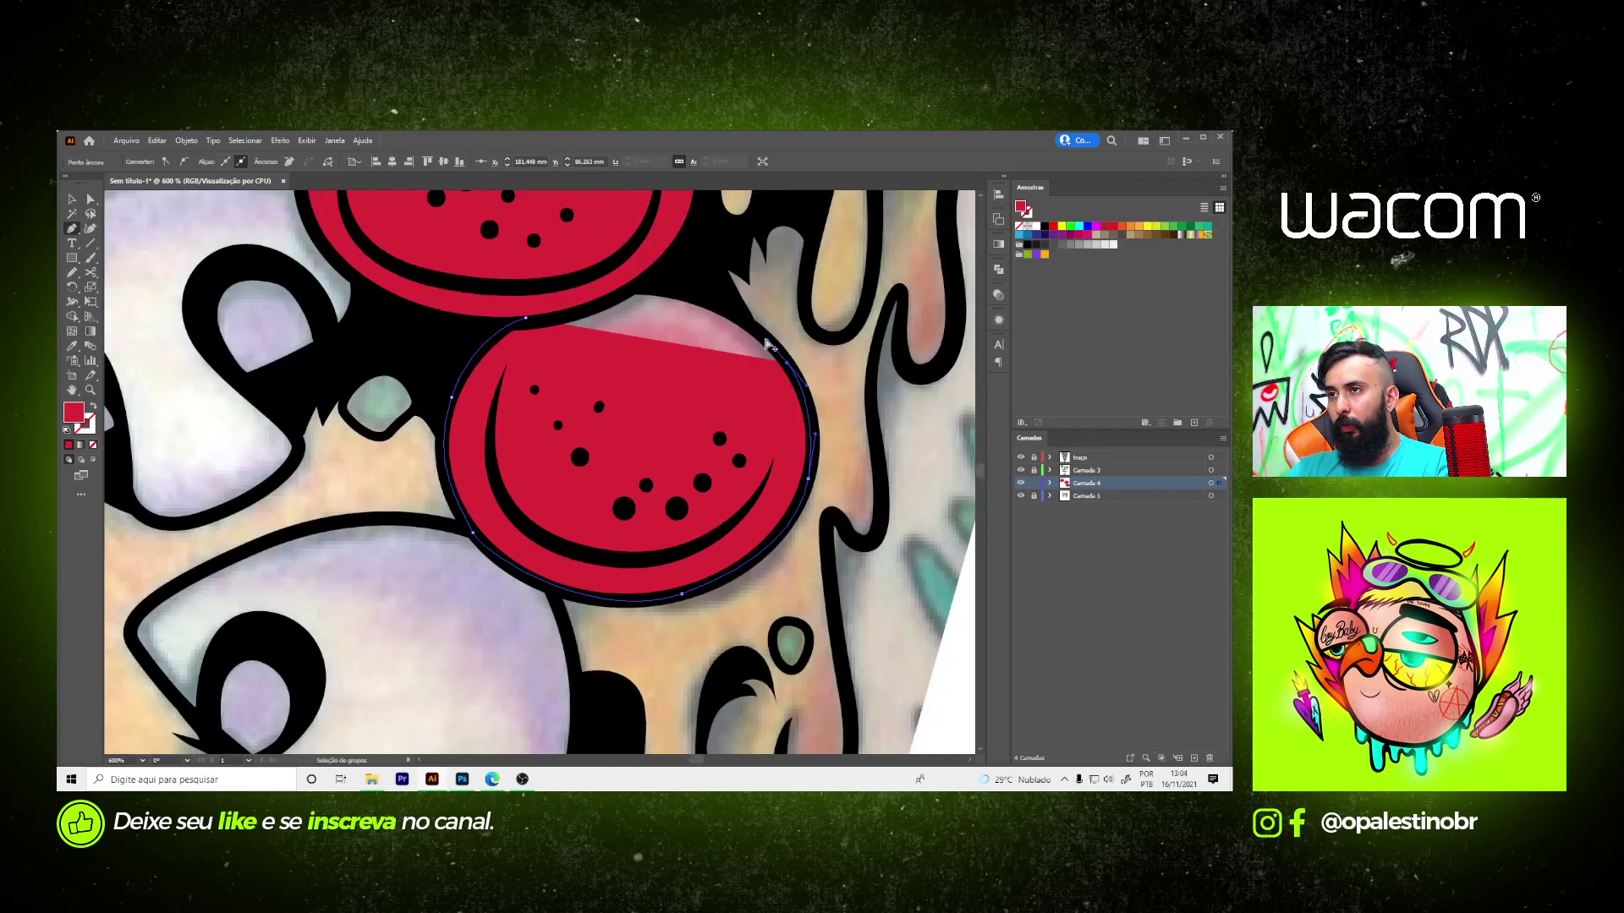
scroll(767, 345, up, 2)
drag(531, 275, 380, 343)
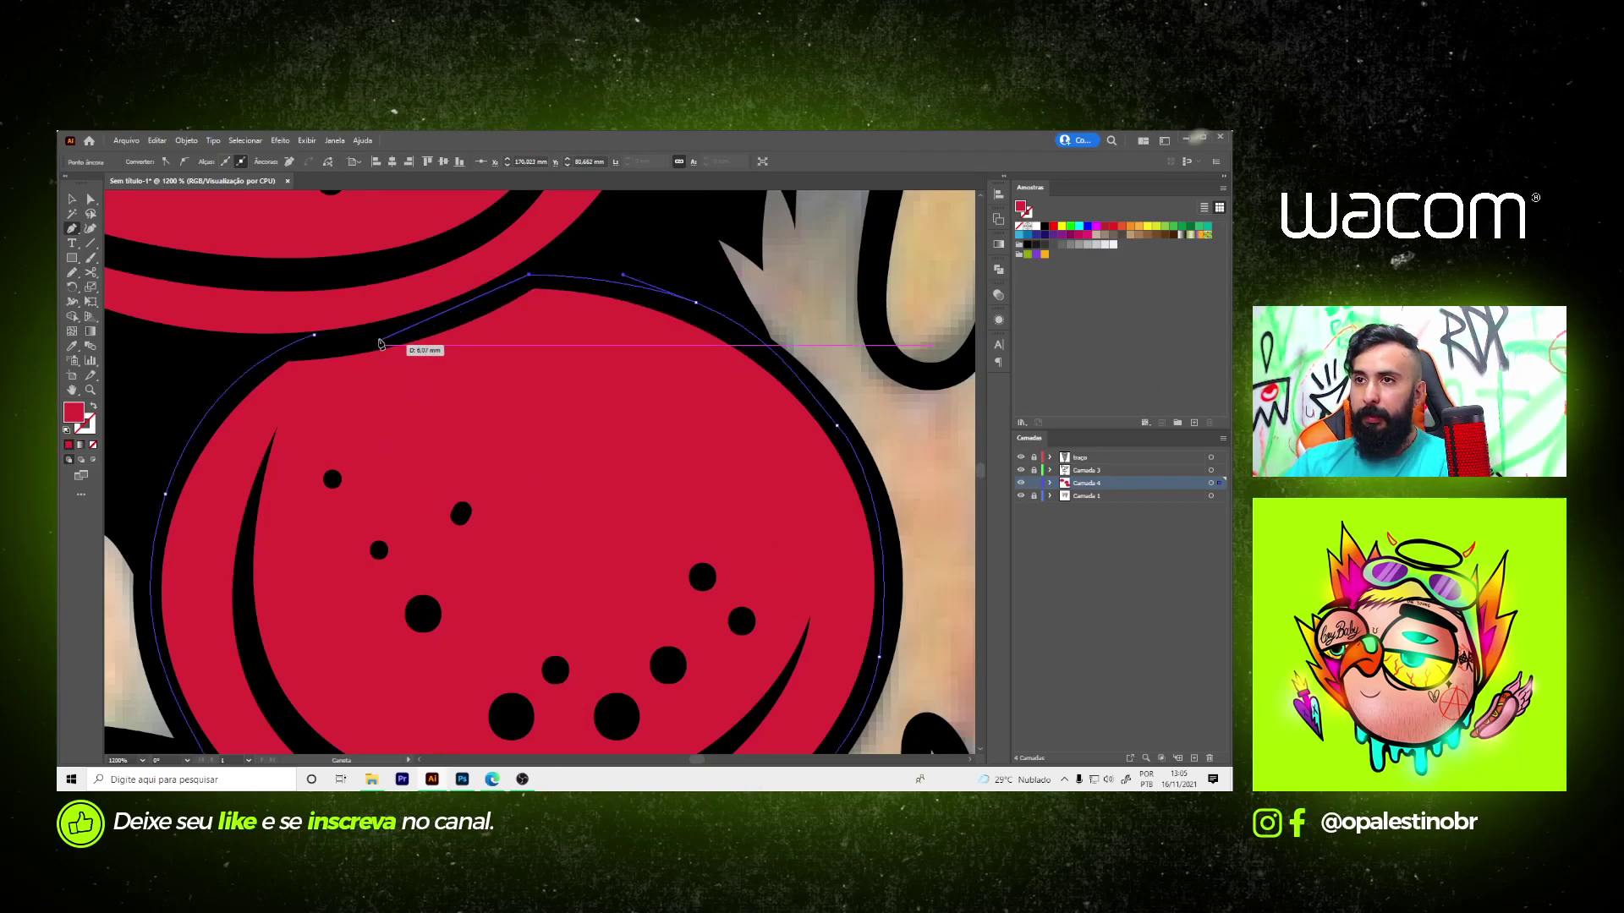
click(315, 336)
- Trace one more pepperoni as a closed red shape
scroll(685, 418, down, 3)
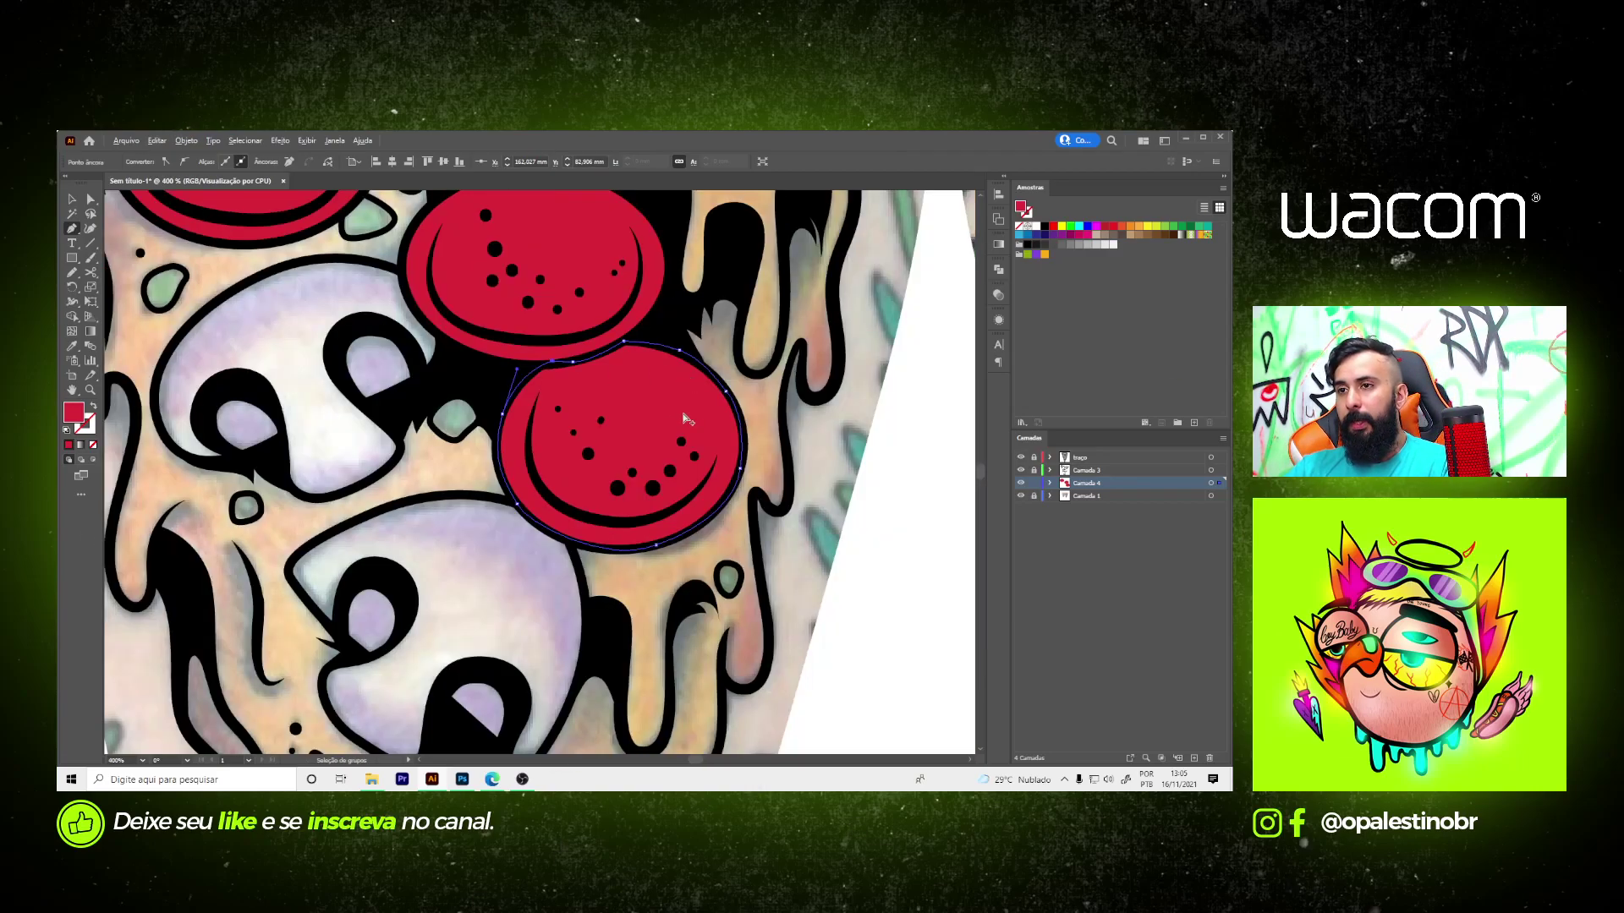
scroll(685, 418, down, 3)
scroll(575, 459, up, 2)
scroll(575, 459, up, 2)
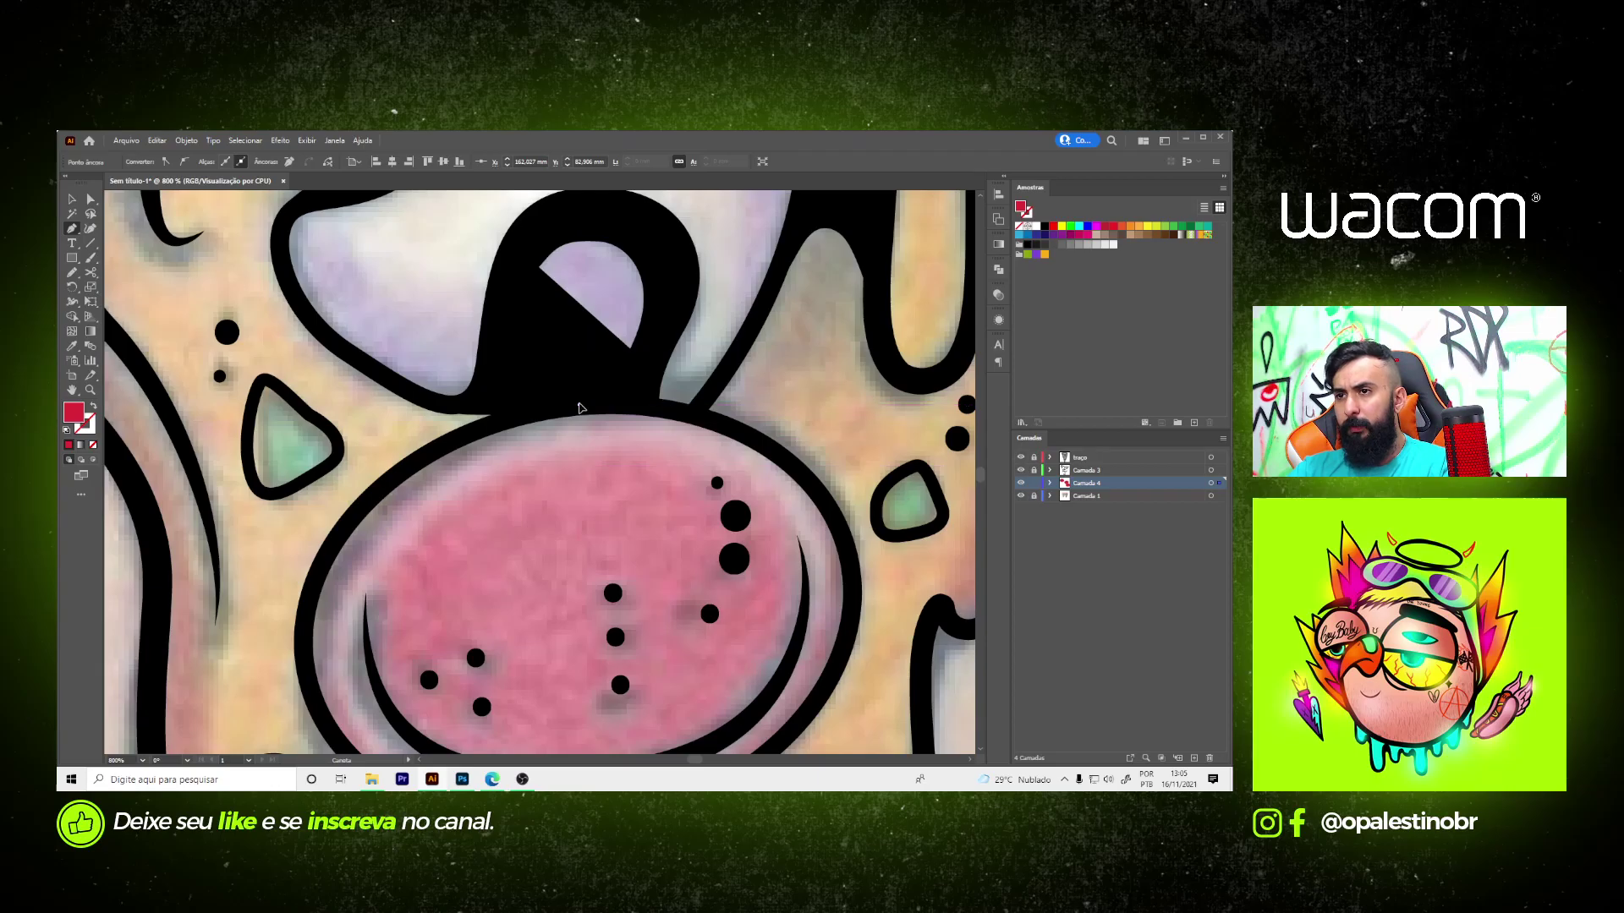
drag(318, 625, 372, 393)
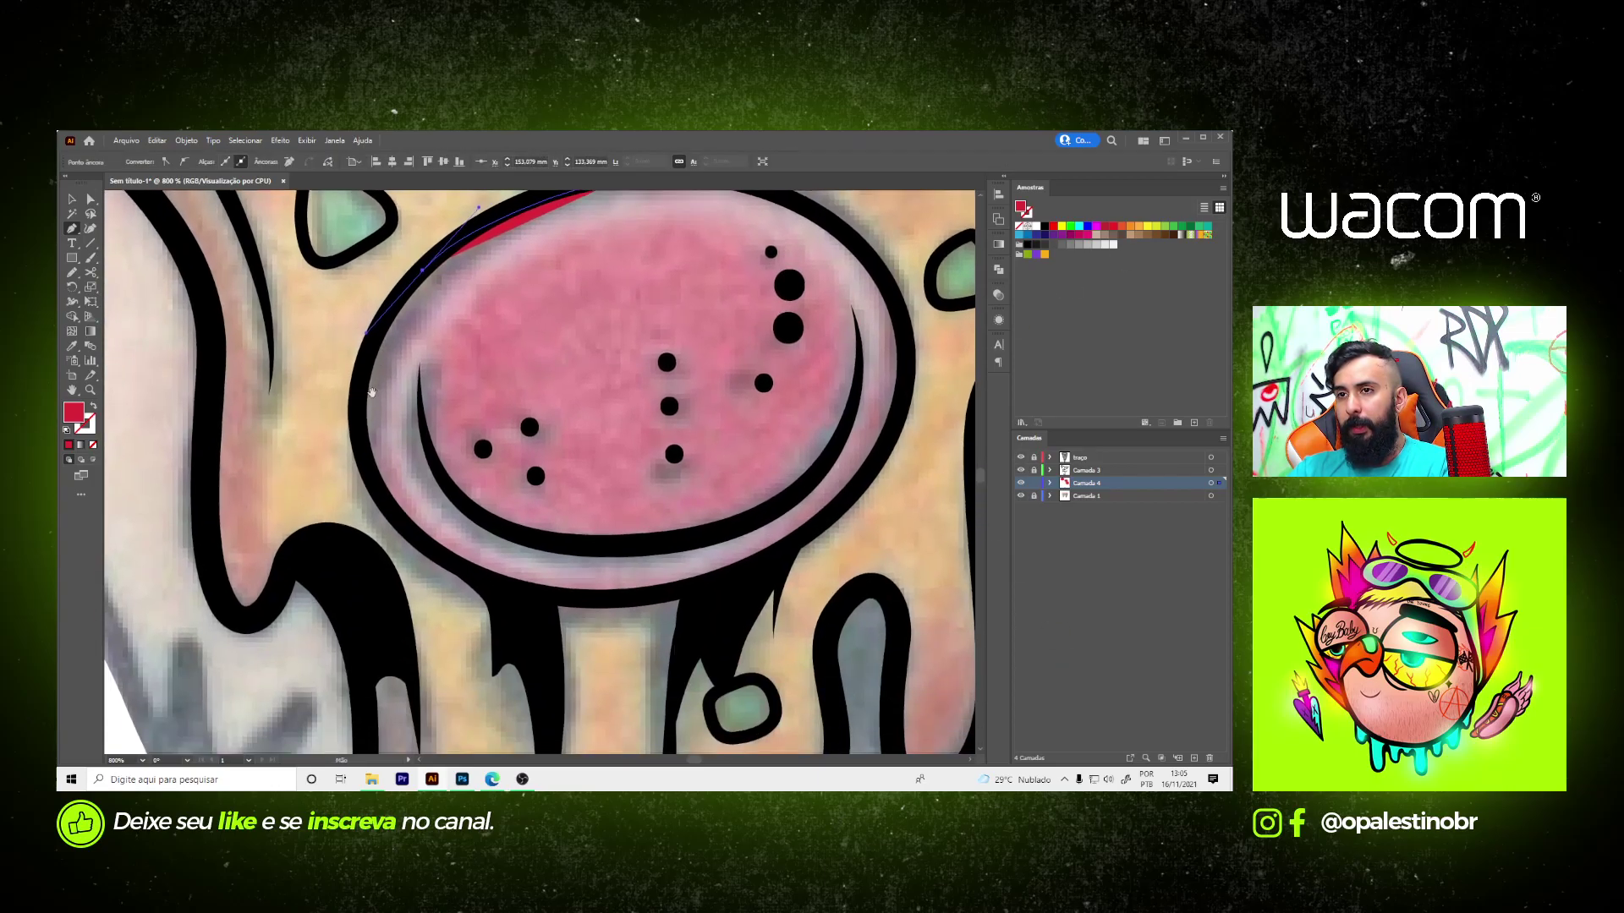
click(374, 483)
mouse_move(613, 598)
mouse_down()
mouse_move(774, 563)
mouse_move(862, 495)
mouse_move(740, 655)
mouse_up()
click(782, 522)
drag(681, 375, 645, 359)
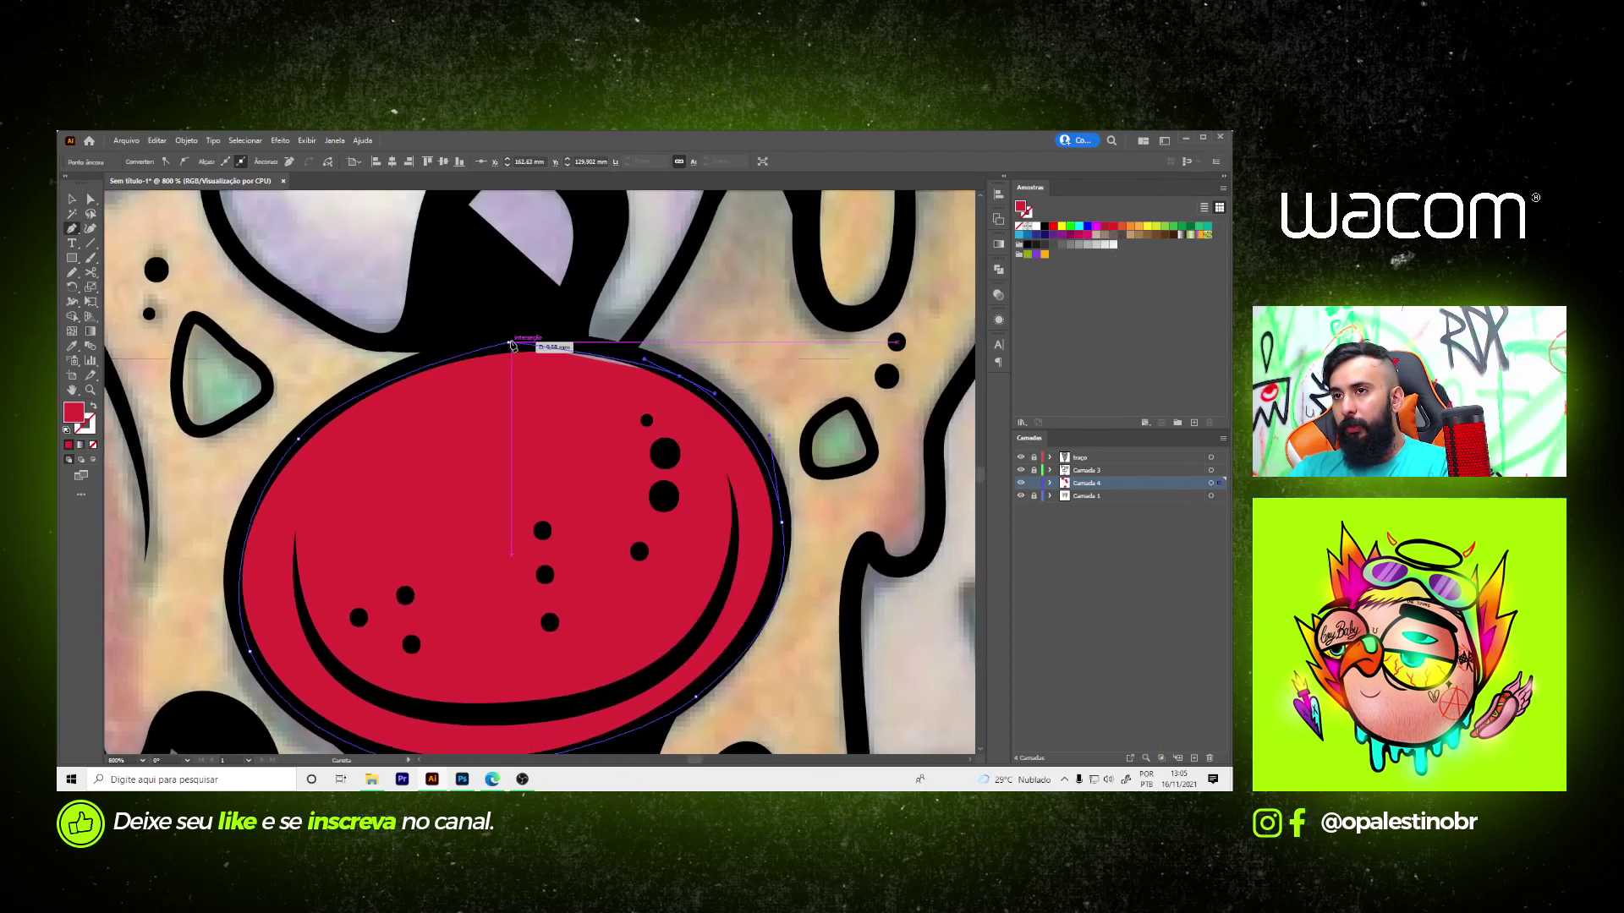
click(508, 344)
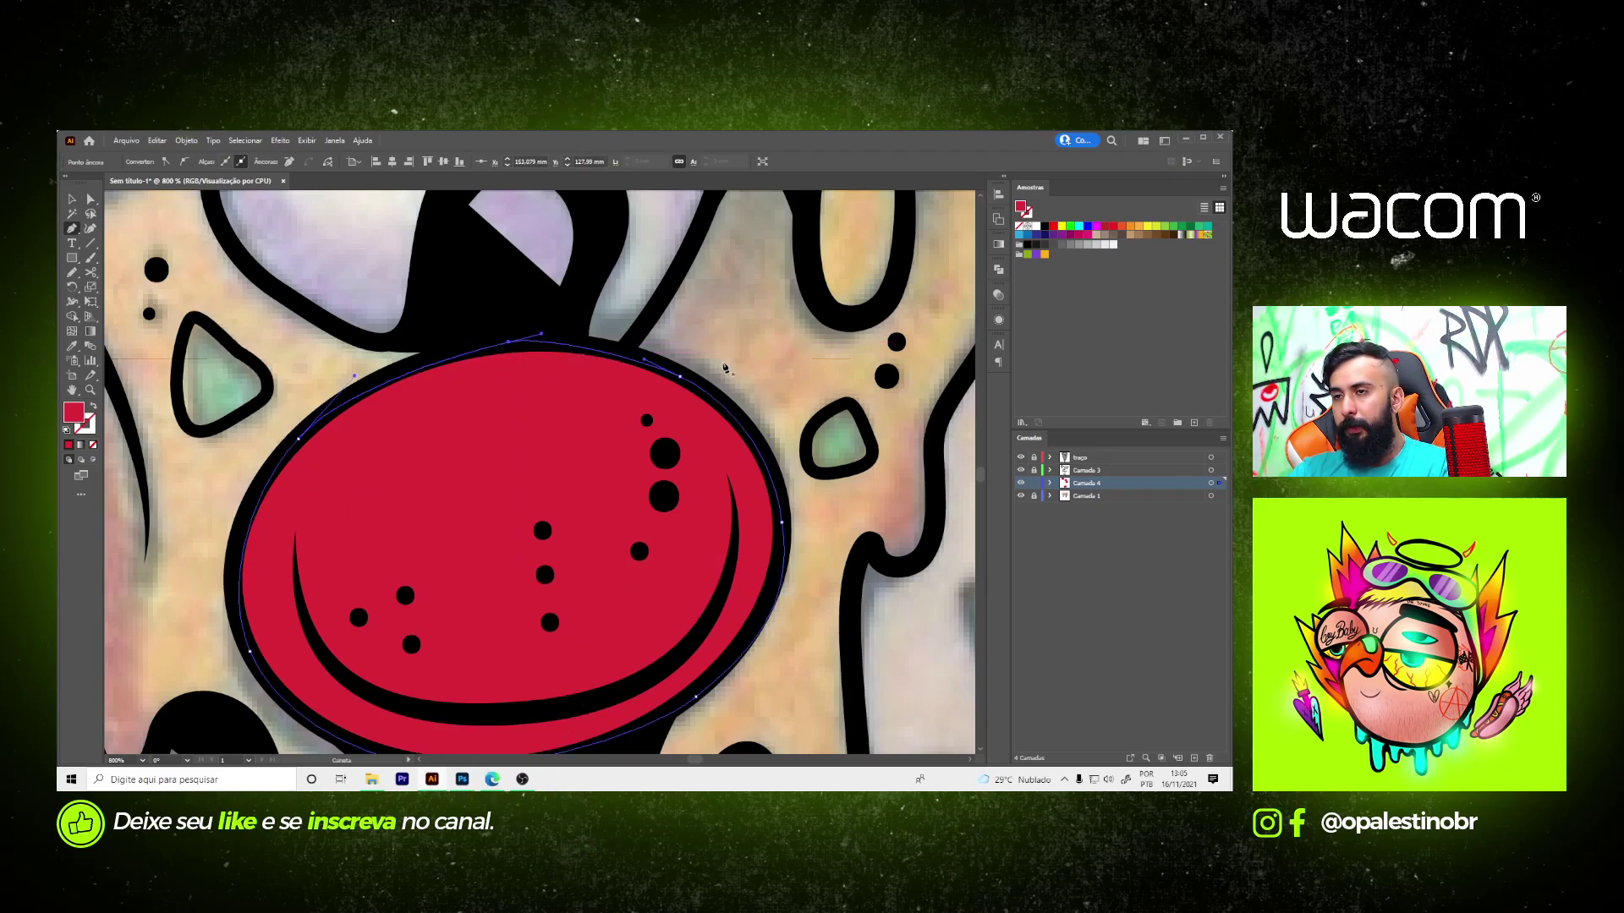
- Deselect, zoom out to the whole artboard, and lock layer Camada 1
key(ctrl+shift+a)
key(ctrl+0)
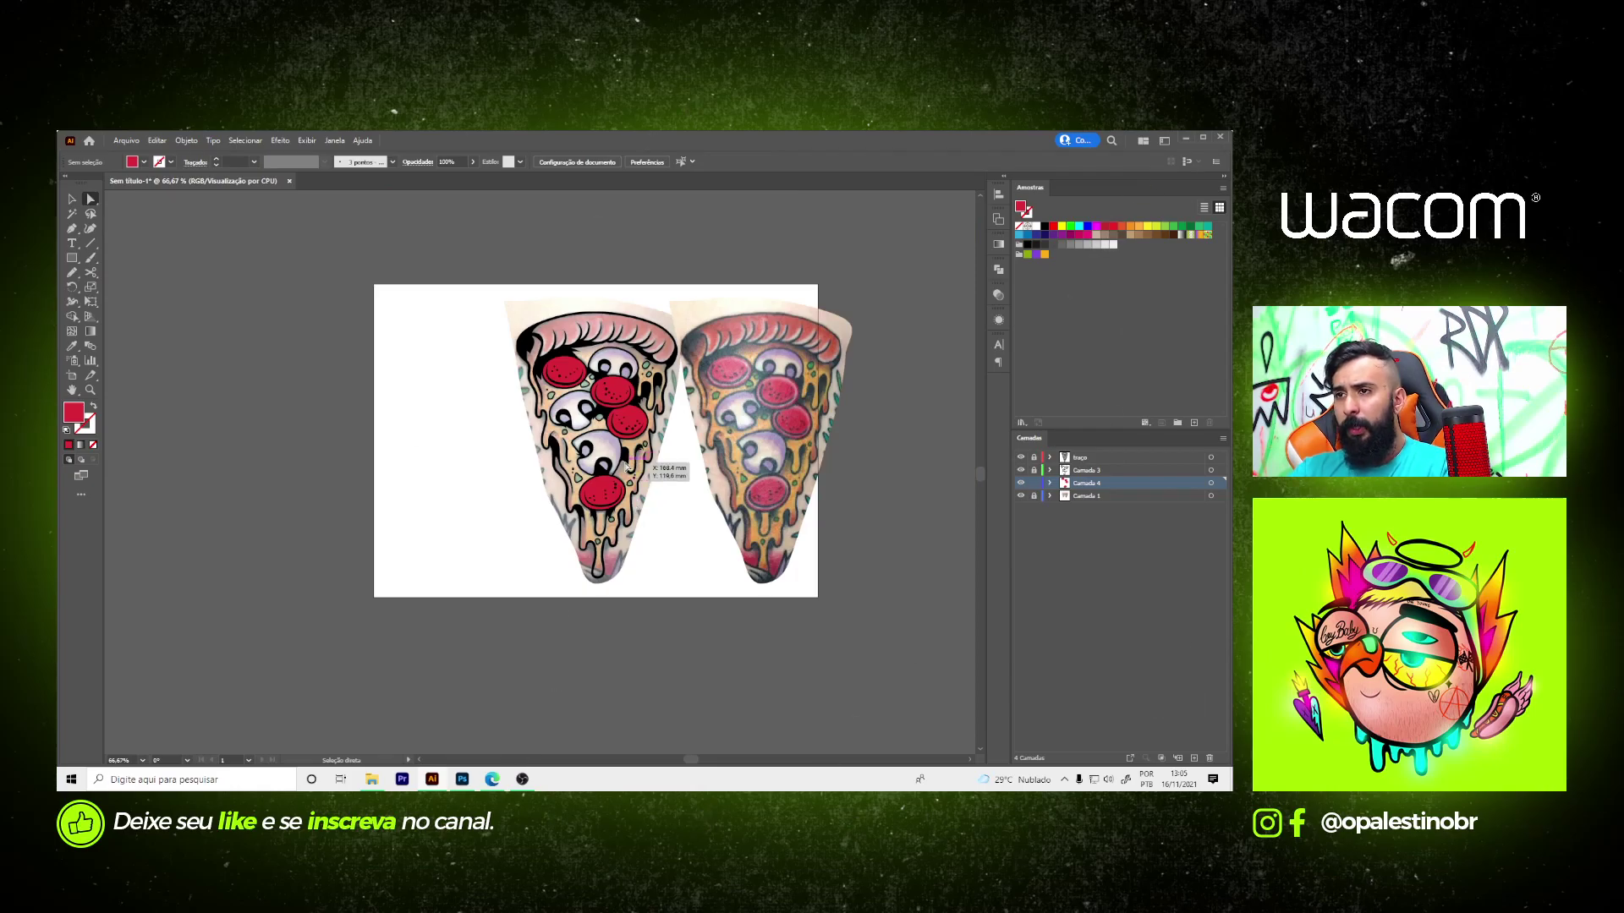
click(1033, 497)
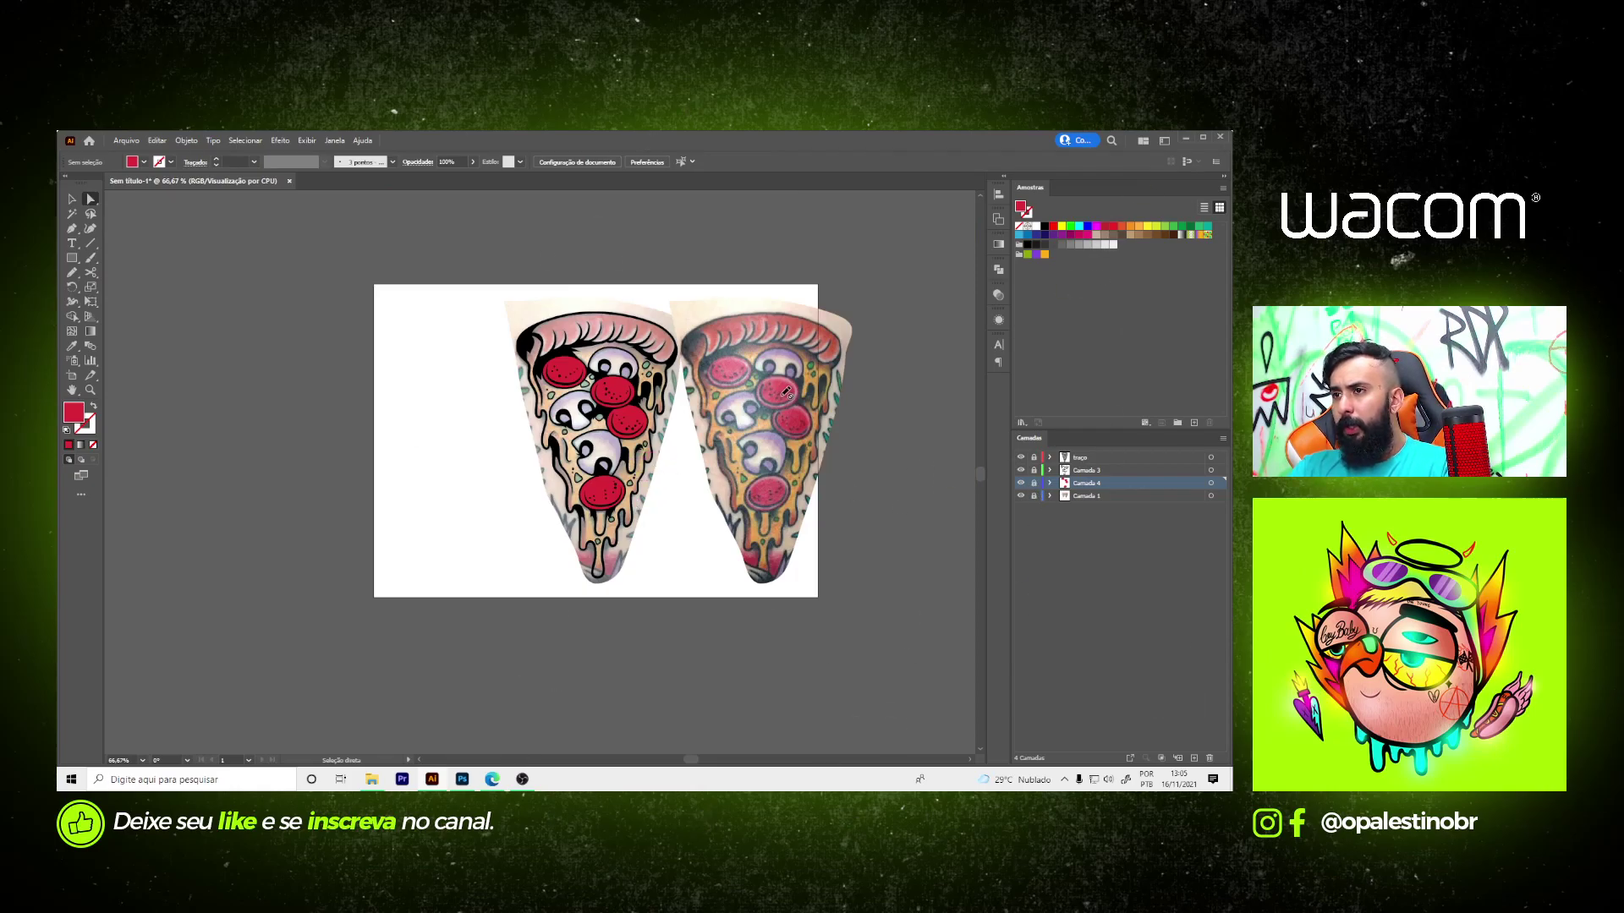
scroll(785, 391, up, 4)
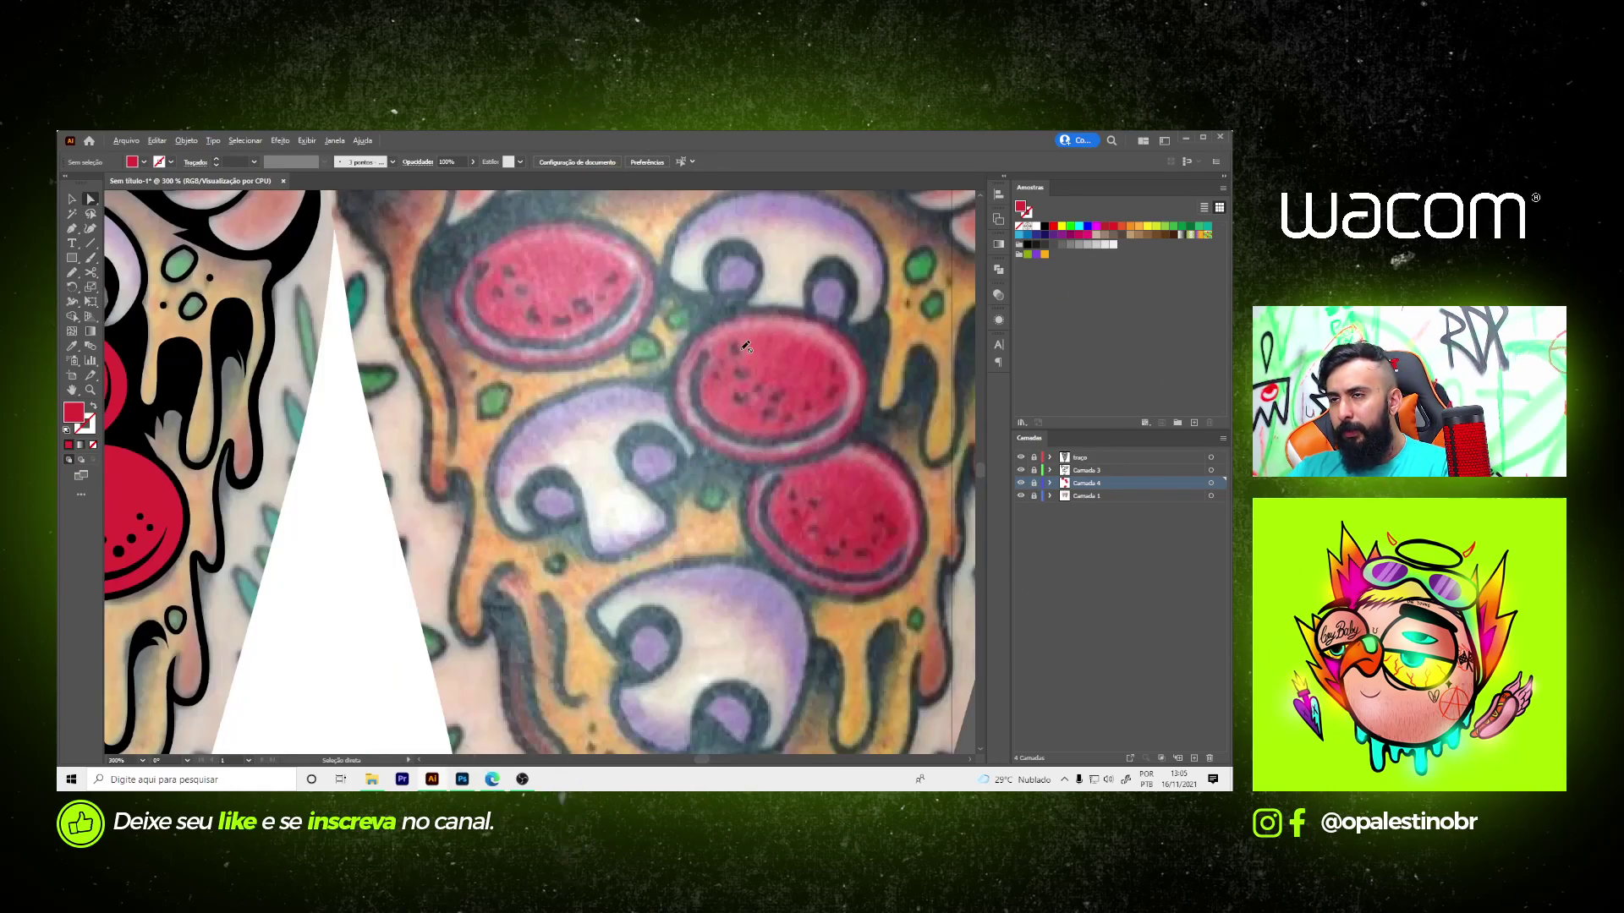
scroll(710, 399, down, 2)
scroll(465, 365, down, 1)
scroll(465, 366, up, 3)
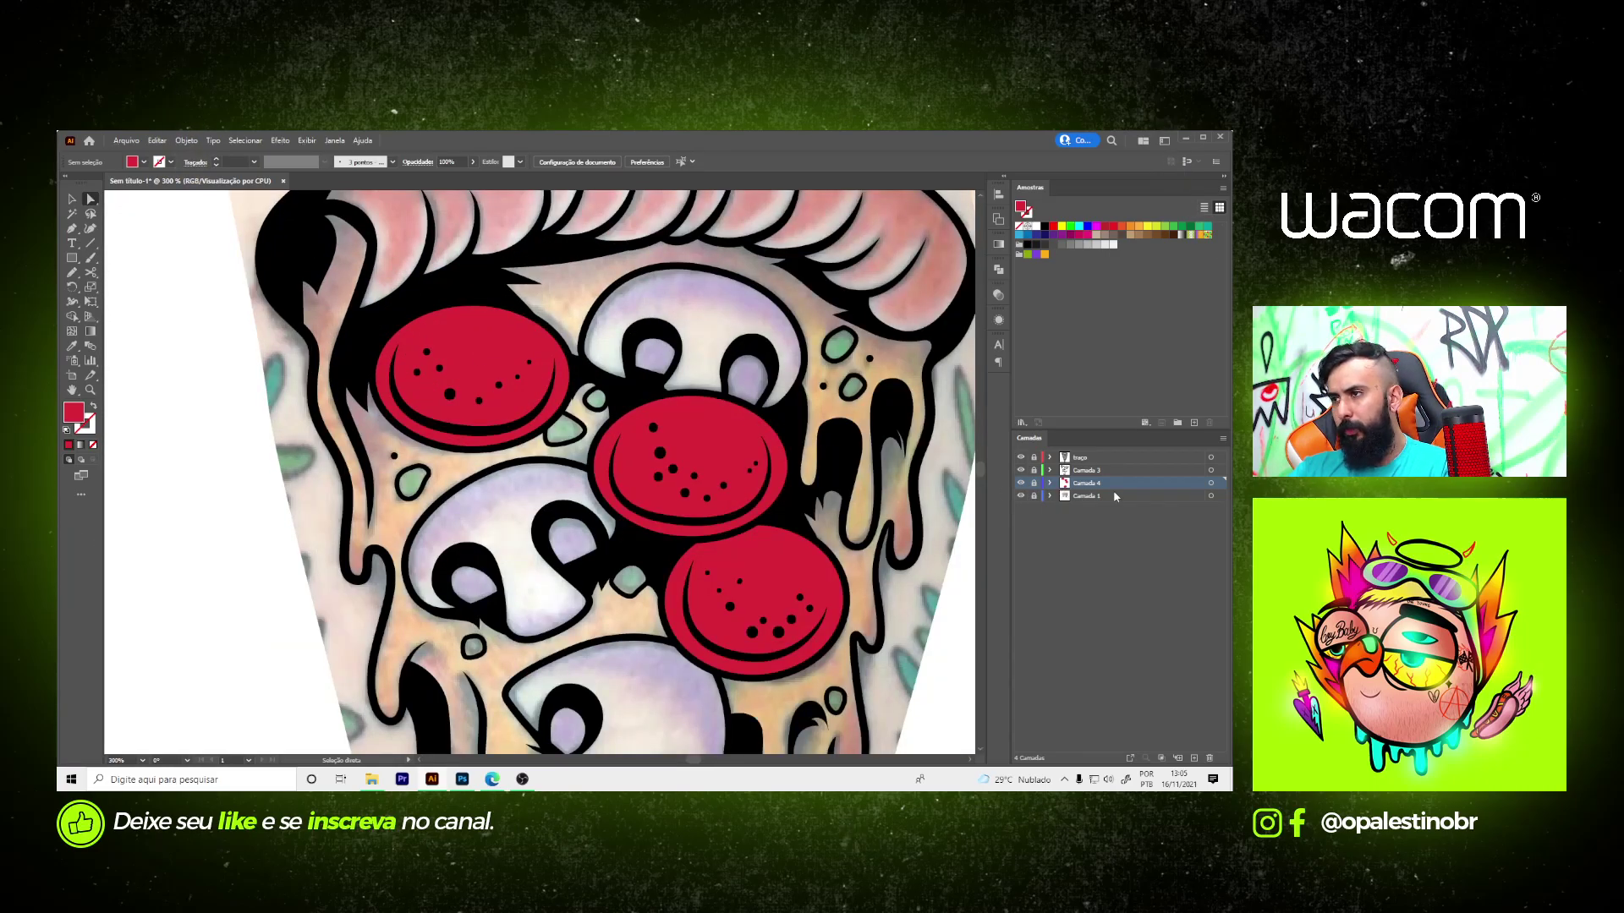
- Add layer Camada 5, set a white stroke with no fill, and hide Camada 4
click(1177, 758)
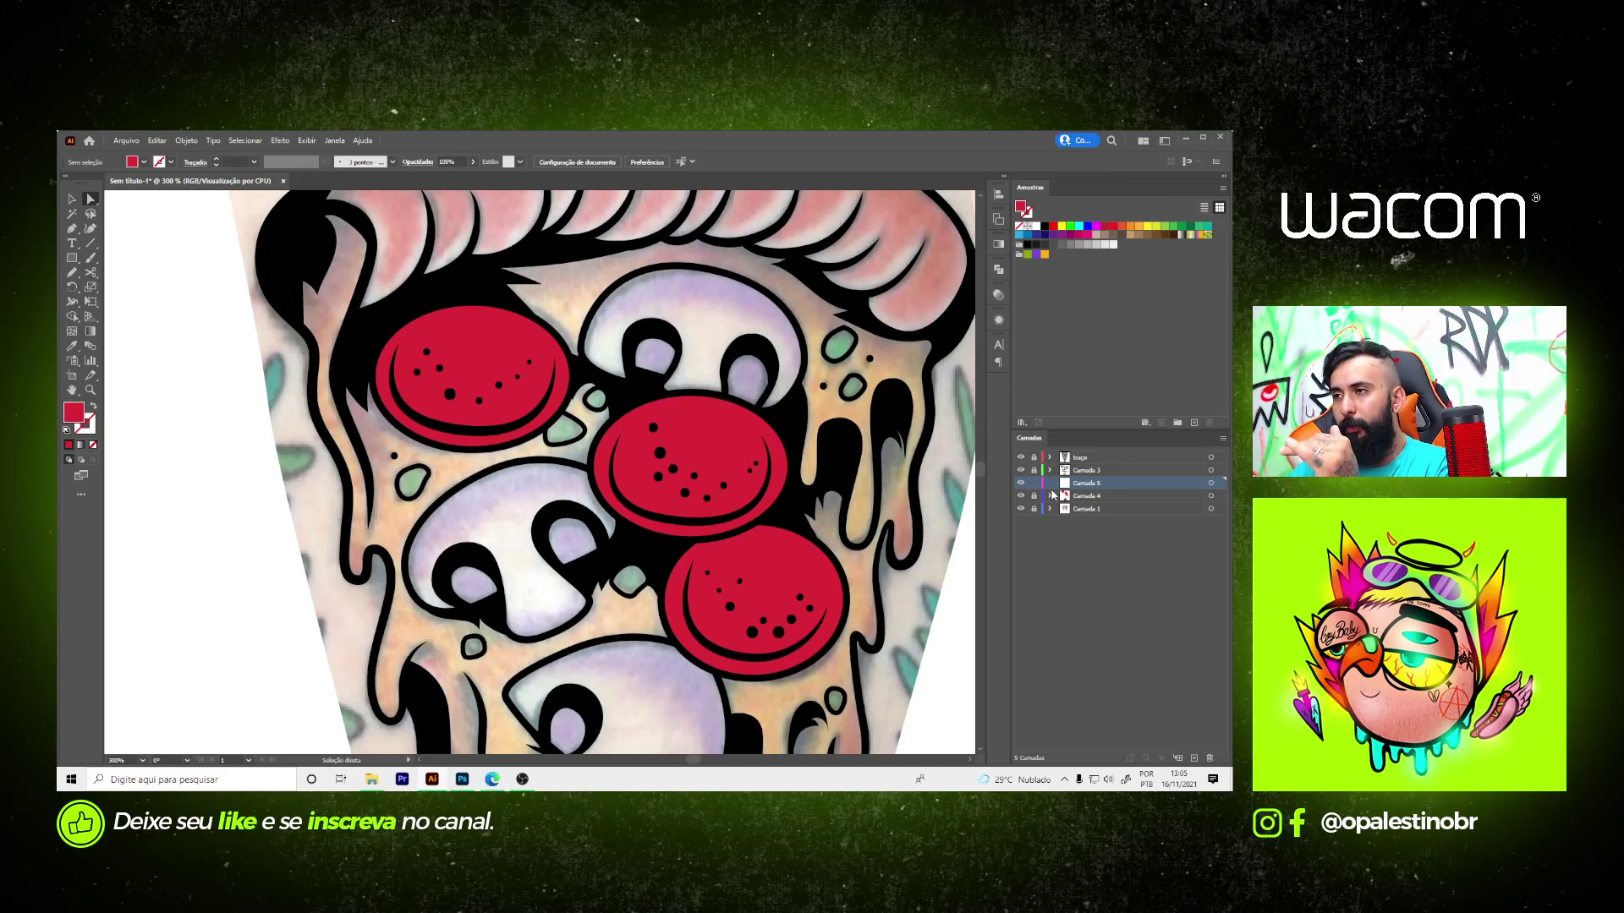
click(1113, 244)
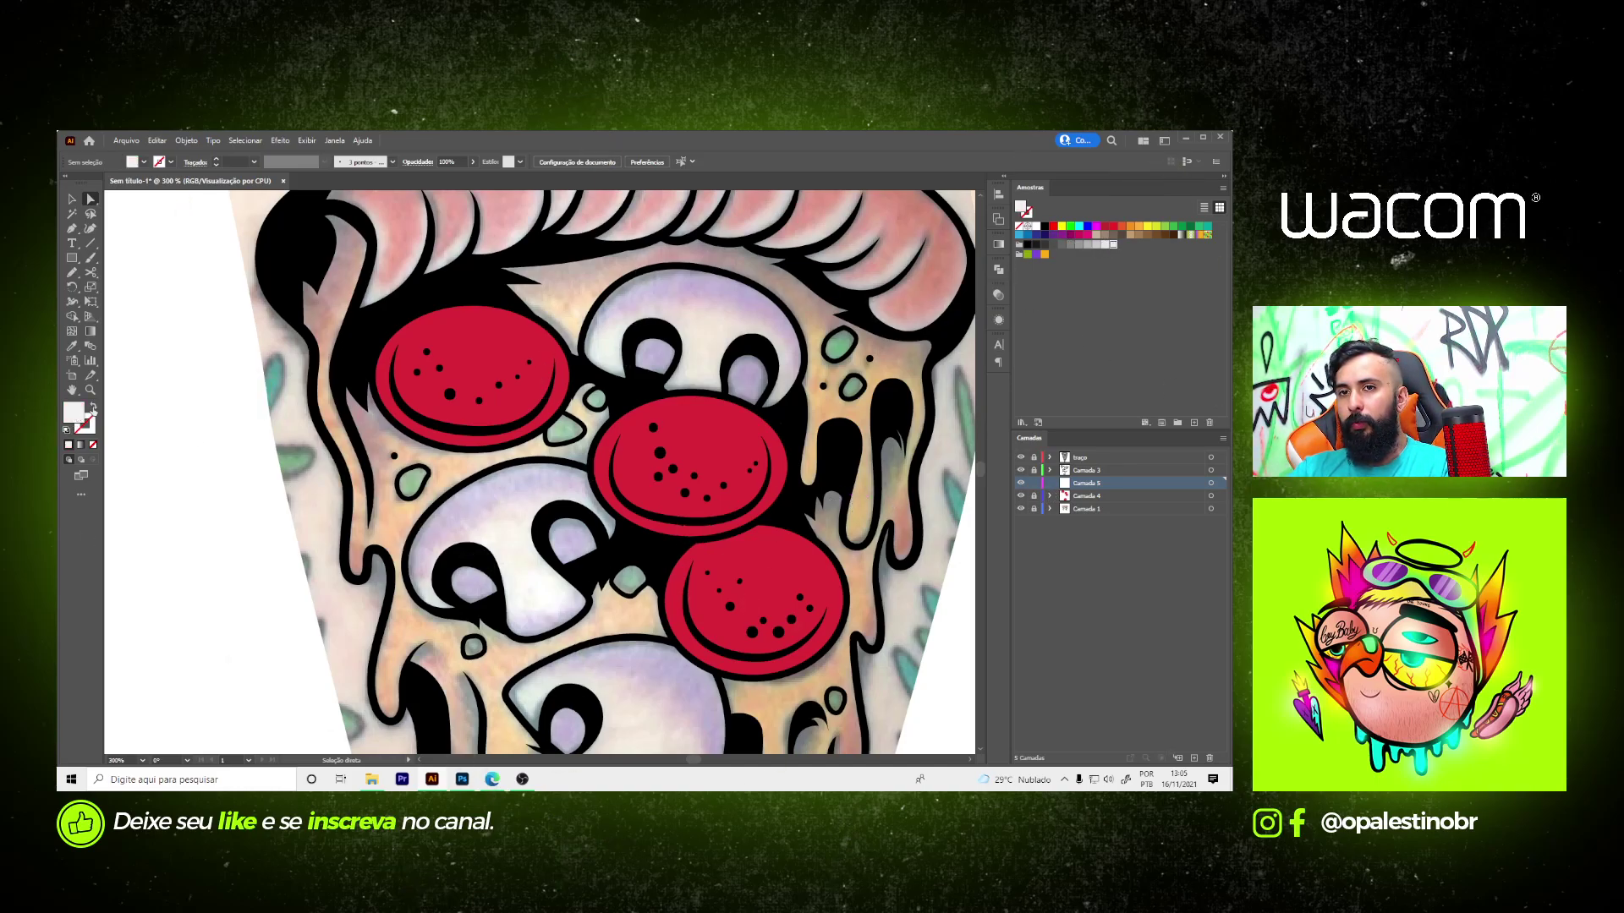
key(shift+x)
click(1020, 495)
scroll(416, 341, up, 2)
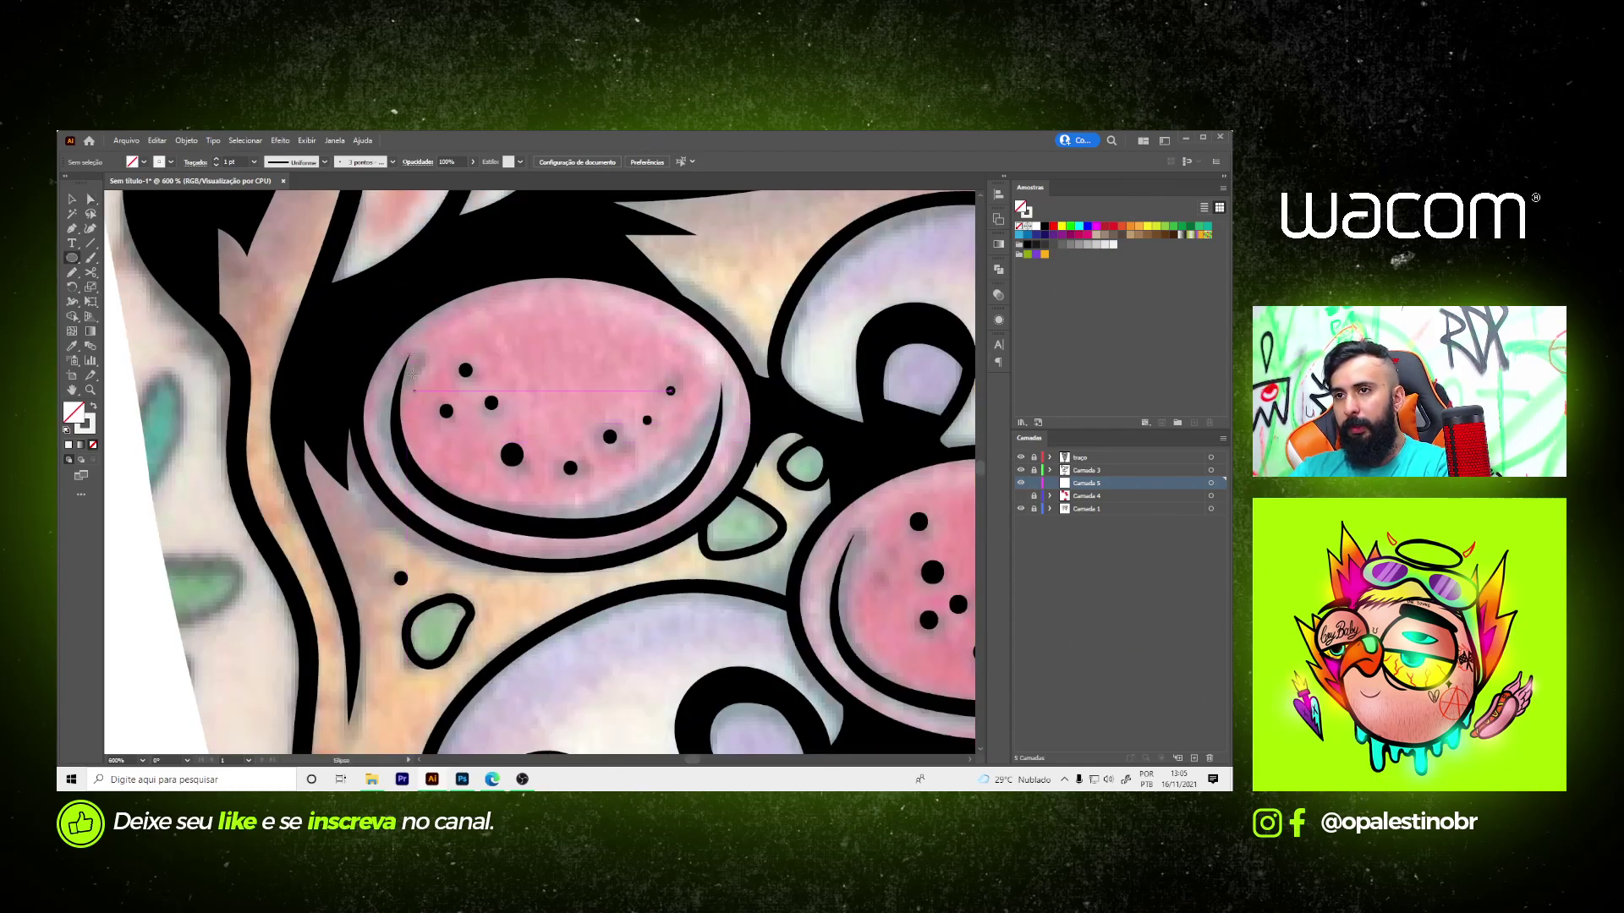
- Draw an ellipse over the top-left pepperoni and resize it to fit the rim
drag(423, 354, 717, 525)
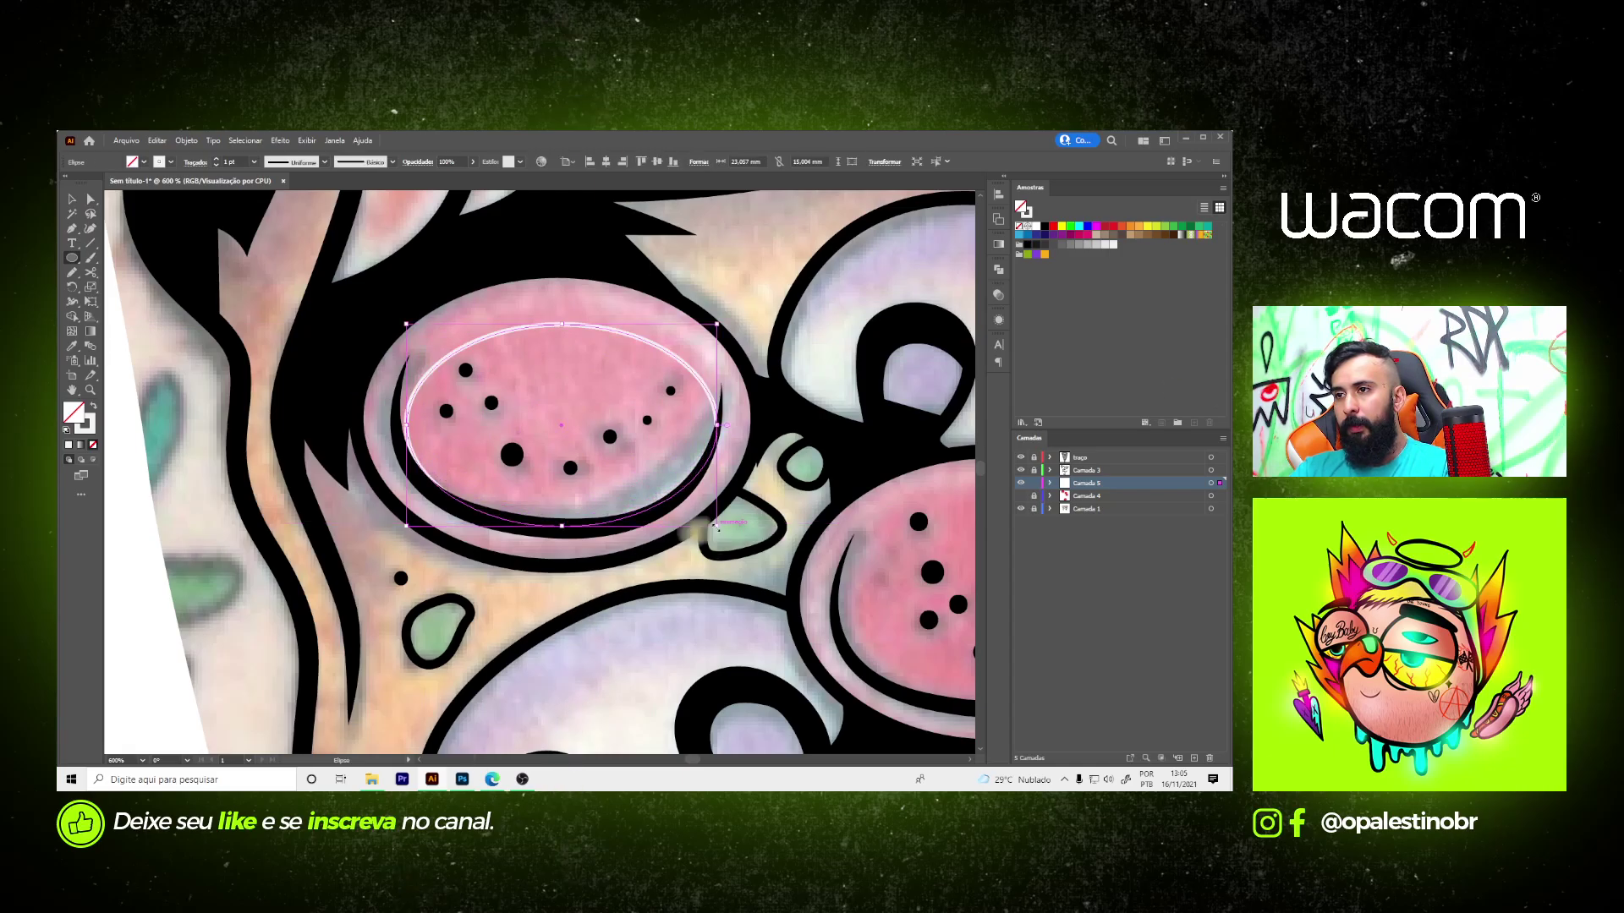
key(v)
drag(561, 324, 561, 292)
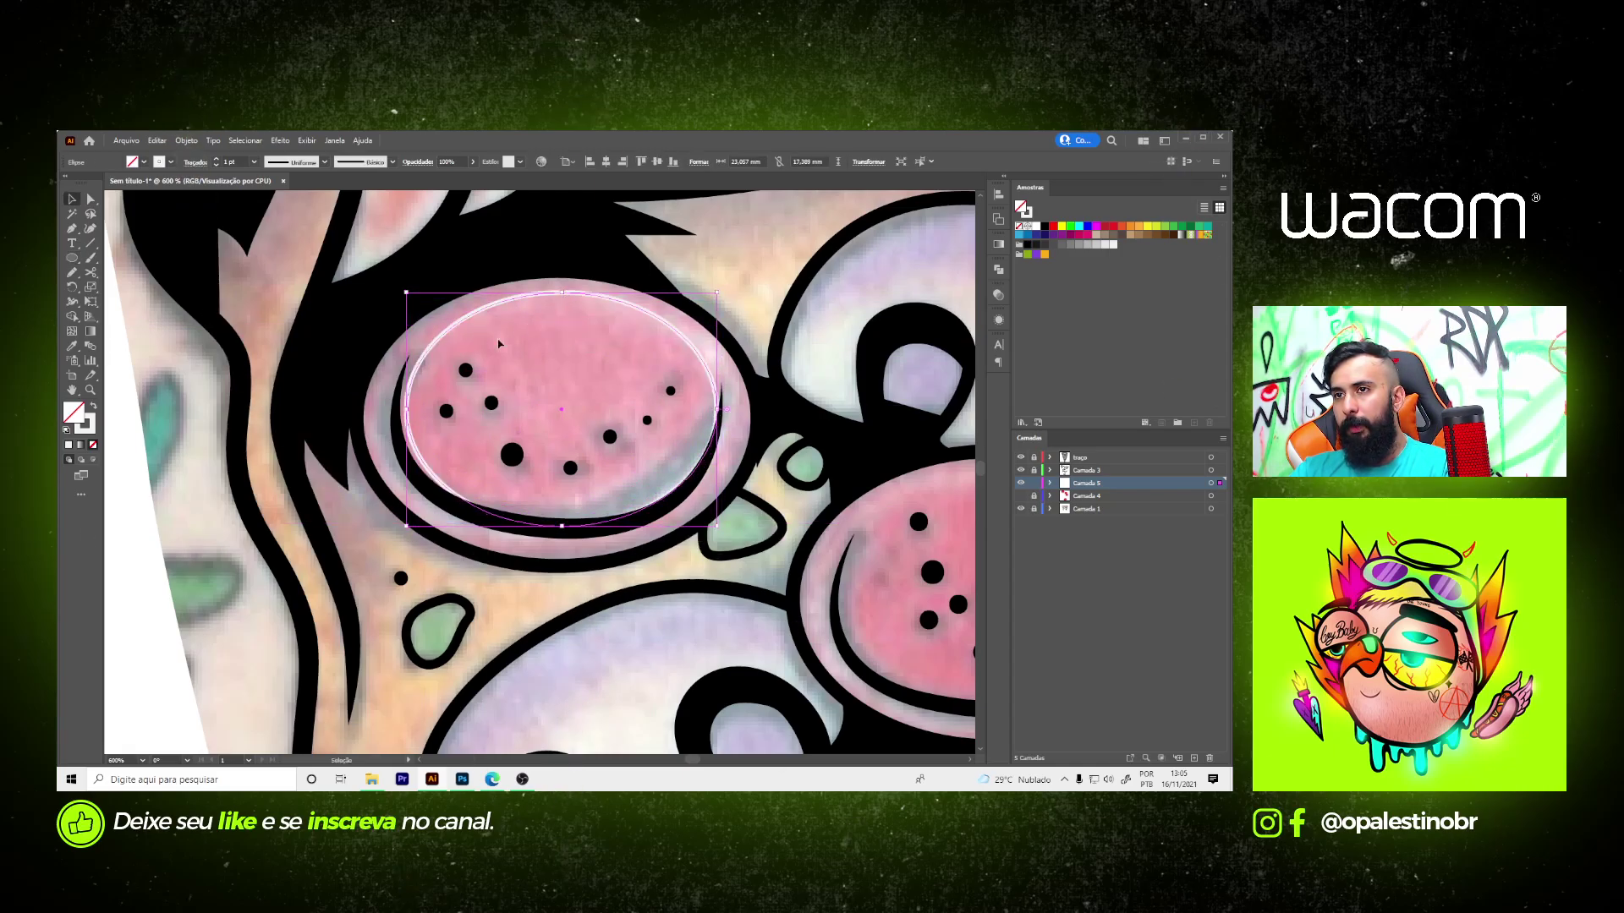
drag(405, 410, 395, 410)
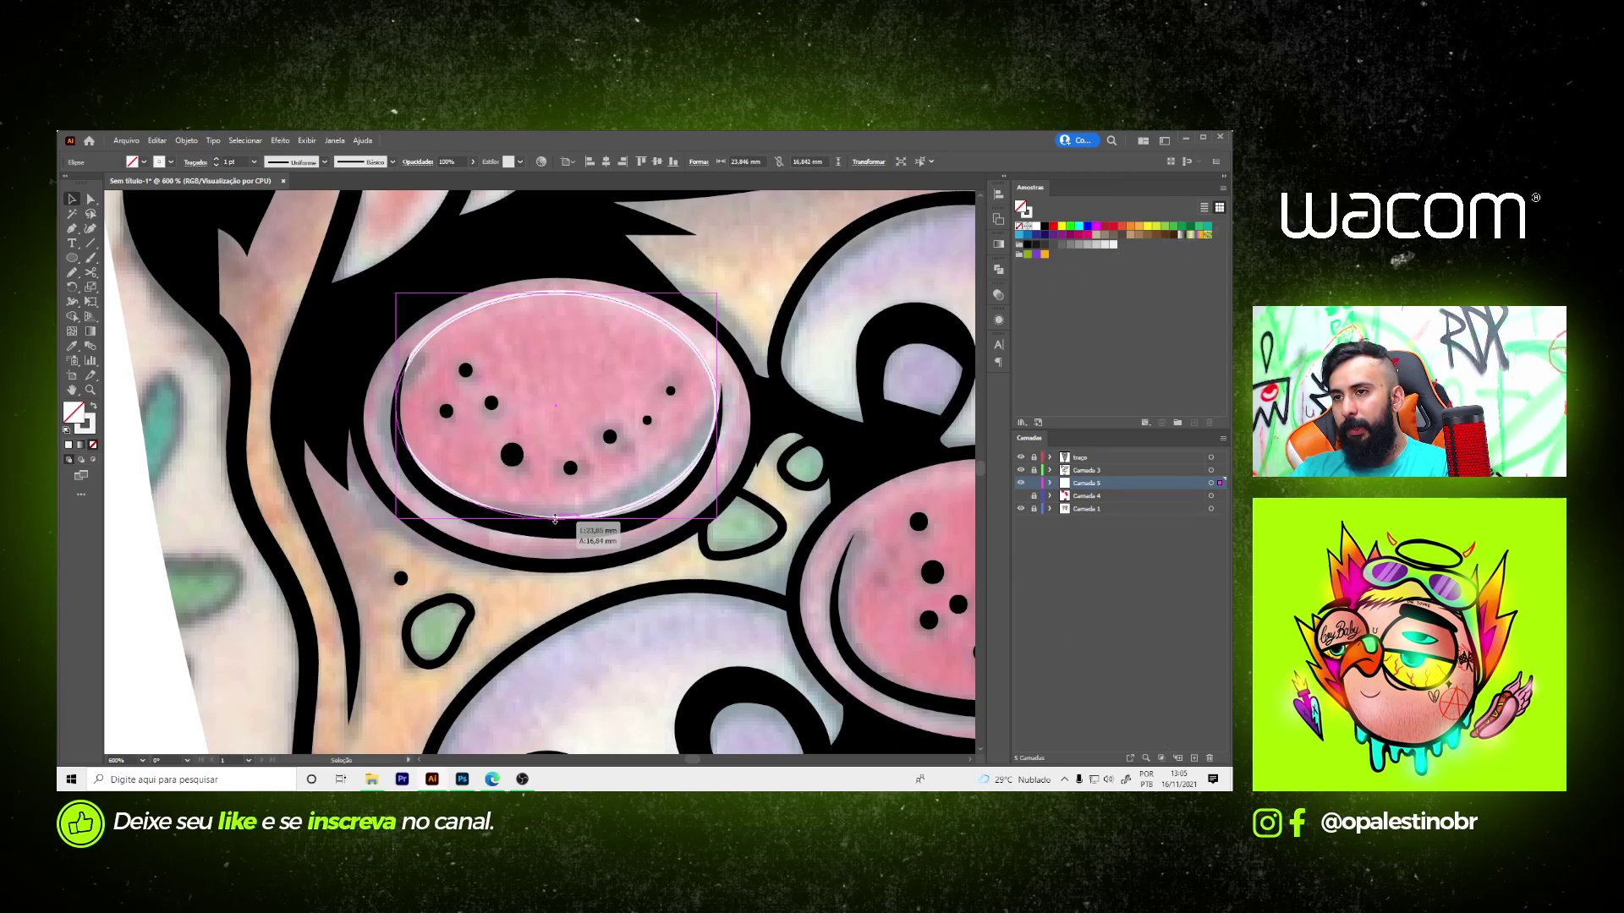
drag(558, 522, 558, 513)
drag(395, 405, 401, 405)
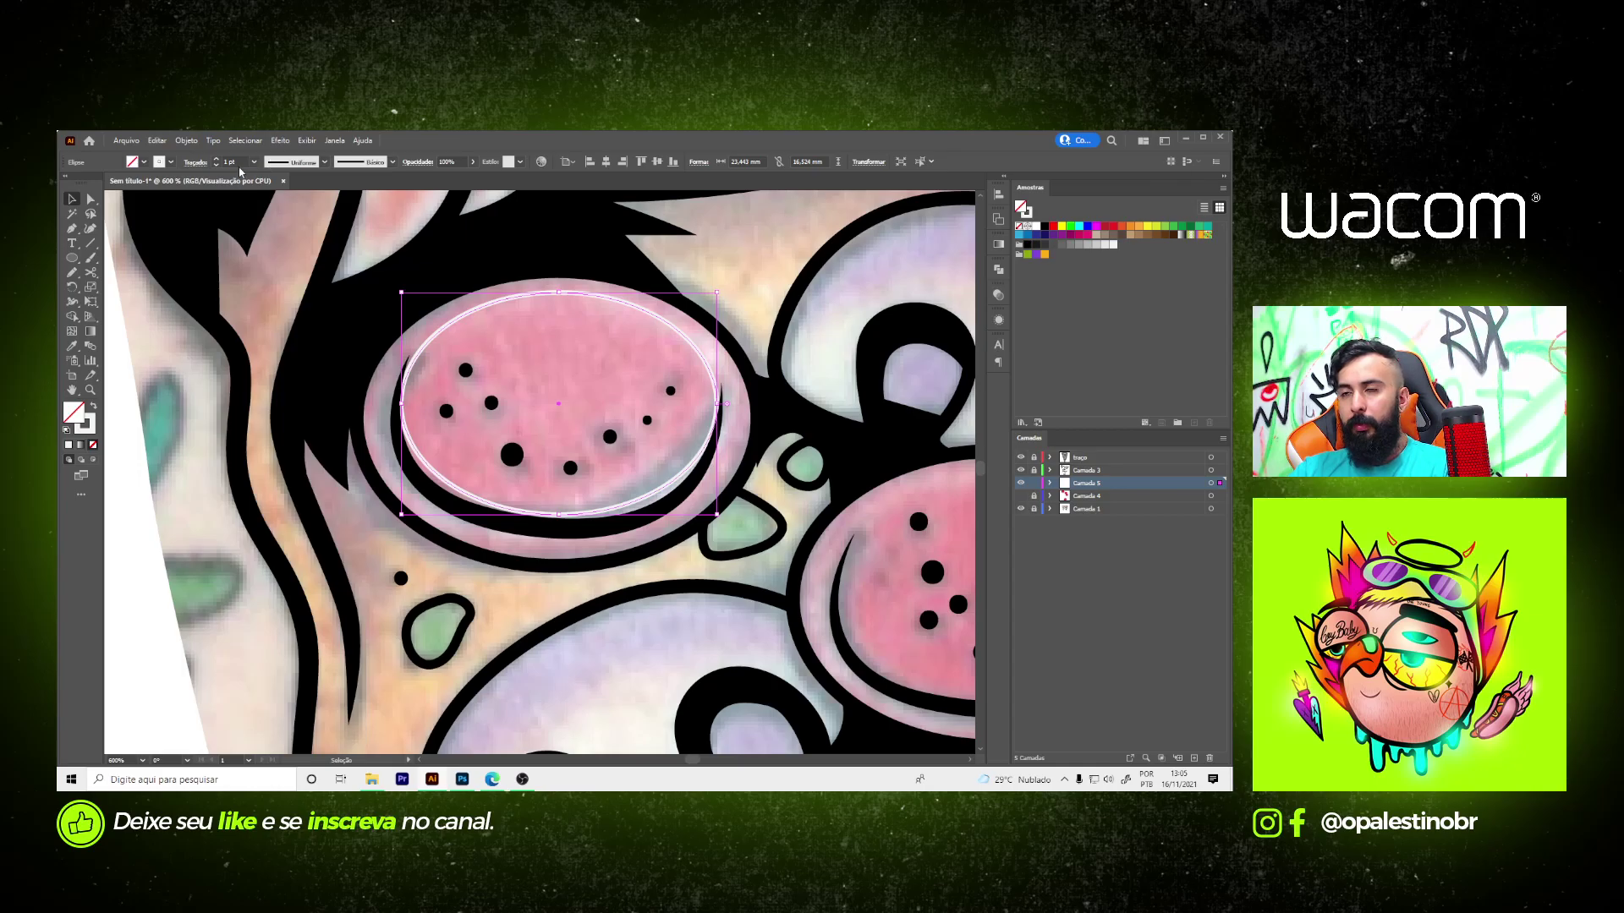
- Reshape the ellipse's bottom curve by moving its anchor with Direct Selection
scroll(558, 515, up, 1)
key(a)
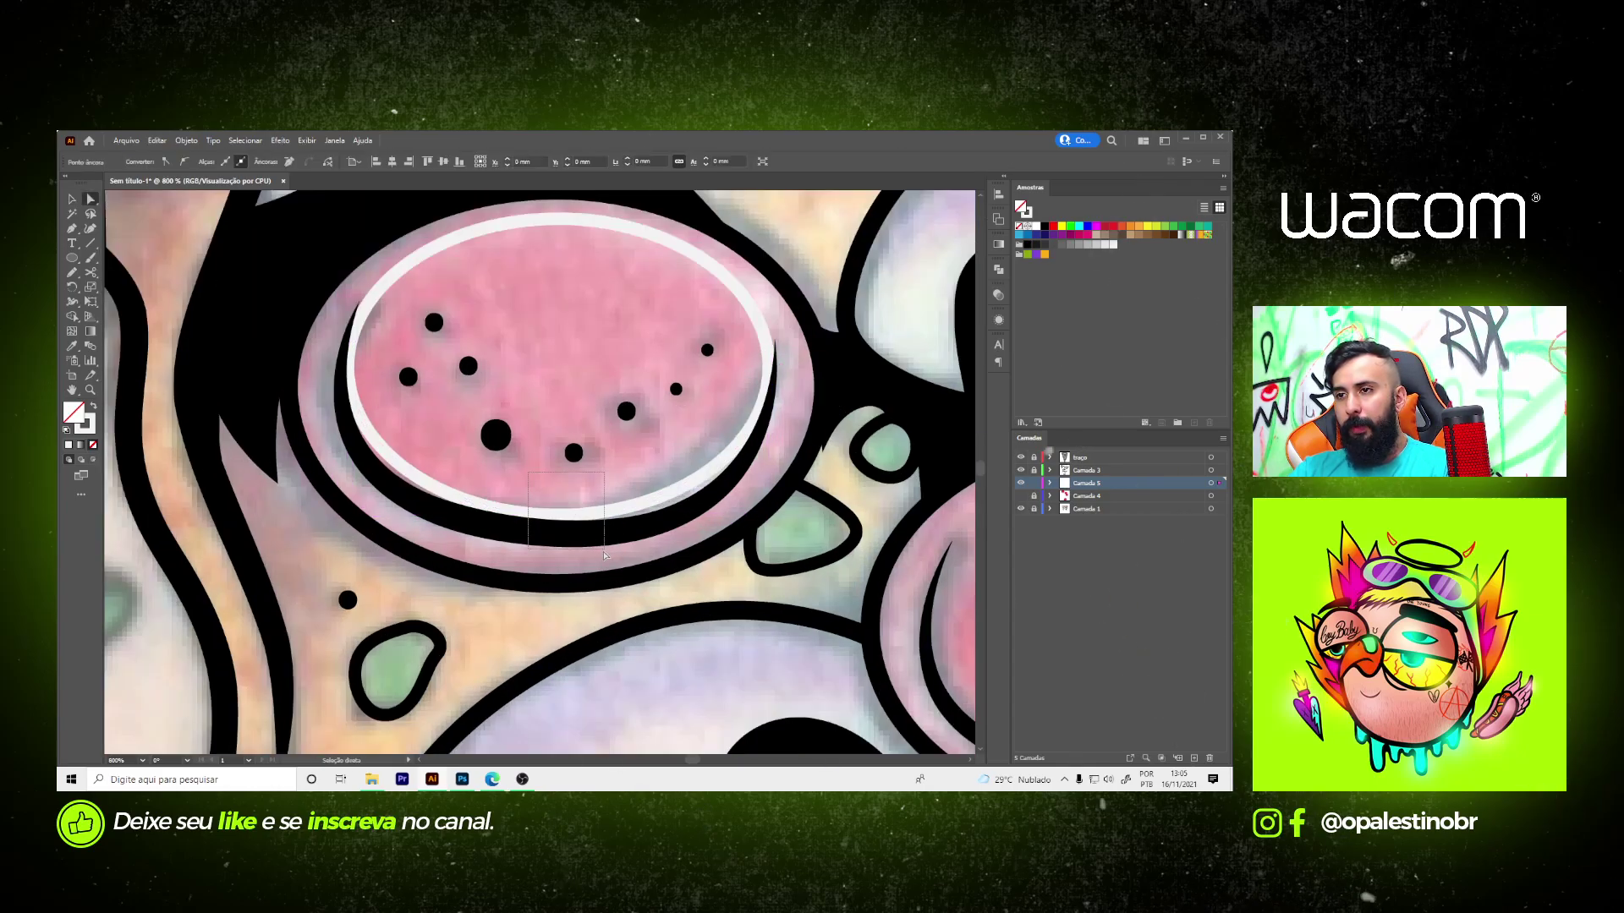
click(558, 515)
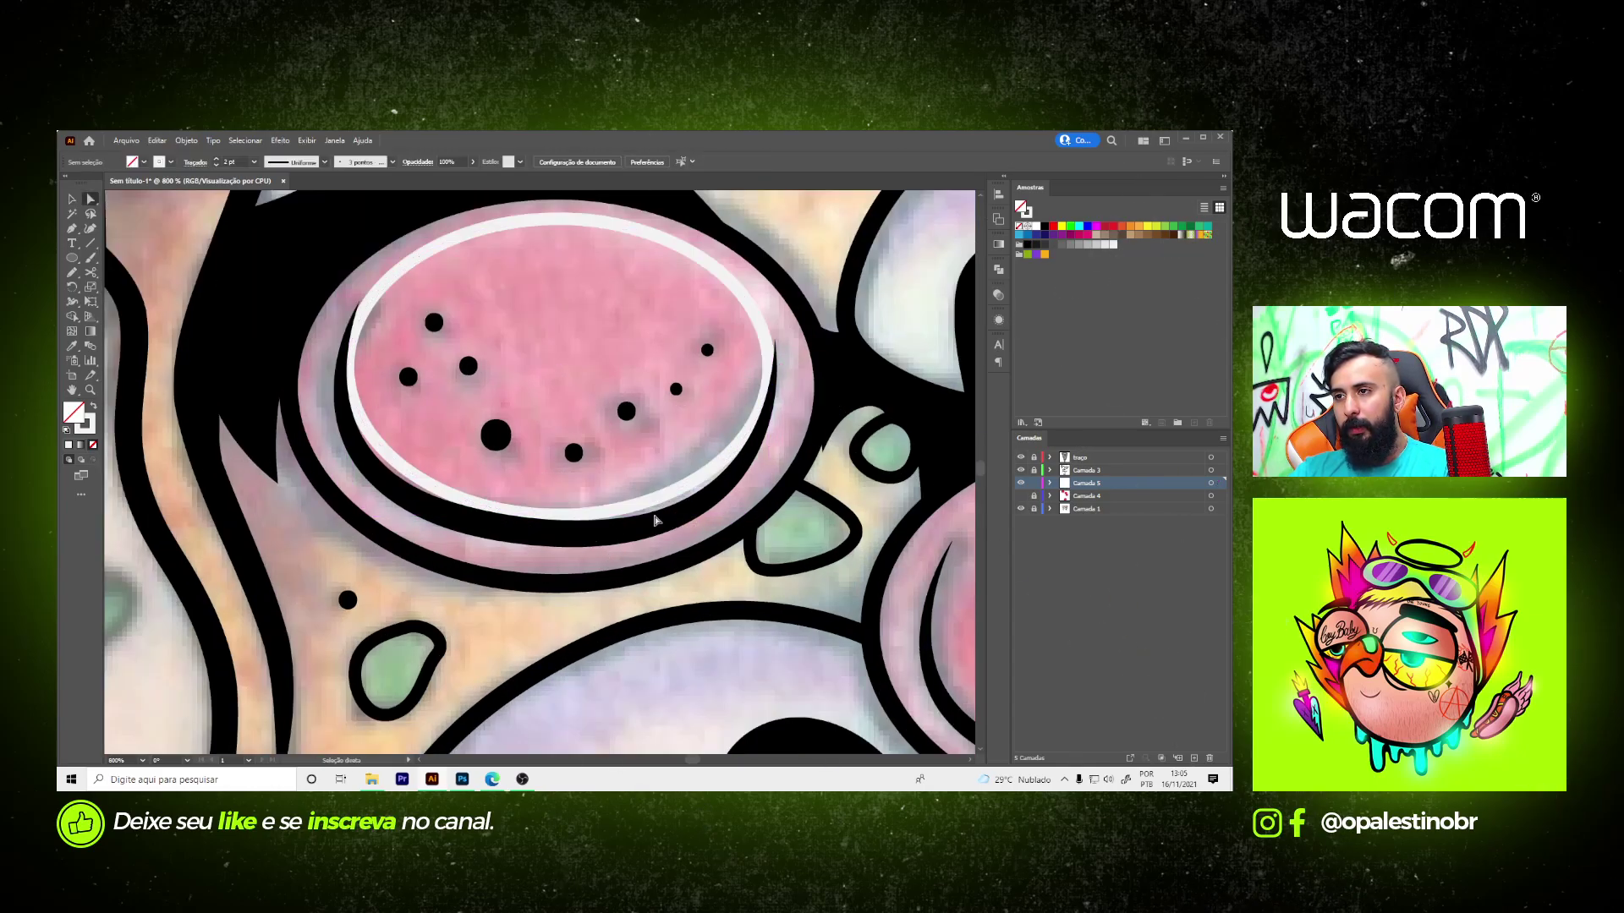
drag(674, 520, 685, 516)
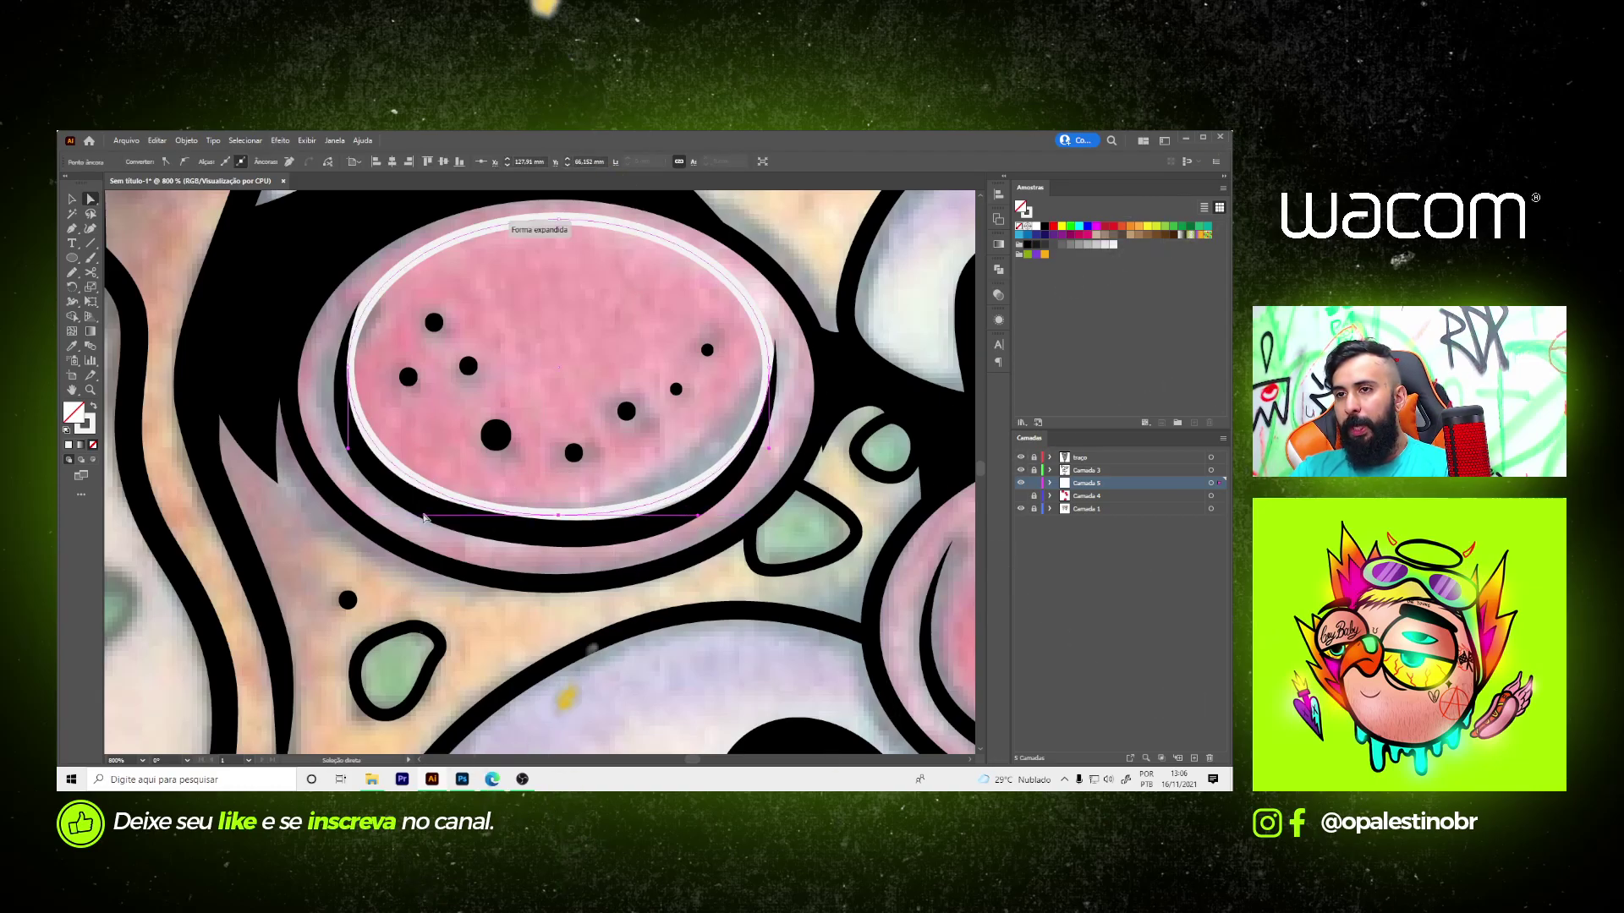
click(228, 343)
scroll(613, 393, down, 2)
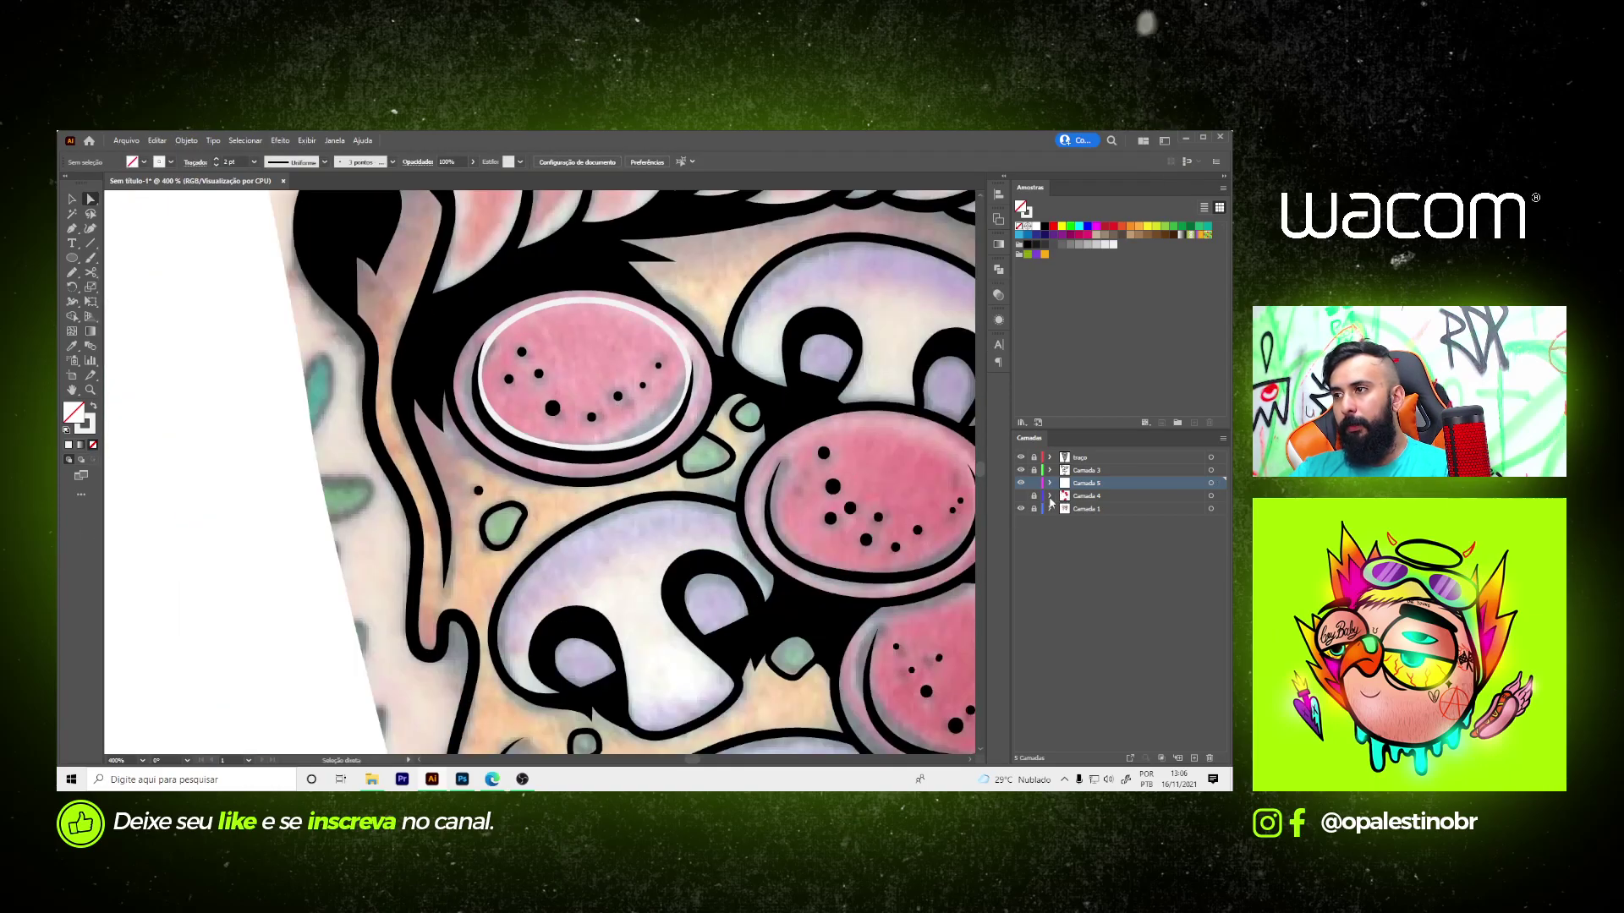
- Set the top-left pepperoni's white highlight ellipse to 47% opacity
scroll(607, 409, down, 3)
scroll(607, 409, down, 2)
scroll(607, 410, up, 3)
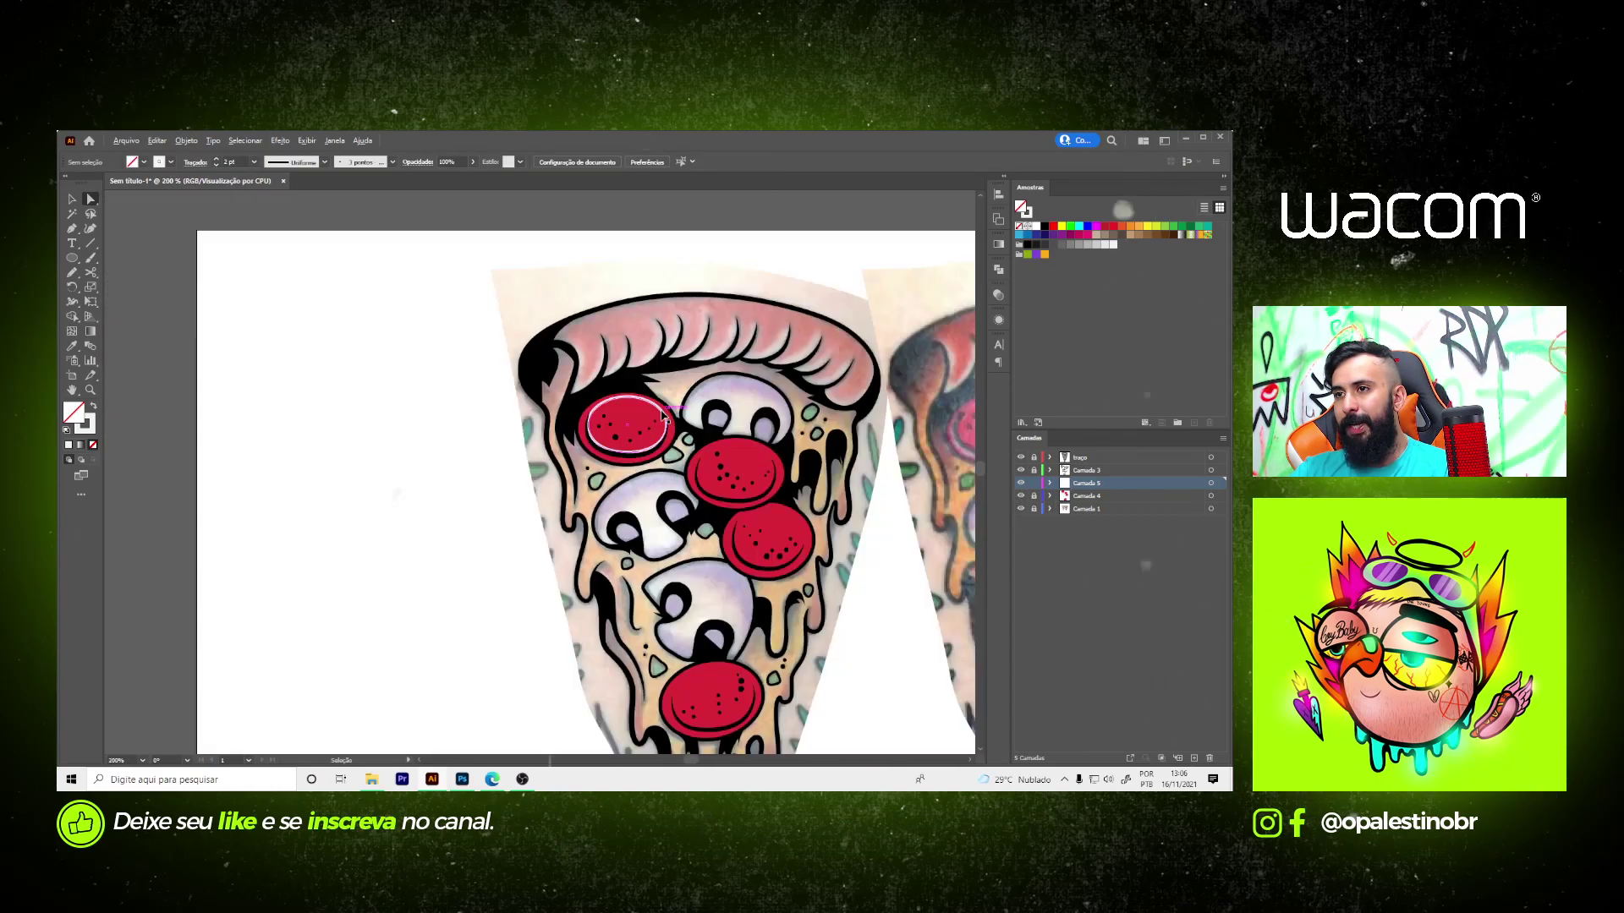
scroll(607, 409, down, 1)
scroll(607, 409, up, 3)
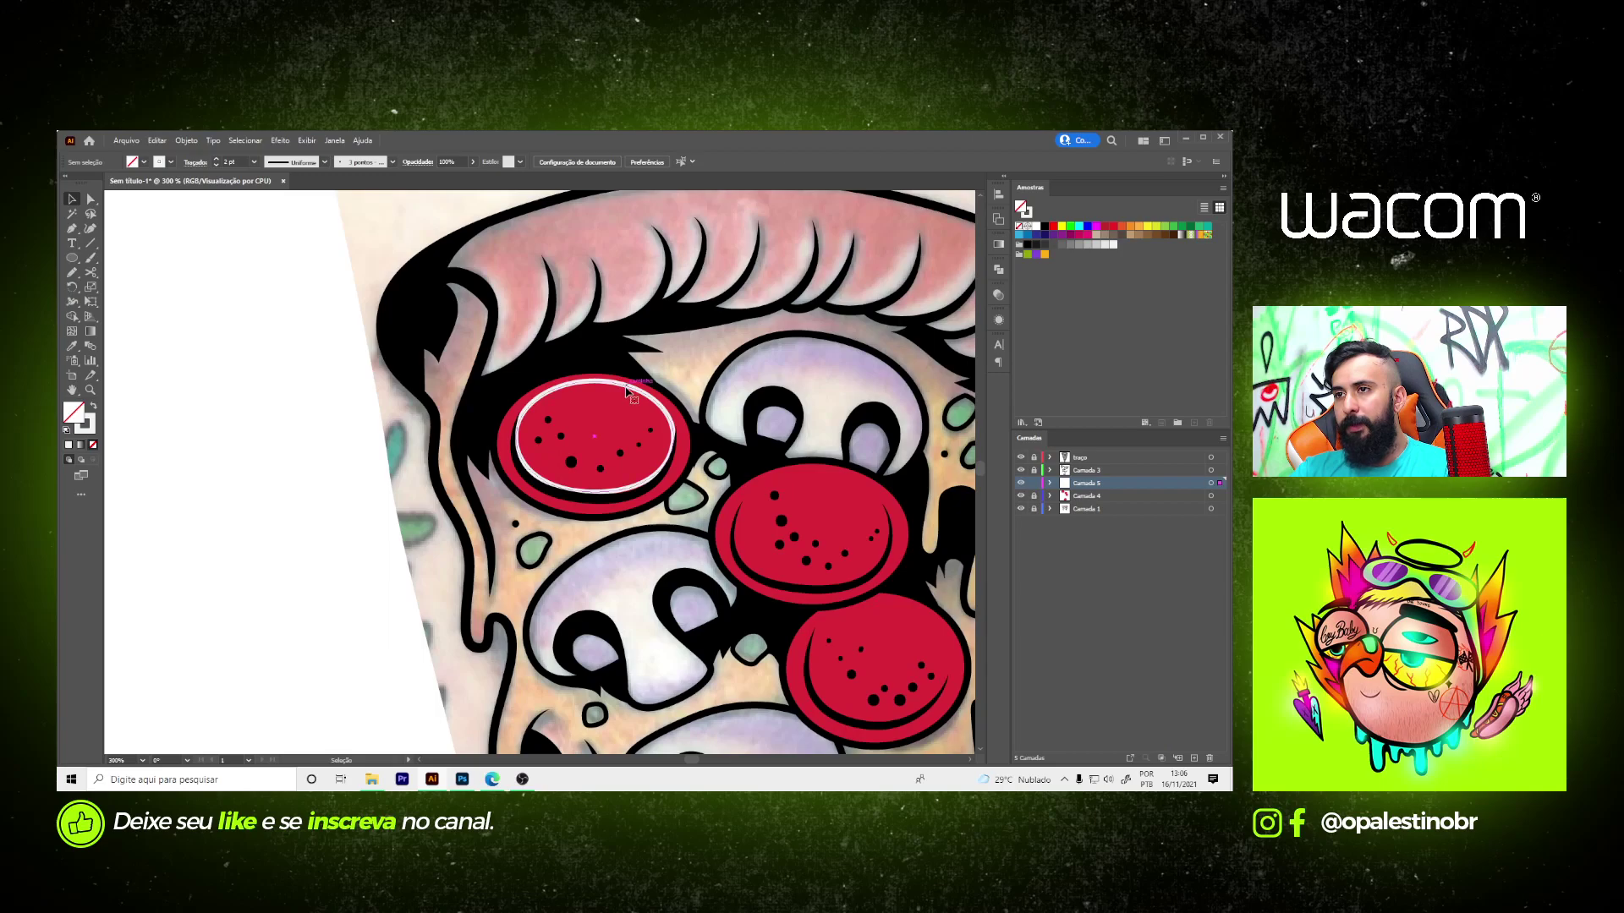
click(628, 391)
drag(467, 178, 444, 179)
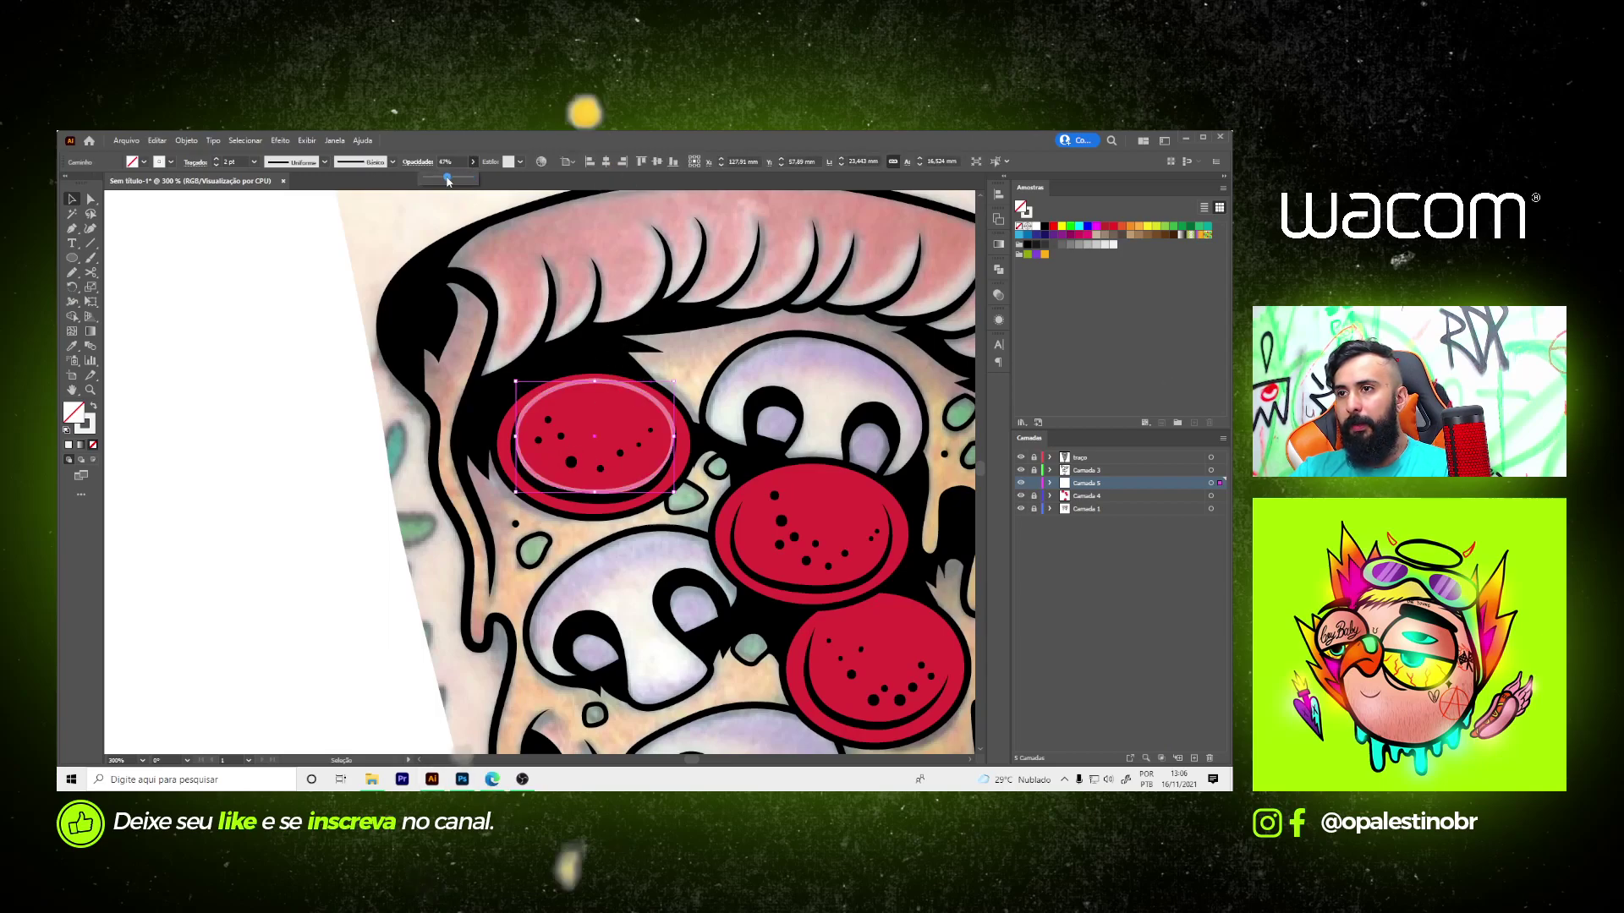
- Stretch the highlight ellipse down, right and left so it hugs the pepperoni's rim
scroll(415, 376, down, 3)
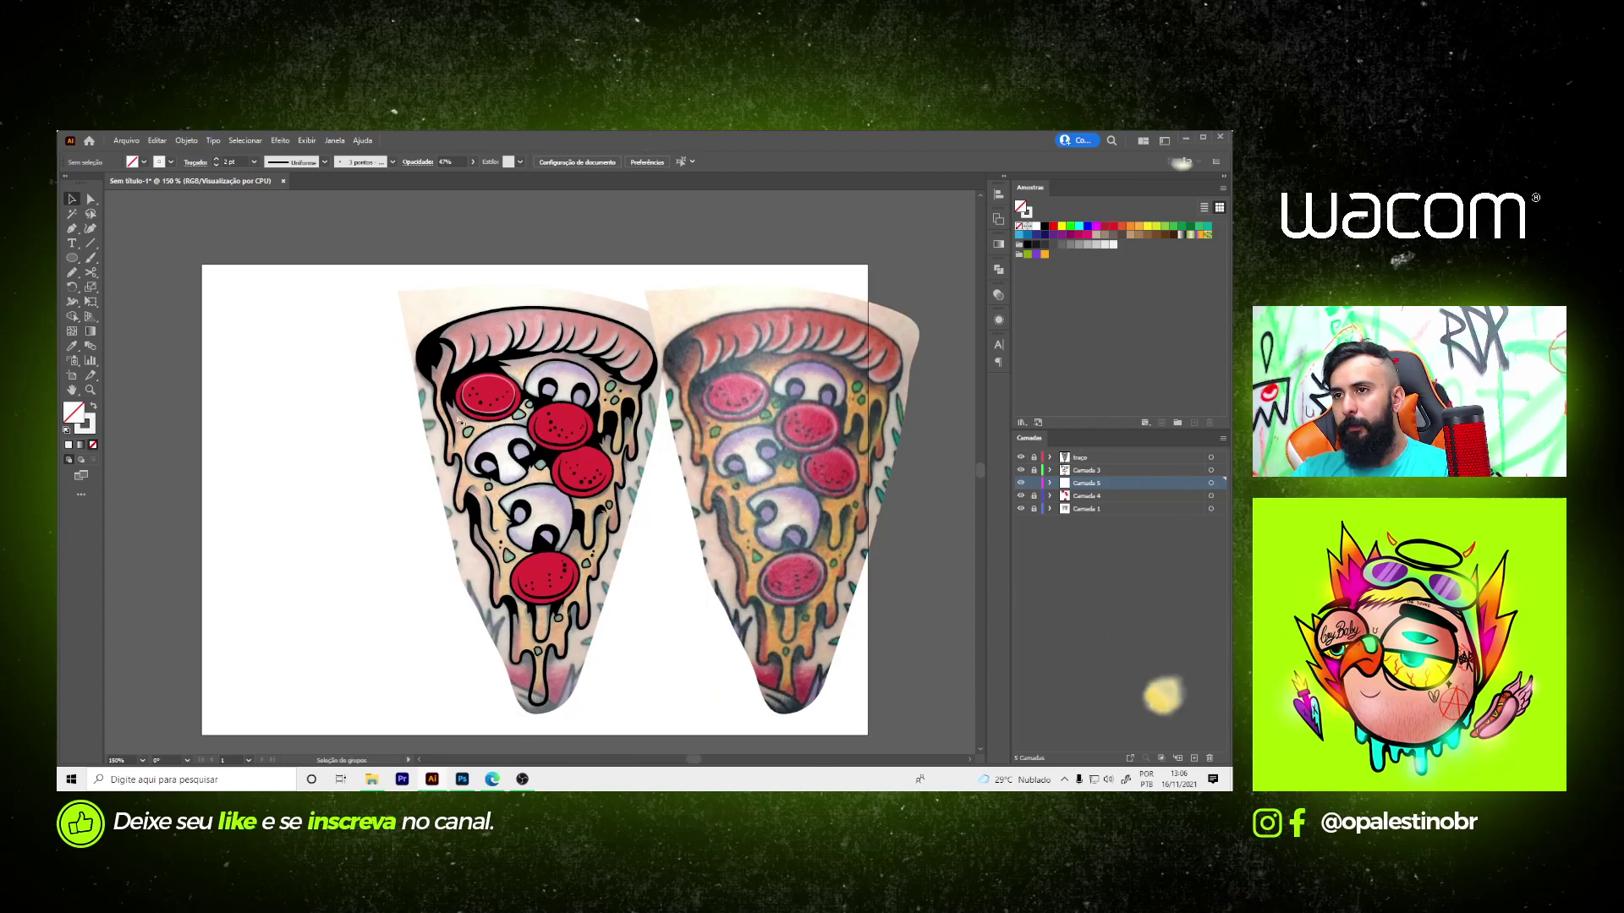
scroll(532, 403, up, 3)
click(533, 412)
scroll(537, 416, up, 2)
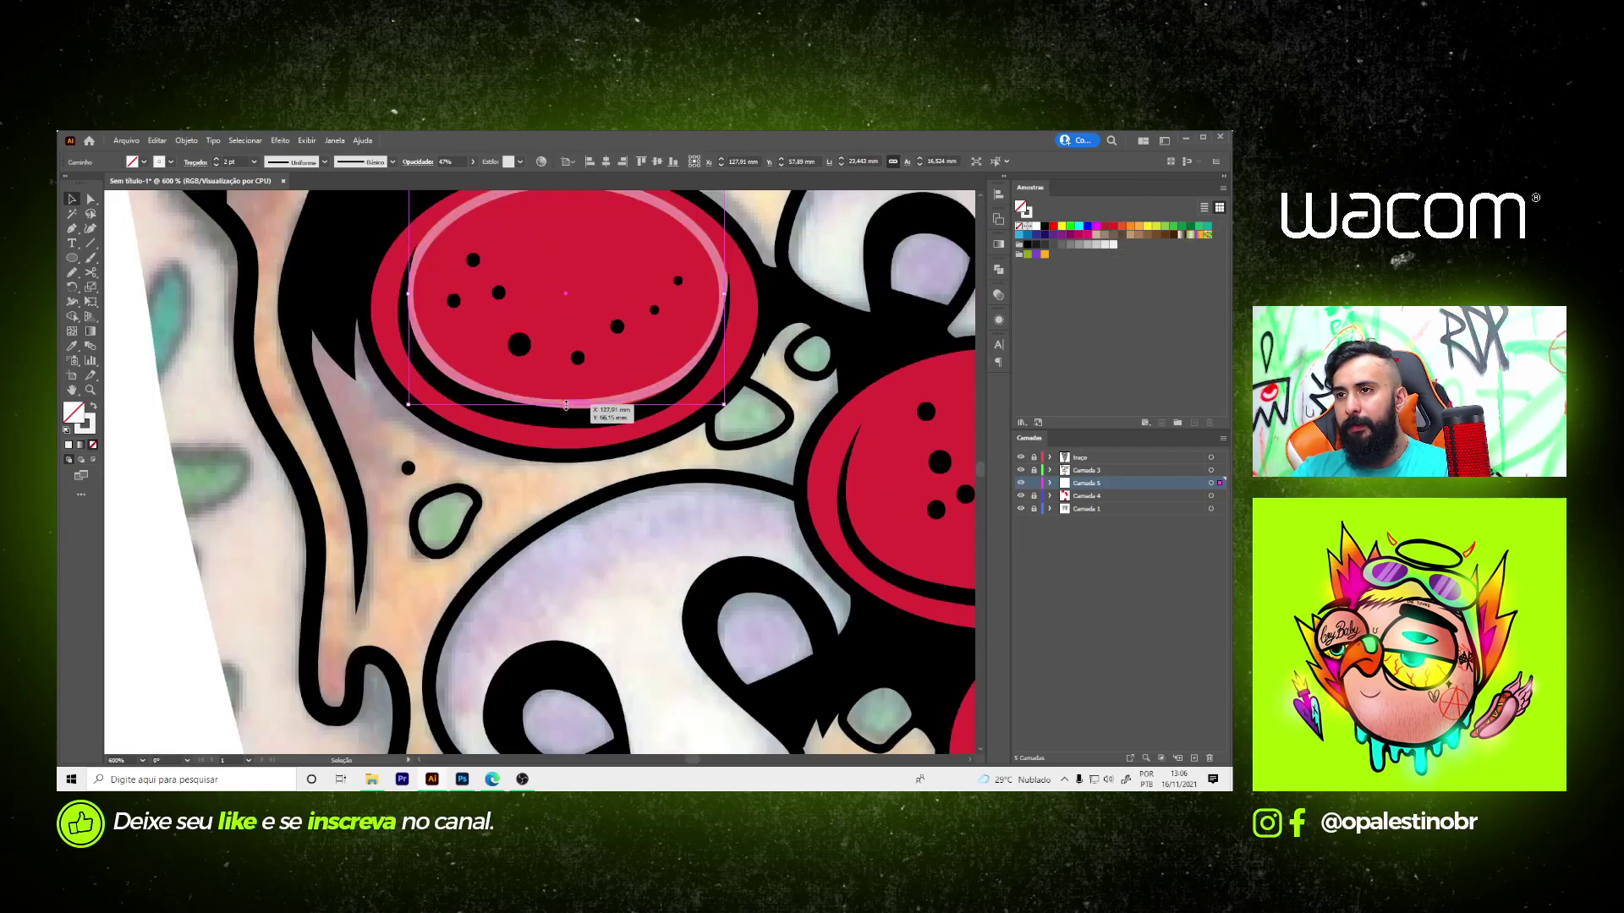
drag(566, 406, 565, 434)
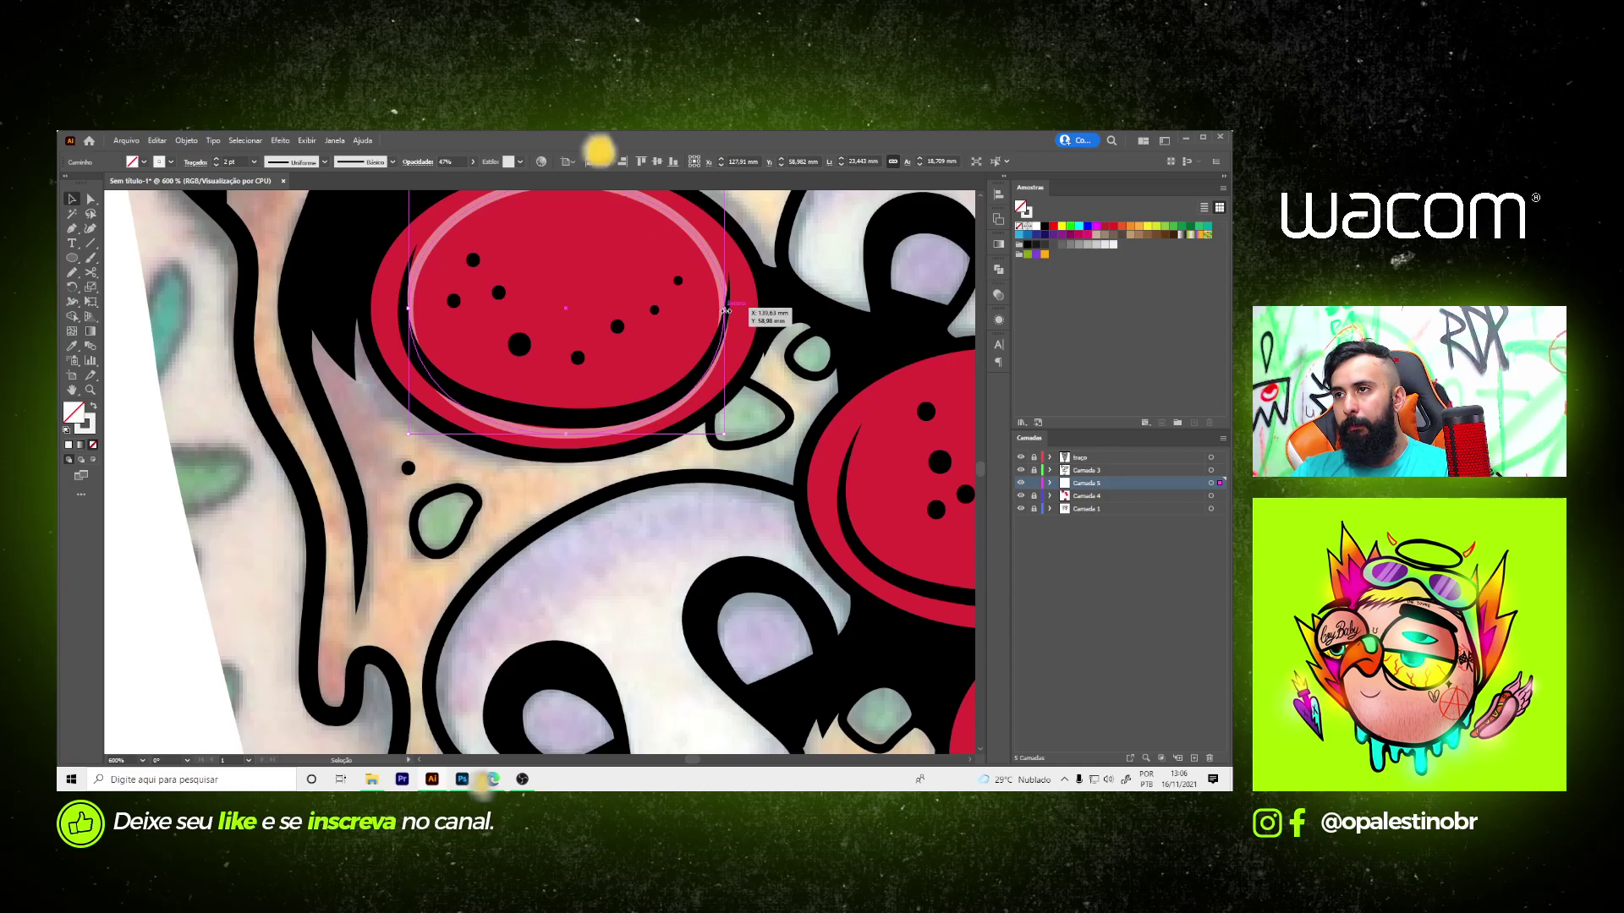
drag(723, 323, 738, 312)
drag(408, 308, 389, 311)
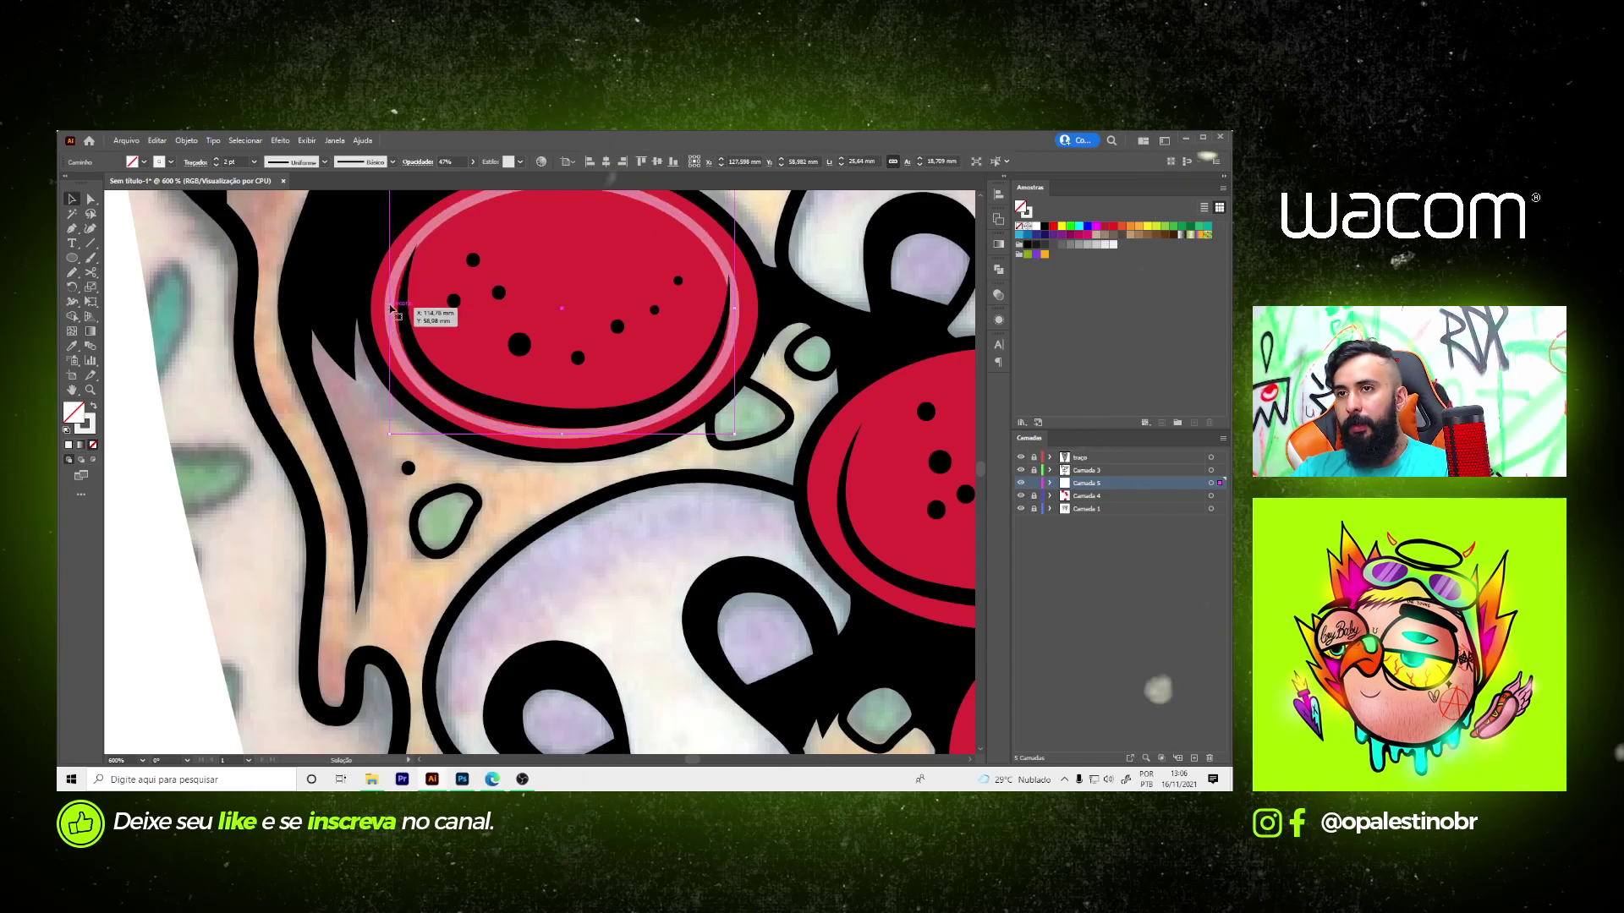
drag(389, 311, 395, 312)
- Refine the ellipse's bottom curve and right anchor with Direct Selection
key(a)
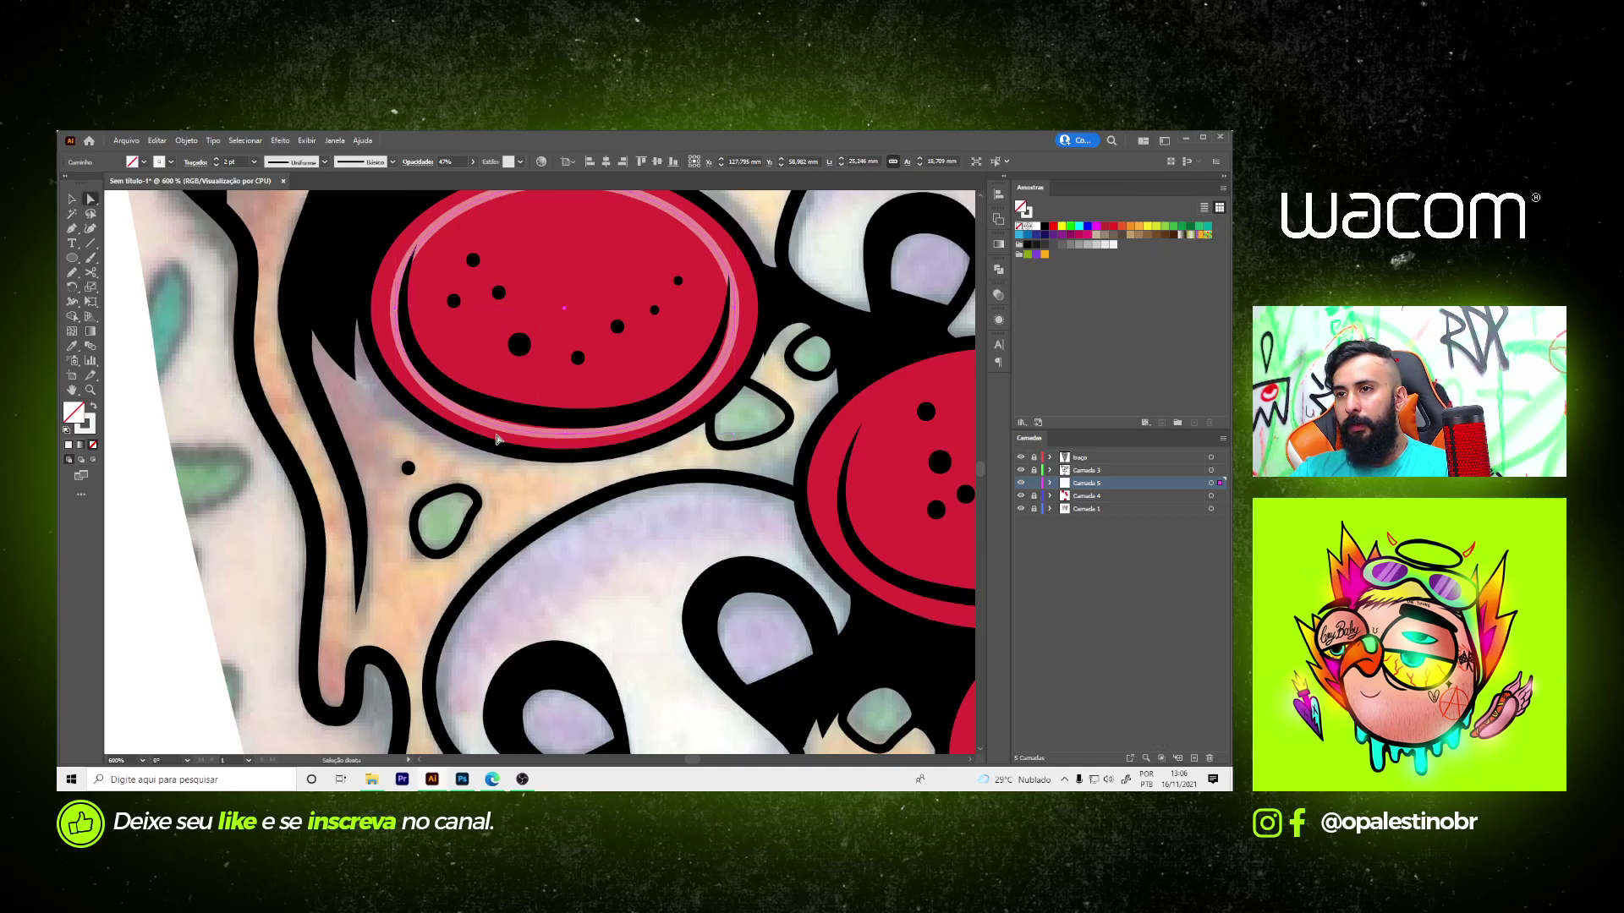
click(566, 437)
drag(457, 437, 451, 433)
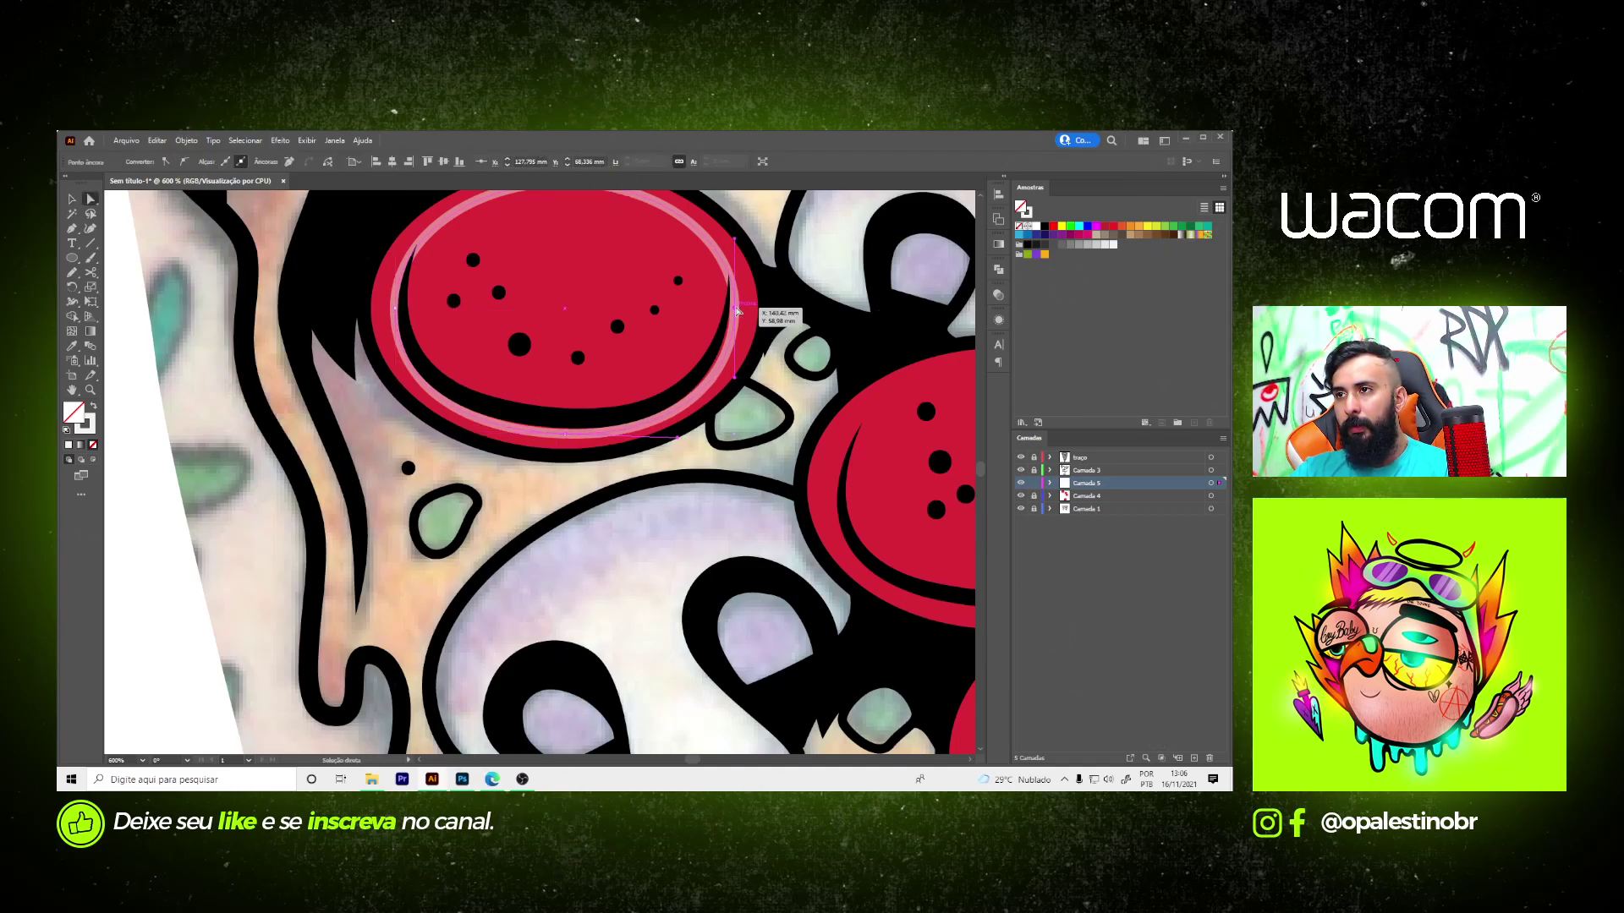
click(734, 308)
scroll(703, 430, down, 3)
- Duplicate the highlight ring onto the middle pepperoni and fit its right side and bottom curve
scroll(702, 429, down, 2)
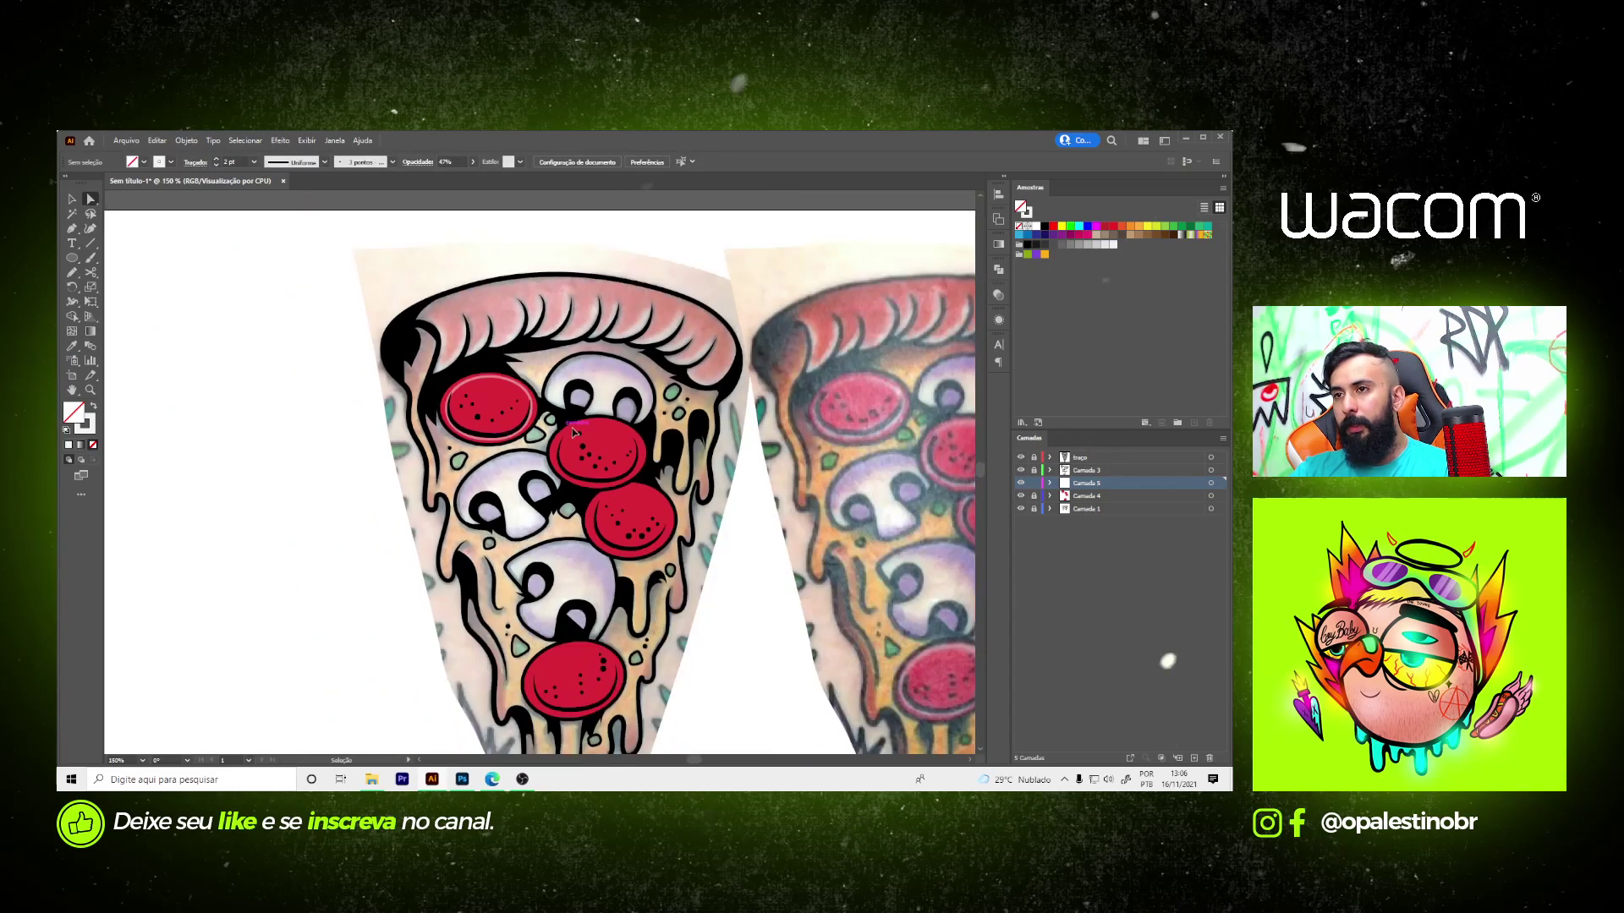
scroll(495, 374, up, 4)
key(v)
drag(491, 366, 710, 457)
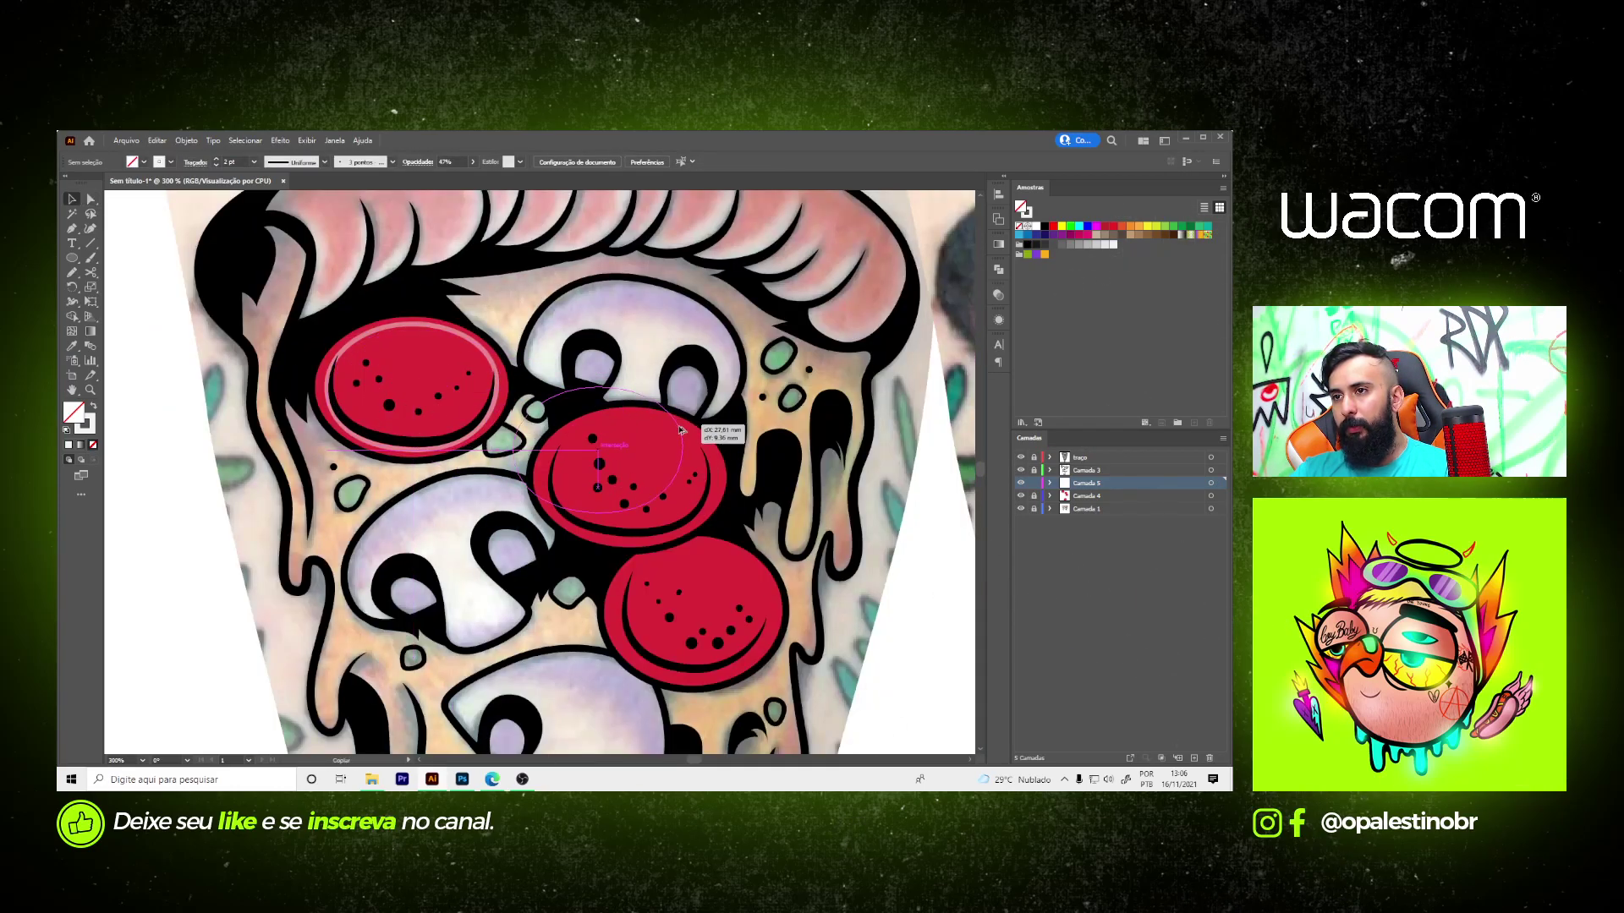
scroll(734, 482, up, 3)
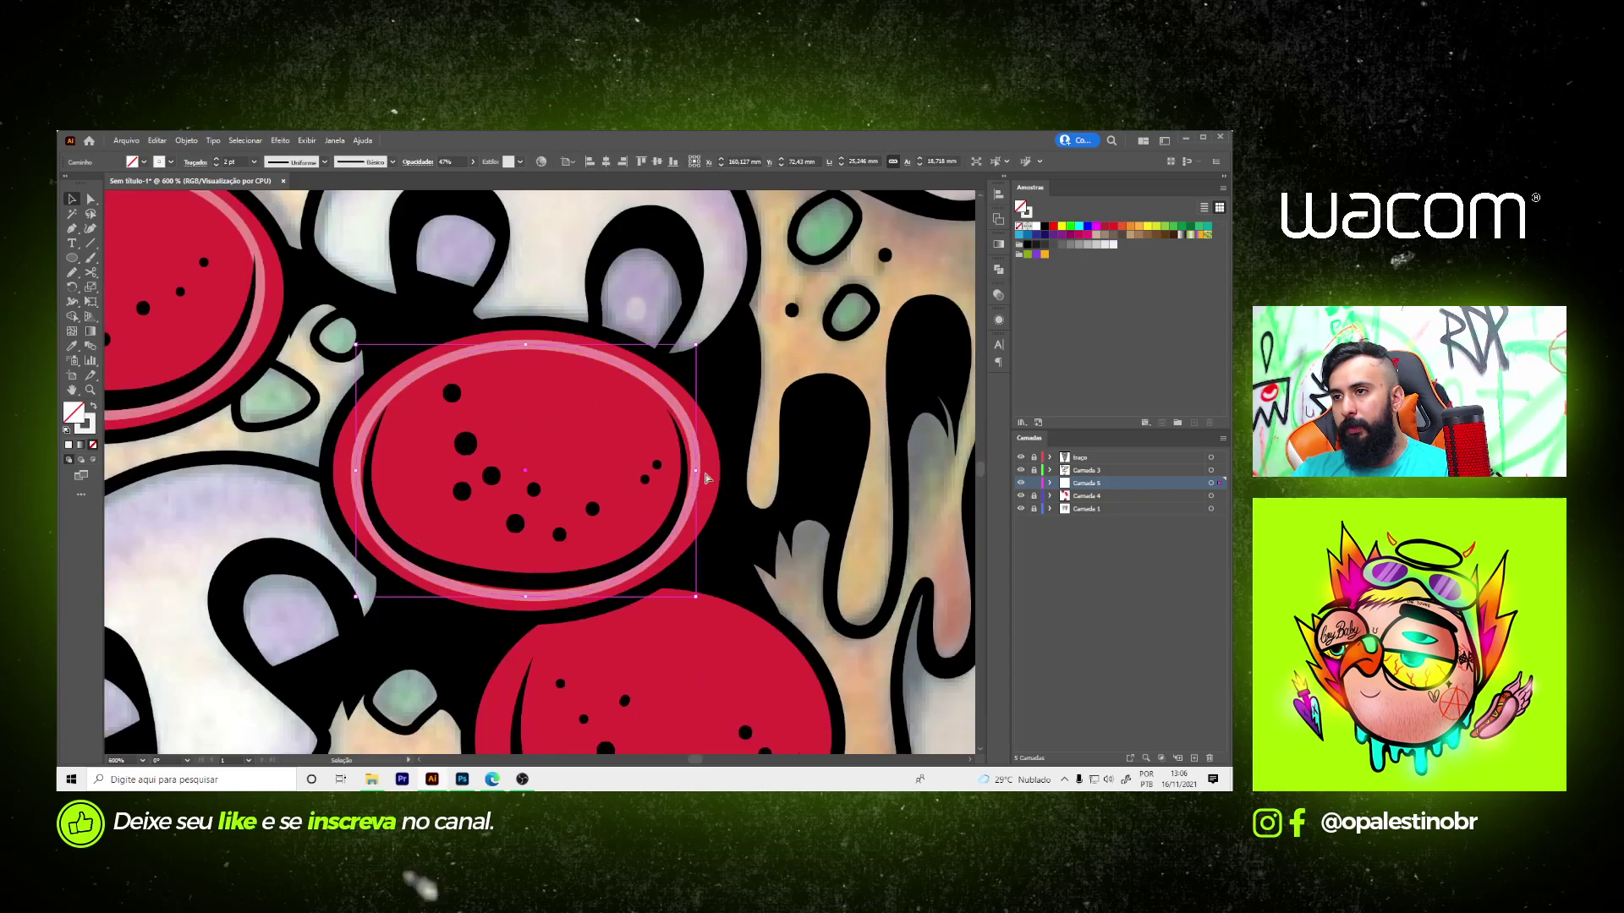
key(a)
click(692, 464)
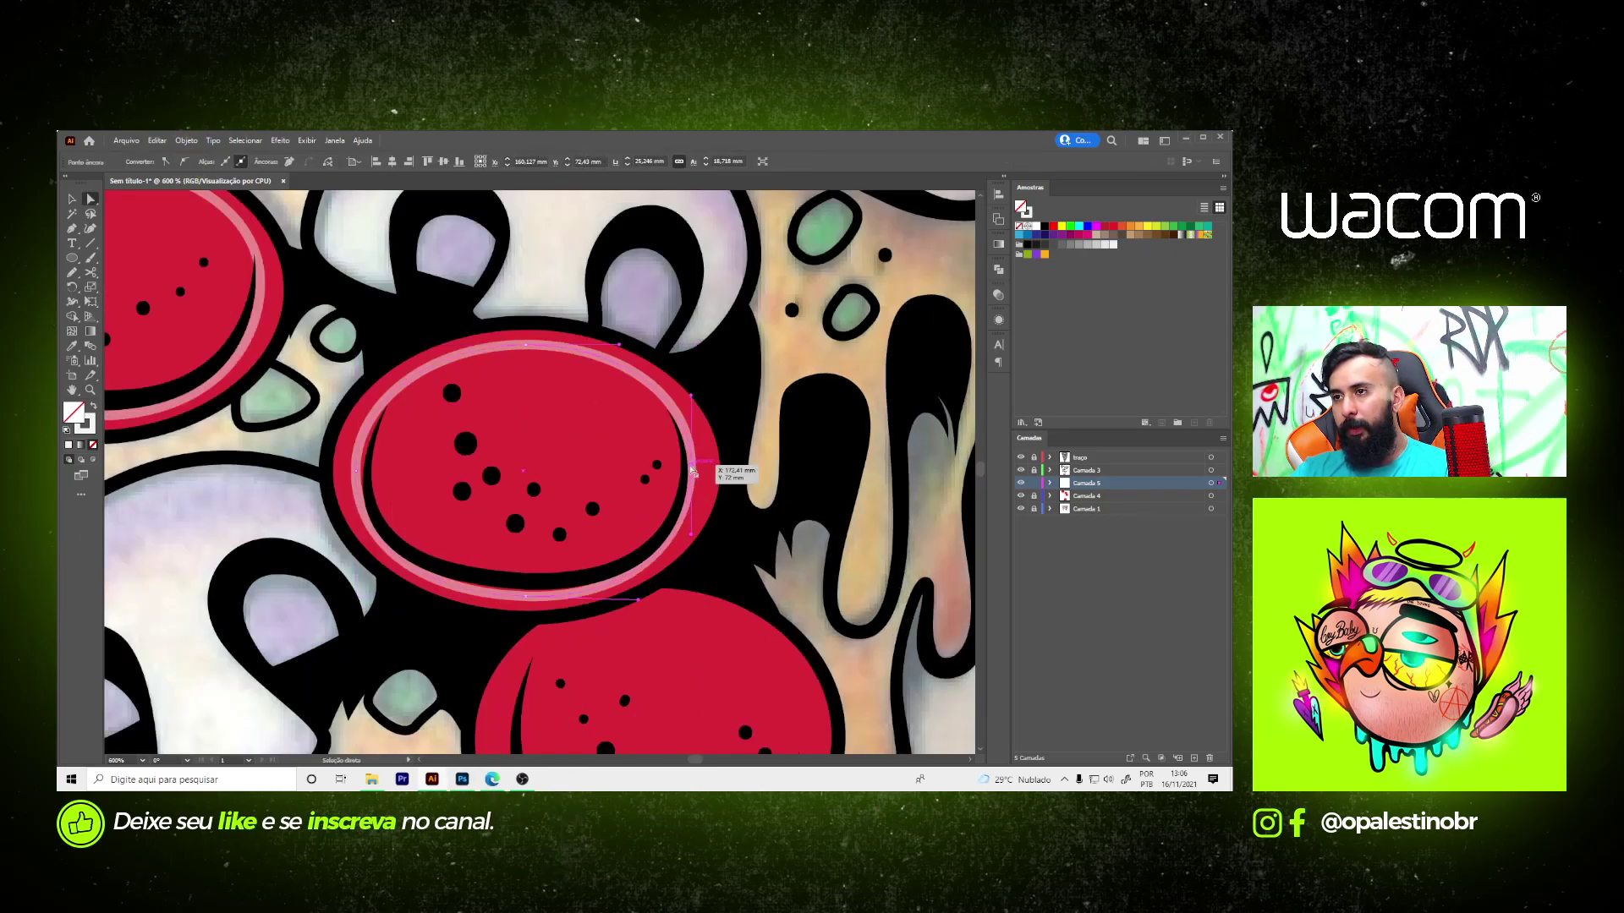
drag(692, 468, 691, 466)
drag(528, 602, 527, 599)
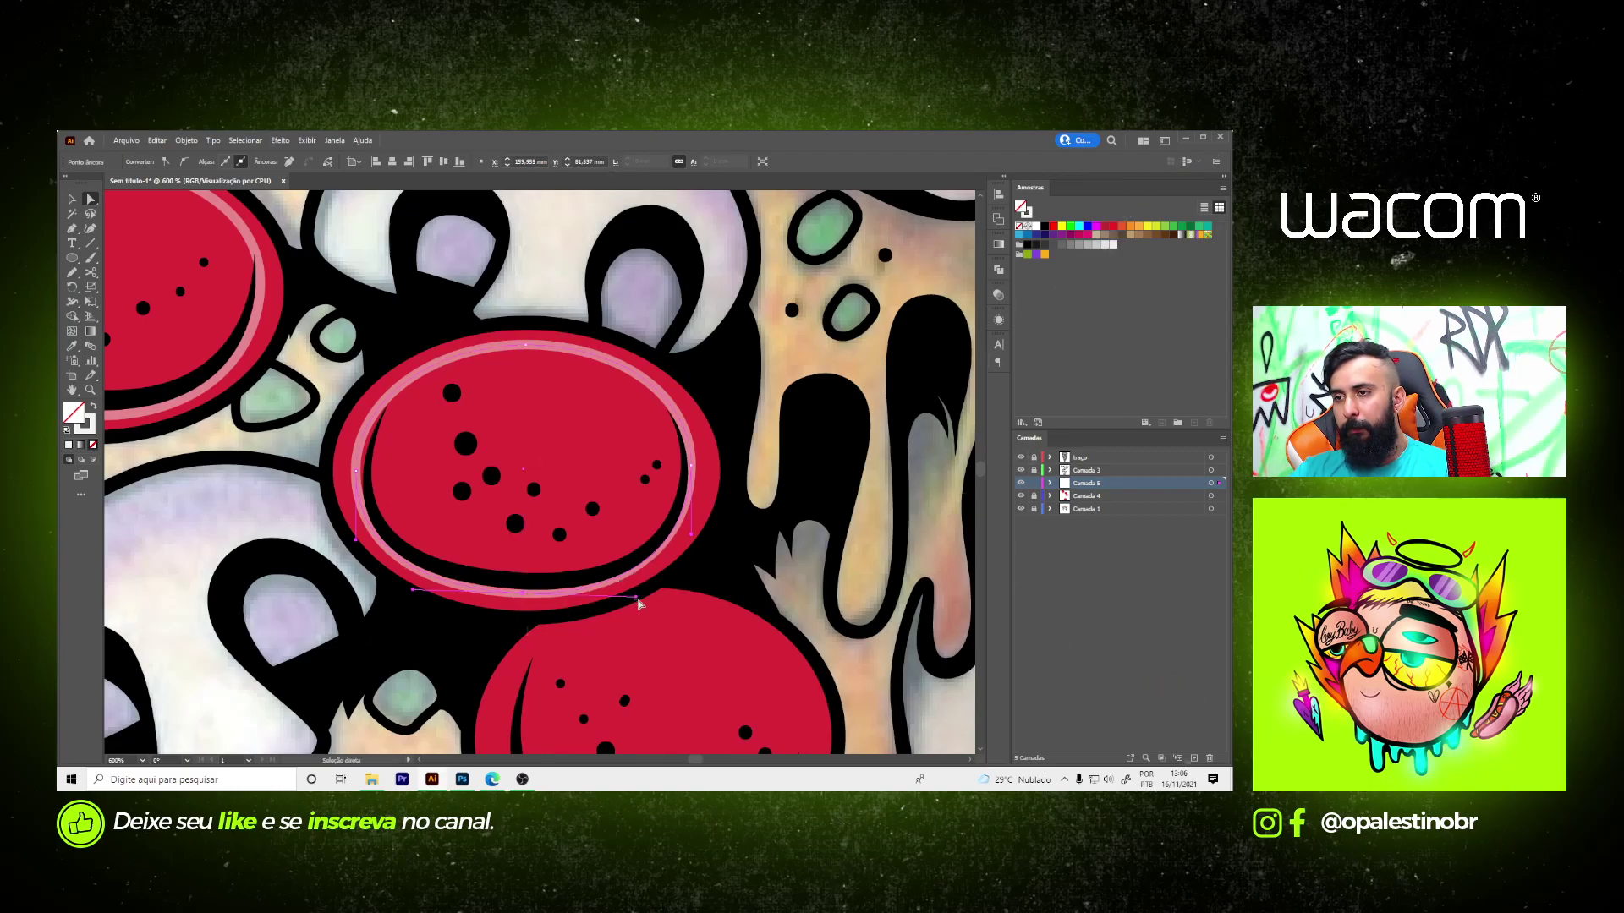
- Refit the ring's bottom and left anchors to the pepperoni's edge, then deselect
click(638, 603)
click(521, 593)
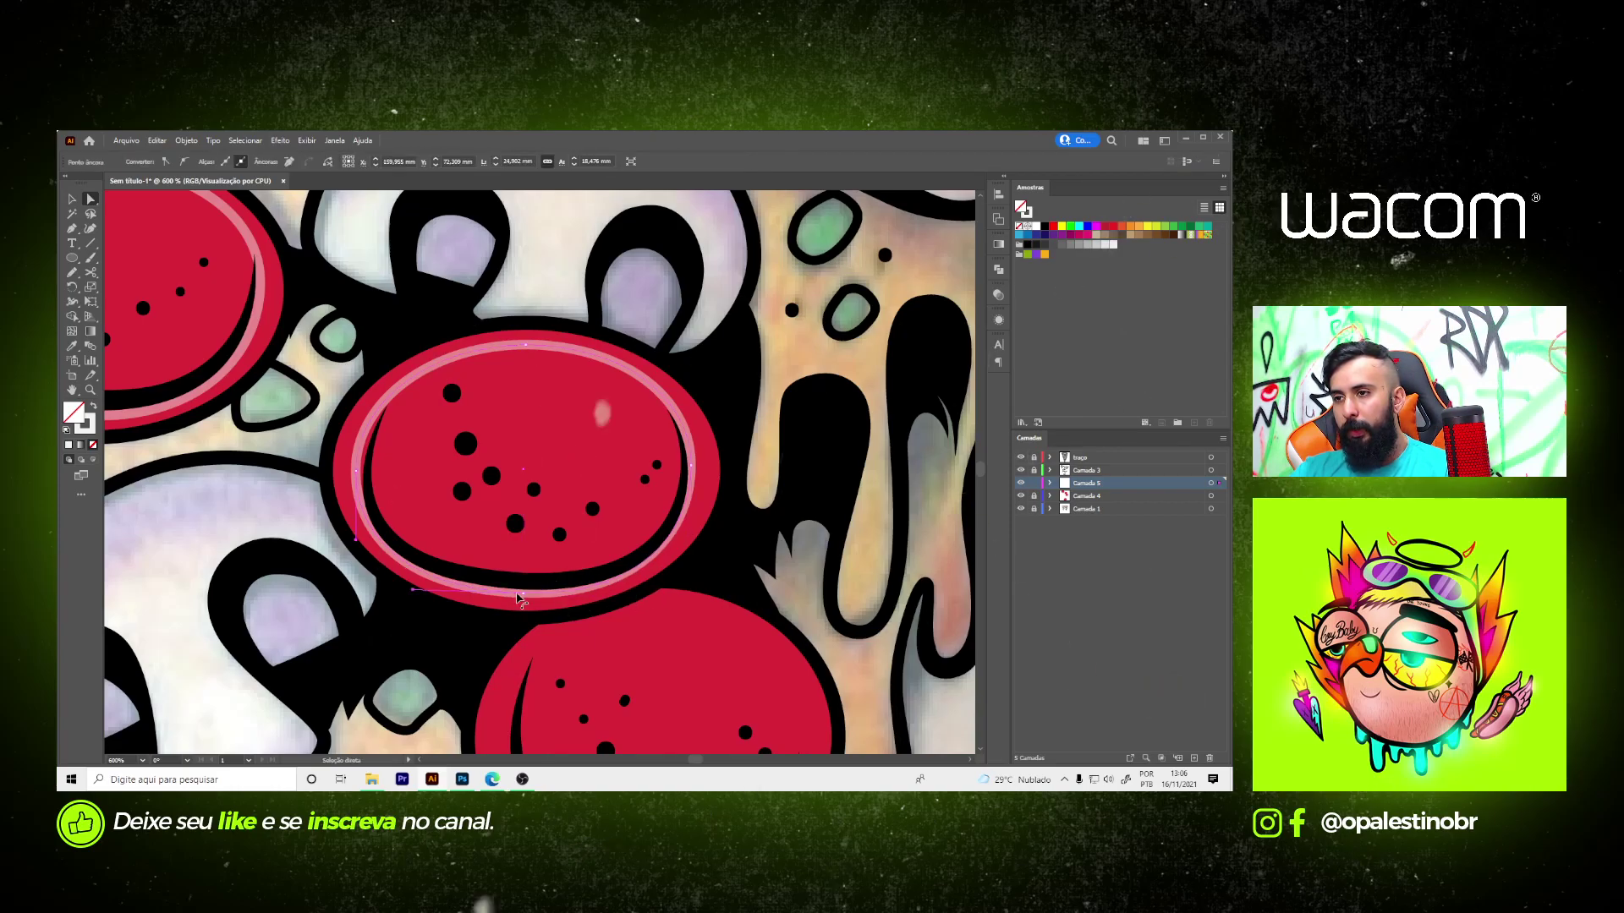
drag(637, 600, 646, 601)
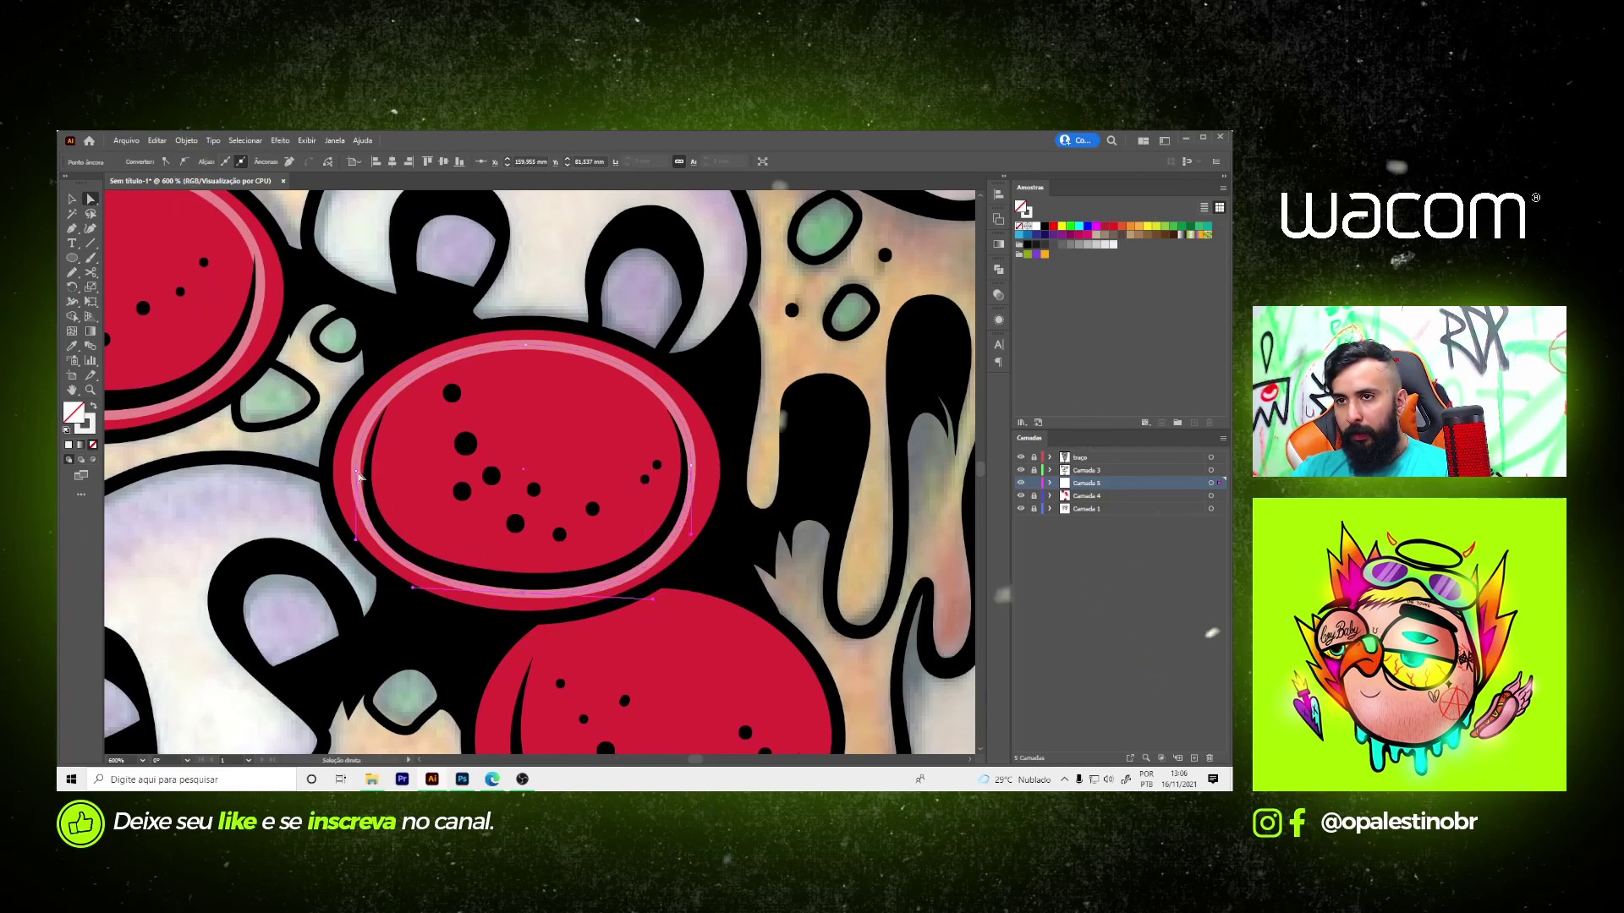
drag(357, 471, 362, 470)
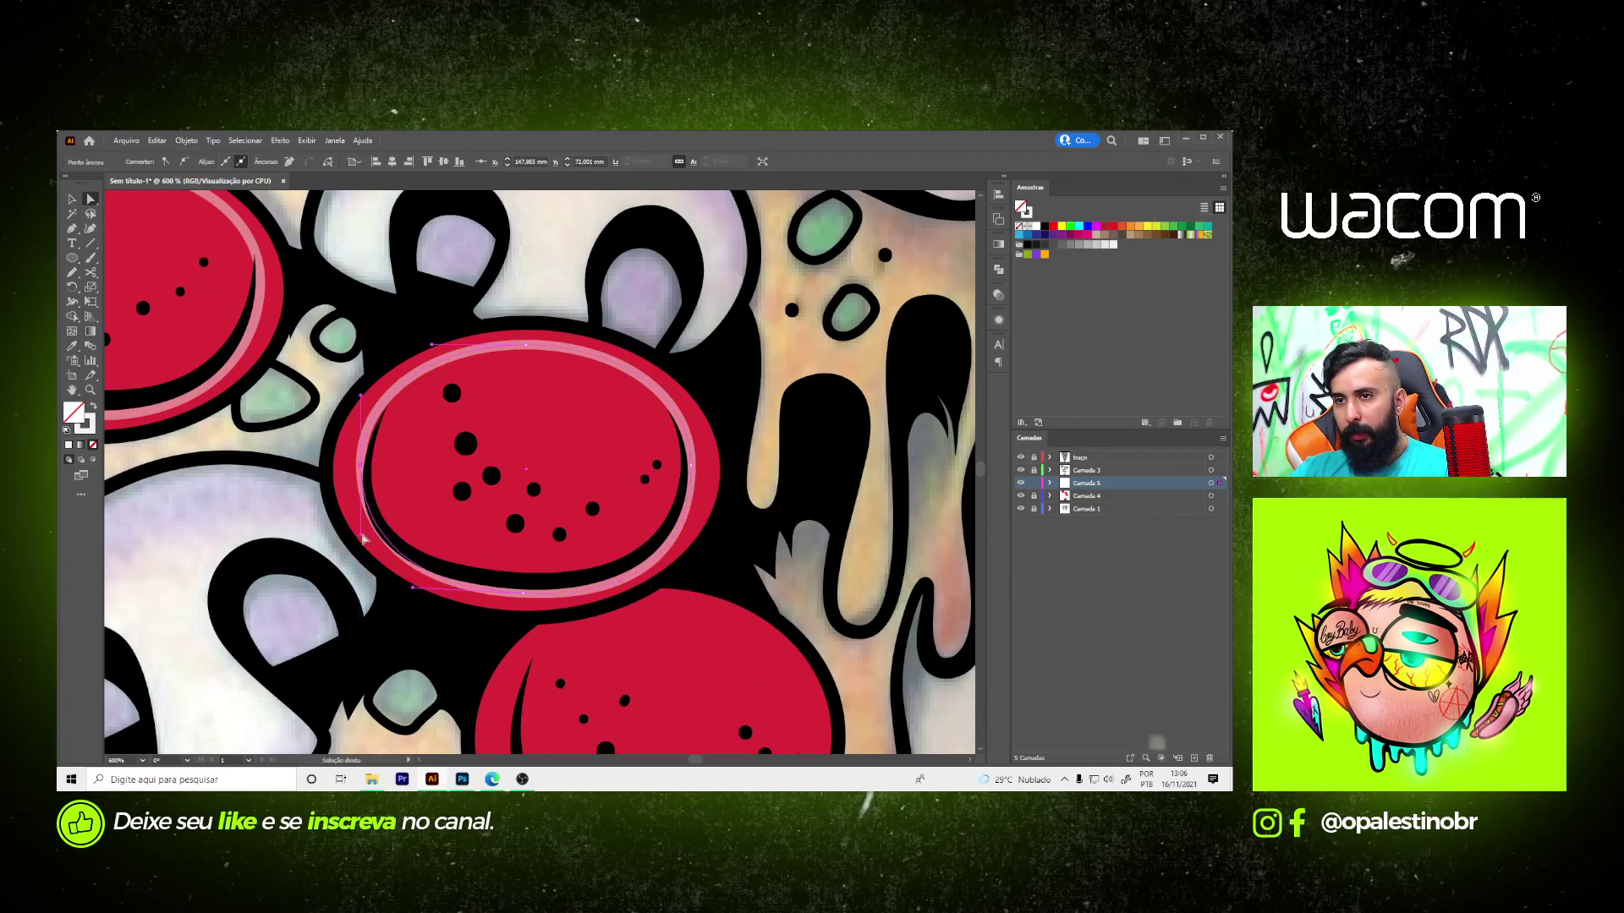
drag(355, 552, 355, 554)
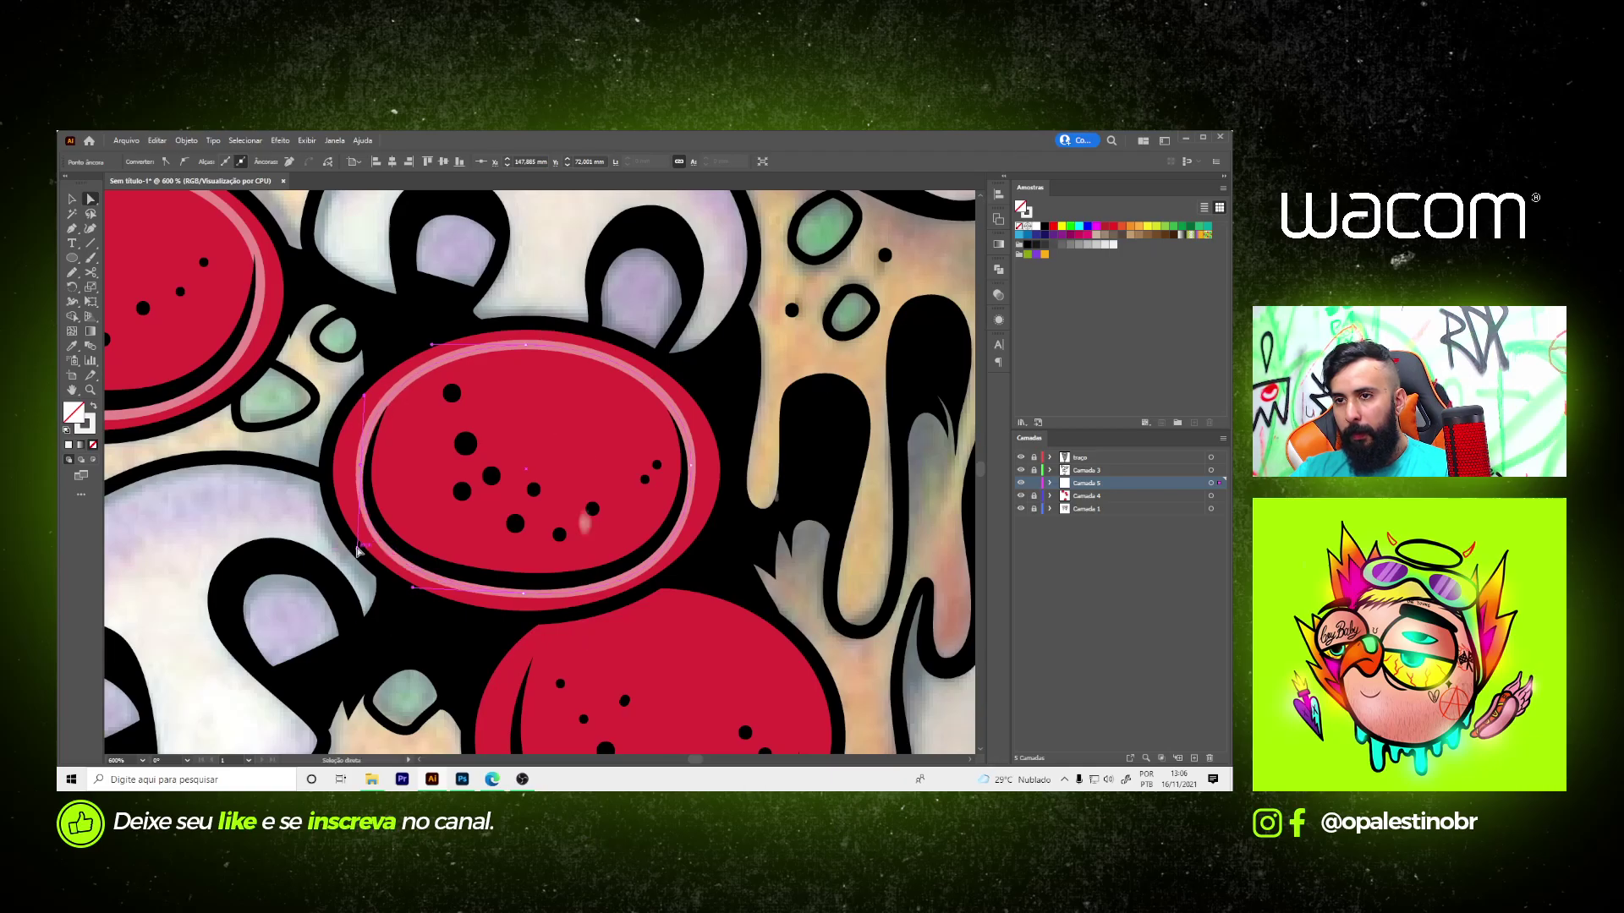
click(233, 347)
- Move the pink ring onto the lower pepperoni and narrow it to about 21.84 mm wide
key(ctrl+1)
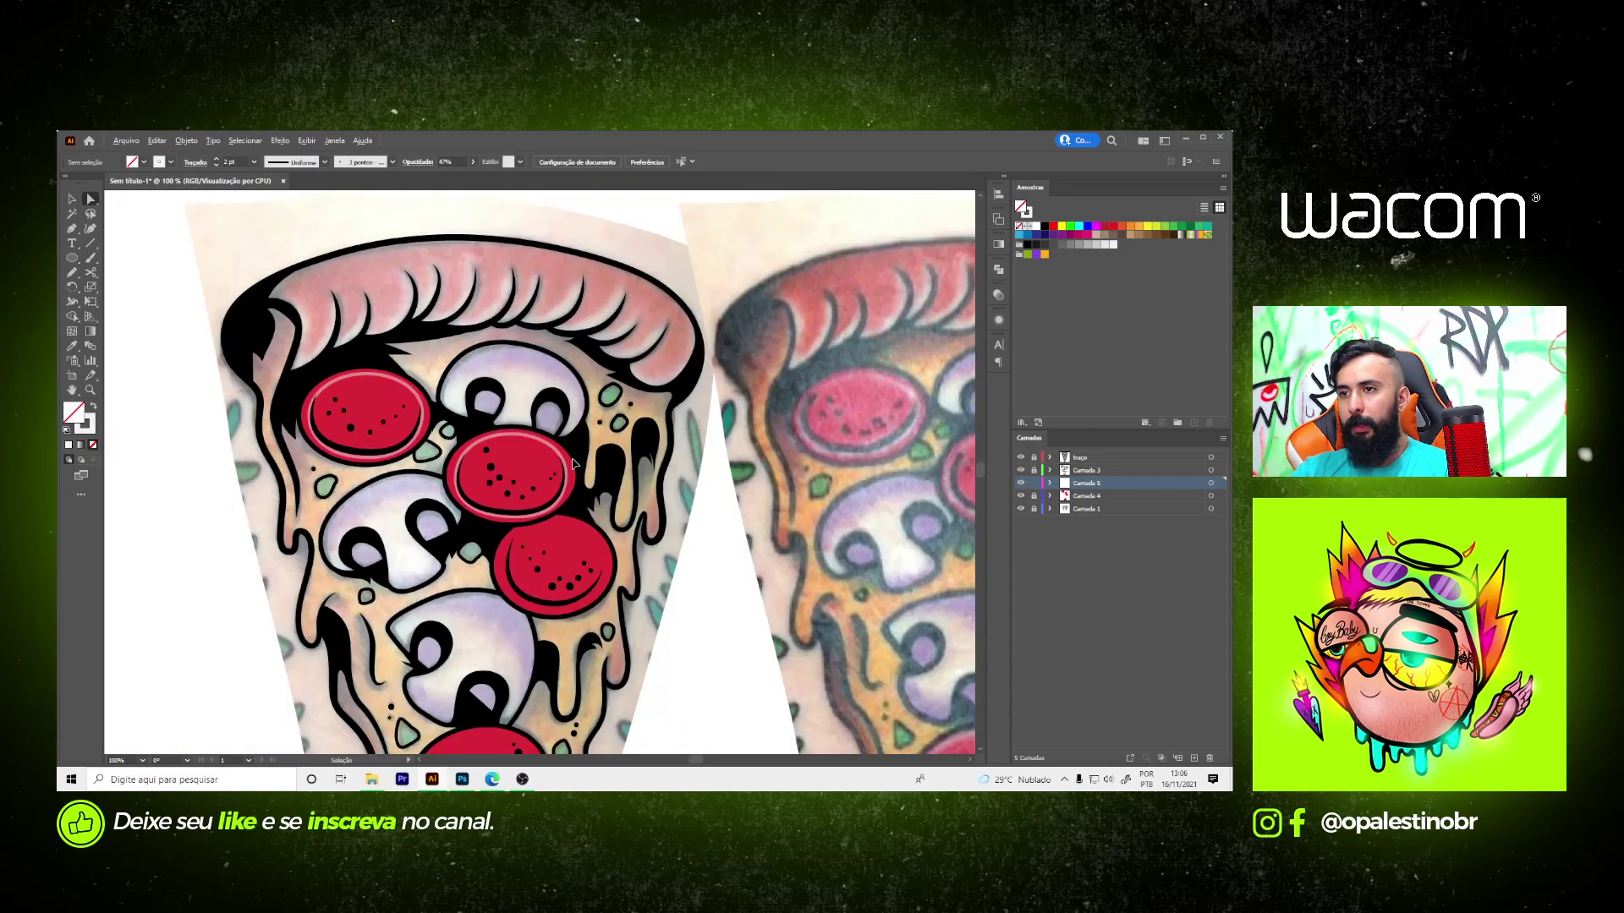
key(ctrl+minus)
key(ctrl+minus)
scroll(574, 482, up, 3)
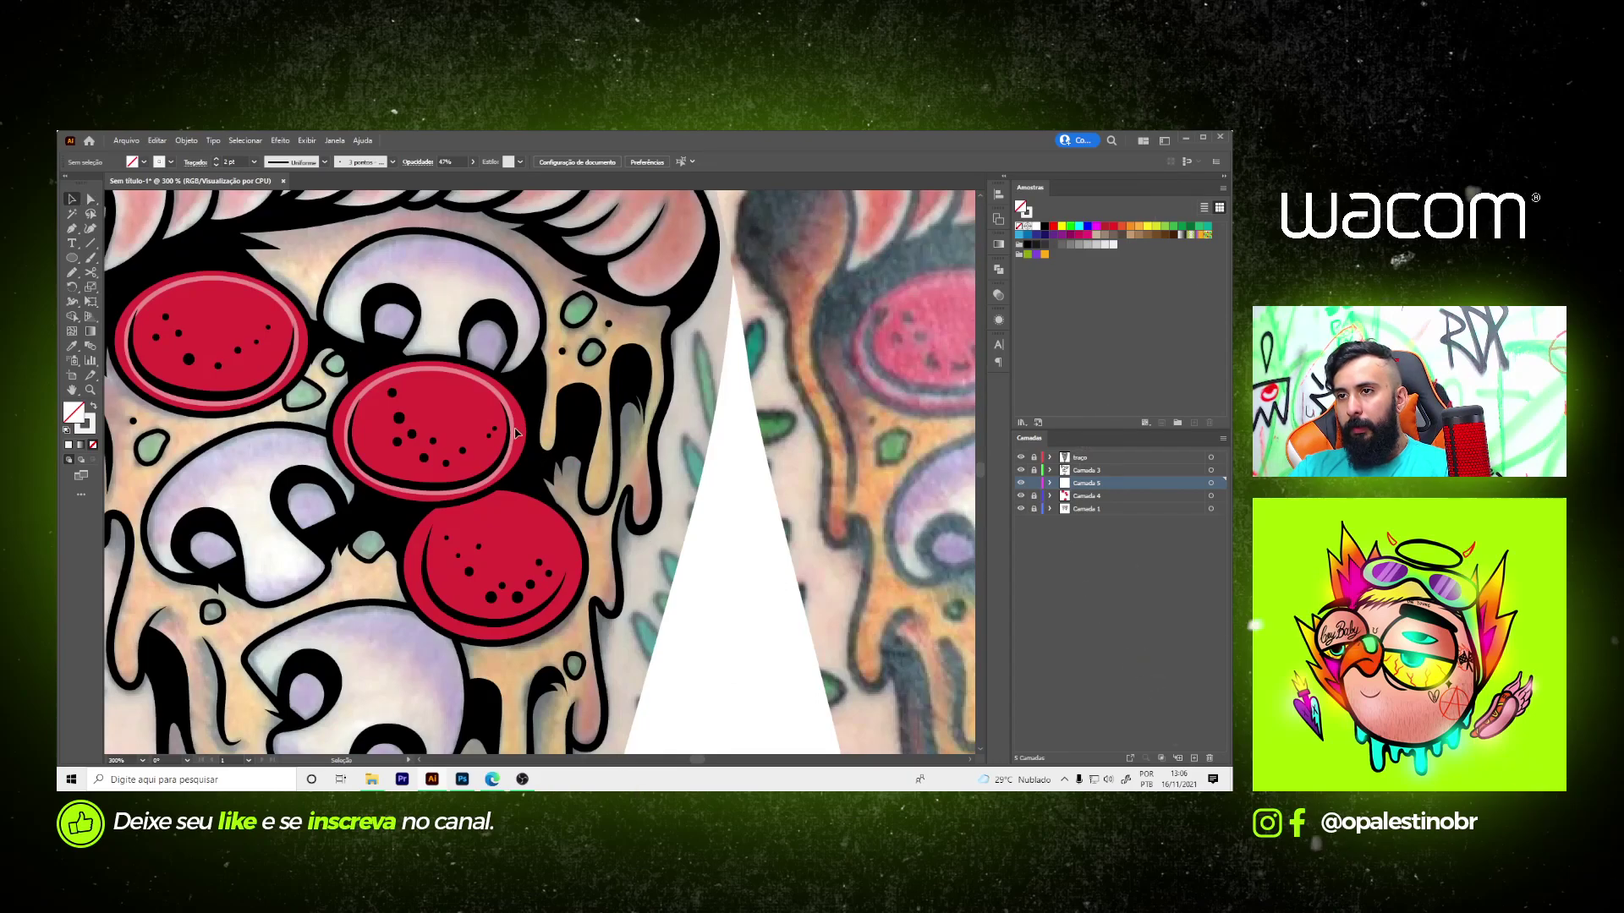
mouse_move(513, 436)
mouse_down()
mouse_move(543, 636)
mouse_move(558, 640)
mouse_up()
scroll(541, 583, up, 2)
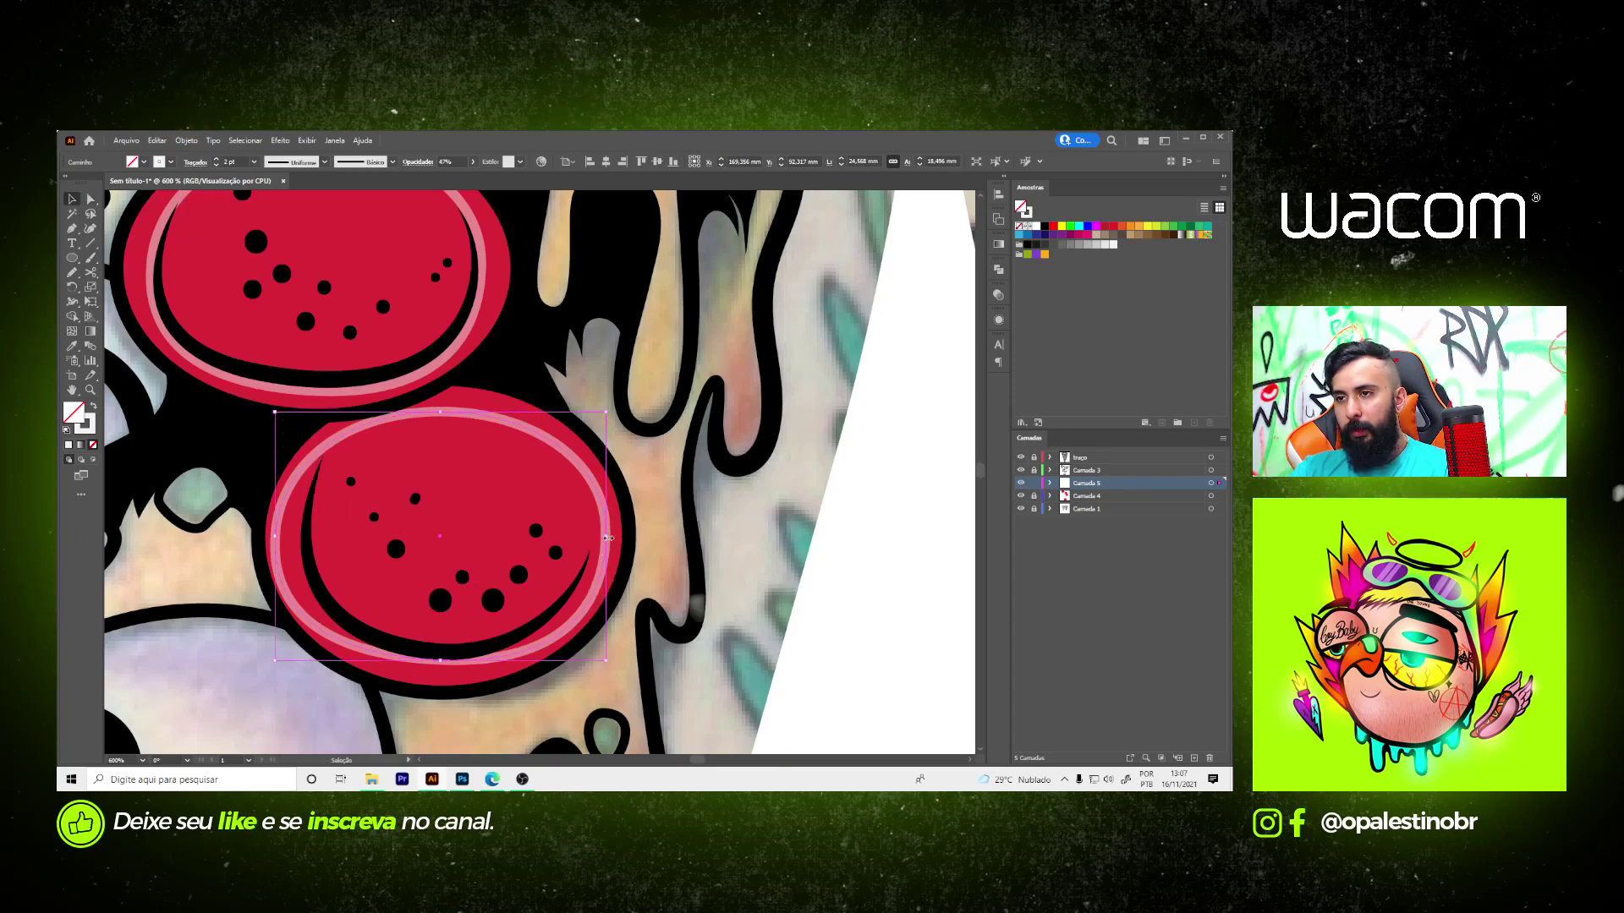
drag(608, 538, 294, 536)
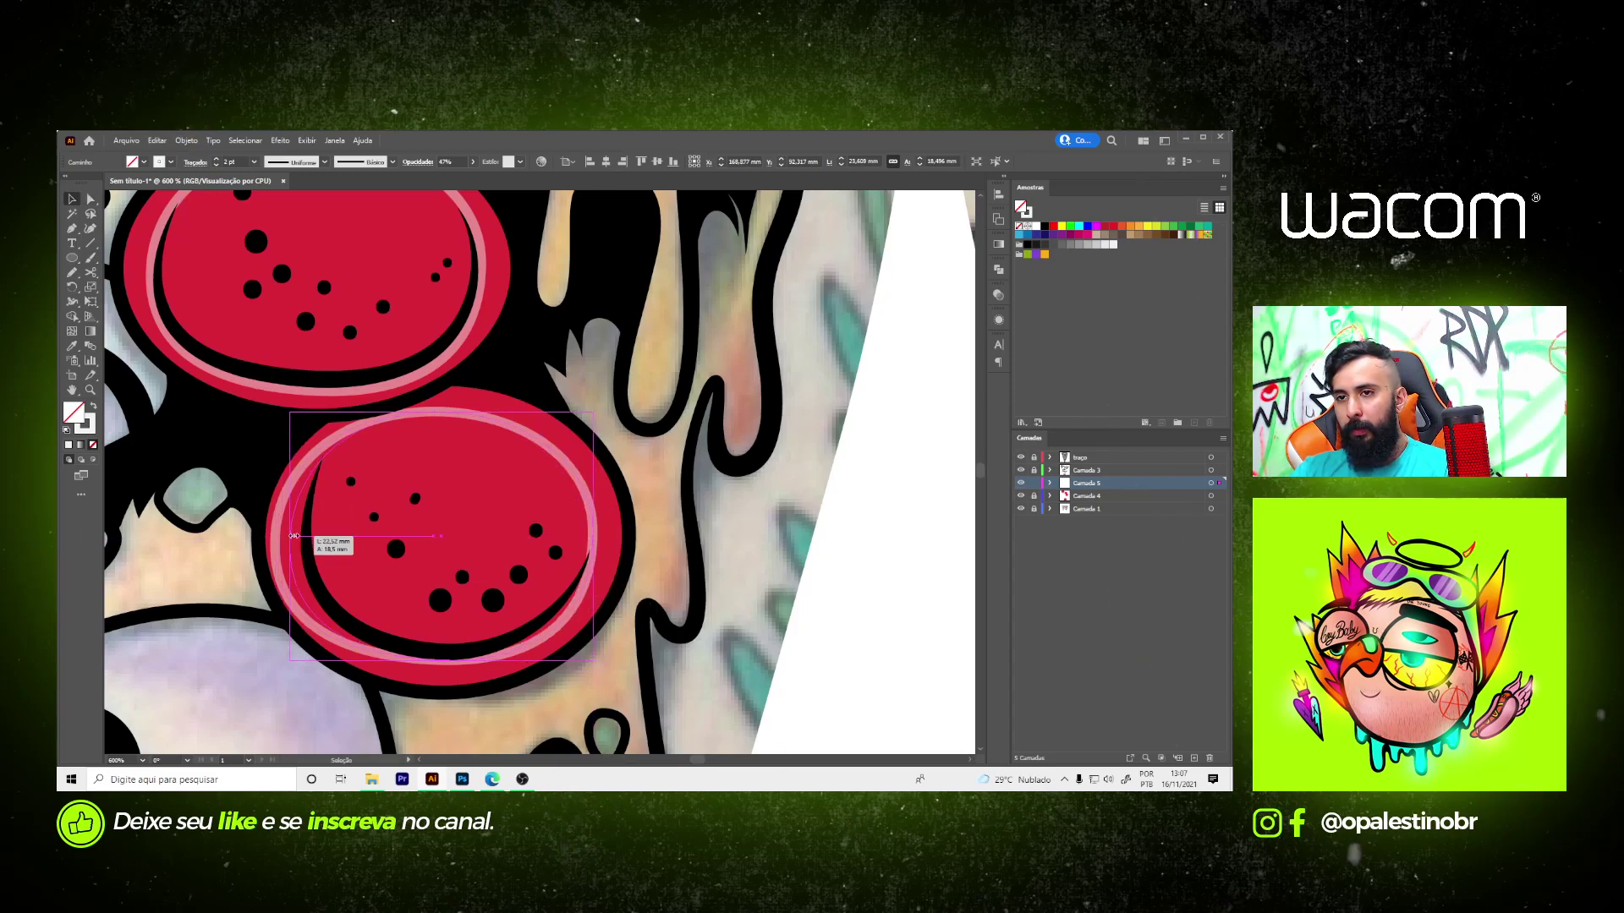
drag(293, 536, 300, 535)
- Reshape the ring's left side and bottom curve handles to fit the lower pepperoni
key(a)
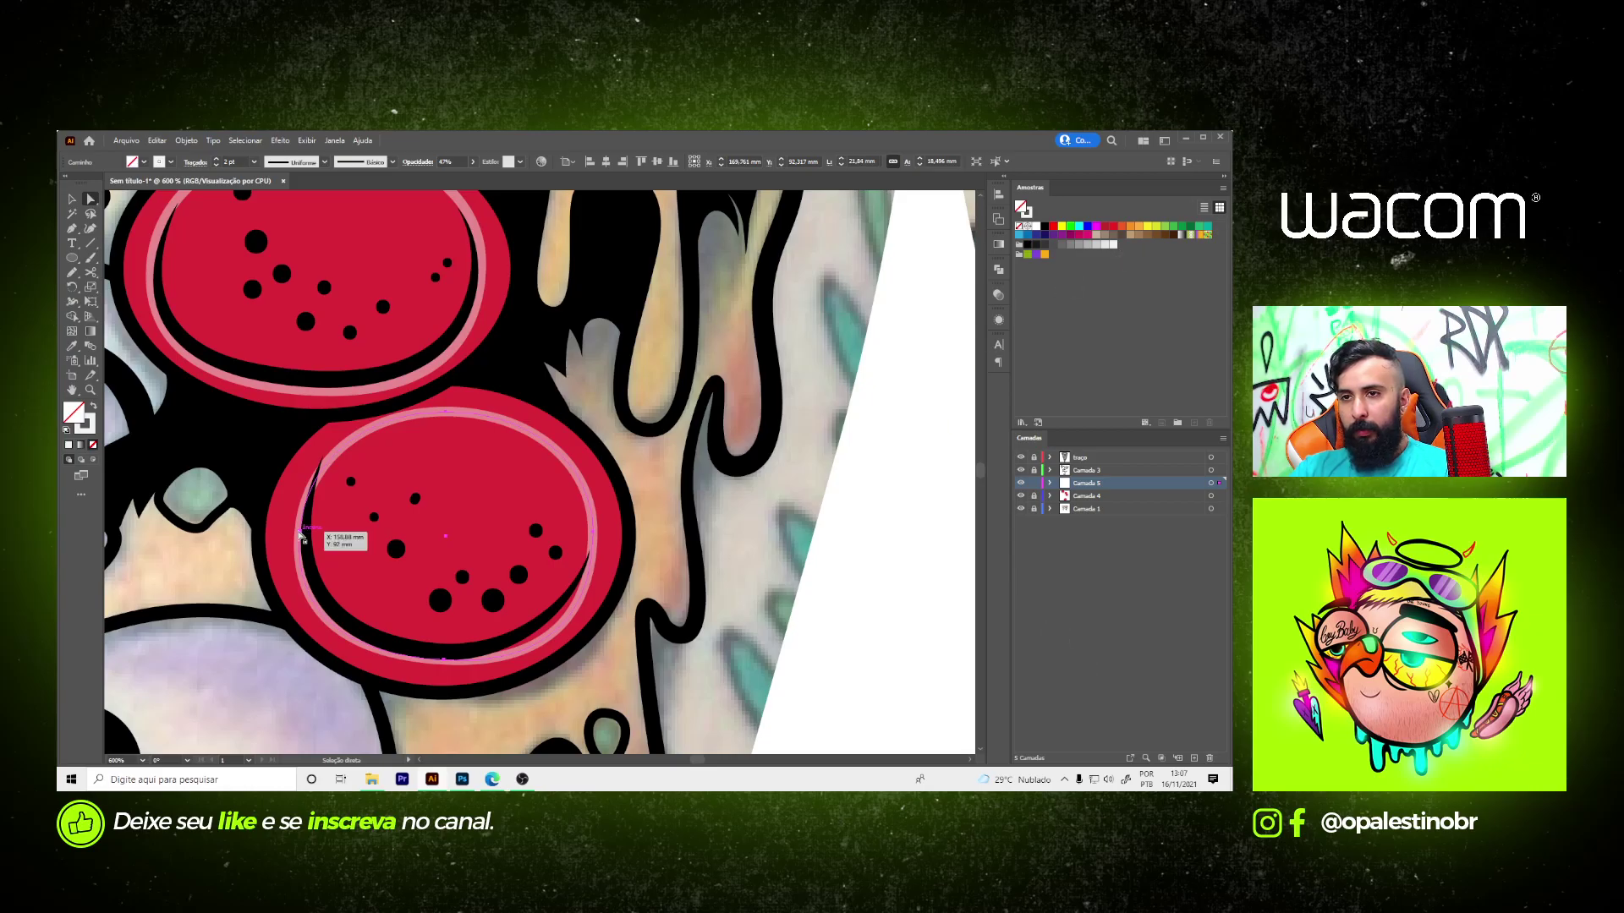
click(298, 535)
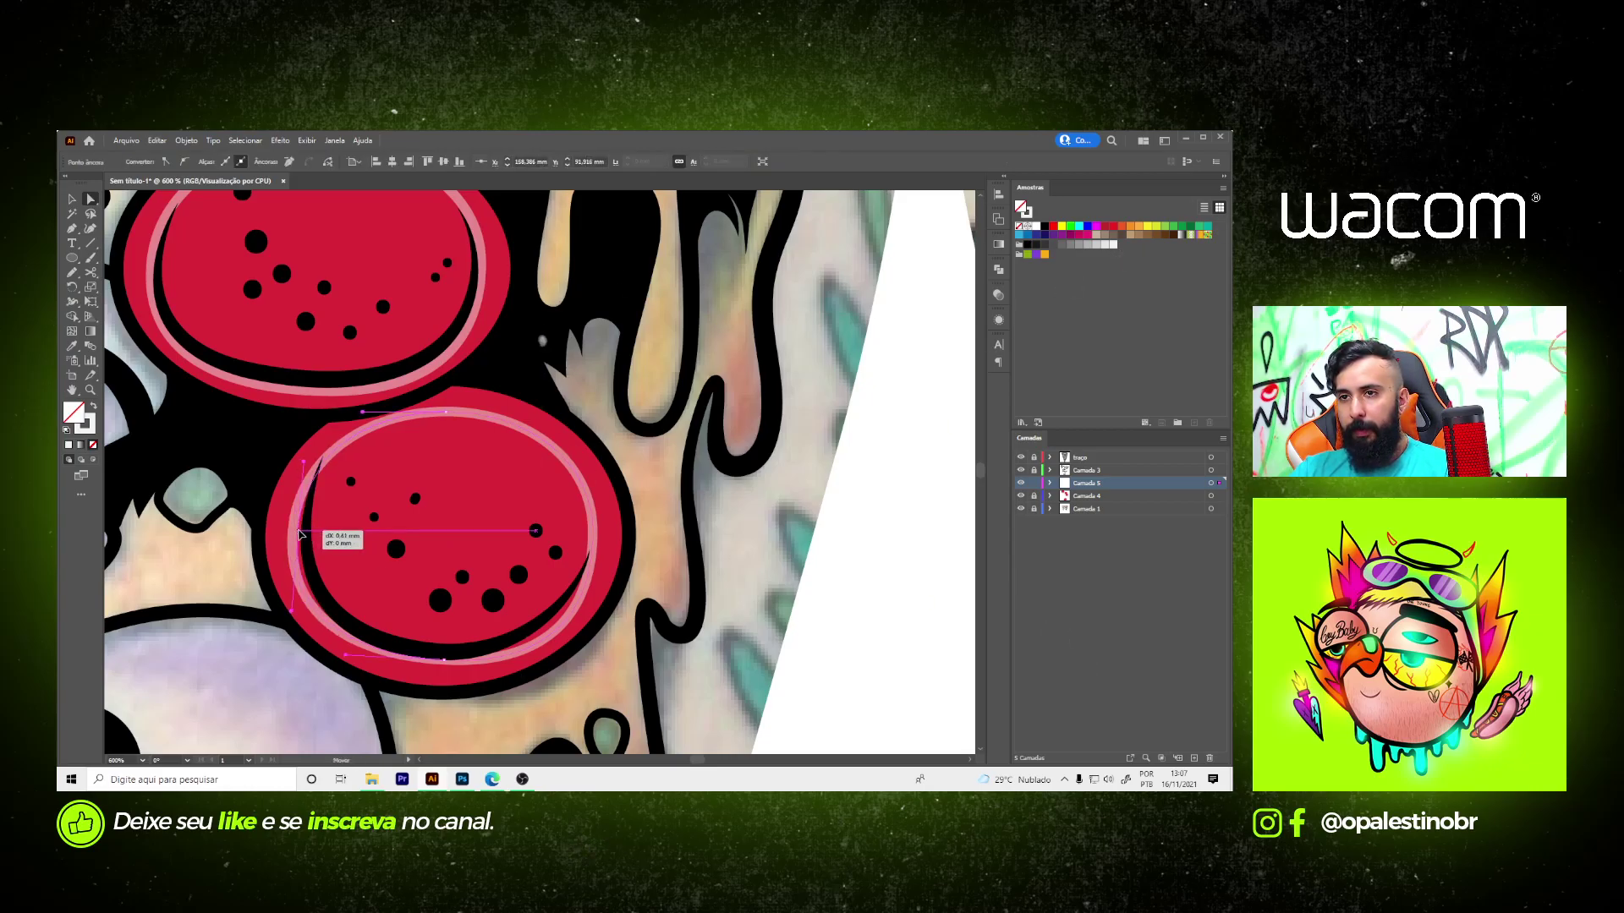
drag(298, 535, 299, 535)
drag(303, 463, 304, 438)
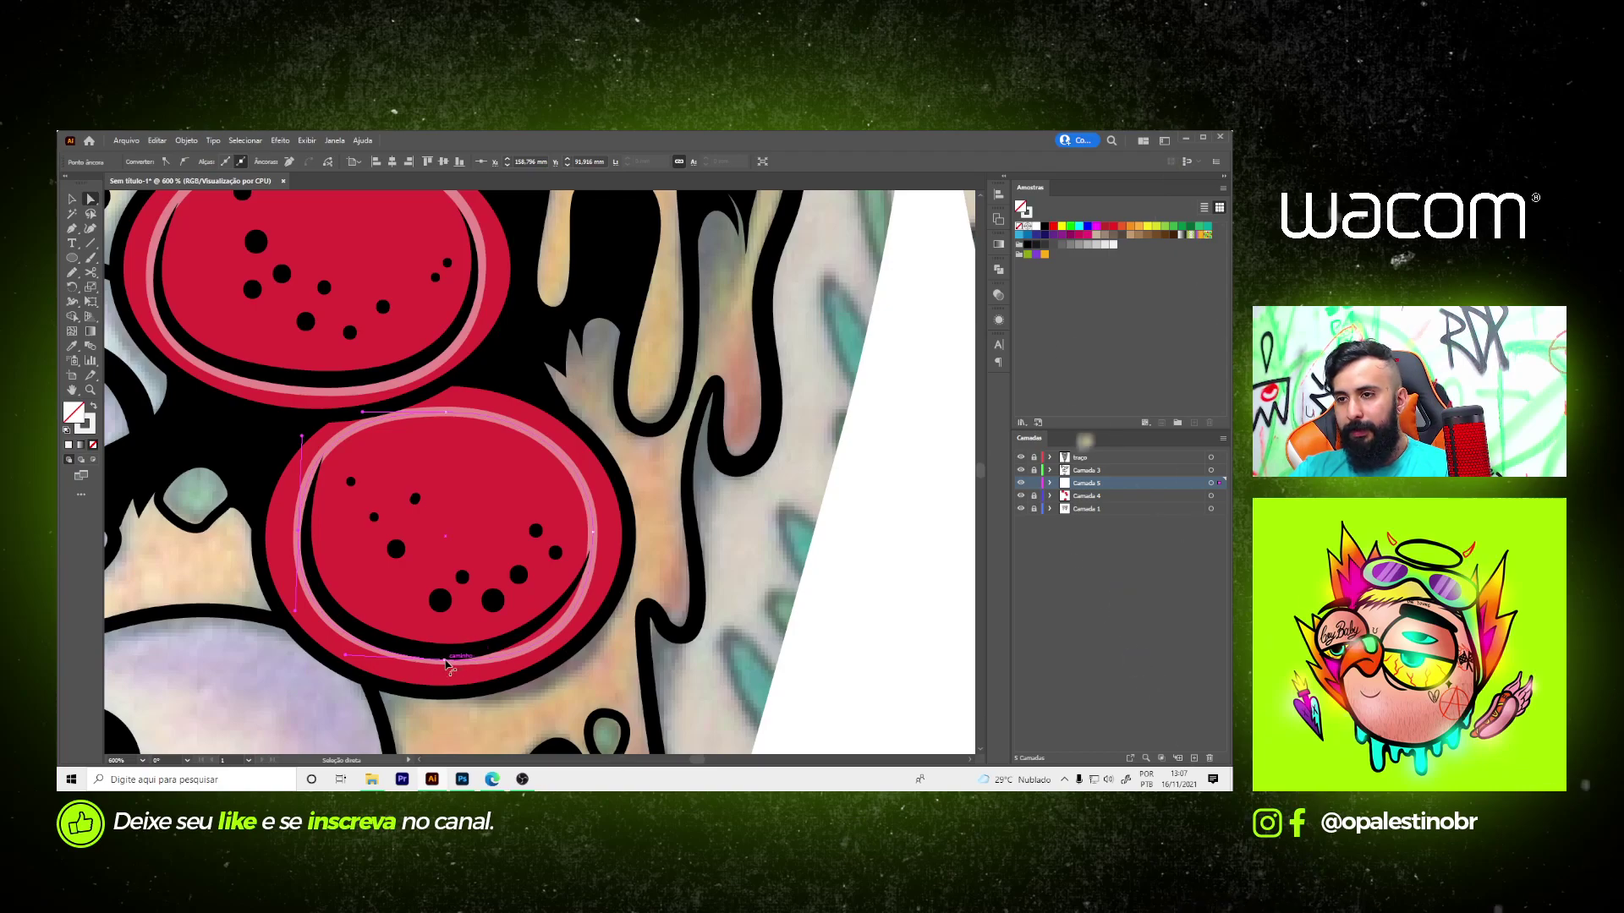
mouse_move(463, 655)
mouse_down()
mouse_move(553, 676)
mouse_move(554, 656)
mouse_up()
alt+scroll(389, 664, up, 1)
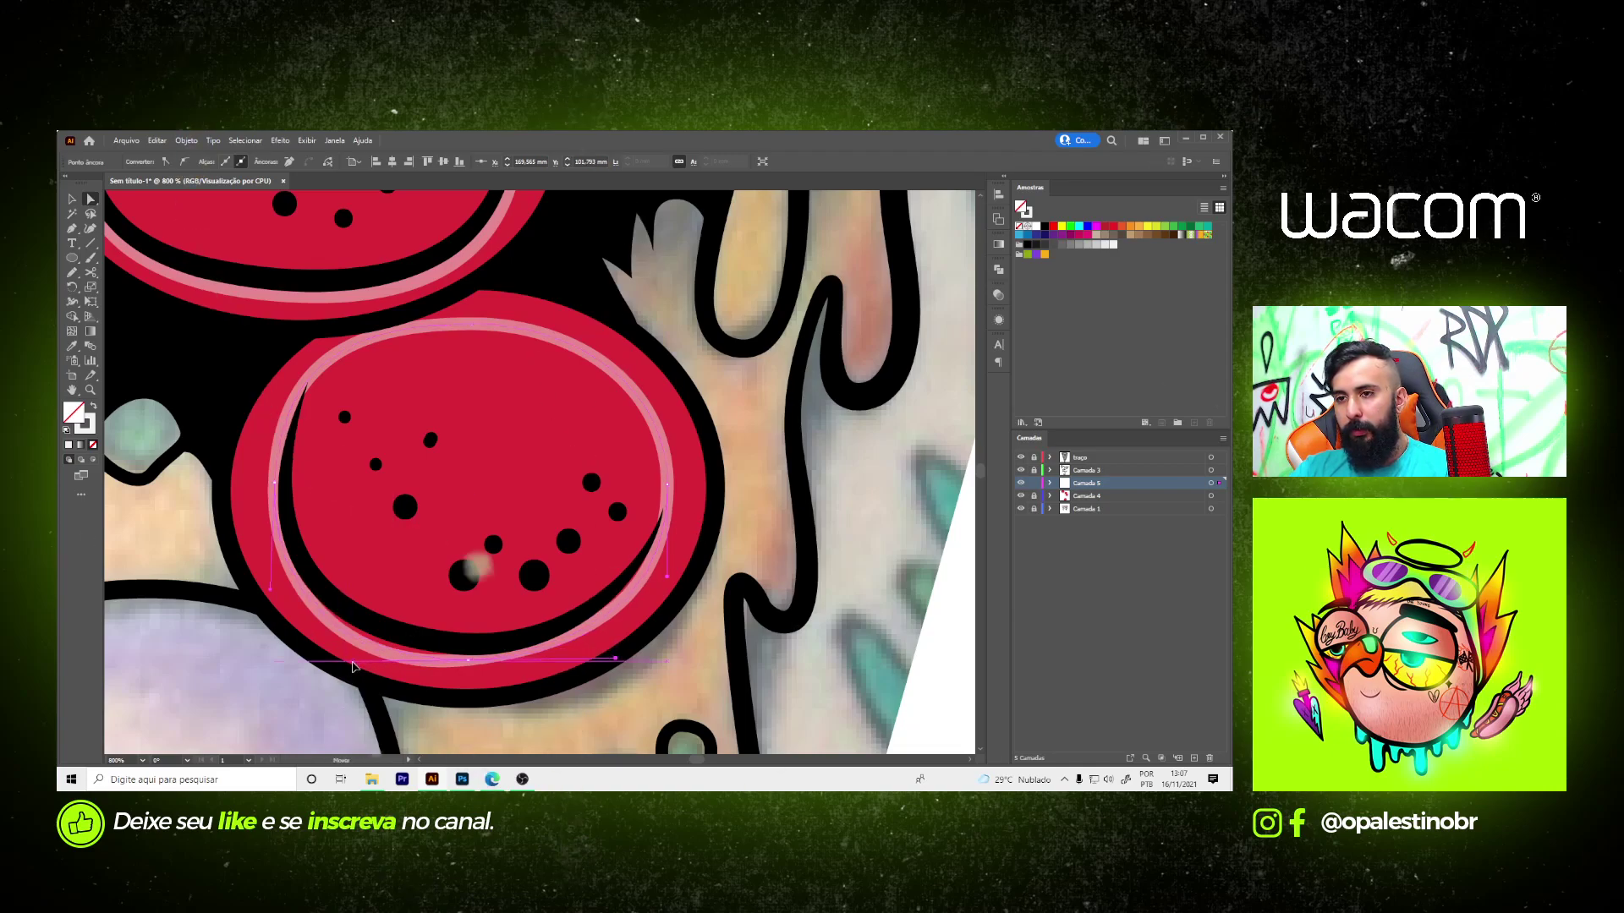
drag(348, 672, 339, 664)
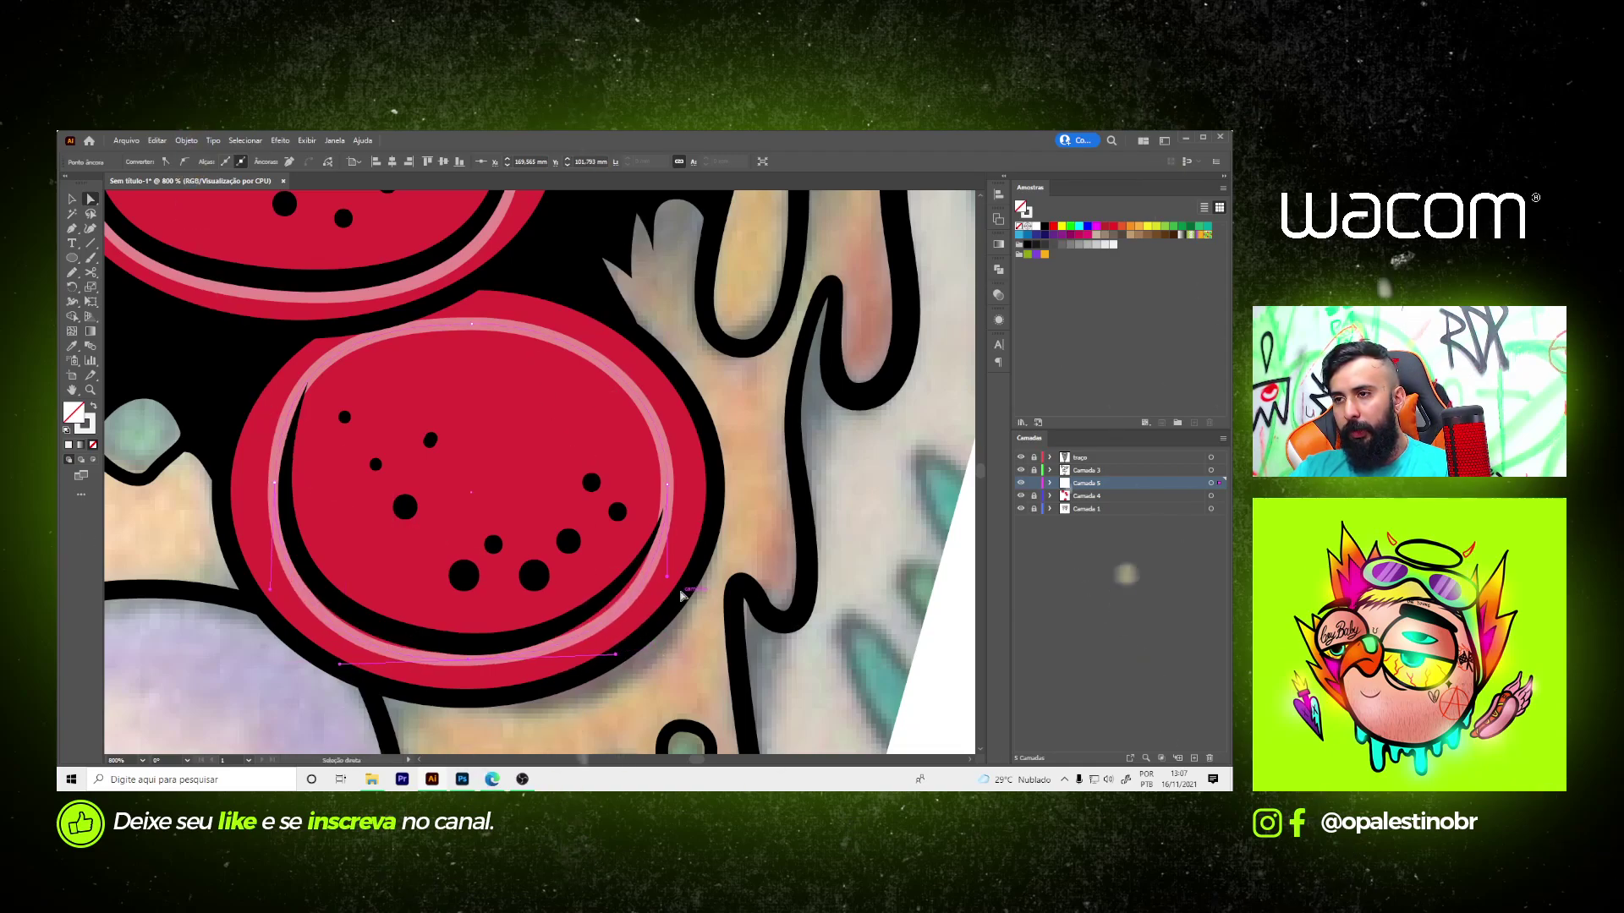
drag(617, 658, 599, 660)
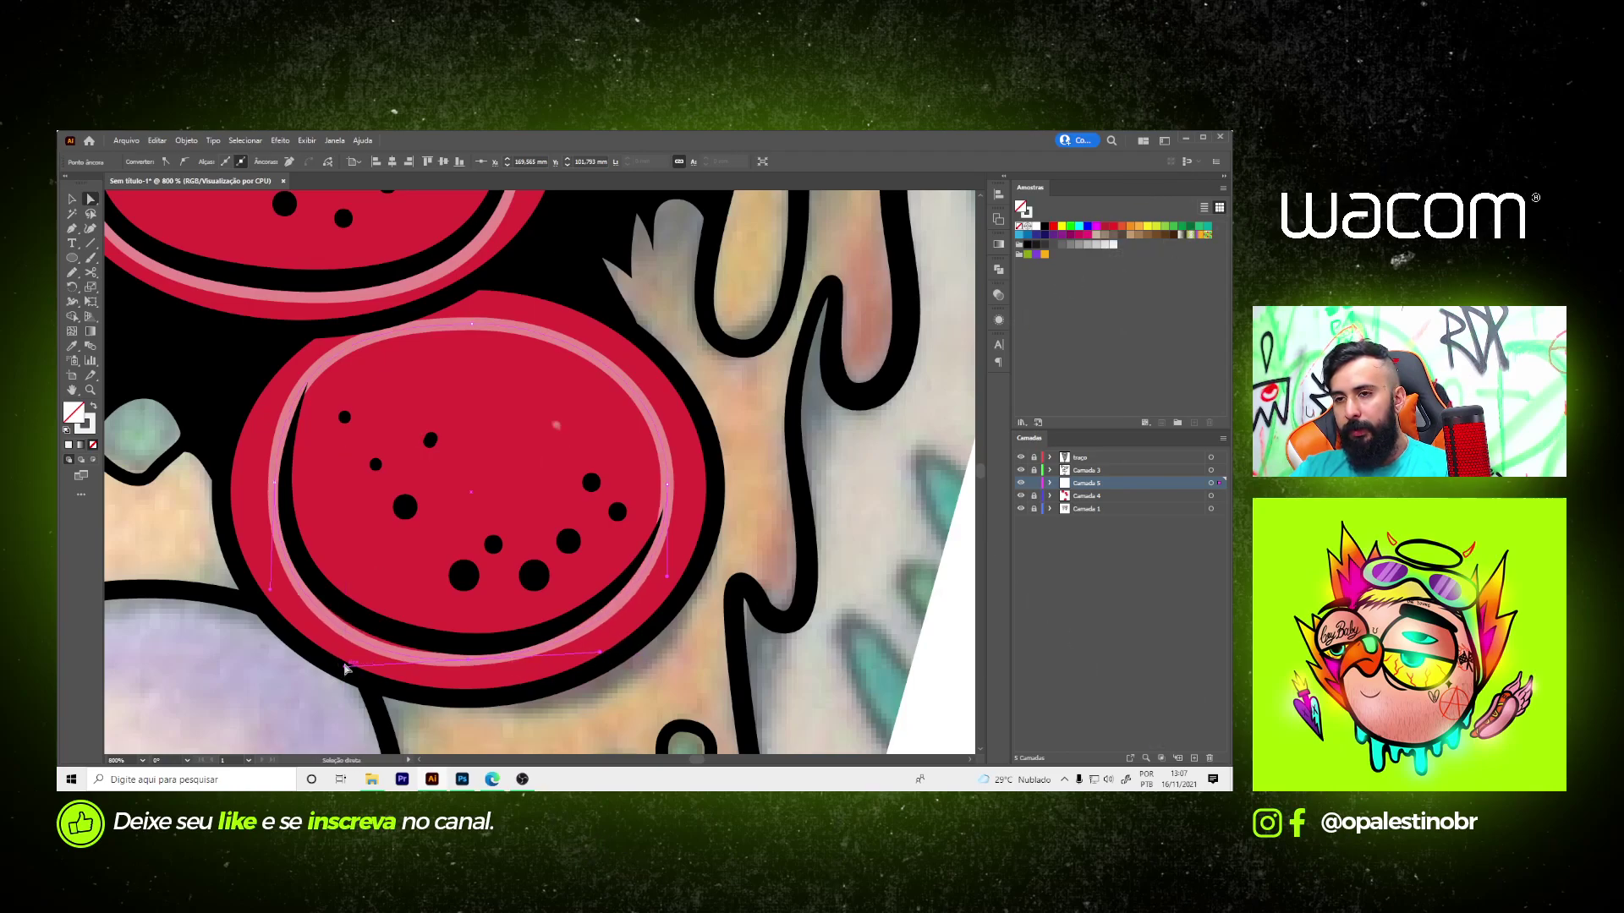
- Duplicate the pink ring onto the bottom pepperoni and reshape its left side
key(ctrl+1)
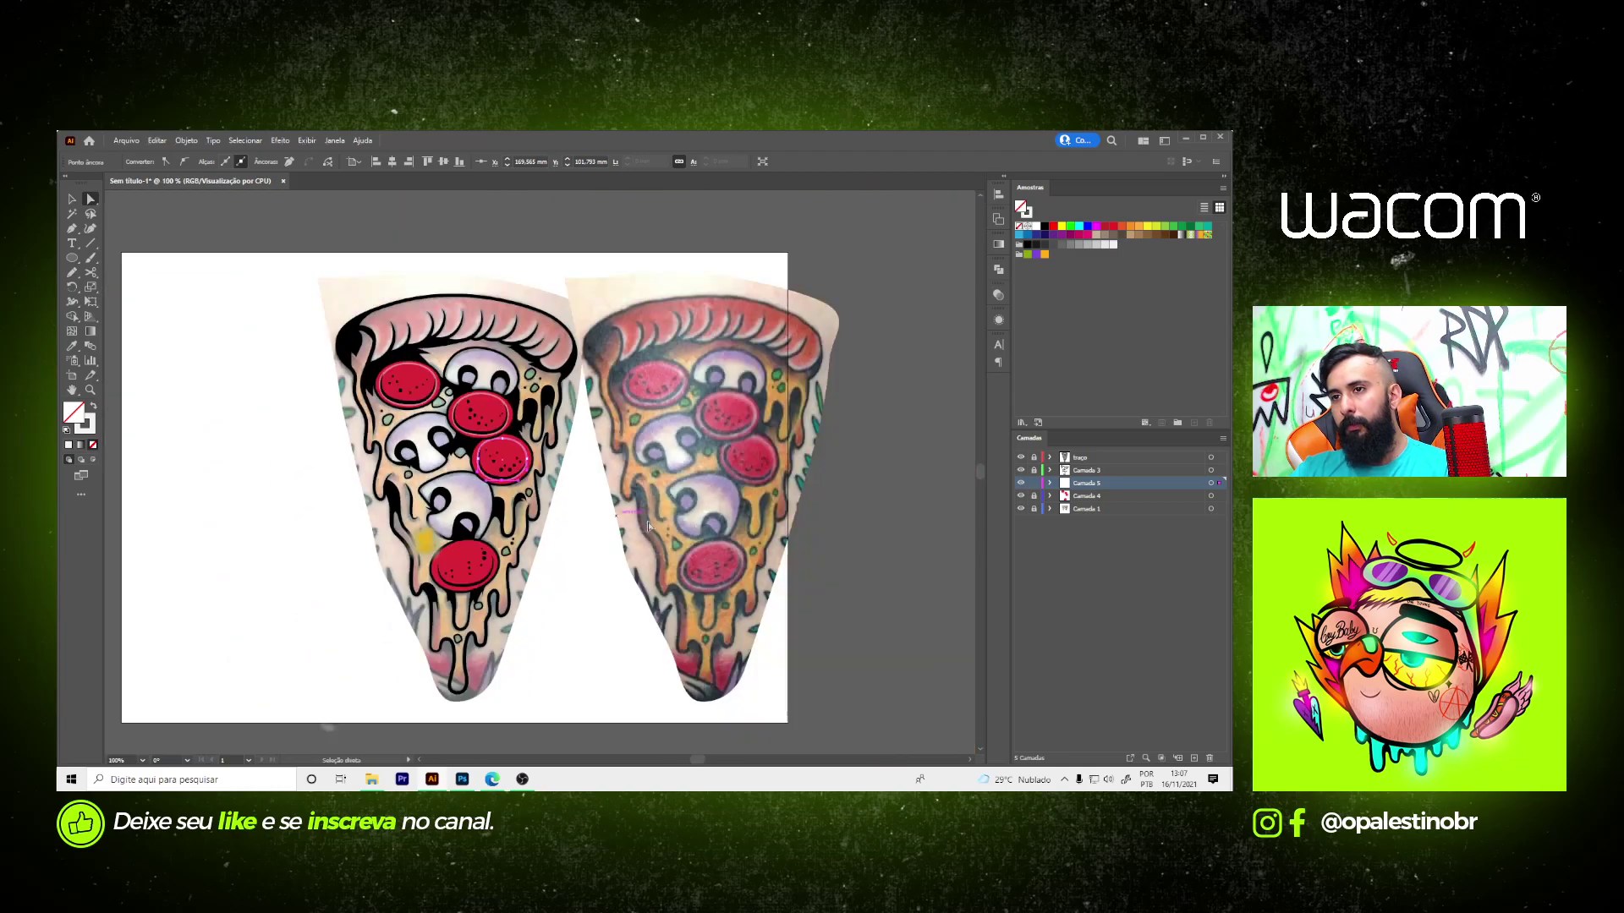
key(v)
key(ctrl+shift+a)
key(ctrl+plus)
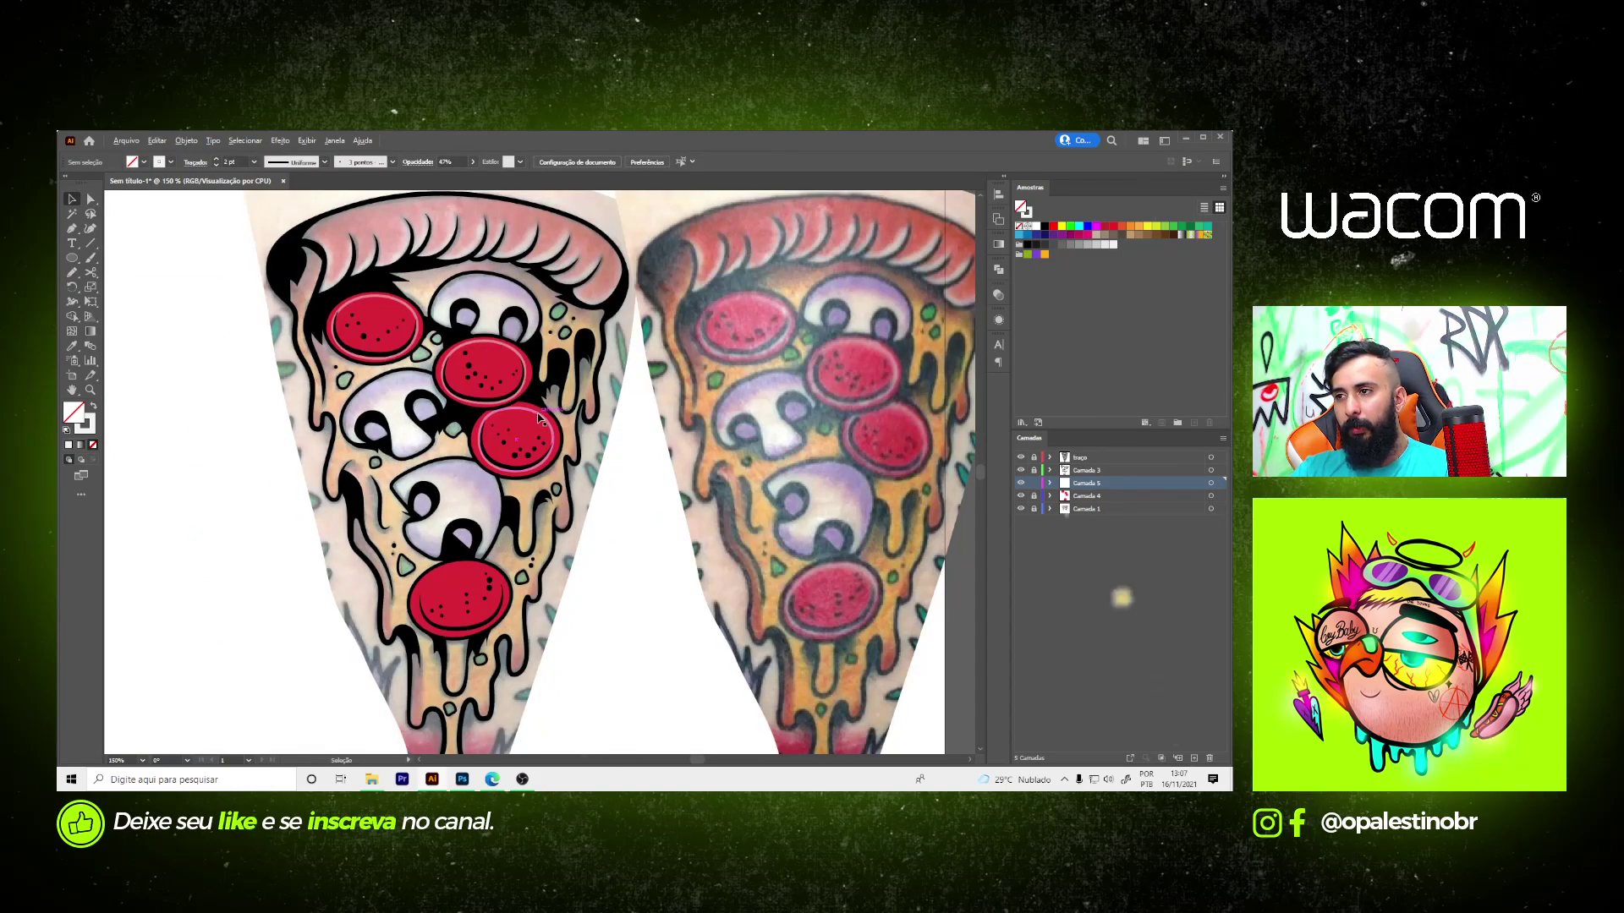
mouse_move(540, 418)
mouse_down()
mouse_move(495, 559)
mouse_move(505, 578)
mouse_up()
key(ctrl+plus)
key(ctrl+plus)
key(ctrl+plus)
key(a)
drag(227, 385, 226, 385)
- Clear the selection and zoom back to 150% on both pizza slices
key(ctrl+minus)
key(ctrl+minus)
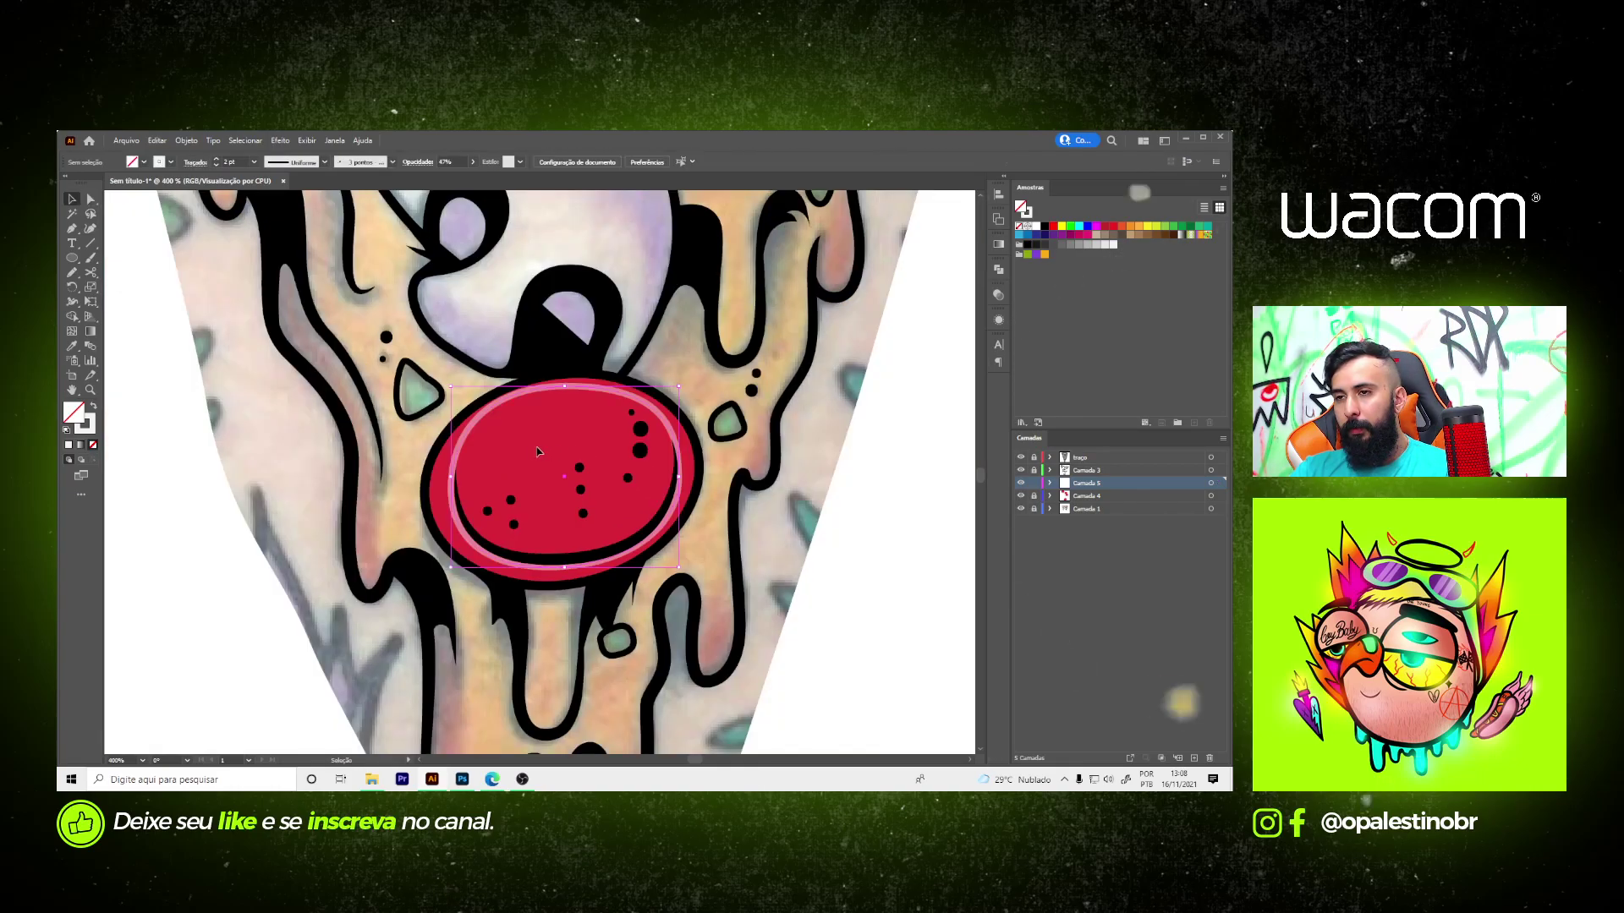
key(ctrl+minus)
key(ctrl+minus)
key(ctrl+minus)
key(ctrl+minus)
key(ctrl+minus)
key(ctrl+plus)
key(v)
key(ctrl+shift+a)
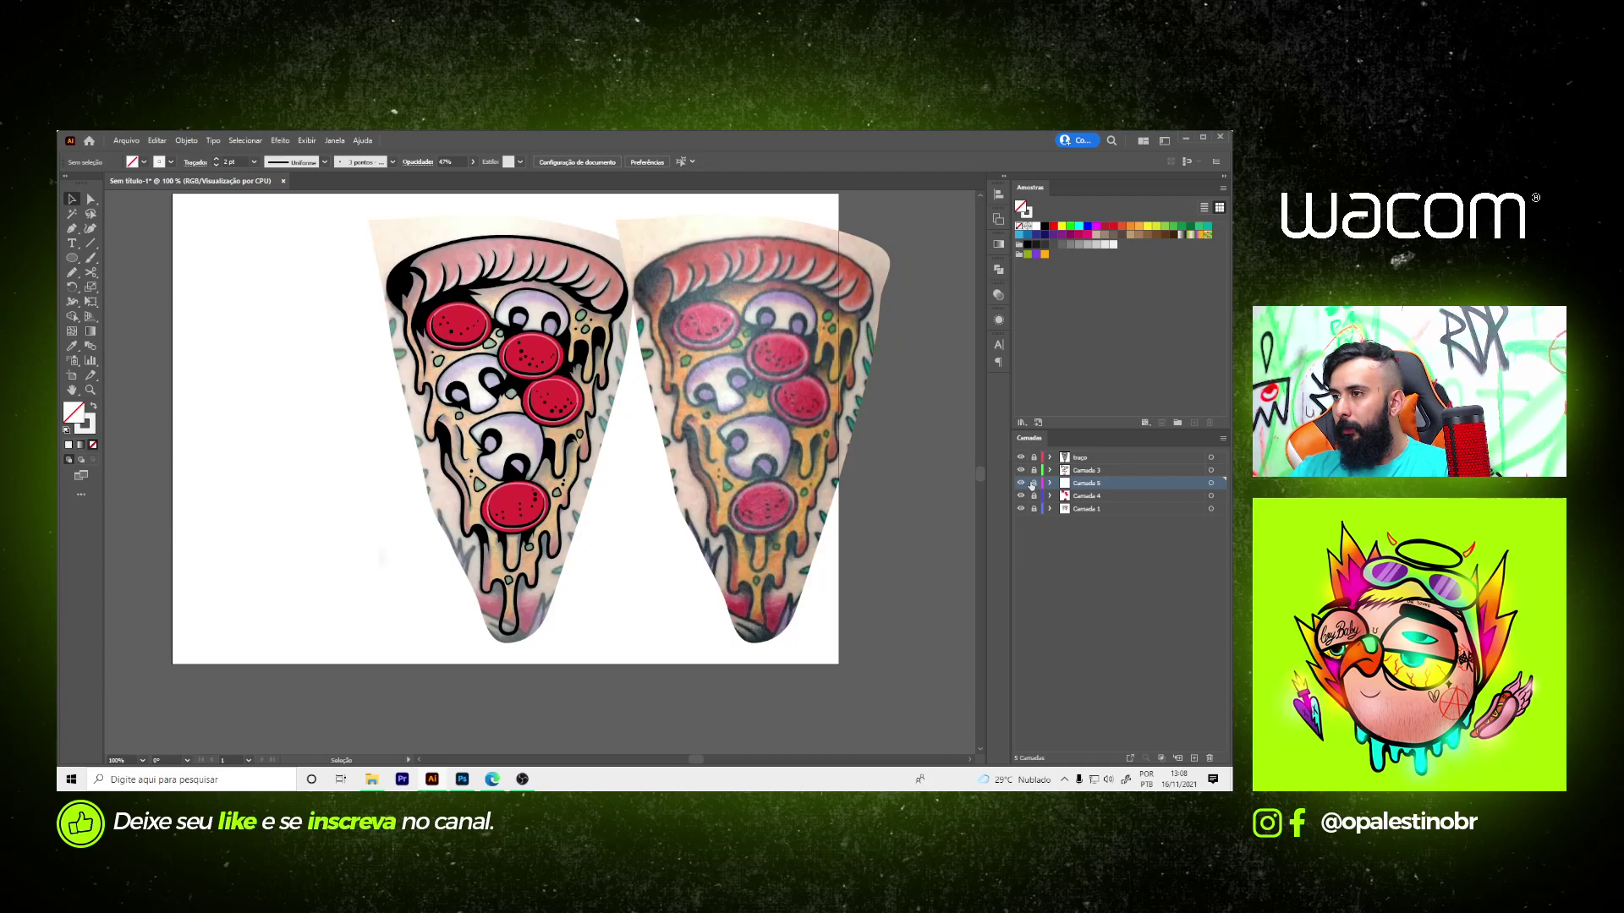
key(ctrl+plus)
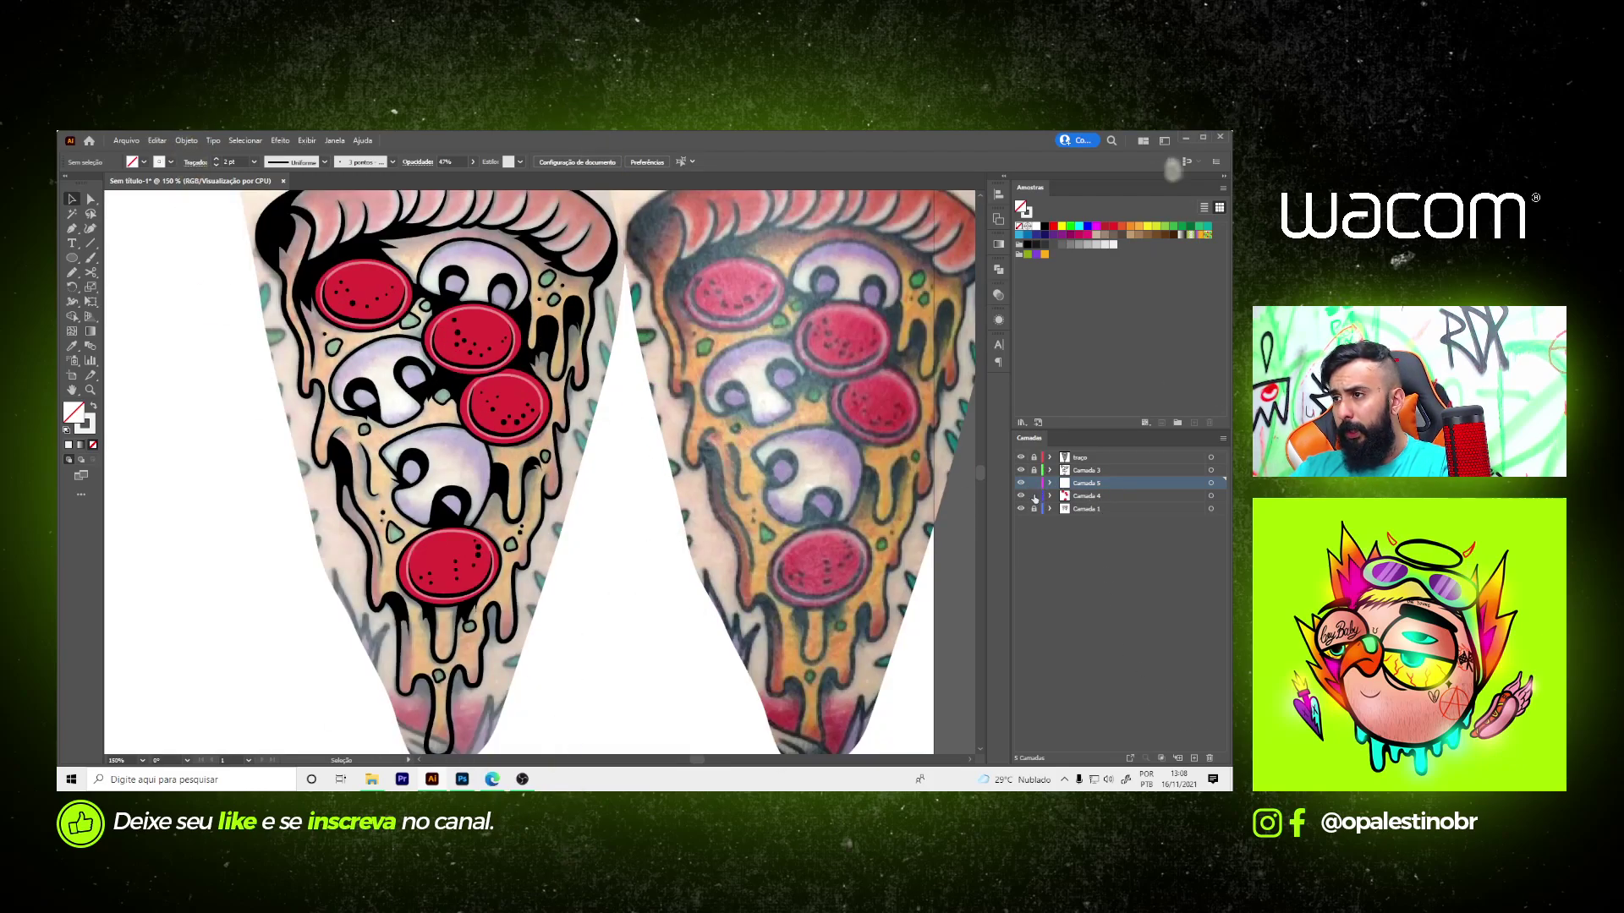
- Rename the pepperoni layer Camada 6 to 'calabresa'
double_click(1086, 483)
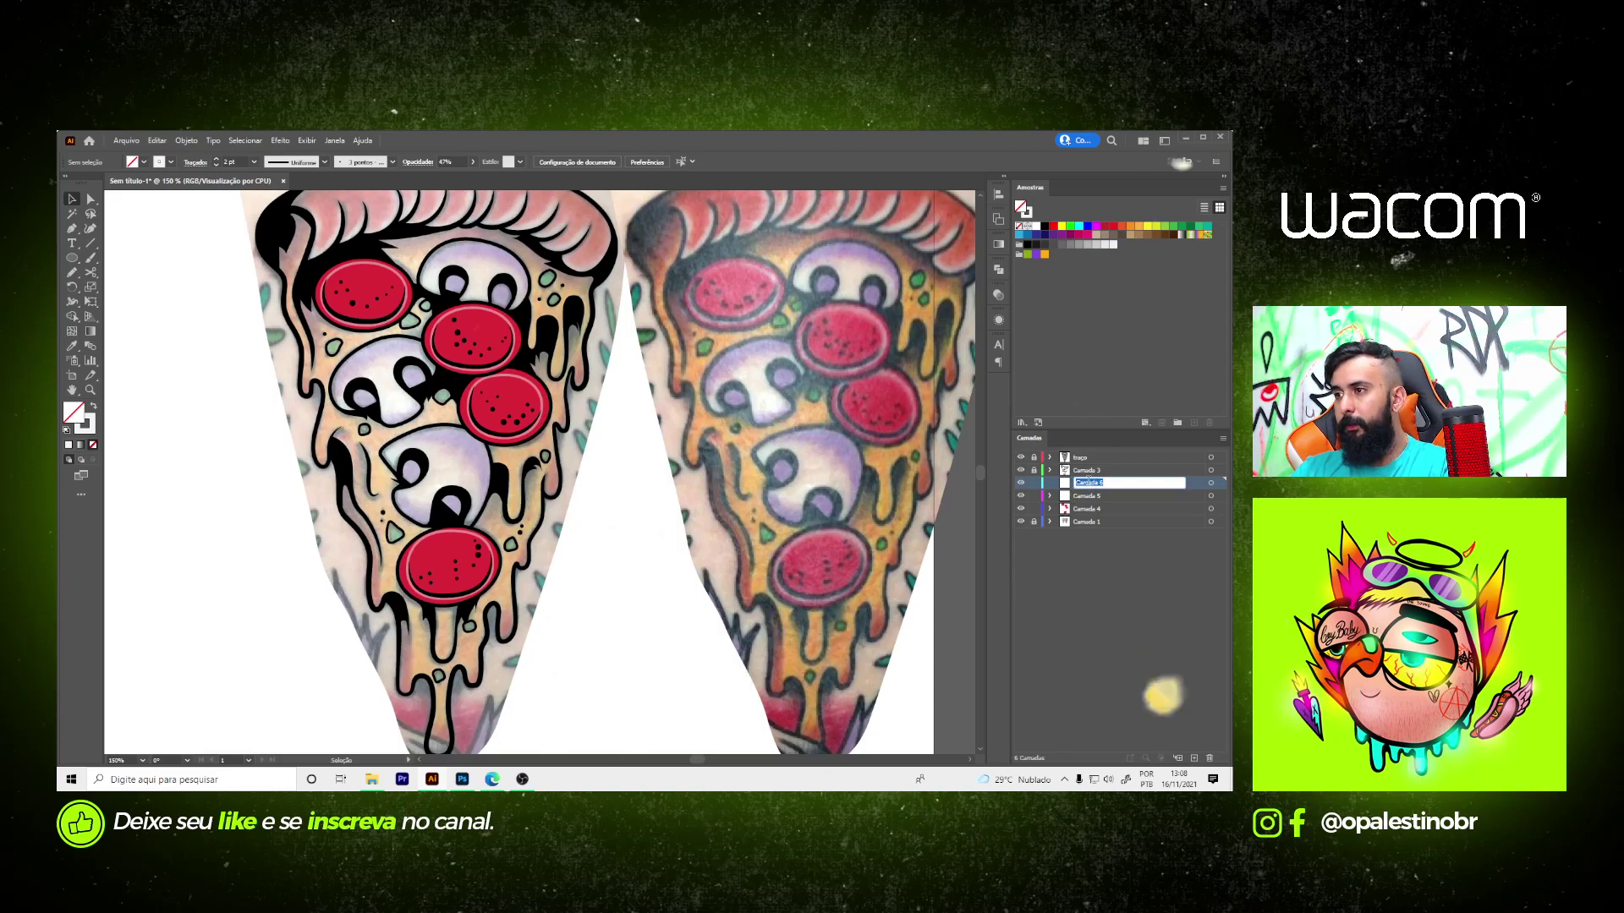
text(calabresa)
key(Return)
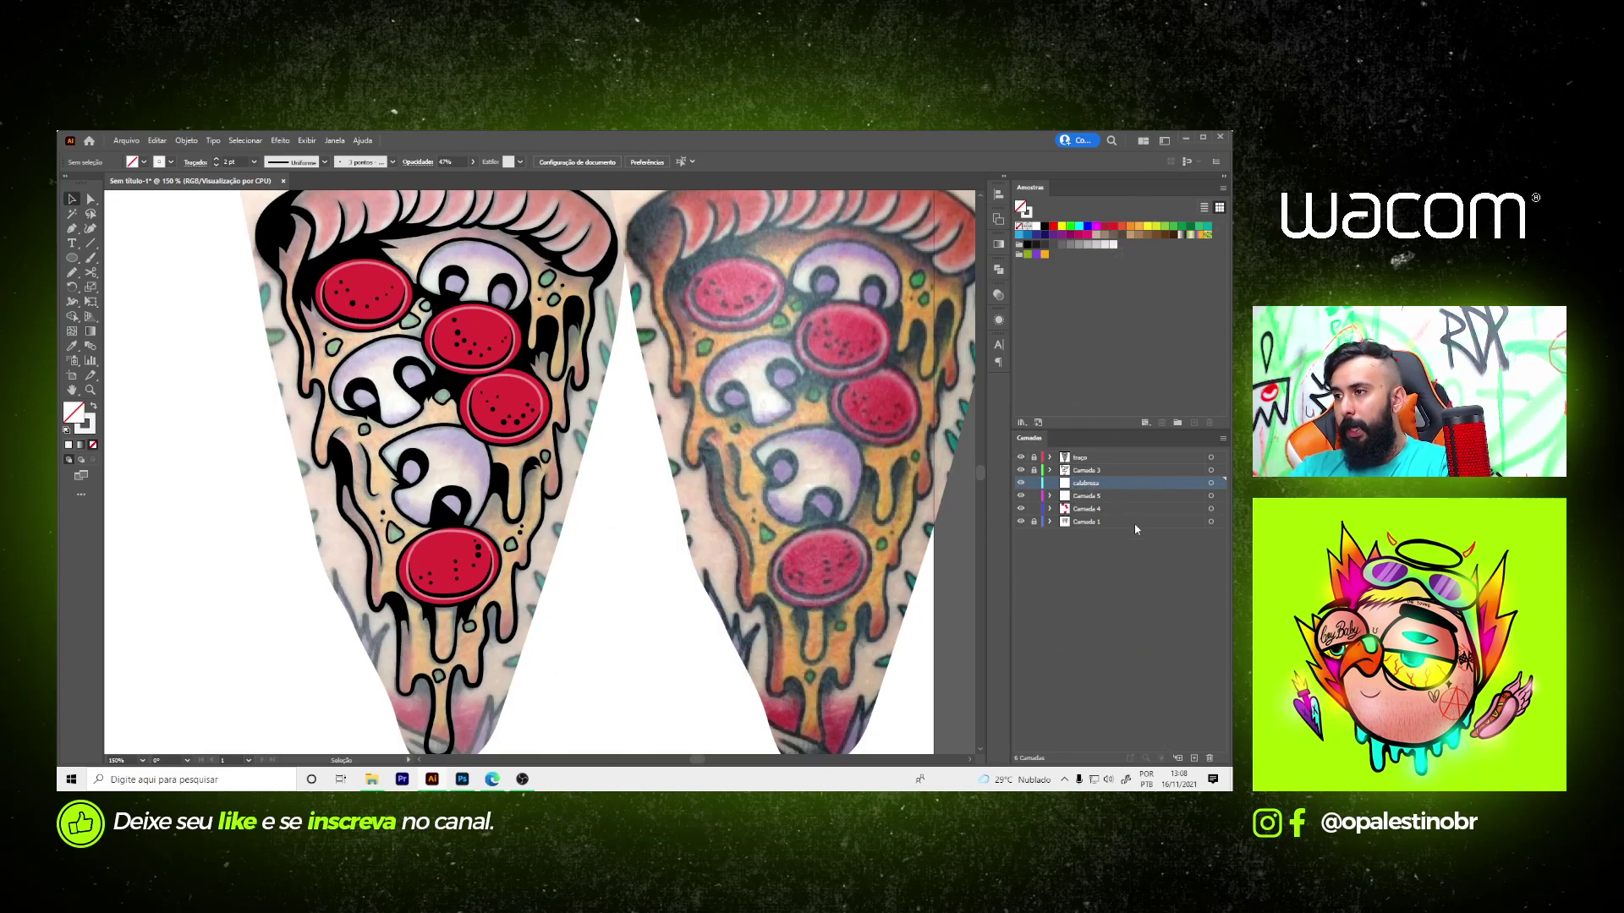
- Nest Camada 5 and Camada 4 inside calabresa and add a new layer above it
click(1095, 498)
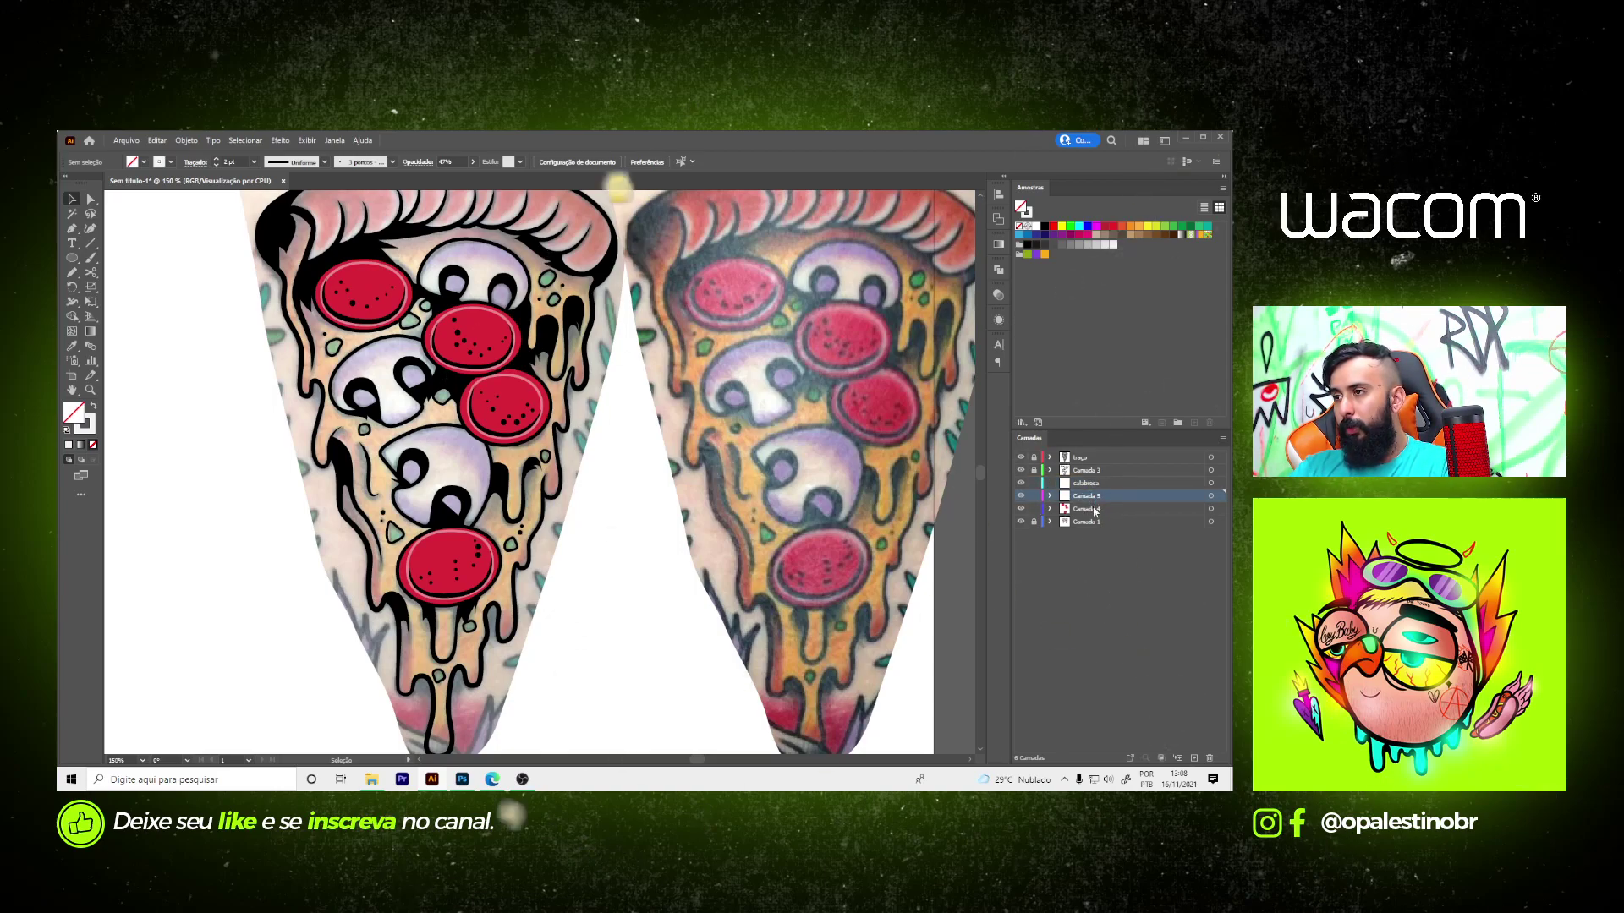
shift+click(1094, 513)
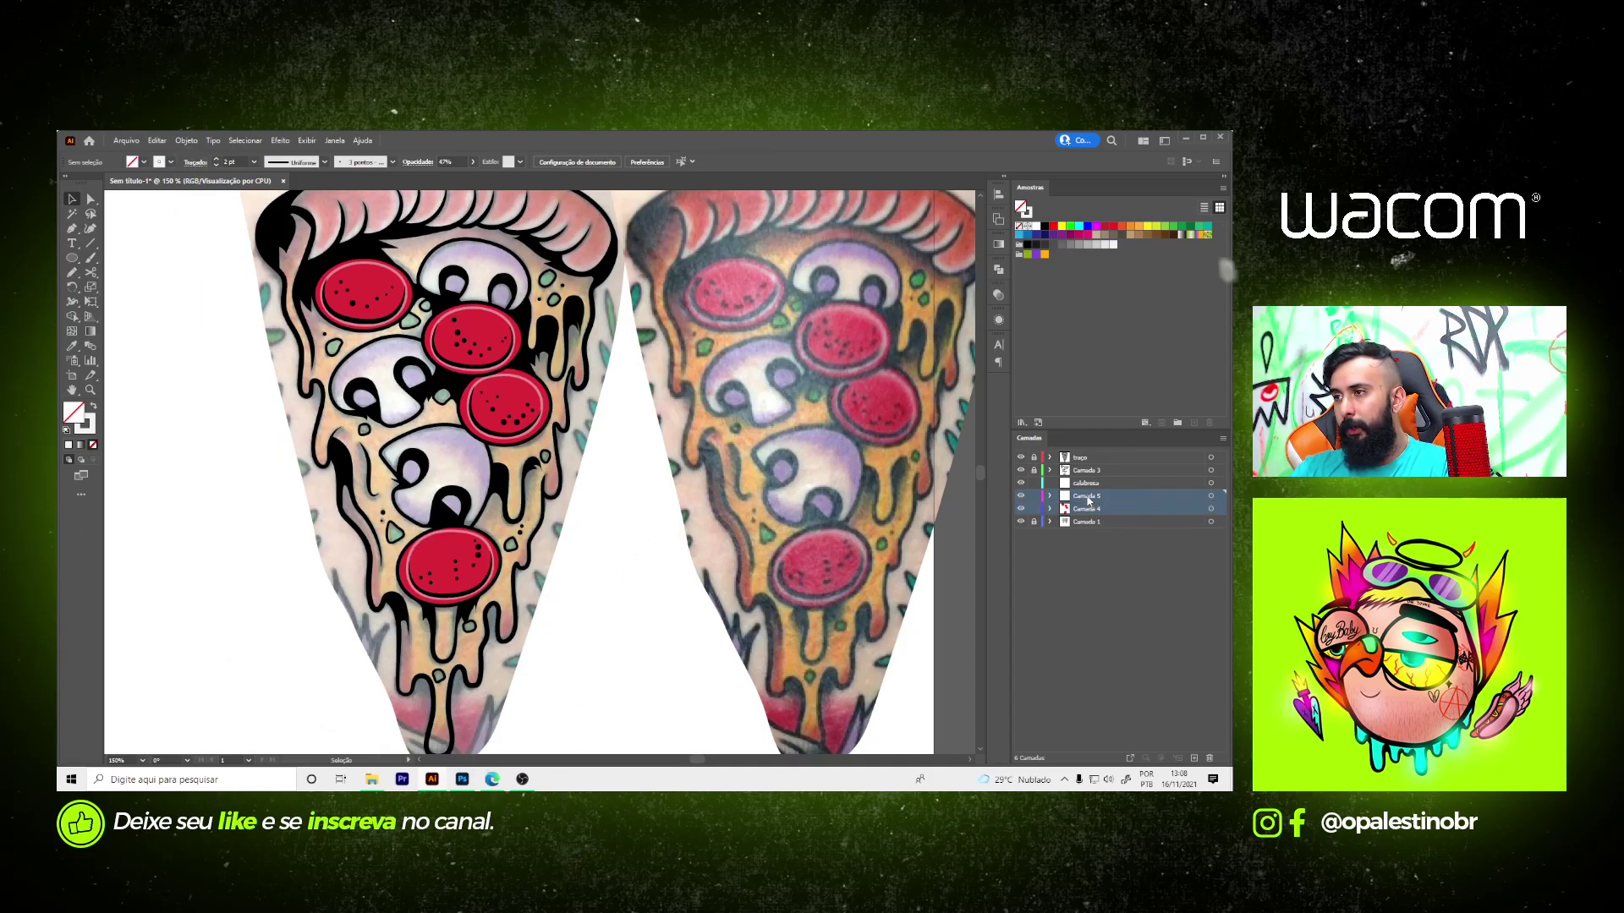
drag(1088, 501, 1087, 483)
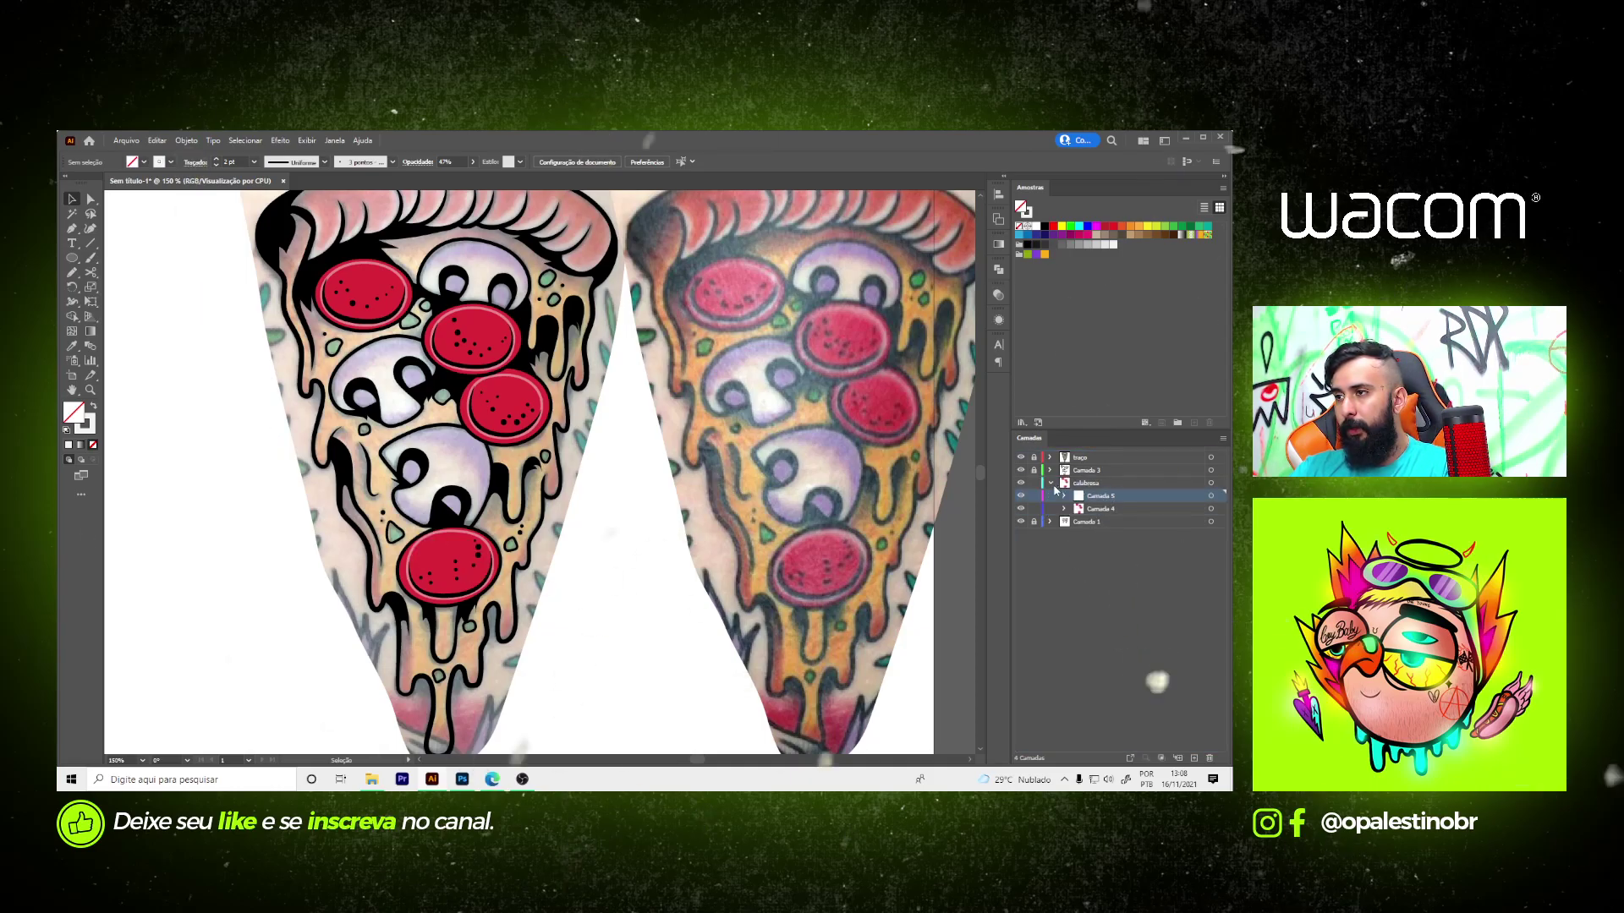
click(1051, 483)
click(1020, 483)
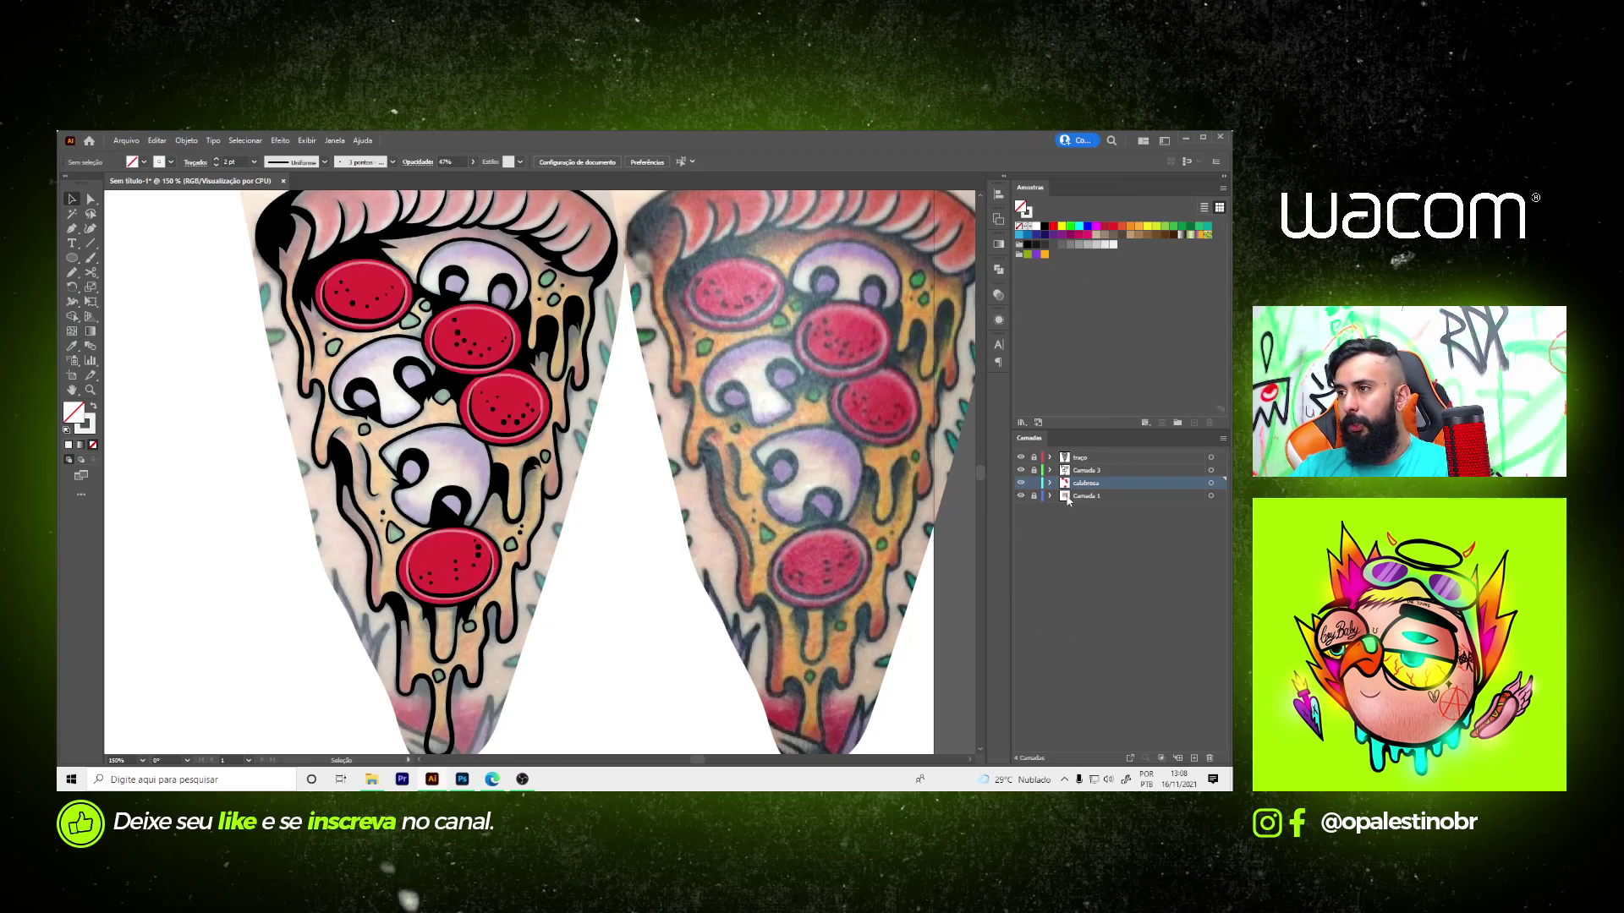
click(1195, 759)
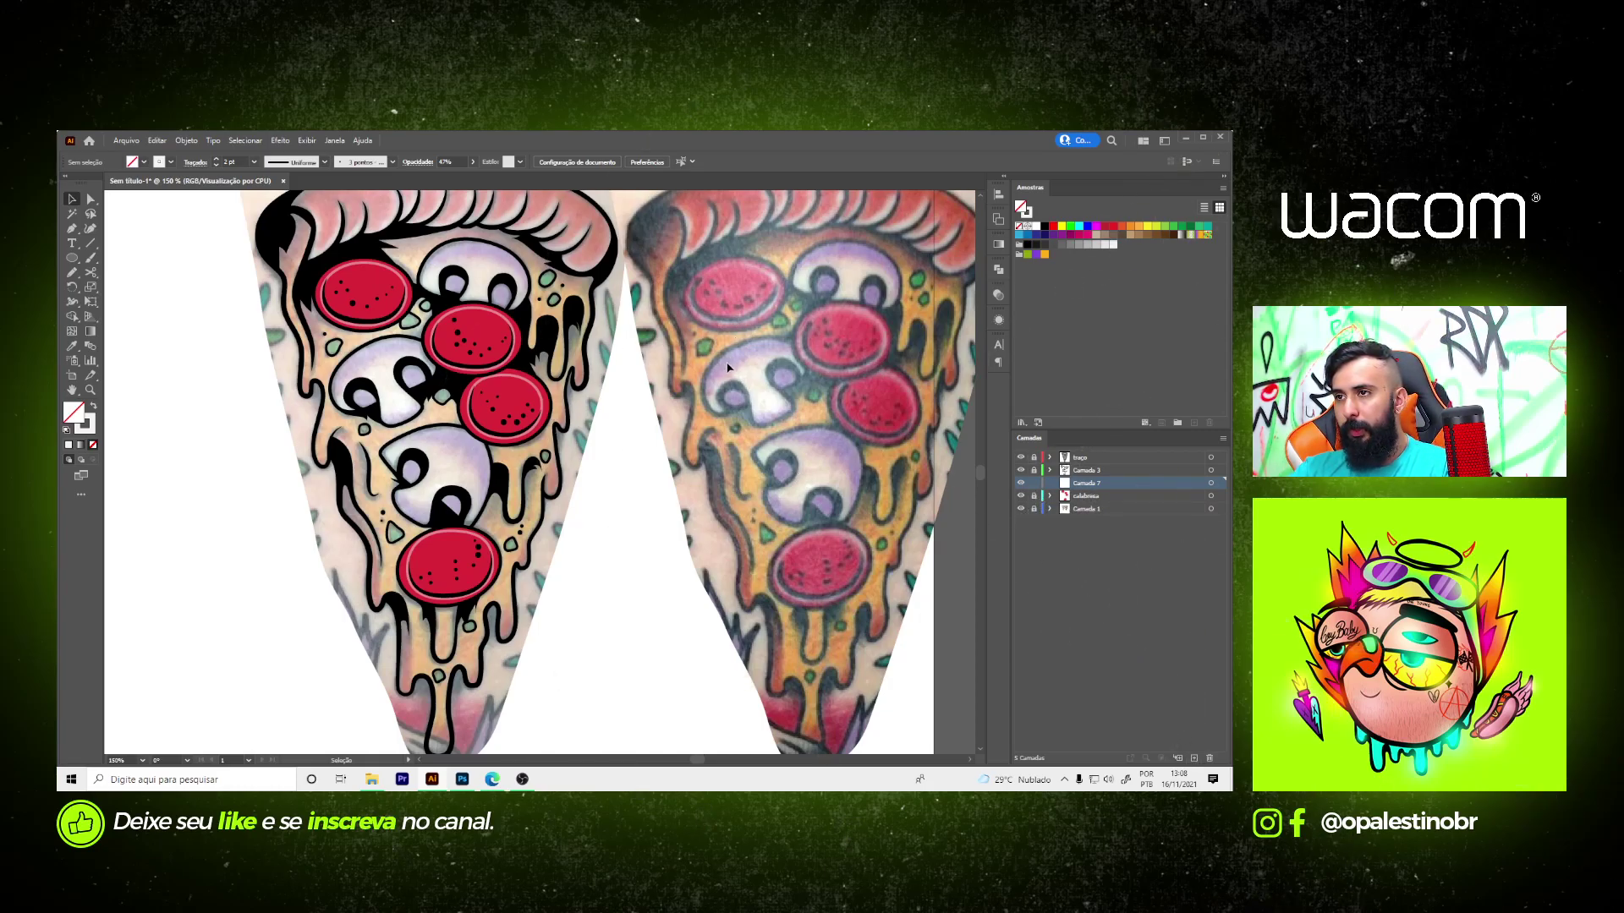
- Sample the mushroom's lavender colour with the Eyedropper and set it as the fill
key(i)
click(732, 362)
double_click(73, 411)
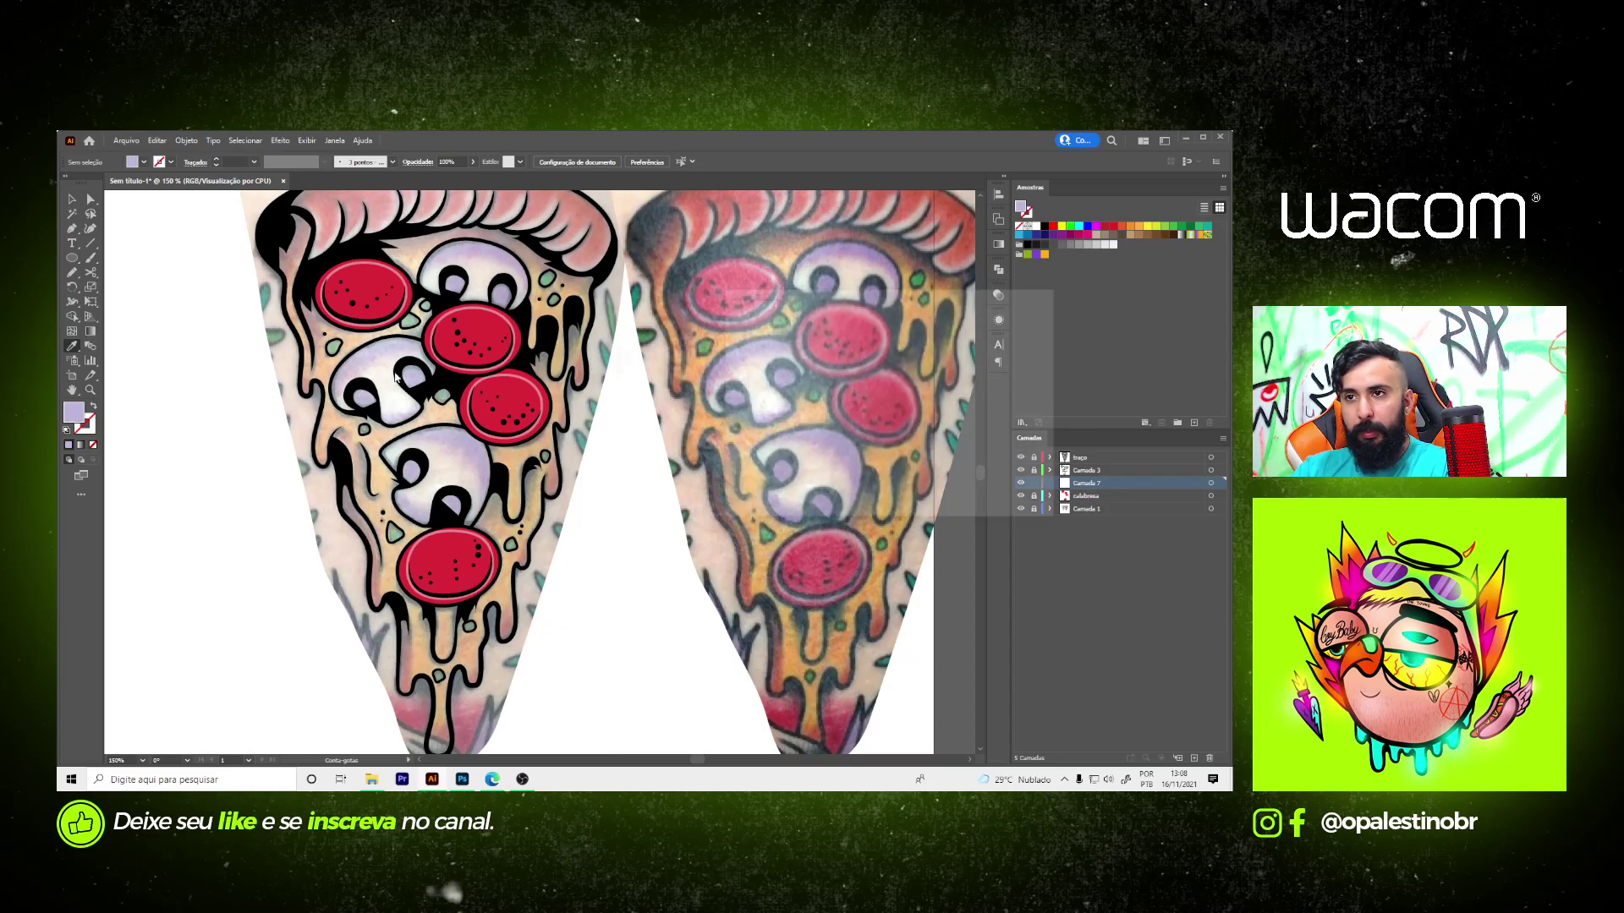
click(1021, 336)
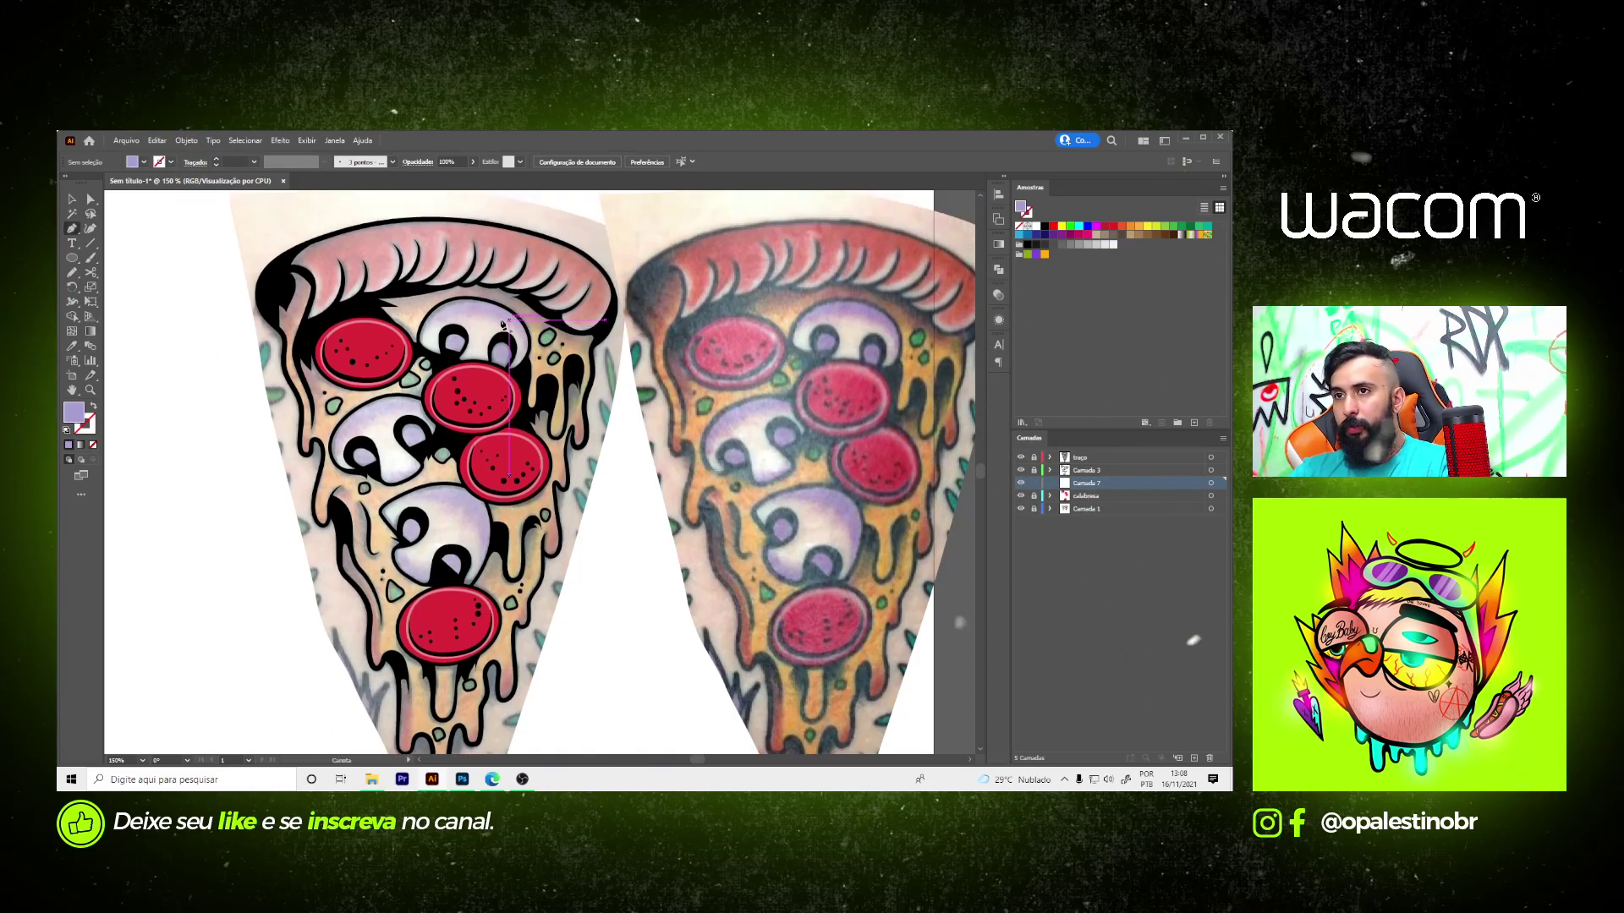
- Zoom in on the top mushroom and sketch a trial Pencil shading shape, then undo it
key(ctrl+plus)
key(p)
scroll(519, 345, up, 2)
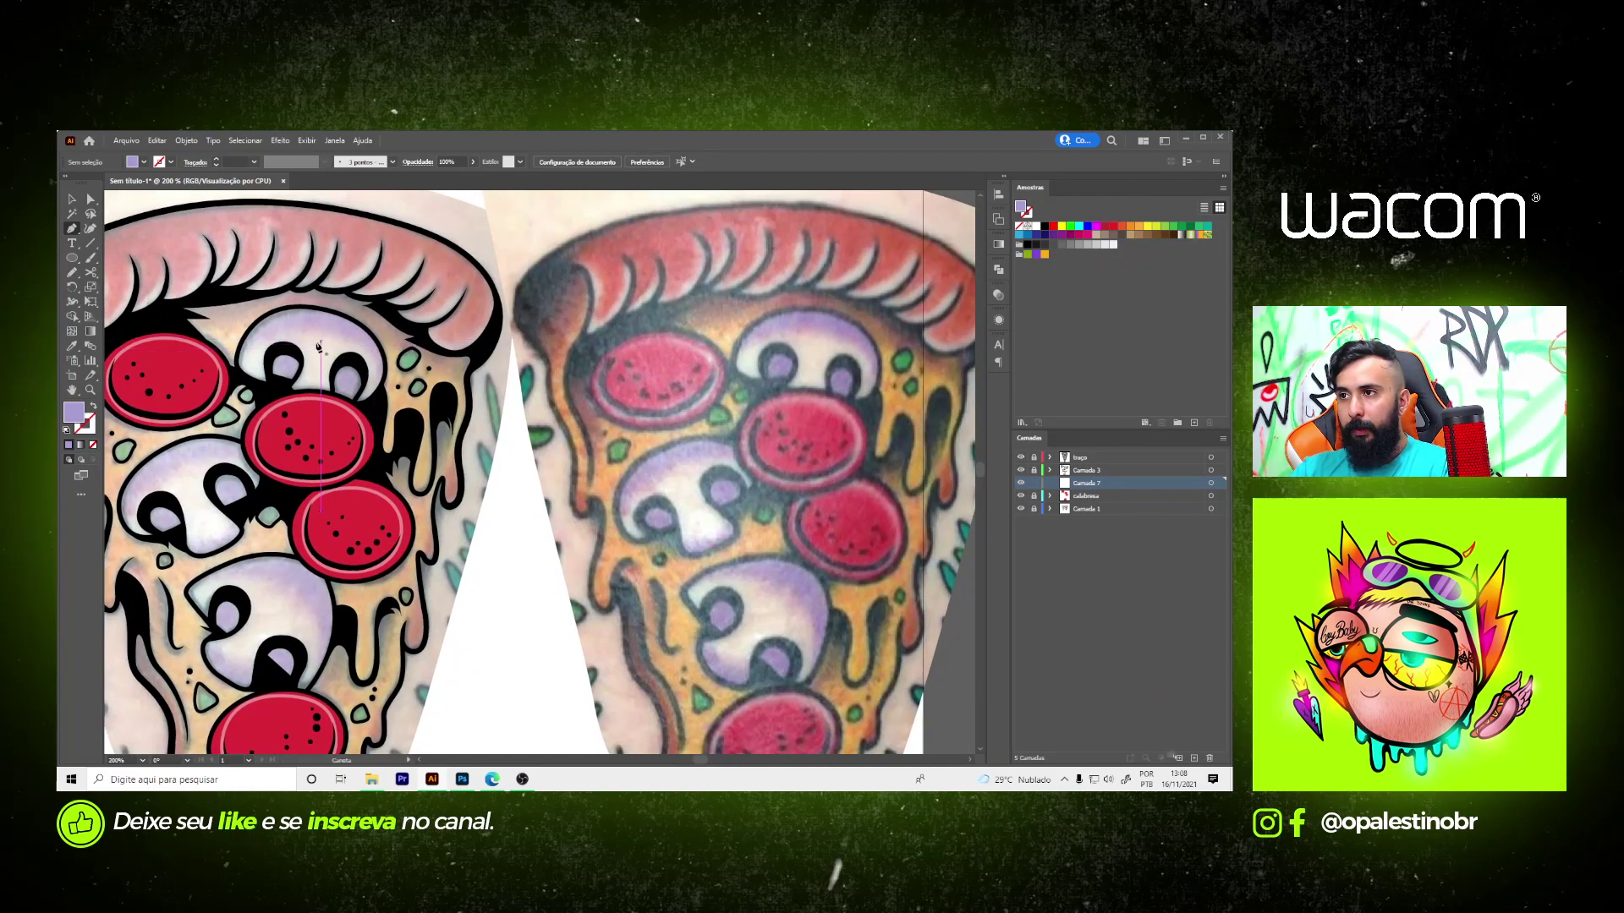
scroll(388, 348, up, 1)
scroll(388, 348, up, 1)
scroll(389, 348, down, 1)
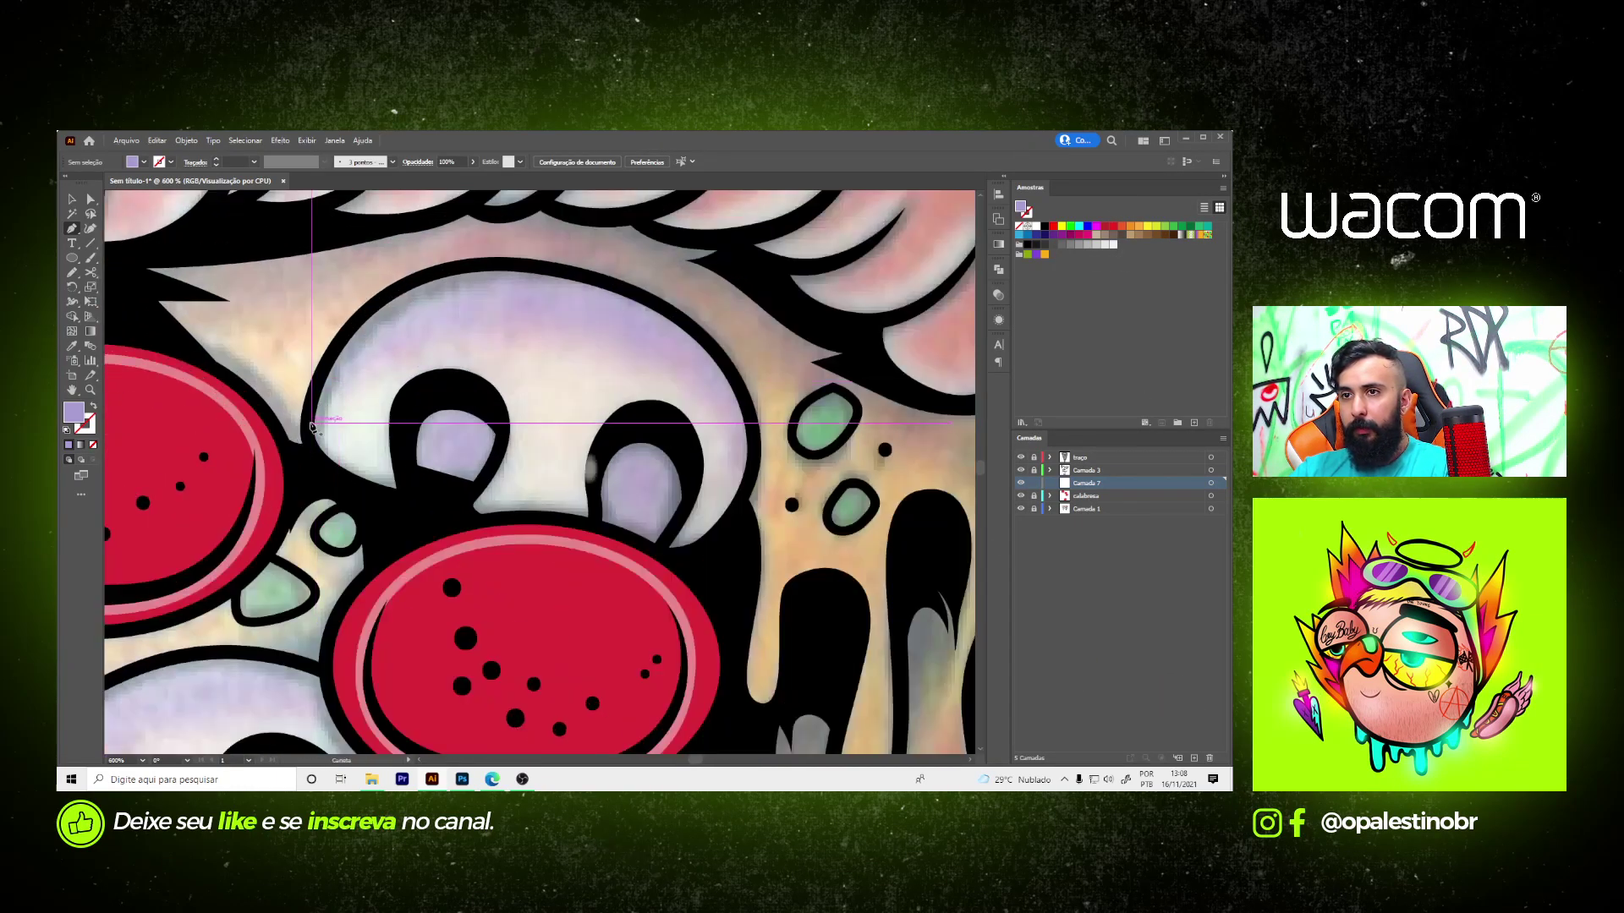
scroll(627, 385, down, 3)
scroll(626, 385, up, 2)
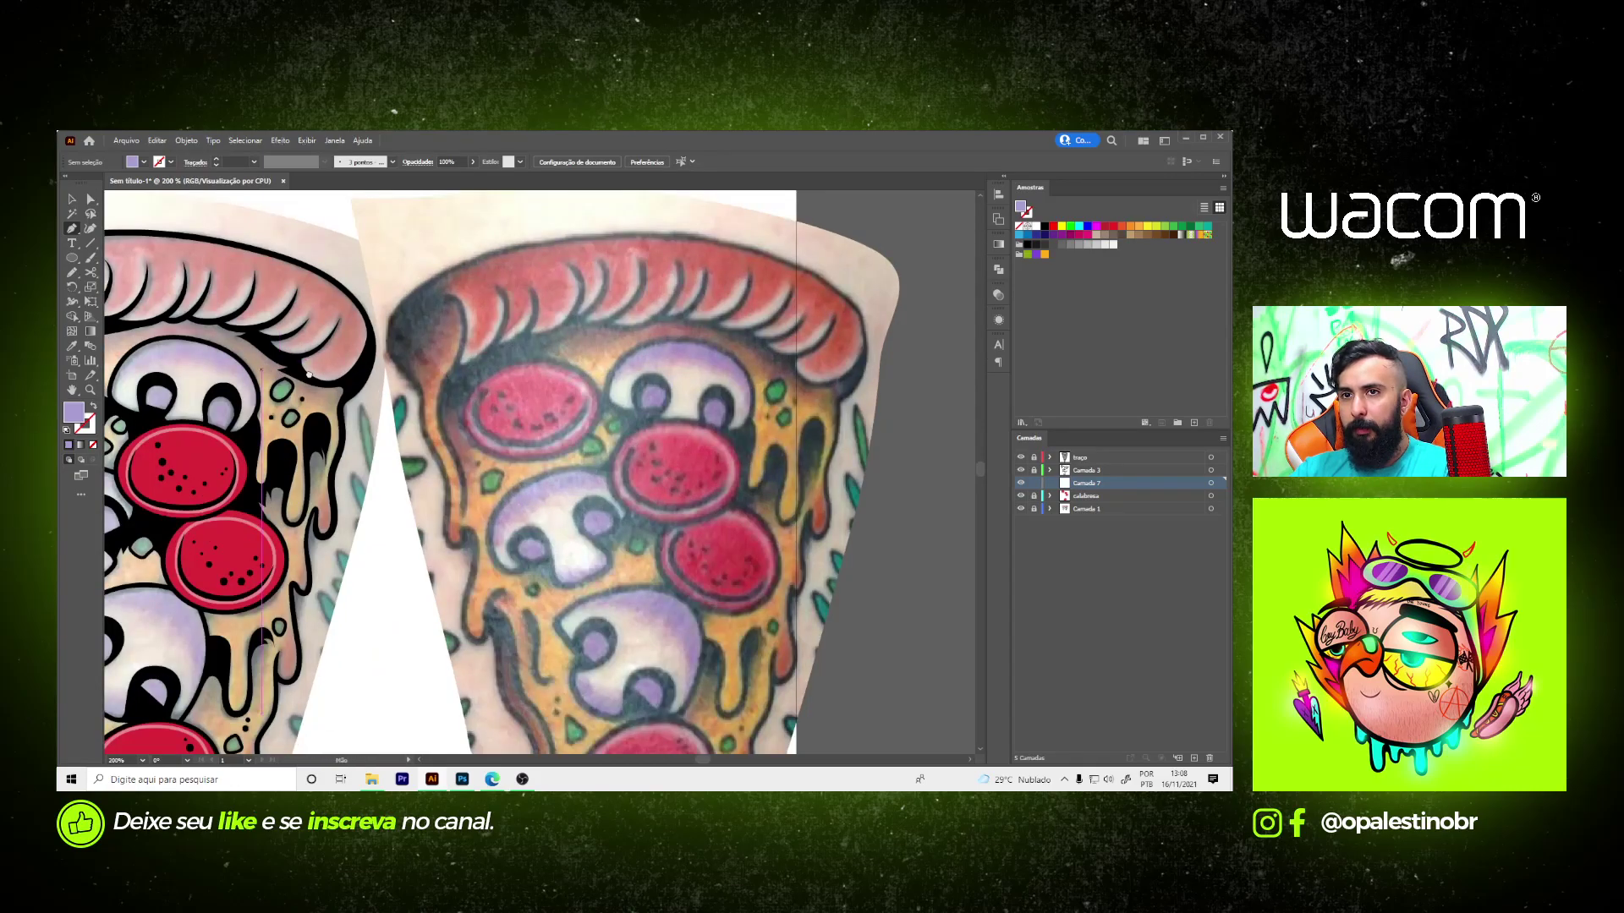
scroll(417, 380, up, 1)
scroll(416, 381, up, 1)
key(n)
scroll(417, 380, up, 1)
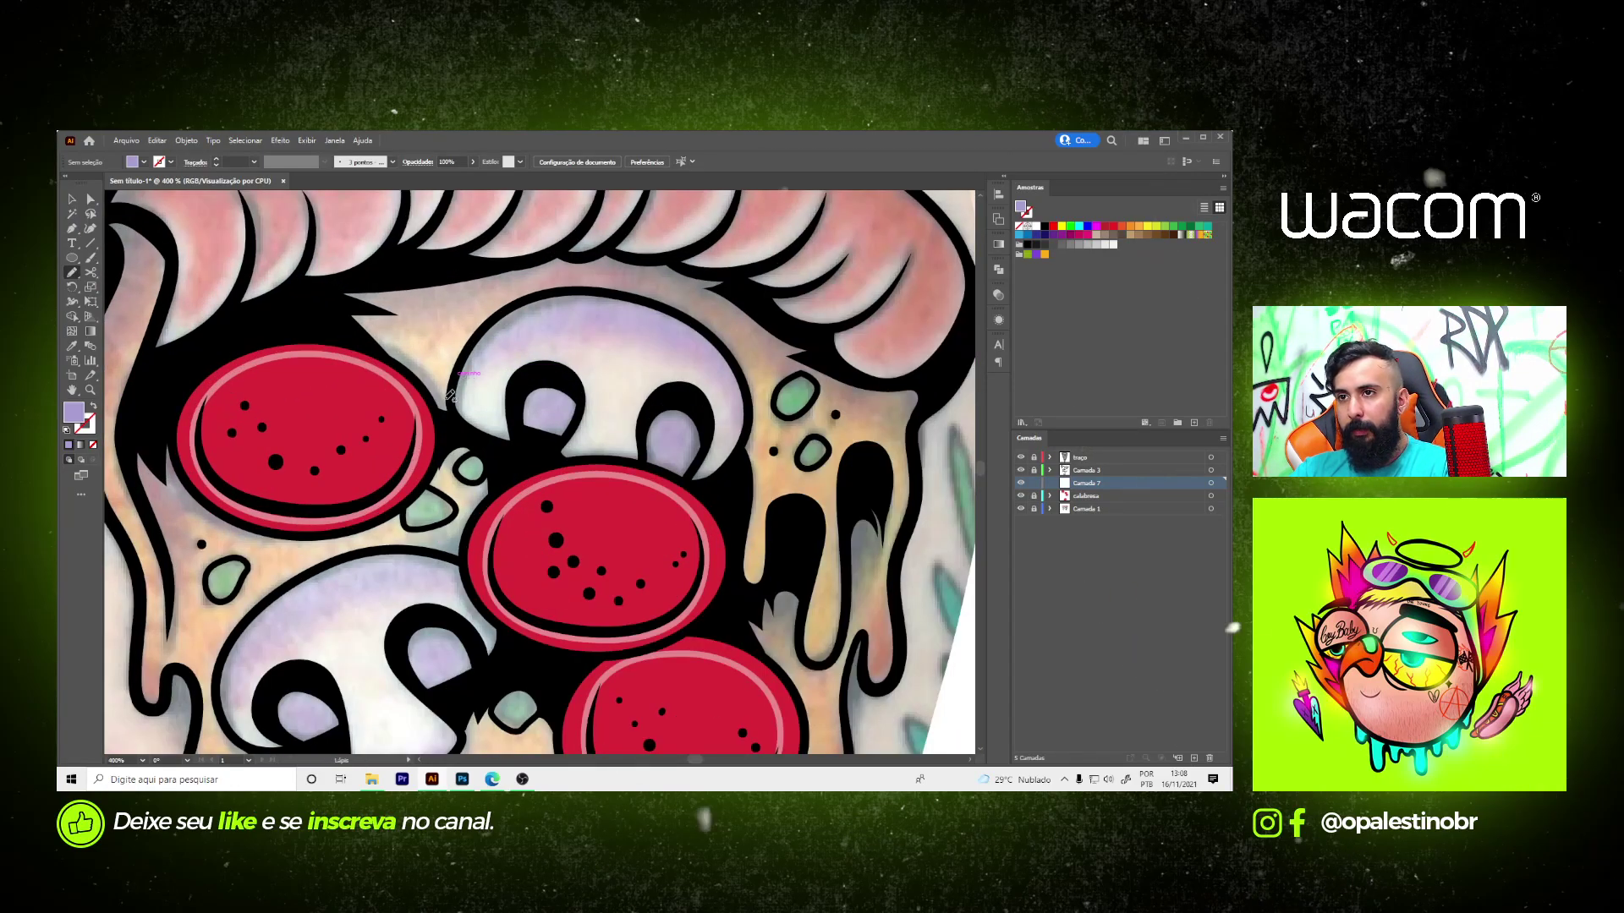
scroll(464, 410, up, 1)
scroll(464, 410, up, 1)
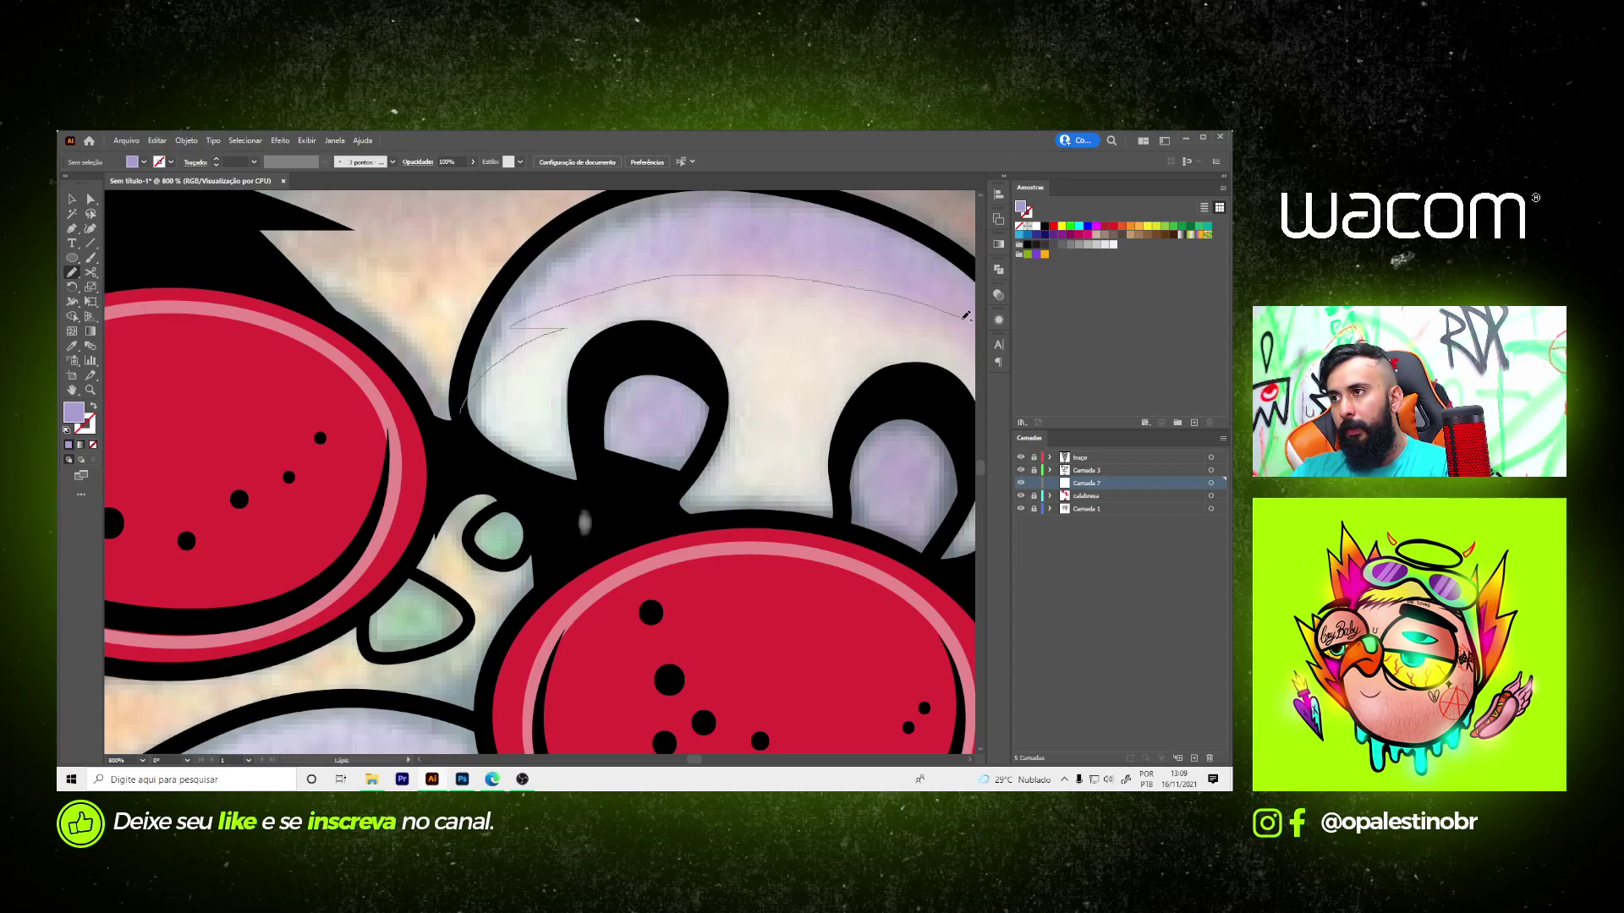
drag(965, 316, 524, 325)
drag(918, 389, 728, 390)
key(ctrl+z)
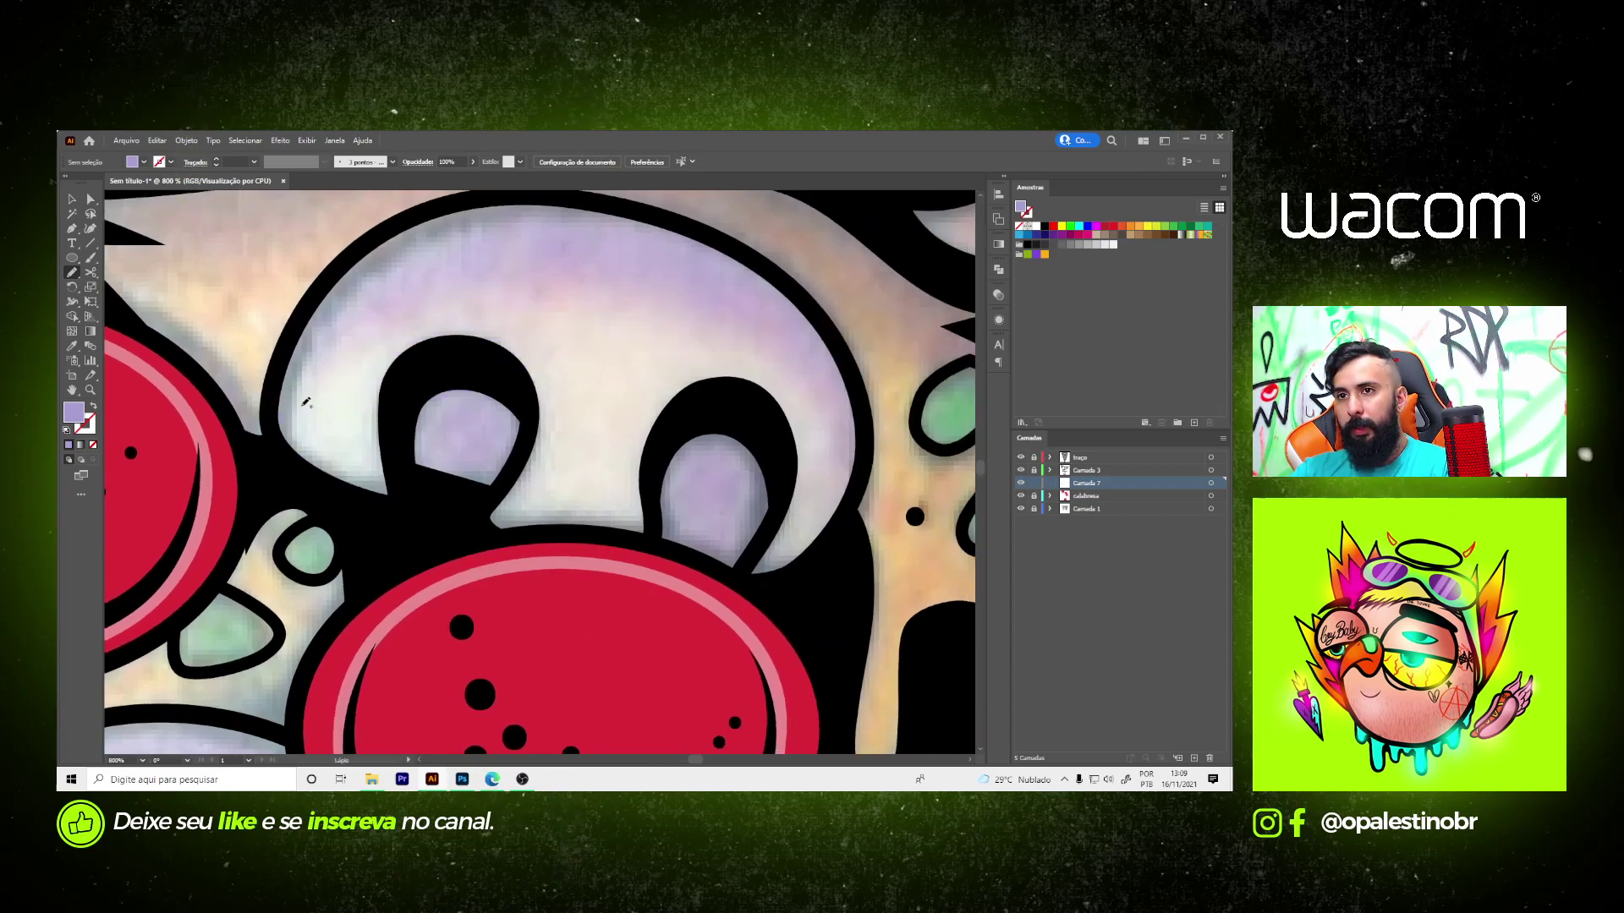
- Draw a lavender band along the top mushroom cap's upper edge
drag(323, 345, 641, 322)
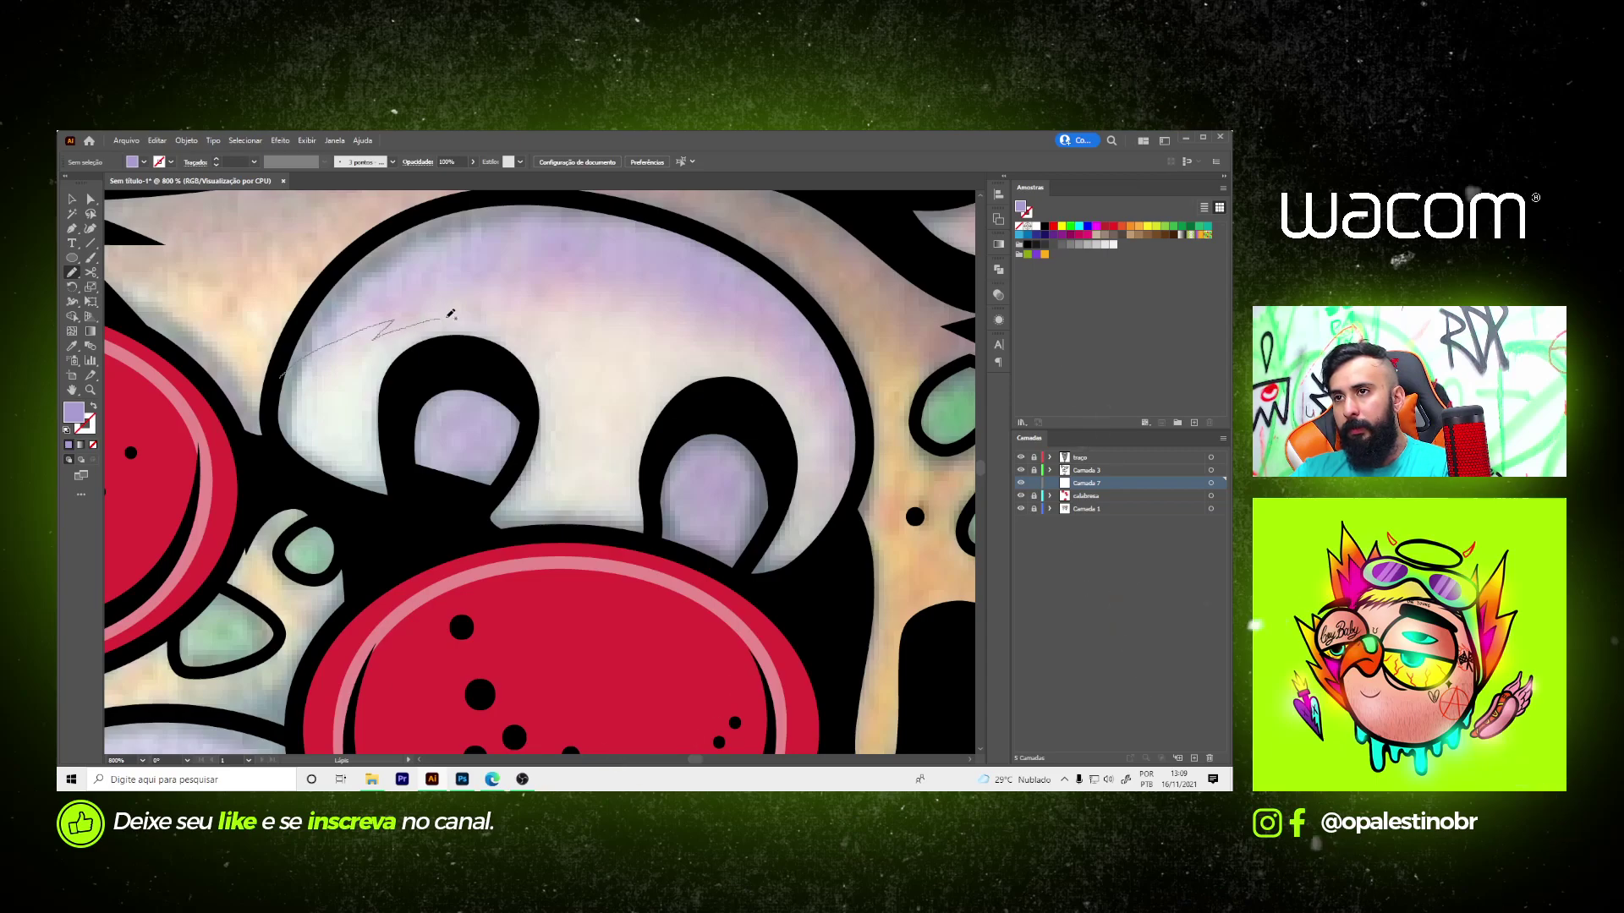
drag(748, 343, 778, 362)
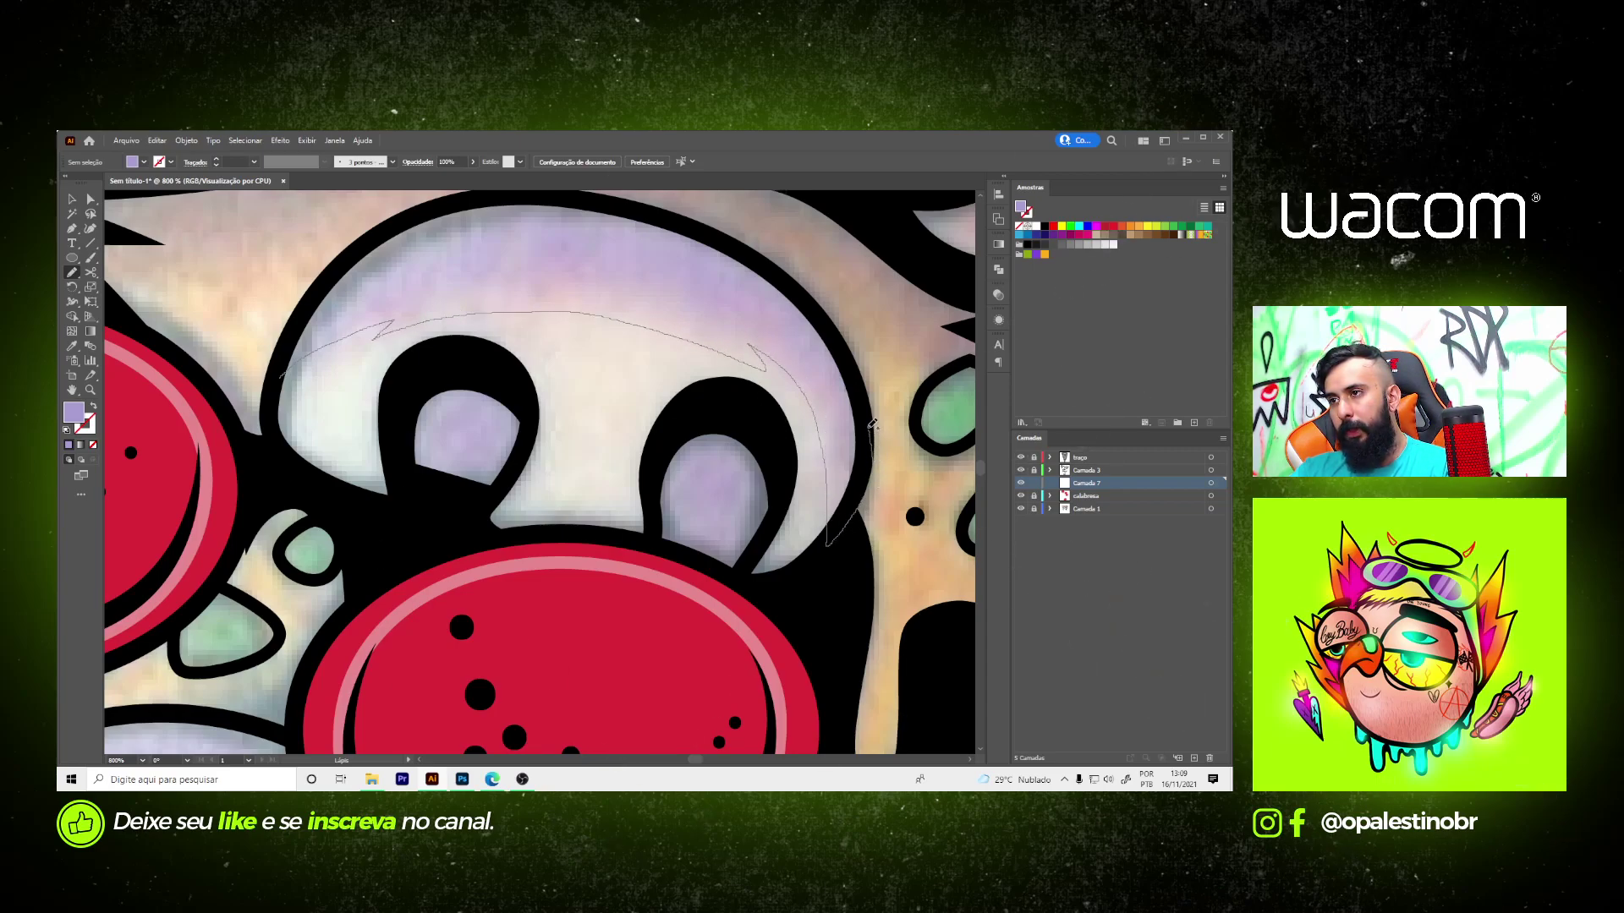
drag(871, 423, 427, 213)
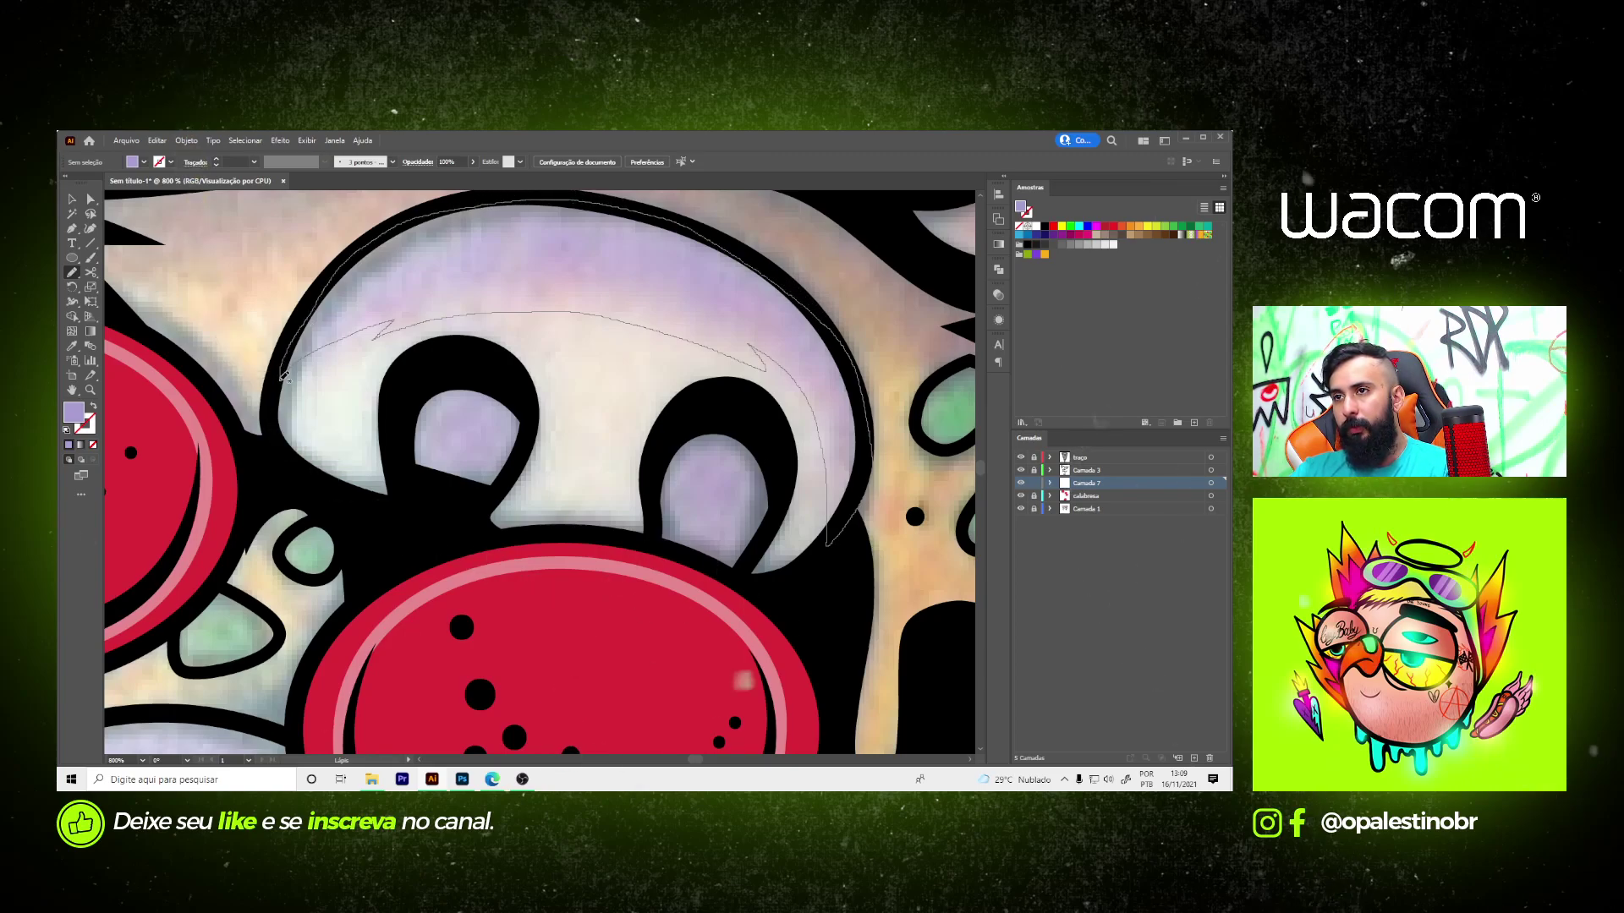
- Fill both of the mushroom's eye holes with lavender shading
scroll(747, 517, up, 1)
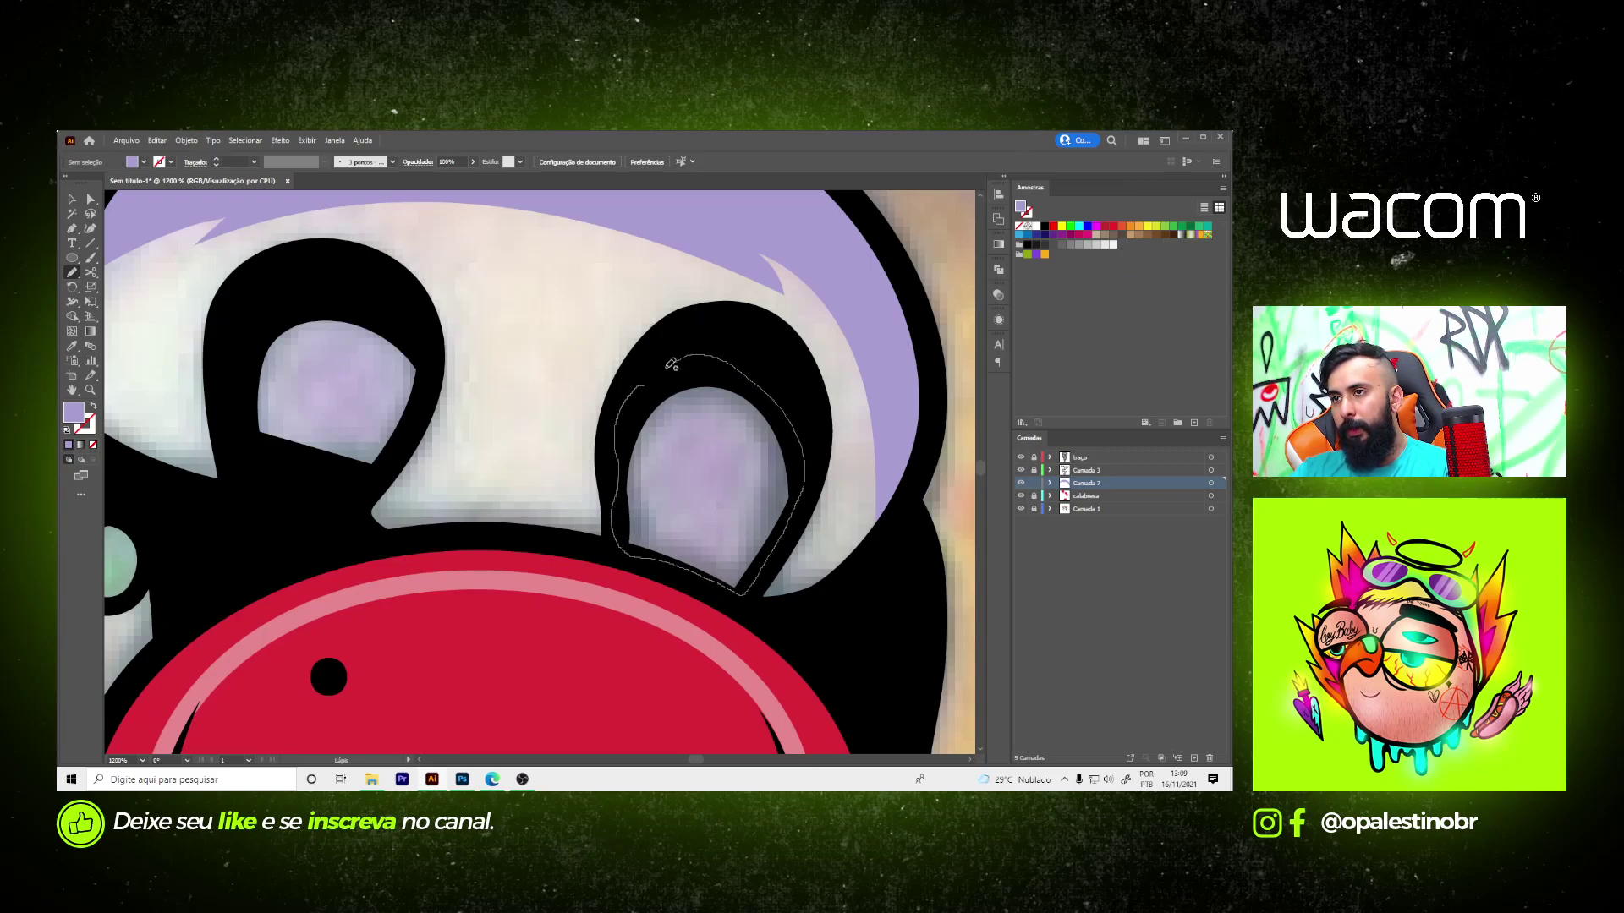
drag(671, 364, 650, 372)
drag(376, 313, 395, 446)
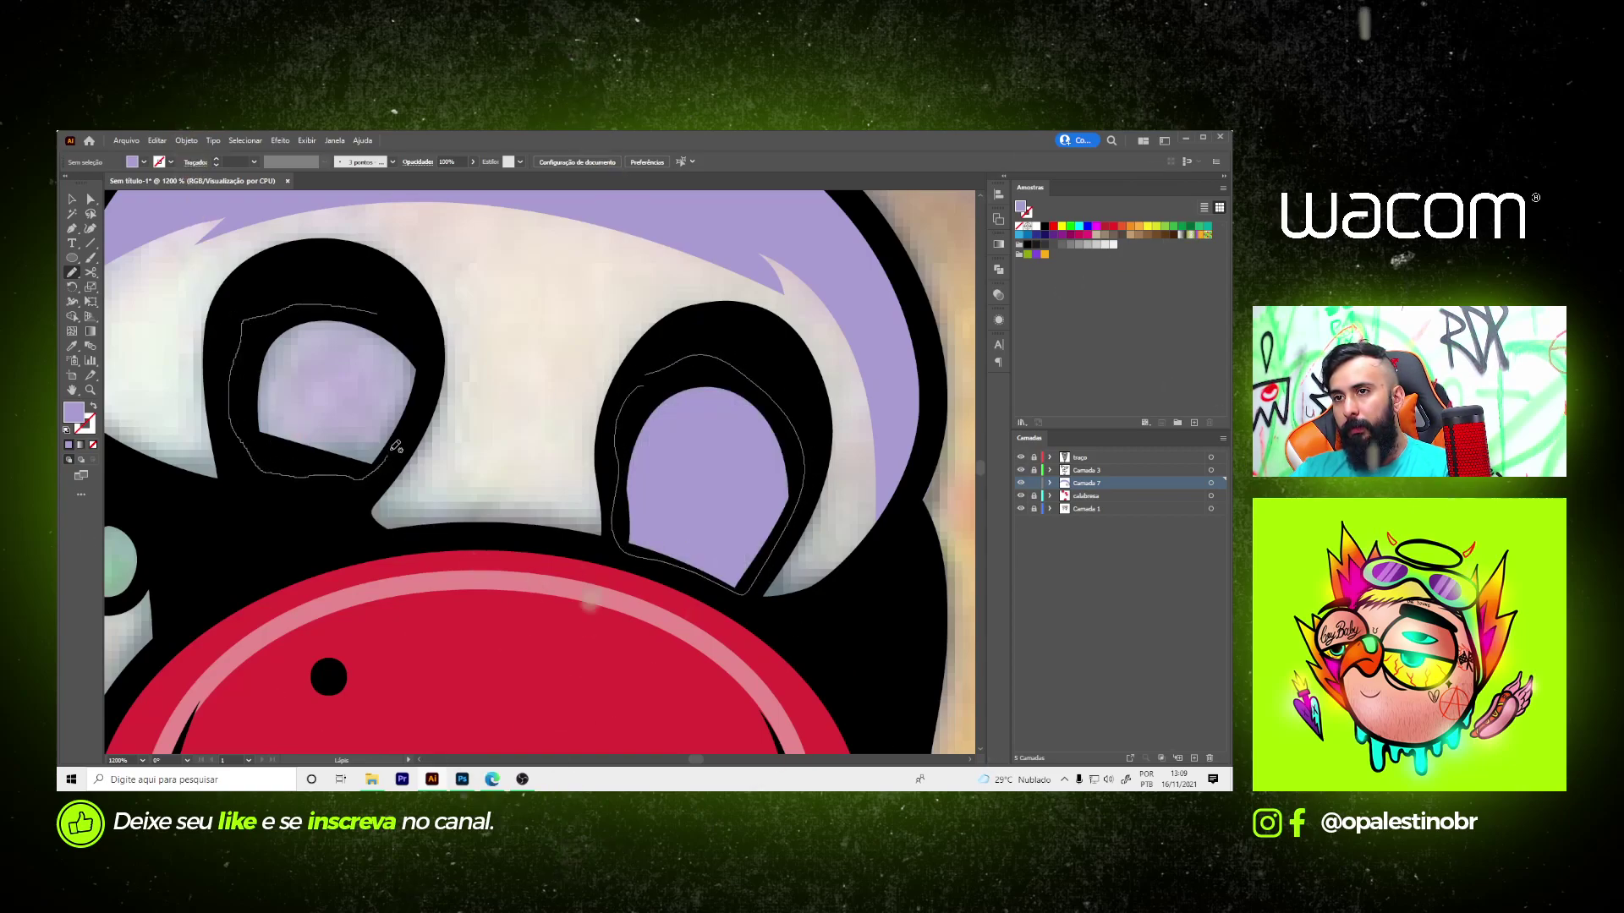
drag(421, 327, 381, 314)
scroll(627, 406, down, 3)
- Draw a lavender band along the next mushroom's cap edge
scroll(627, 406, down, 2)
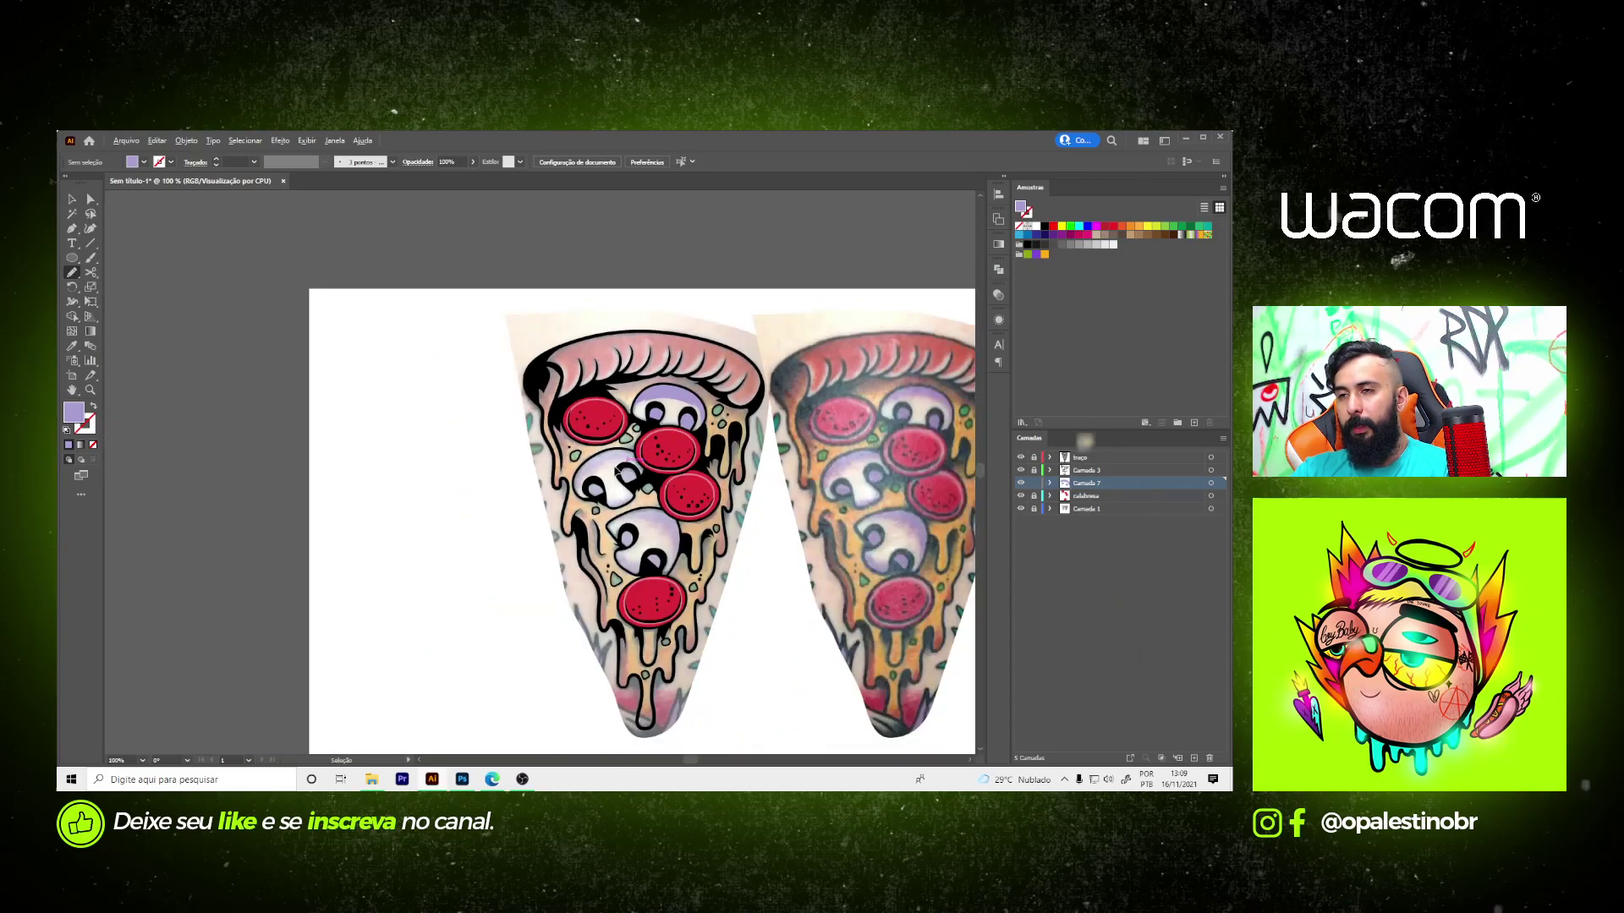
scroll(581, 488, up, 3)
scroll(581, 487, up, 1)
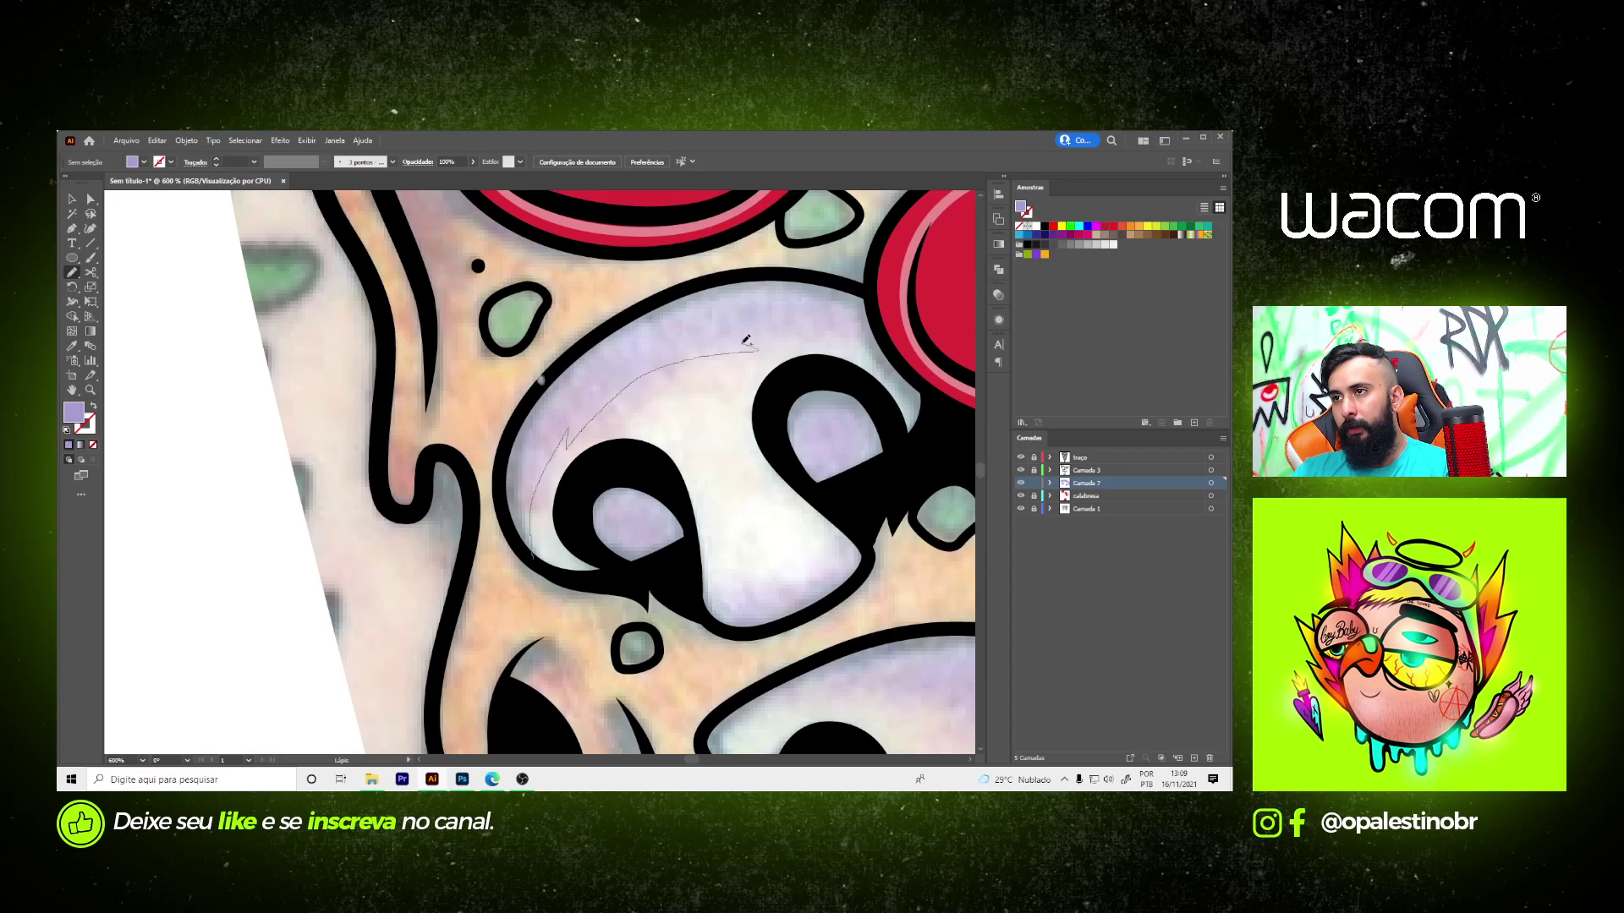
mouse_move(746, 340)
mouse_down()
mouse_move(850, 356)
mouse_move(927, 390)
mouse_up()
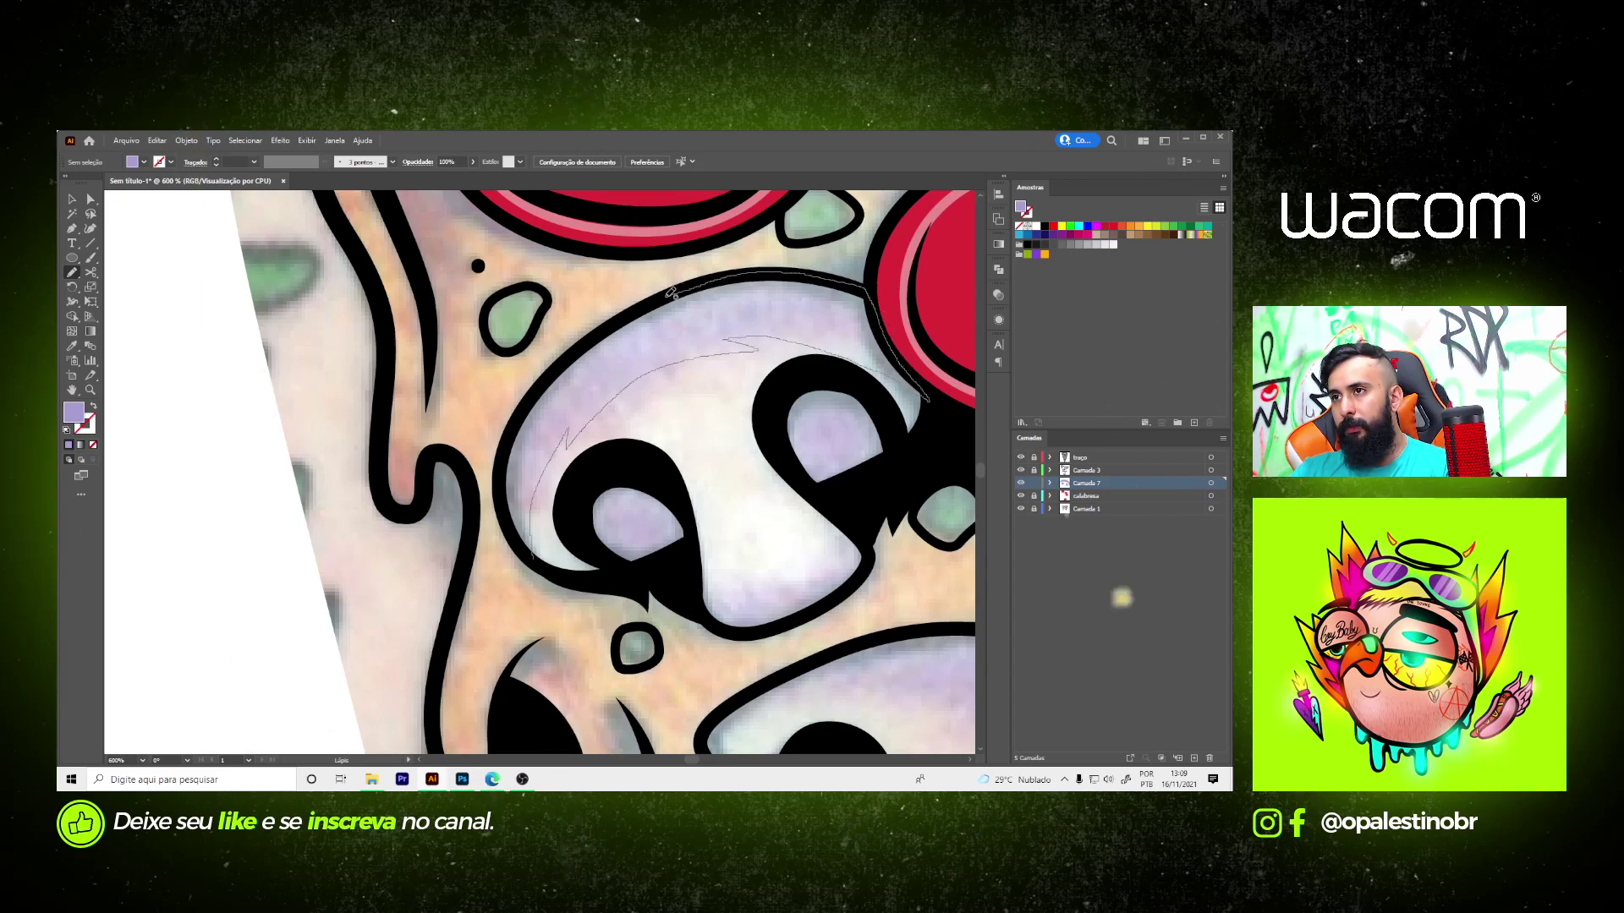
mouse_move(837, 279)
mouse_down()
mouse_move(544, 380)
mouse_move(507, 455)
mouse_up()
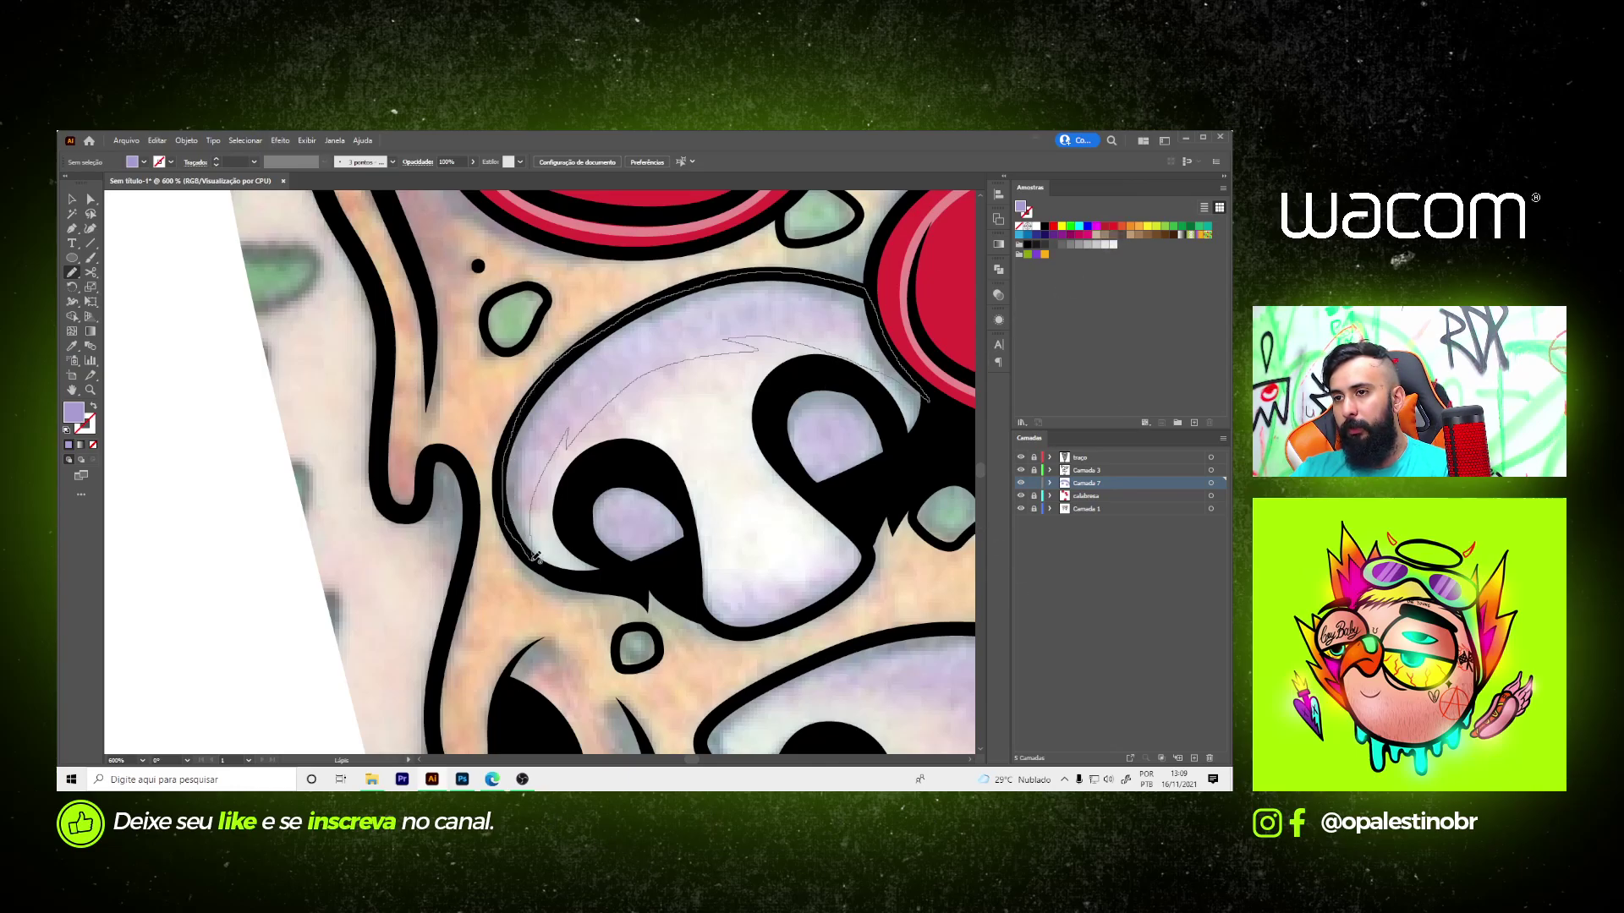
drag(534, 556, 708, 549)
scroll(632, 476, up, 2)
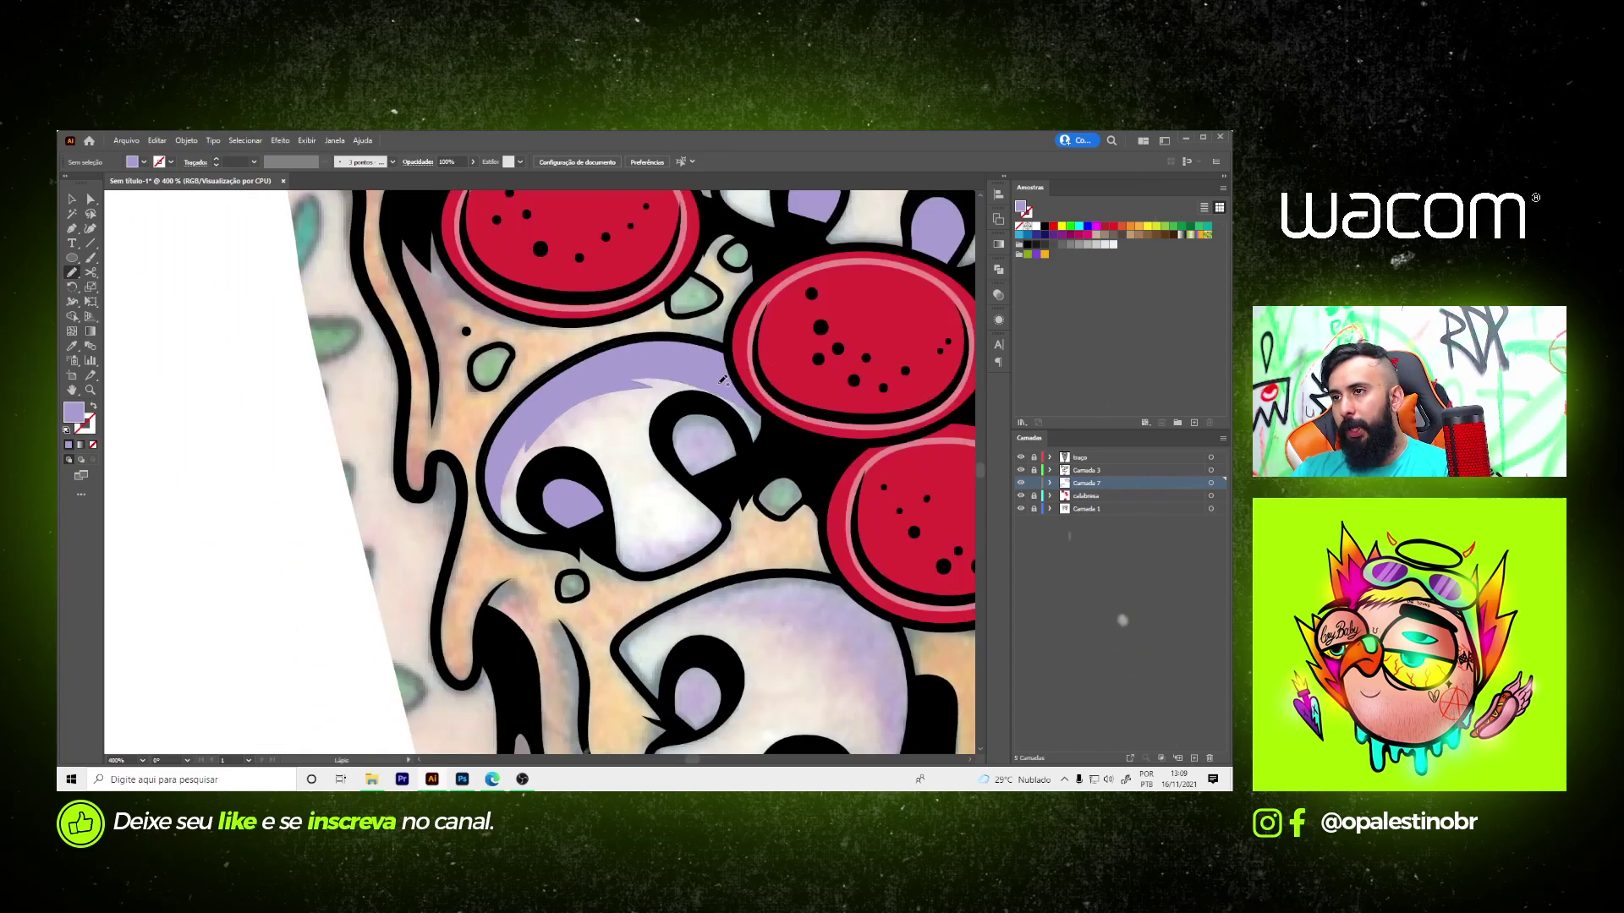
- Reshape the lavender band's inner edge with Direct Selection
key(ctrl+equal)
key(a)
click(696, 371)
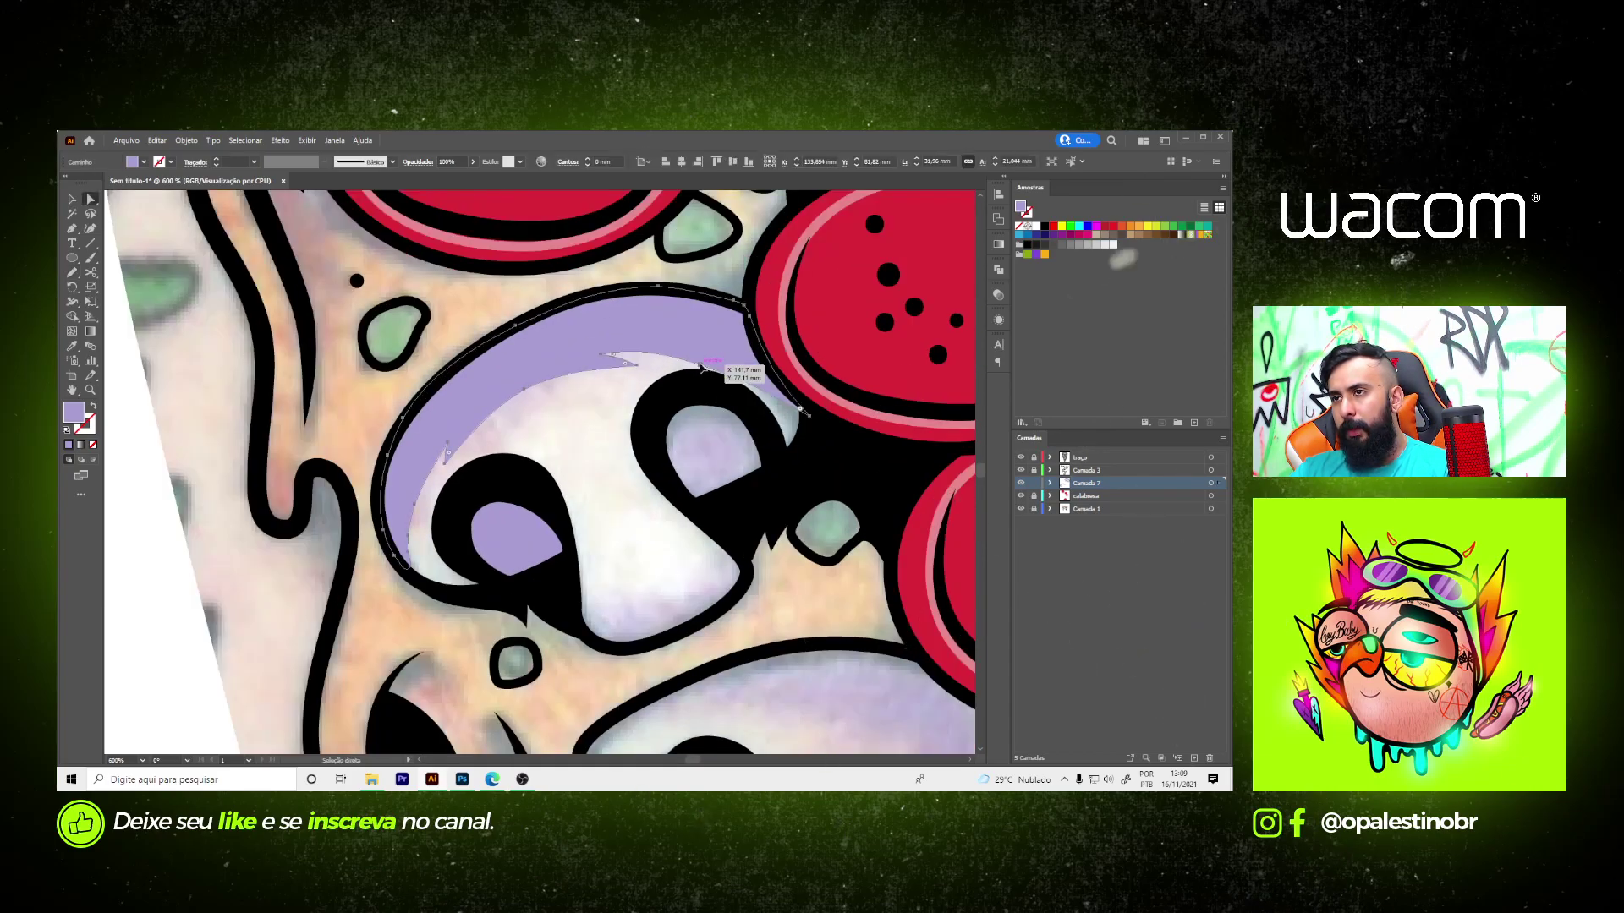
drag(700, 365, 706, 359)
click(695, 395)
- Draw lavender shading around the mushroom's nose and adjust one of its points
key(n)
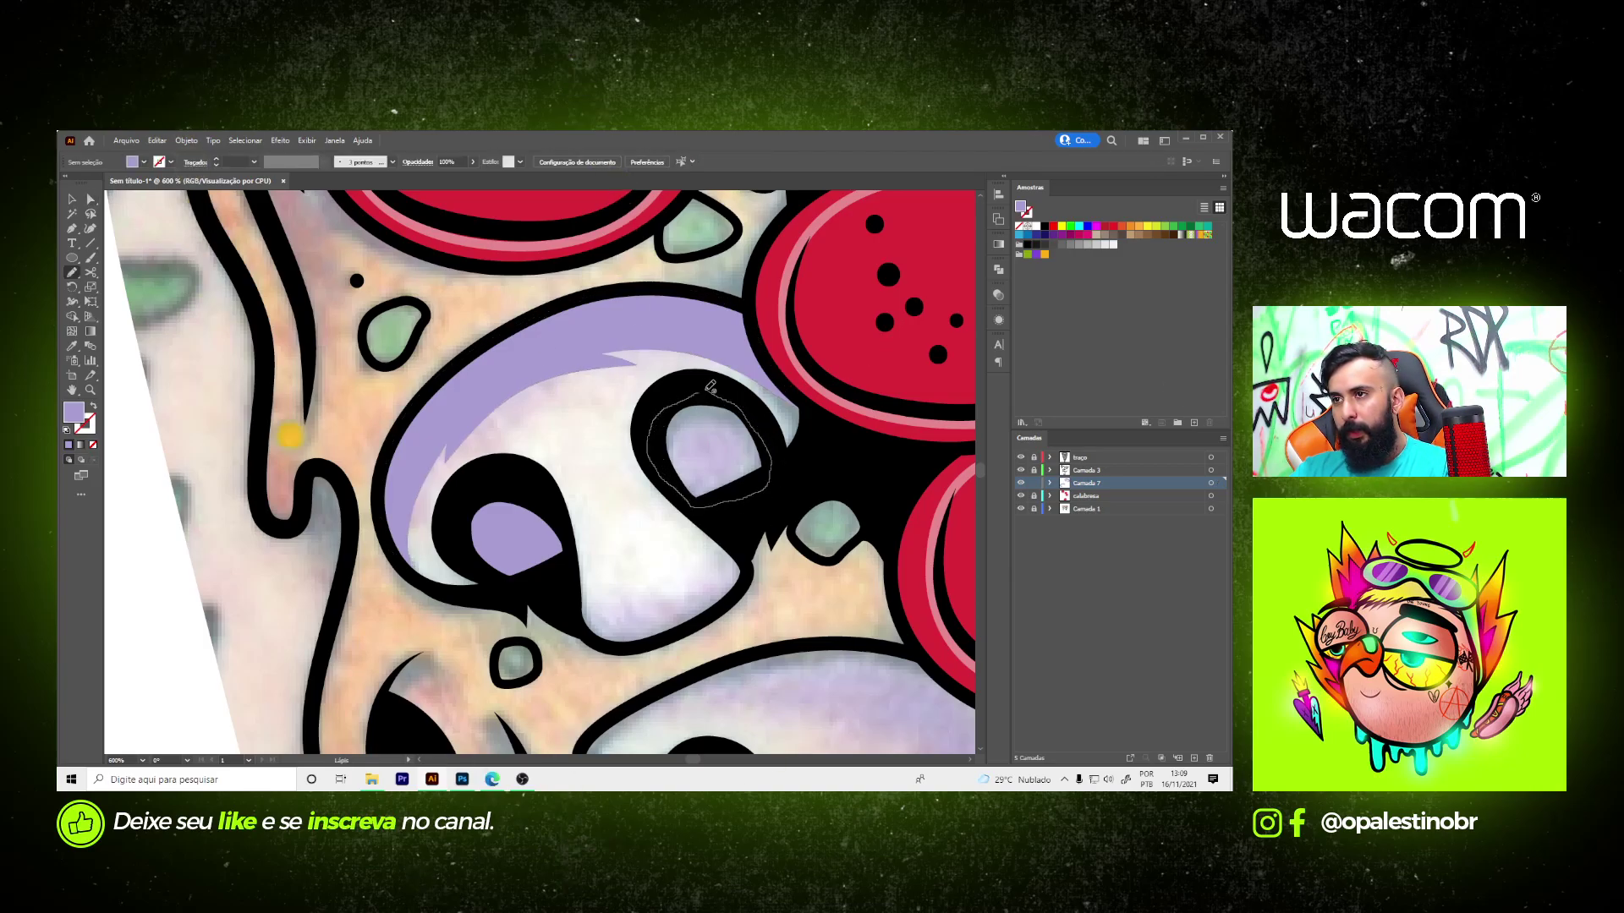
scroll(623, 592, up, 2)
scroll(620, 592, up, 1)
mouse_move(528, 602)
mouse_down()
mouse_move(611, 658)
mouse_move(568, 620)
mouse_move(626, 625)
mouse_up()
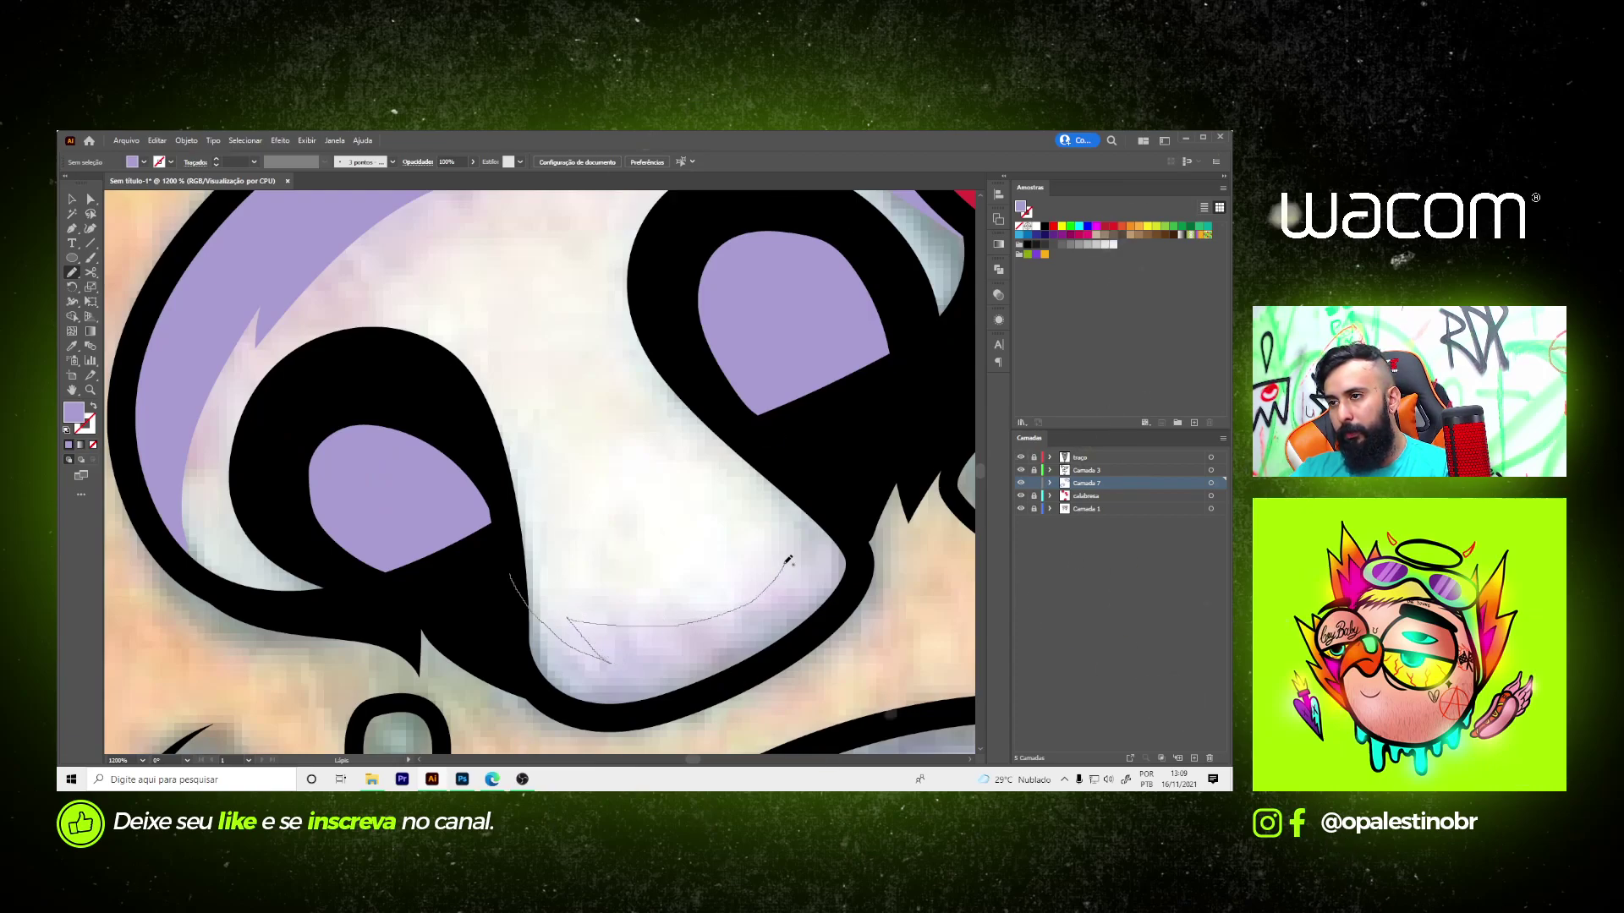
drag(787, 560, 744, 577)
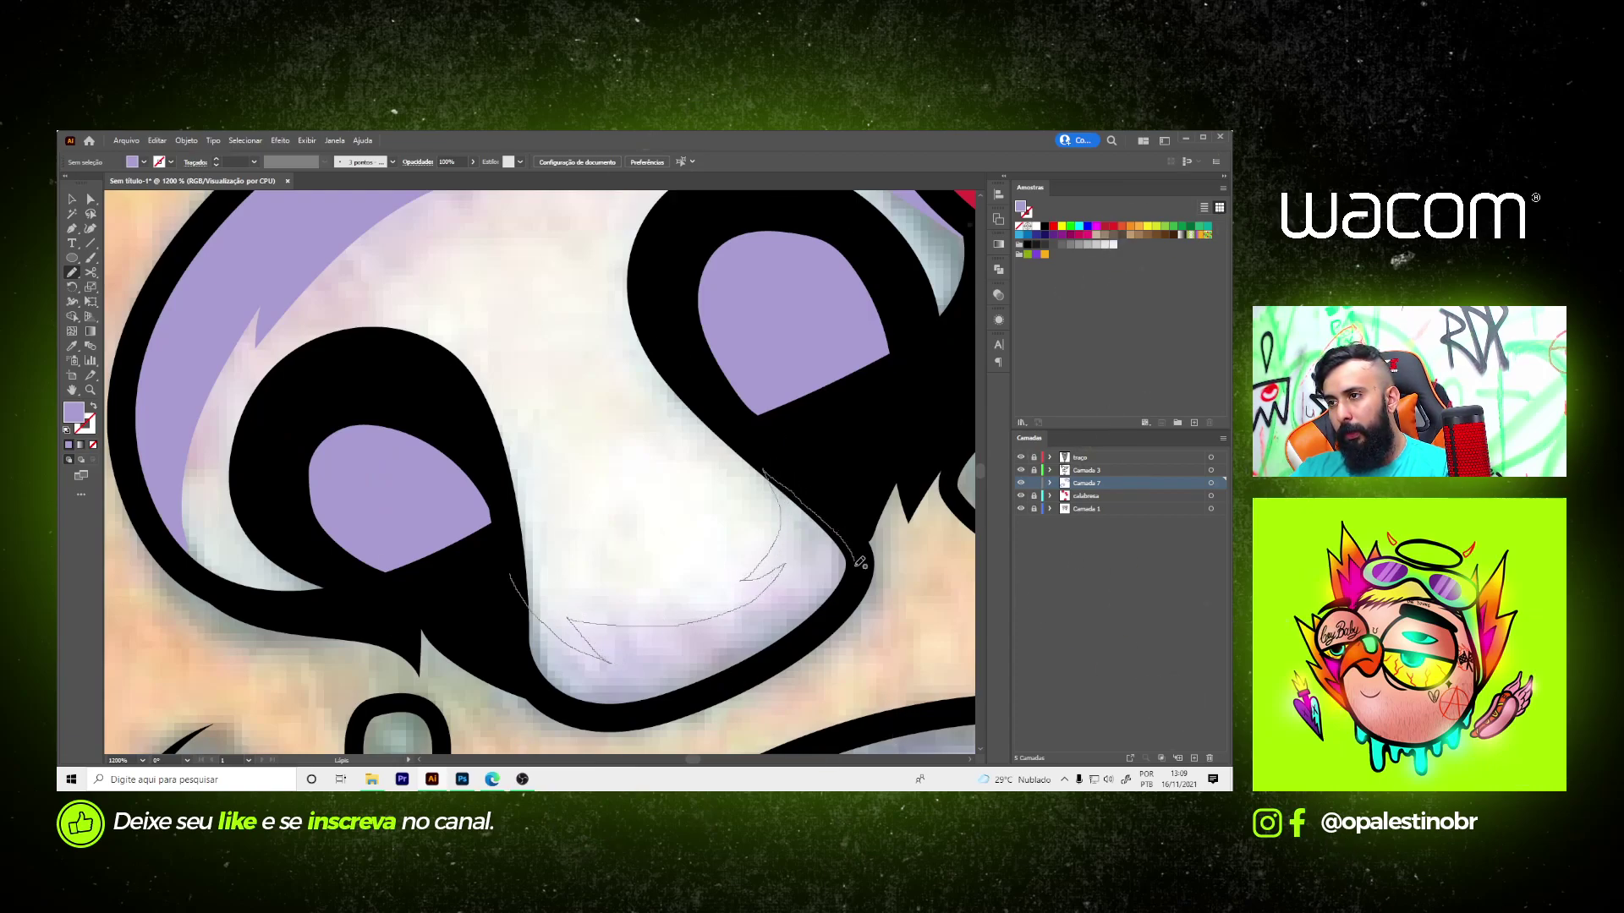
mouse_move(780, 655)
mouse_down()
mouse_move(565, 699)
mouse_move(518, 659)
mouse_move(510, 582)
mouse_up()
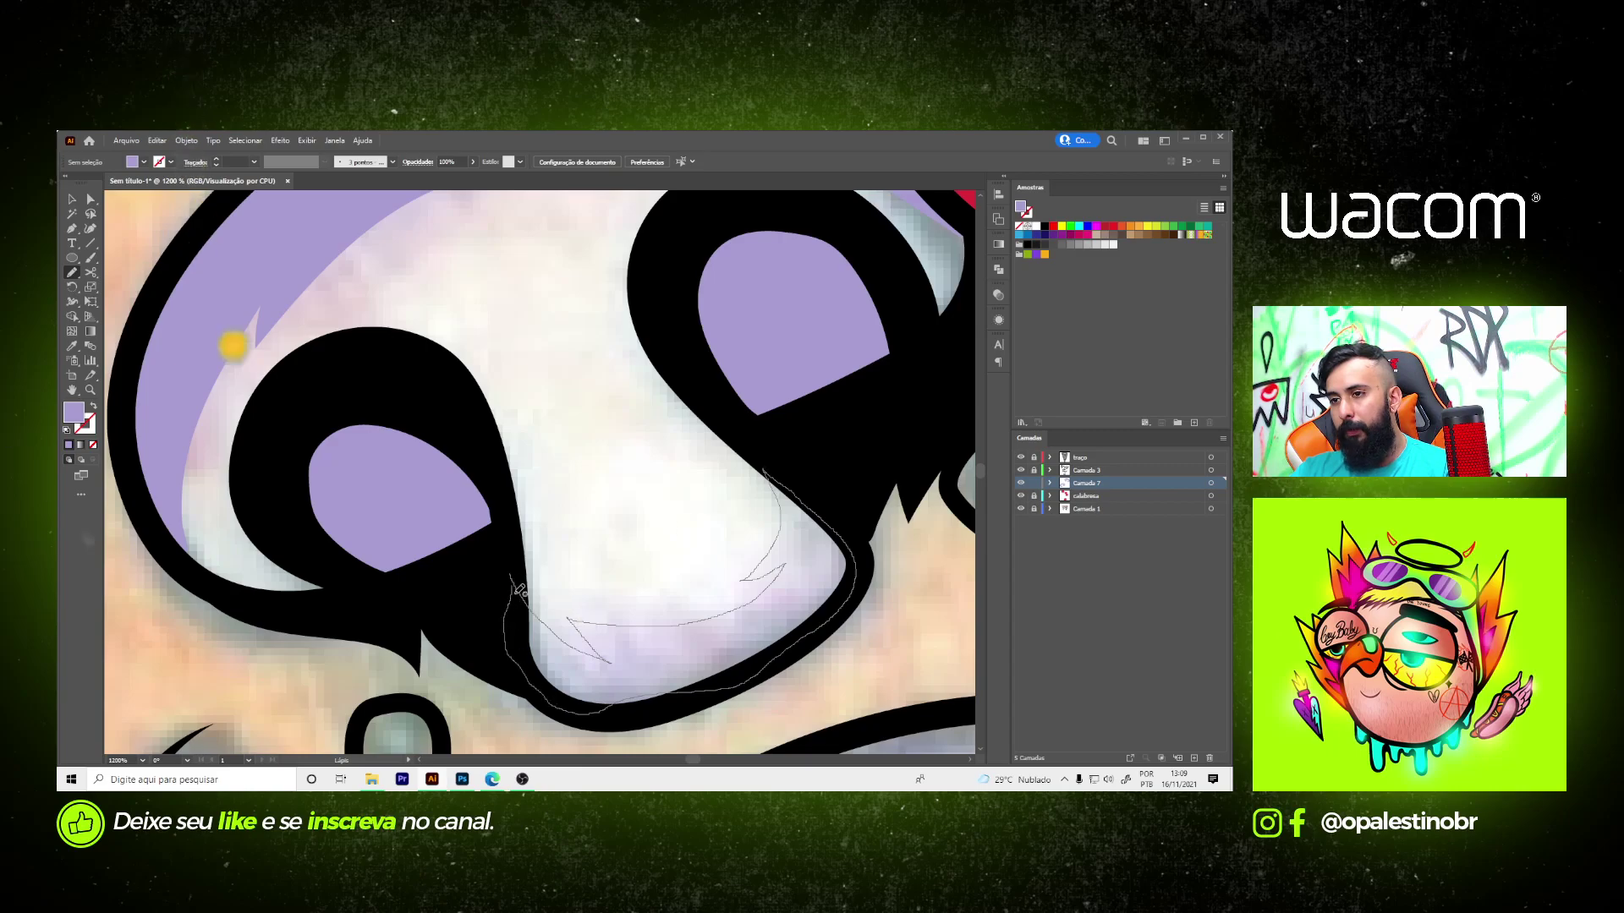
key(a)
drag(624, 706, 635, 717)
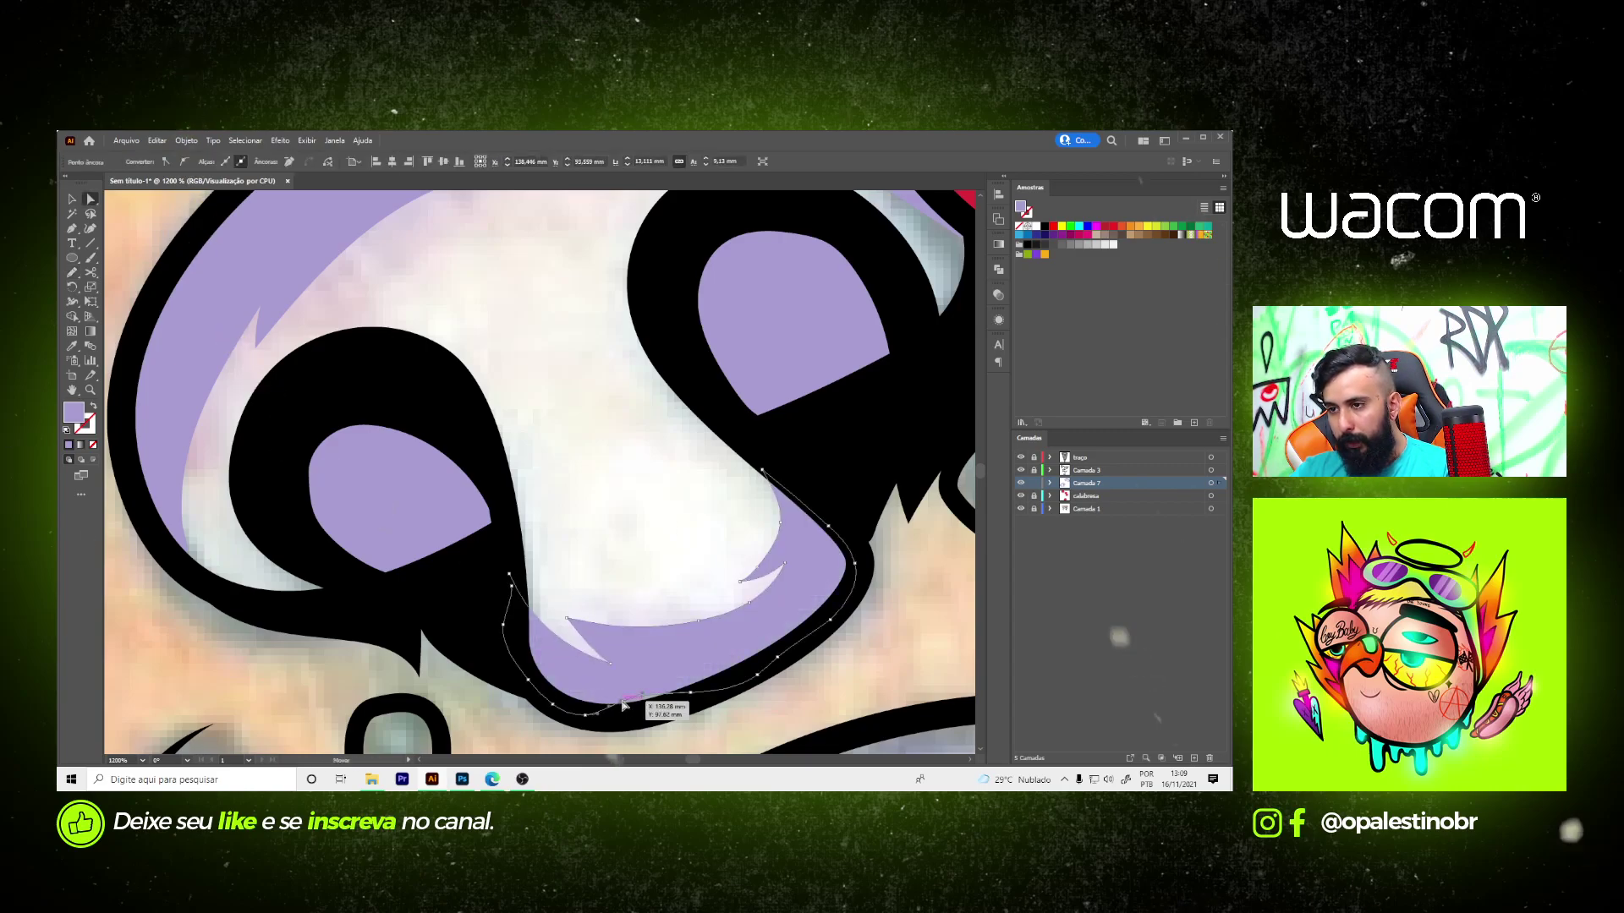
- Zoom out and try a crescent shading on the lower mushroom cap, then undo it
key(ctrl+1)
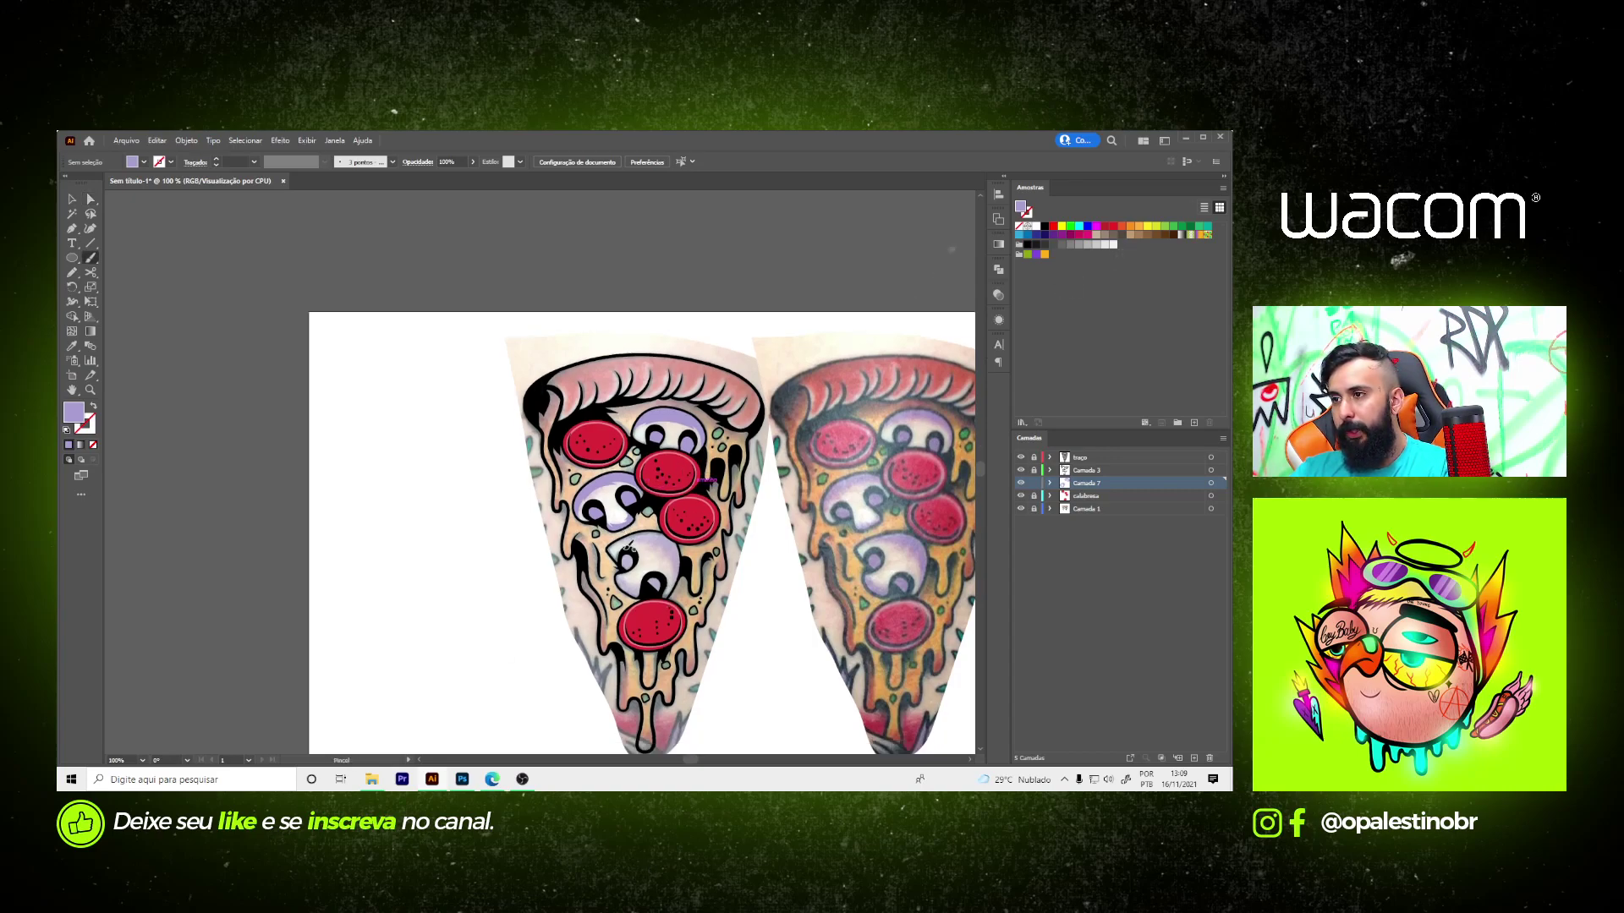
scroll(677, 490, up, 2)
scroll(651, 480, up, 1)
scroll(650, 479, up, 1)
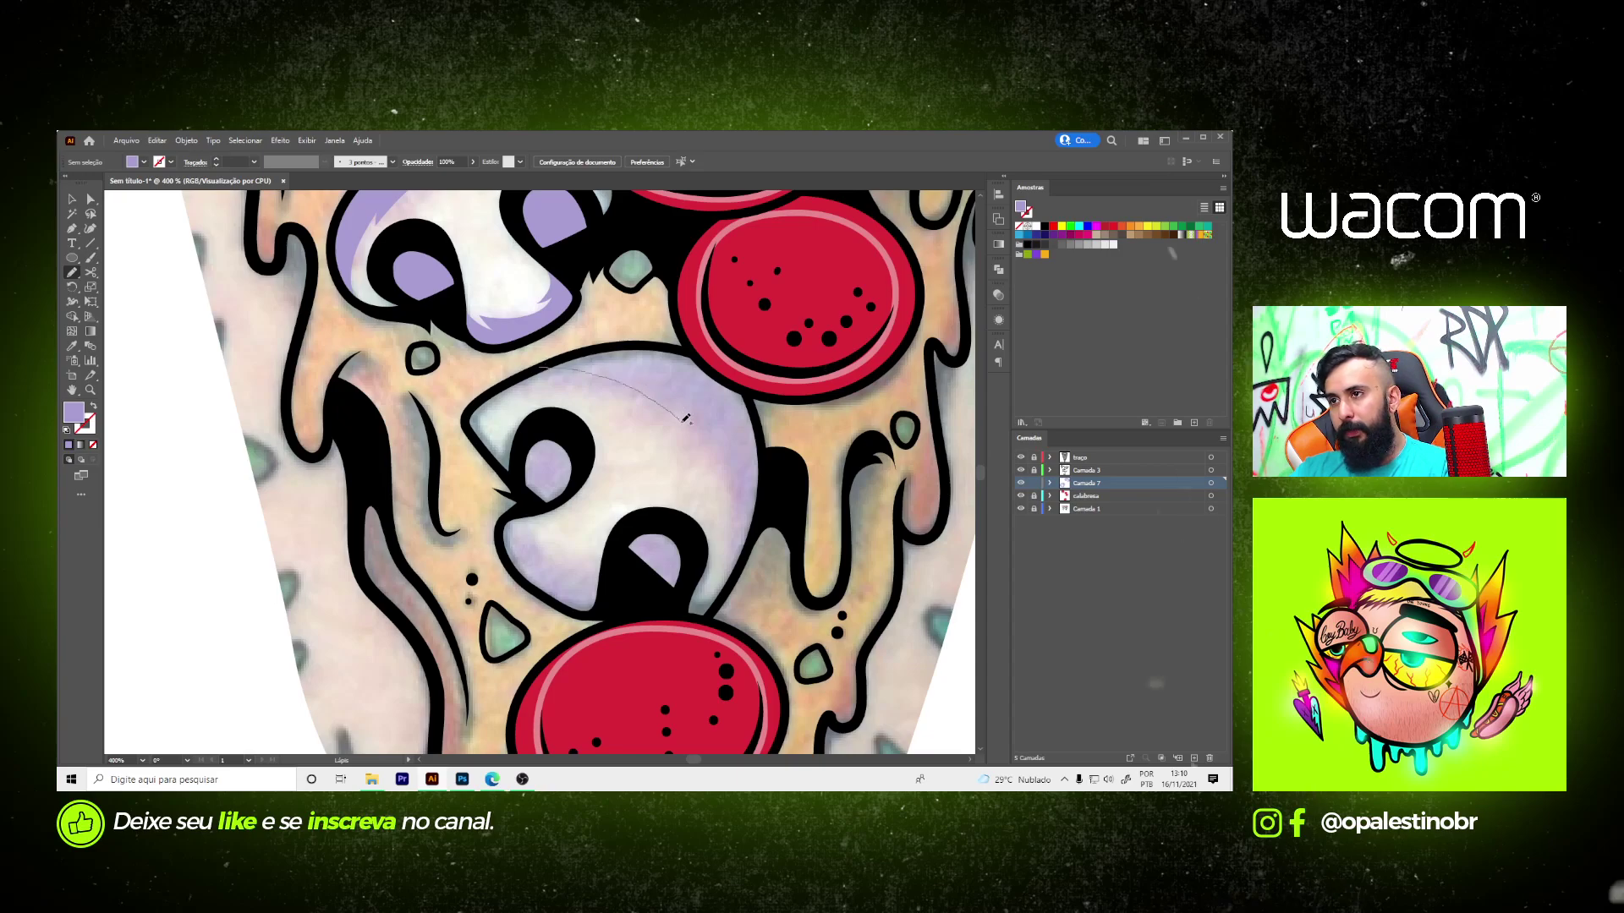
drag(558, 363, 740, 568)
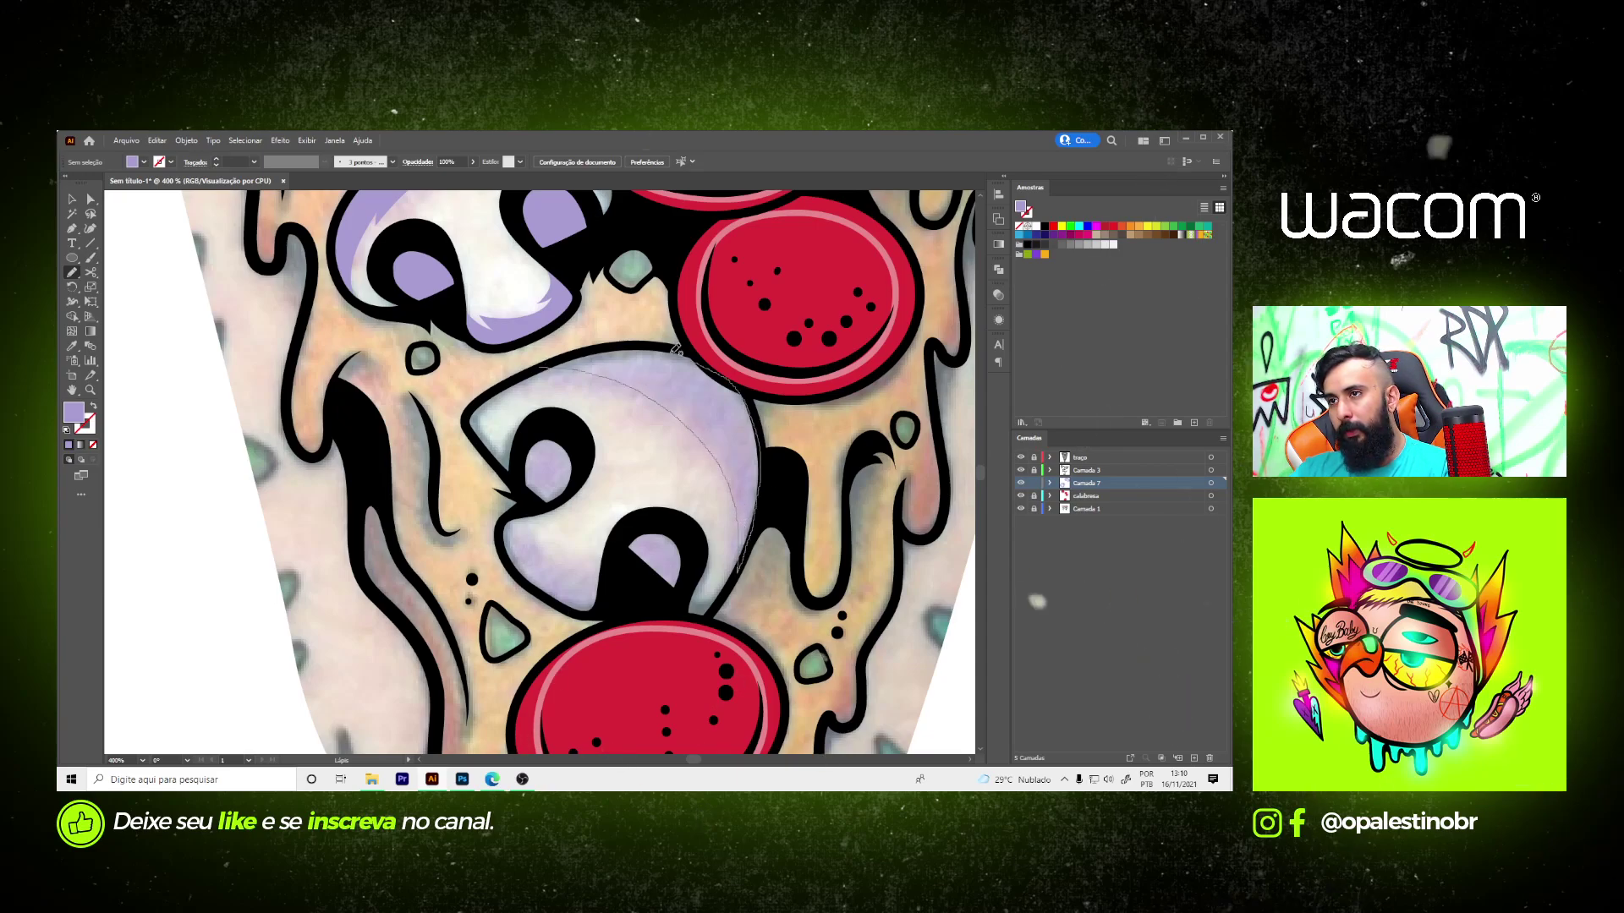
mouse_move(677, 349)
mouse_down()
mouse_move(550, 366)
mouse_move(541, 347)
mouse_up()
key(ctrl+z)
scroll(565, 362, up, 1)
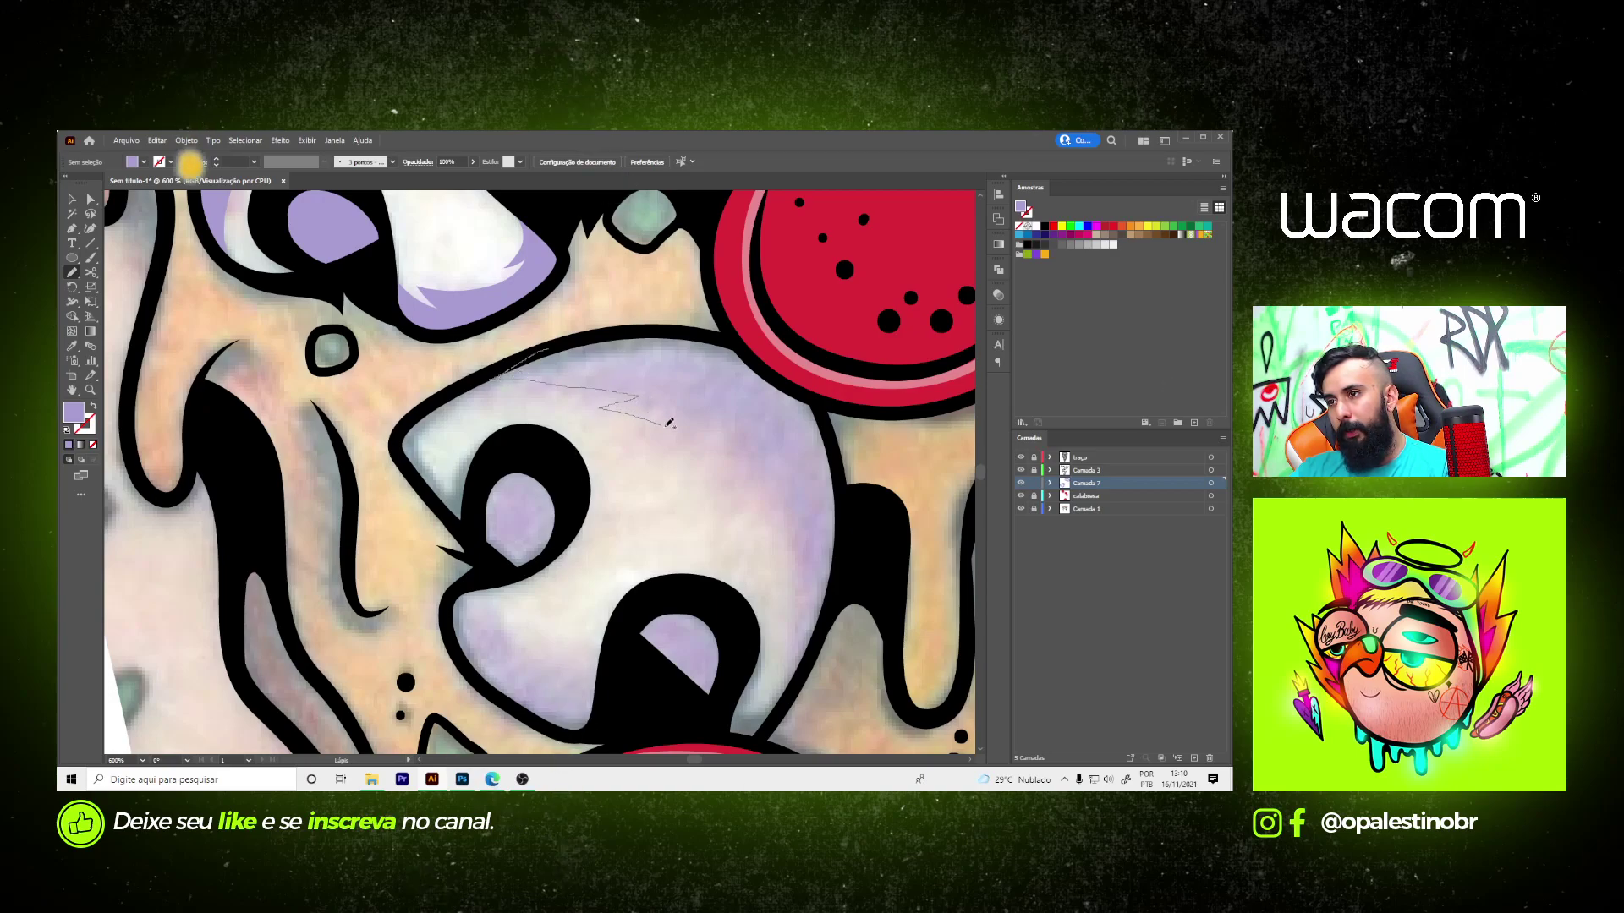
scroll(620, 389, up, 1)
- Shade the lower mushroom's cap and eye hole in lavender, then zoom out to check
mouse_move(510, 437)
mouse_down()
mouse_move(461, 533)
mouse_move(488, 594)
mouse_move(567, 465)
mouse_move(456, 292)
mouse_up()
mouse_move(636, 395)
mouse_down()
mouse_move(597, 406)
mouse_move(580, 524)
mouse_move(697, 469)
mouse_up()
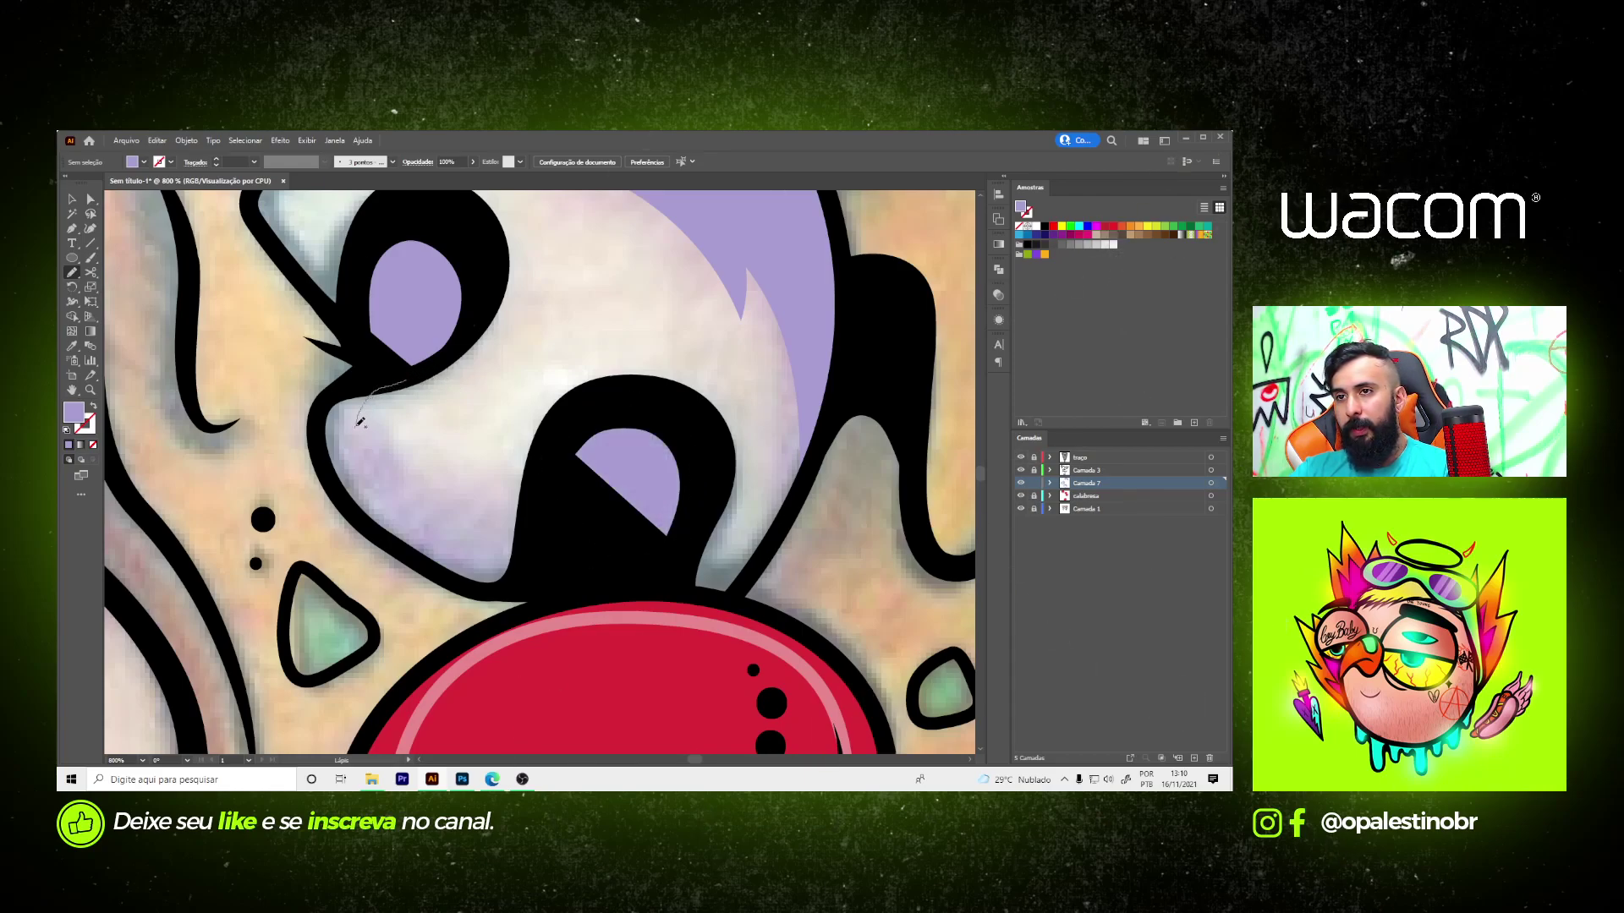
mouse_move(465, 513)
mouse_down()
mouse_move(533, 471)
mouse_move(507, 580)
mouse_move(440, 567)
mouse_move(374, 524)
mouse_up()
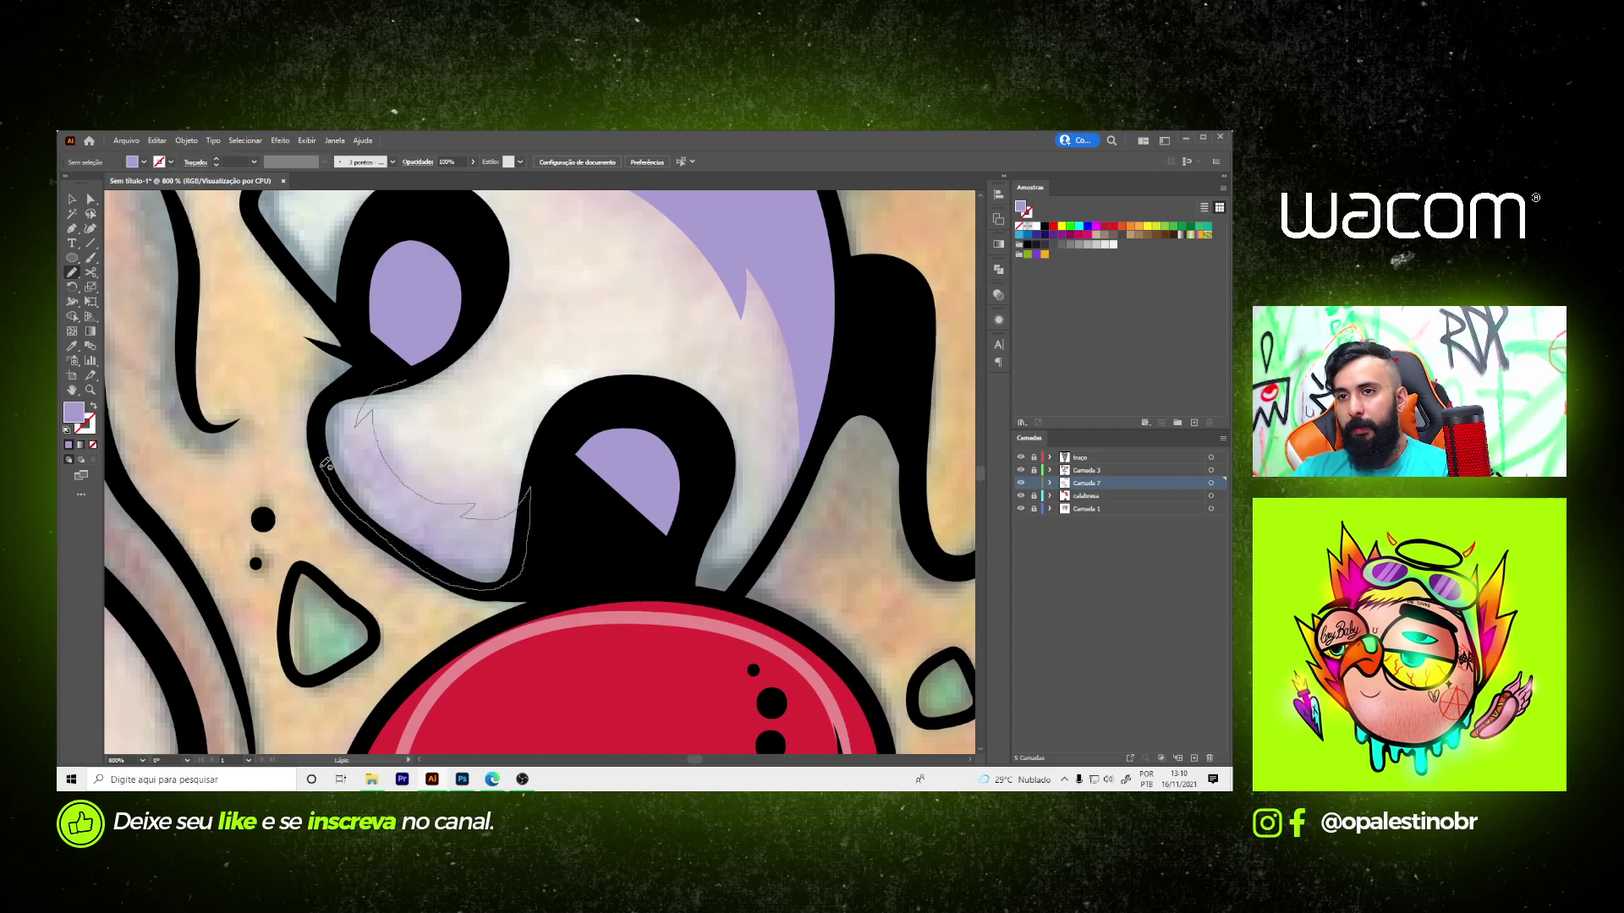
drag(337, 383, 393, 380)
key(ctrl+0)
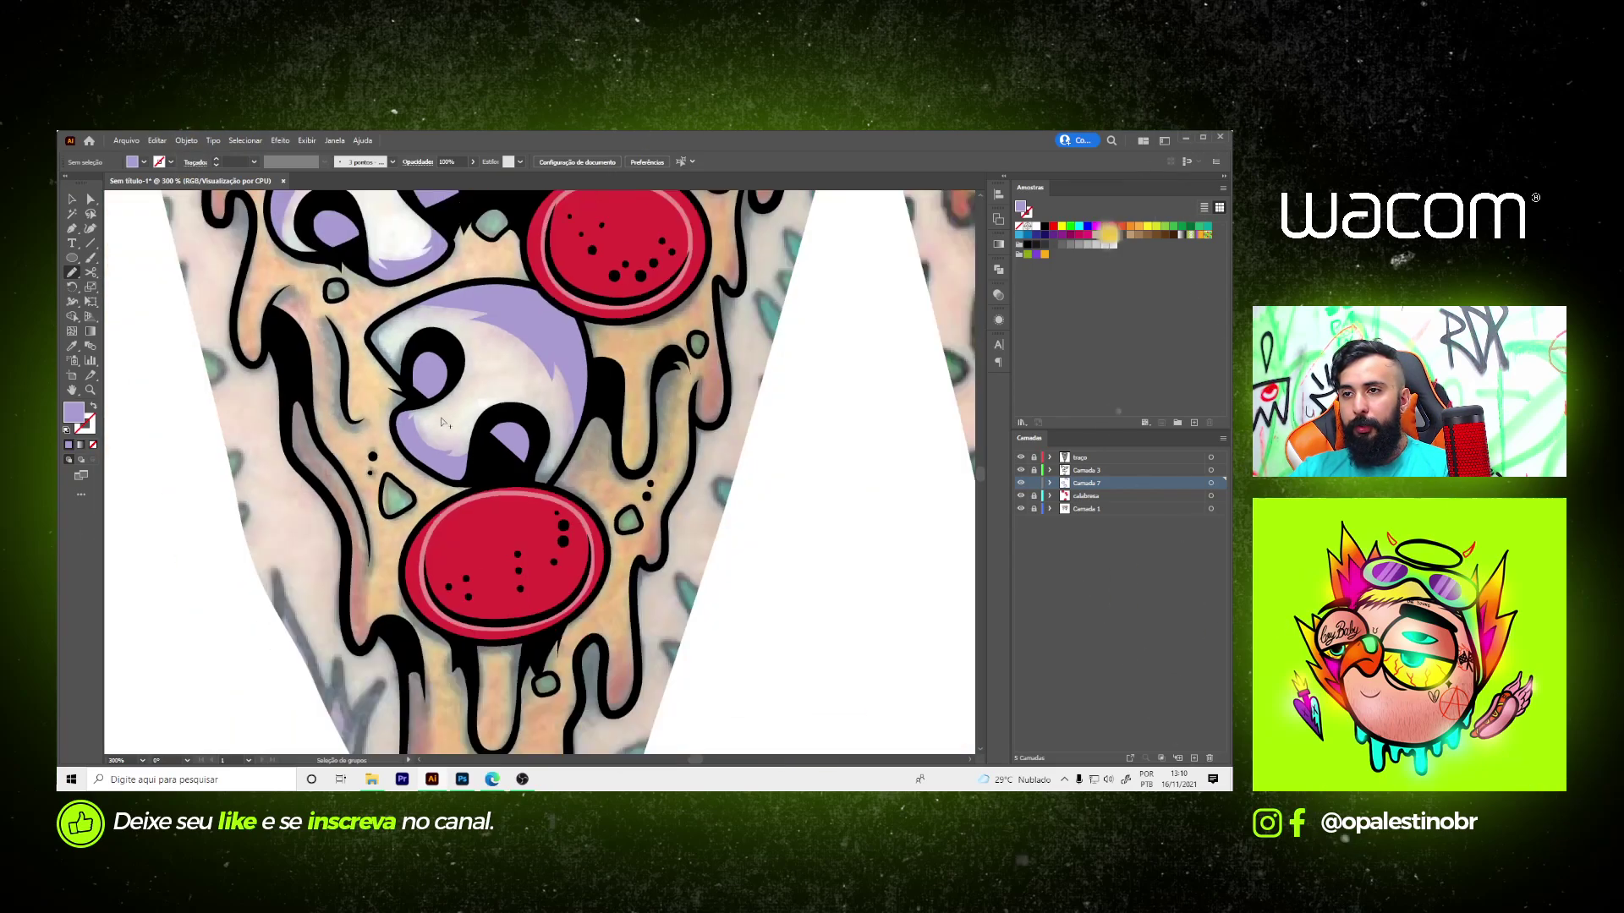
scroll(579, 475, up, 3)
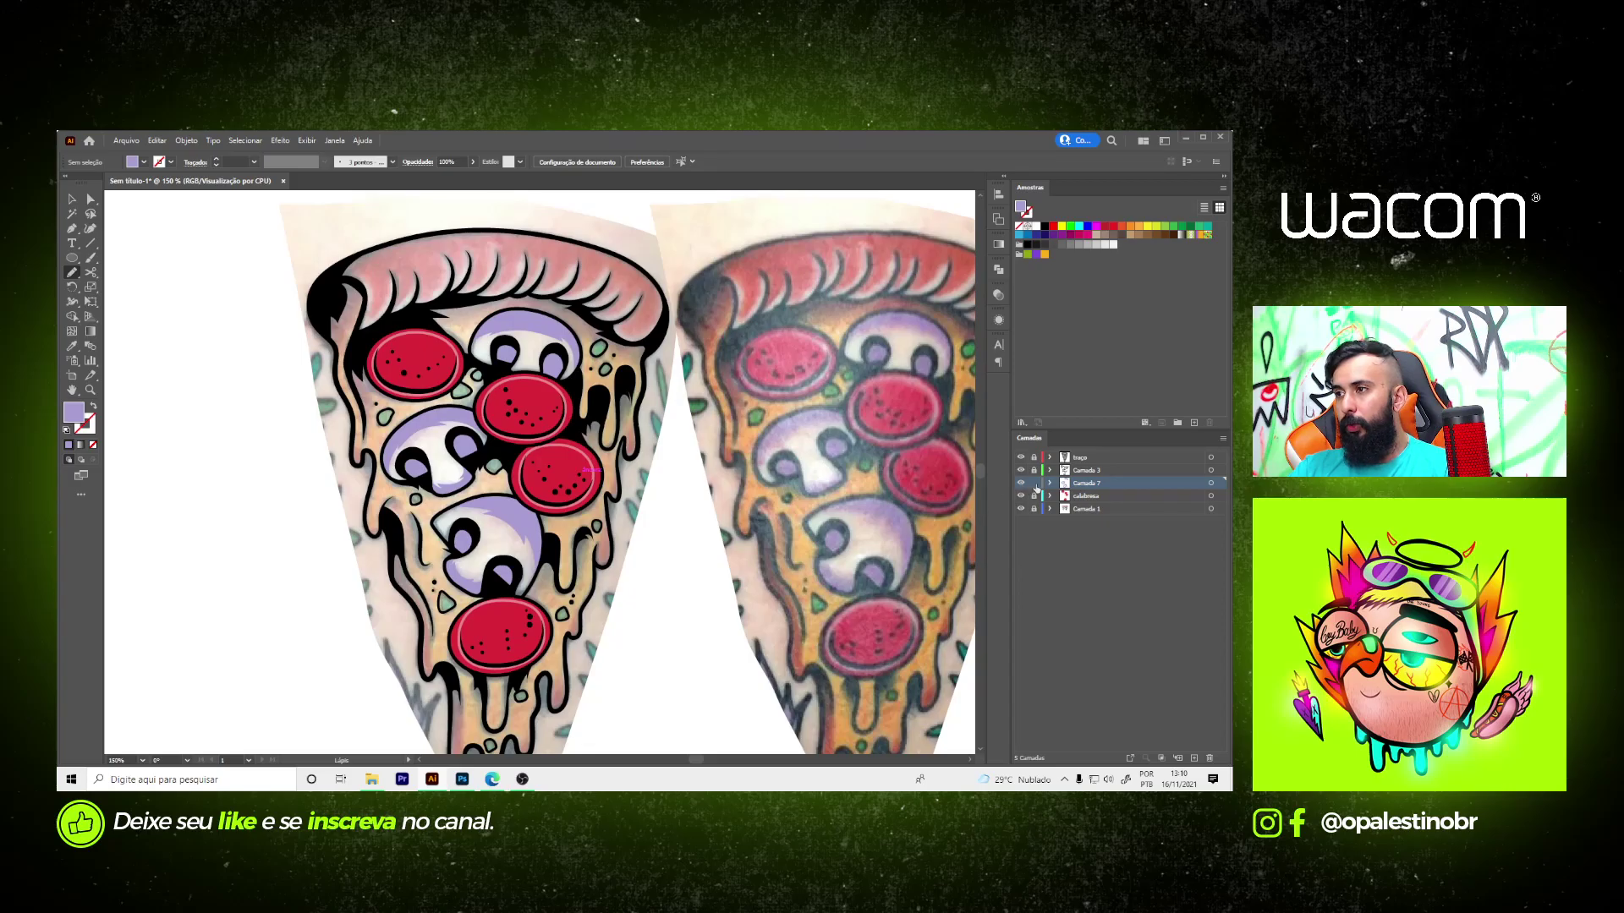
- Toggle the tattoo photo to check the drawing, then add a new layer above Camada 1
key(ctrl+minus)
key(ctrl+minus)
click(1020, 508)
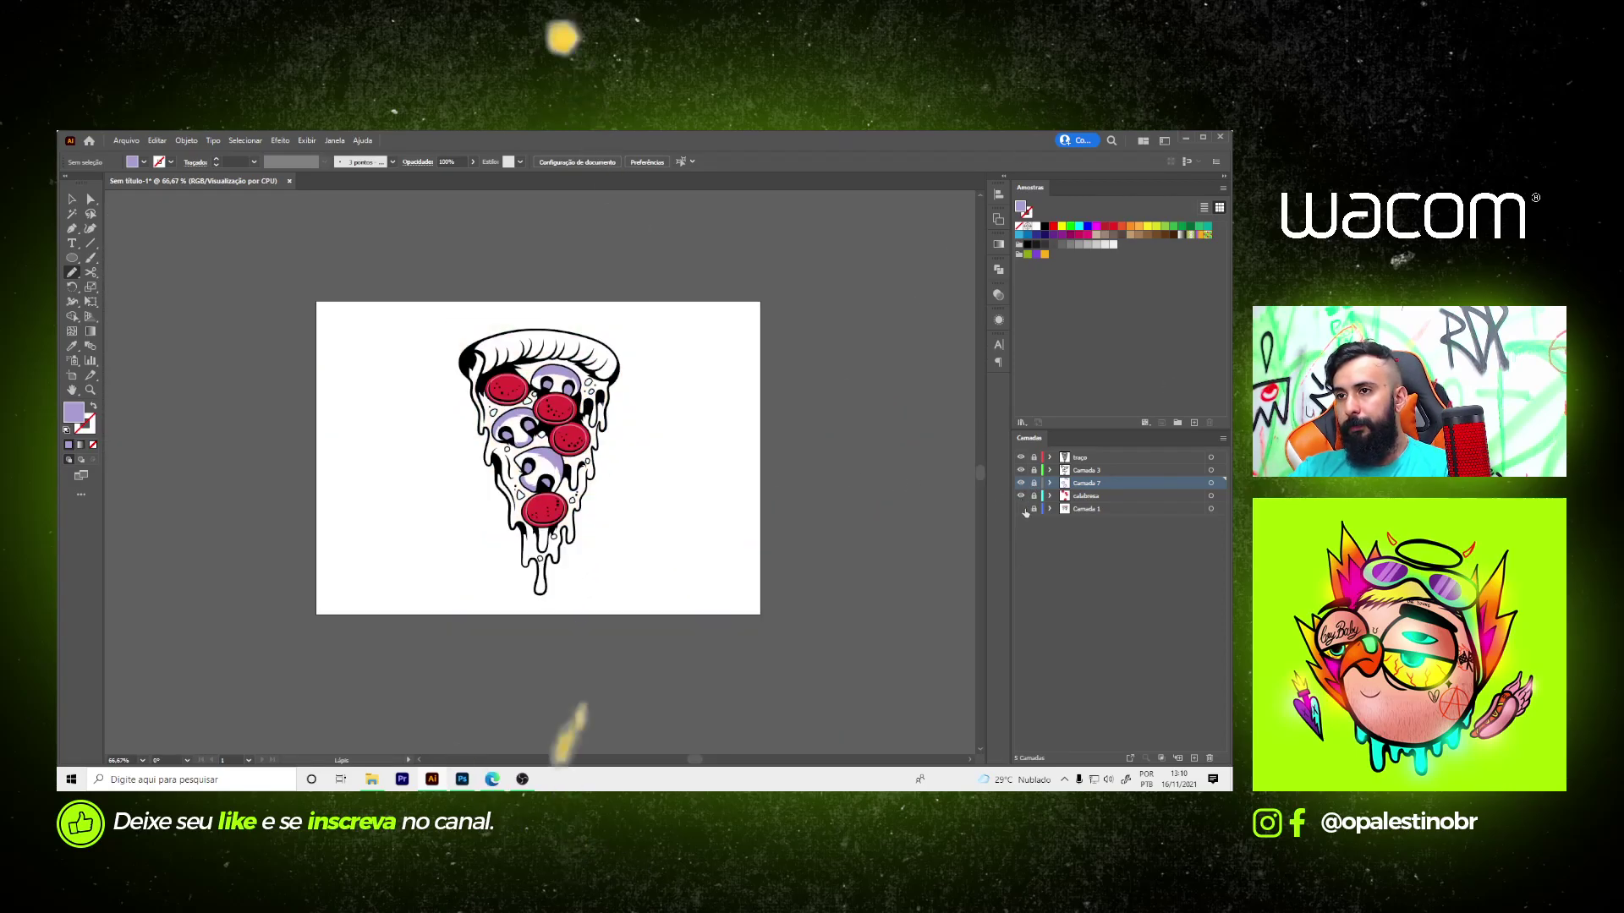
click(1020, 508)
key(ctrl+1)
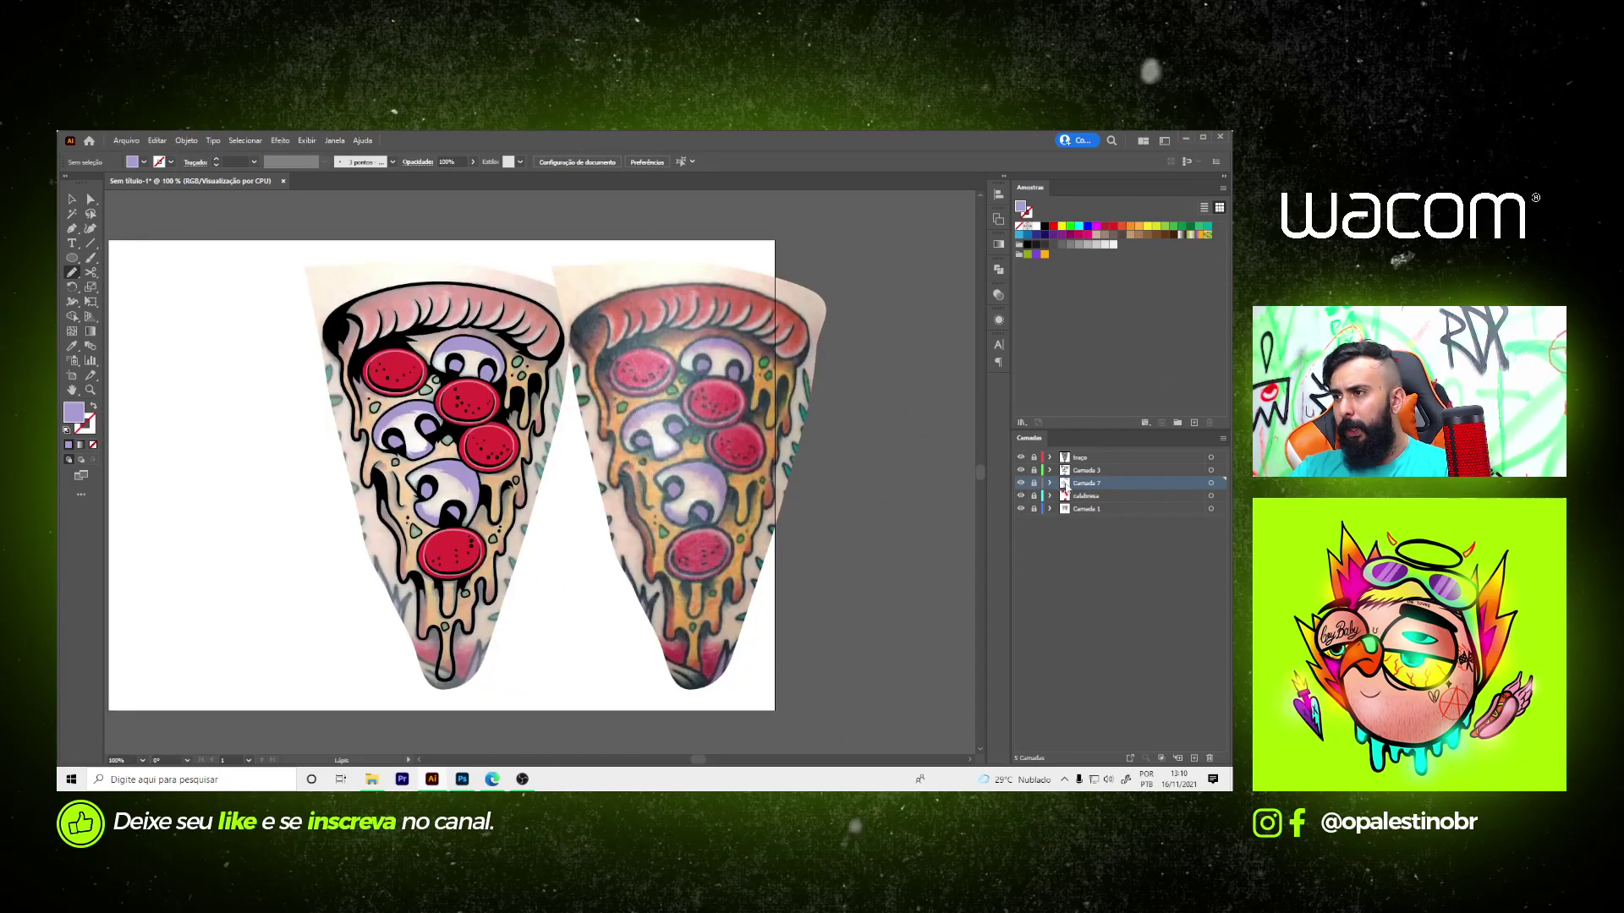
click(1100, 508)
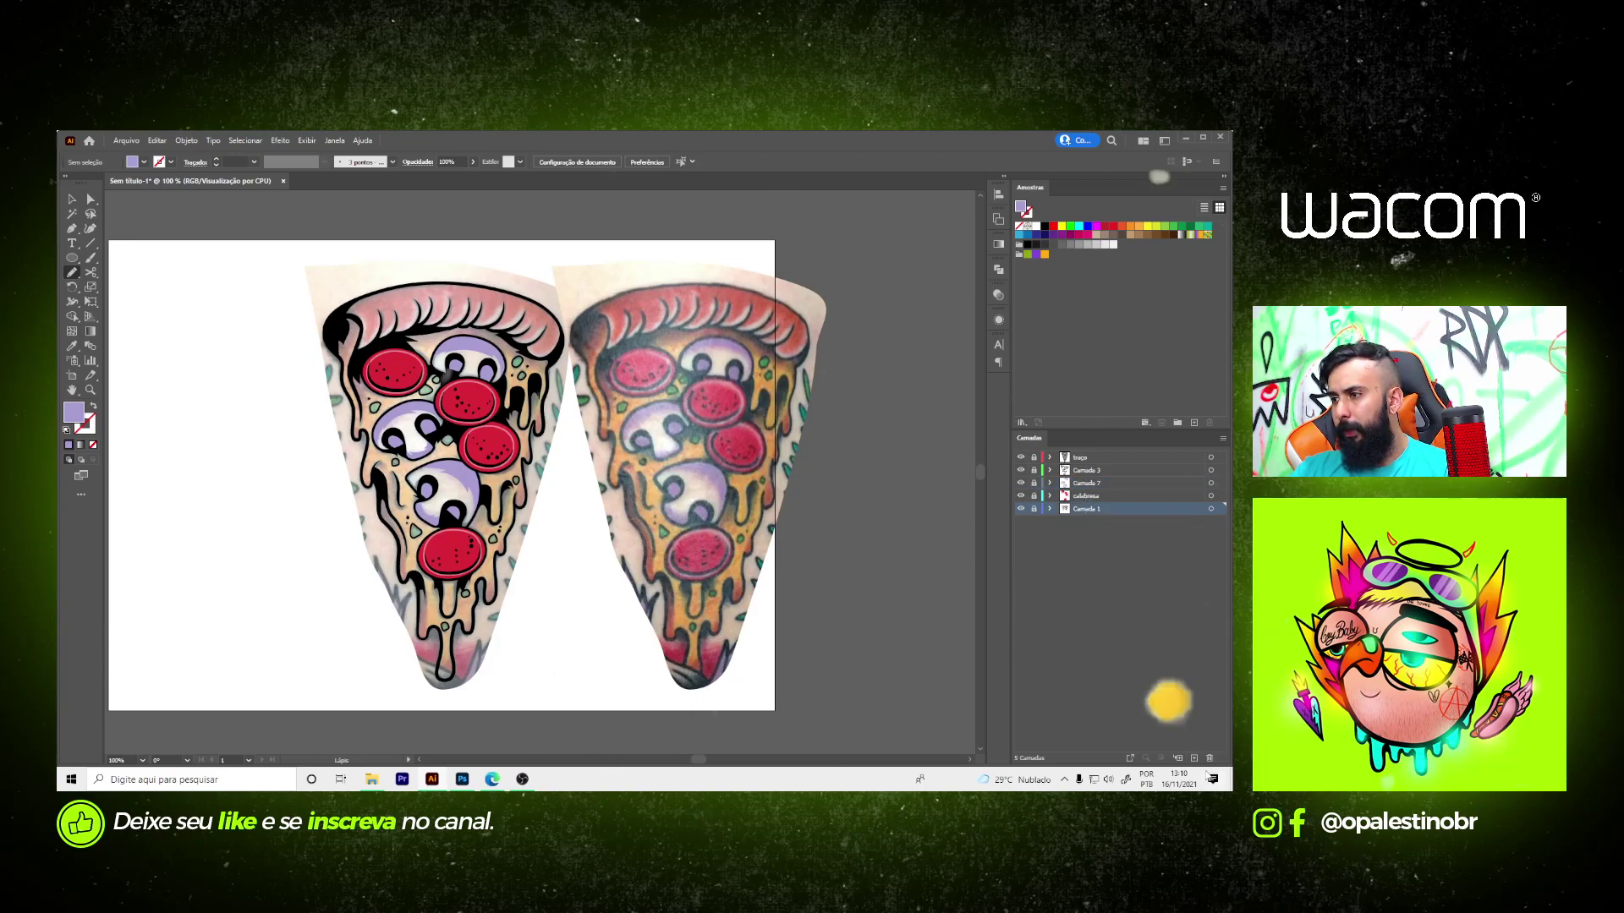
click(1195, 758)
- Draw a small orange cheese patch under the crust with the Pencil
key(i)
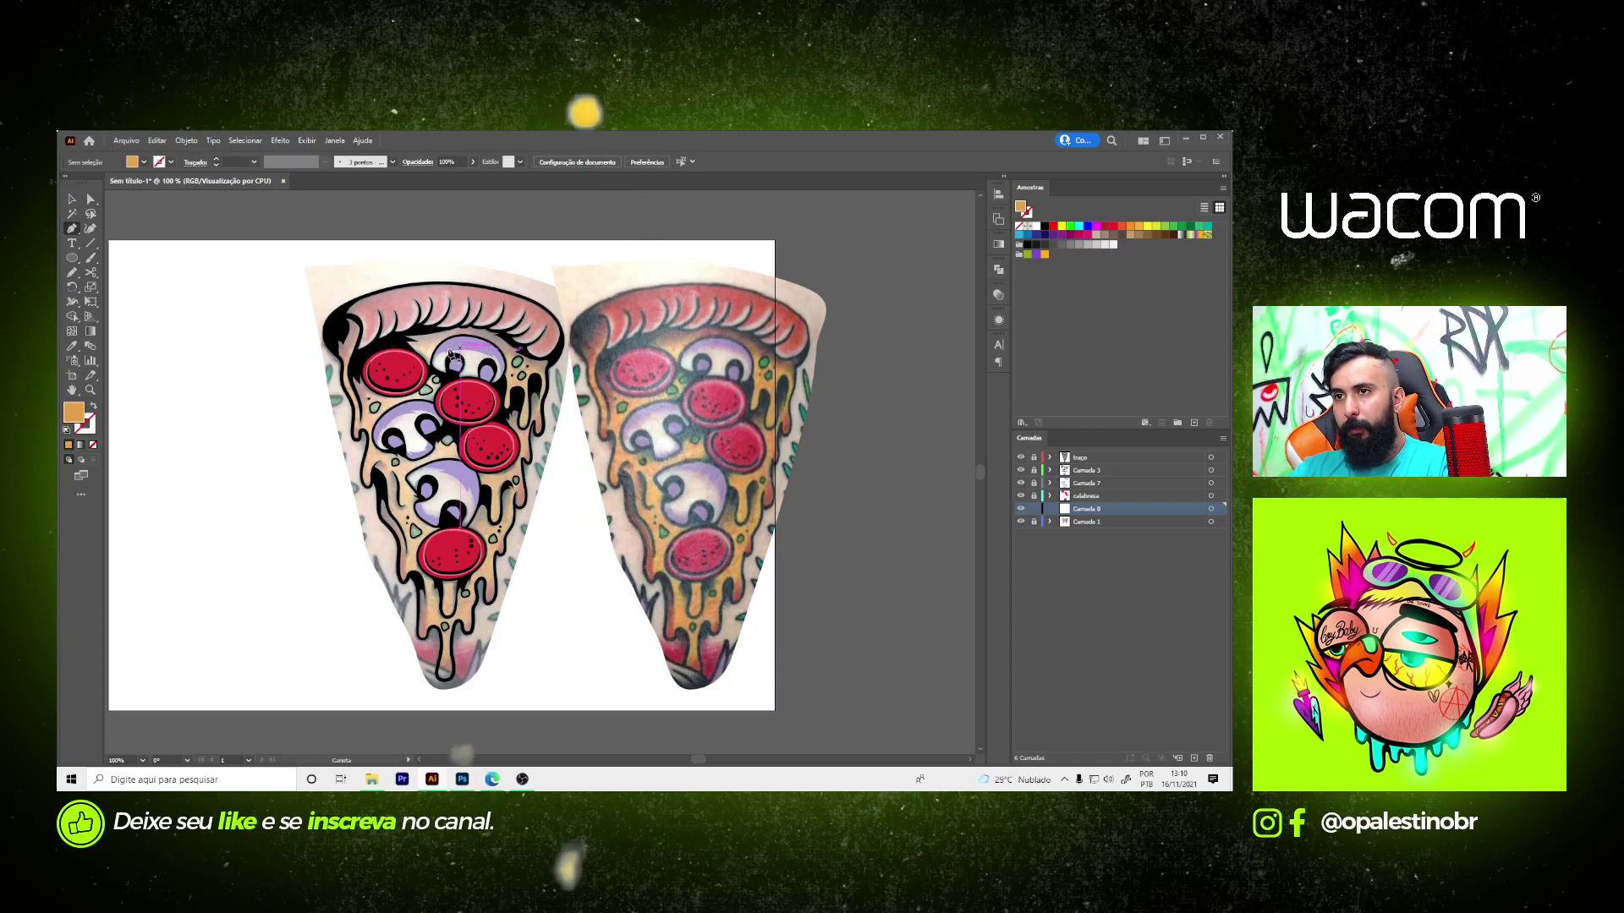
scroll(343, 380, up, 2)
key(p)
scroll(343, 365, up, 1)
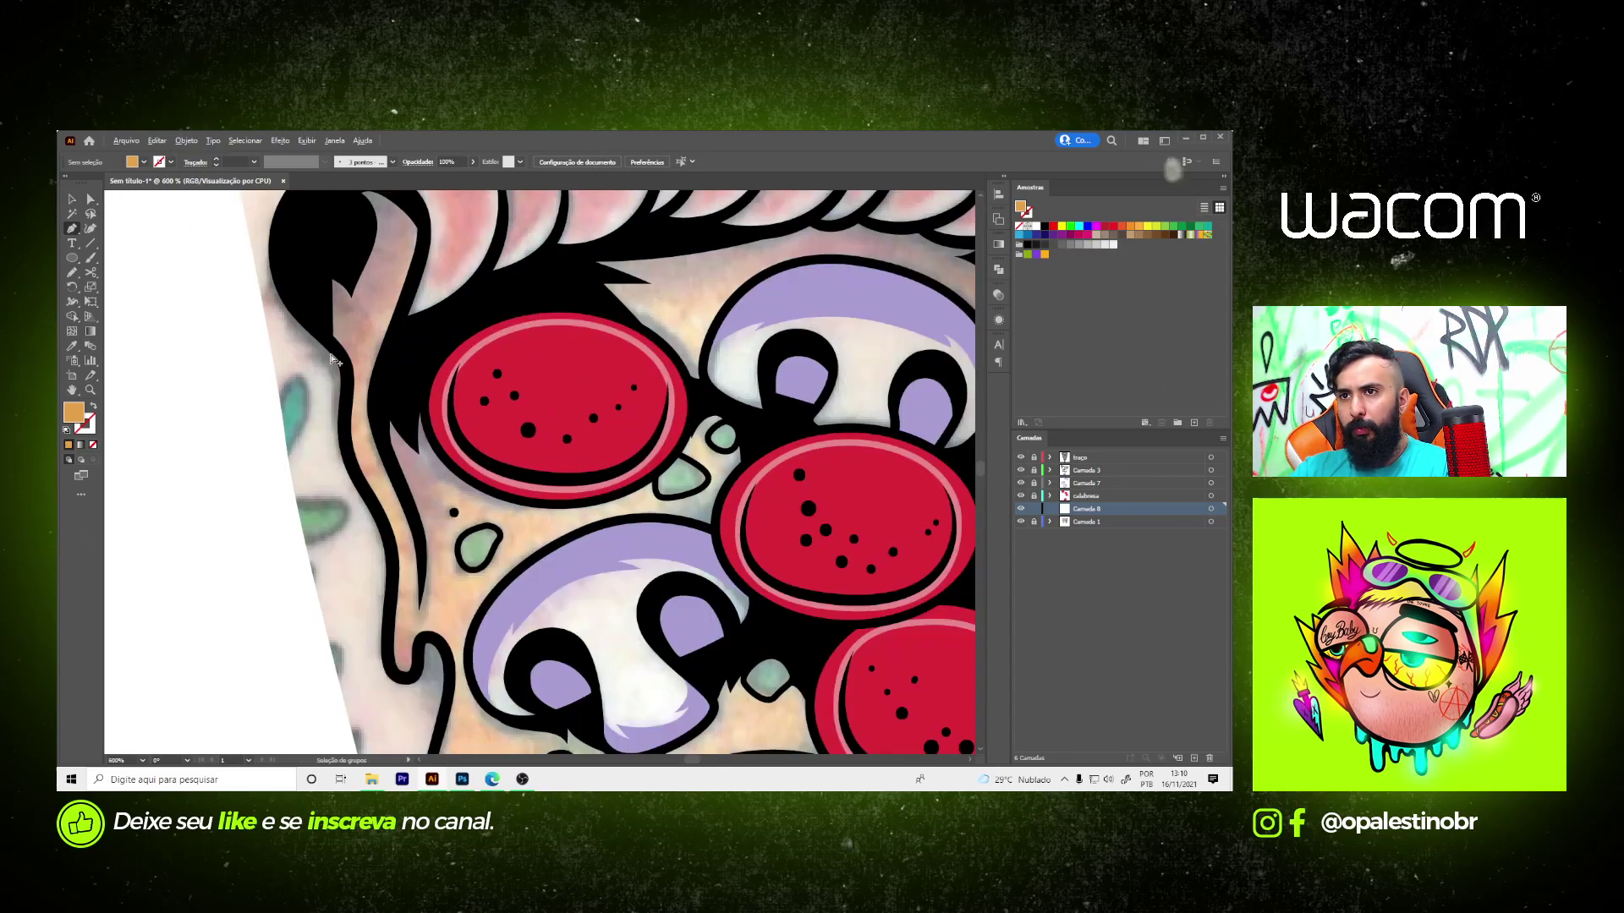
scroll(341, 372, up, 1)
scroll(355, 423, up, 1)
scroll(396, 557, up, 1)
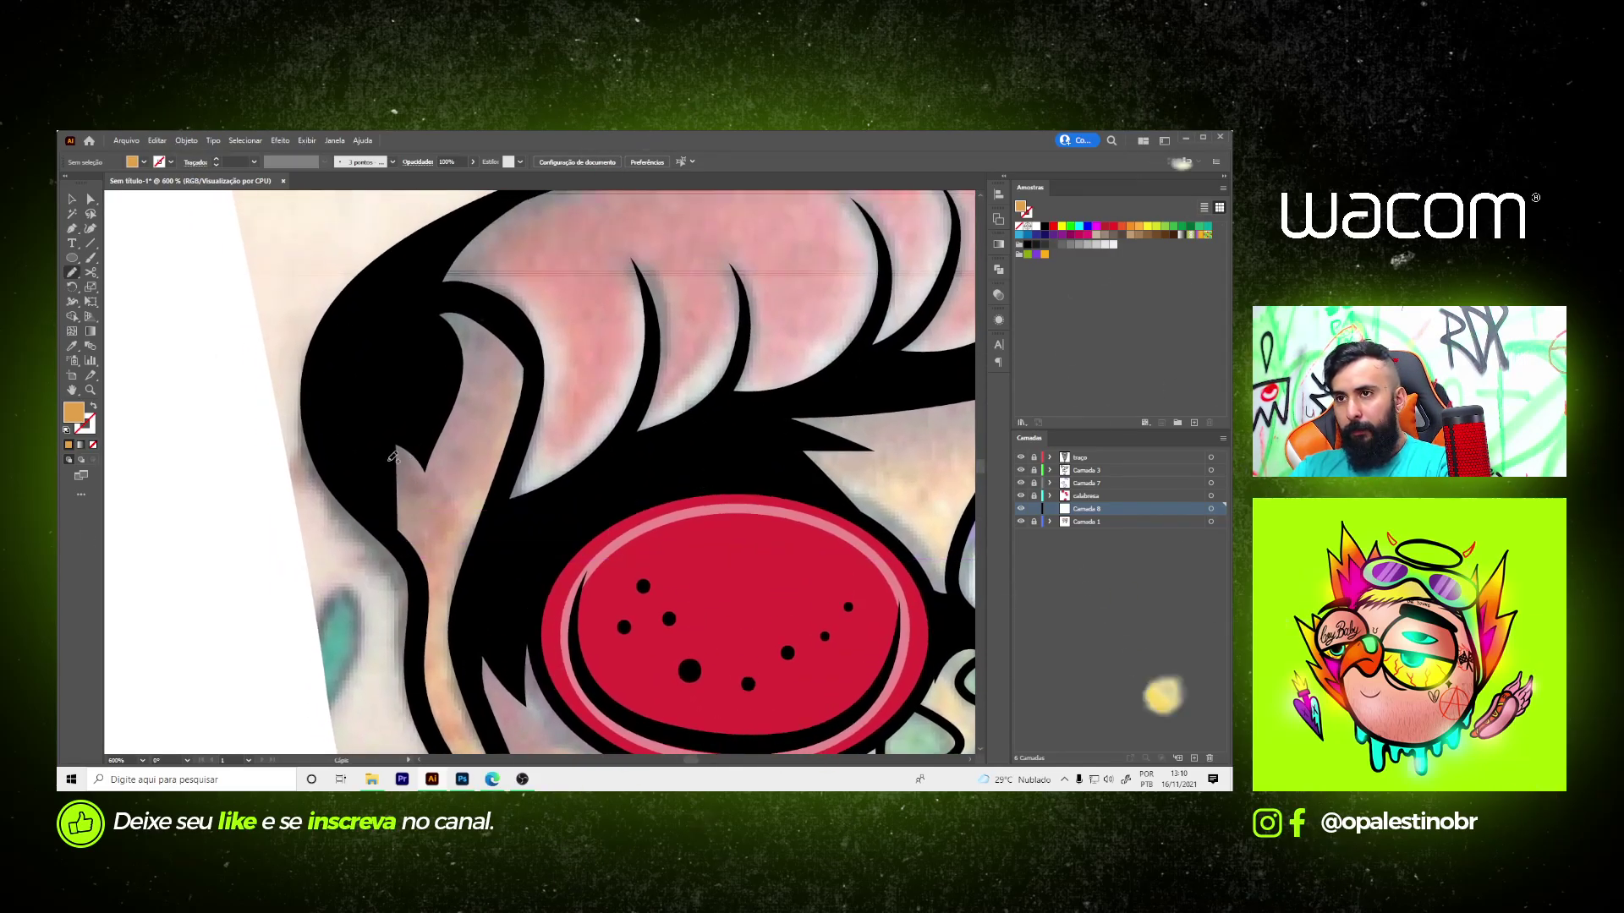
key(n)
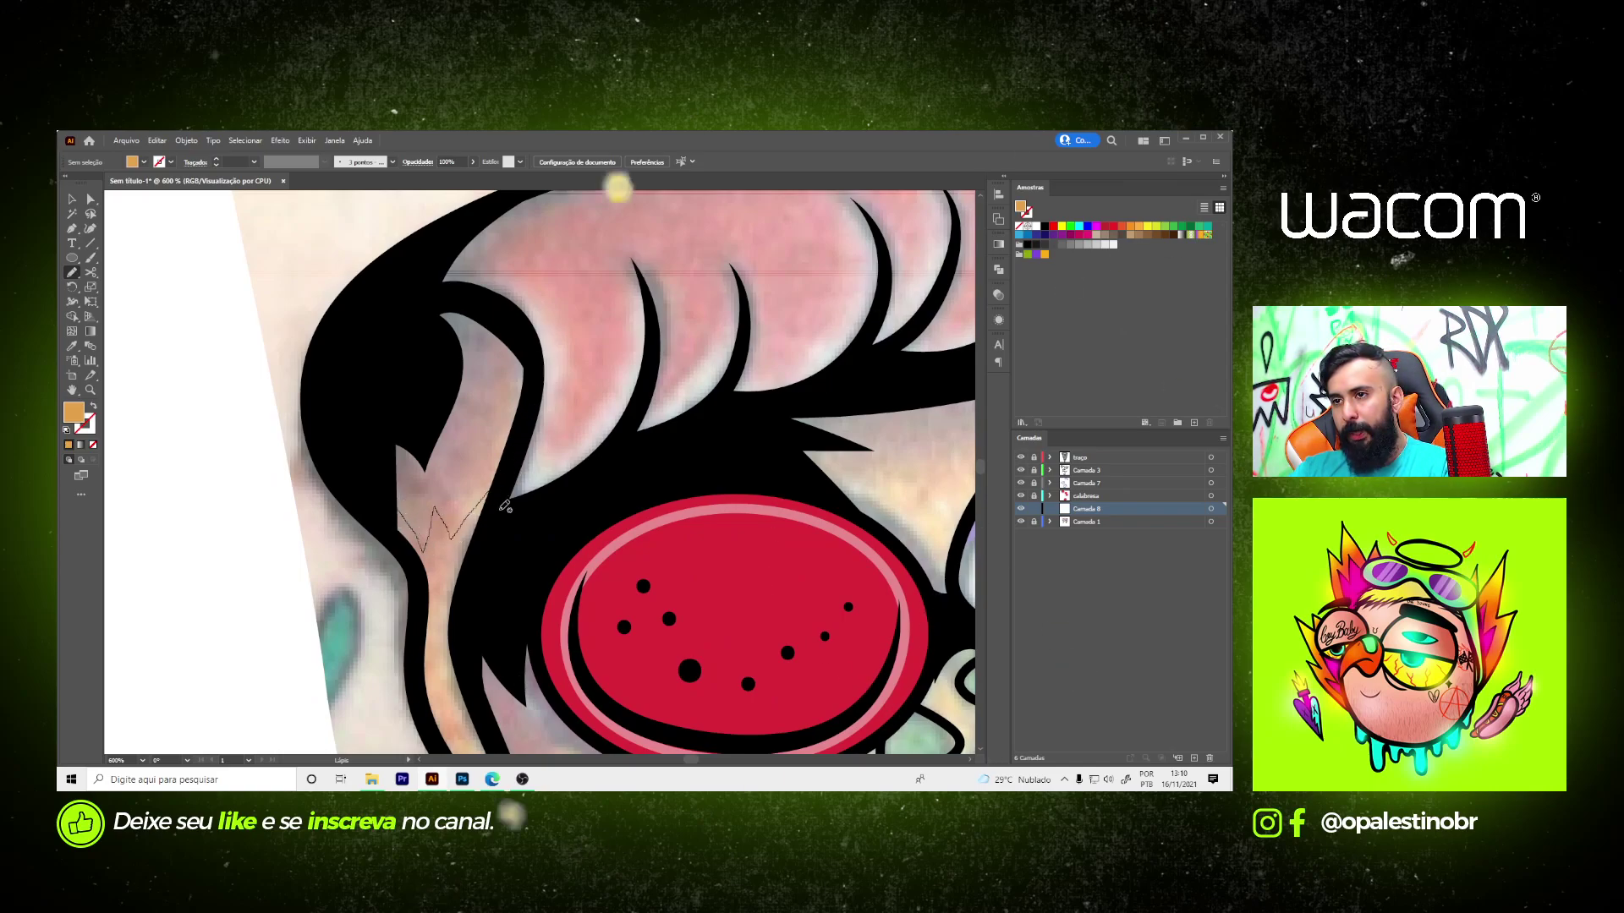
drag(425, 633, 448, 632)
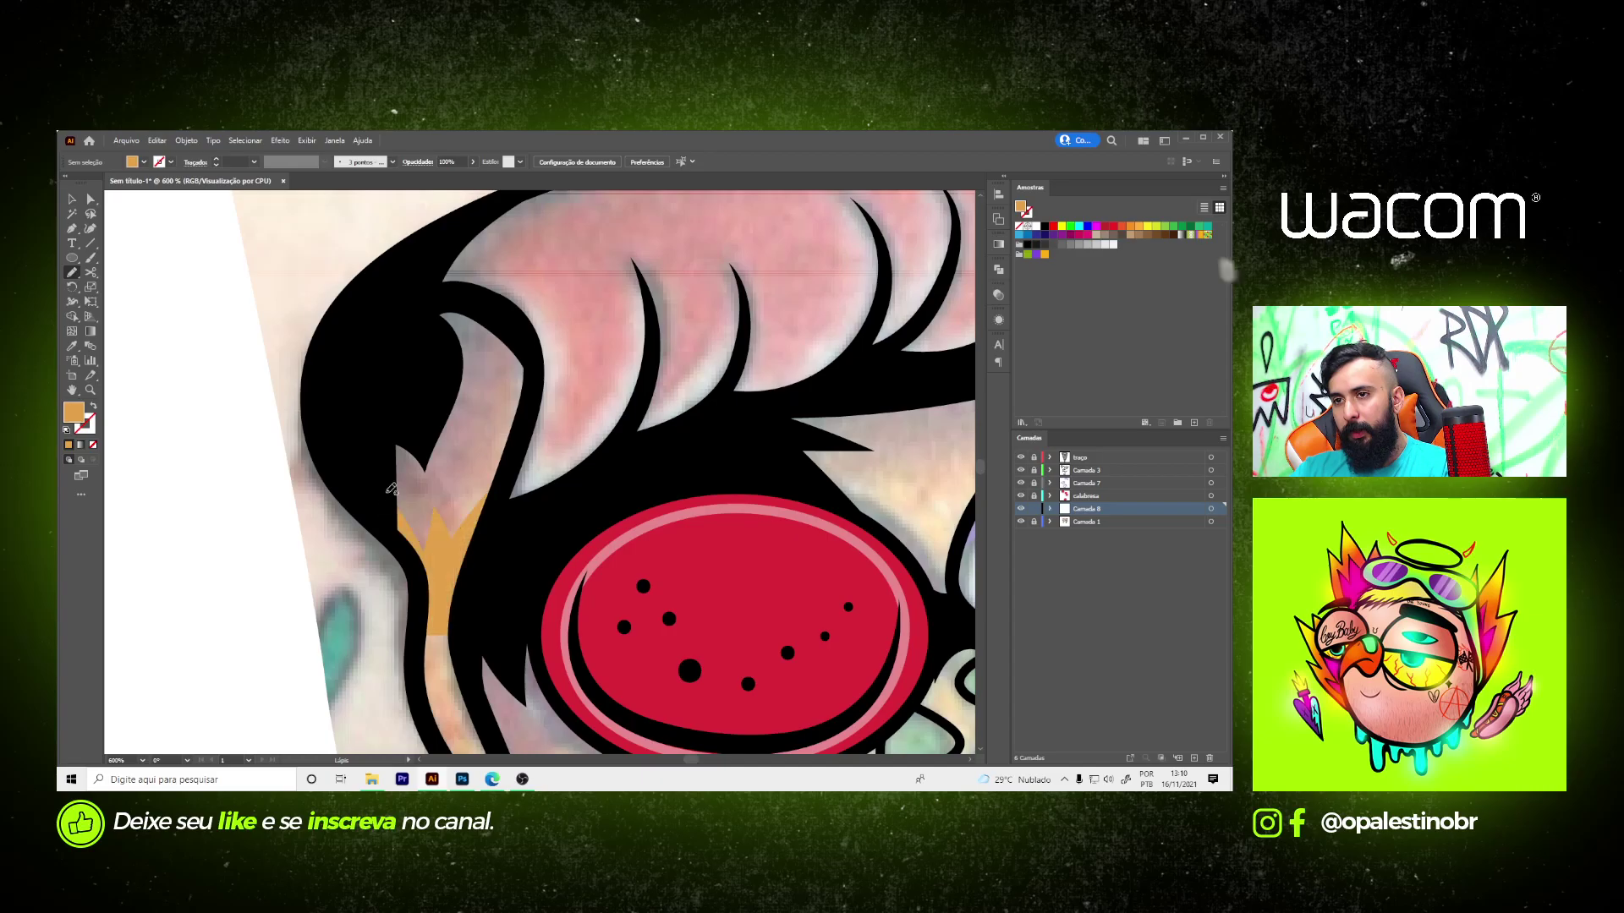
- Lock layer Camada 1 and set layer Camada 8's colour to Magenta
click(1032, 522)
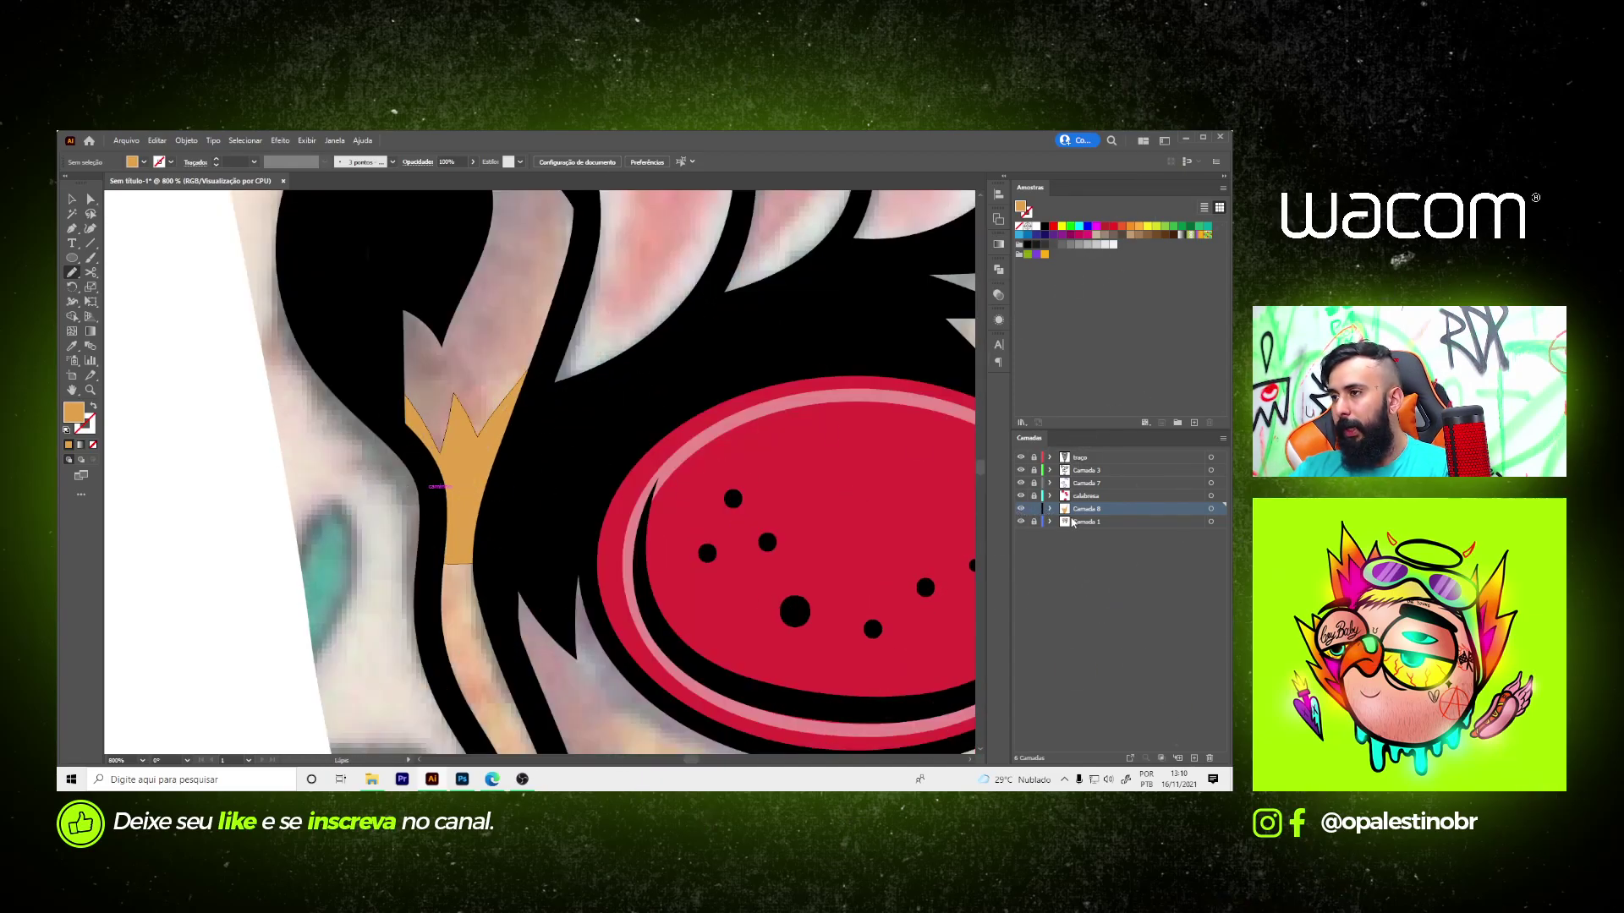
double_click(1064, 509)
click(615, 423)
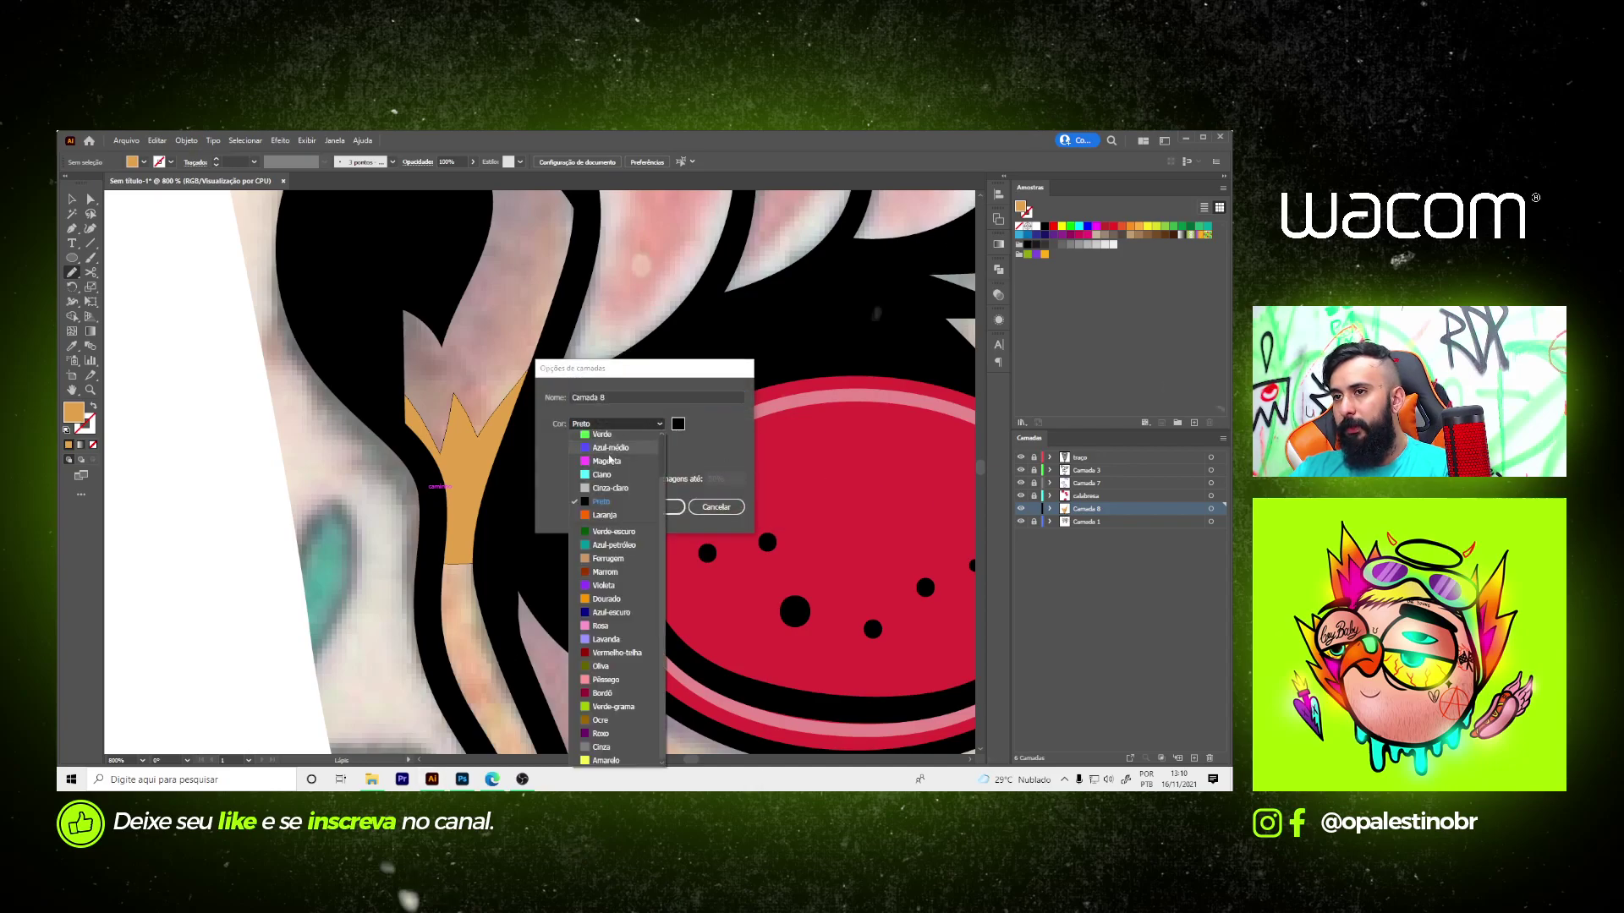
click(607, 461)
key(Return)
key(ctrl+minus)
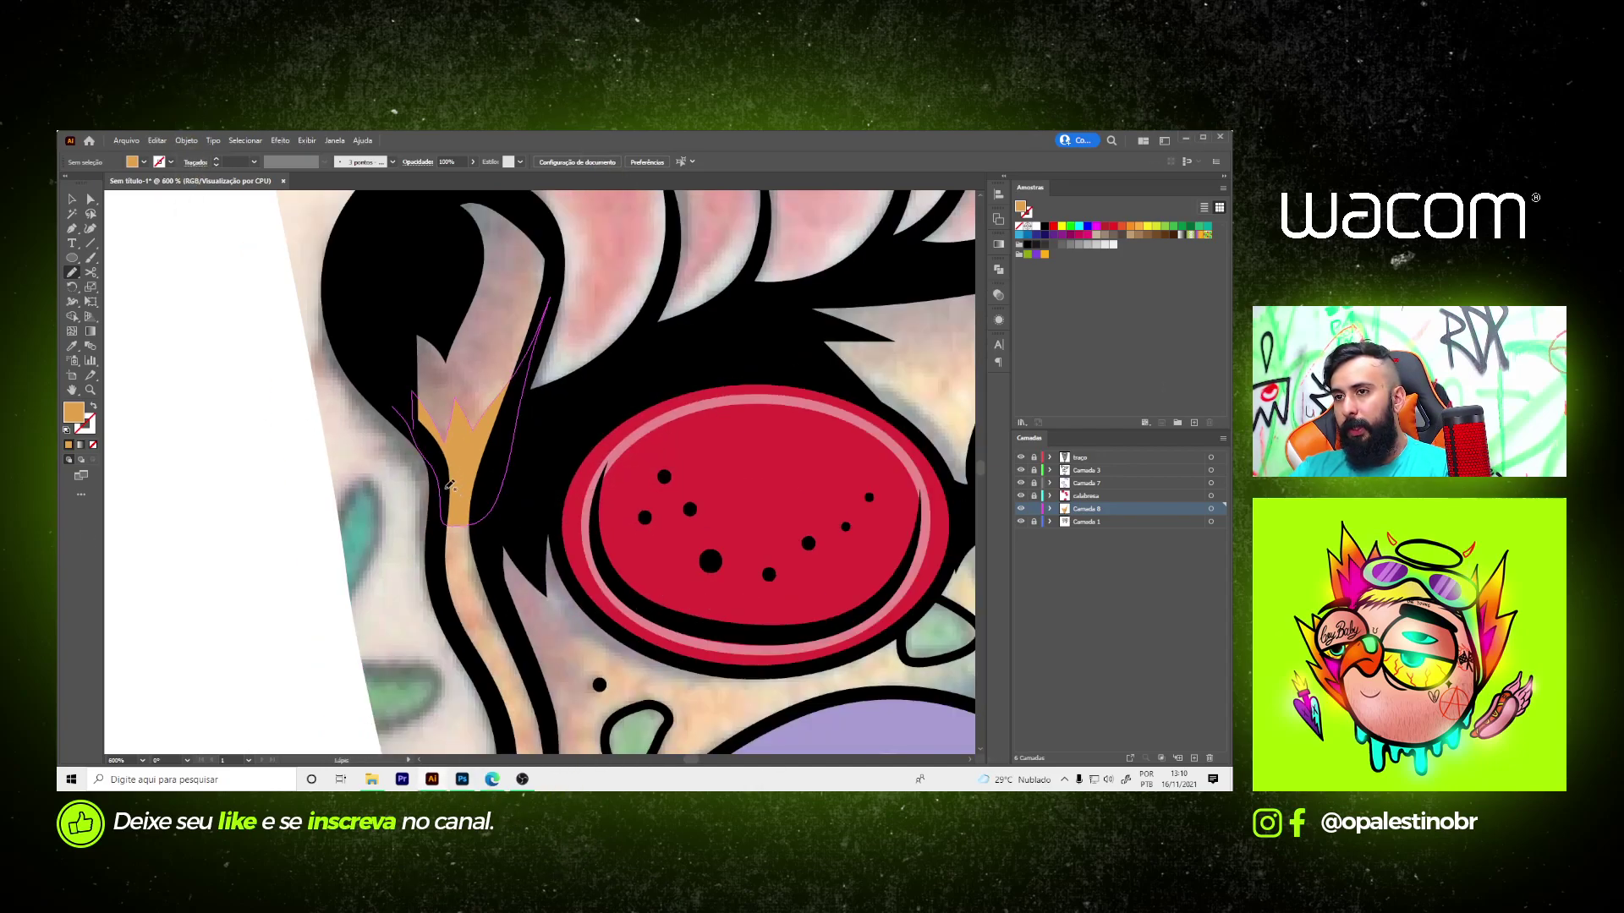
- Trace orange cheese along the left outline below the crust
scroll(519, 398, down, 3)
scroll(519, 398, down, 2)
drag(422, 291, 494, 516)
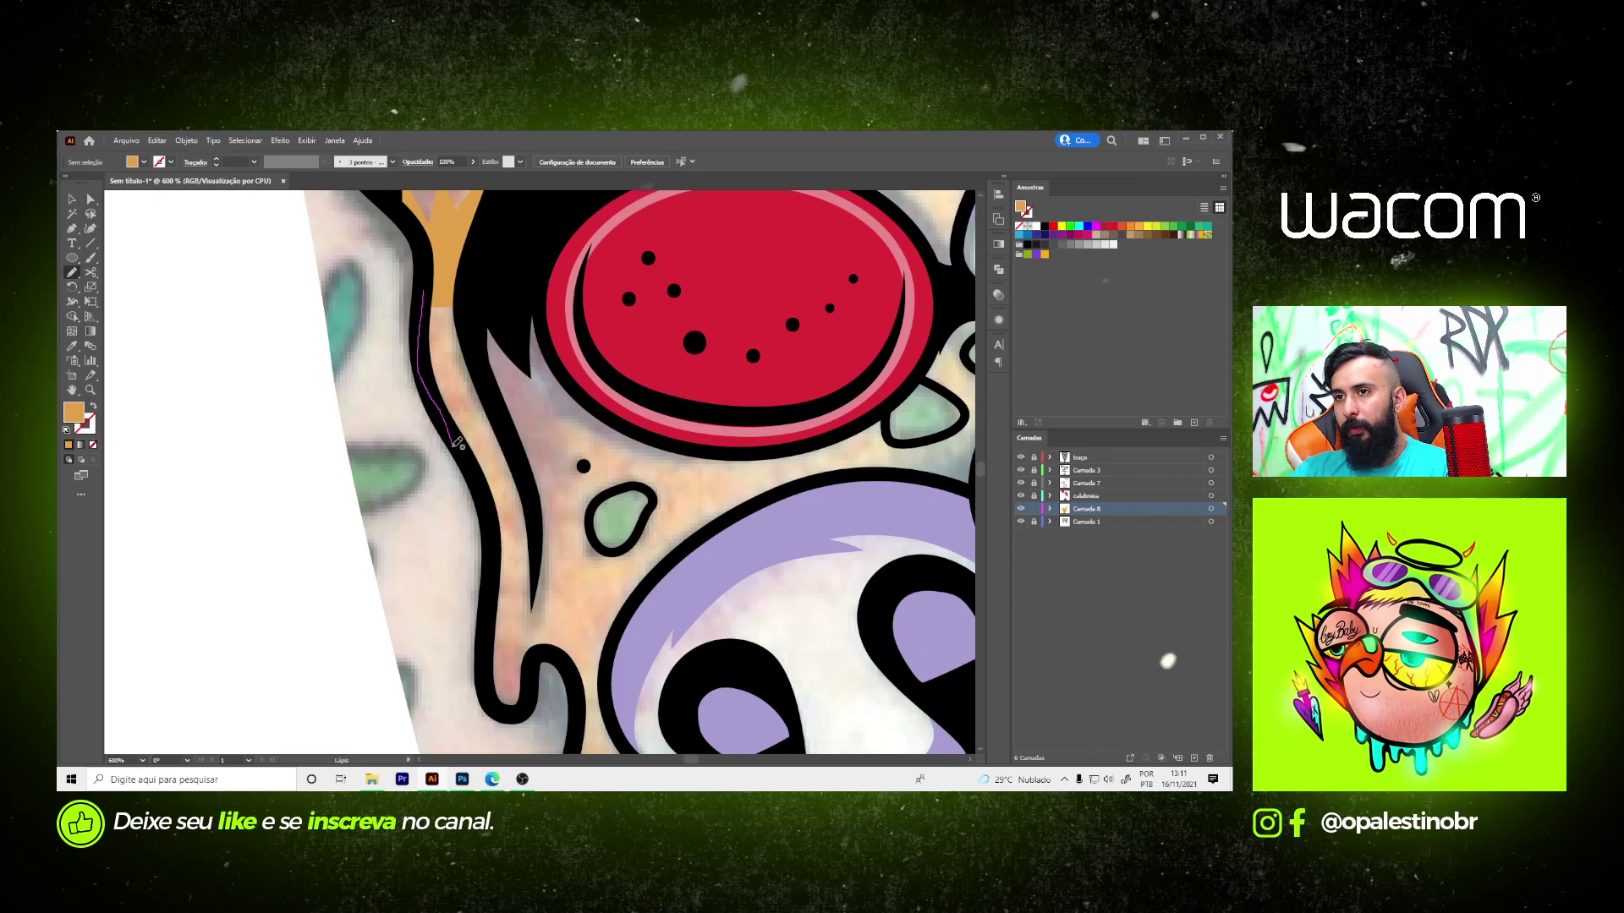
drag(490, 607, 490, 673)
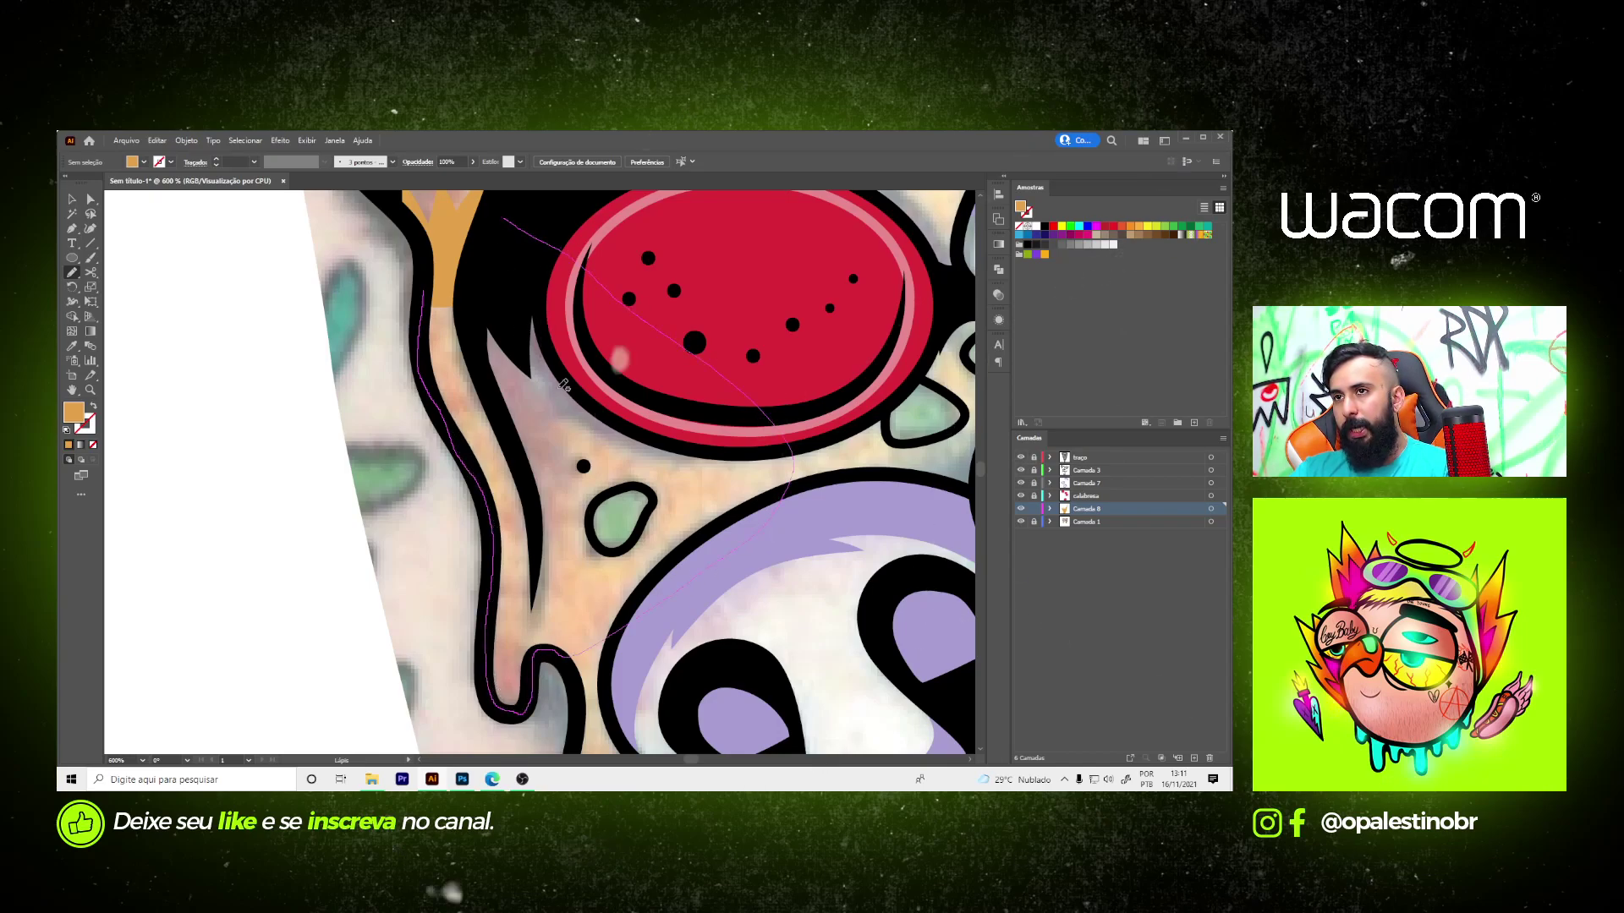
key(ctrl+0)
- Trace the next orange cheese area down the left drip outline
scroll(512, 386, up, 5)
drag(509, 390, 525, 412)
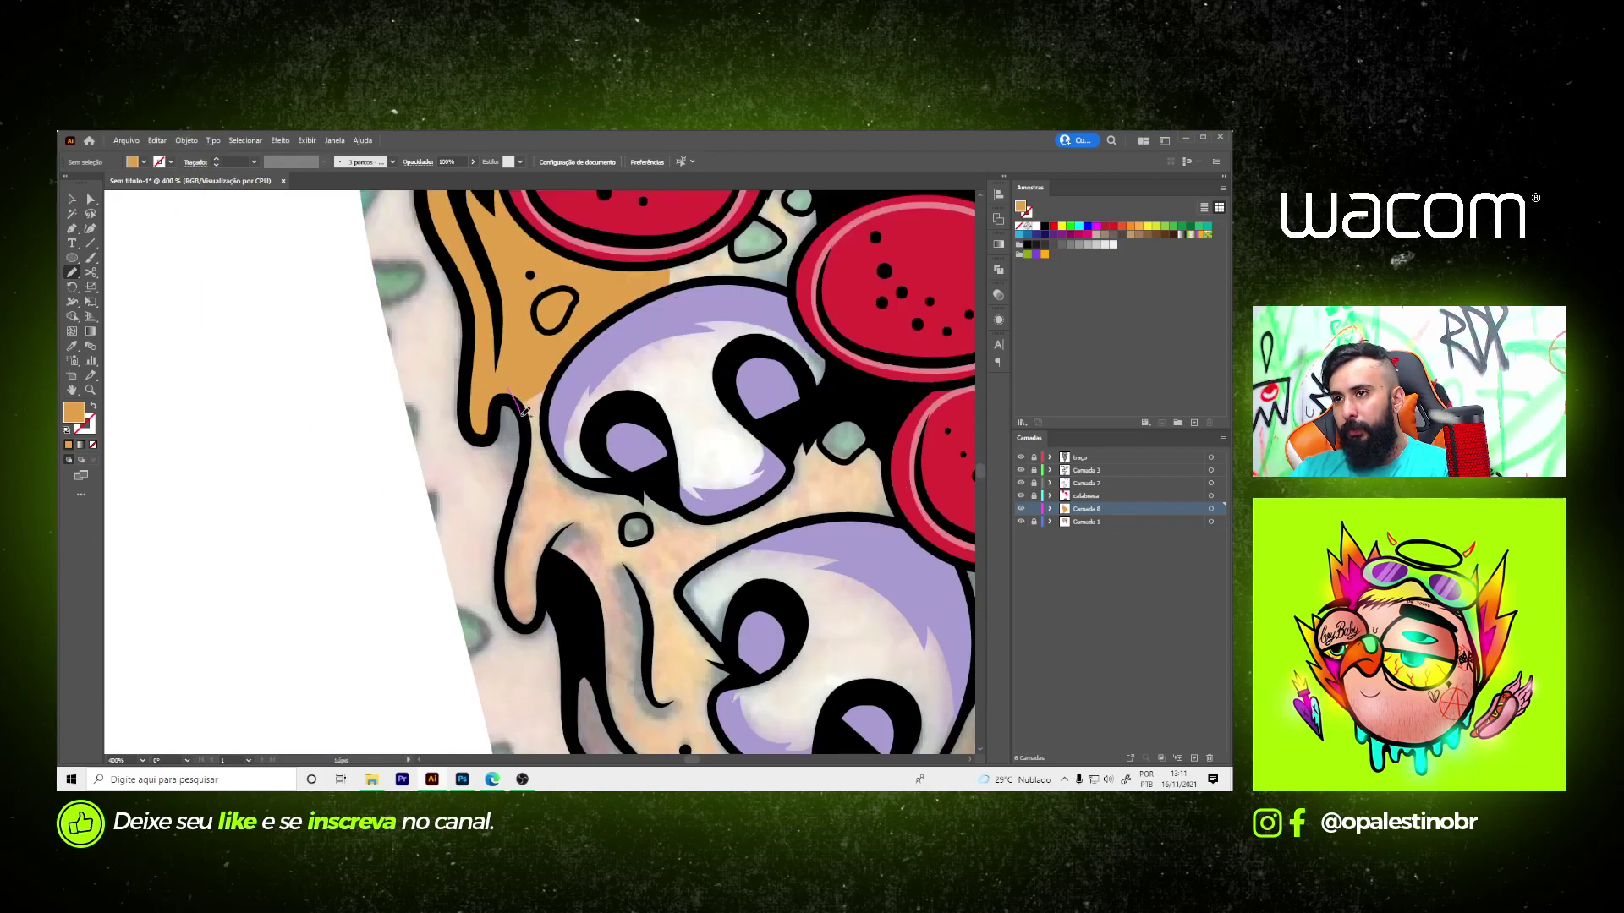
drag(517, 507, 518, 617)
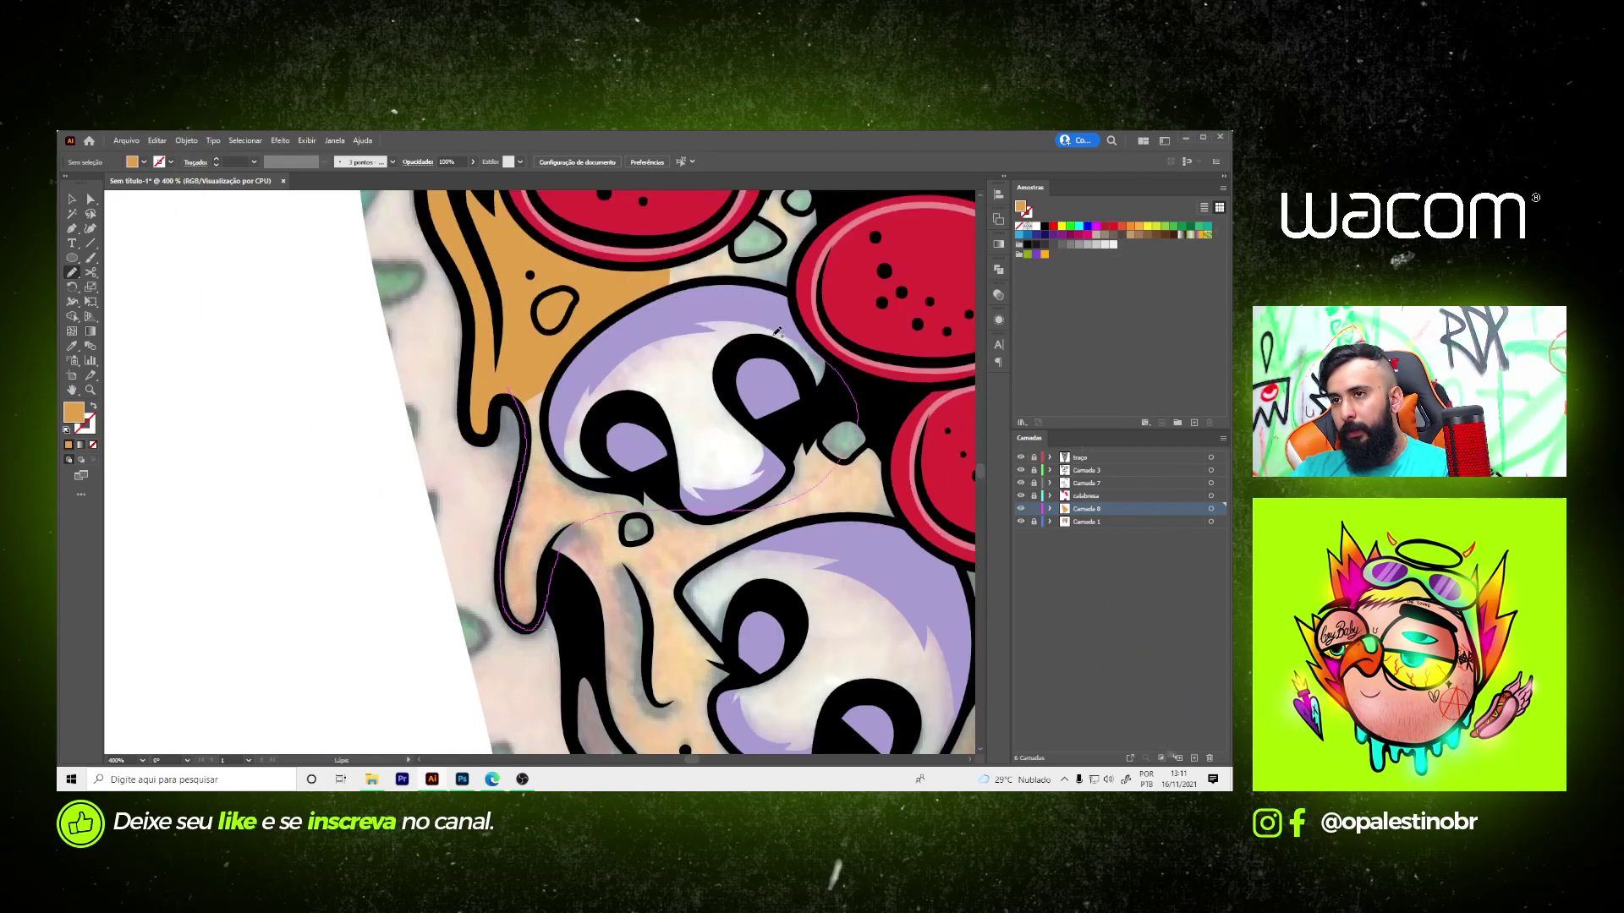
key(ctrl+0)
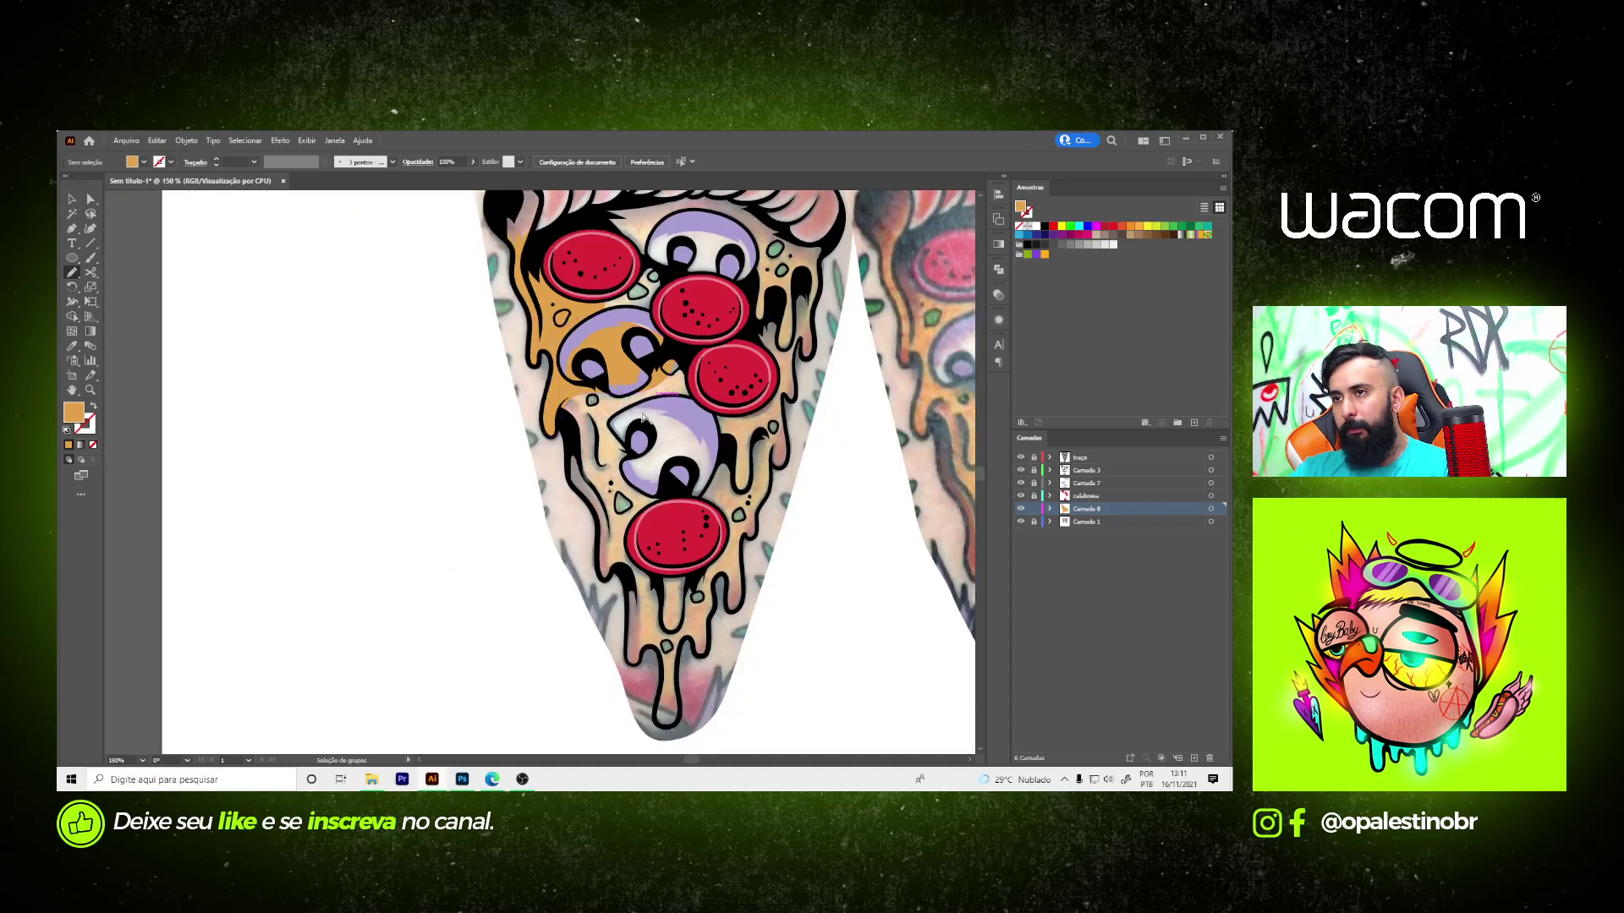
- Close the cheese shape around the left drip and trace the next lower drip
scroll(592, 449, up, 5)
drag(484, 325, 512, 448)
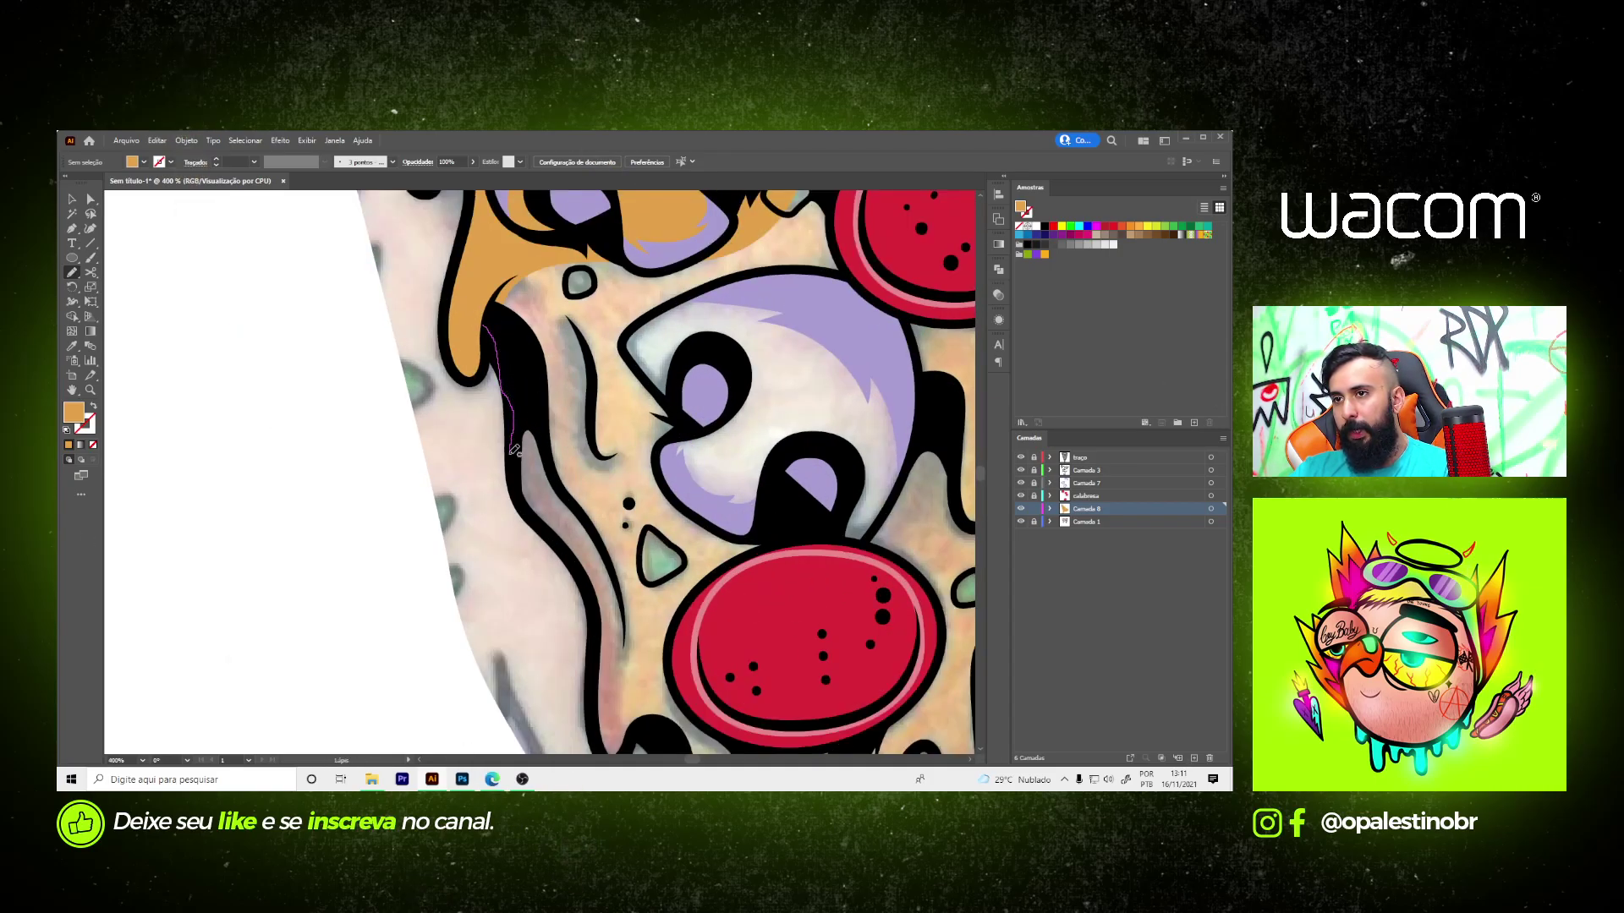
drag(568, 548, 618, 213)
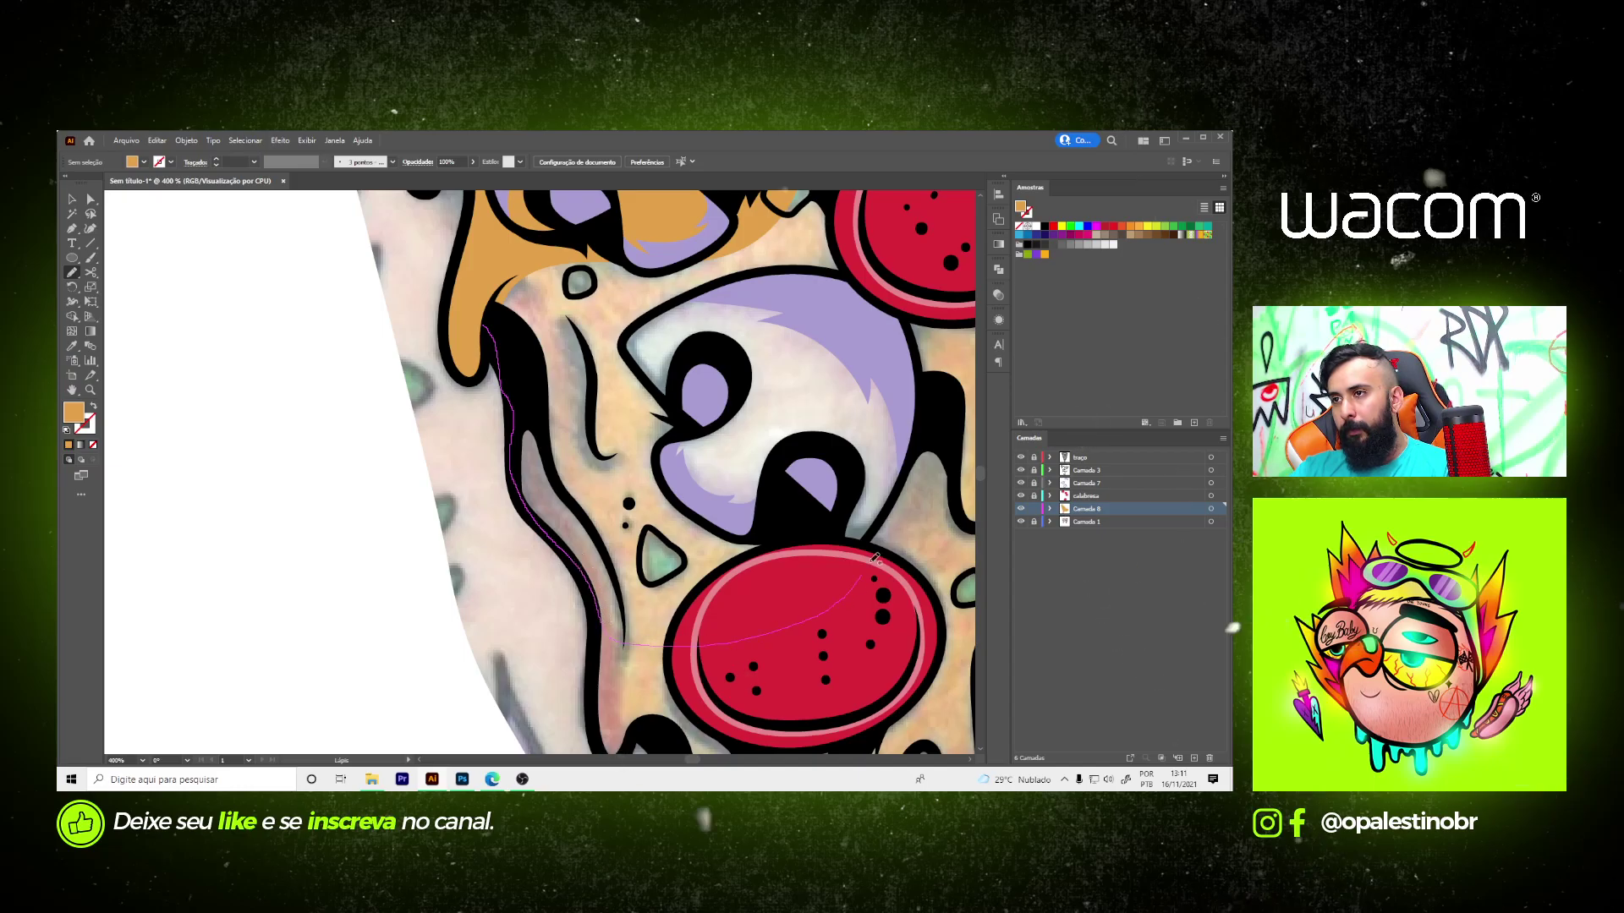
scroll(492, 295, down, 5)
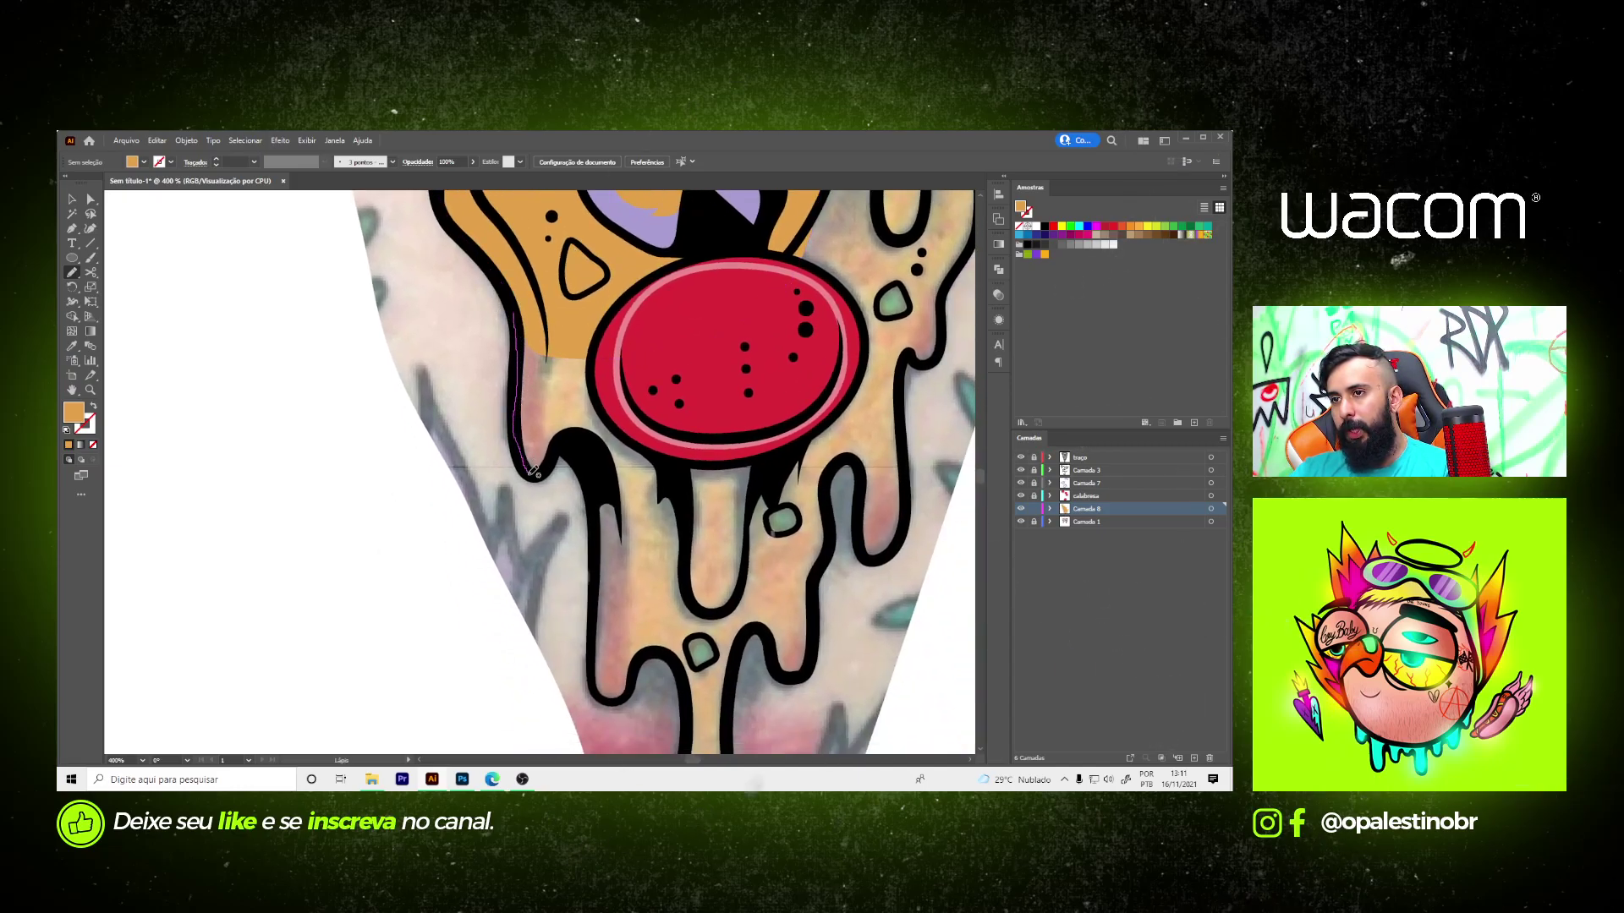
mouse_move(532, 472)
mouse_down()
mouse_move(655, 590)
mouse_move(768, 348)
mouse_up()
drag(535, 286, 535, 285)
- Trace orange cheese around the next drip and its small bubble
scroll(524, 338, down, 3)
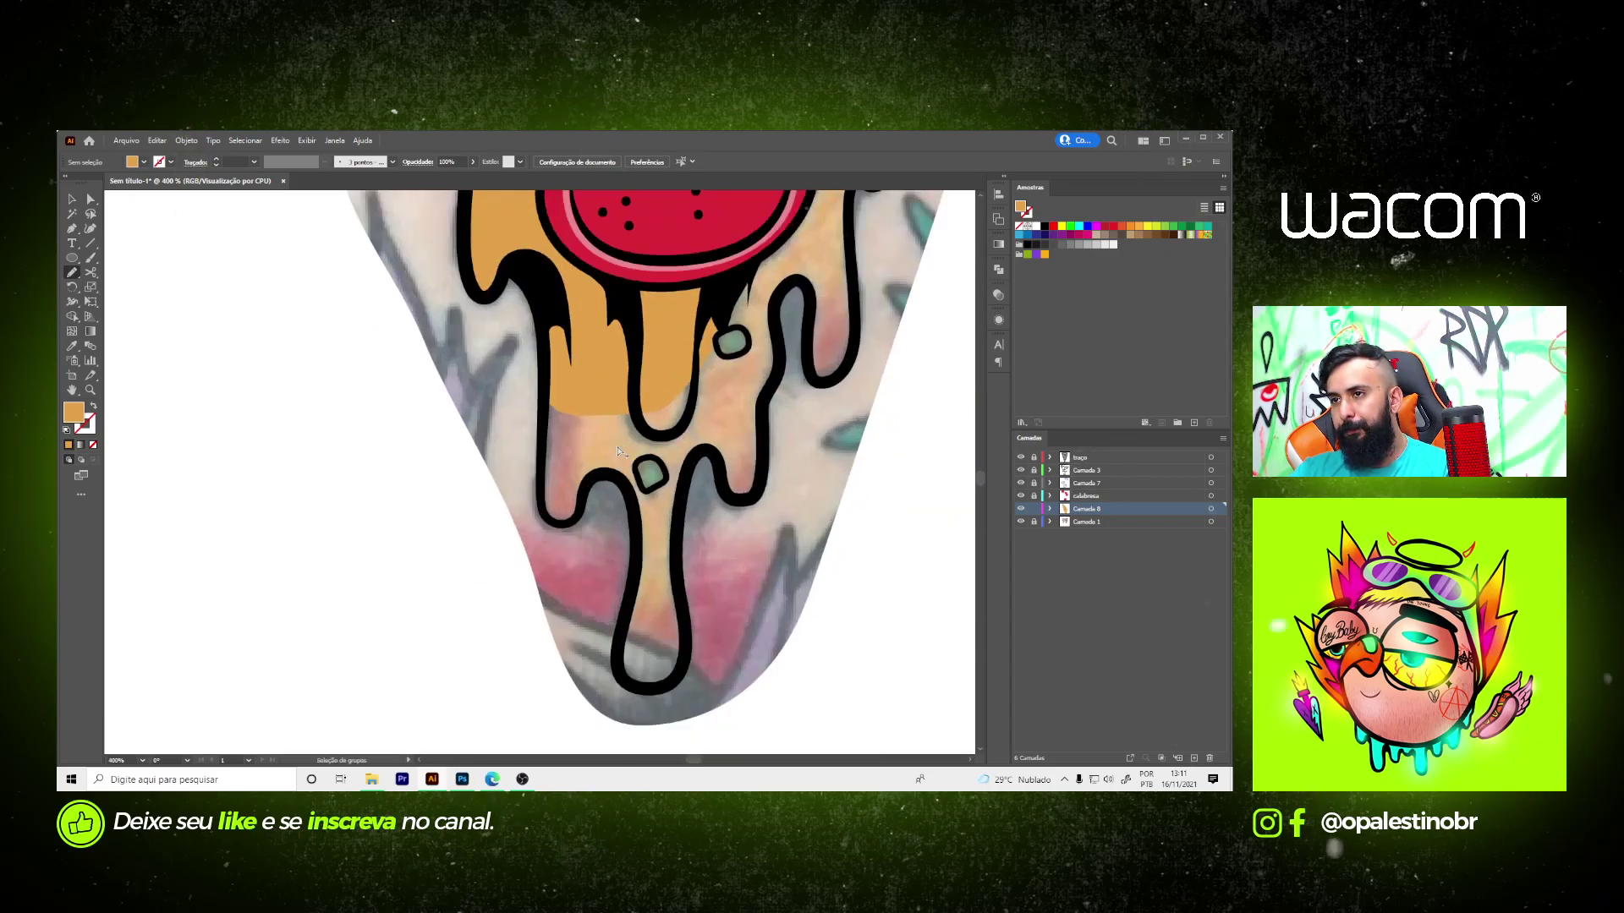
scroll(515, 365, up, 3)
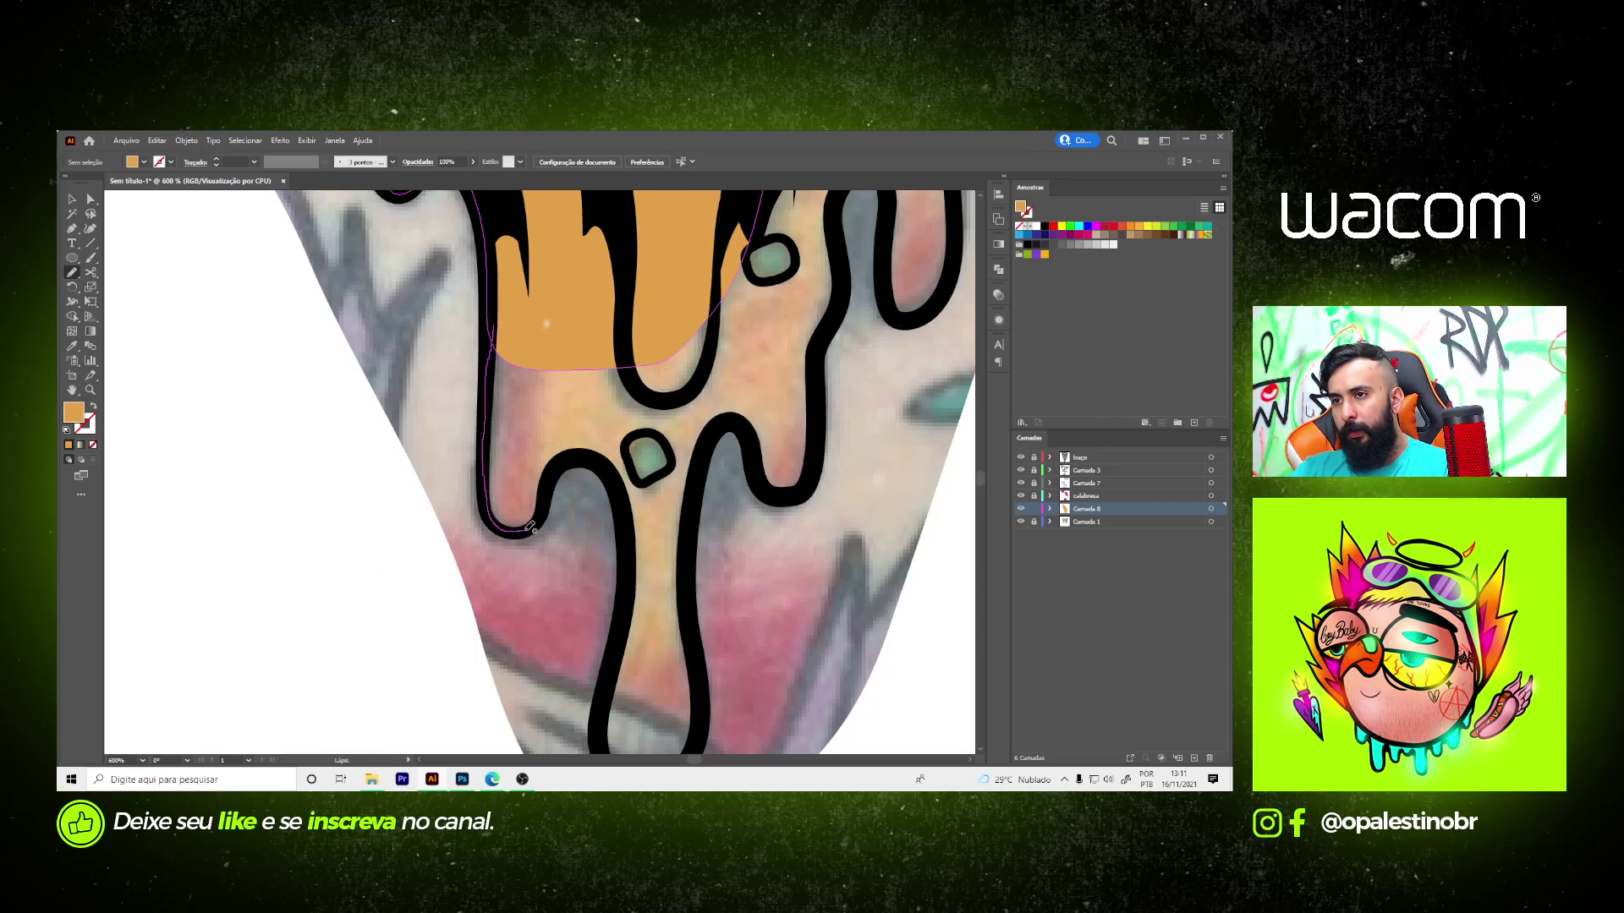
drag(529, 528, 725, 366)
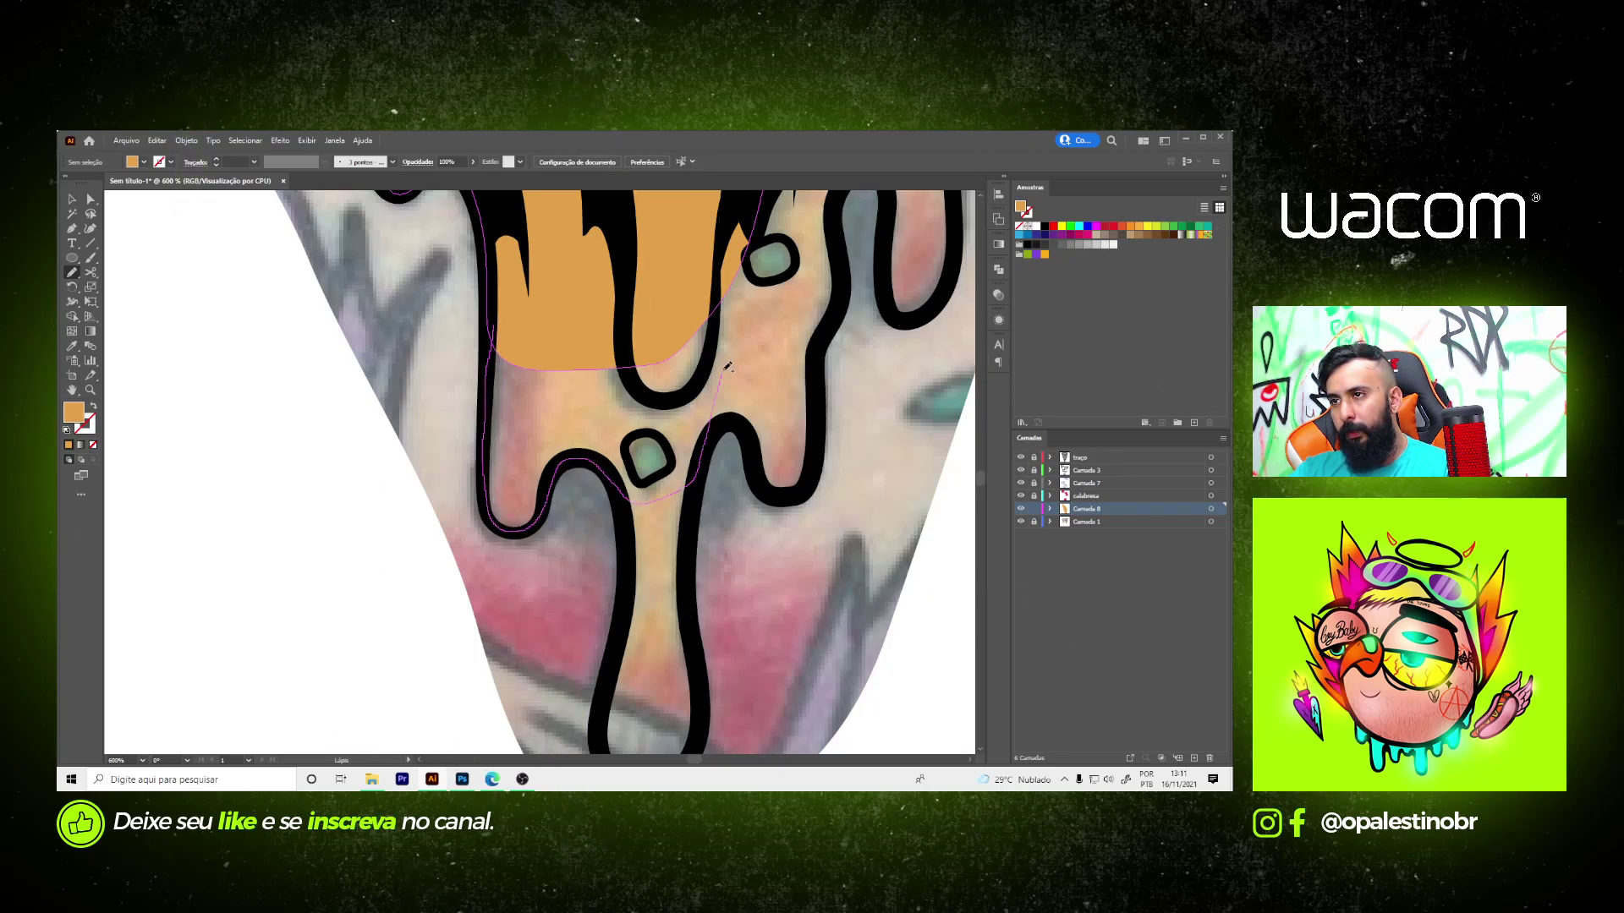
drag(580, 229, 582, 230)
- Trace and fill the long bottom cheese drip orange
scroll(558, 381, down, 3)
scroll(558, 381, up, 2)
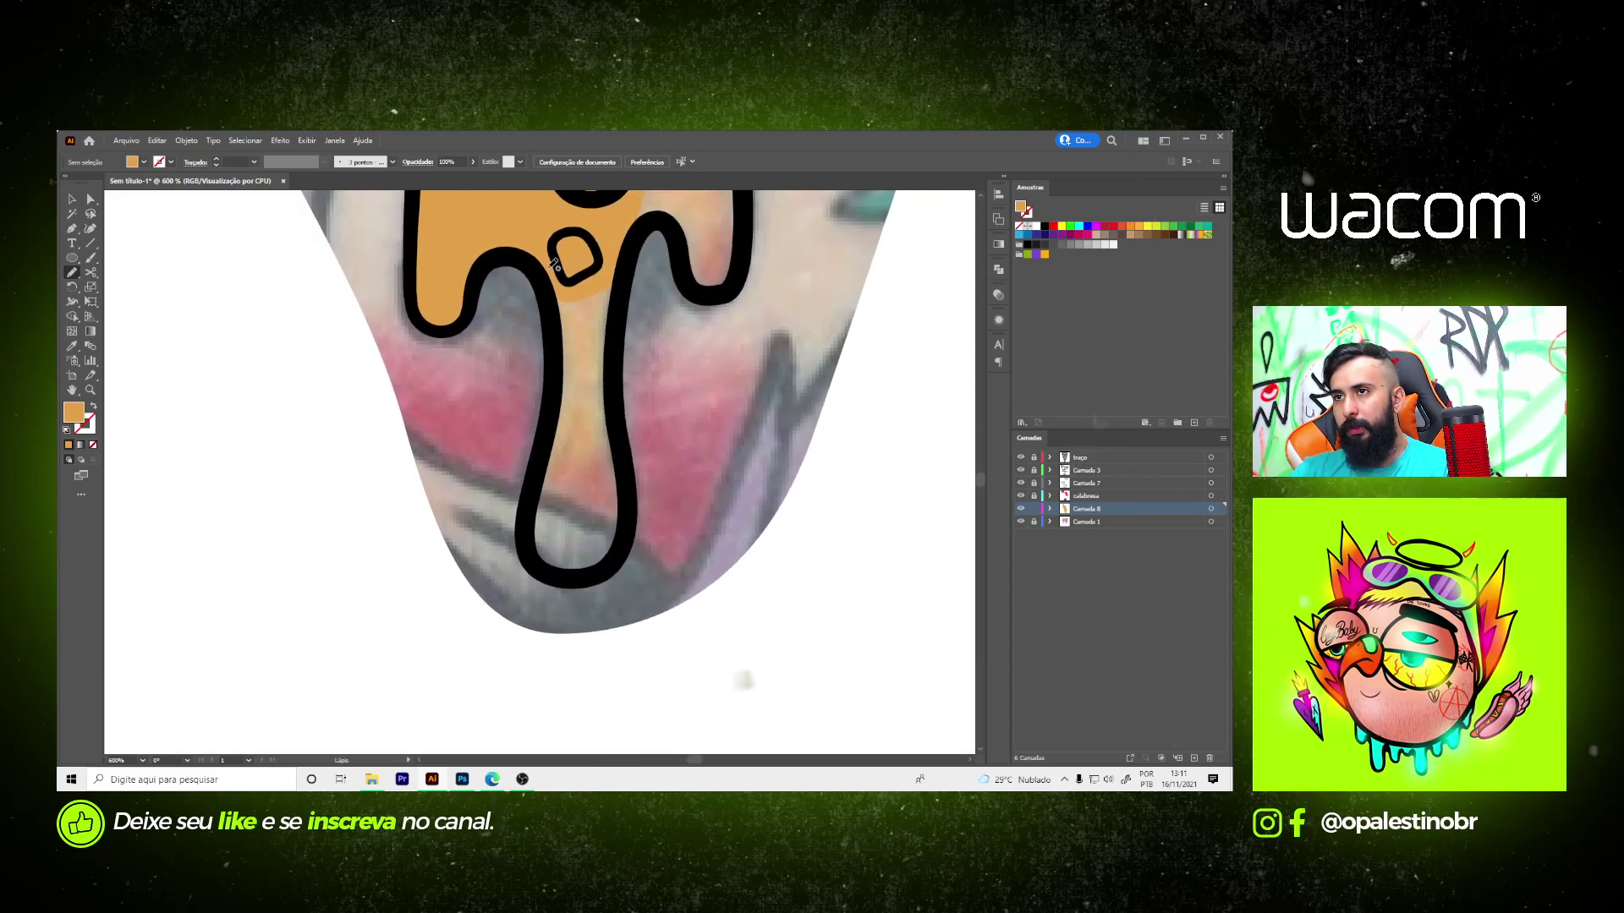
drag(555, 287, 558, 382)
drag(548, 450, 531, 521)
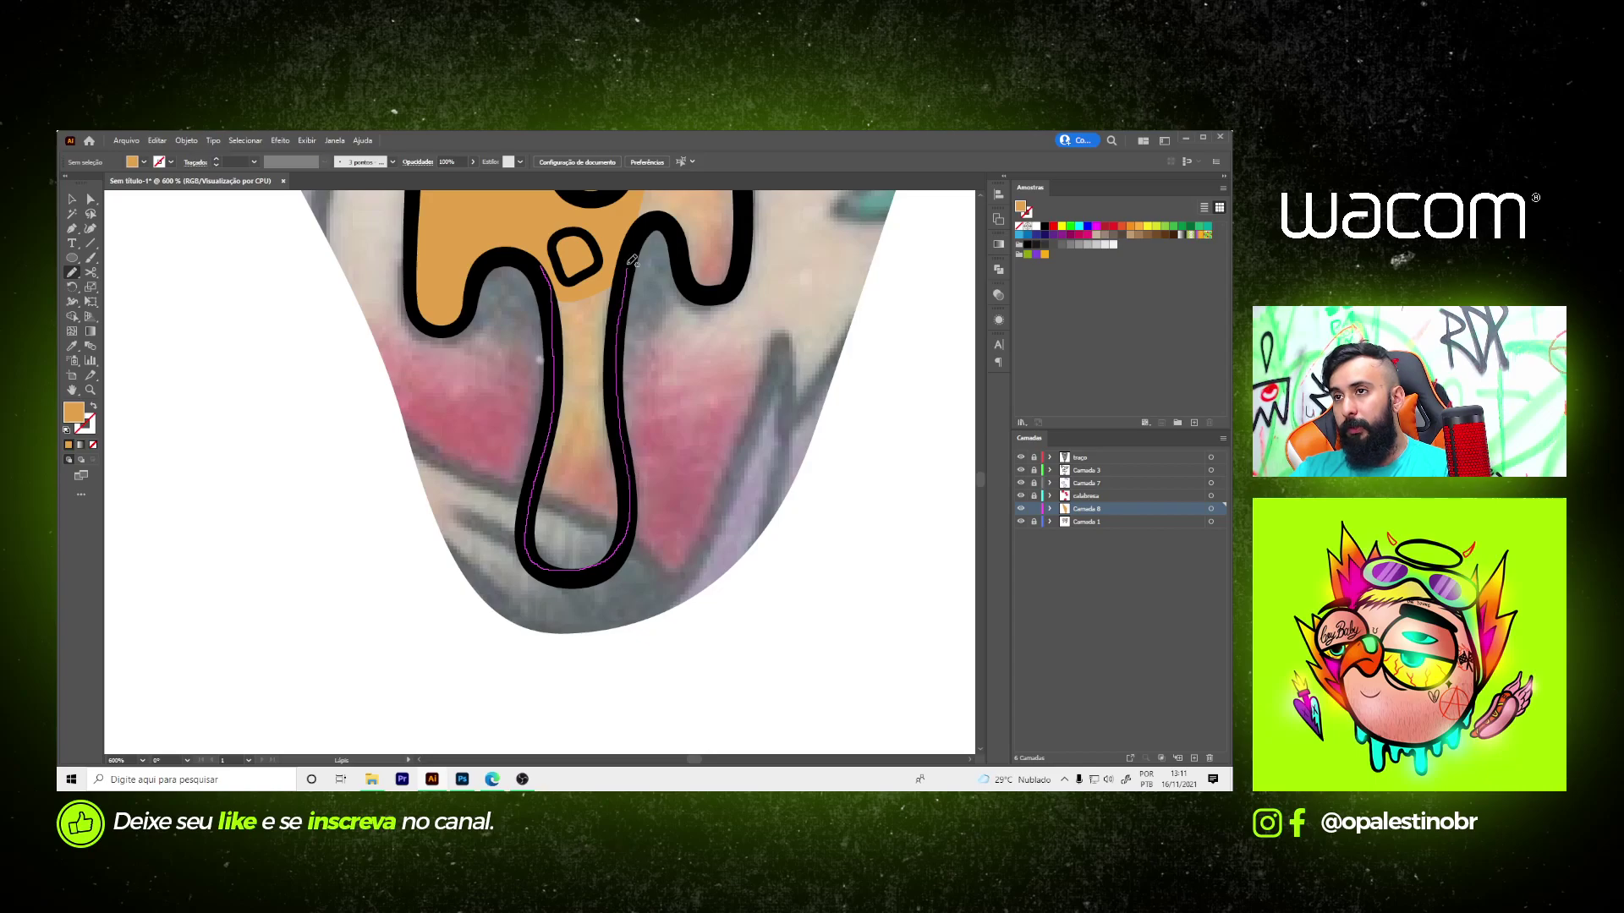
drag(632, 260, 632, 260)
scroll(611, 489, down, 3)
- Trace orange cheese over the drip right of the lower pepperoni, closing it beside the pepperoni
scroll(611, 489, up, 1)
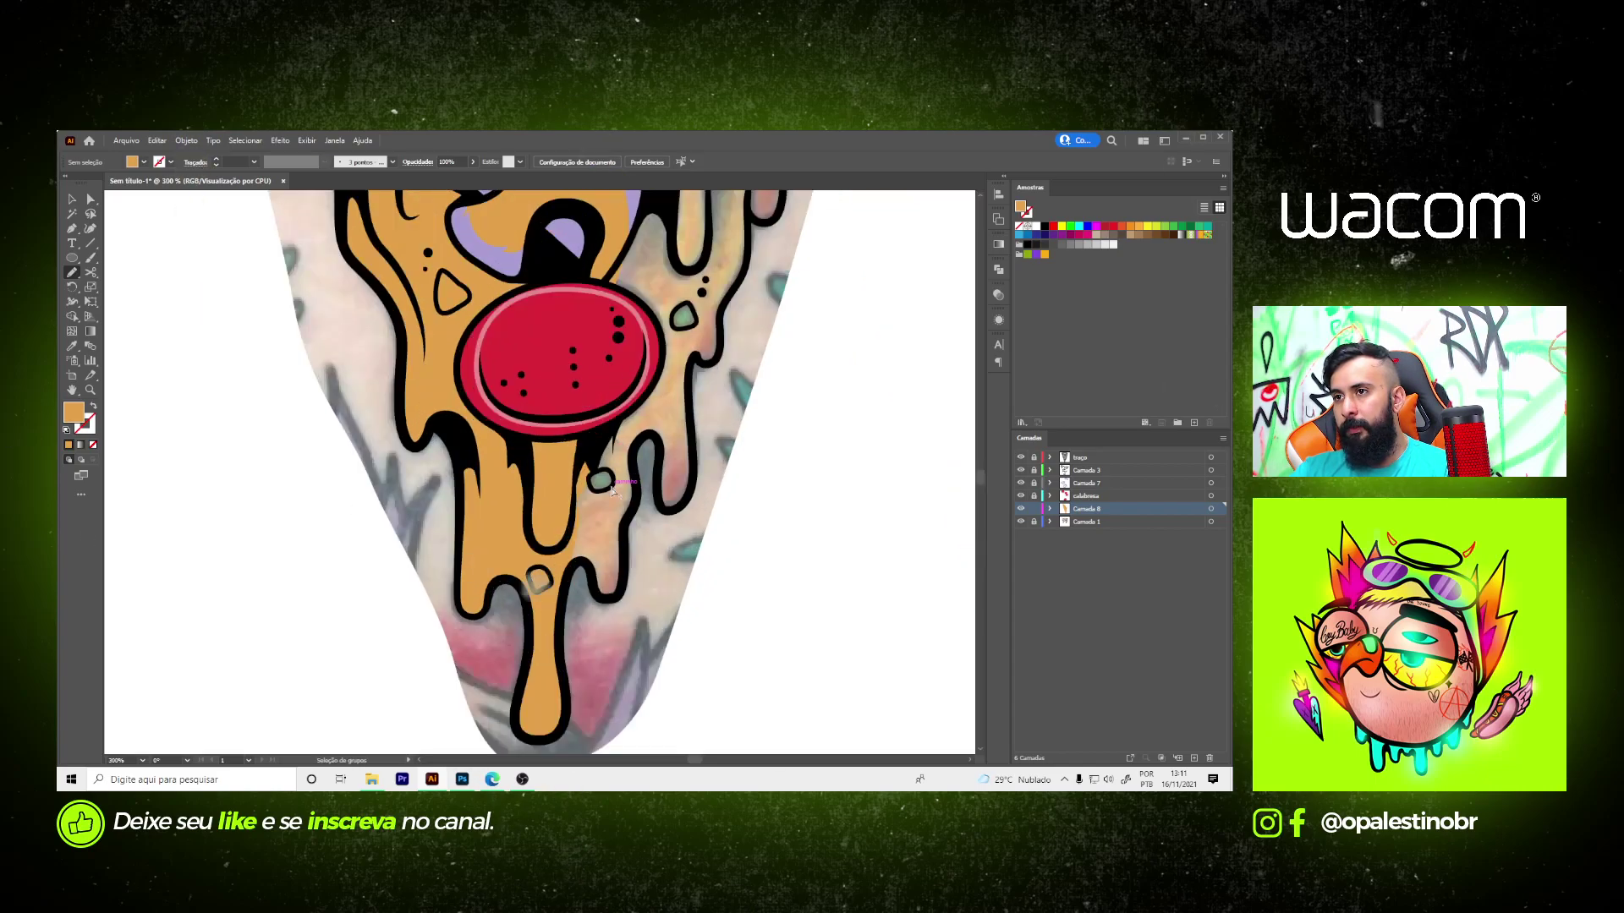
scroll(611, 489, up, 2)
mouse_move(554, 586)
mouse_down()
mouse_move(607, 647)
mouse_move(661, 535)
mouse_up()
drag(686, 458, 677, 359)
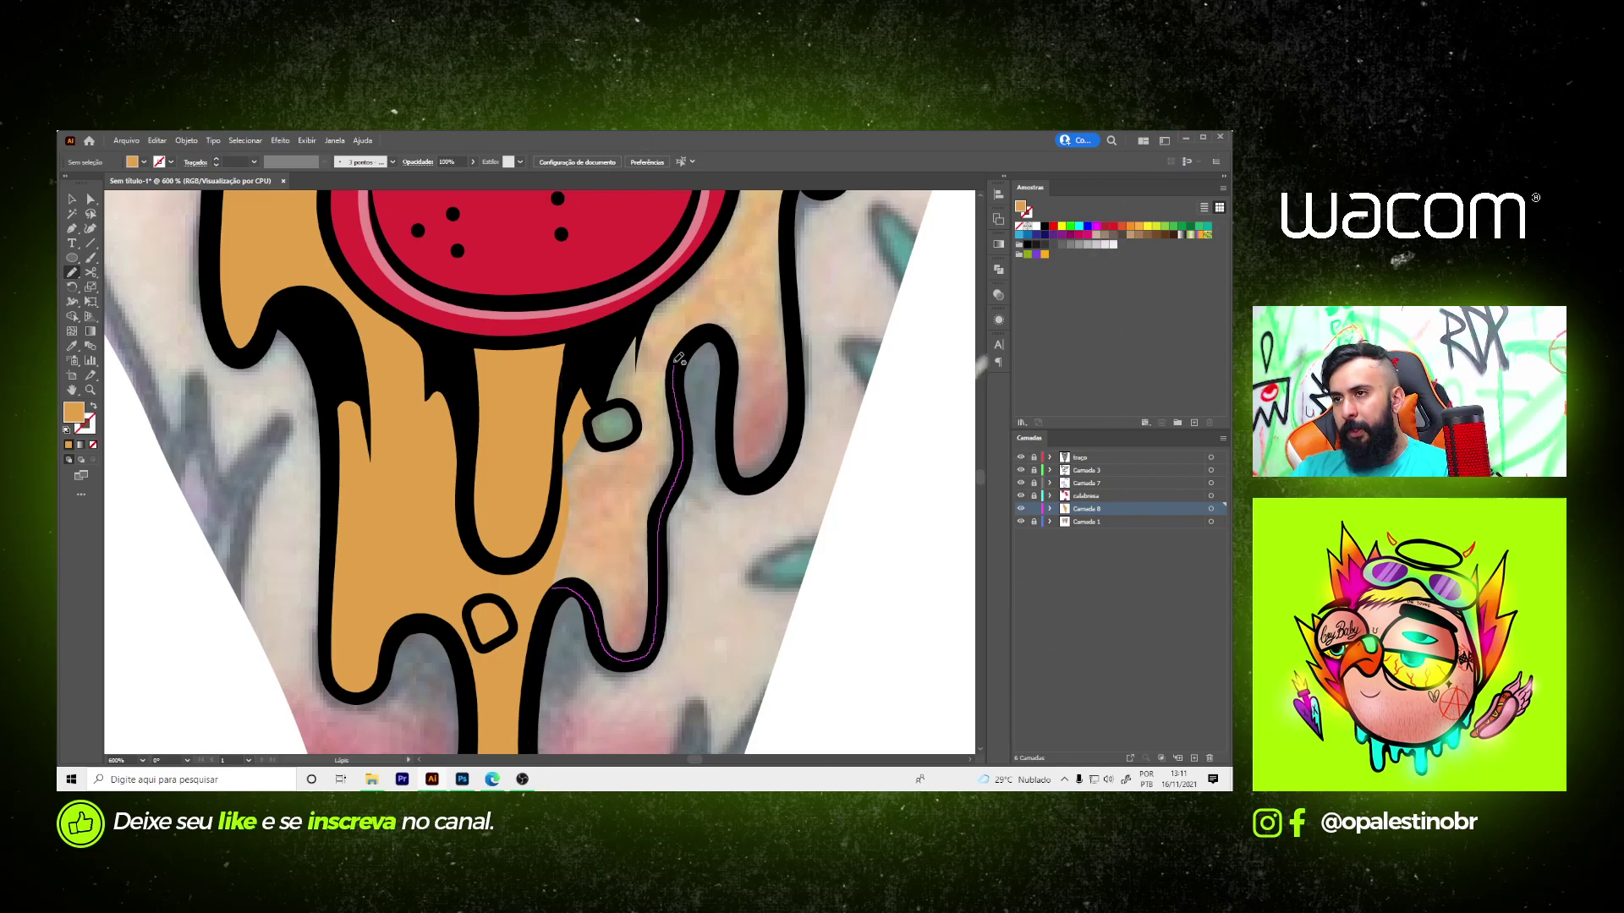
mouse_move(635, 269)
mouse_down()
mouse_move(389, 370)
mouse_move(382, 432)
mouse_move(524, 620)
mouse_up()
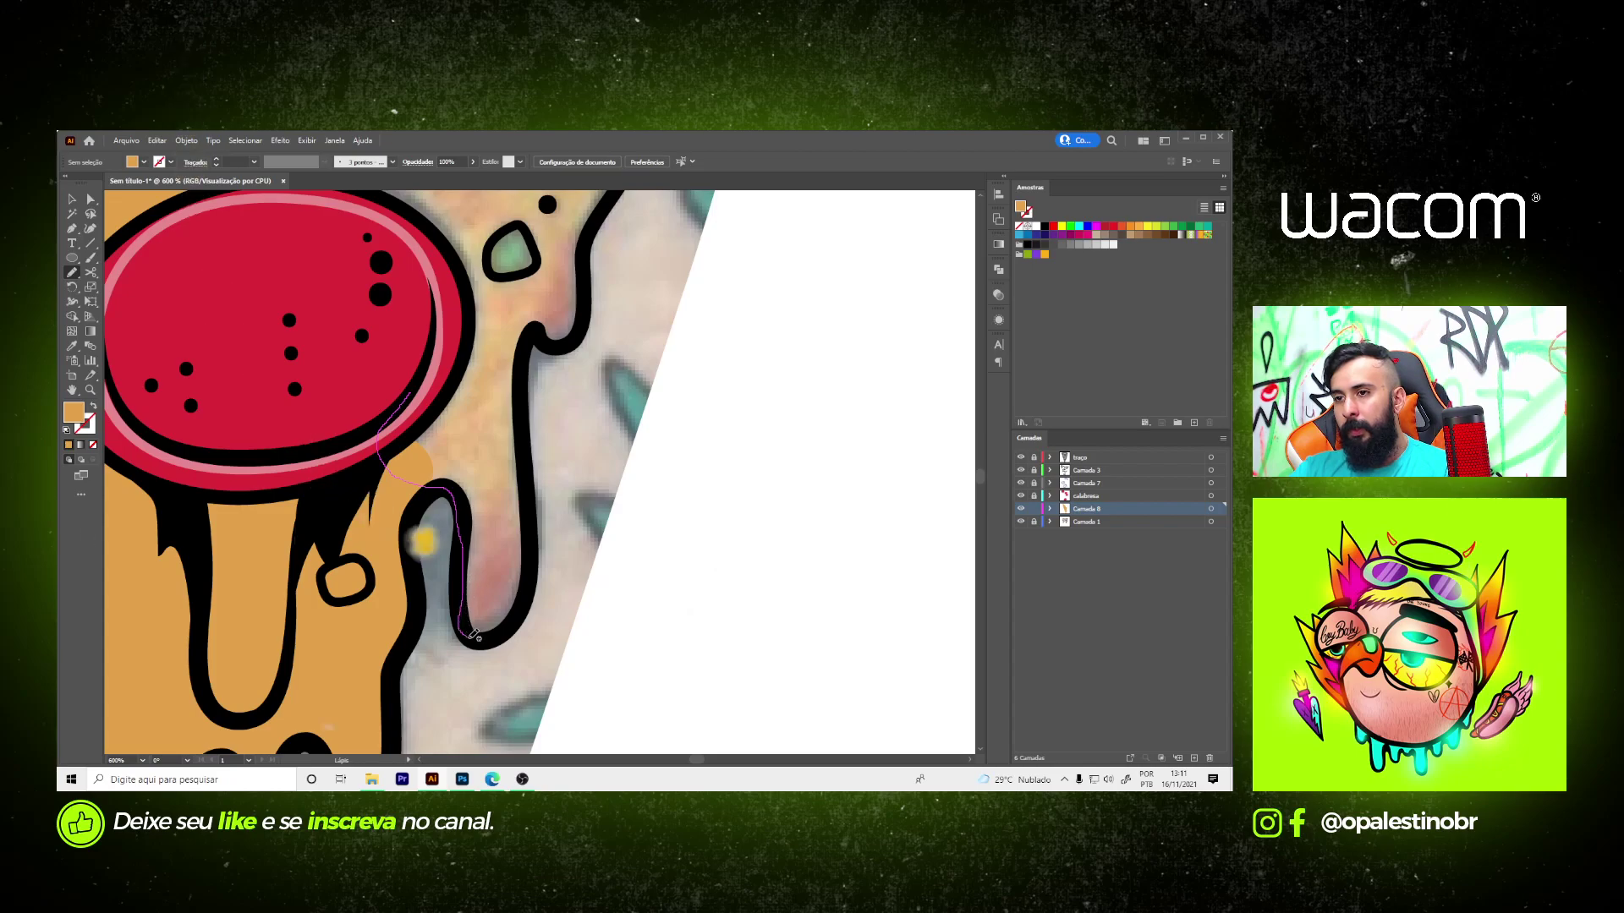
drag(537, 528, 538, 474)
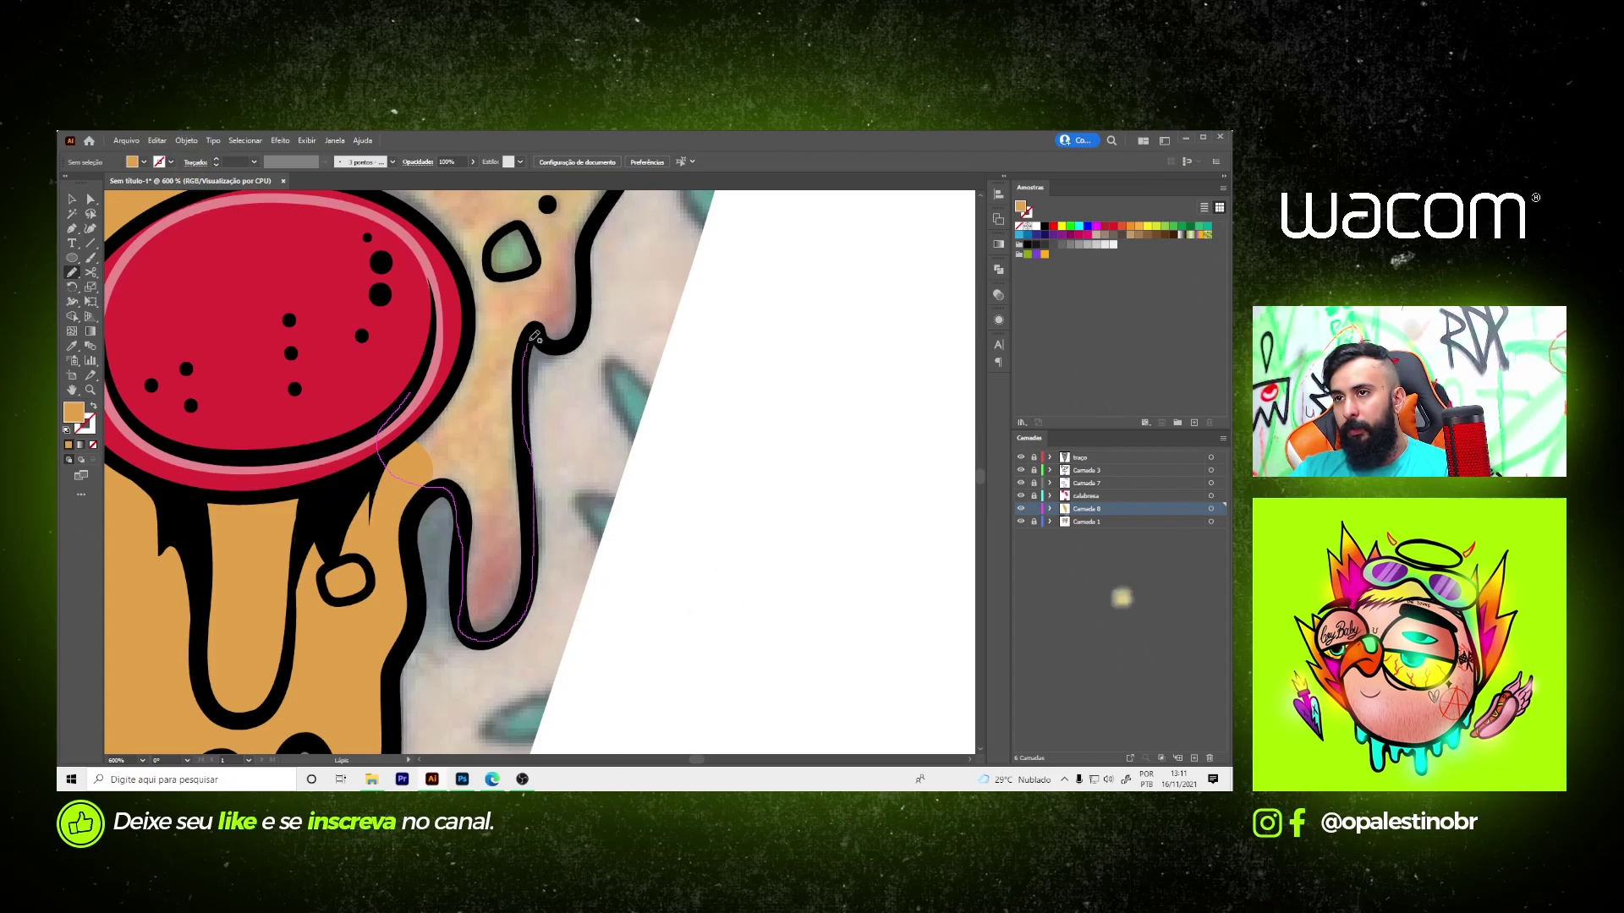
drag(502, 332, 487, 418)
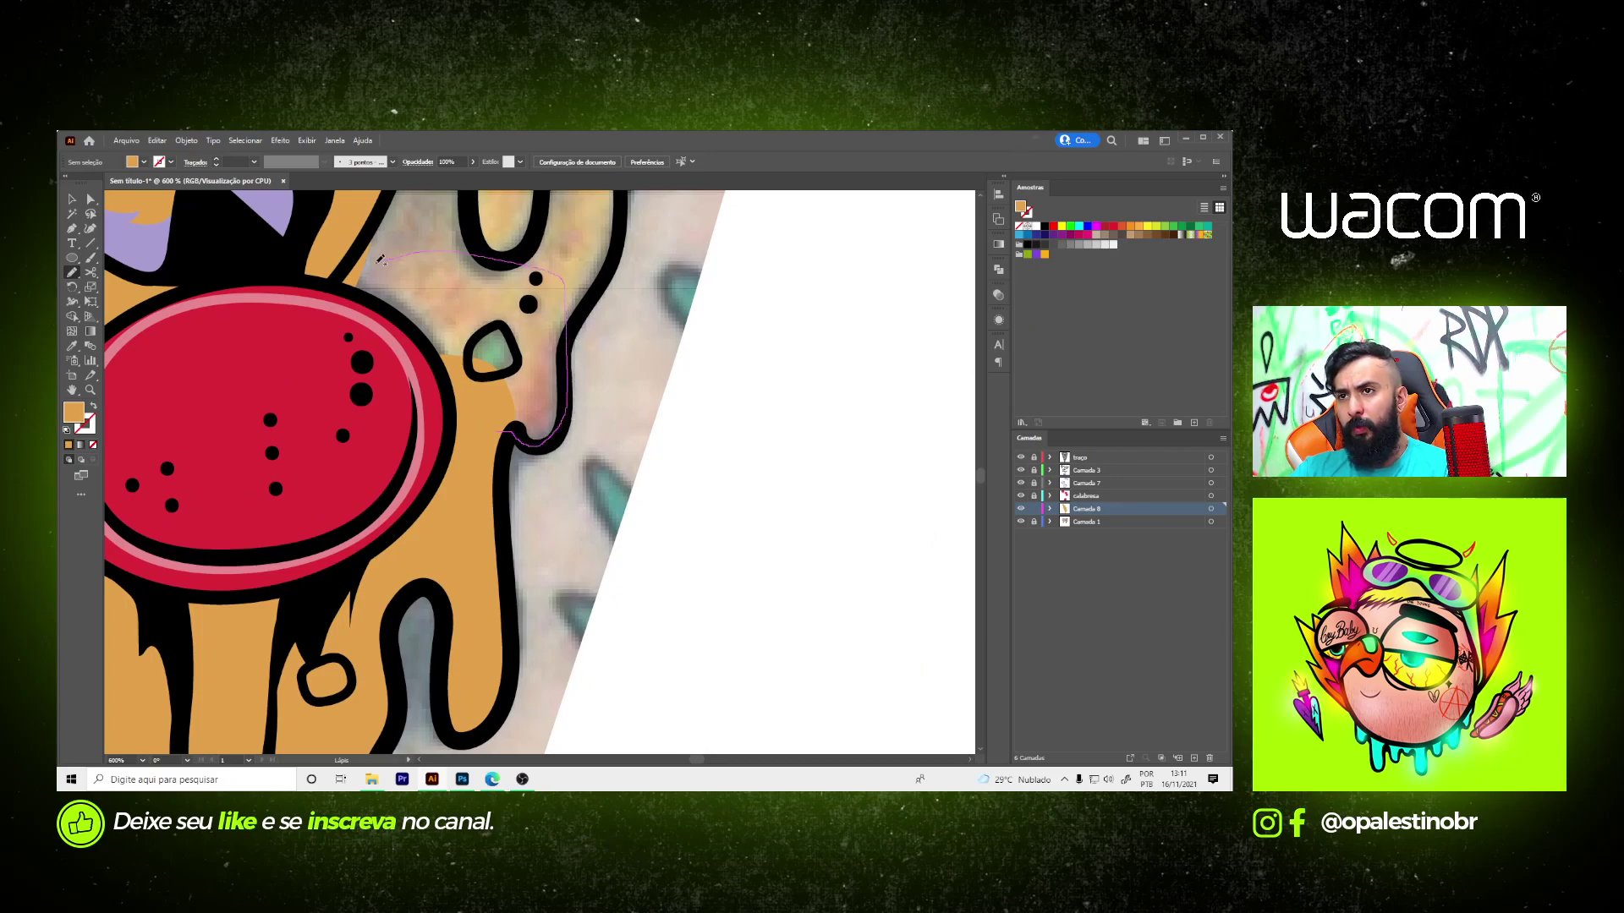
drag(380, 259, 381, 259)
- Trace the upper right drip toward the pepperoni and begin outlining cheese around the middle pepperonis
drag(527, 261, 485, 504)
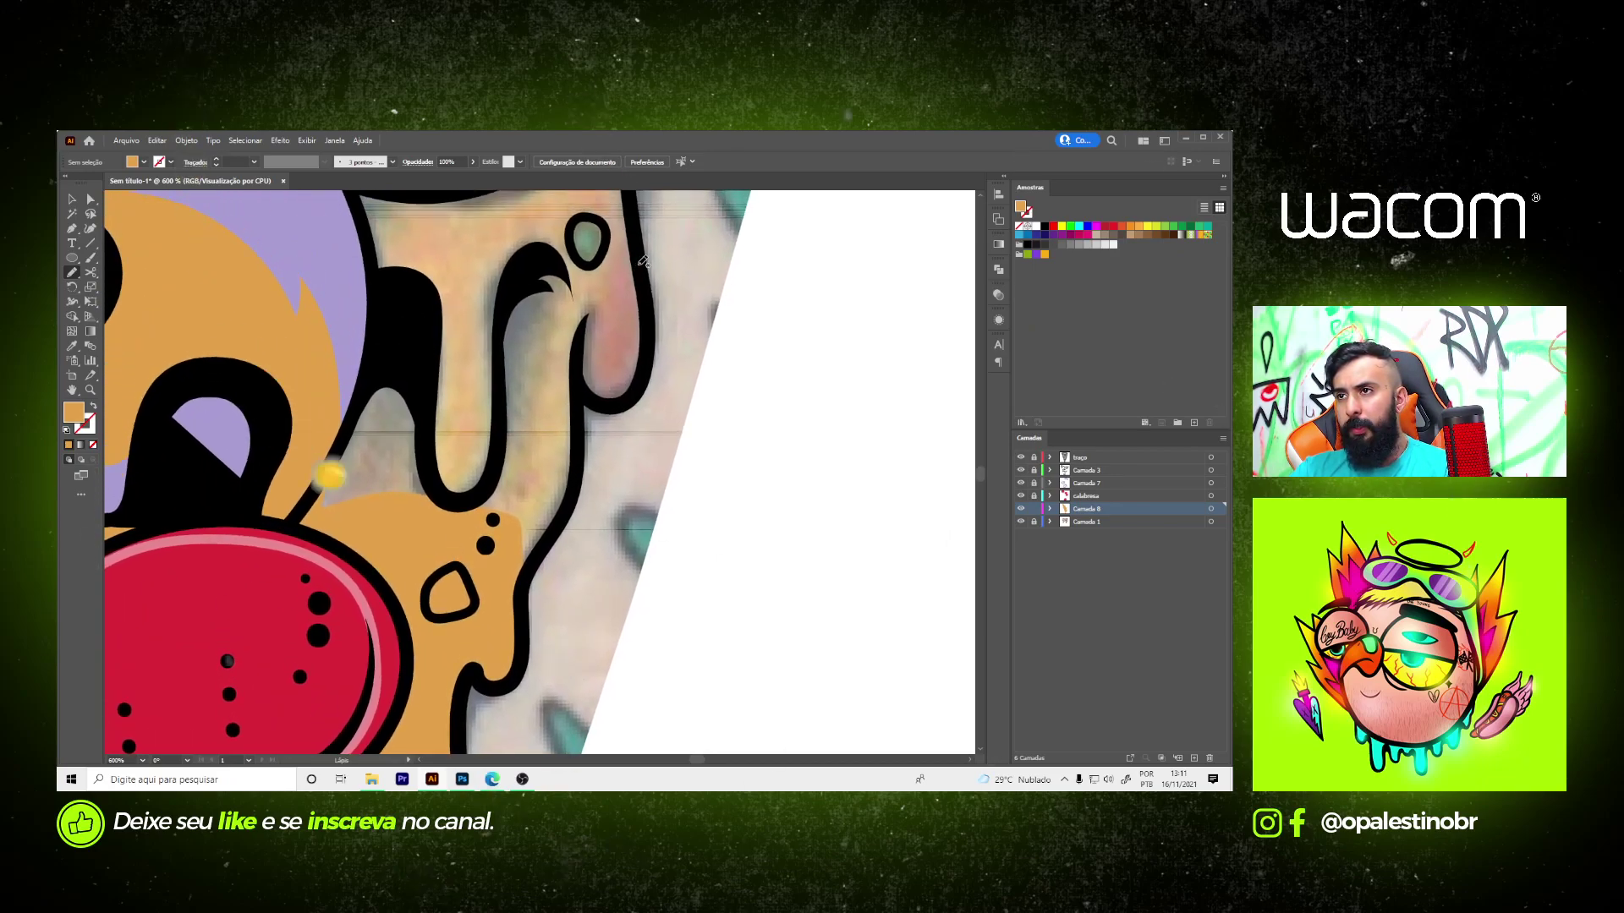
drag(636, 267, 649, 307)
mouse_move(633, 398)
mouse_down()
mouse_move(592, 404)
mouse_move(576, 473)
mouse_up()
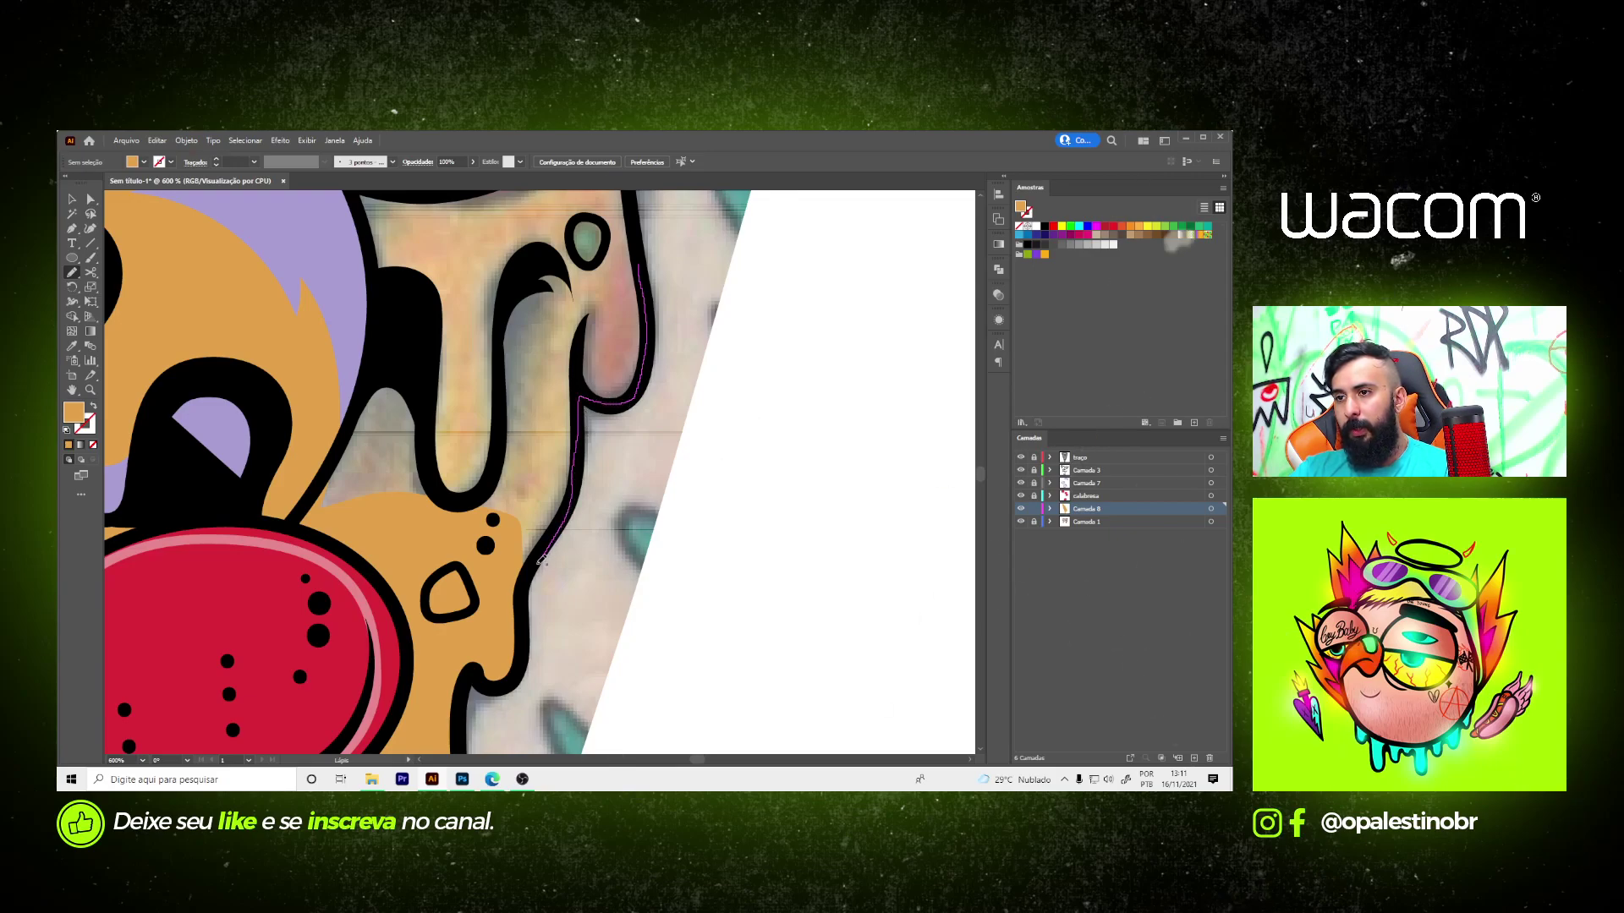
key(ctrl+minus)
key(ctrl+minus)
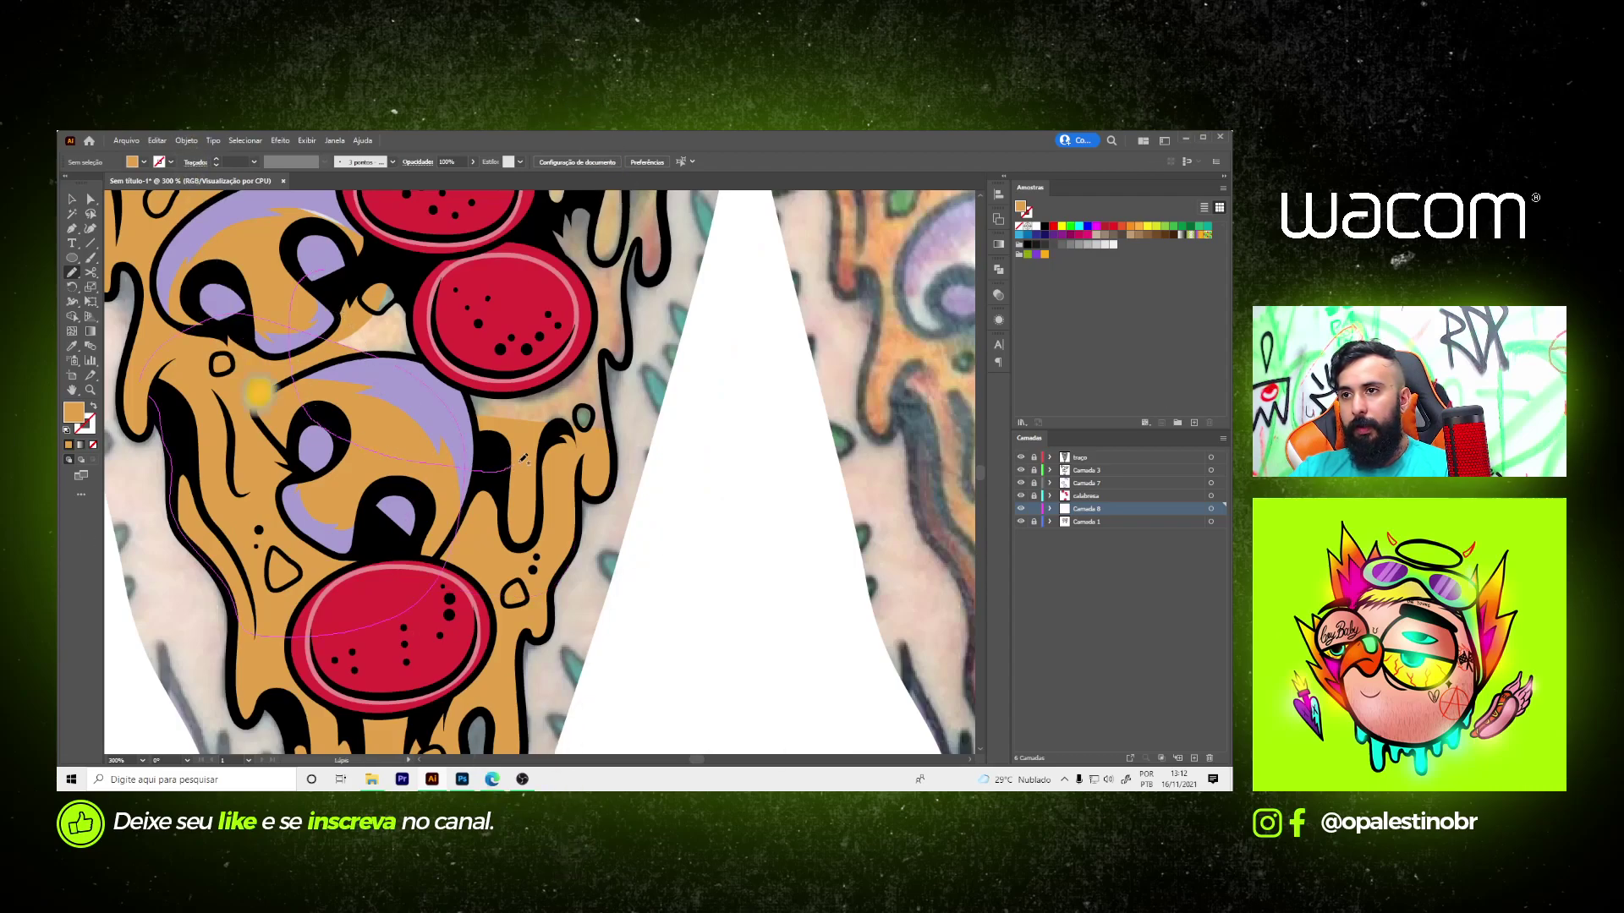
scroll(524, 507, up, 3)
drag(524, 509, 561, 559)
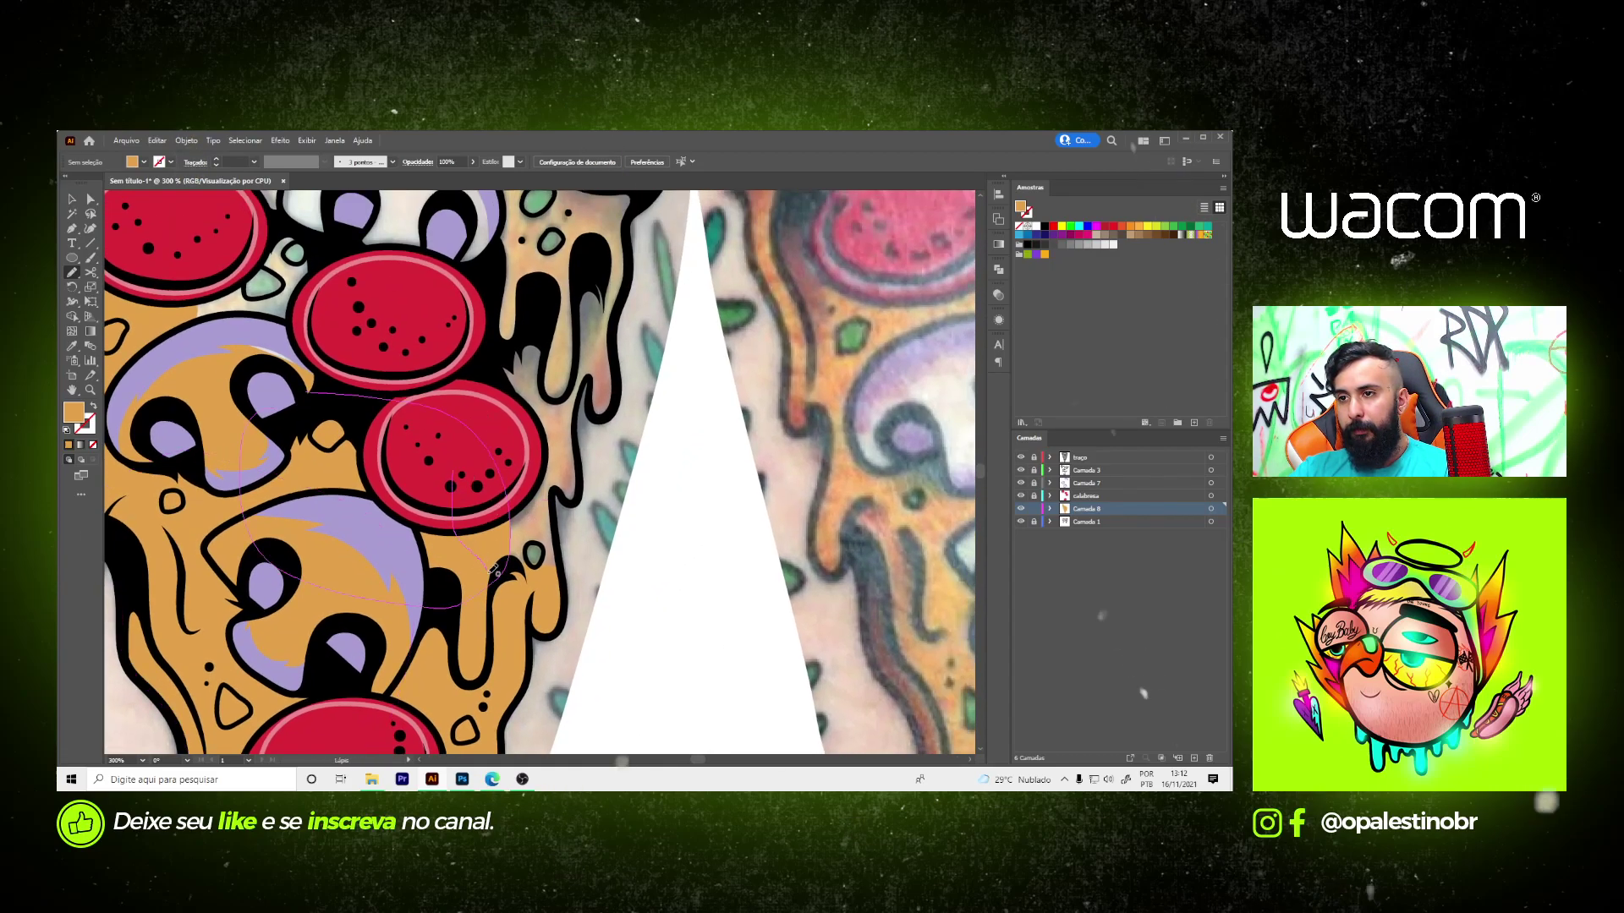
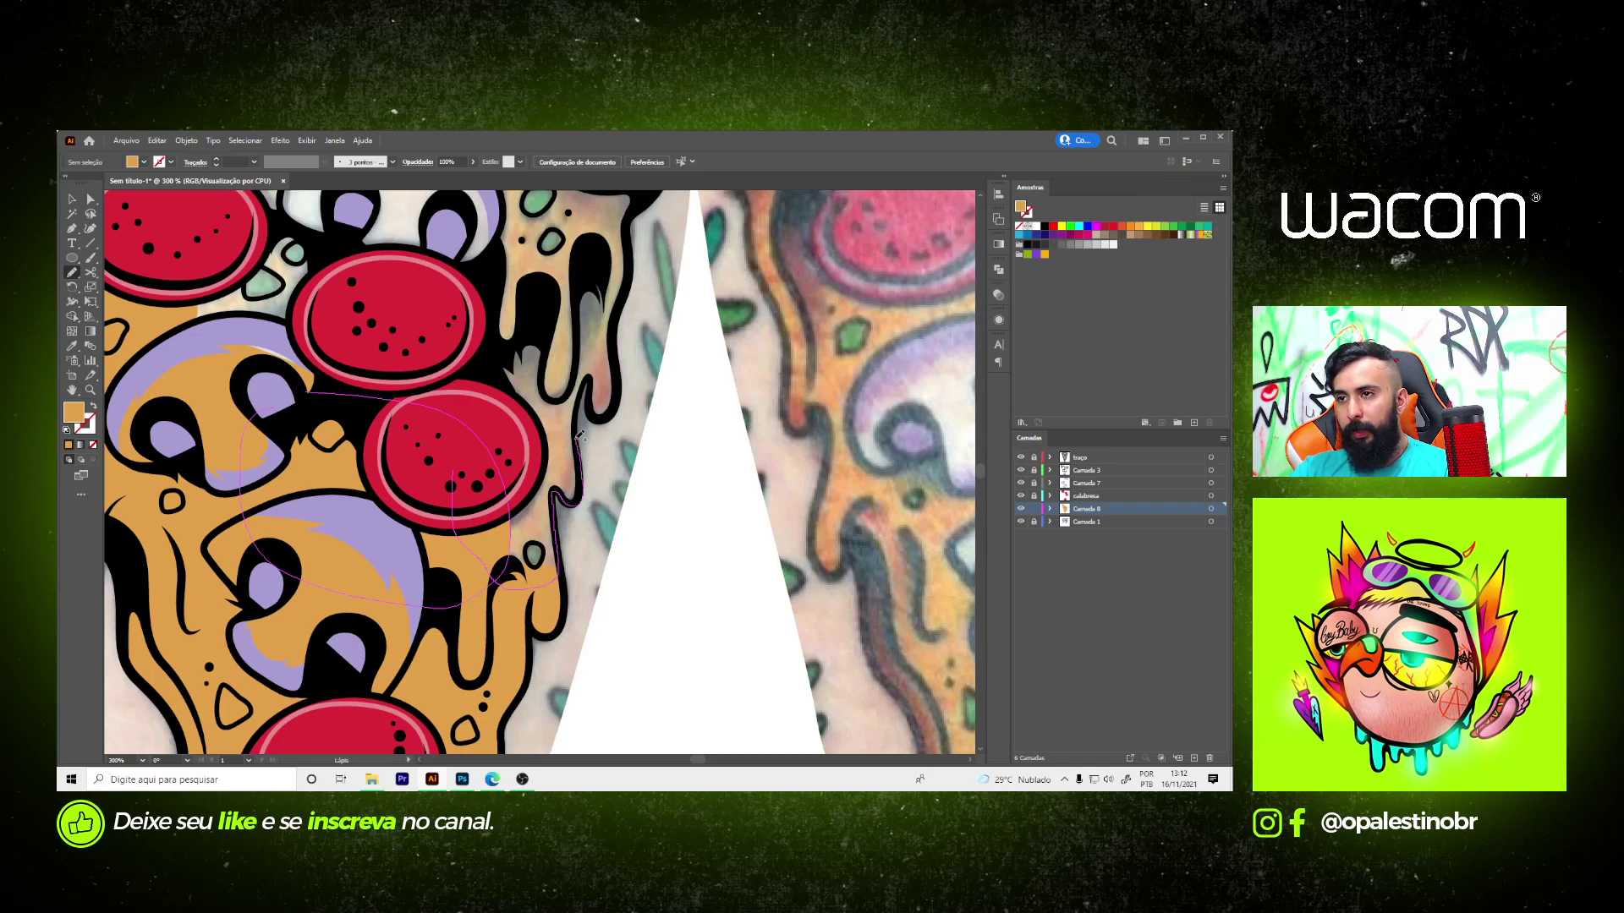
- Deselect the cheese drip path with the Direct Selection tool
scroll(558, 499, up, 5)
key(a)
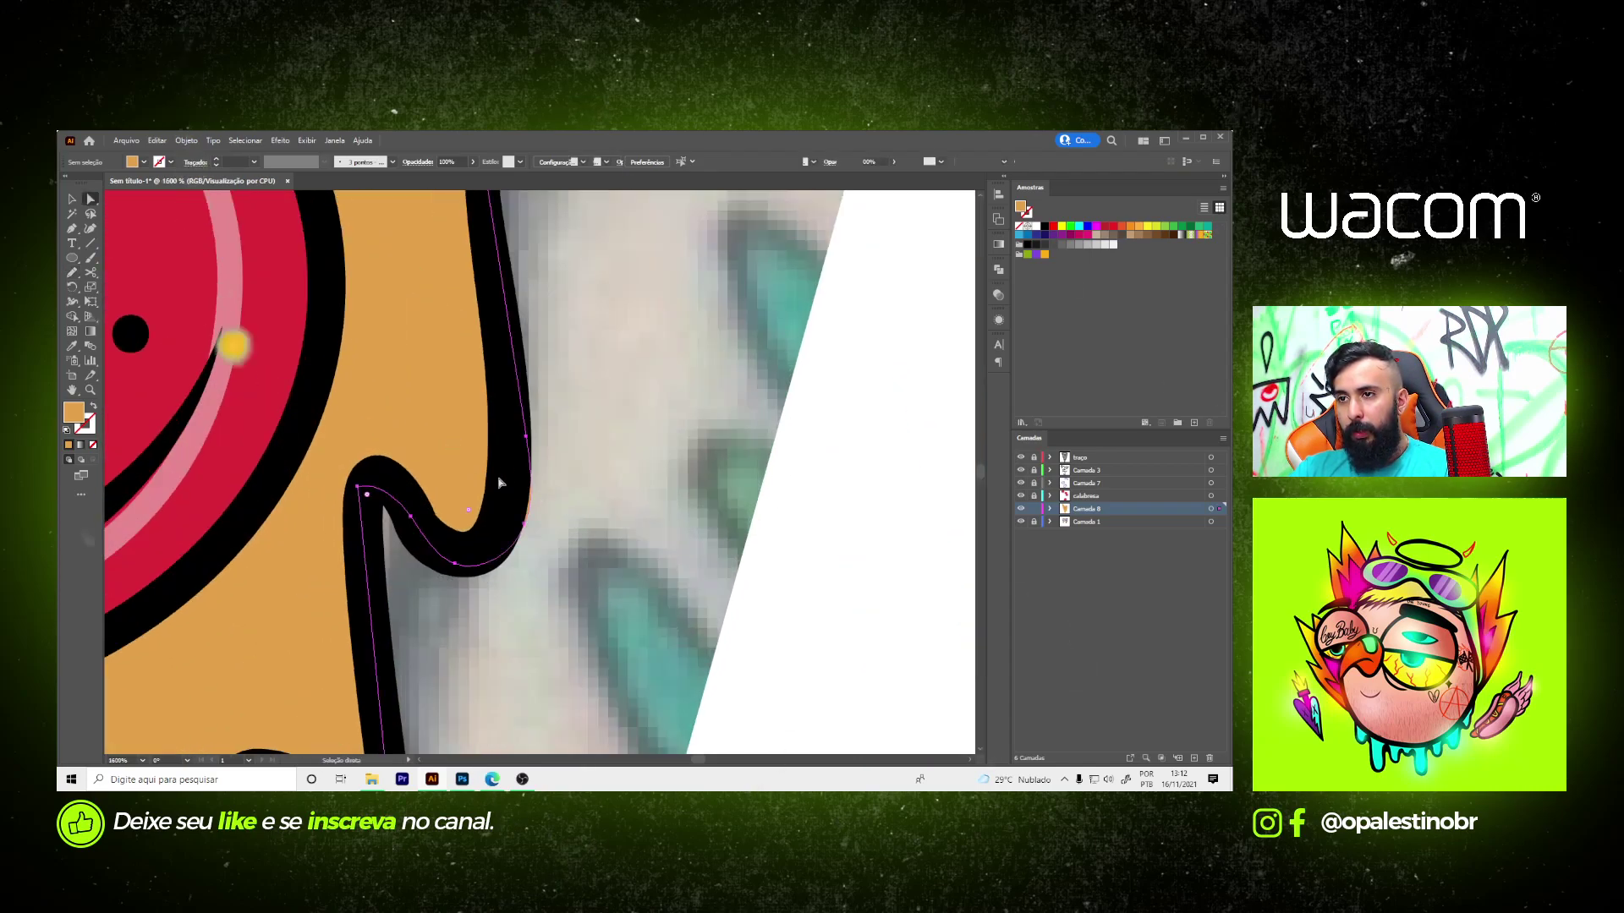
click(558, 533)
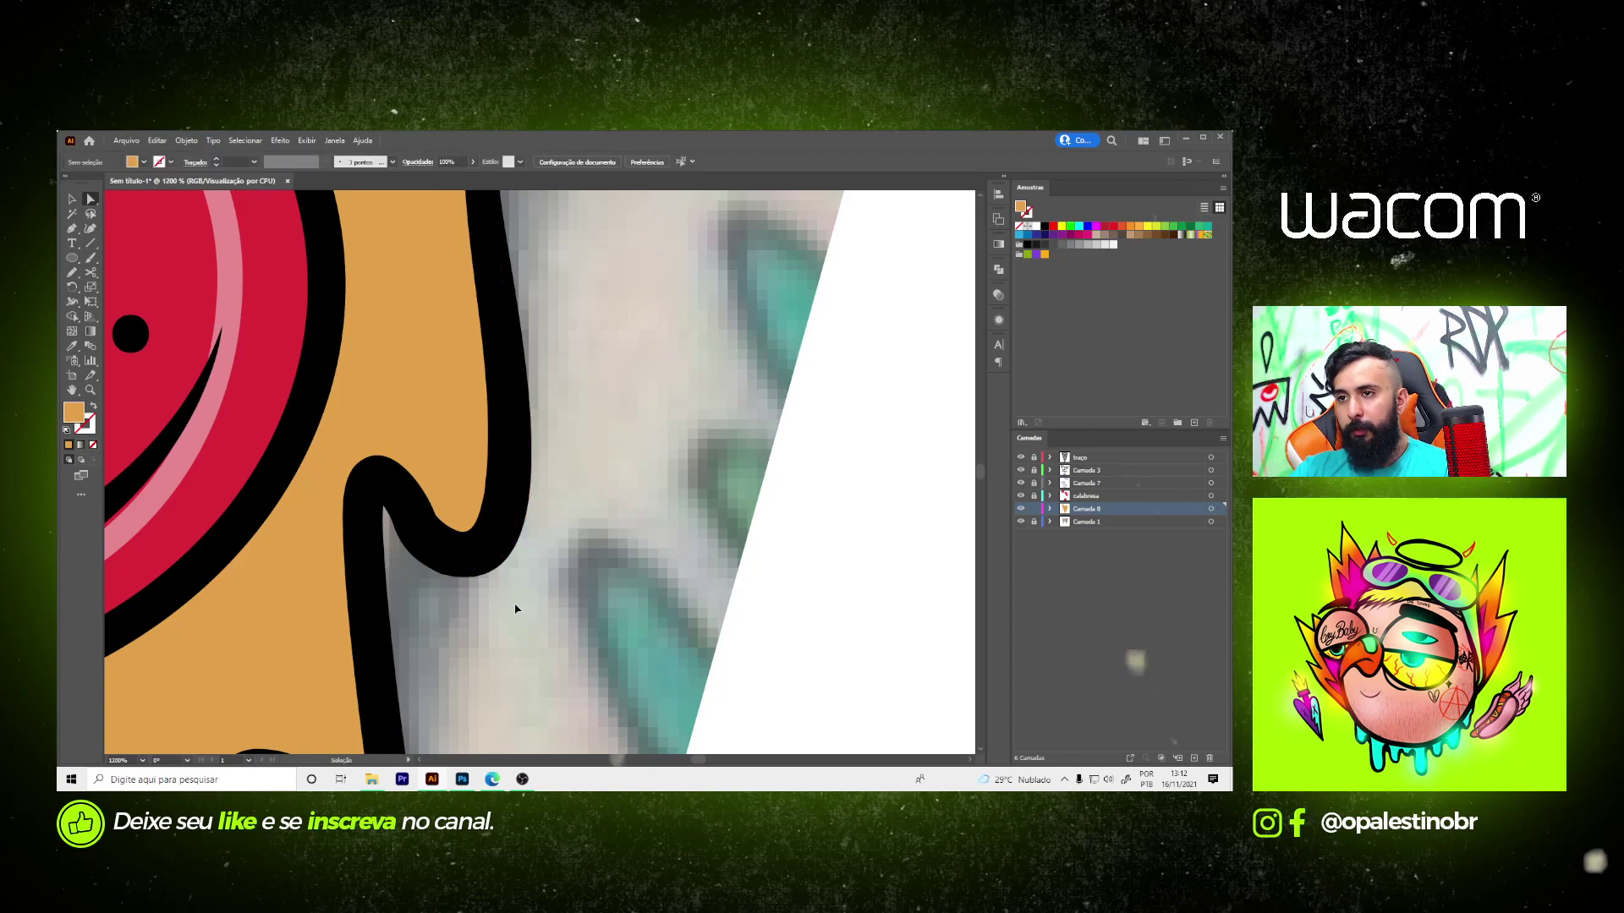
scroll(524, 592, down, 6)
- Pencil a loose path around the top mushroom's cap and eyes, then view the whole artboard
key(p)
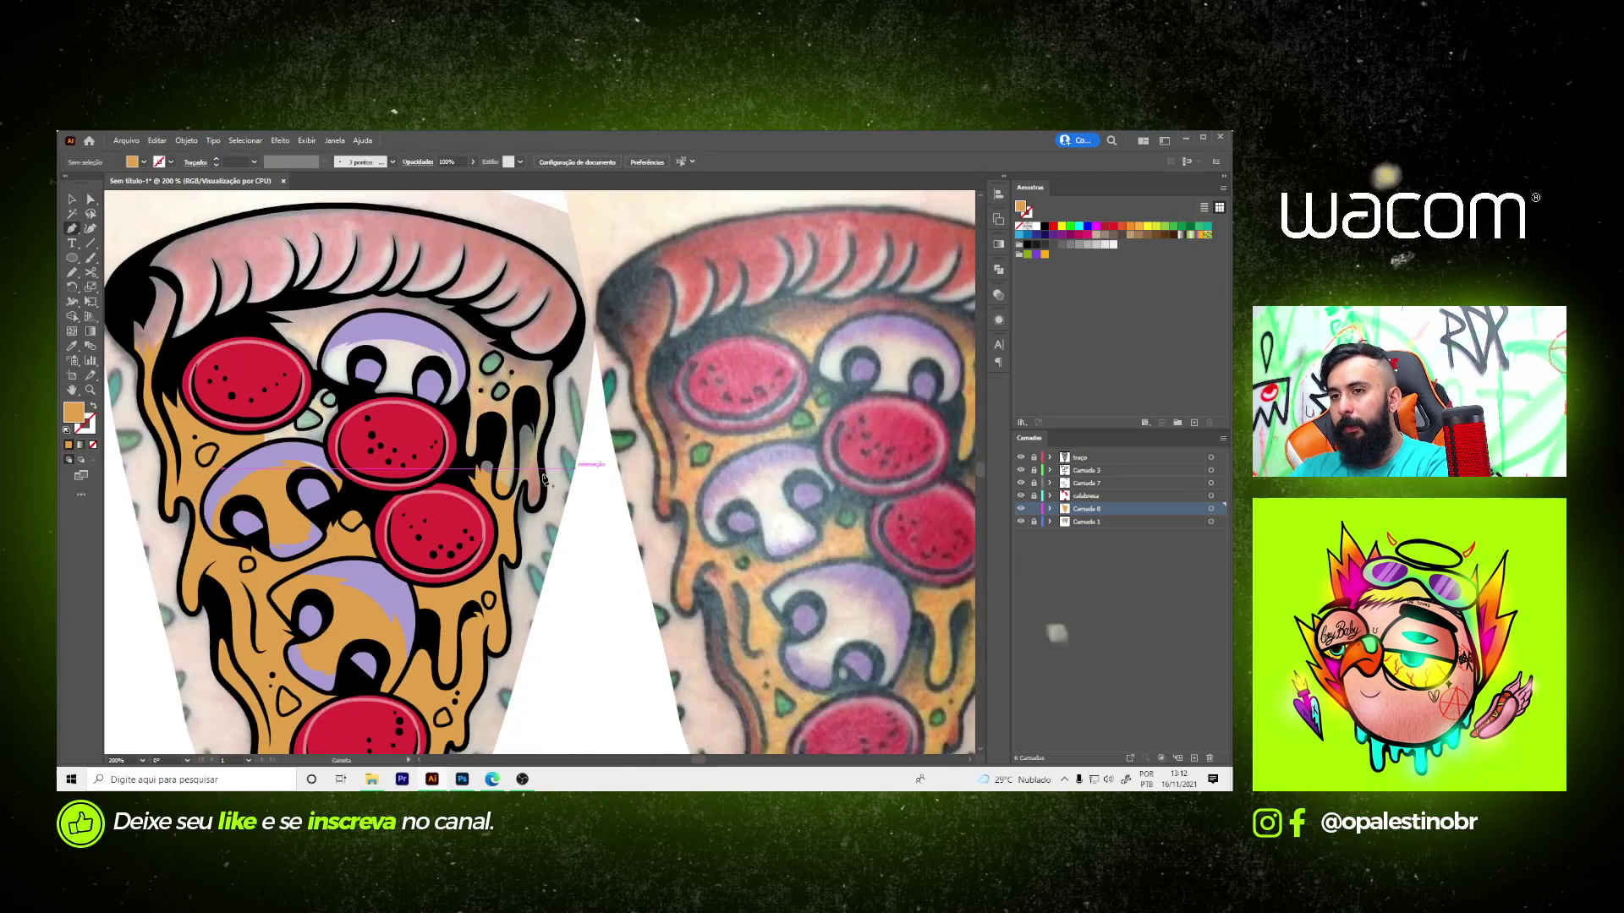
scroll(349, 362, up, 3)
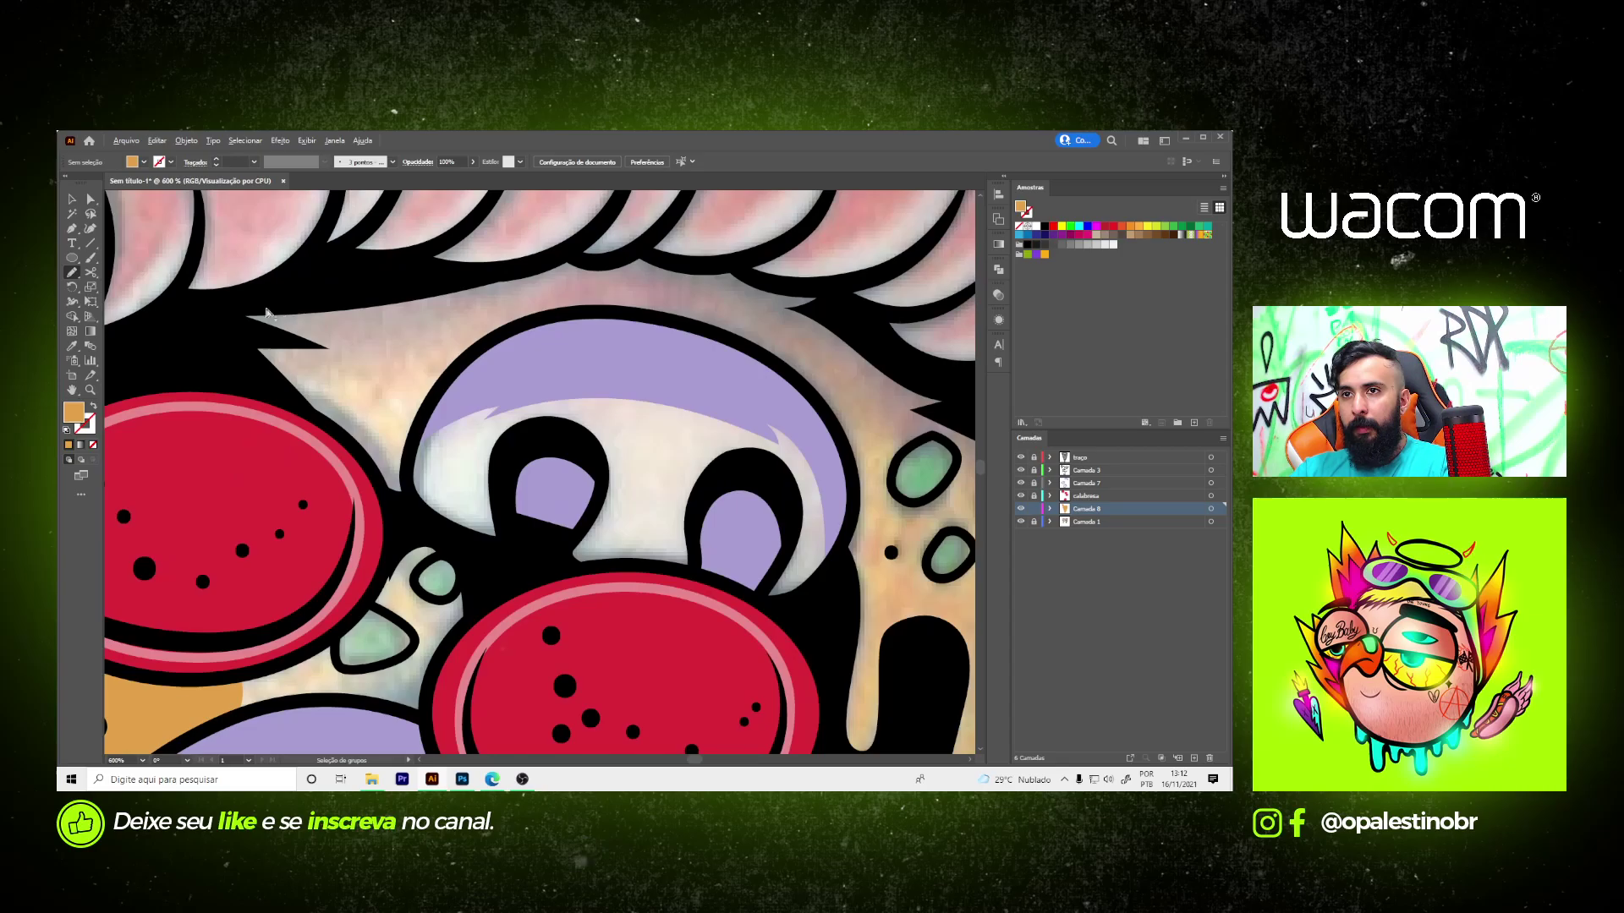
drag(212, 307, 712, 259)
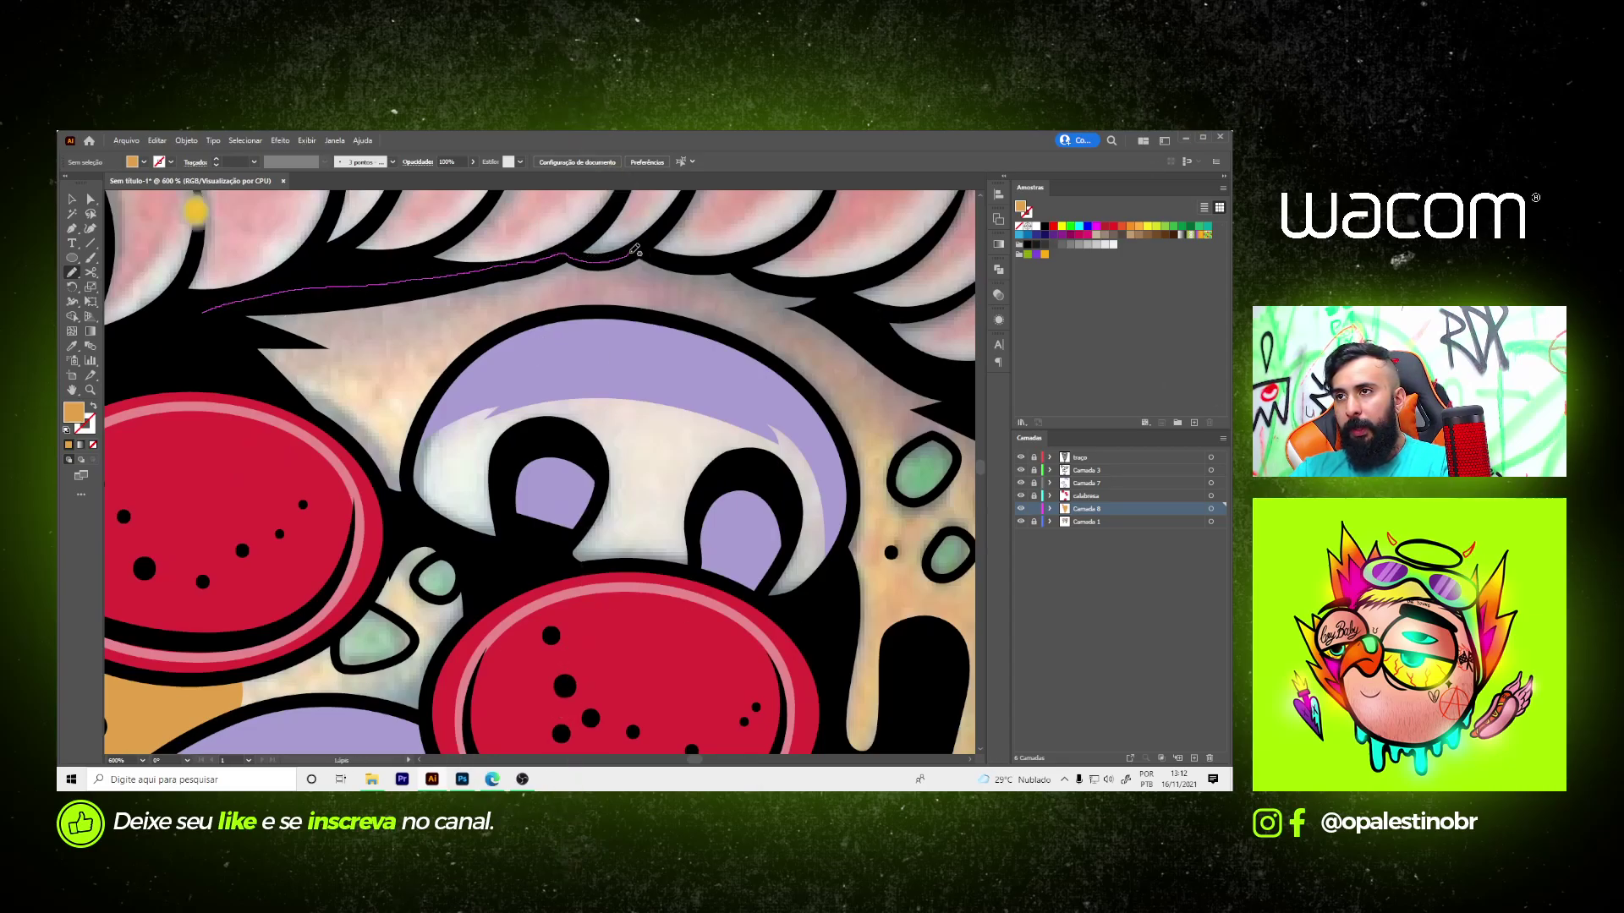
drag(713, 259, 375, 408)
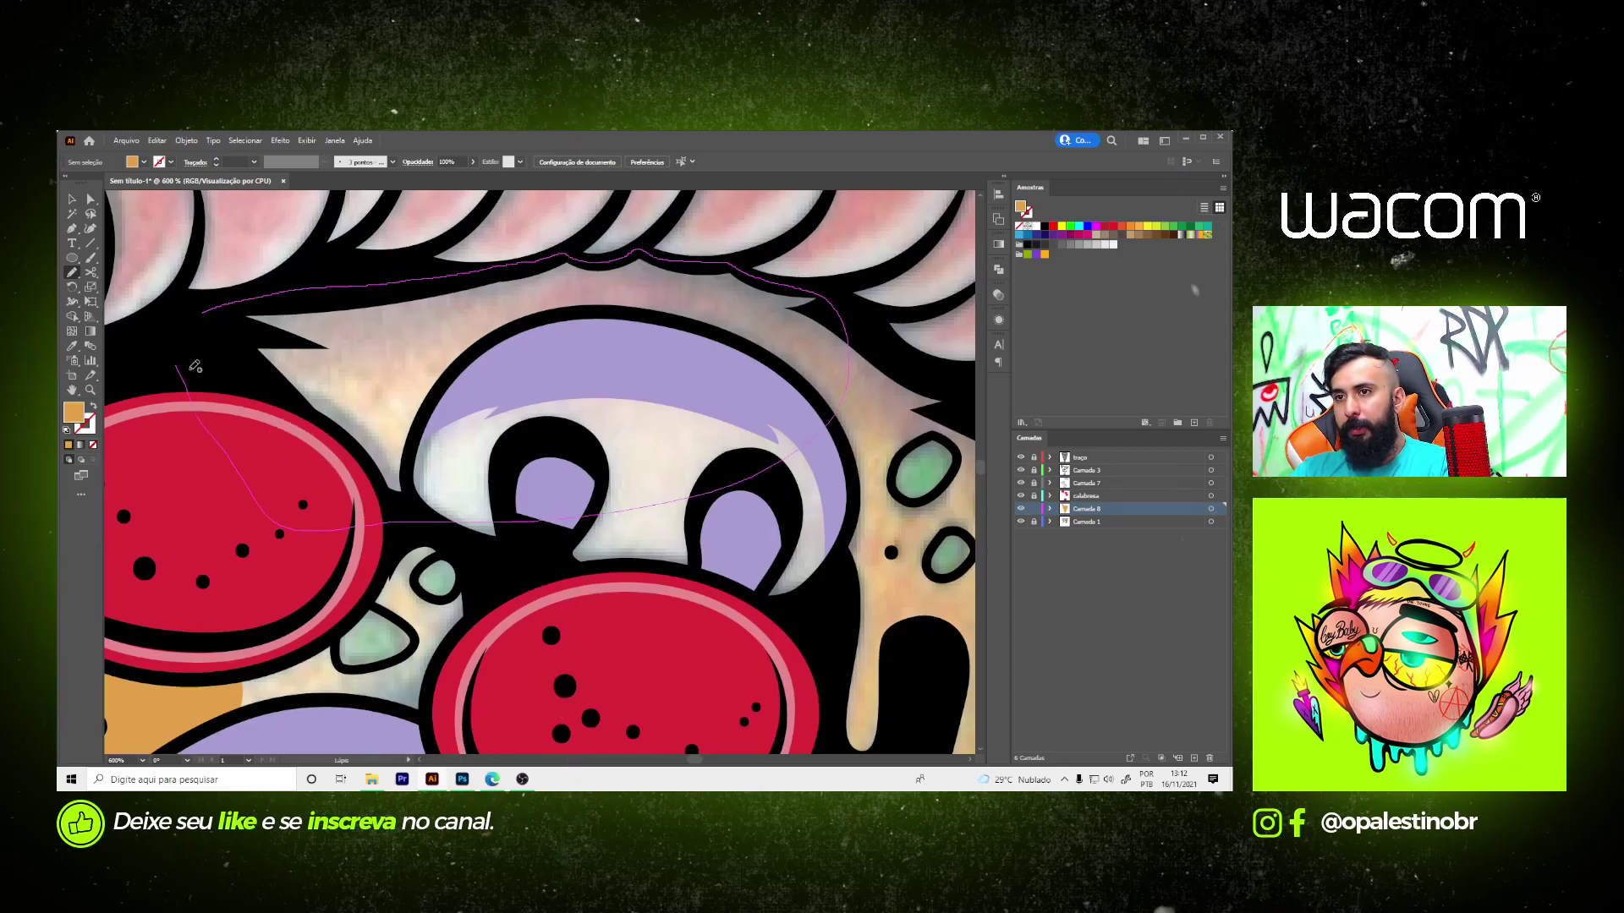
scroll(375, 409, down, 2)
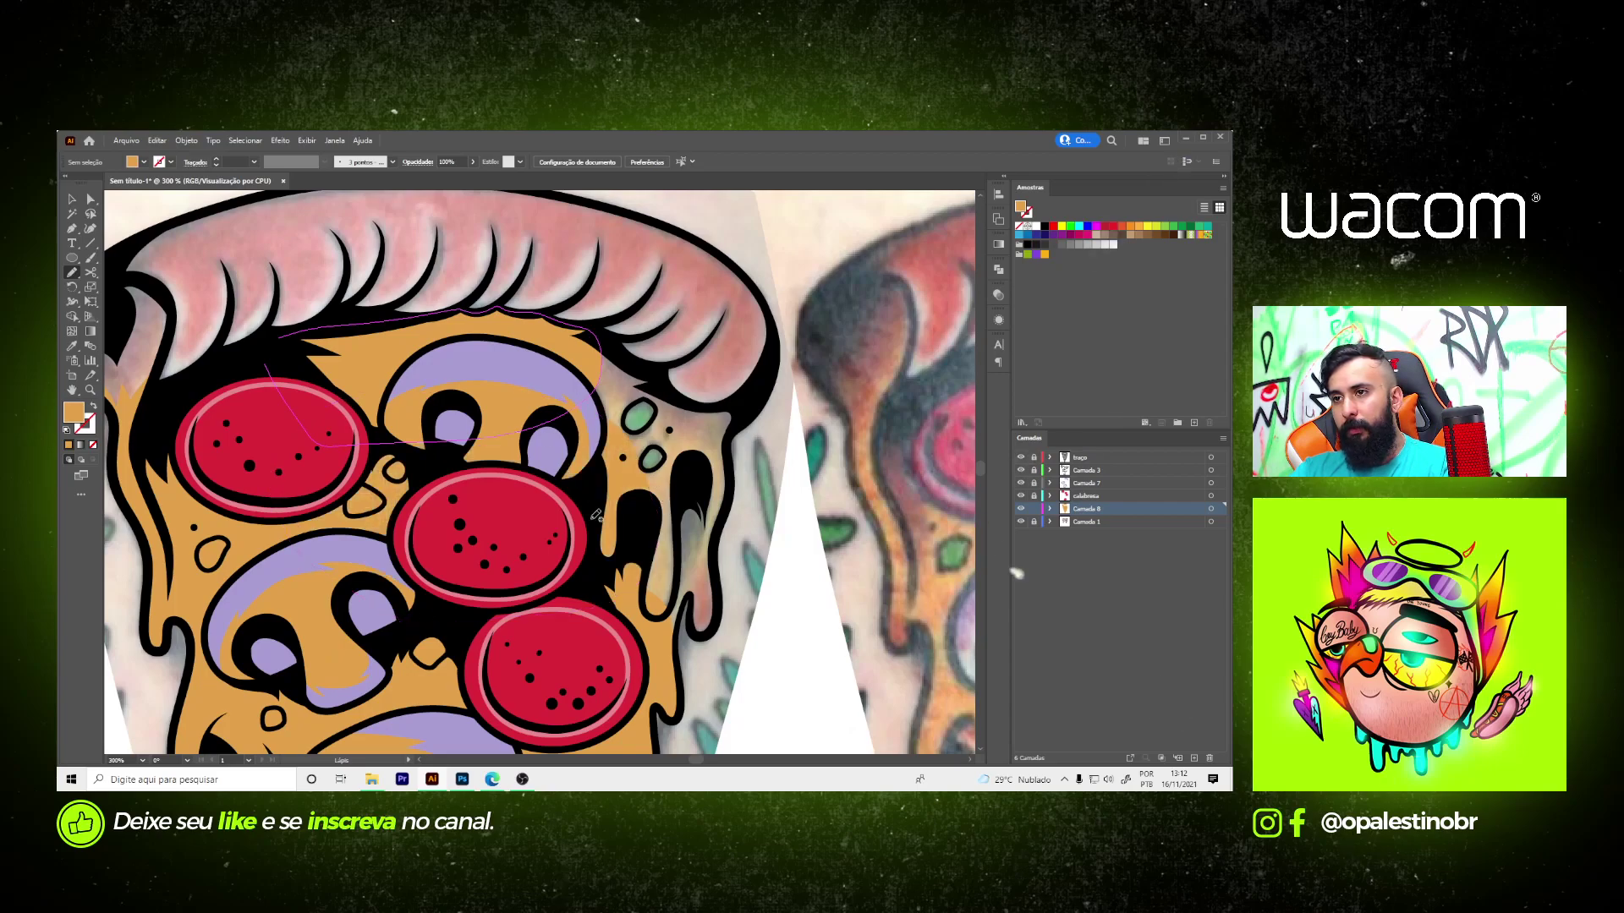
key(ctrl+1)
- Rename Camada 8 to 'amarelo pizza' and move Camada 9 up below Camada 7
double_click(1087, 508)
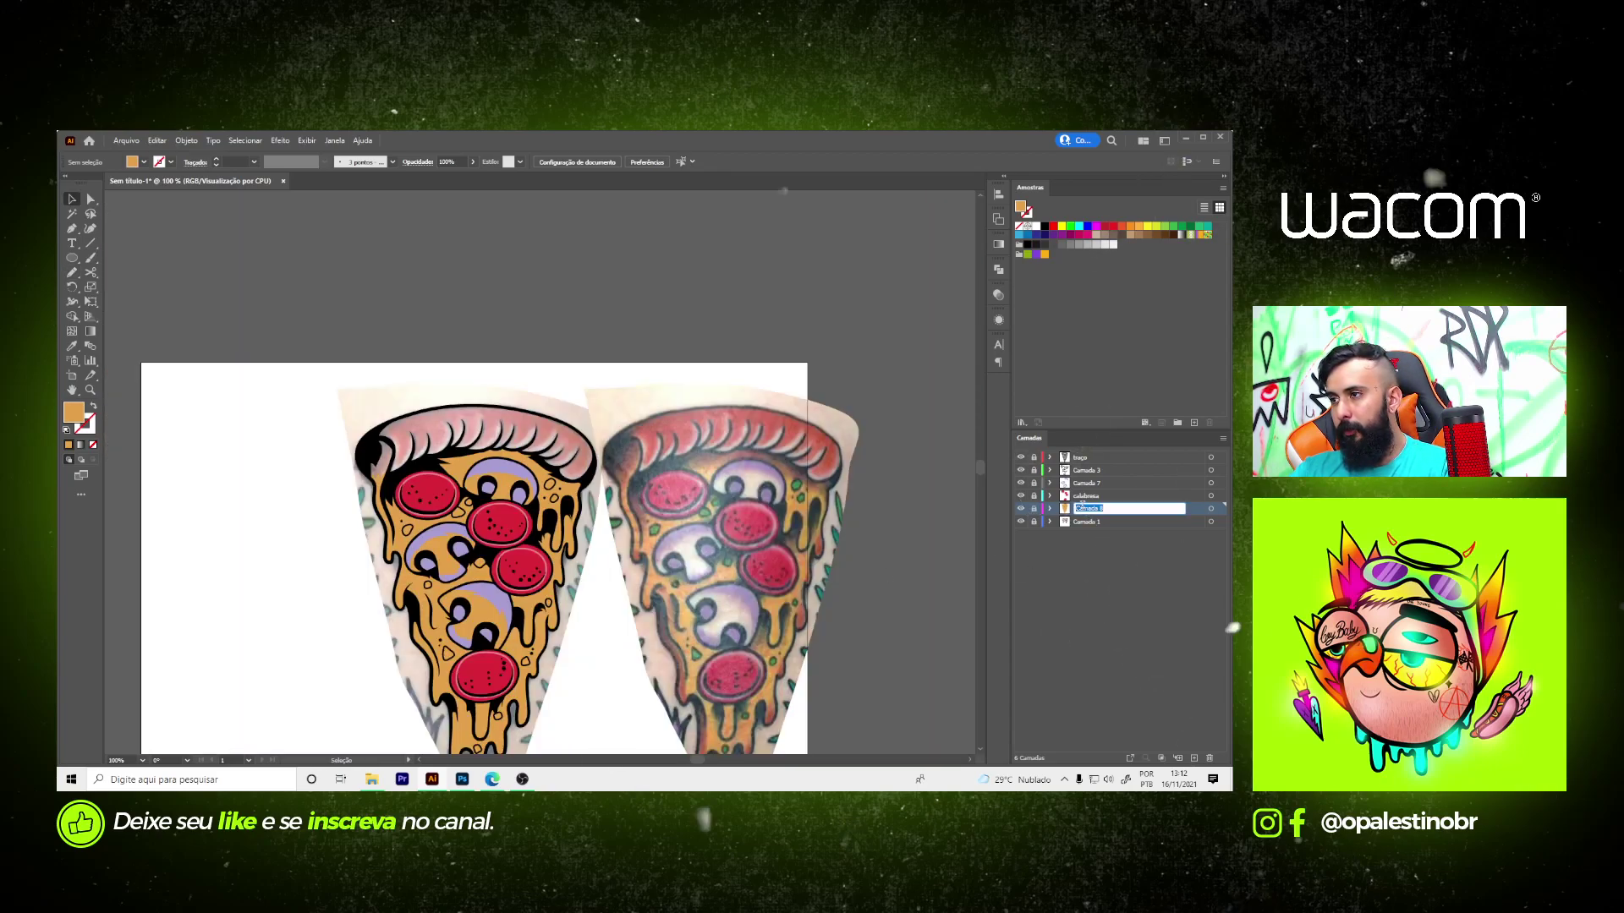
text(amarelo pi)
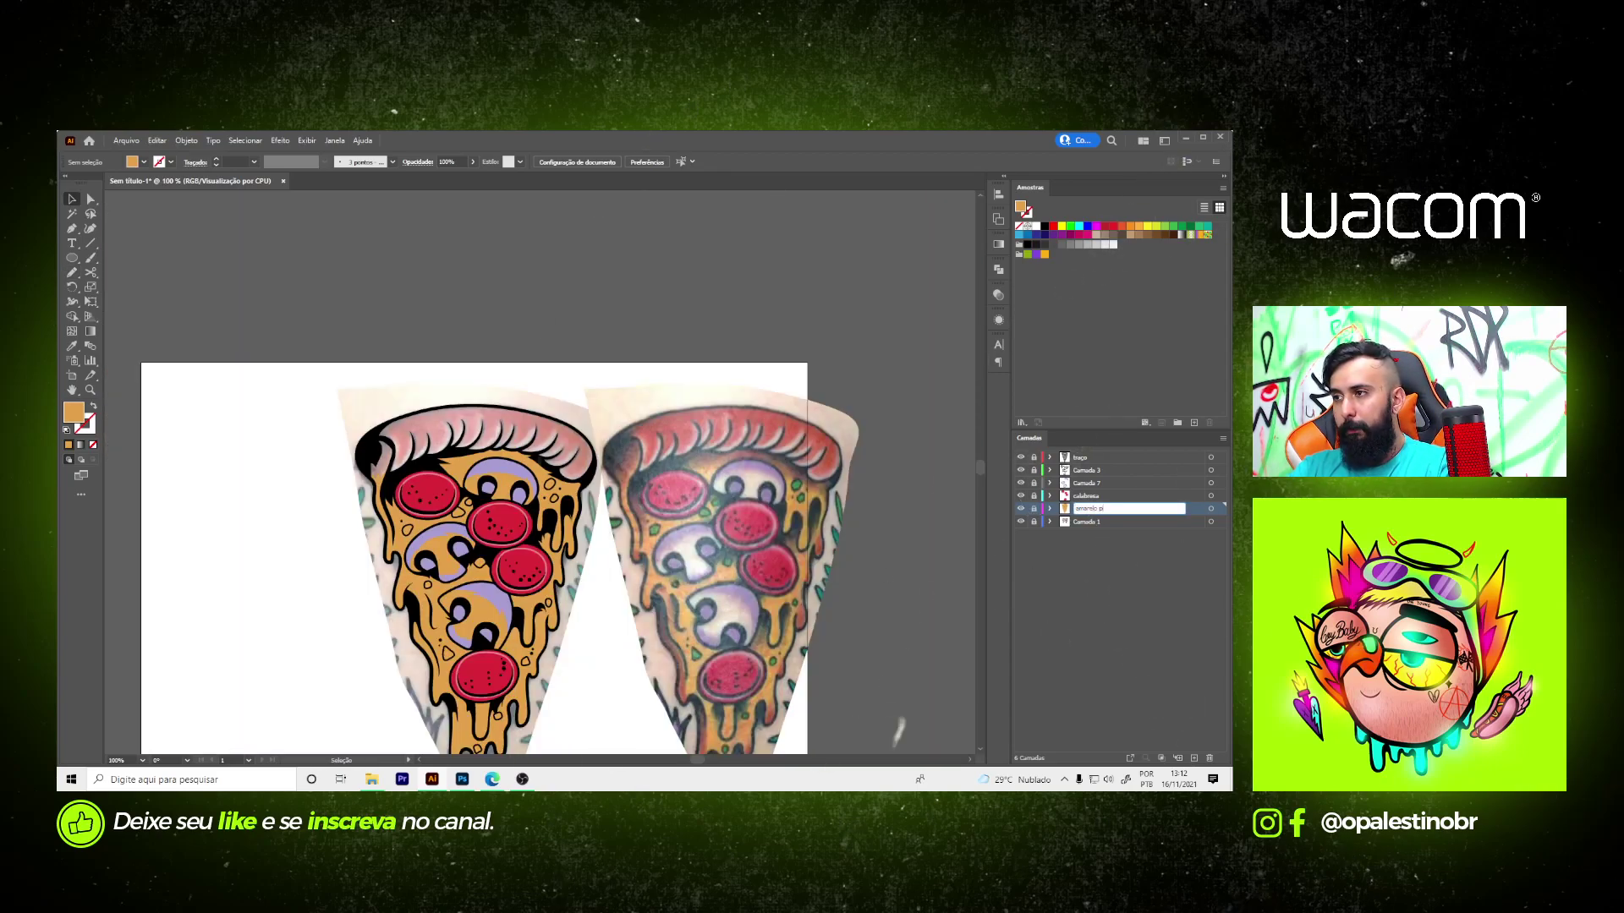
text(zza)
key(Return)
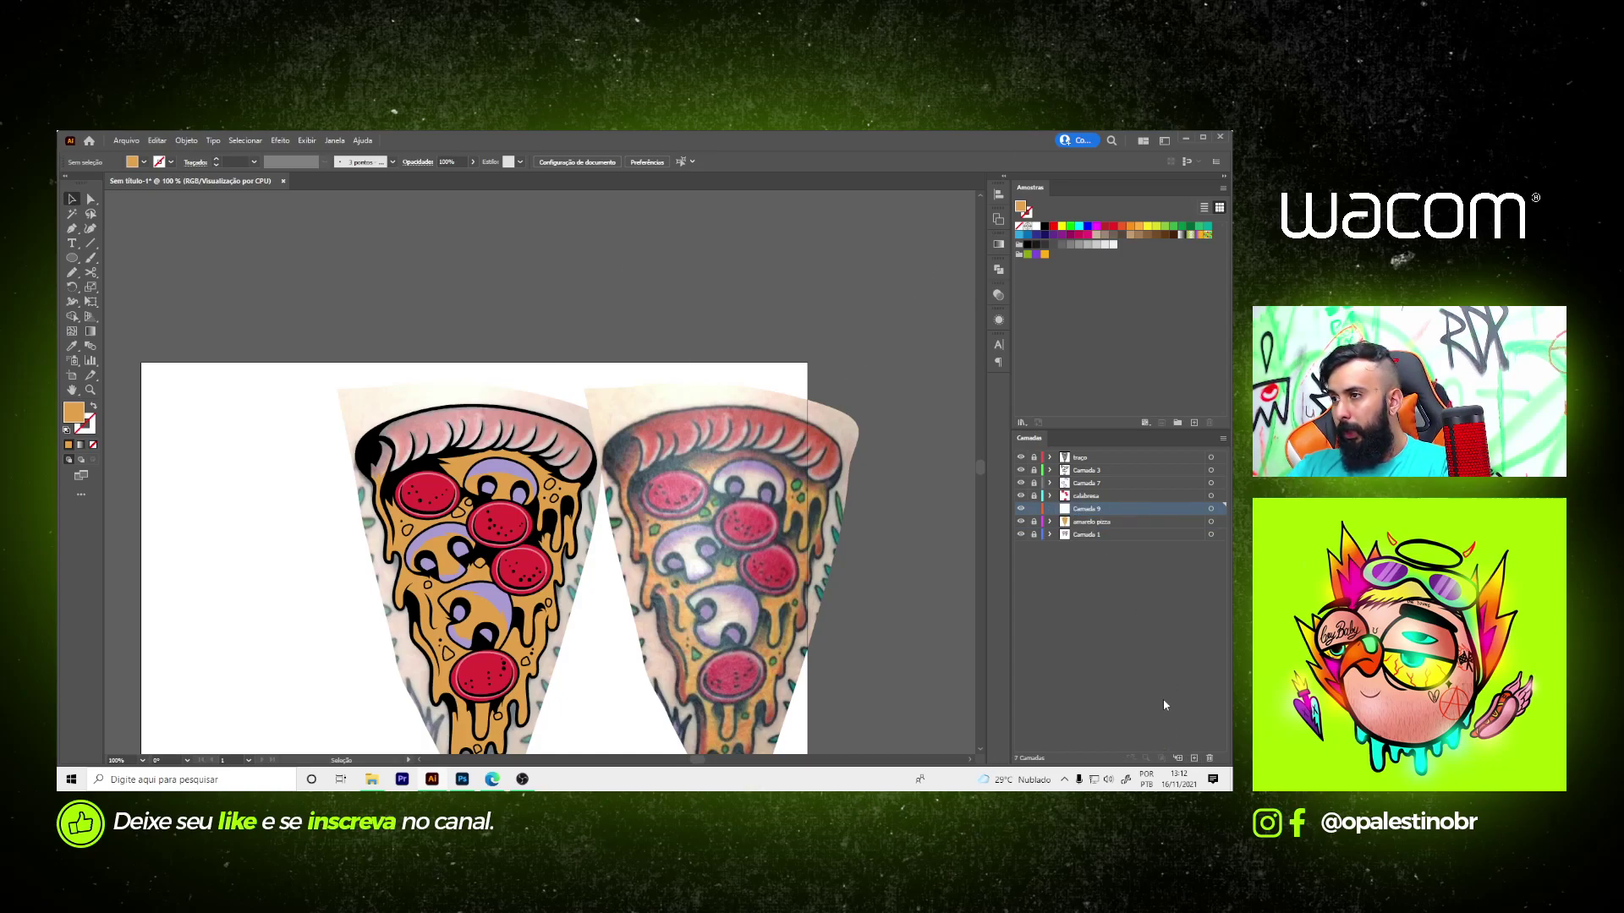
drag(1086, 509, 1072, 488)
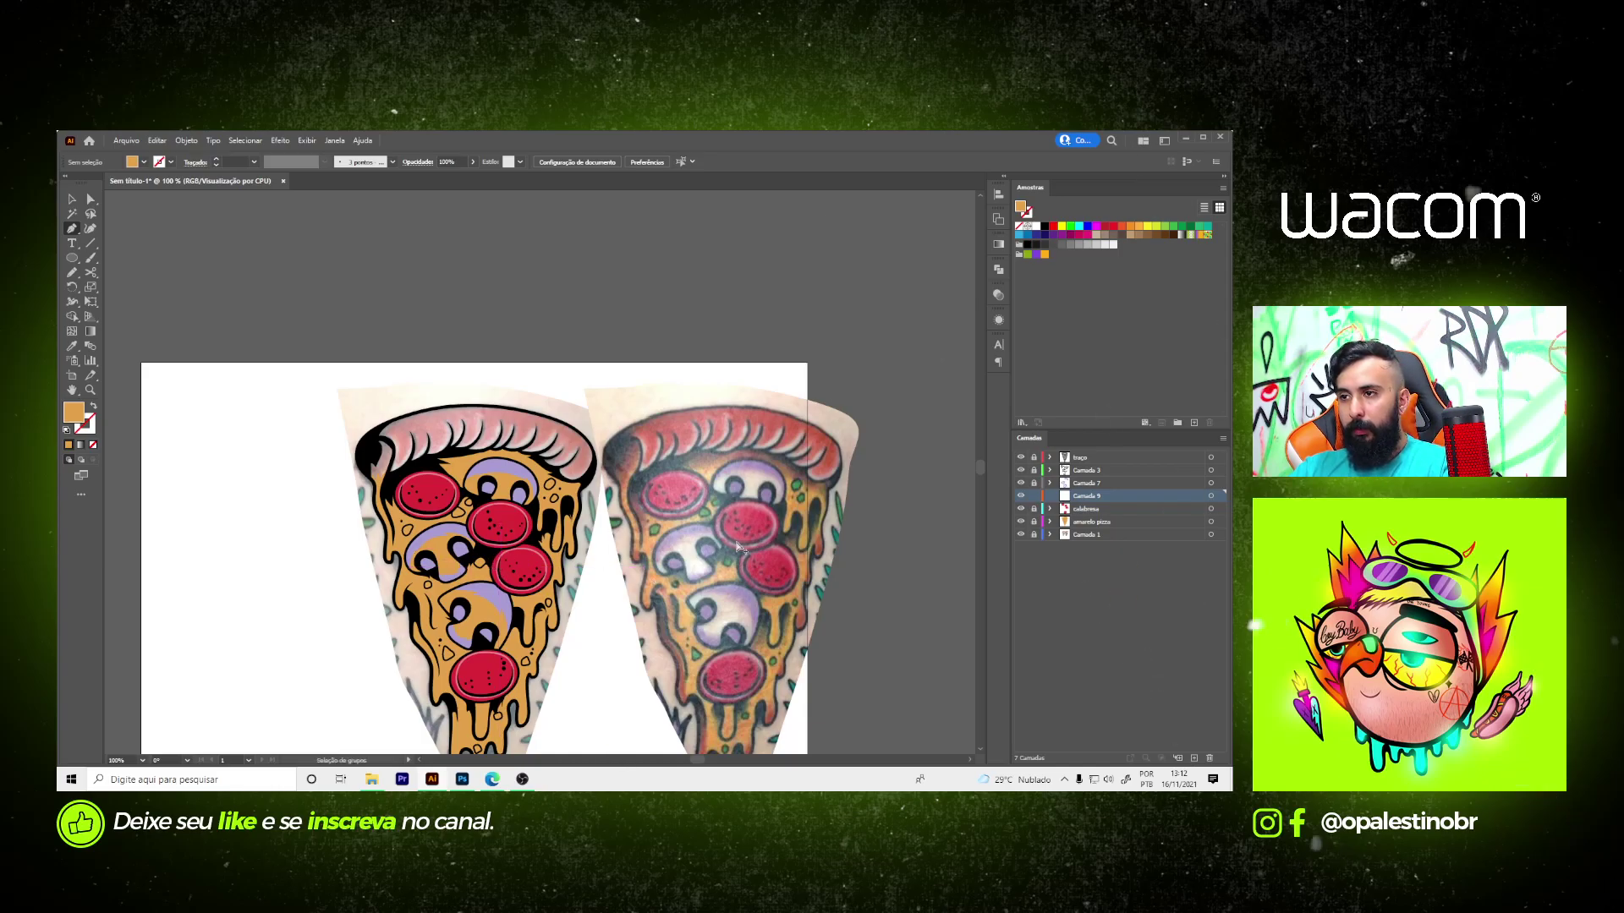
- Sample the cream mushroom colour and draw a cream highlight shape on the left mushroom
scroll(692, 565, up, 2)
key(i)
click(676, 564)
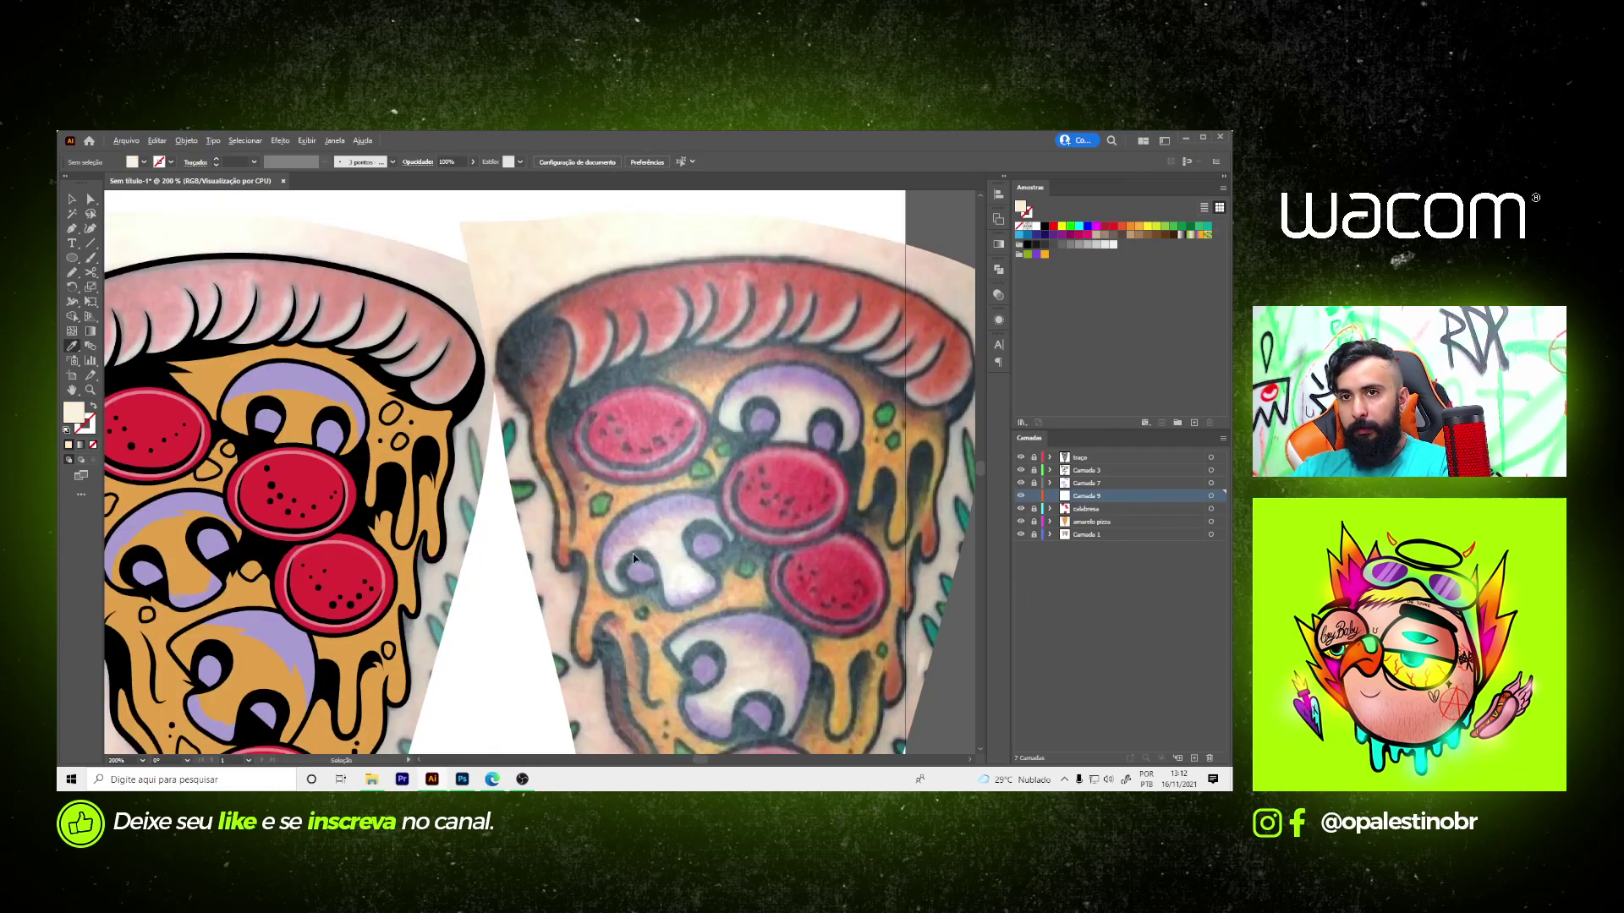
scroll(421, 562, down, 2)
scroll(420, 563, up, 3)
key(n)
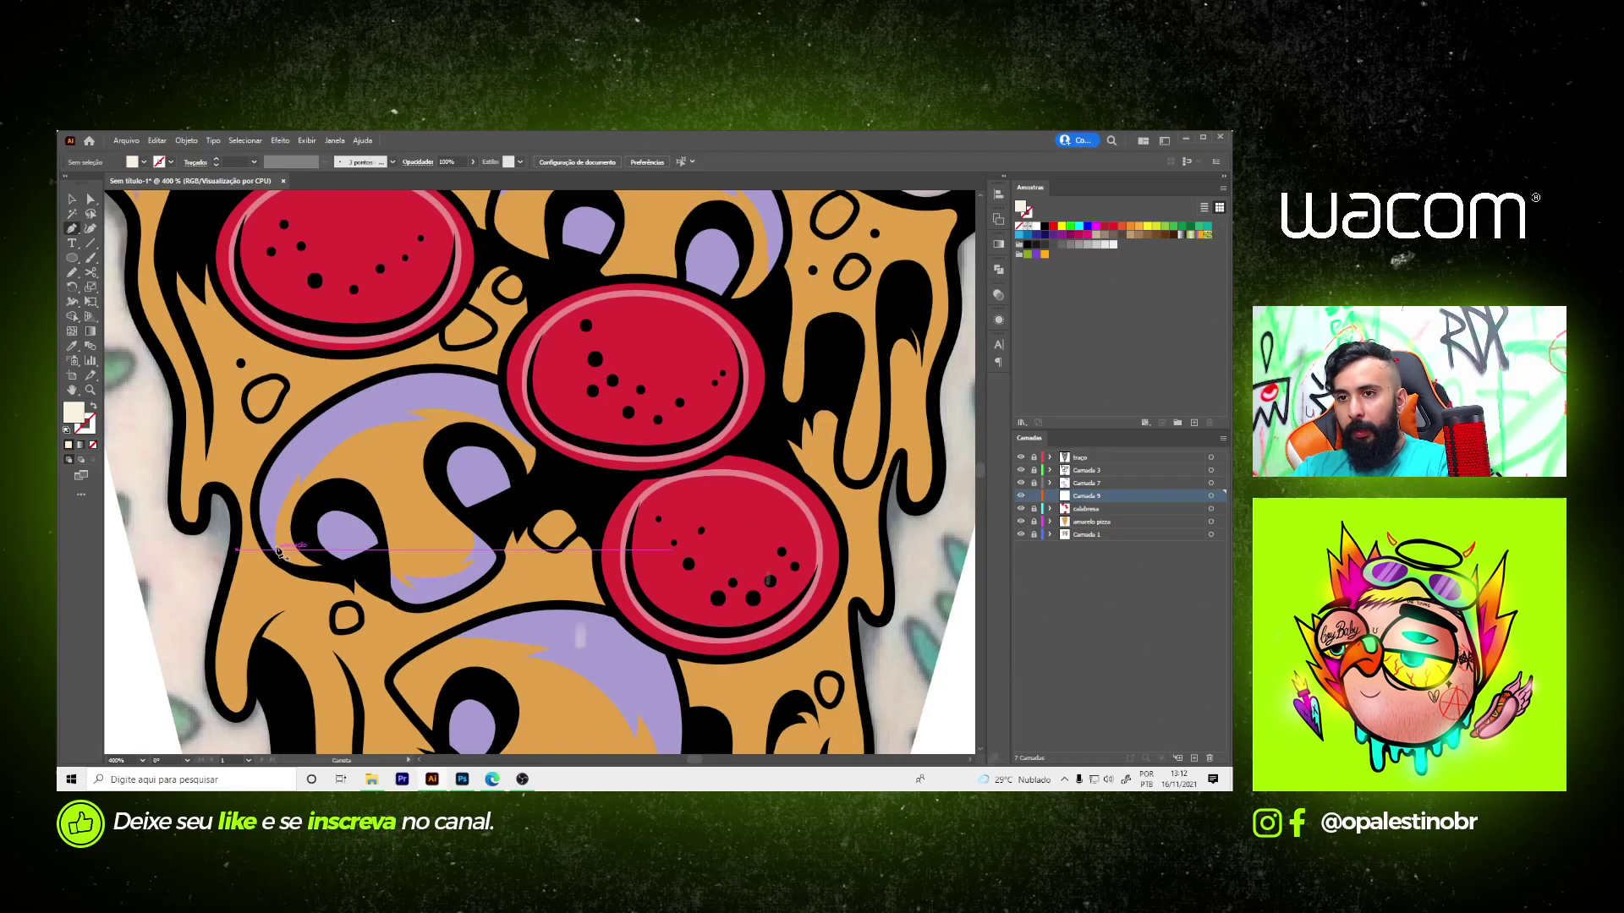
scroll(279, 521, up, 1)
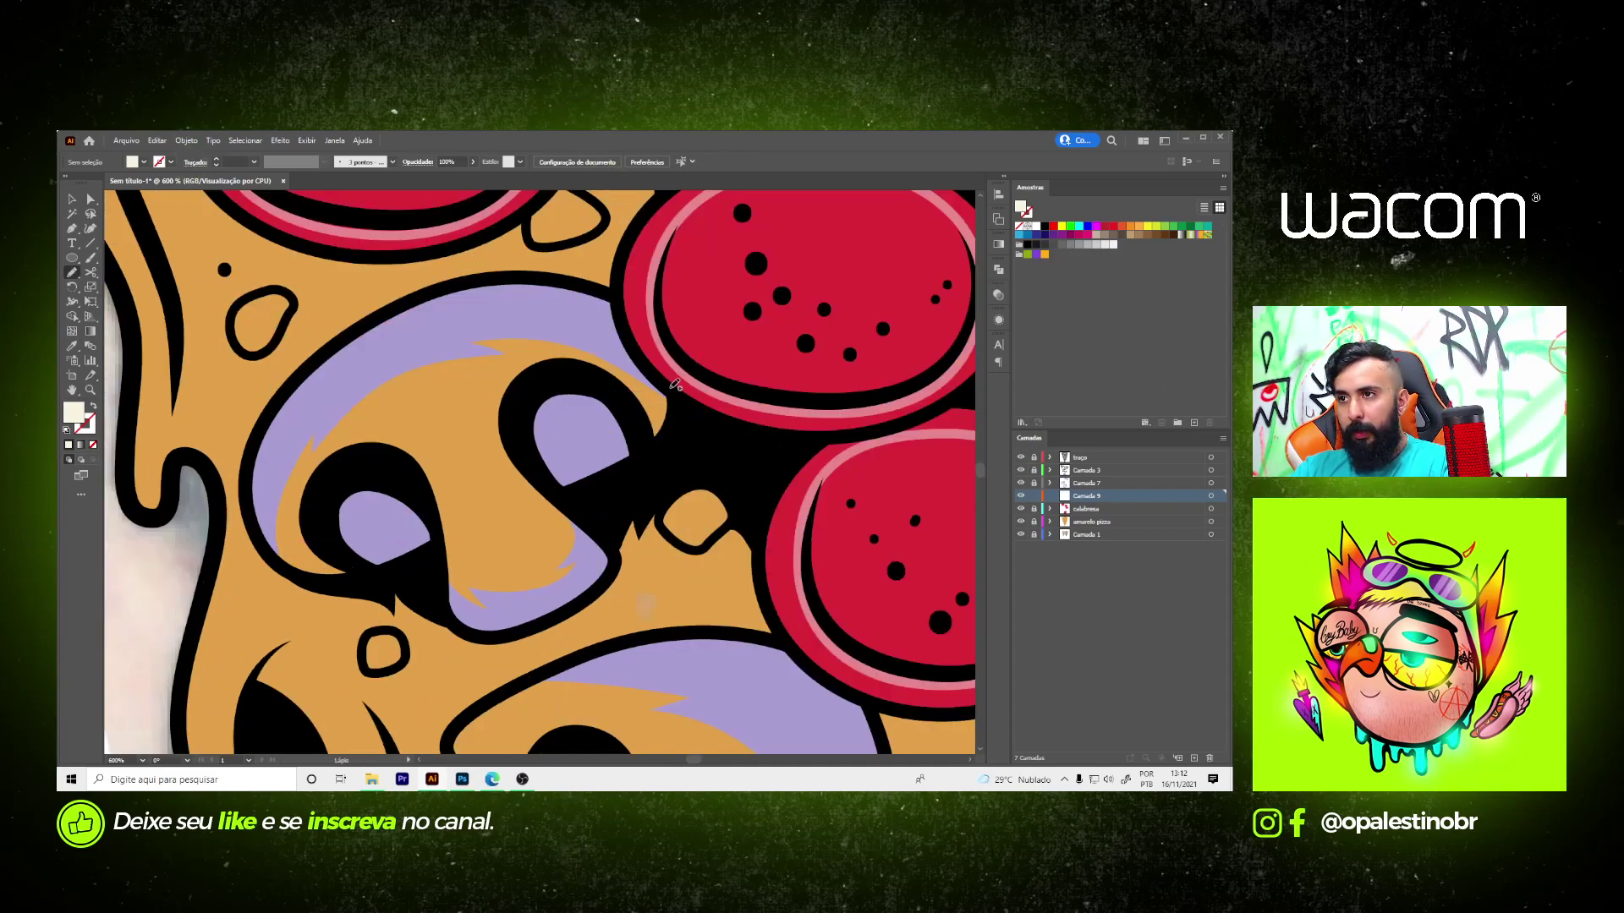
drag(651, 442, 618, 557)
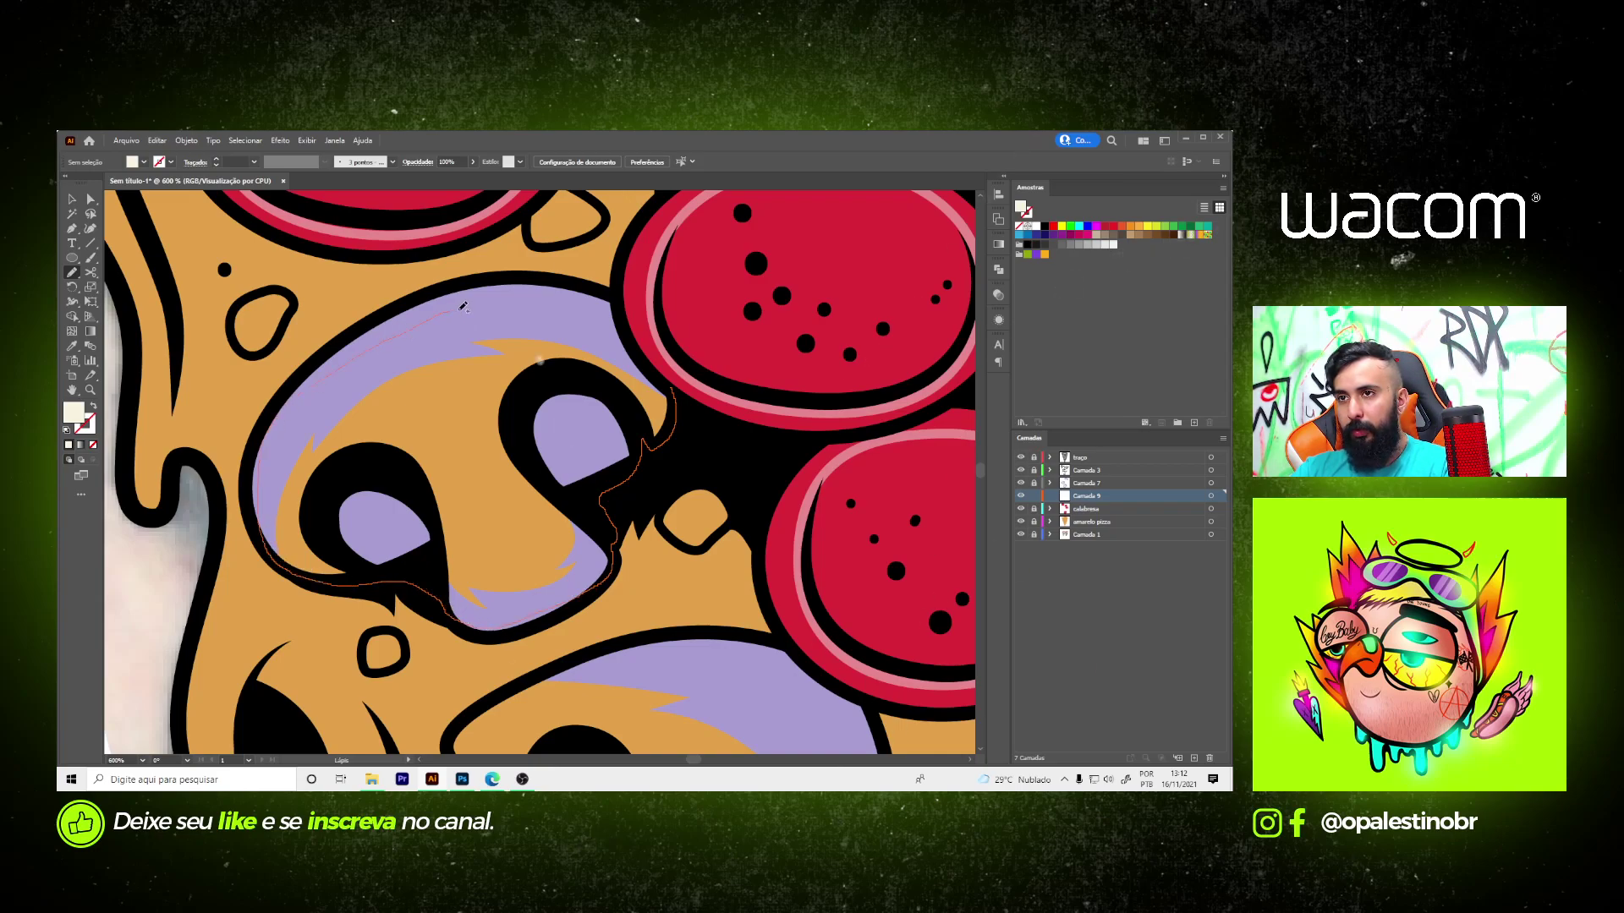
drag(462, 306, 668, 390)
- Draw the cream highlight shape on the top mushroom around its eyes
key(ctrl+minus)
key(ctrl+minus)
key(ctrl+minus)
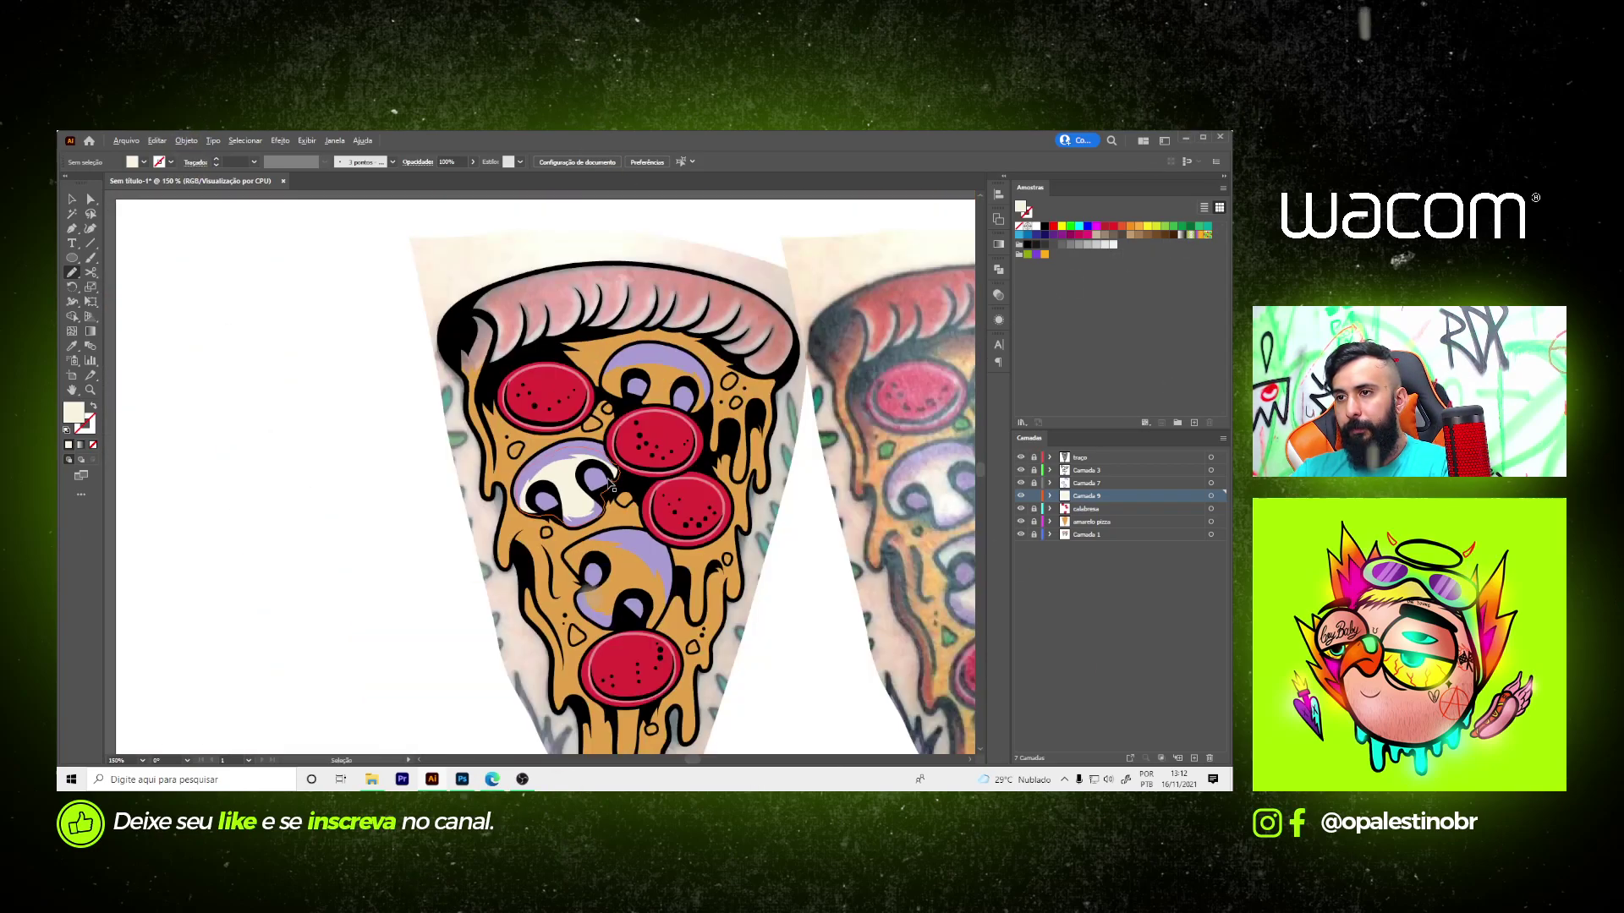
key(ctrl+plus)
key(ctrl+plus)
key(ctrl+plus)
key(ctrl+plus)
drag(599, 290, 682, 488)
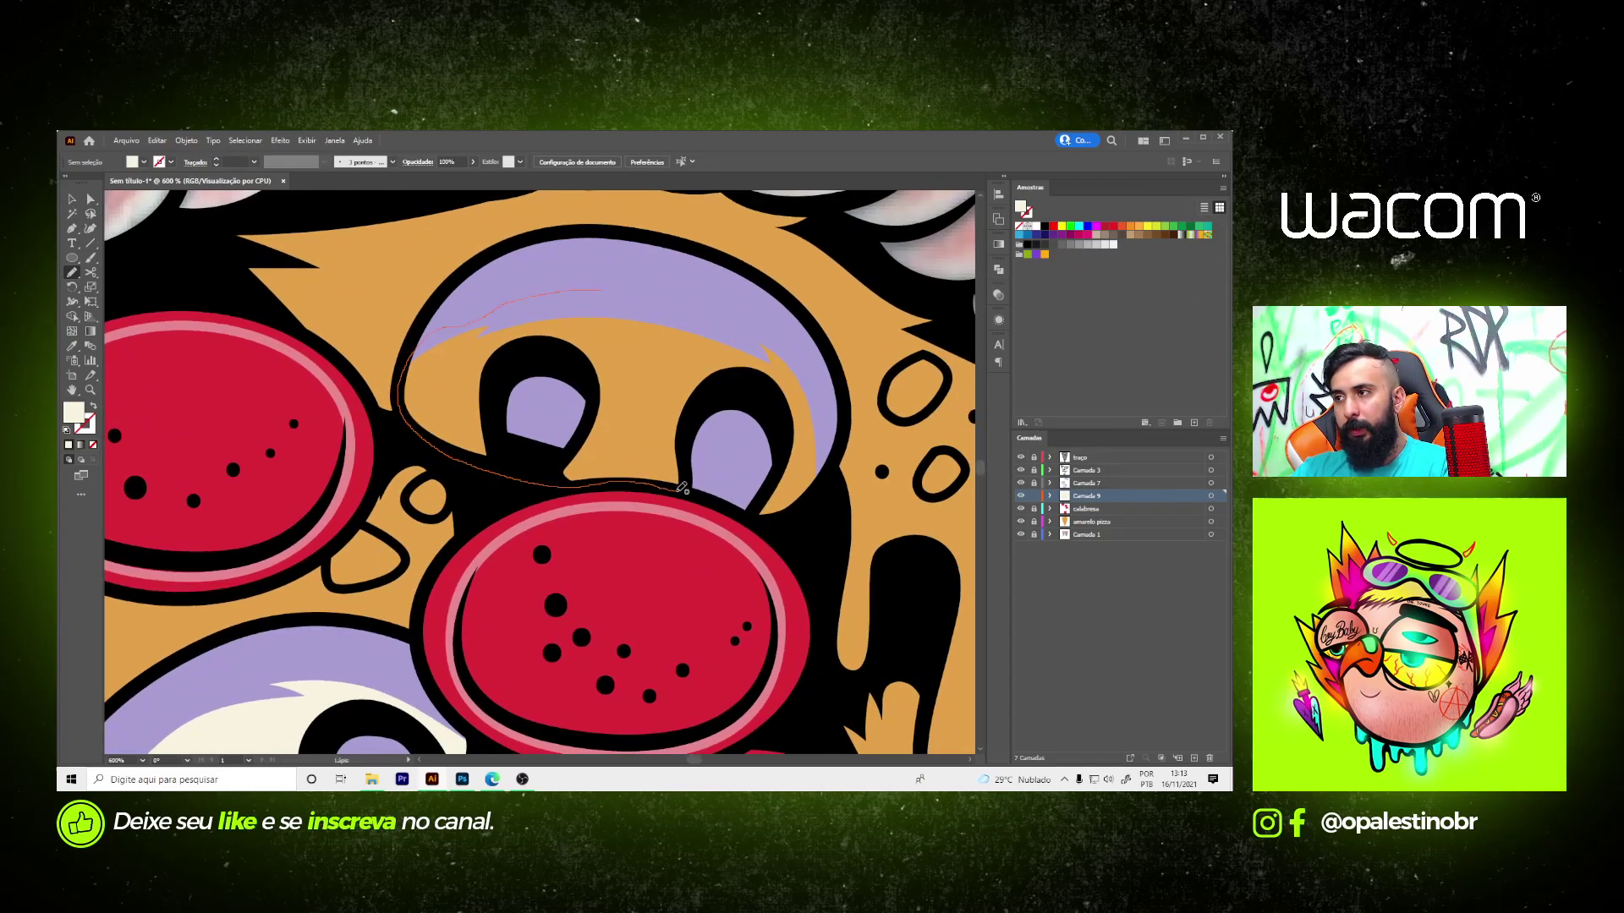
mouse_move(764, 519)
mouse_down()
mouse_move(824, 478)
mouse_move(791, 332)
mouse_up()
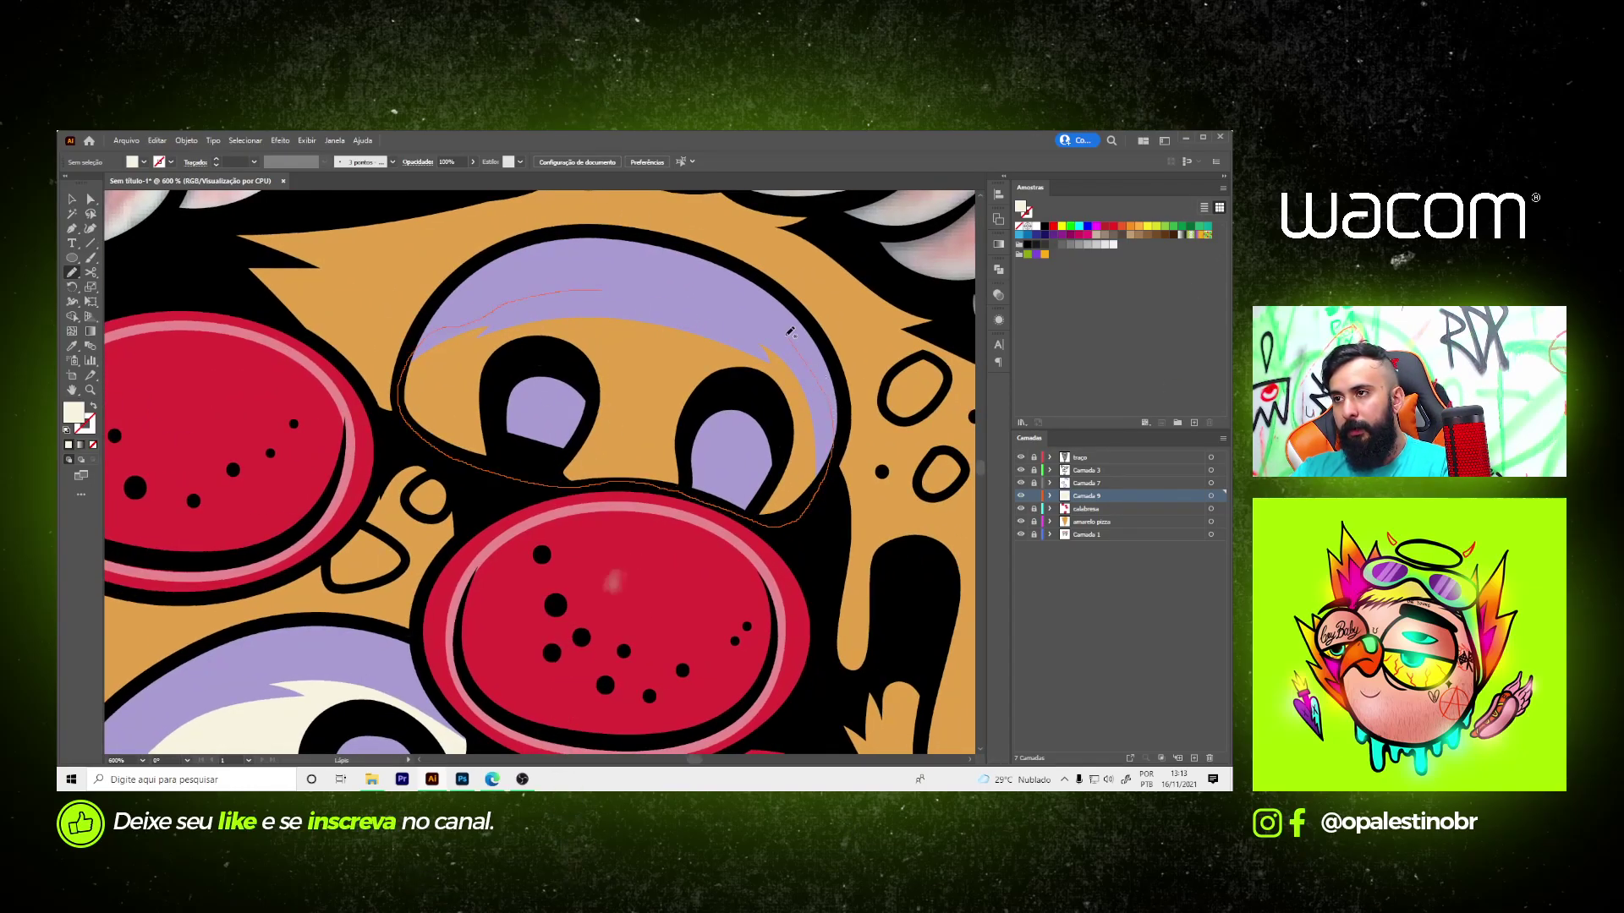
drag(617, 291, 601, 290)
- Draw the cream highlight shape on the lower mushroom
key(ctrl+minus)
key(ctrl+minus)
key(ctrl+minus)
key(ctrl+plus)
key(ctrl+plus)
key(ctrl+plus)
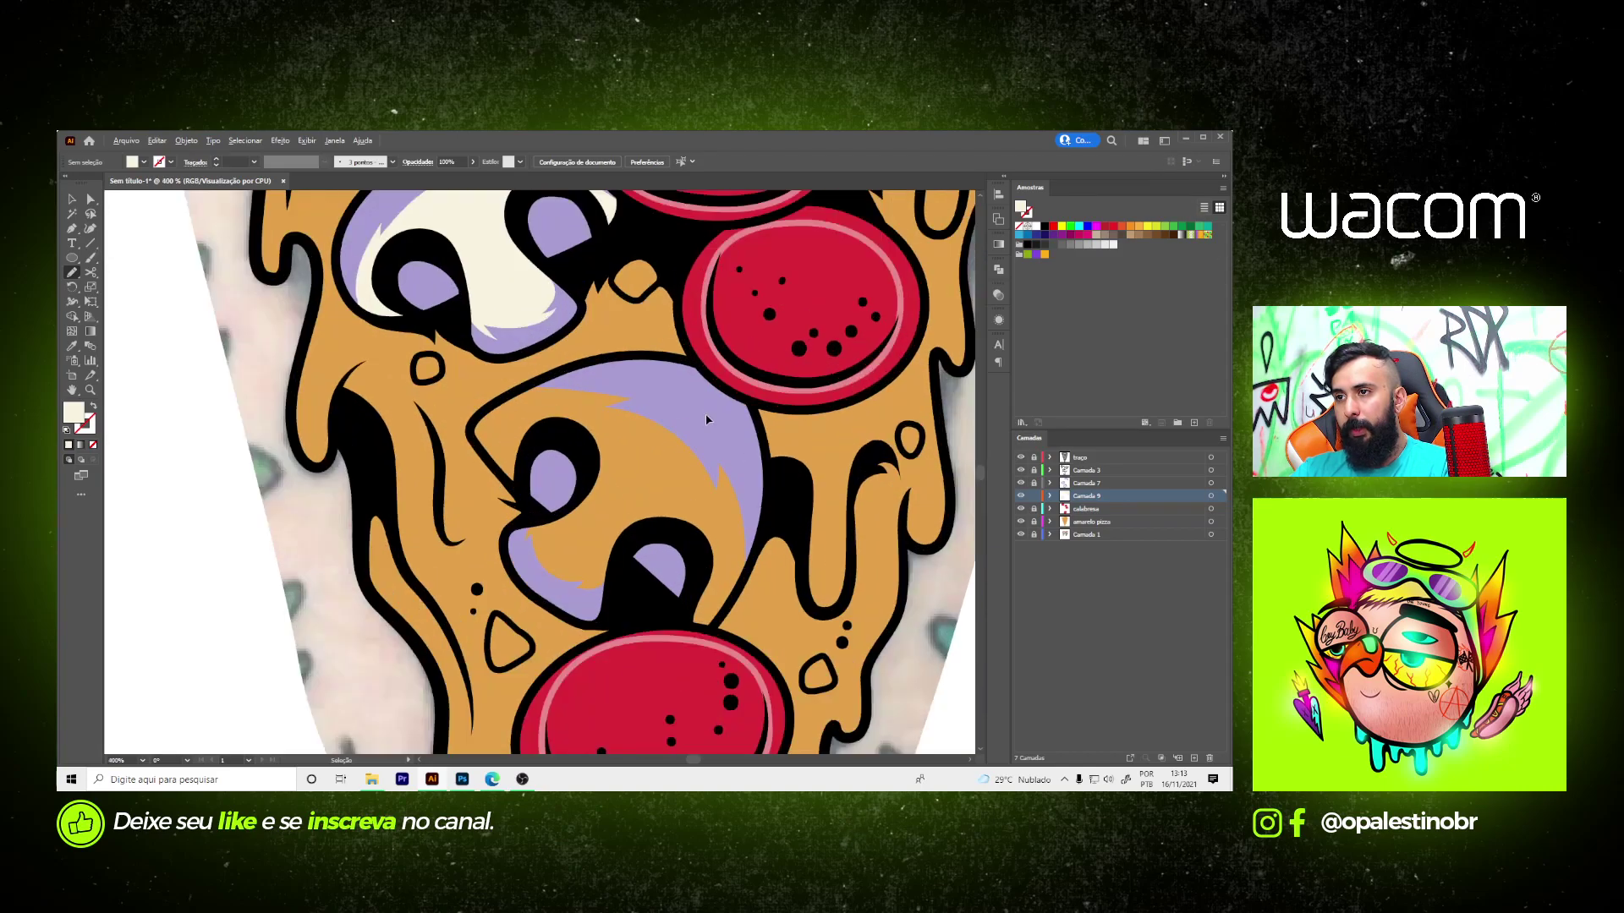
drag(656, 359, 489, 406)
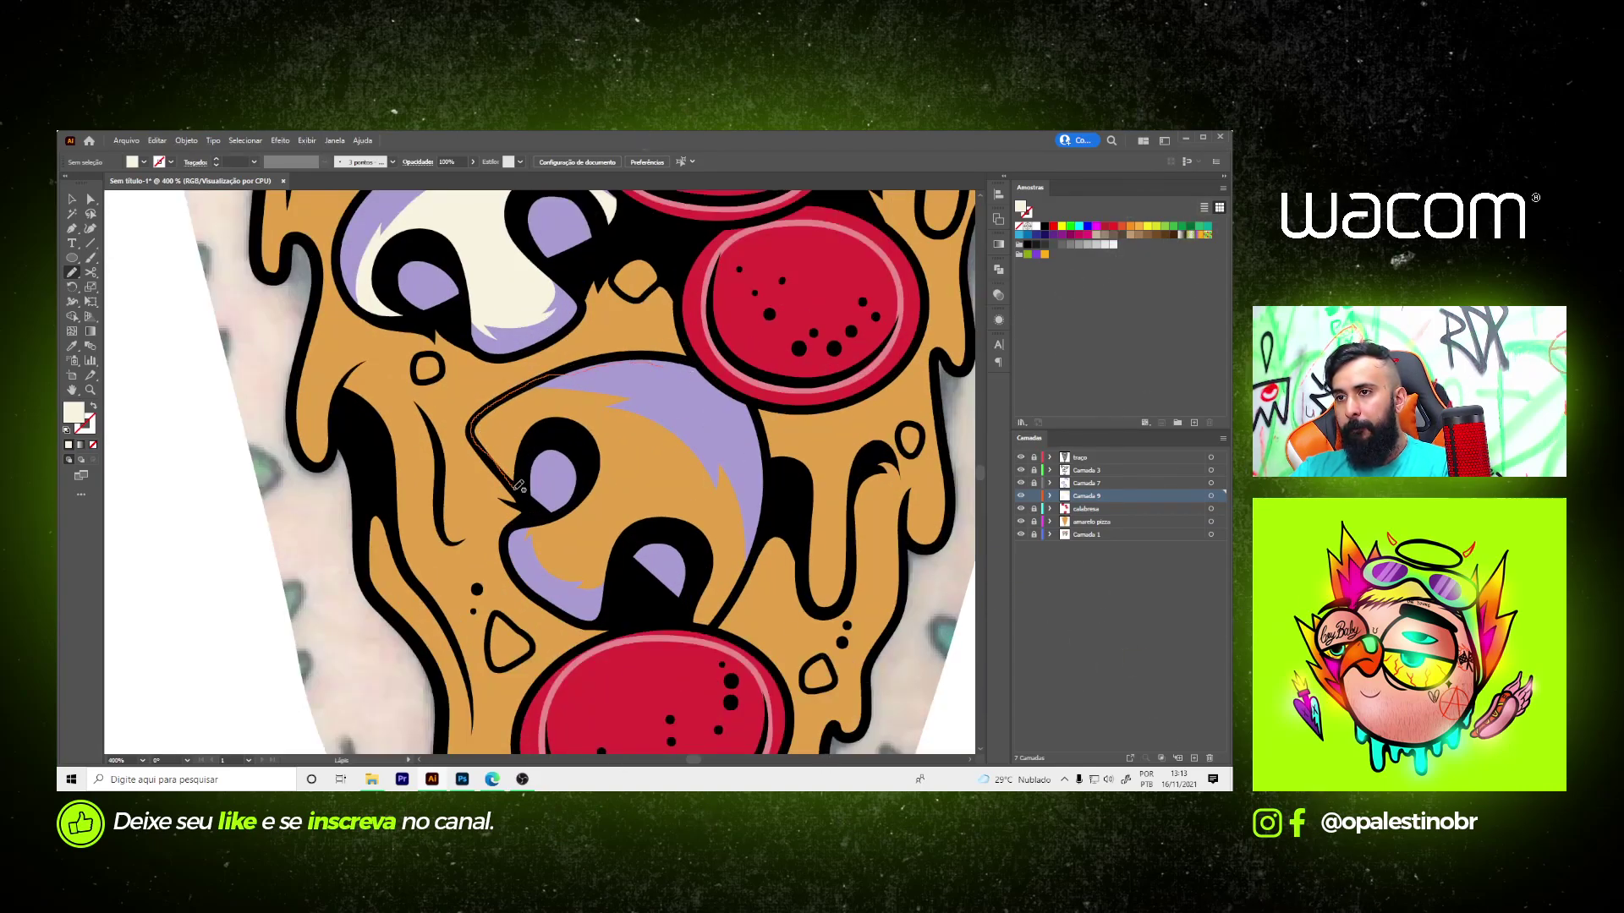
mouse_move(514, 561)
mouse_down()
mouse_move(558, 606)
mouse_move(707, 626)
mouse_up()
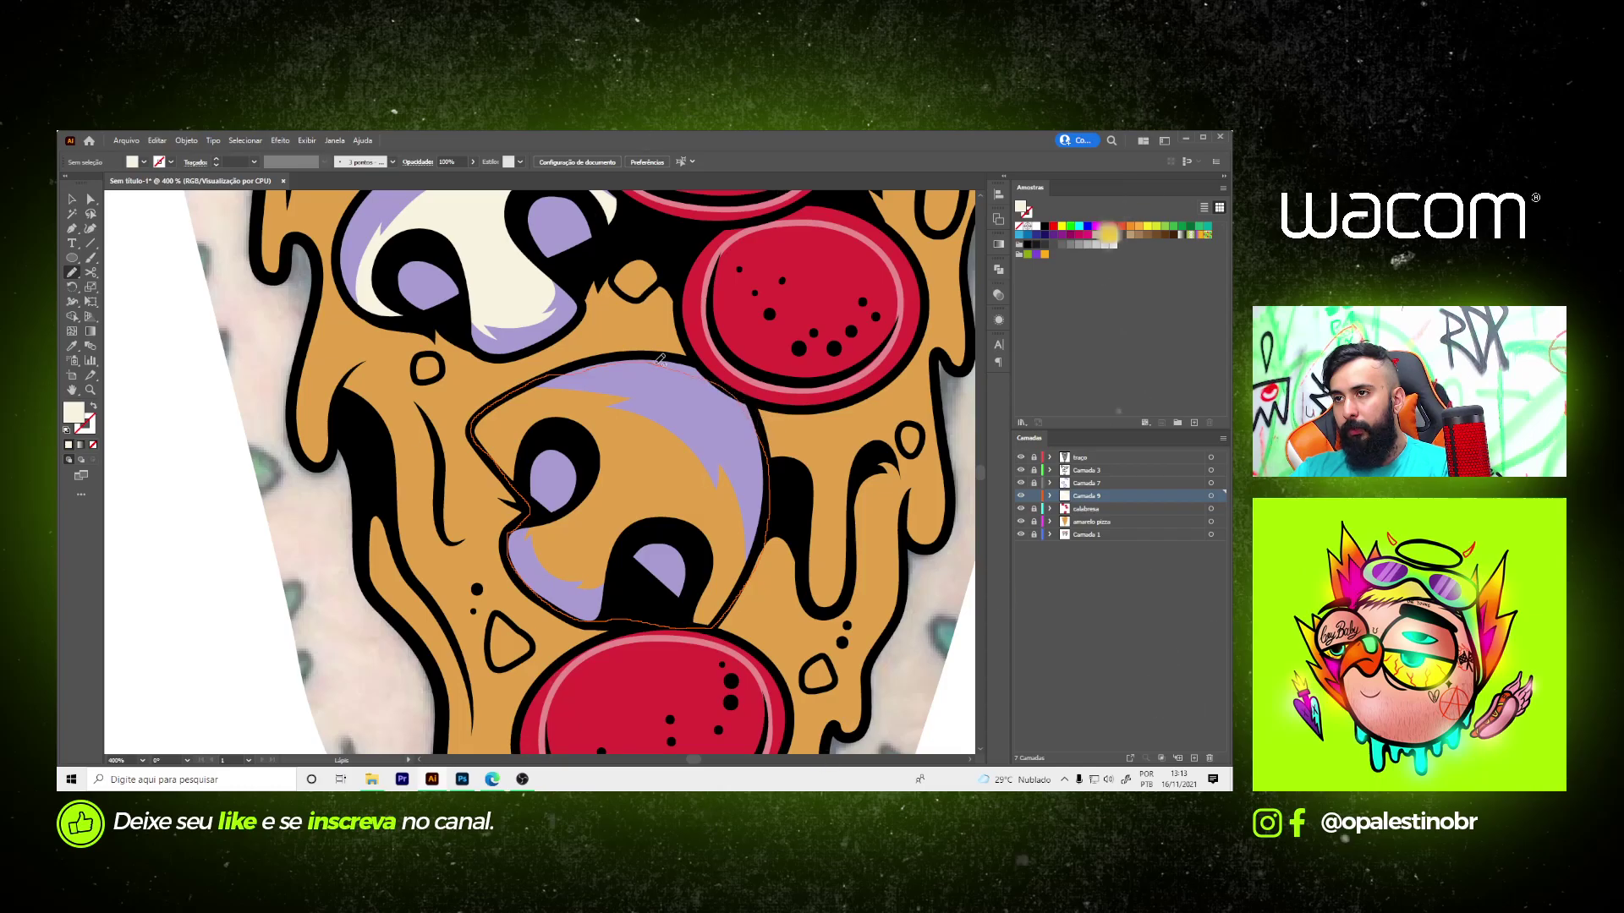
drag(763, 560, 766, 567)
- Refine the cream shape's edge by nudging an anchor with Direct Selection
scroll(766, 567, up, 5)
key(a)
click(645, 545)
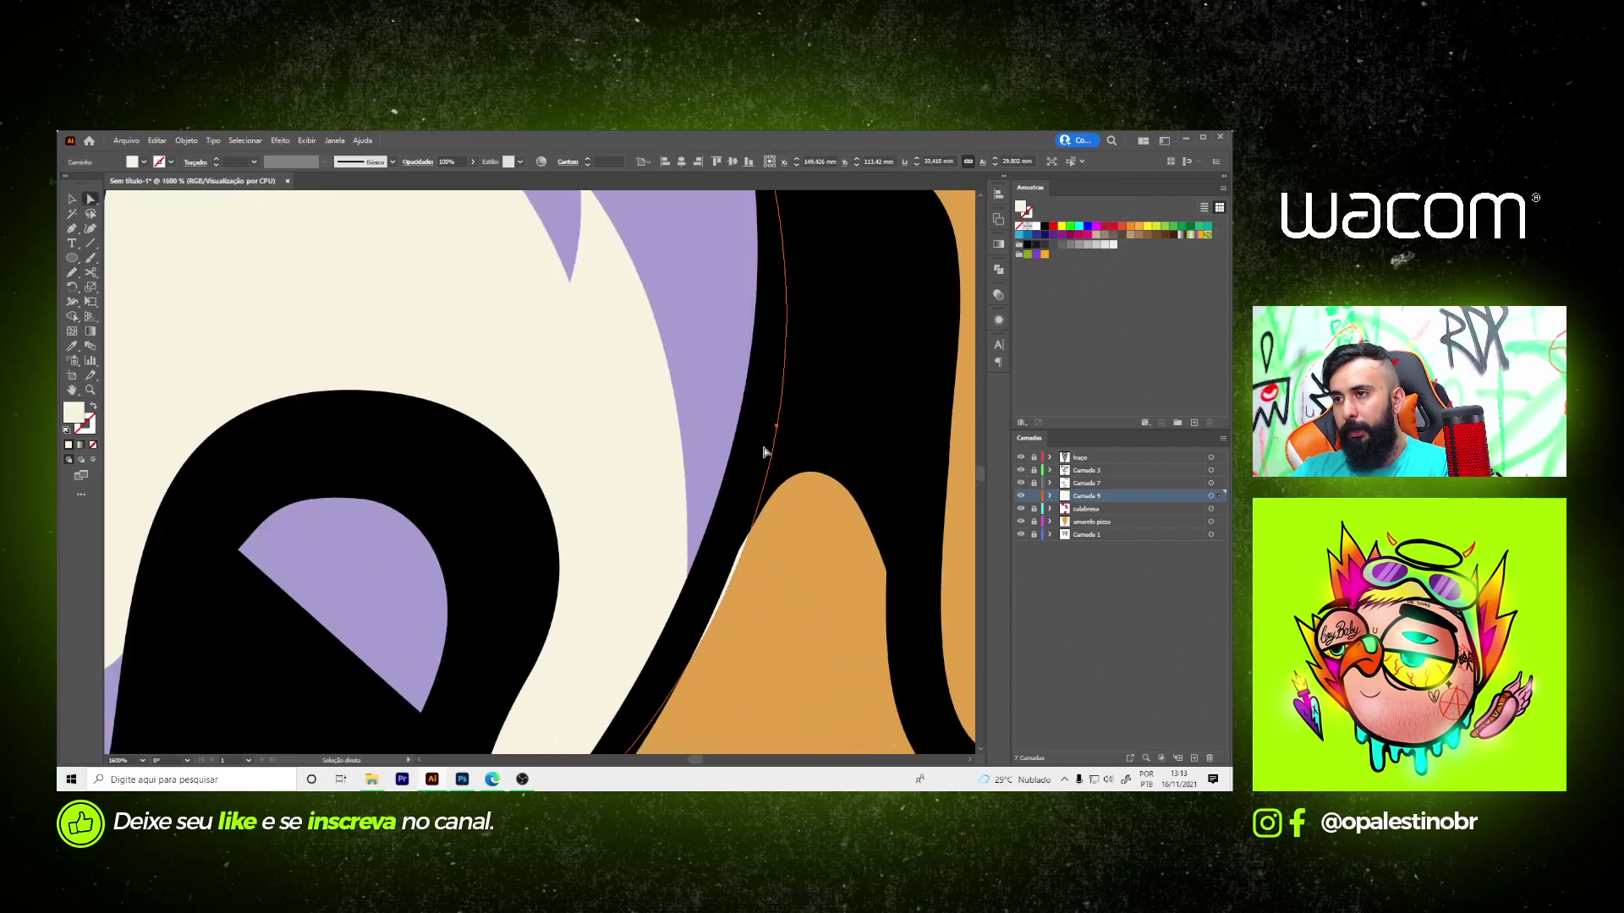
drag(777, 430, 772, 416)
key(ctrl+minus)
key(ctrl+minus)
key(ctrl+minus)
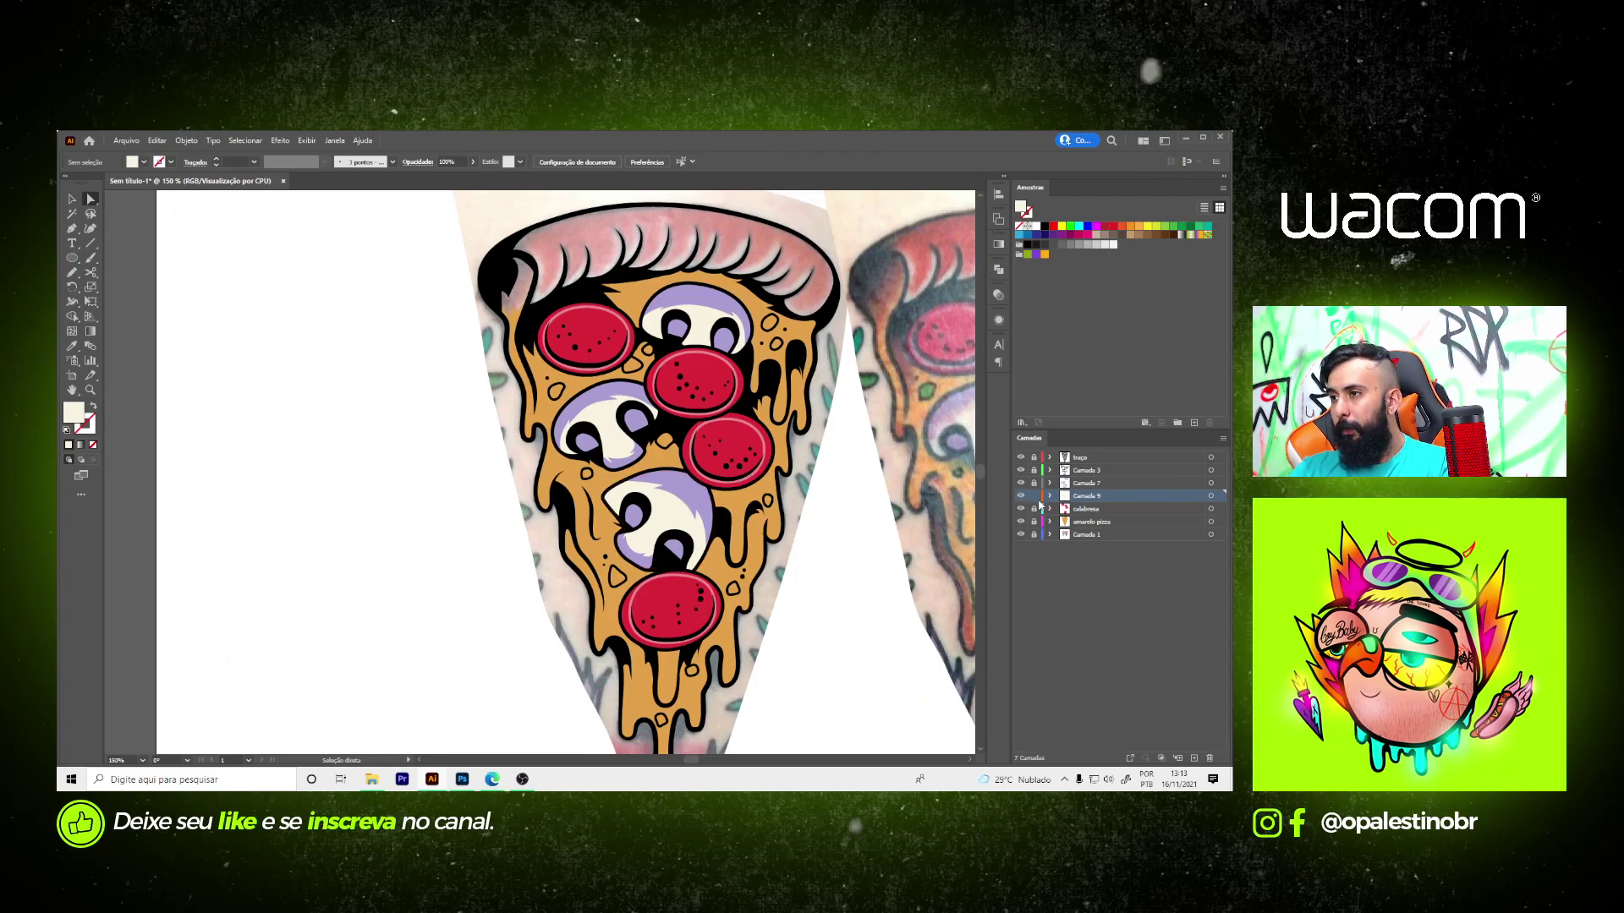
- Name a layer 'cogumelos' and move Camada 7 and Camada 9 into it
click(1086, 485)
click(1020, 483)
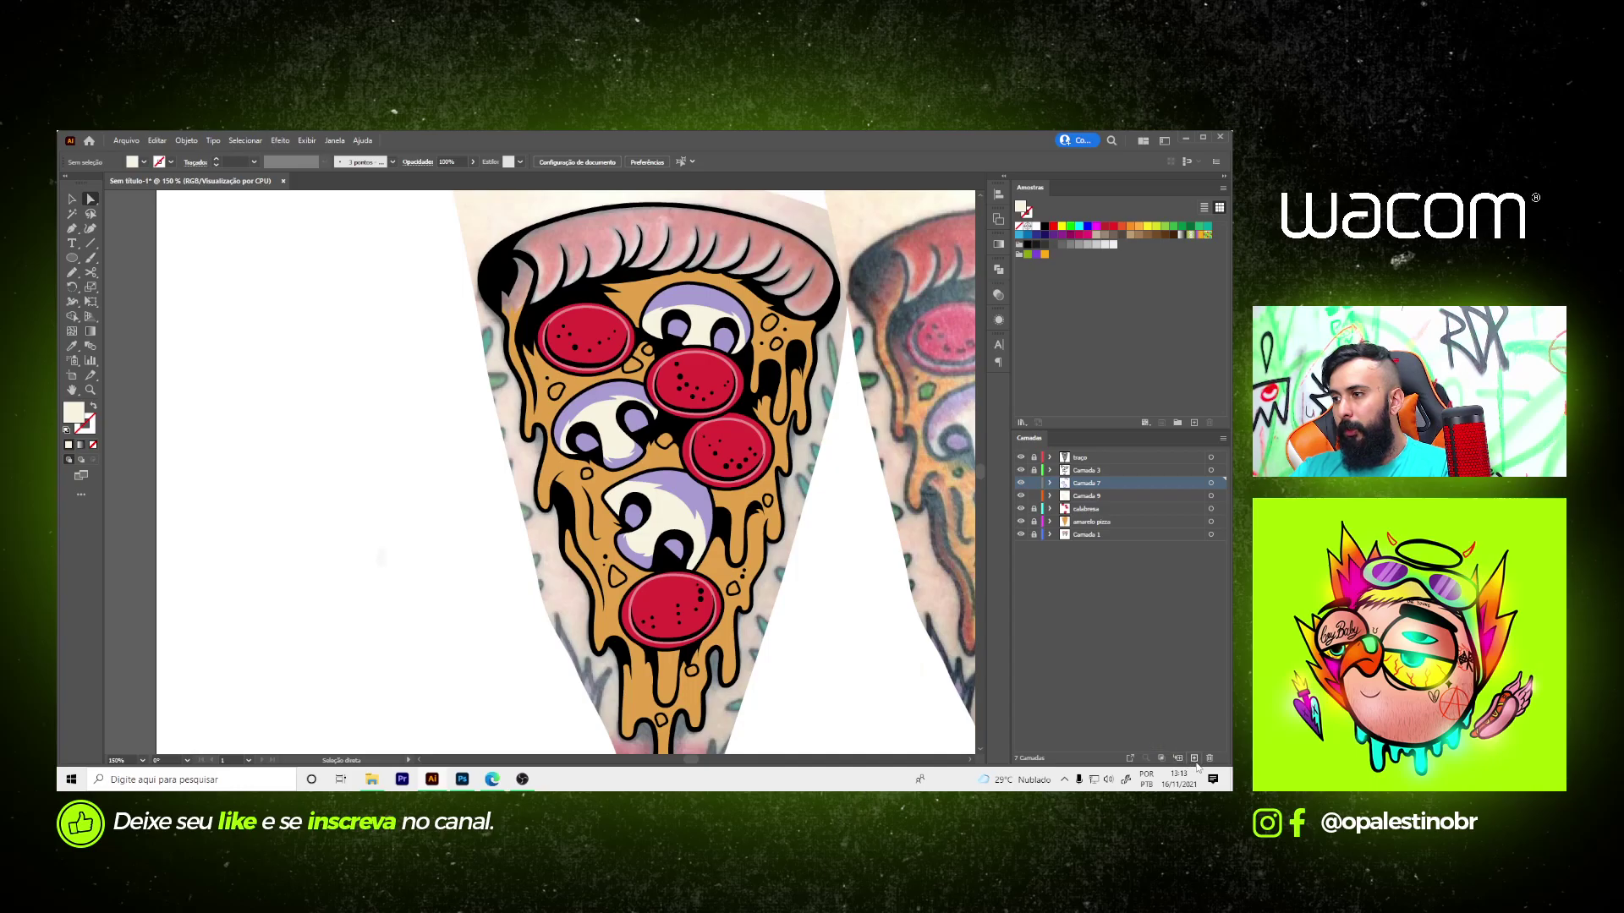
text(cogumelos)
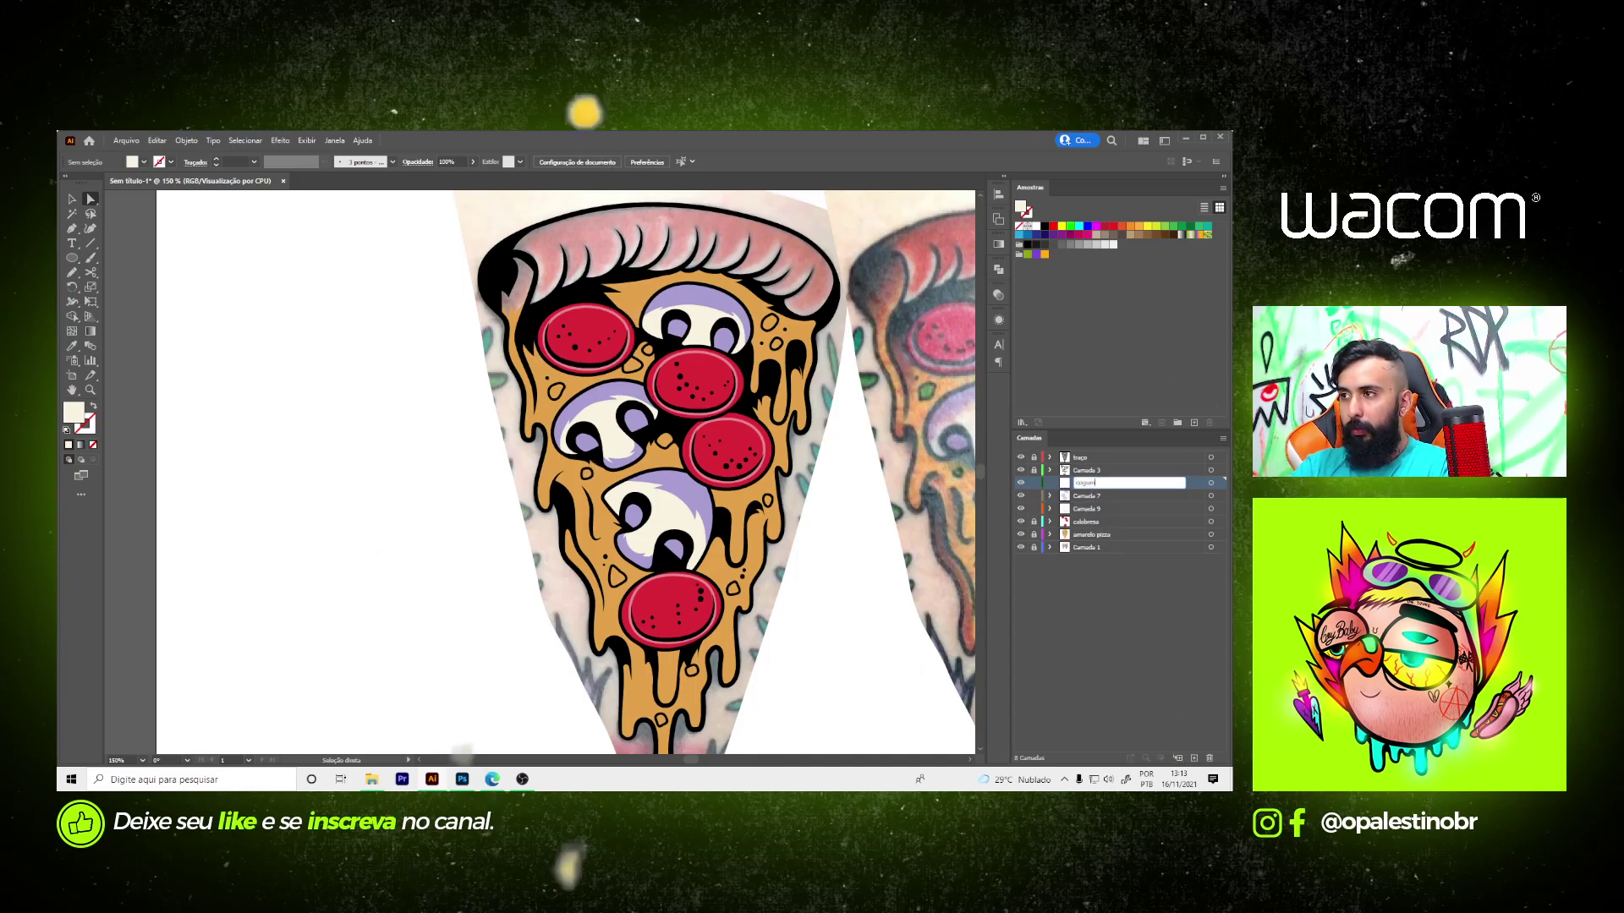
key(Return)
click(1097, 495)
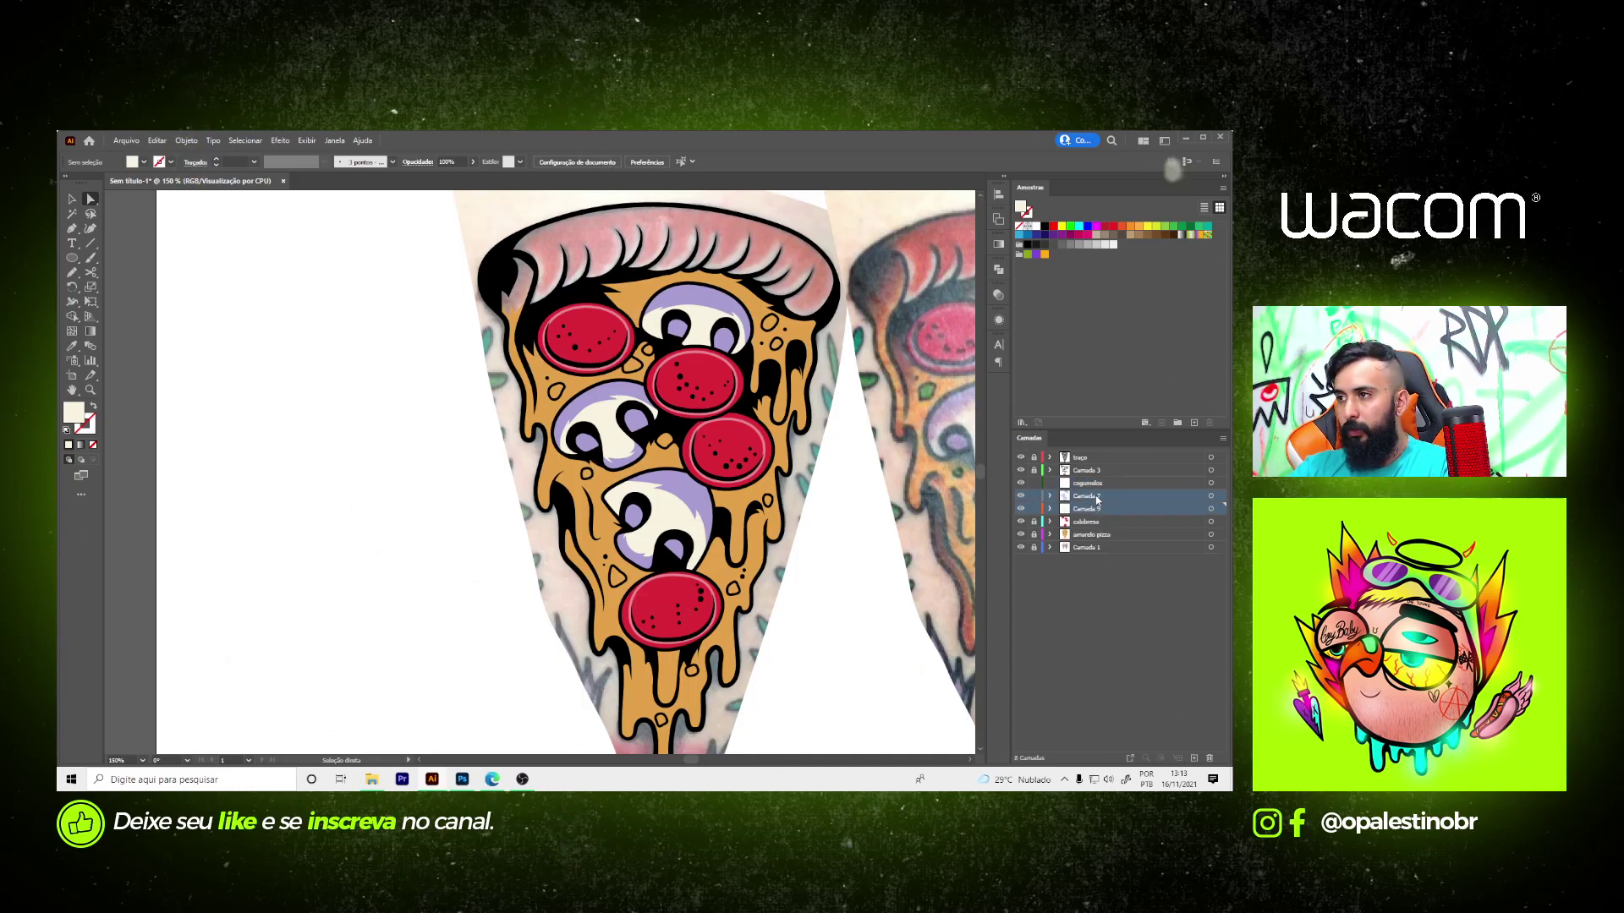
drag(1095, 501, 1039, 481)
click(1050, 483)
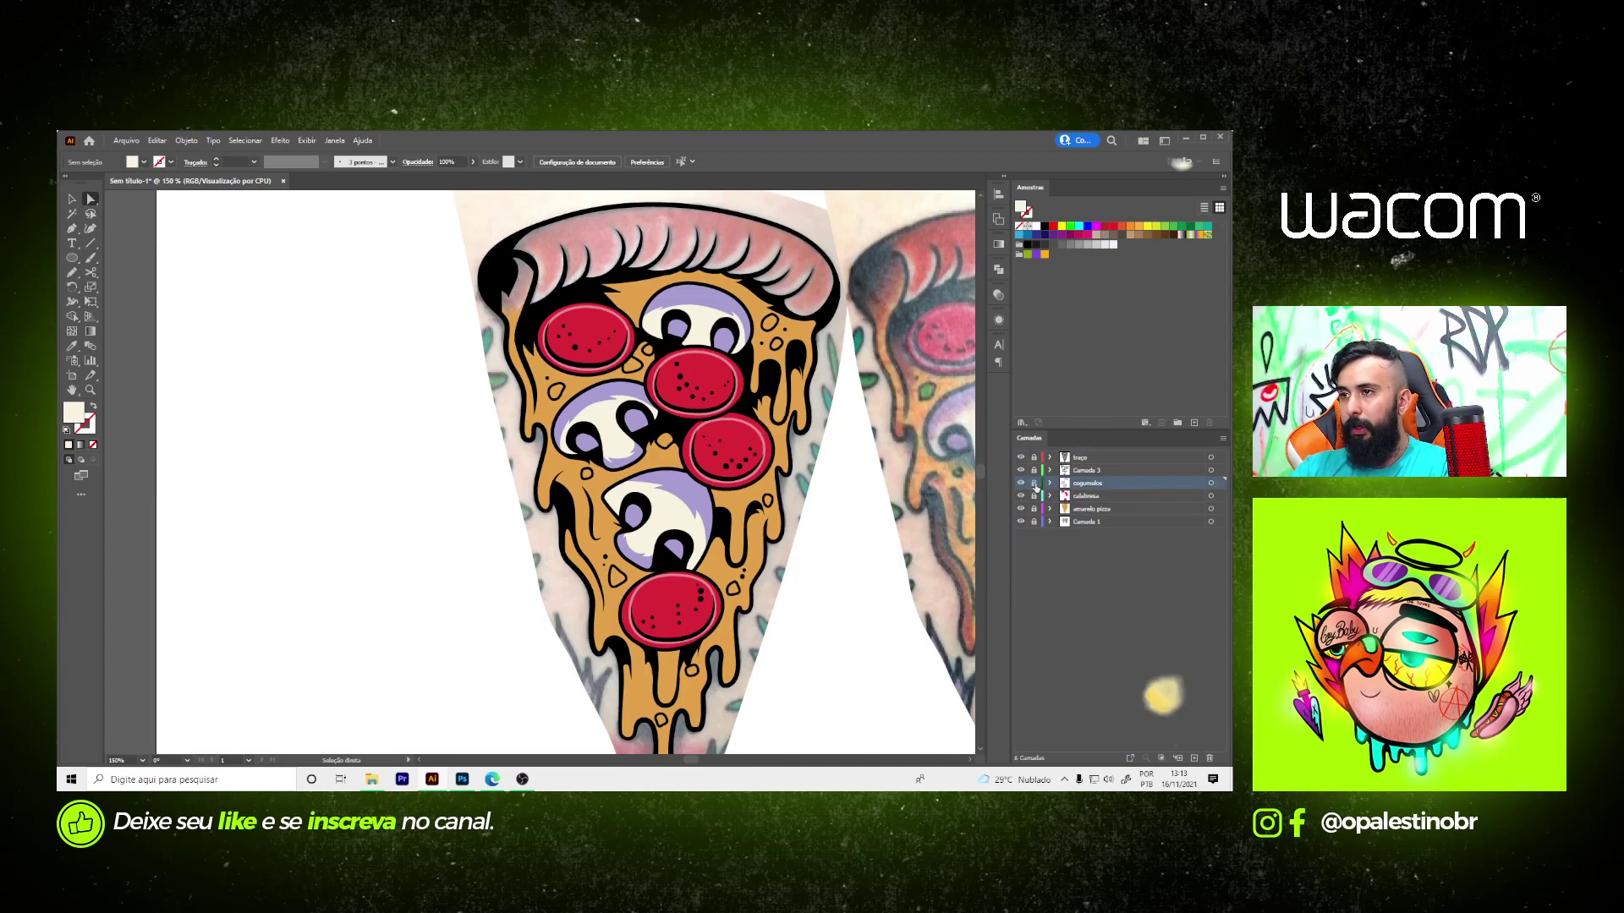
click(1020, 483)
key(ctrl+minus)
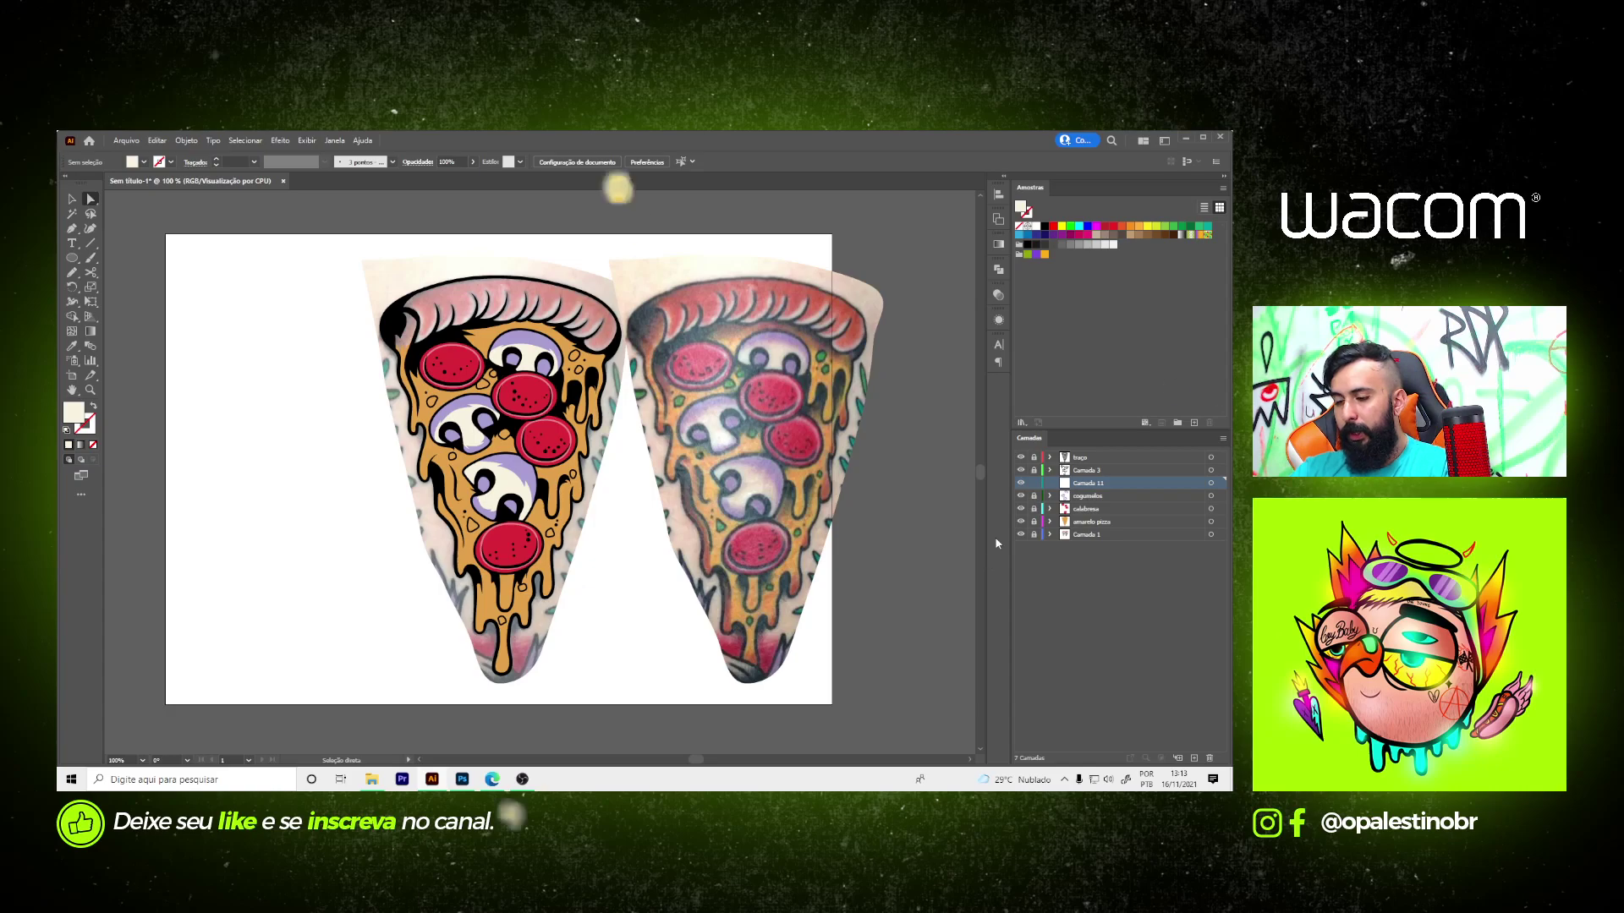
- Pick the green herb colour and fill the first cheese hole with a Pen shape
scroll(827, 376, up, 4)
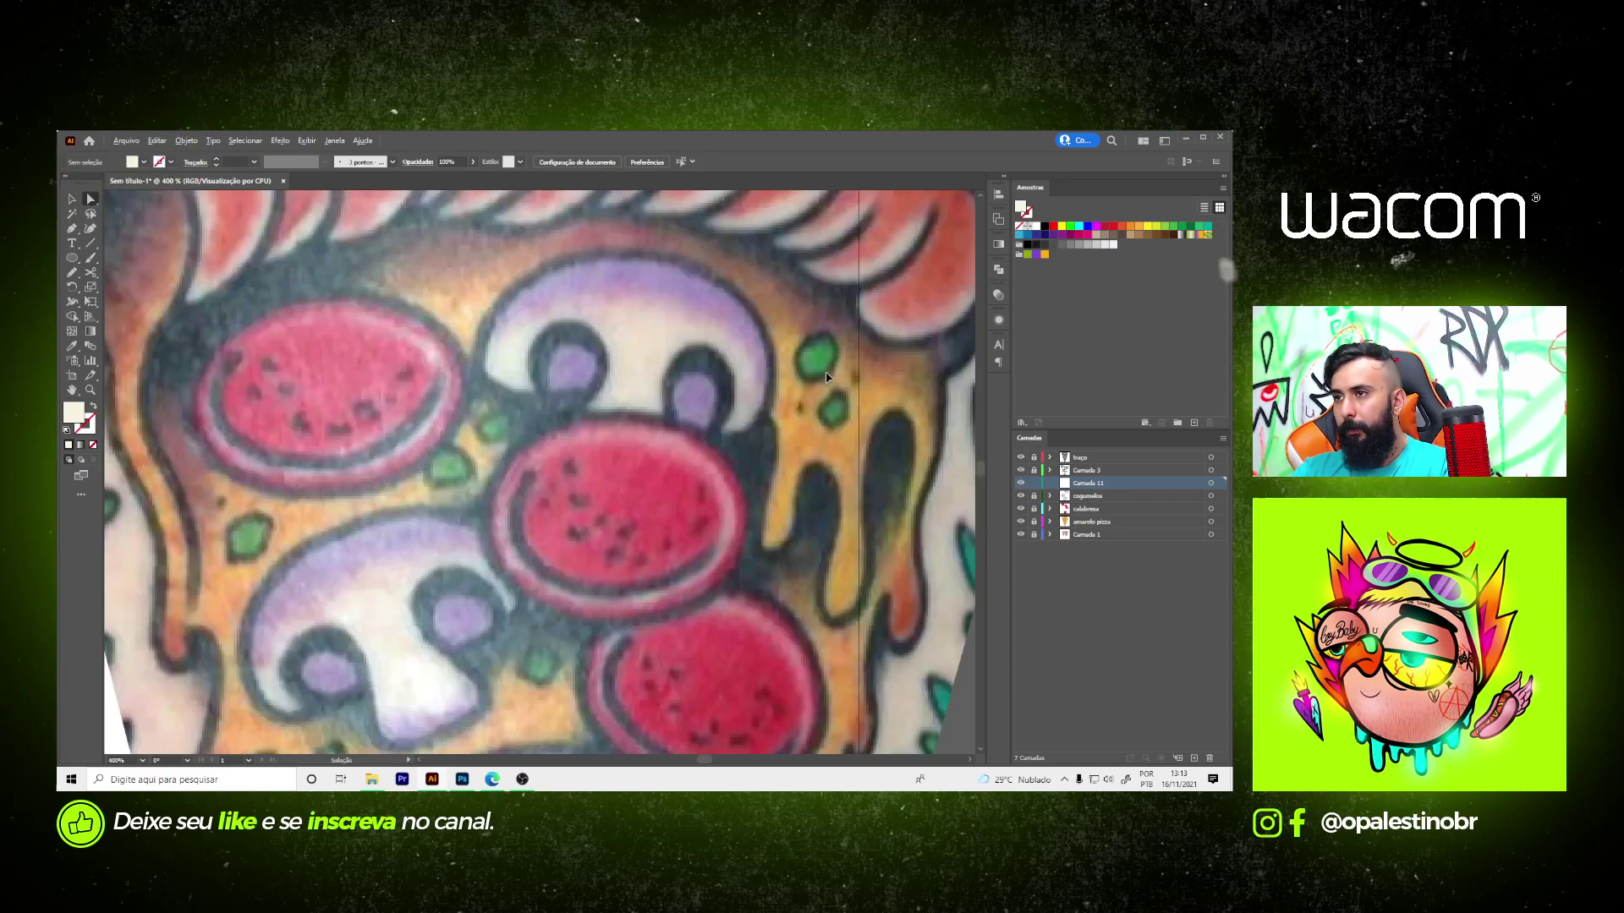
click(821, 354)
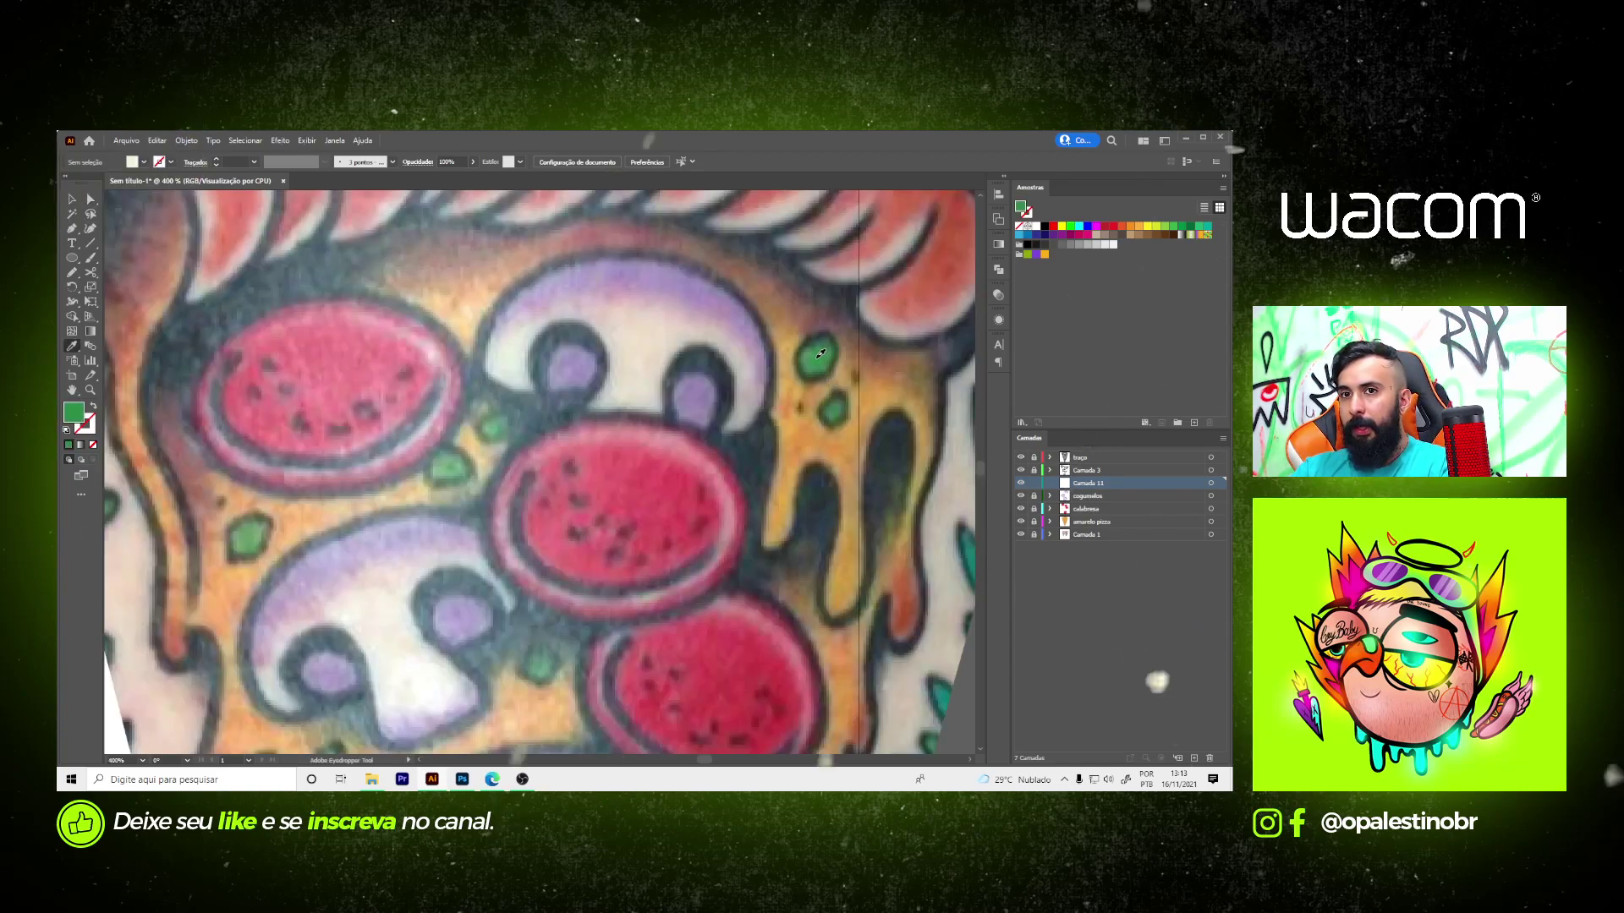
scroll(683, 427, down, 5)
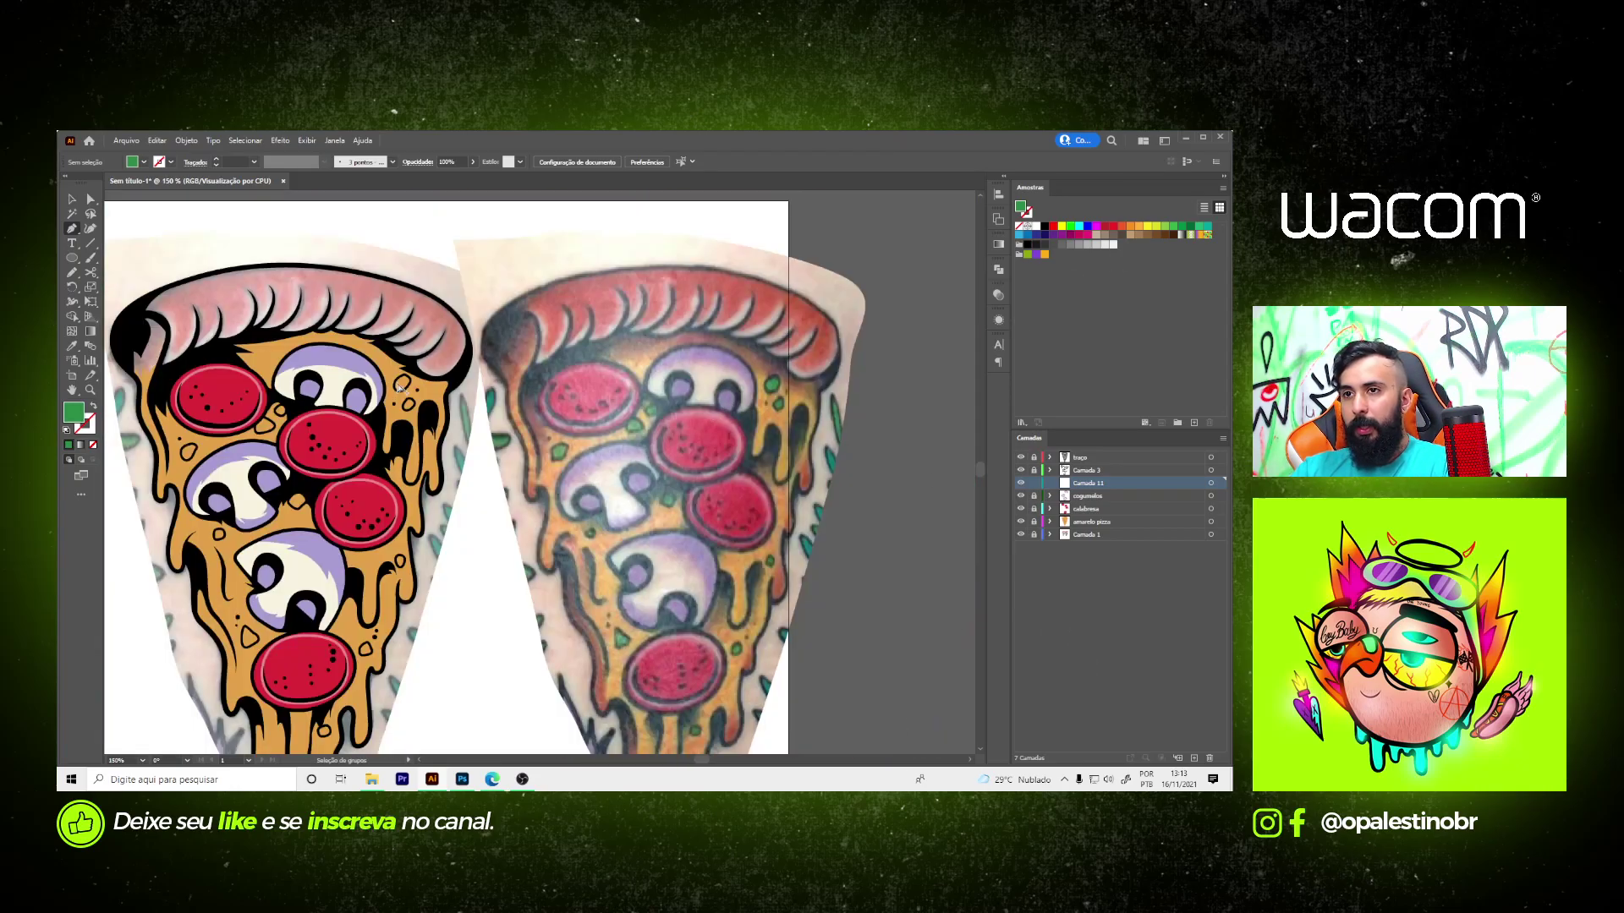
scroll(398, 385, up, 5)
scroll(398, 386, up, 3)
click(501, 340)
drag(389, 425, 365, 461)
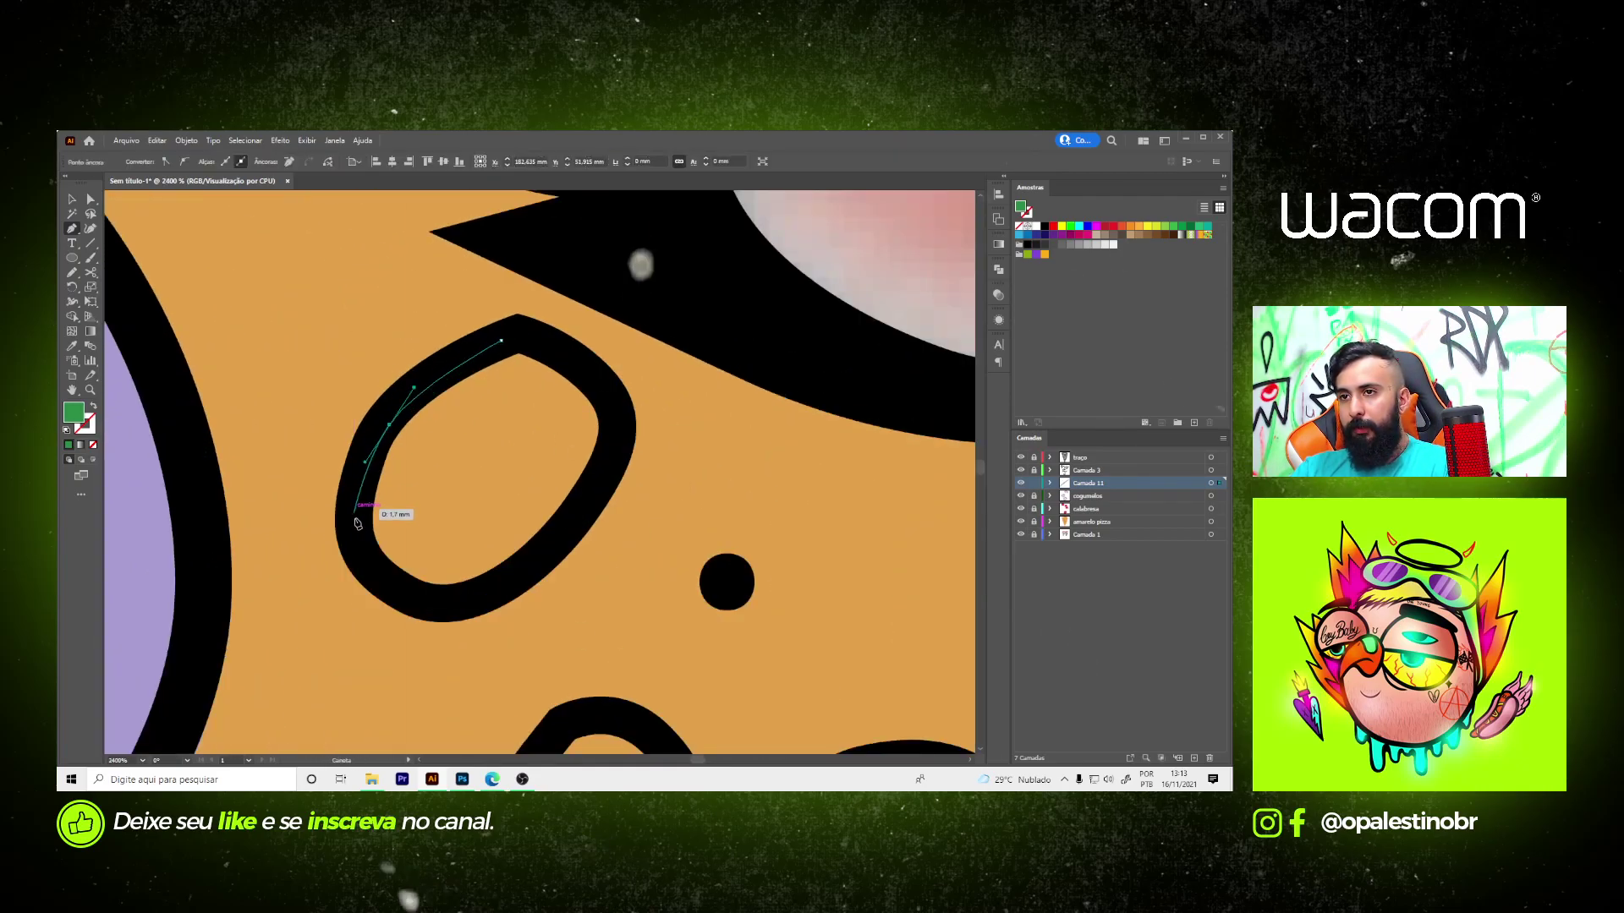
drag(365, 545, 372, 567)
drag(485, 591, 543, 564)
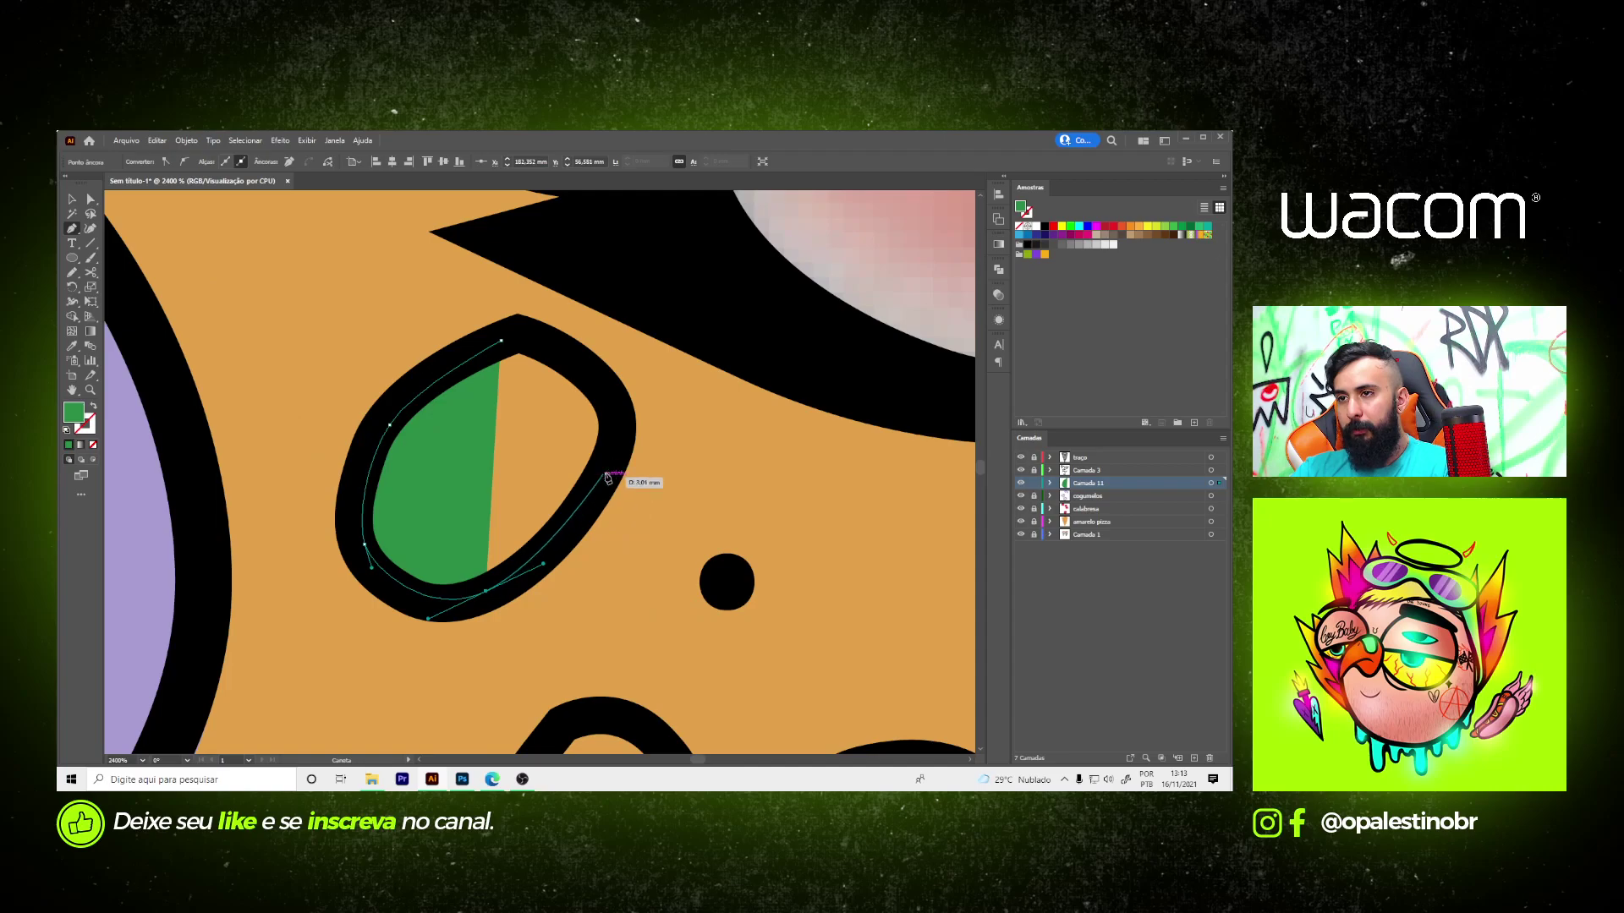
drag(607, 479, 598, 398)
click(501, 341)
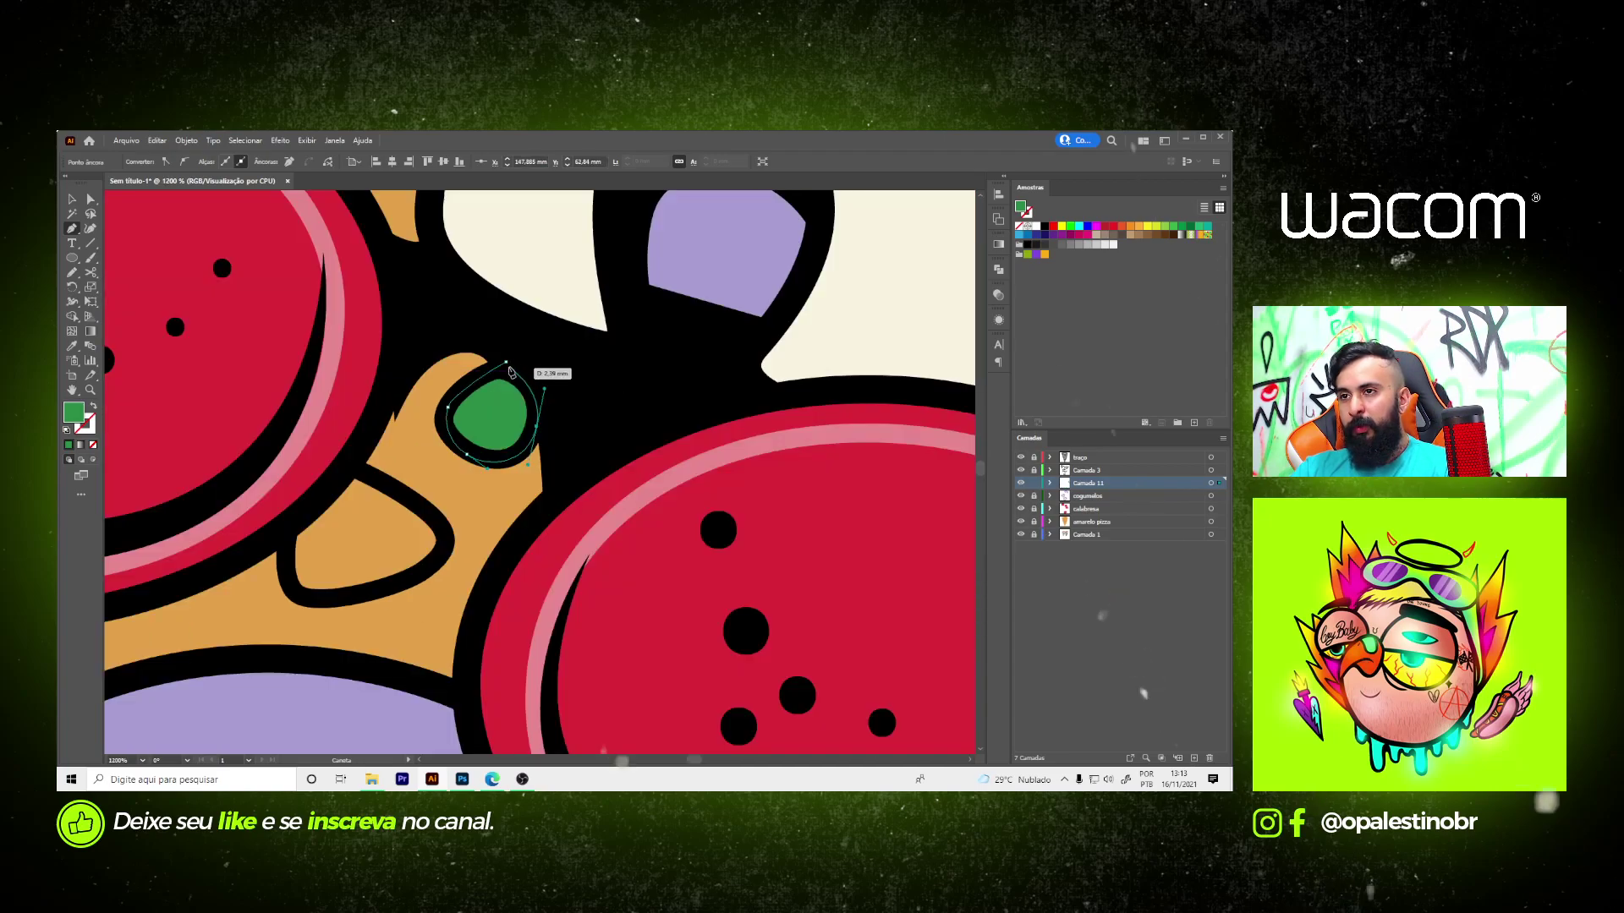
- Fill the second and third cheese holes with green Pen shapes
click(507, 364)
mouse_move(334, 473)
mouse_down()
mouse_move(489, 439)
mouse_move(441, 528)
mouse_up()
click(495, 437)
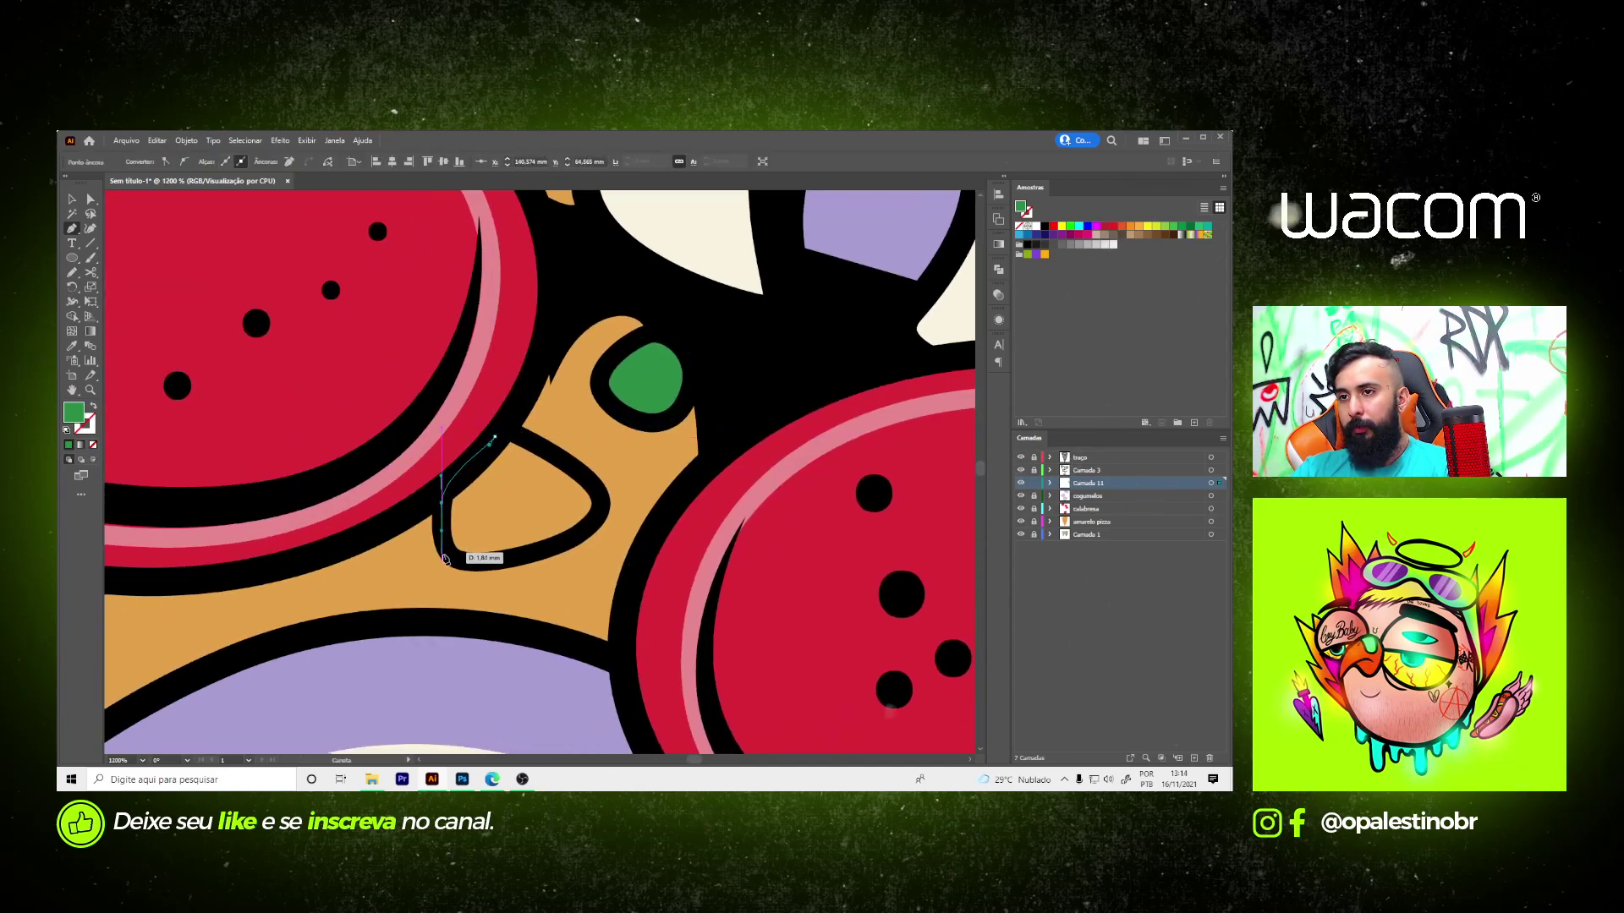
drag(592, 492, 568, 465)
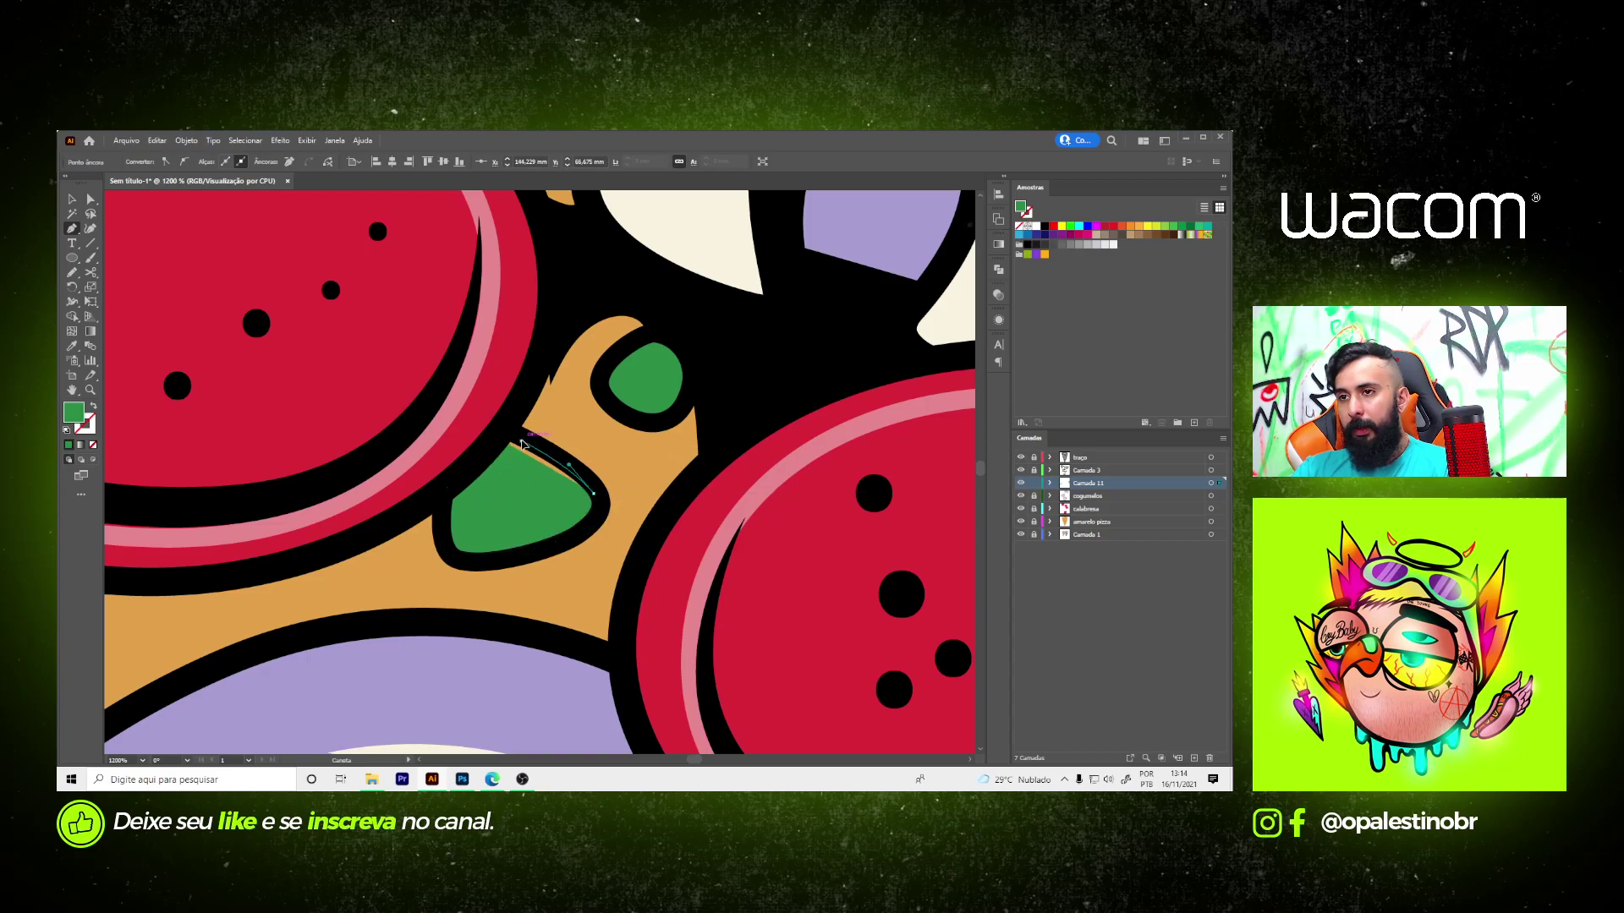
click(495, 437)
scroll(541, 474, down, 3)
scroll(541, 474, up, 3)
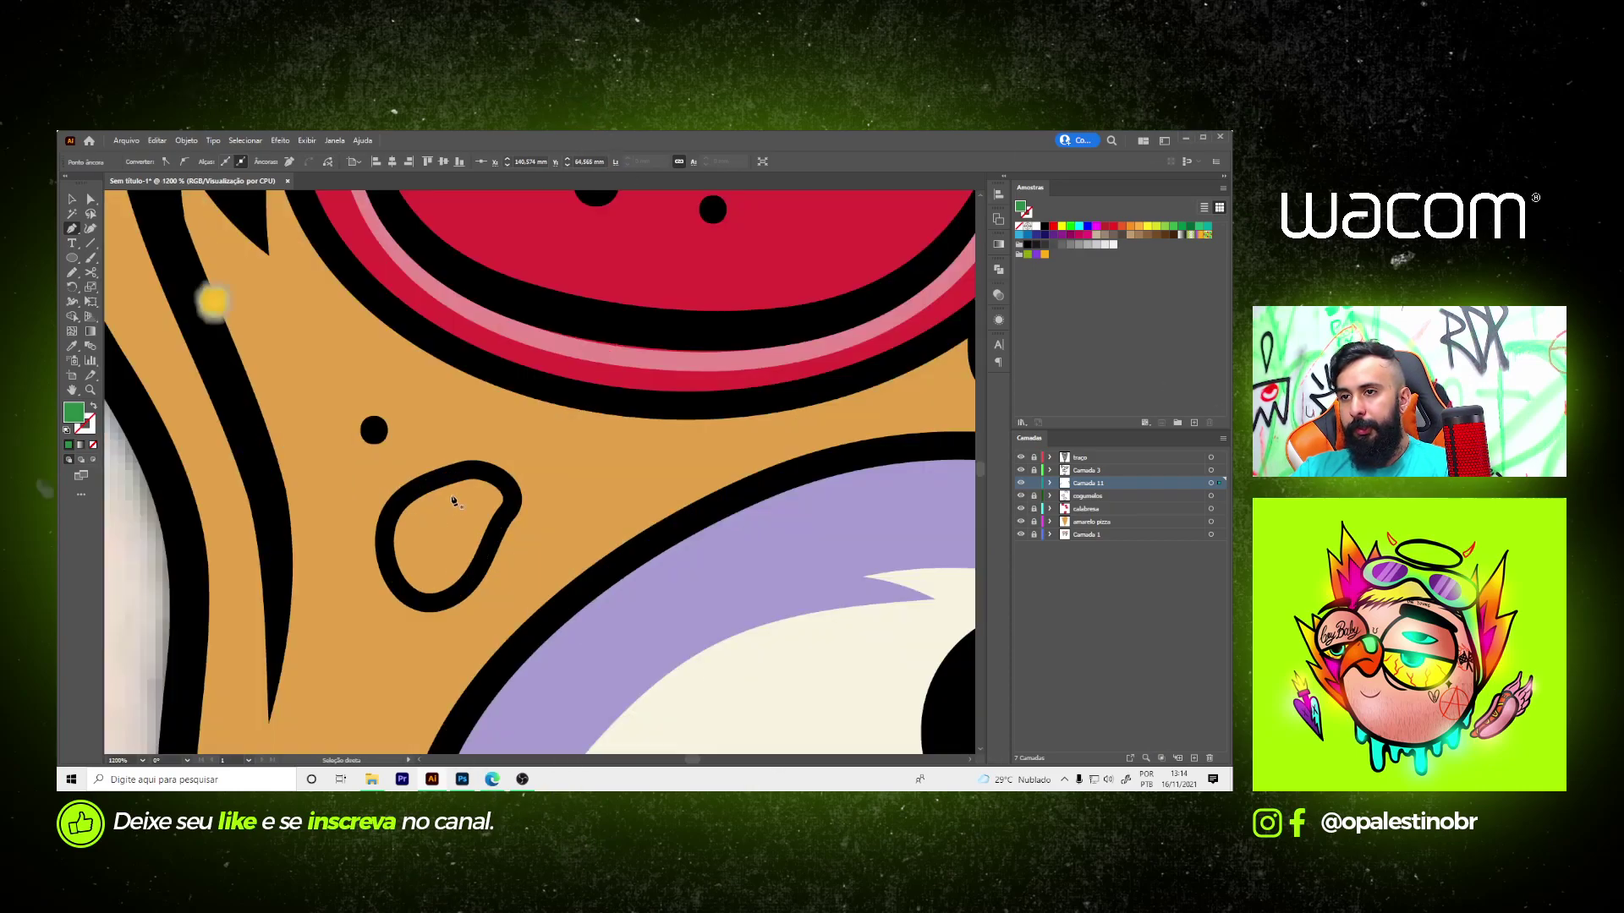
click(462, 471)
drag(384, 534, 381, 580)
click(417, 601)
click(473, 570)
click(507, 506)
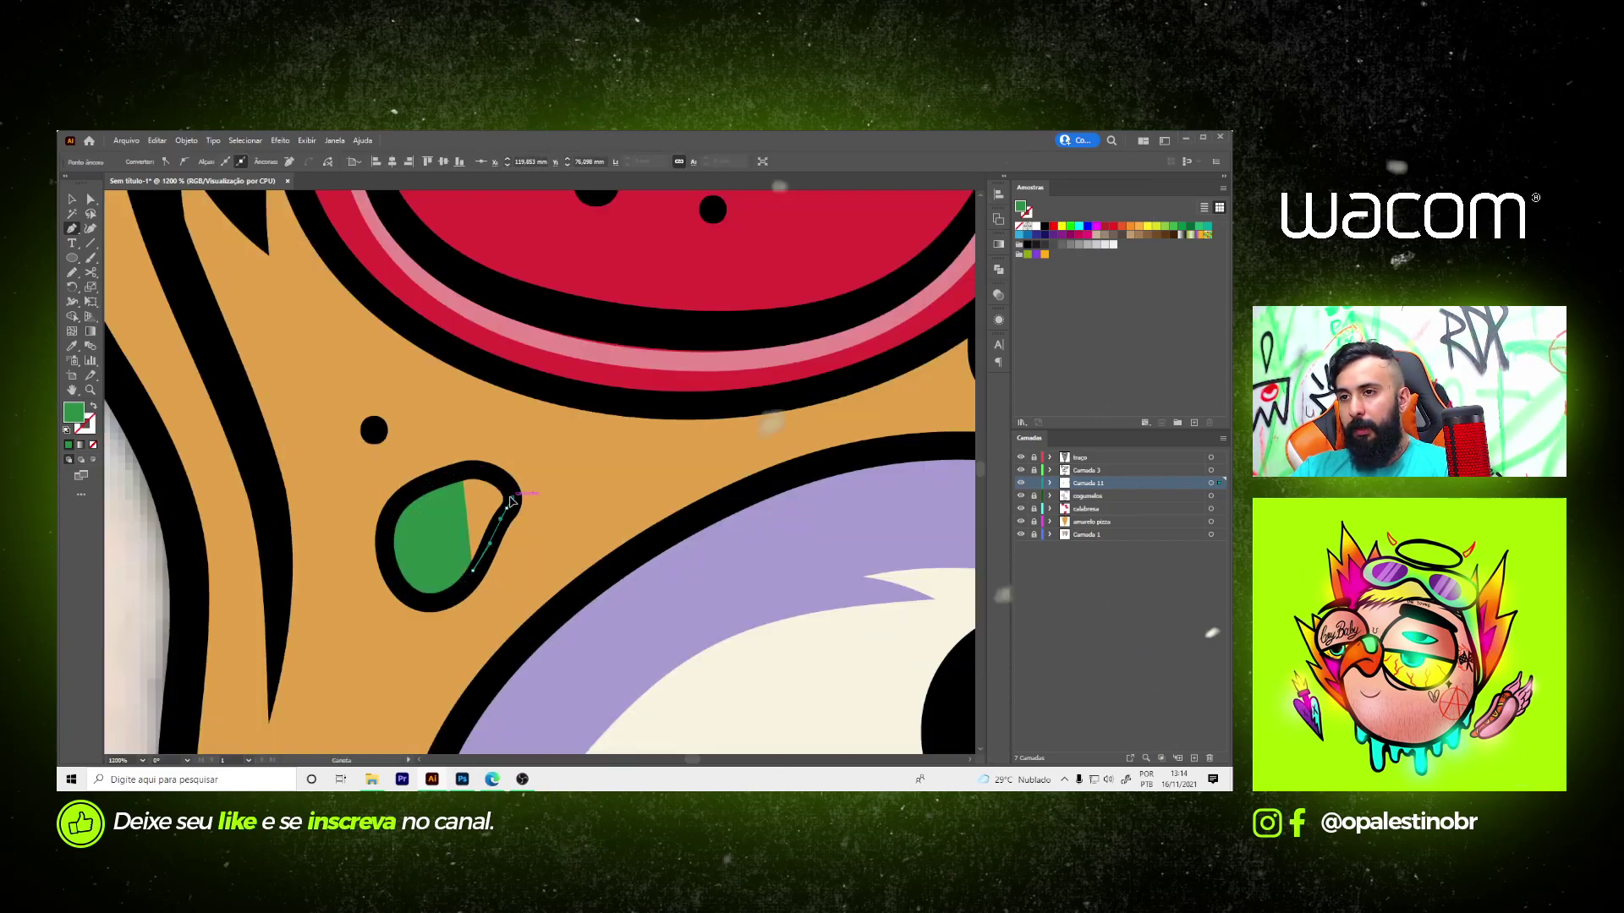
drag(462, 471, 476, 476)
- Fill the fourth and fifth cheese holes with green shapes
scroll(463, 476, down, 3)
scroll(508, 499, down, 2)
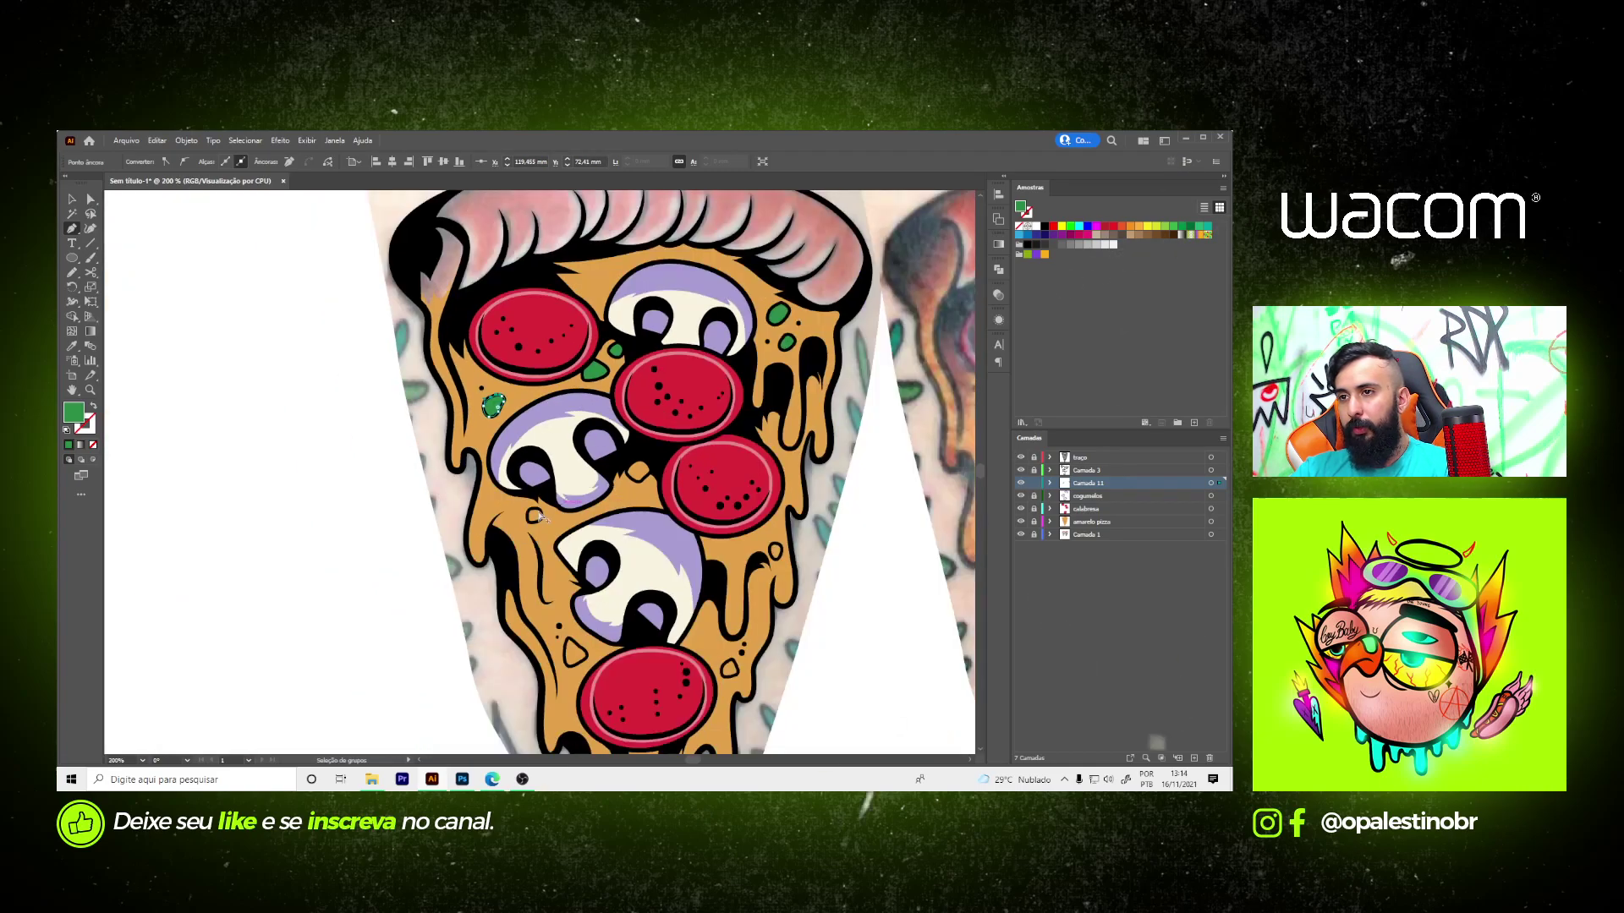
scroll(535, 512, up, 5)
mouse_move(517, 513)
mouse_down()
mouse_move(509, 565)
mouse_move(623, 554)
mouse_move(646, 526)
mouse_up()
click(543, 485)
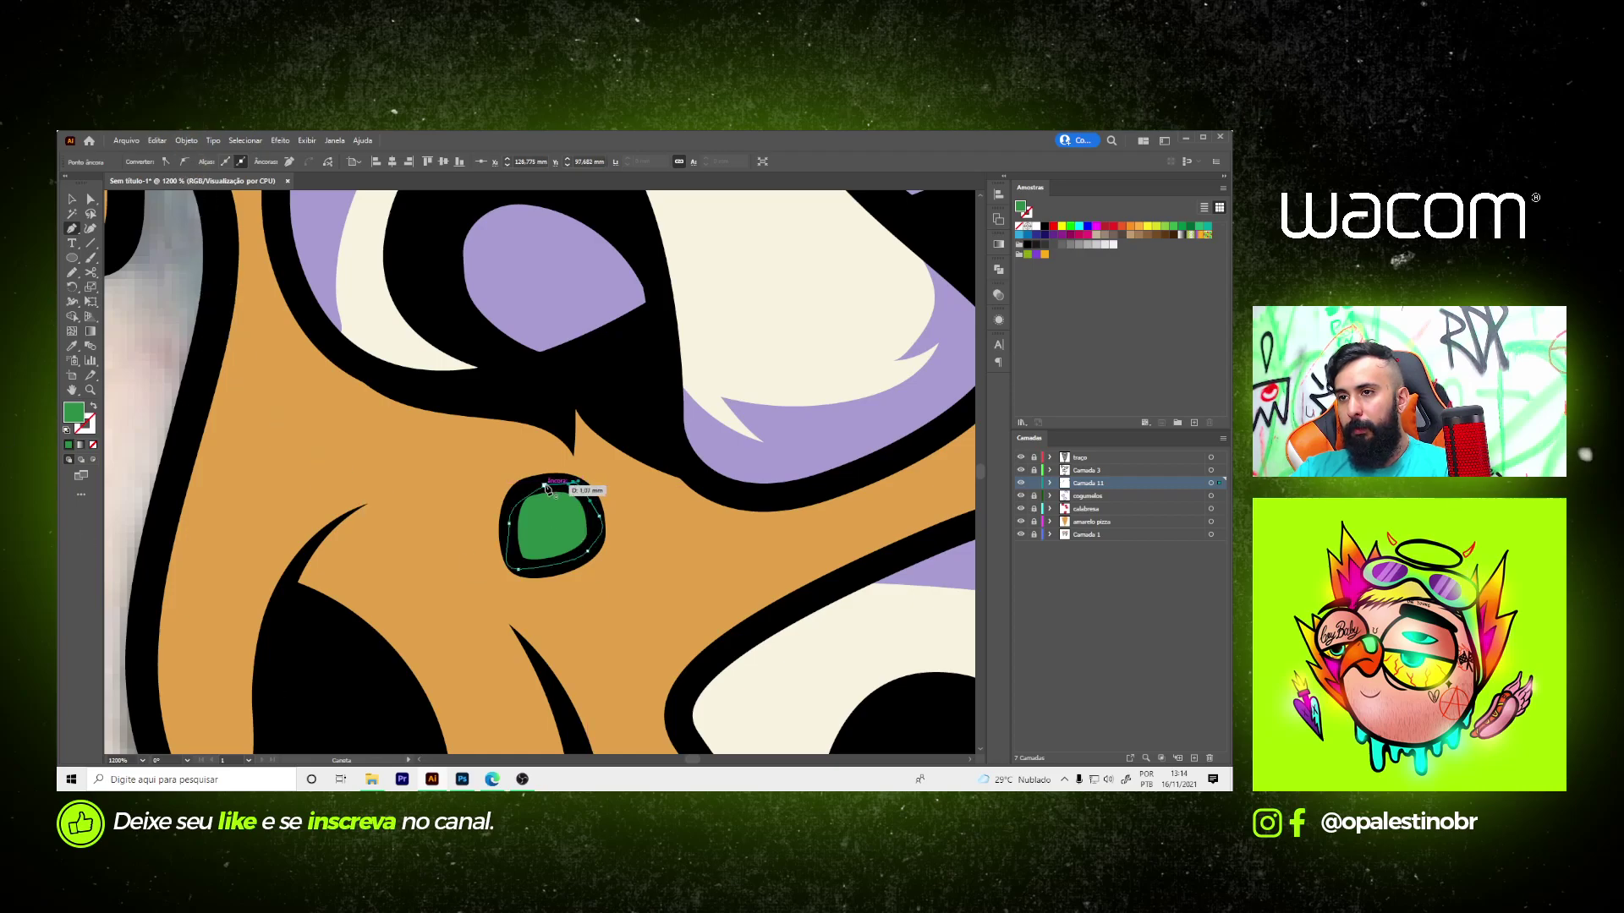
scroll(454, 537, down, 3)
scroll(602, 338, up, 5)
drag(639, 320, 621, 322)
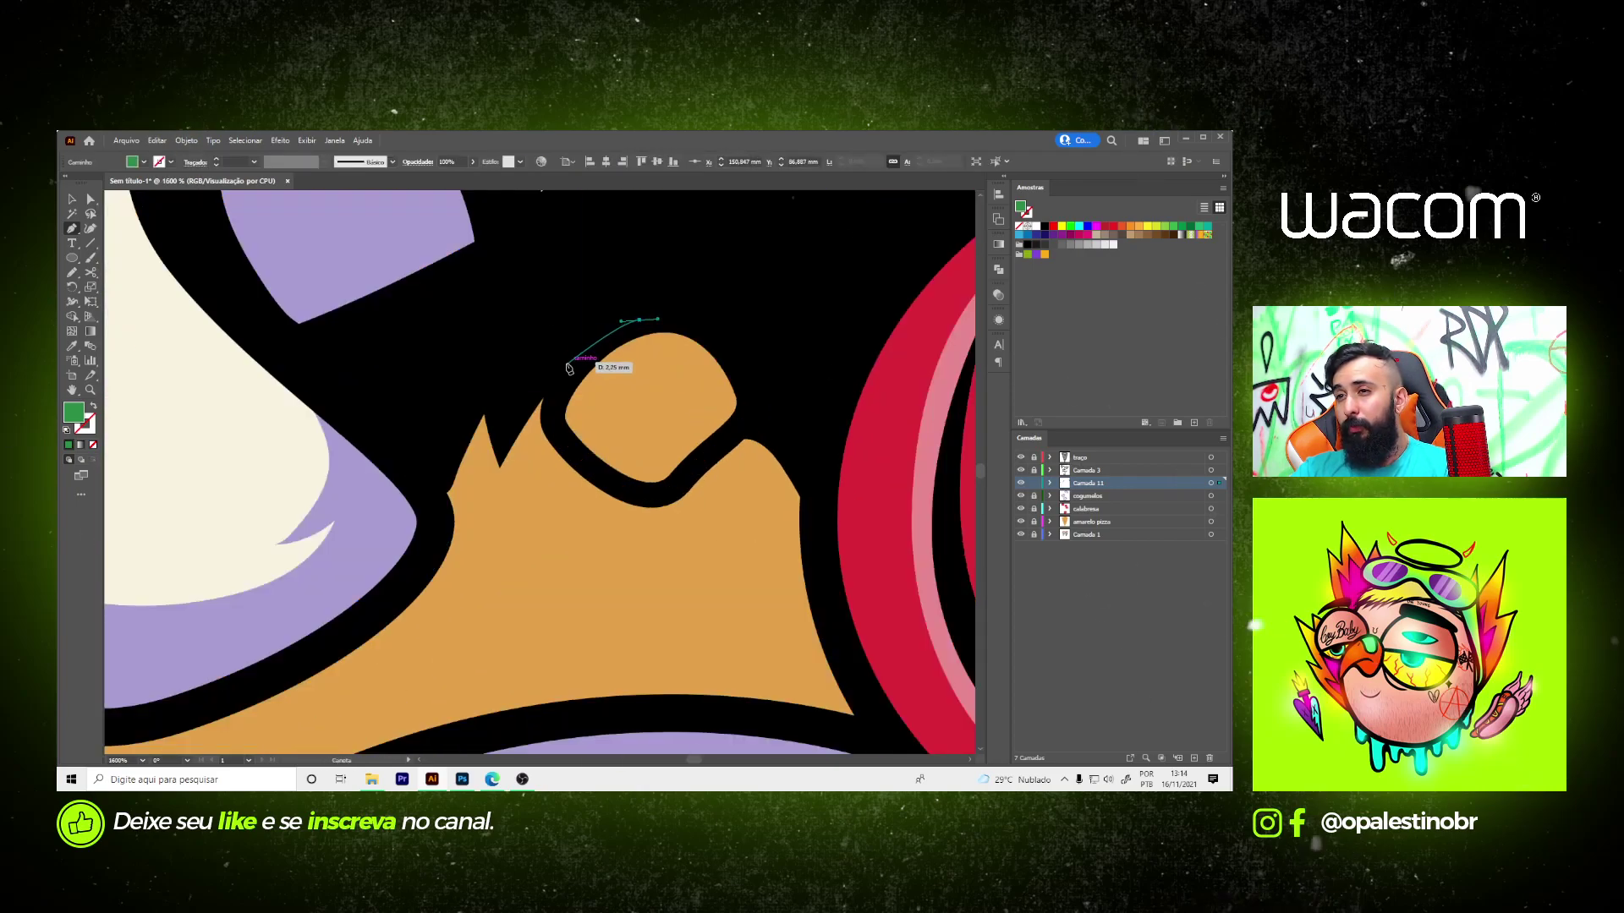
drag(561, 372, 583, 473)
drag(622, 488, 710, 457)
click(746, 423)
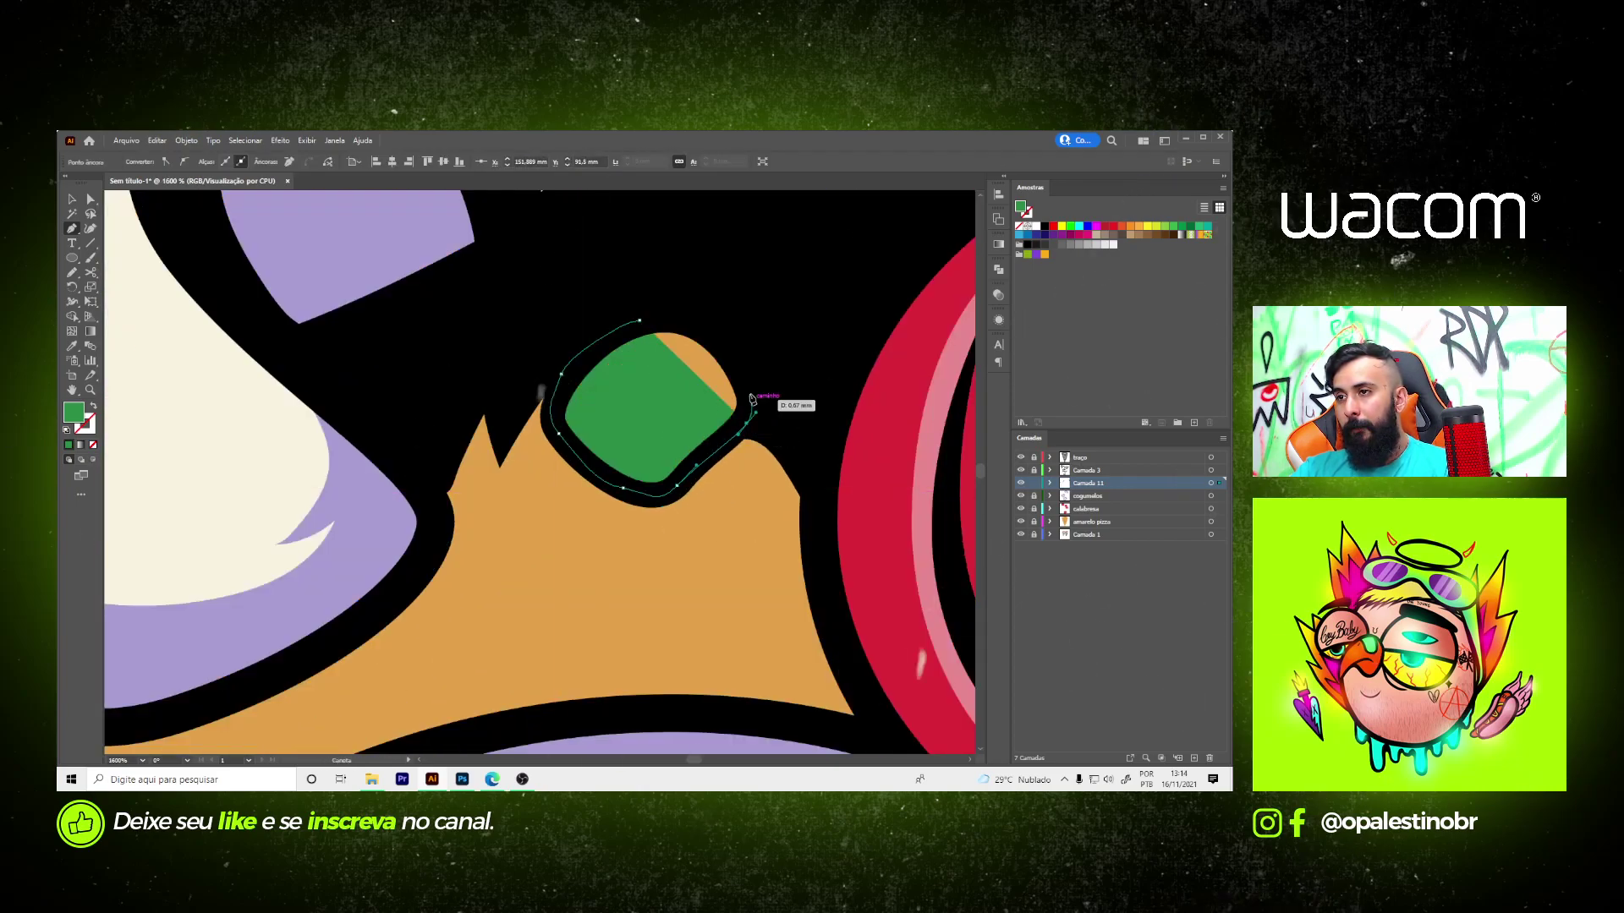
drag(741, 379, 724, 350)
click(640, 322)
- Fill the triangular hole and the oval hole with green shapes
scroll(653, 330, down, 5)
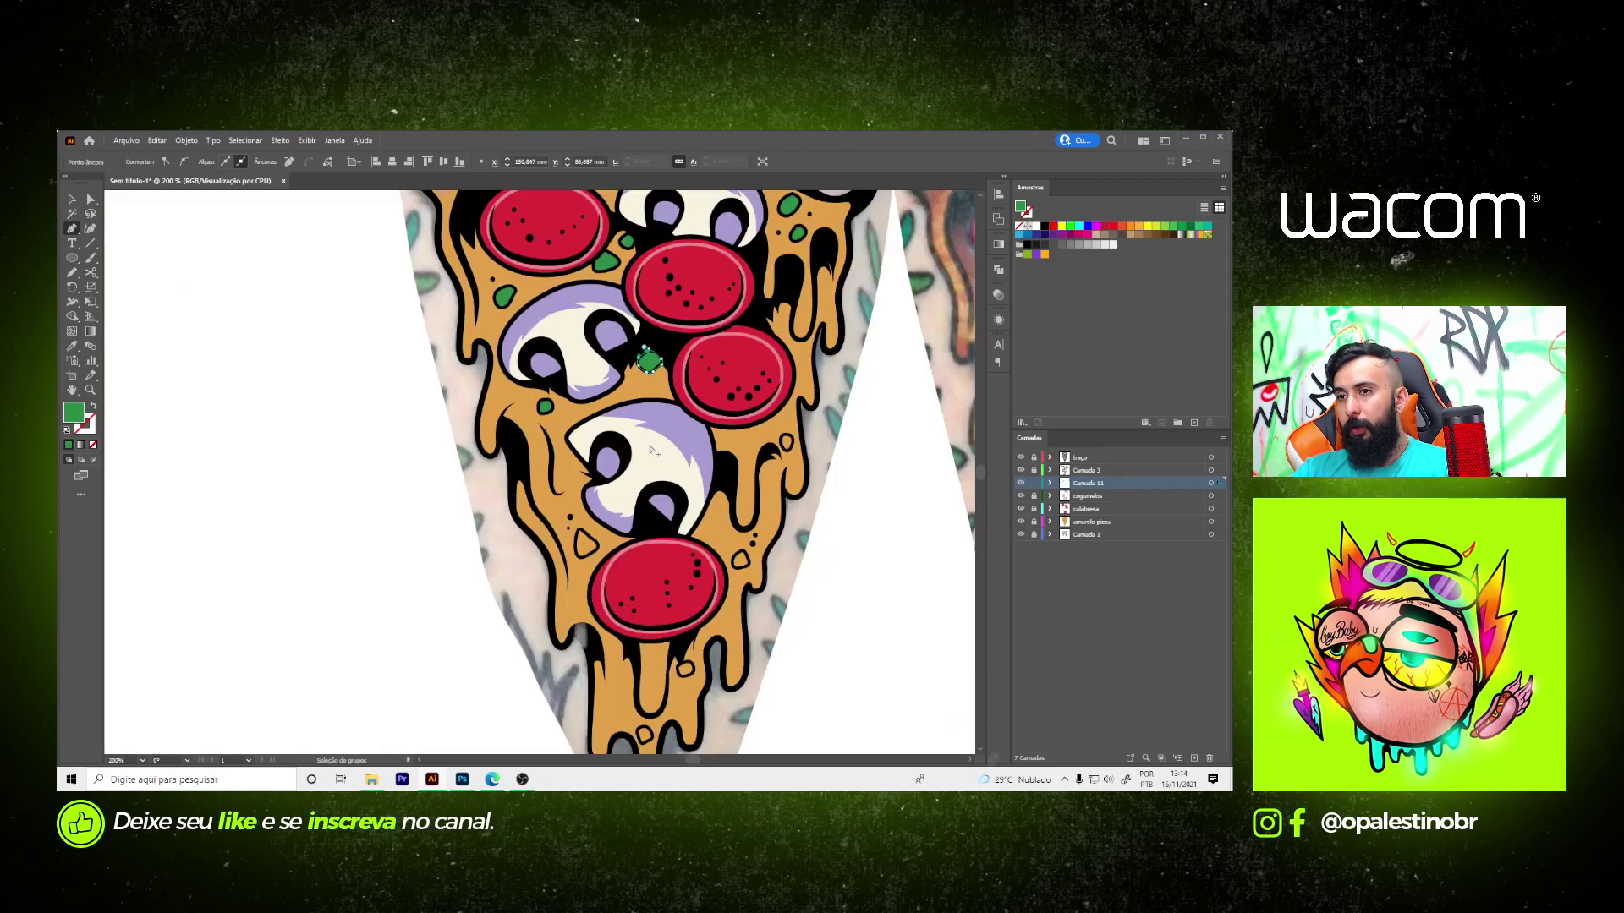
scroll(558, 473, up, 5)
click(570, 451)
scroll(559, 509, down, 4)
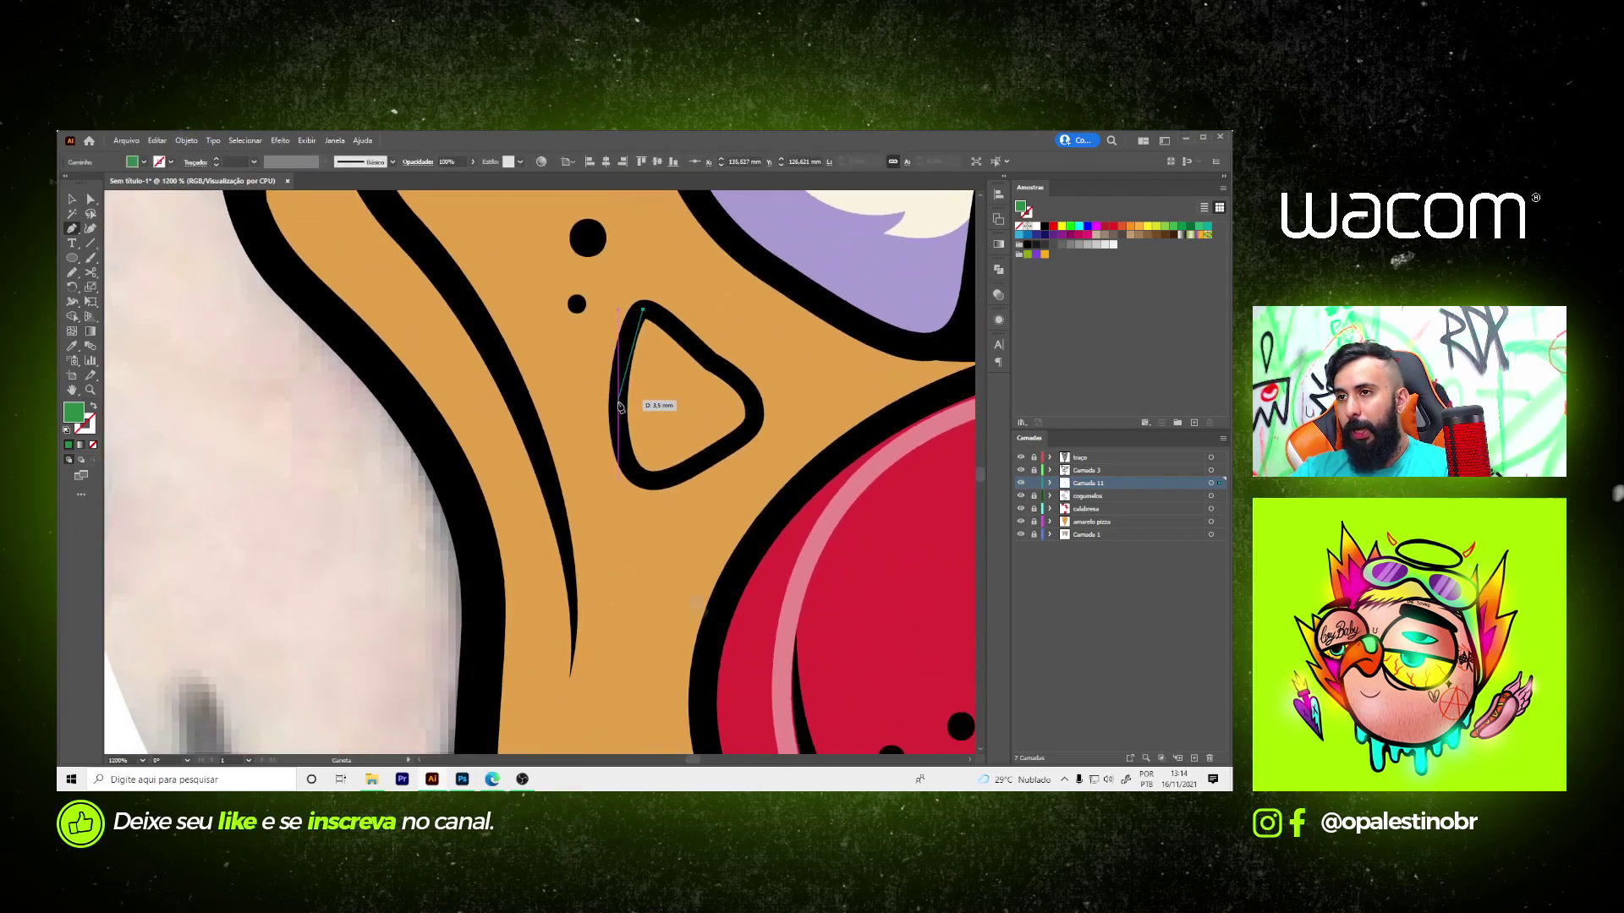
mouse_move(618, 402)
mouse_down()
mouse_move(630, 456)
mouse_move(708, 463)
mouse_move(758, 419)
mouse_up()
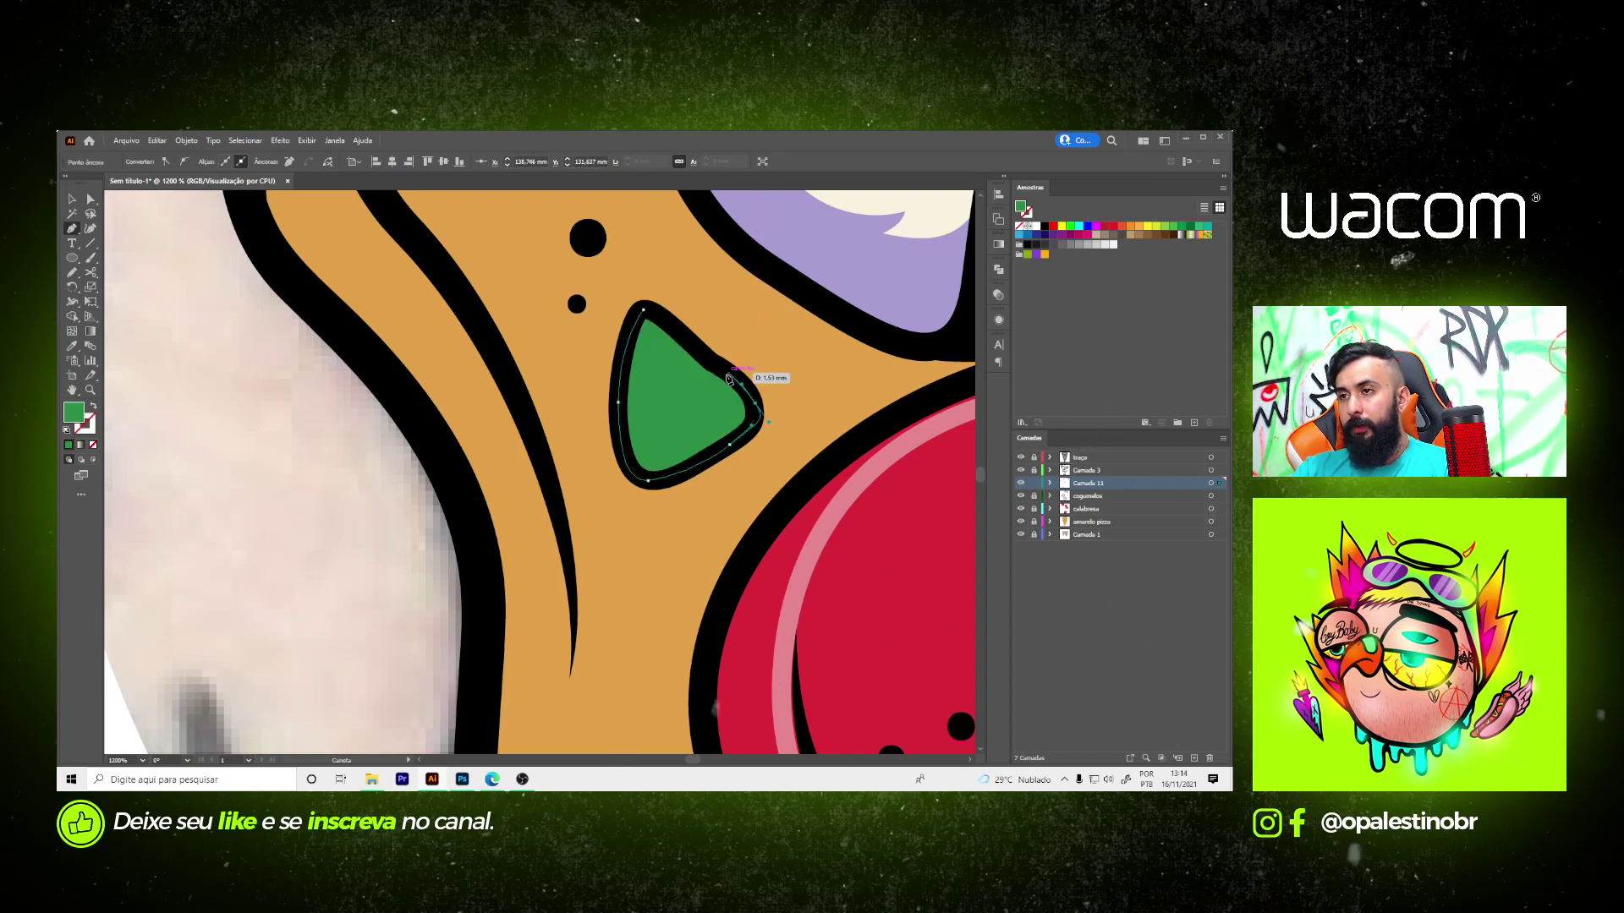
drag(711, 365, 644, 311)
scroll(629, 326, down, 5)
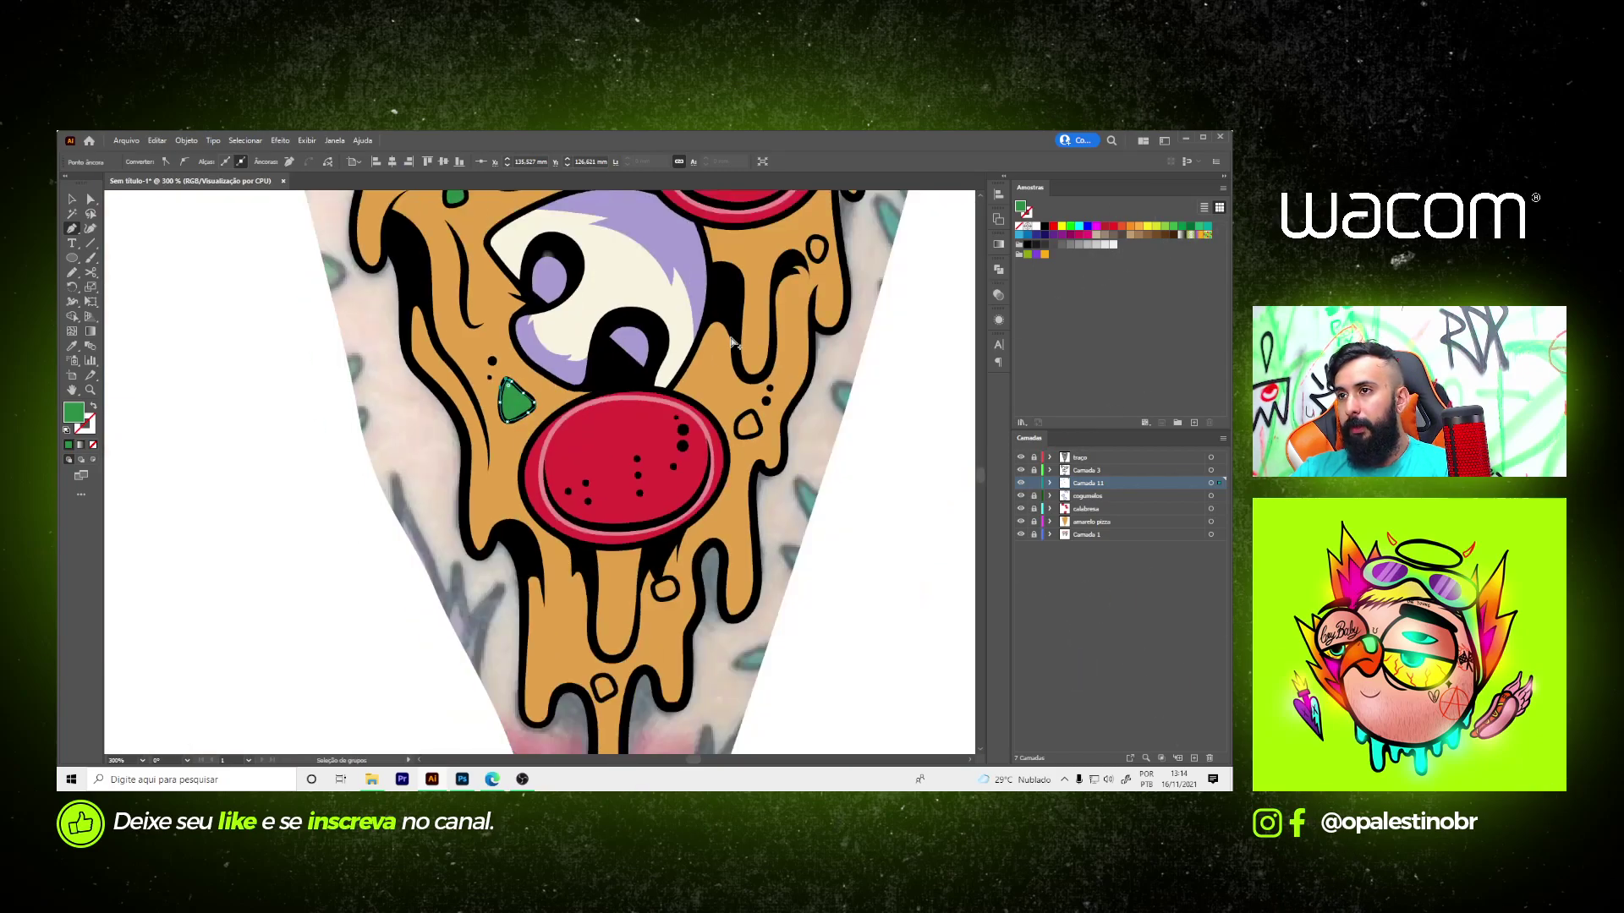
scroll(664, 378, up, 5)
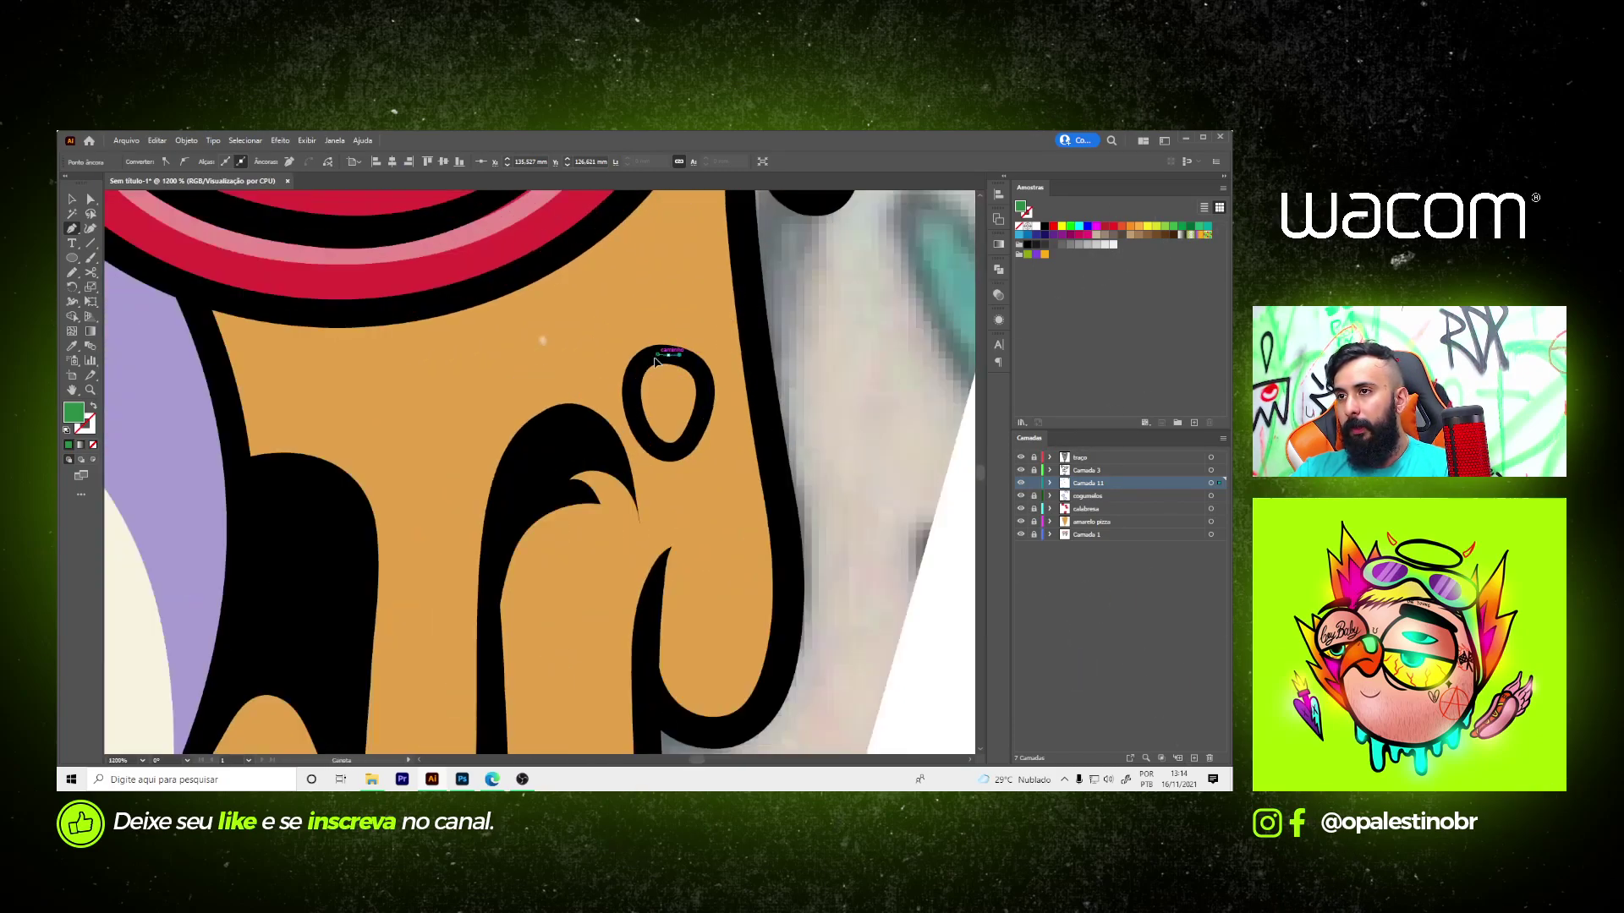
click(655, 362)
drag(631, 390, 672, 459)
drag(701, 400, 713, 384)
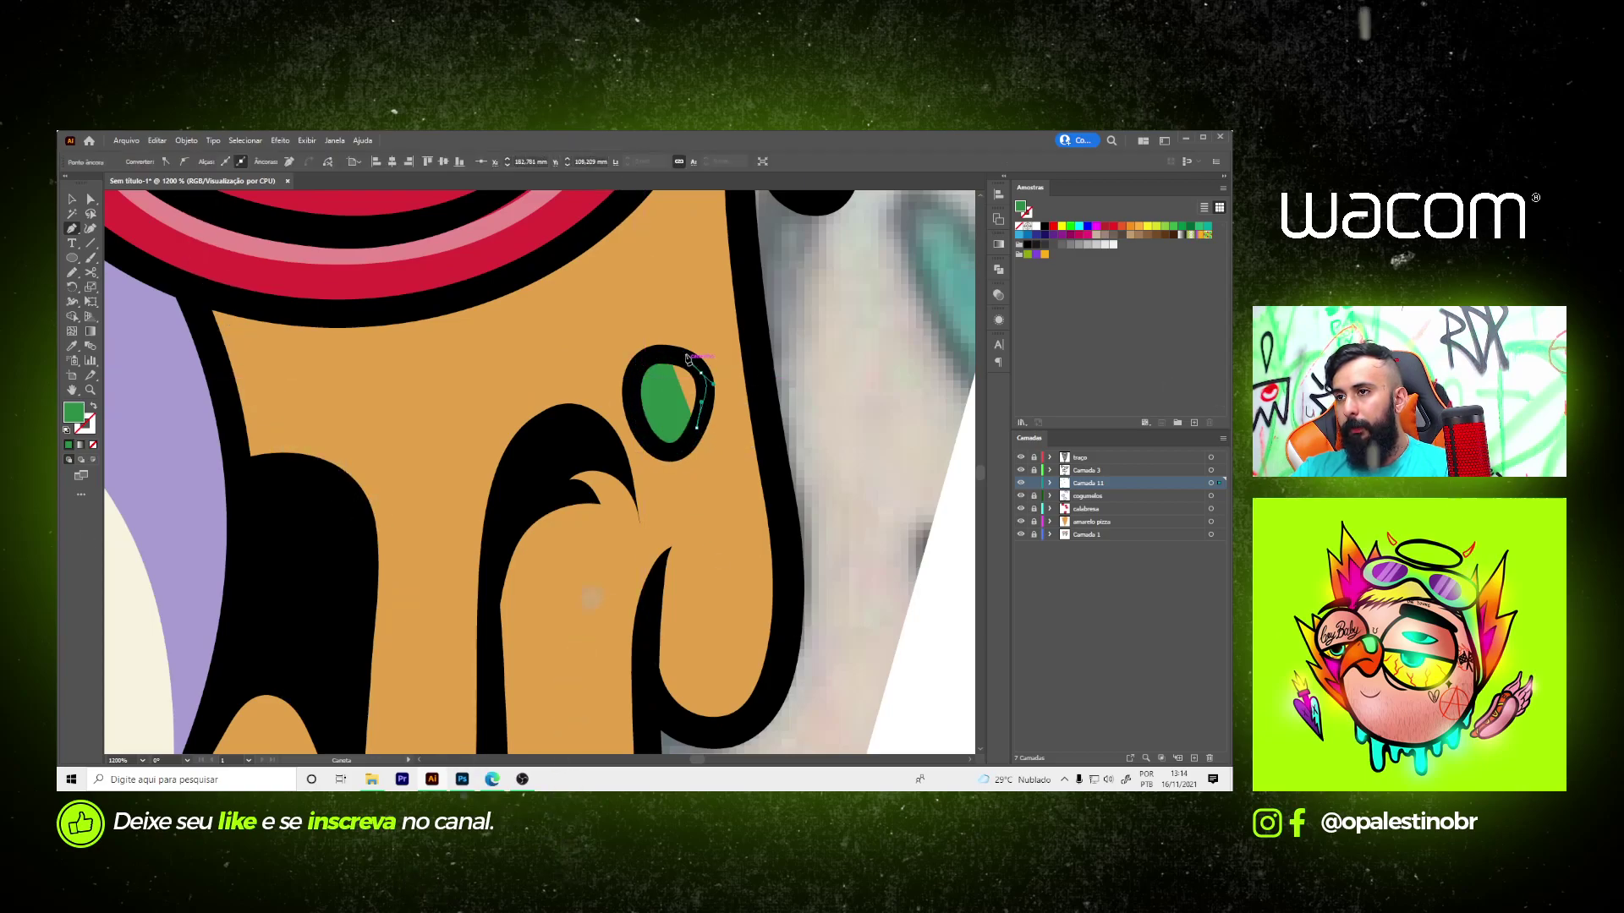
click(668, 359)
- Fill the next small cheese hole with a green shape
scroll(691, 372, down, 3)
scroll(588, 590, up, 3)
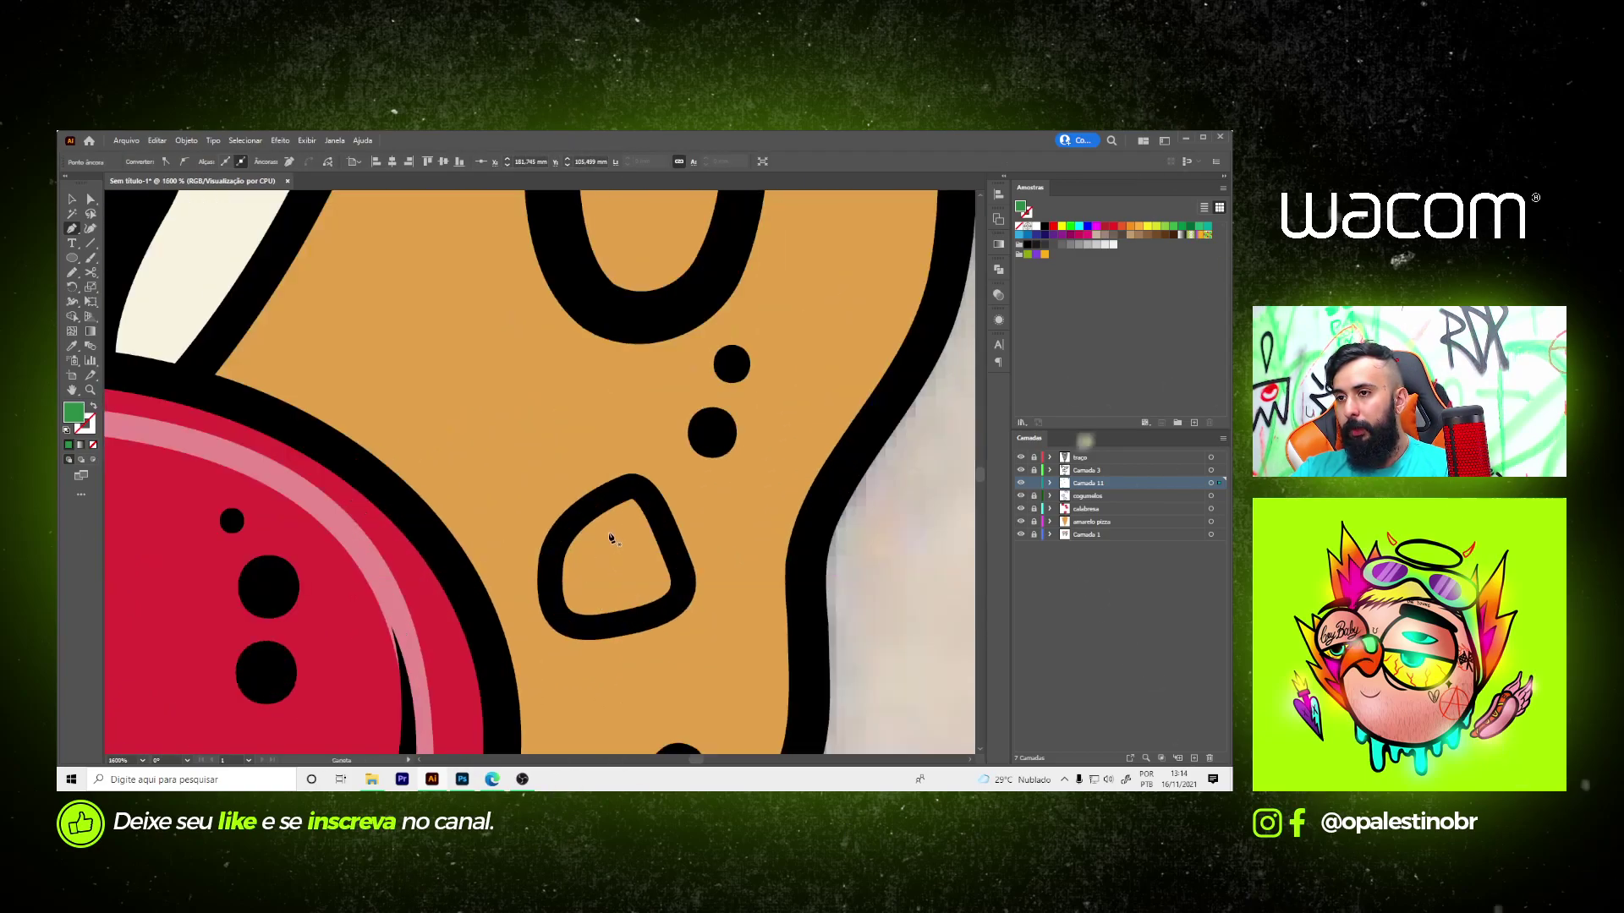
click(618, 497)
click(549, 563)
drag(597, 619, 657, 621)
click(671, 607)
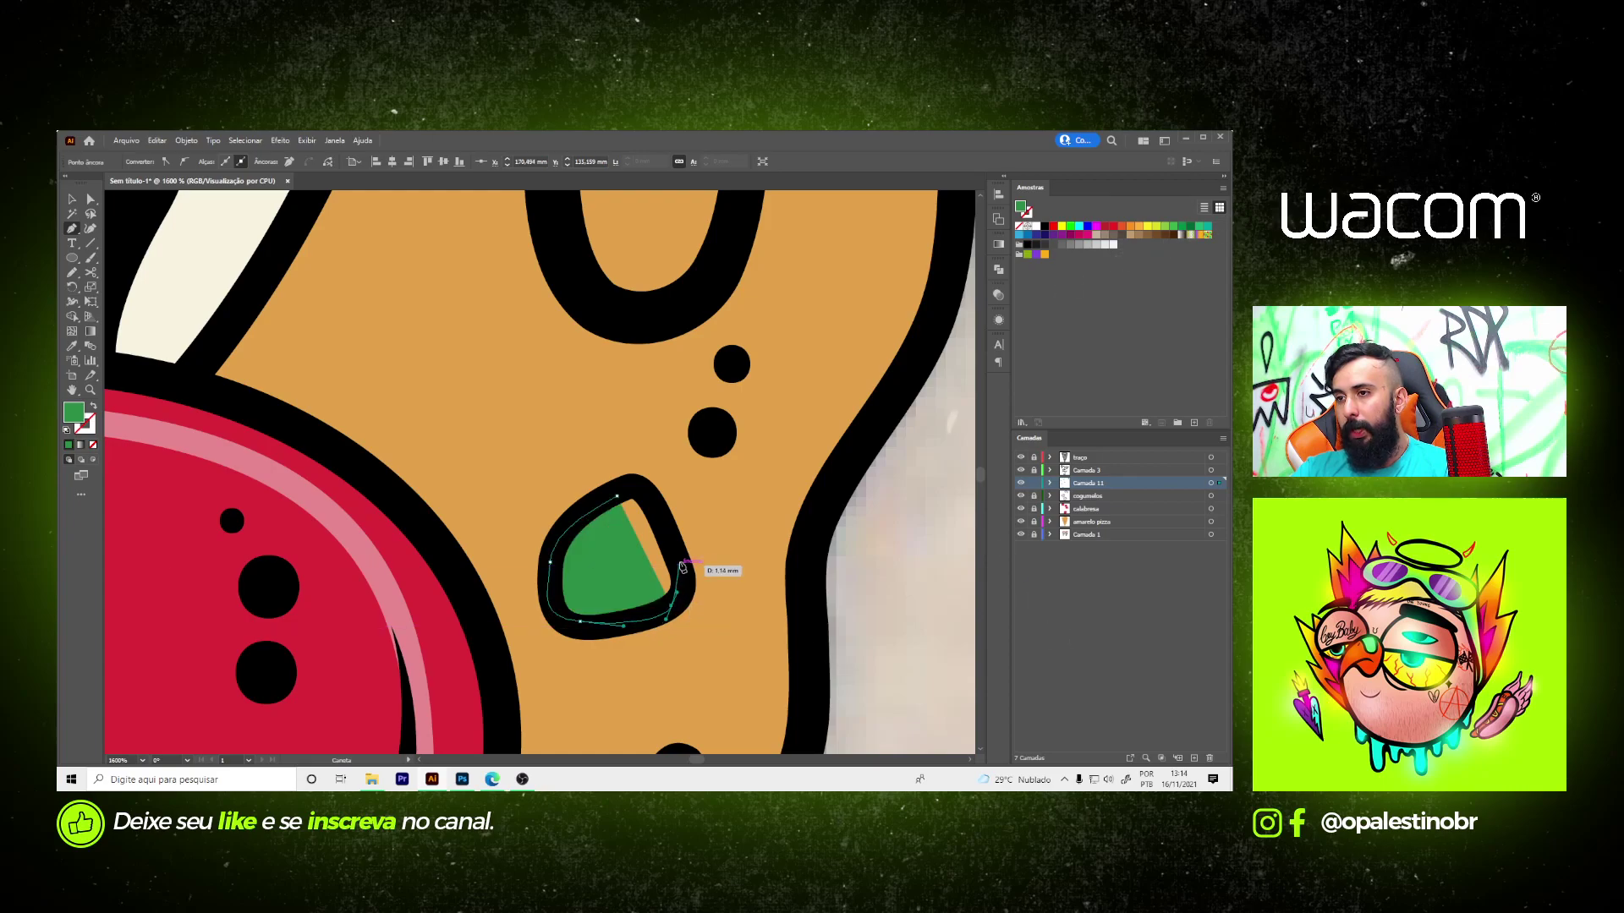
click(677, 555)
- Fill the small hole in the cheese drip with a green shape
scroll(685, 401, down, 5)
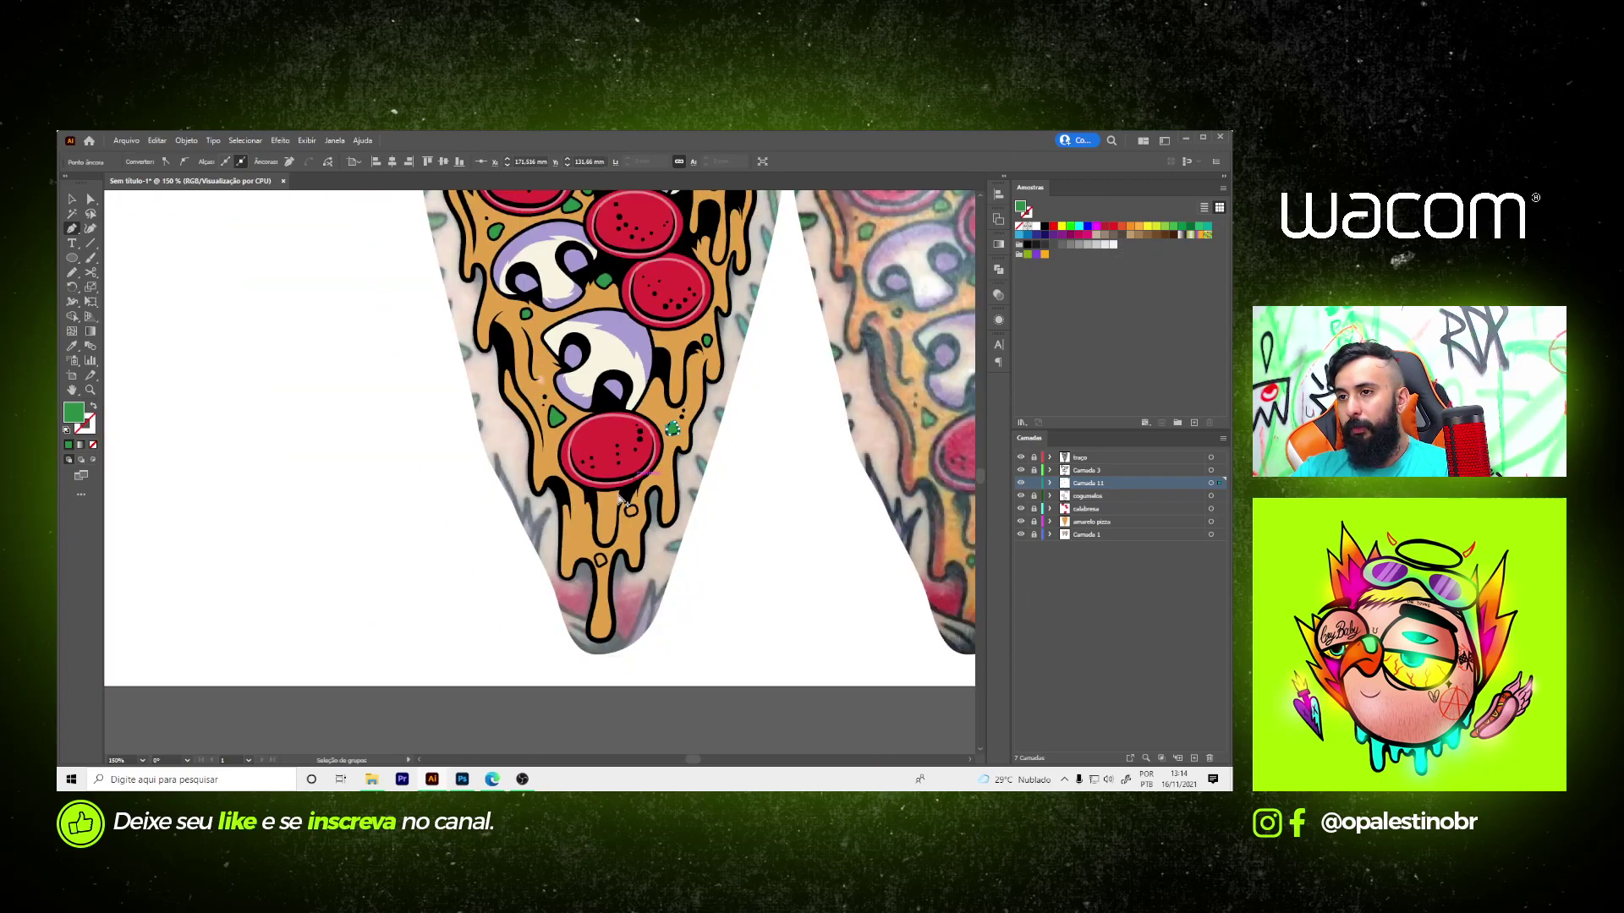
scroll(592, 423, up, 3)
scroll(635, 423, up, 3)
drag(687, 437, 681, 442)
scroll(682, 442, up, 2)
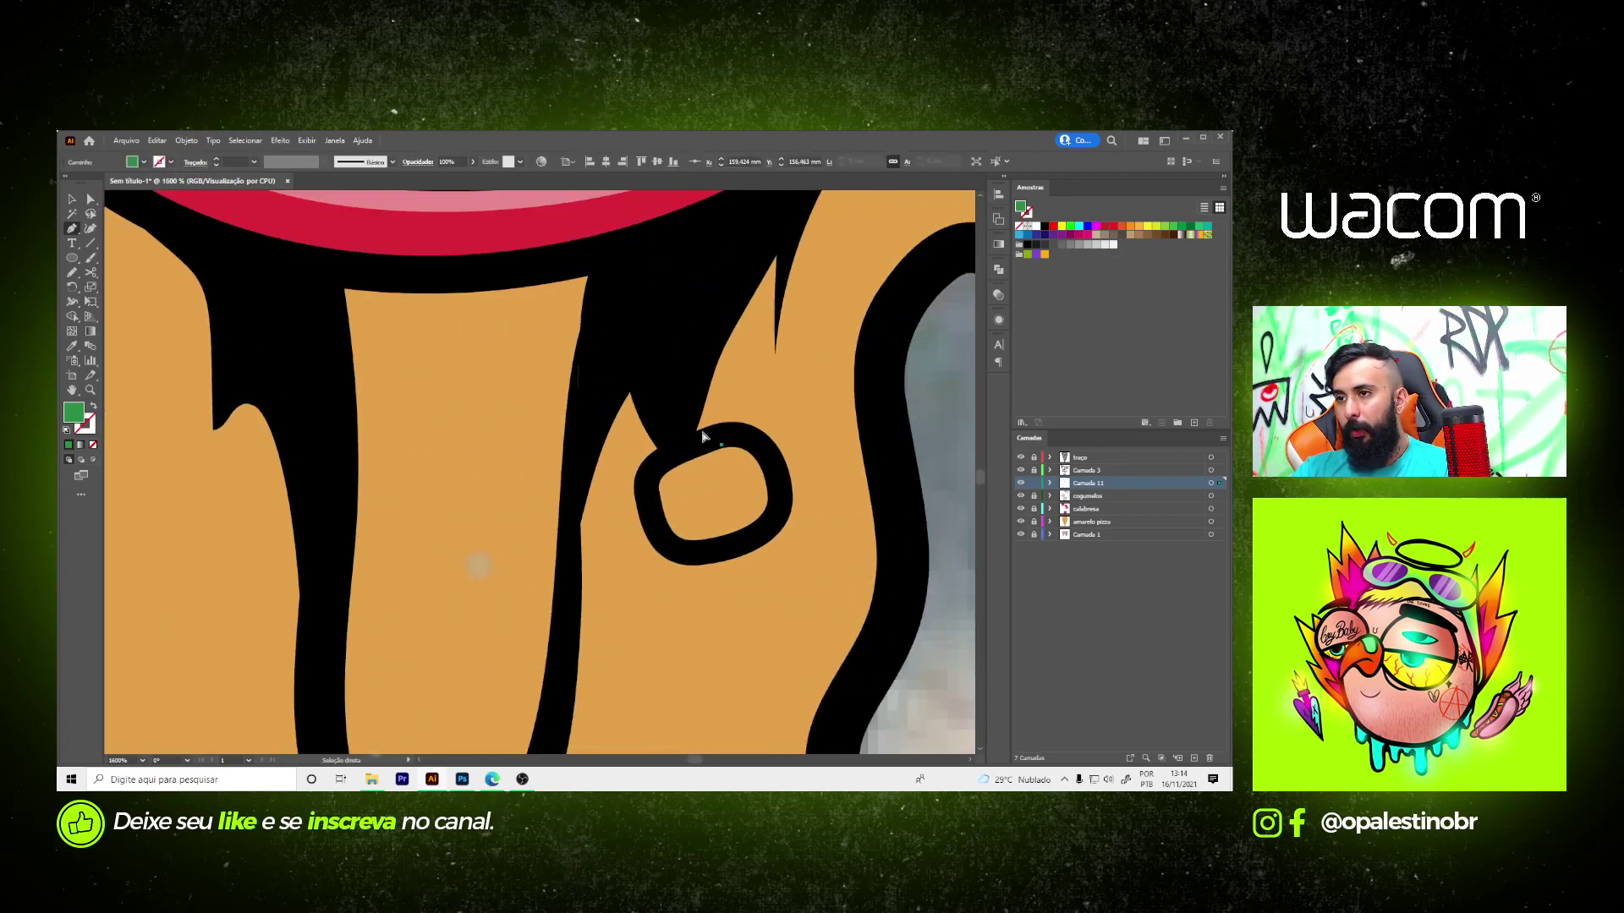
click(670, 464)
click(702, 545)
click(790, 487)
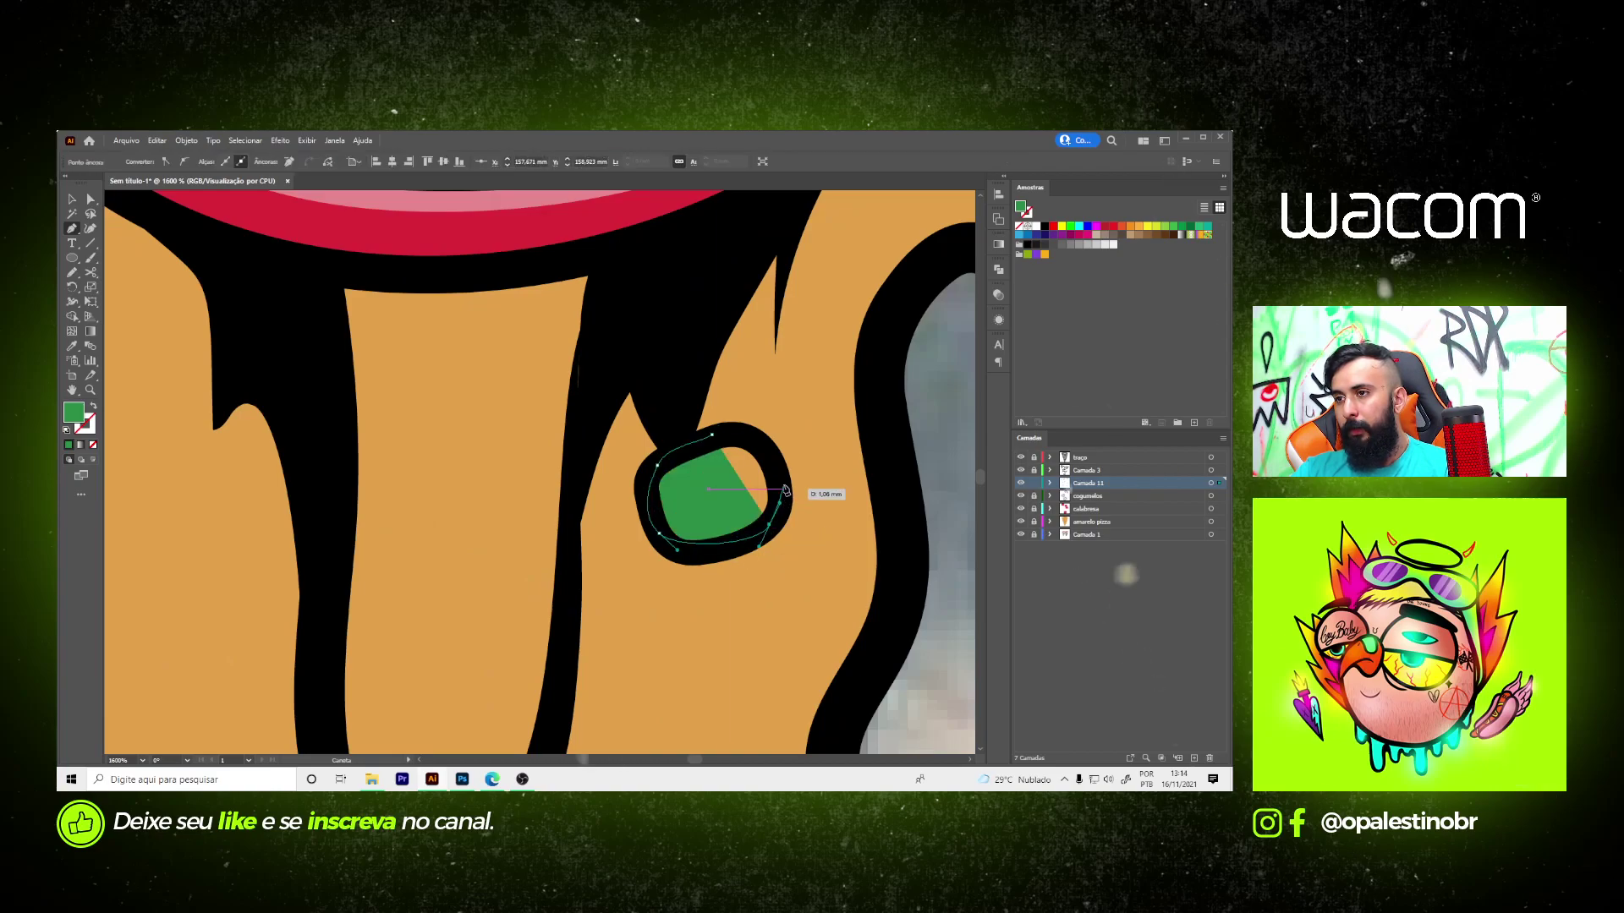
click(727, 435)
click(728, 435)
- Fill the last small hole green, deselect, and fit the artboard in view
scroll(727, 435, down, 4)
scroll(685, 457, up, 2)
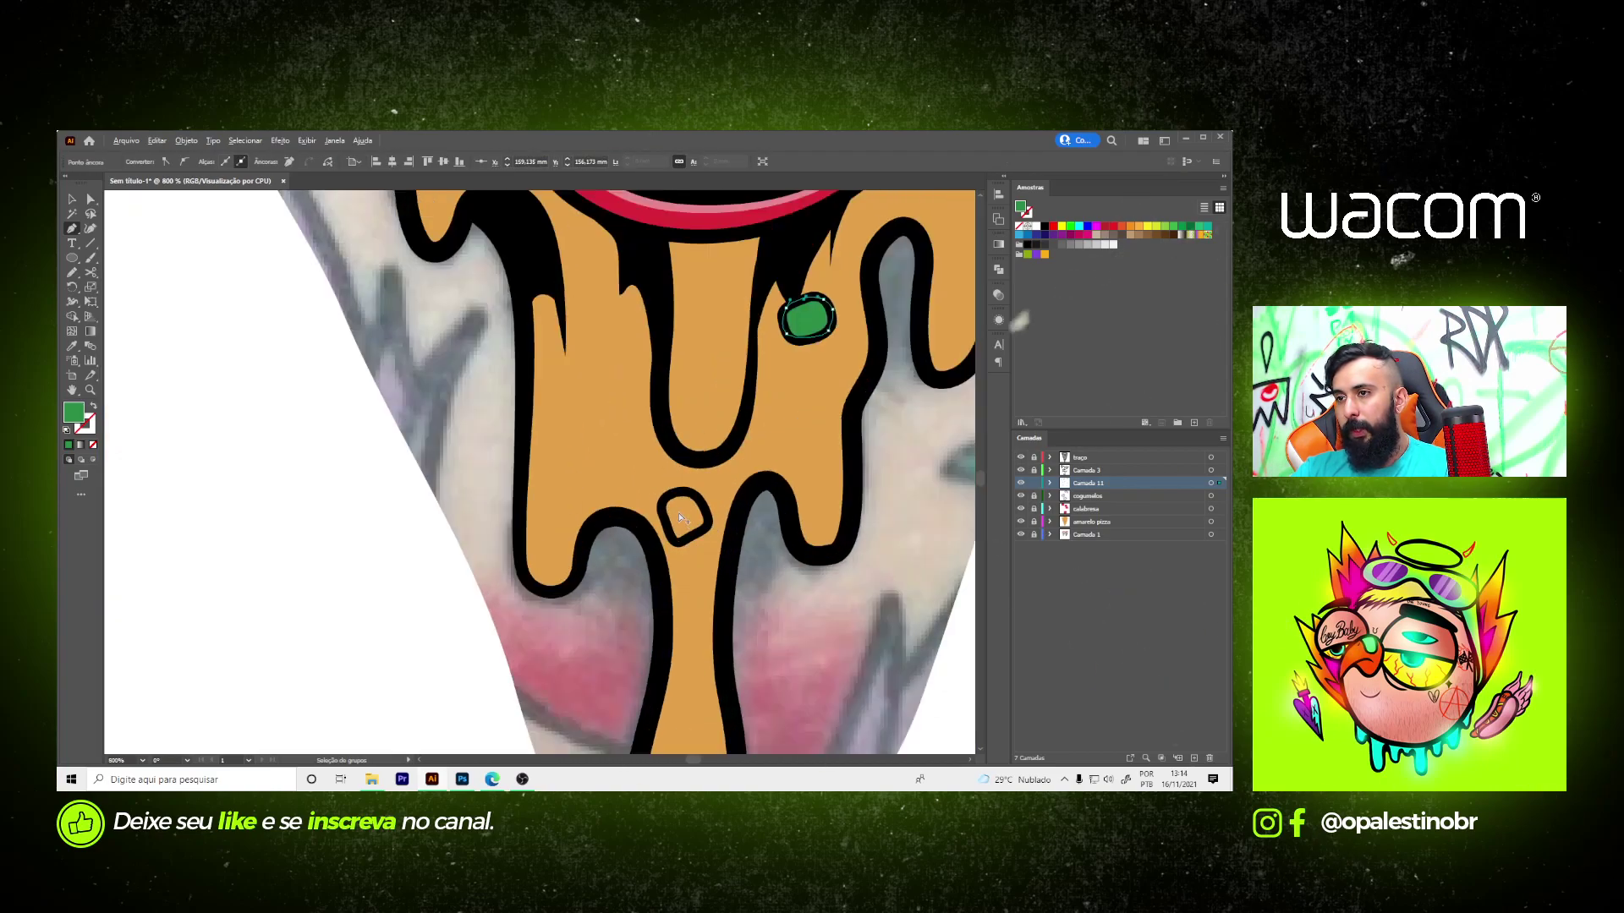
scroll(685, 458, up, 2)
click(677, 457)
click(640, 511)
click(676, 591)
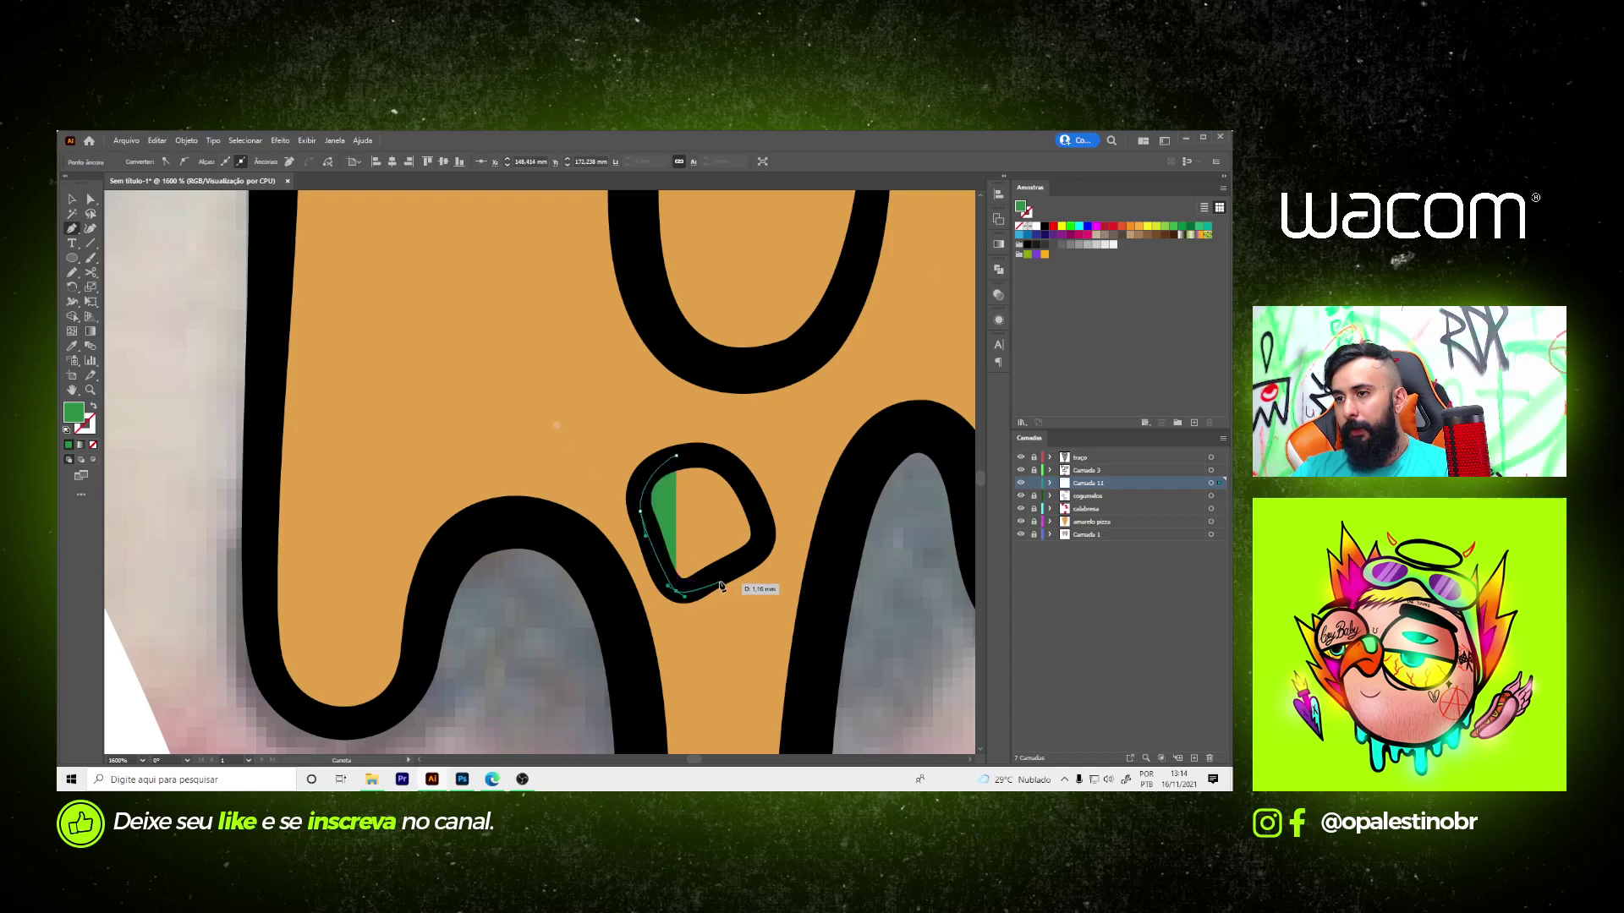
click(743, 561)
click(756, 482)
click(677, 457)
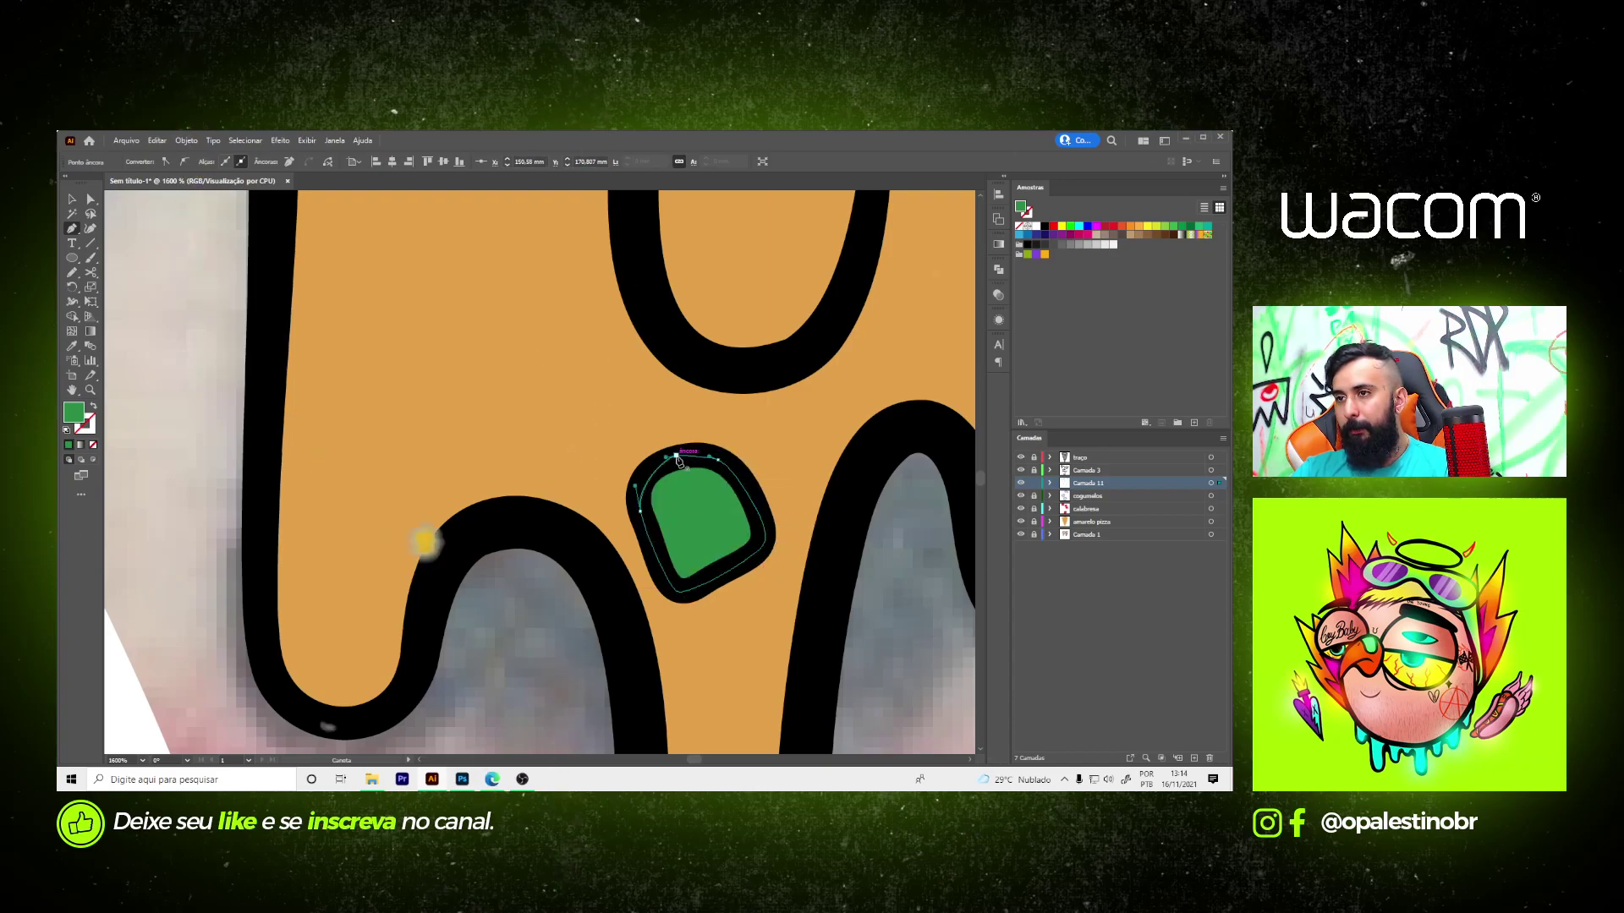
key(v)
click(860, 582)
key(ctrl+1)
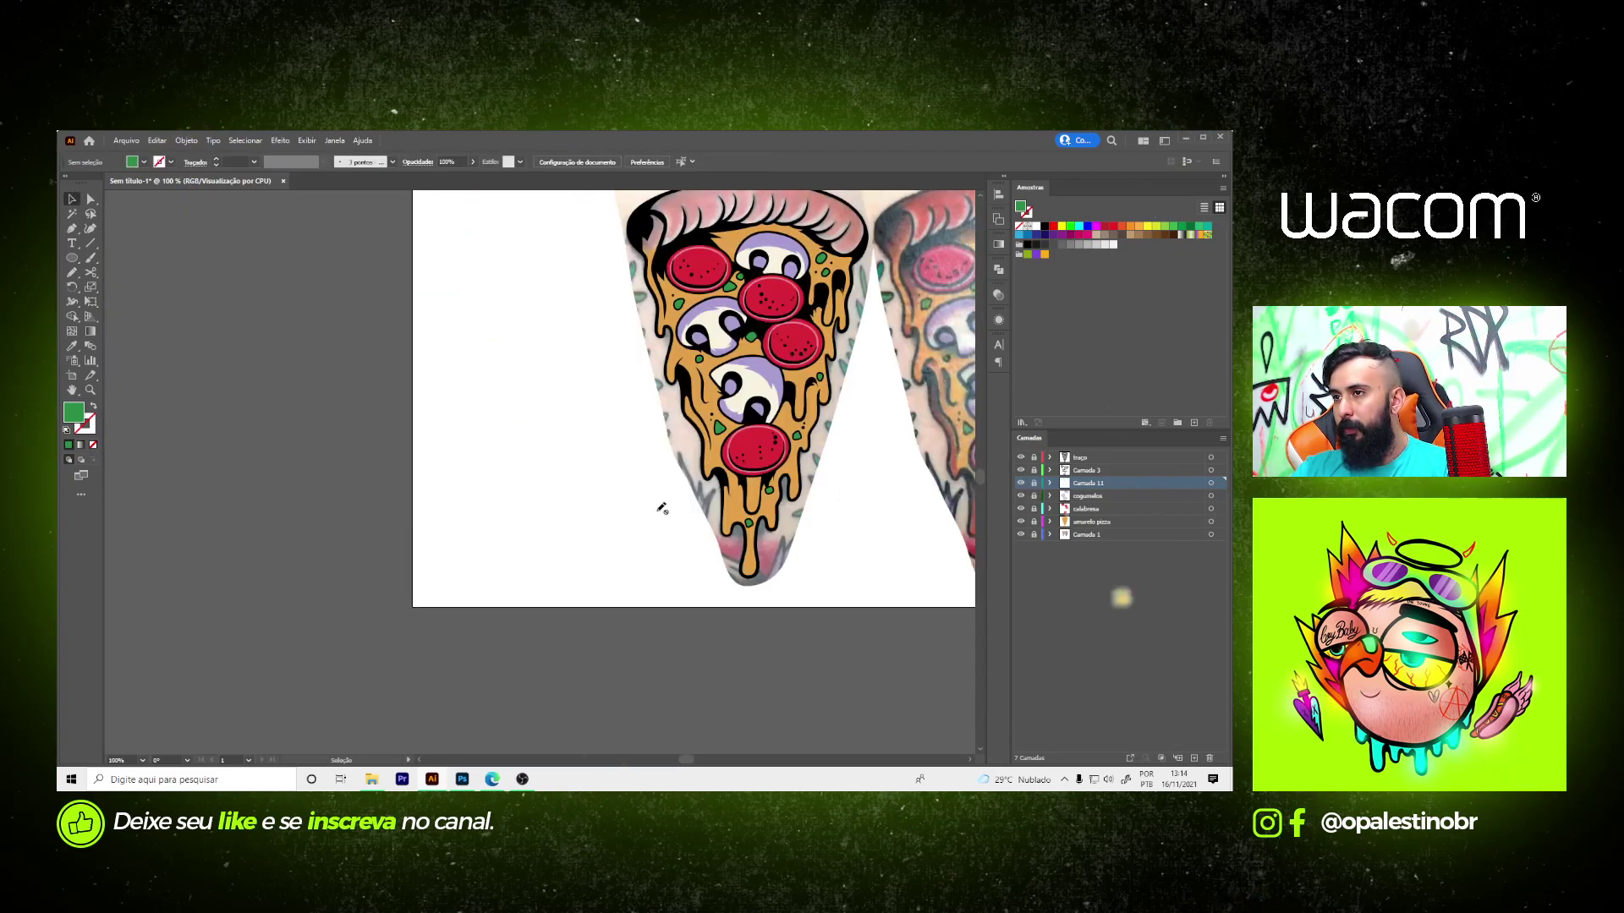
- Name the herb layer 'verde' and keep it selected in the Layers panel
scroll(662, 508, down, 2)
text(verde)
key(Return)
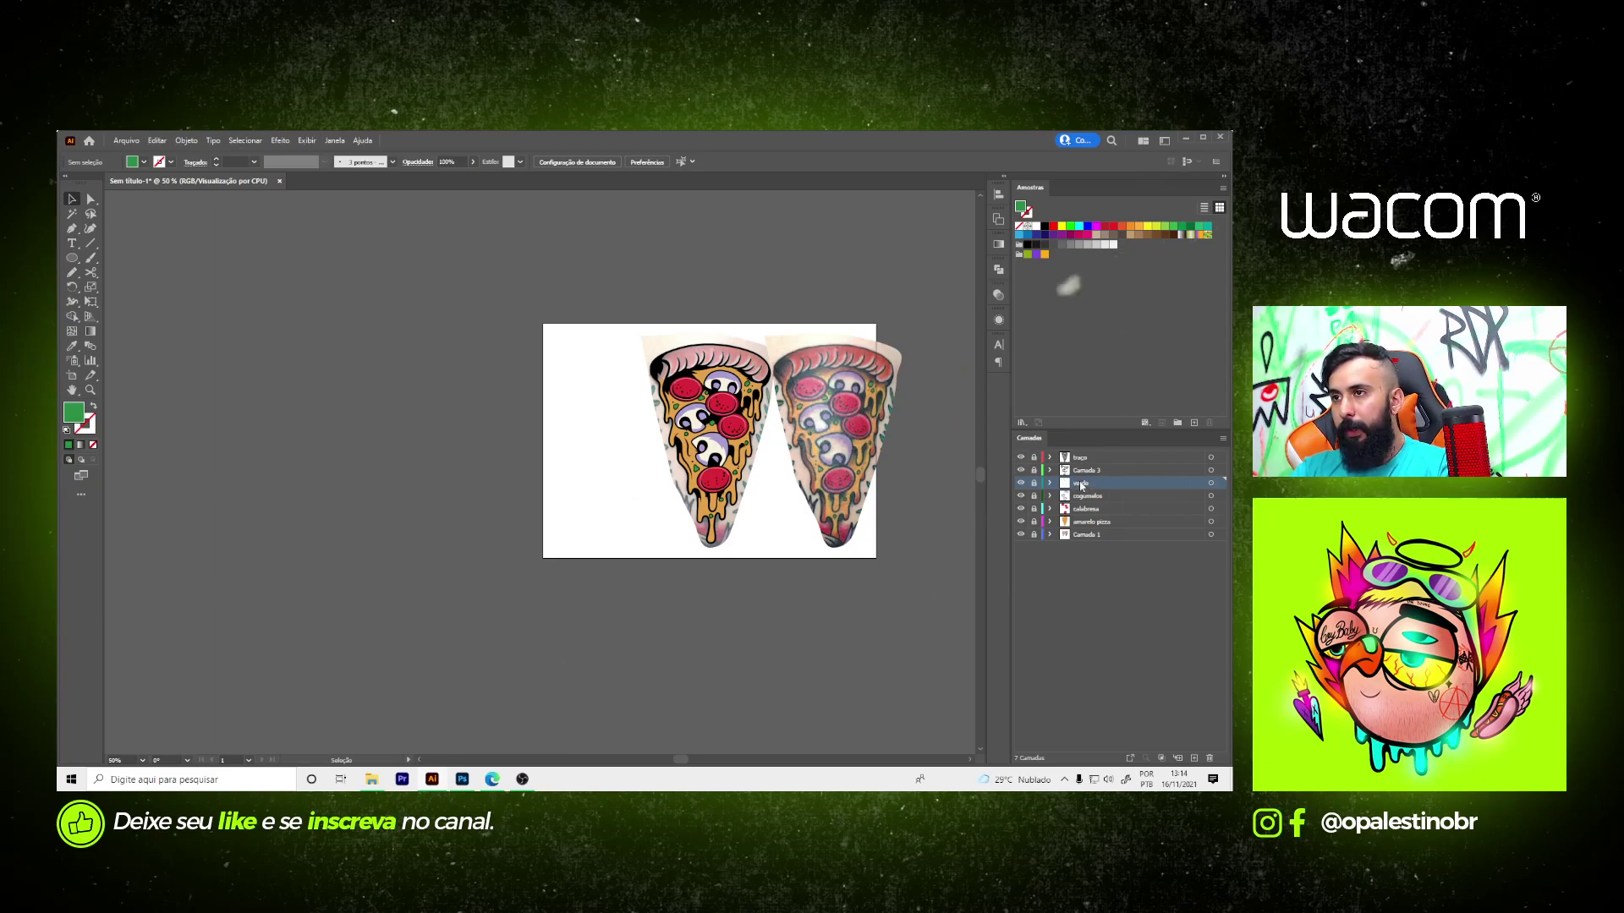
scroll(706, 423, up, 1)
scroll(704, 405, up, 1)
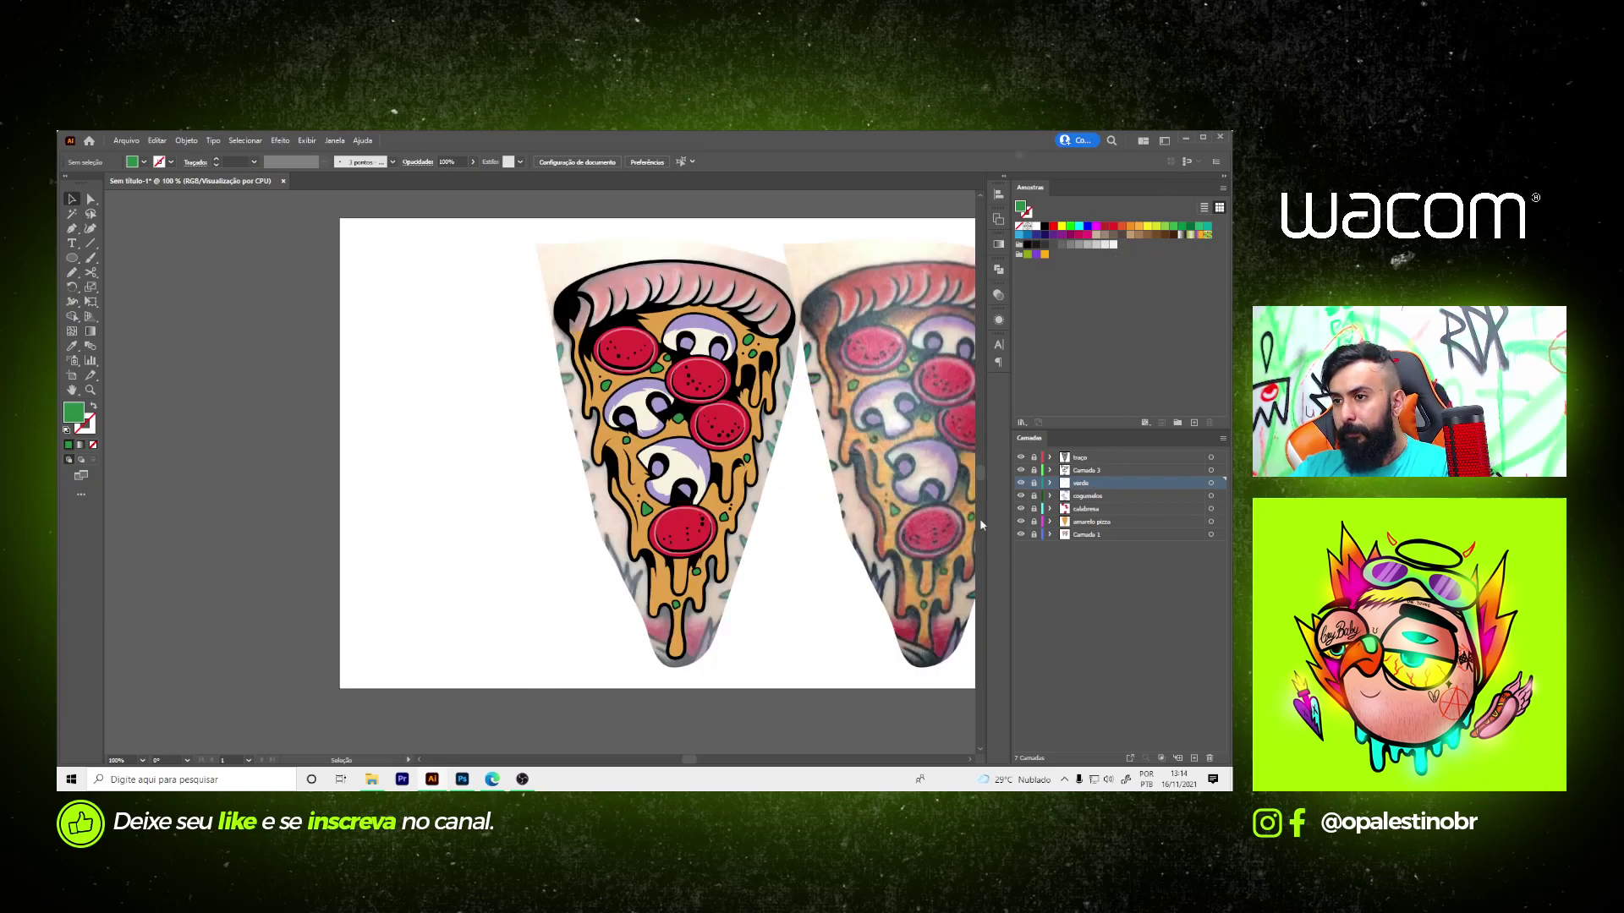
click(1087, 497)
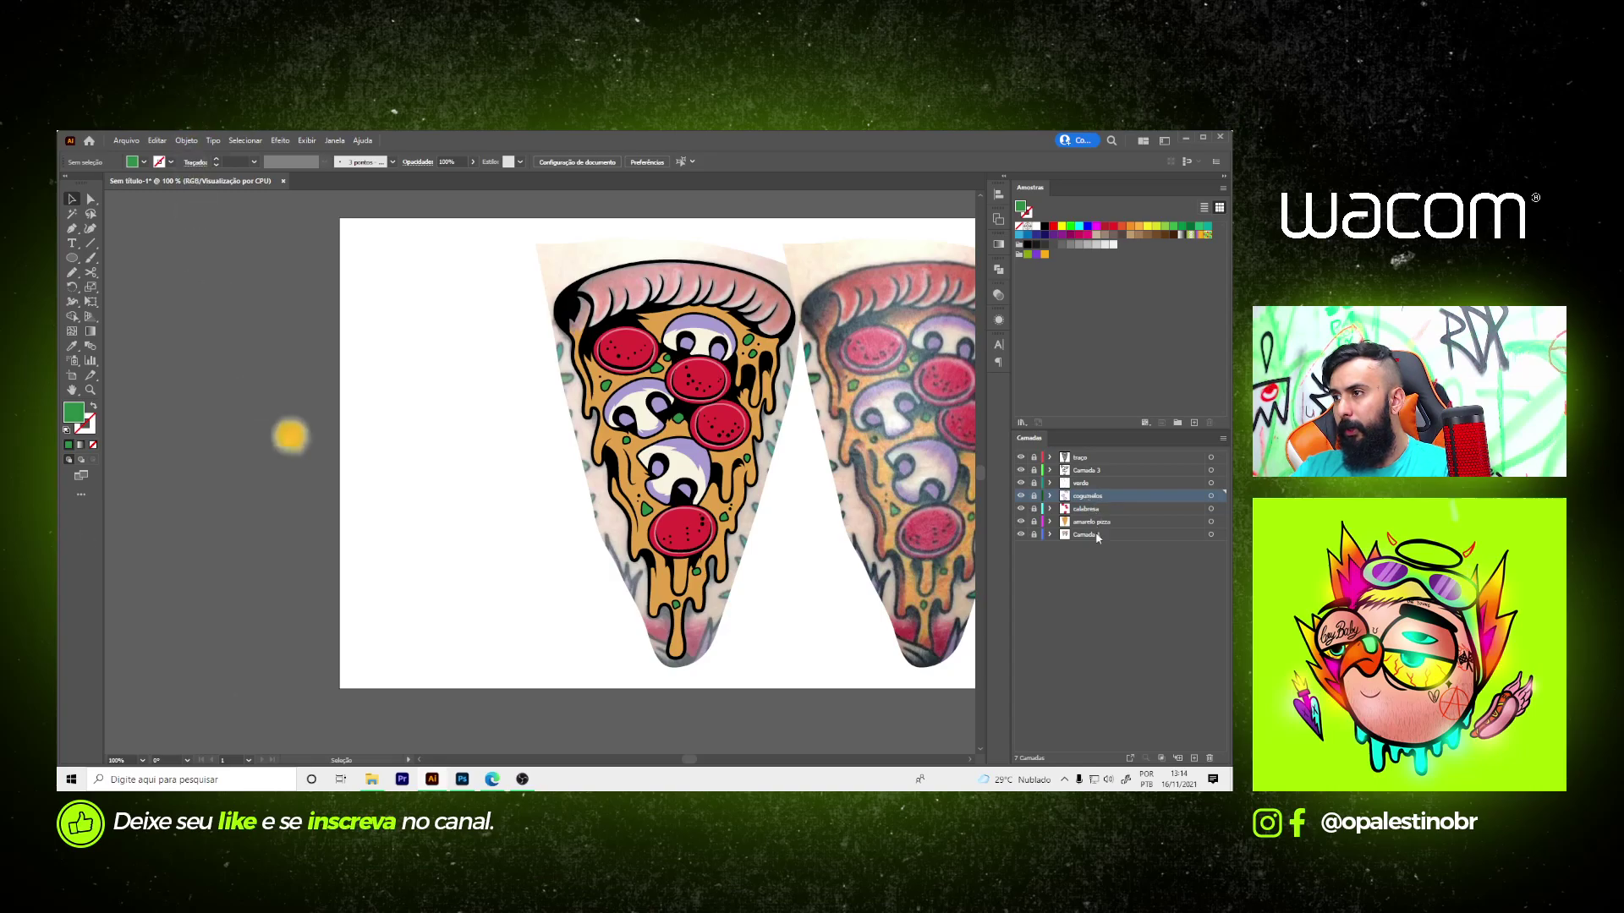
click(1086, 483)
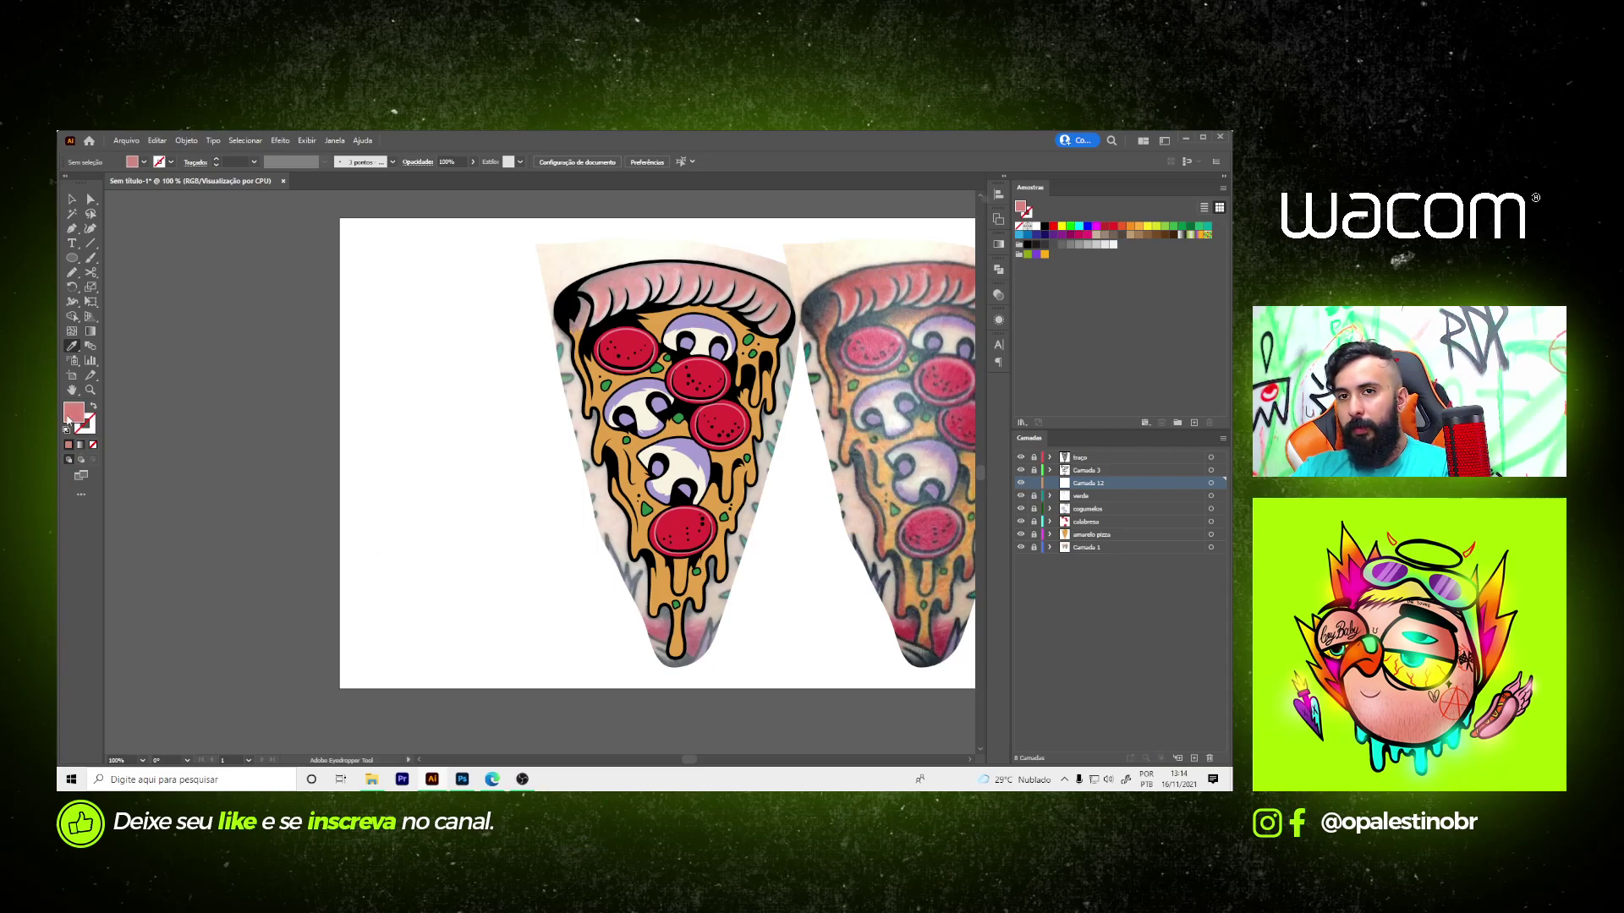
- Set the fill colour to dark reddish brown 963e1b in the Color Picker
double_click(71, 415)
click(903, 479)
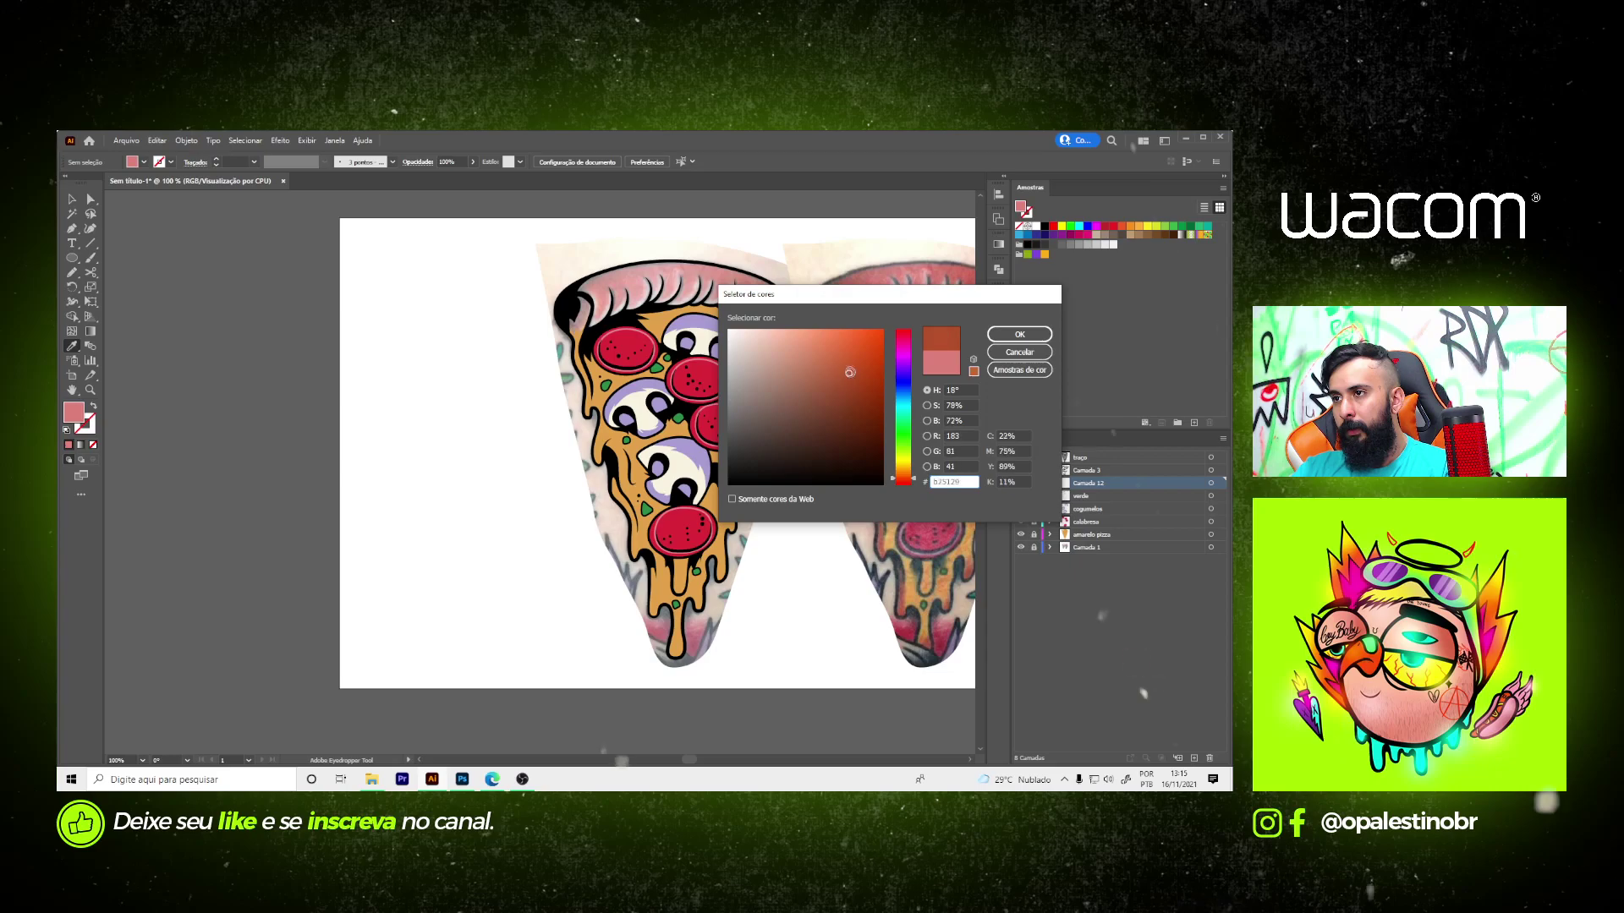
drag(841, 382, 849, 384)
click(1019, 334)
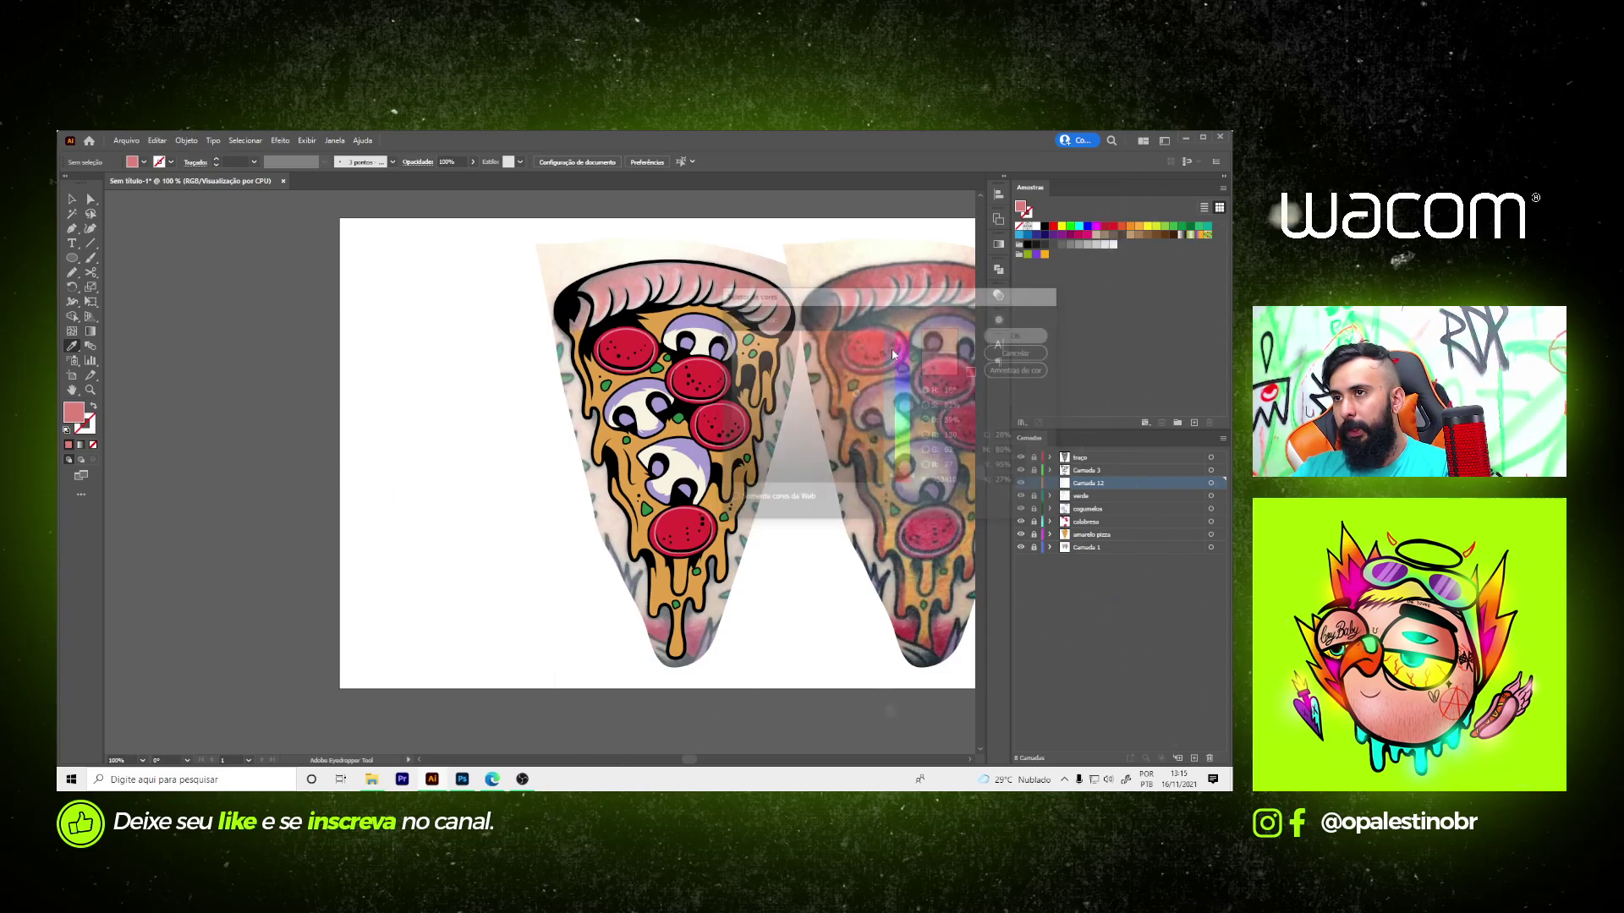
scroll(707, 281, up, 1)
- Zoom in and start the brown crust path with the Pen tool from the crust's left edge
drag(611, 320, 581, 327)
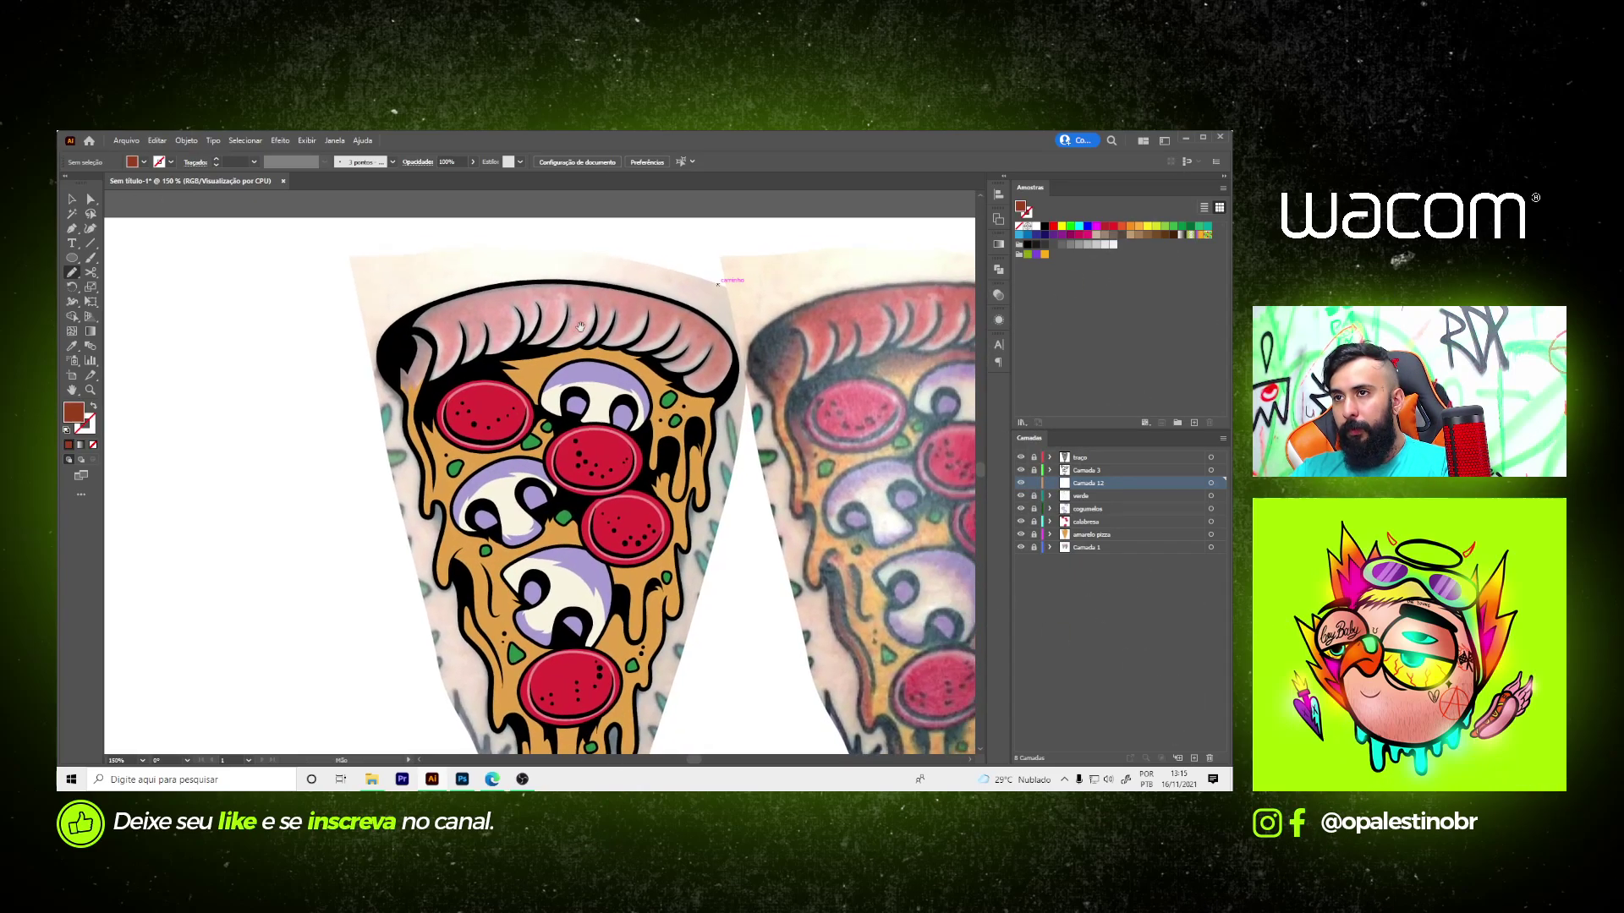
scroll(400, 370, up, 4)
key(p)
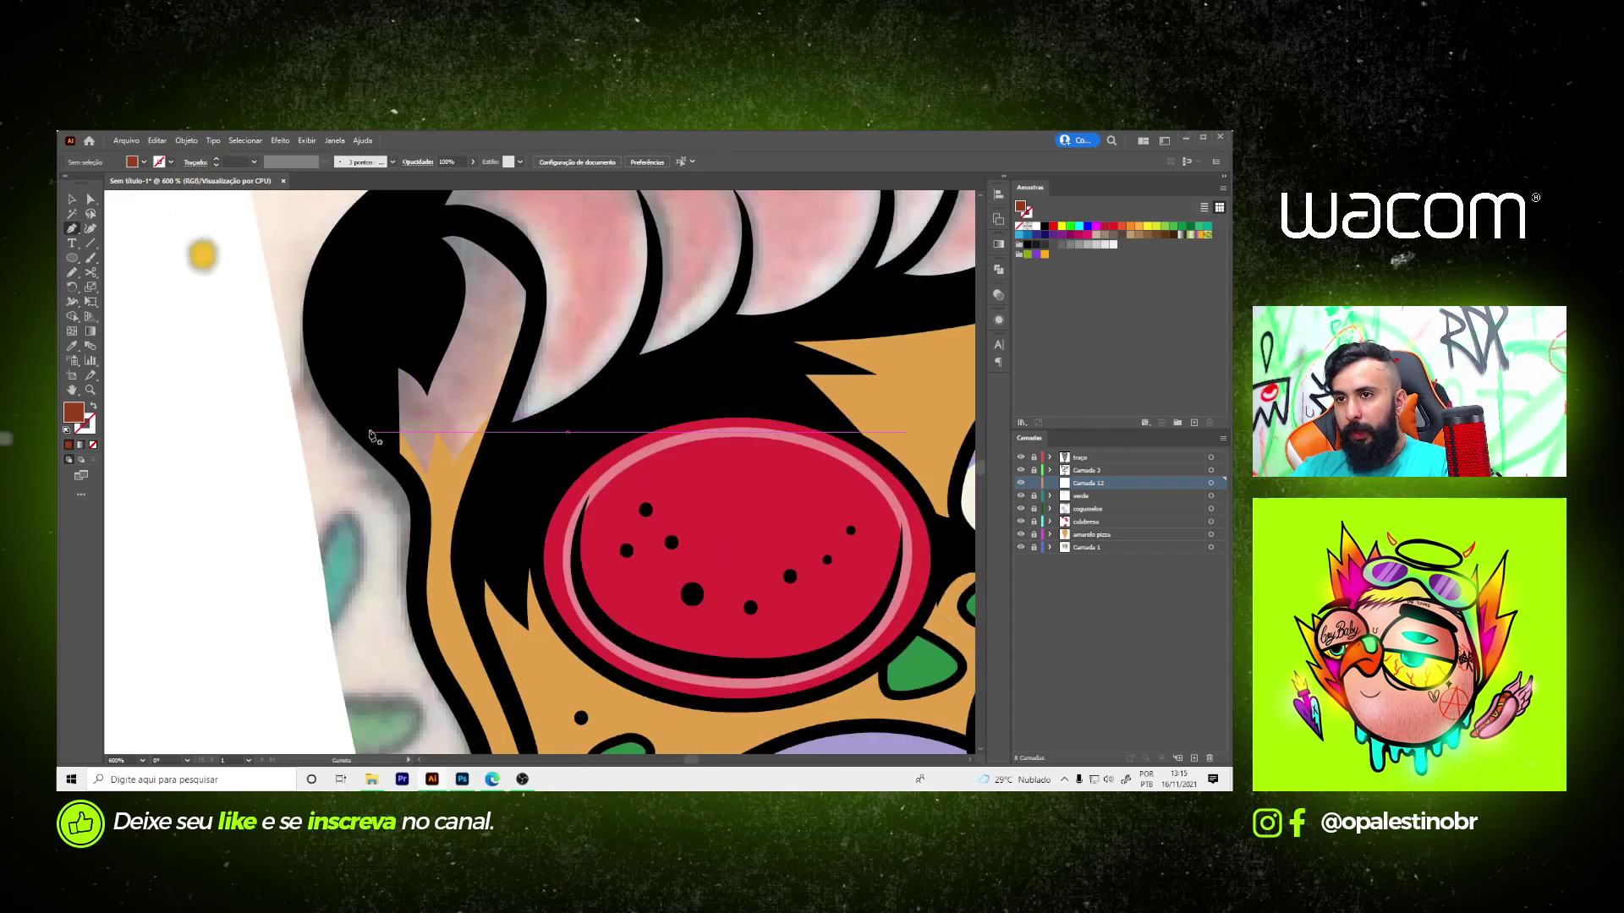
click(391, 430)
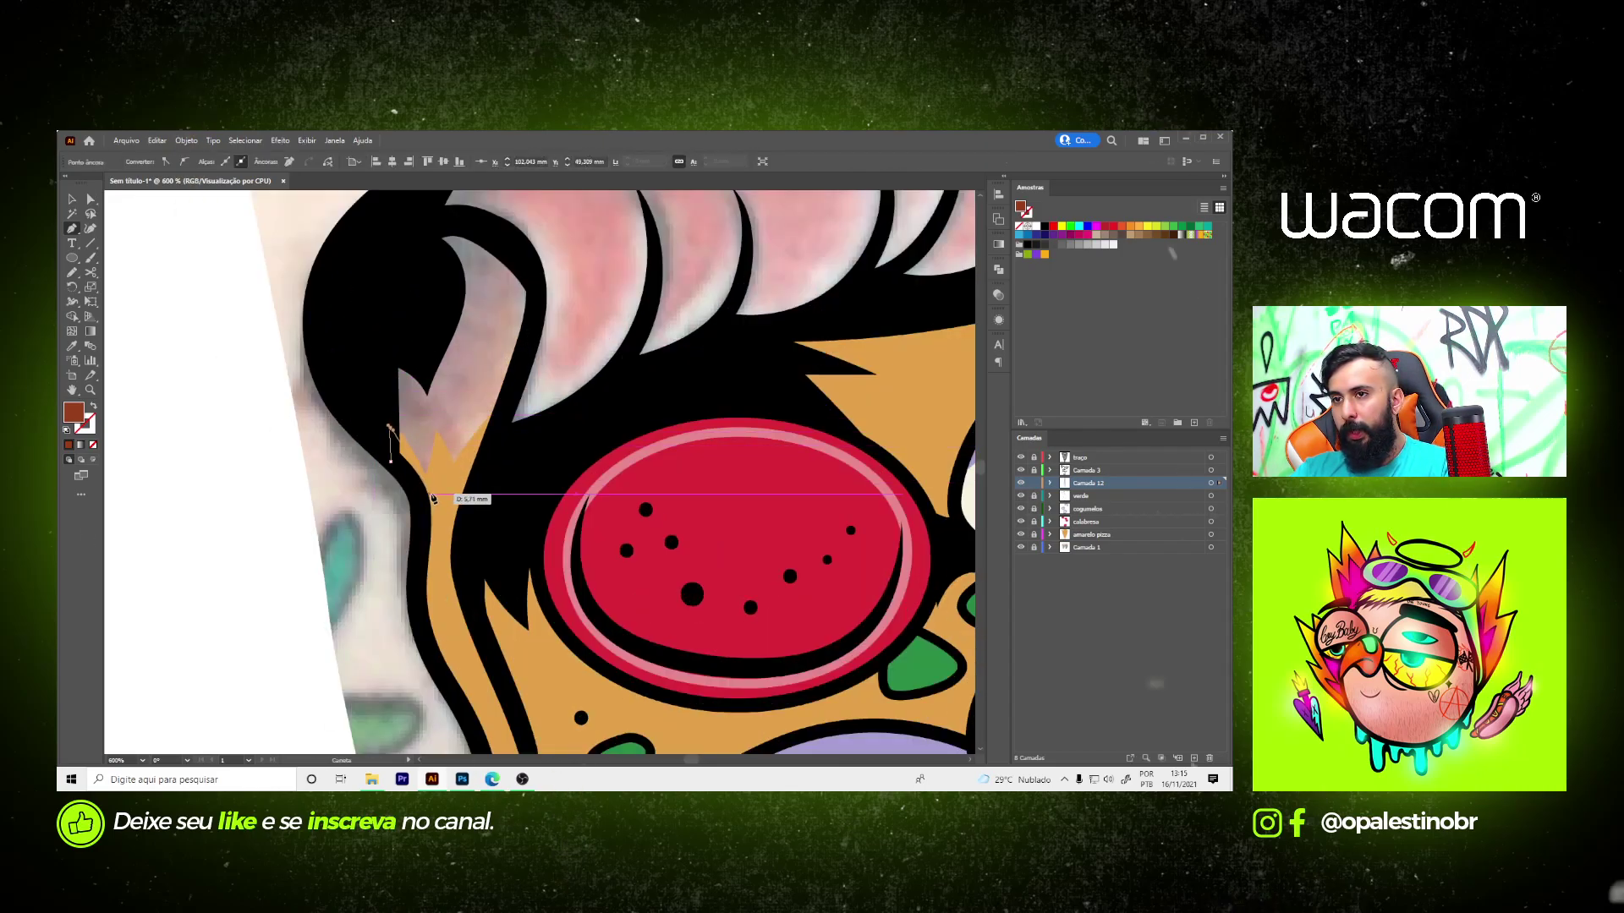
drag(427, 480, 440, 467)
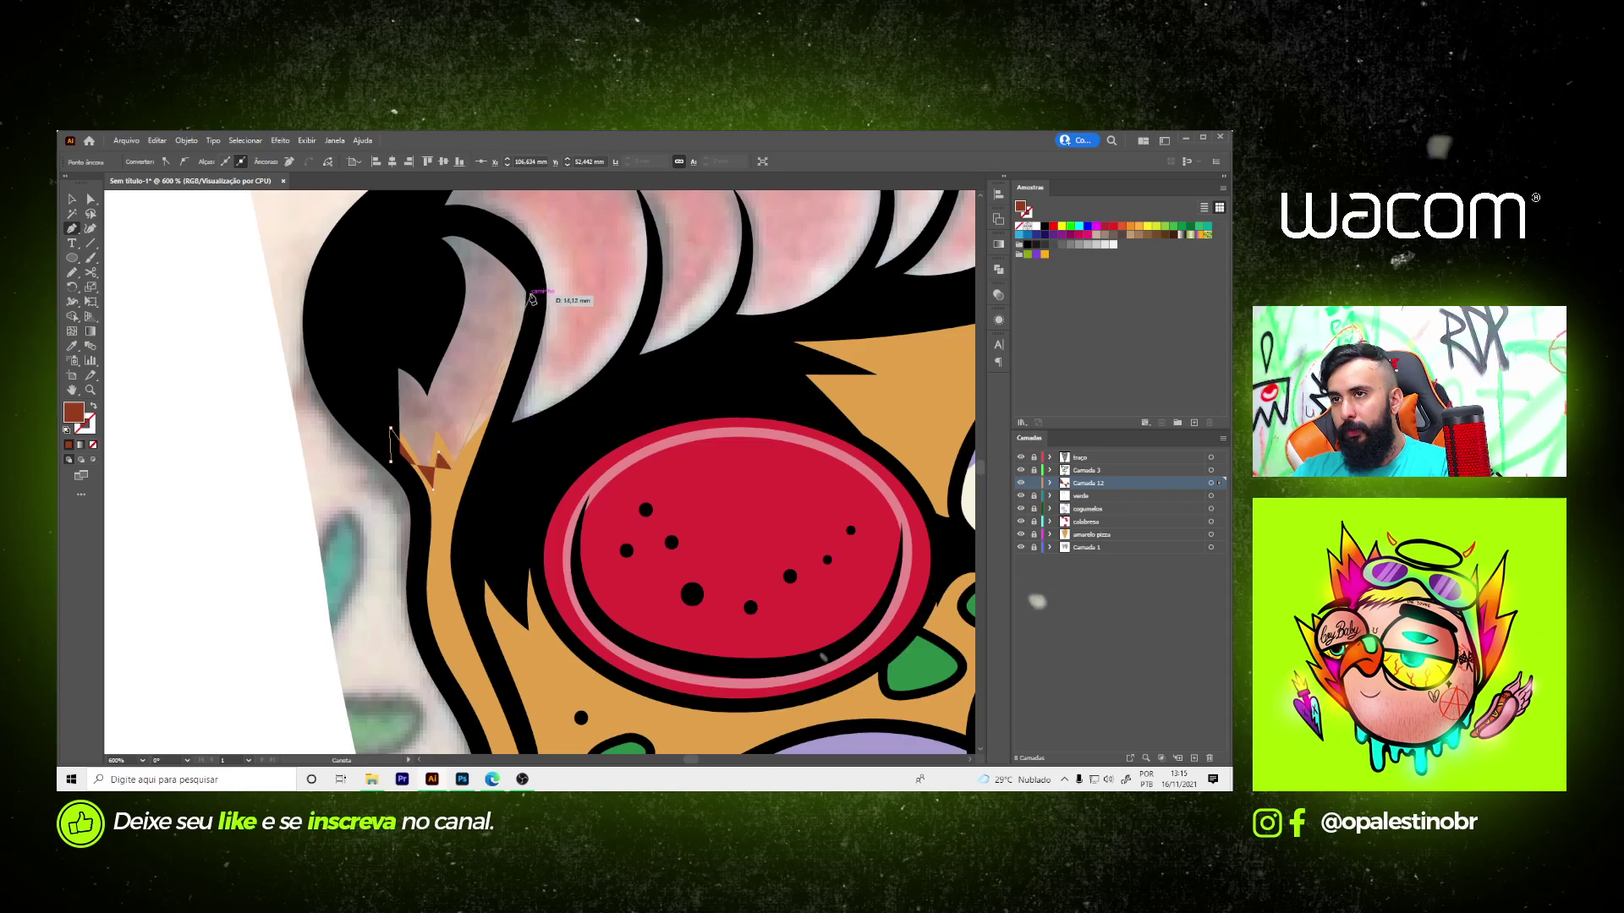
mouse_move(529, 294)
mouse_down()
mouse_move(530, 272)
mouse_move(543, 386)
mouse_up()
click(514, 241)
click(450, 213)
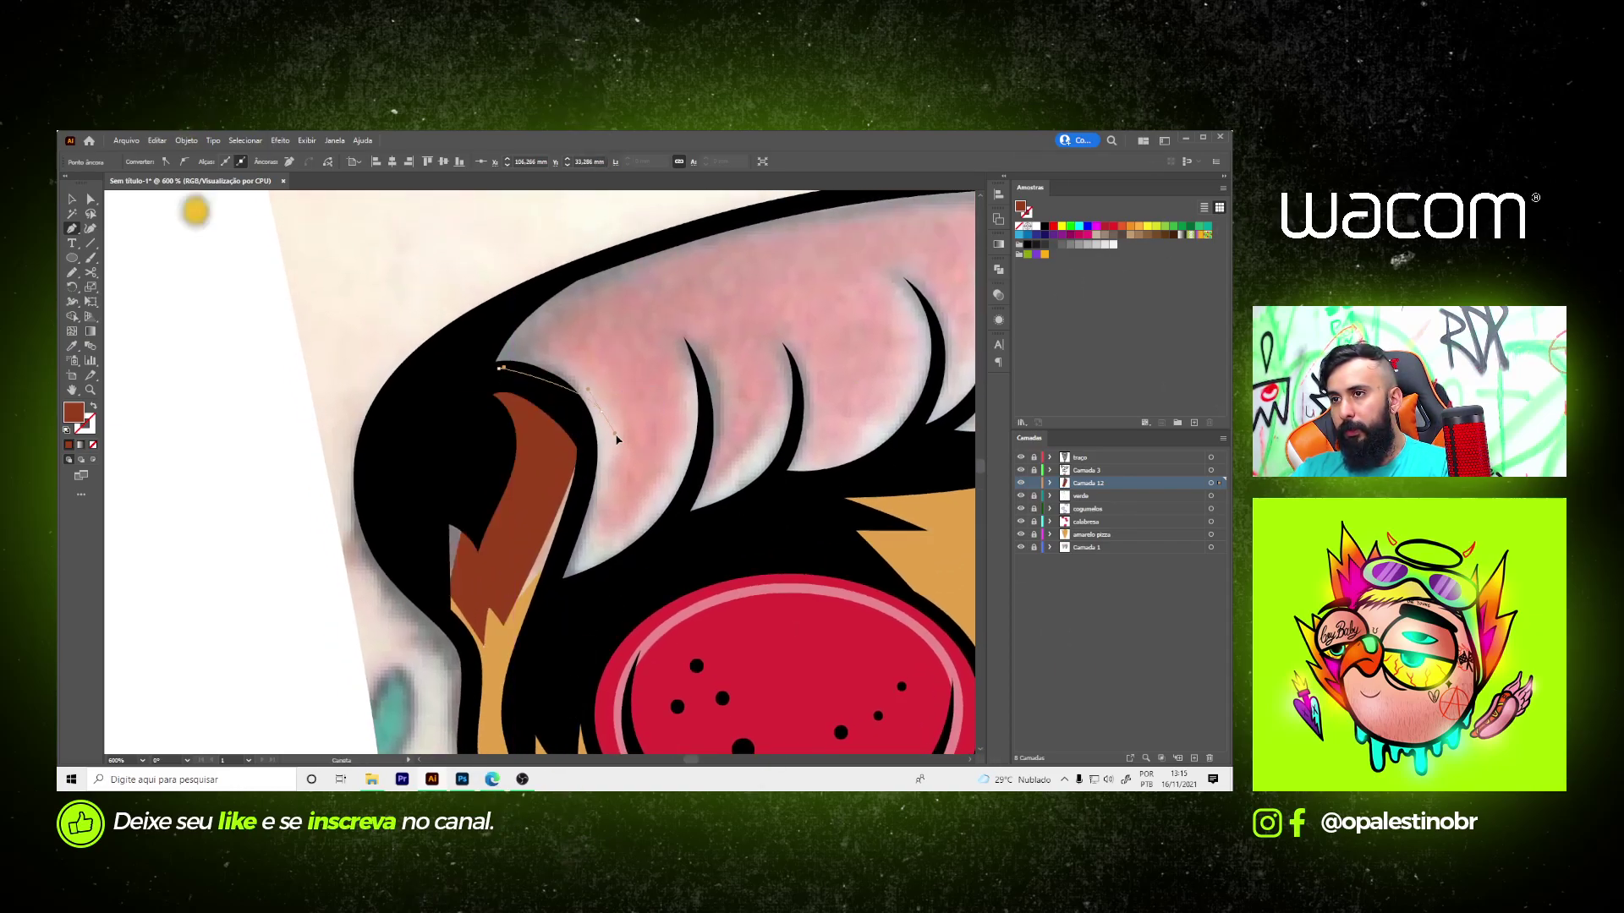
drag(618, 516, 649, 494)
- Extend the brown crust path around the first ridges on the right
scroll(650, 494, up, 1)
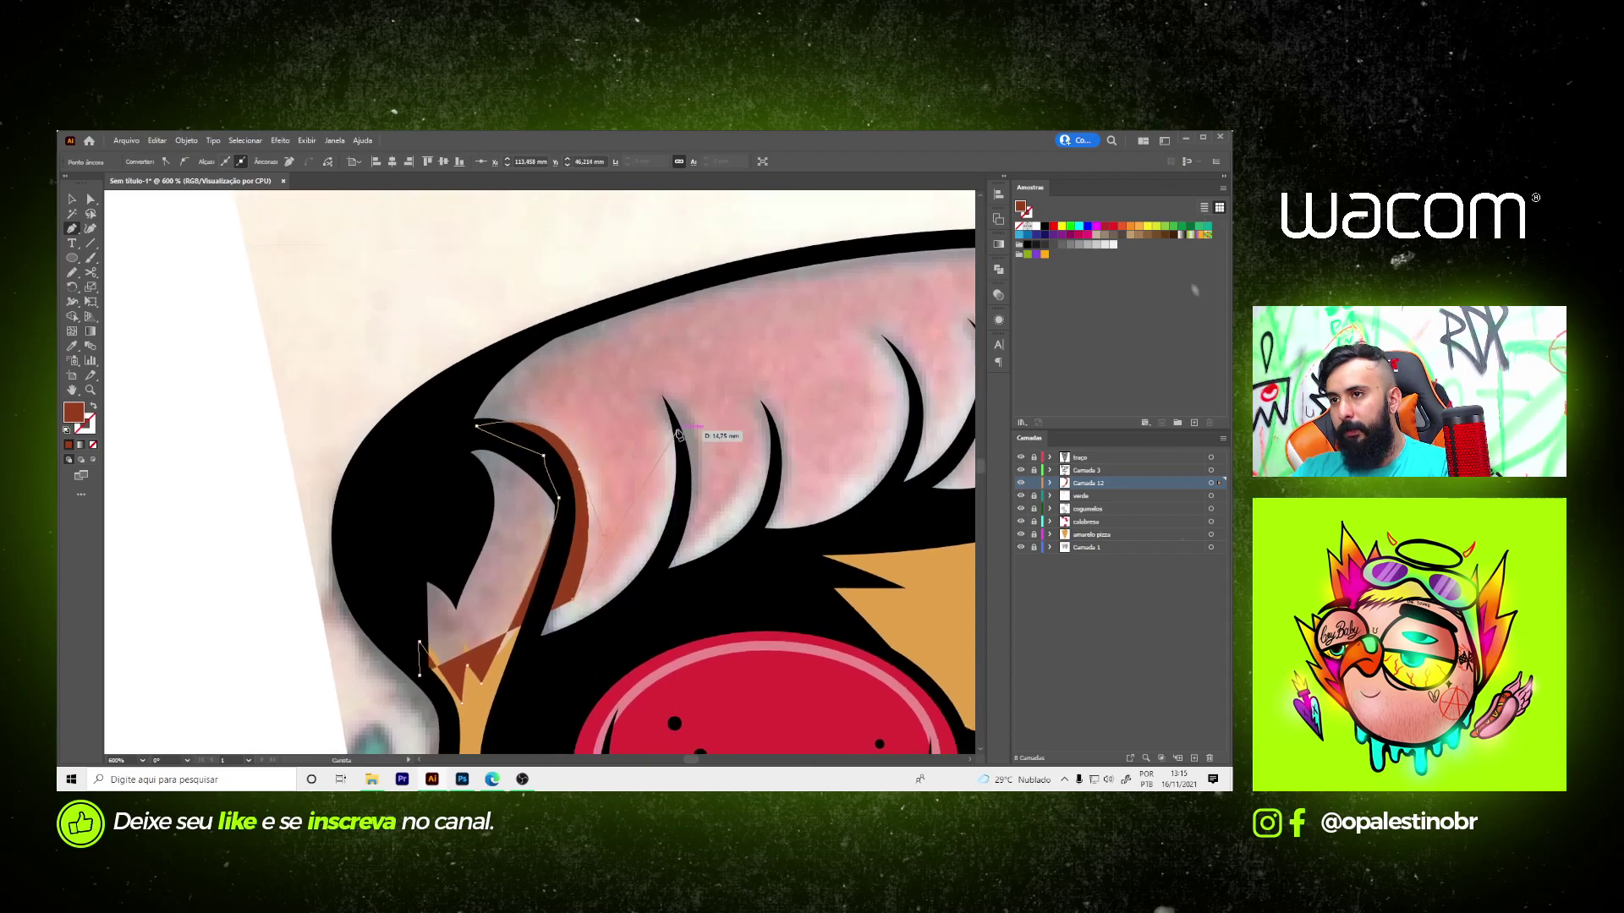
click(671, 415)
click(686, 500)
click(668, 546)
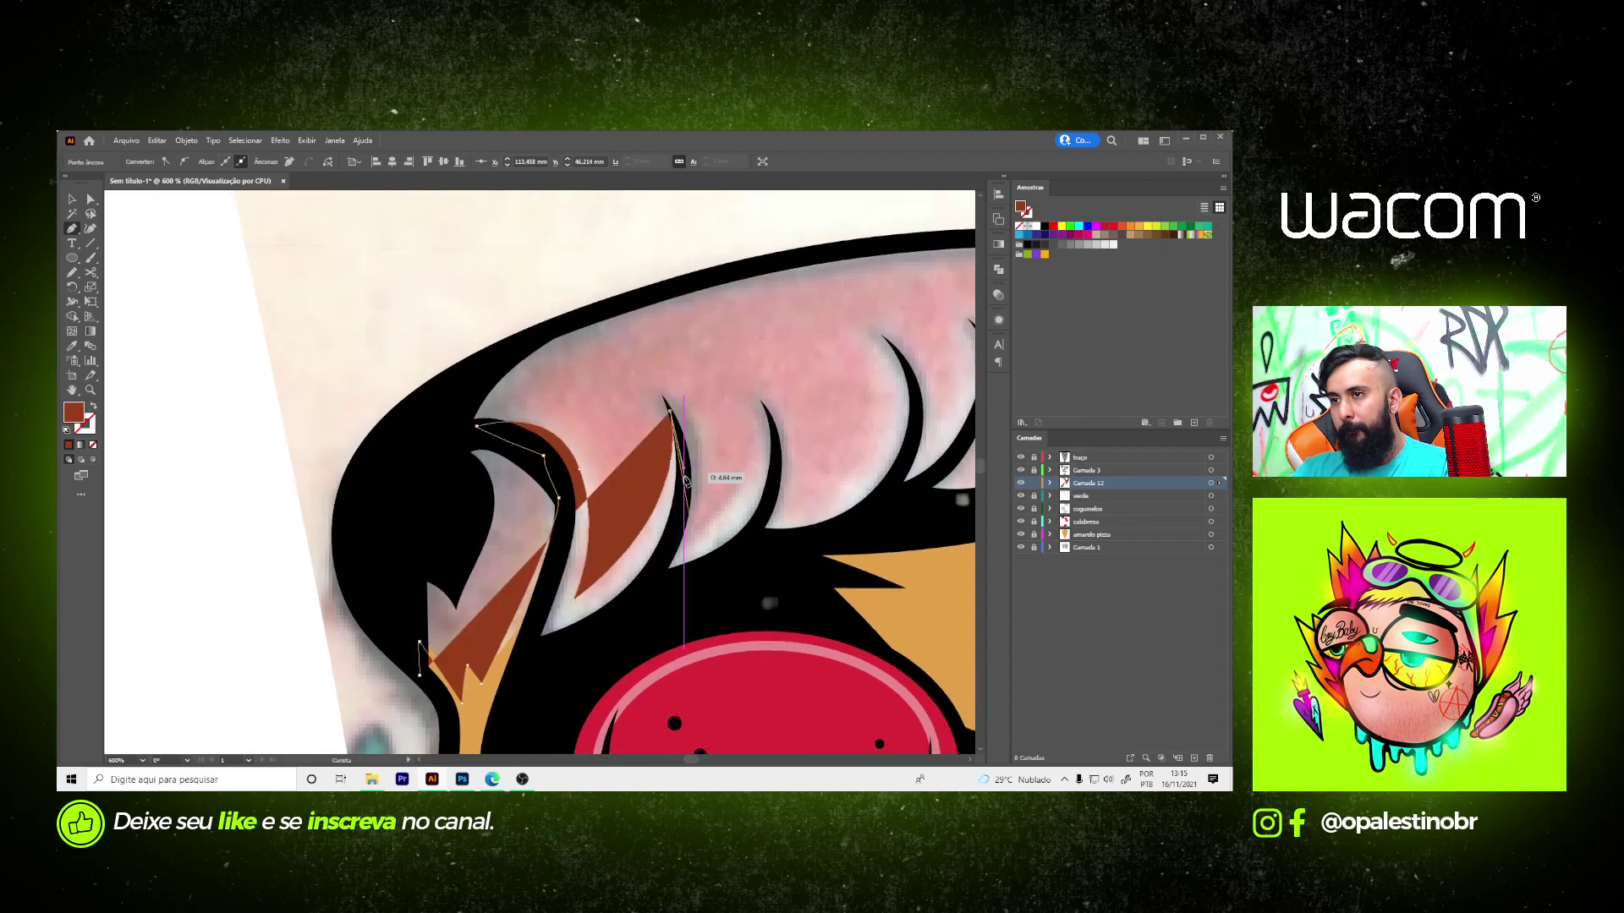
drag(773, 430, 772, 332)
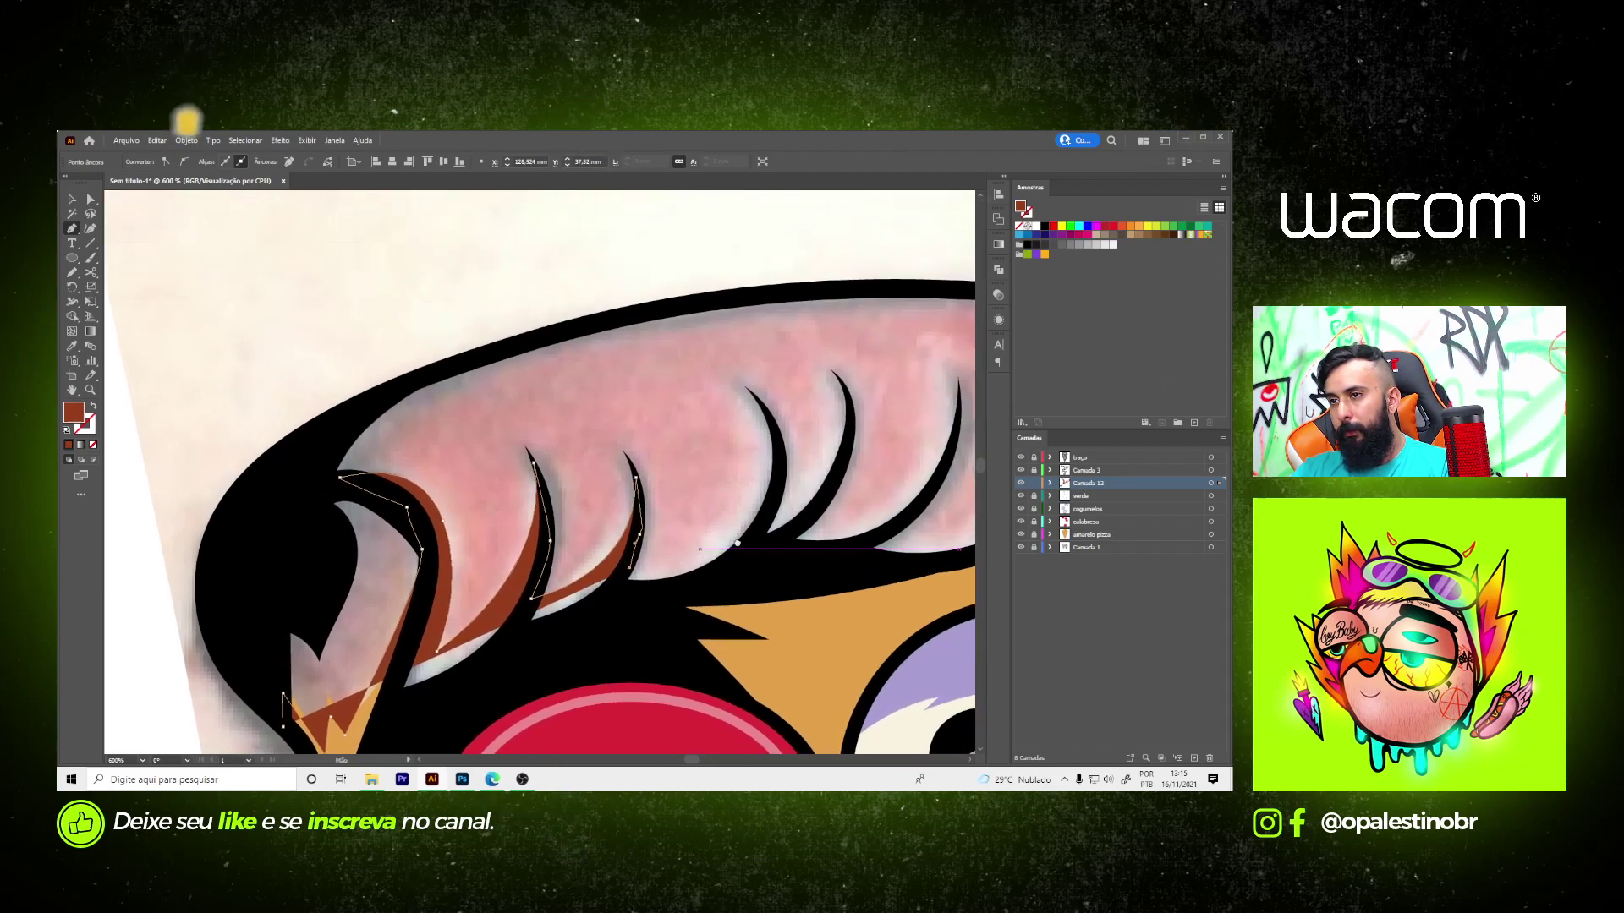
drag(753, 474, 617, 524)
click(756, 396)
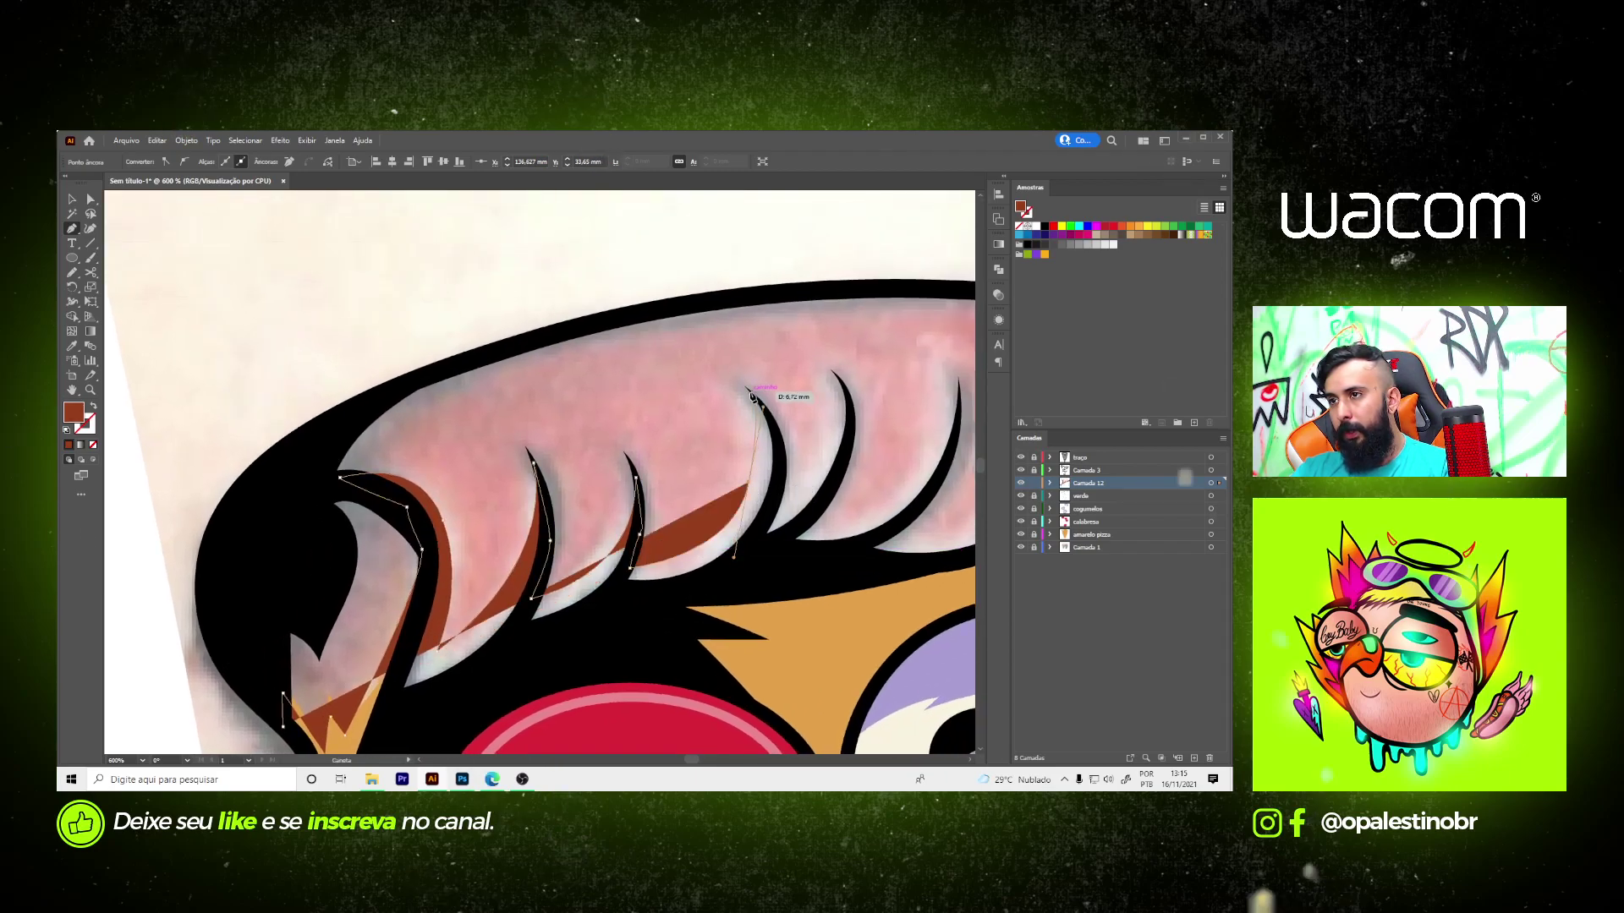
scroll(794, 441, up, 2)
click(765, 471)
click(749, 582)
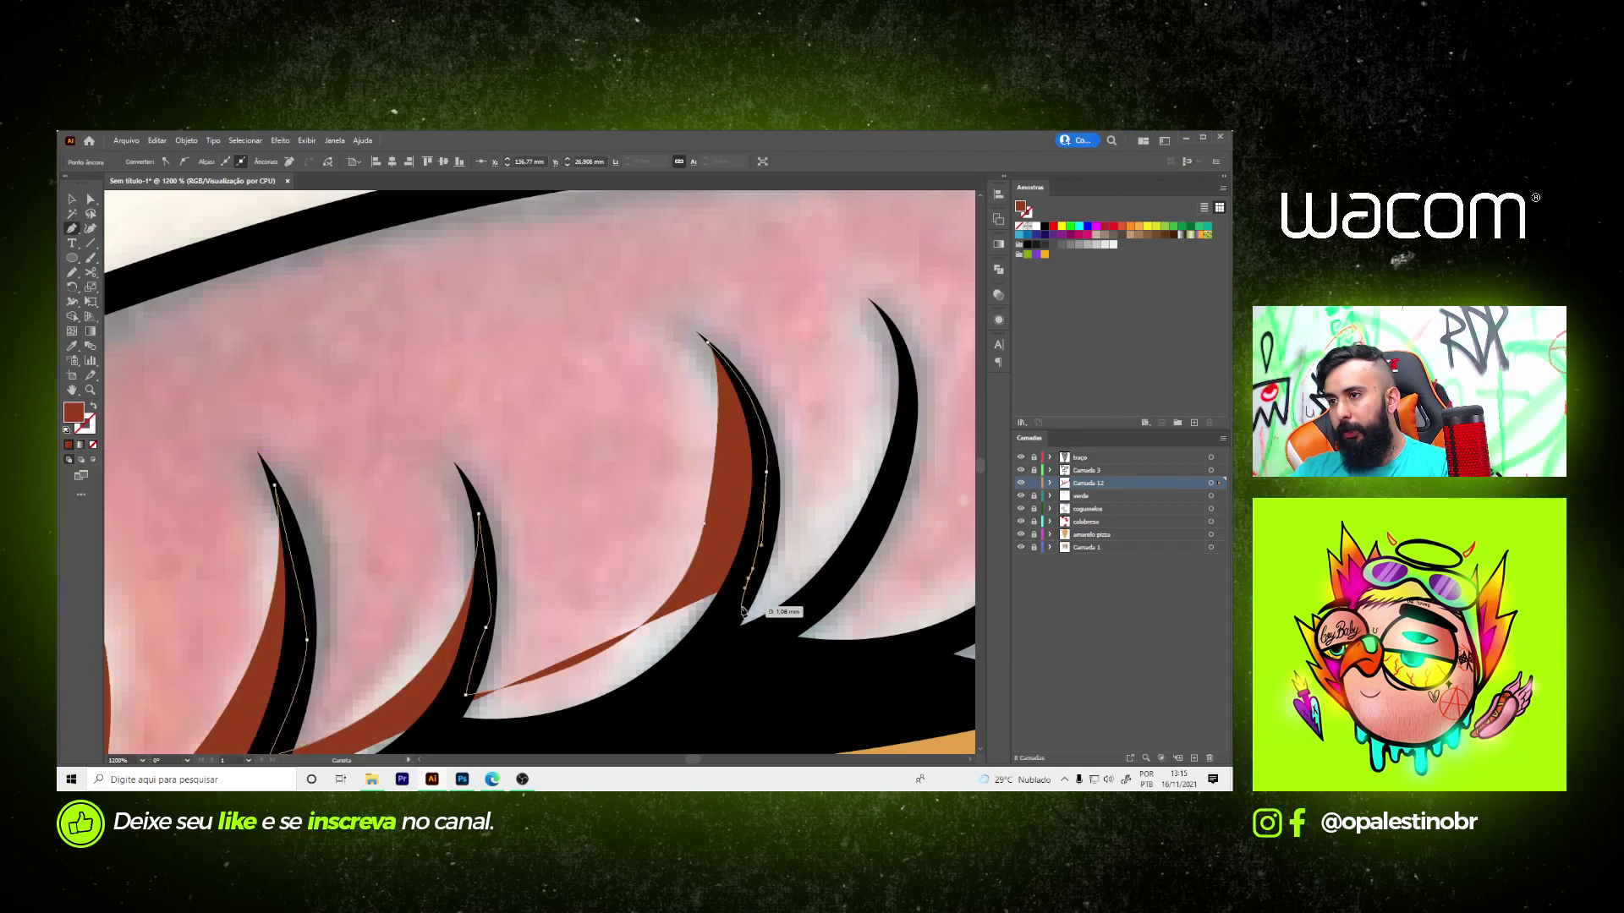
- Continue the brown crust path along the next ridge tips and bases
drag(742, 611, 674, 668)
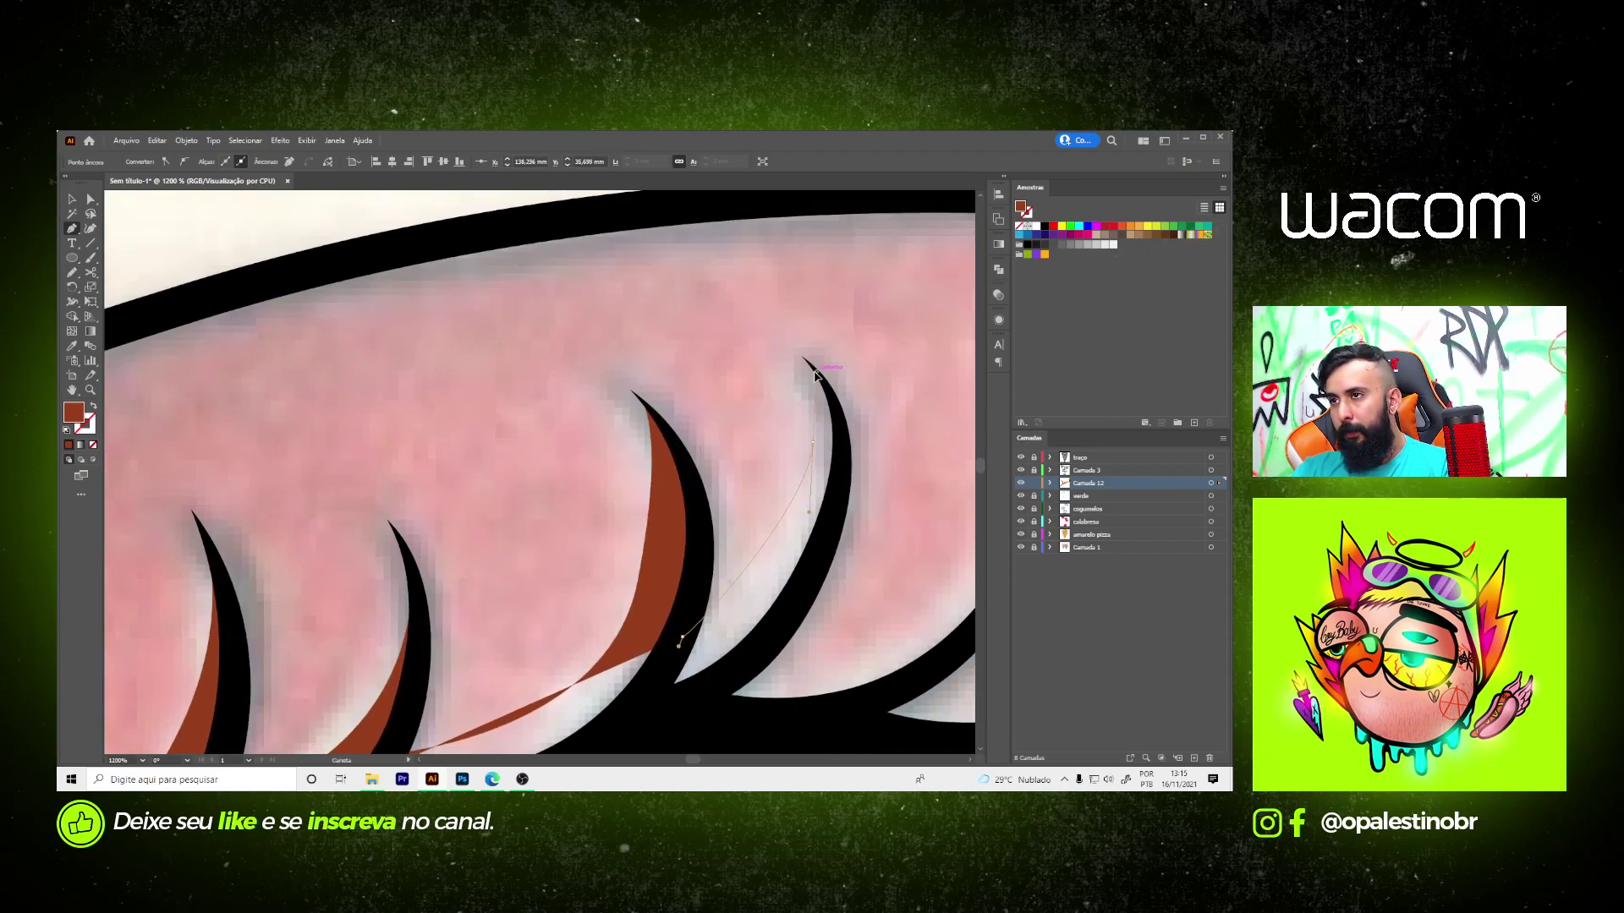
click(810, 369)
scroll(810, 369, down, 2)
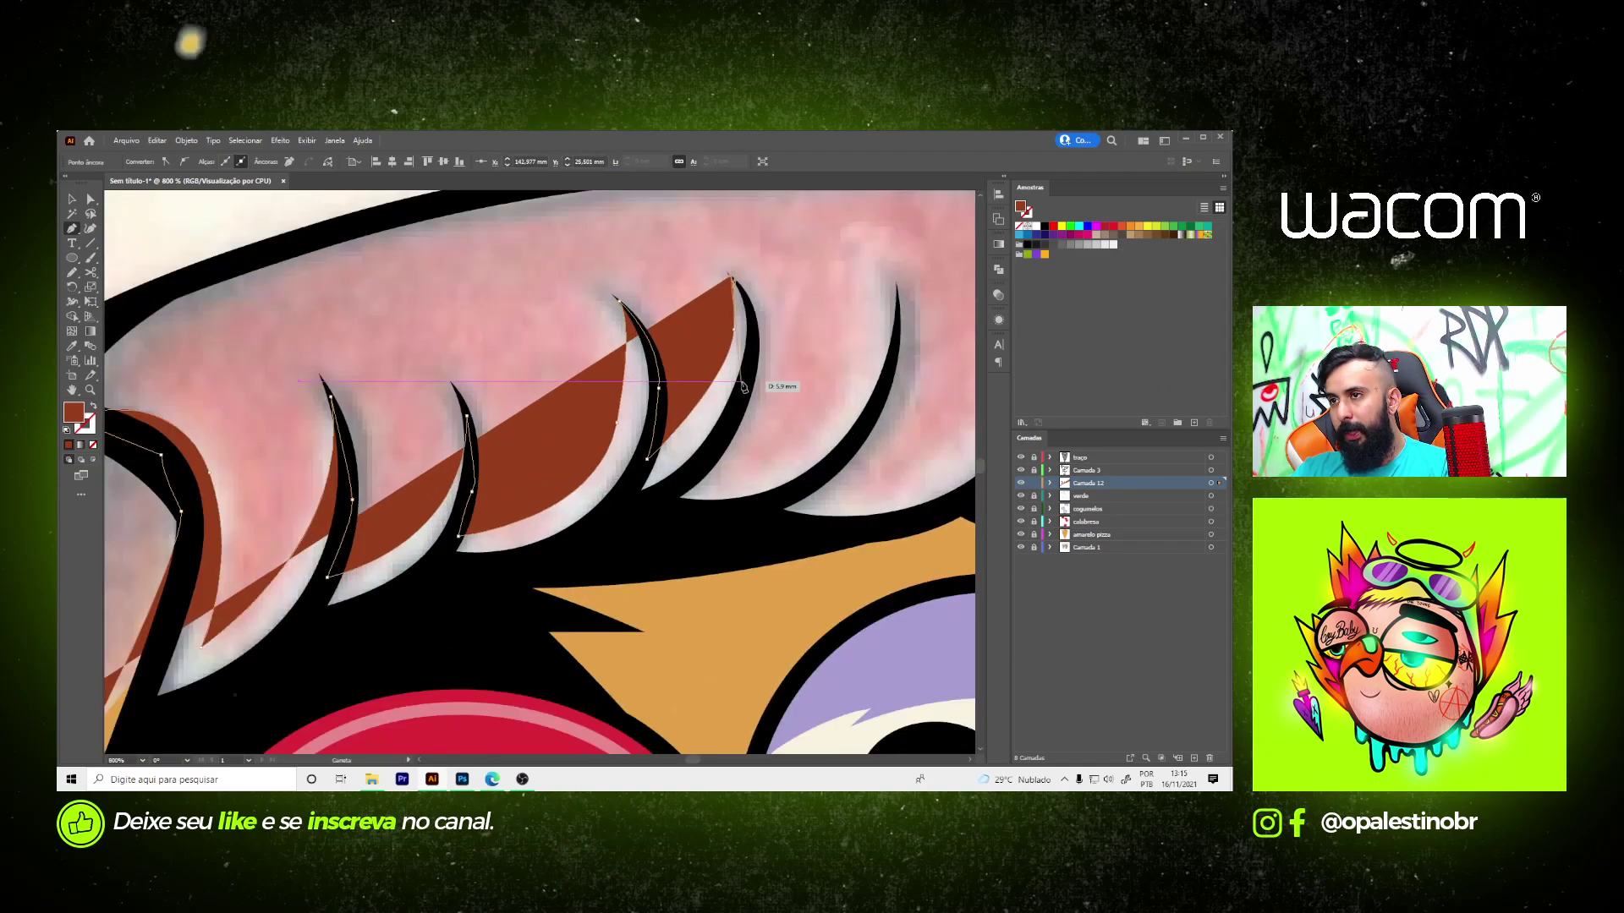
click(742, 389)
click(699, 477)
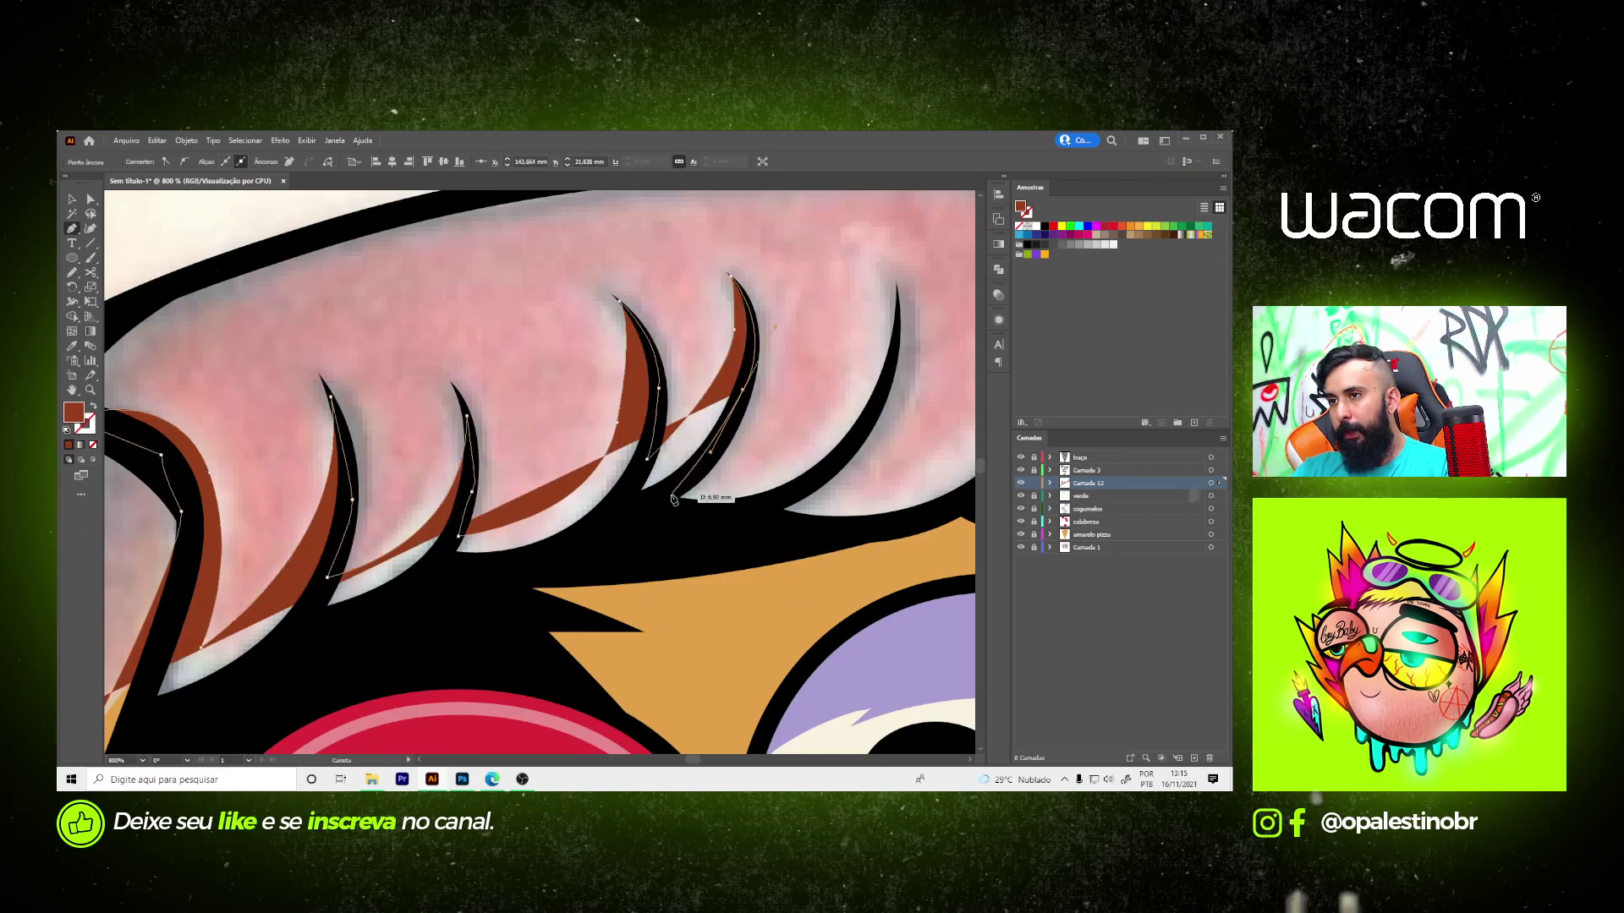
click(671, 497)
drag(812, 443, 858, 399)
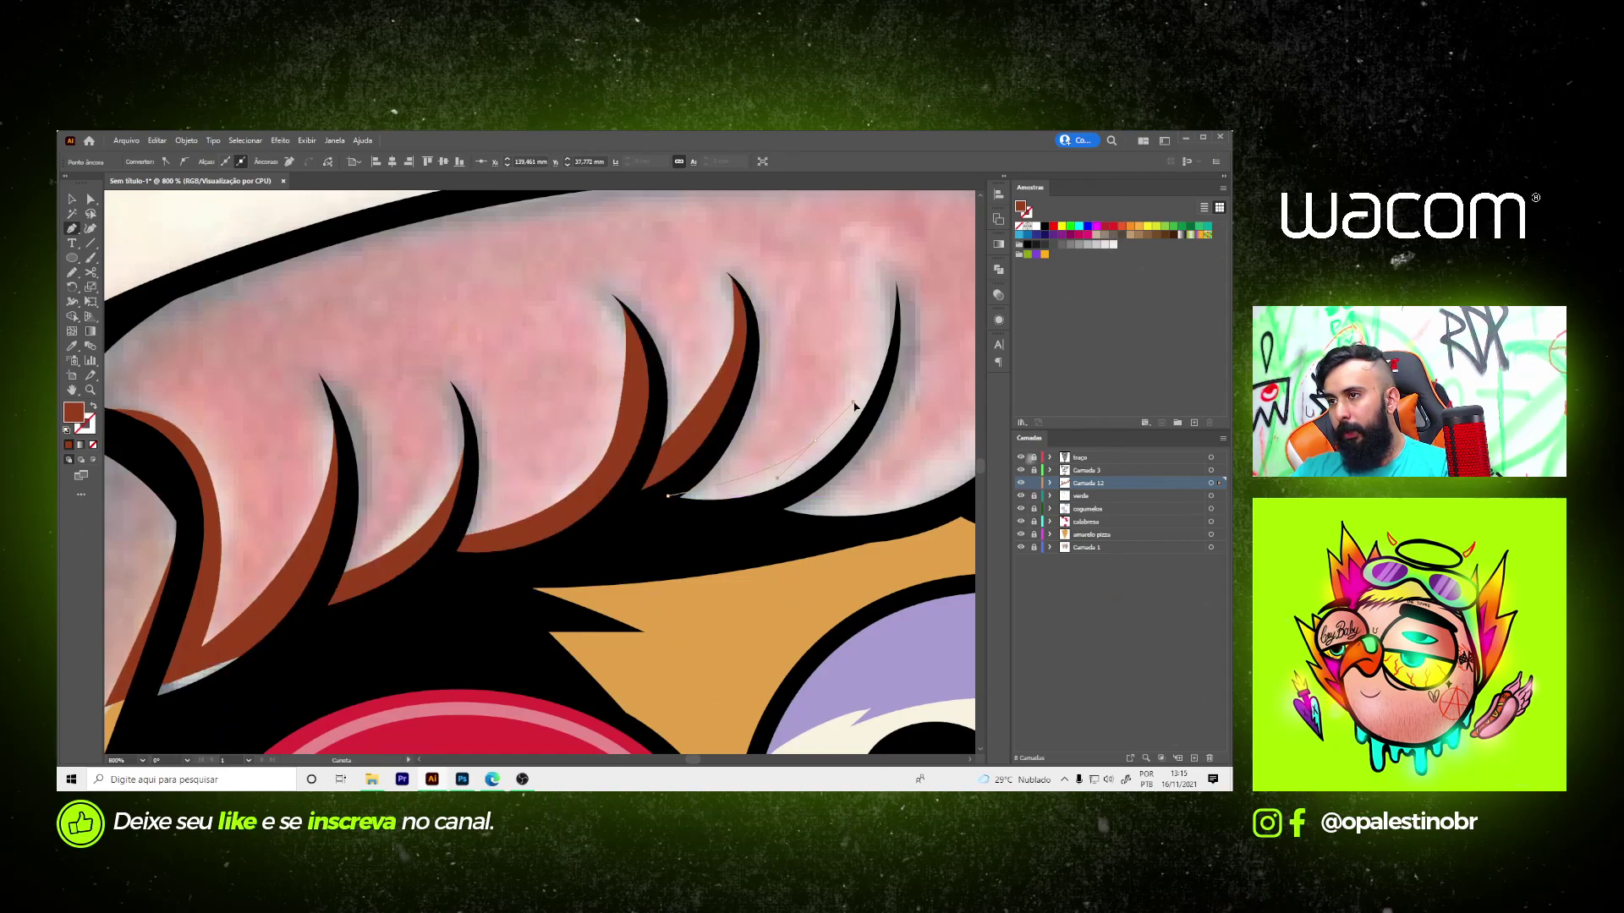
click(895, 306)
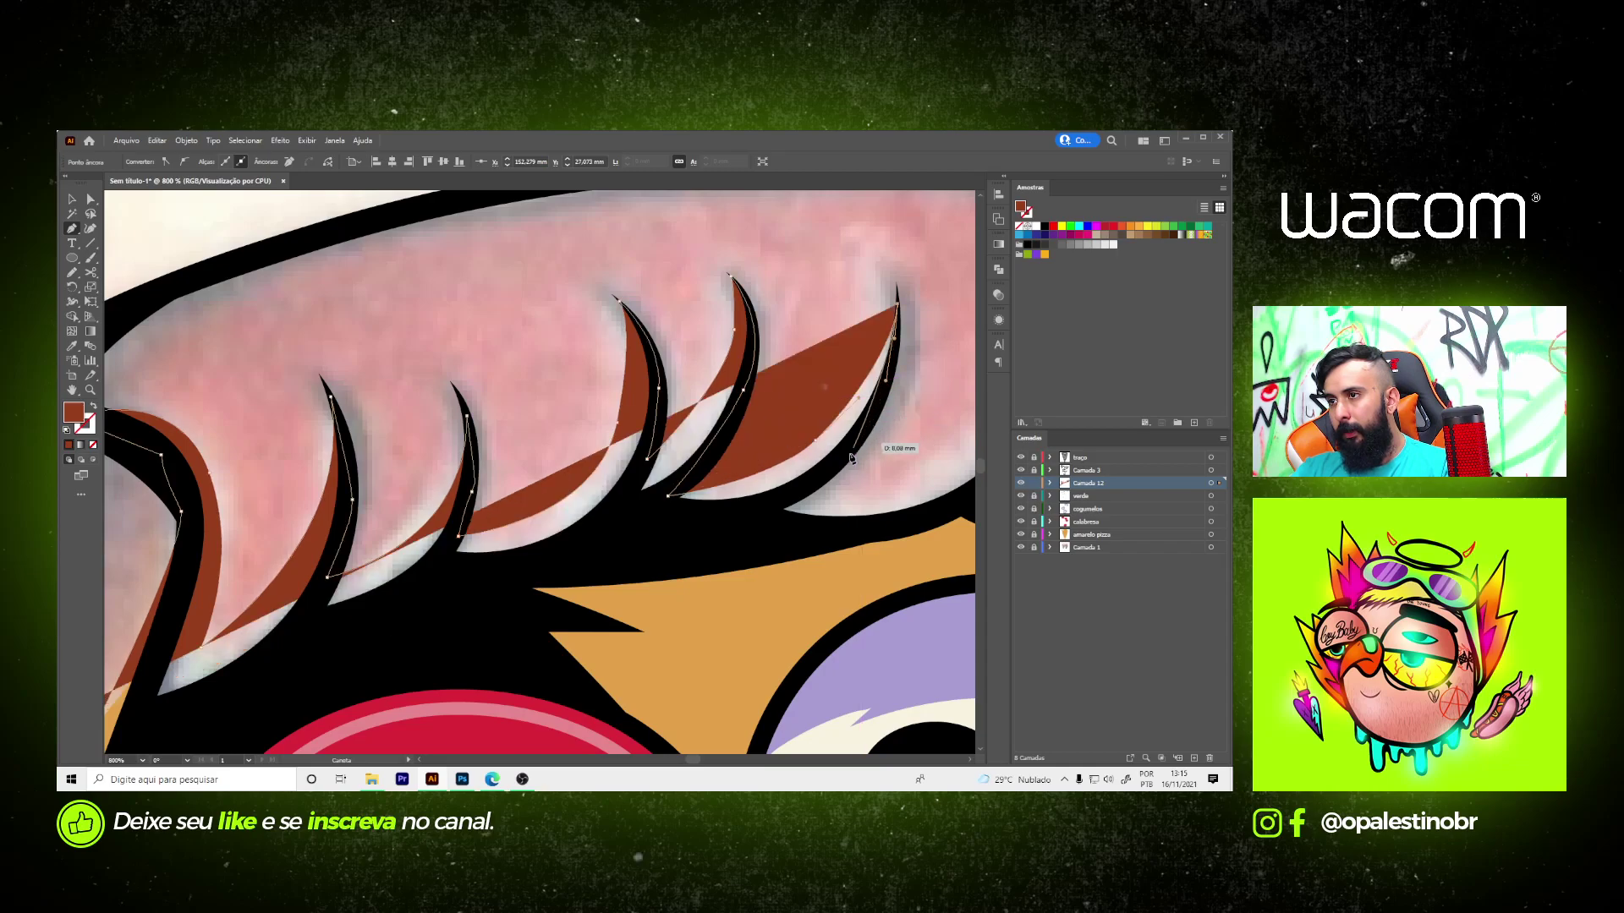
- Trace the brown crust path around the remaining ridges and the lower edge
drag(843, 474, 505, 524)
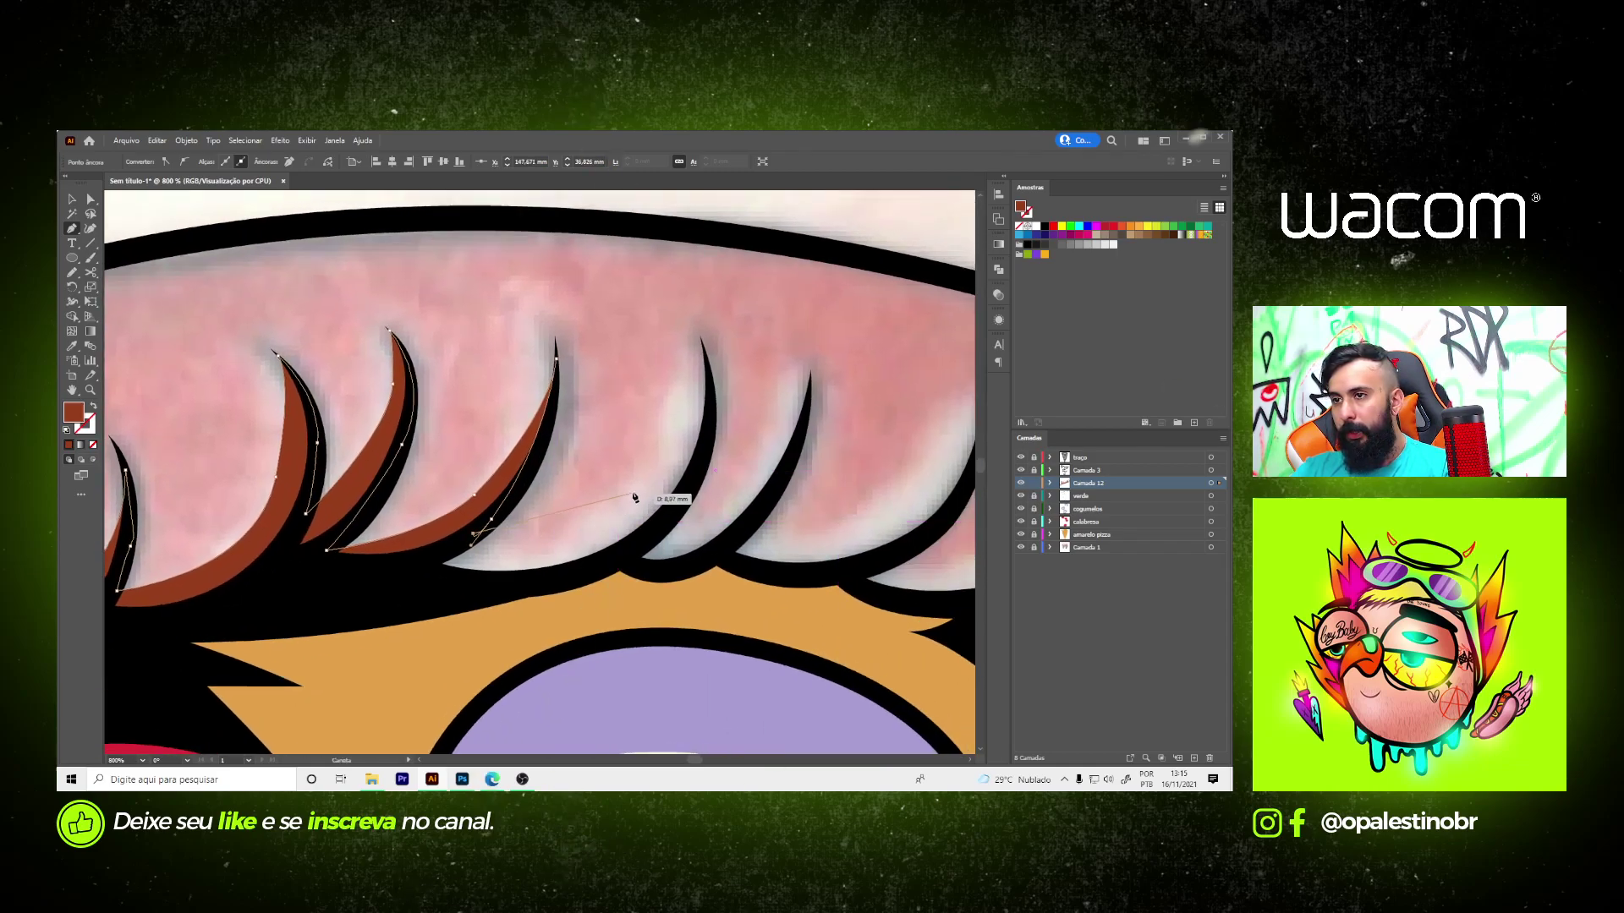
drag(635, 498, 705, 419)
click(705, 355)
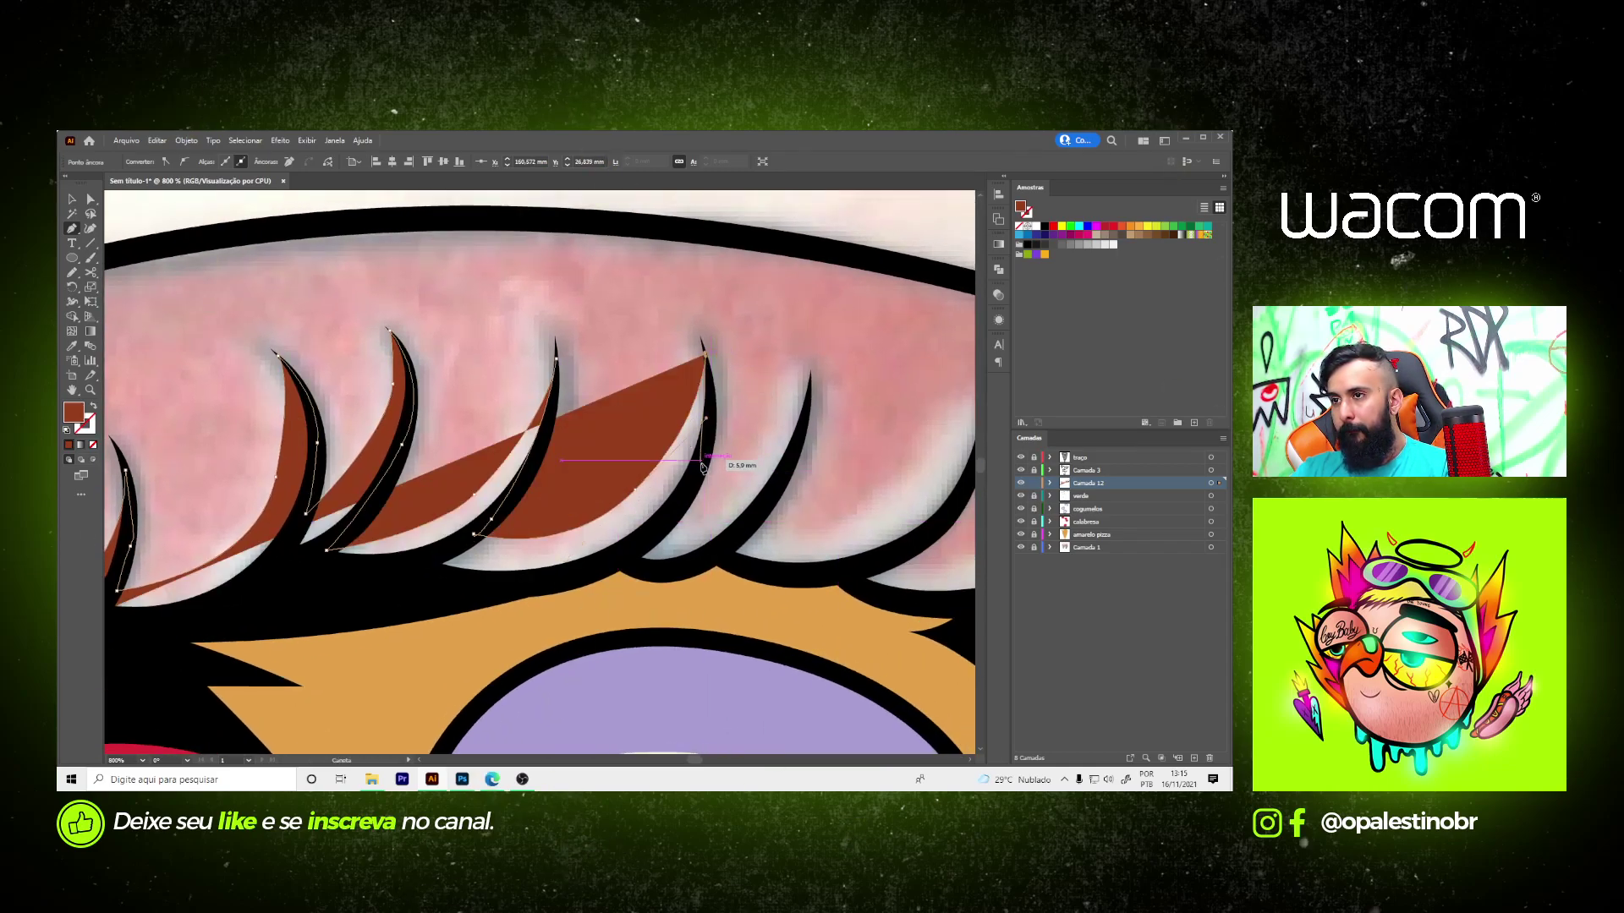
click(699, 466)
drag(661, 530, 717, 478)
drag(810, 395, 812, 372)
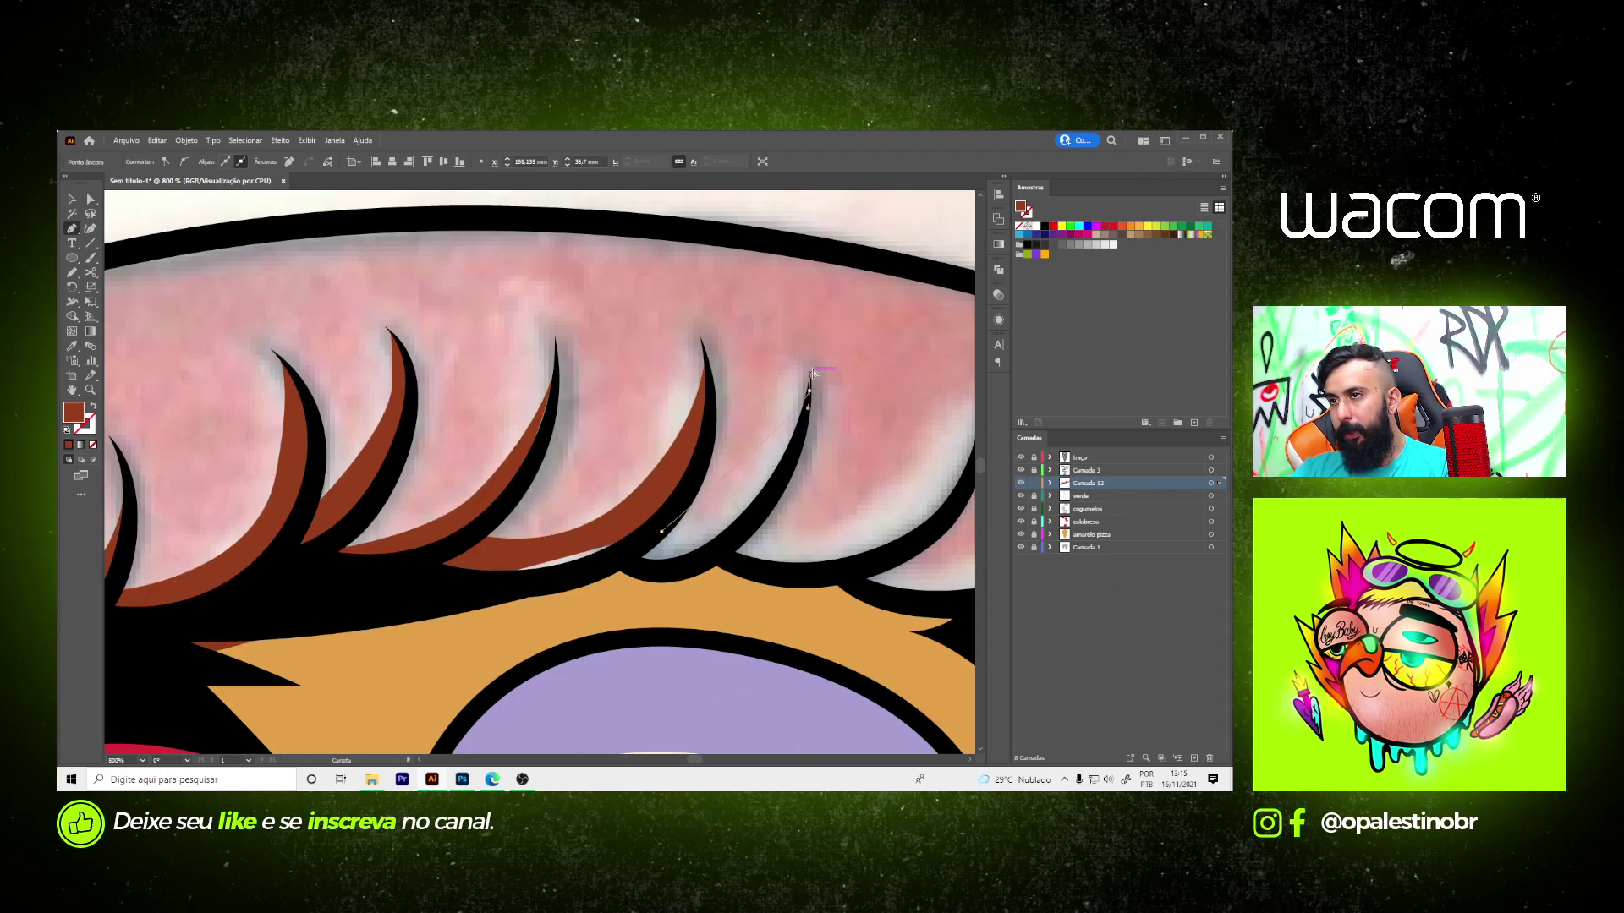
scroll(810, 385, up, 2)
scroll(787, 377, up, 3)
scroll(770, 372, up, 5)
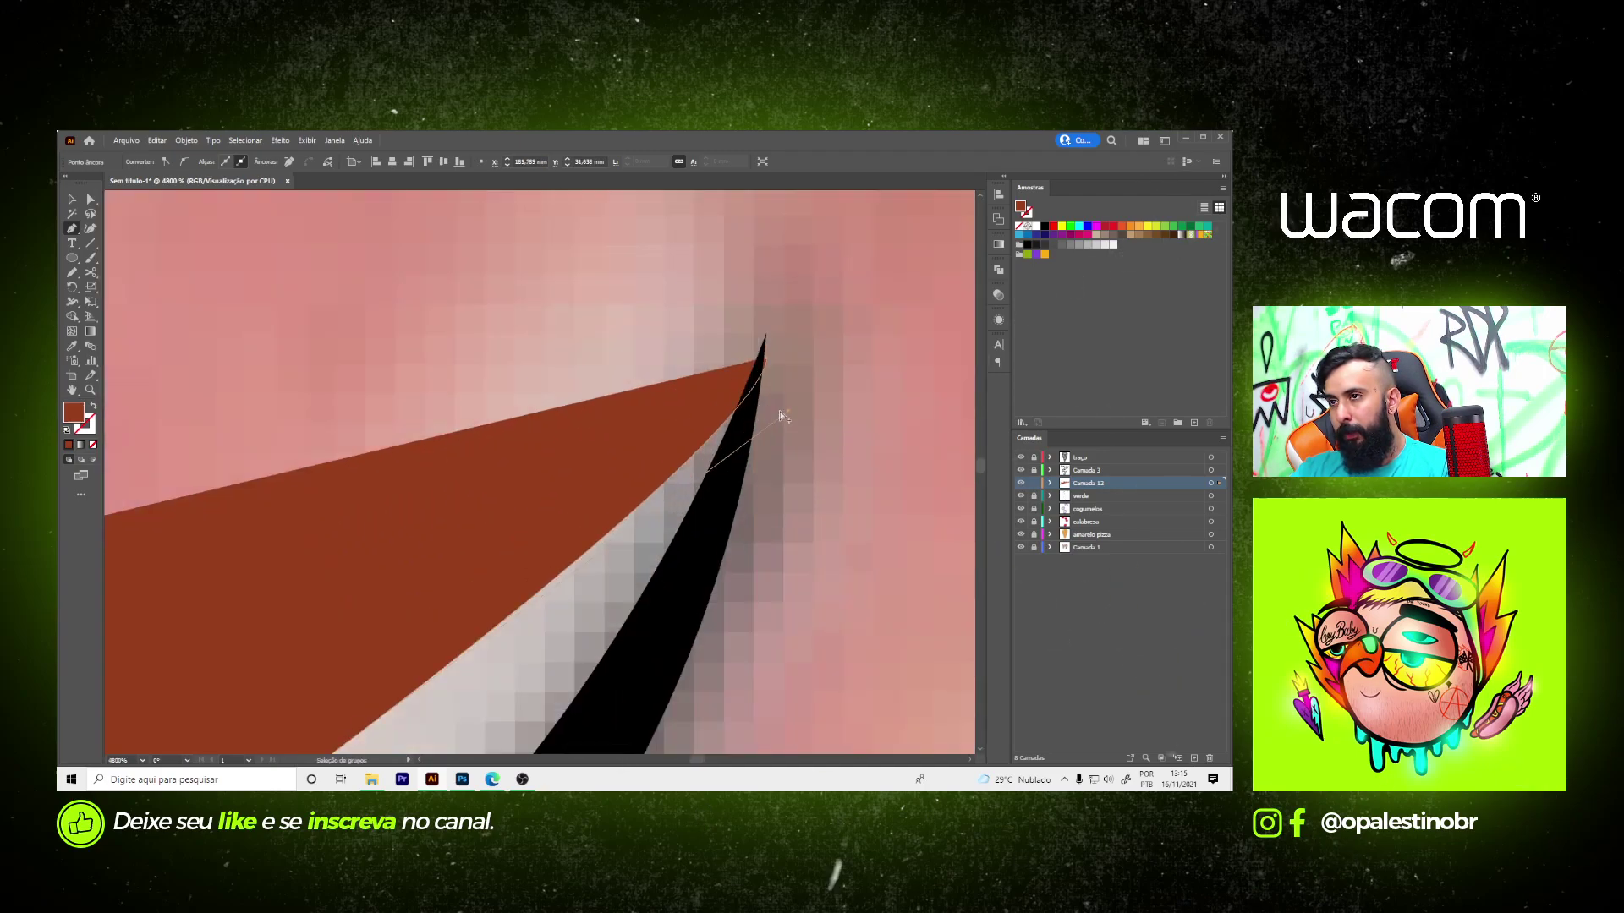
click(765, 337)
scroll(765, 355, down, 5)
scroll(642, 381, up, 1)
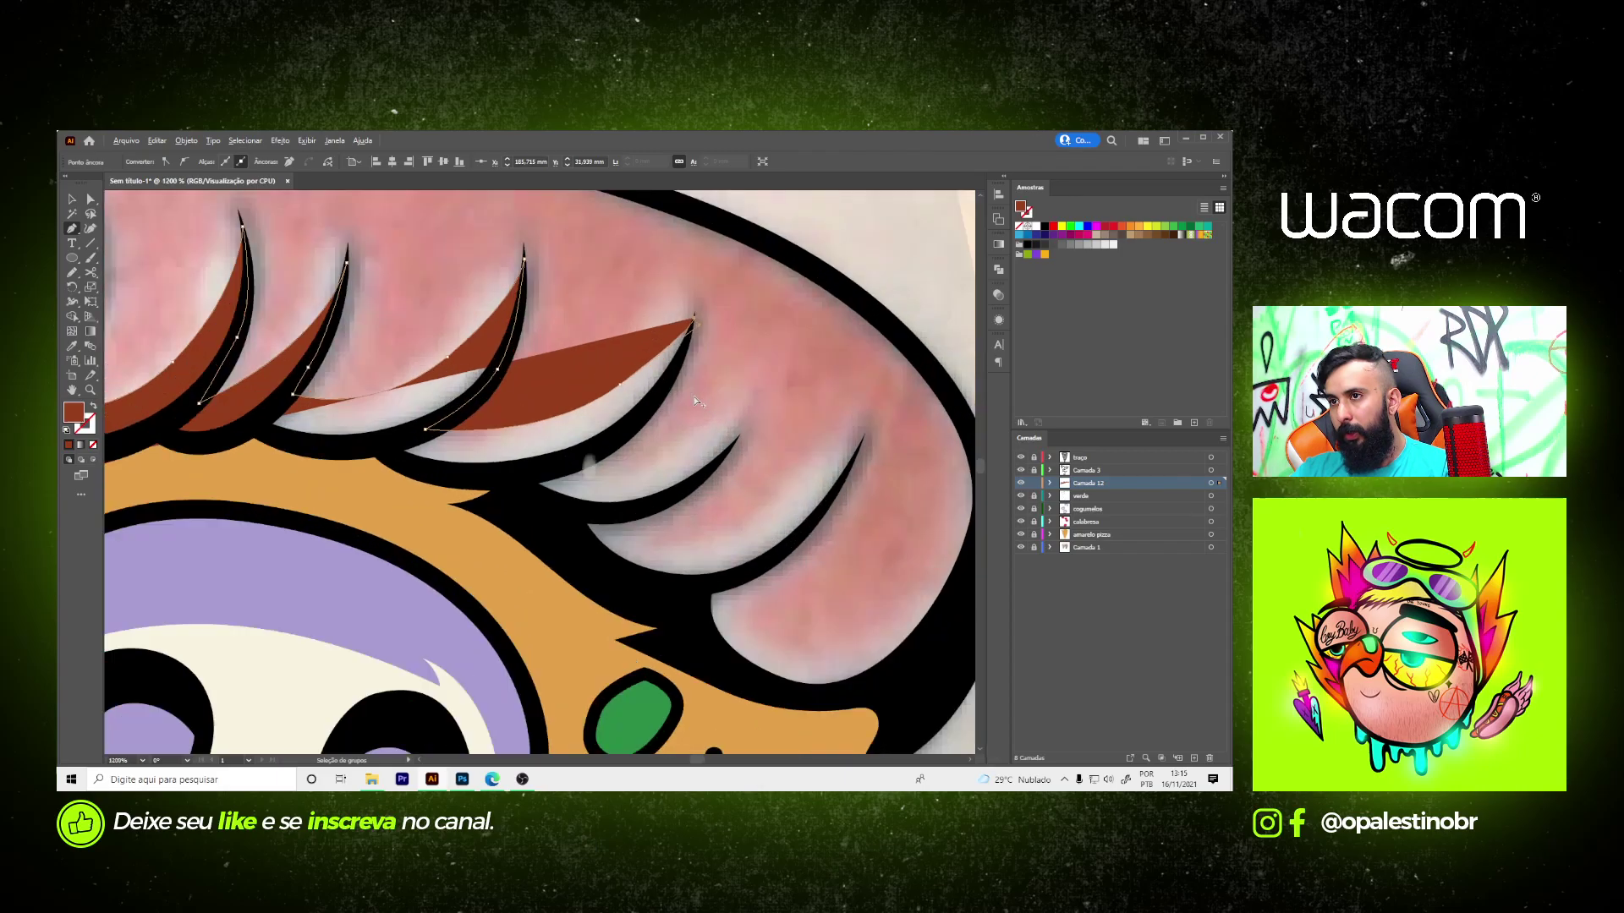
scroll(599, 451, up, 1)
click(602, 444)
drag(493, 506, 535, 482)
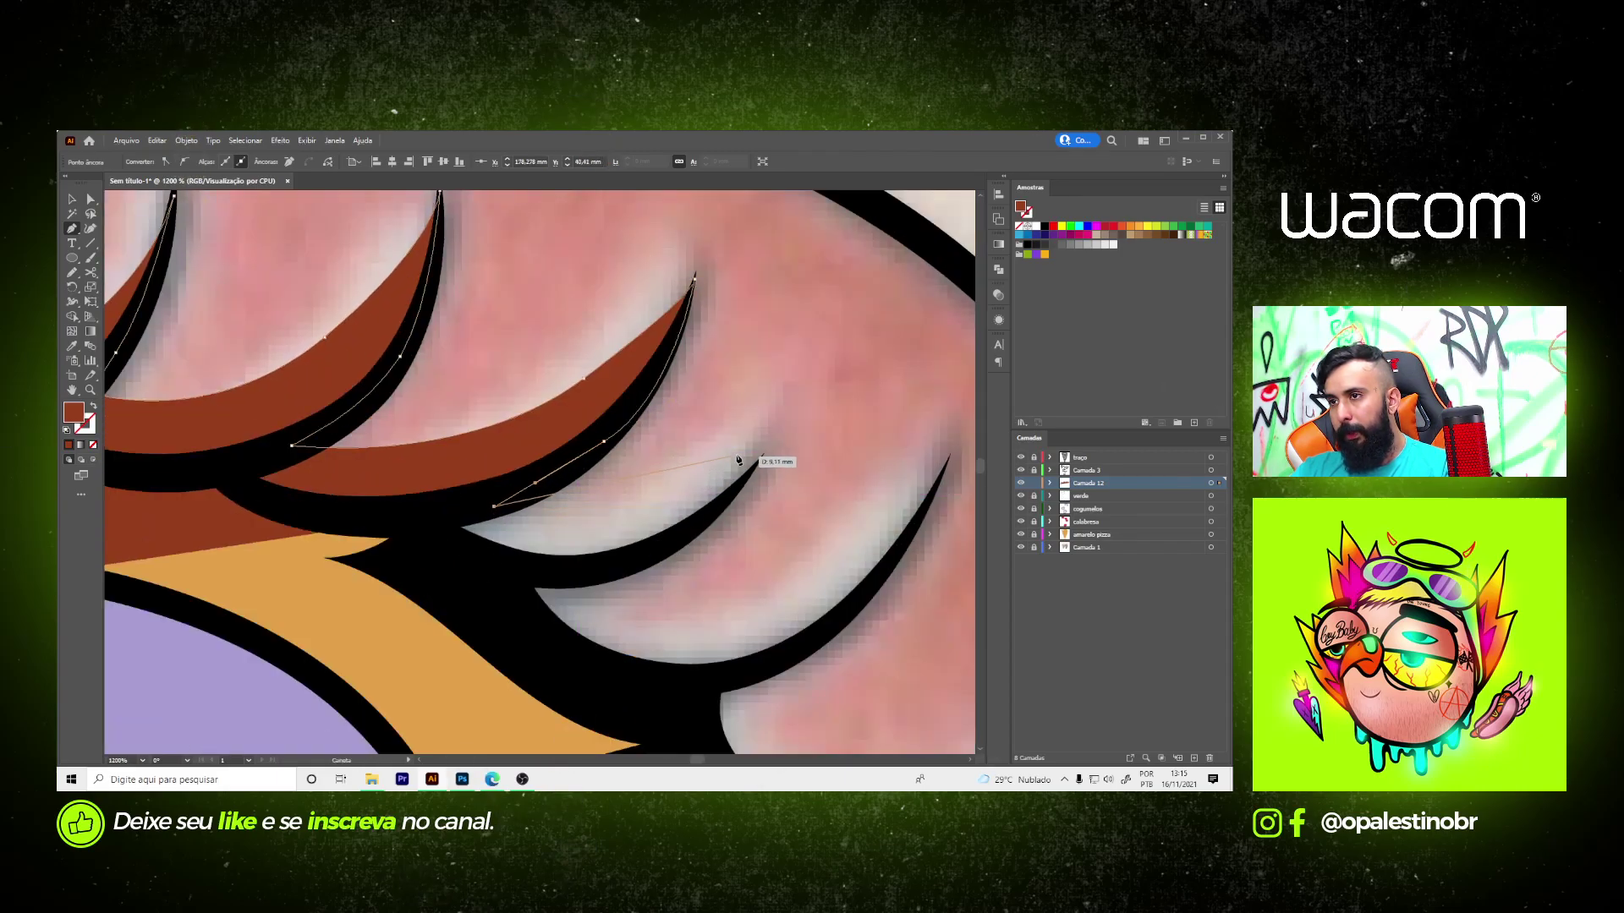
drag(755, 454, 791, 410)
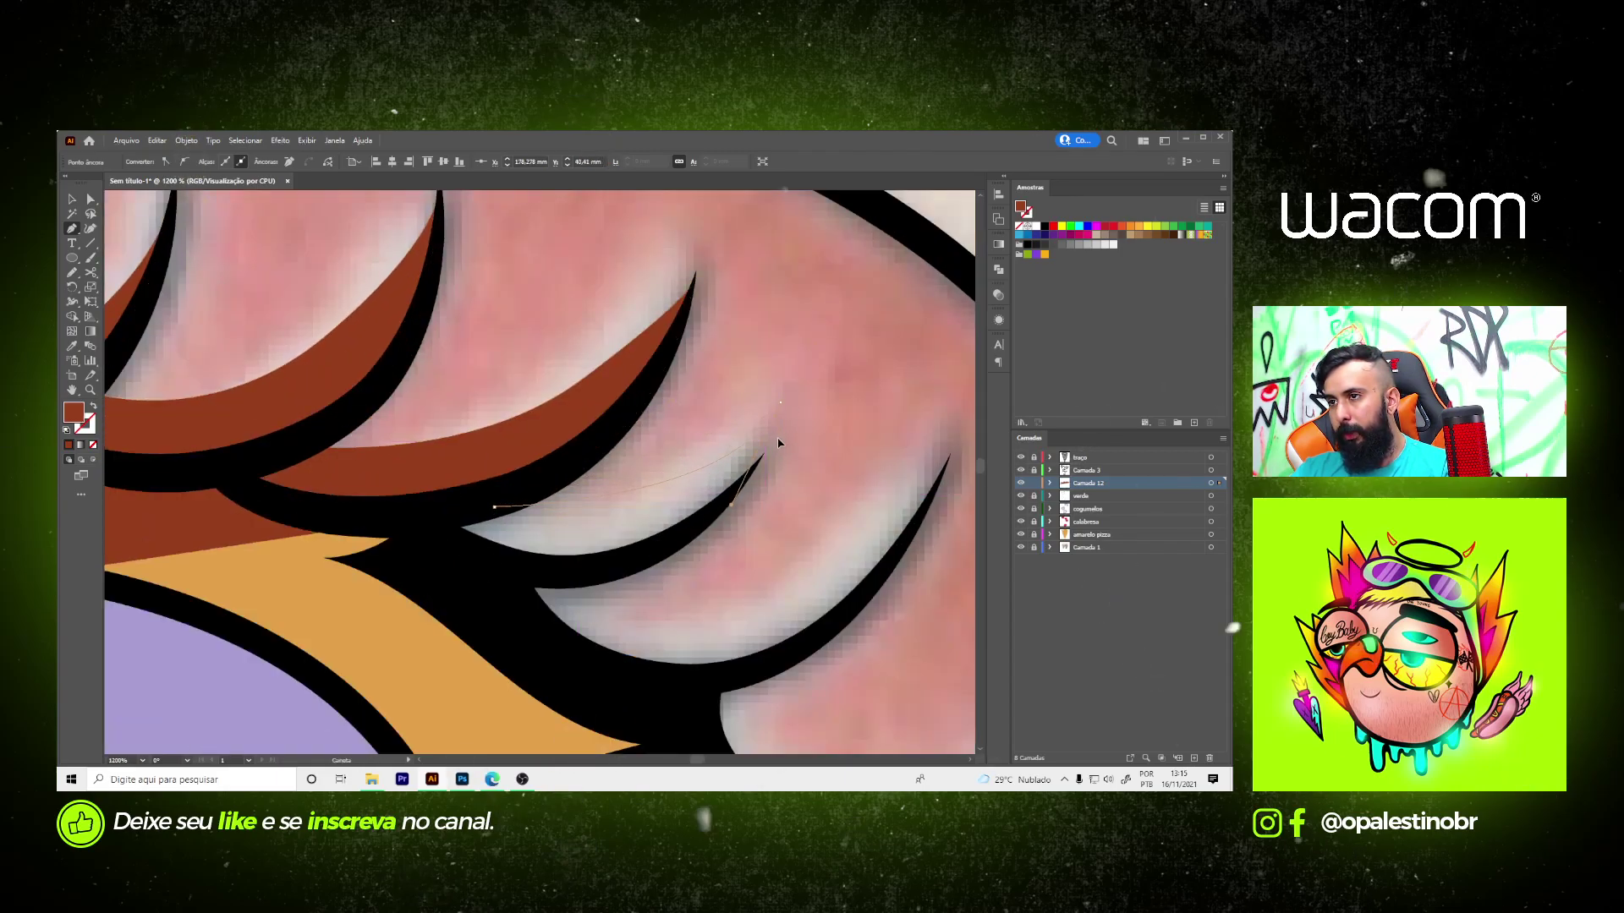
click(696, 530)
drag(586, 577, 652, 571)
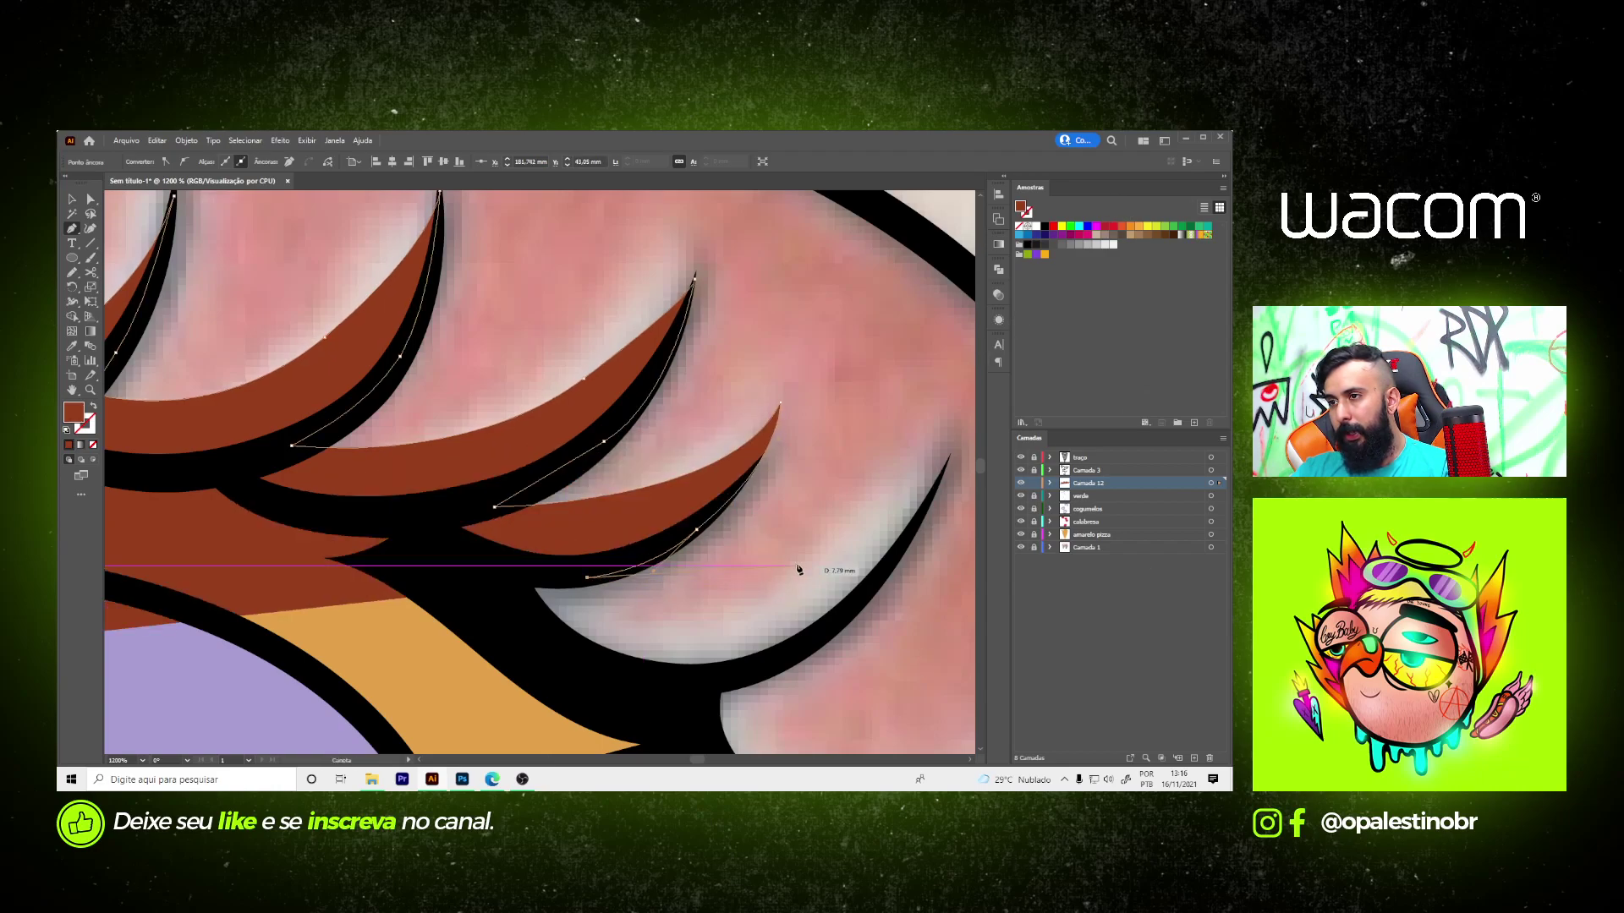
- Run the brown crust path back along the top edge and down the left side
scroll(798, 569, down, 3)
scroll(798, 570, up, 3)
scroll(648, 455, down, 1)
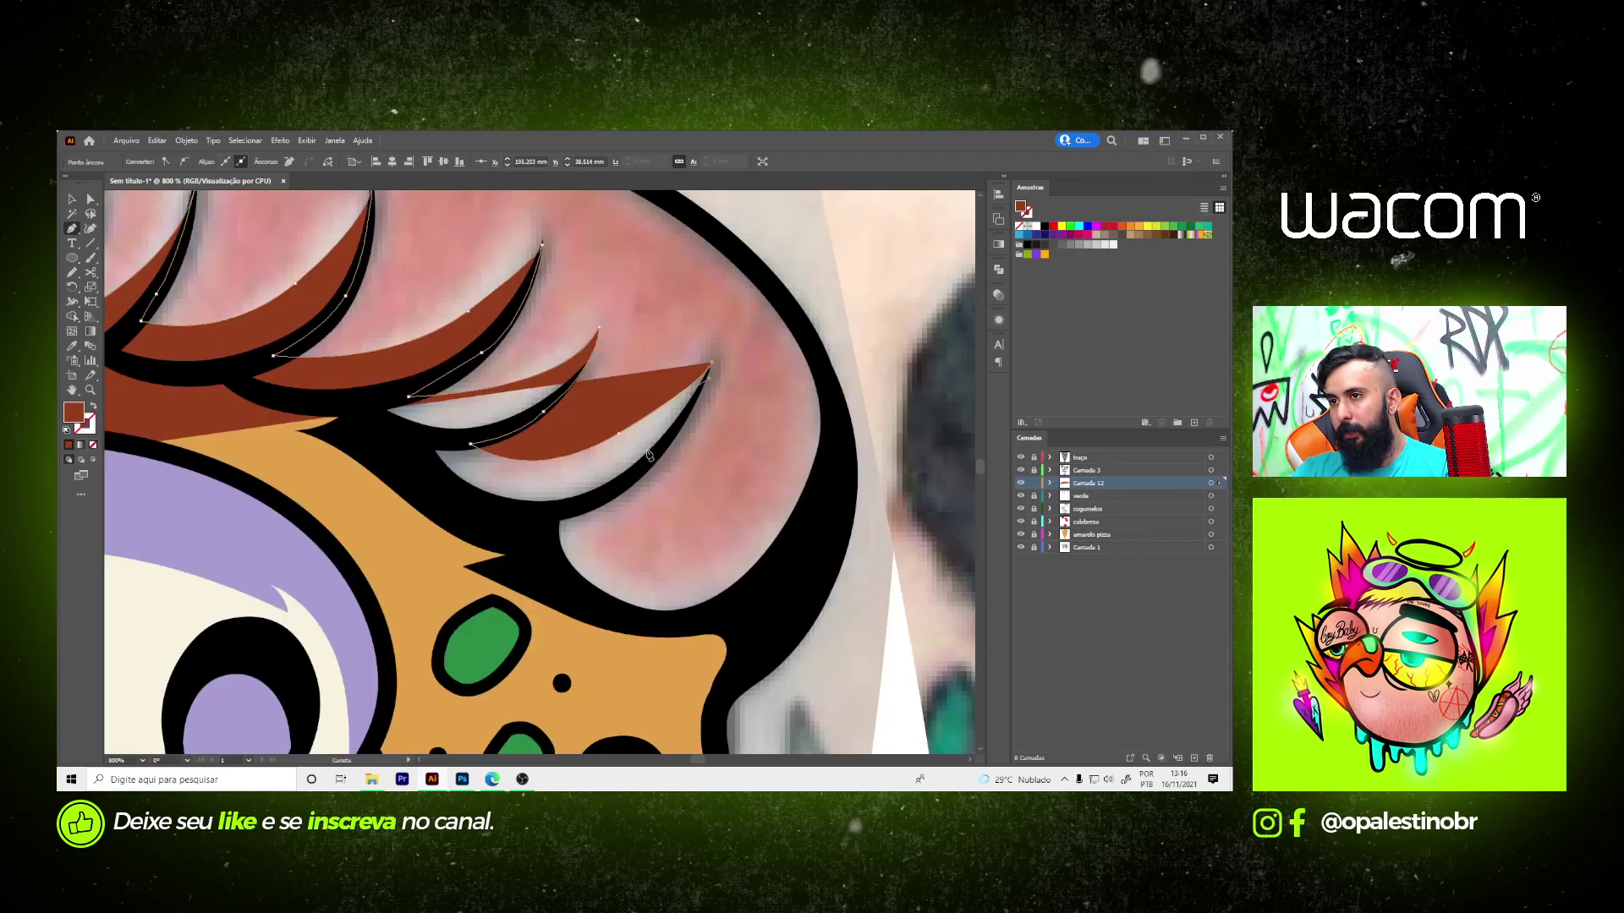
click(657, 456)
click(580, 513)
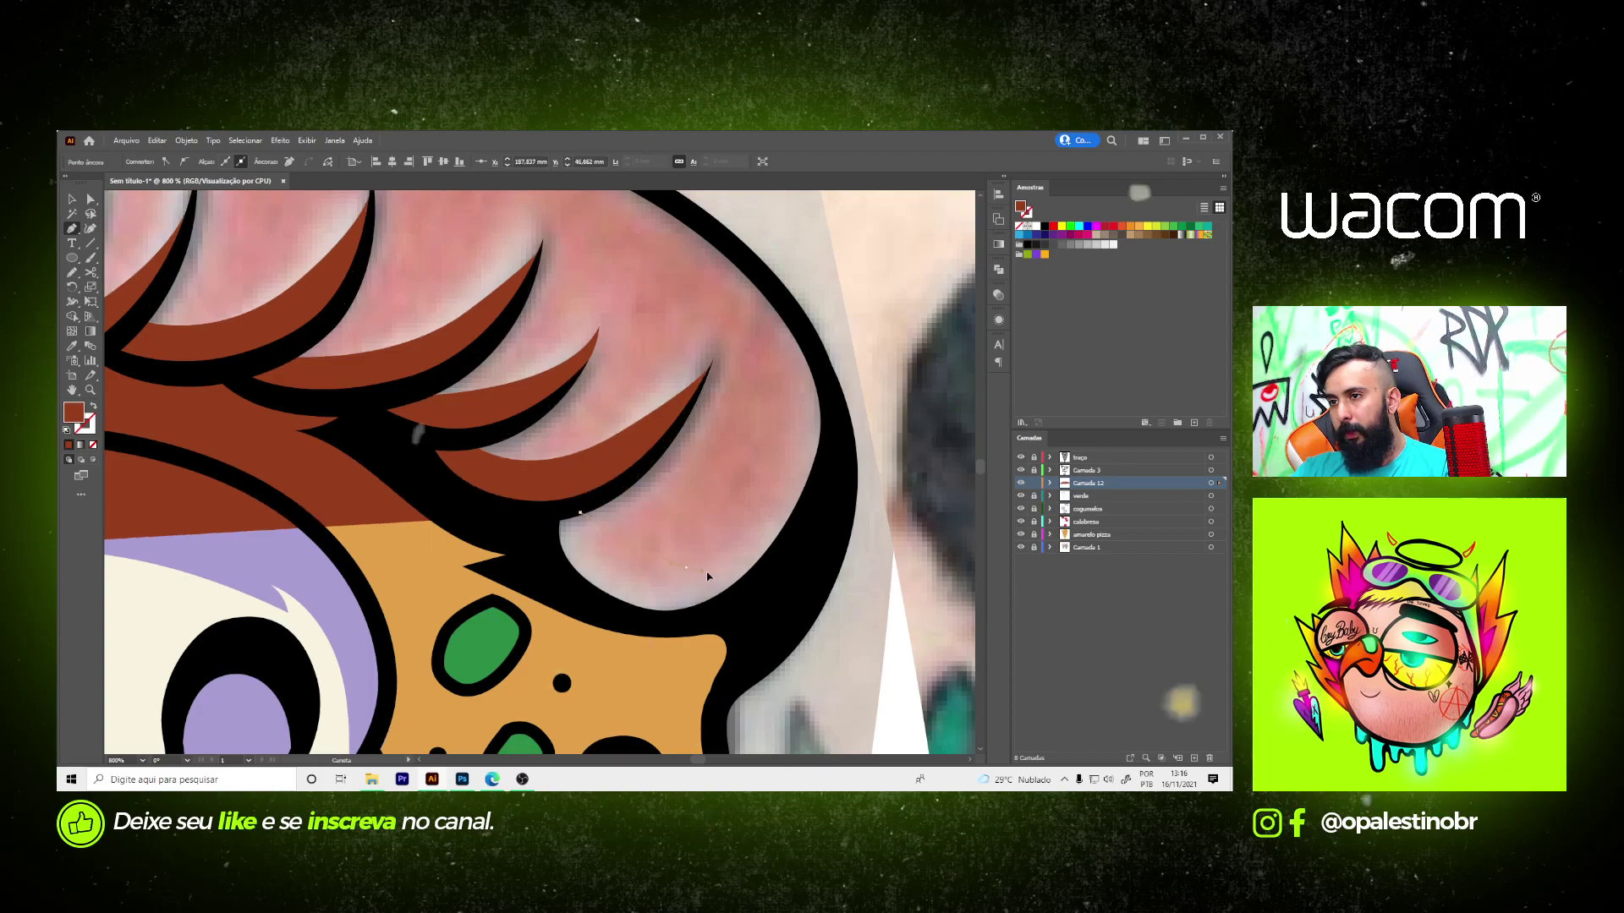
drag(611, 562, 760, 573)
scroll(808, 479, down, 2)
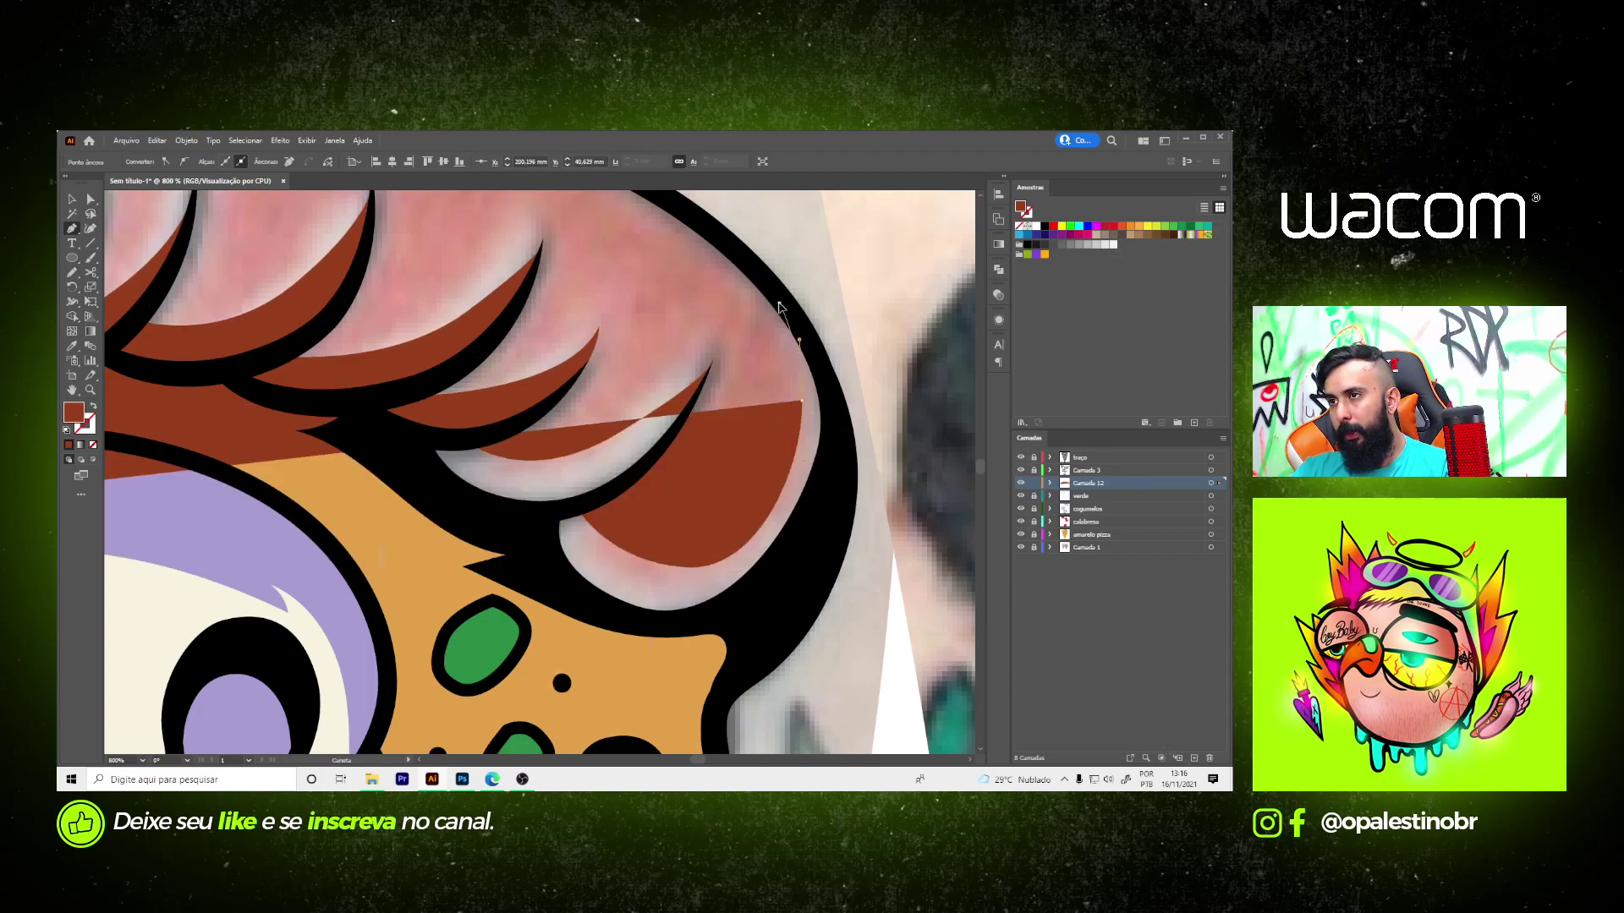
scroll(805, 470, down, 2)
drag(675, 356, 583, 341)
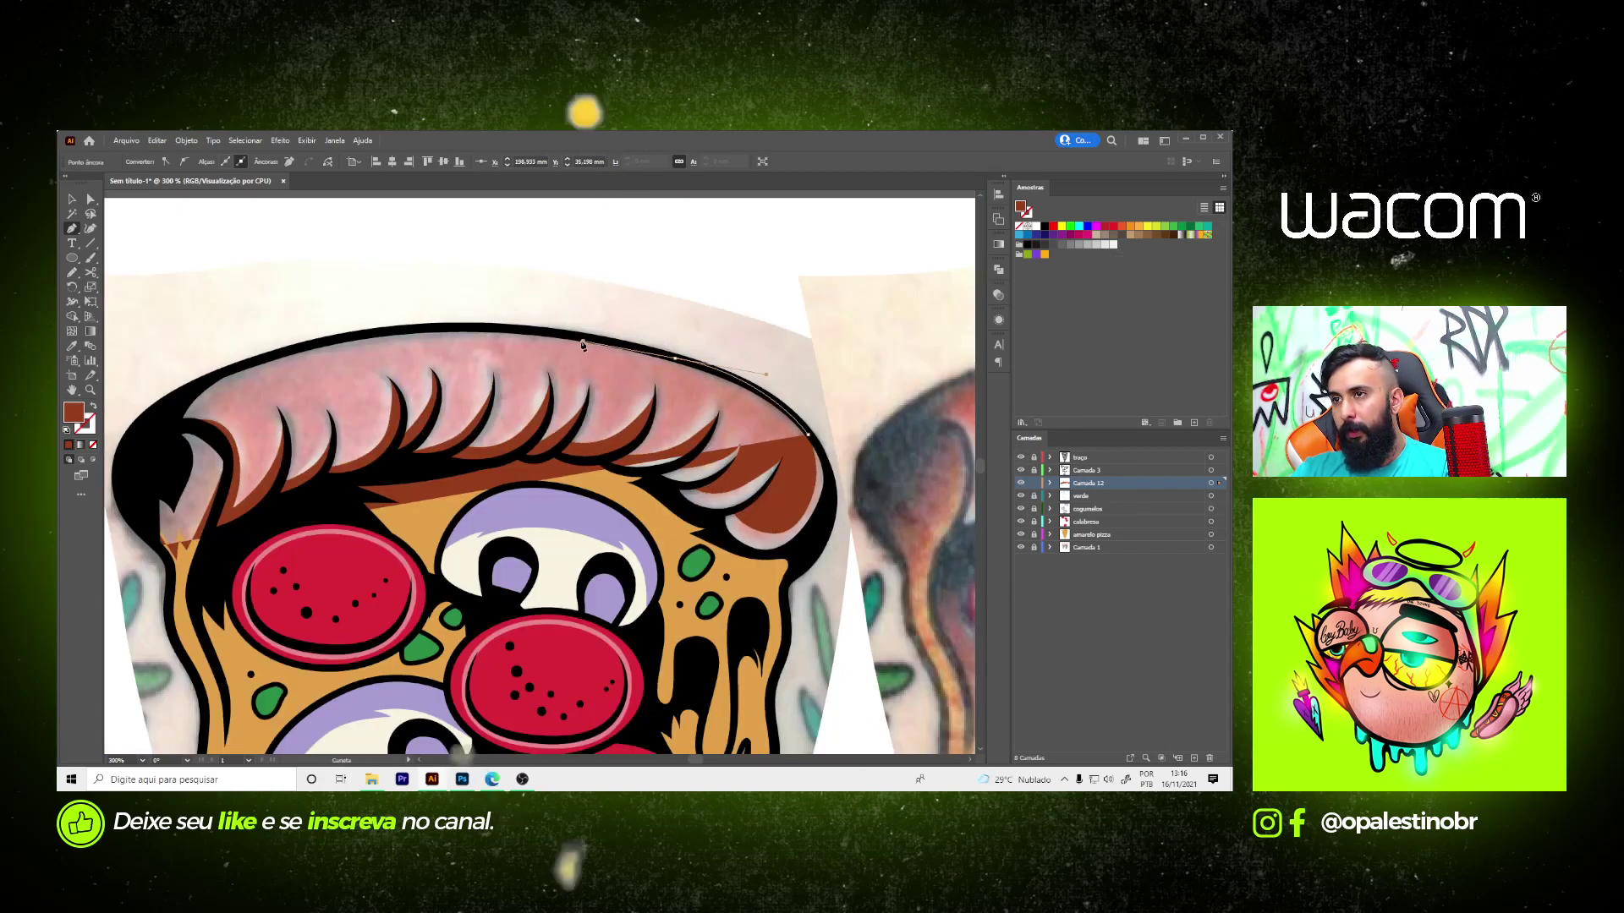
drag(454, 333, 372, 329)
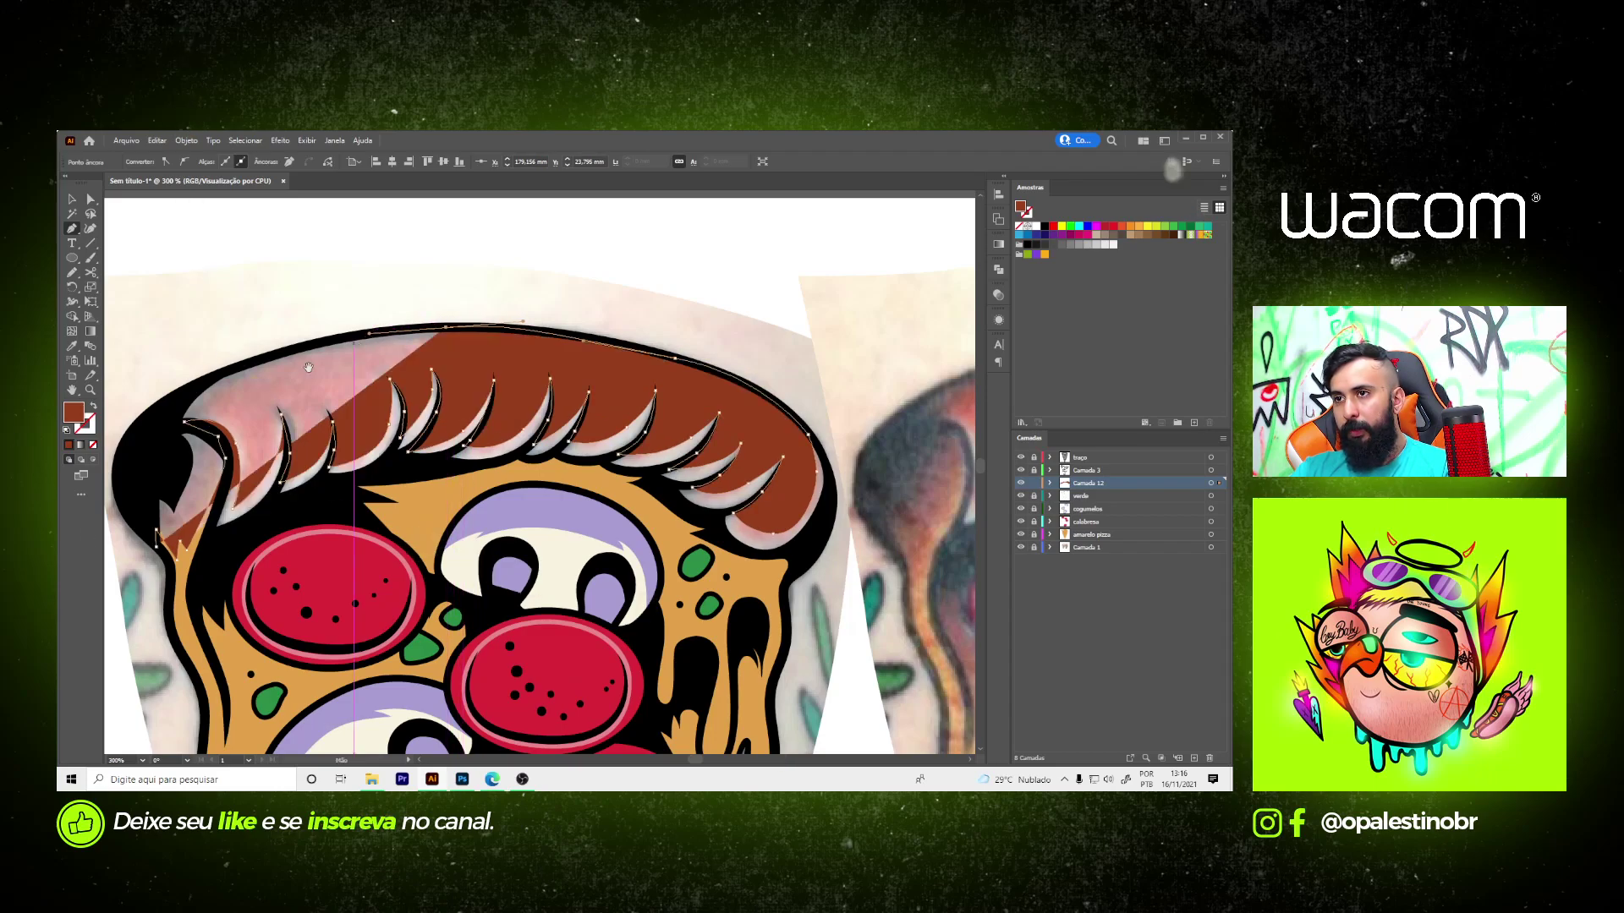
mouse_move(245, 364)
mouse_down()
mouse_move(423, 351)
mouse_move(367, 371)
mouse_up()
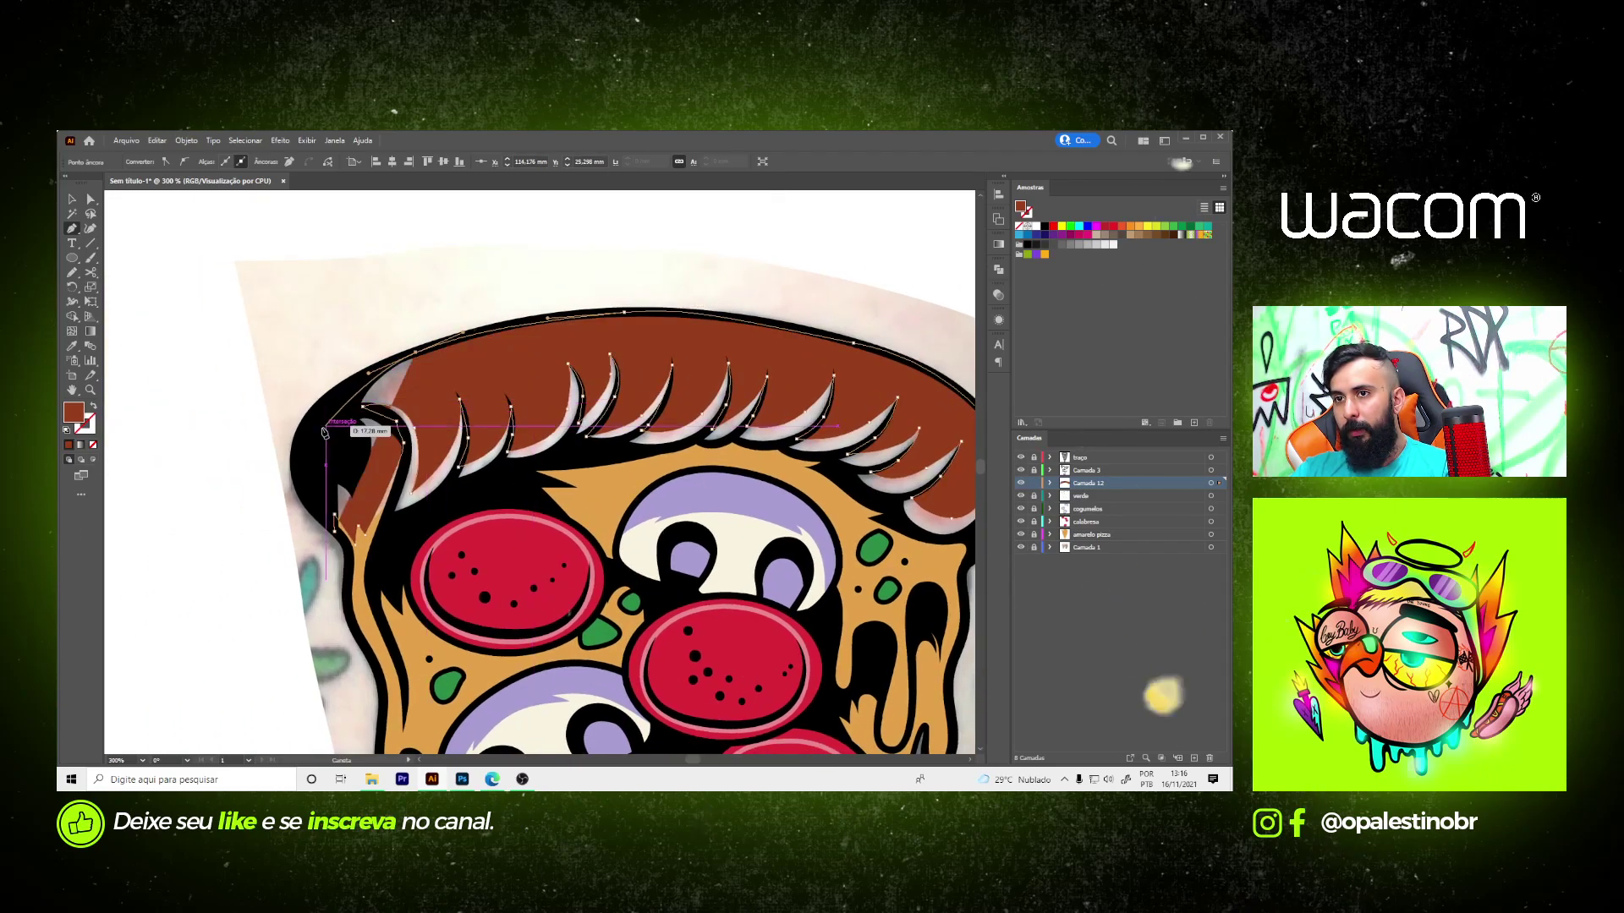
drag(308, 437, 305, 465)
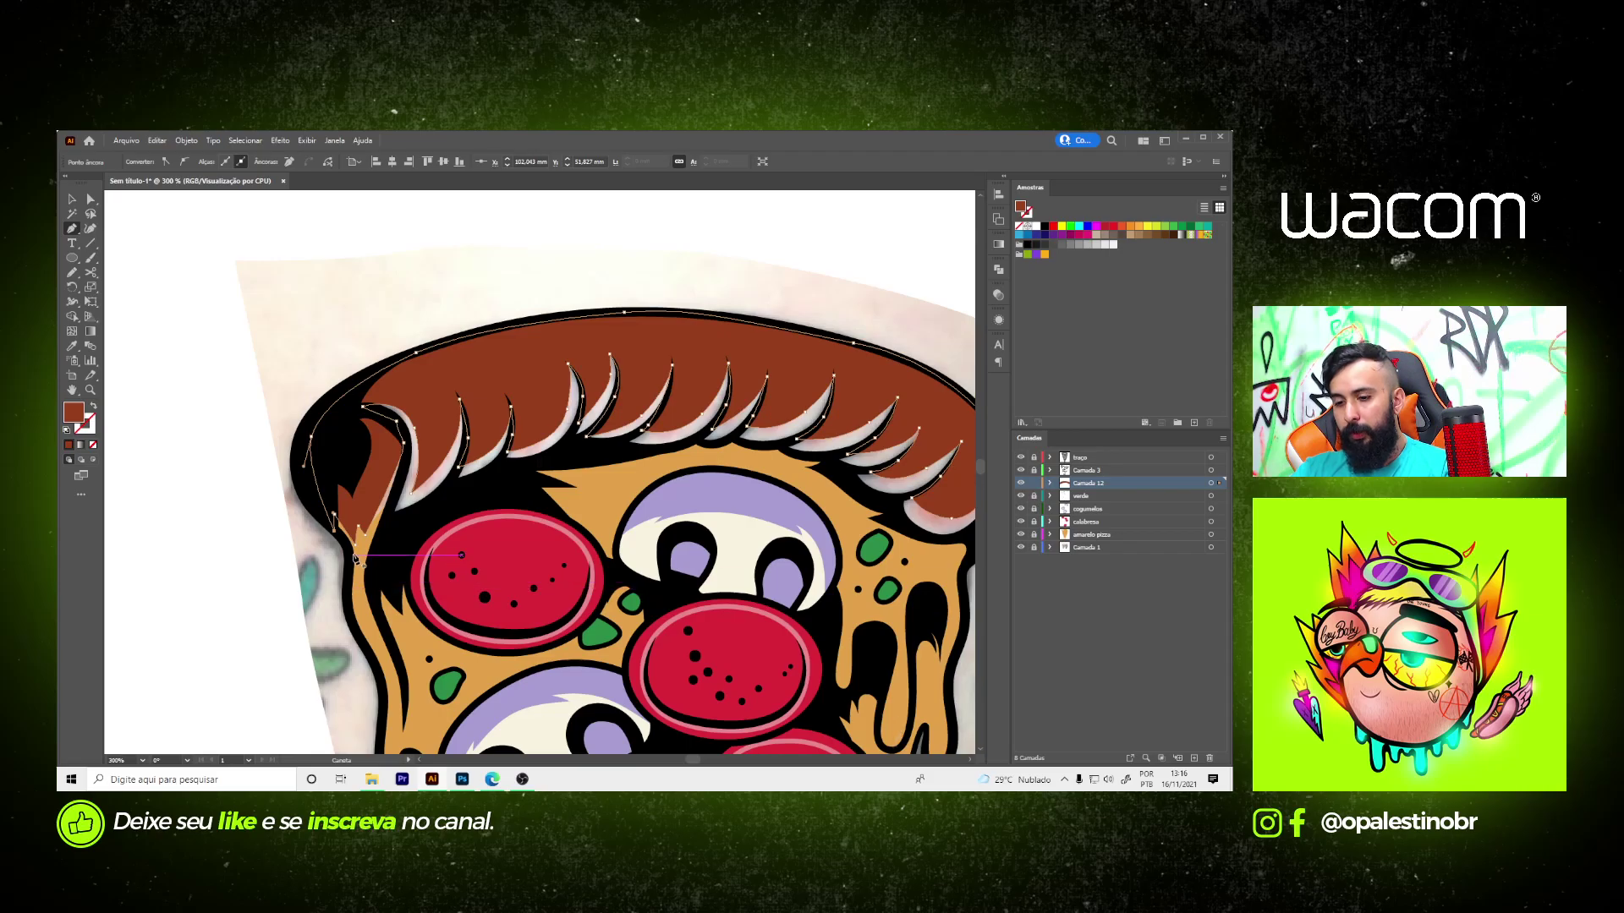
- View the whole pizza, briefly select all to inspect, then add a new empty layer
key(ctrl+1)
scroll(628, 428, up, 2)
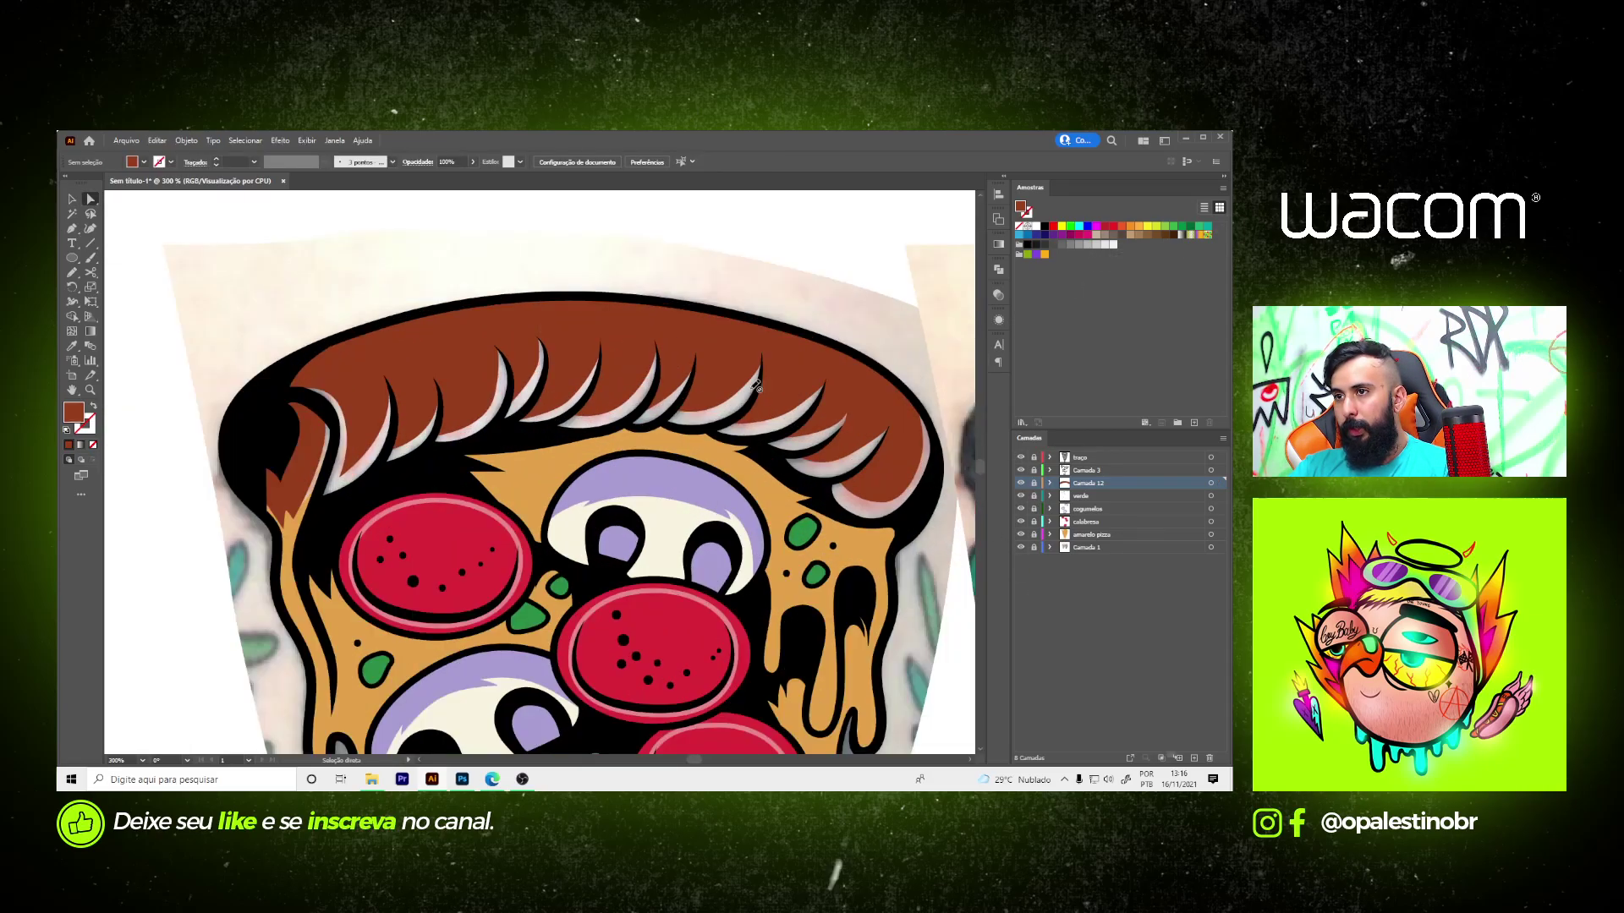
scroll(544, 362, up, 3)
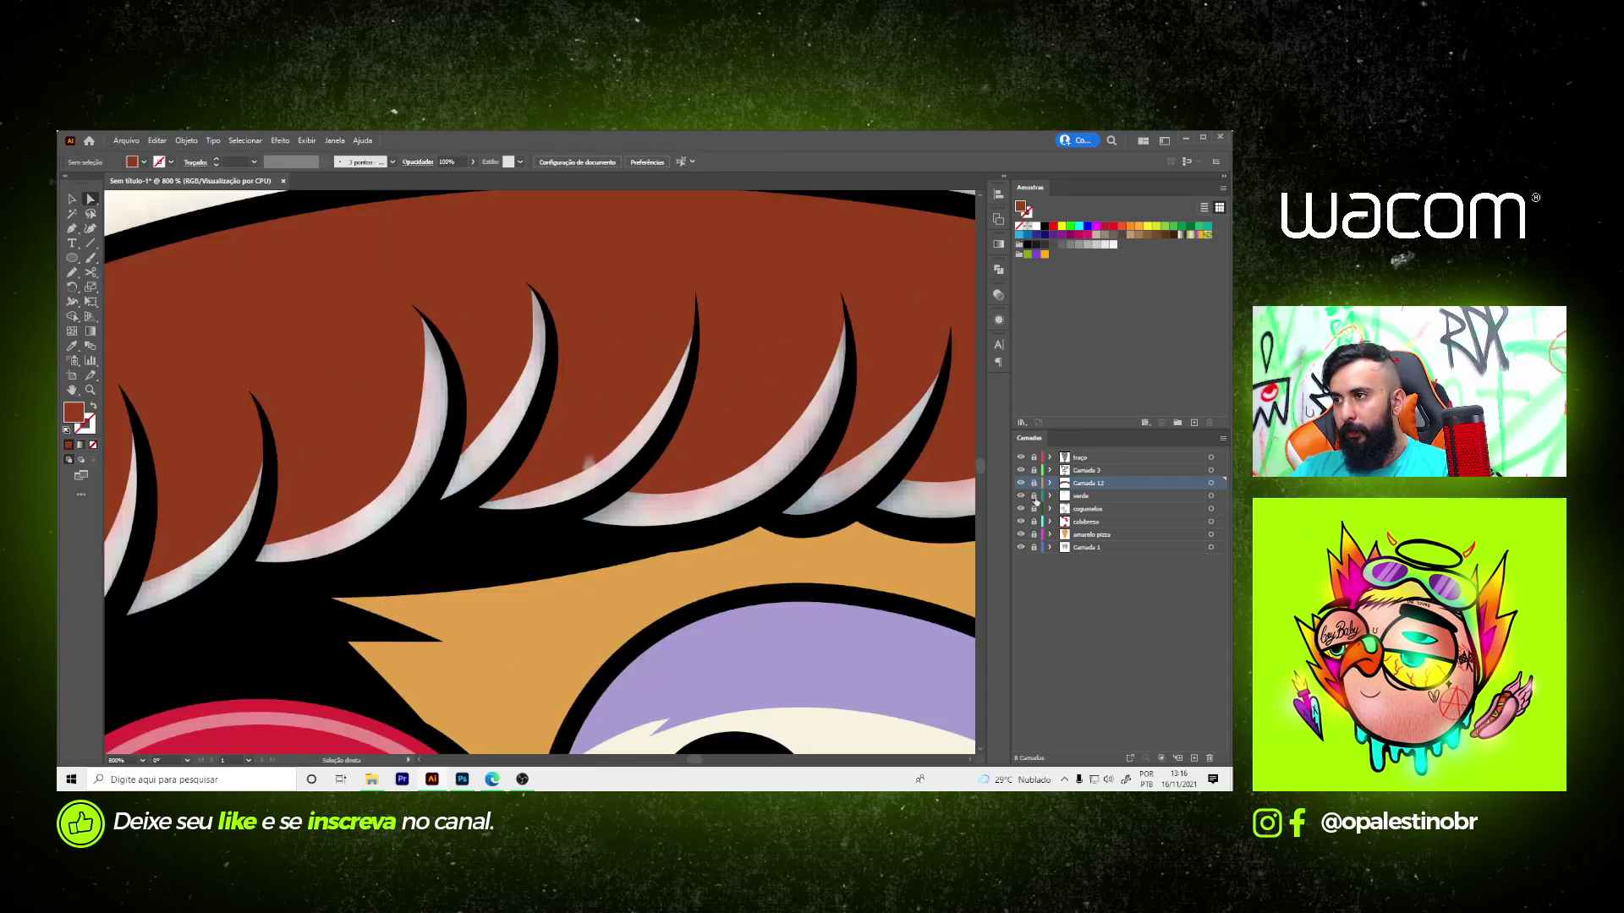
key(ctrl+a)
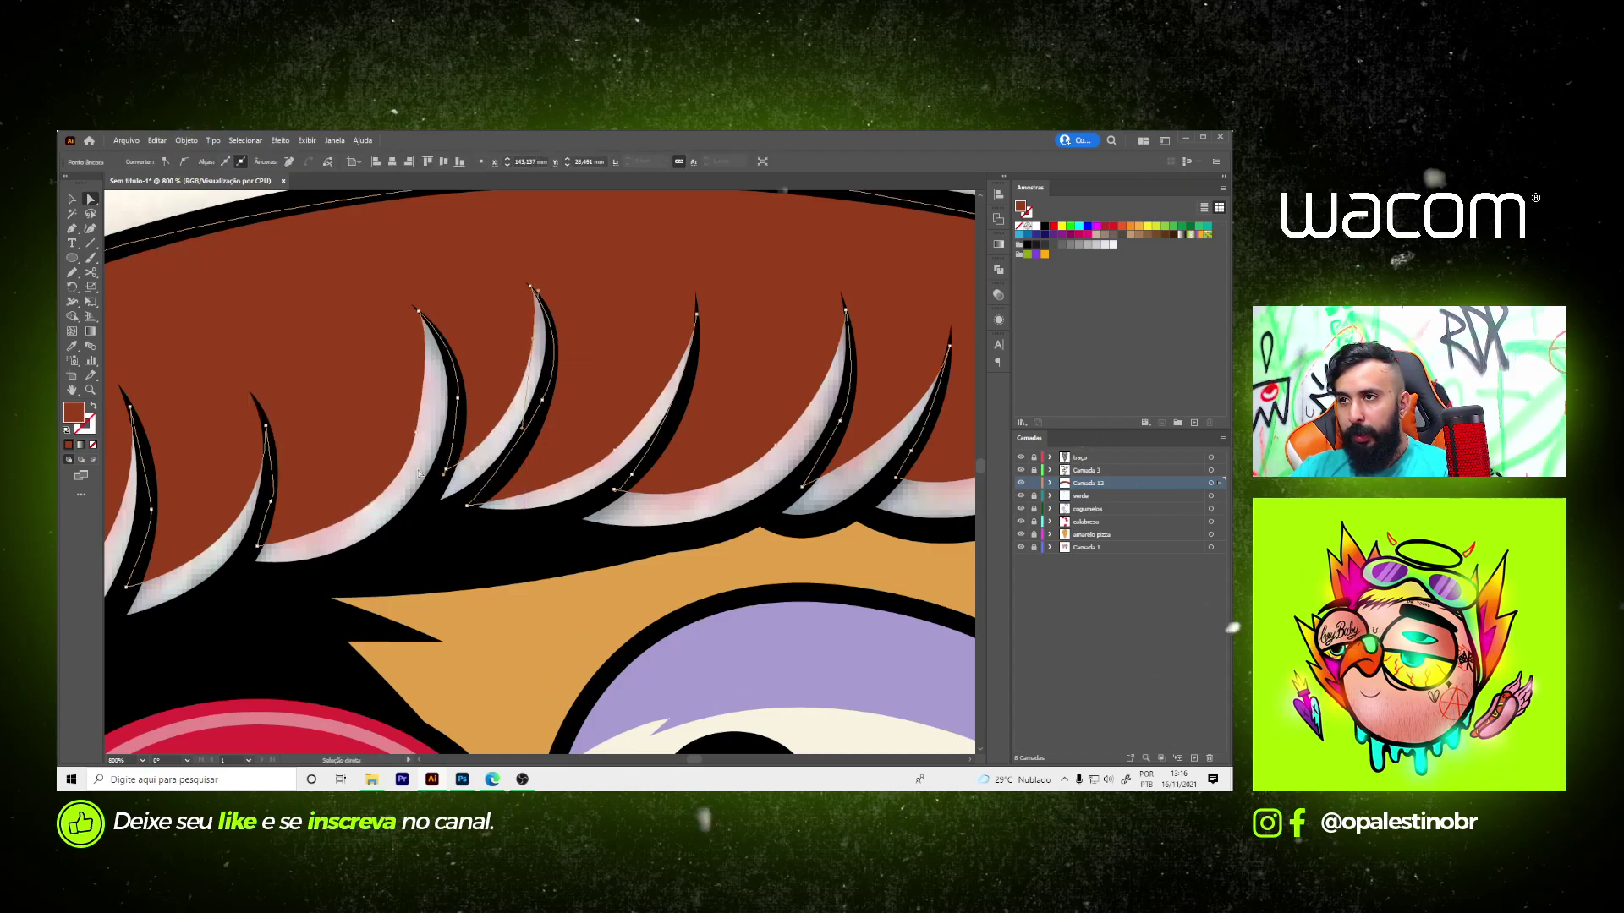
scroll(535, 391, down, 3)
key(ctrl+shift+a)
scroll(681, 436, down, 2)
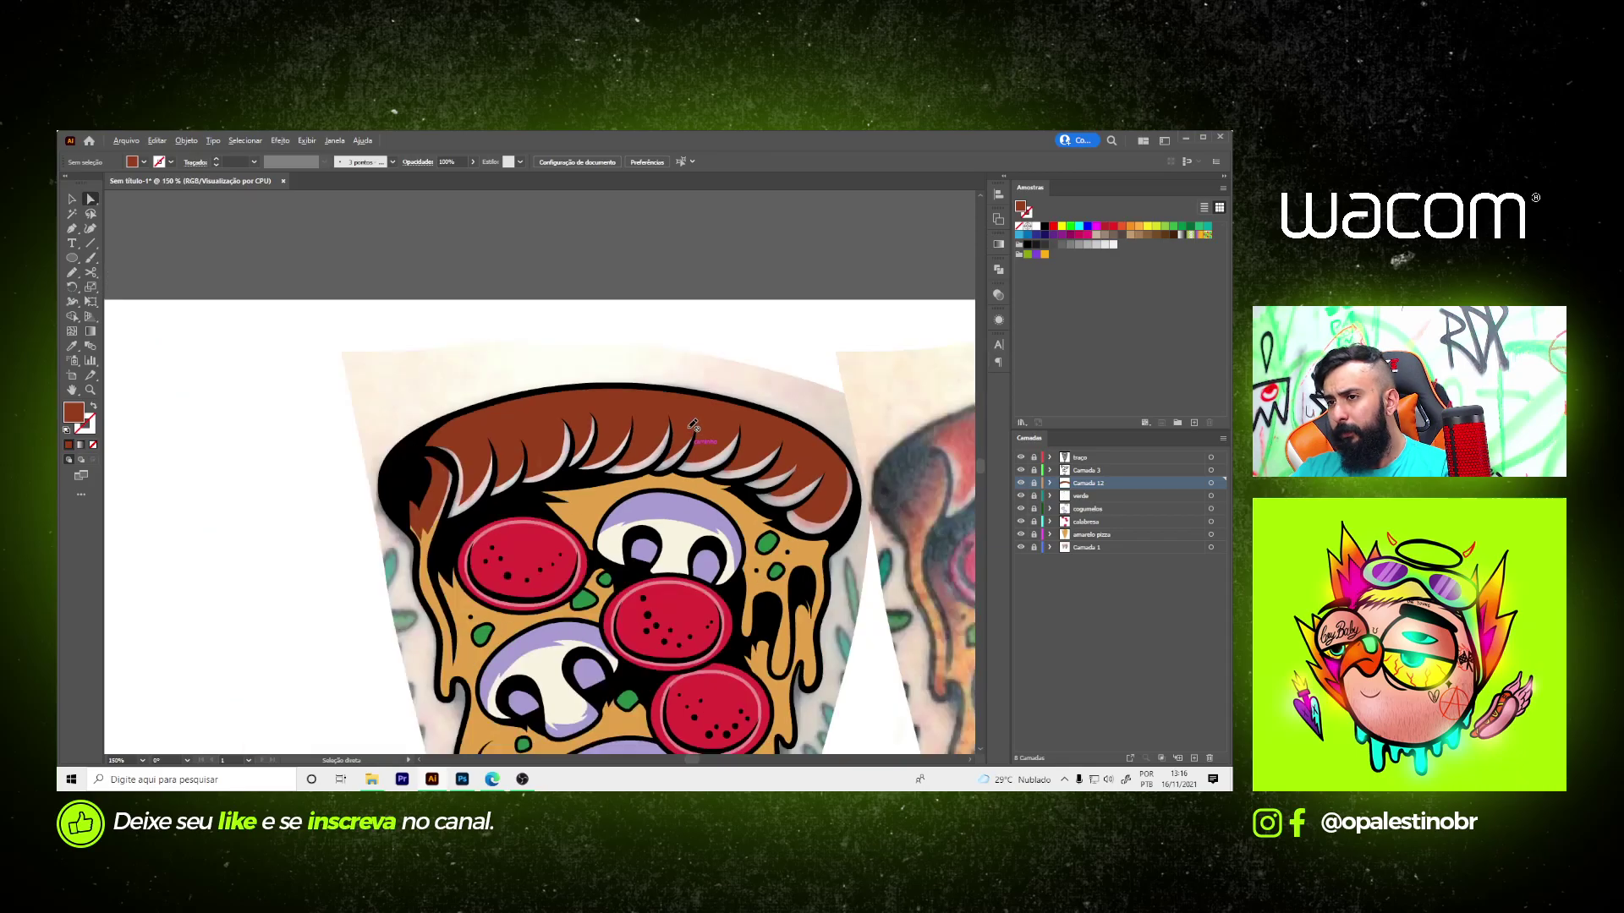
scroll(680, 436, down, 2)
scroll(681, 435, up, 3)
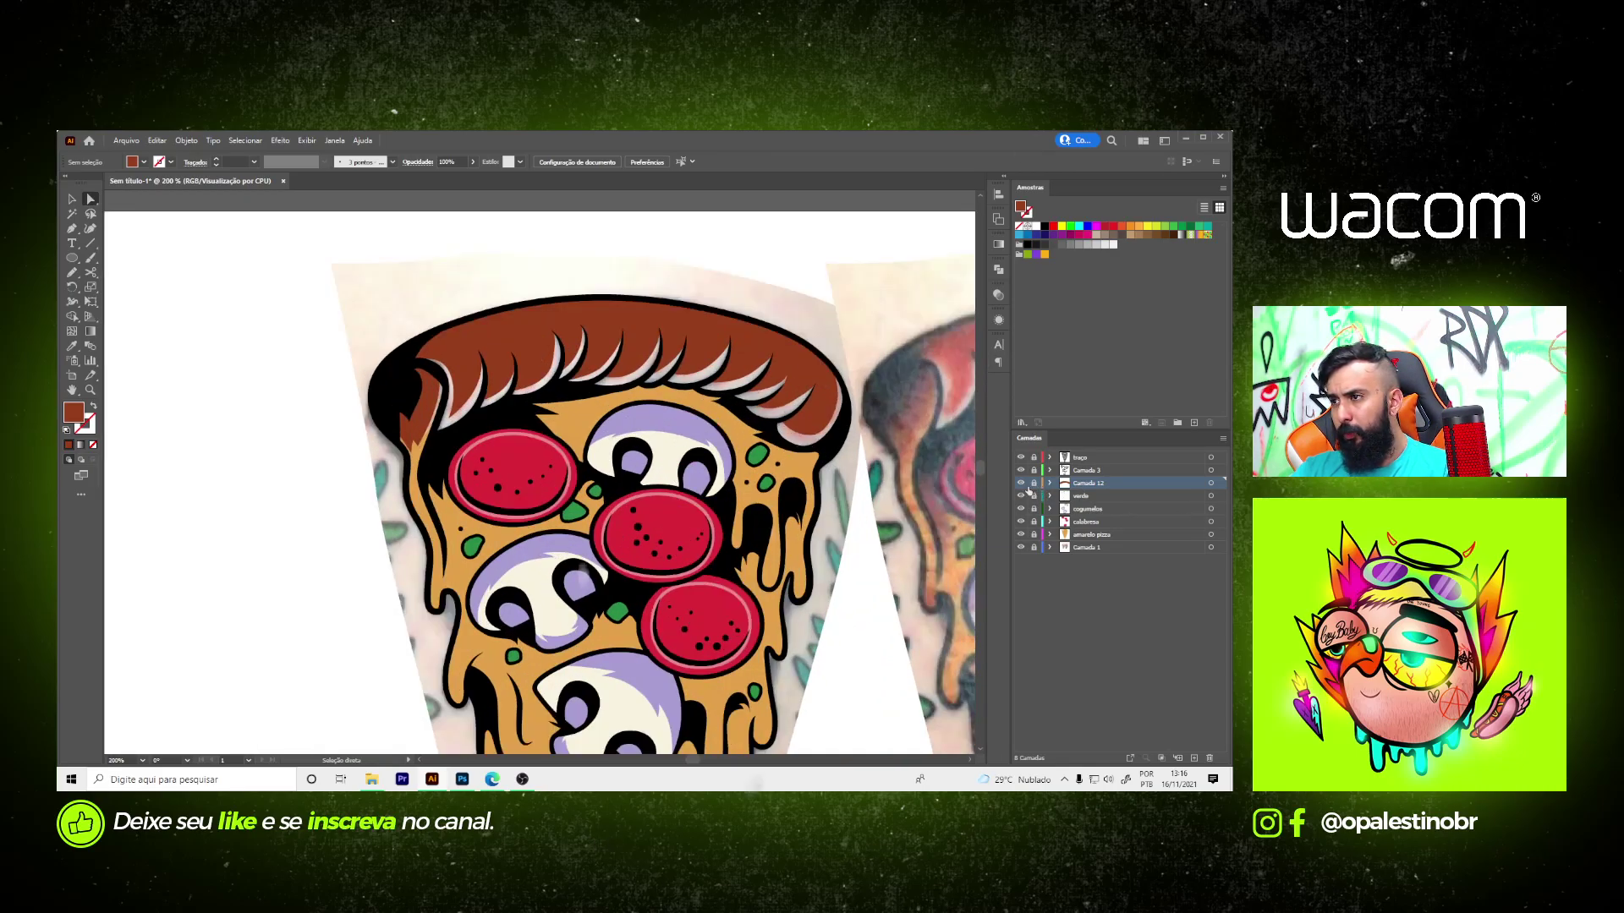
key(ctrl+l)
- Sample the cream colour and begin the highlight path down the crust's left edge
key(i)
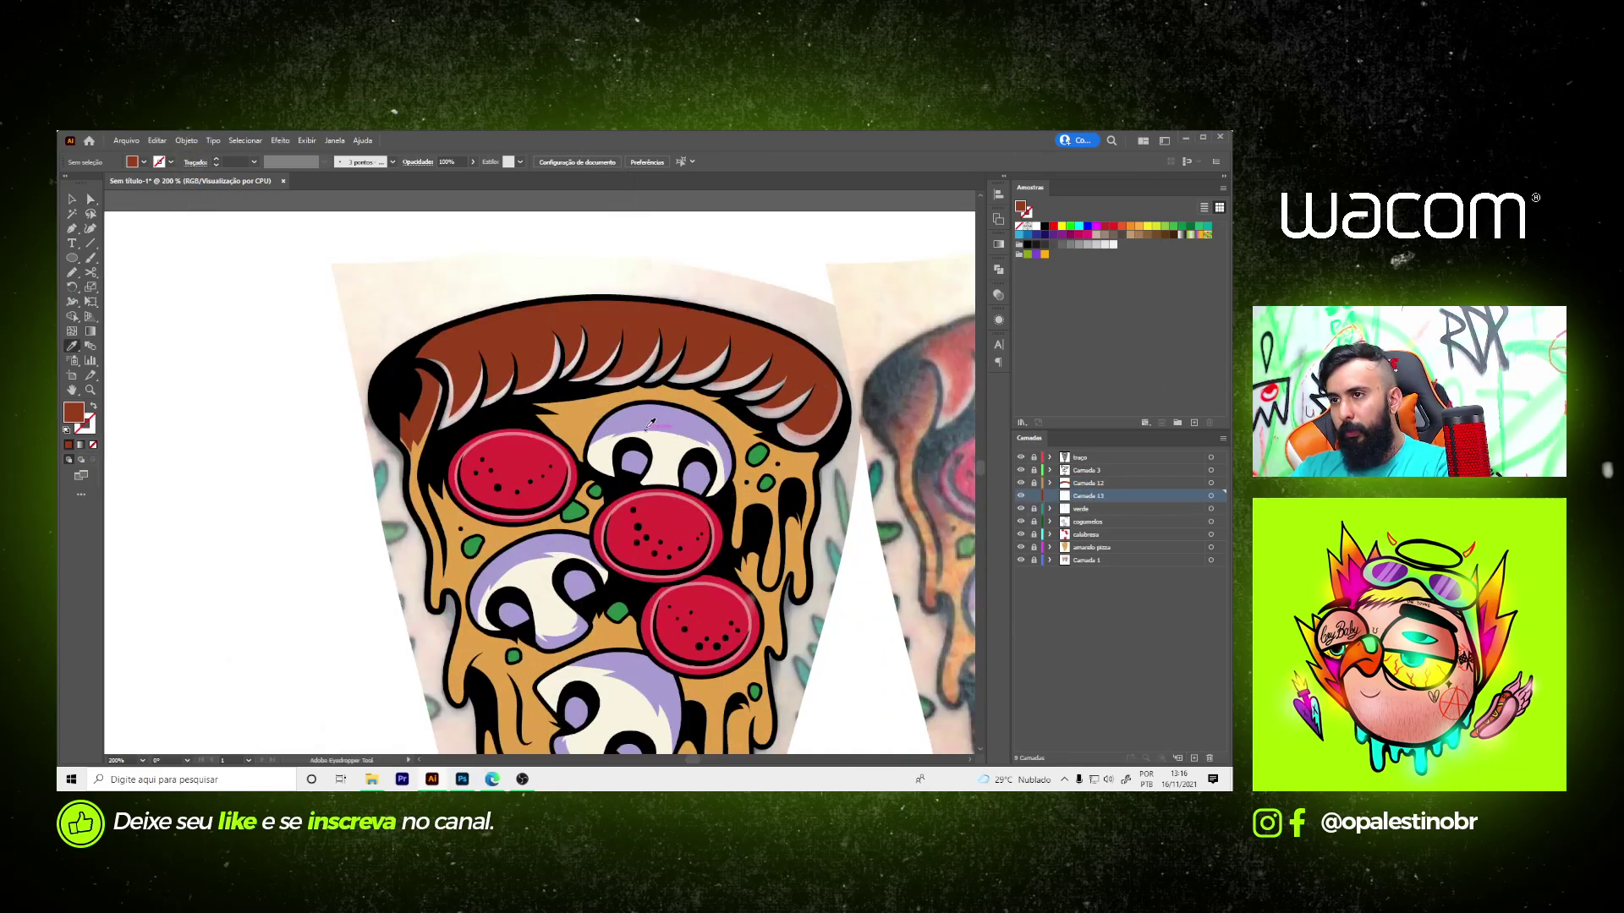
scroll(651, 423, up, 3)
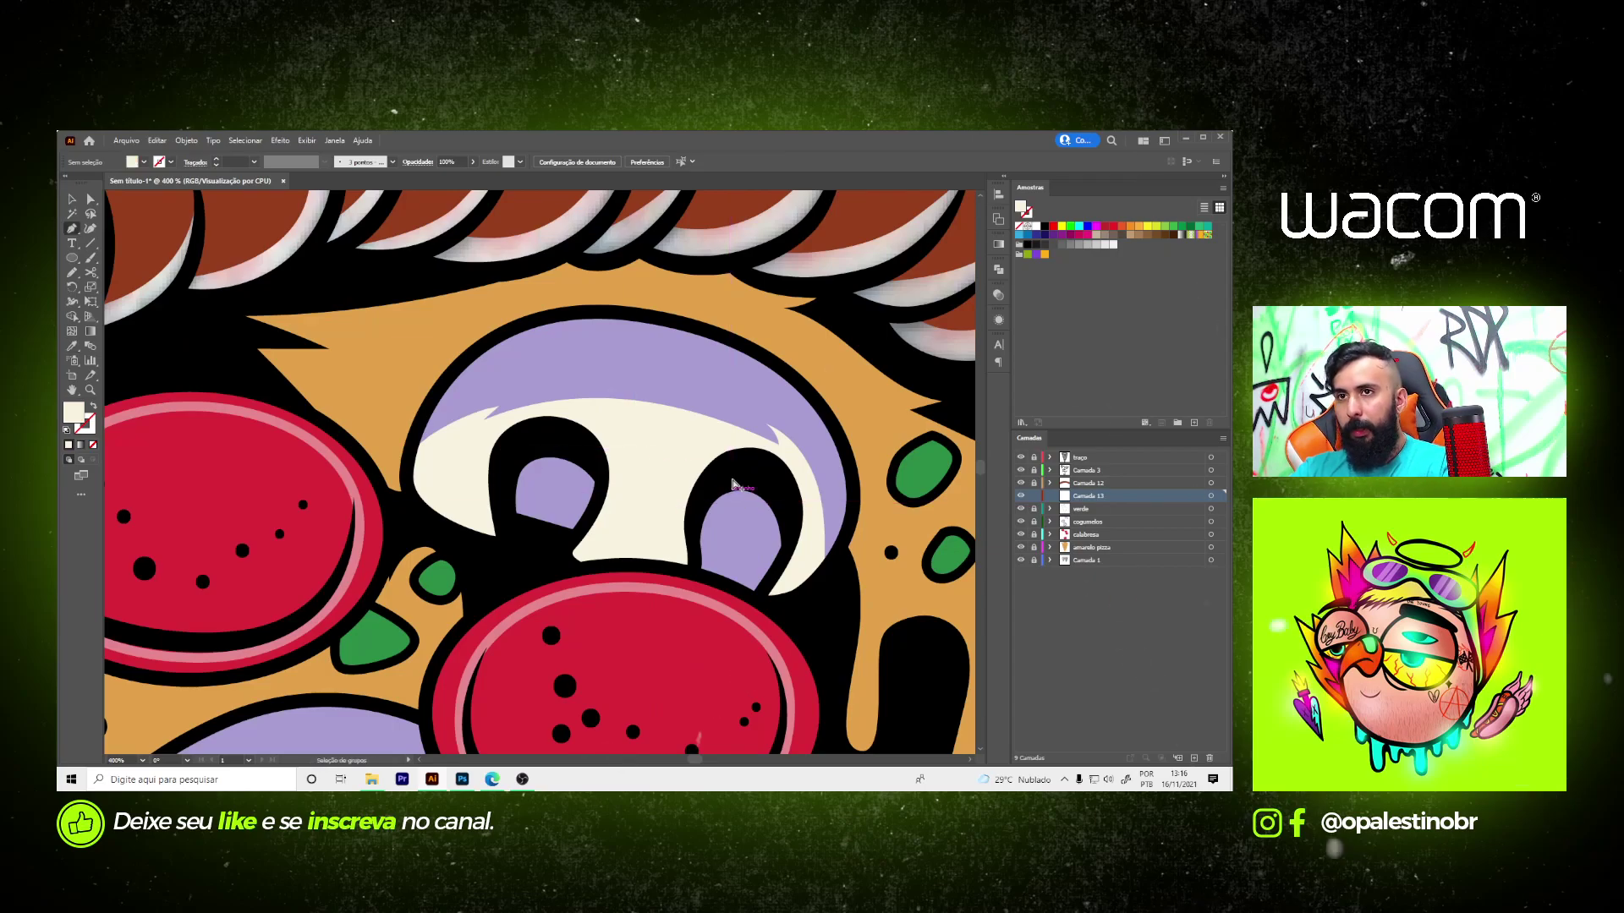
scroll(676, 440, down, 4)
key(p)
scroll(461, 369, up, 3)
click(457, 364)
drag(388, 456, 397, 495)
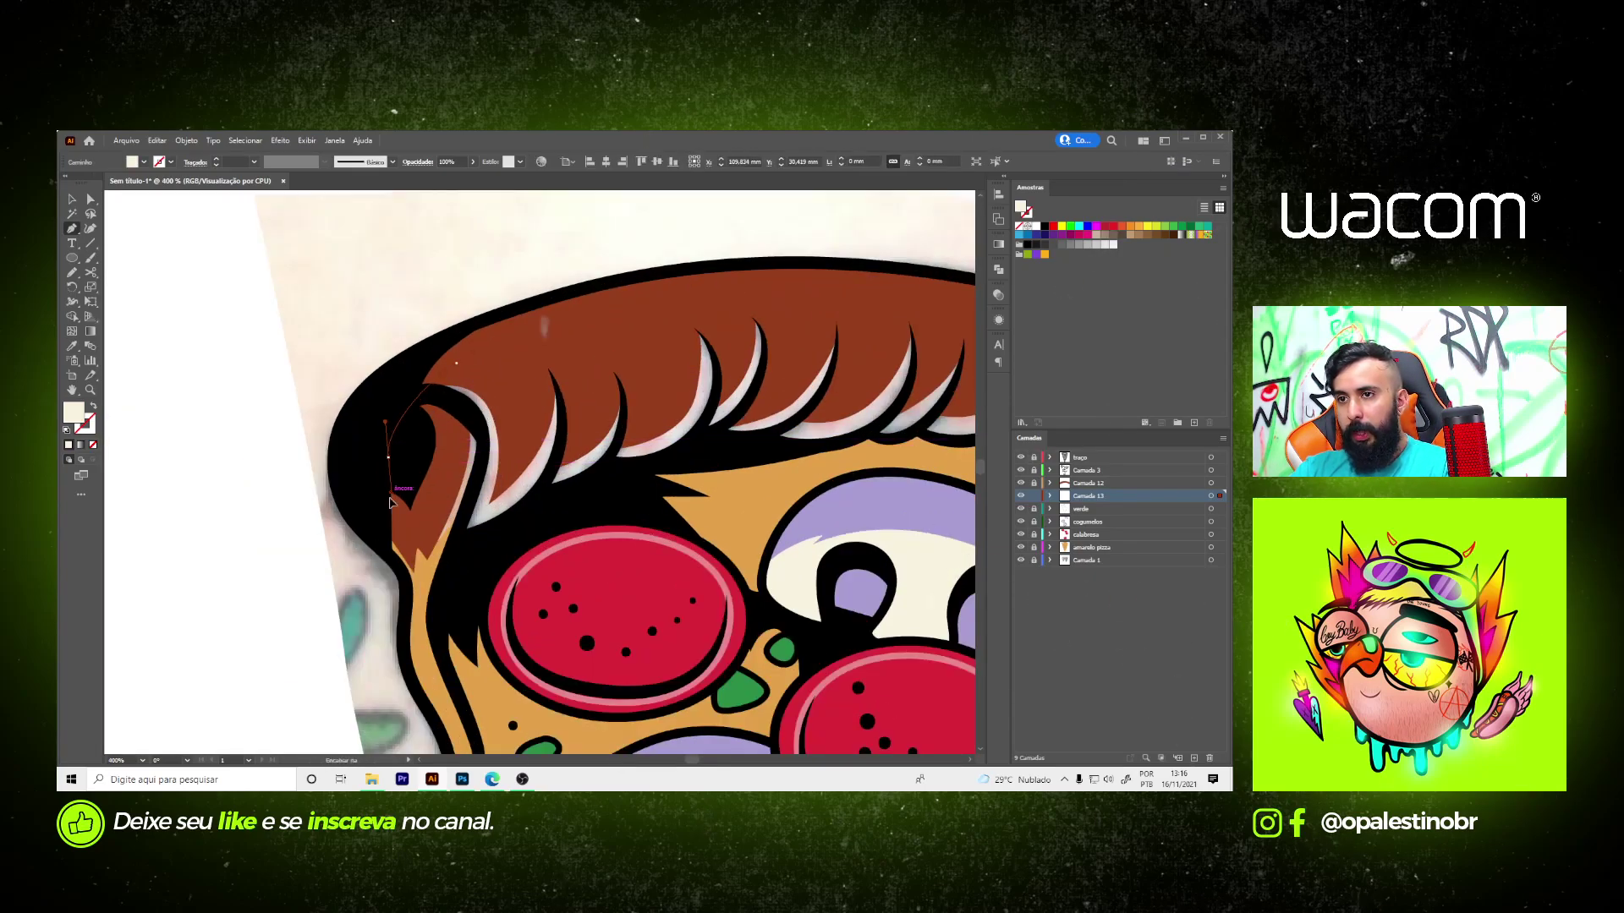
click(419, 583)
drag(623, 491, 750, 489)
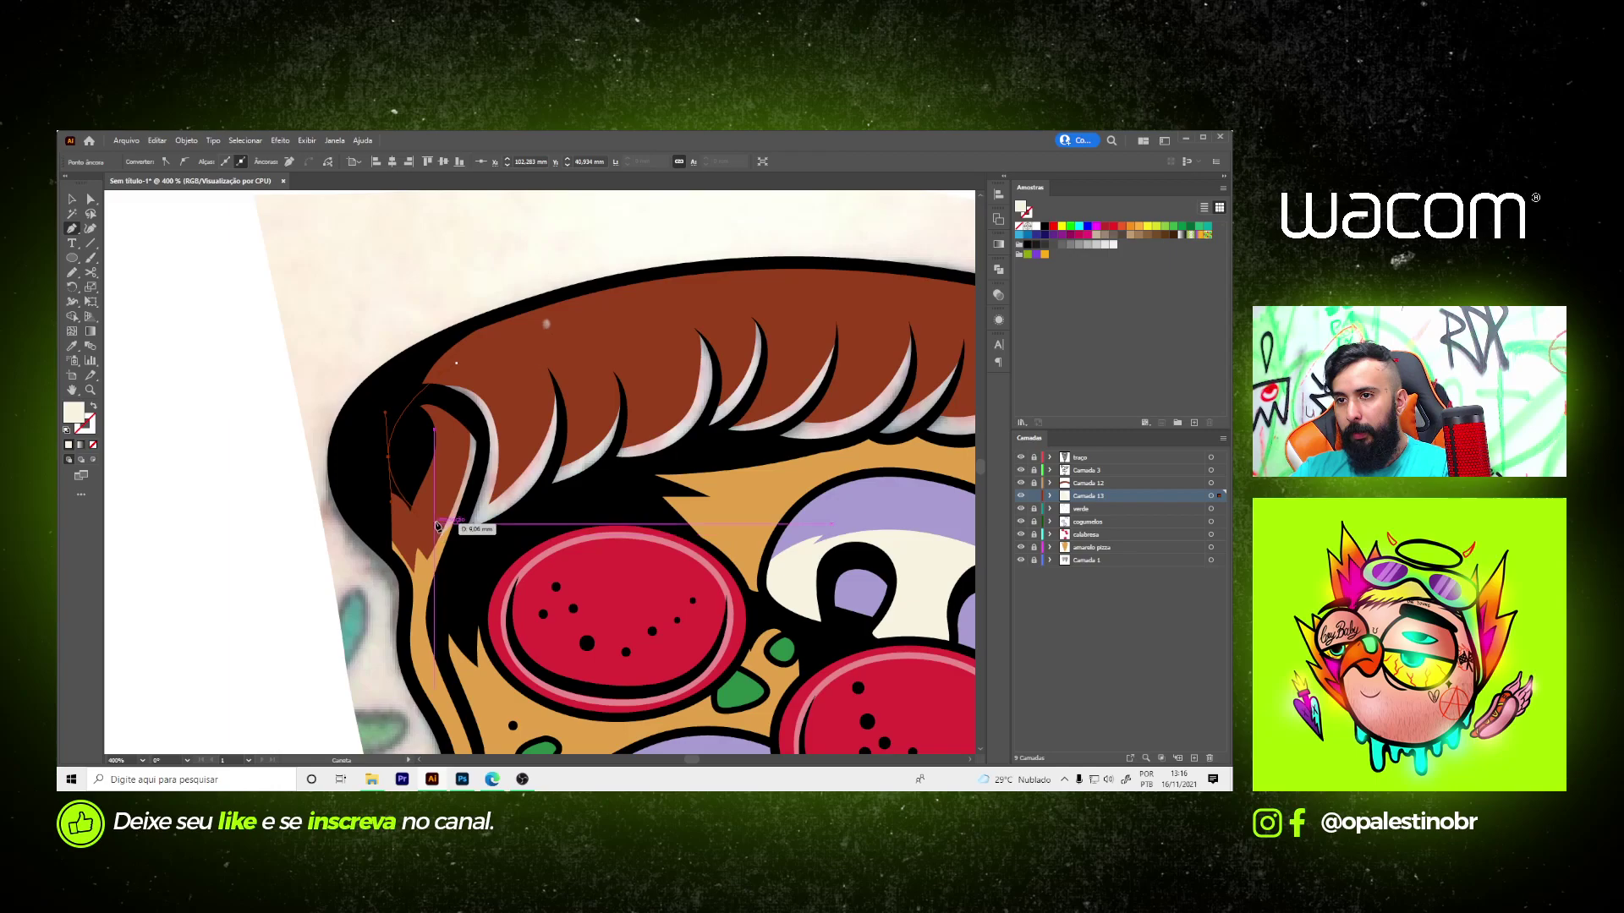
- Extend the cream highlight along the crust's lower edge and finish the path
scroll(438, 531, up, 2)
mouse_move(417, 539)
mouse_down()
mouse_move(473, 537)
mouse_move(125, 651)
mouse_up()
click(511, 507)
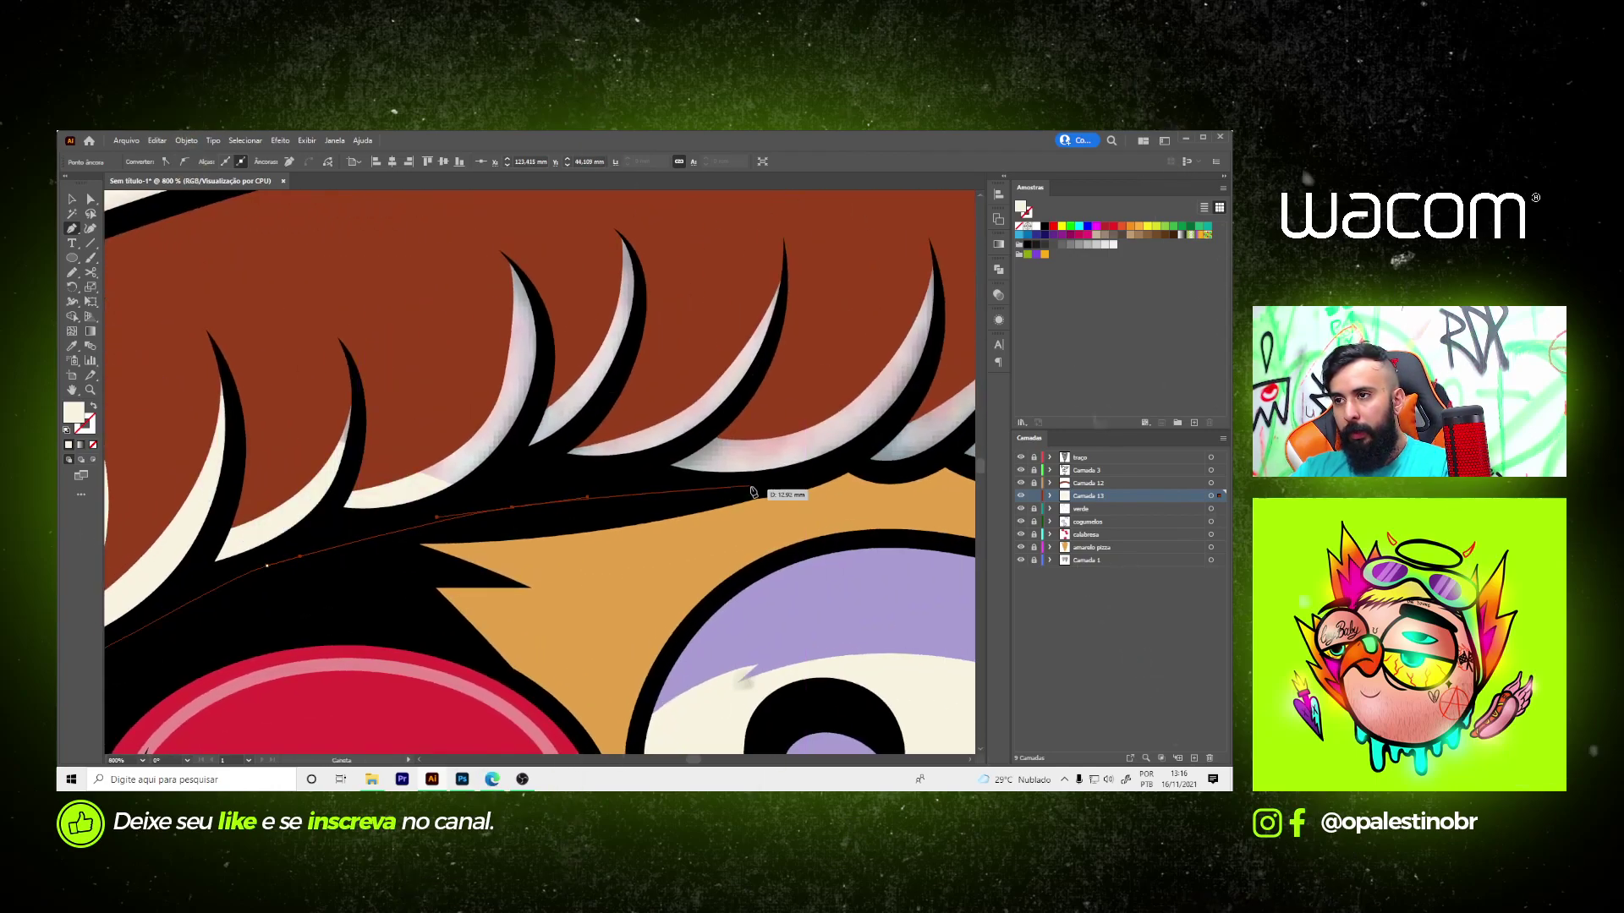
mouse_move(769, 482)
mouse_down()
mouse_move(860, 466)
mouse_move(548, 404)
mouse_up()
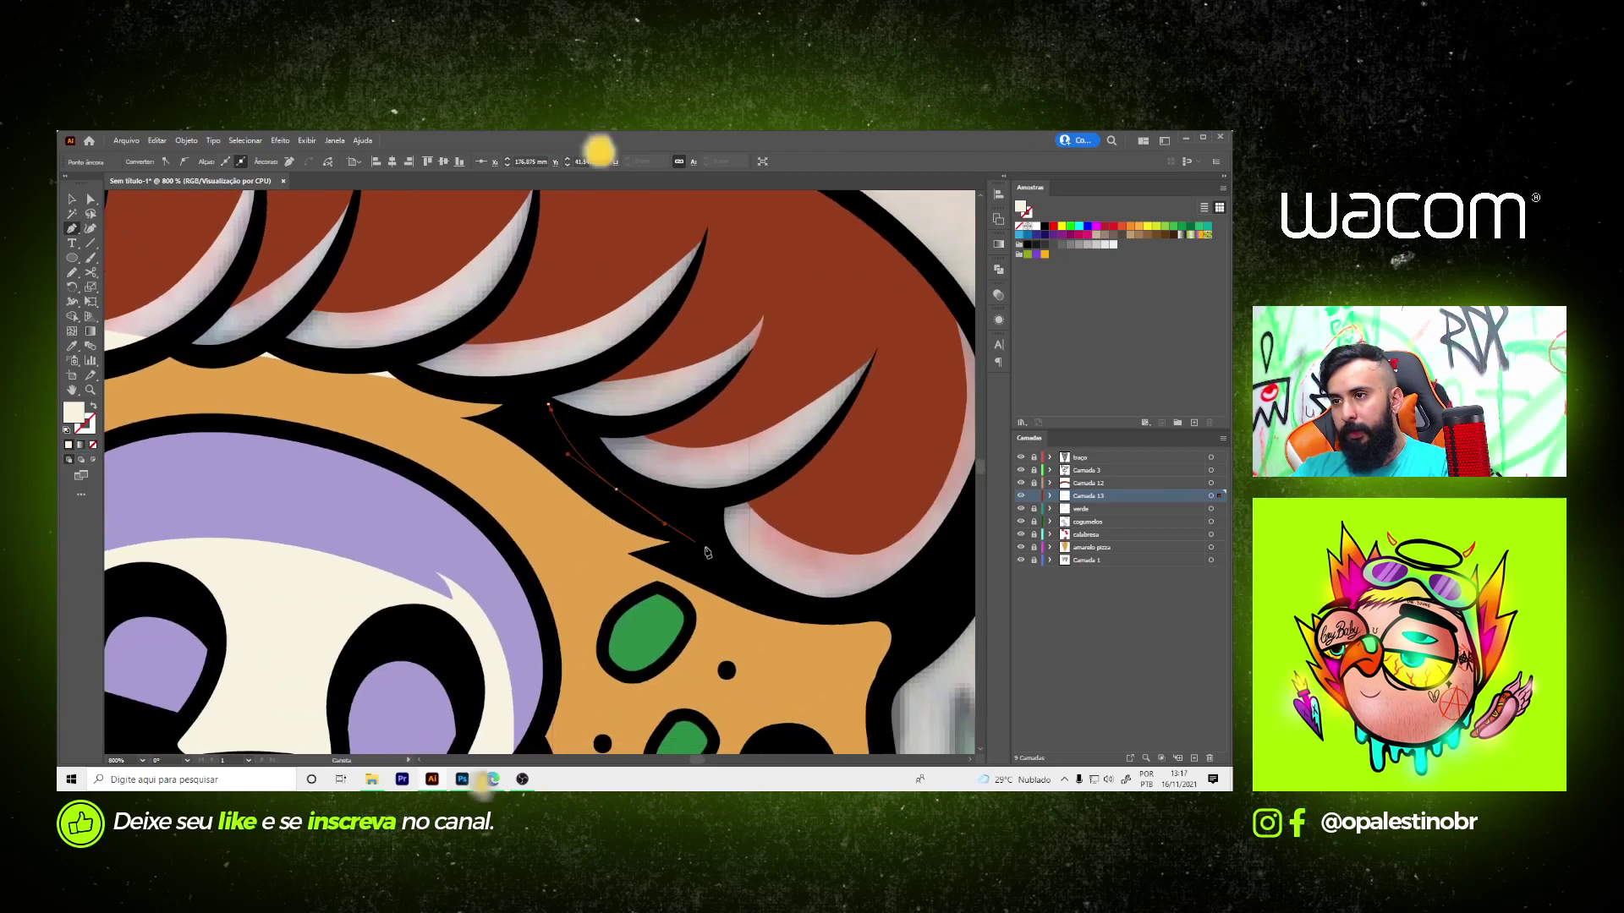
drag(774, 606, 789, 620)
key(ctrl+minus)
key(ctrl+minus)
key(ctrl+minus)
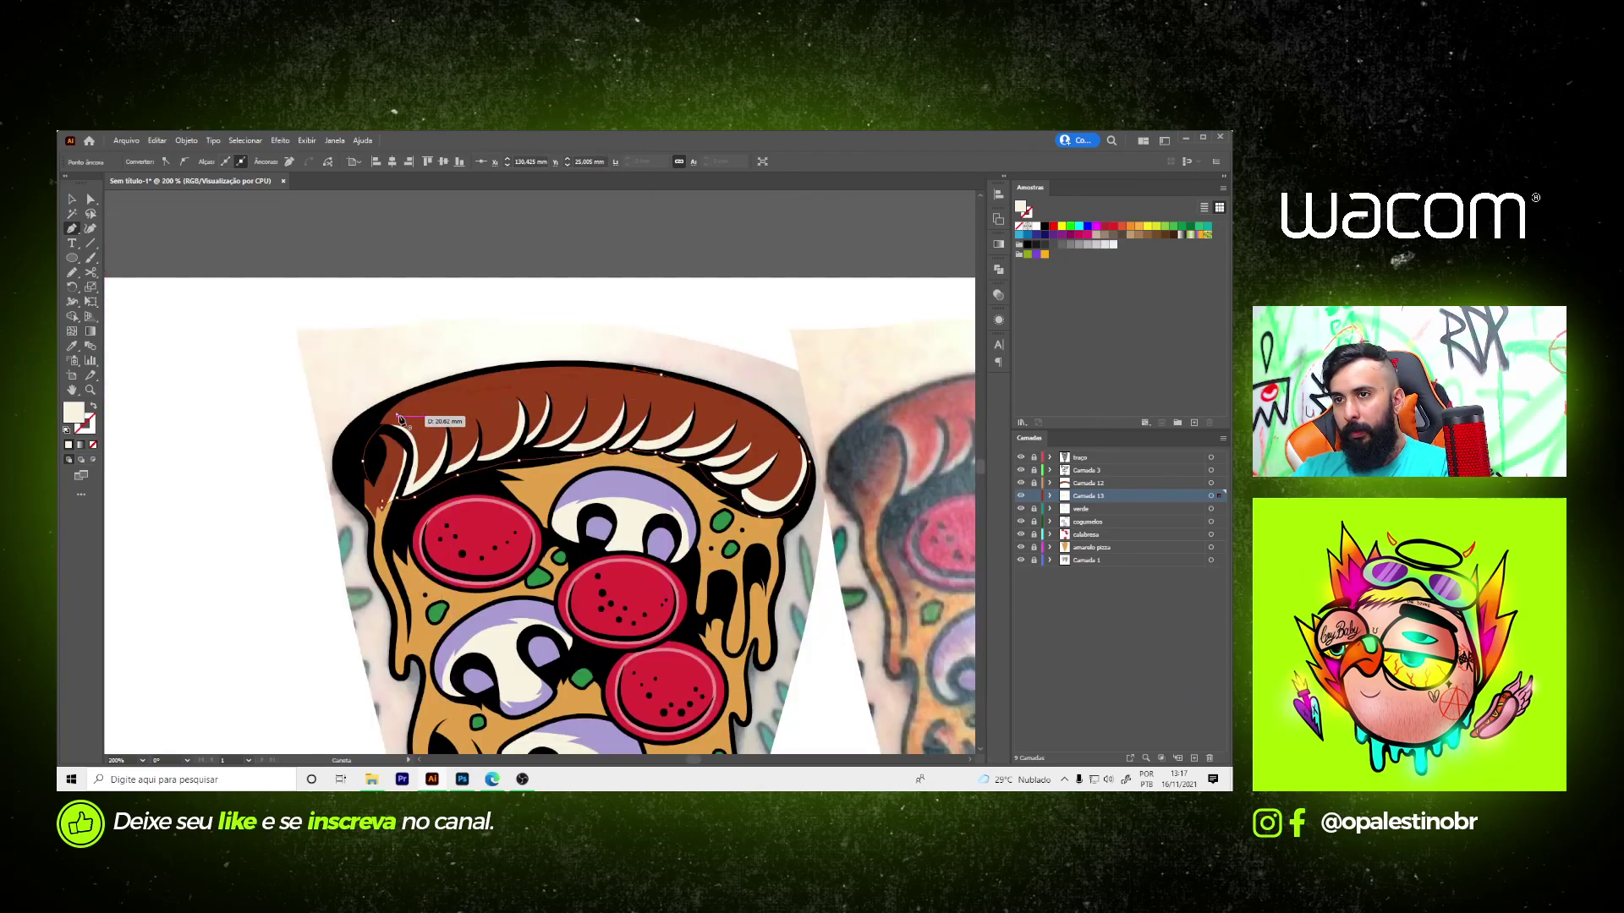
key(v)
key(ctrl+minus)
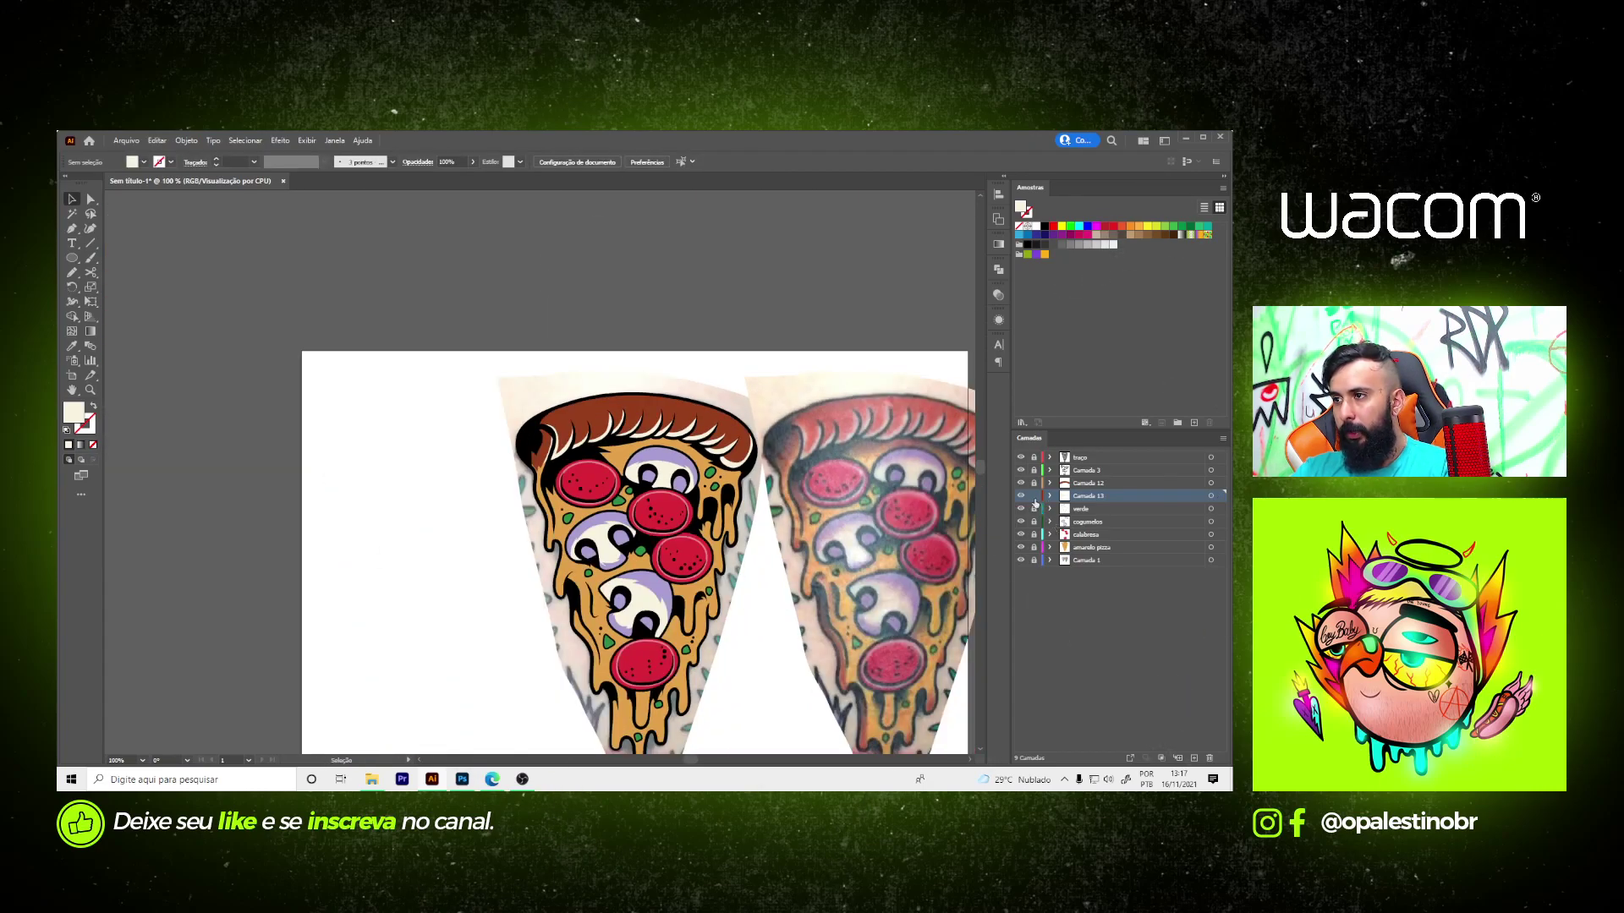
- Toggle the reference photo layer off and on, then select the amarelo pizza layer
key(ctrl+minus)
click(1020, 560)
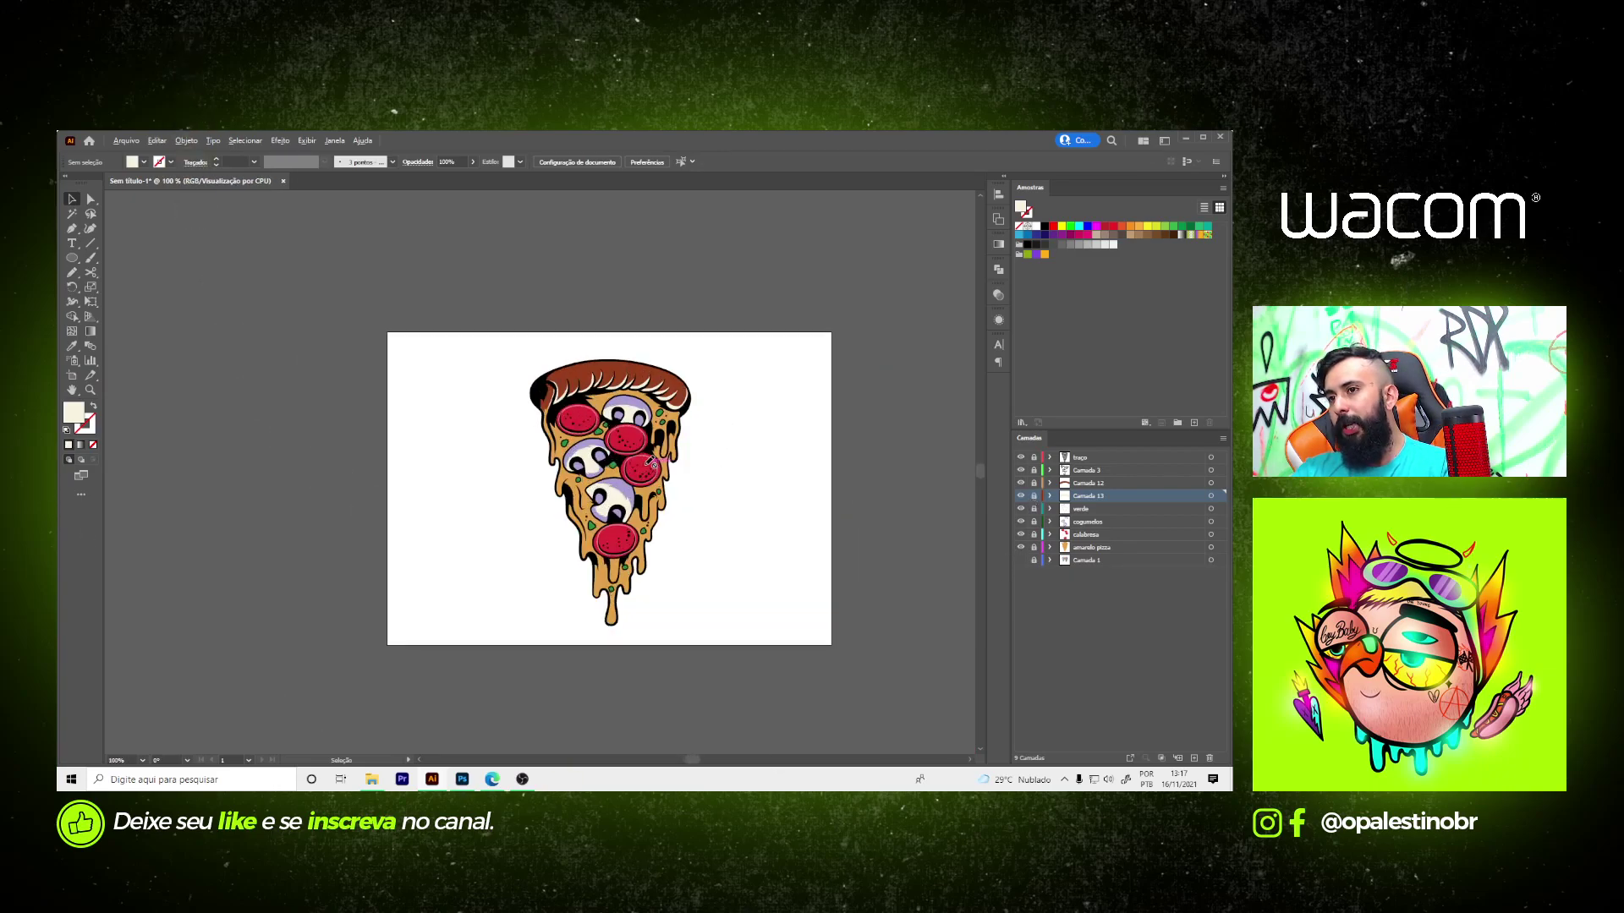
scroll(649, 463, up, 1)
click(1019, 560)
scroll(816, 511, left, 2)
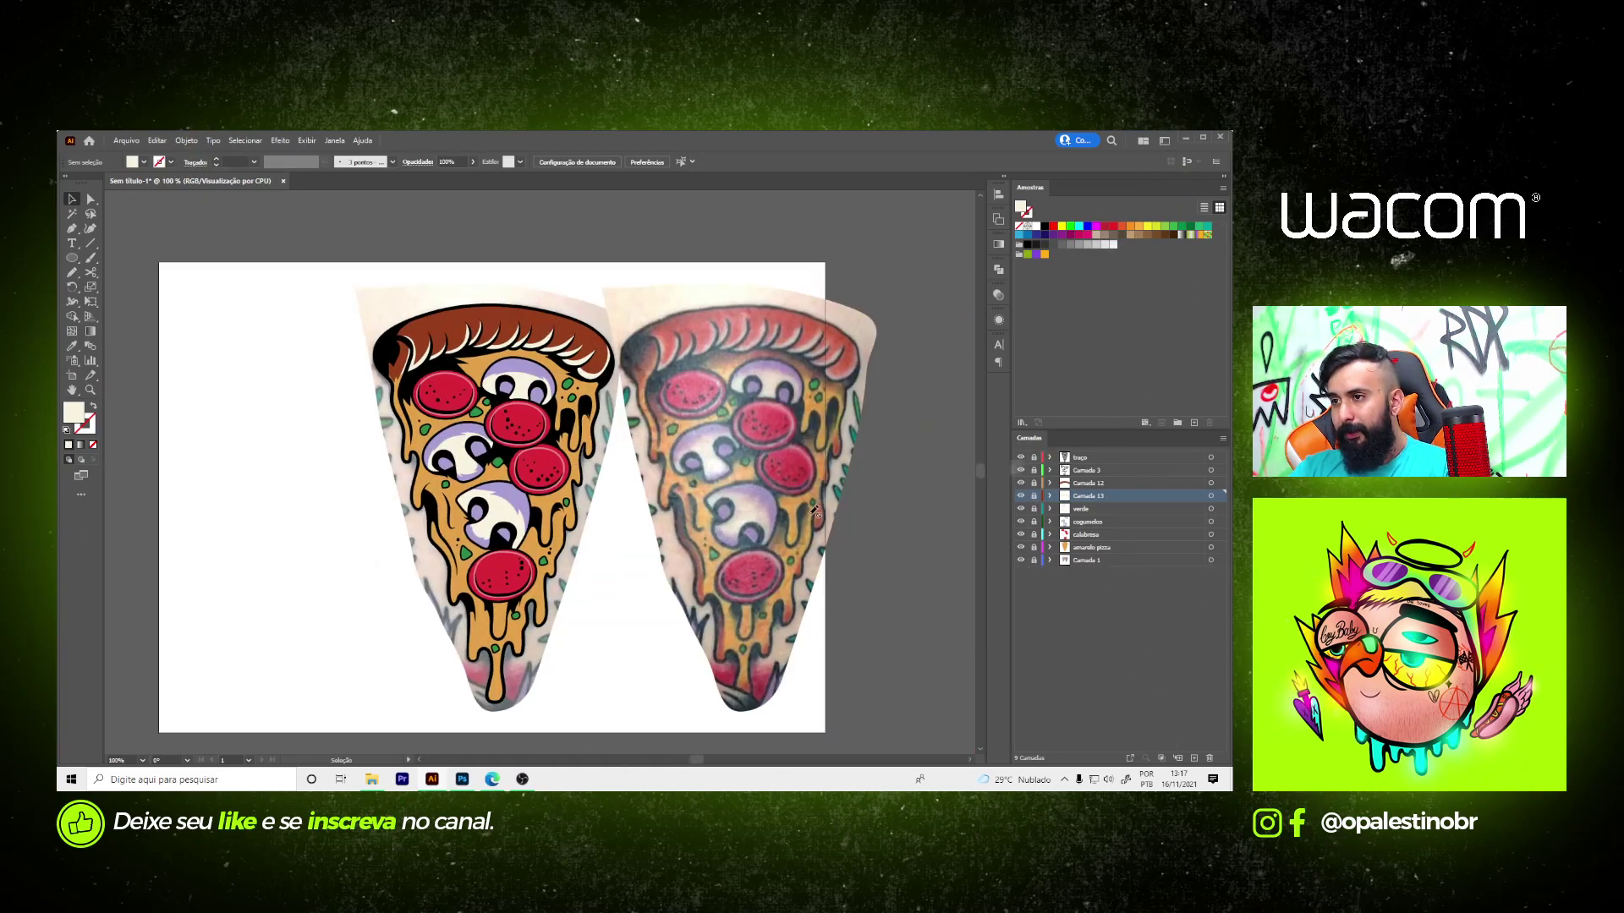
click(1074, 549)
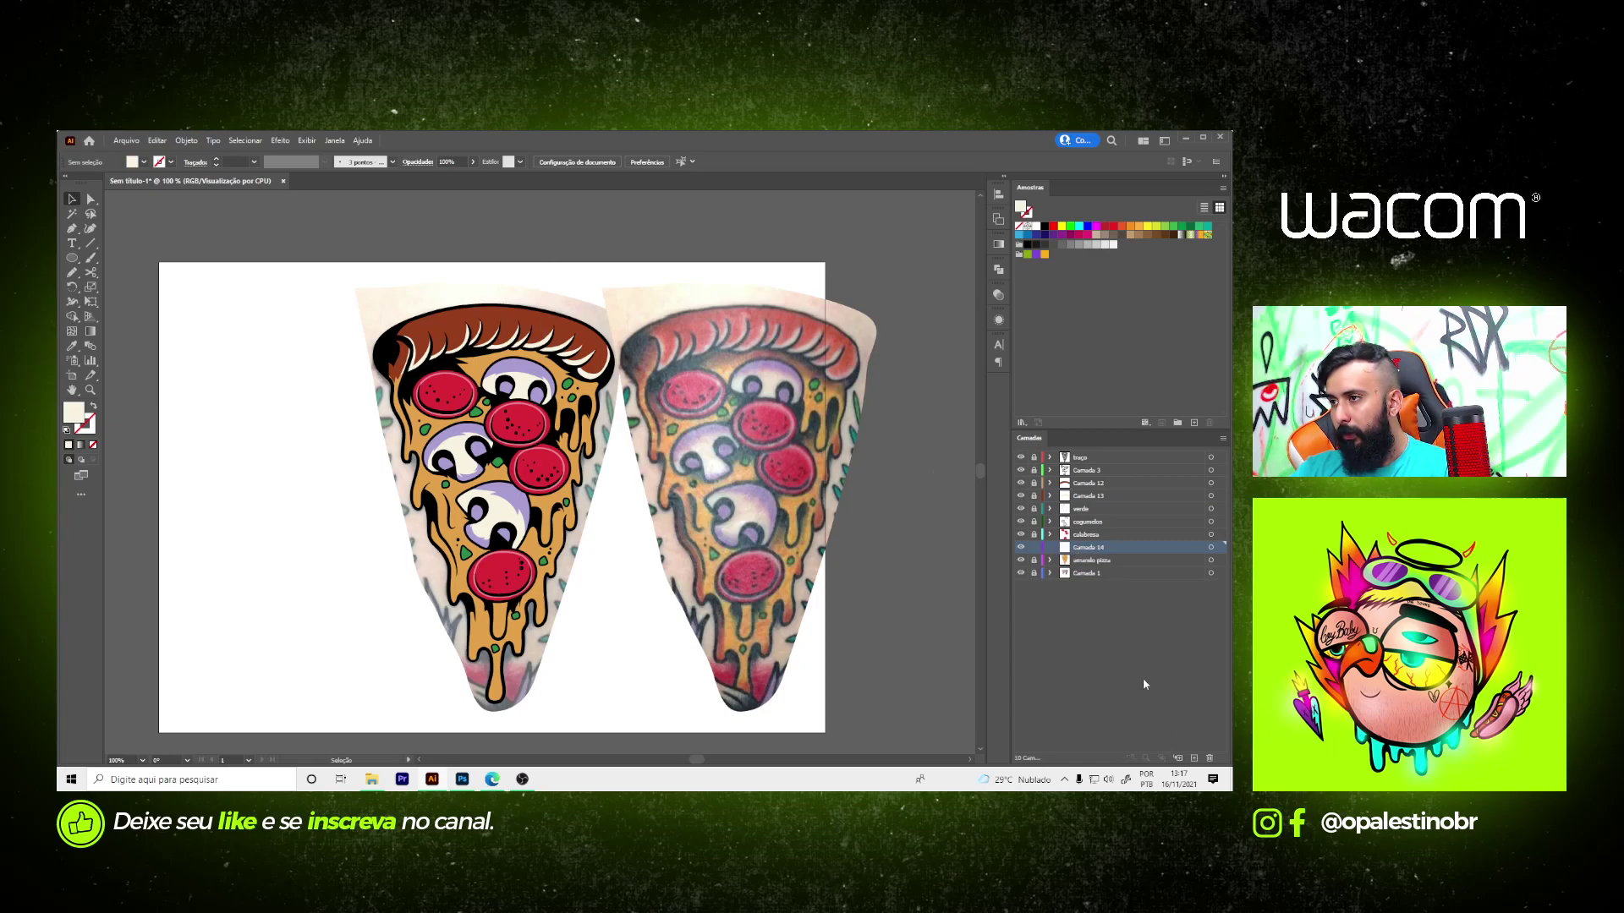
- Add a new layer named 'borda pizza'
click(1085, 485)
key(ctrl+l)
double_click(1088, 486)
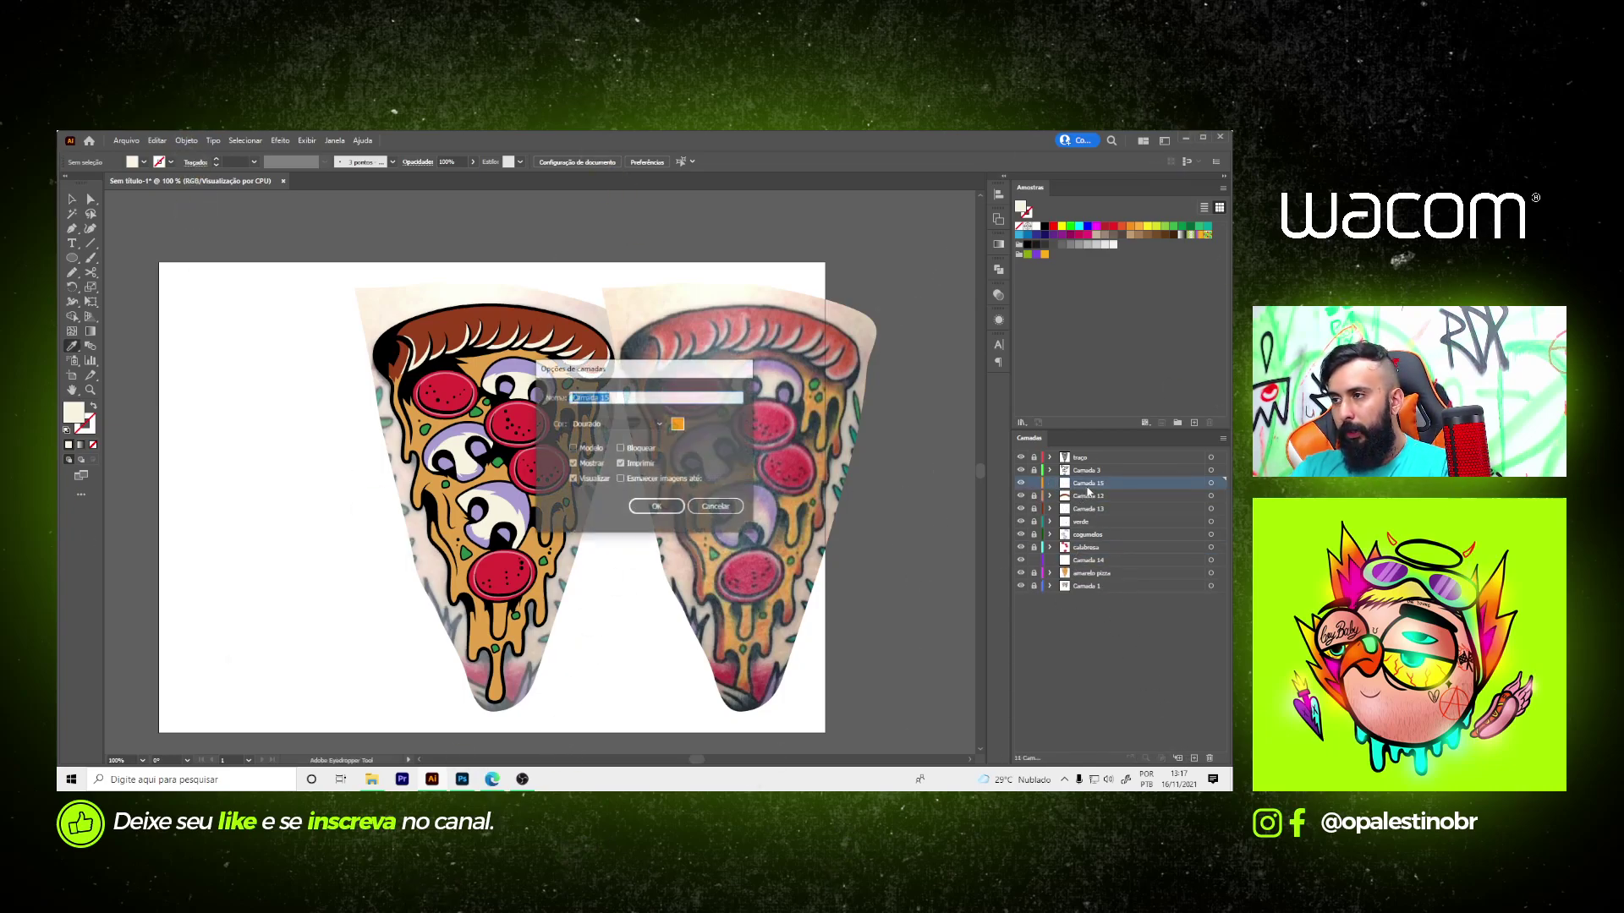
text(b)
text(za)
key(Return)
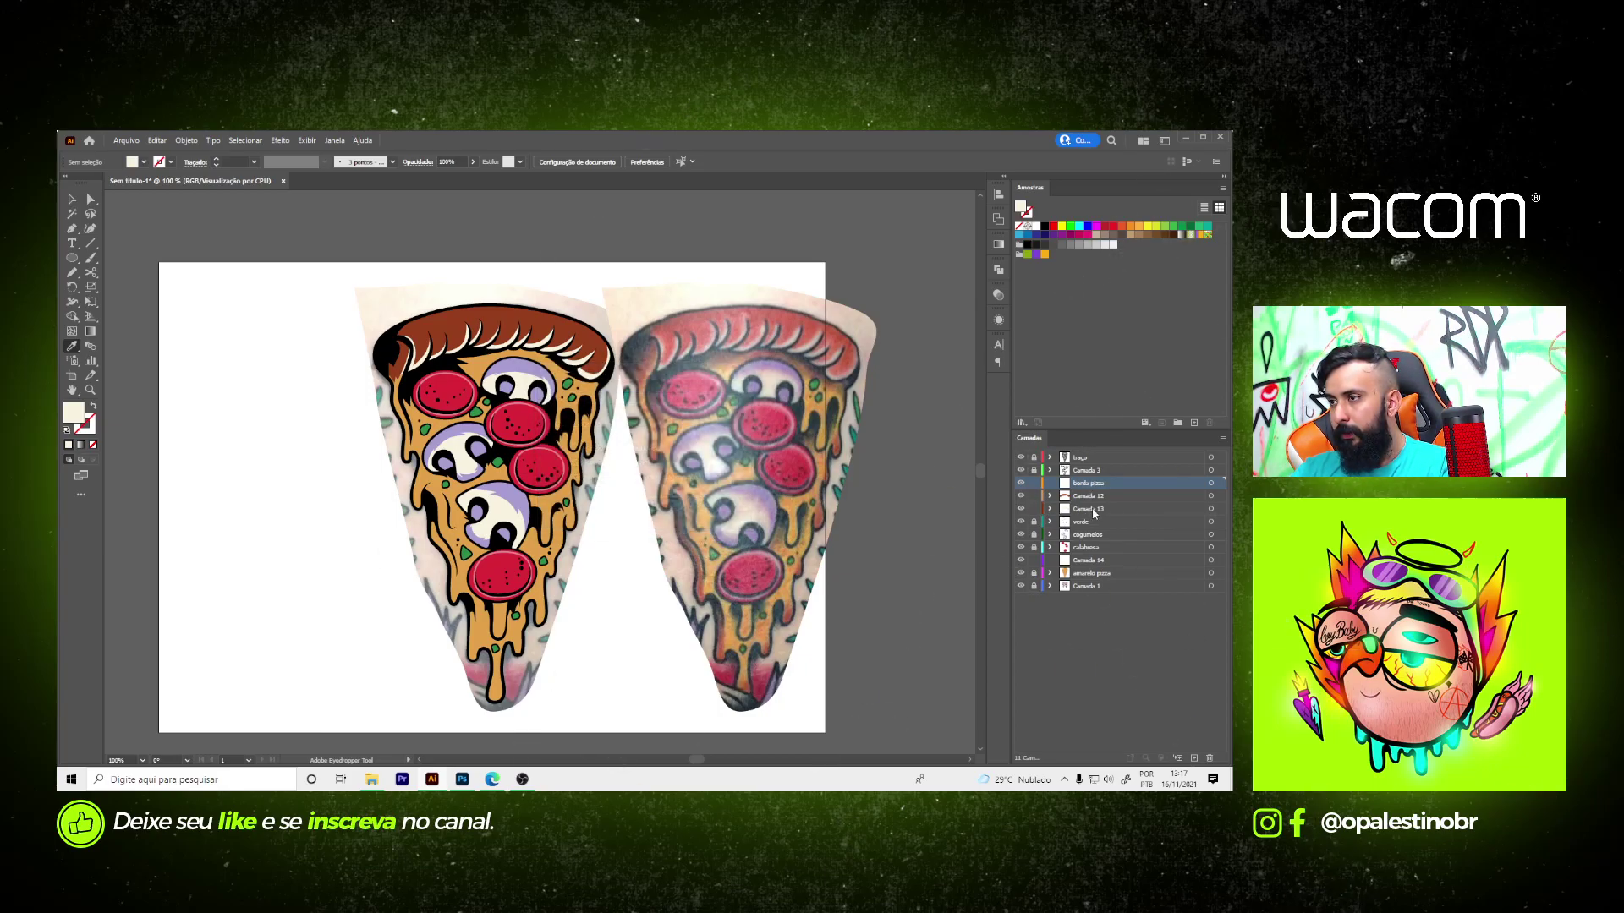
- Move Camada 12 and Camada 13 into borda pizza and check its visibility
drag(1093, 510, 1049, 484)
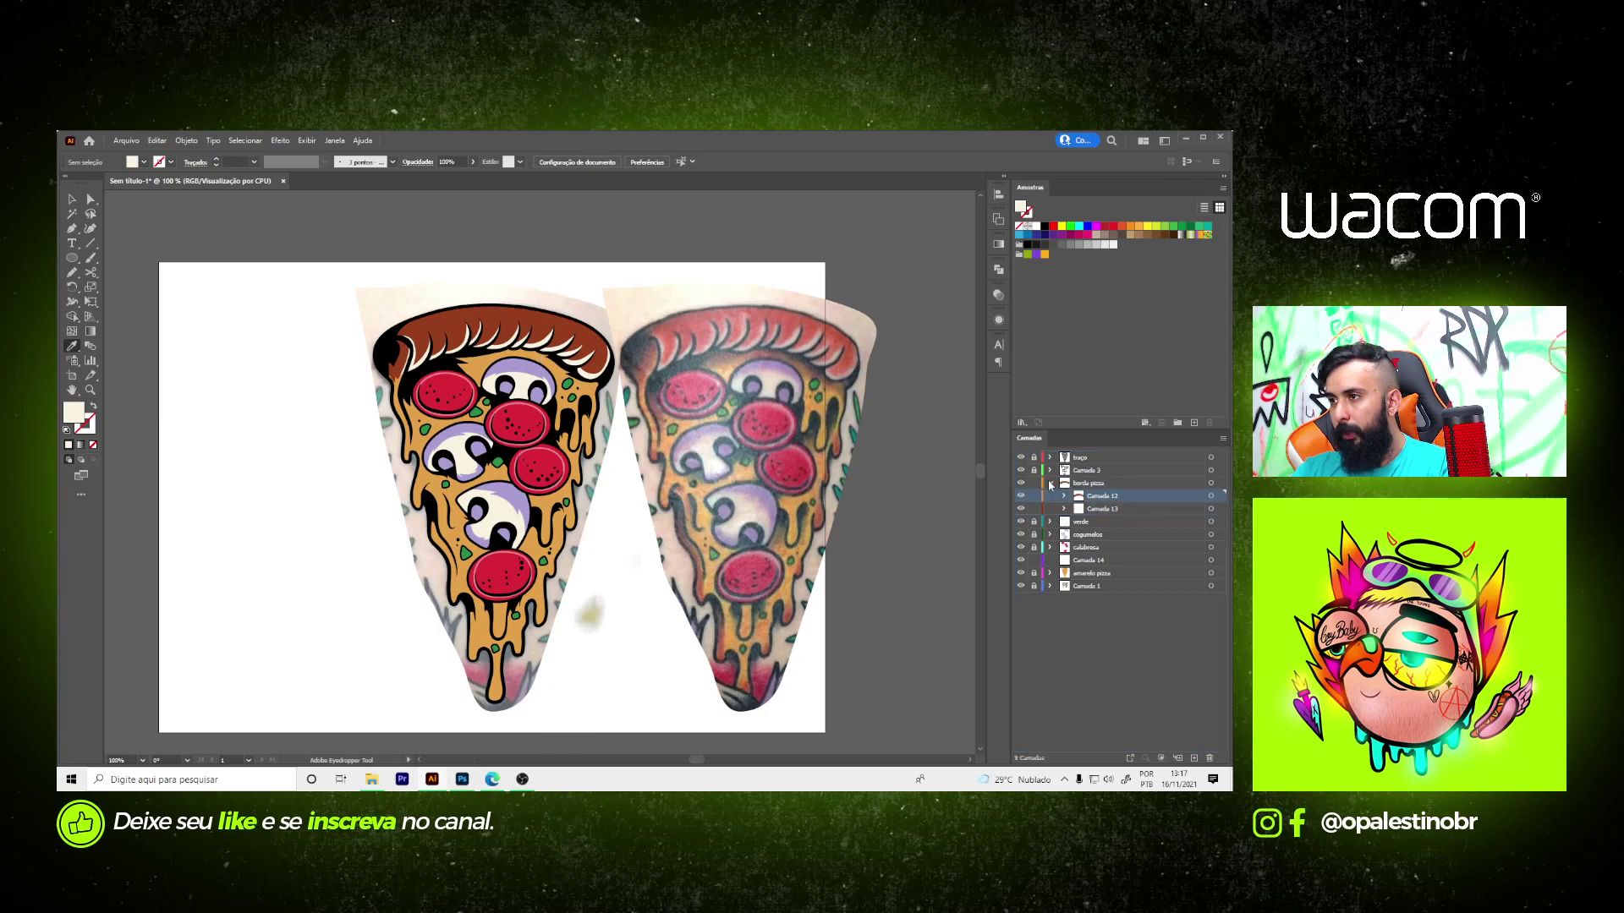
click(1050, 482)
click(1021, 483)
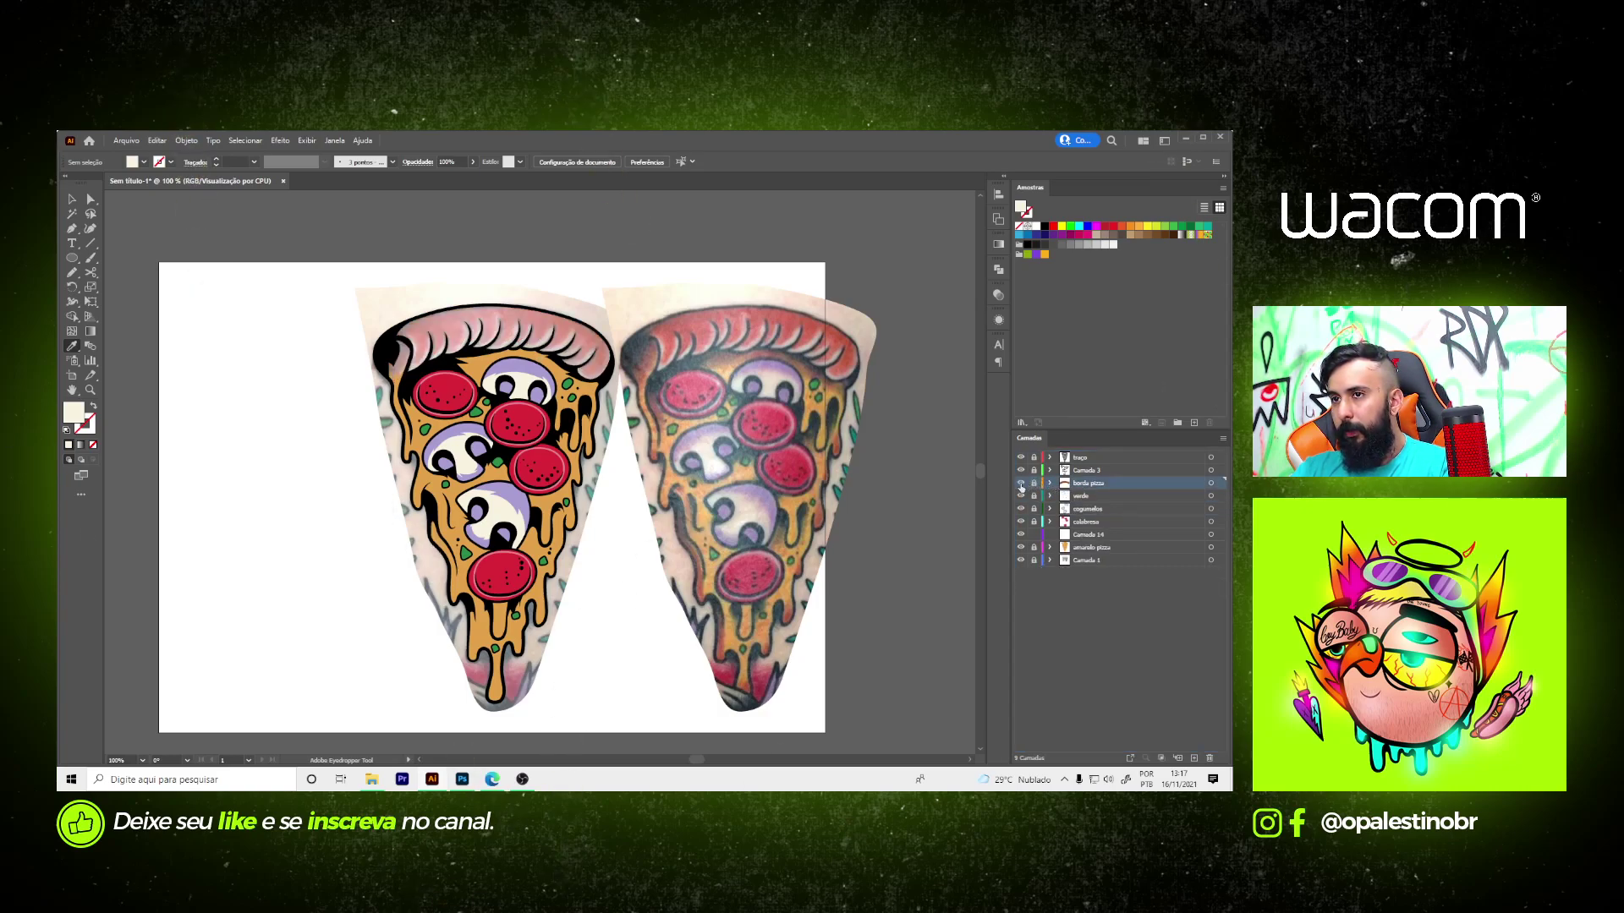
click(1090, 535)
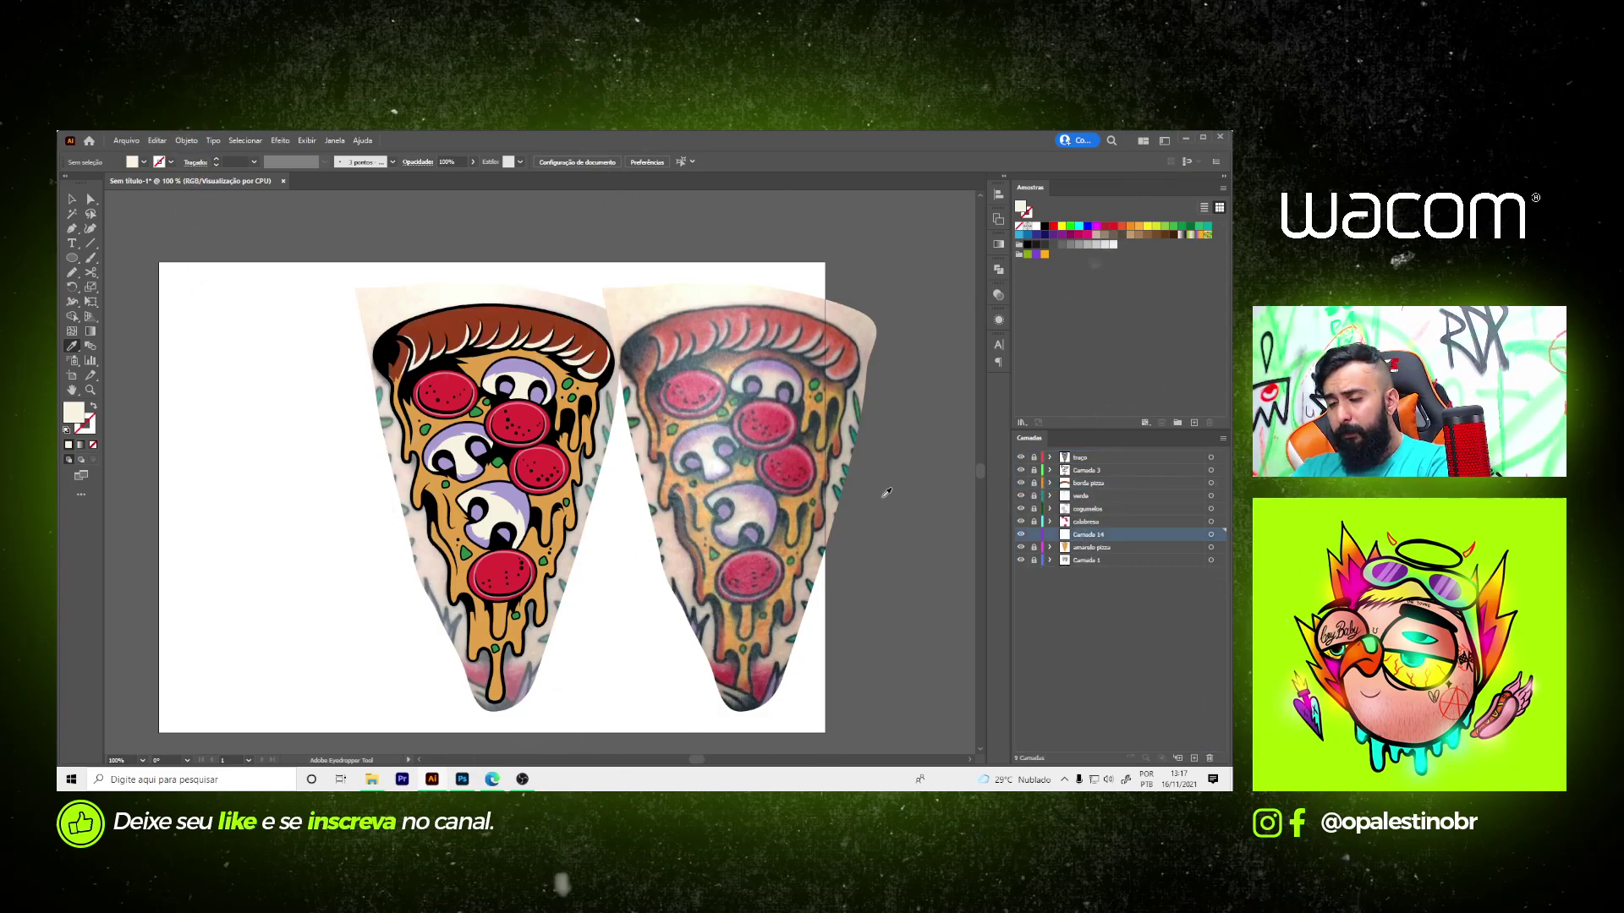
- Set the fill colour to a darker orange in the Color Picker
scroll(520, 624, up, 2)
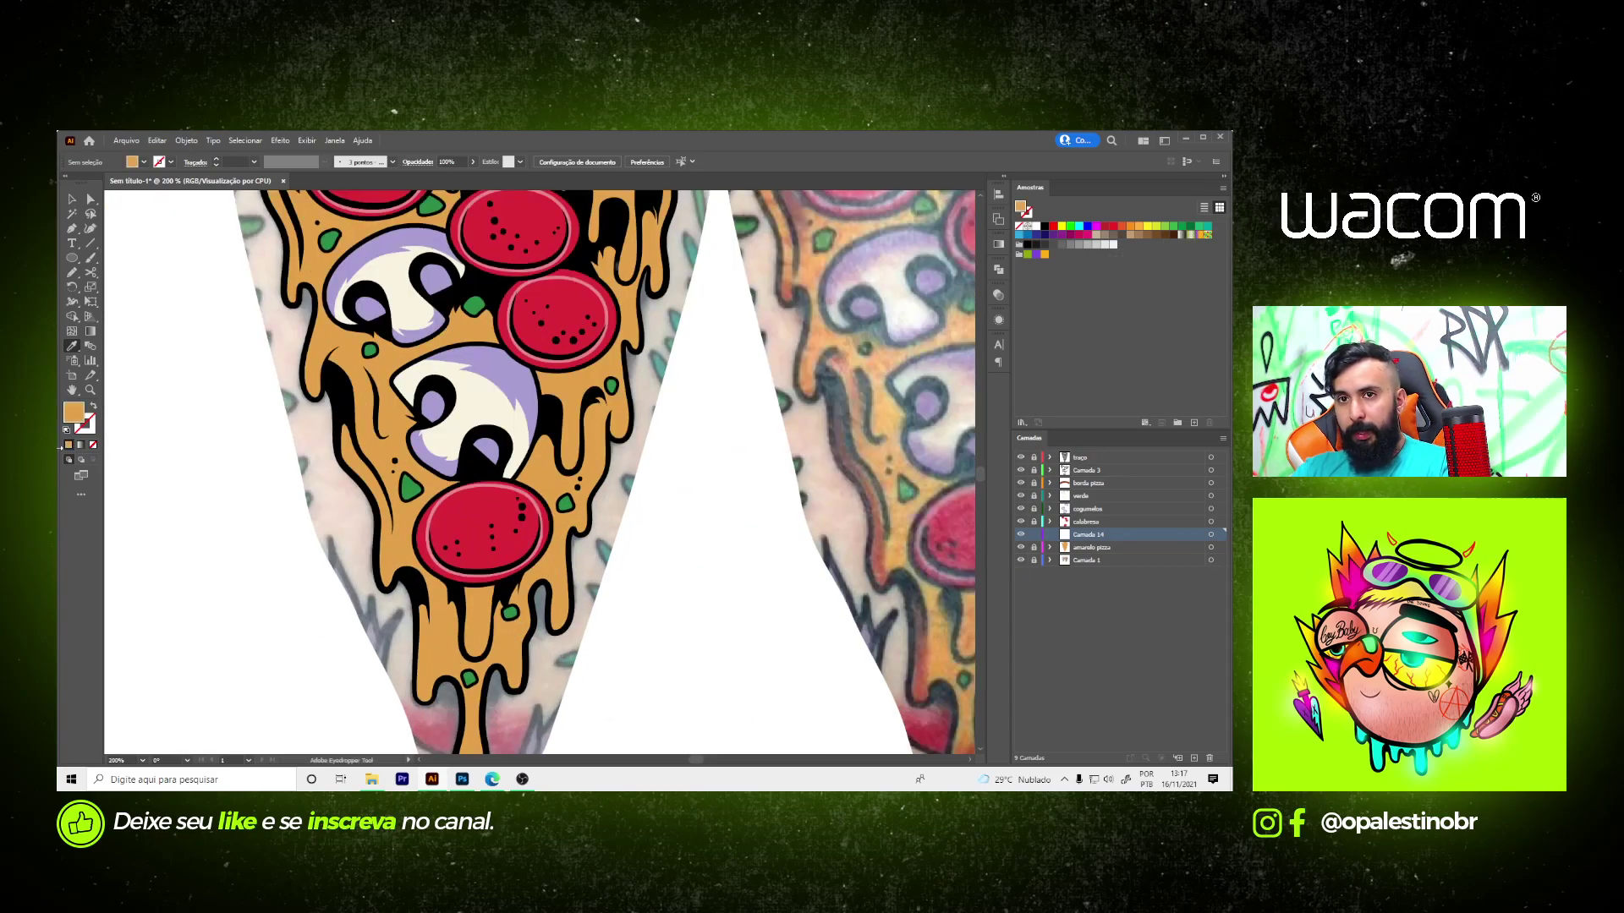
double_click(72, 423)
click(855, 370)
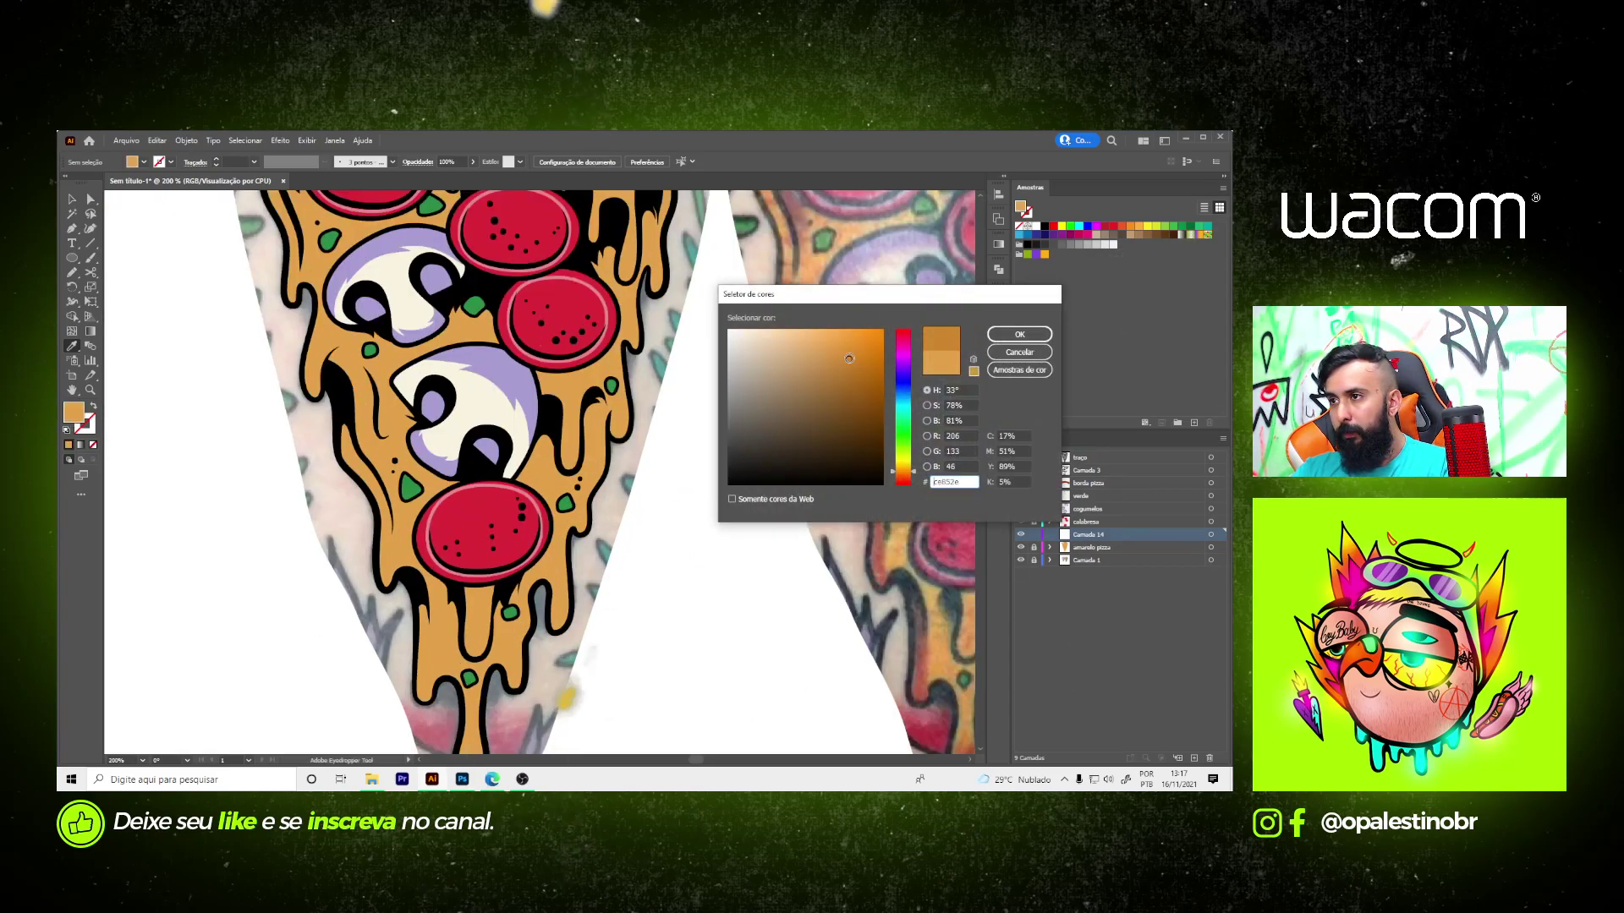
click(1018, 334)
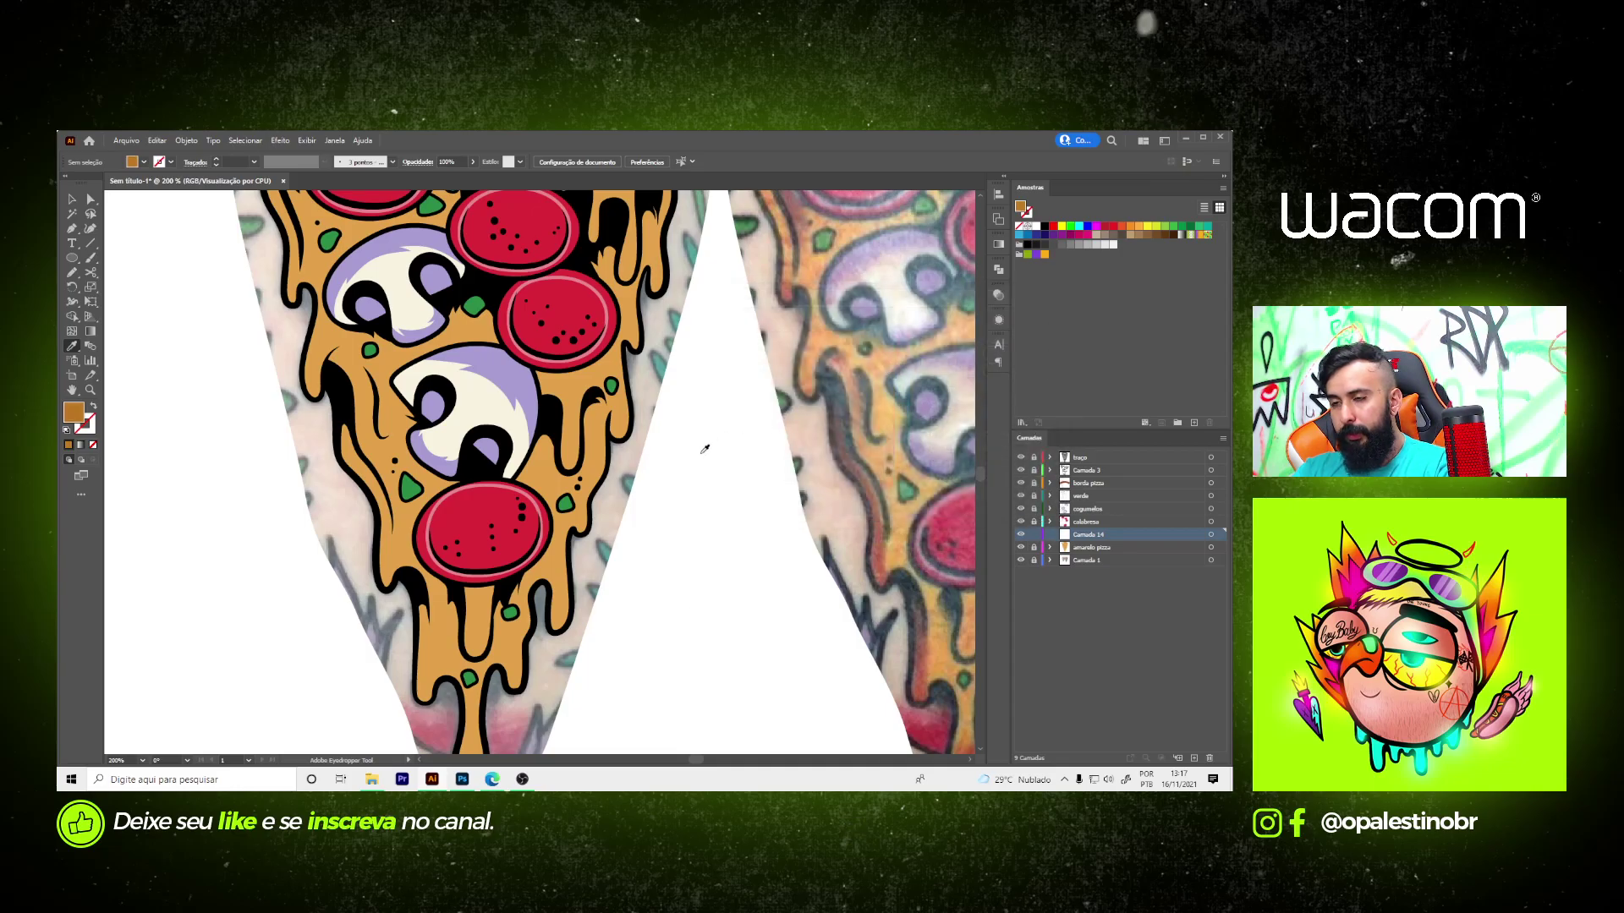
- Hide the yellow cheese colour and draw a zigzag Pencil shading shape around the crust spike
scroll(700, 446, down, 2)
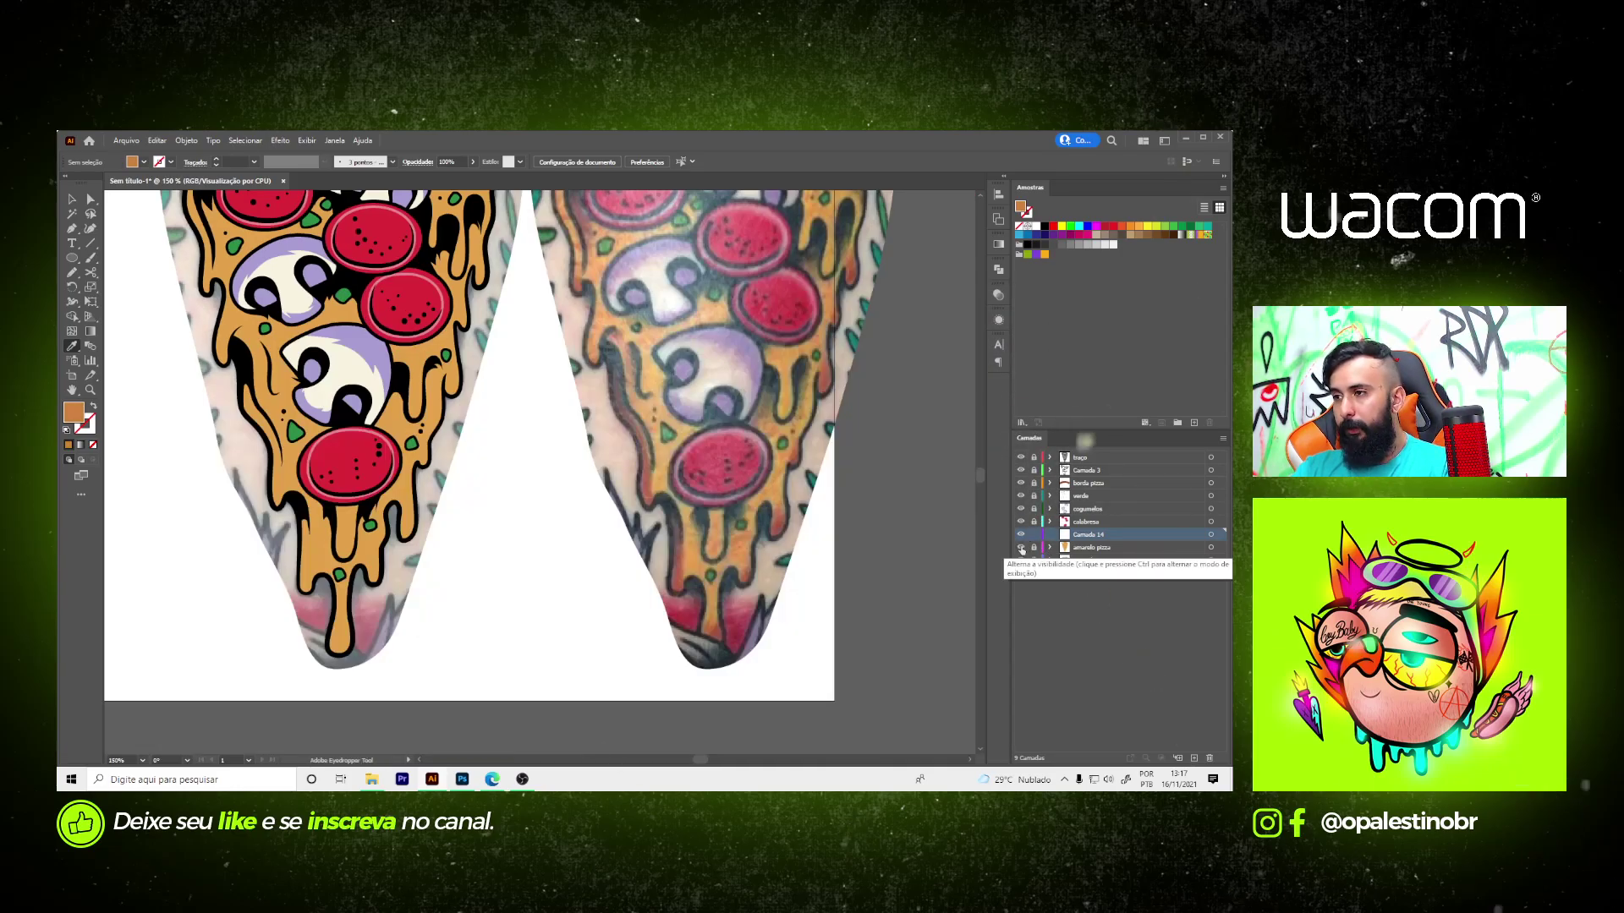
drag(401, 423, 643, 549)
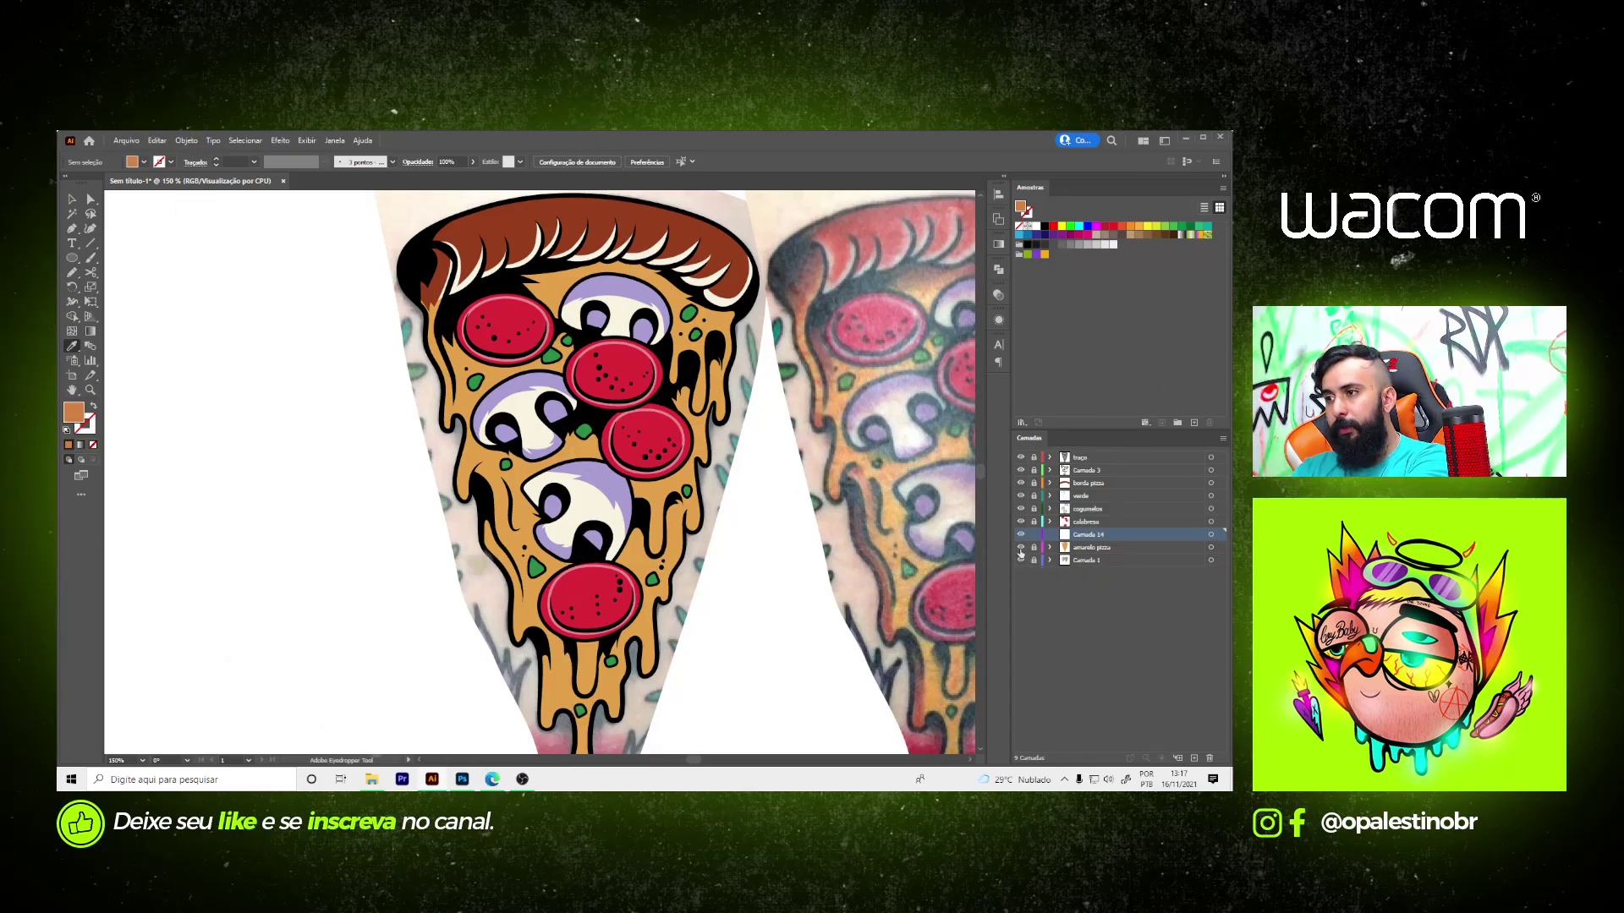
click(1021, 547)
key(n)
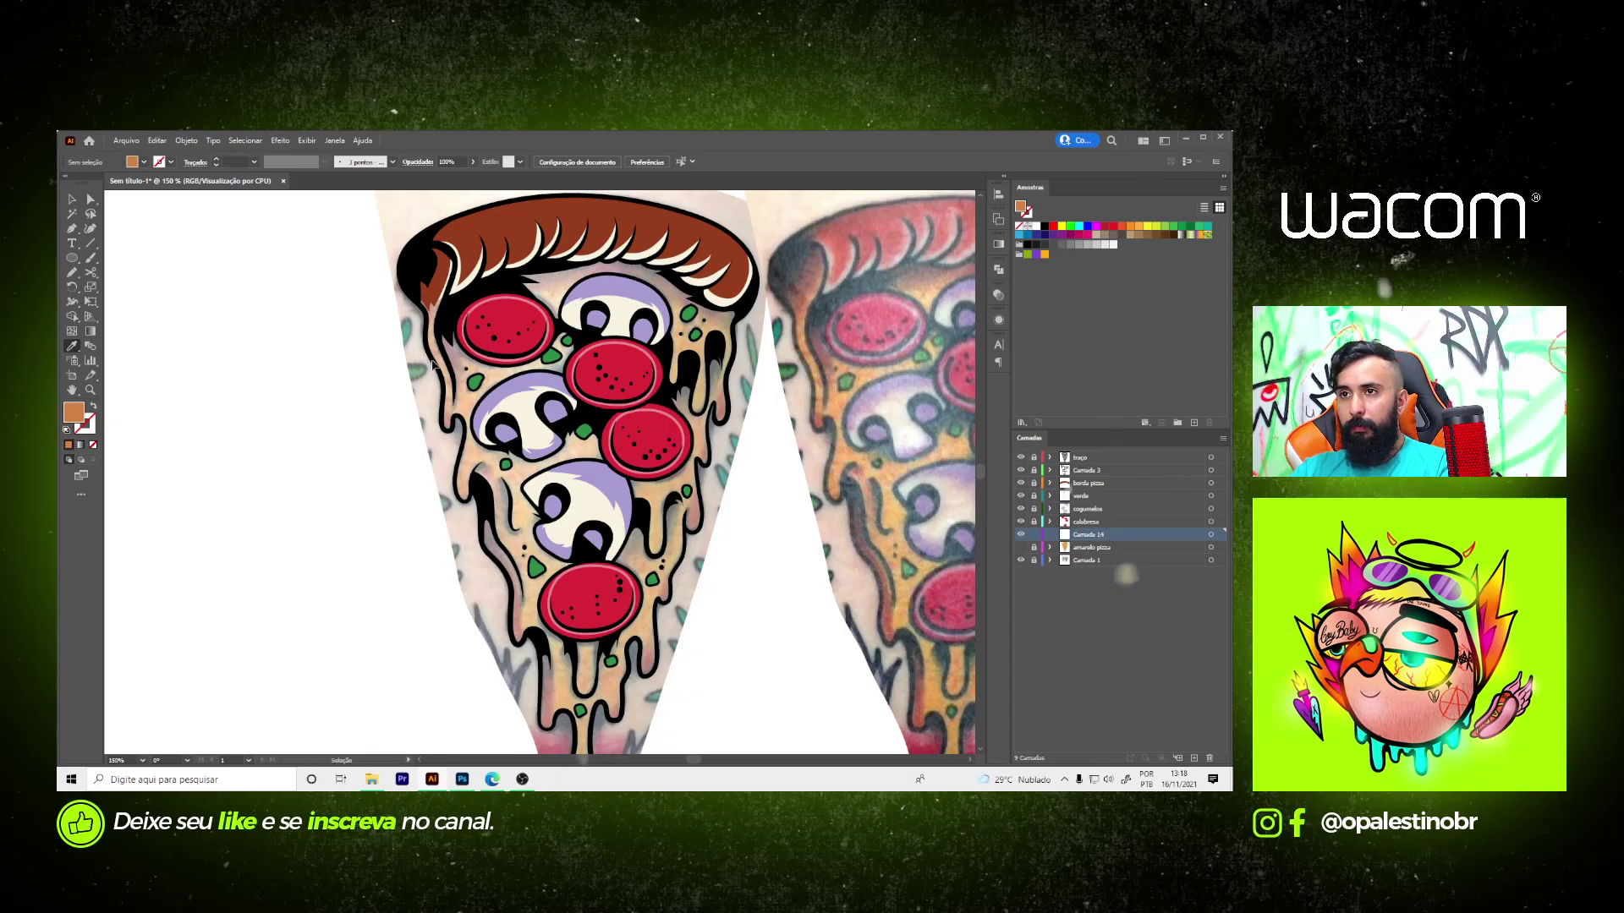
alt+scroll(436, 368, up, 3)
alt+scroll(434, 369, up, 1)
alt+scroll(444, 343, up, 1)
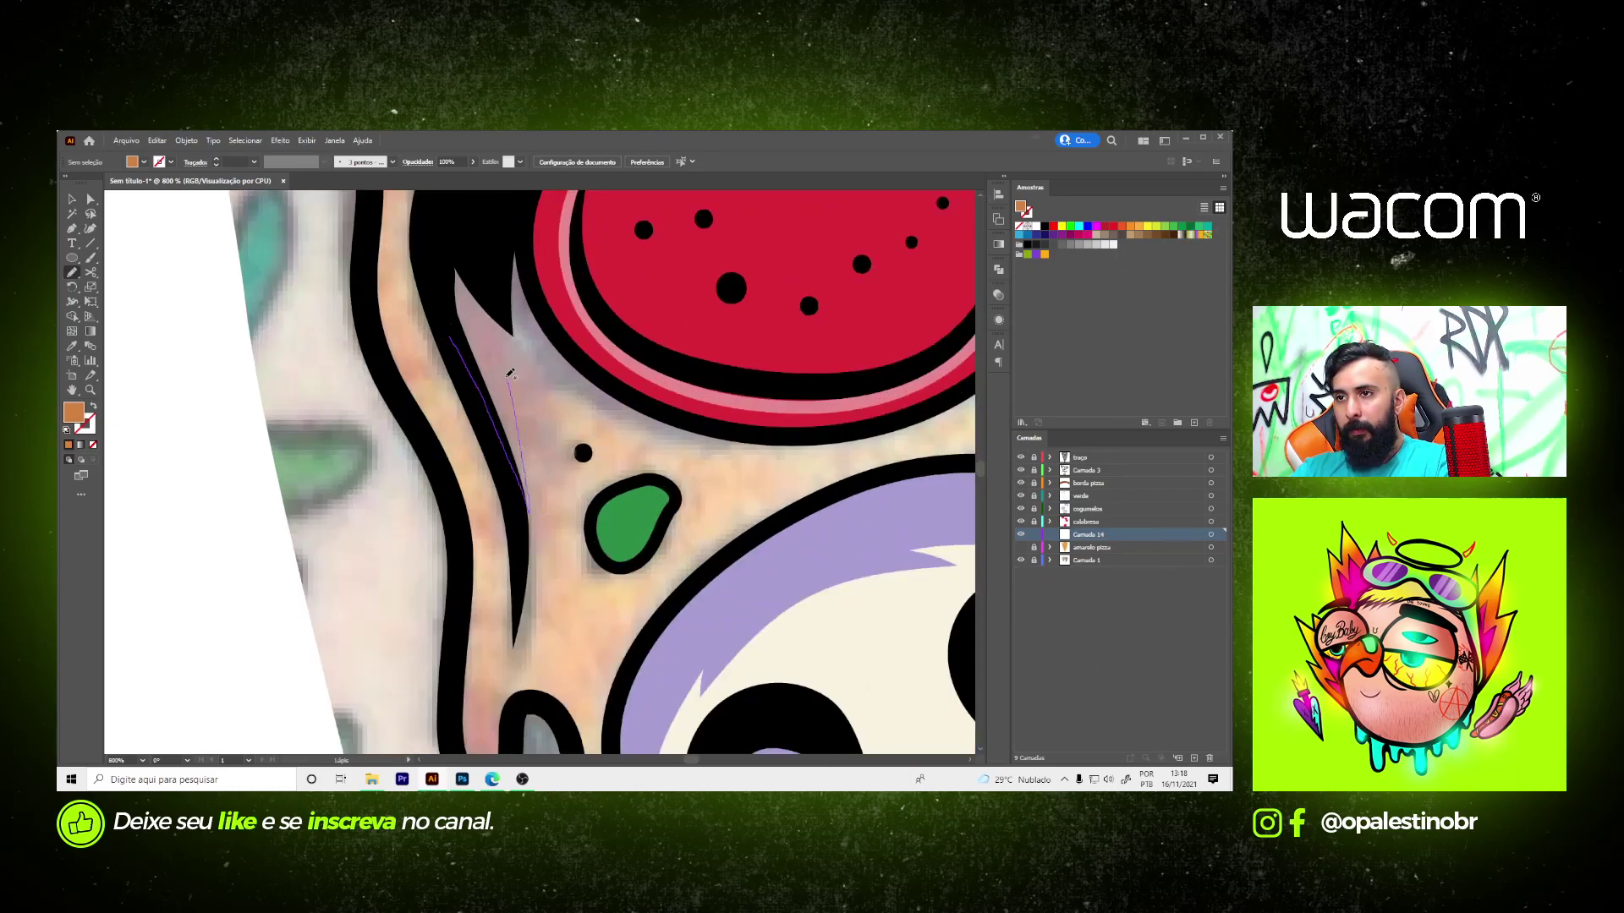
drag(510, 373, 536, 372)
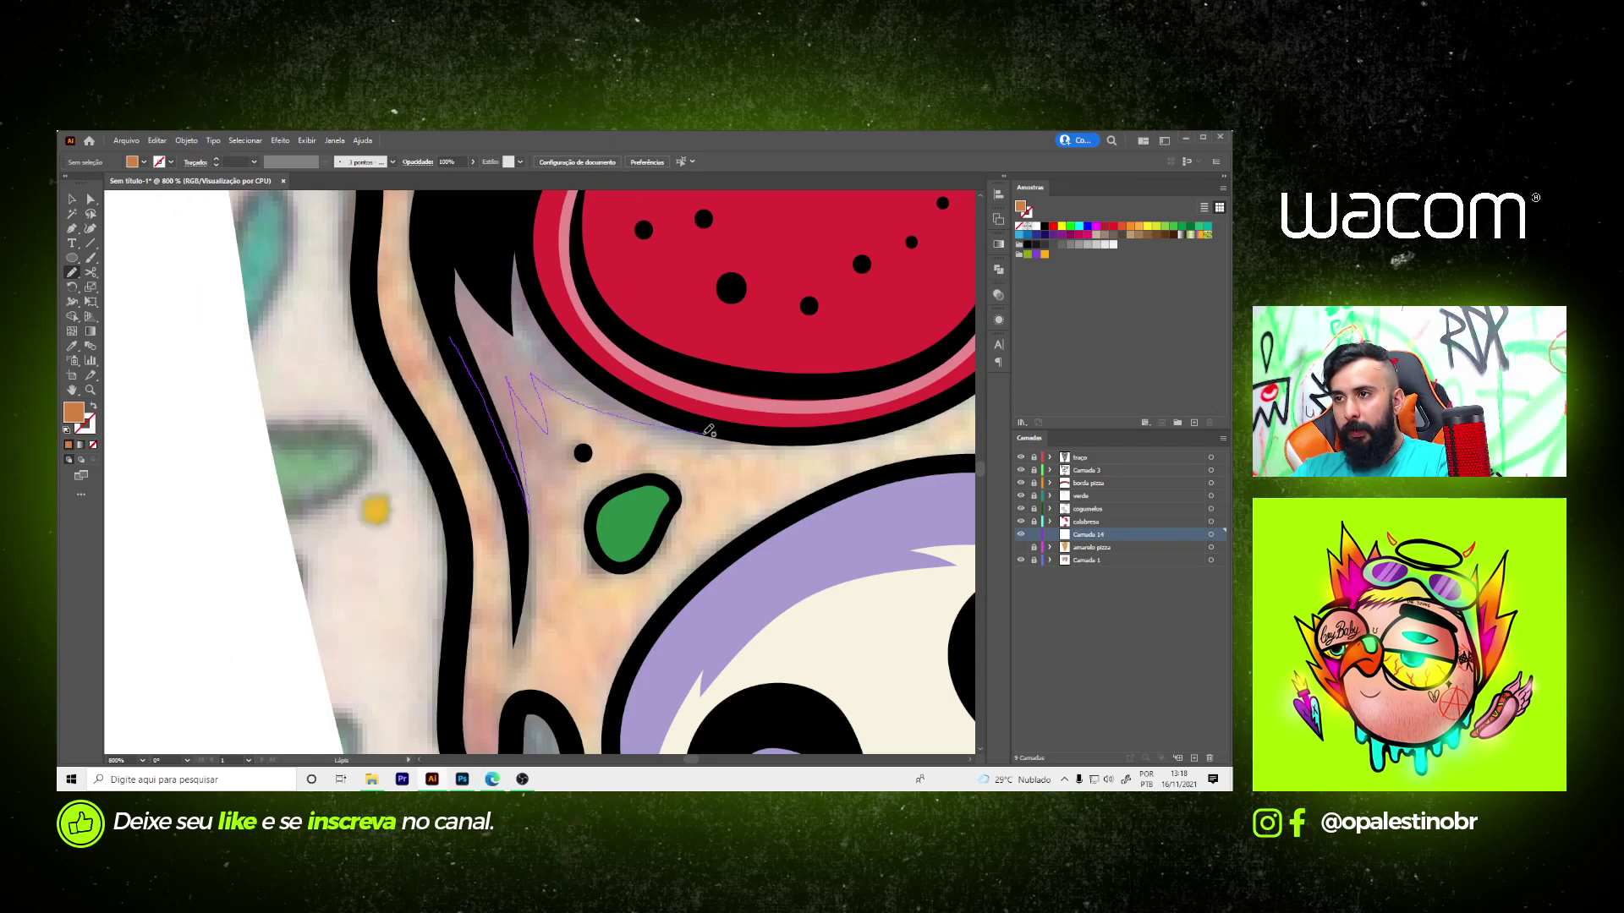
drag(670, 425, 702, 433)
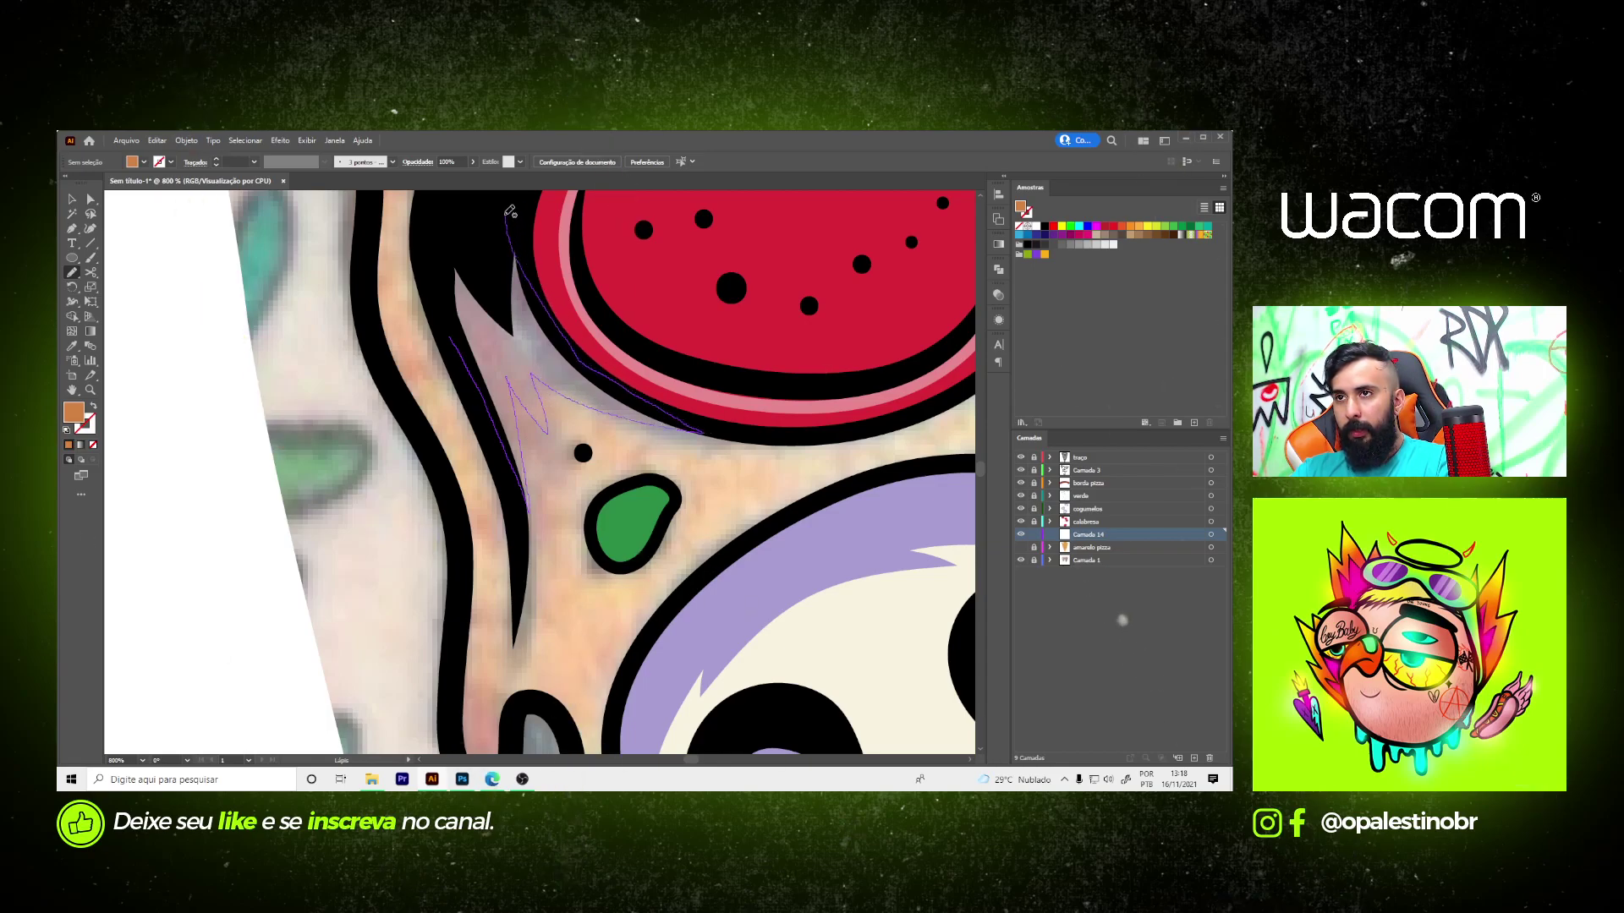
drag(587, 361, 450, 334)
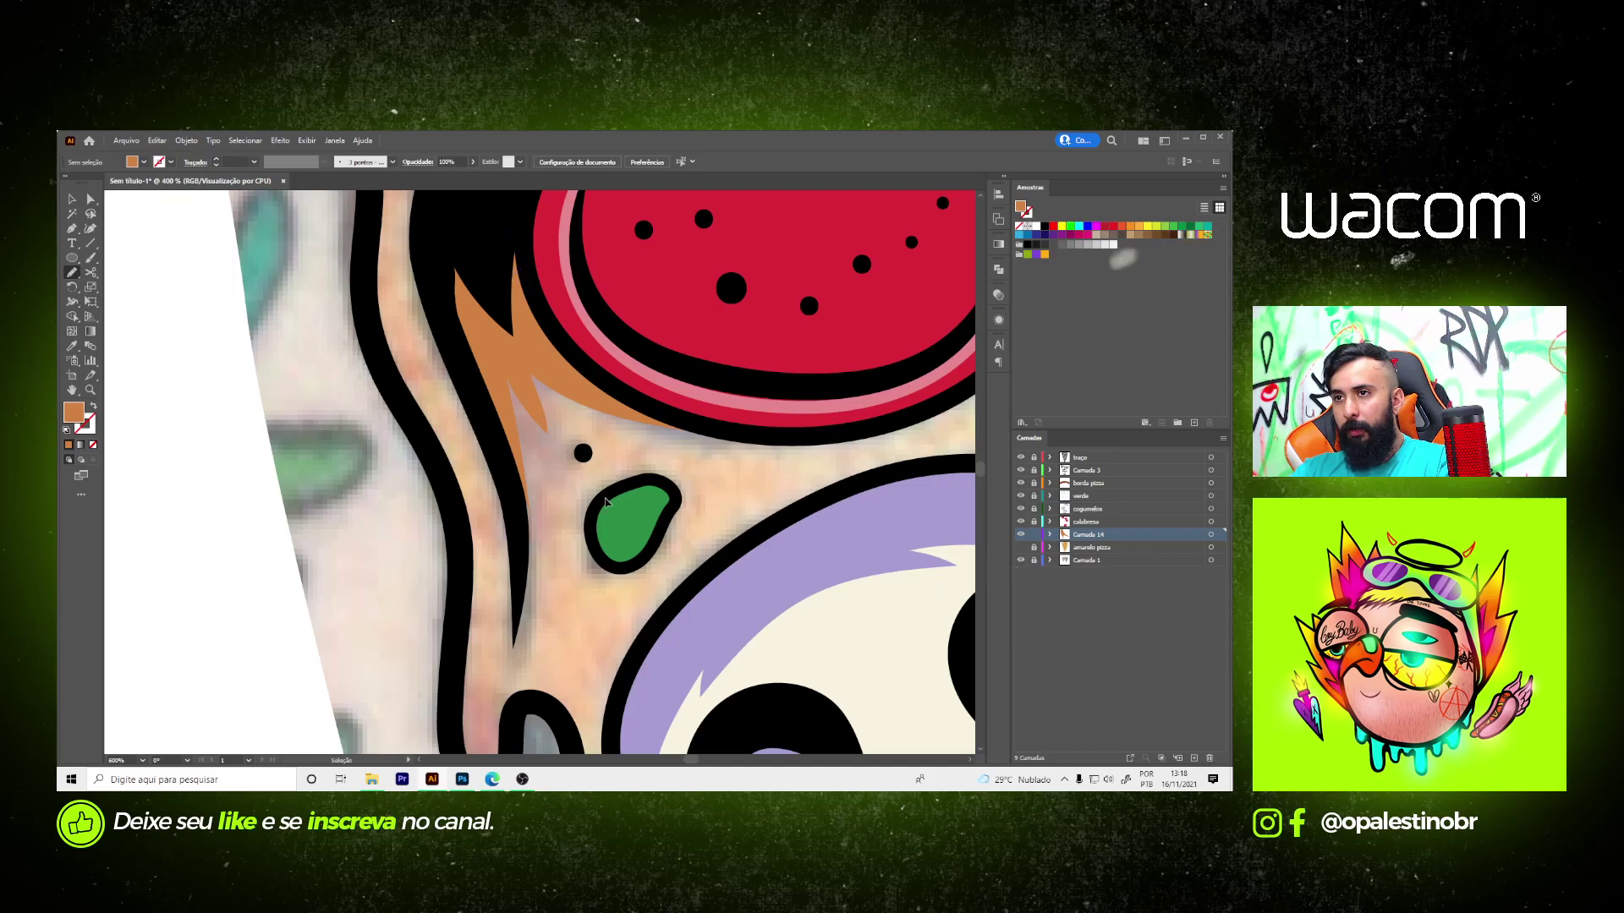
- Recolour all the Camada 14 shading shapes to a darker brown fill
key(ctrl+minus)
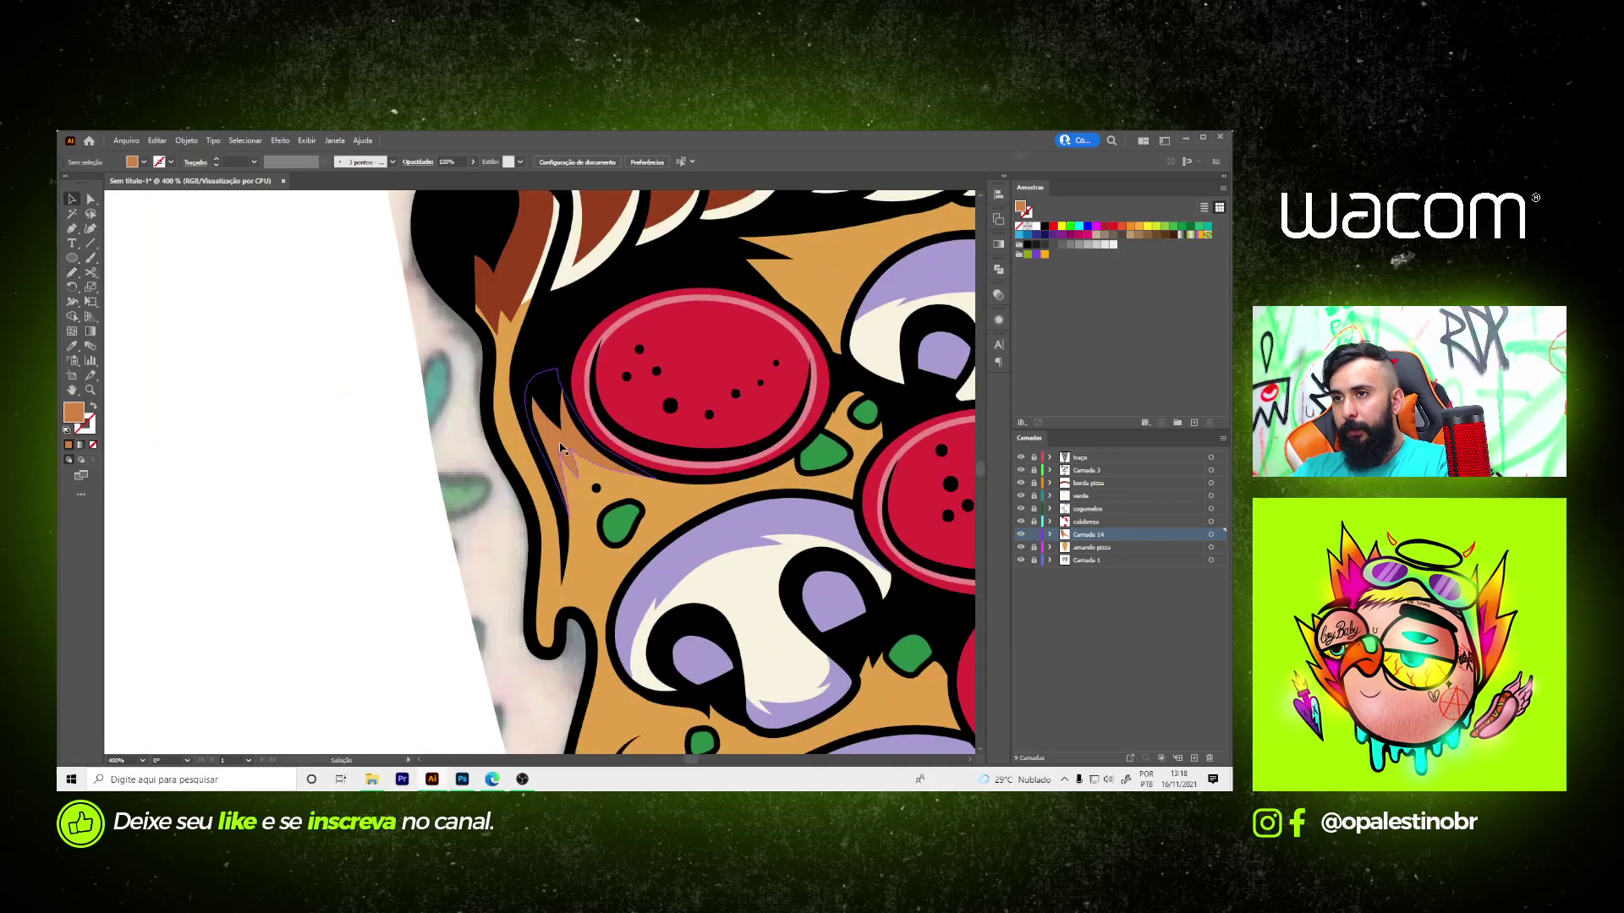
click(1210, 534)
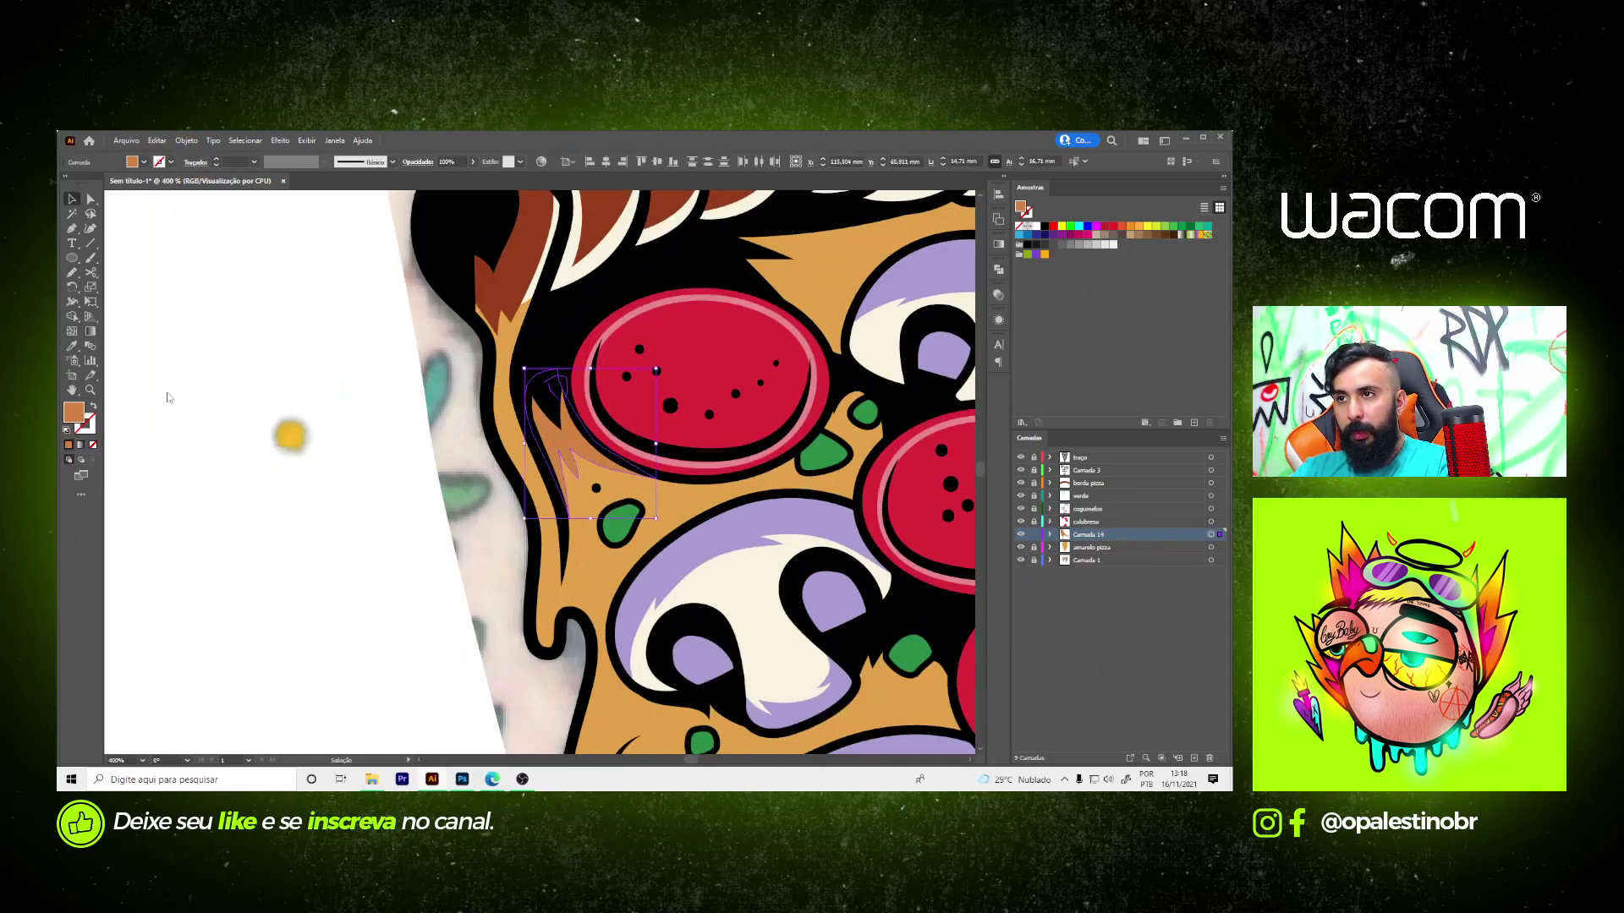
double_click(73, 412)
click(1019, 334)
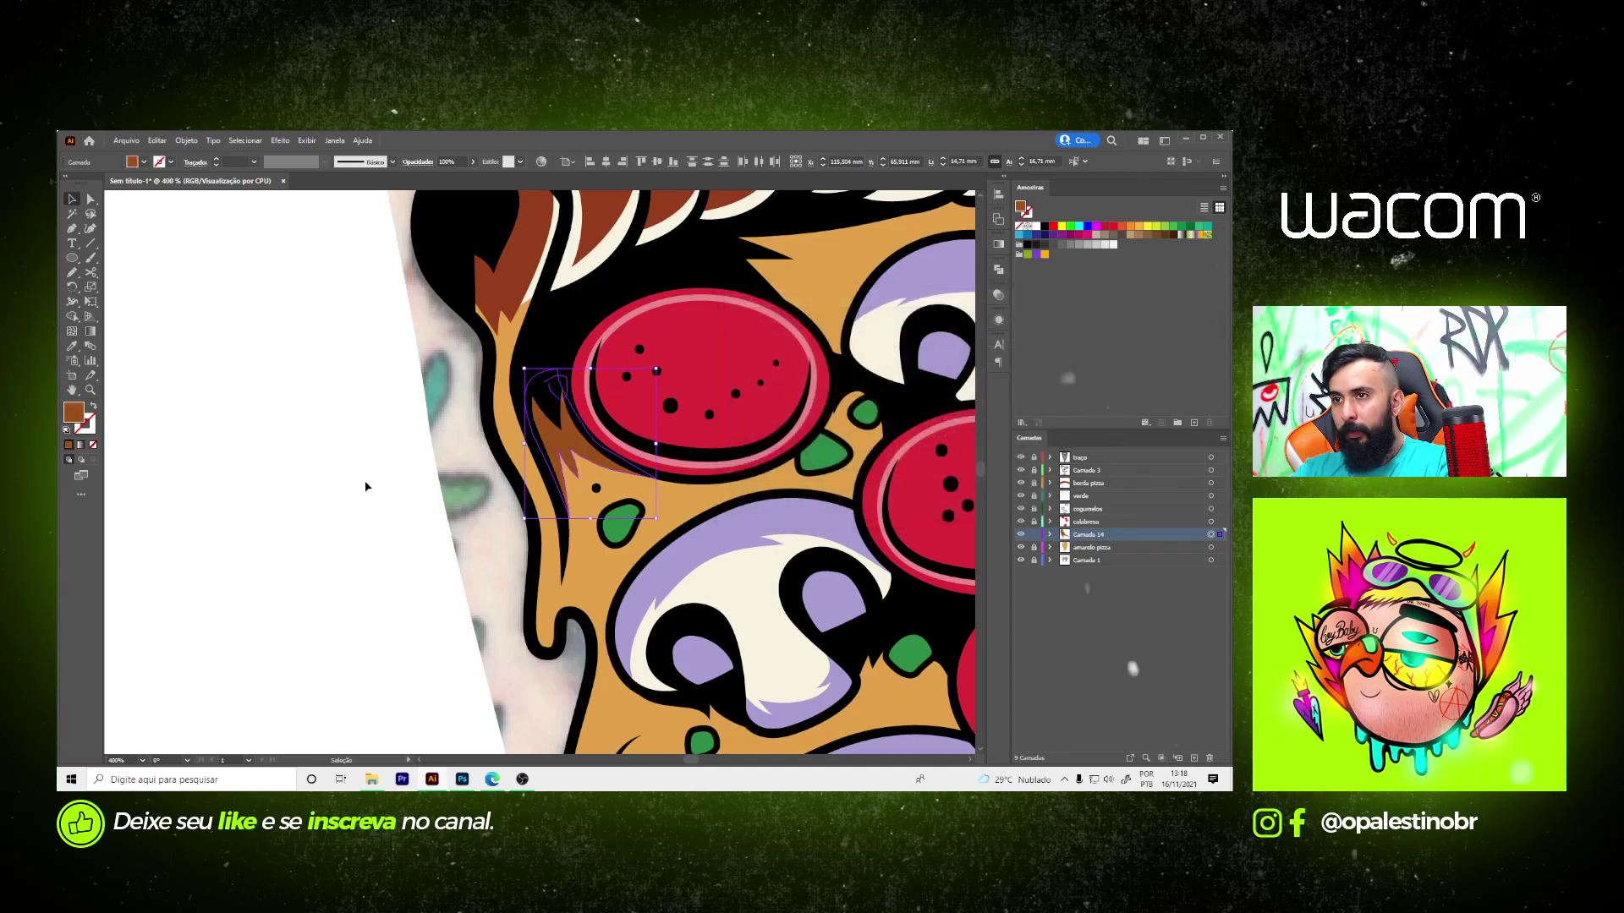
click(366, 482)
key(ctrl+minus)
key(ctrl+minus)
key(ctrl+minus)
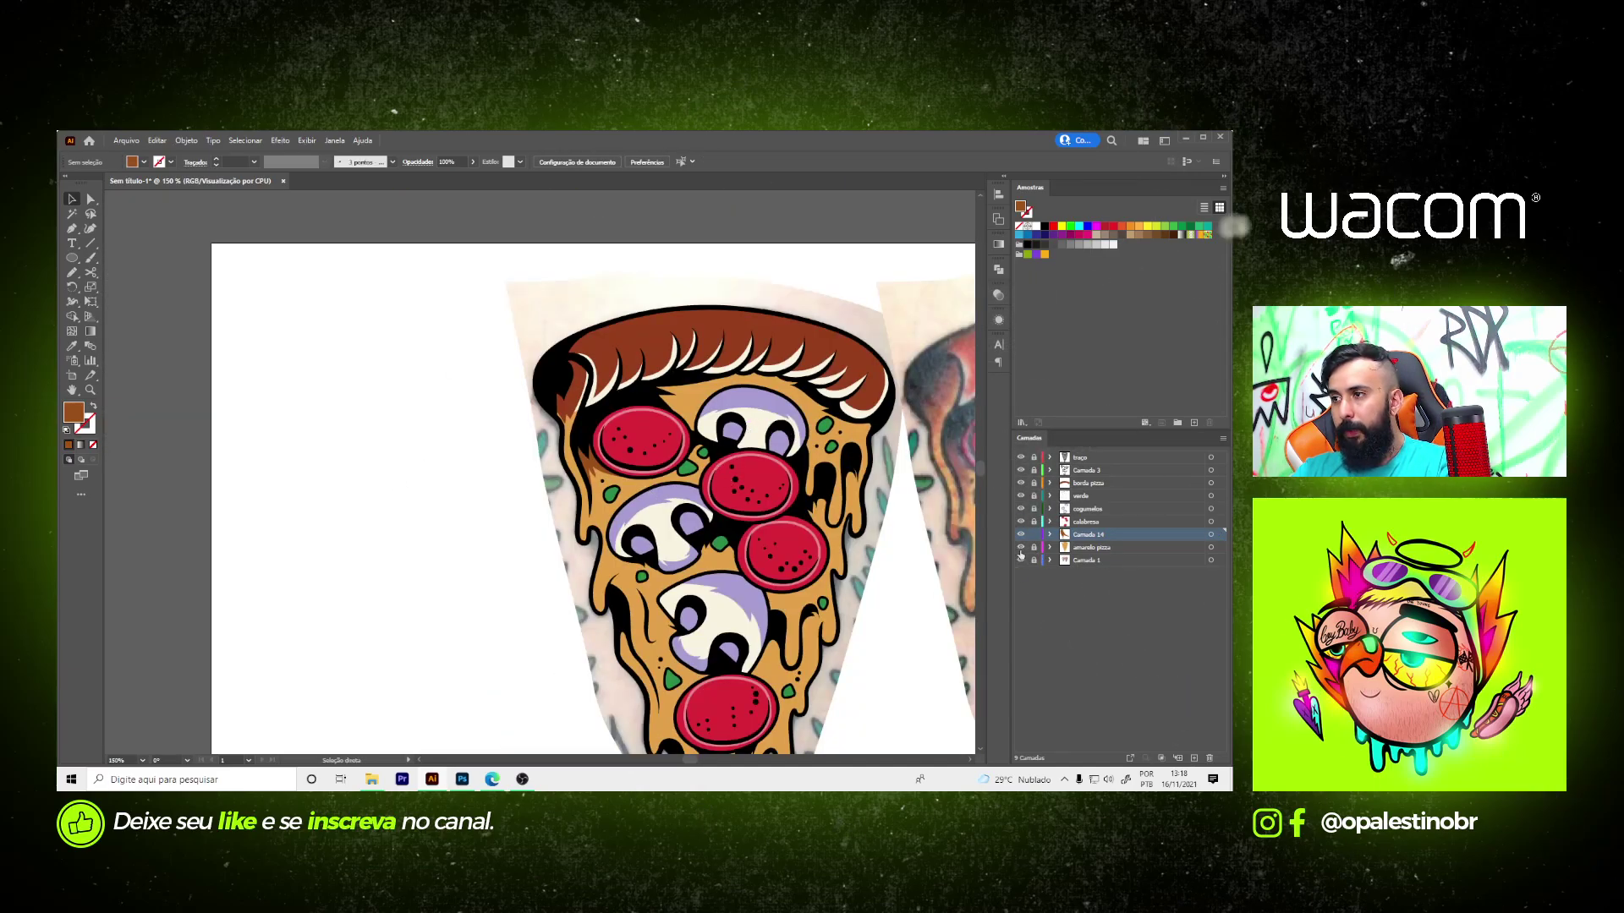
- Draw a brown shadow along the crust edge between the crust and the mushroom
click(1021, 548)
key(n)
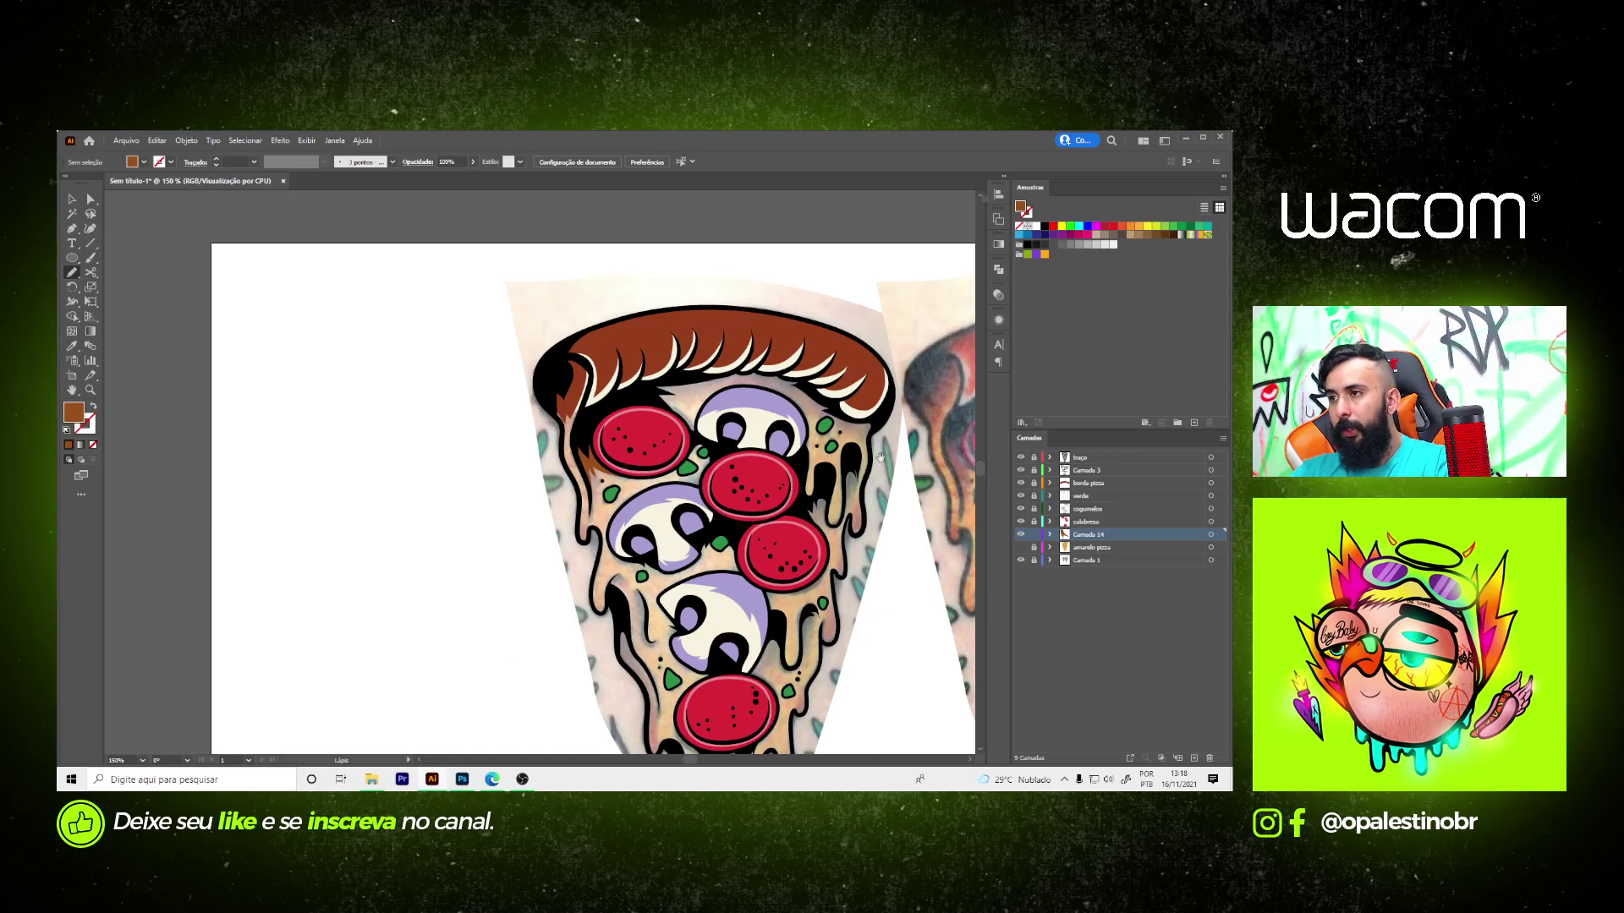
drag(772, 423, 324, 372)
scroll(324, 372, up, 2)
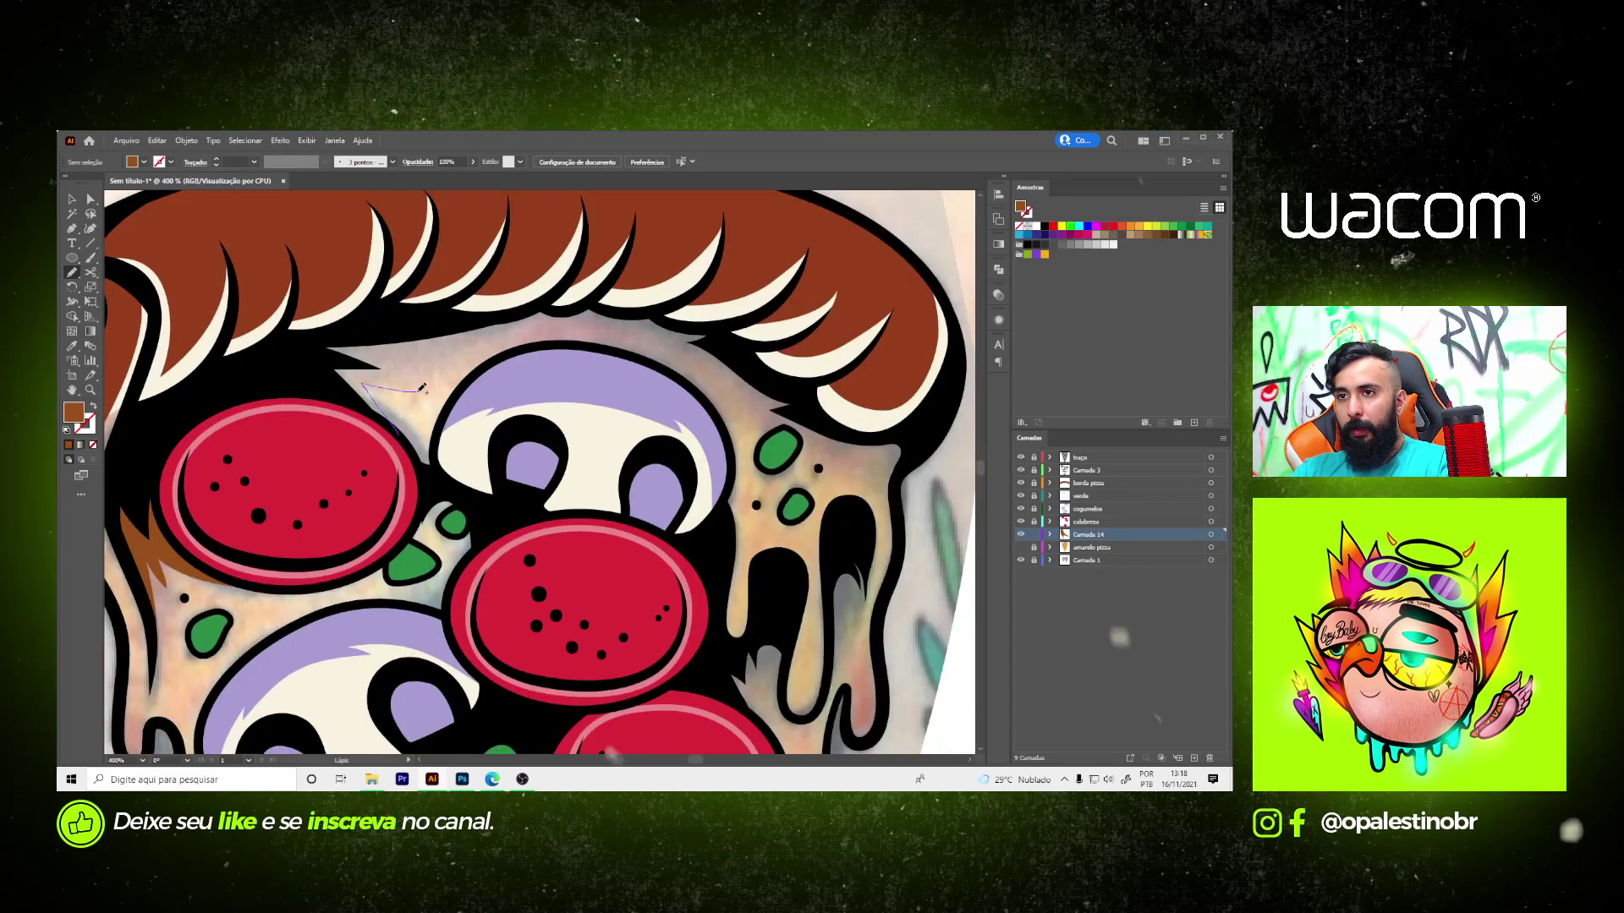
drag(364, 385, 473, 351)
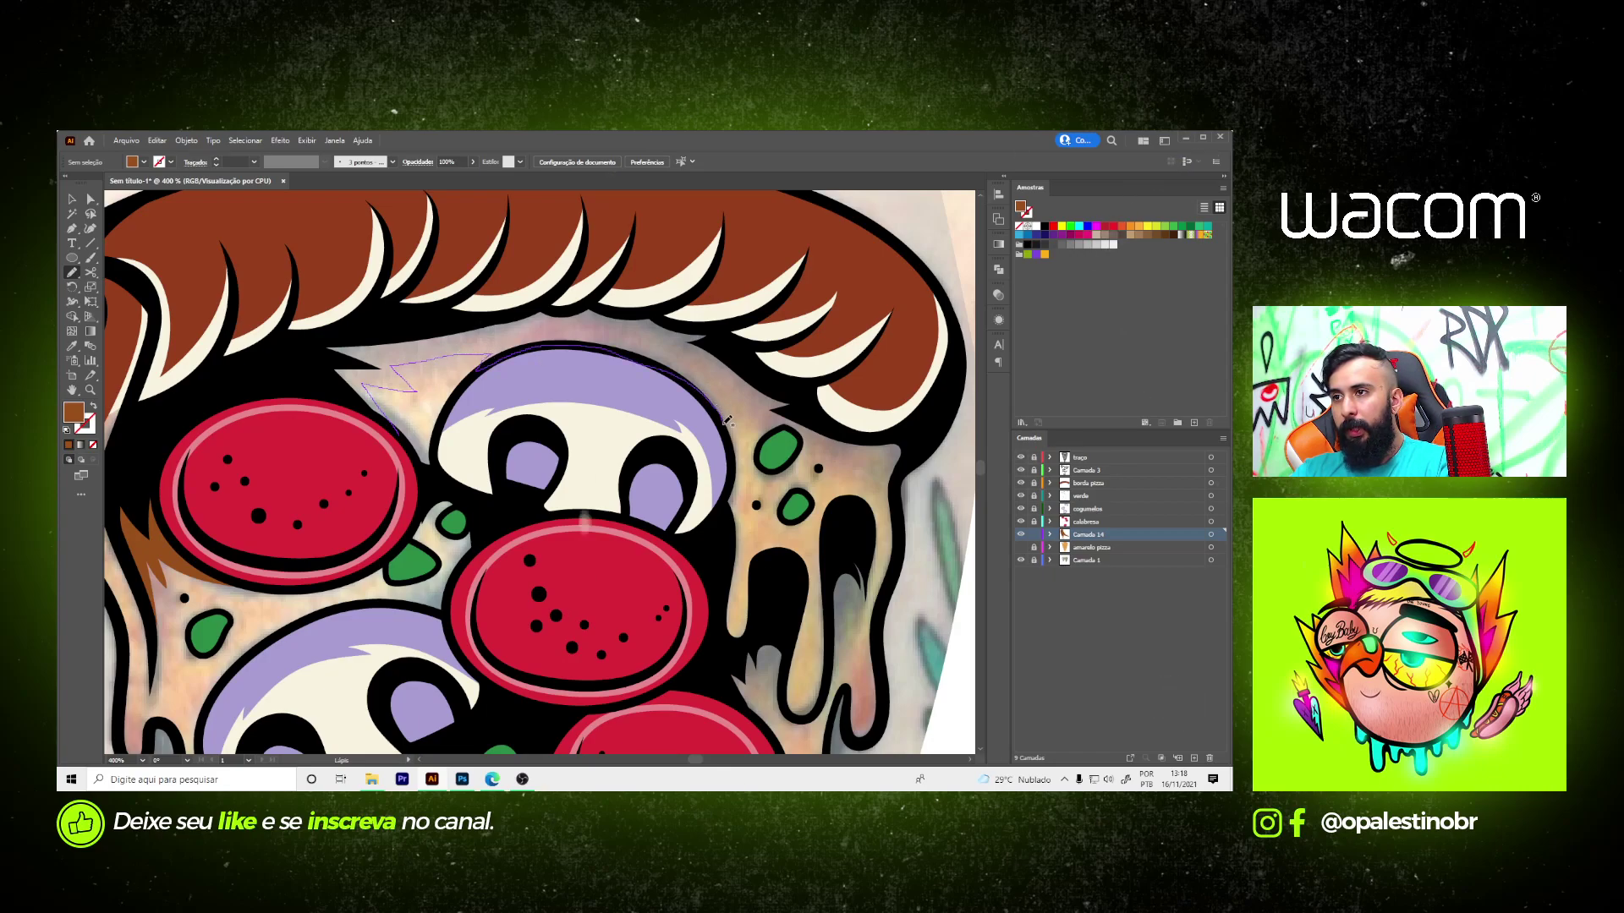
drag(727, 420, 776, 429)
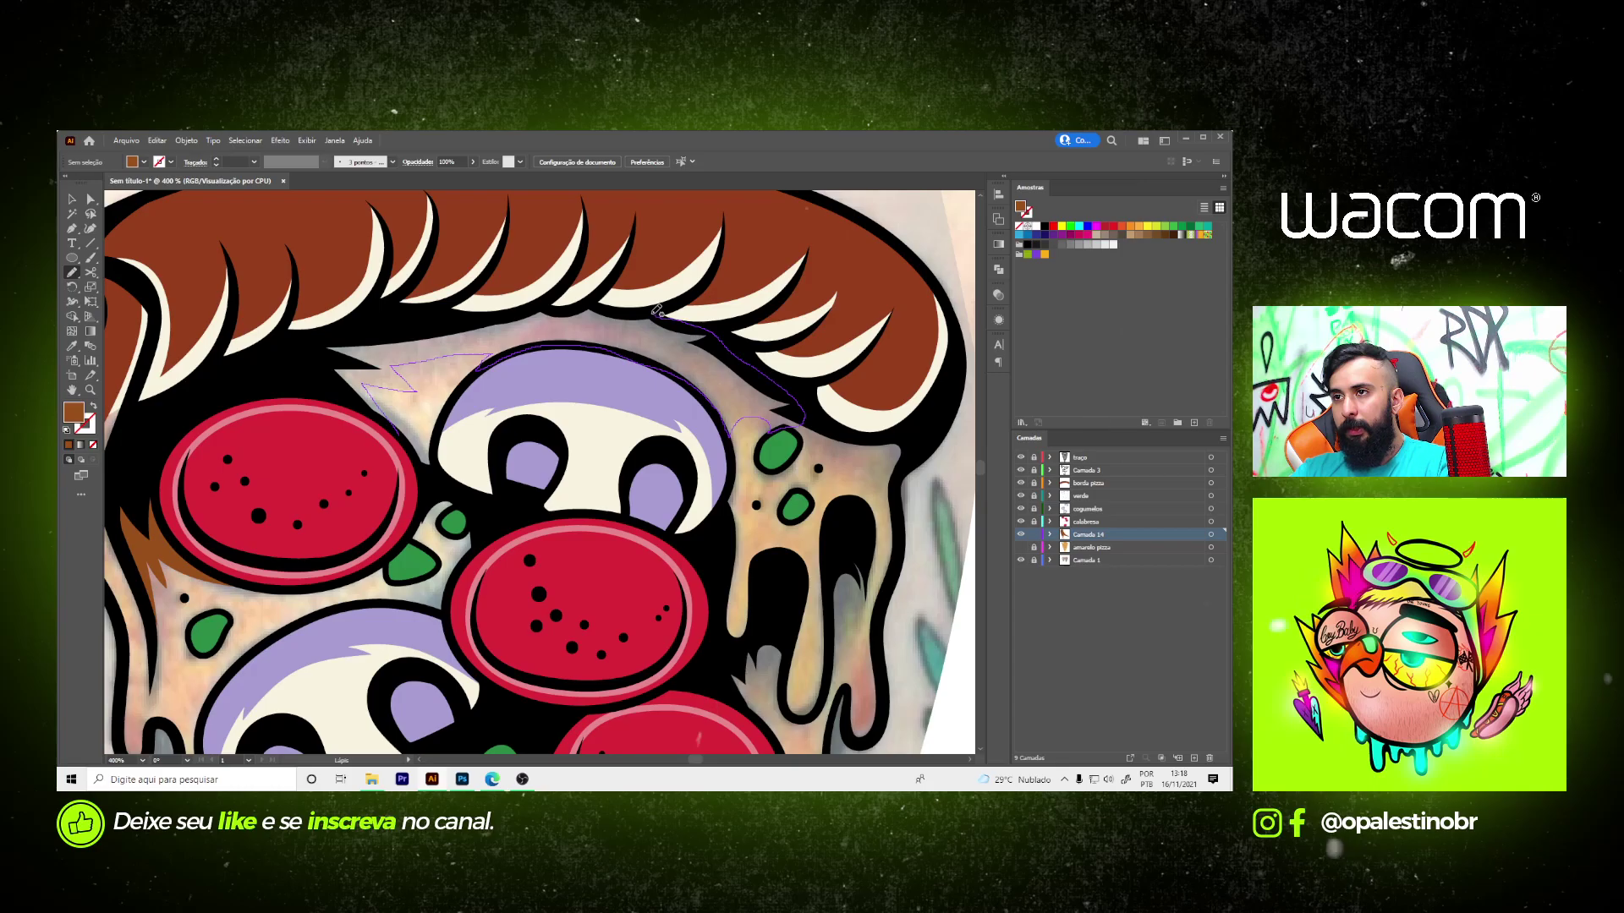
mouse_move(751, 361)
mouse_down()
mouse_move(586, 305)
mouse_move(520, 308)
mouse_up()
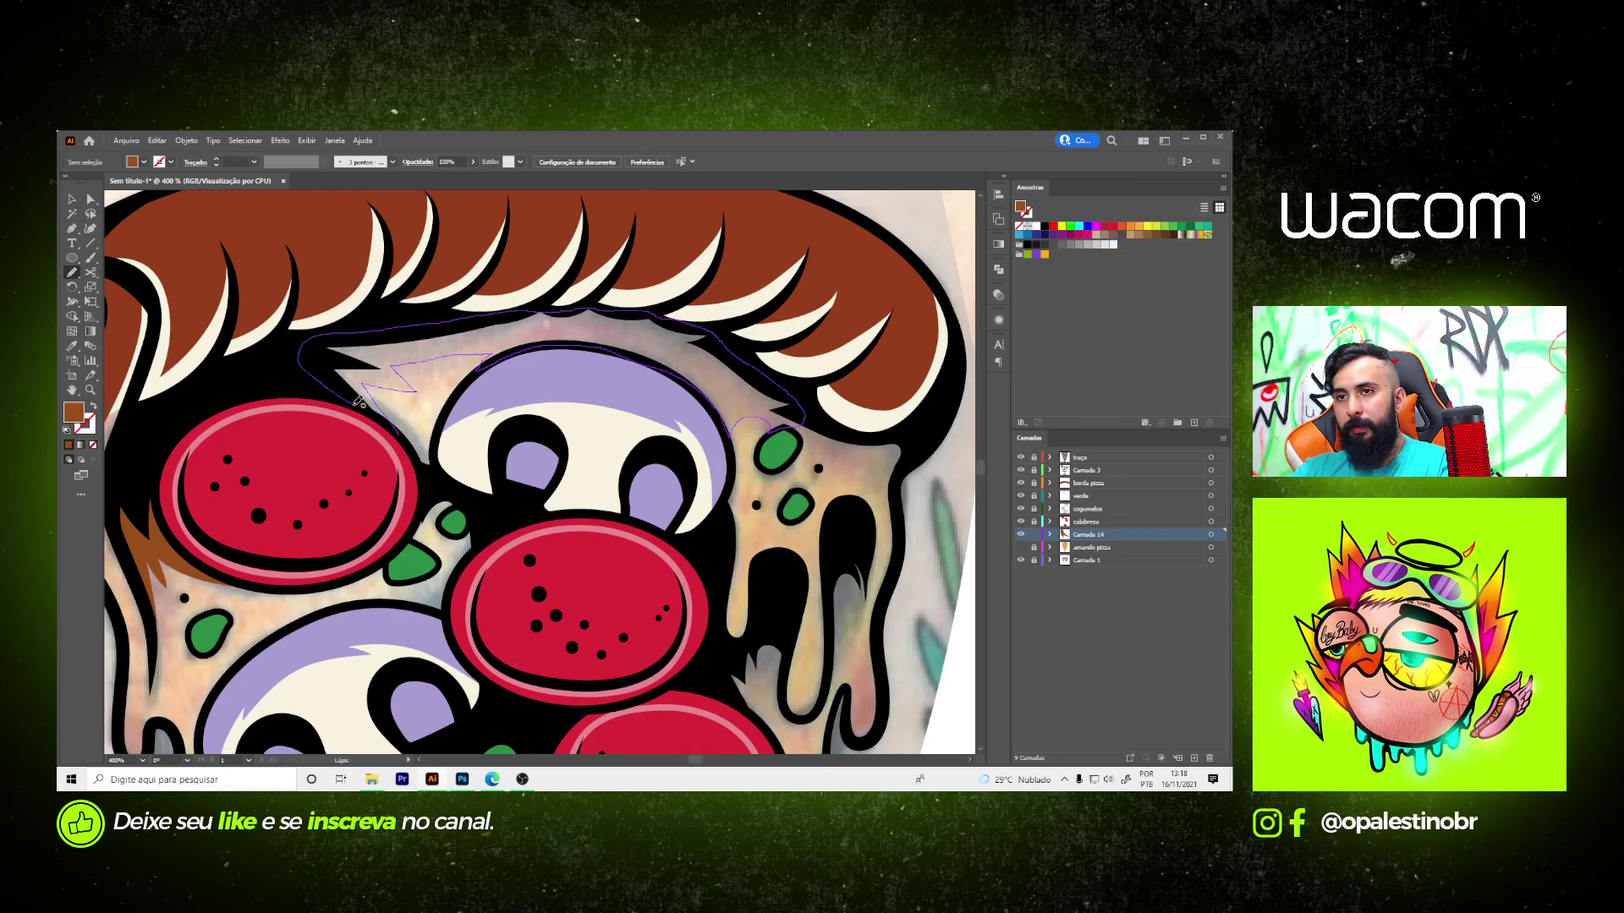
drag(359, 402, 343, 394)
- Draw a shading outline wrapping around the top of the green olive
key(ctrl+plus)
key(ctrl+plus)
key(ctrl+plus)
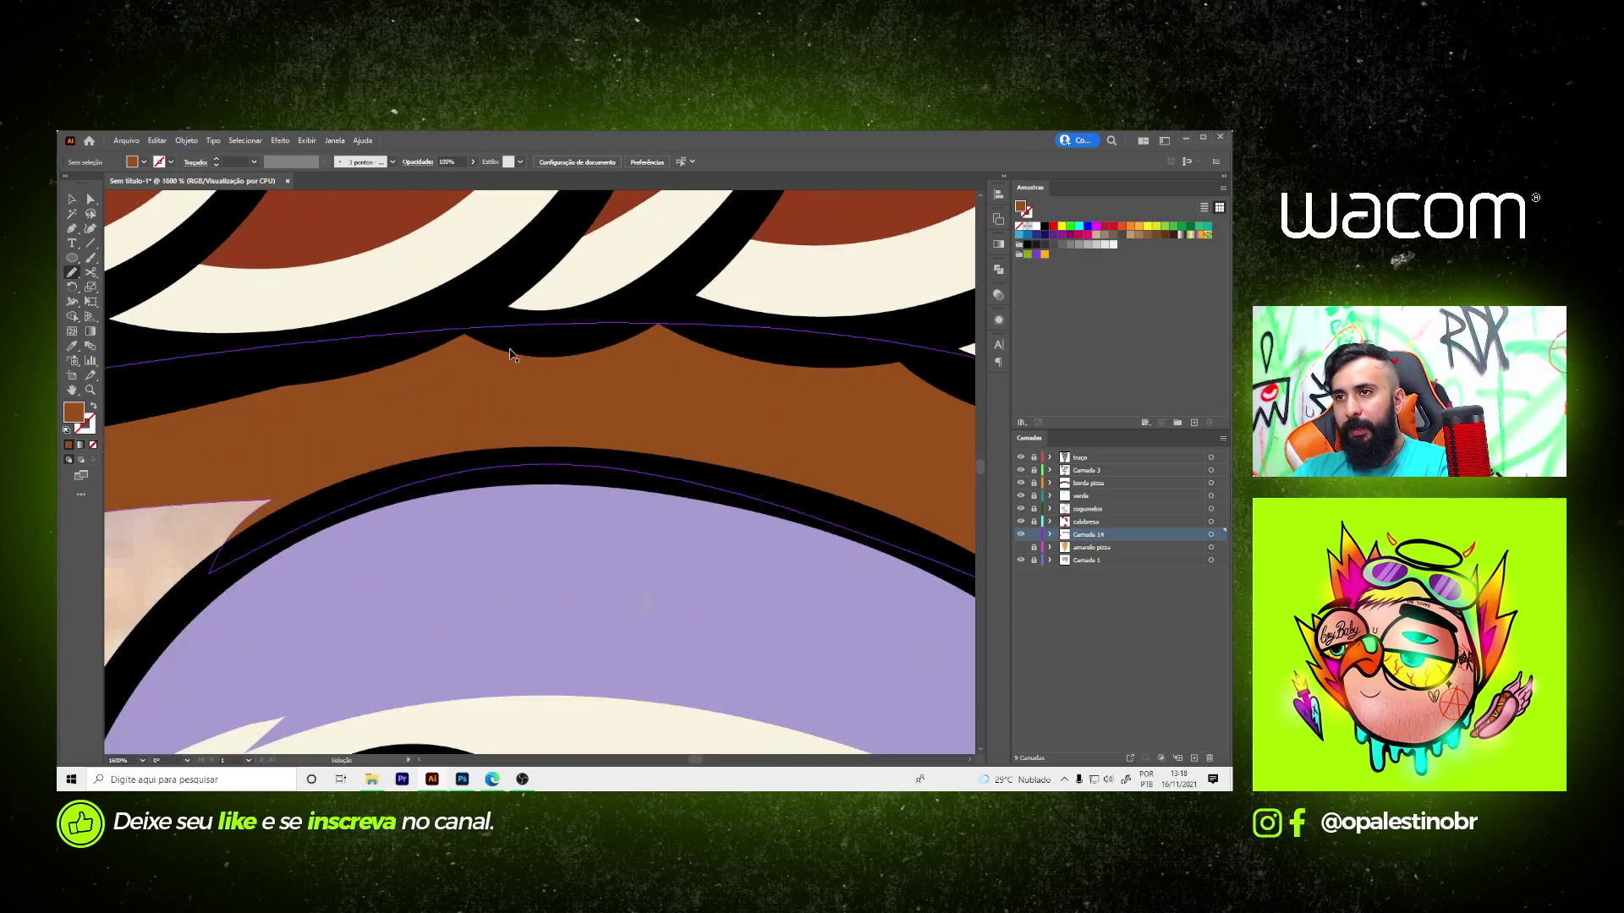
key(ctrl+minus)
key(ctrl+minus)
key(ctrl+minus)
key(ctrl+plus)
key(ctrl+plus)
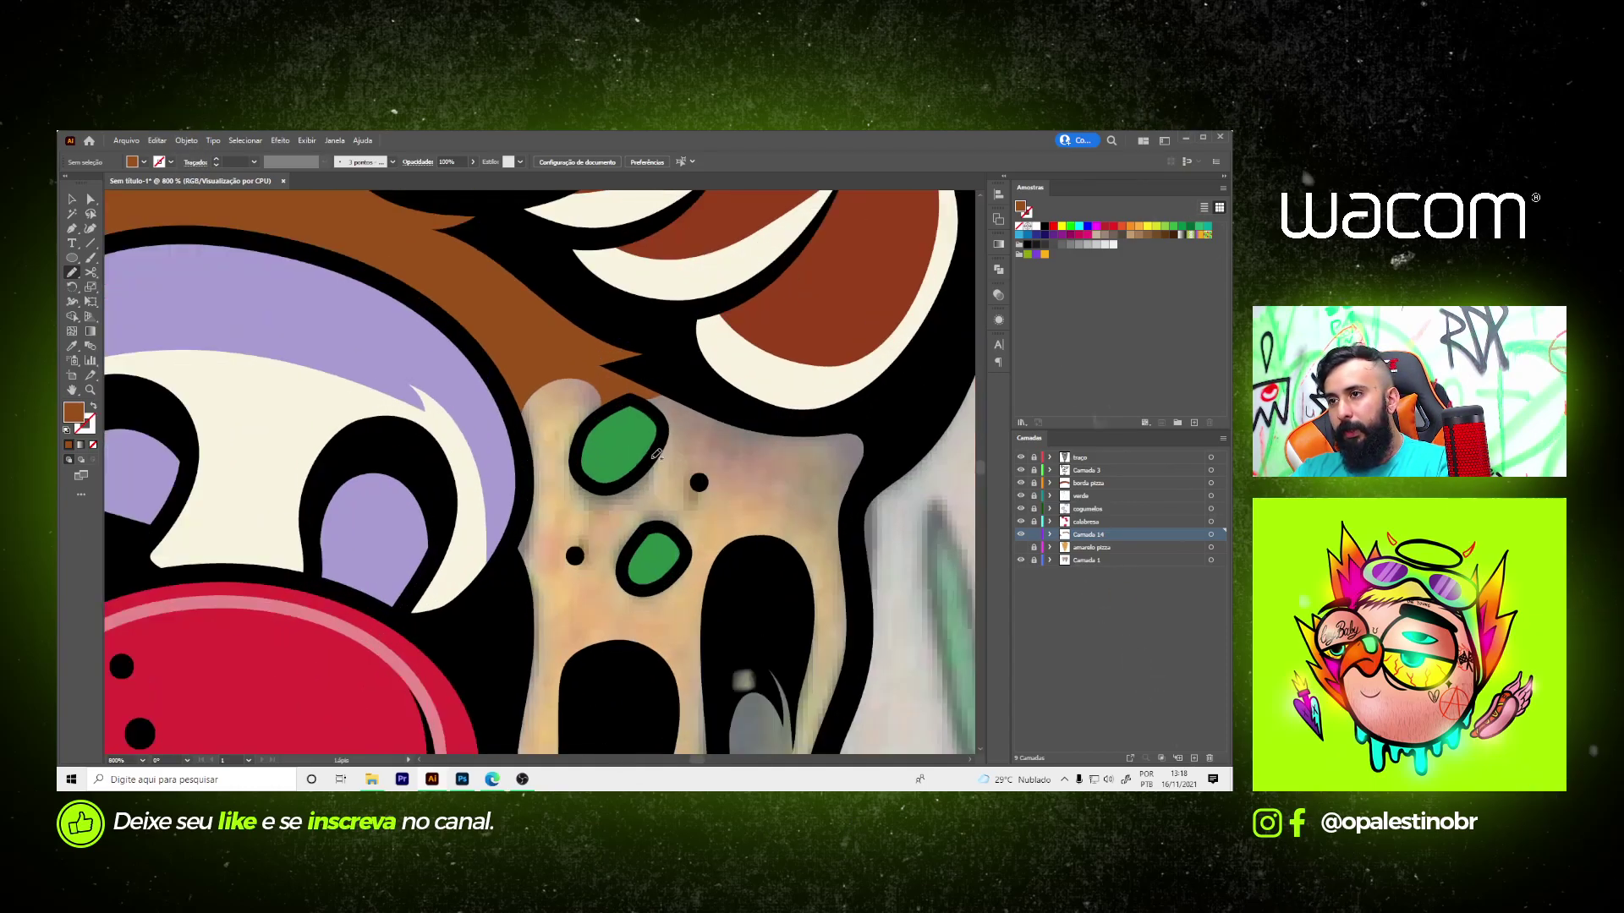
drag(656, 454, 723, 472)
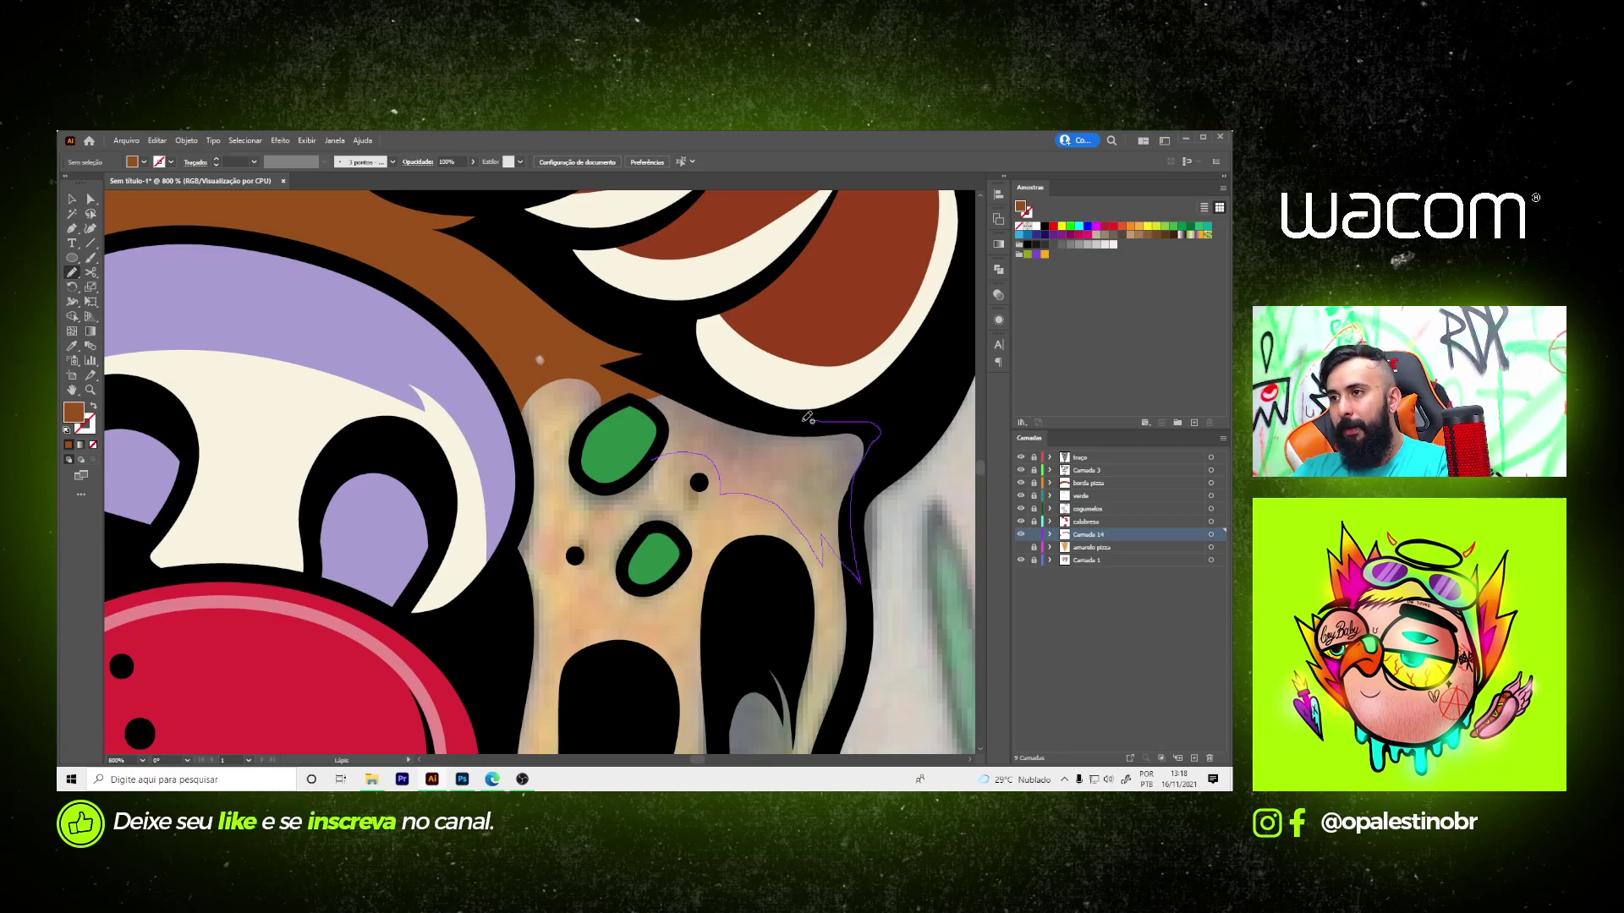
drag(807, 418, 658, 448)
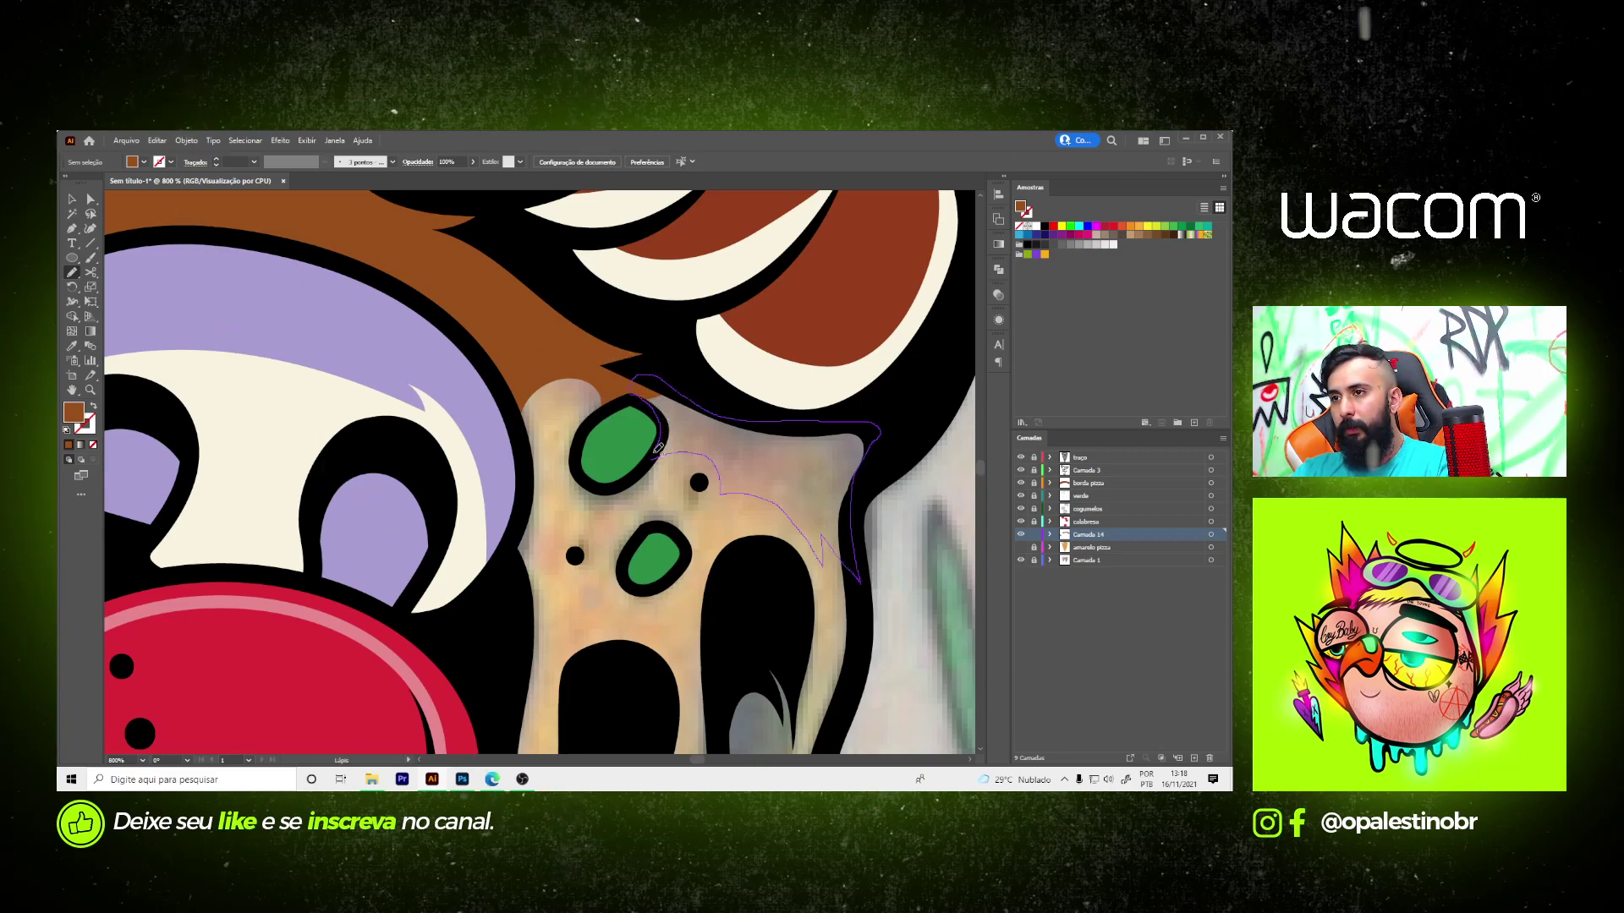
- Draw a closed zigzag brown shadow beside a cheese drip
key(ctrl+minus)
key(ctrl+minus)
key(ctrl+minus)
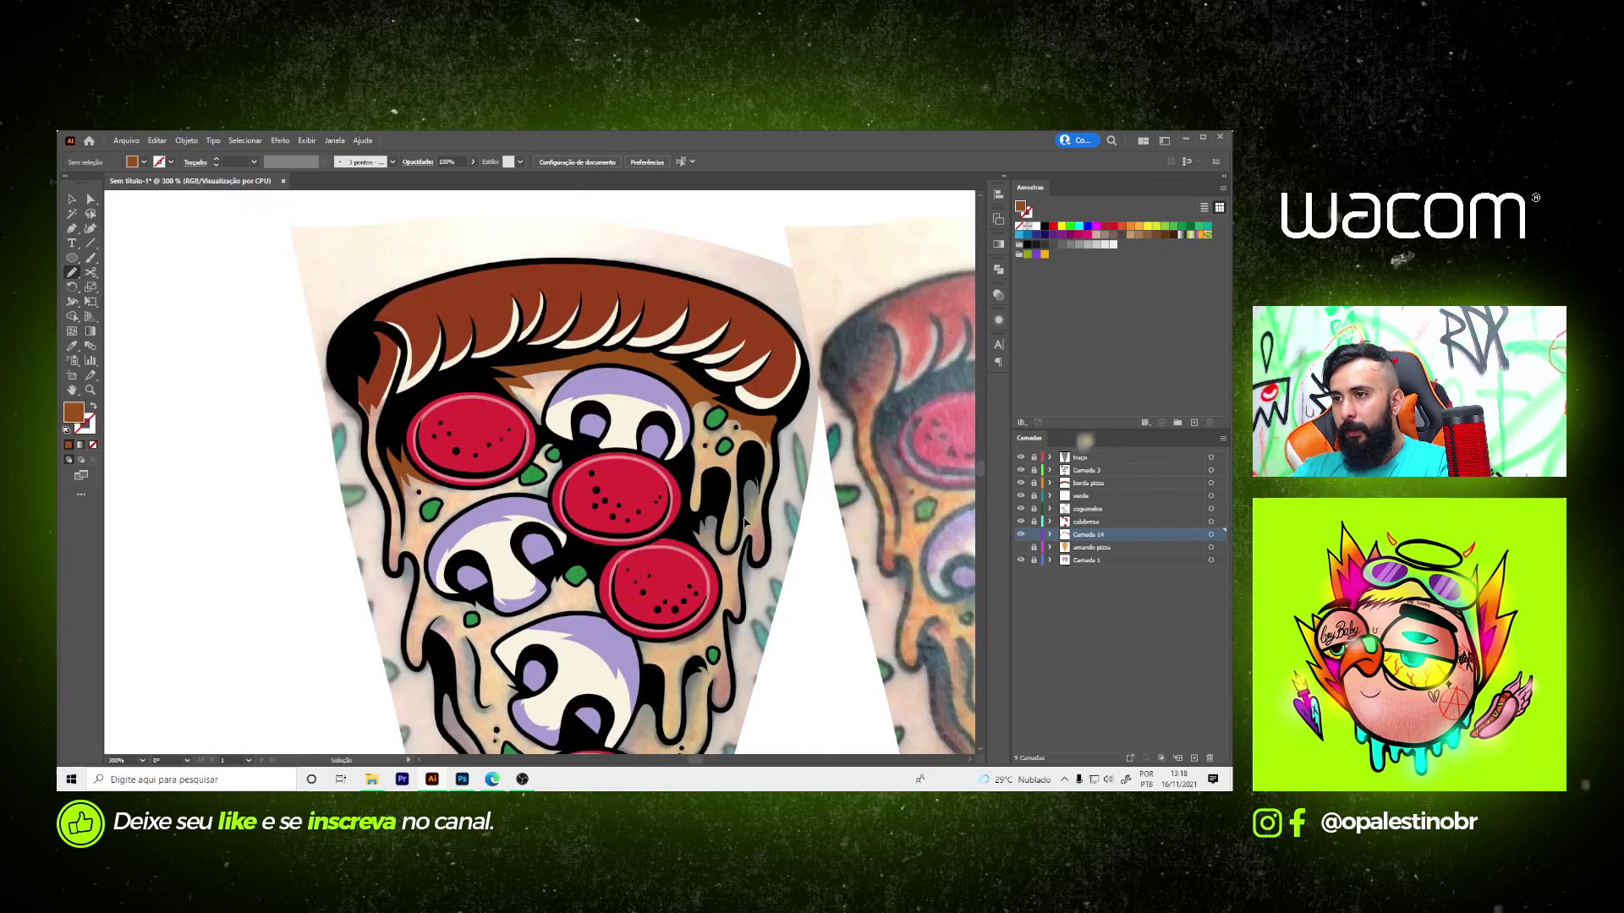
scroll(744, 522, up, 1)
scroll(745, 521, up, 1)
scroll(744, 521, up, 1)
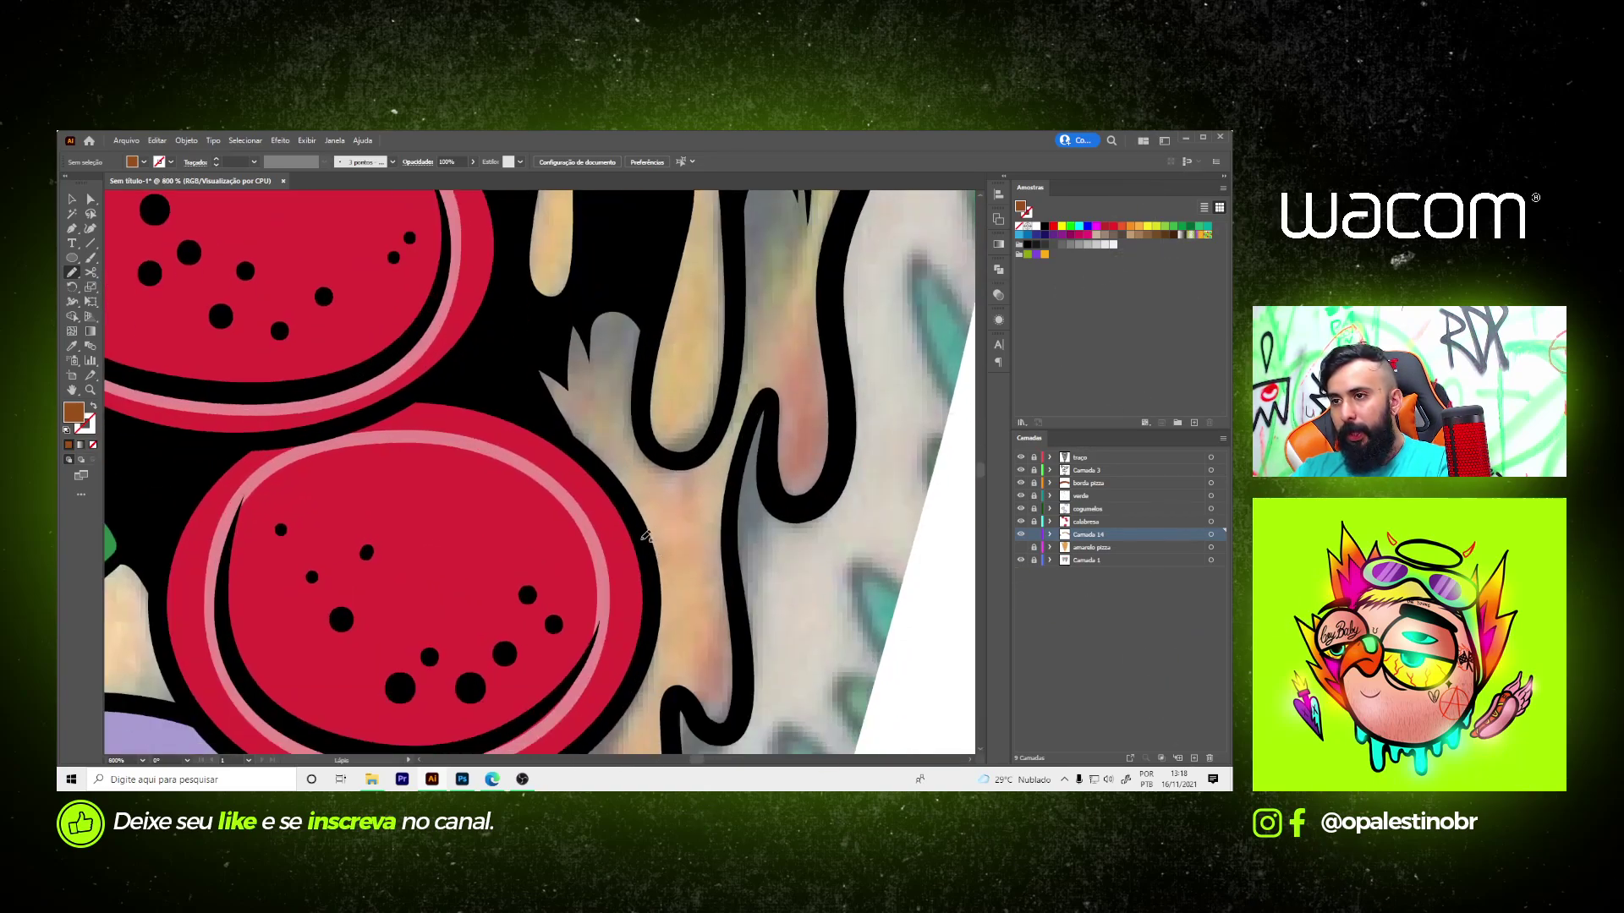
scroll(645, 536, up, 1)
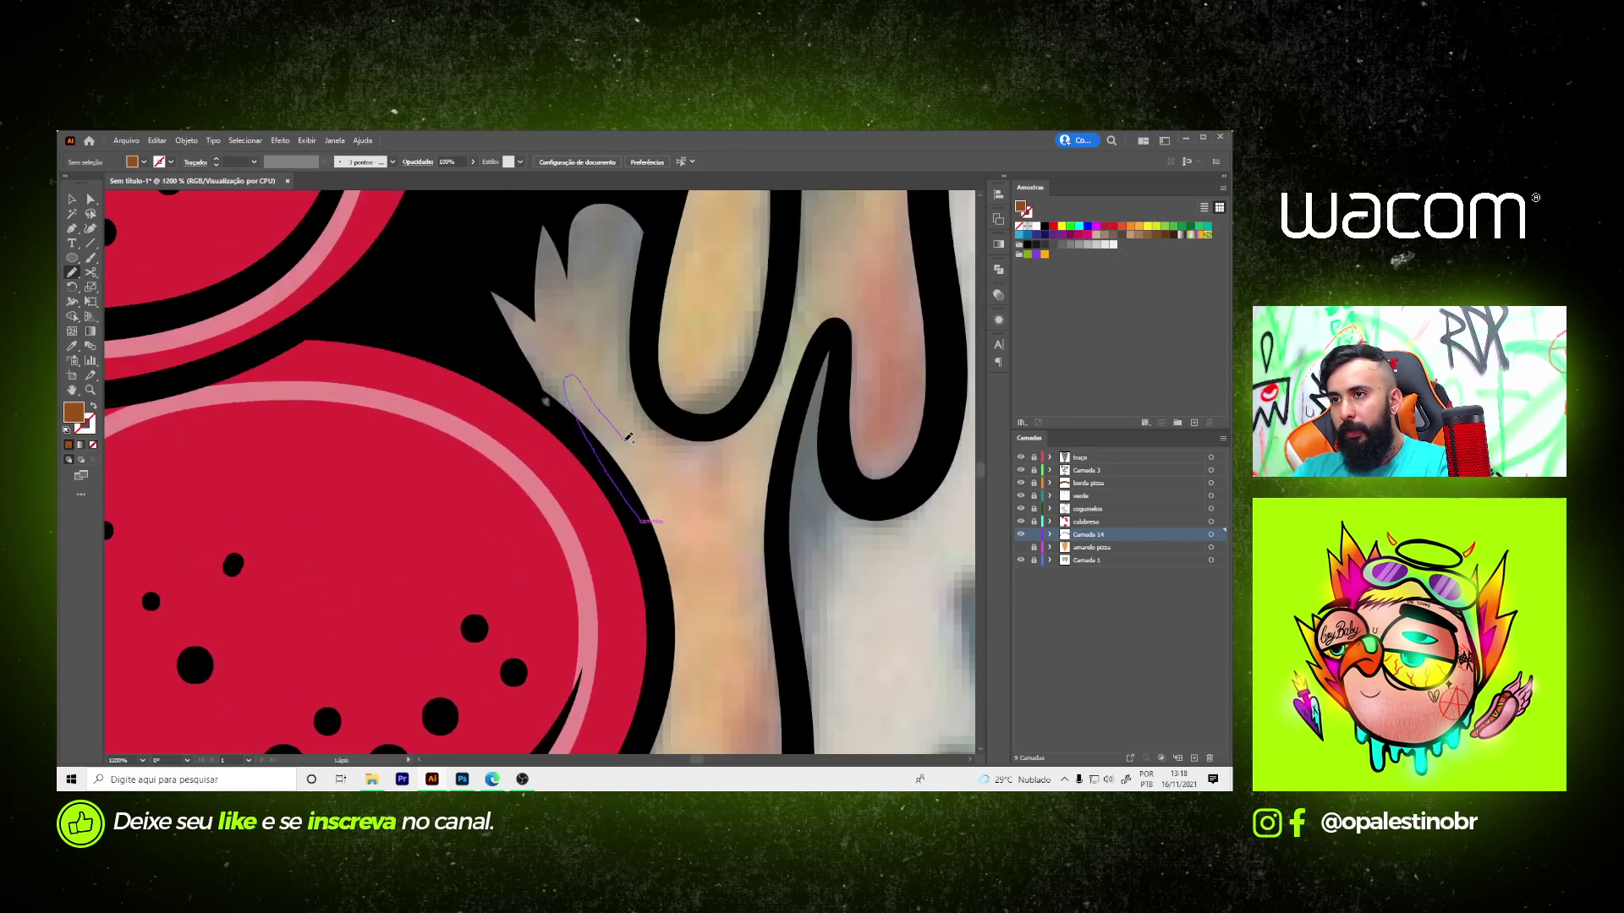
mouse_move(613, 394)
mouse_down()
mouse_move(654, 207)
mouse_move(512, 209)
mouse_up()
drag(522, 375, 583, 398)
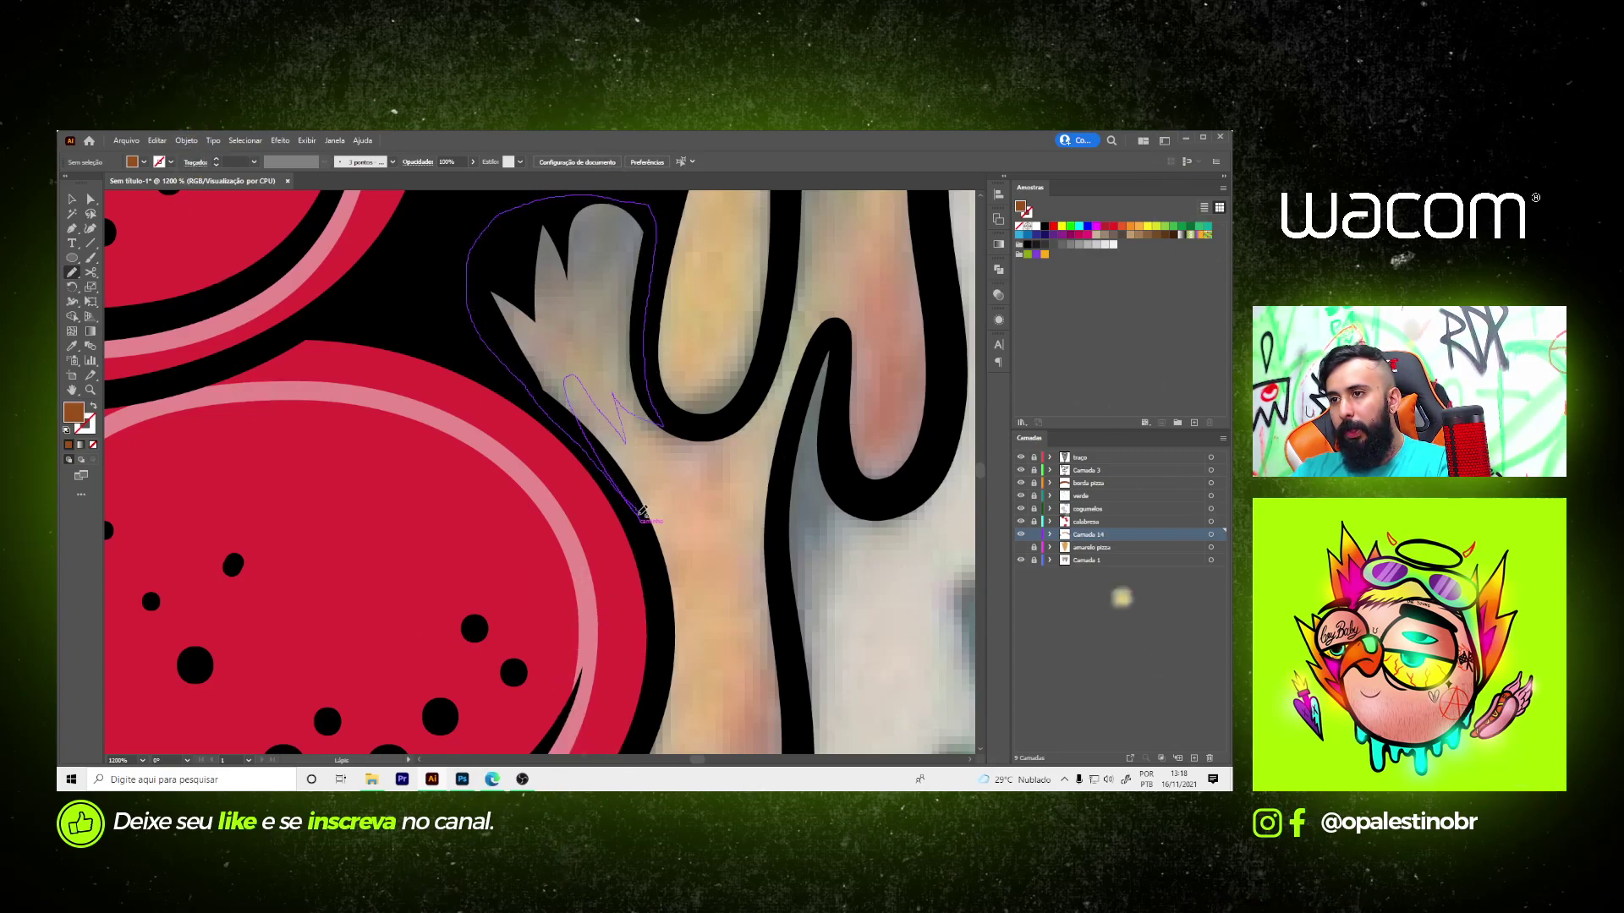
- Shade the right cheese drip with brown shapes, including a short stroke lower down
scroll(724, 441, down, 1)
scroll(725, 440, up, 1)
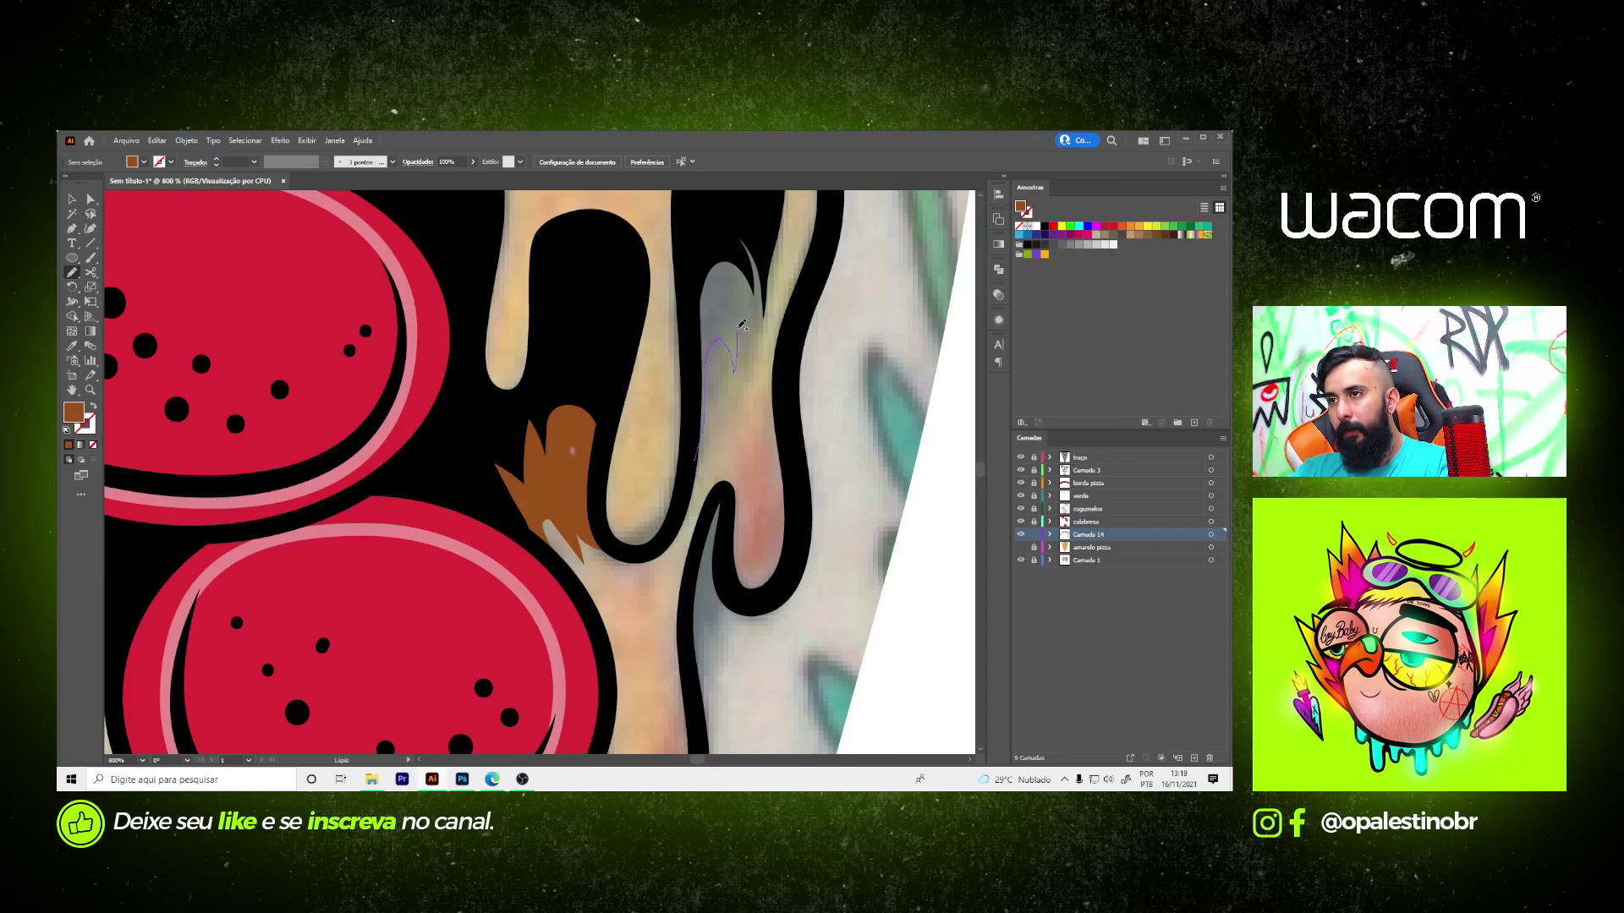
drag(742, 324, 687, 305)
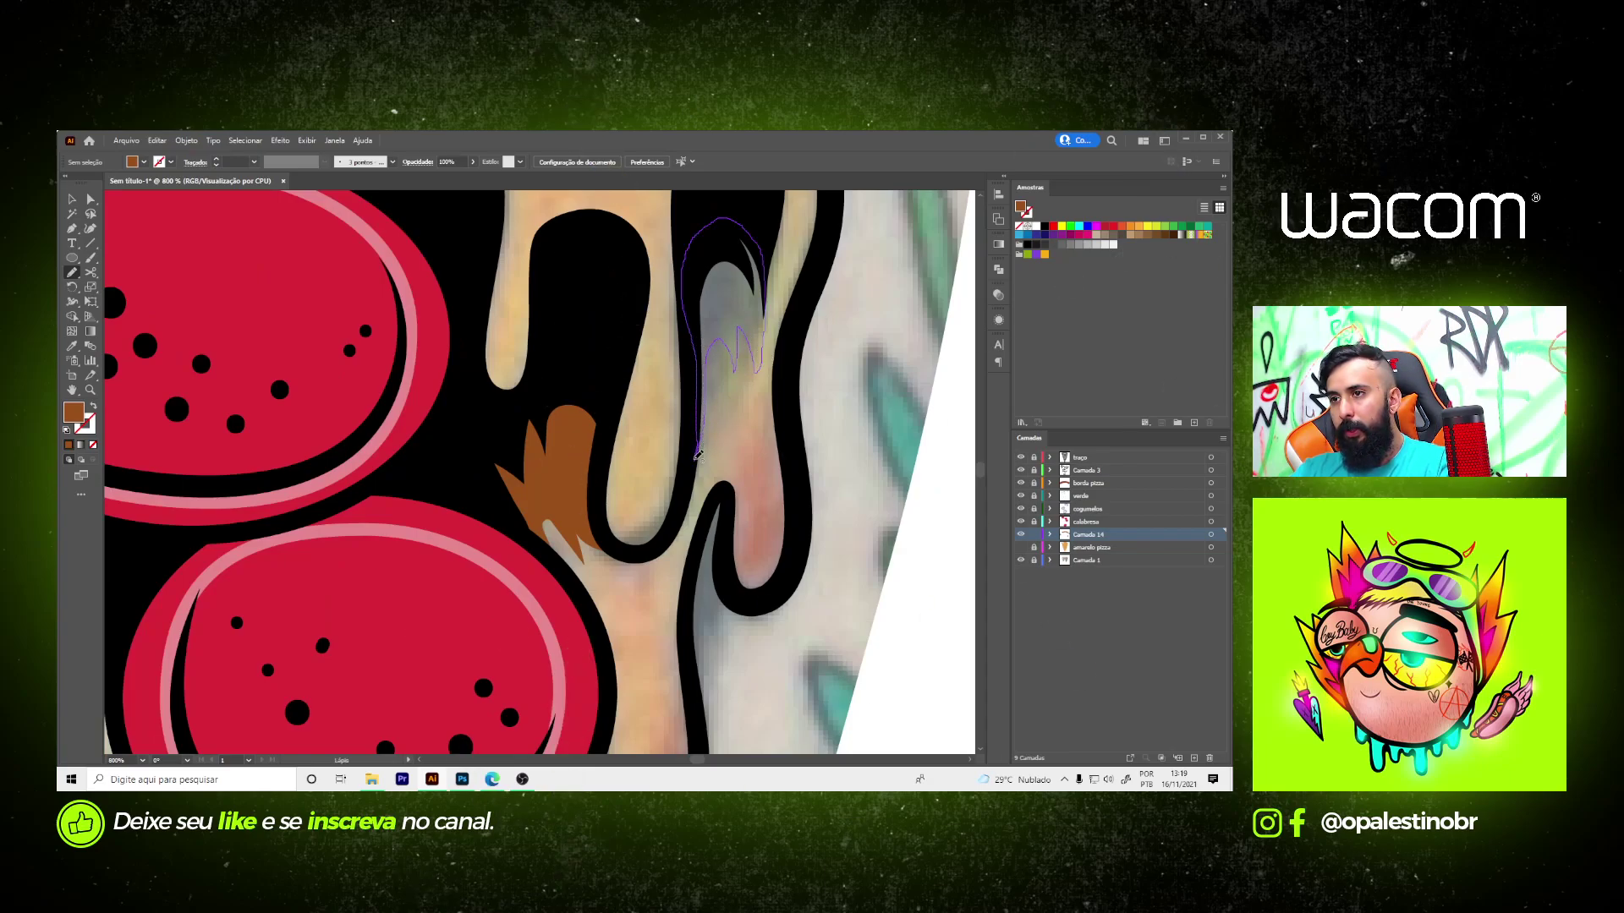
drag(696, 455, 698, 453)
mouse_move(731, 507)
mouse_down()
mouse_move(758, 423)
mouse_move(776, 465)
mouse_up()
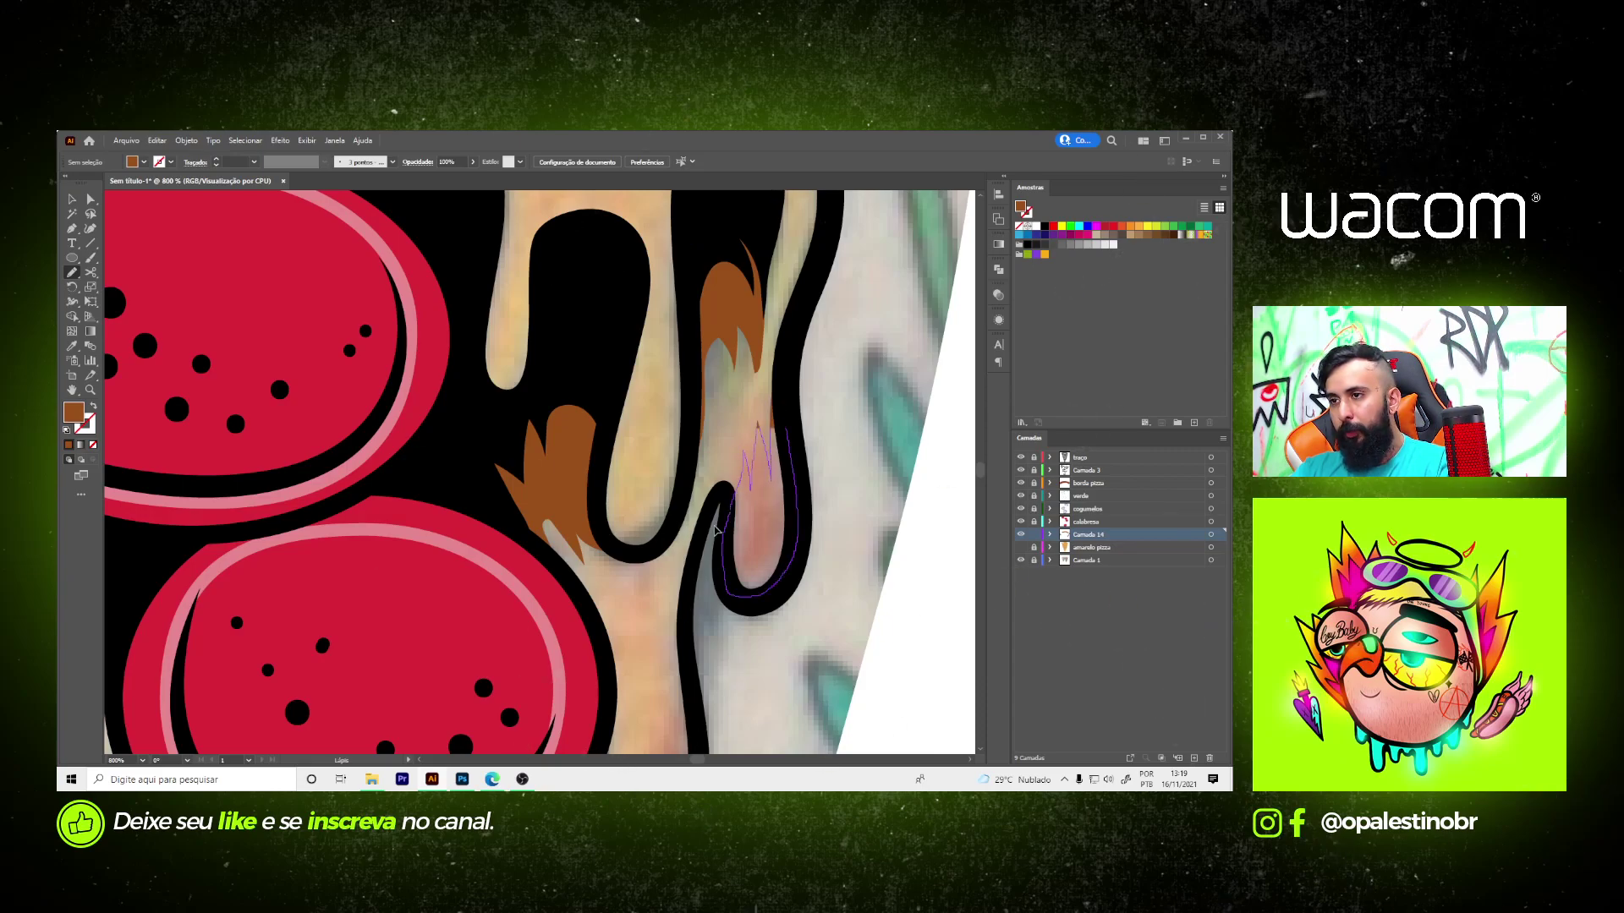
key(ctrl+1)
- With the cheese colour hidden, draw a shadow on the cheese near the olive
click(1020, 547)
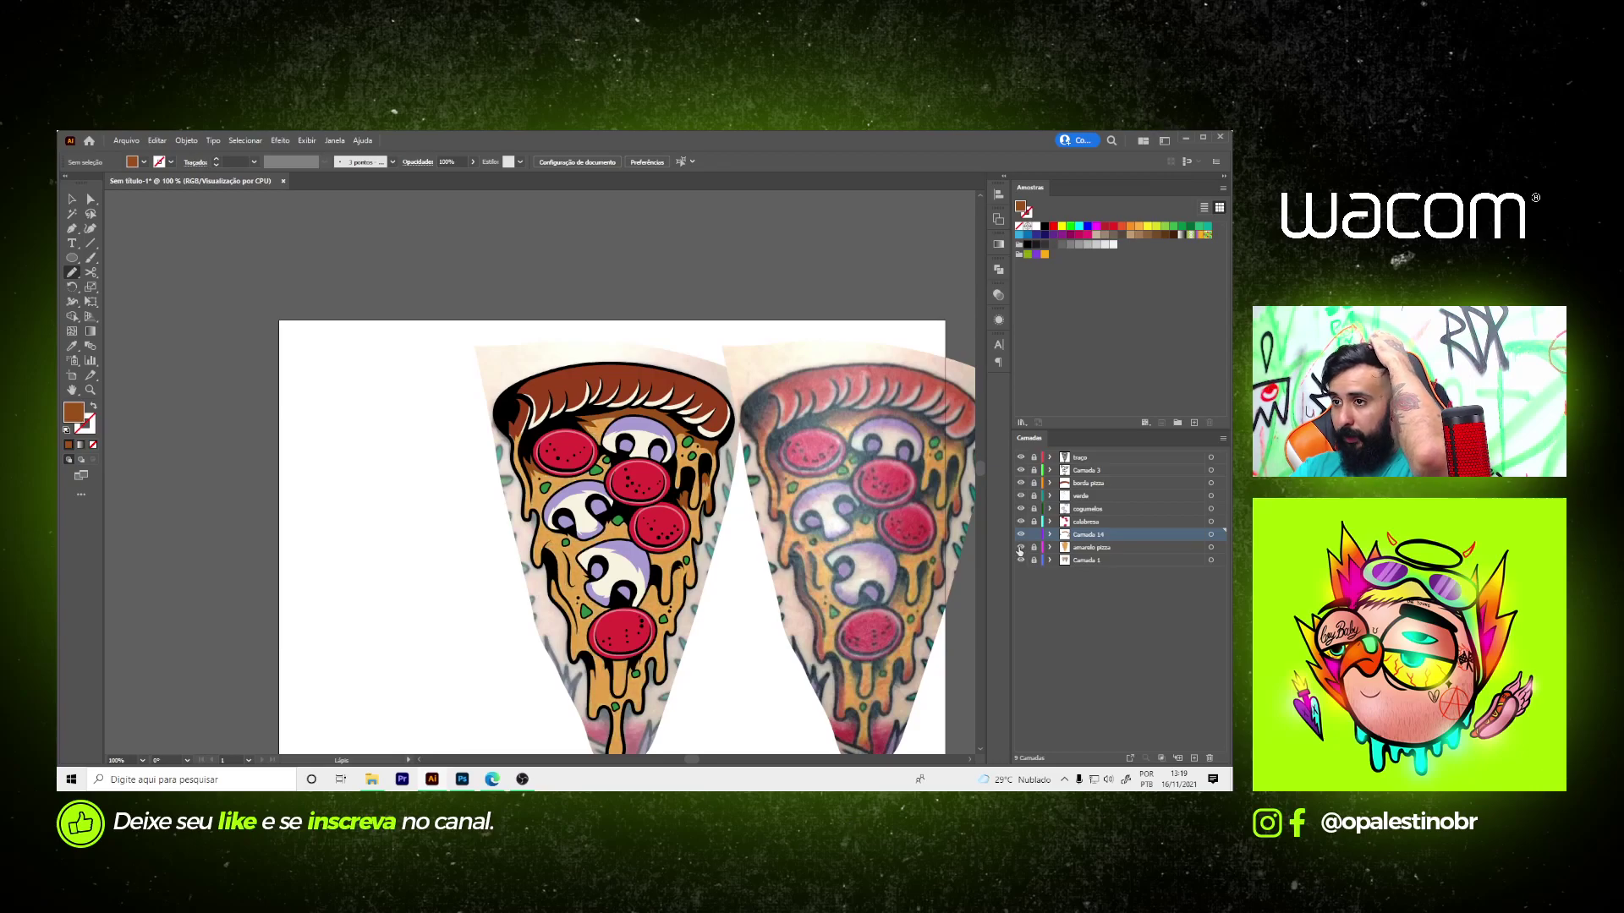
click(1019, 547)
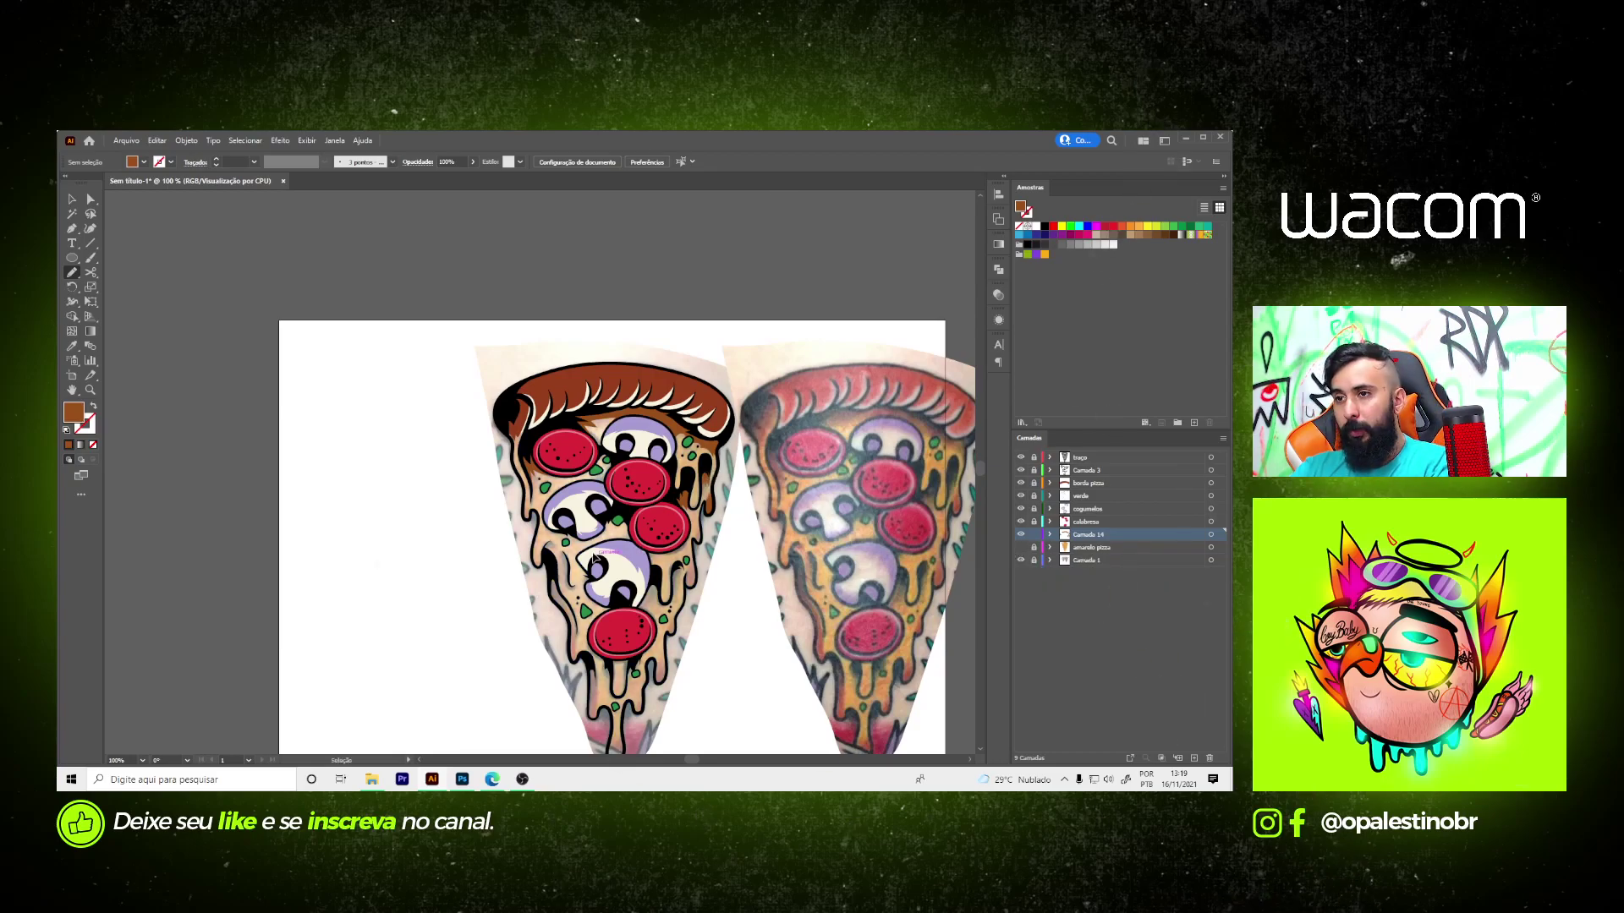
key(ctrl+plus)
click(1019, 547)
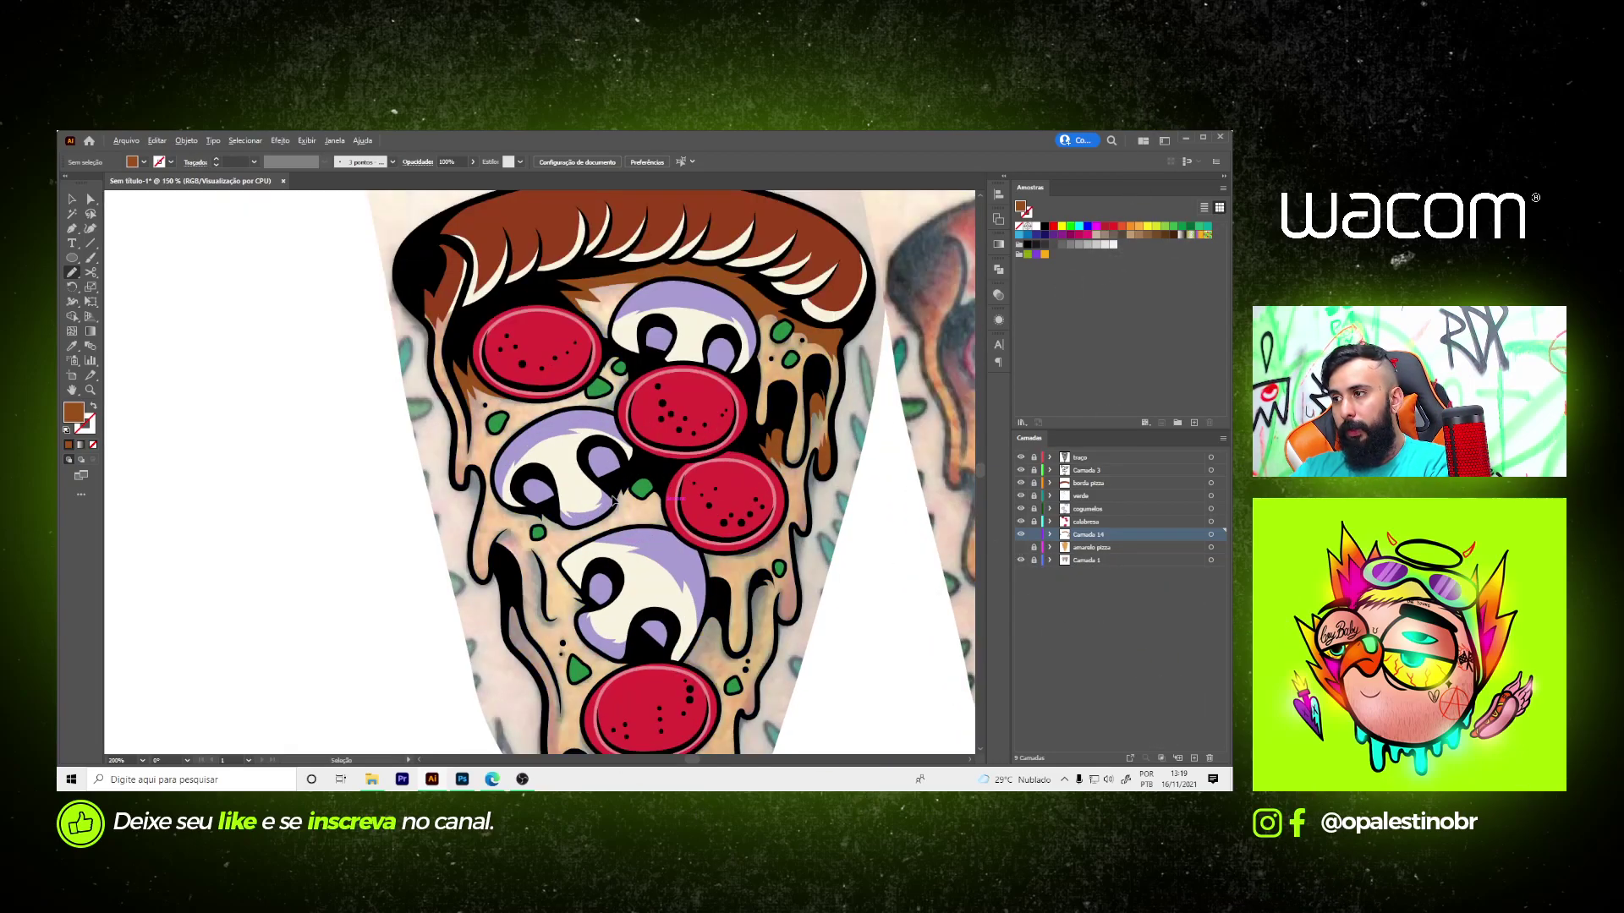
scroll(624, 486, down, 3)
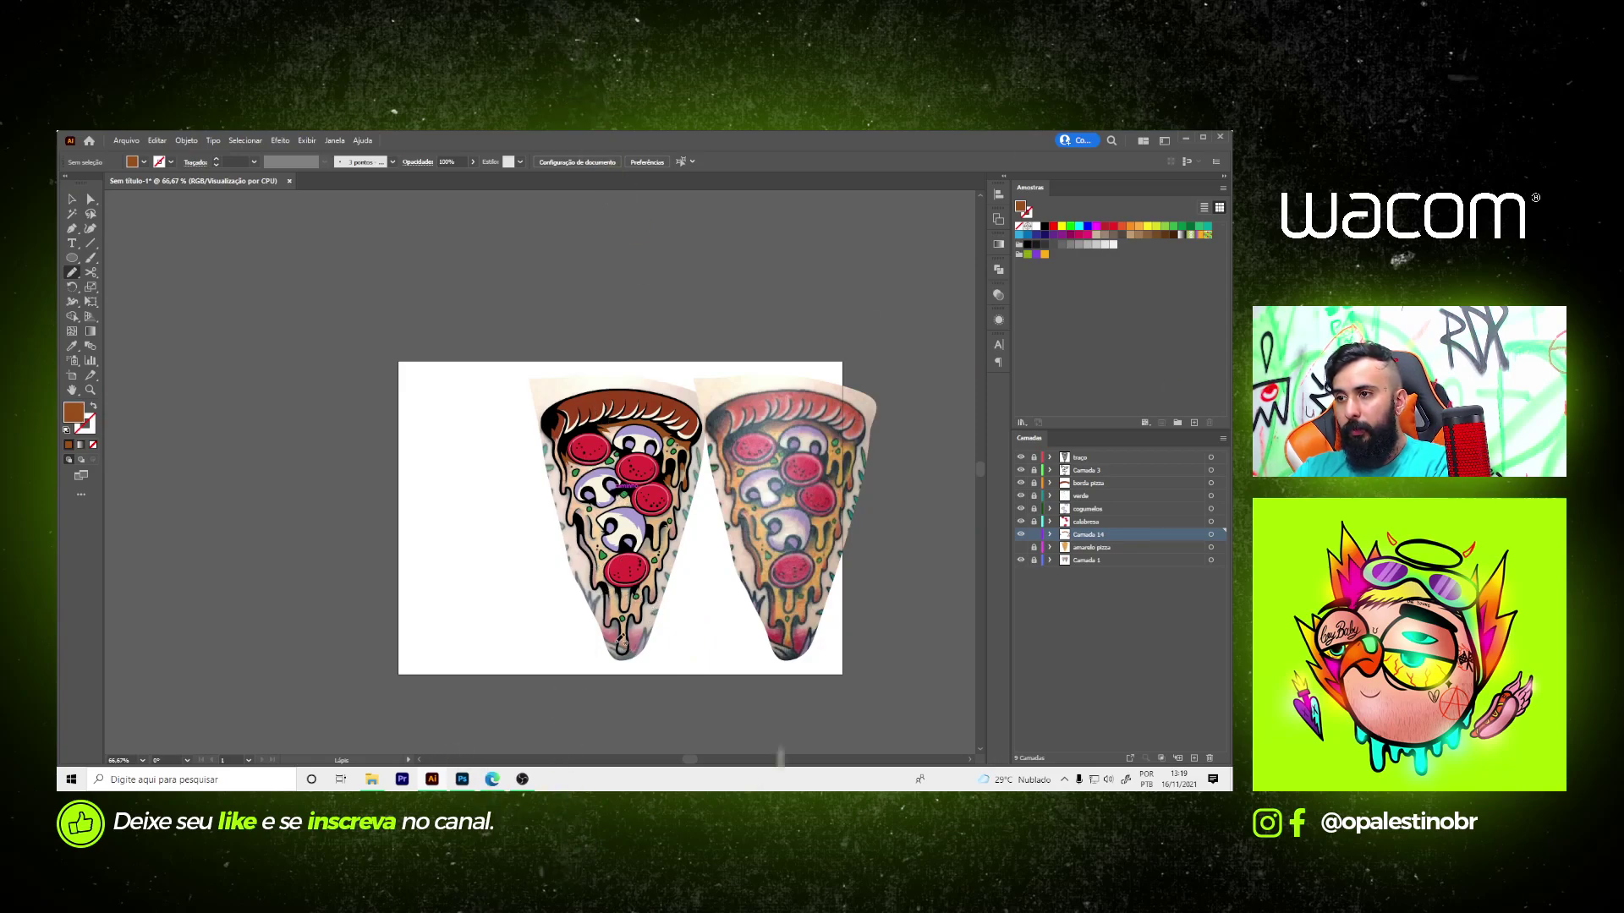
key(ctrl+plus)
key(ctrl+plus)
key(ctrl+plus)
key(ctrl+plus)
key(ctrl+plus)
key(ctrl+plus)
drag(523, 404, 590, 344)
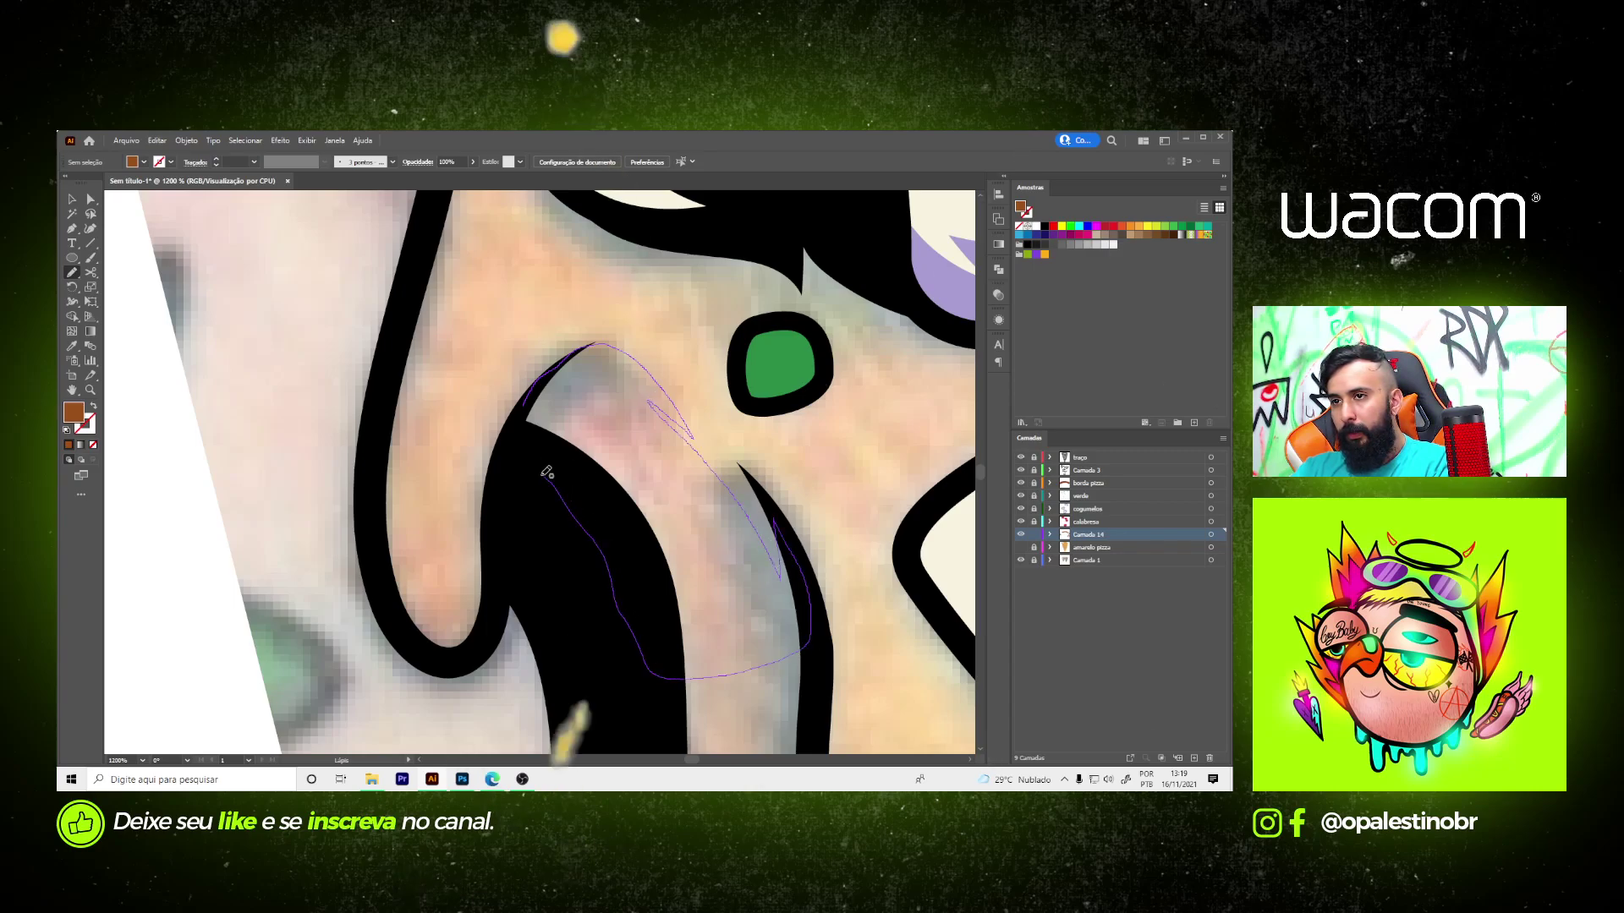
- Add two more shading shapes, one running down the drip's edge
key(ctrl+minus)
key(ctrl+minus)
key(ctrl+minus)
key(ctrl+plus)
key(ctrl+plus)
drag(552, 476, 587, 494)
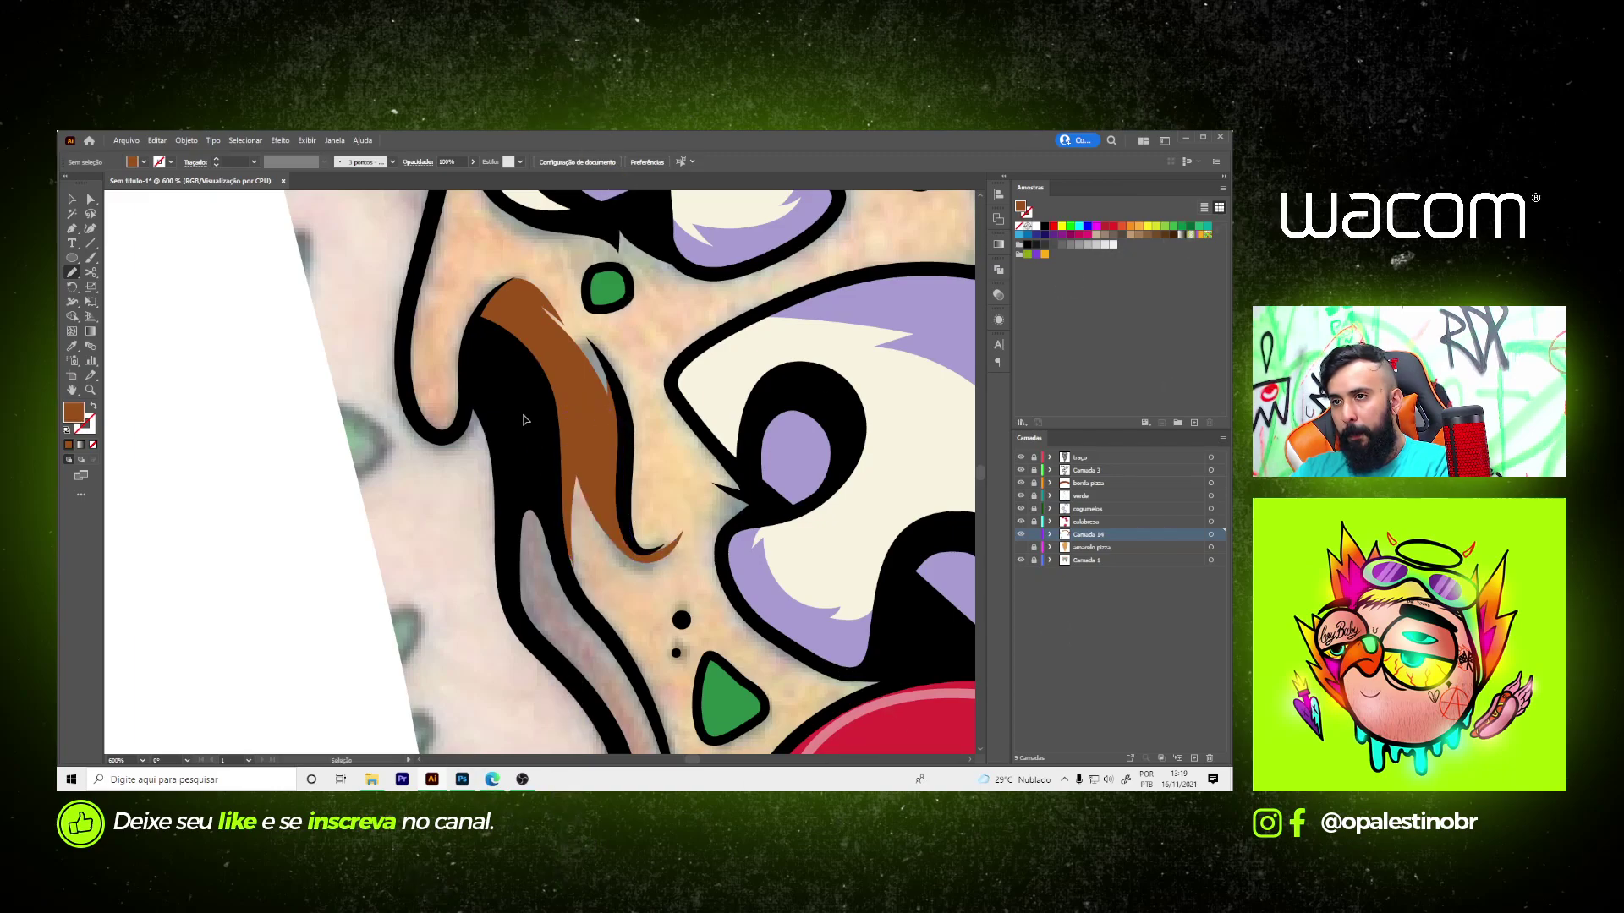
key(ctrl+minus)
key(ctrl+minus)
key(ctrl+minus)
key(ctrl+plus)
key(ctrl+plus)
drag(482, 427, 565, 685)
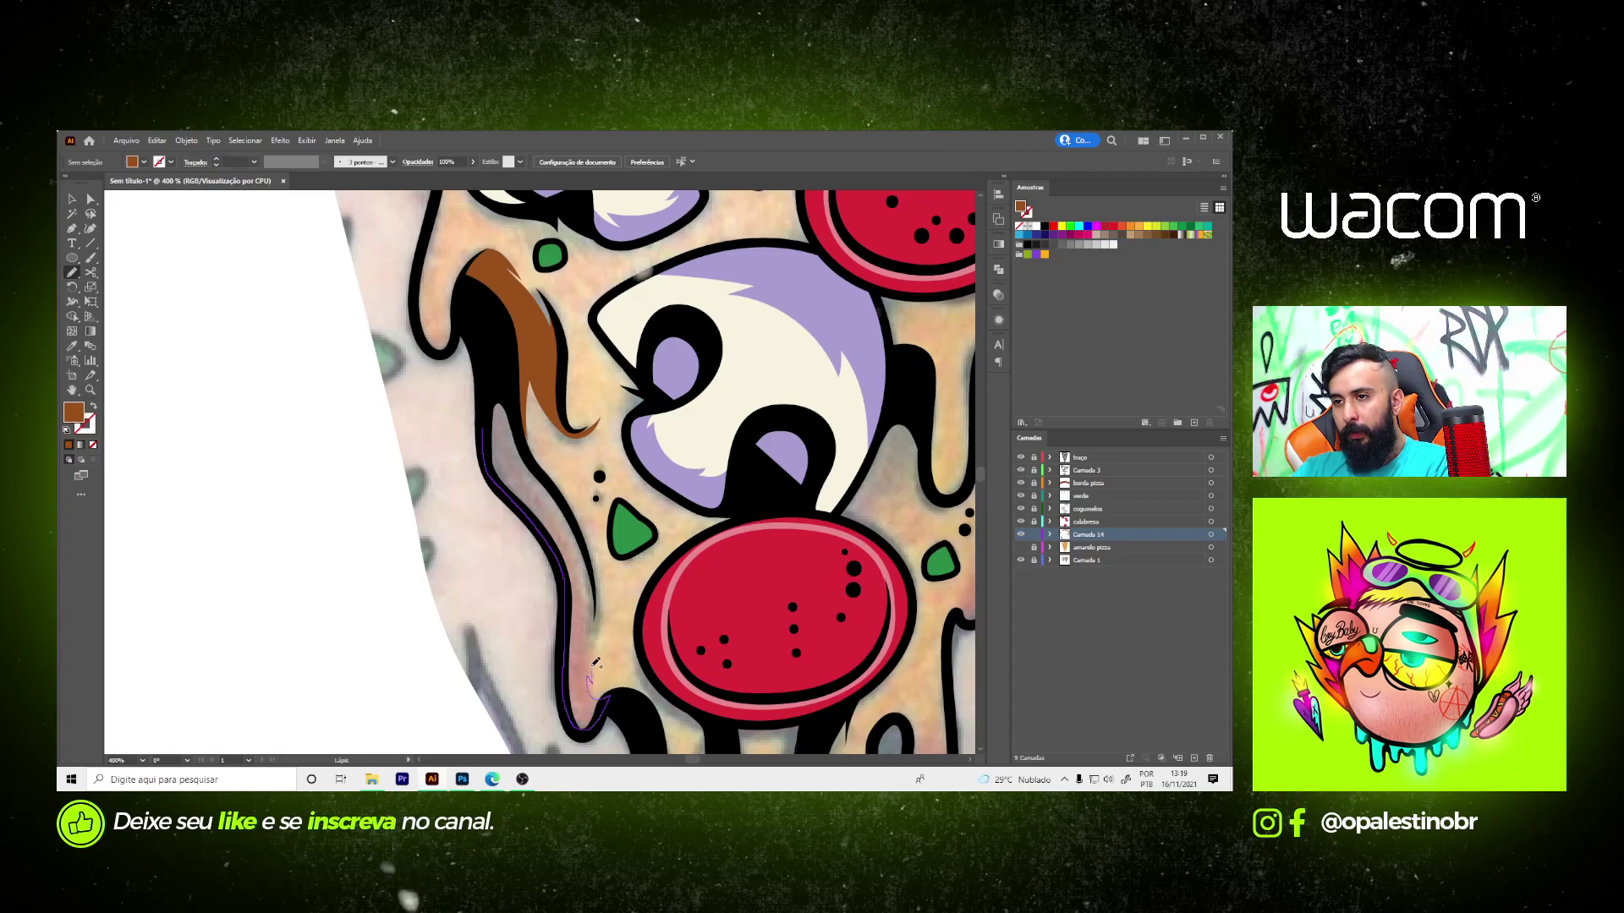
drag(595, 679, 486, 431)
- Shade the drips beside and right of the lower pepperoni
key(ctrl+minus)
key(ctrl+minus)
key(ctrl+minus)
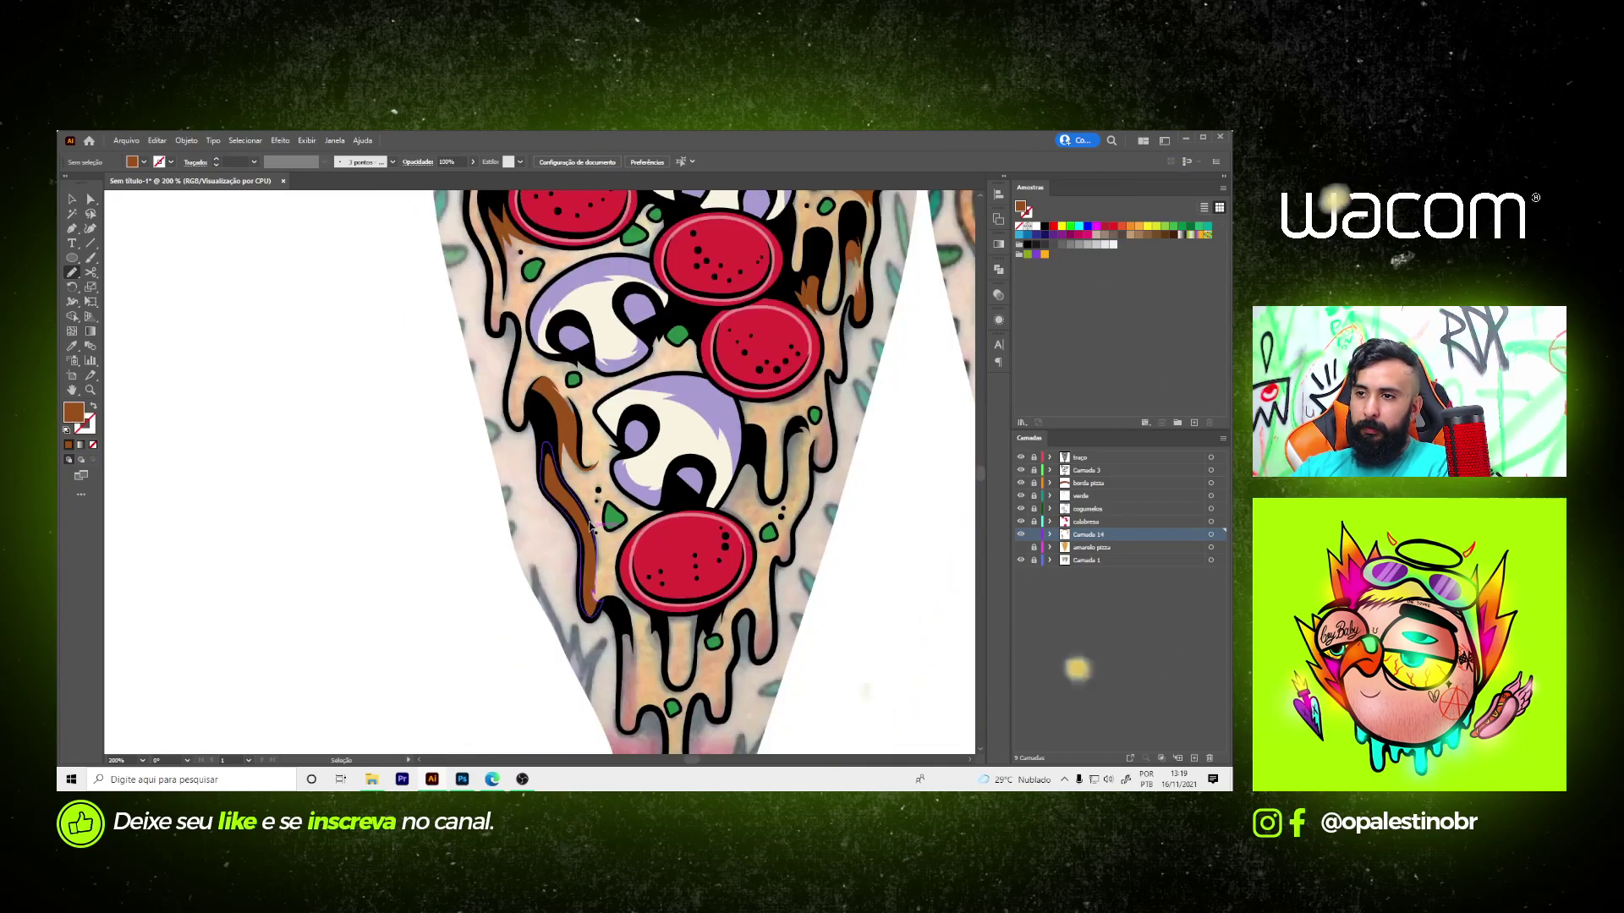
key(ctrl+minus)
key(ctrl+plus)
key(ctrl+plus)
key(ctrl+plus)
key(ctrl+plus)
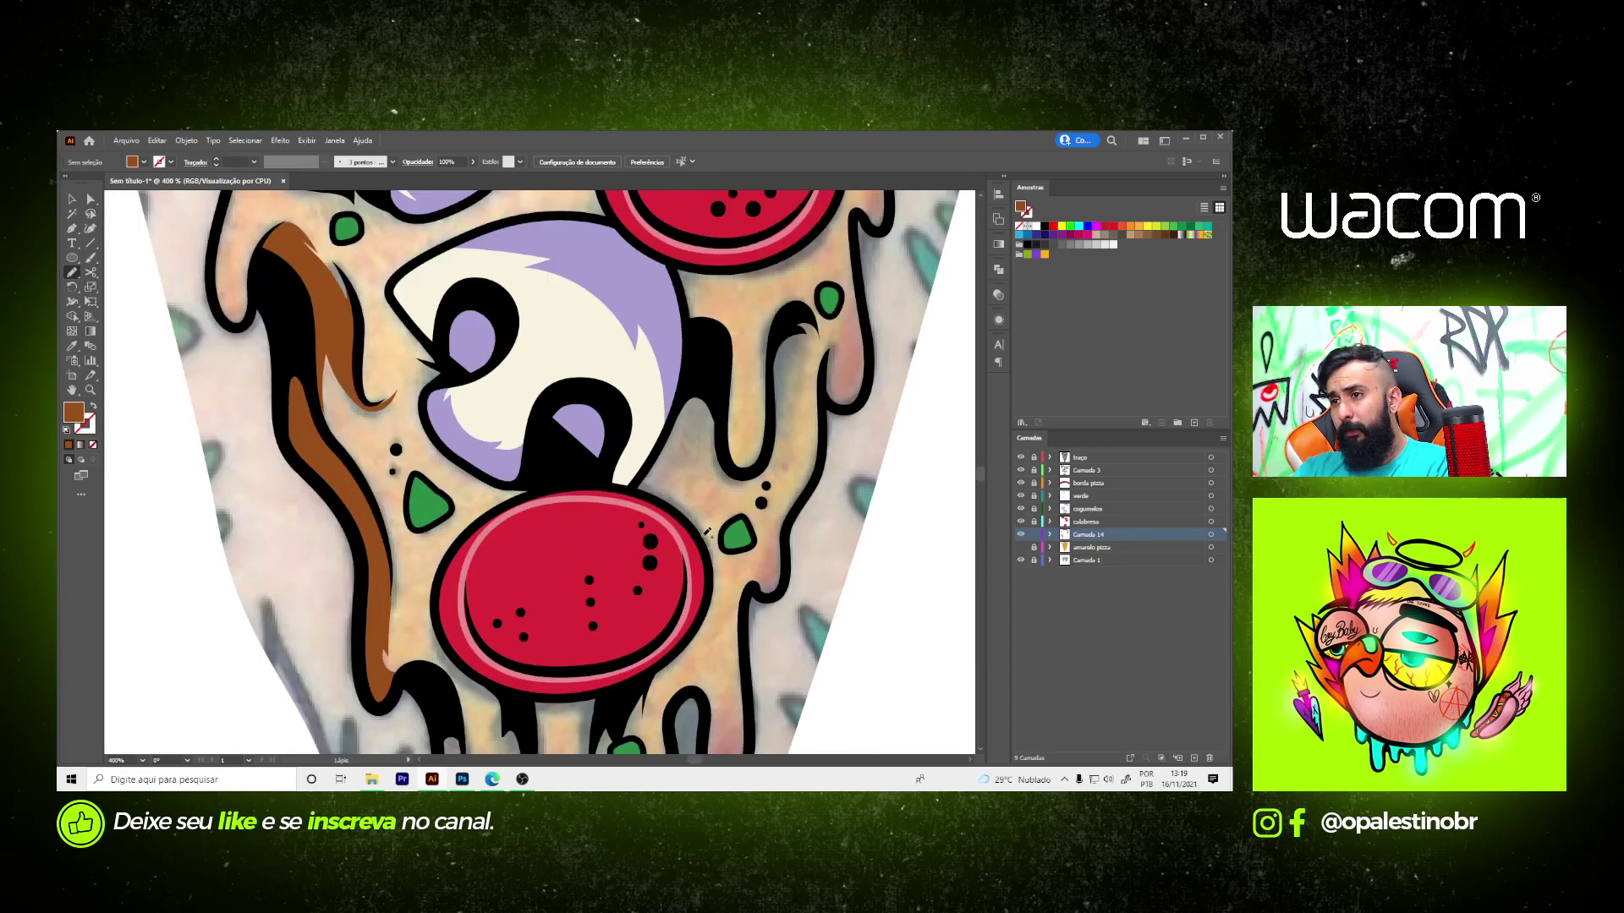
key(ctrl+plus)
mouse_move(695, 534)
mouse_down()
mouse_move(667, 446)
mouse_move(679, 420)
mouse_up()
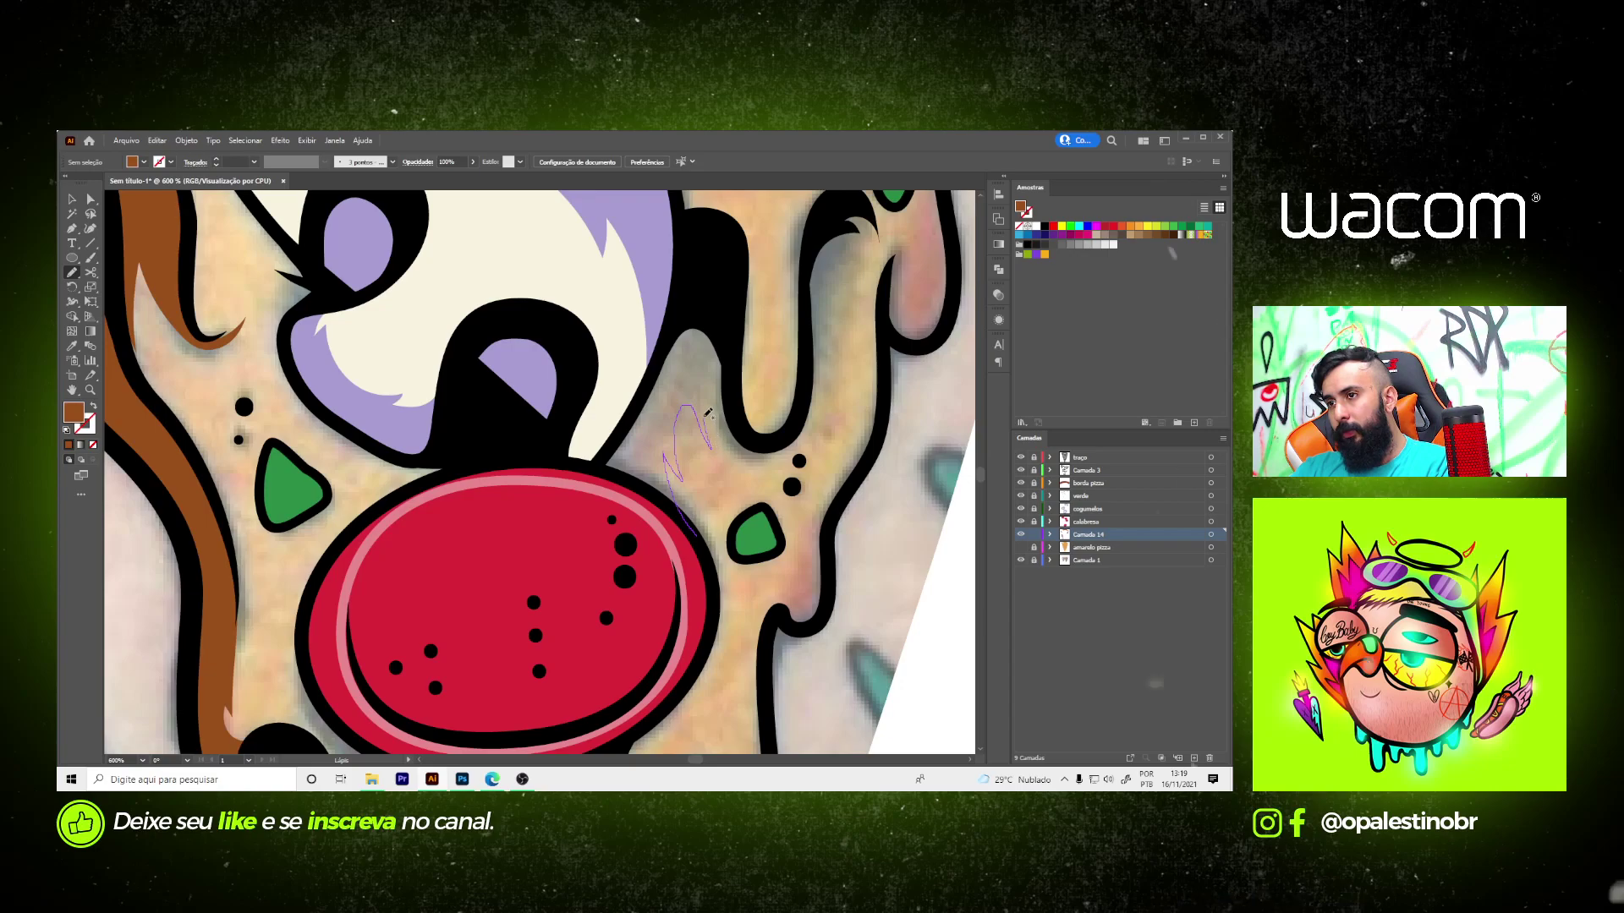
drag(764, 451, 743, 416)
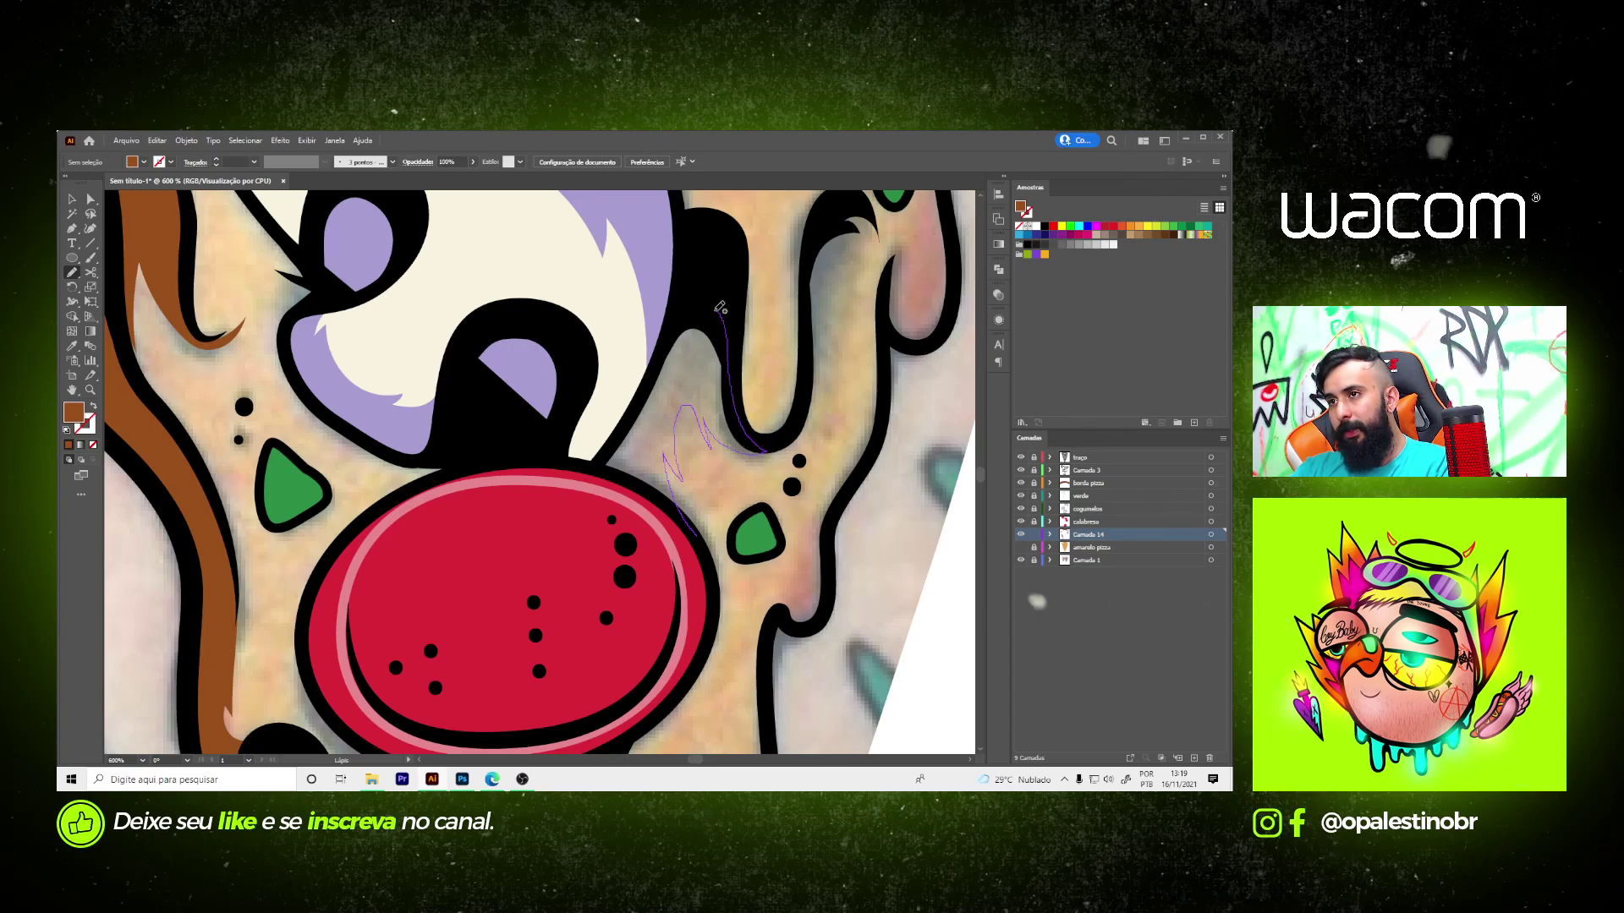
drag(719, 308, 684, 326)
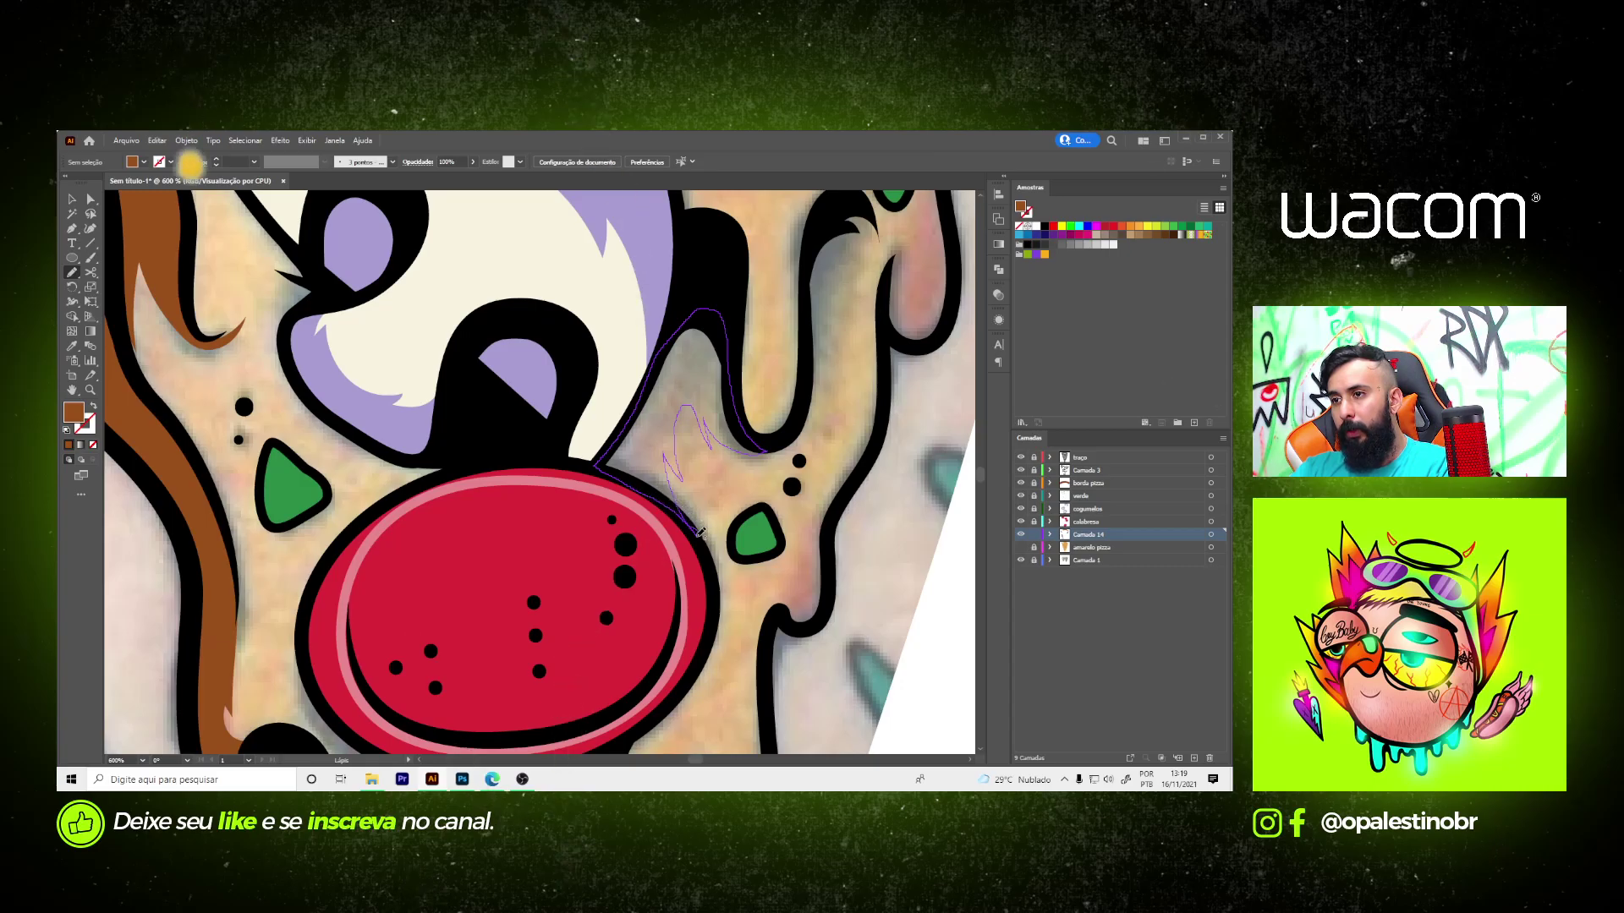
- Shade the drip beside the mushroom and the next drip to its right
scroll(750, 353, up, 1)
drag(704, 505, 774, 384)
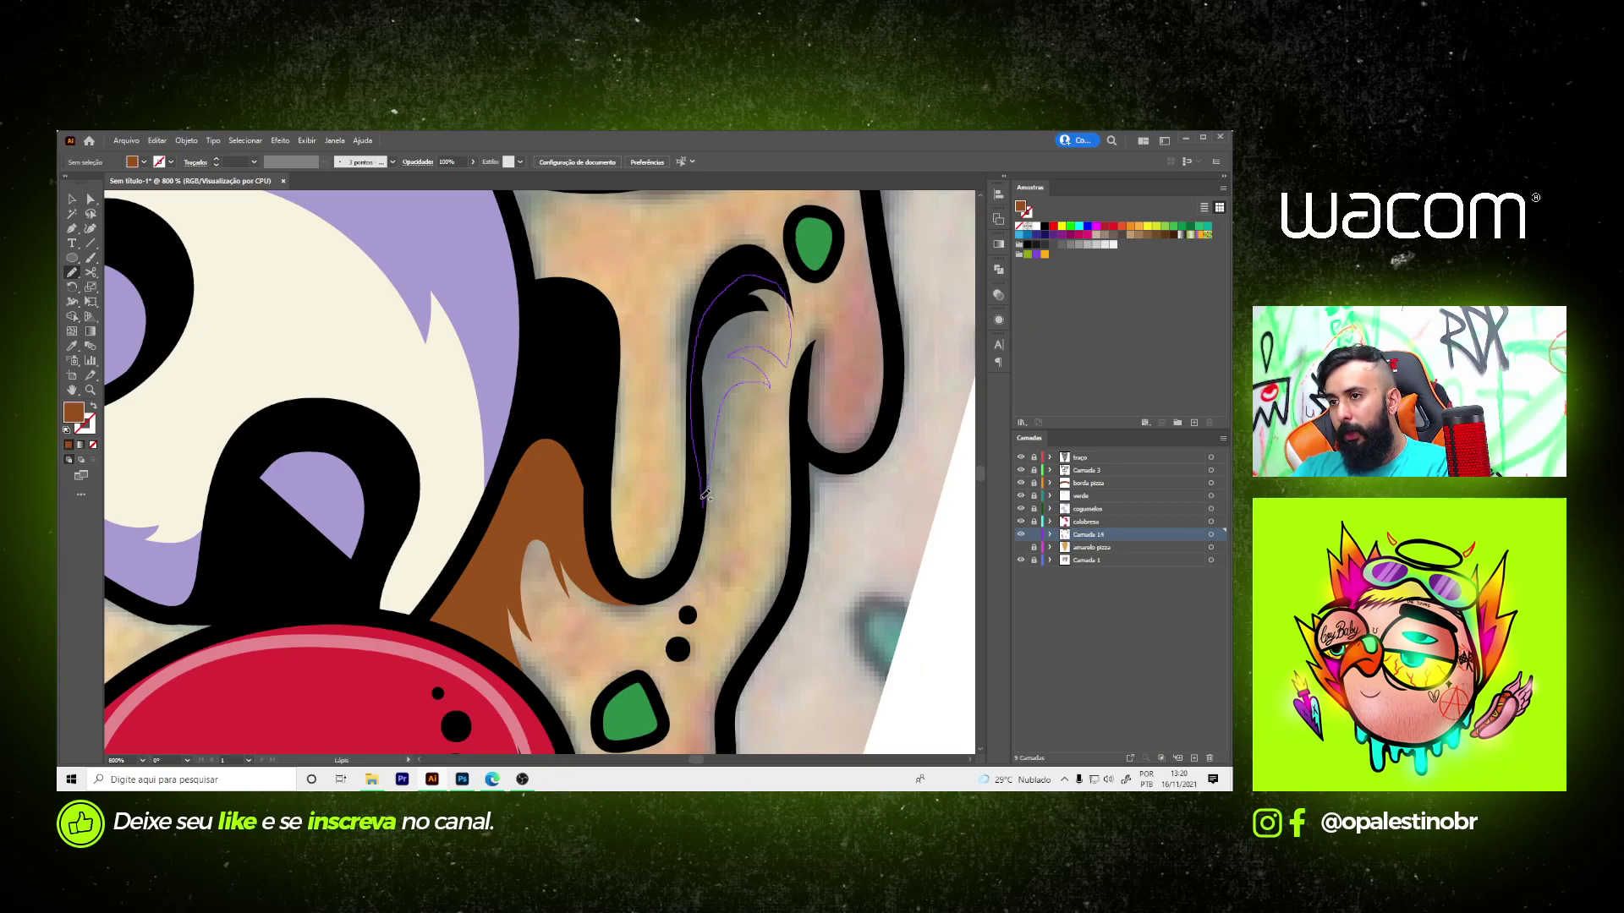
drag(705, 495, 705, 501)
scroll(803, 532, up, 3)
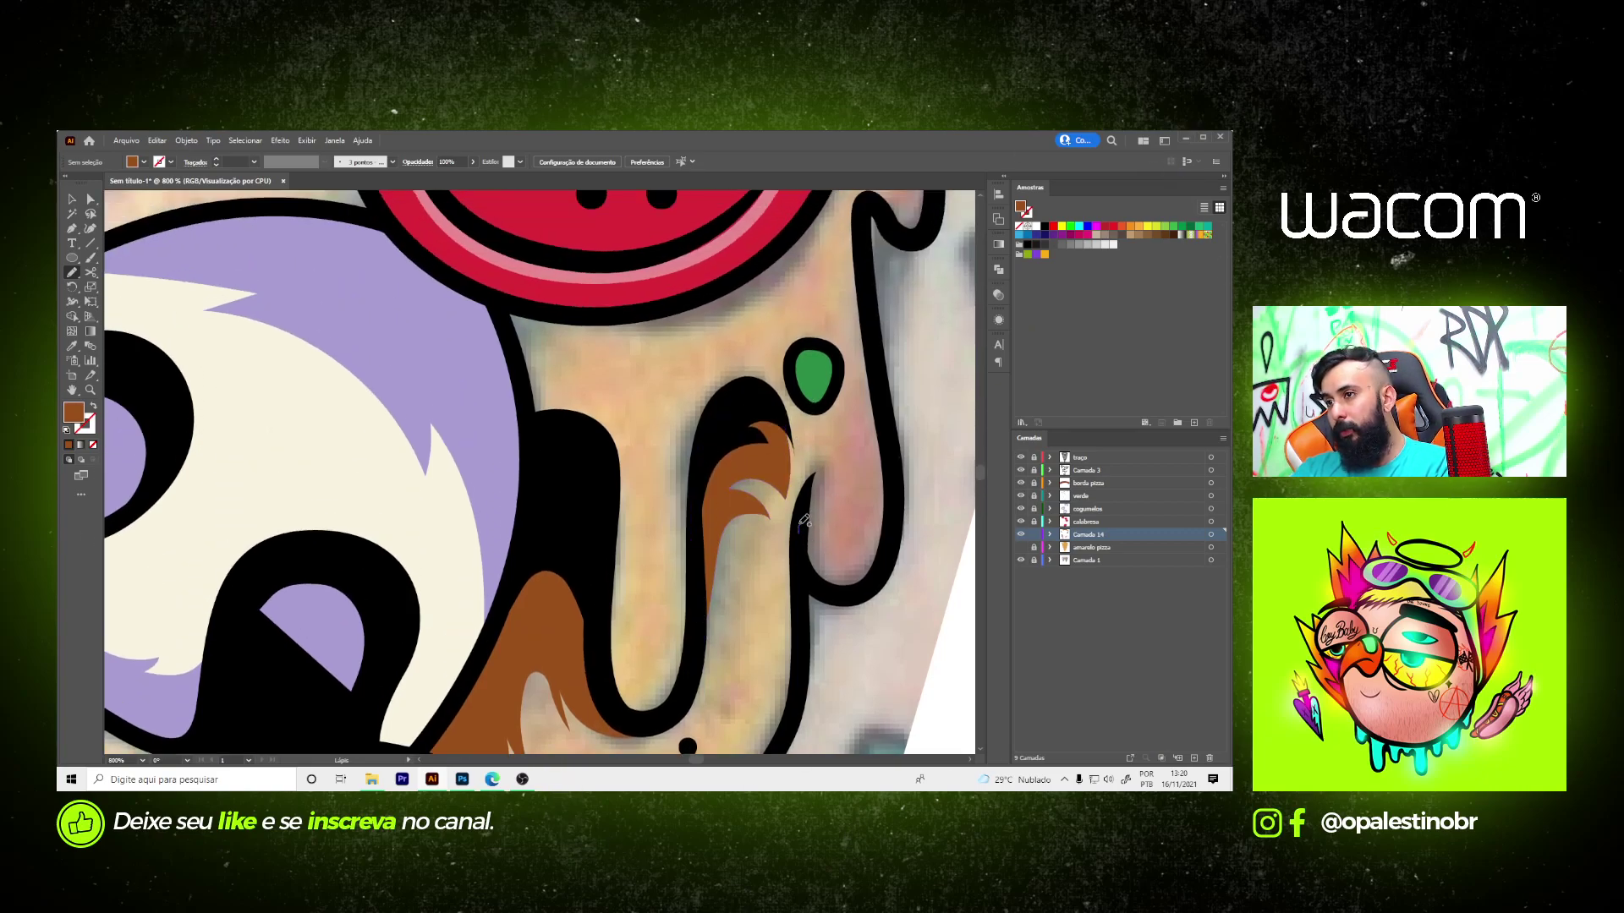
mouse_move(799, 531)
mouse_down()
mouse_move(856, 451)
mouse_move(863, 384)
mouse_up()
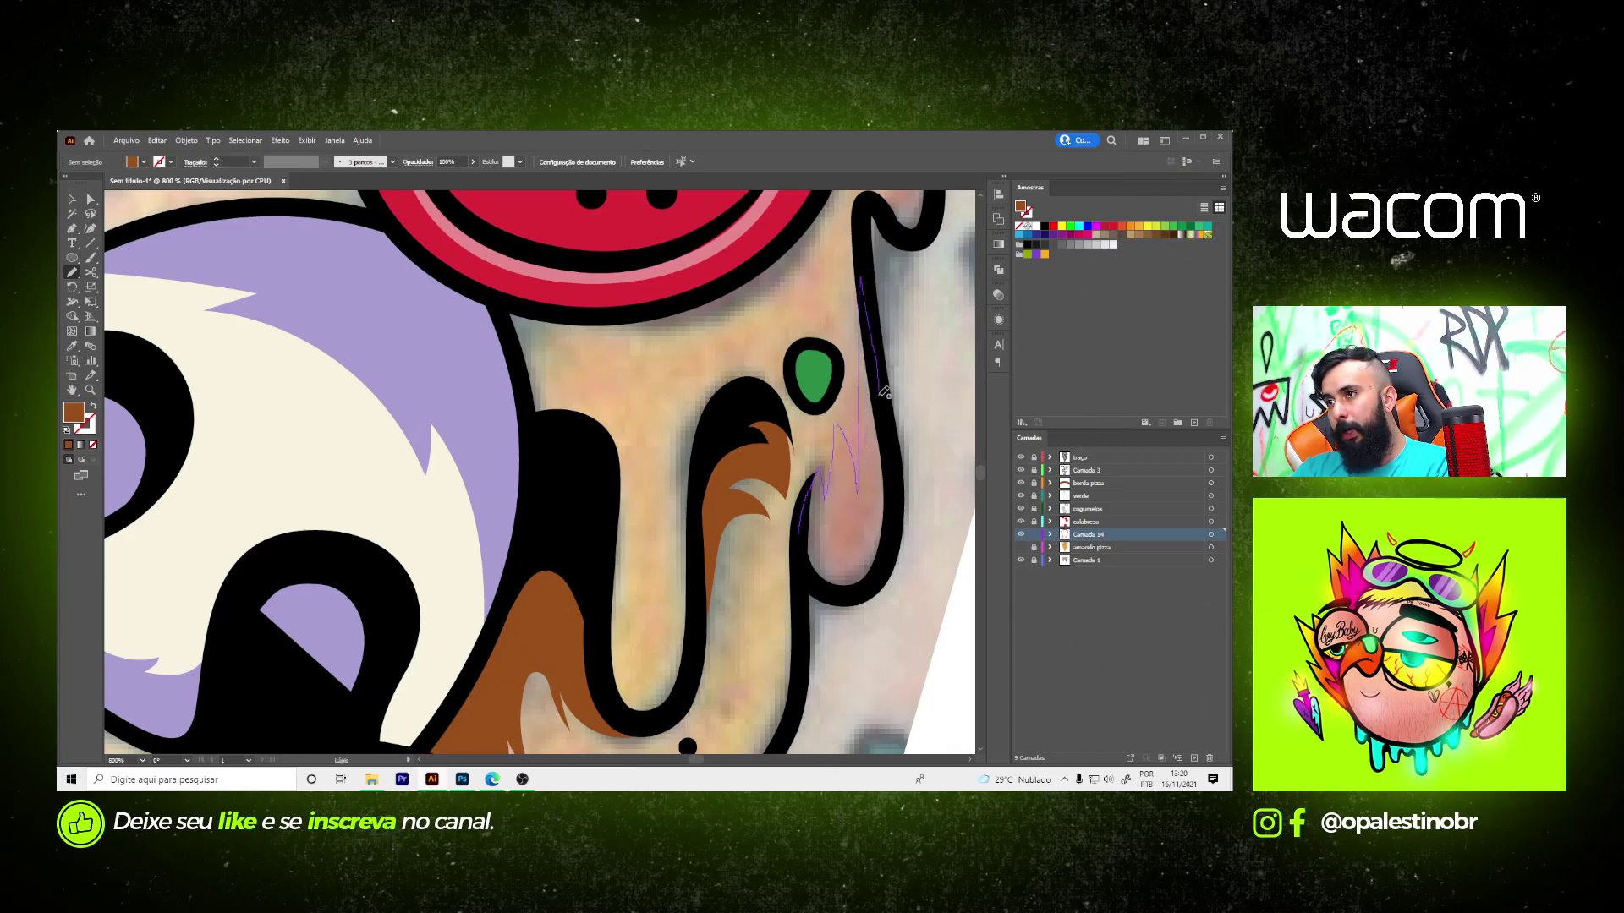
drag(886, 575, 803, 541)
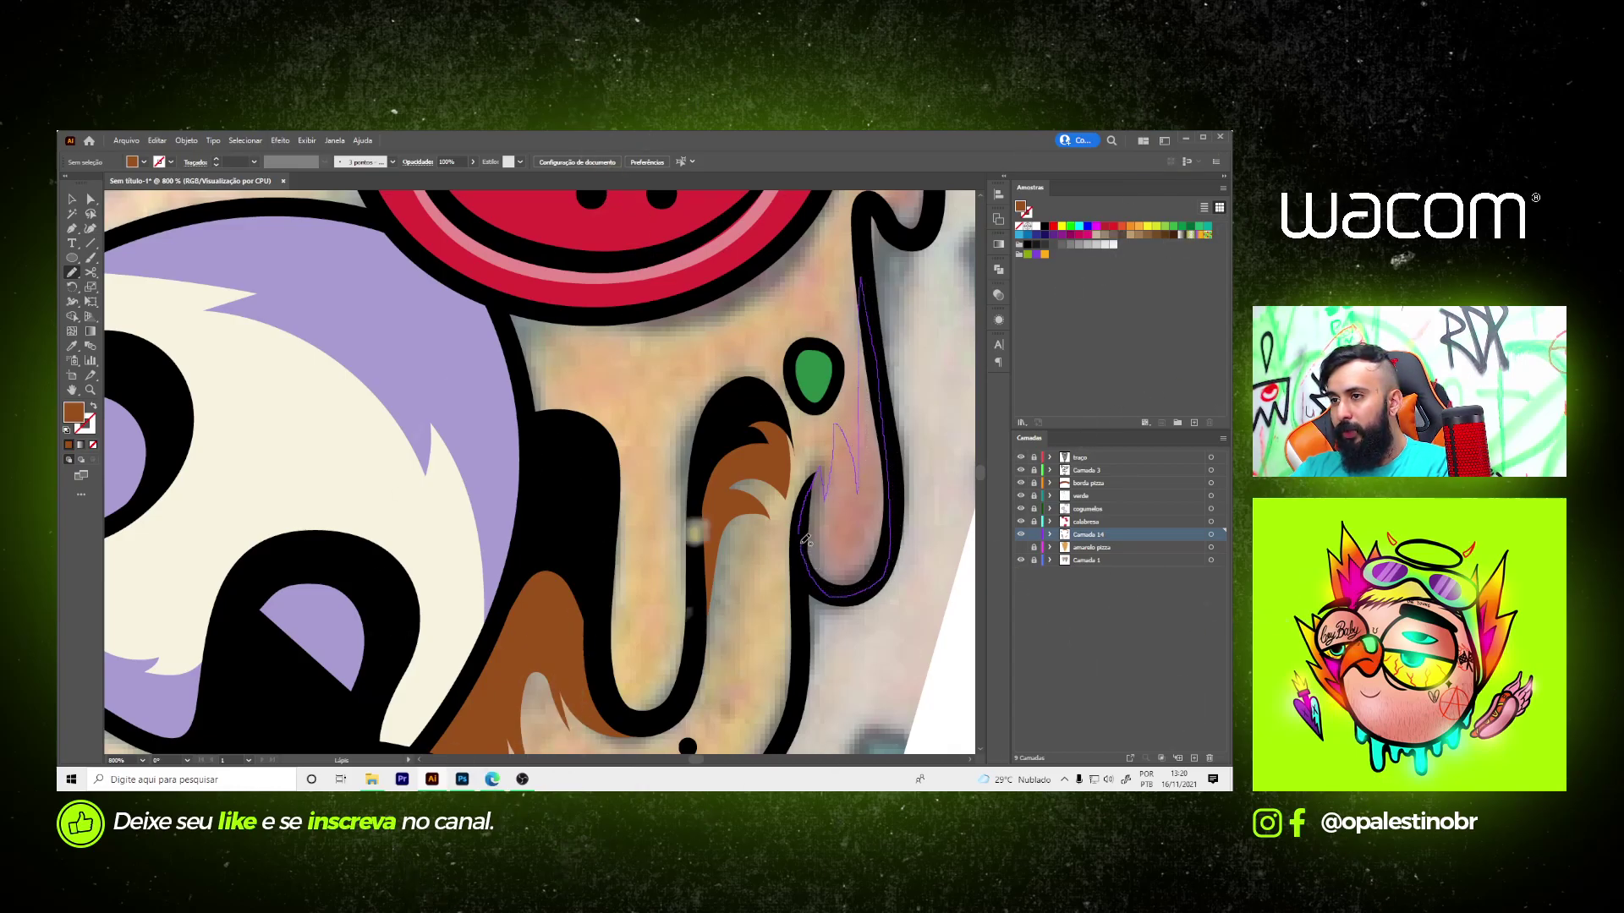
key(ctrl+minus)
- Add brown shading to the drip right of the pepperoni
scroll(743, 487, down, 3)
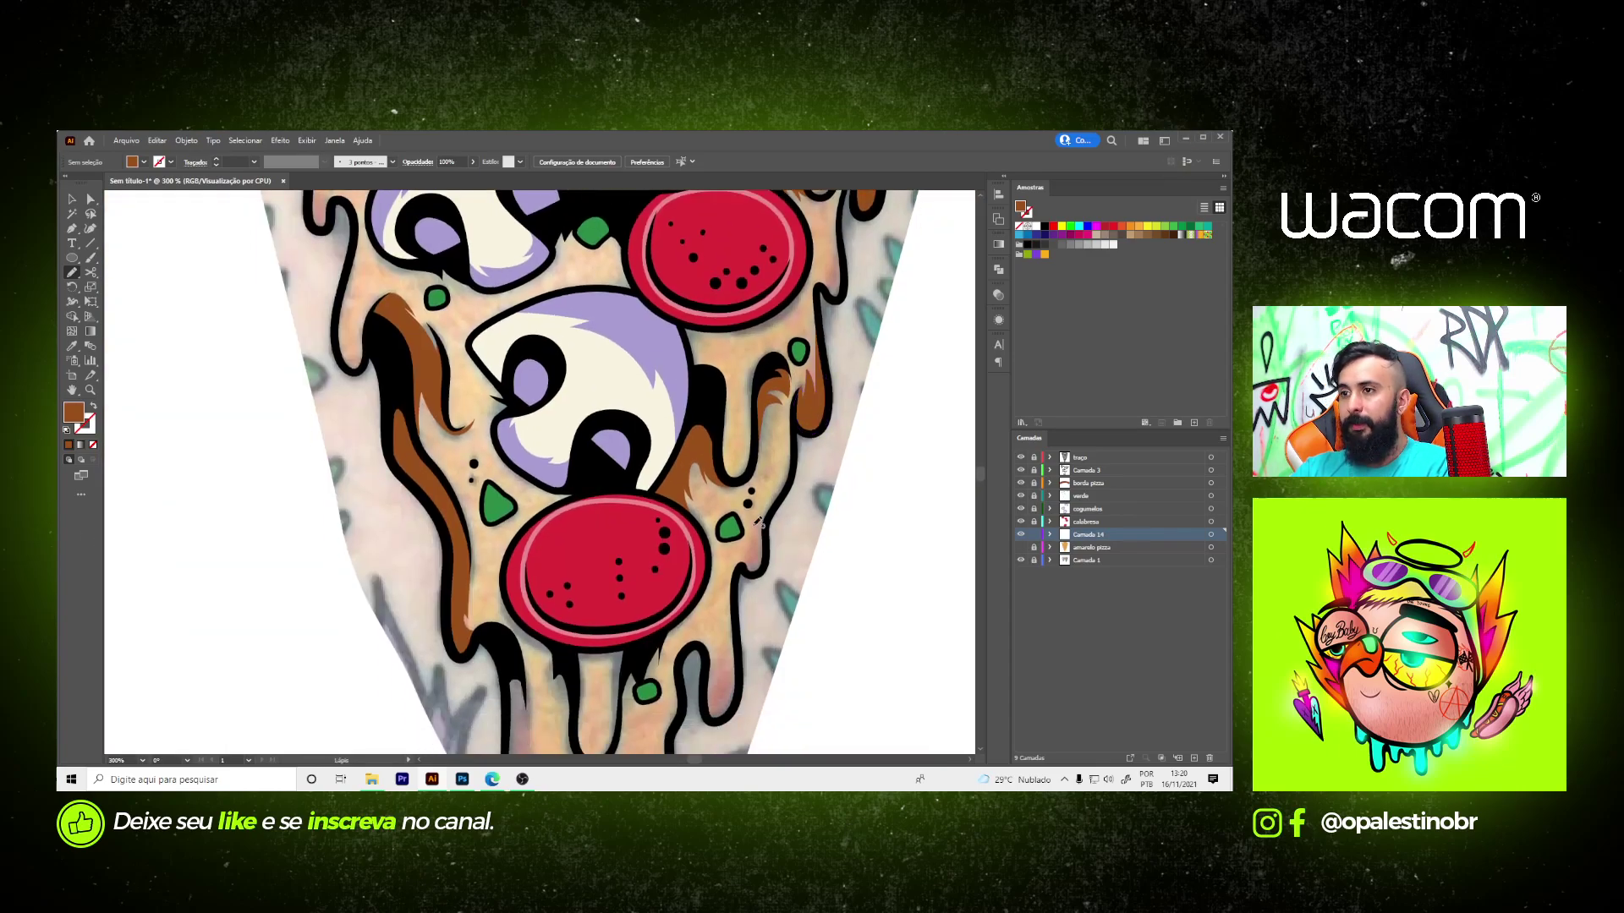
key(ctrl+plus)
drag(744, 484, 770, 429)
drag(772, 374, 773, 368)
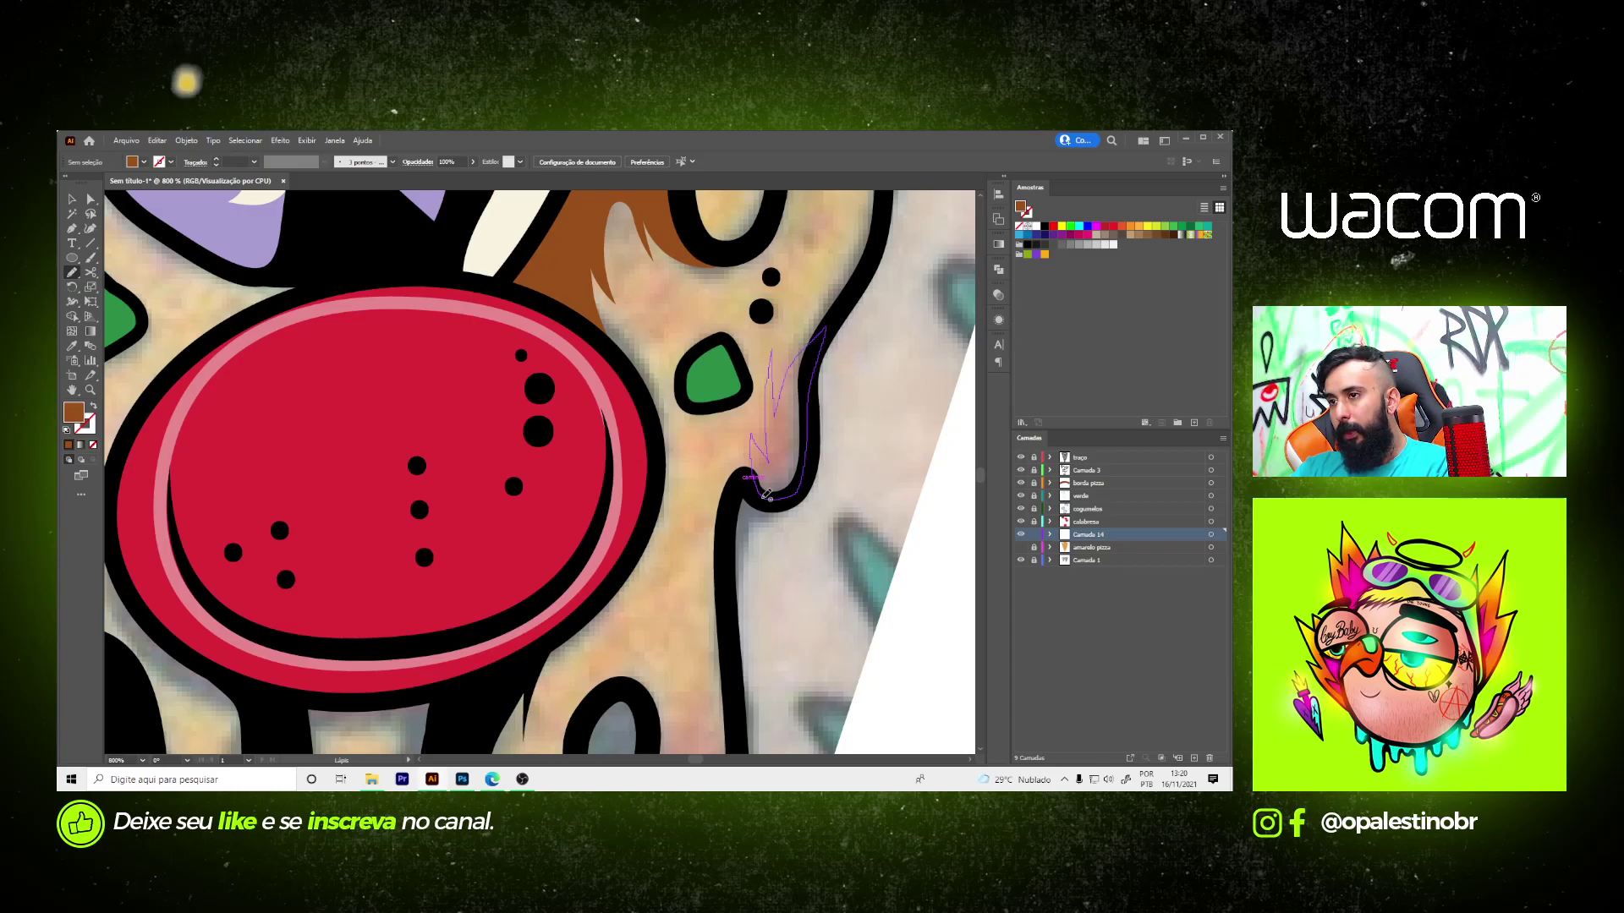
- Shade the left drip near the slice bottom down to its bottom curve
key(ctrl+minus)
key(ctrl+minus)
key(ctrl+minus)
scroll(578, 537, down, 3)
scroll(577, 537, down, 2)
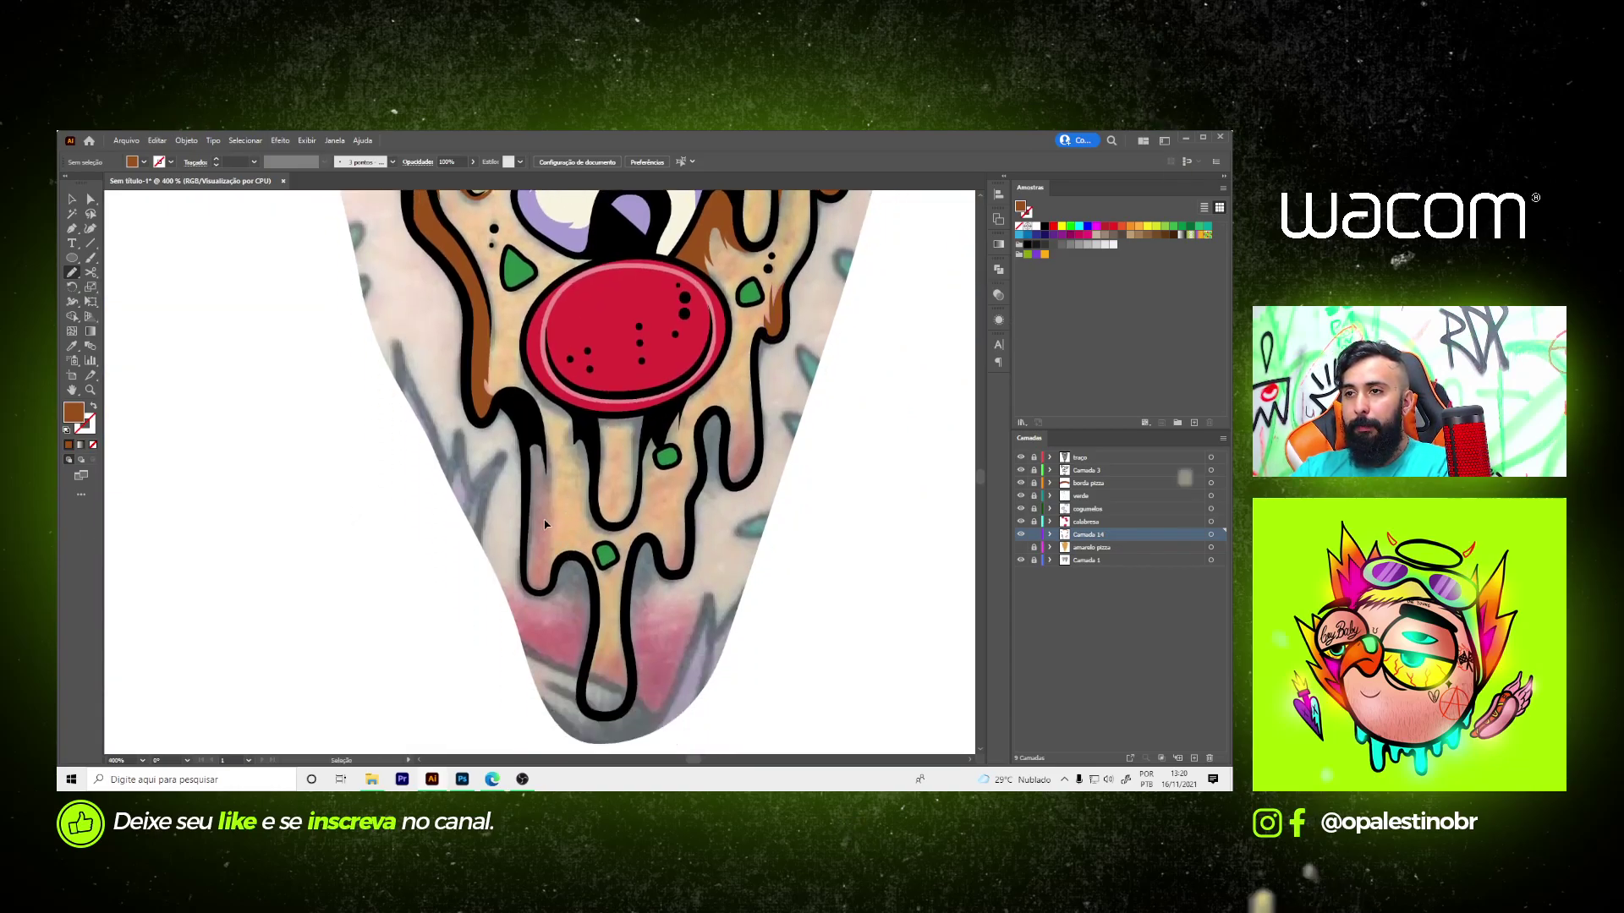
key(ctrl+plus)
key(ctrl+plus)
scroll(582, 550, down, 1)
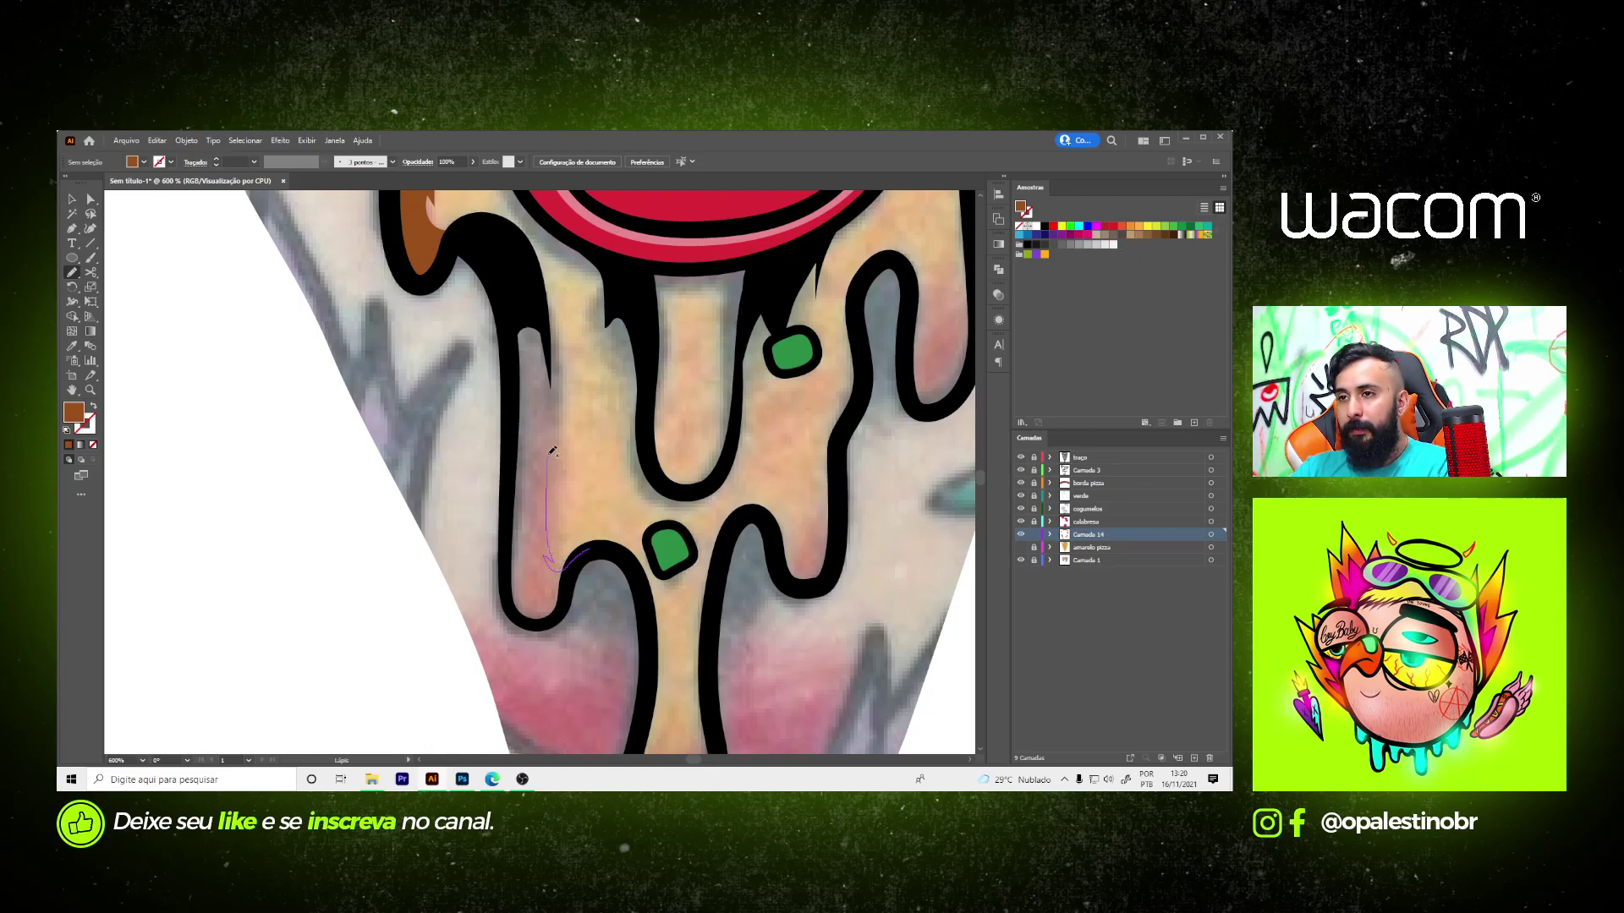
mouse_move(549, 474)
mouse_down()
mouse_move(552, 336)
mouse_move(512, 294)
mouse_up()
drag(514, 393, 536, 624)
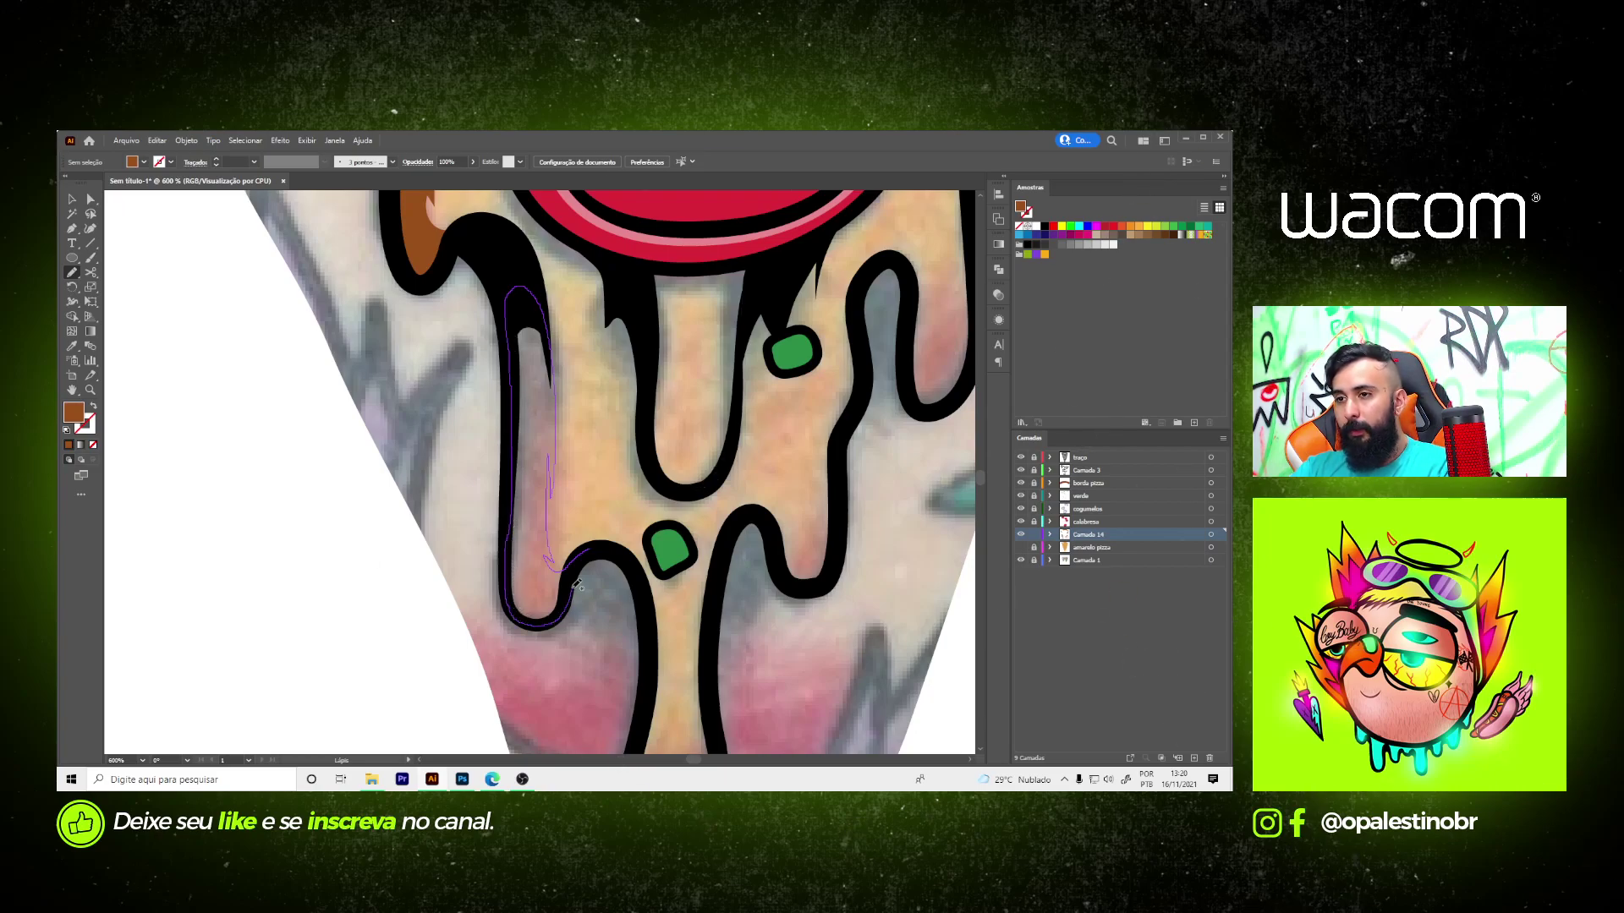
- Shade the inside of the long bottom drip as a closed brown shape
key(ctrl+0)
scroll(712, 490, up, 5)
scroll(689, 427, up, 2)
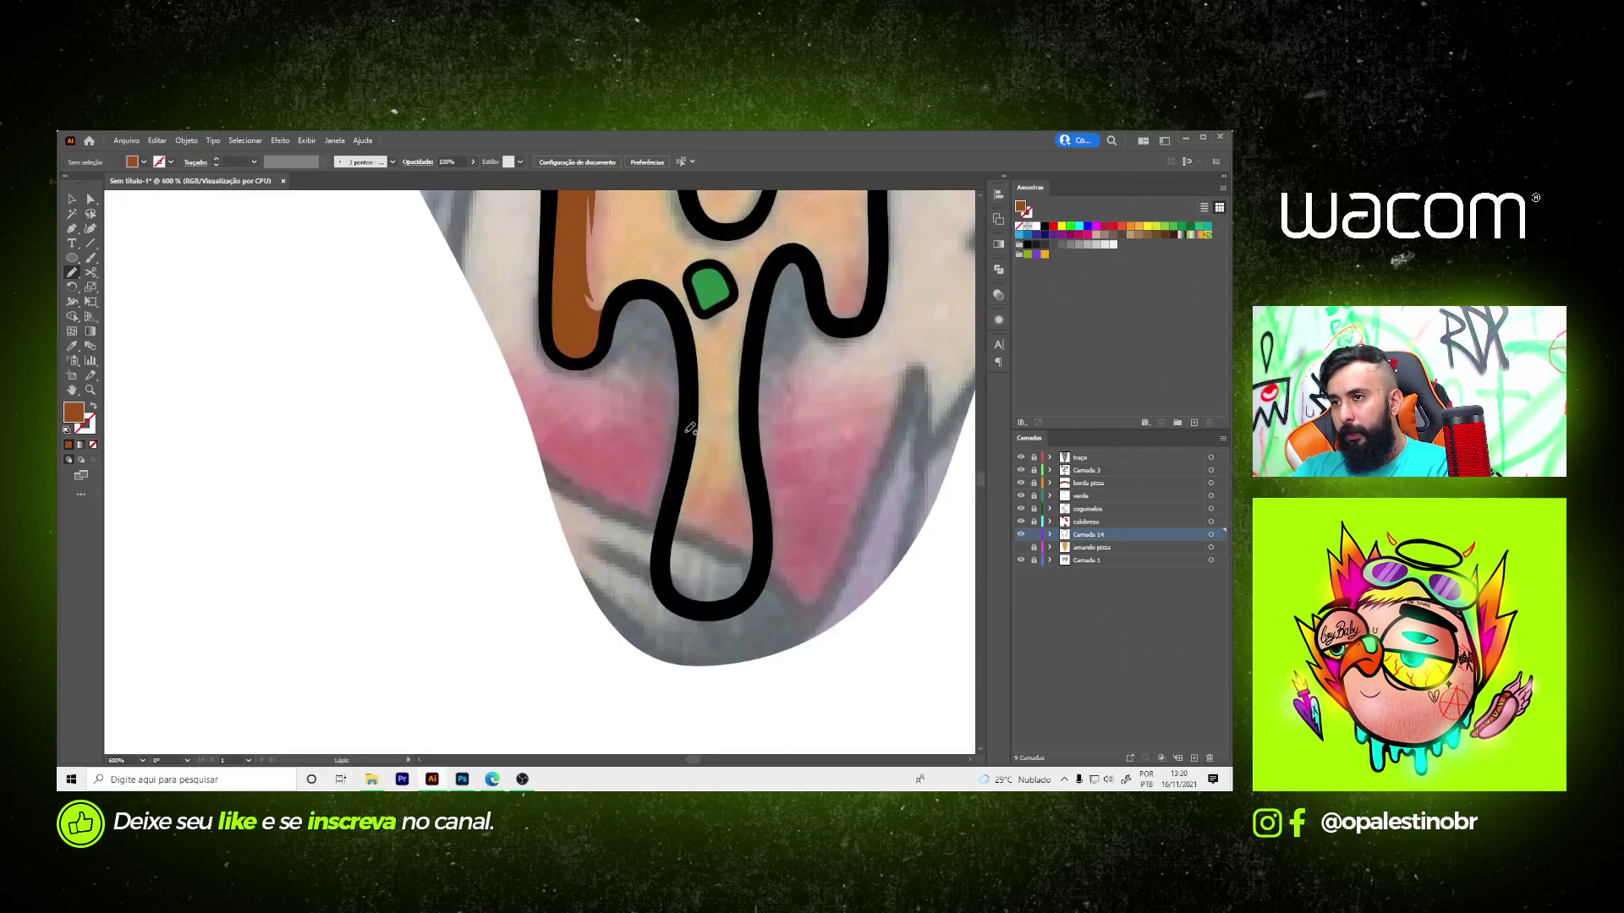
mouse_move(689, 427)
mouse_down()
mouse_move(694, 515)
mouse_move(740, 469)
mouse_up()
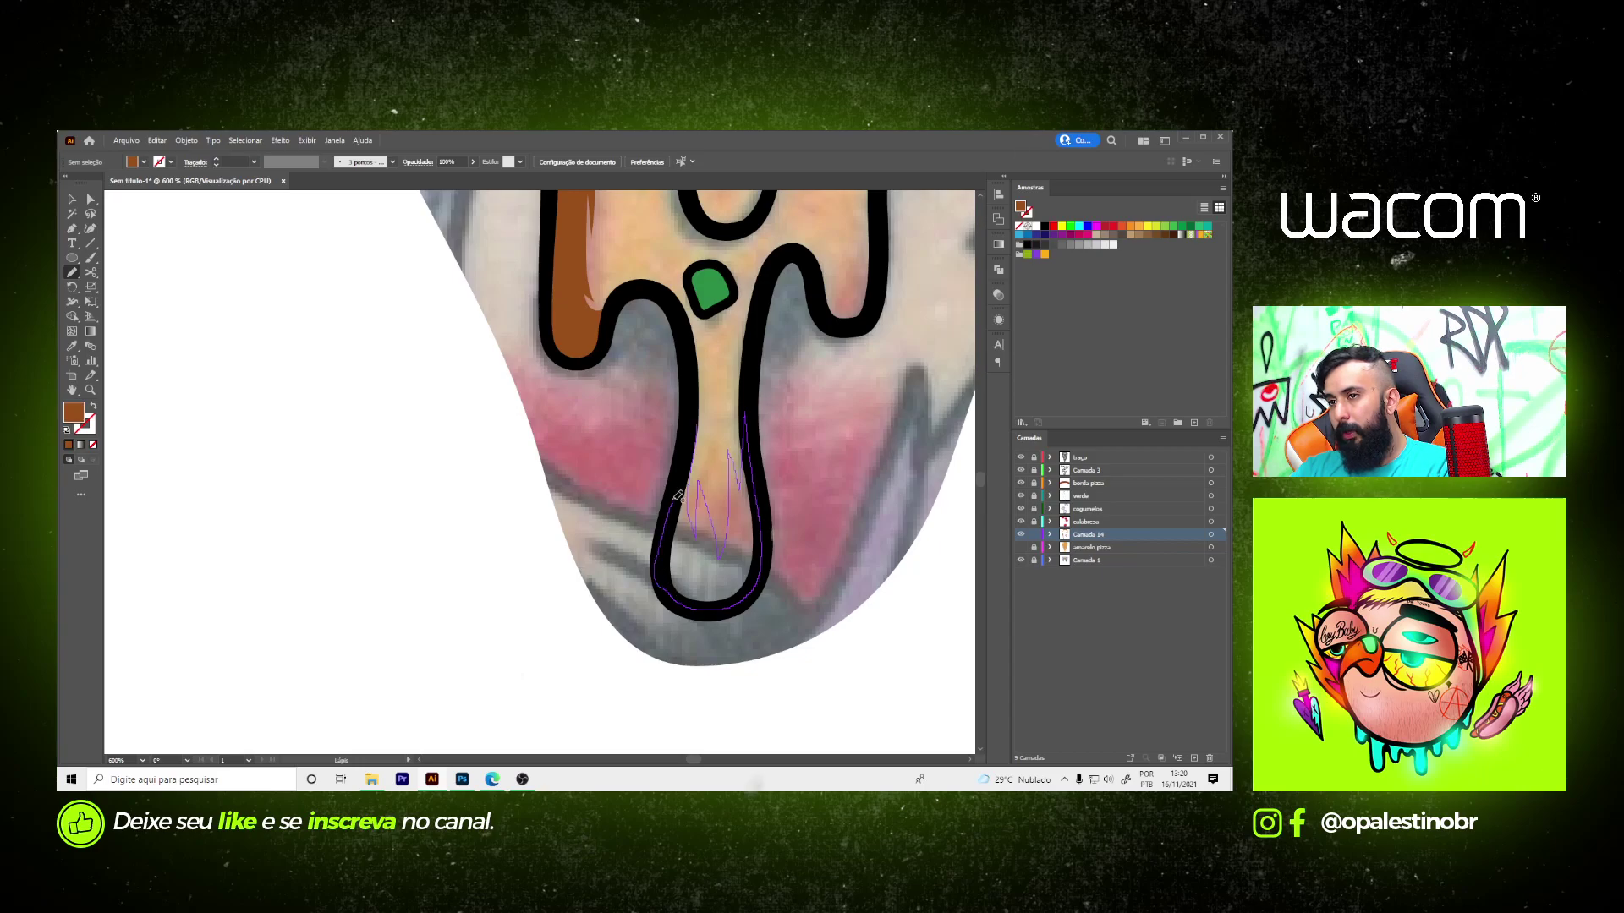
key(ctrl+0)
mouse_move(678, 495)
mouse_down()
mouse_move(692, 427)
mouse_move(772, 433)
mouse_move(789, 350)
mouse_up()
- Shade the drip beside the herb and the upper-right drip
scroll(726, 457, up, 4)
scroll(726, 456, up, 3)
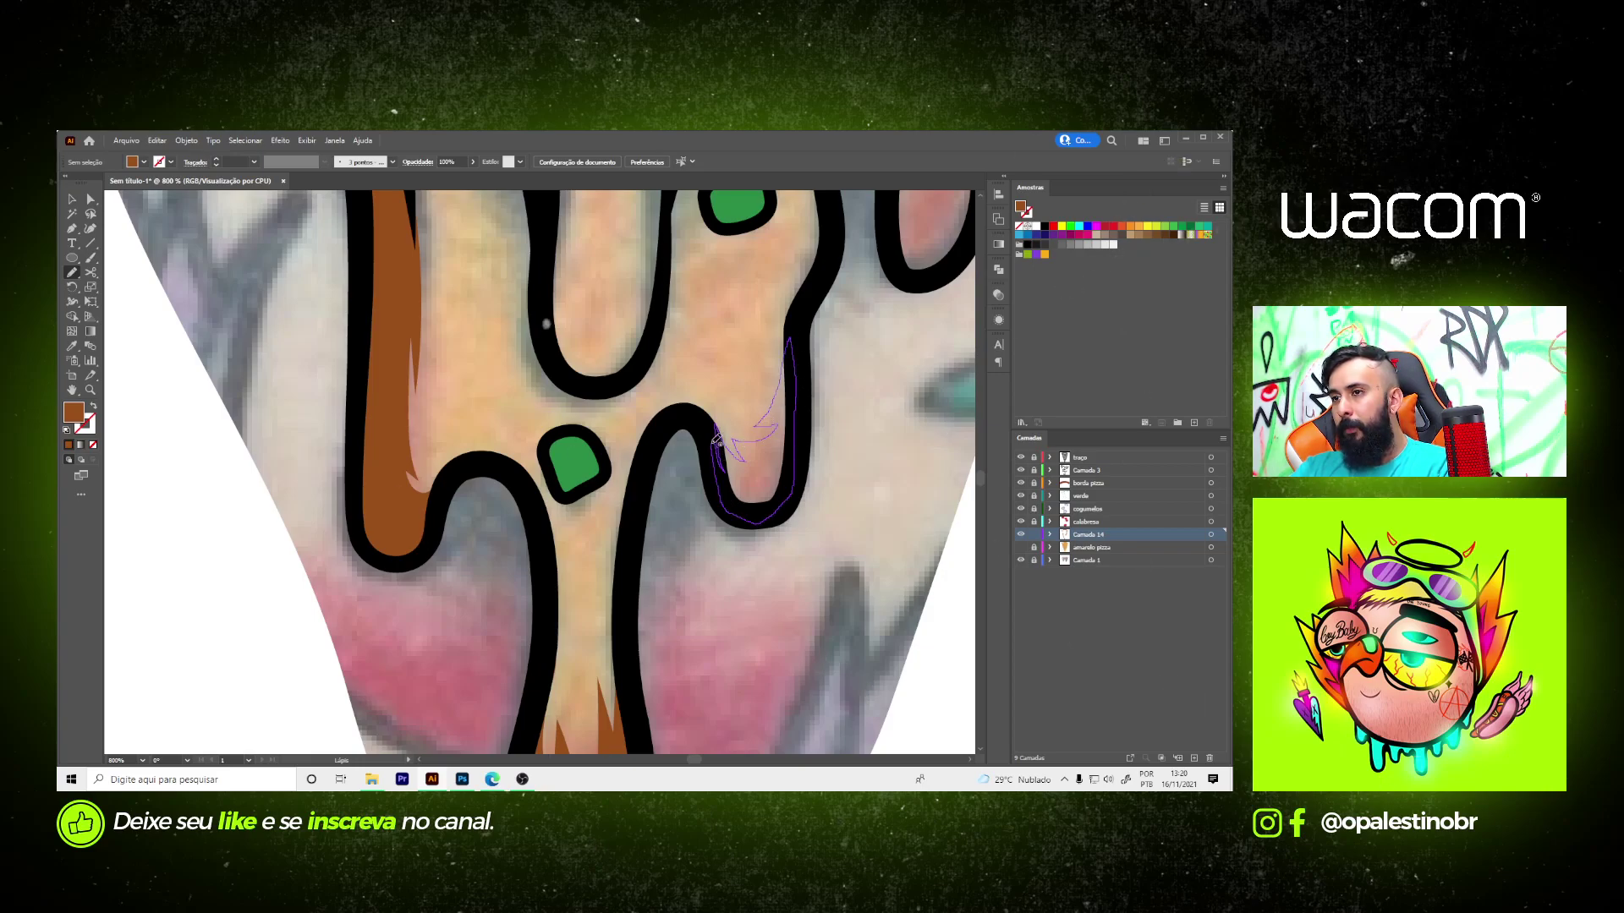
drag(715, 438, 717, 441)
scroll(714, 438, down, 3)
scroll(724, 342, up, 3)
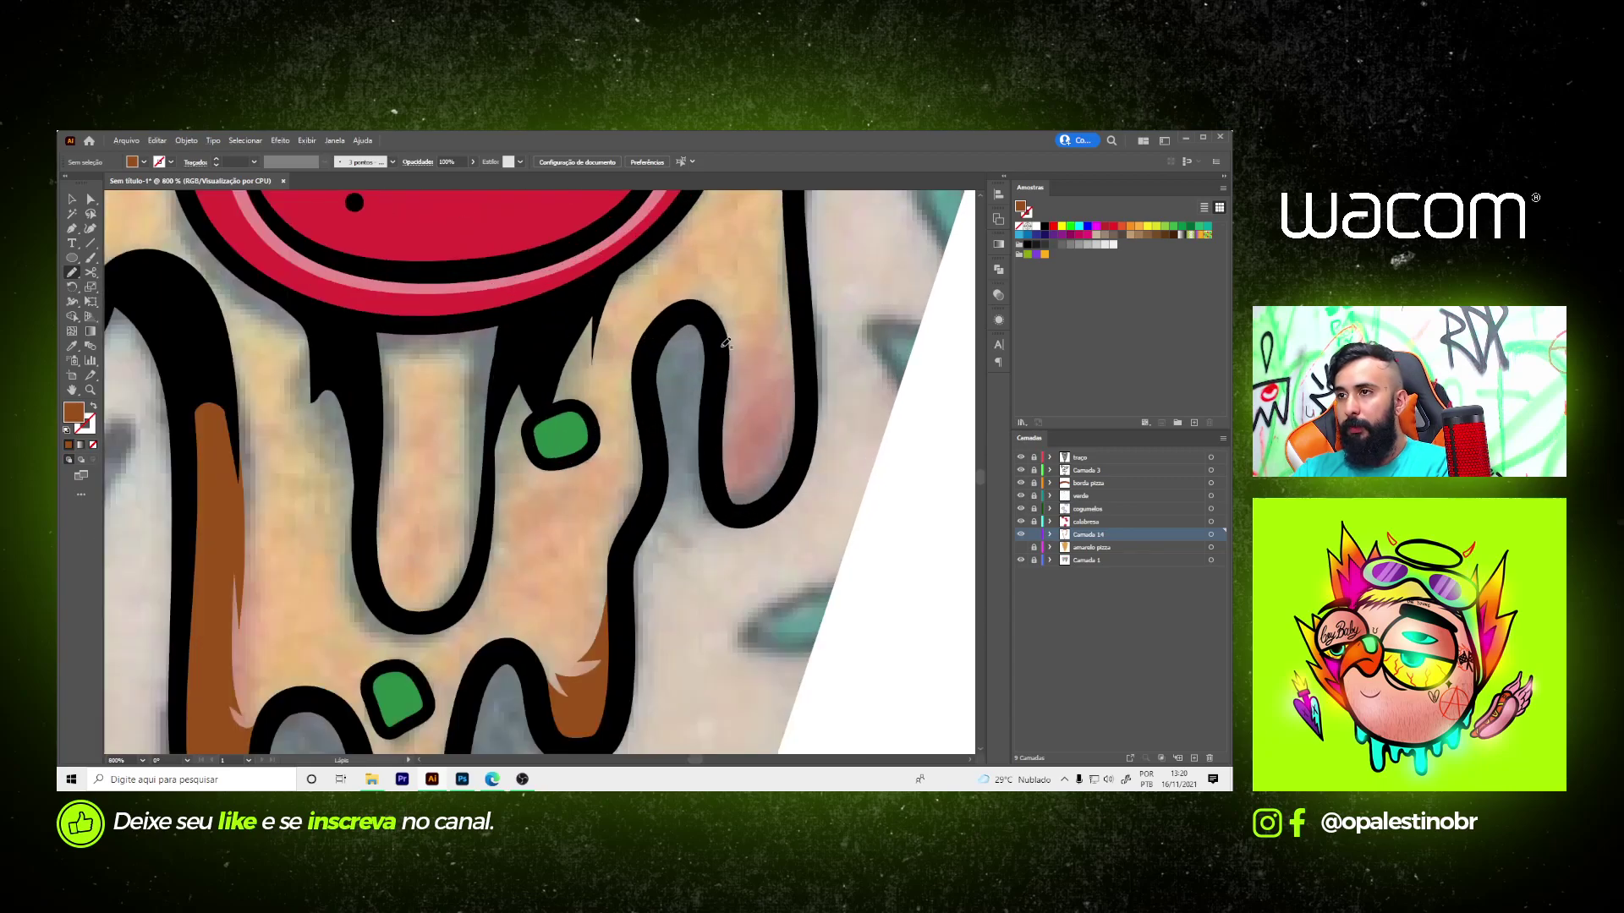
drag(760, 396, 784, 384)
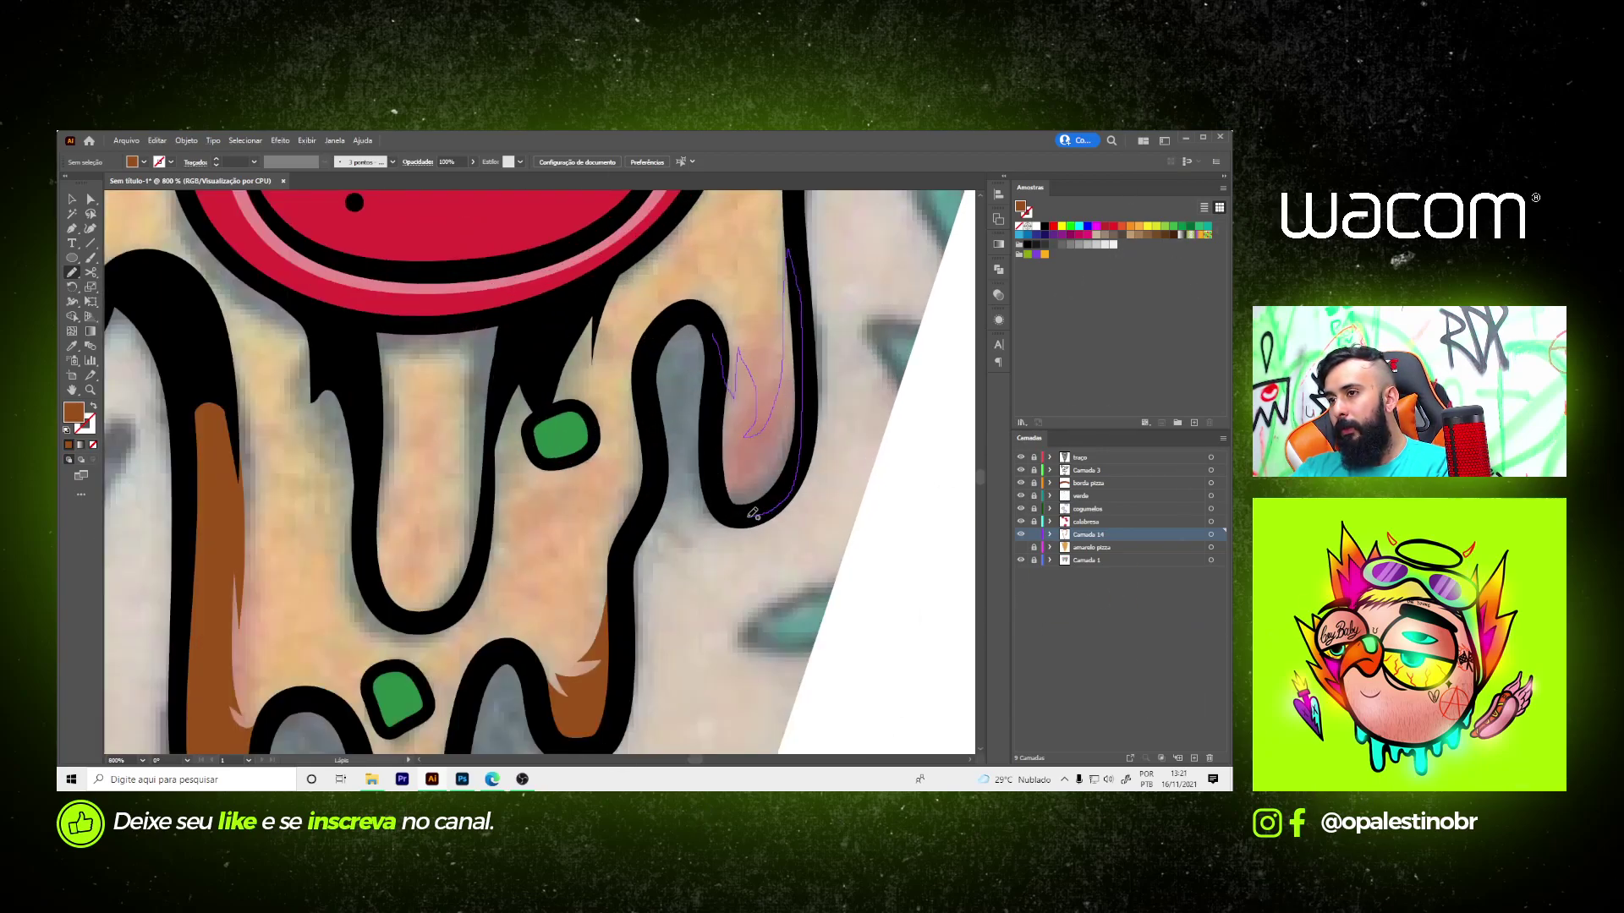
scroll(689, 486, down, 2)
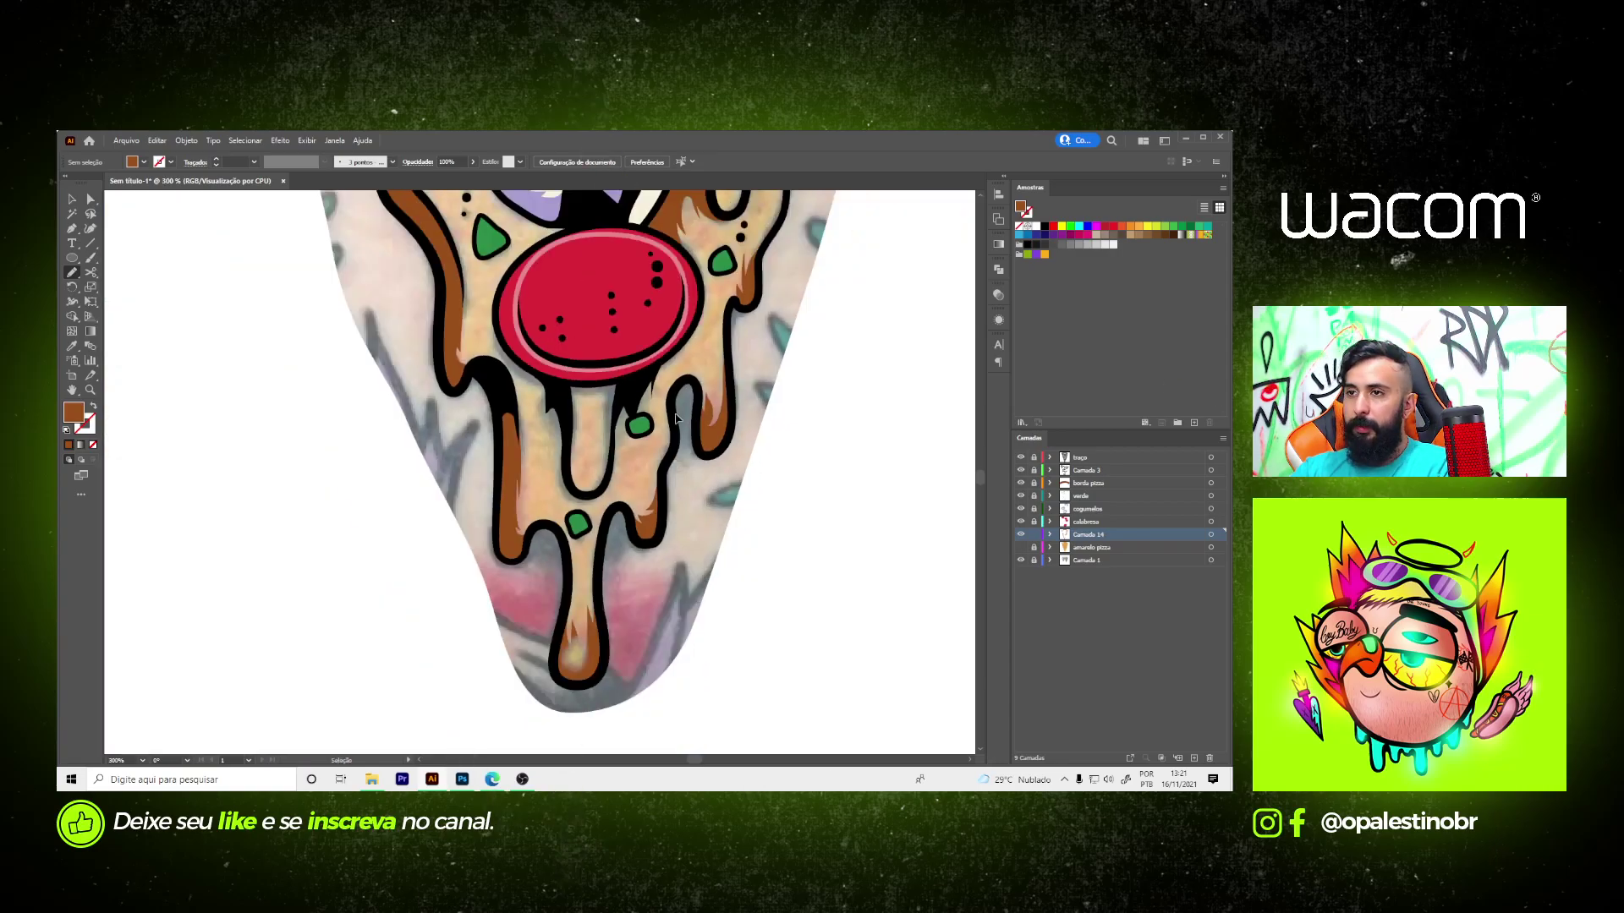
scroll(676, 465, down, 1)
scroll(651, 423, down, 2)
scroll(626, 377, down, 2)
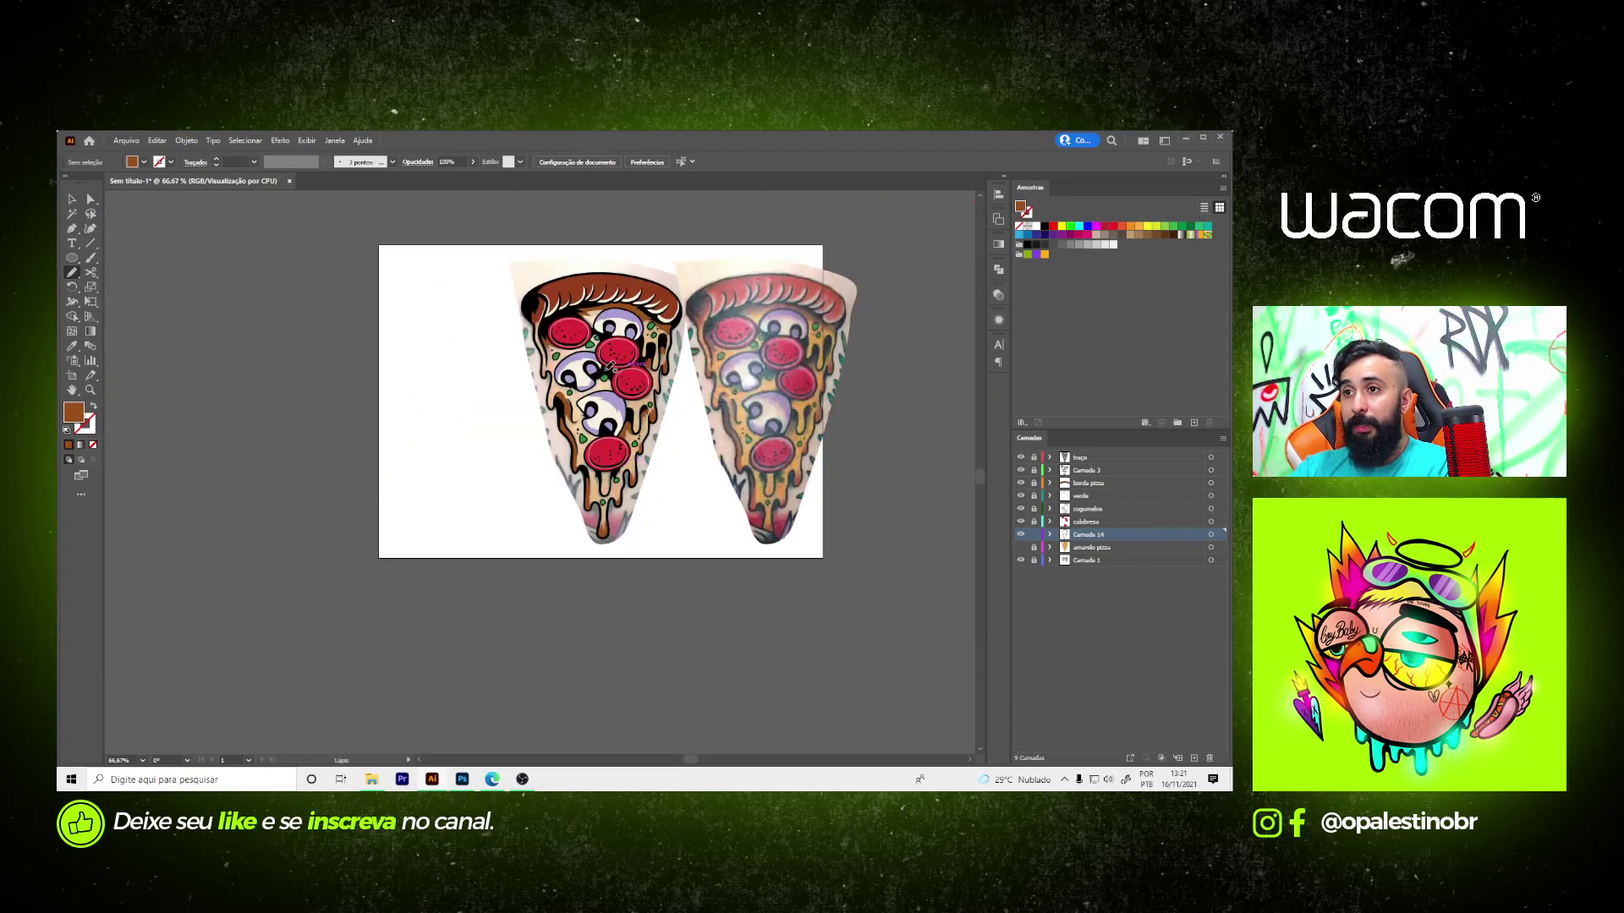
- Draw a final shading shape between the mushroom and the pepperoni
scroll(611, 365, up, 3)
scroll(600, 406, up, 3)
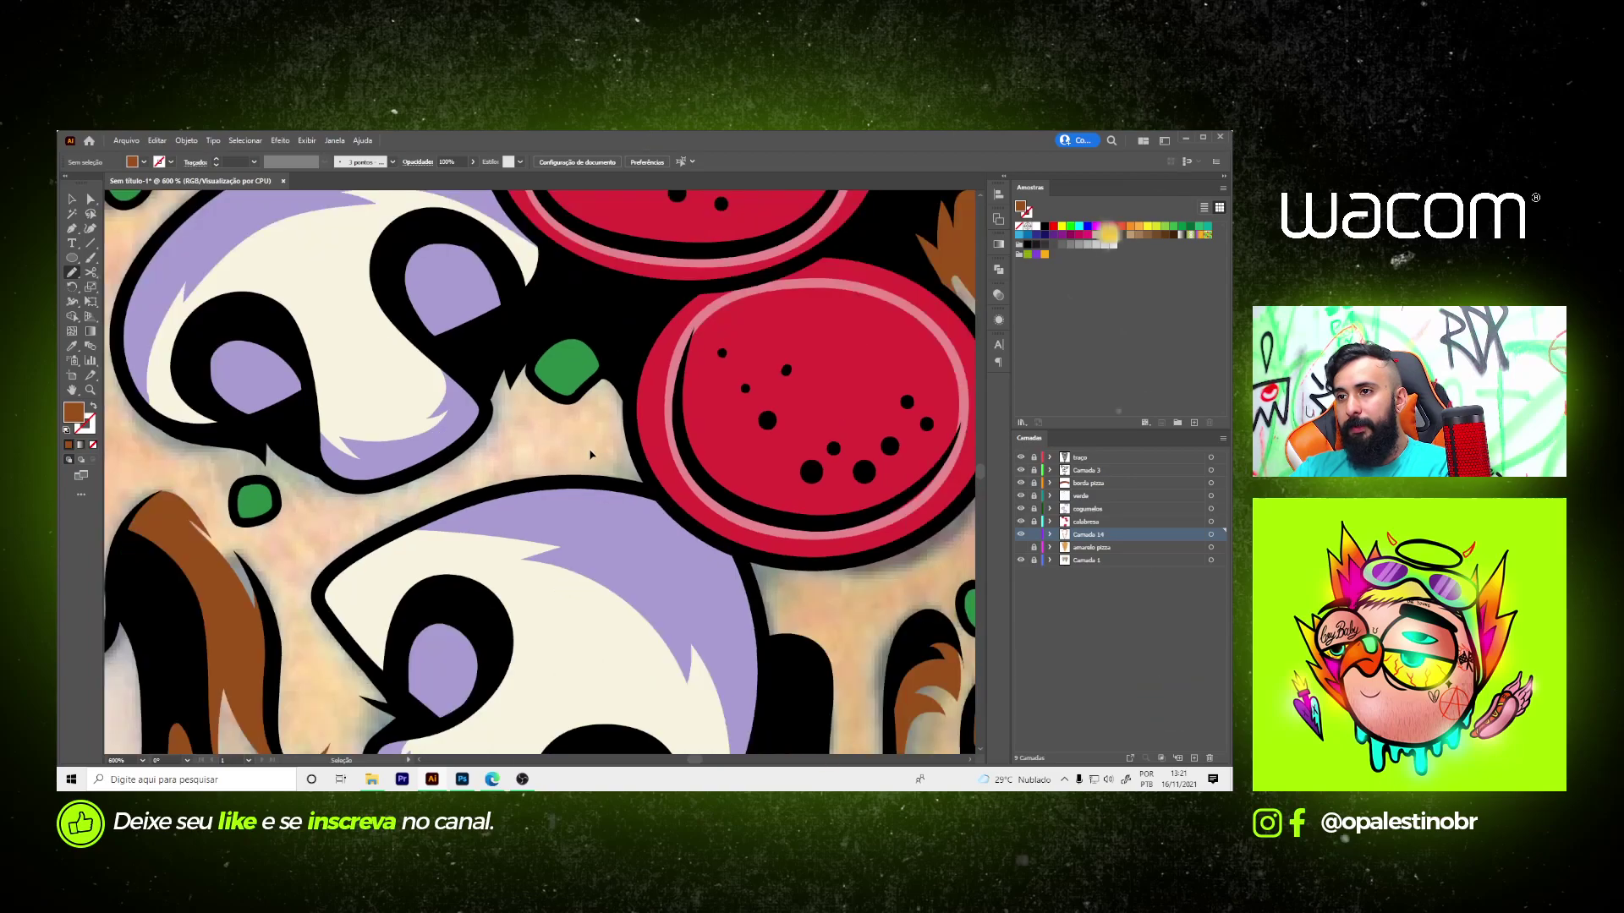
scroll(590, 454, up, 3)
drag(541, 520, 656, 478)
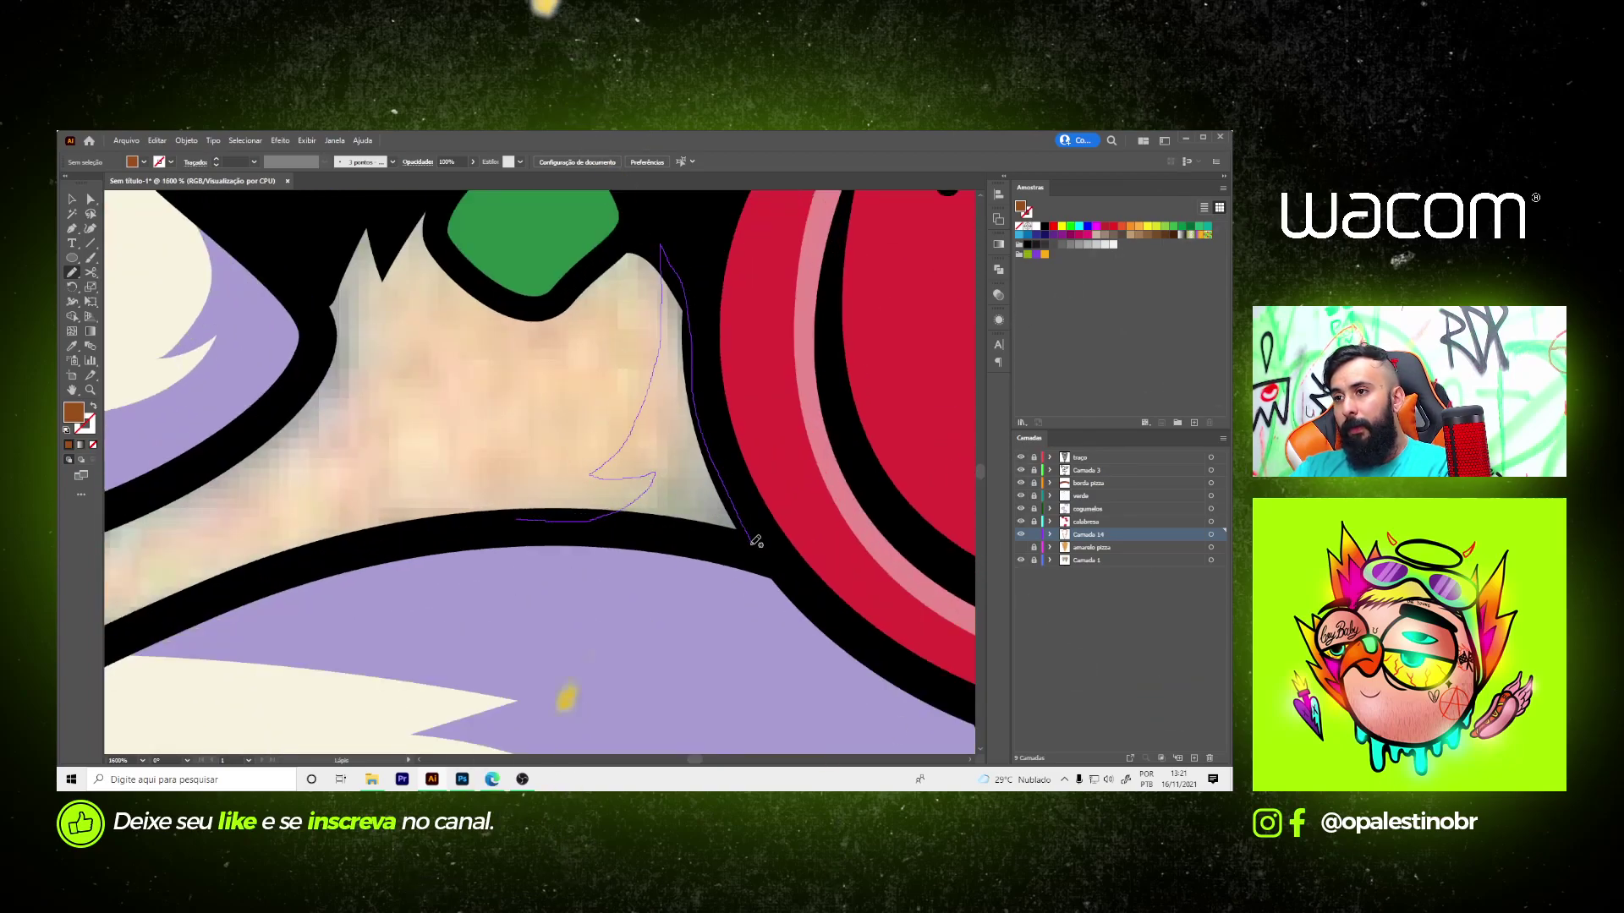
- Hide the Camada 1 reference photo layer in the Layers panel
scroll(662, 382, down, 3)
scroll(662, 383, down, 3)
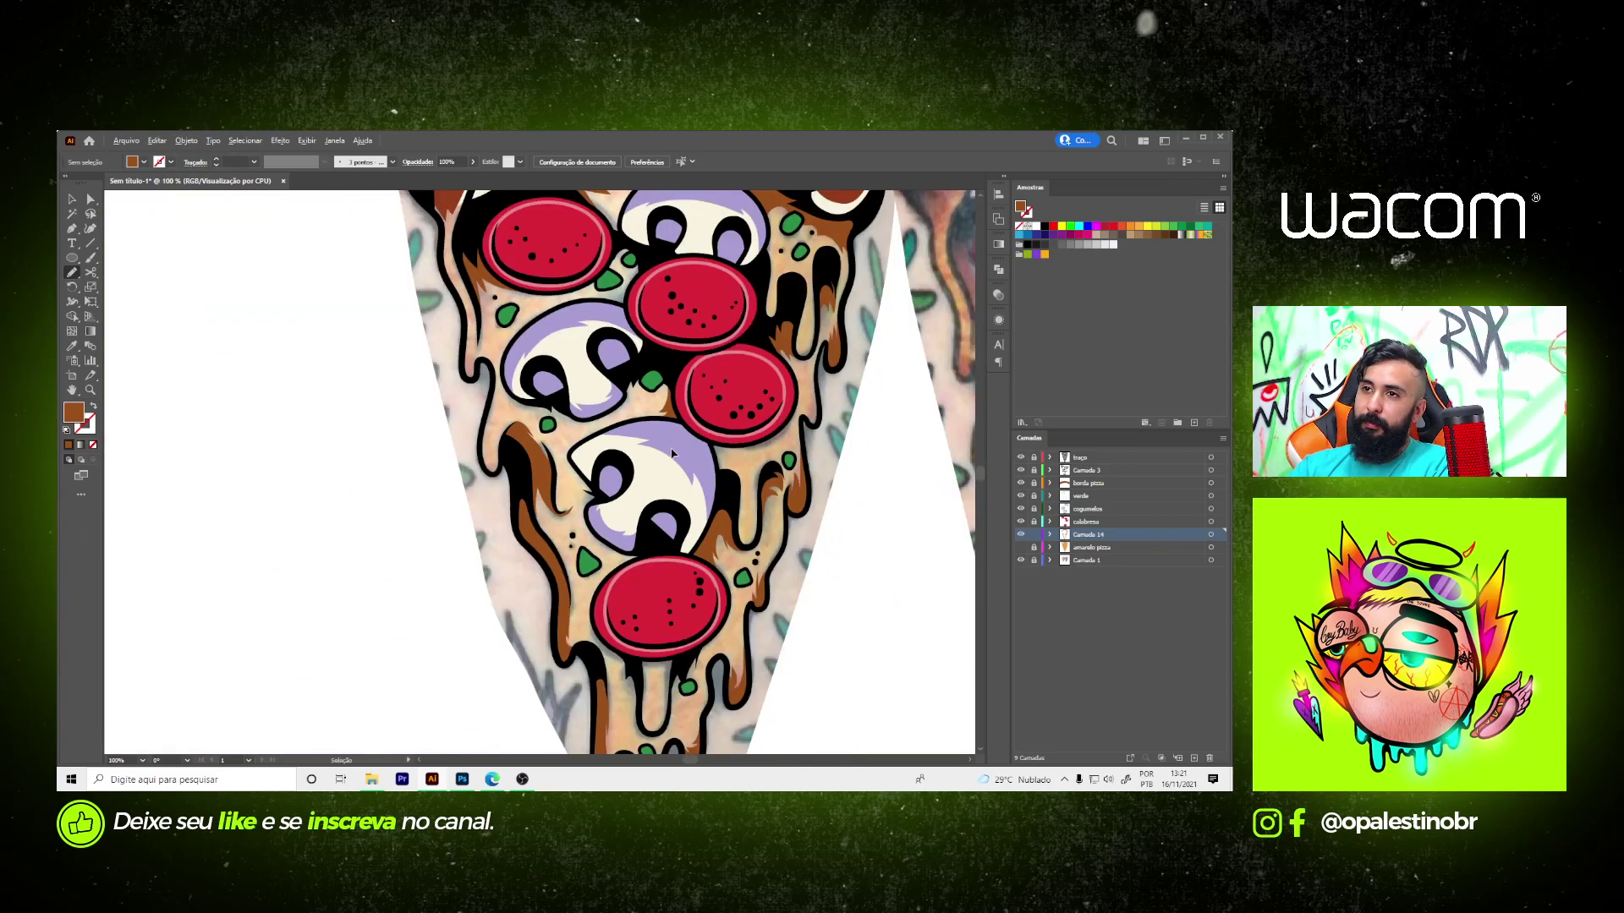
scroll(819, 619, down, 2)
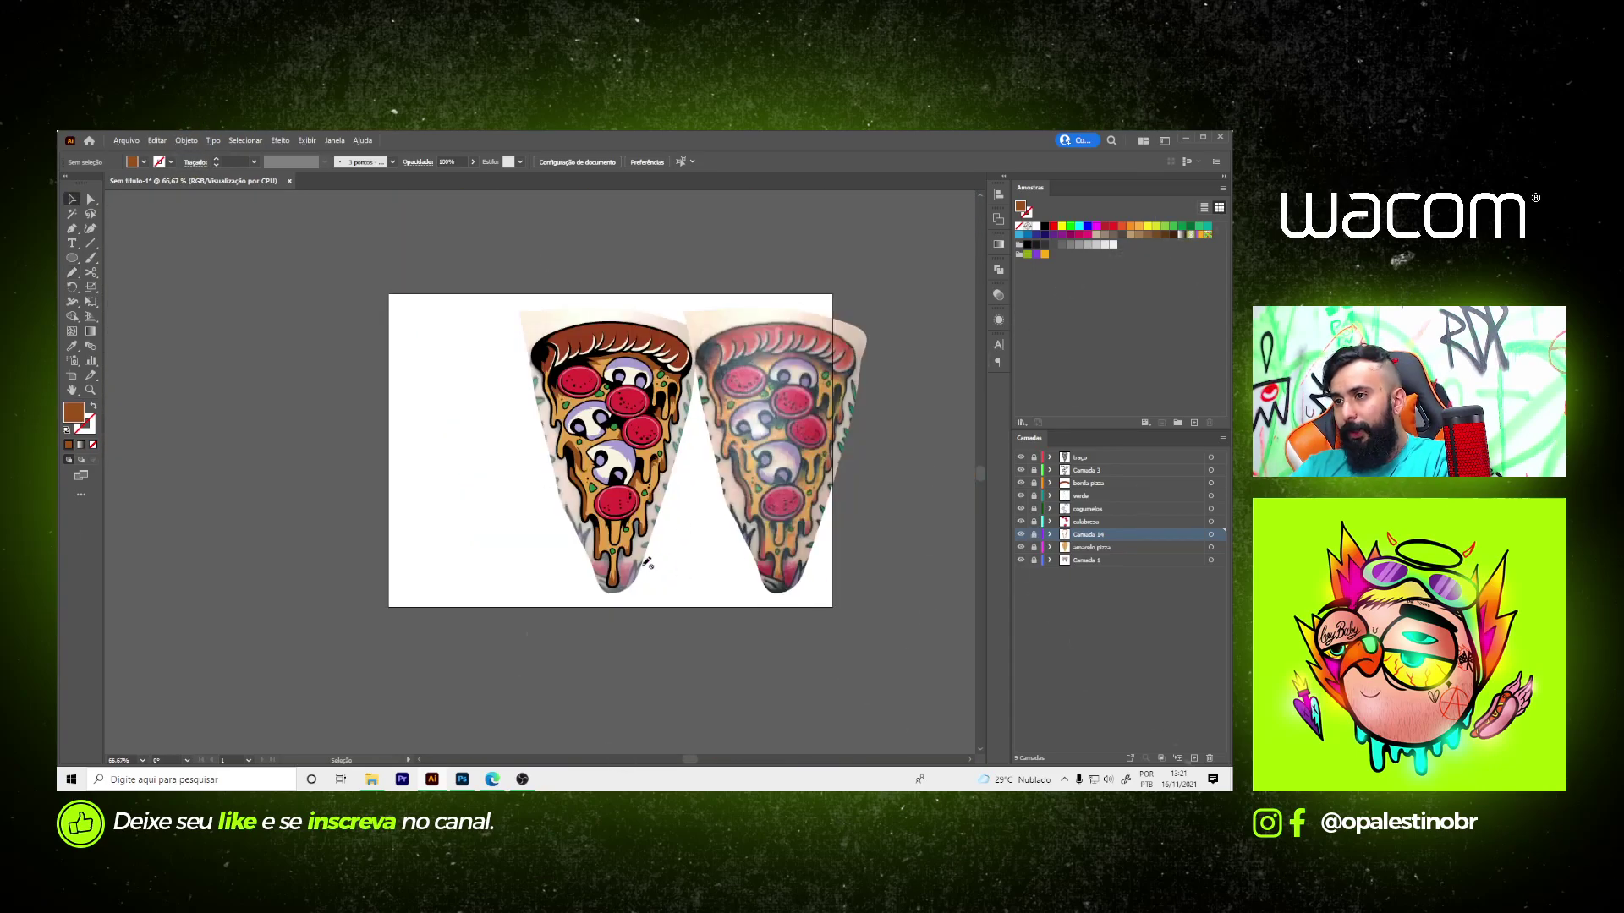
click(1020, 560)
scroll(531, 386, down, 1)
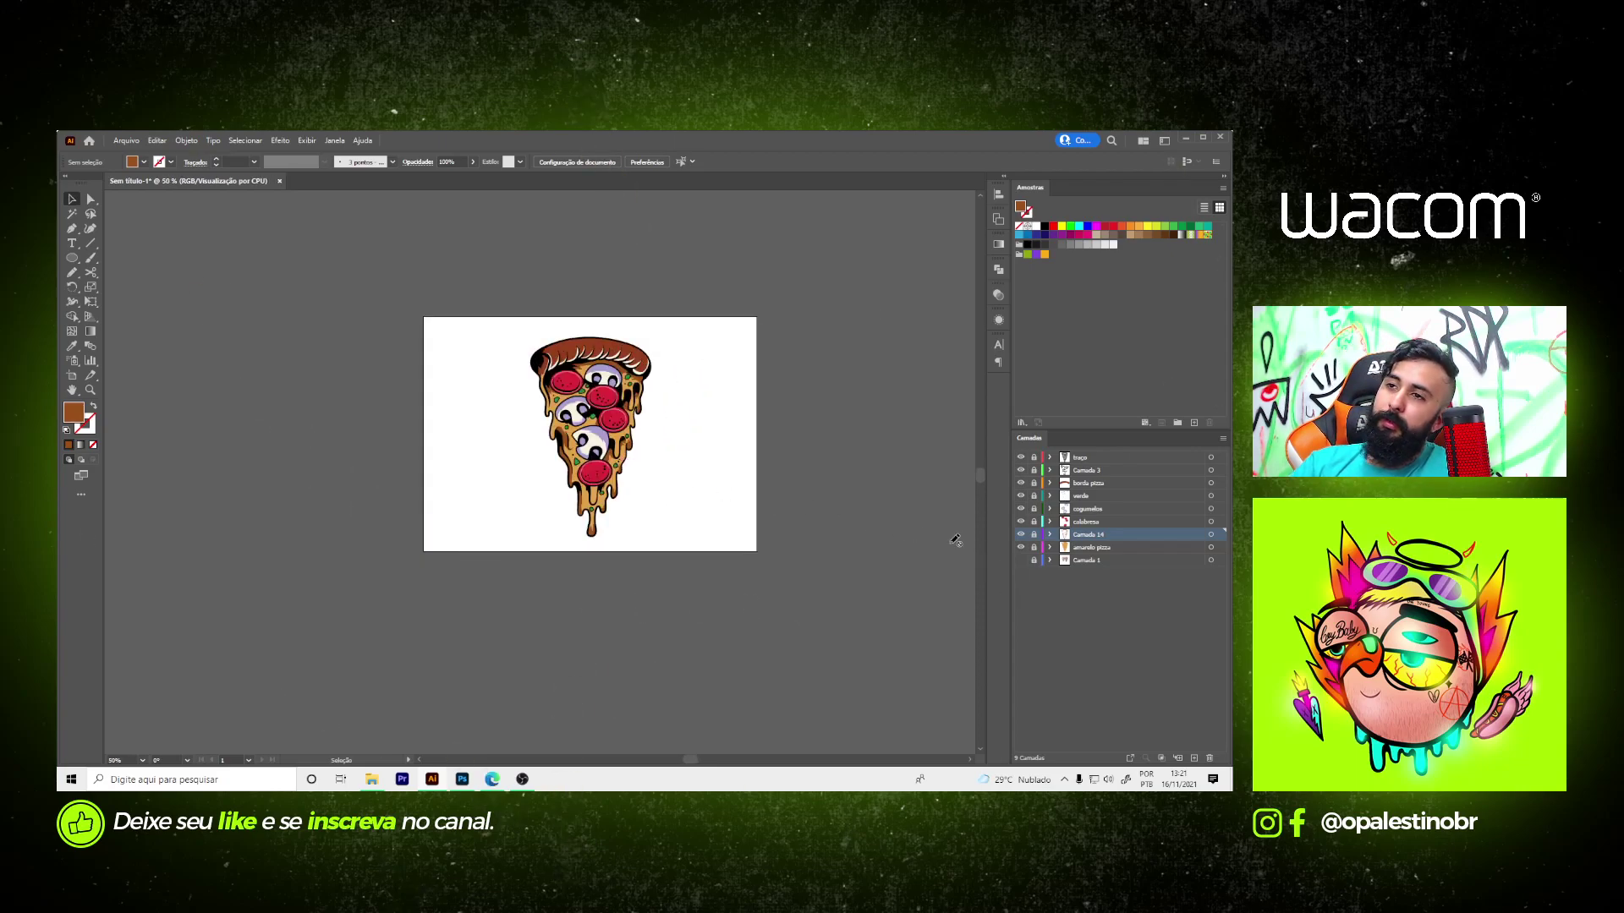
scroll(562, 415, up, 1)
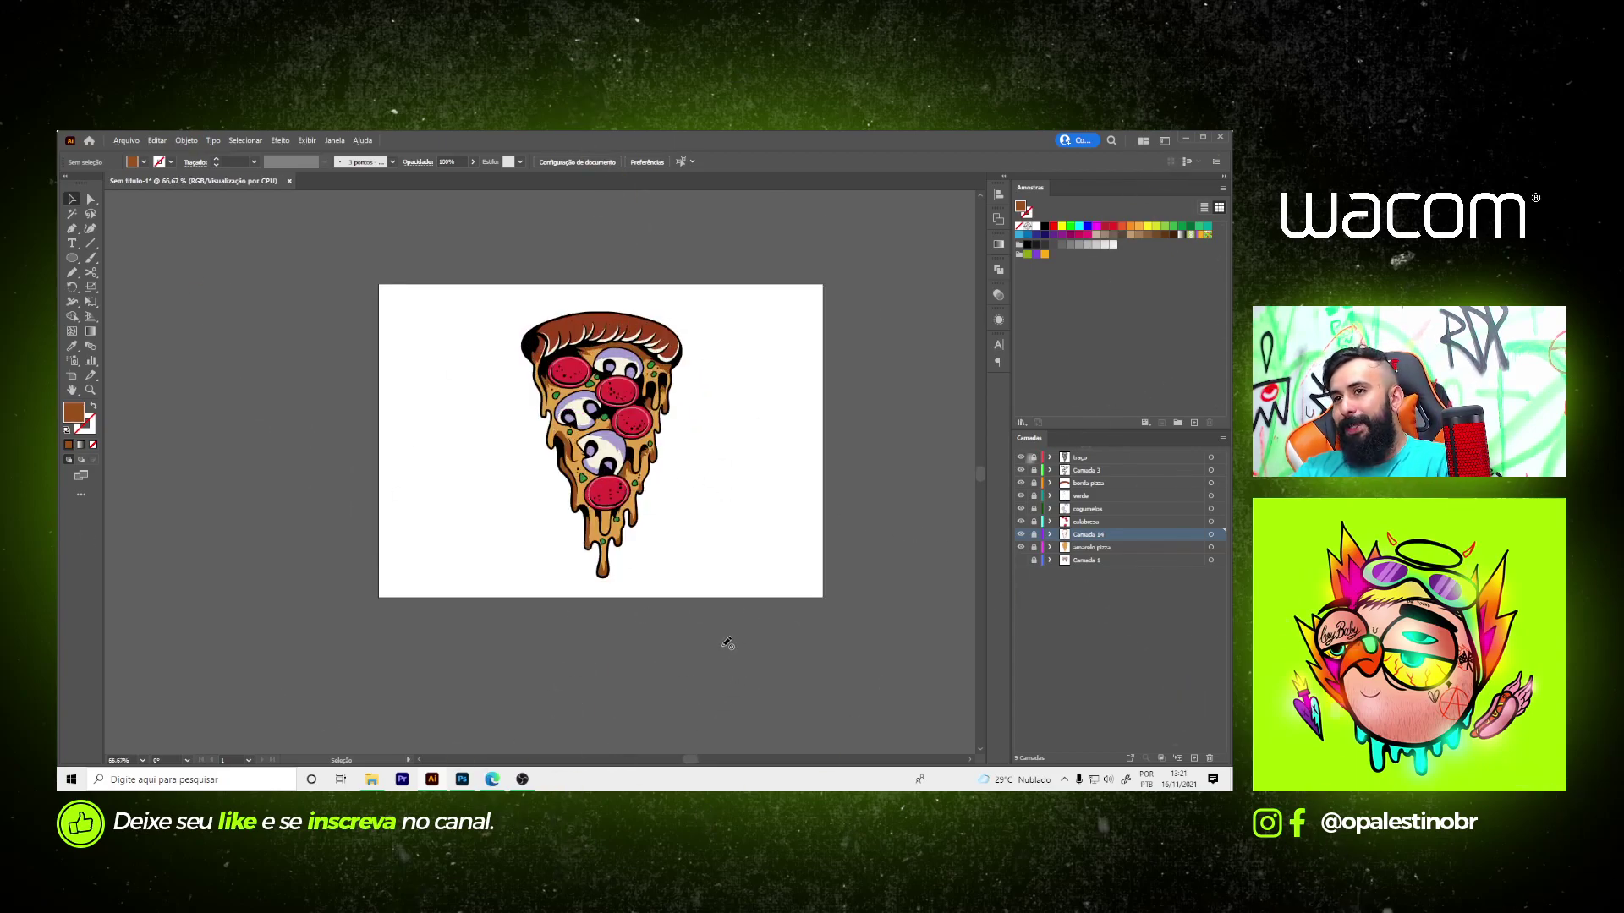